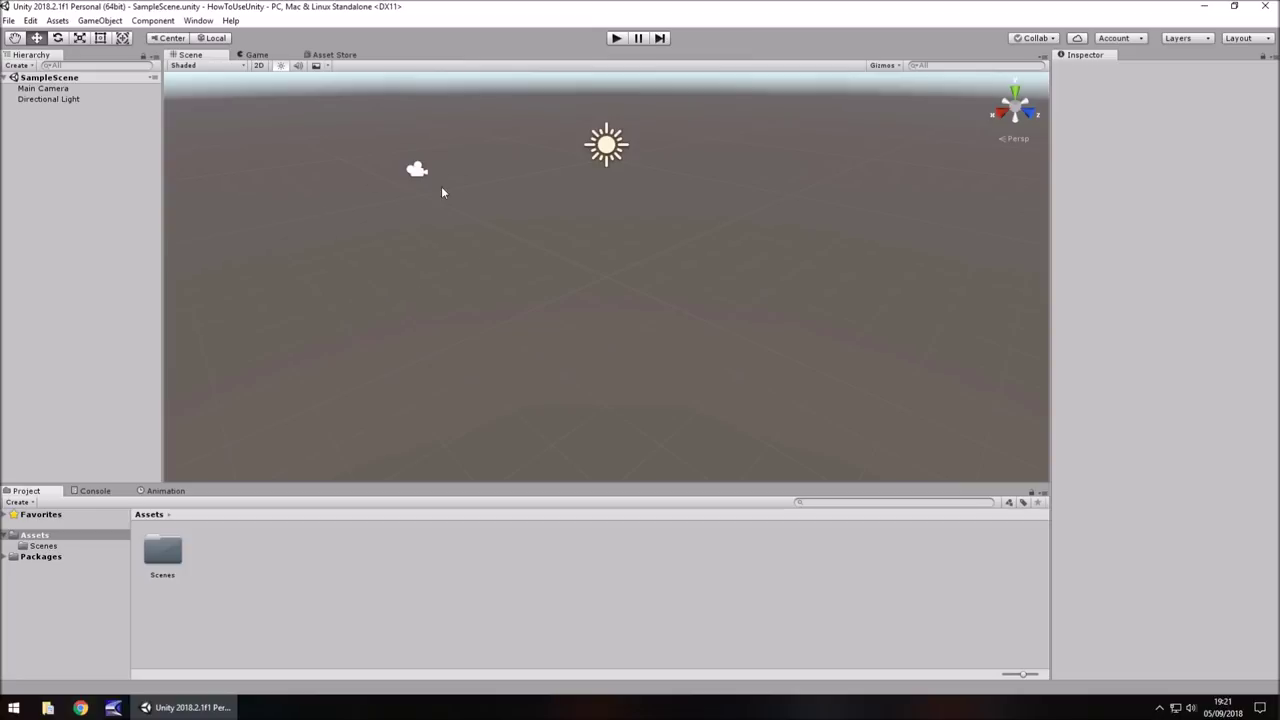
Step: Examine the Main Camera and Directional Light in the sample scene from different angles and distances
{"action": "left_click", "coordinate": [417, 171]}
{"action": "left_click", "coordinate": [607, 146]}
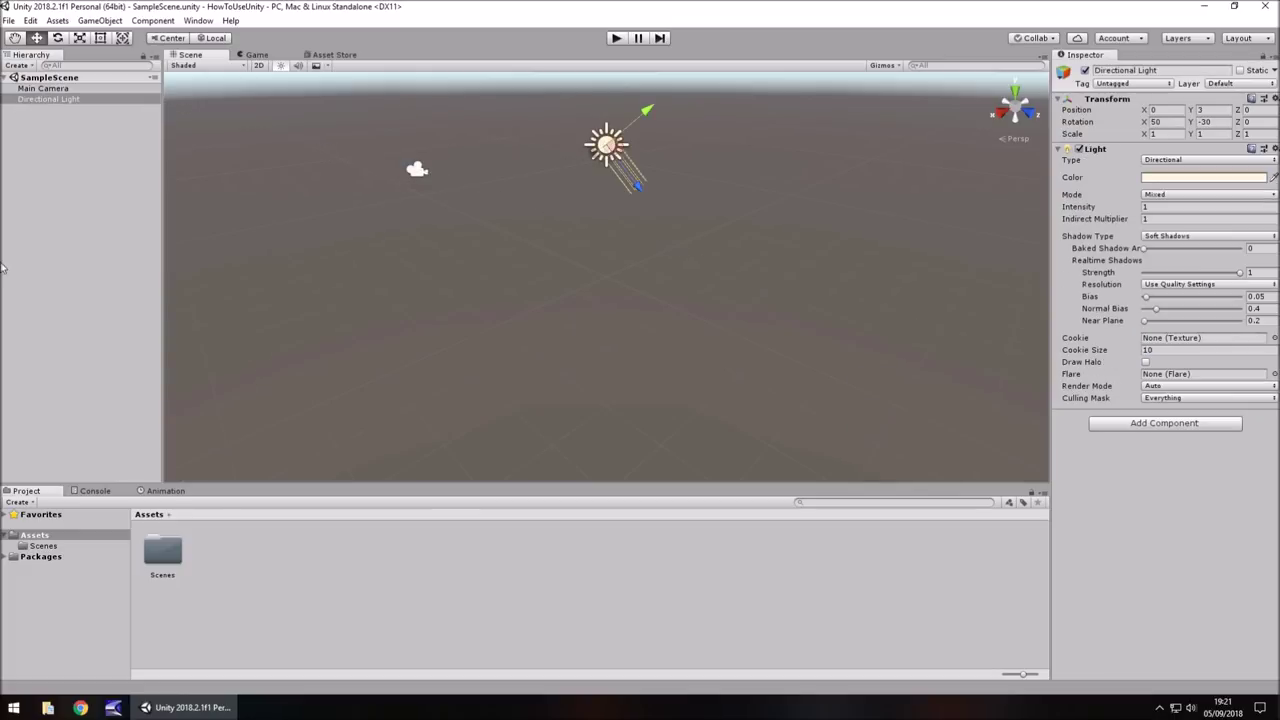
{"action": "left_click", "coordinate": [230, 525]}
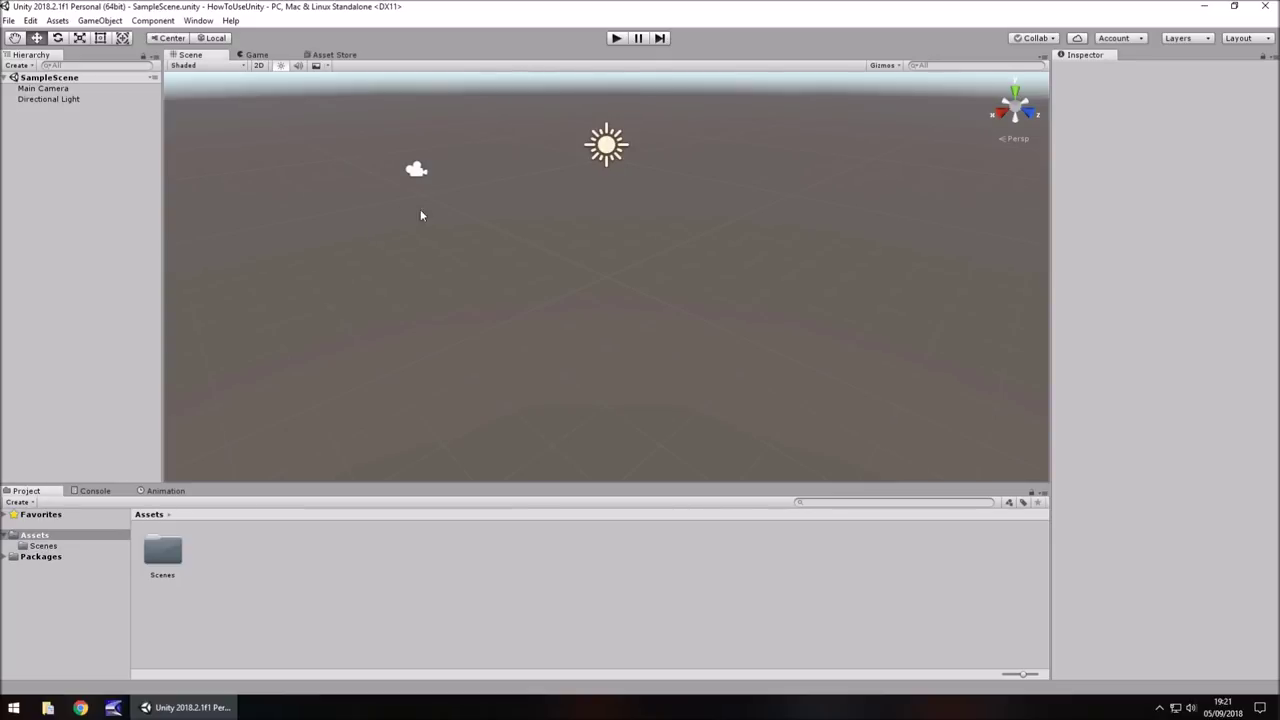
{"action": "right_click", "coordinate": [111, 184]}
{"action": "left_click", "coordinate": [702, 232]}
{"action": "left_click_drag", "start_coordinate": [608, 283], "coordinate": [577, 249], "text": "alt"}
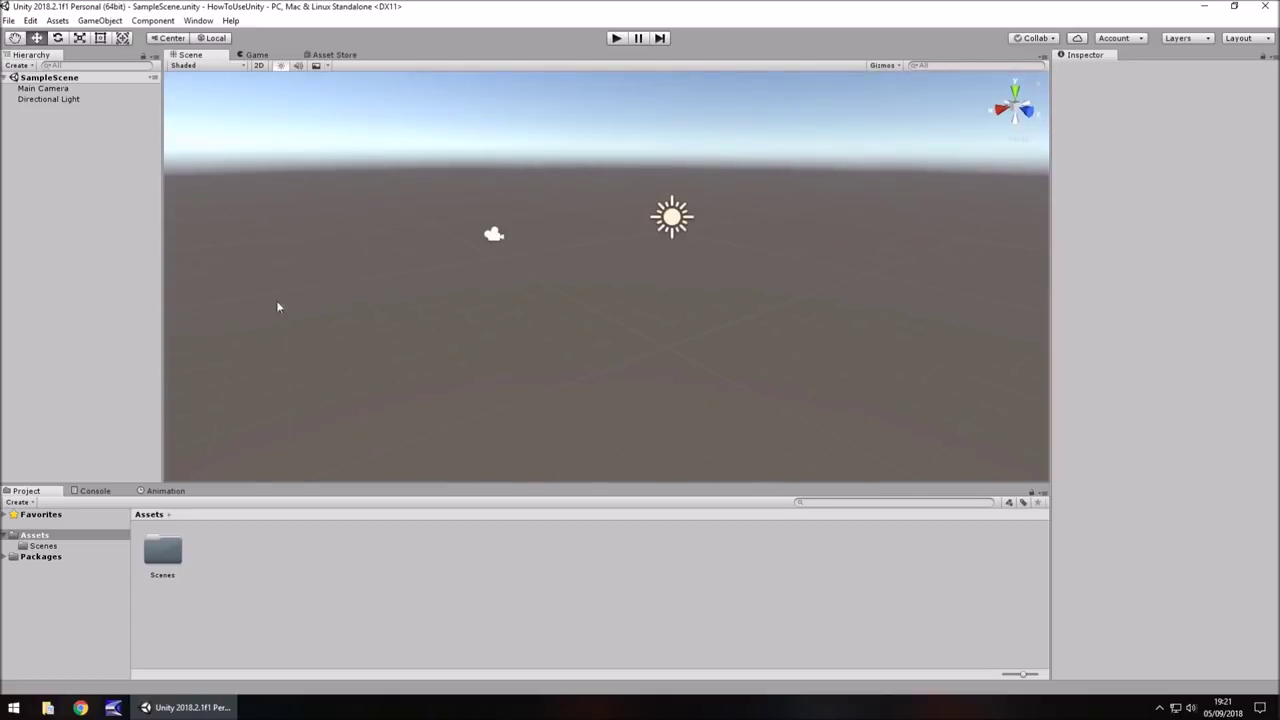
{"action": "right_click", "coordinate": [65, 187]}
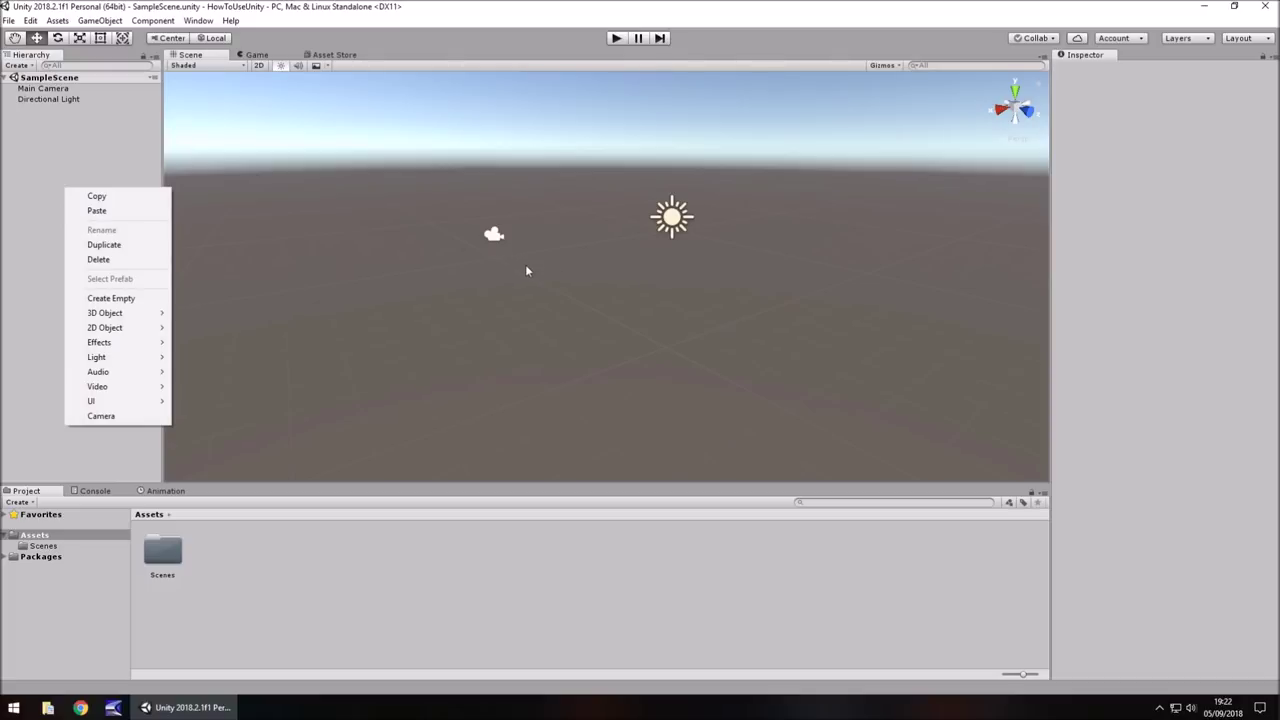
{"action": "left_click", "coordinate": [536, 294]}
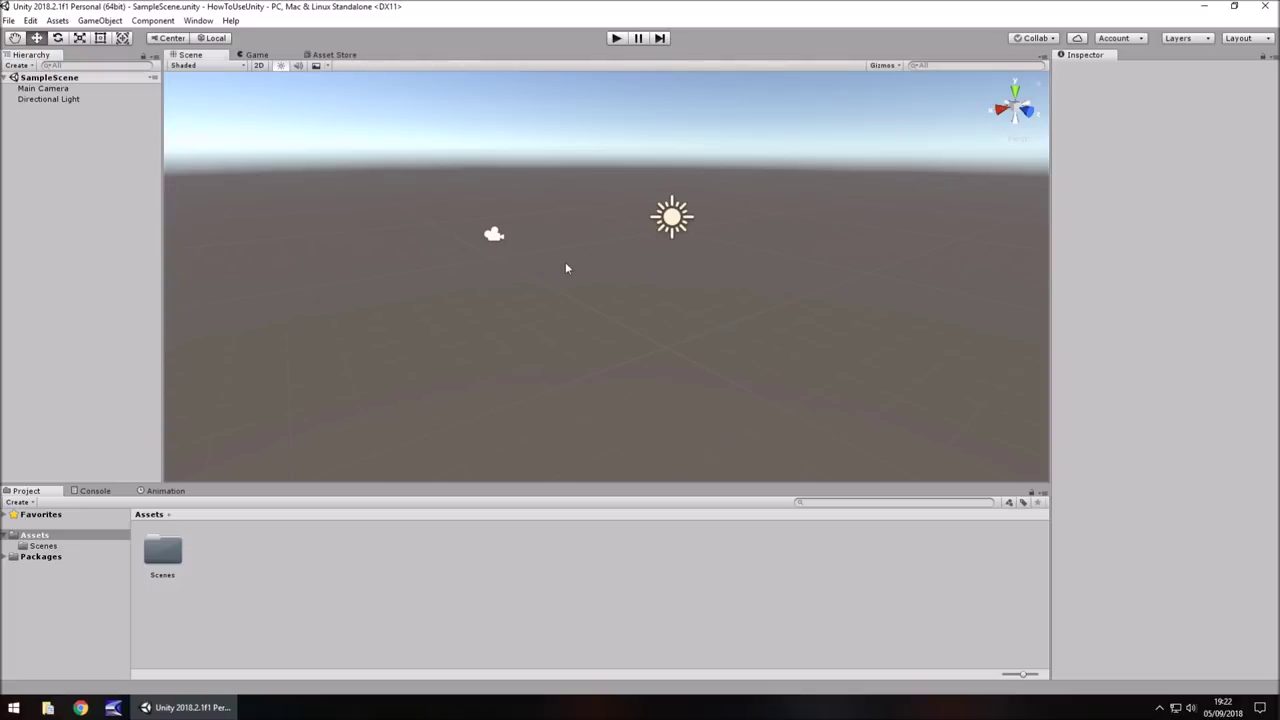
{"action": "scroll", "coordinate": [565, 261], "scroll_direction": "down", "scroll_amount": 5}
{"action": "scroll", "coordinate": [577, 277], "scroll_direction": "up", "scroll_amount": 5}
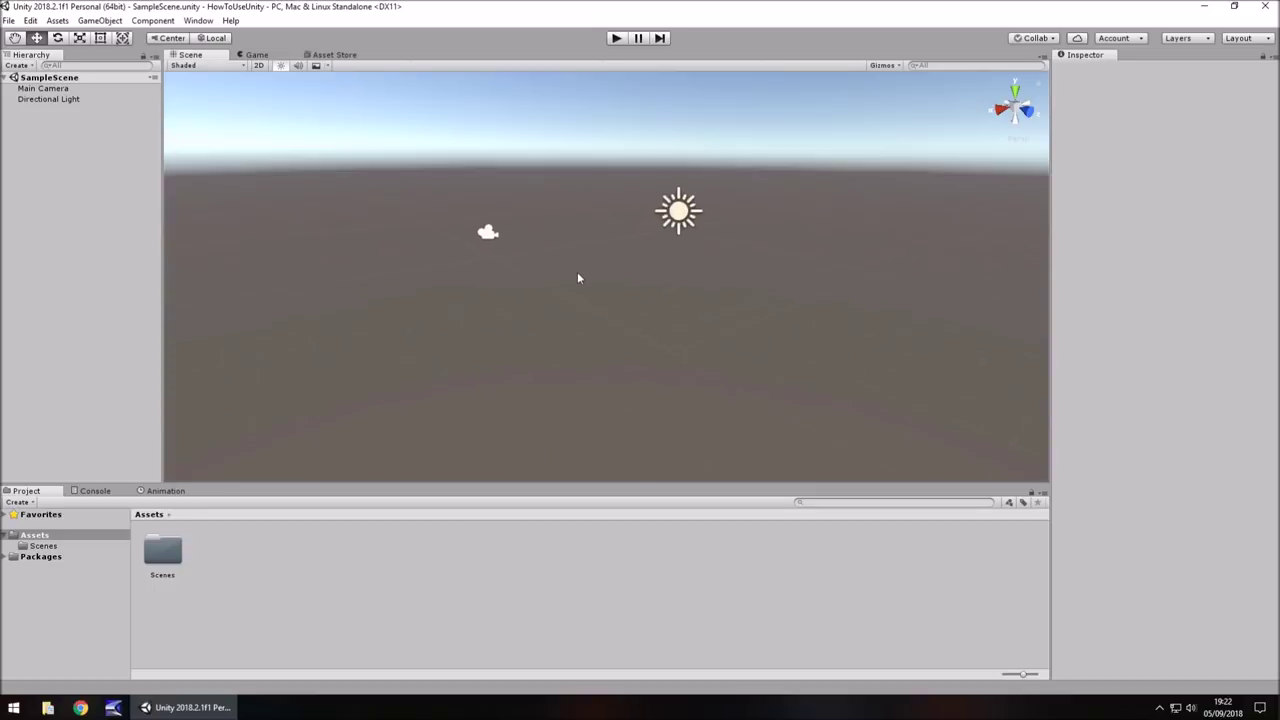
{"action": "scroll", "coordinate": [557, 262], "scroll_direction": "down", "scroll_amount": 3}
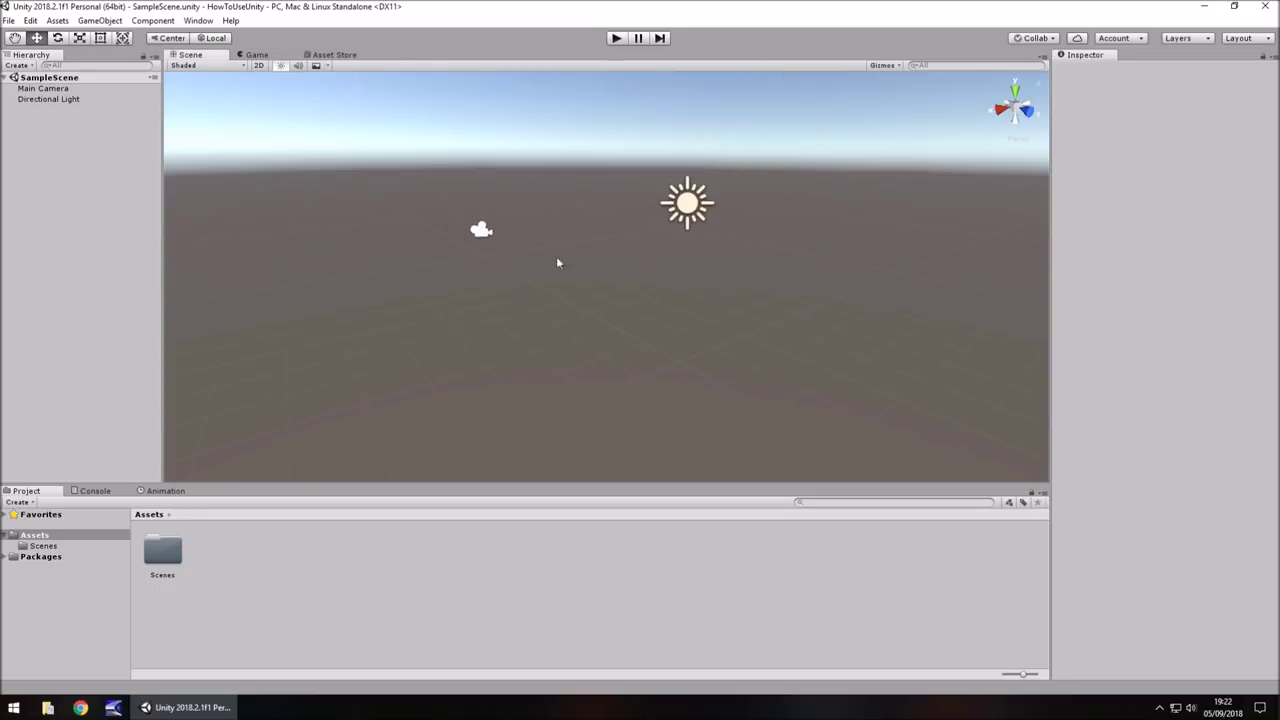
{"action": "key", "text": "q"}
{"action": "left_click_drag", "start_coordinate": [531, 263], "coordinate": [618, 368]}
{"action": "scroll", "coordinate": [583, 294], "scroll_direction": "down", "scroll_amount": 5}
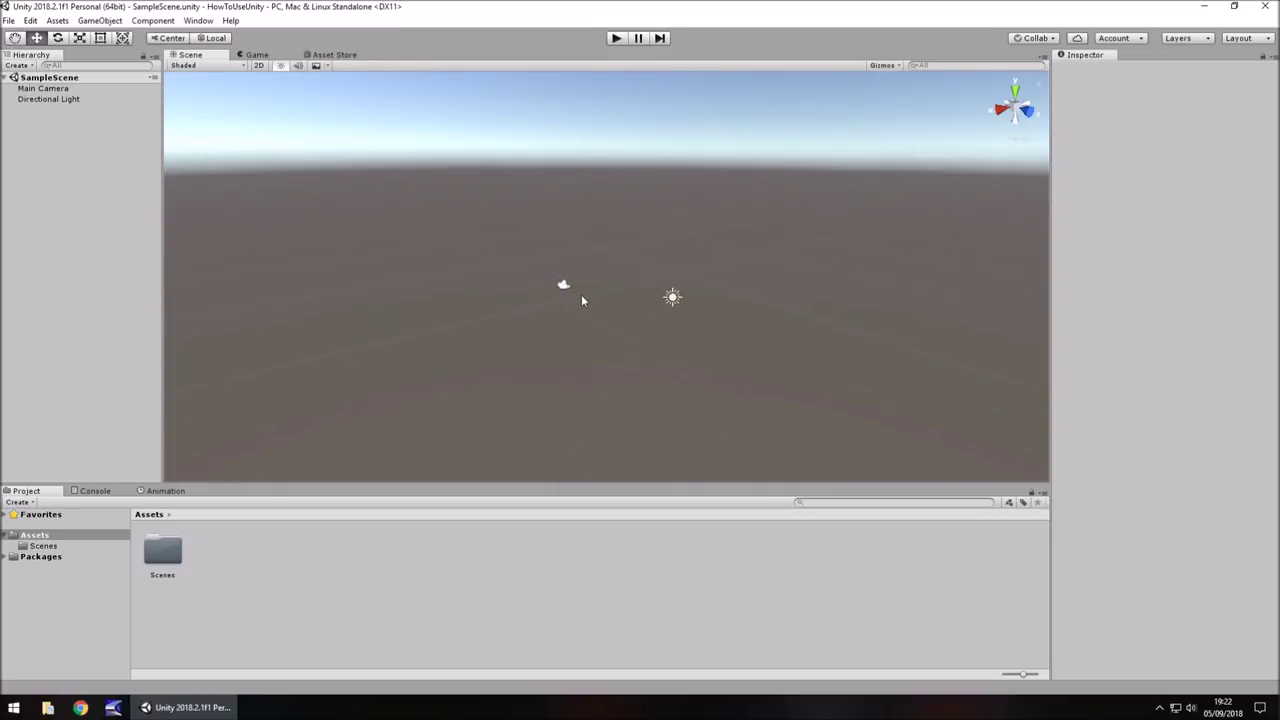
{"action": "middle_click_drag", "start_coordinate": [636, 320], "coordinate": [341, 294]}
Step: Make the Directional Light a child of the Main Camera and set its X rotation to about -204.49
{"action": "mouse_move", "coordinate": [46, 100]}
{"action": "left_mouse_down"}
{"action": "mouse_move", "coordinate": [853, 207]}
{"action": "mouse_move", "coordinate": [1147, 213]}
{"action": "mouse_move", "coordinate": [401, 197]}
{"action": "mouse_move", "coordinate": [145, 448]}
{"action": "mouse_move", "coordinate": [515, 624]}
{"action": "mouse_move", "coordinate": [565, 318]}
{"action": "mouse_move", "coordinate": [170, 333]}
{"action": "mouse_move", "coordinate": [425, 298]}
{"action": "mouse_move", "coordinate": [403, 240]}
{"action": "mouse_move", "coordinate": [102, 150]}
{"action": "mouse_move", "coordinate": [57, 83]}
{"action": "mouse_move", "coordinate": [44, 90]}
{"action": "left_mouse_up"}
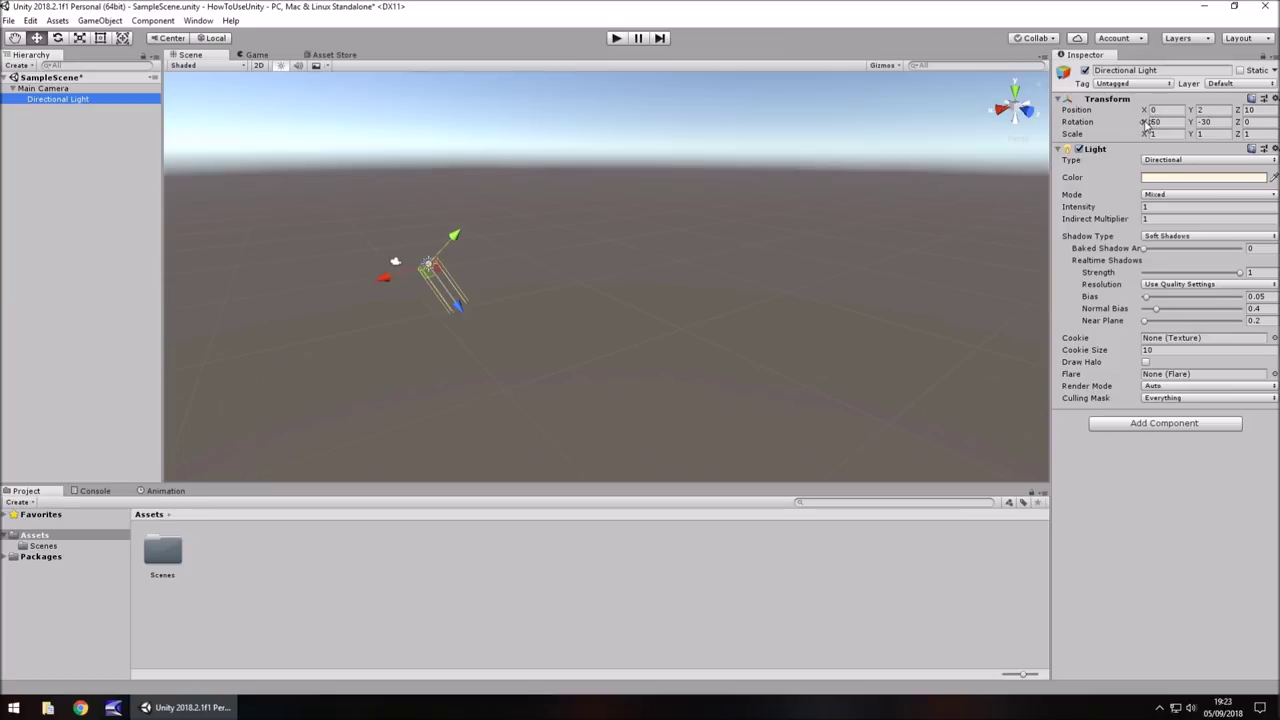
{"action": "left_click_drag", "start_coordinate": [1148, 122], "coordinate": [450, 190]}
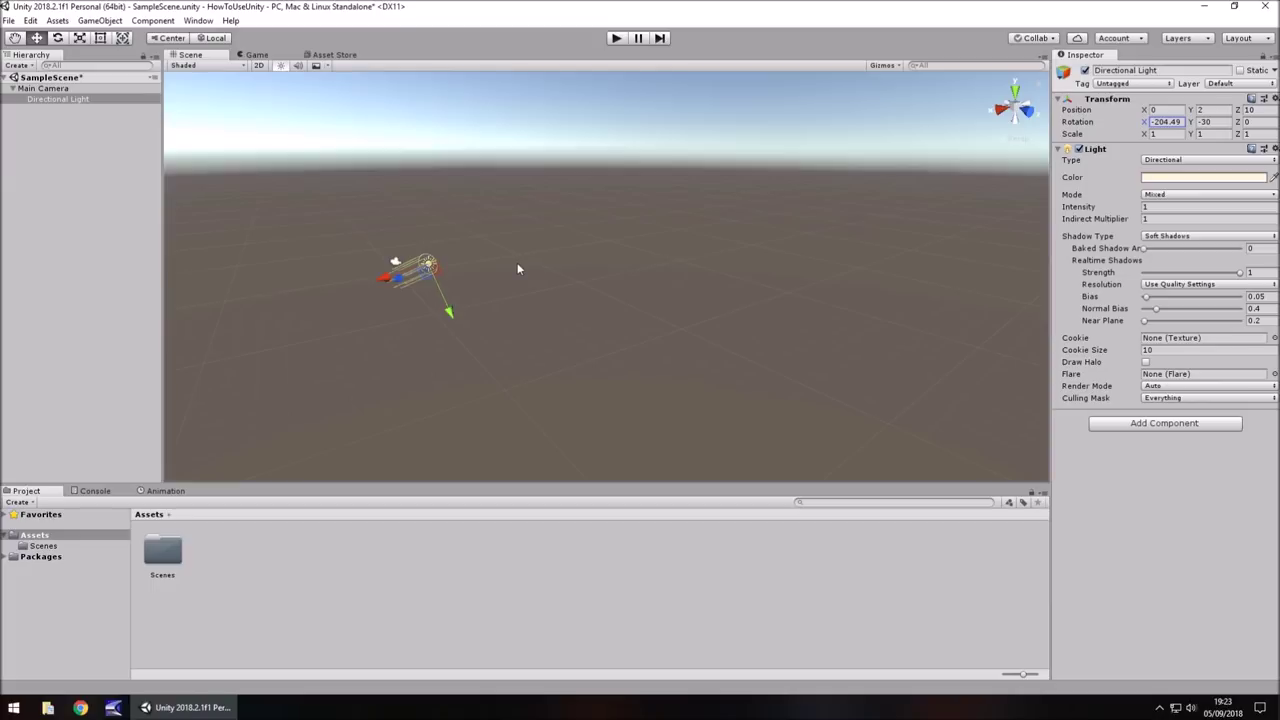
{"action": "left_click", "coordinate": [340, 580]}
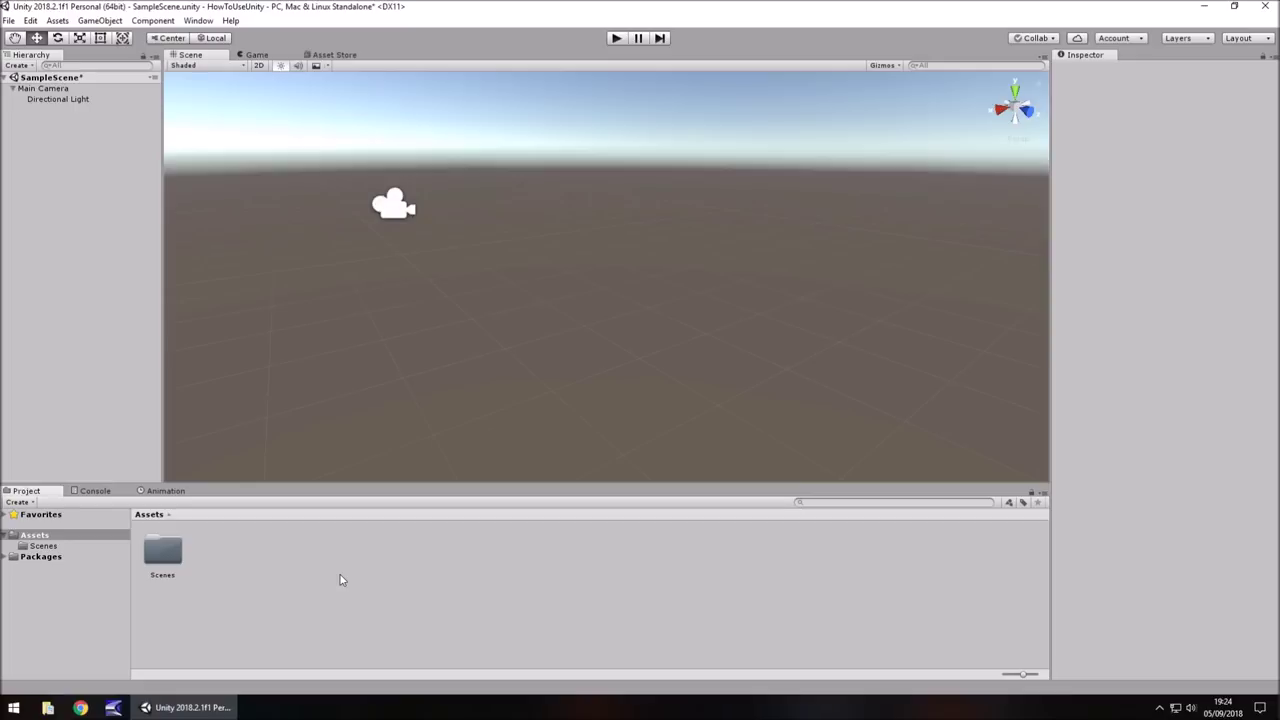
Step: Add a 3D cube to the scene and frame it in the scene view
{"action": "left_click", "coordinate": [110, 22]}
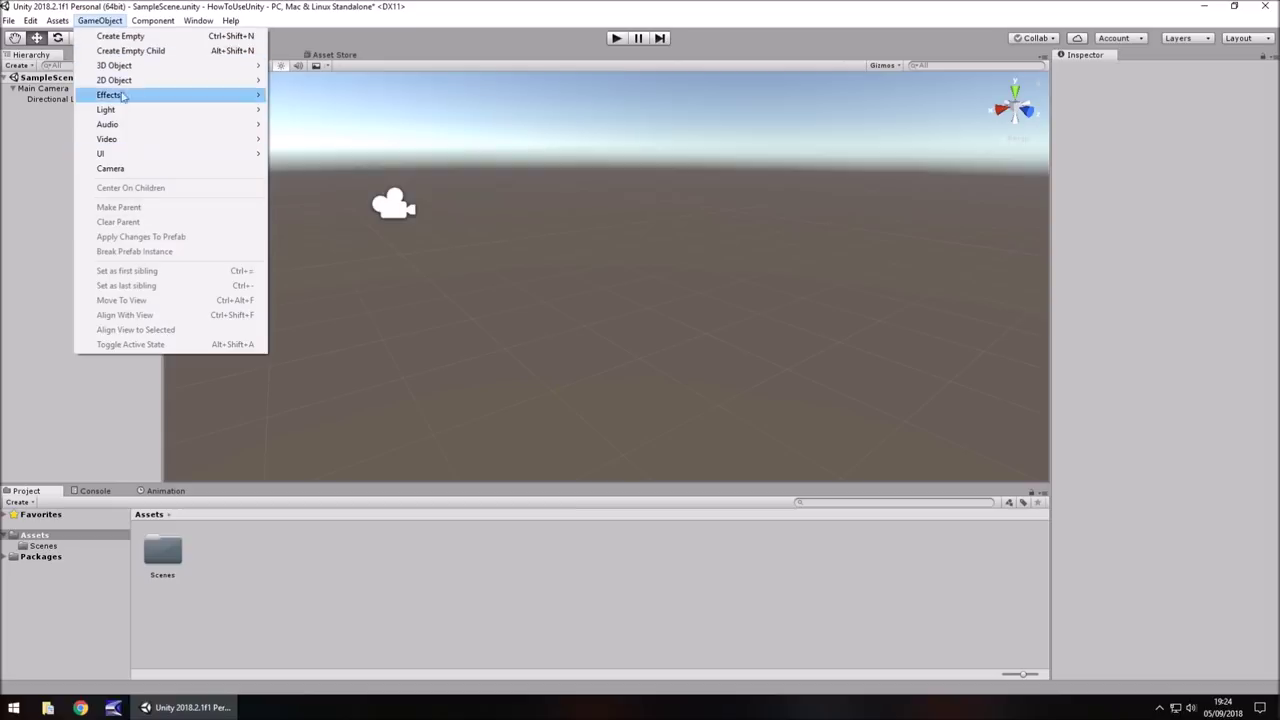
{"action": "mouse_move", "coordinate": [121, 70]}
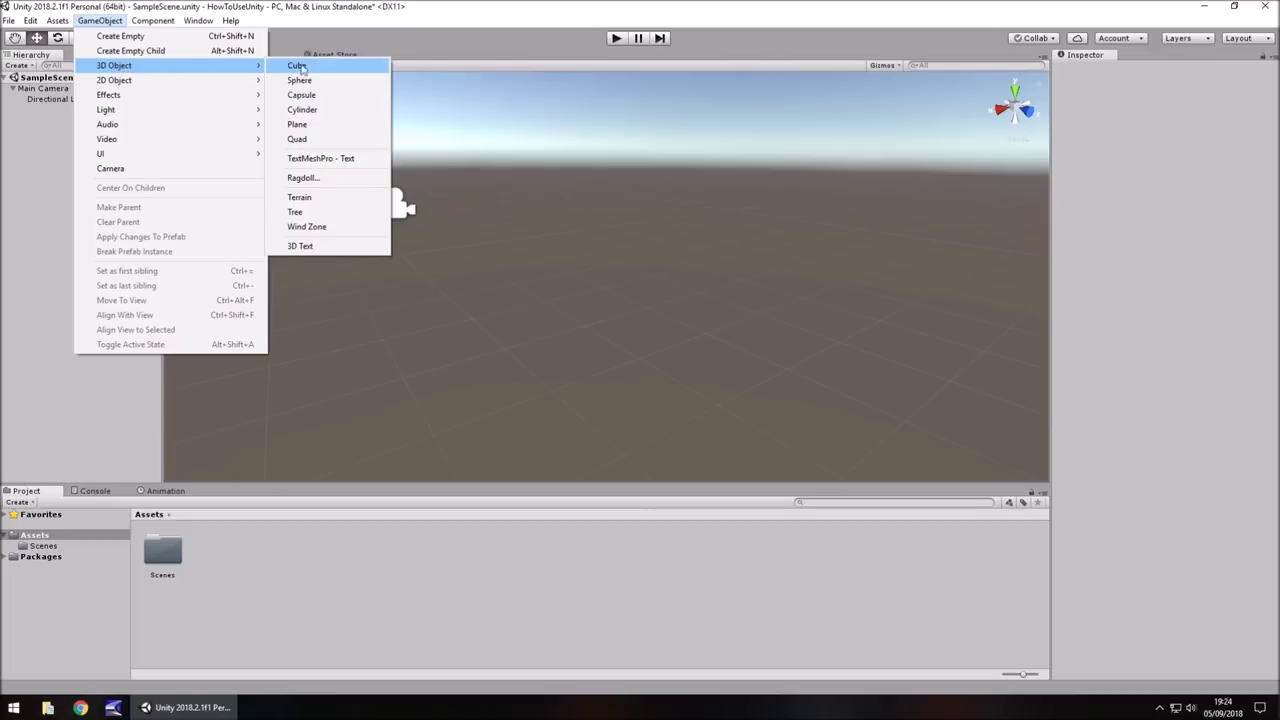
{"action": "left_click", "coordinate": [330, 67]}
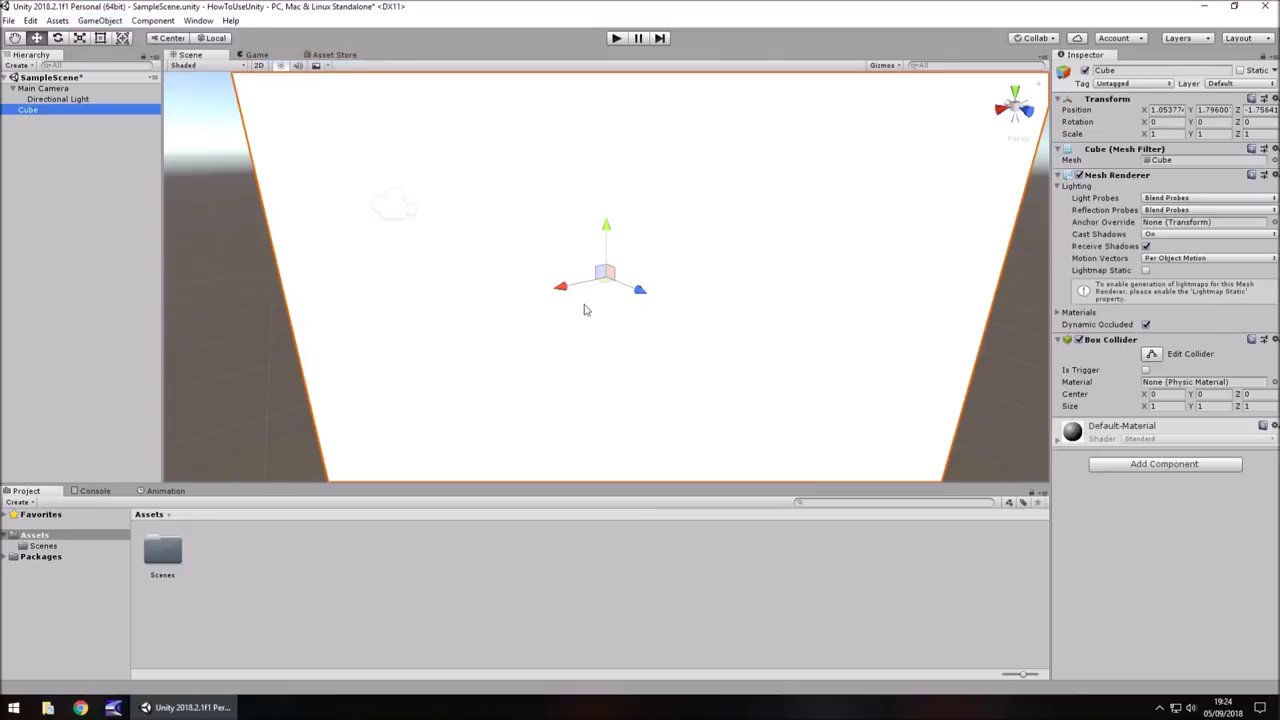
{"action": "key", "text": "f"}
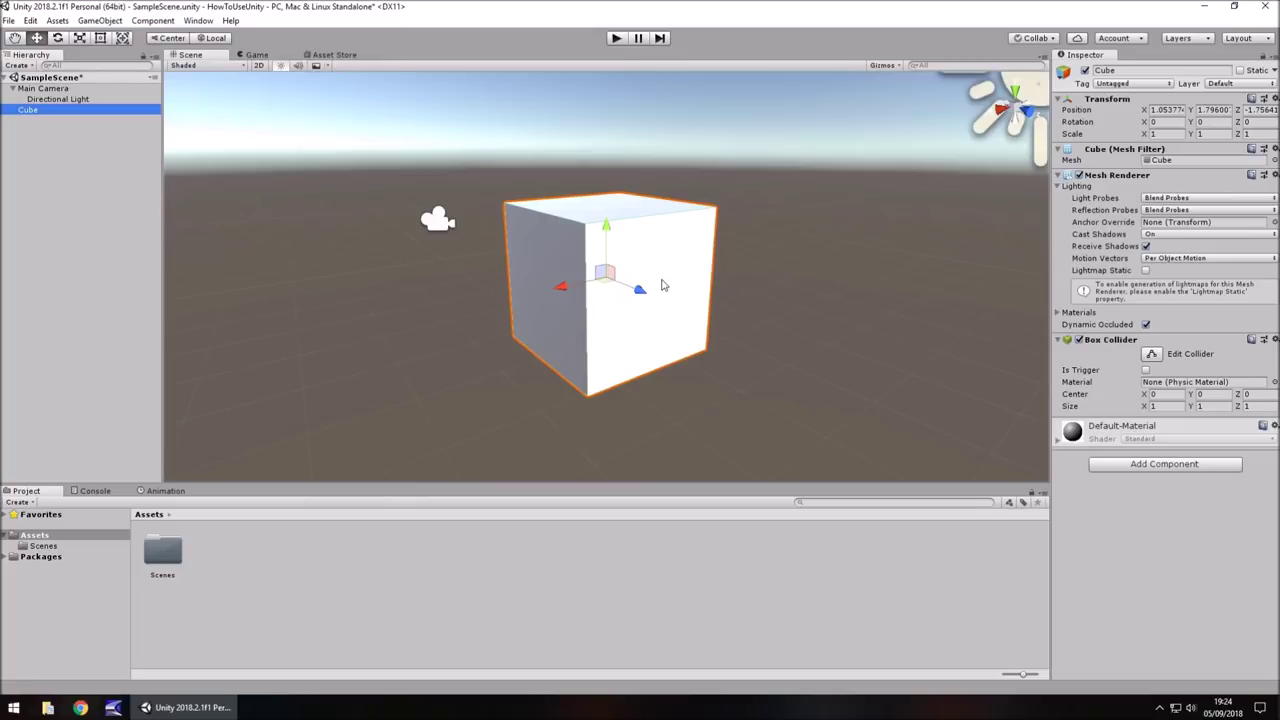
Step: Add a 3D sphere and move it along the X axis to about 2.34, beside the cube
{"action": "left_click", "coordinate": [100, 20]}
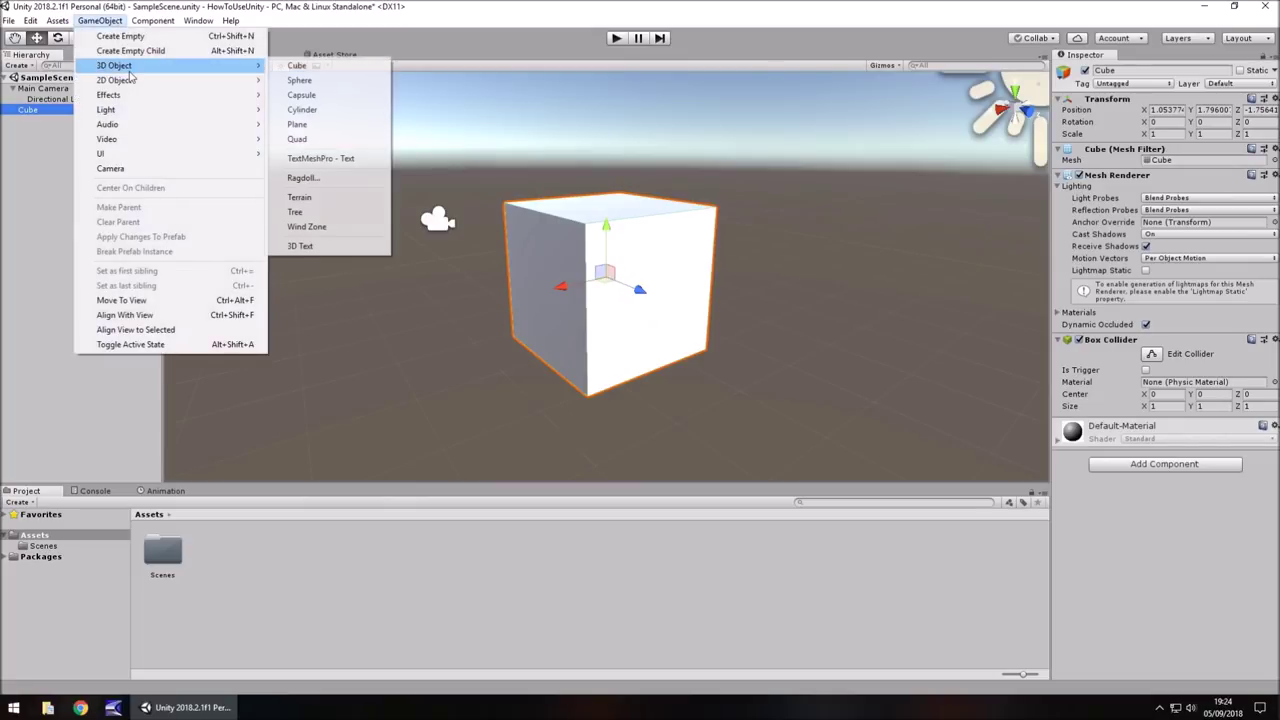
{"action": "left_click", "coordinate": [334, 81]}
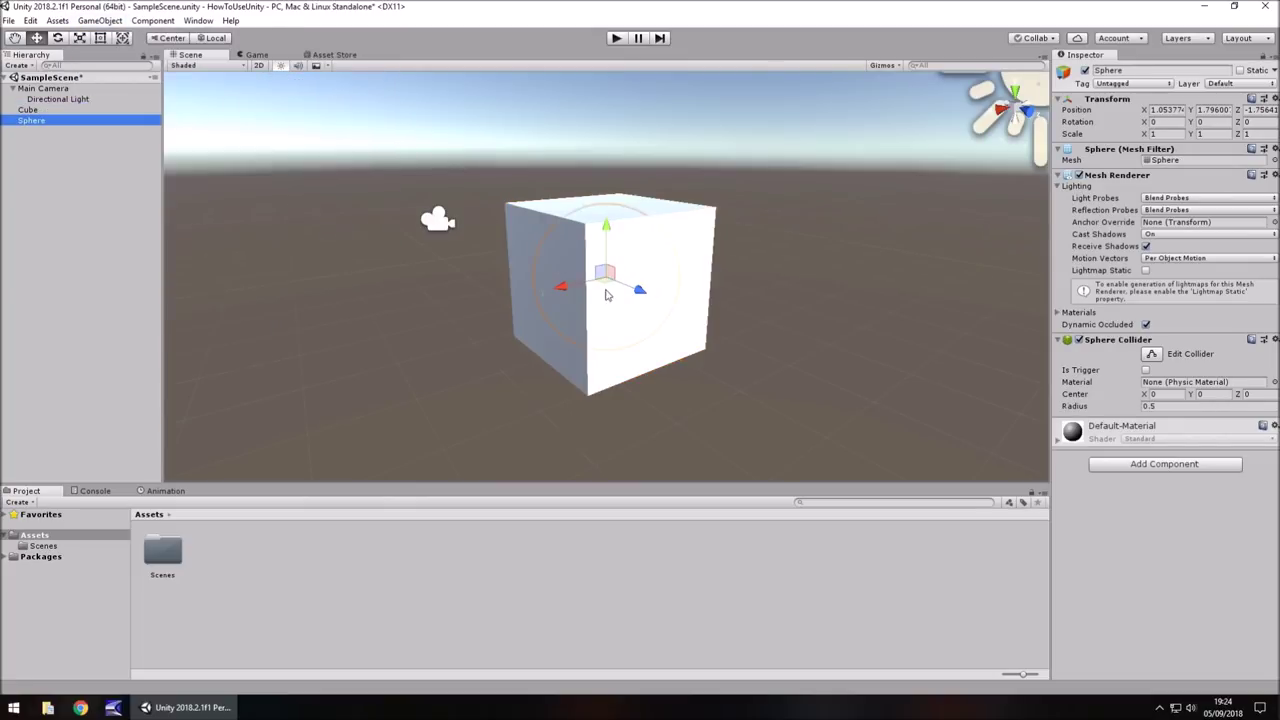
{"action": "left_click_drag", "start_coordinate": [602, 285], "coordinate": [395, 330]}
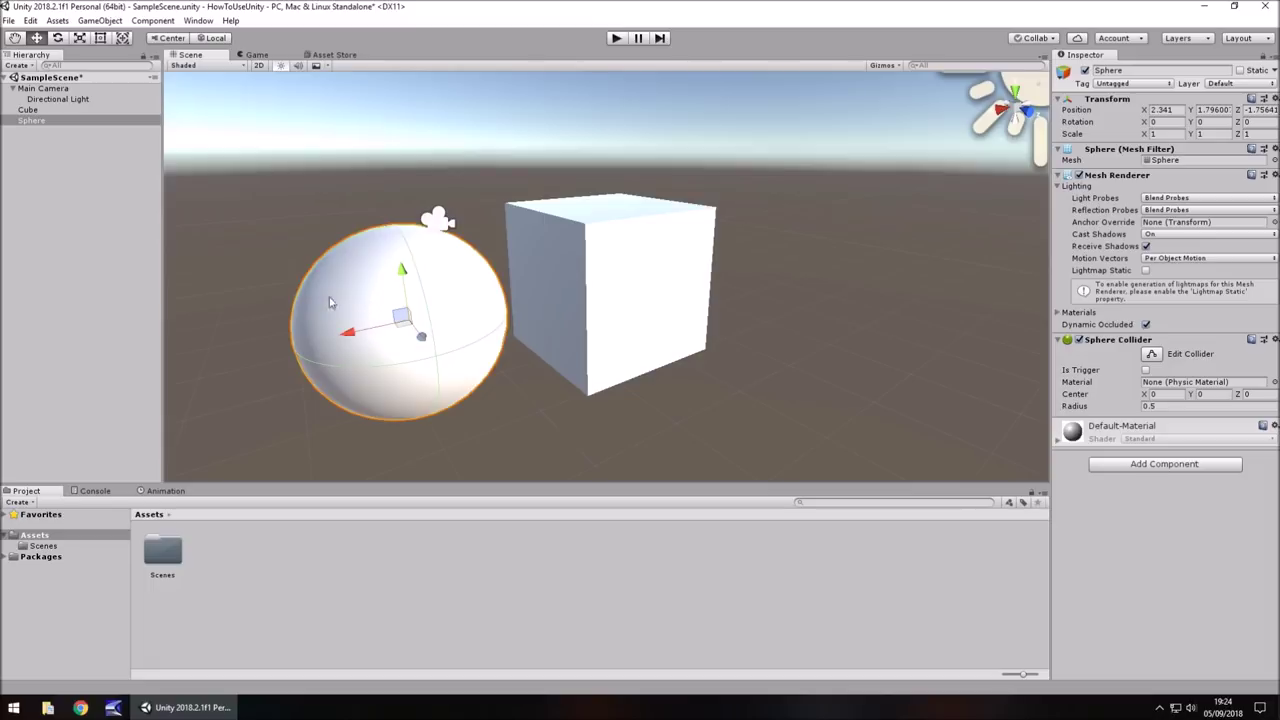
Step: Stretch the sphere to a Y scale of 1.7 and rotate it about the Z axis to about -86
{"action": "left_click", "coordinate": [638, 274]}
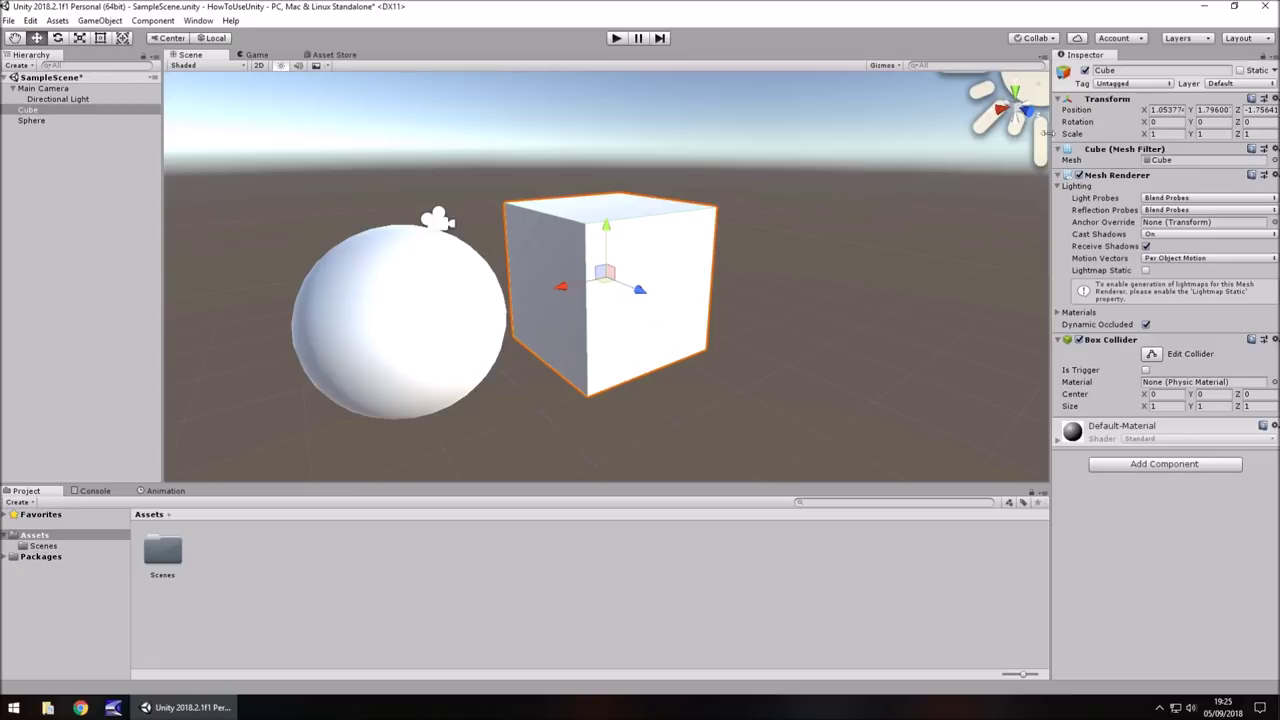
{"action": "left_click", "coordinate": [409, 313]}
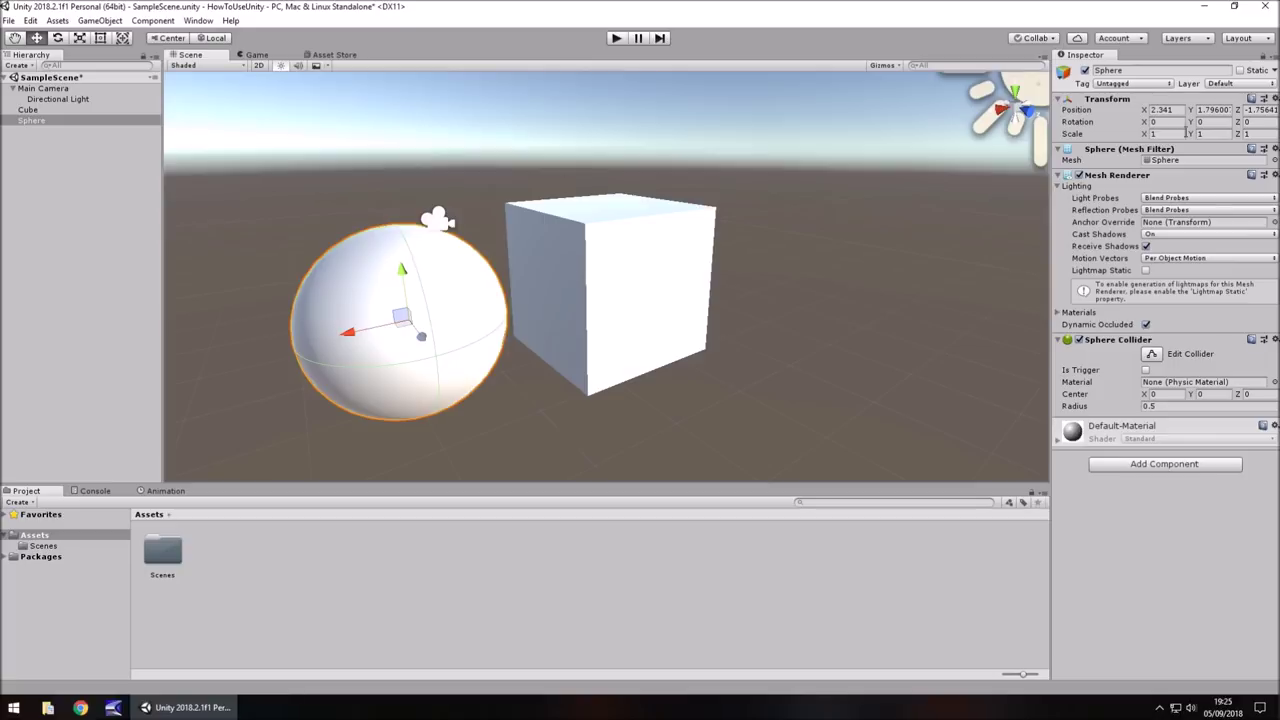
{"action": "left_click_drag", "start_coordinate": [1187, 133], "coordinate": [1198, 139]}
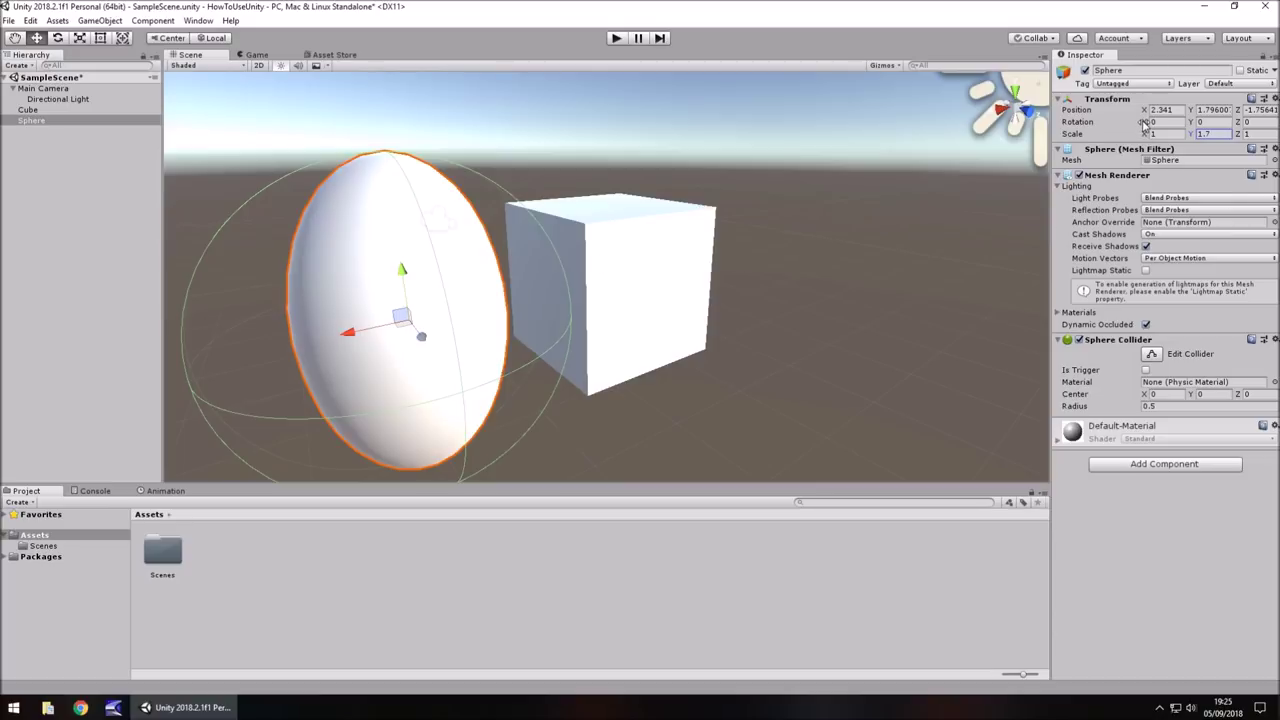
{"action": "left_click_drag", "start_coordinate": [1237, 121], "coordinate": [603, 235]}
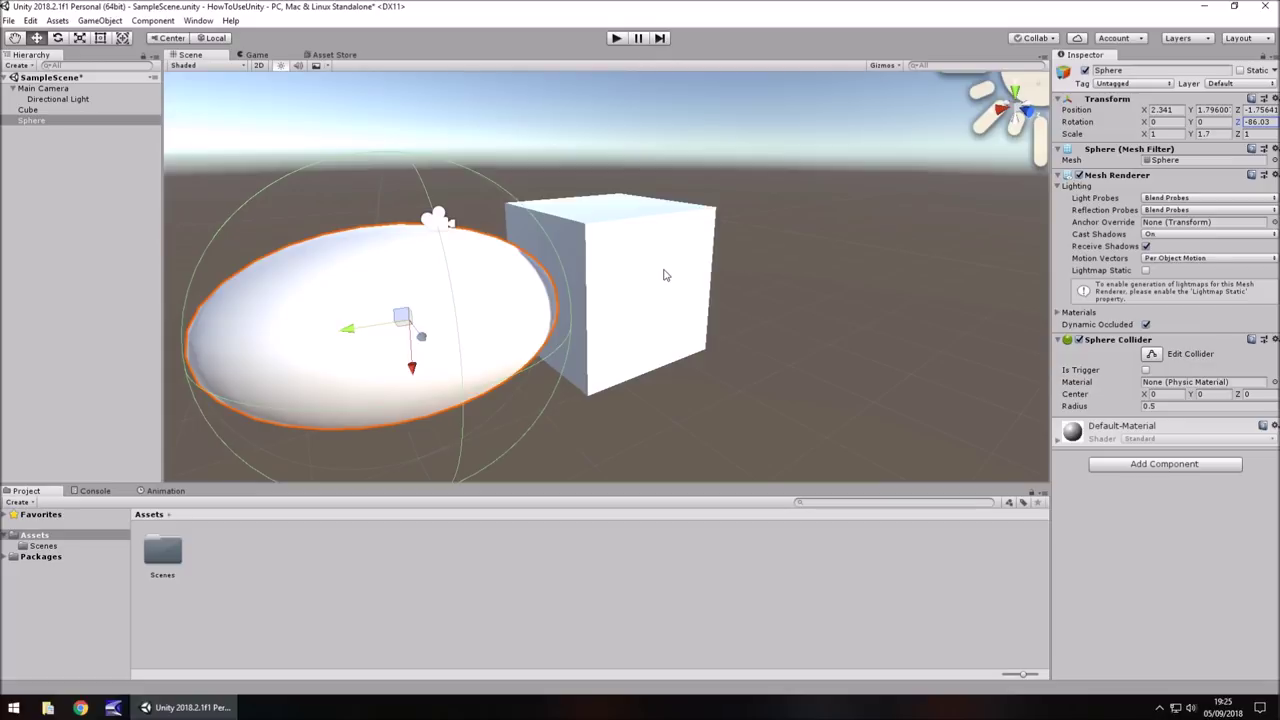
Step: Add a 3D capsule and move it along the X axis to about -0.97, on the cube's other side
{"action": "left_click", "coordinate": [101, 24]}
{"action": "mouse_move", "coordinate": [125, 66]}
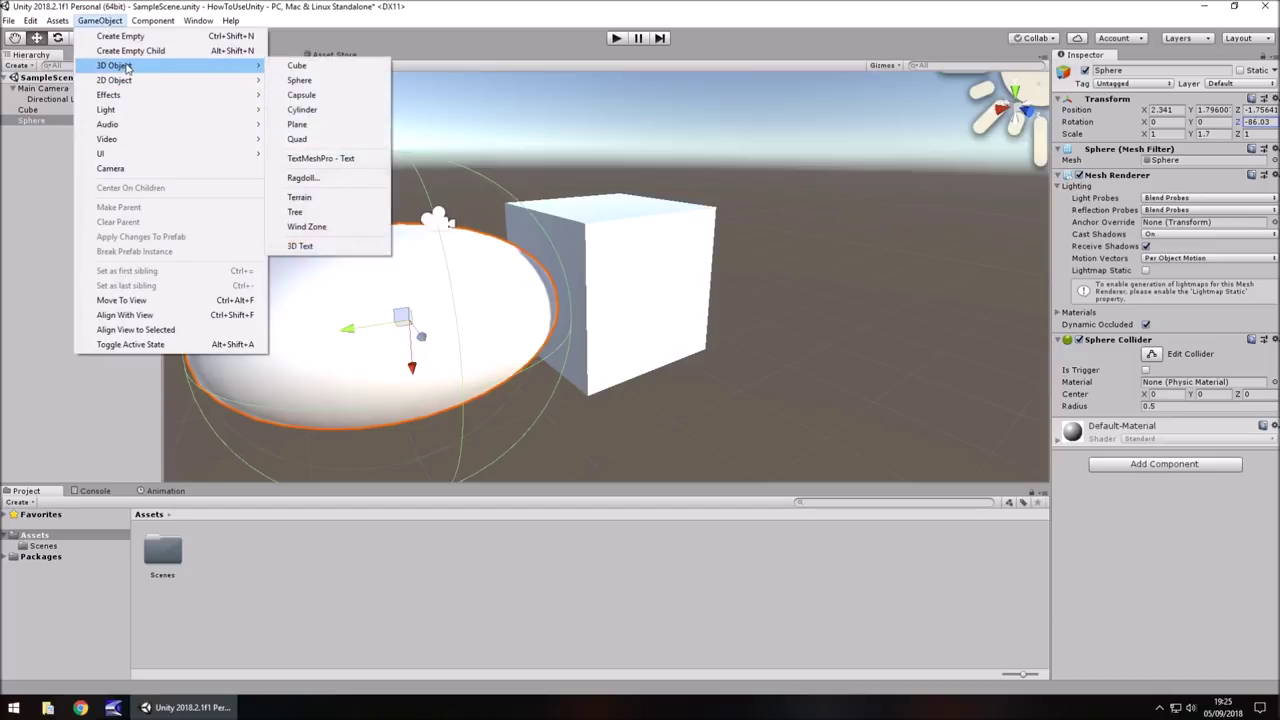
{"action": "left_click", "coordinate": [333, 95]}
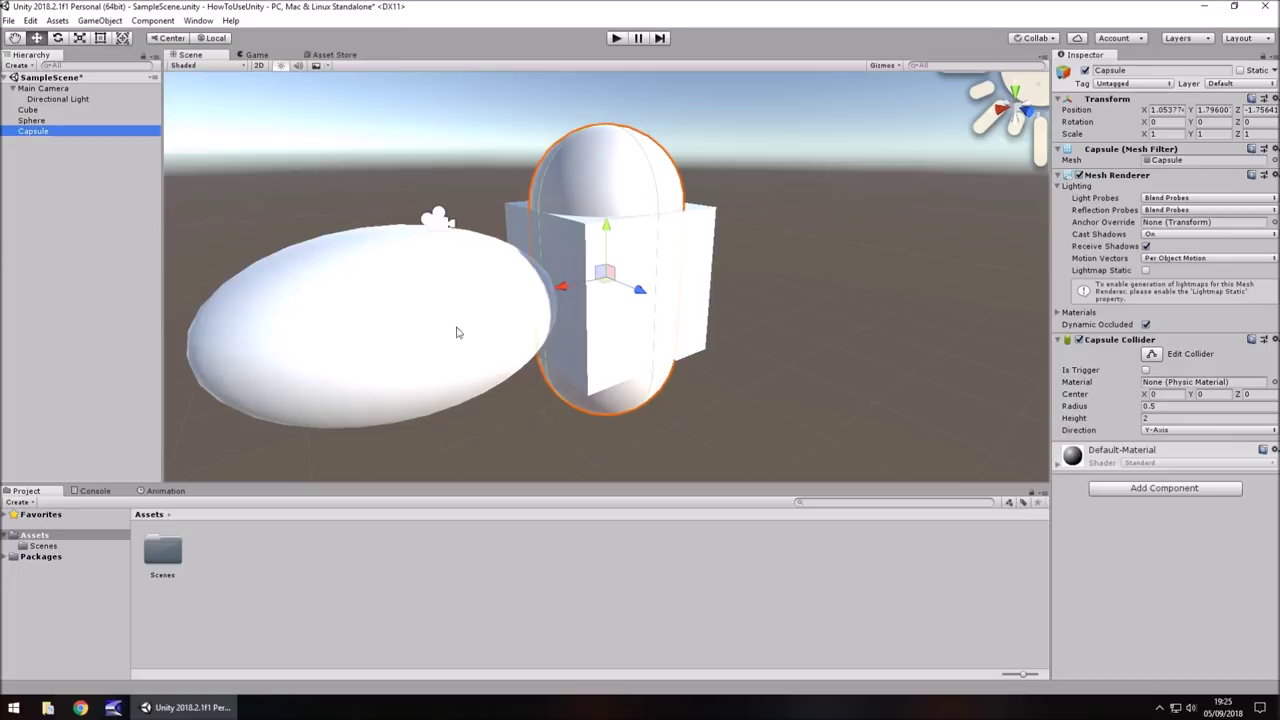
{"action": "left_click_drag", "start_coordinate": [575, 307], "coordinate": [768, 284]}
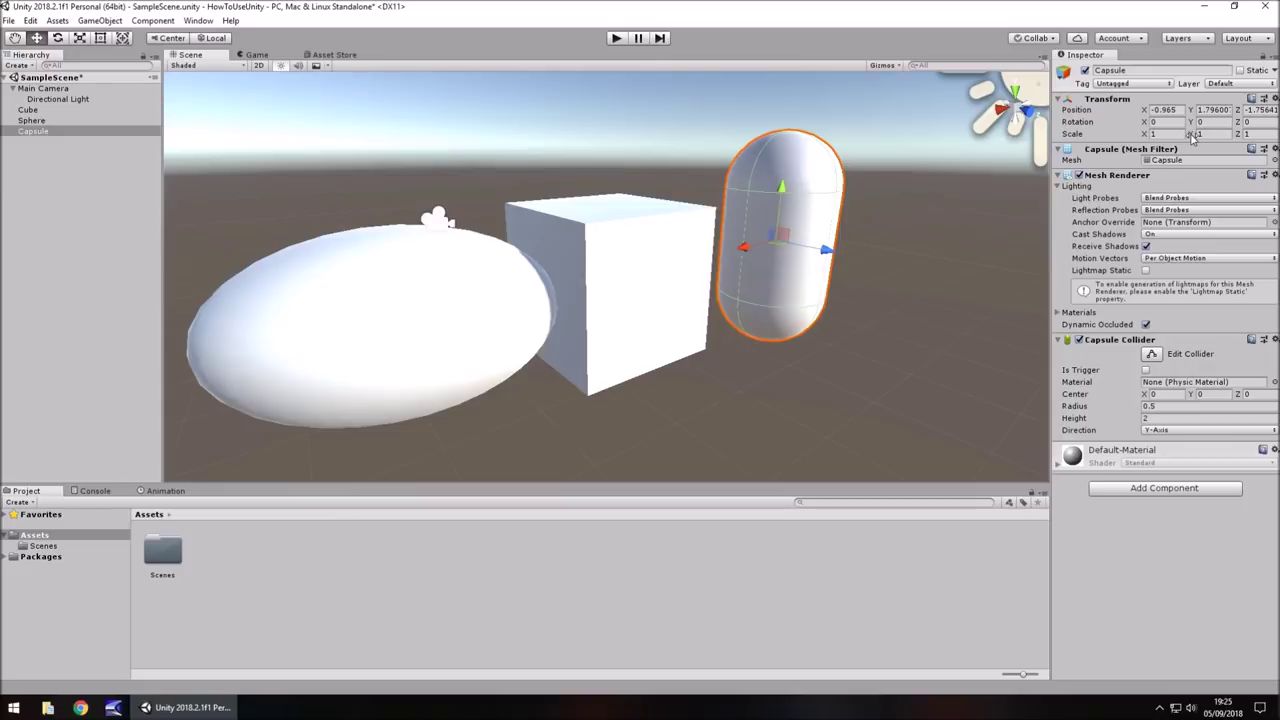
Step: Flatten the capsule into a disc with a Y scale of 0.07 and frame it in the scene view
{"action": "left_click_drag", "start_coordinate": [1191, 134], "coordinate": [1170, 140]}
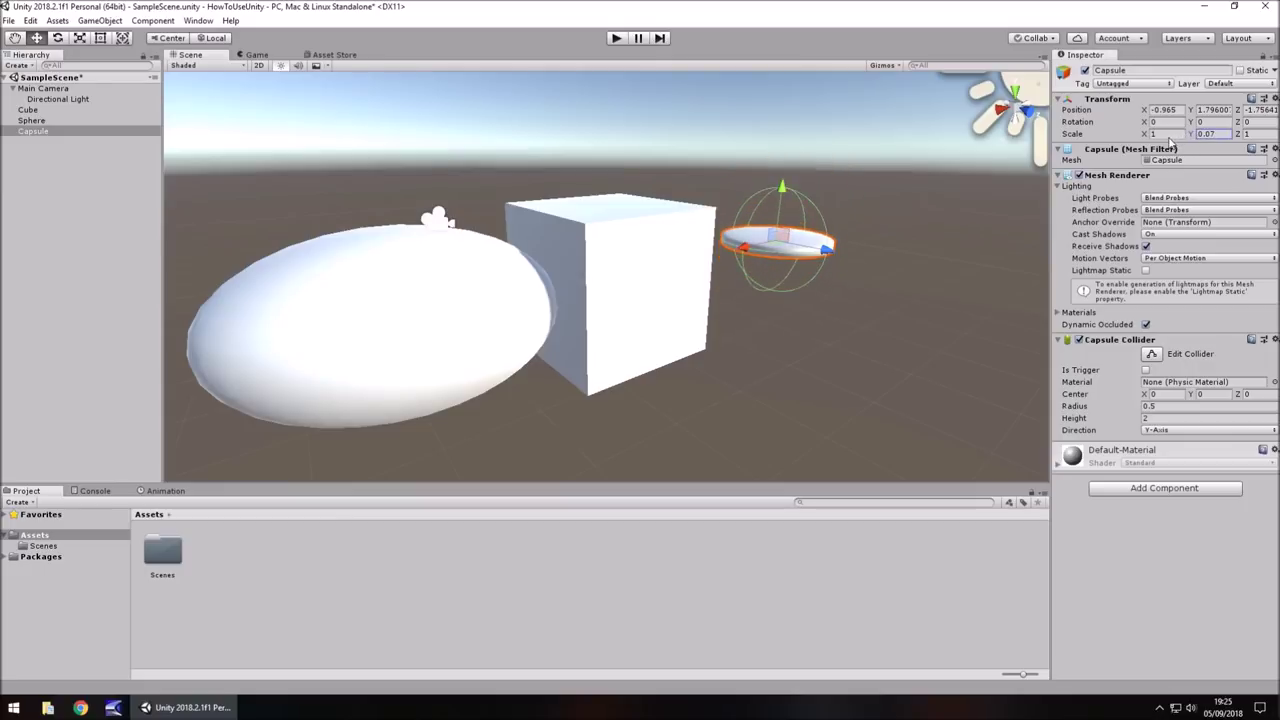
{"action": "left_click_drag", "start_coordinate": [959, 215], "coordinate": [1005, 222], "text": "alt"}
{"action": "key", "text": "f"}
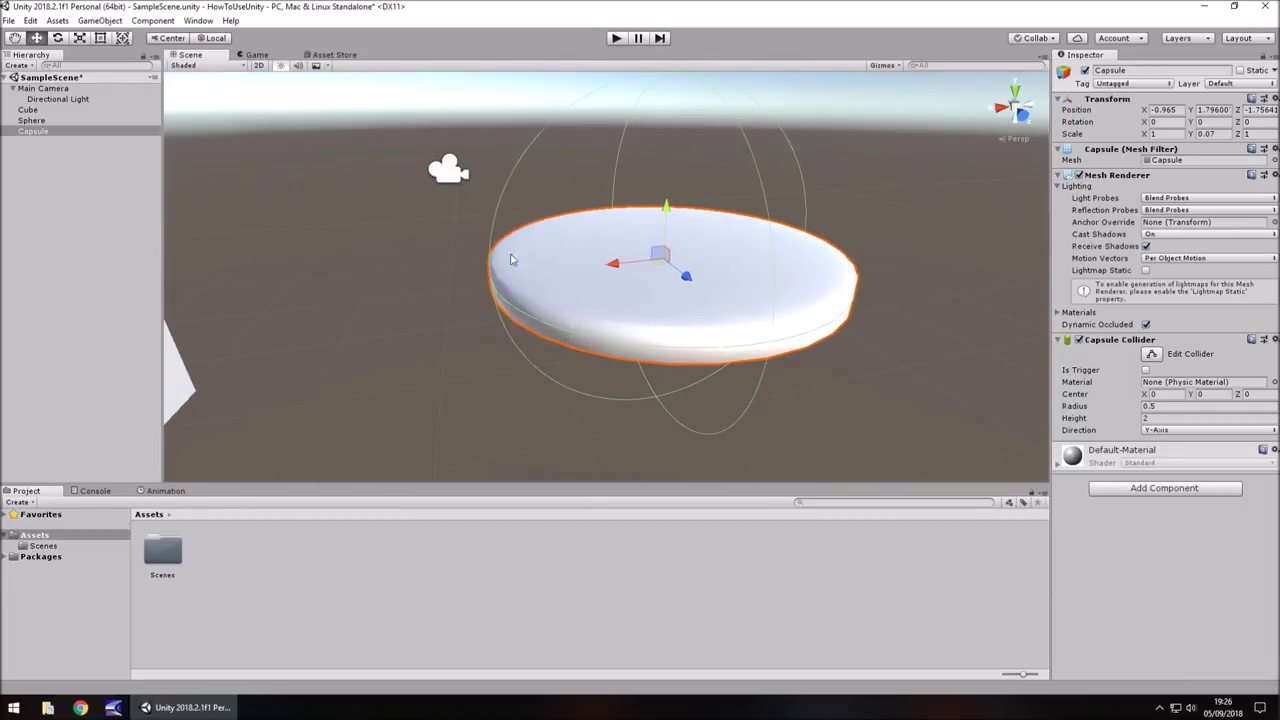
Step: Add a 3D cylinder flattened to a Y scale of -0.05 and move it along the Z axis to about -2.9
{"action": "left_click", "coordinate": [100, 20]}
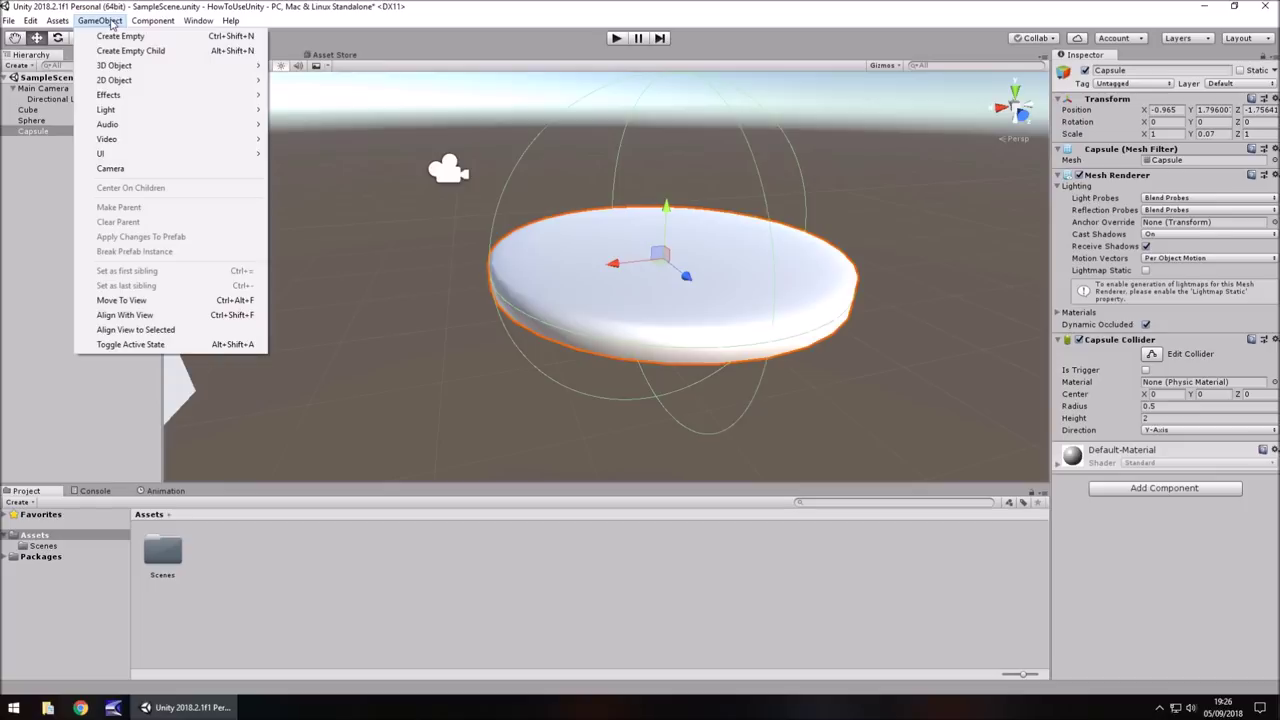
{"action": "mouse_move", "coordinate": [131, 68]}
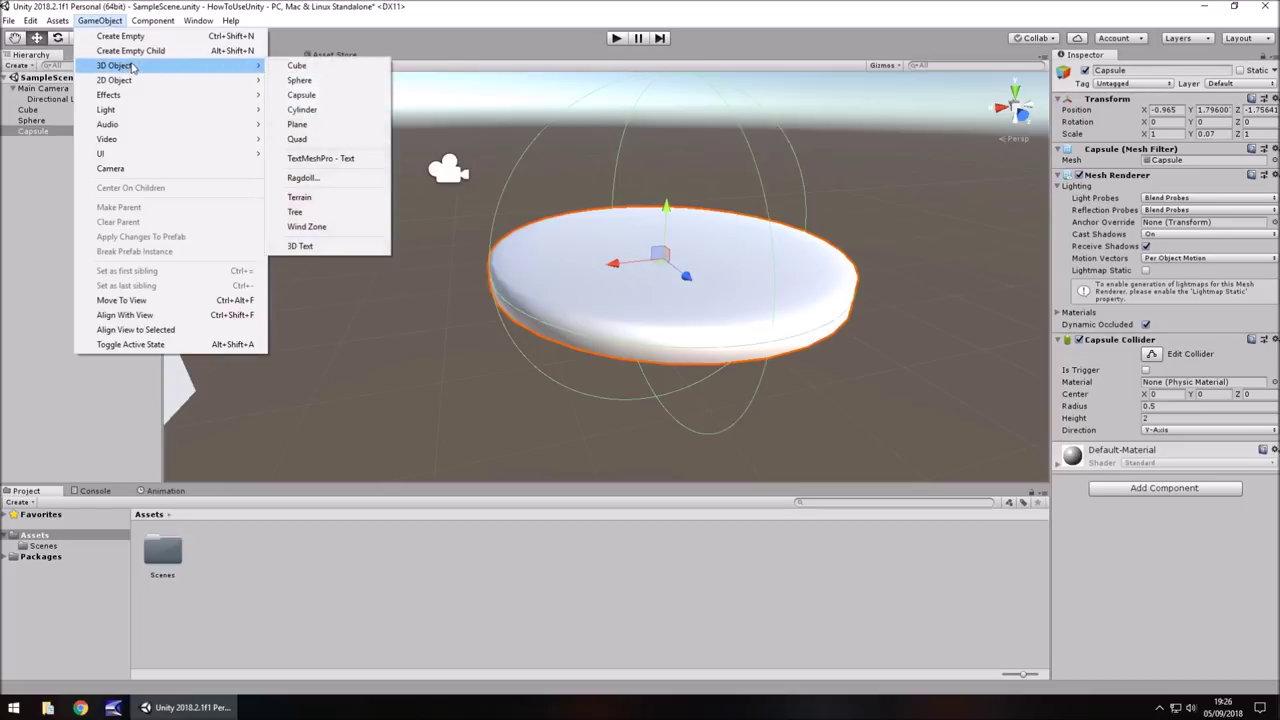
{"action": "left_click", "coordinate": [318, 110]}
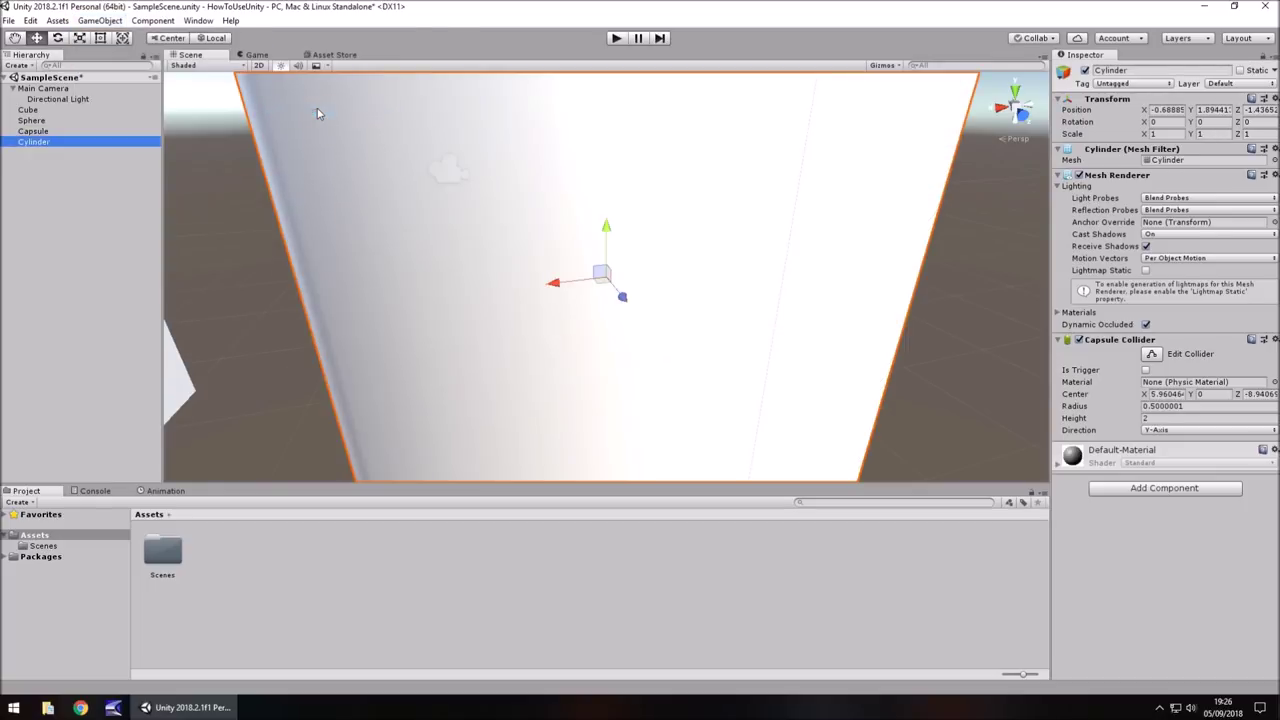
{"action": "left_click", "coordinate": [1210, 133]}
{"action": "type", "text": "0.2"}
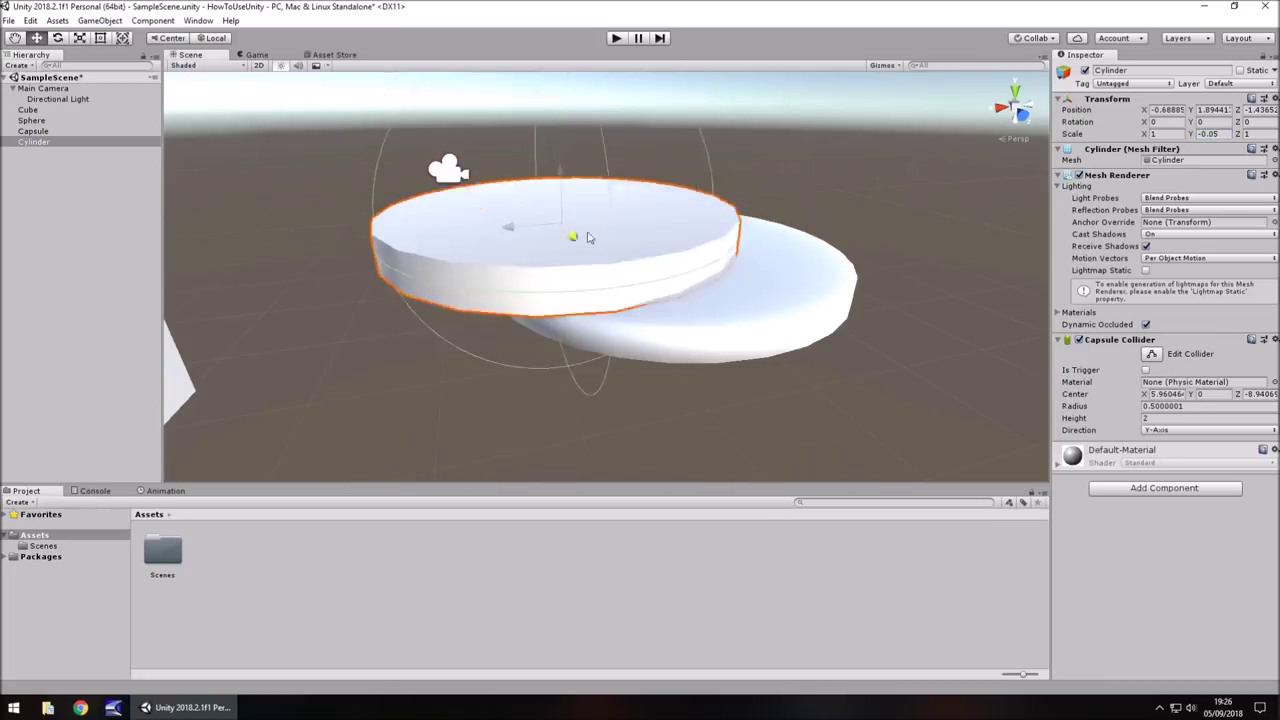
{"action": "left_click_drag", "start_coordinate": [588, 237], "coordinate": [528, 172]}
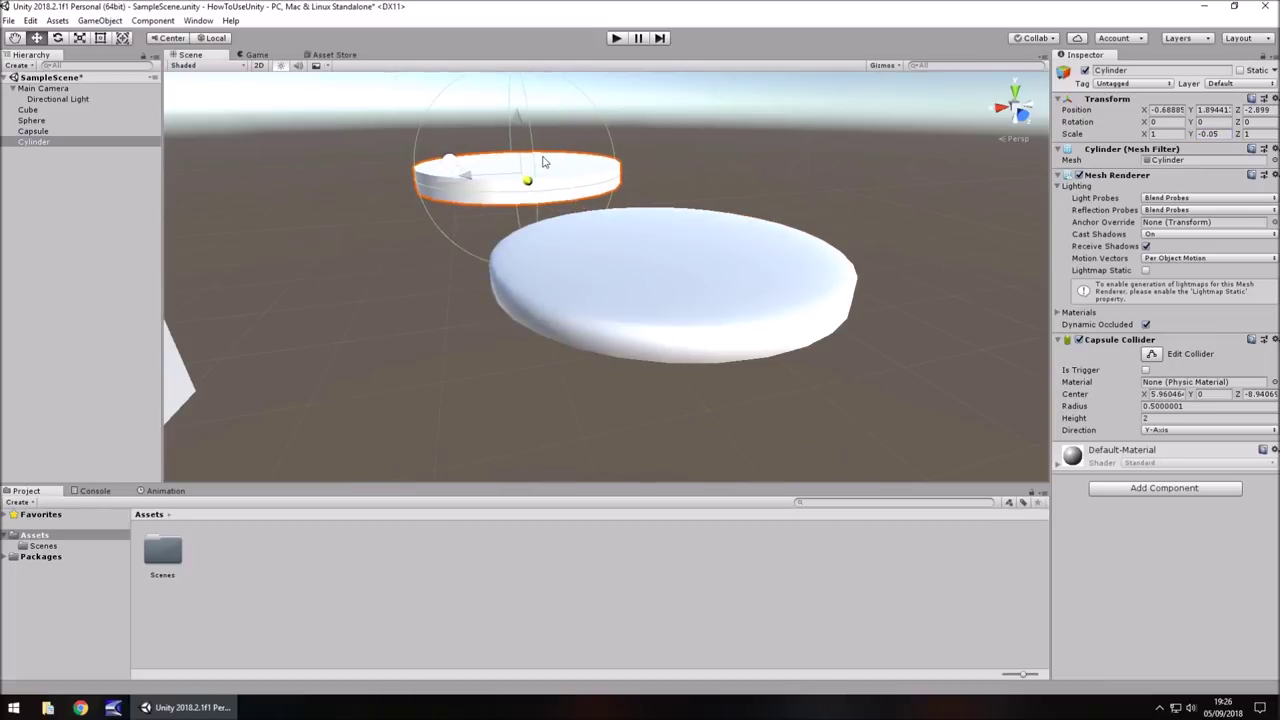
Step: Set the cylinder's Y scale to 1
{"action": "left_click", "coordinate": [1210, 134]}
{"action": "type", "text": "1"}
{"action": "scroll", "coordinate": [533, 210], "scroll_direction": "down", "scroll_amount": 4}
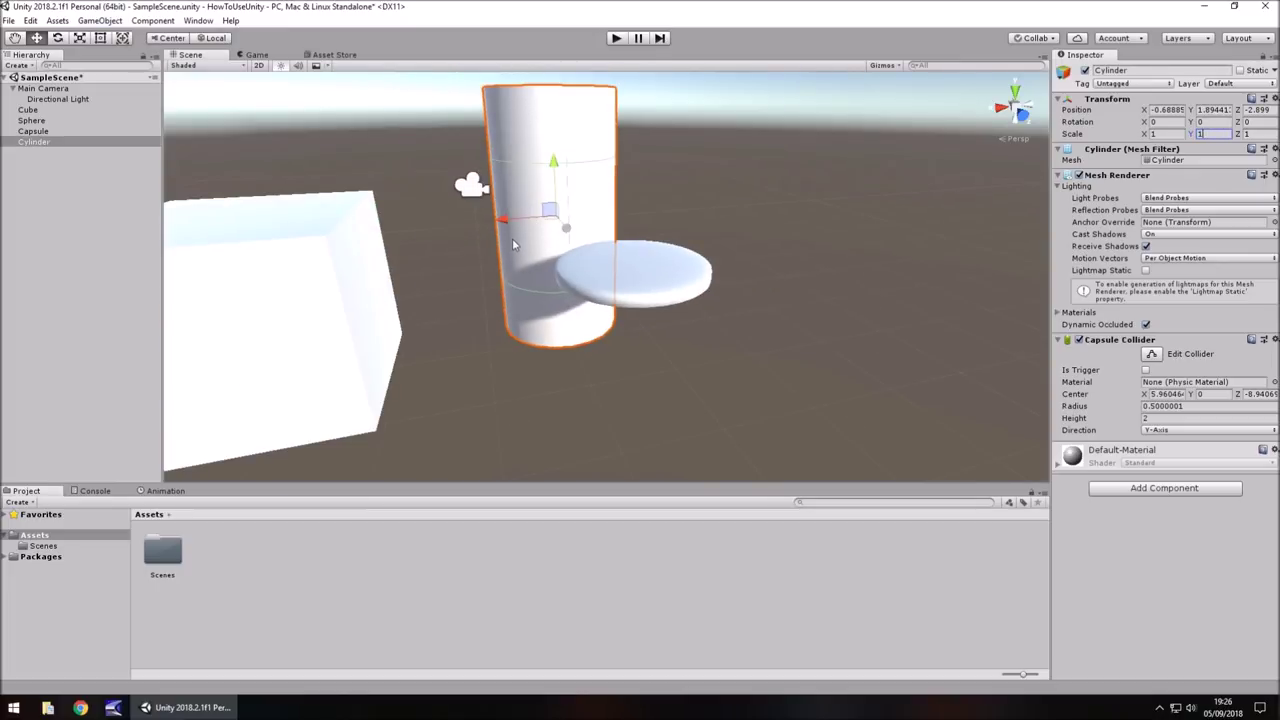
Step: Add a particle system effect to the scene
{"action": "right_click_drag", "start_coordinate": [366, 320], "coordinate": [437, 306]}
{"action": "left_click", "coordinate": [118, 22]}
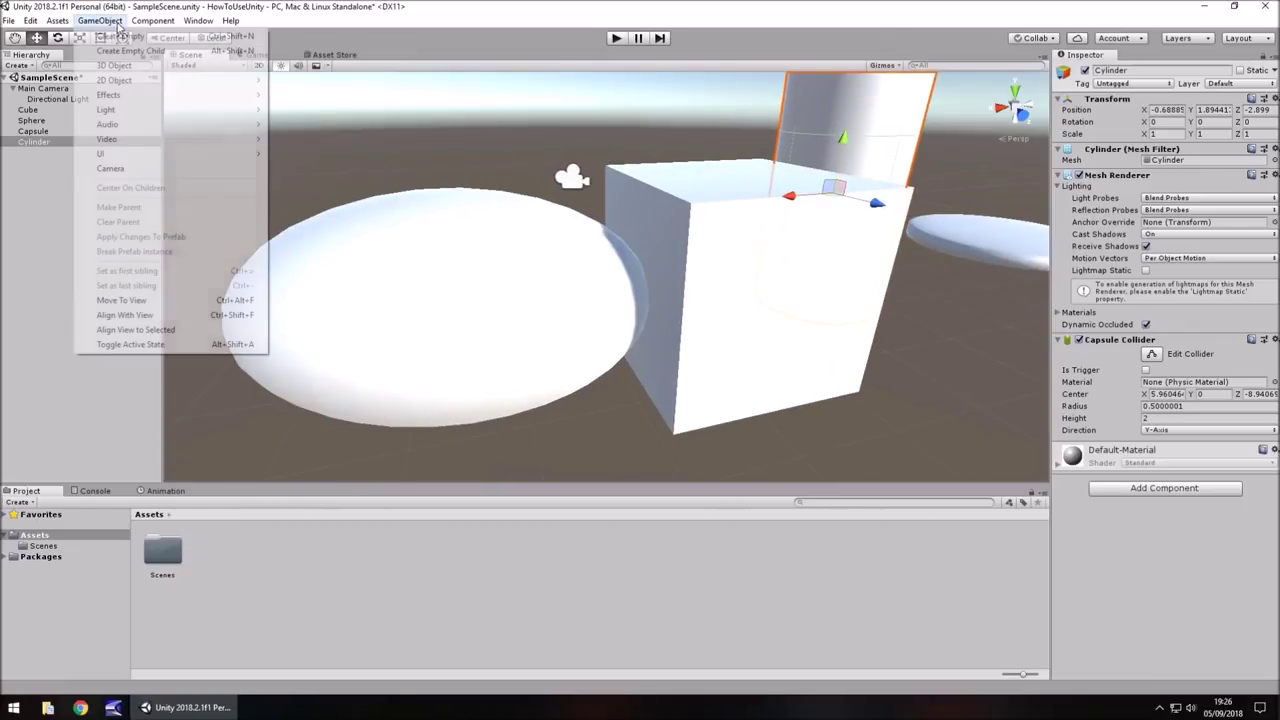
{"action": "mouse_move", "coordinate": [131, 72]}
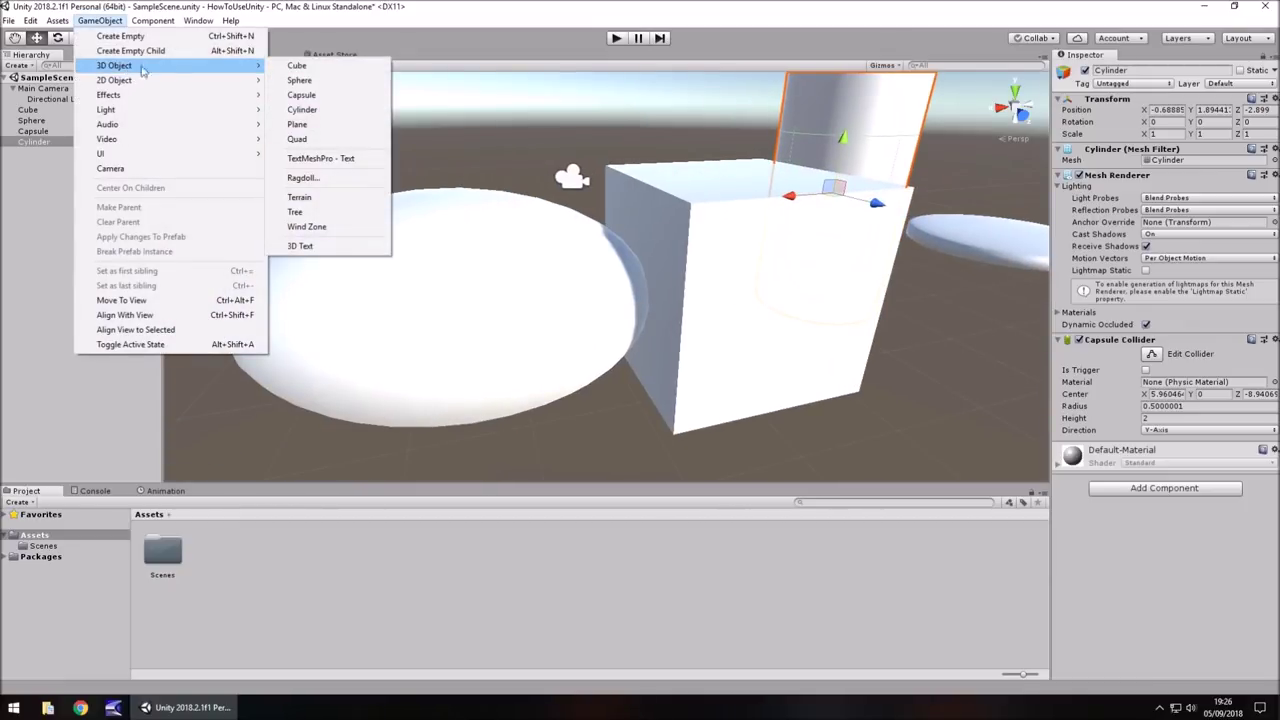
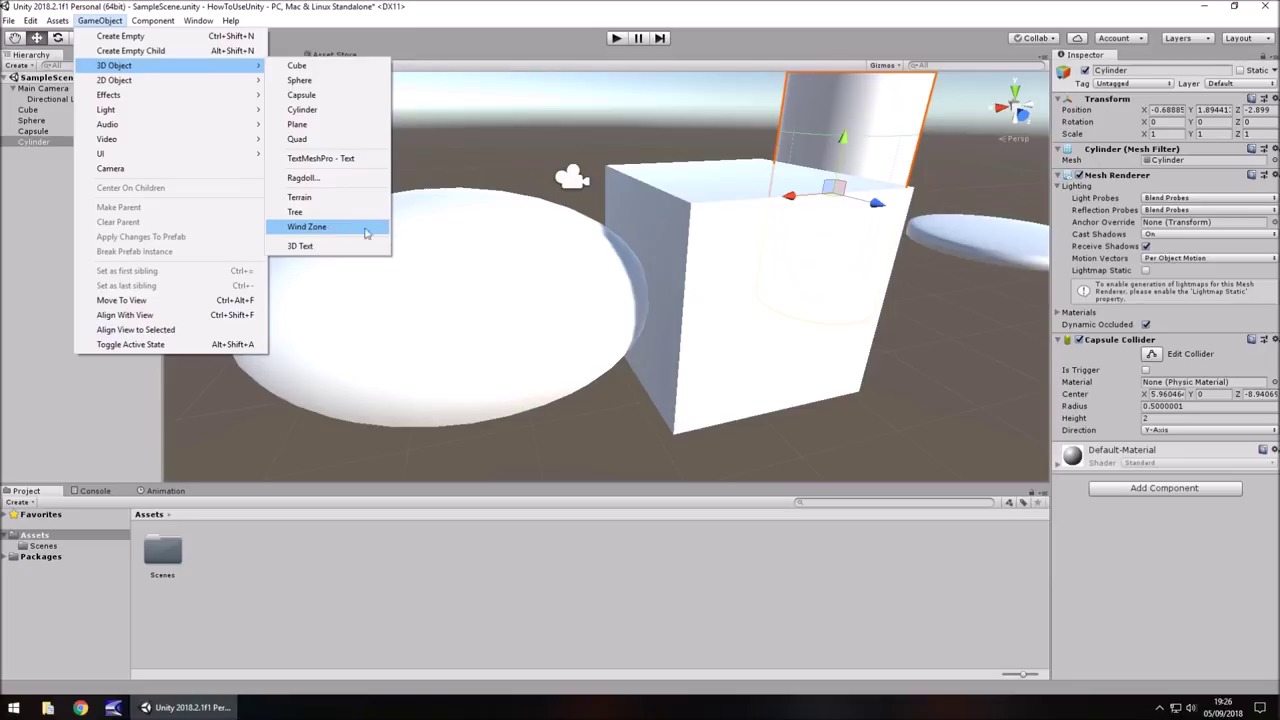
{"action": "mouse_move", "coordinate": [140, 98]}
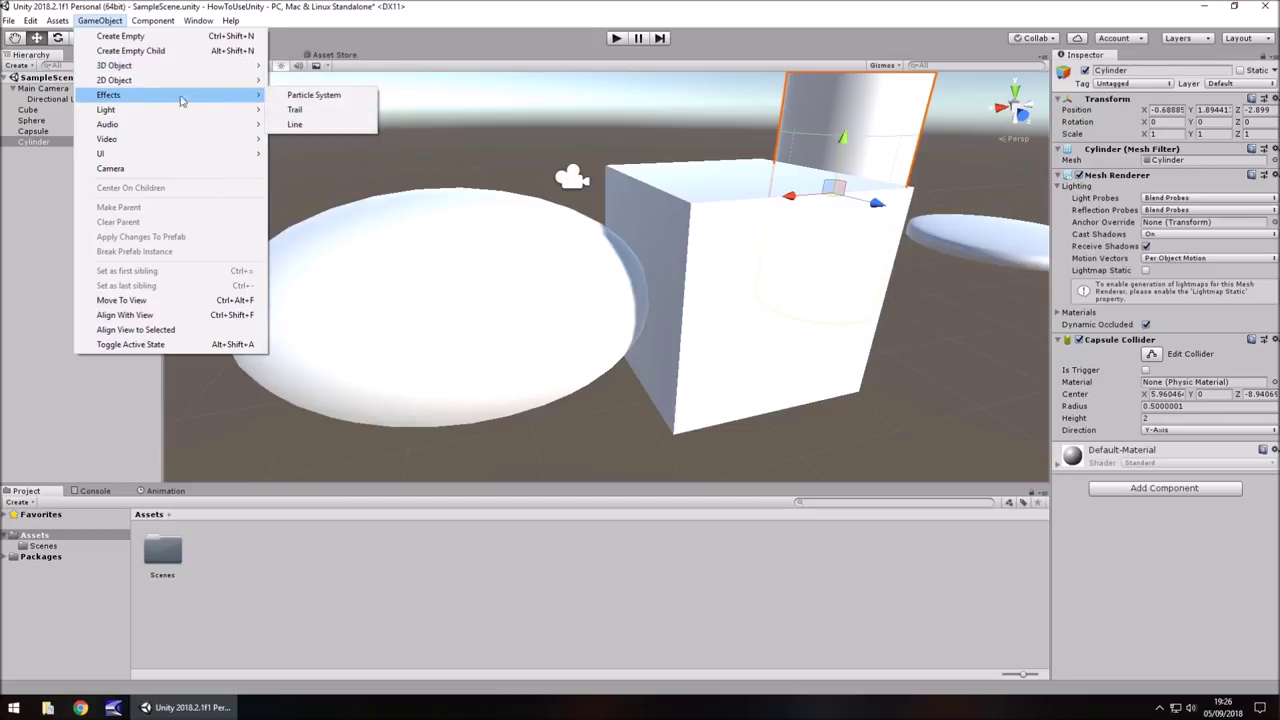
{"action": "left_click", "coordinate": [312, 95]}
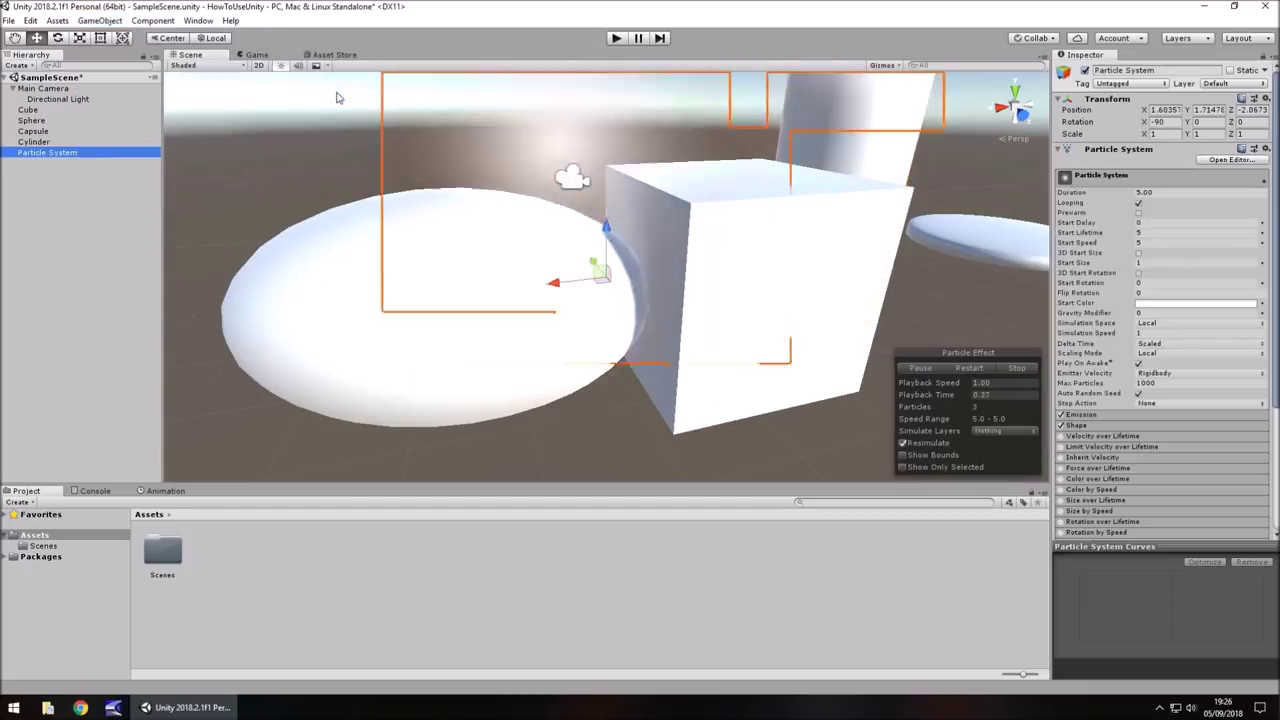
Step: Add a light object to the scene from the built-in light types
{"action": "left_click", "coordinate": [100, 21]}
{"action": "mouse_move", "coordinate": [160, 109]}
{"action": "left_click", "coordinate": [340, 114]}
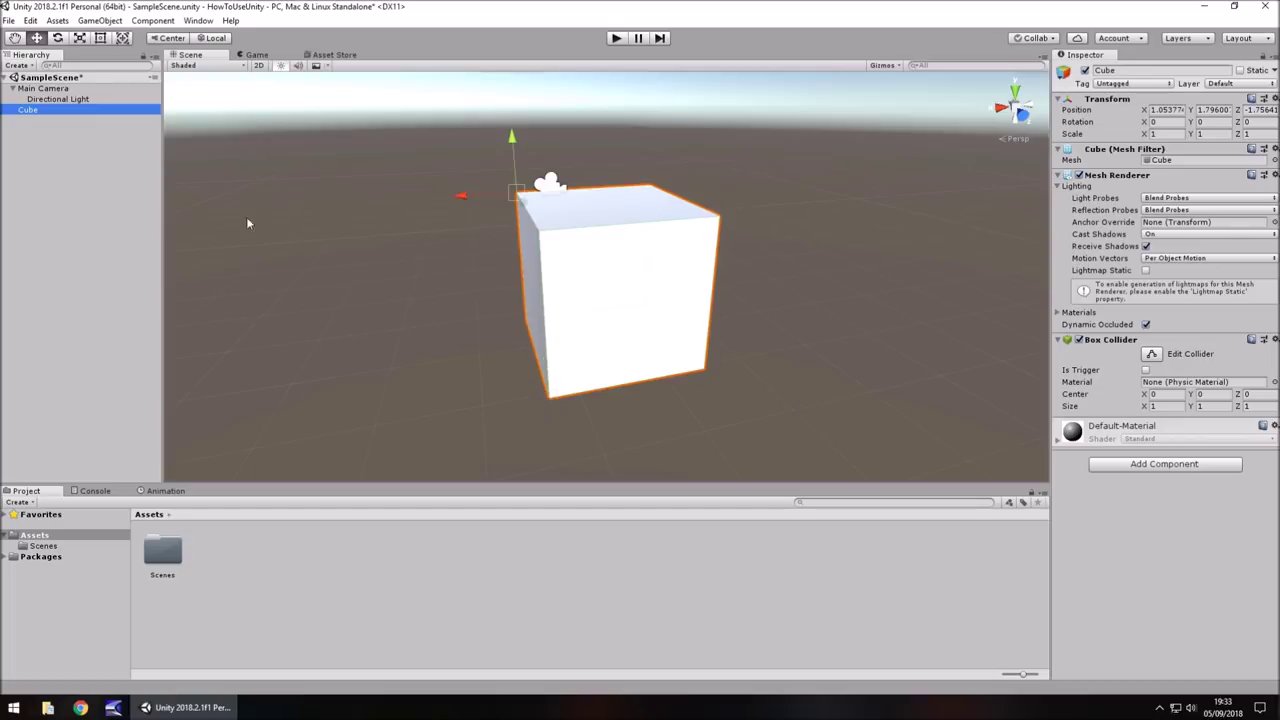
Step: Deselect the cube and examine the scene from nearer, farther and sideways viewpoints
{"action": "left_click", "coordinate": [424, 222]}
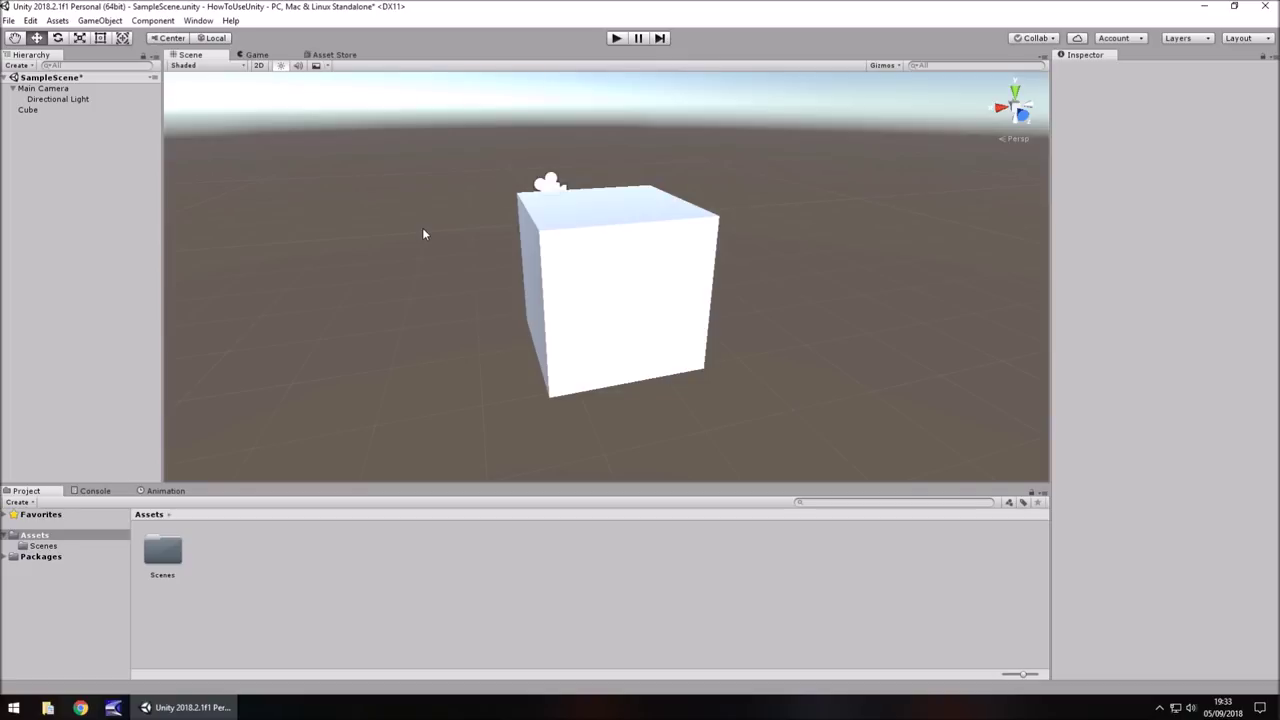
{"action": "key", "text": "ctrl+z"}
{"action": "key", "text": "Down"}
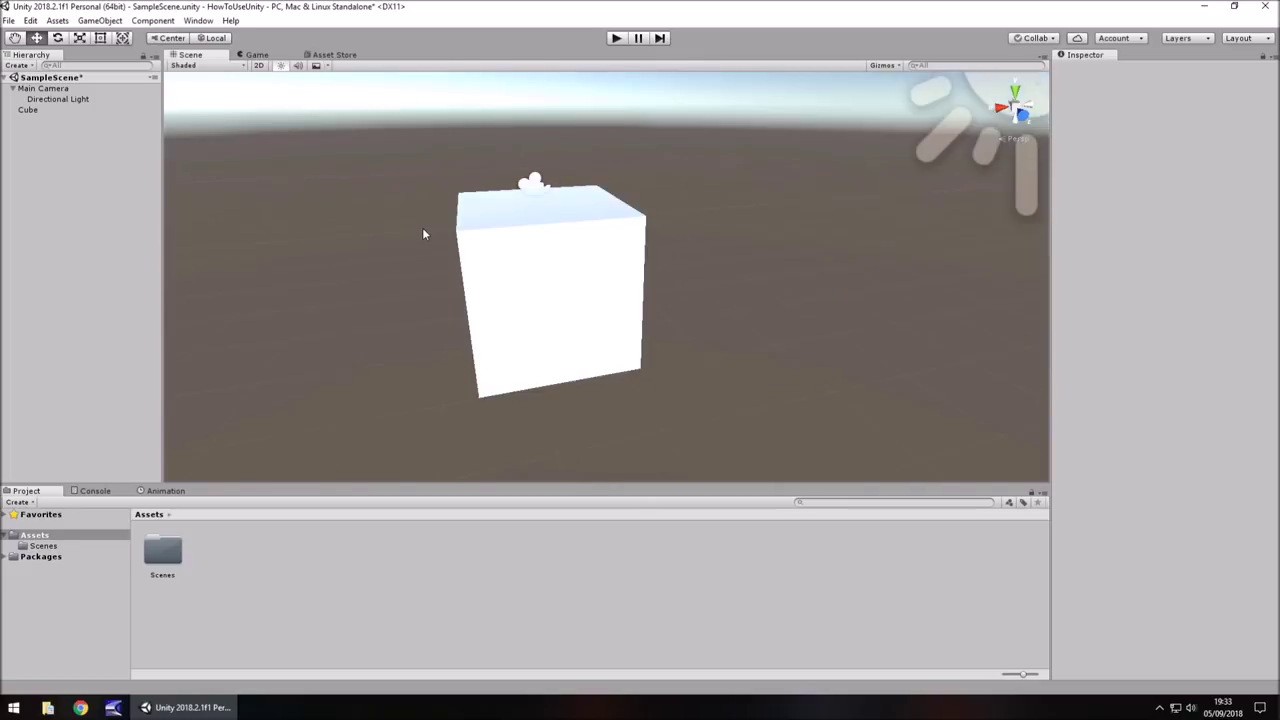
{"action": "key", "text": "Up"}
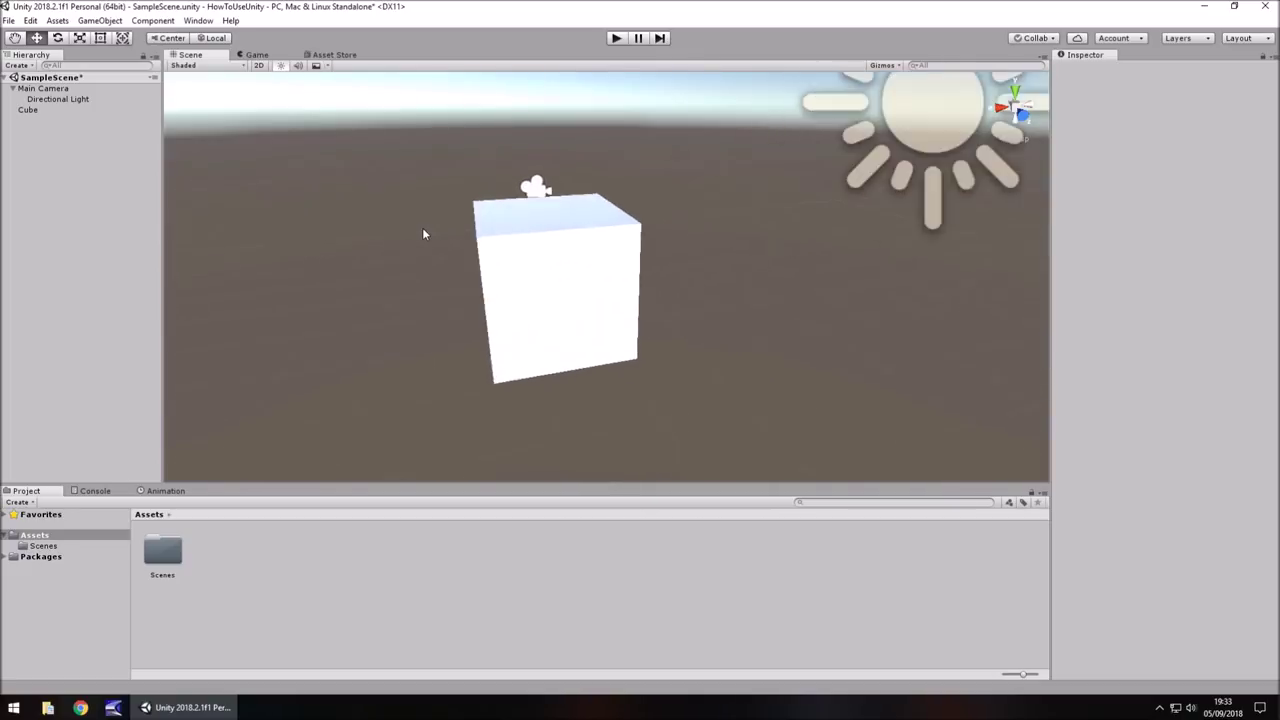
{"action": "key", "text": "Down"}
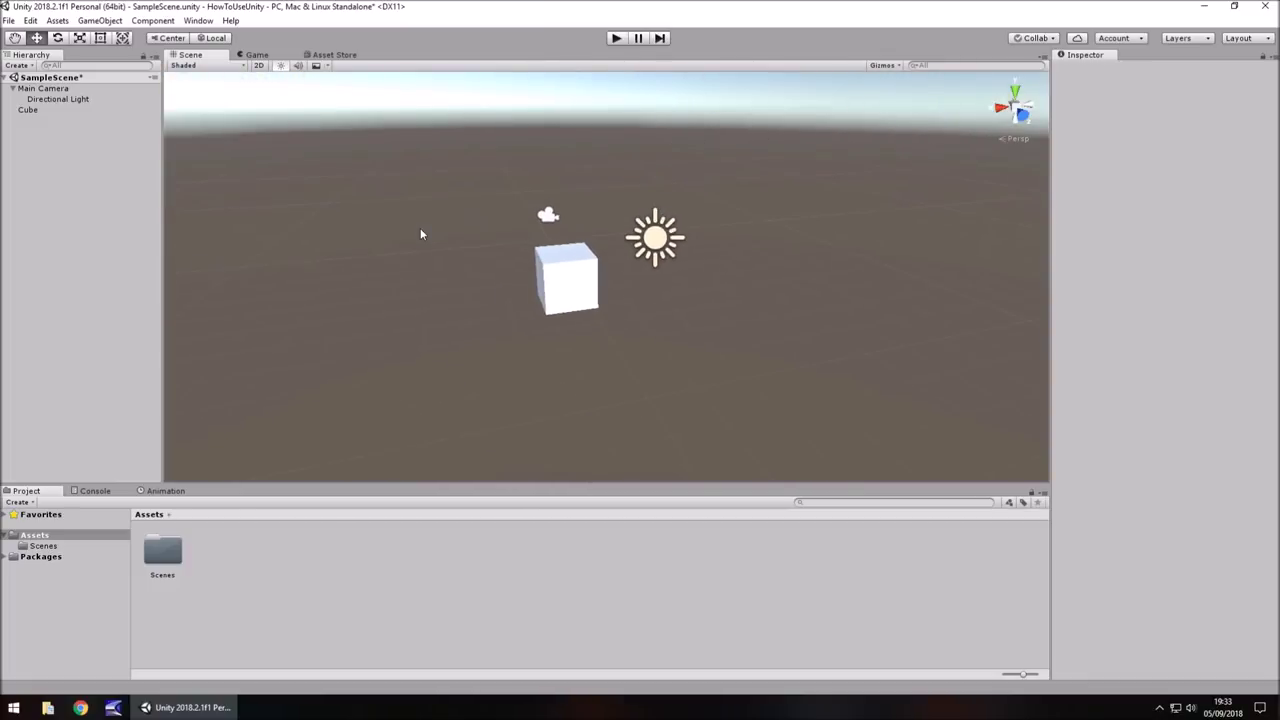
{"action": "key", "text": "Up"}
{"action": "key", "text": "Up"}
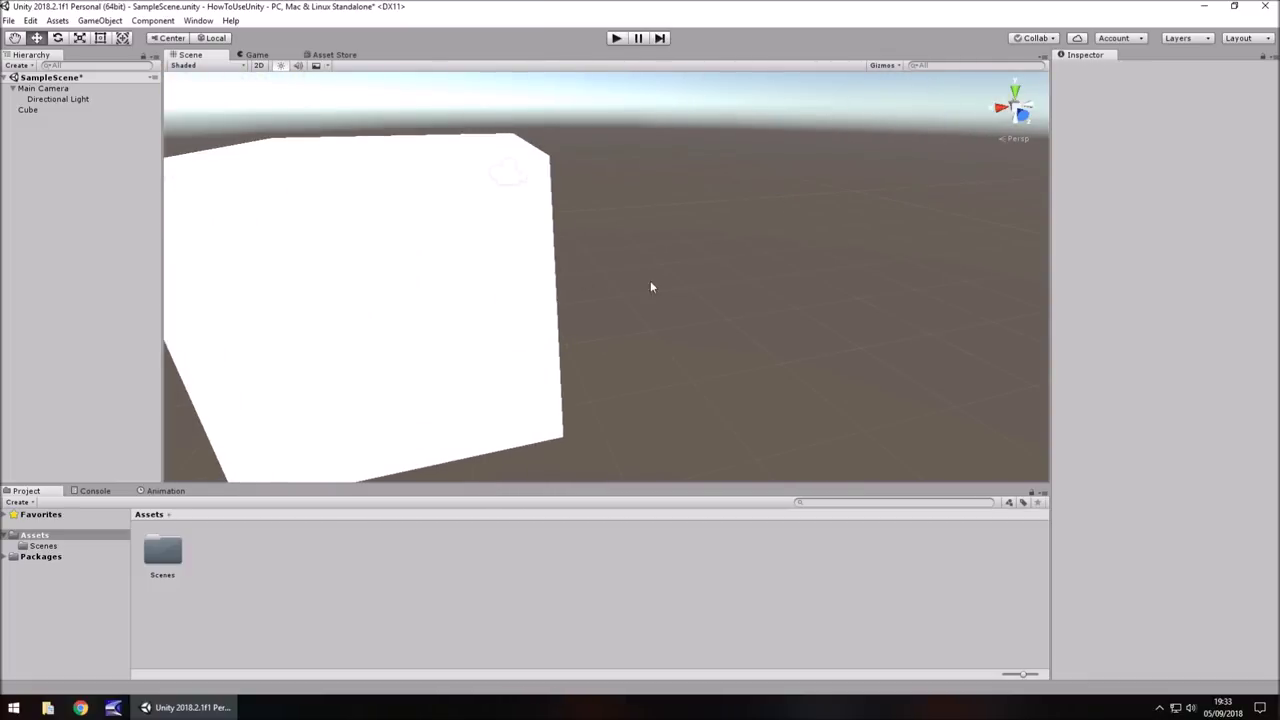
{"action": "key", "text": "Down"}
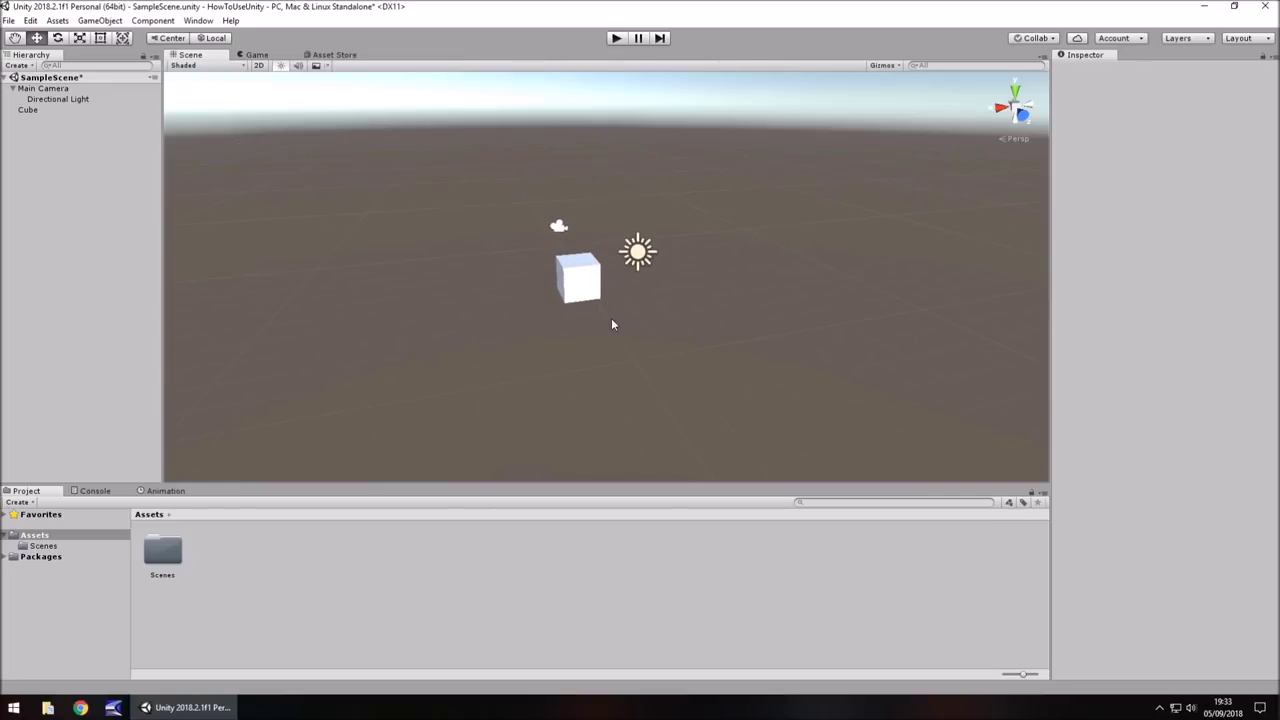
{"action": "key", "text": "Left"}
{"action": "key", "text": "Right"}
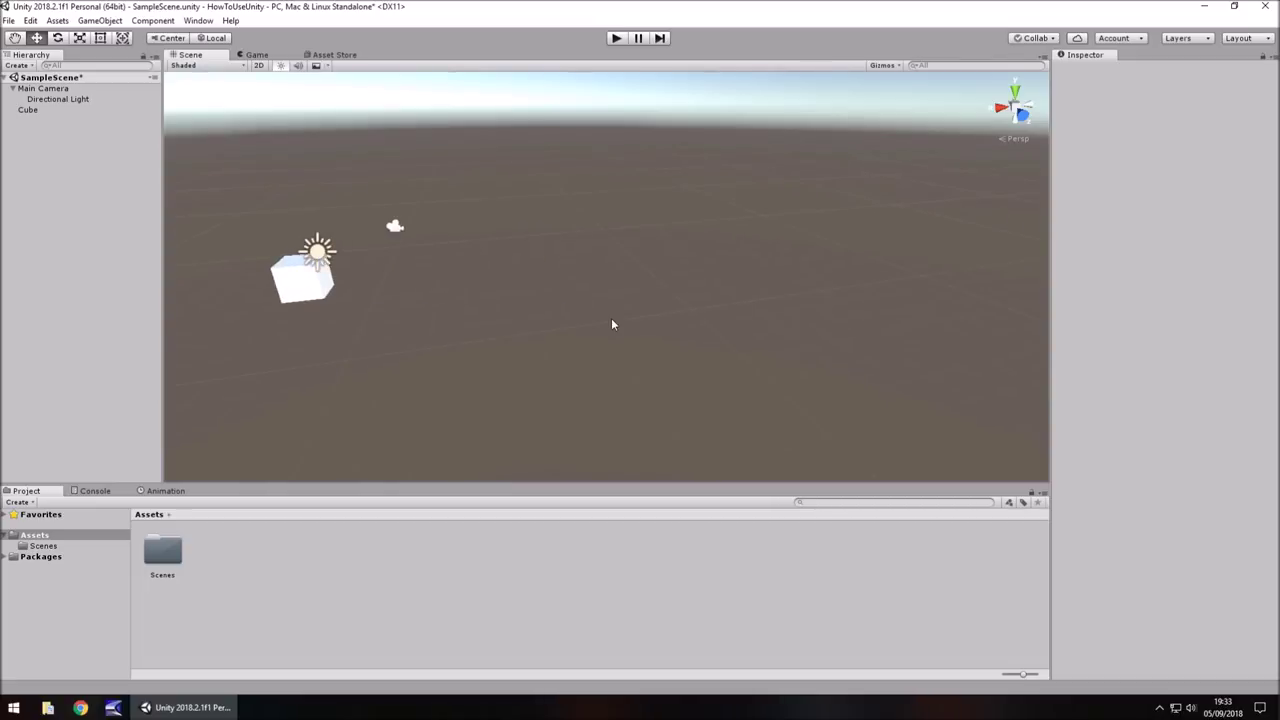
{"action": "key", "text": "Left"}
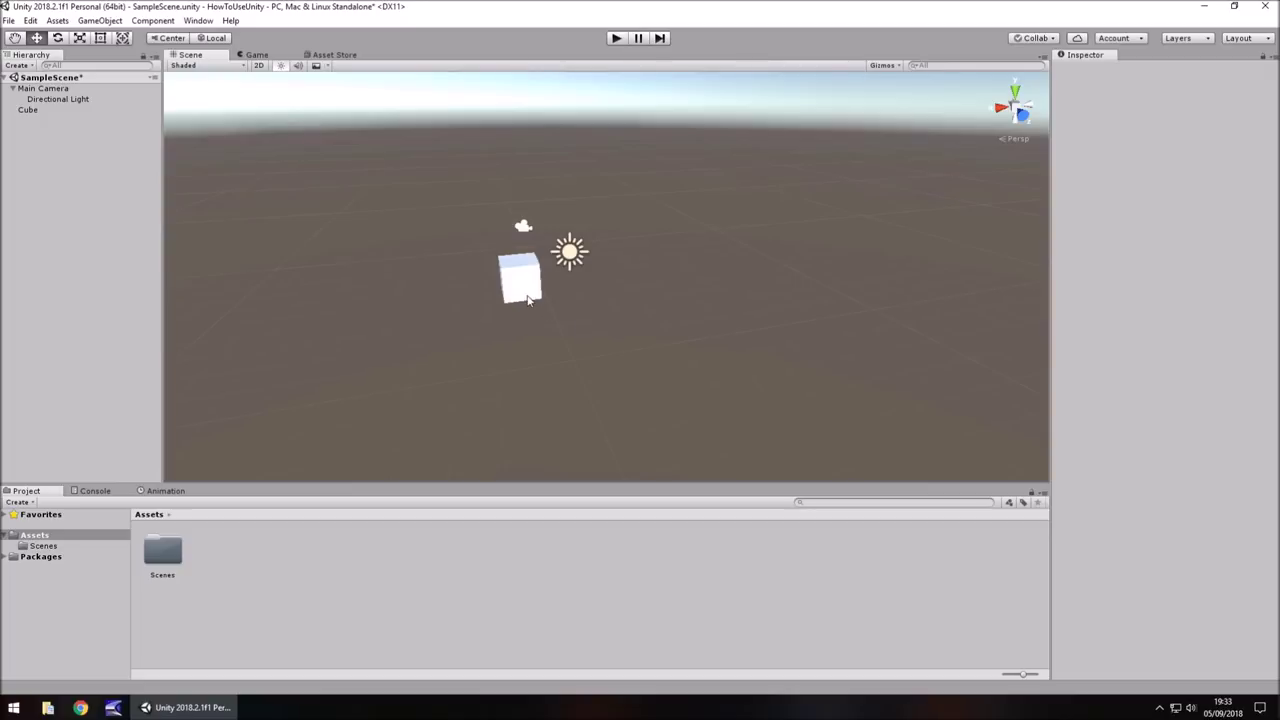
{"action": "key", "text": "Down"}
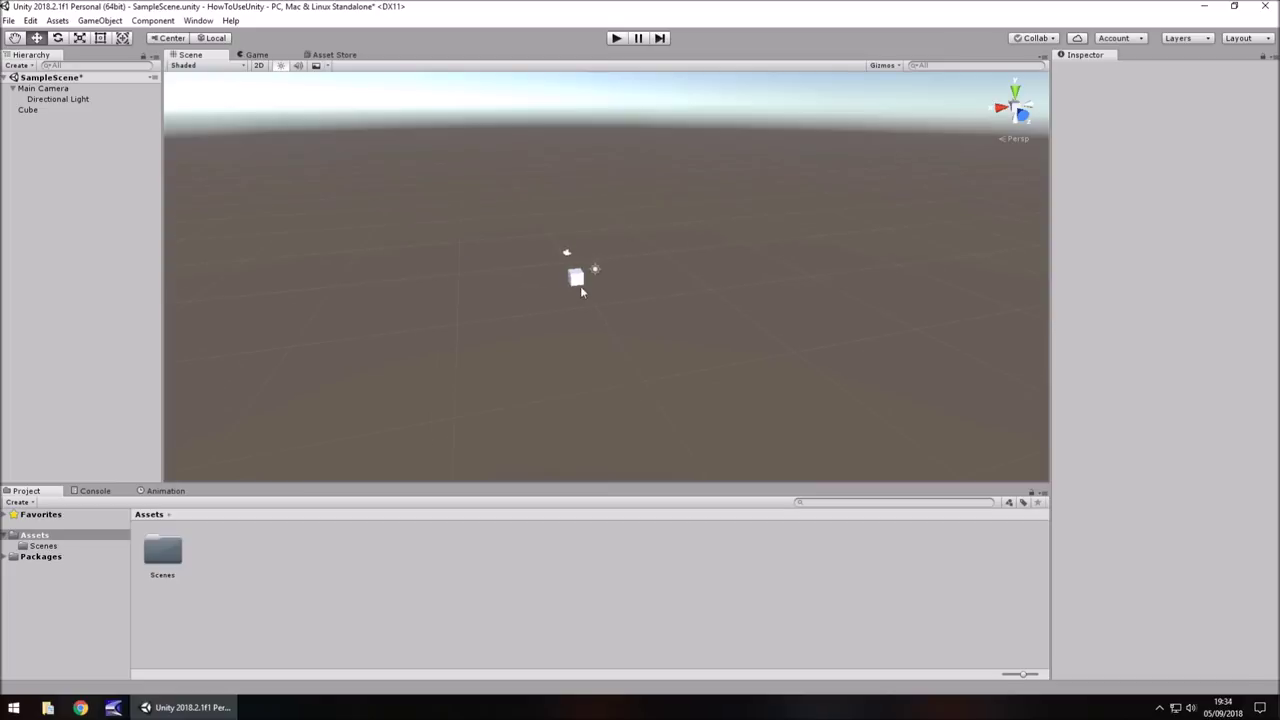
Step: Frame the cube, the Main Camera and the cube again in the scene view
{"action": "left_click", "coordinate": [578, 282]}
{"action": "key", "text": "f"}
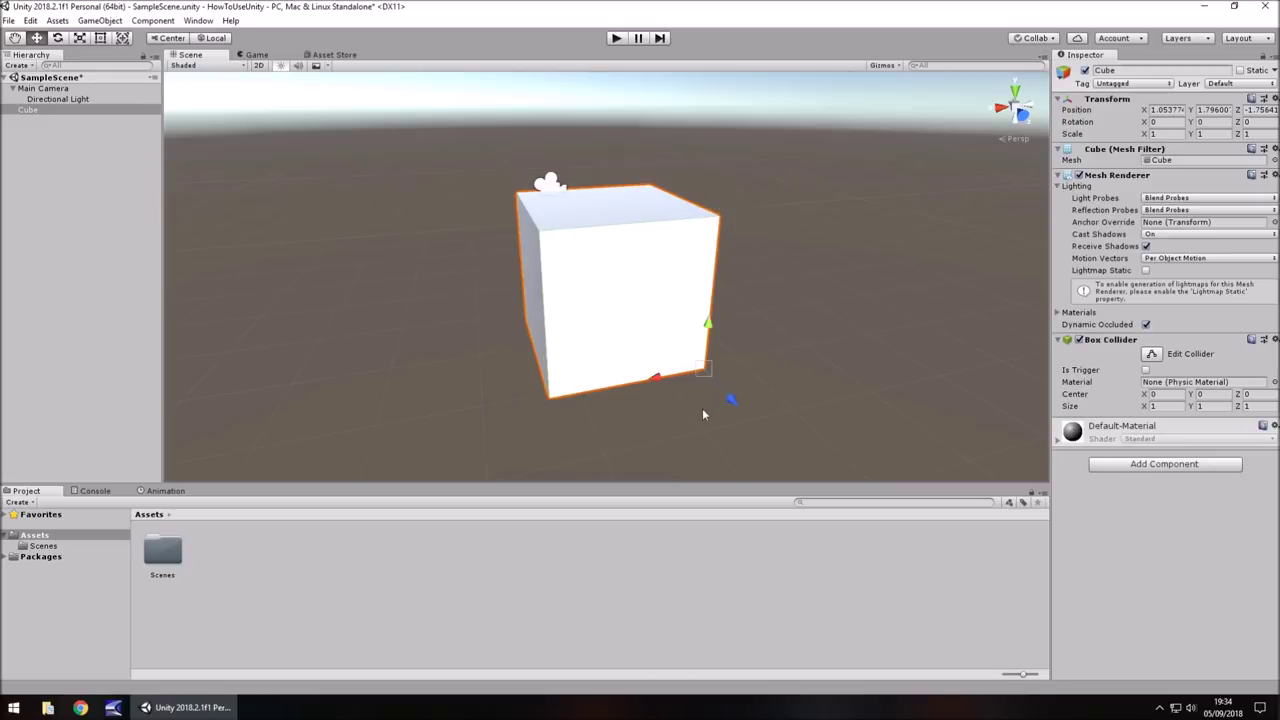
{"action": "left_click", "coordinate": [548, 184]}
{"action": "key", "text": "f"}
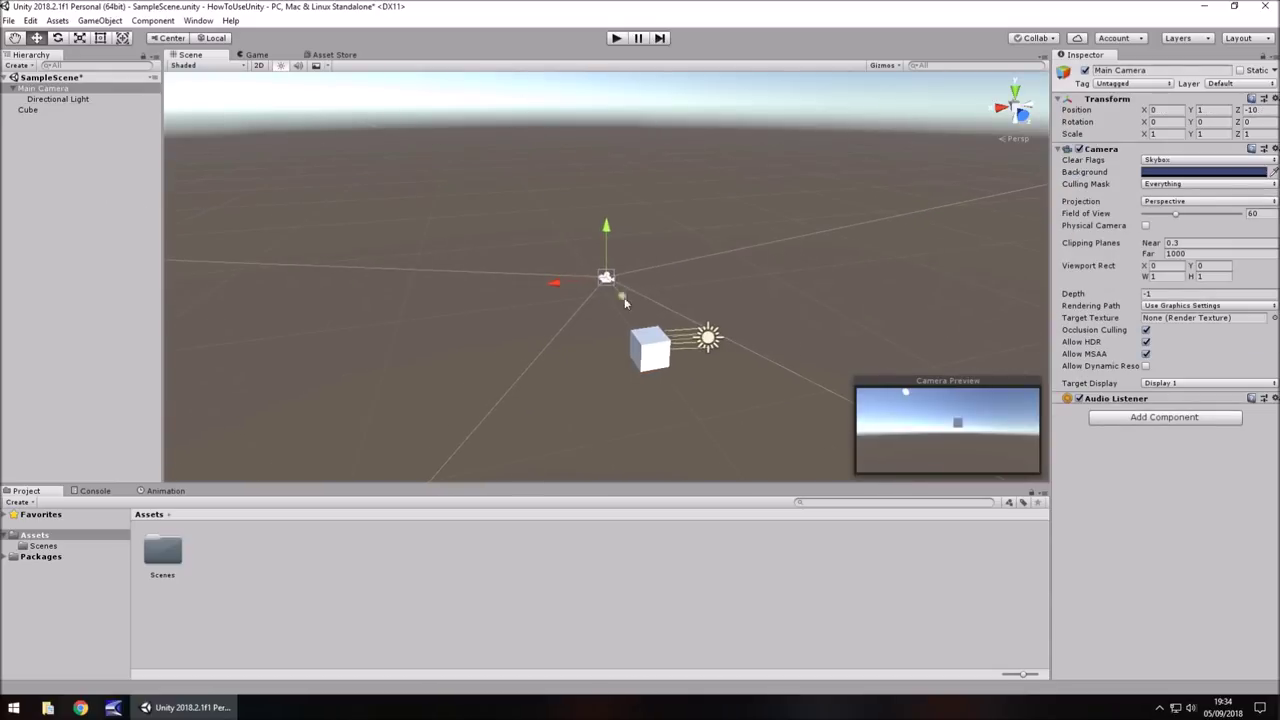
{"action": "left_click", "coordinate": [639, 362]}
{"action": "key", "text": "f"}
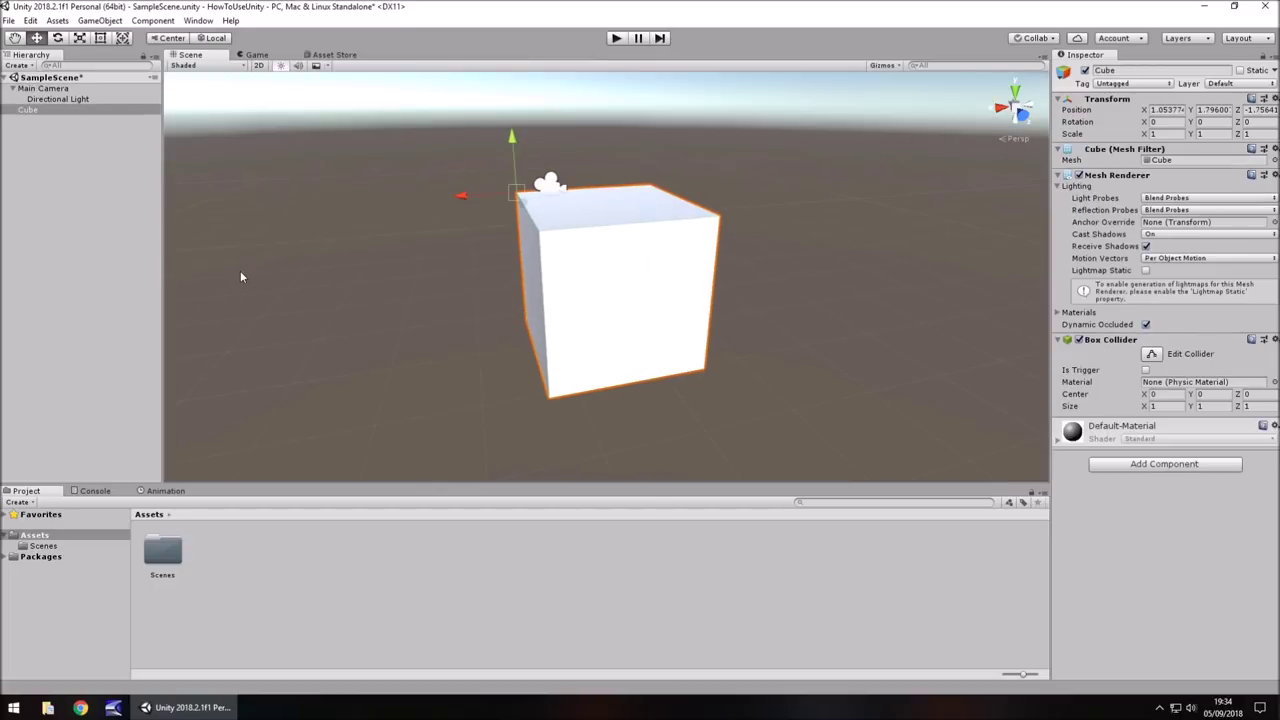
Step: Duplicate the cube and move the copy along the X axis to about 2.35, beside the original
{"action": "left_click", "coordinate": [62, 141]}
{"action": "left_click", "coordinate": [30, 111]}
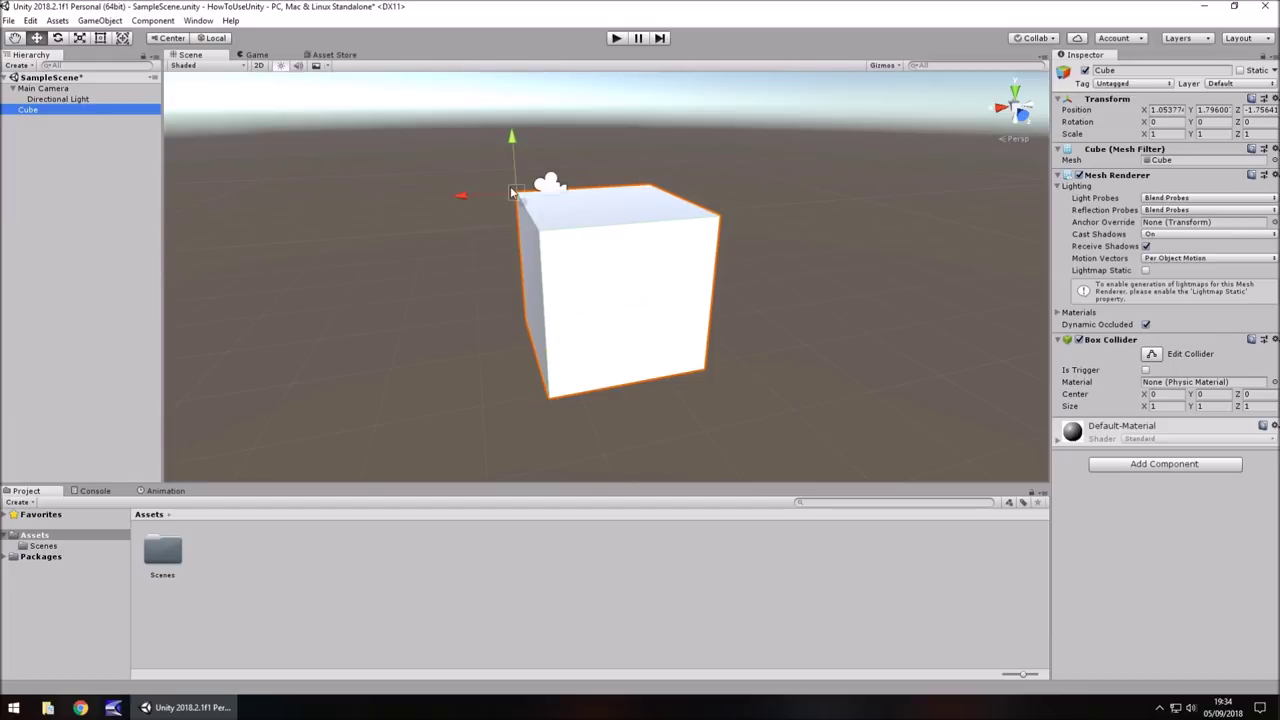
{"action": "left_click", "coordinate": [40, 132]}
{"action": "left_click", "coordinate": [31, 112]}
{"action": "key", "text": "ctrl+d"}
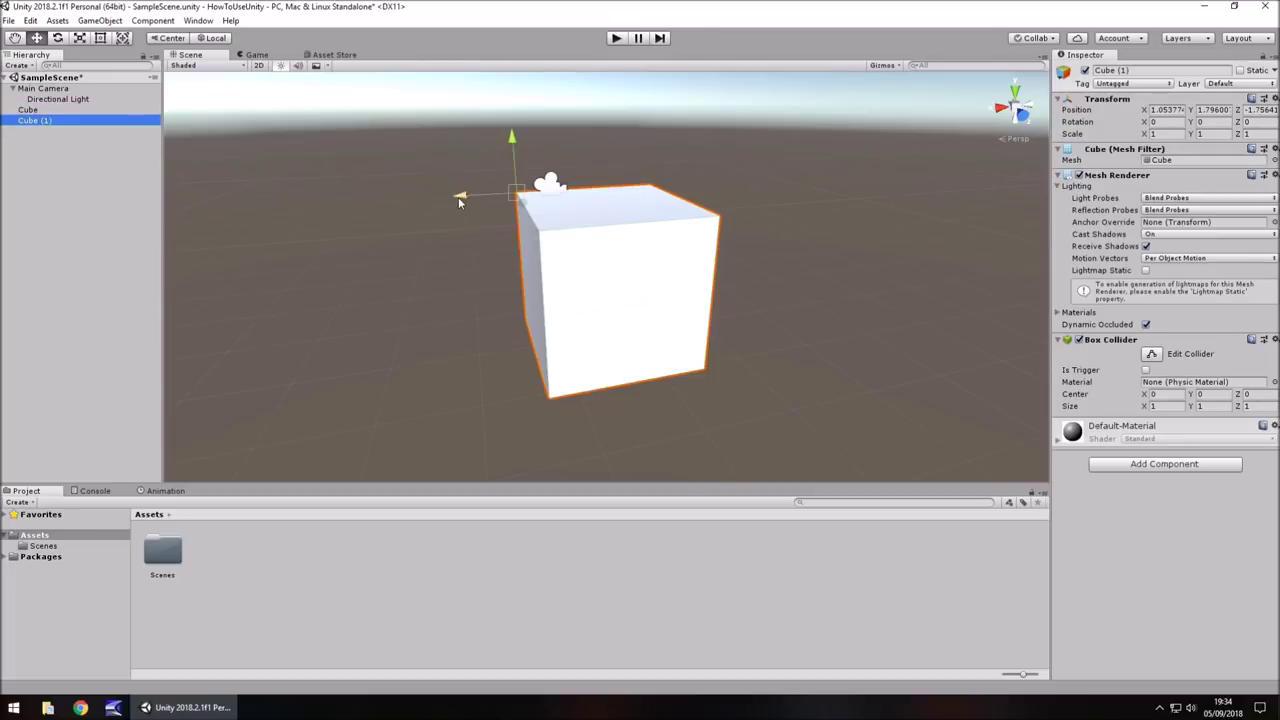
{"action": "left_click_drag", "start_coordinate": [490, 196], "coordinate": [252, 206]}
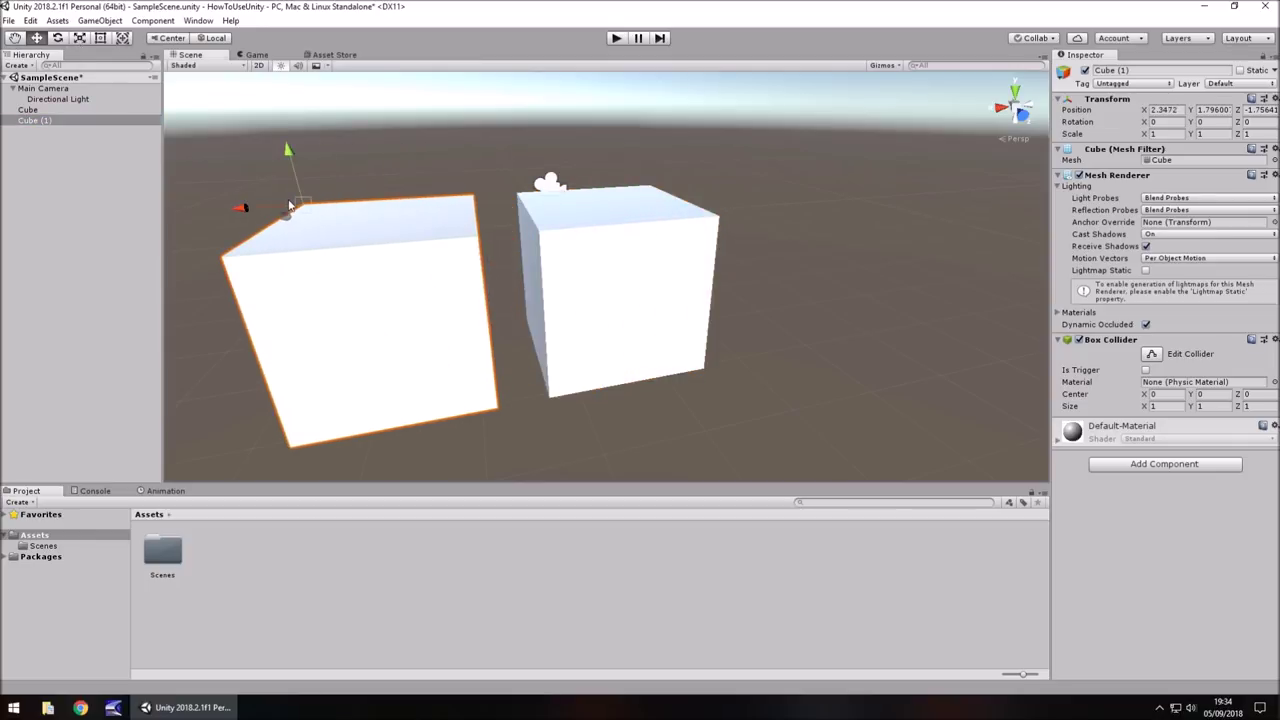
Step: Duplicate the second cube to about X -0.19 on the original's other side, and delete this third cube
{"action": "left_click", "coordinate": [66, 122]}
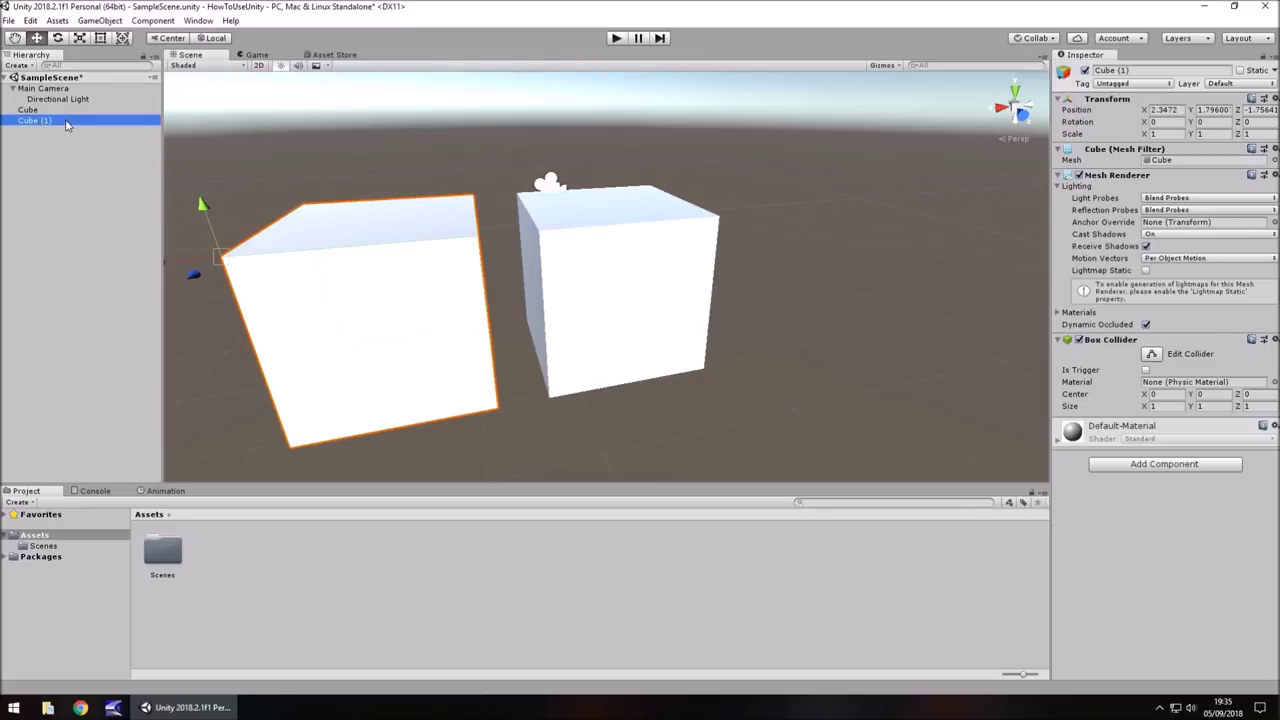
{"action": "key", "text": "ctrl+d"}
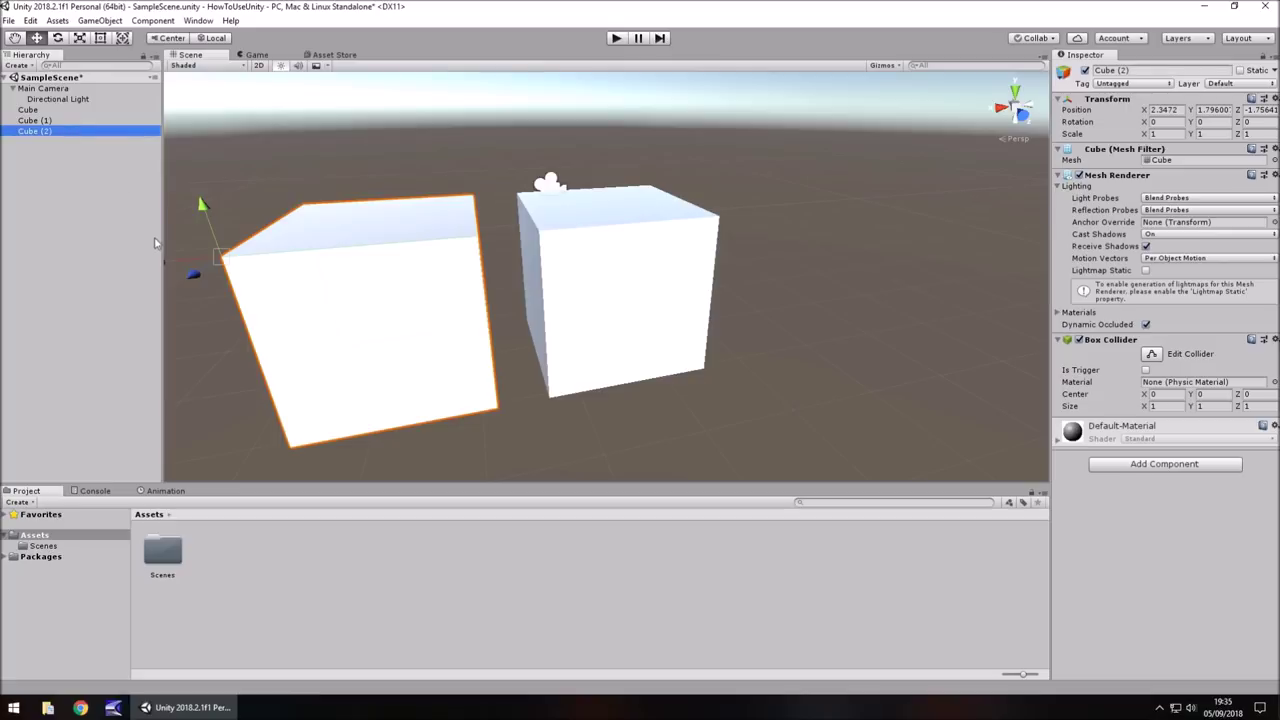
{"action": "left_click_drag", "start_coordinate": [193, 271], "coordinate": [837, 254]}
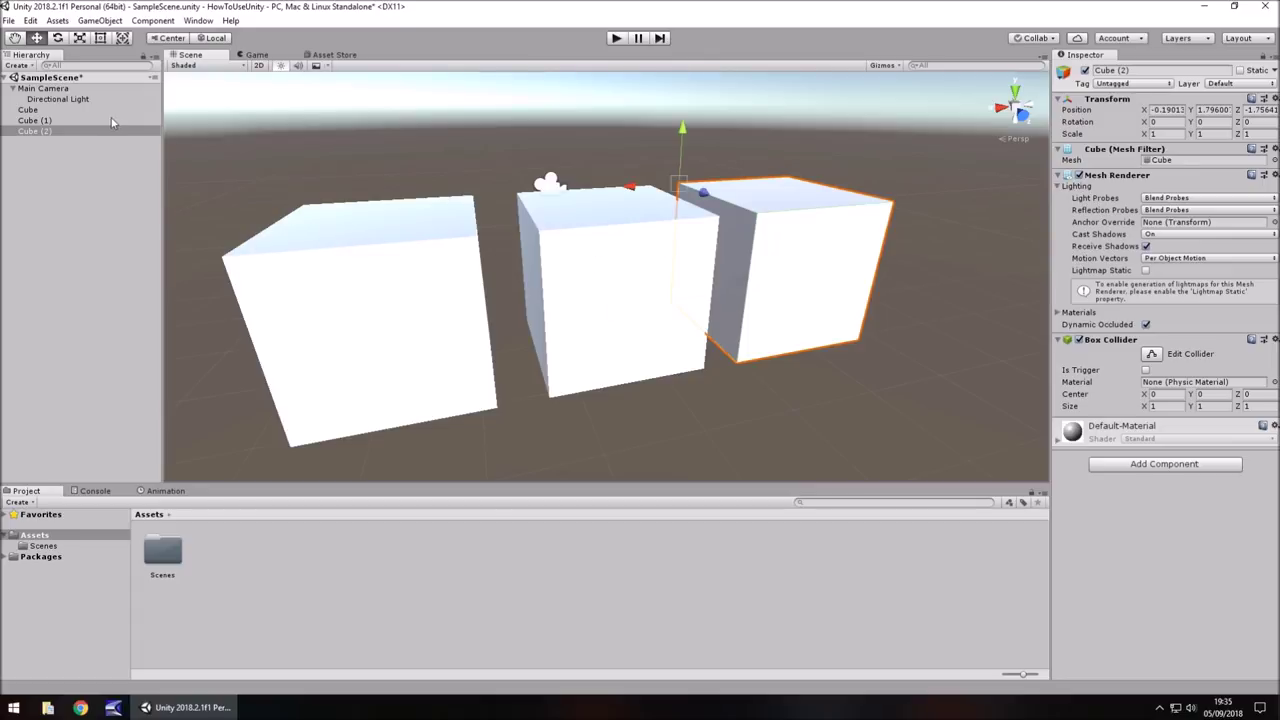
{"action": "key", "text": "Delete"}
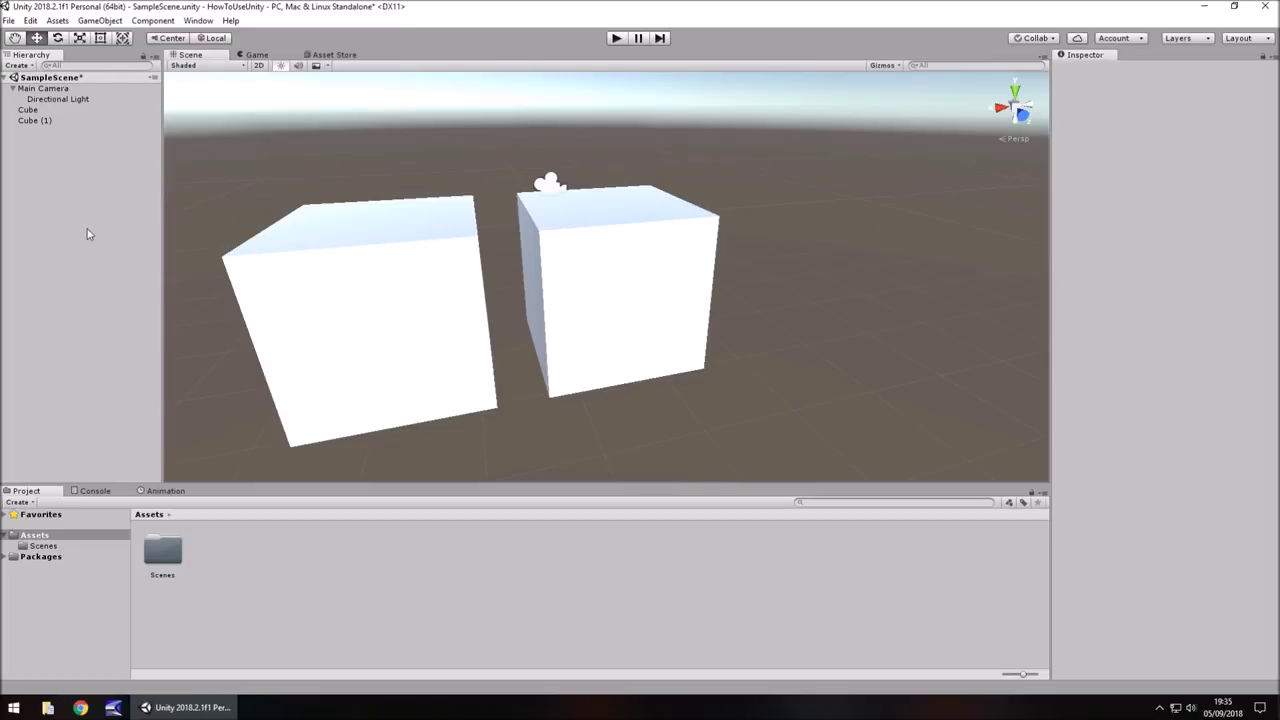
Step: Create an empty game object and move it to the view's focus point
{"action": "key", "text": "ctrl+shift+n"}
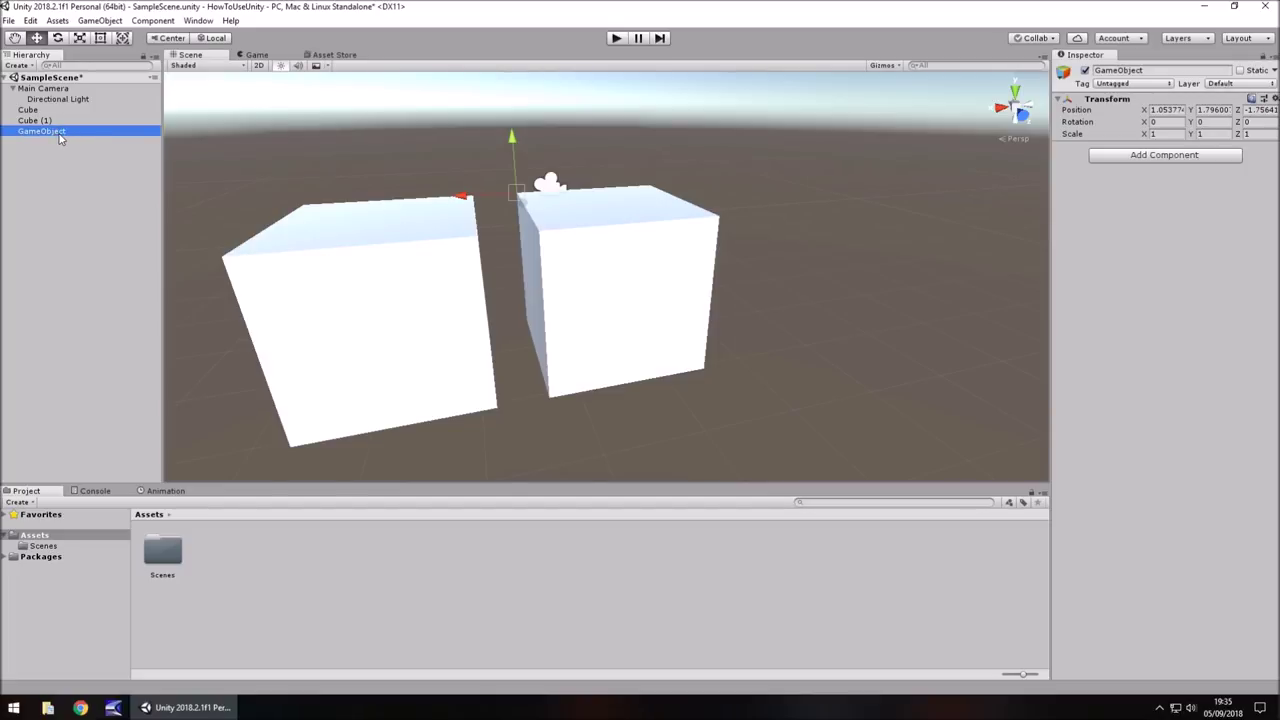
{"action": "key", "text": "ctrl+alt+f"}
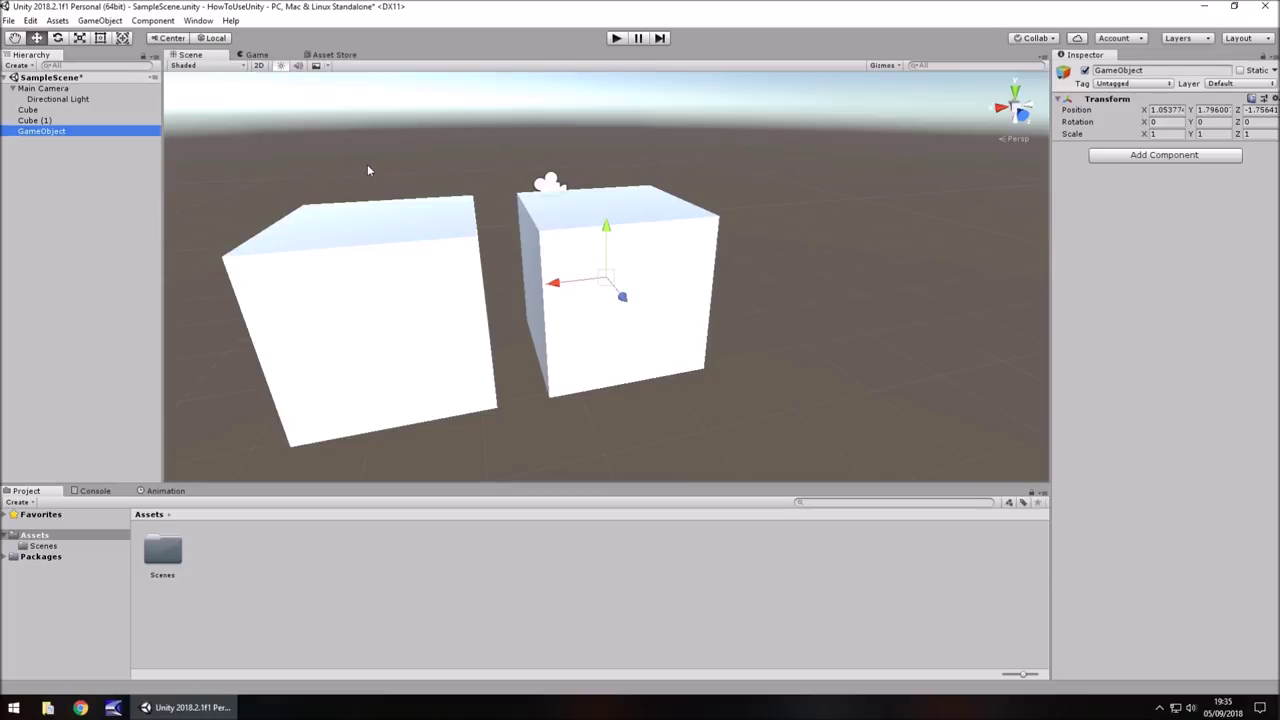
{"action": "key", "text": "q"}
{"action": "left_click_drag", "start_coordinate": [368, 167], "coordinate": [345, 186]}
{"action": "key", "text": "w"}
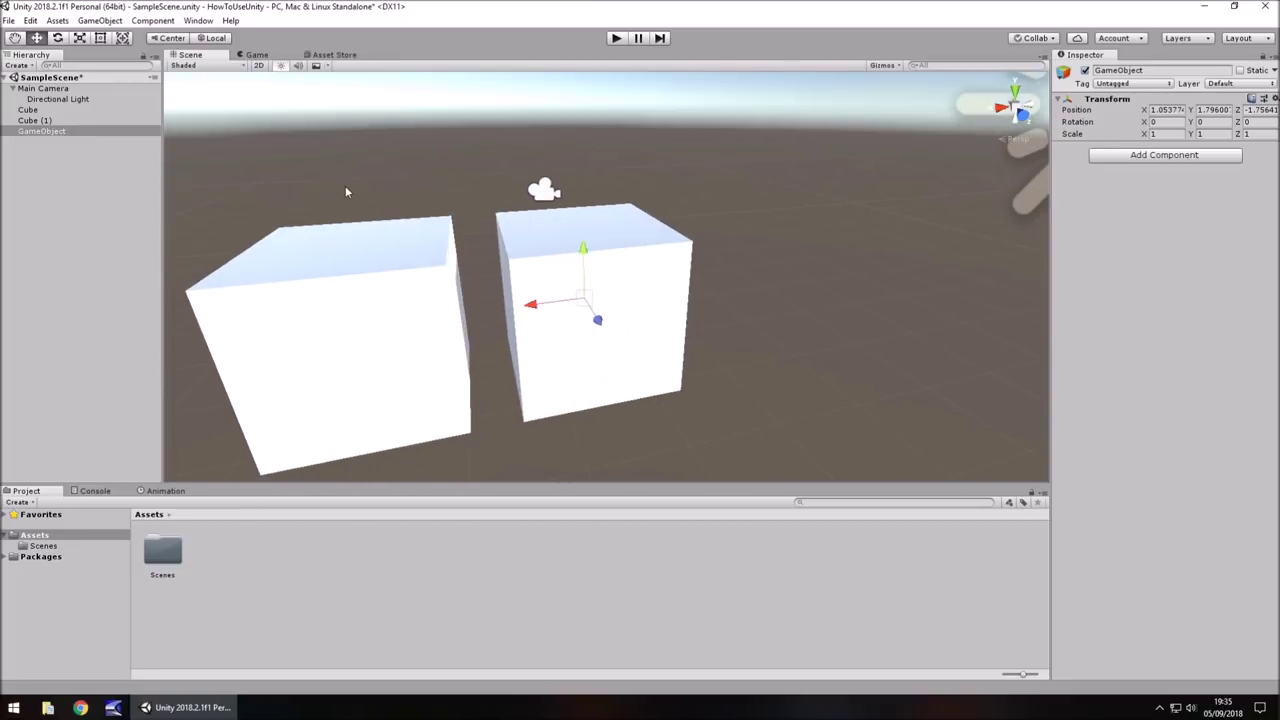
{"action": "right_click_drag", "start_coordinate": [354, 195], "coordinate": [276, 170]}
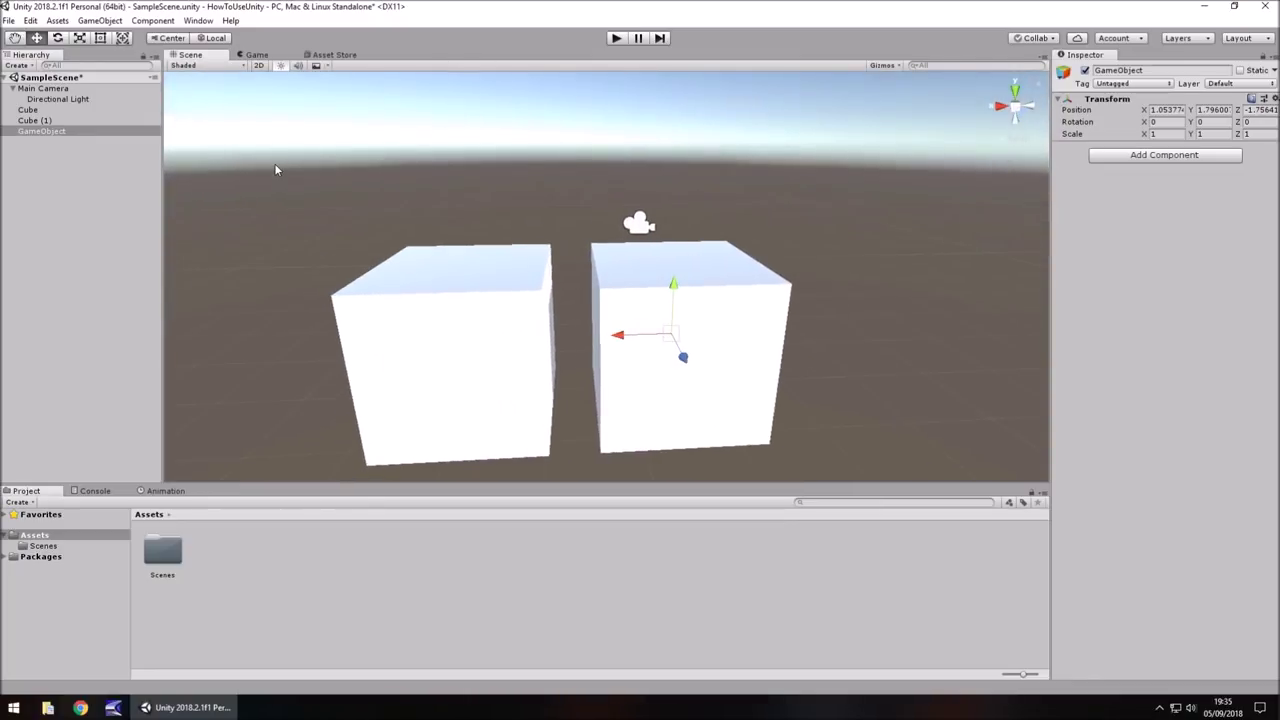
Step: Rotate the empty game object to about 43.57 degrees on X and switch through the Scale and Rect tools
{"action": "key", "text": "e"}
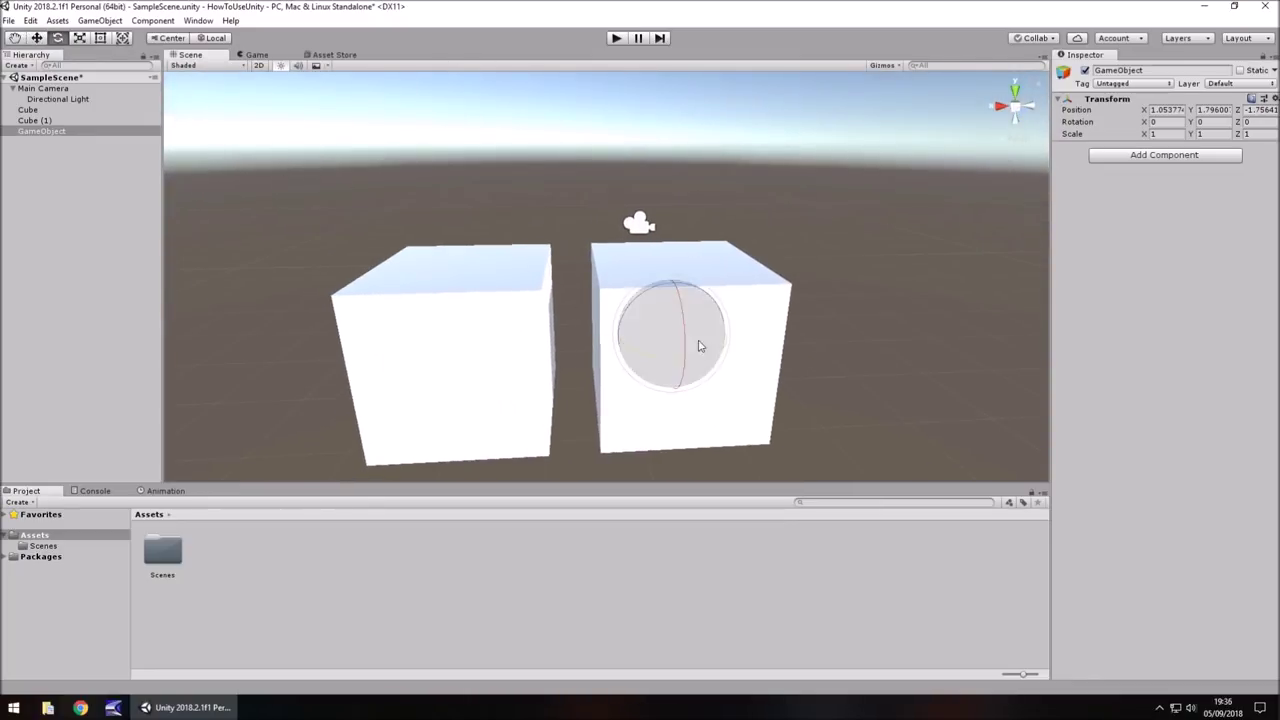
{"action": "left_click_drag", "start_coordinate": [686, 320], "coordinate": [698, 404]}
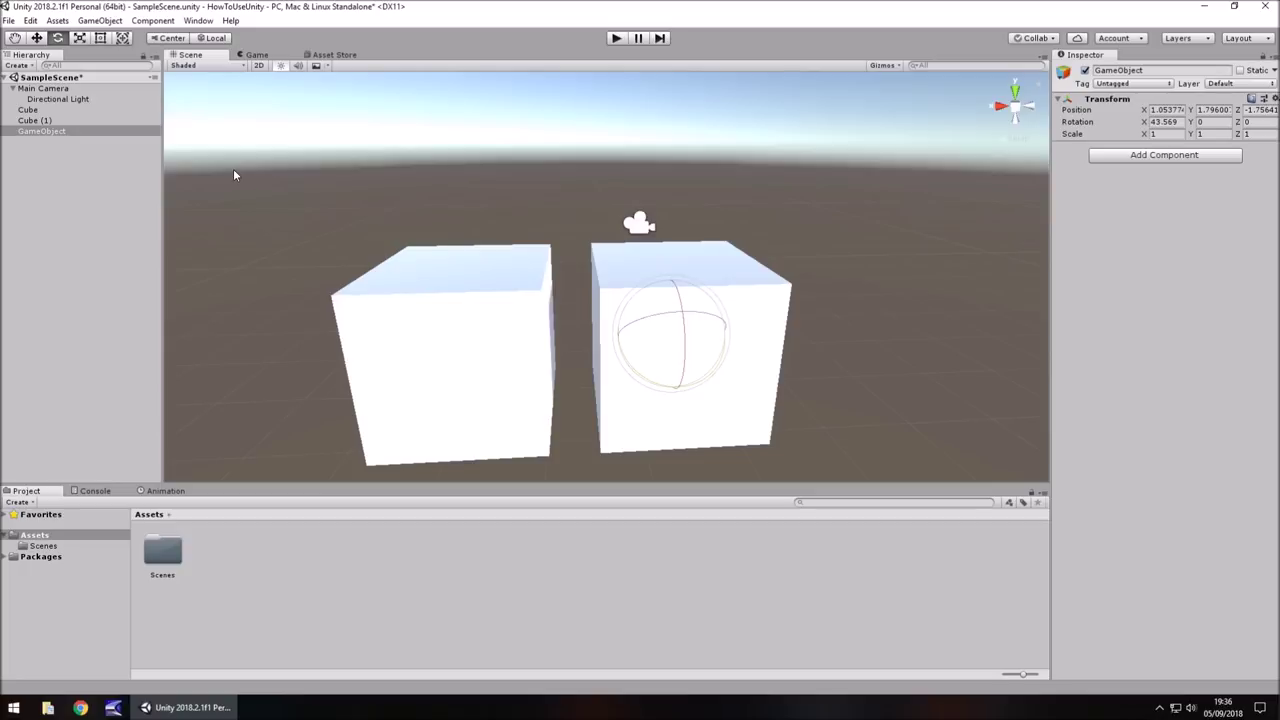
{"action": "key", "text": "r"}
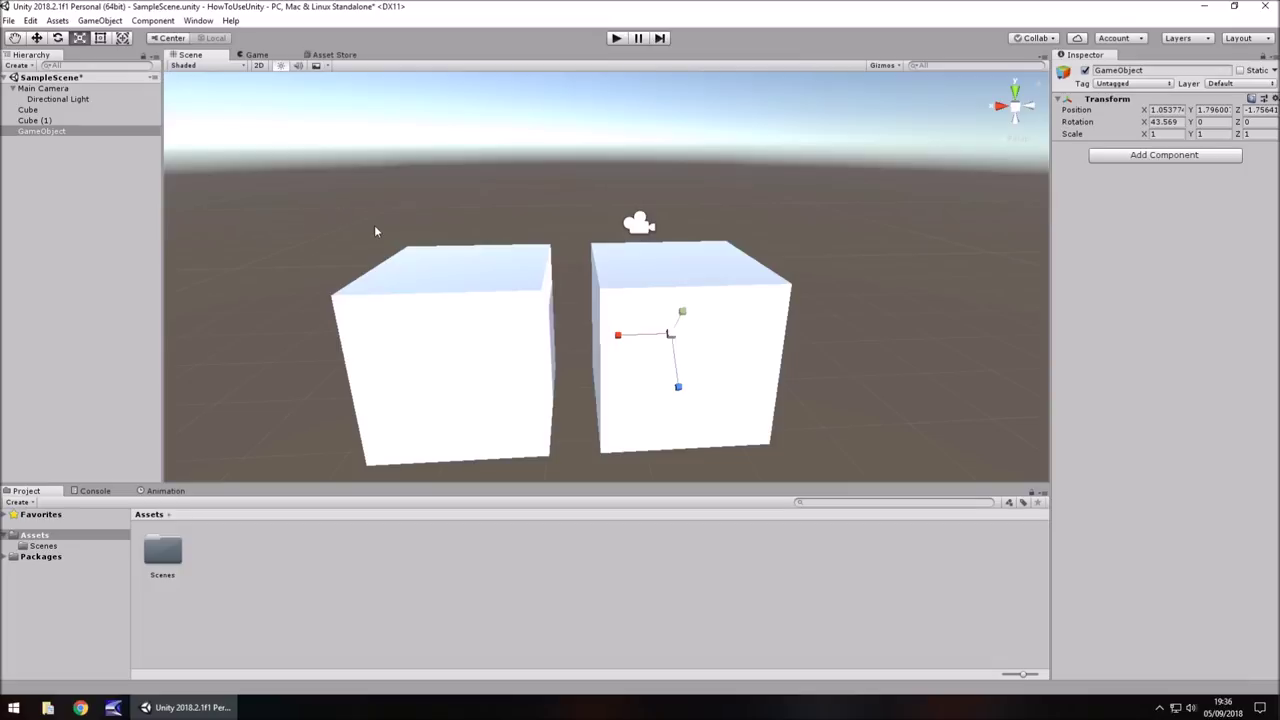
{"action": "key", "text": "t"}
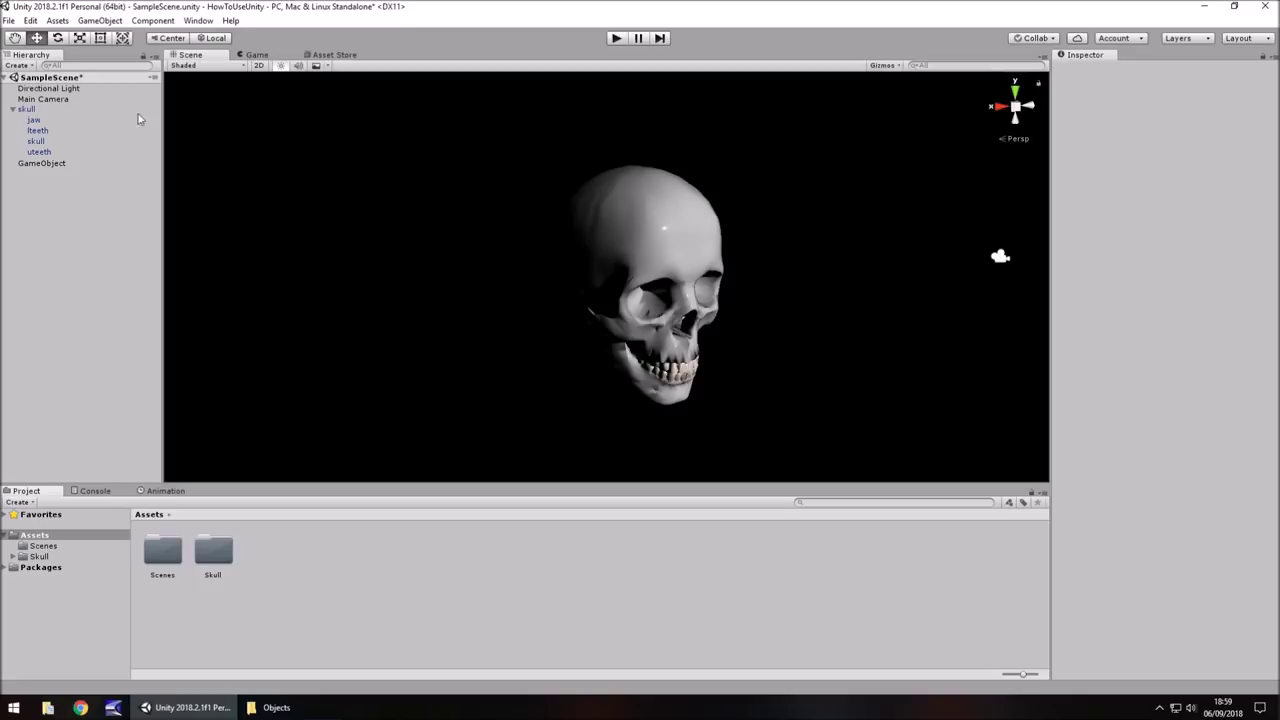
Step: Collapse the skull's child objects, select the parent skull and set its X position to 14
{"action": "left_click", "coordinate": [13, 109]}
{"action": "left_click", "coordinate": [29, 111]}
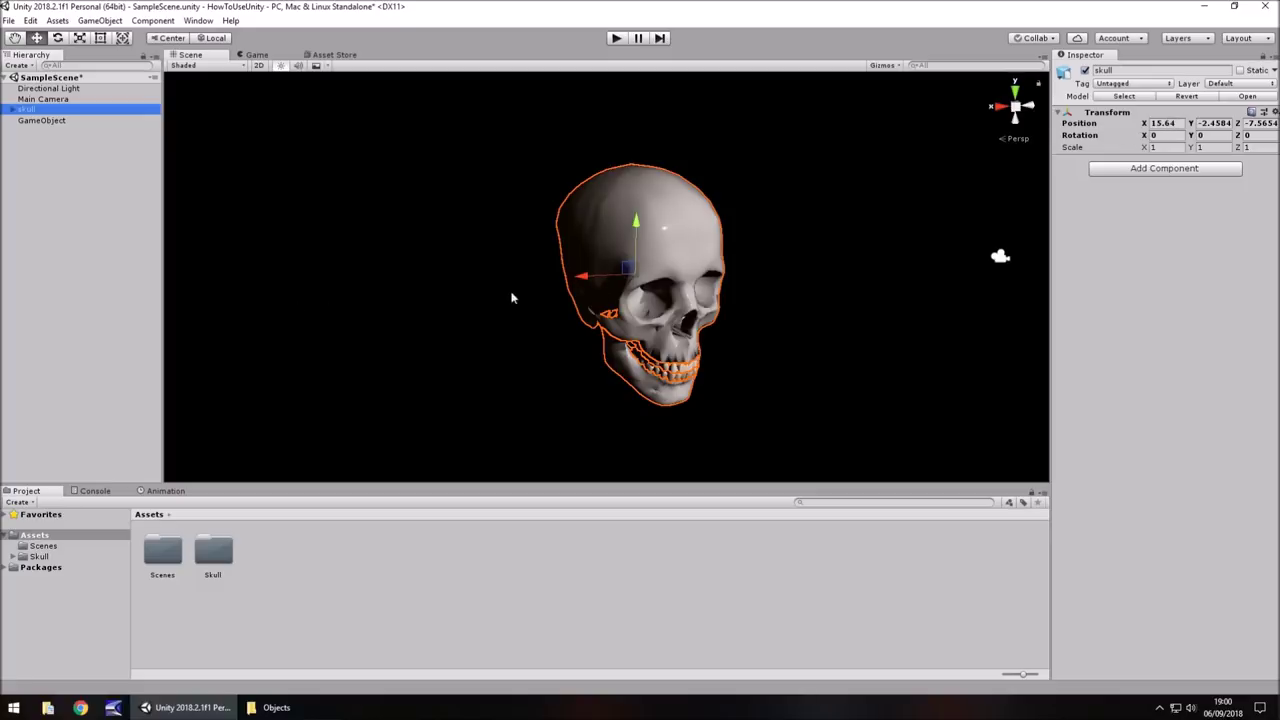
{"action": "left_click", "coordinate": [1162, 122]}
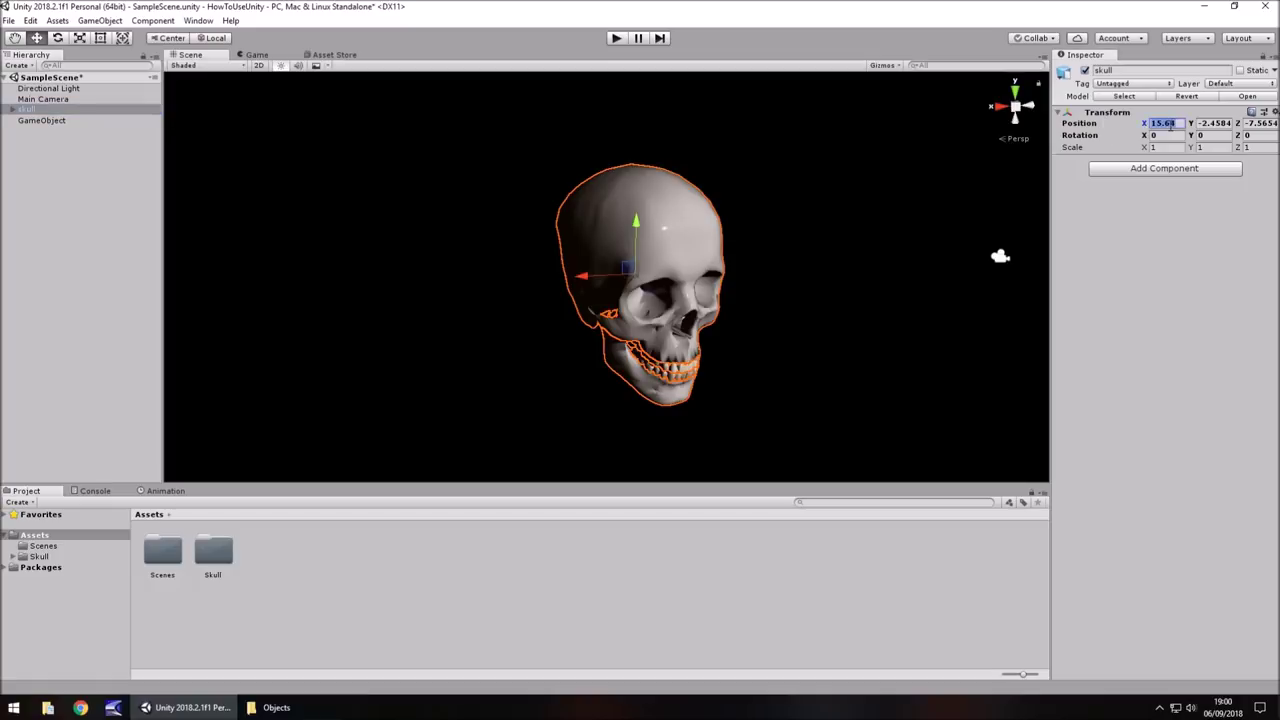
{"action": "type", "text": "14"}
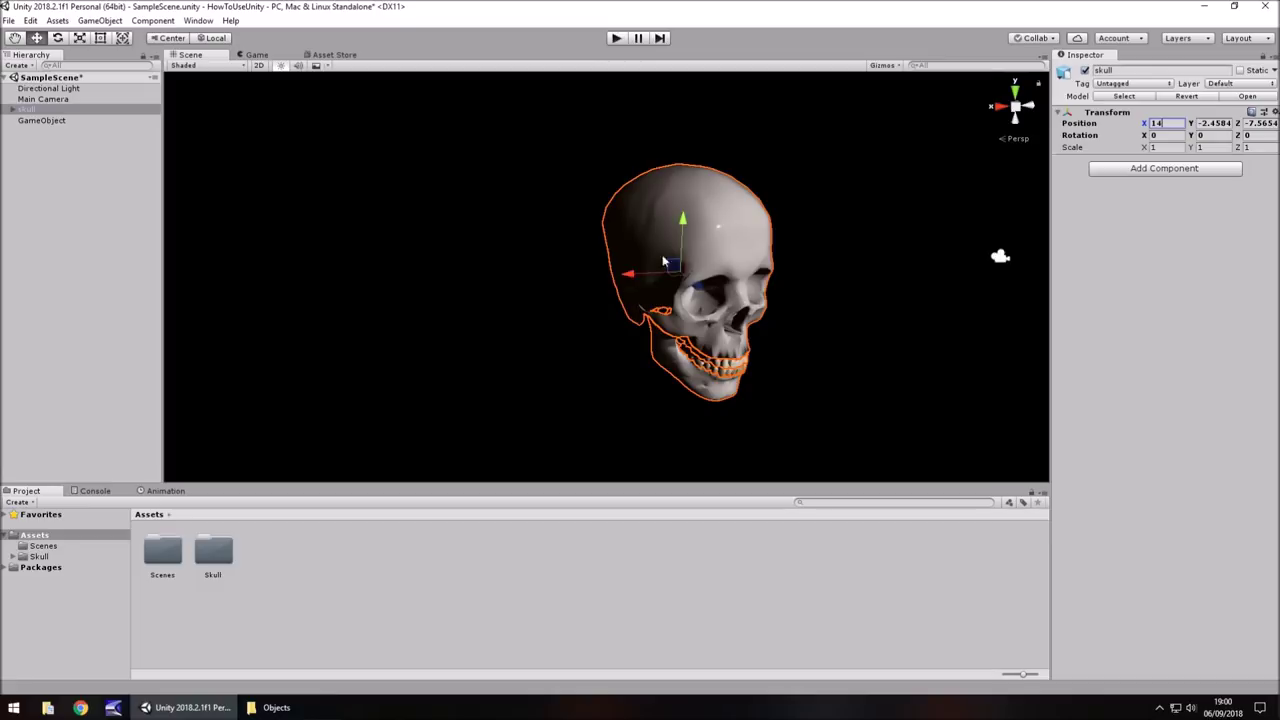
{"action": "key", "text": "BackSpace"}
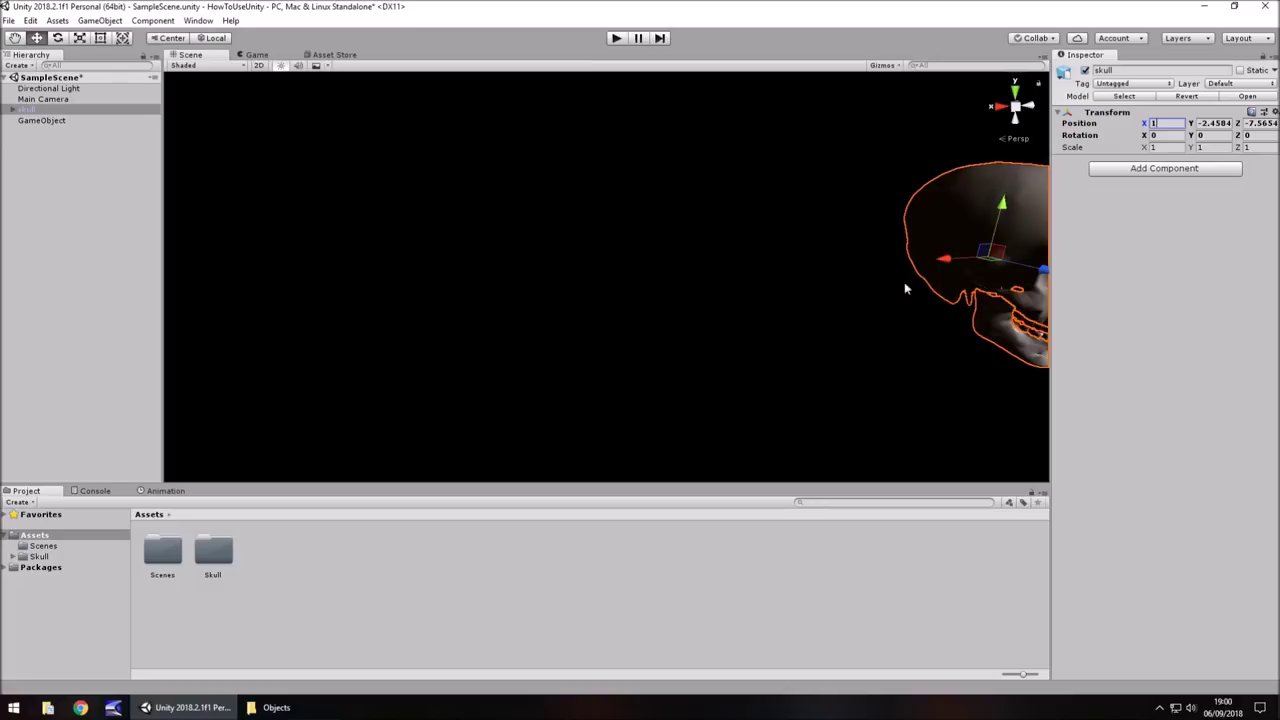
{"action": "type", "text": "4"}
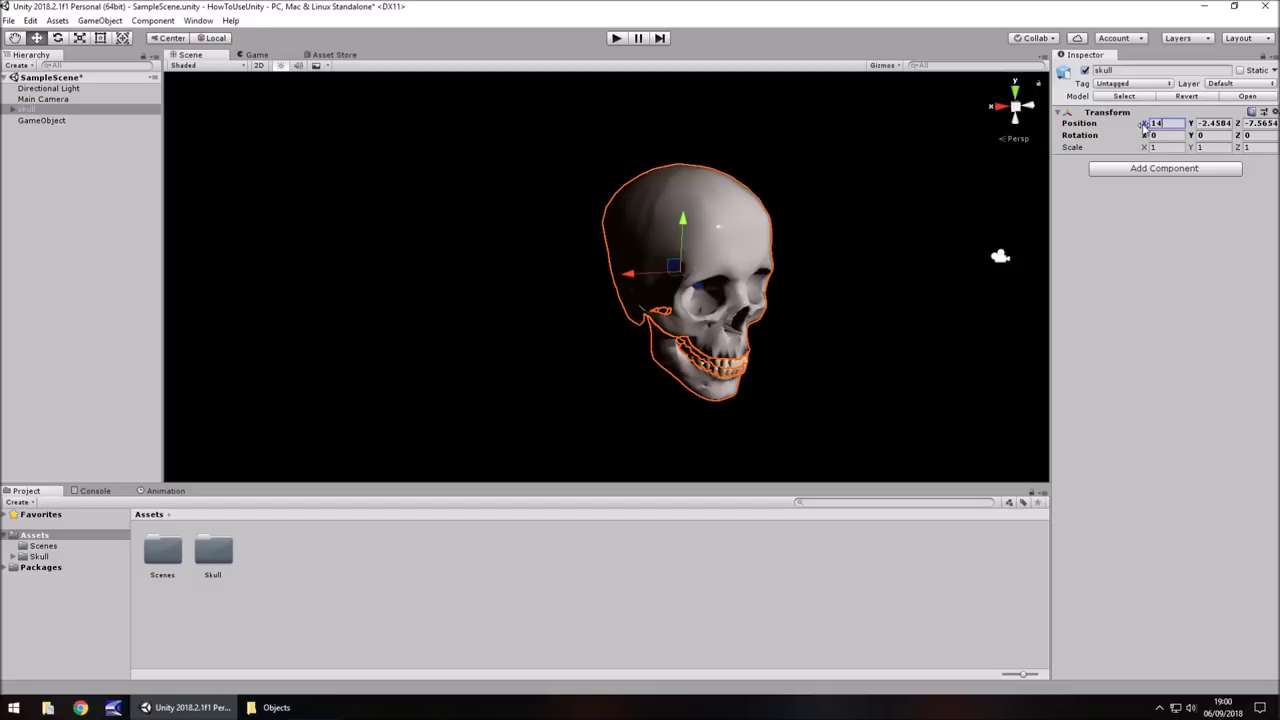
Step: Shift the skull to about X 16.8 and Z -11.01, and set its Y position to -1
{"action": "left_click_drag", "start_coordinate": [1143, 124], "coordinate": [1190, 141]}
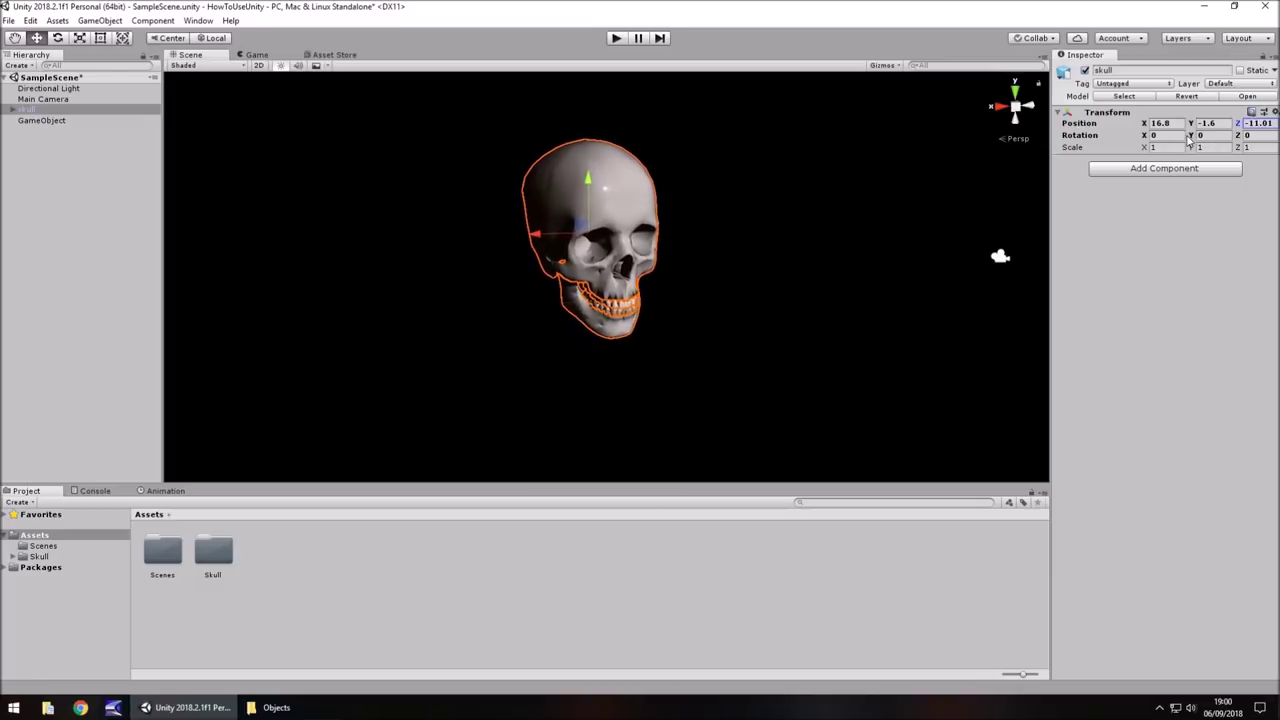
{"action": "left_click", "coordinate": [1218, 123]}
{"action": "type", "text": "-1"}
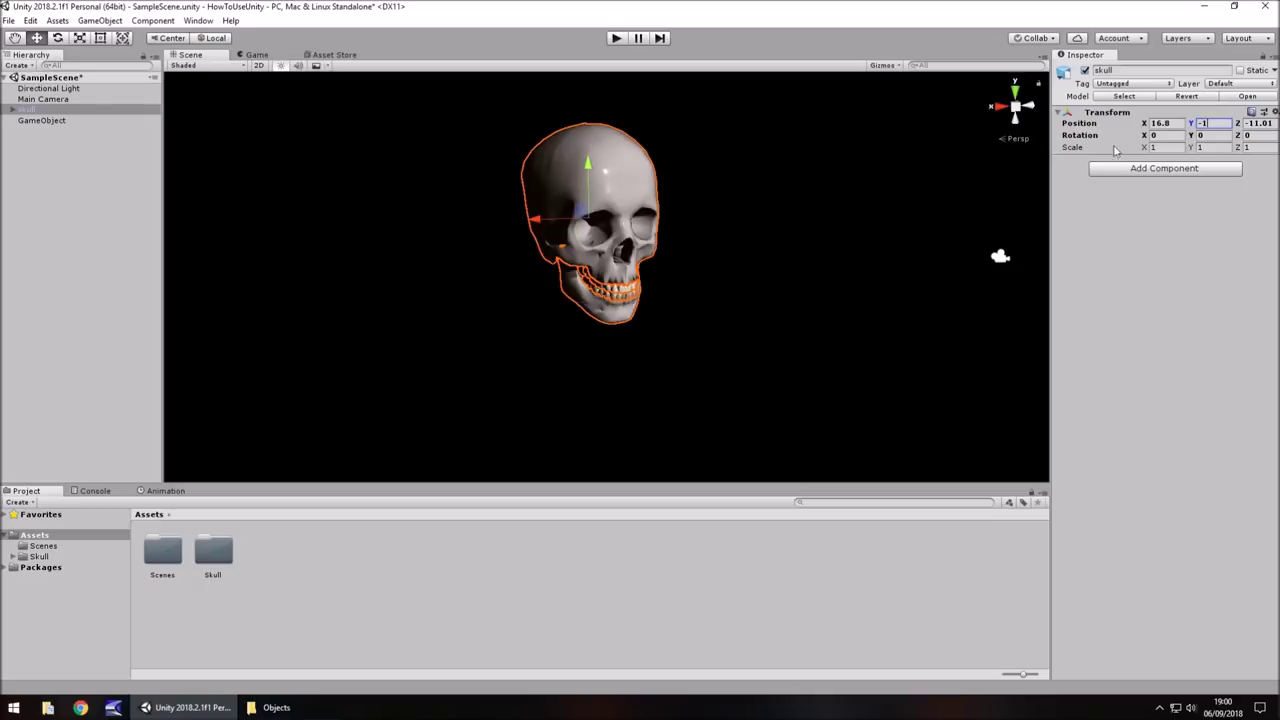
Step: Rotate the skull to about X 16.3, Y 19.9 and Z -41.08, and set its scale to 2 on all axes
{"action": "left_click_drag", "start_coordinate": [1143, 135], "coordinate": [838, 174]}
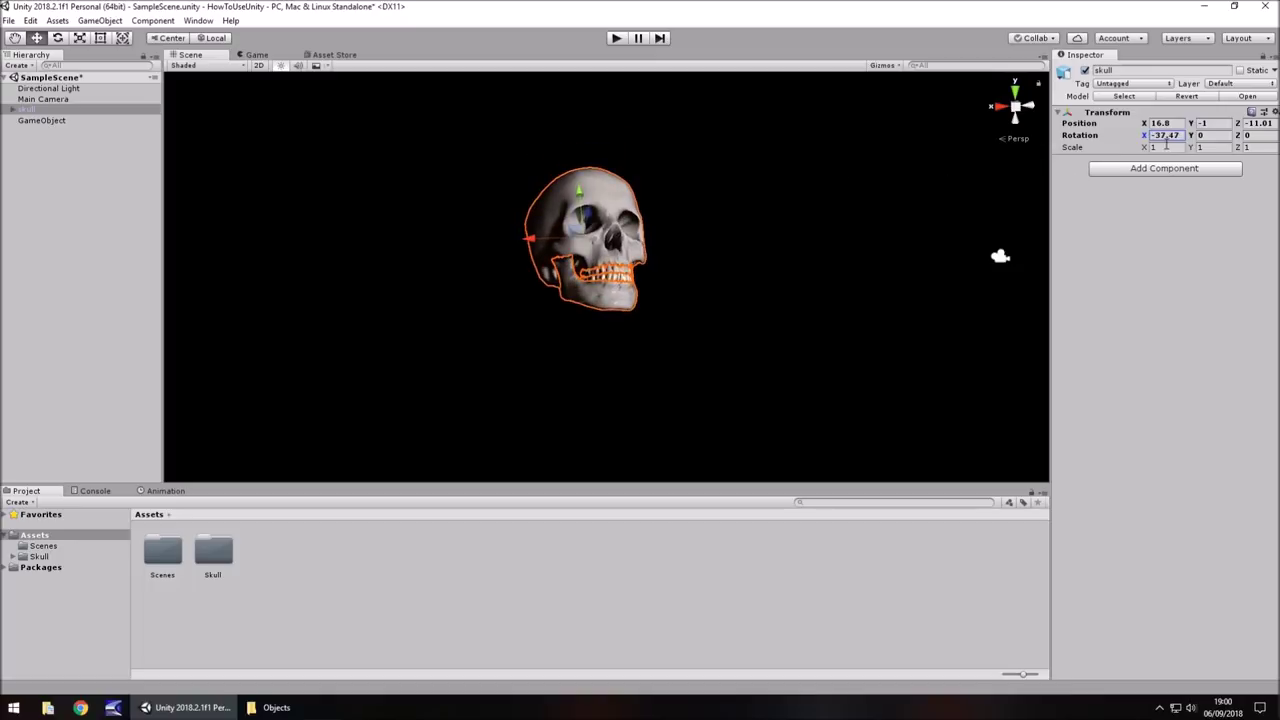
{"action": "left_click_drag", "start_coordinate": [1190, 135], "coordinate": [500, 191]}
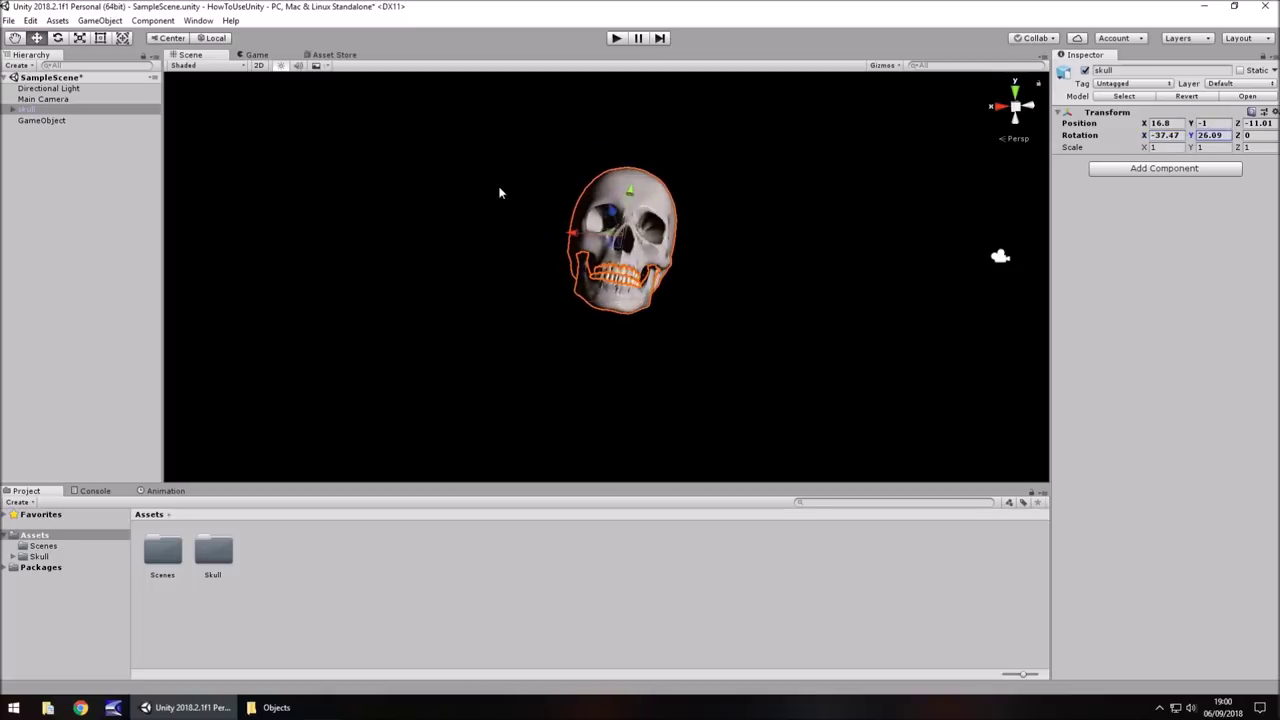
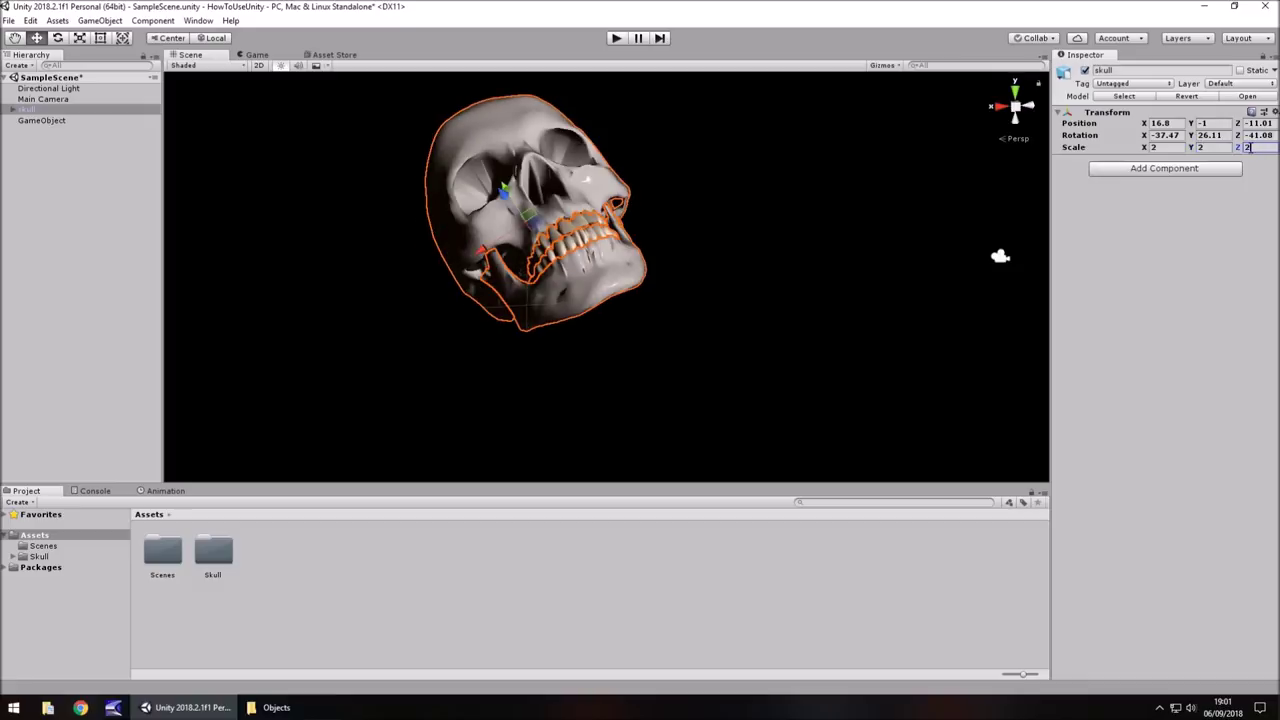
{"action": "type", "text": "2"}
{"action": "left_click_drag", "start_coordinate": [1192, 136], "coordinate": [1059, 132]}
{"action": "left_click_drag", "start_coordinate": [1143, 135], "coordinate": [1230, 137]}
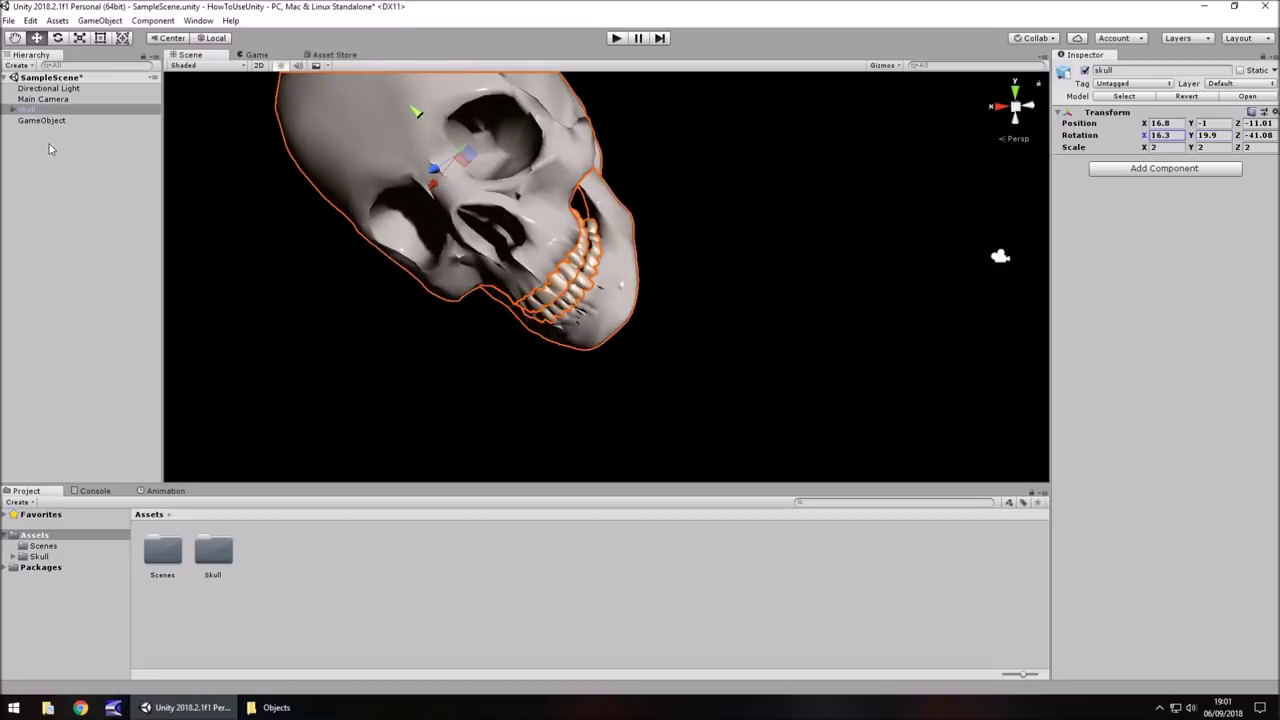
Step: Stretch the skull by setting its scale to X 4, Y 1 and Z 4, and drop the X scale to about -7
{"action": "left_click", "coordinate": [1160, 147]}
{"action": "type", "text": "4"}
{"action": "key", "text": "Tab"}
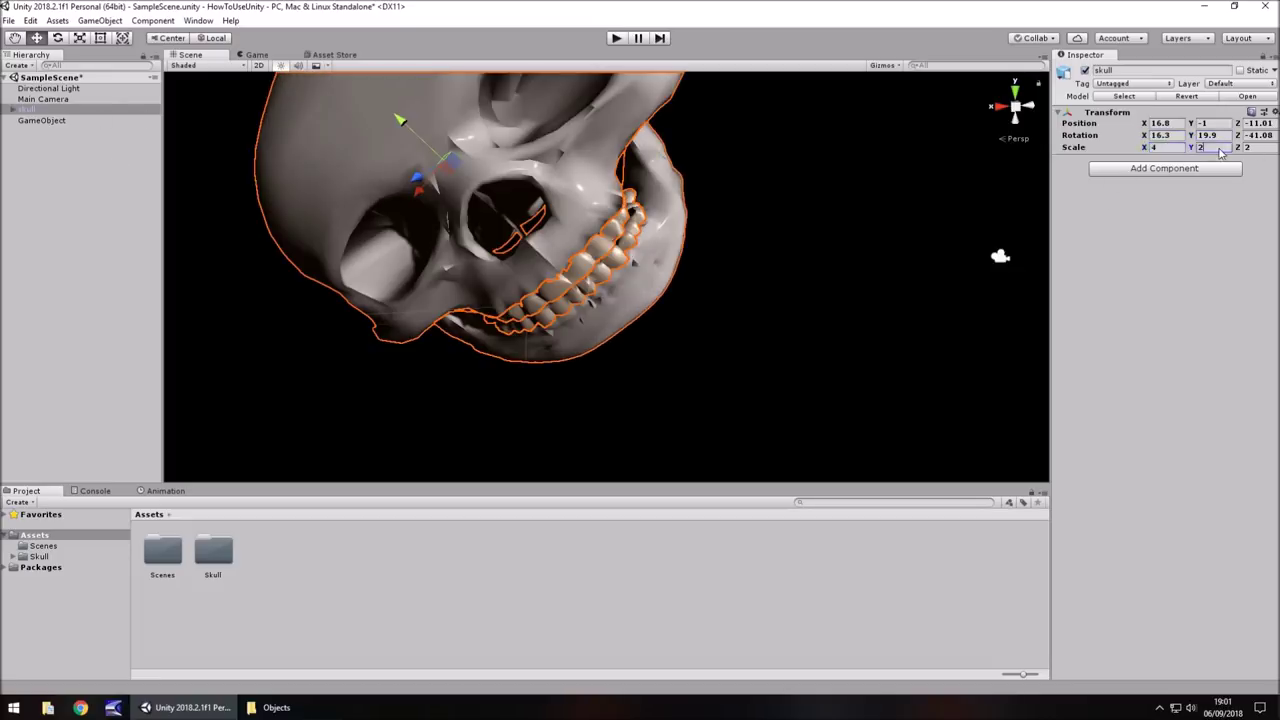
{"action": "type", "text": "1"}
{"action": "key", "text": "Tab"}
{"action": "type", "text": "4"}
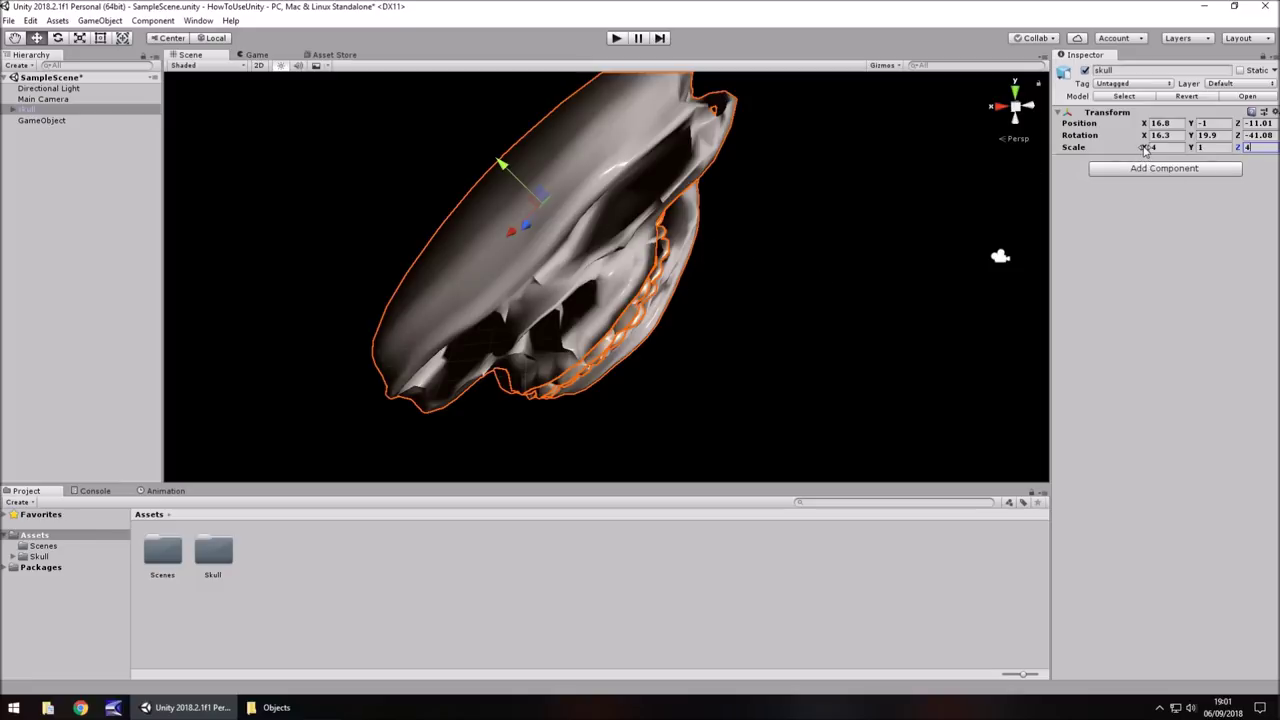
{"action": "left_click_drag", "start_coordinate": [1144, 147], "coordinate": [1100, 169]}
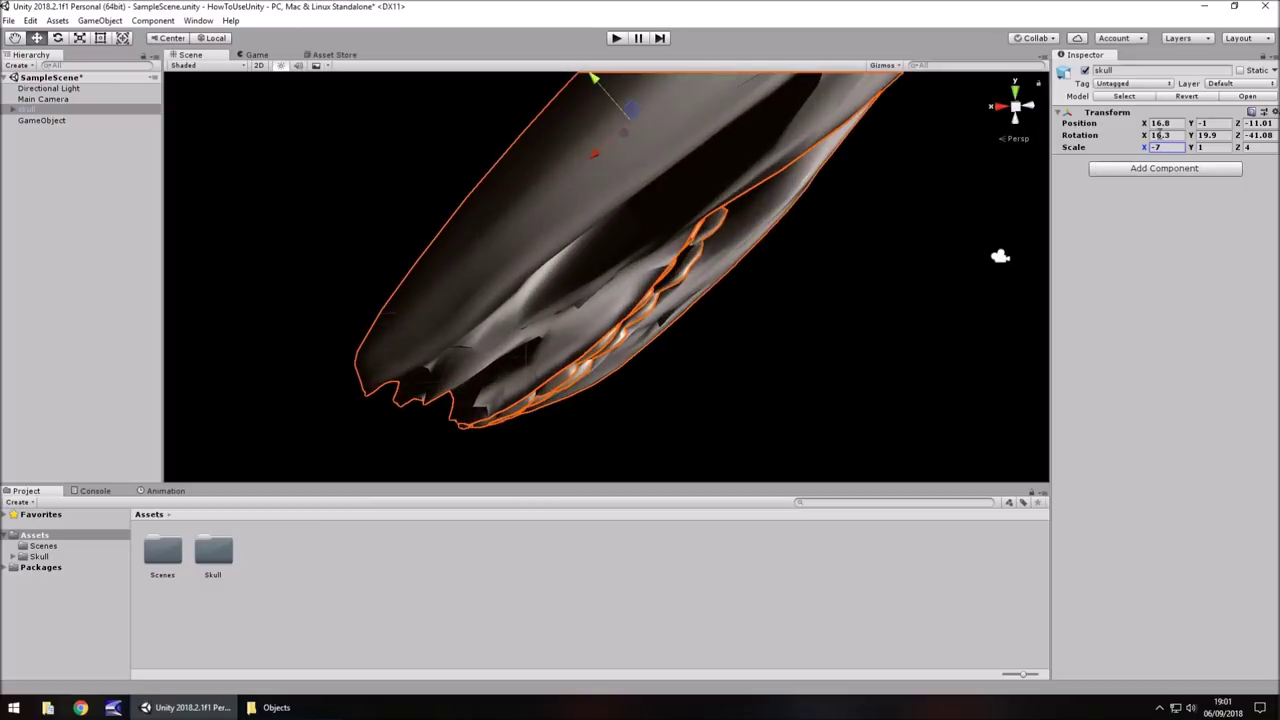
Step: Reset the skull's rotation to 0 on all three axes
{"action": "left_click", "coordinate": [1163, 135]}
{"action": "type", "text": "0"}
{"action": "key", "text": "Tab"}
{"action": "type", "text": "0"}
{"action": "key", "text": "Tab"}
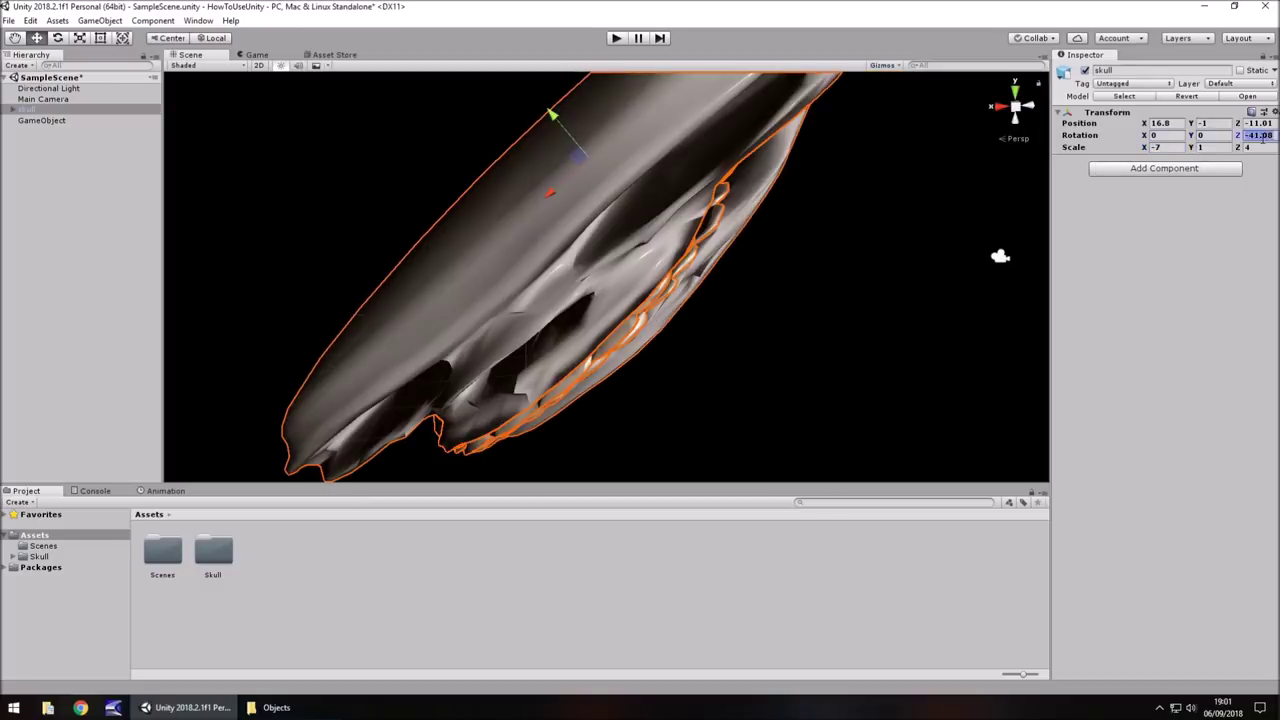
{"action": "type", "text": "0"}
Step: Set the skull's scale to 0 on all three axes
{"action": "left_click", "coordinate": [1180, 148]}
{"action": "type", "text": "0"}
{"action": "key", "text": "Tab"}
{"action": "type", "text": "0"}
{"action": "key", "text": "Tab"}
{"action": "type", "text": "0"}
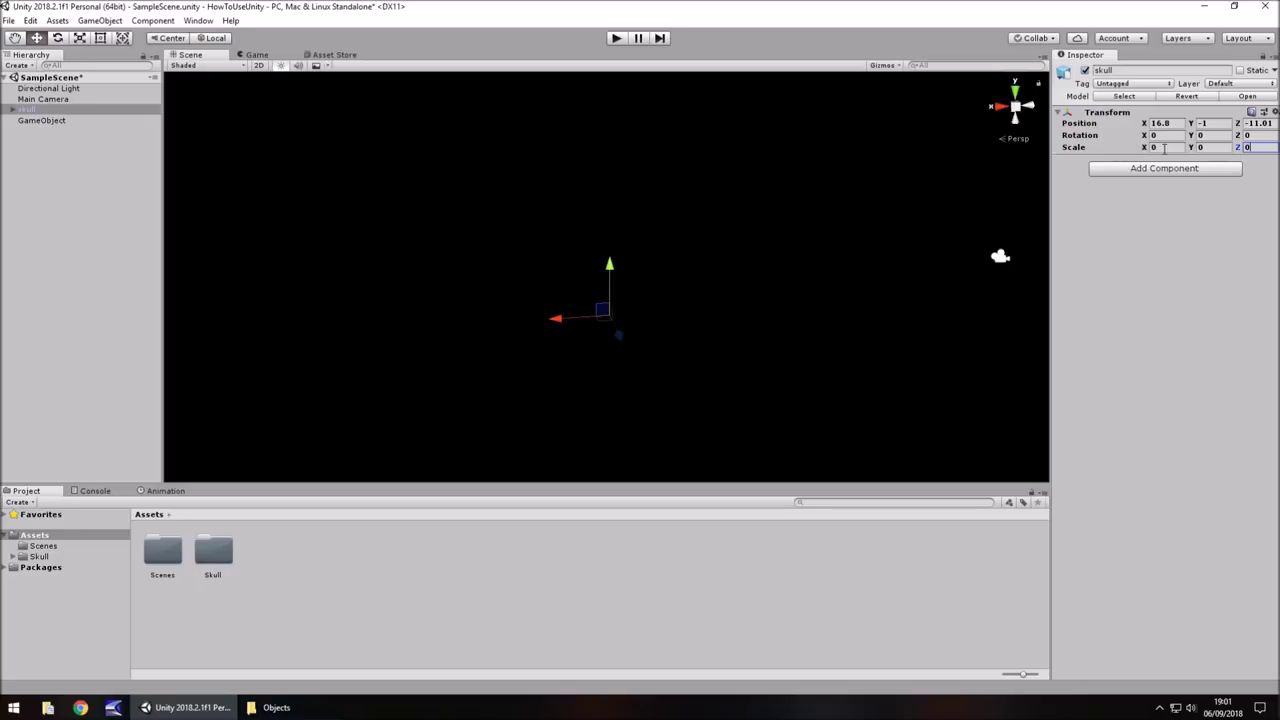
Step: Set the skull's scale to 1 on all three axes, deselect it and reselect it in the hierarchy
{"action": "left_click", "coordinate": [1160, 147]}
{"action": "type", "text": "1"}
{"action": "key", "text": "Tab"}
{"action": "type", "text": "1"}
{"action": "key", "text": "Tab"}
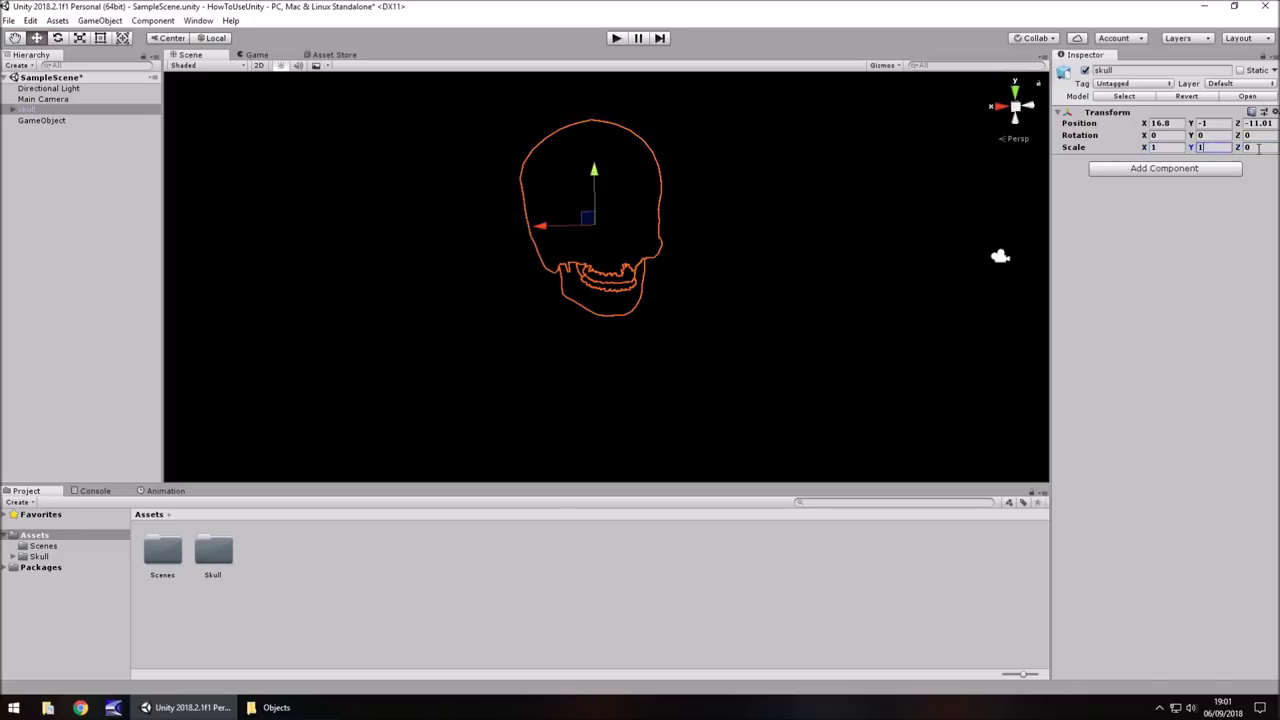
{"action": "type", "text": "1"}
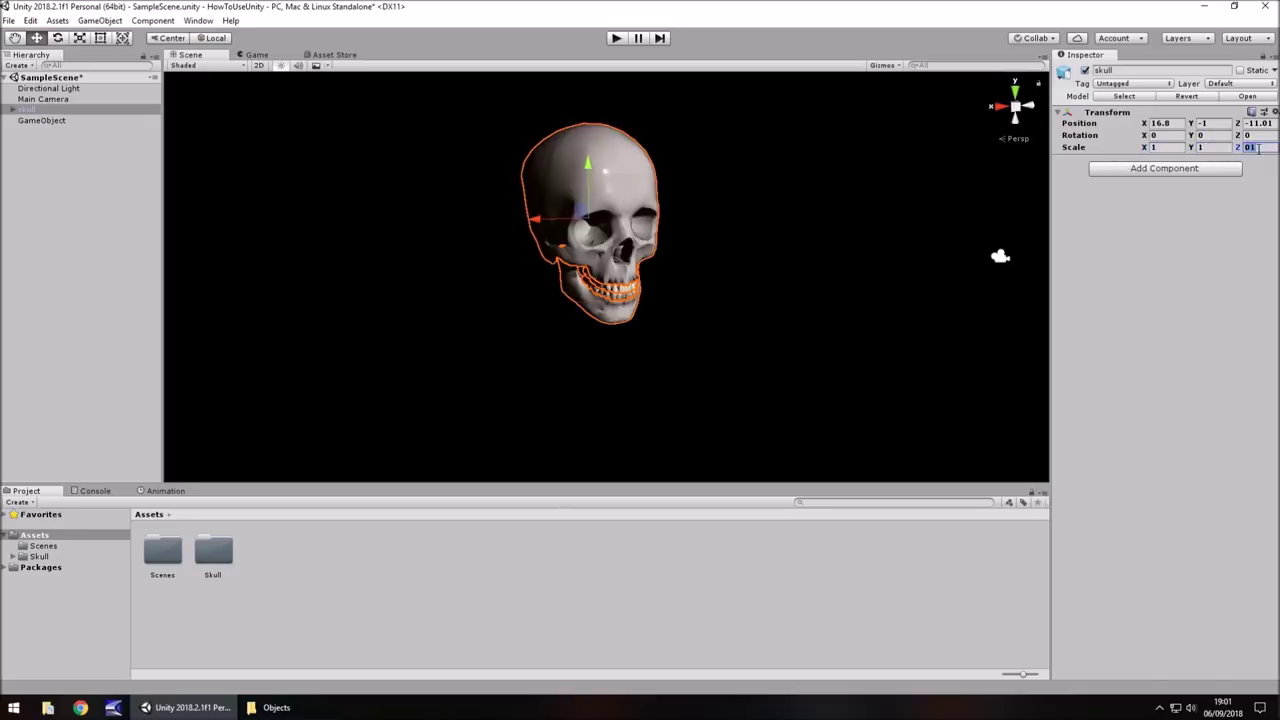
{"action": "left_click", "coordinate": [743, 240]}
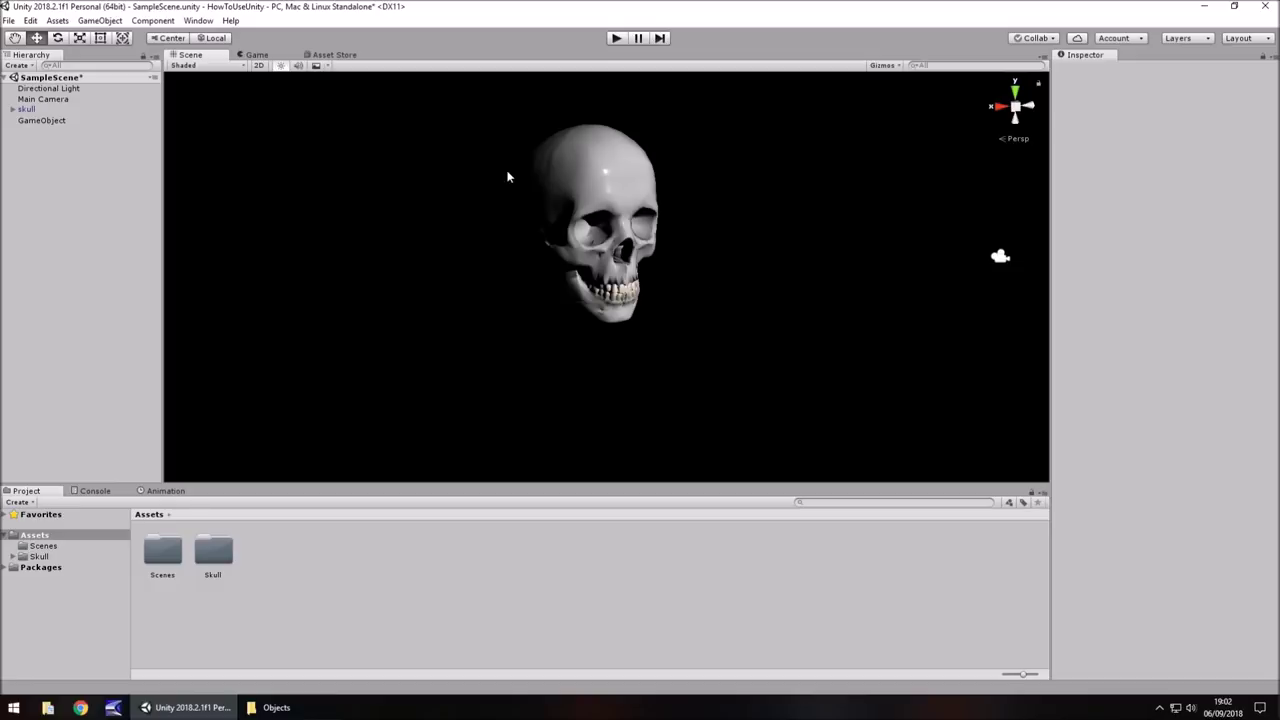
{"action": "left_click", "coordinate": [28, 110]}
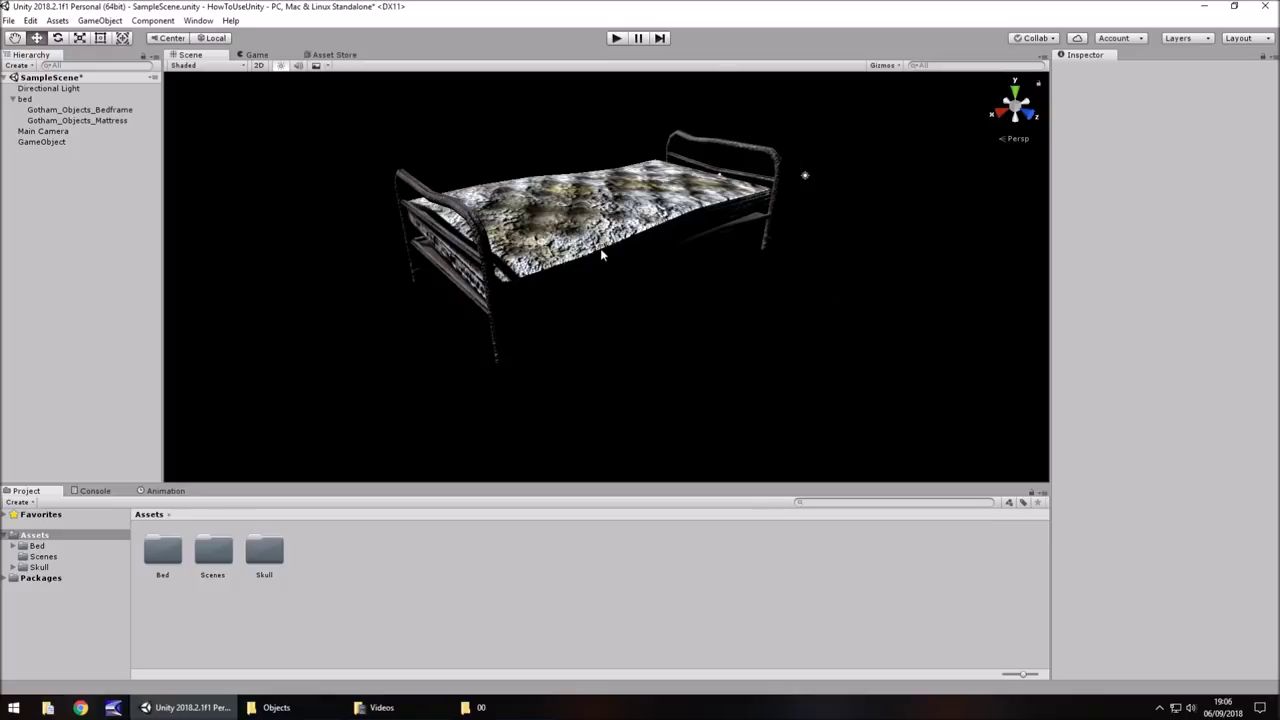
Step: Select the Directional Light and browse the Physics category of components that can be added to it
{"action": "left_click", "coordinate": [45, 90]}
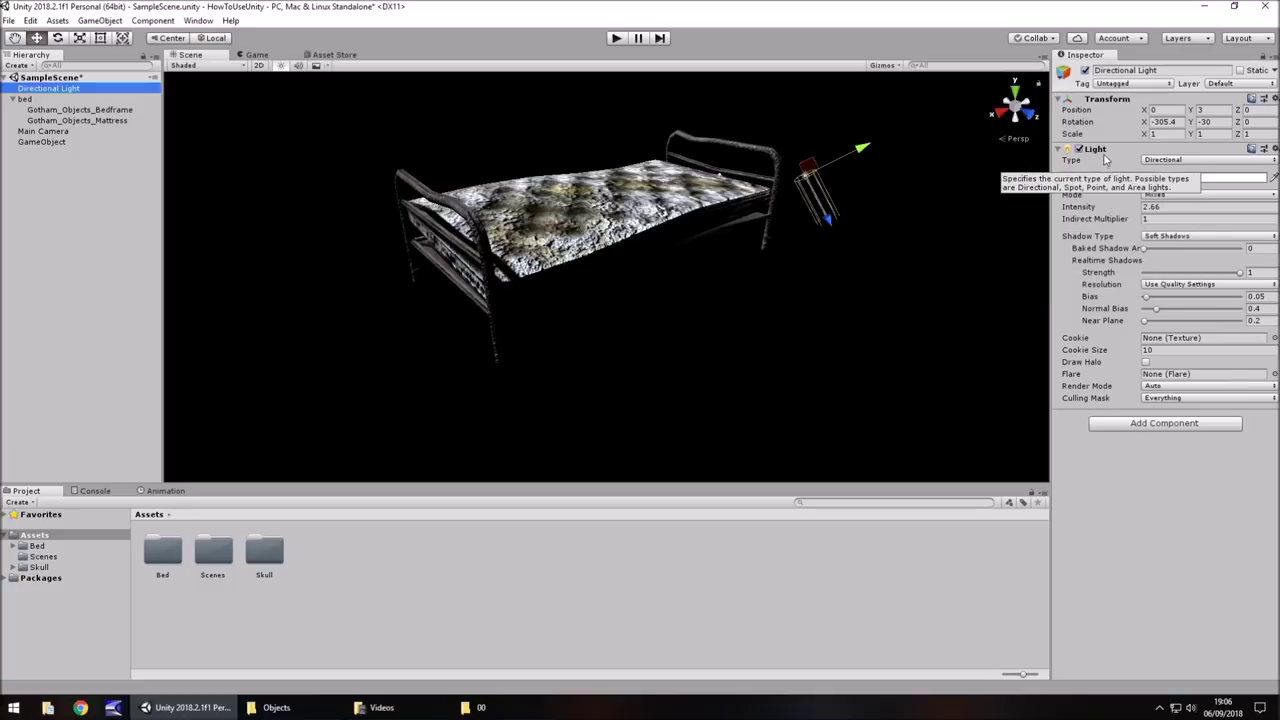
{"action": "left_click", "coordinate": [1149, 424]}
{"action": "key", "text": "BackSpace"}
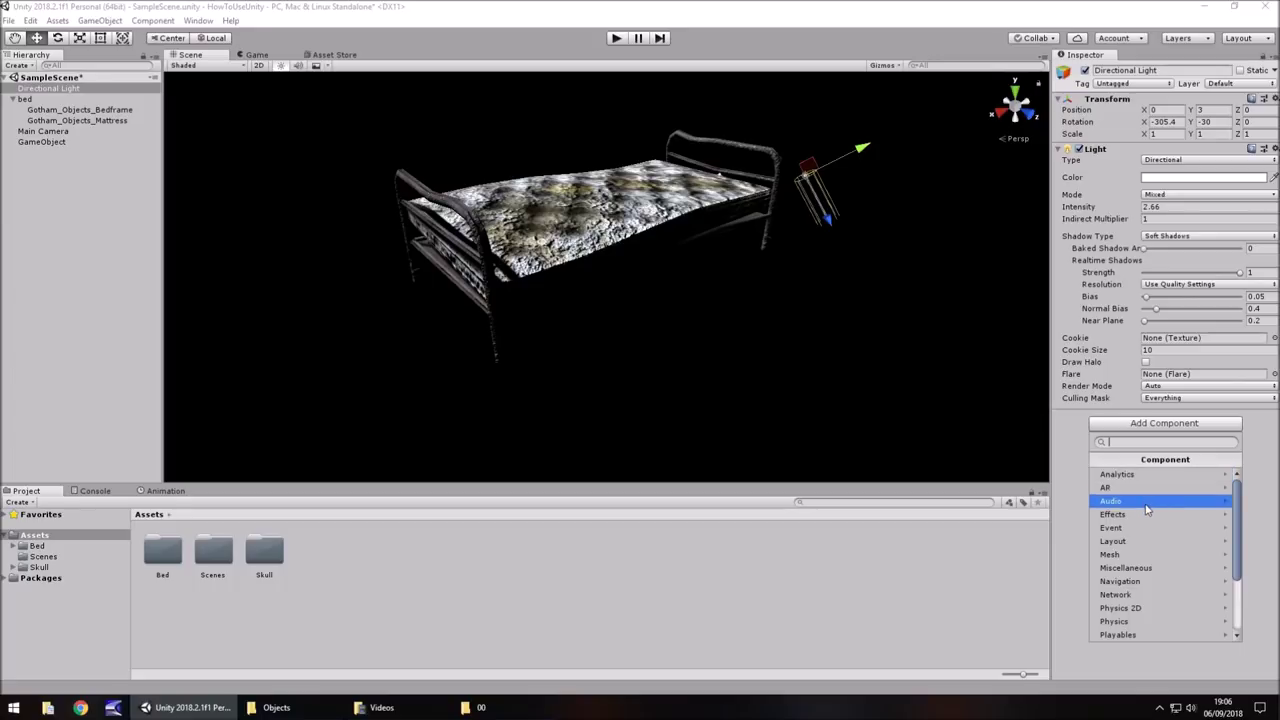
{"action": "left_click", "coordinate": [1128, 622]}
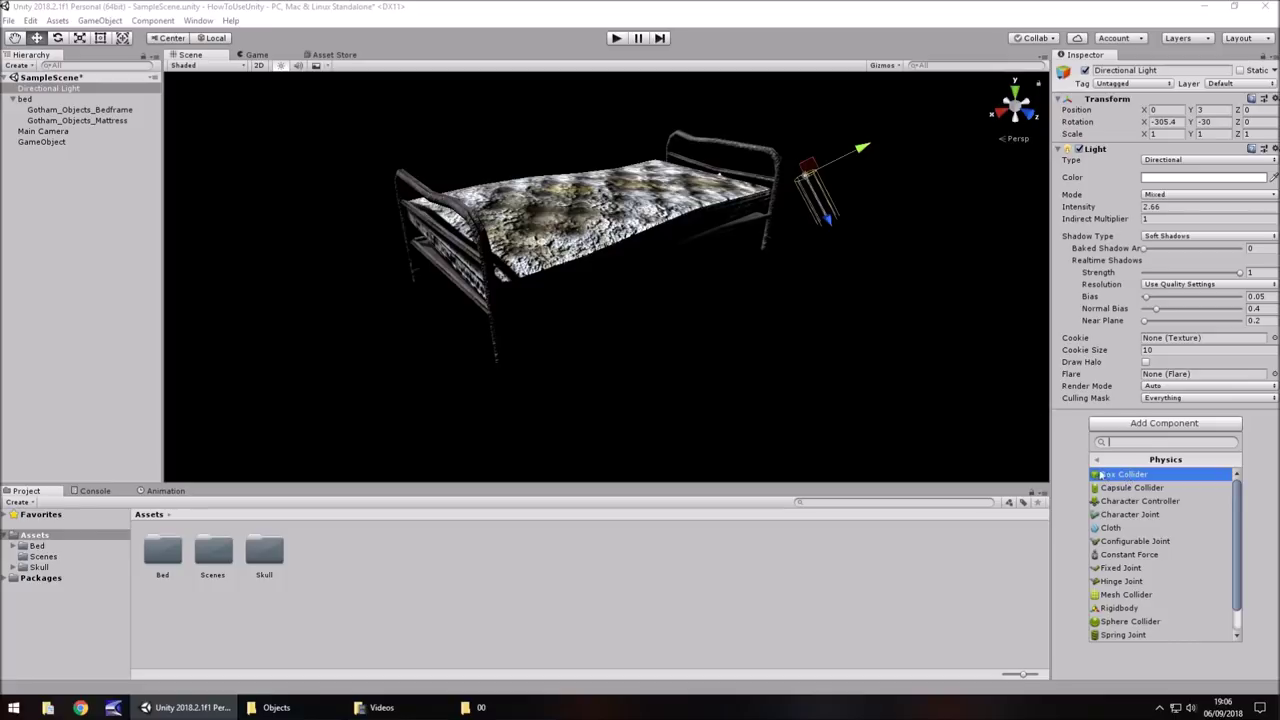
{"action": "left_click", "coordinate": [1097, 459]}
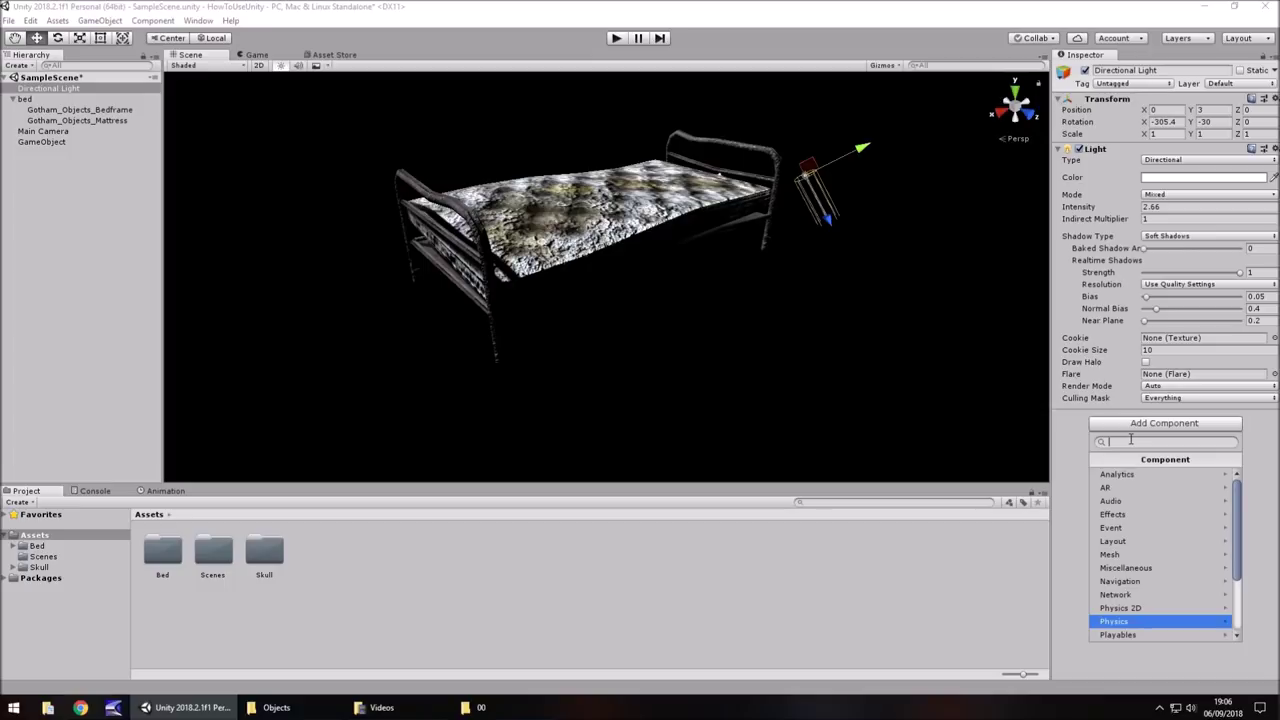
Step: Search the addable components for "anim" without adding one, and collapse and re-expand the Light component's settings
{"action": "type", "text": "anim"}
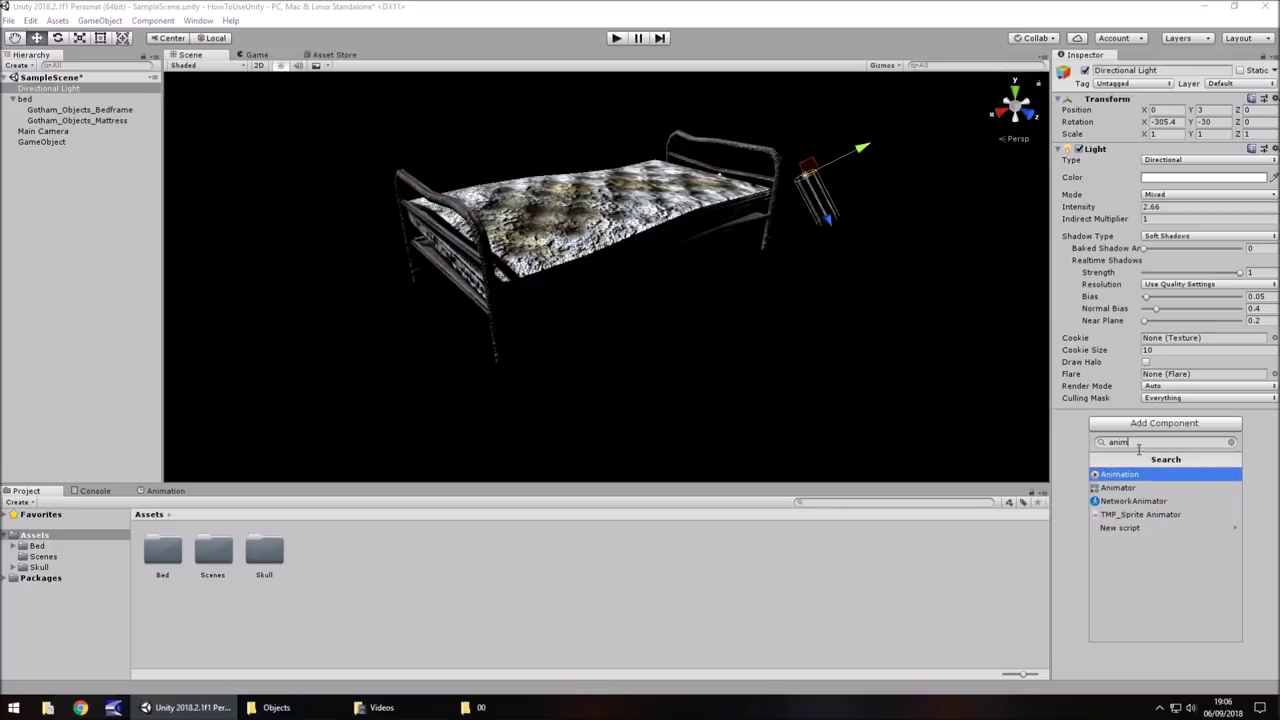
{"action": "key", "text": "BackSpace"}
{"action": "key", "text": "BackSpace"}
{"action": "key", "text": "BackSpace"}
{"action": "key", "text": "BackSpace"}
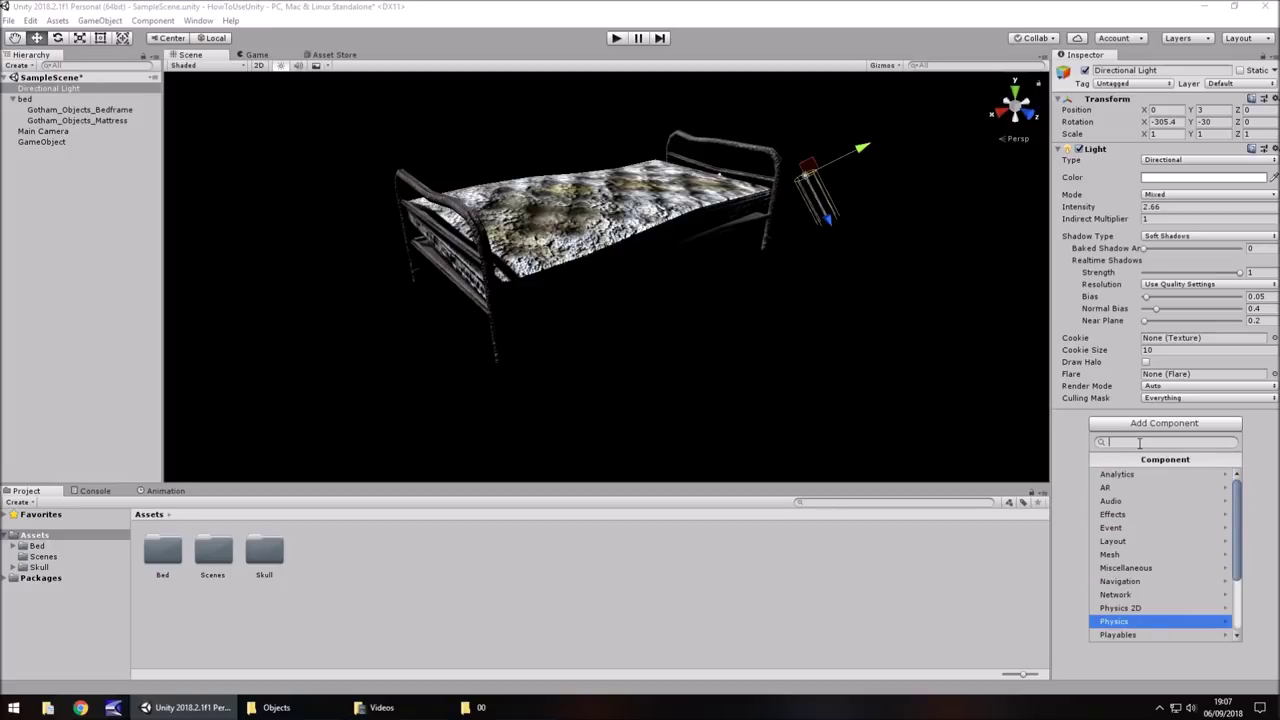
{"action": "left_click", "coordinate": [1065, 470]}
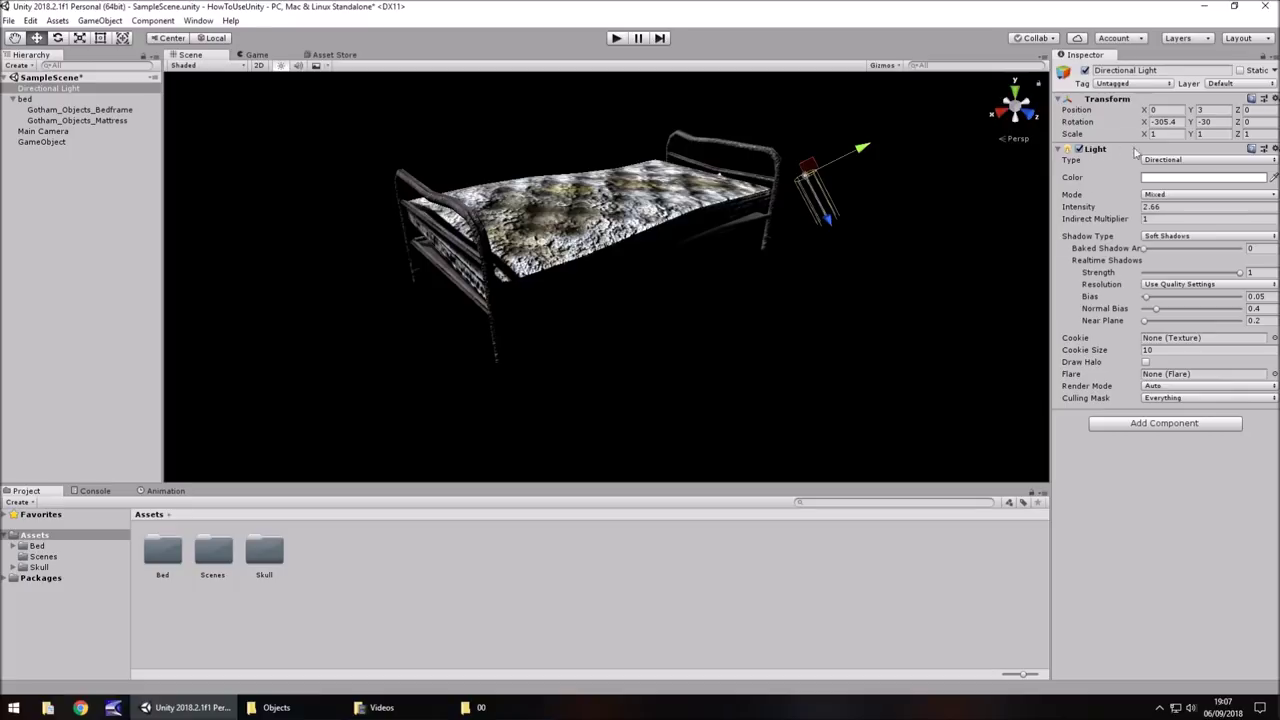
{"action": "left_click", "coordinate": [1058, 150]}
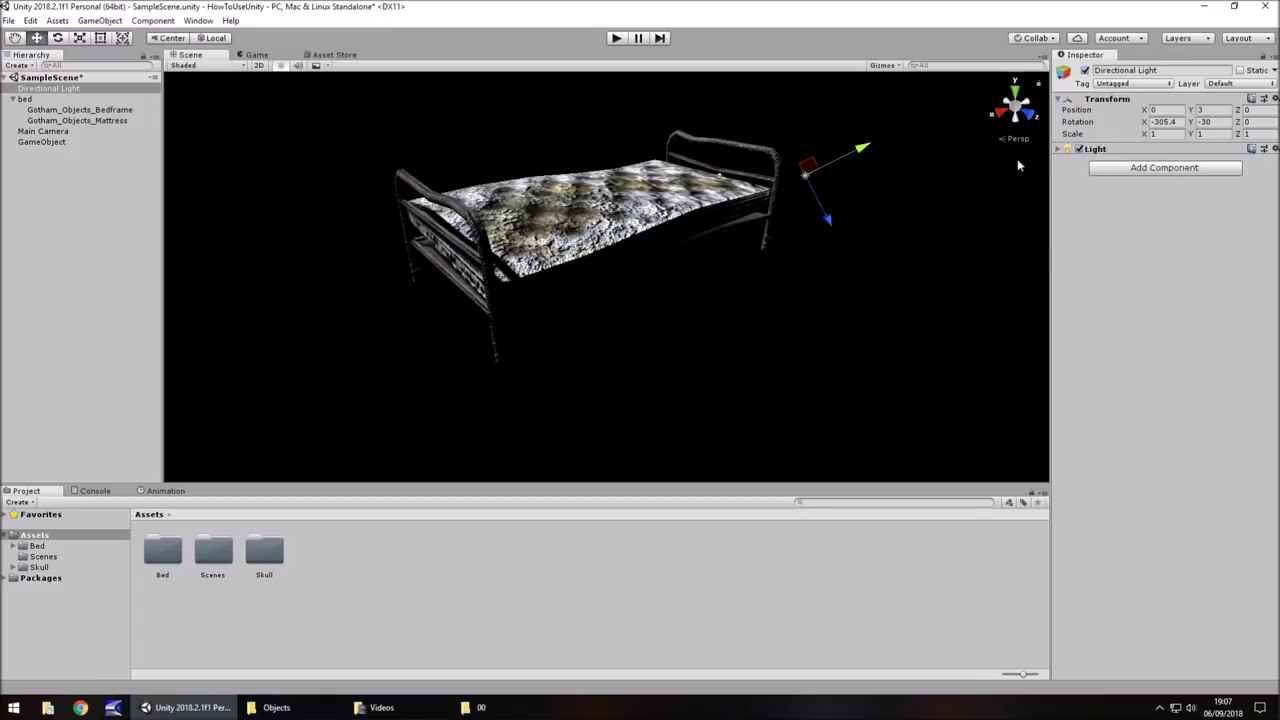
{"action": "left_click", "coordinate": [1058, 149]}
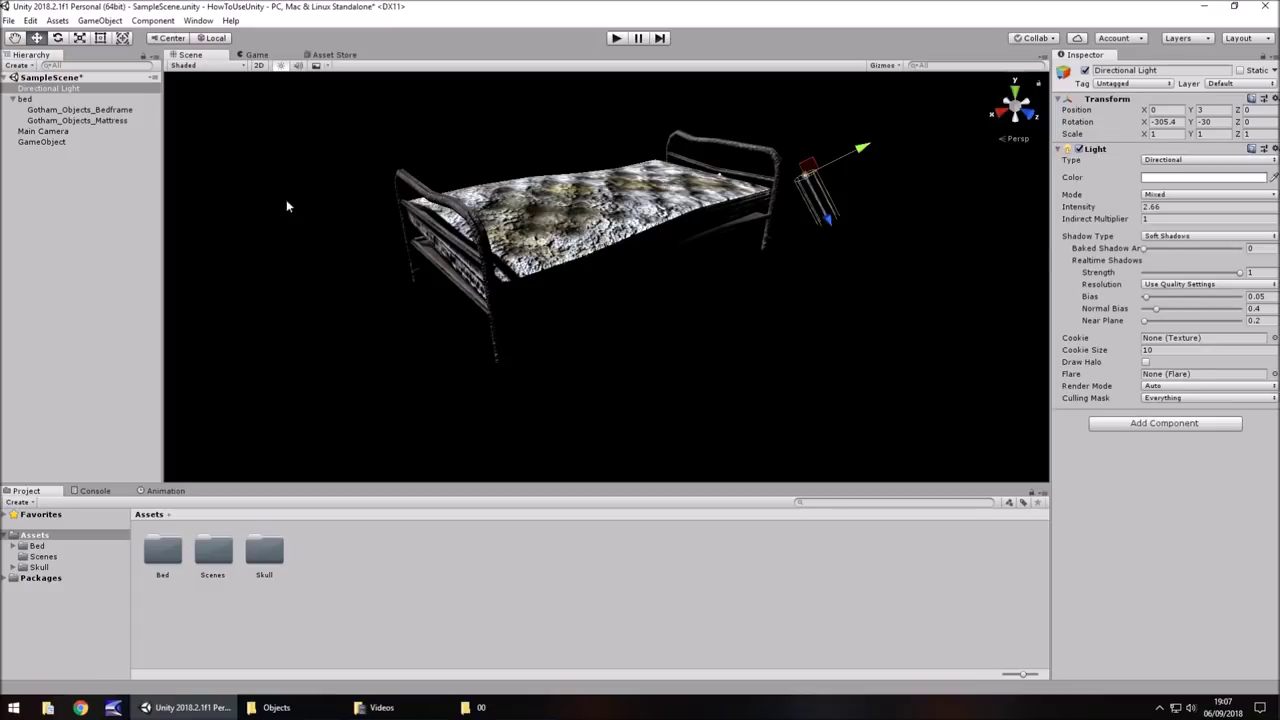
Step: Add a physics Box Collider to the bed's Gotham_Objects_Mattress object, with its material settings collapsed
{"action": "left_click", "coordinate": [28, 101]}
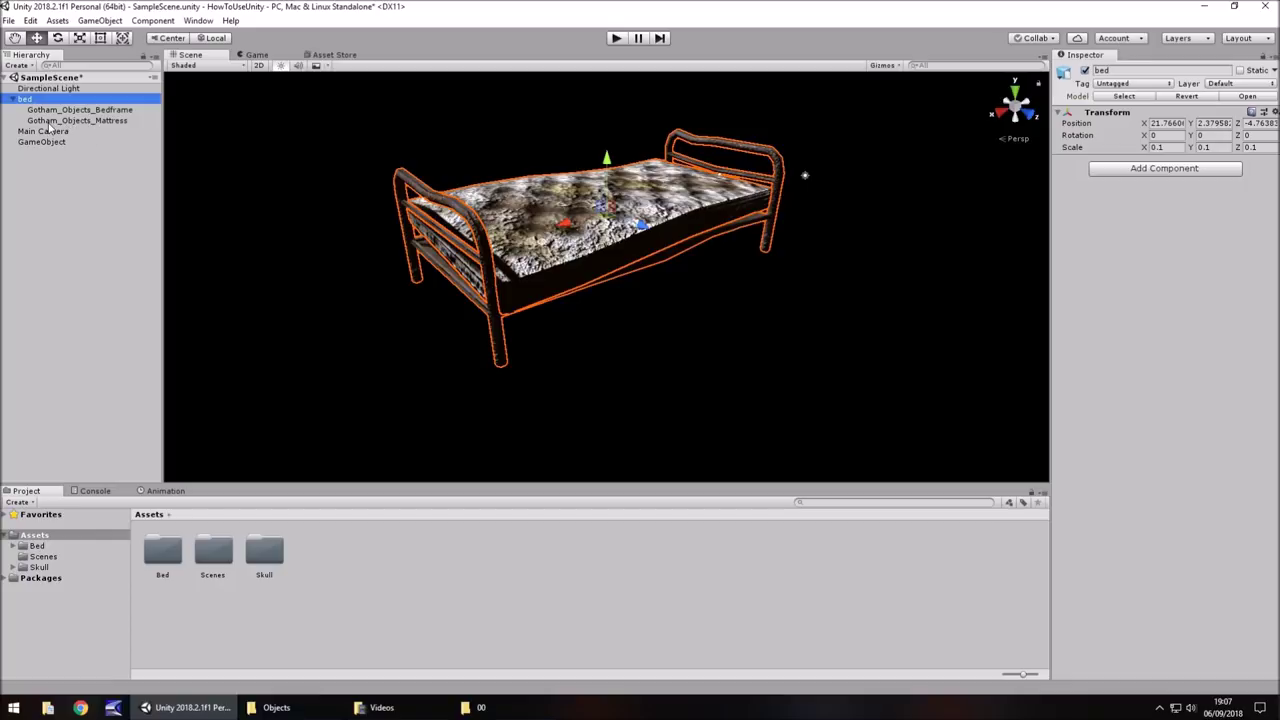
{"action": "left_click", "coordinate": [85, 121]}
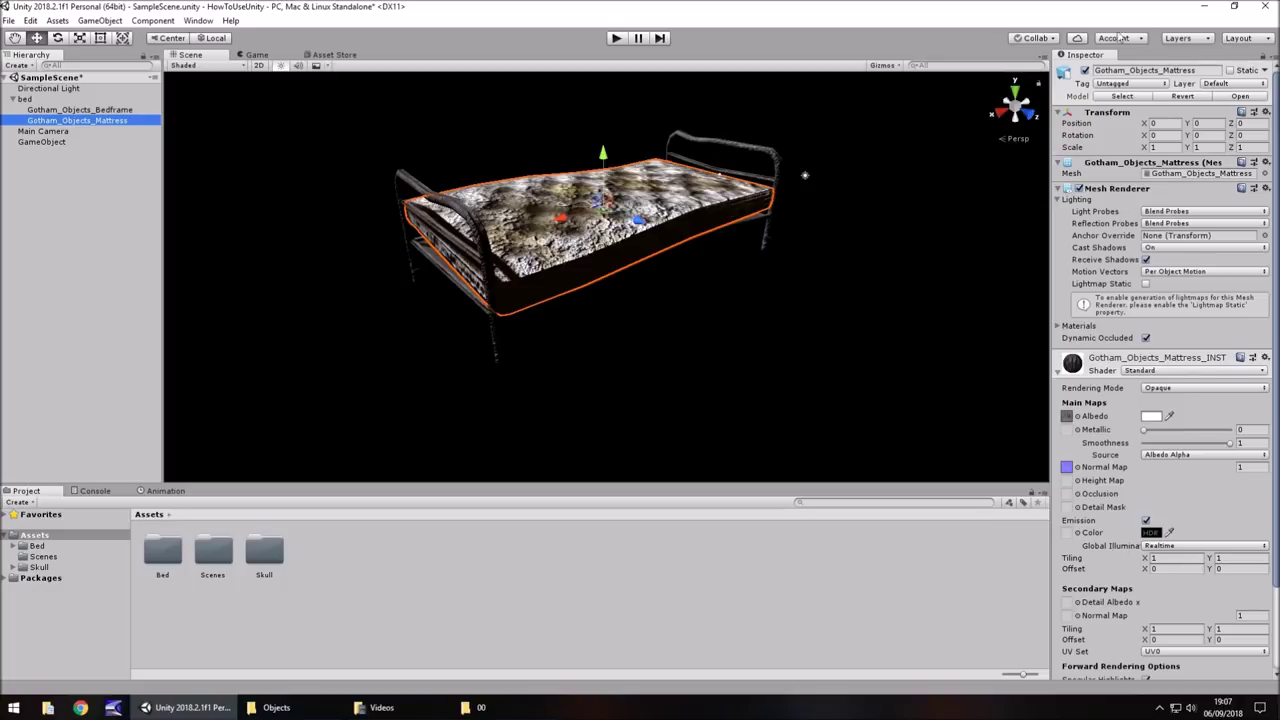
{"action": "left_click", "coordinate": [1059, 373]}
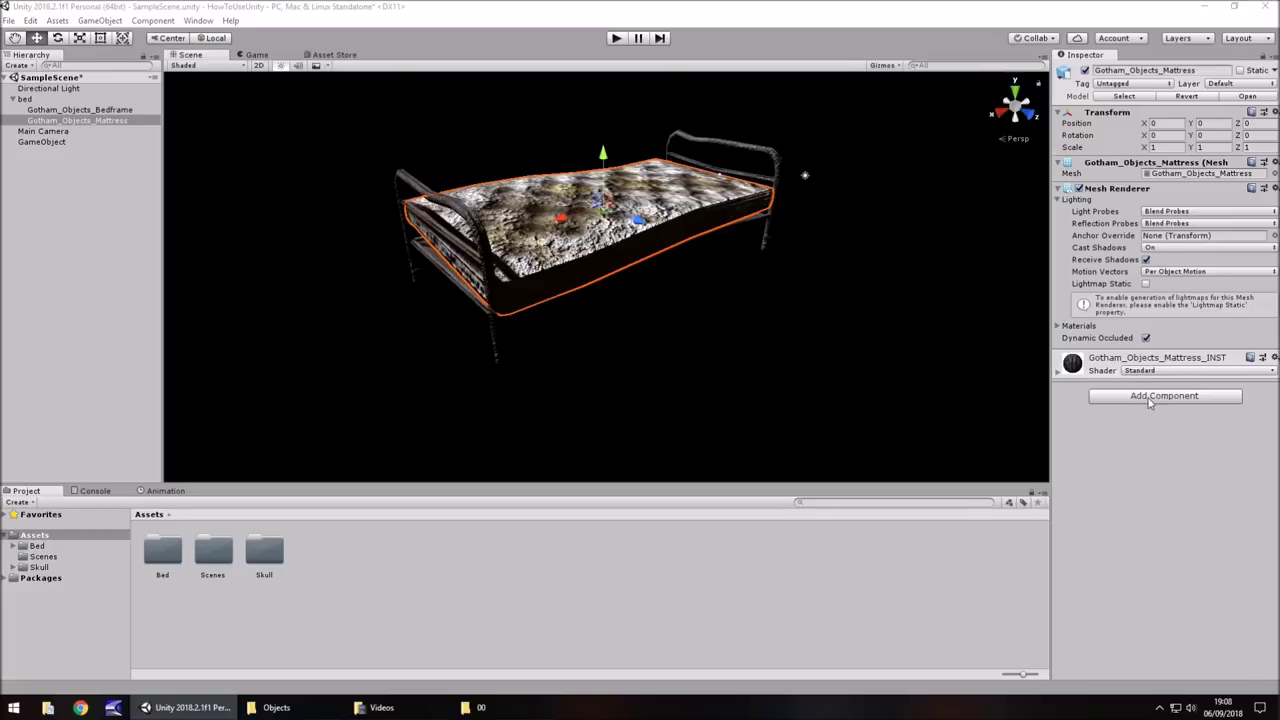
{"action": "left_click", "coordinate": [1150, 398]}
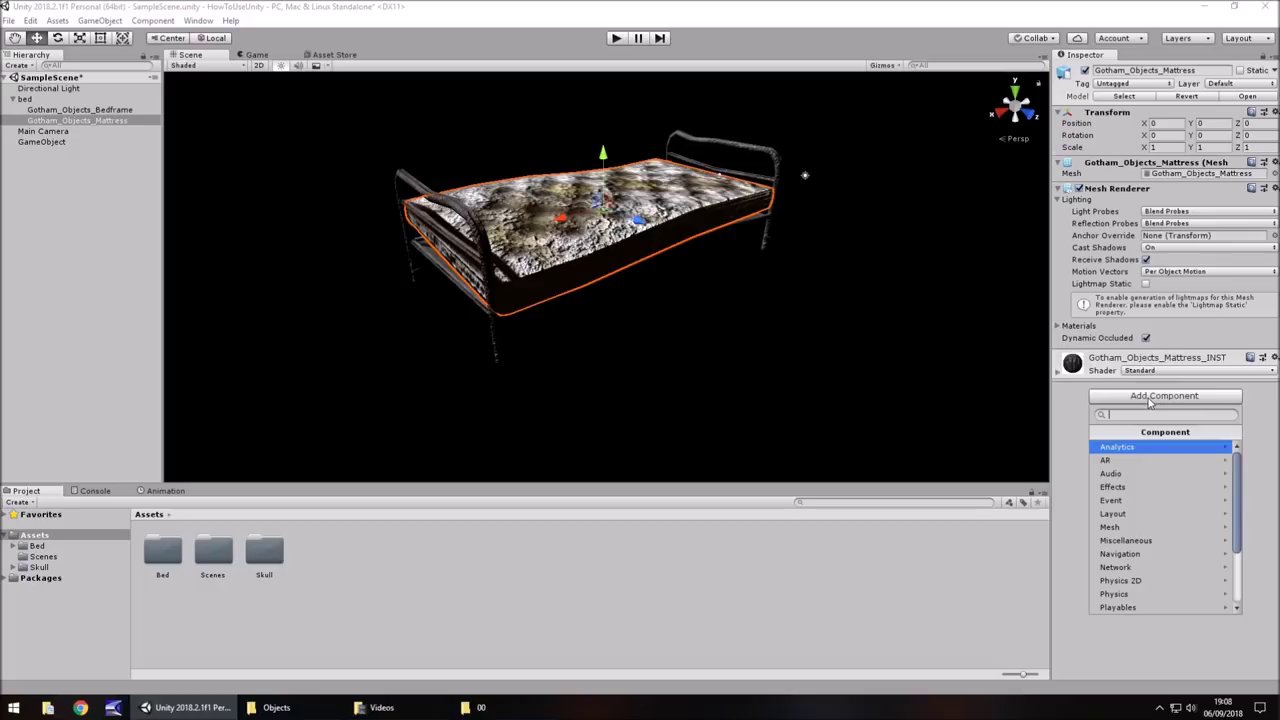
{"action": "left_click", "coordinate": [1120, 594]}
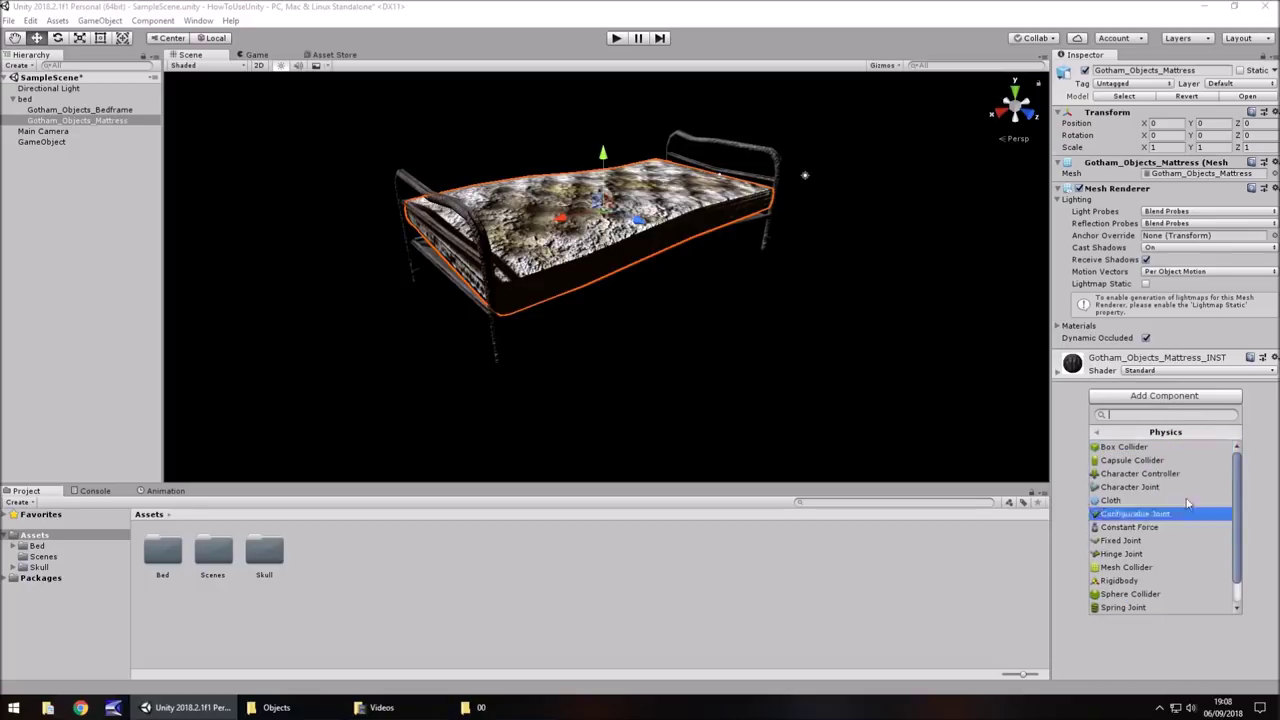
{"action": "left_click", "coordinate": [1124, 447]}
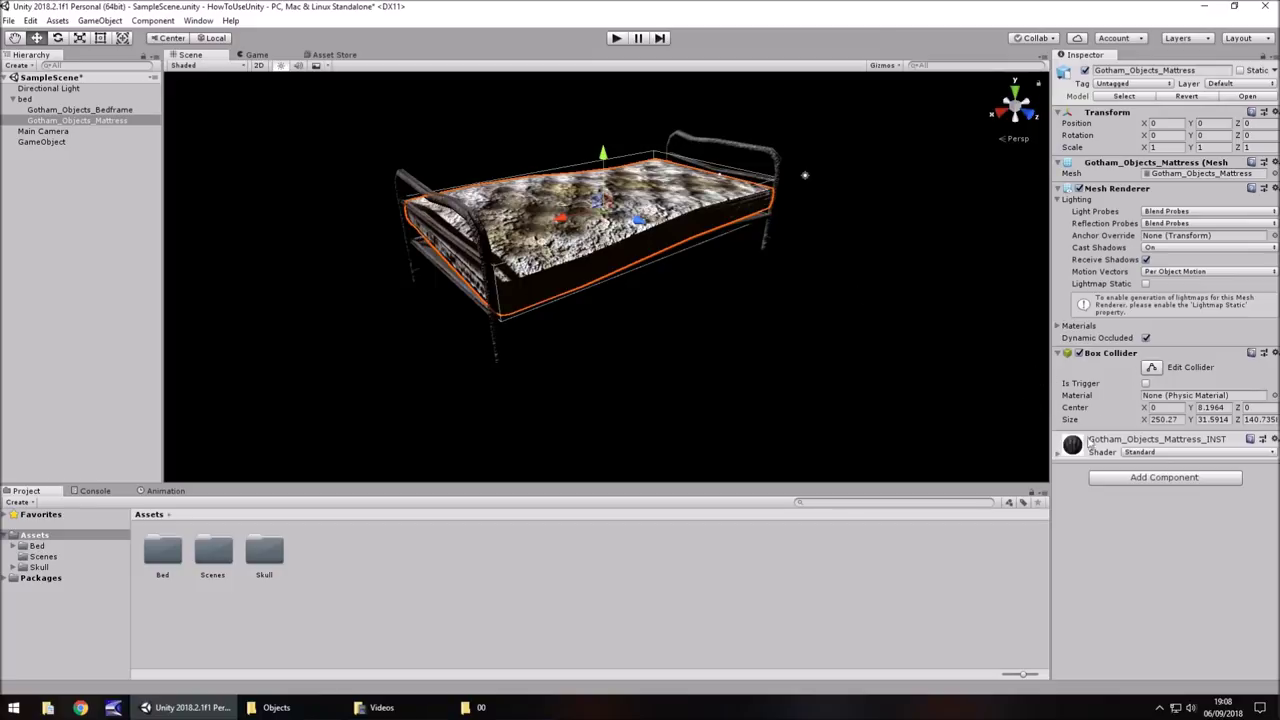
Step: Add a physics Rigidbody component to the bed's Gotham_Objects_Mattress object
{"action": "left_click", "coordinate": [1153, 479]}
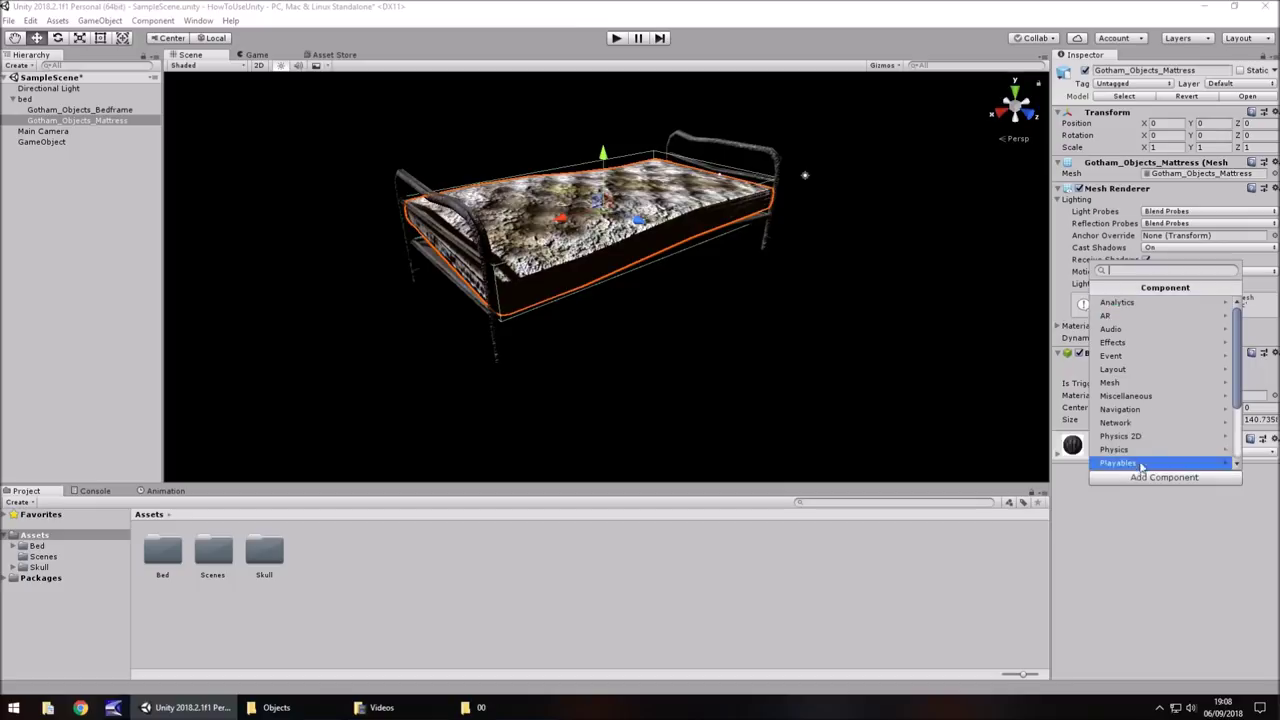
{"action": "left_click", "coordinate": [1130, 449]}
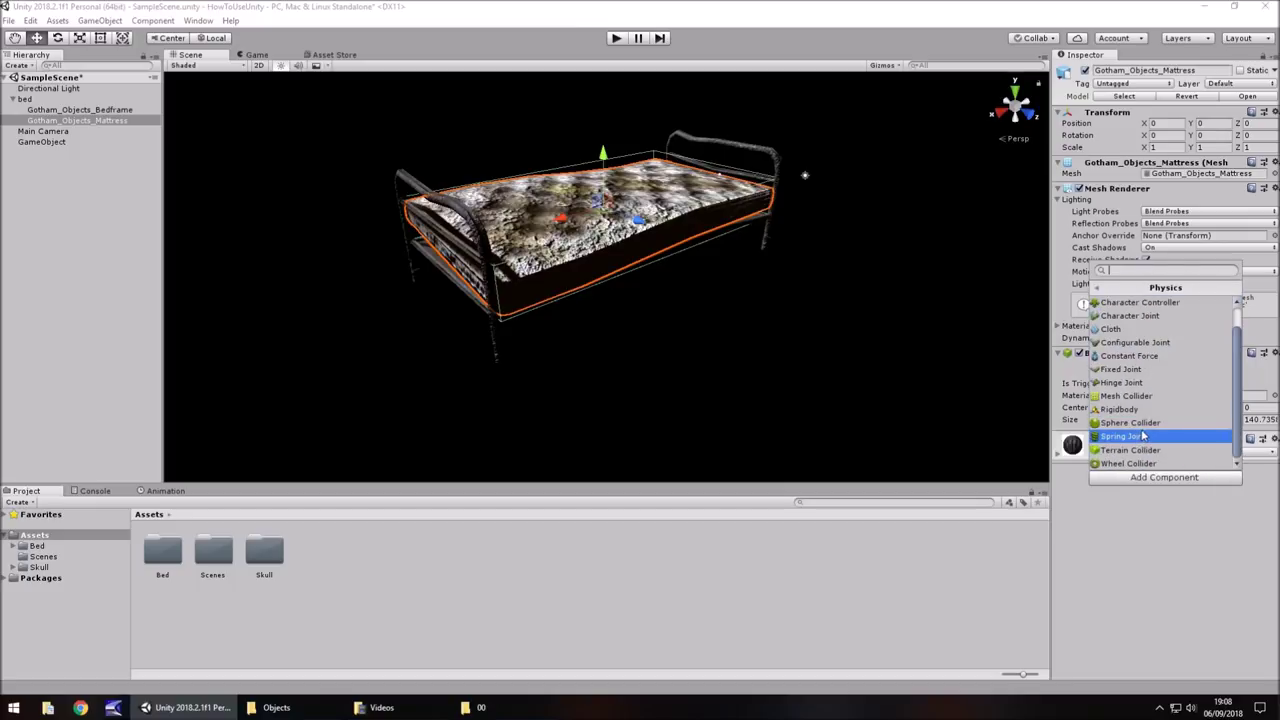
{"action": "left_click", "coordinate": [1132, 410]}
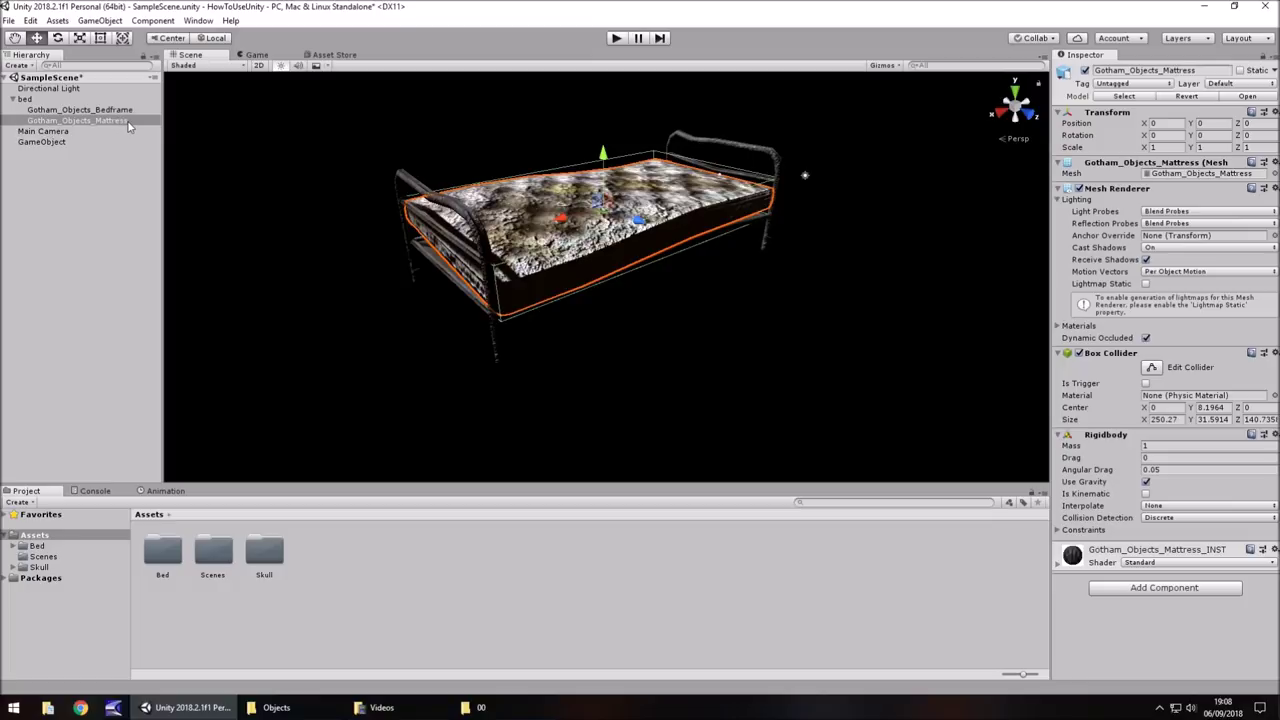
Step: View the new script option among the mattress's addable components and leave it without creating a script
{"action": "left_click", "coordinate": [1168, 589]}
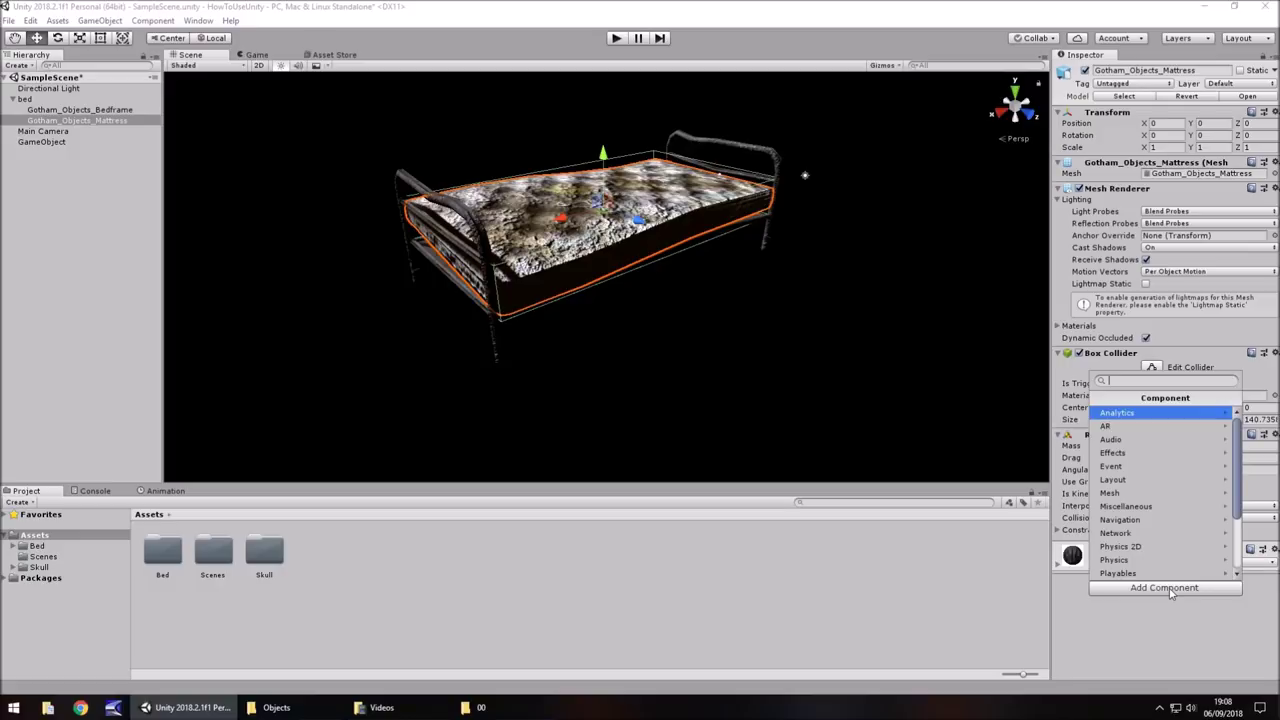
{"action": "scroll", "coordinate": [1140, 540], "scroll_direction": "down", "scroll_amount": 3}
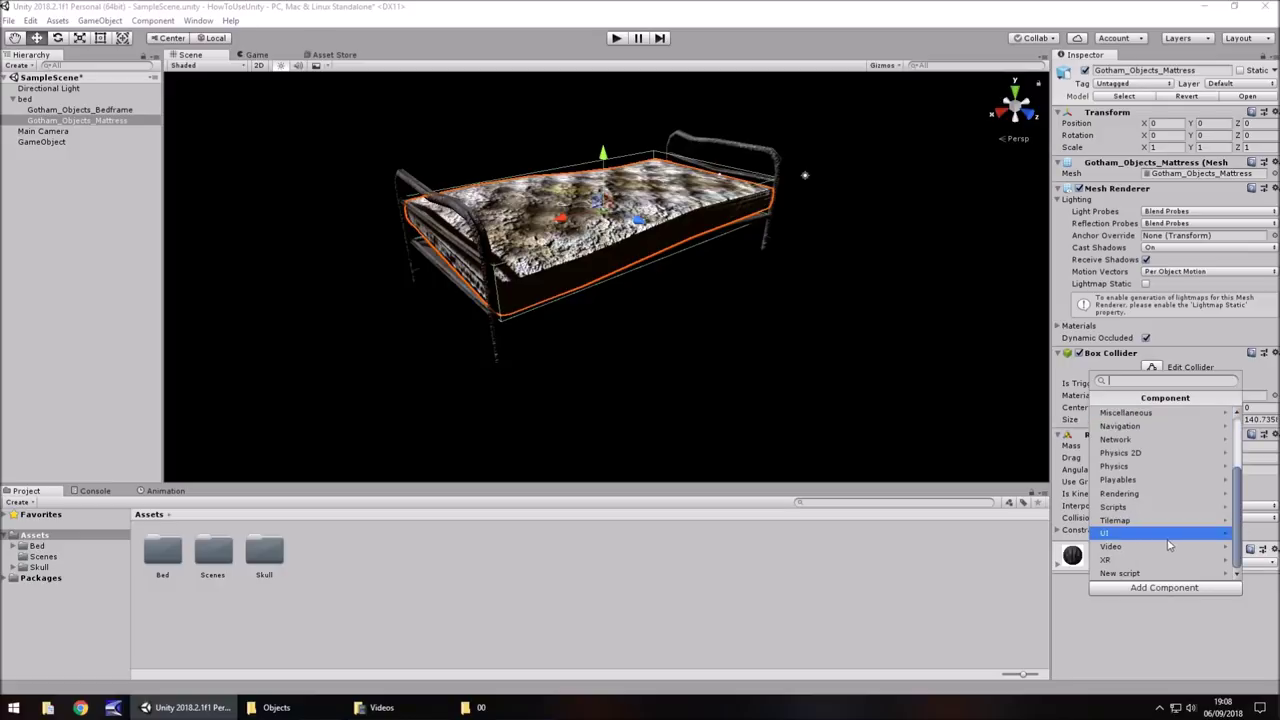
{"action": "left_click", "coordinate": [1121, 574]}
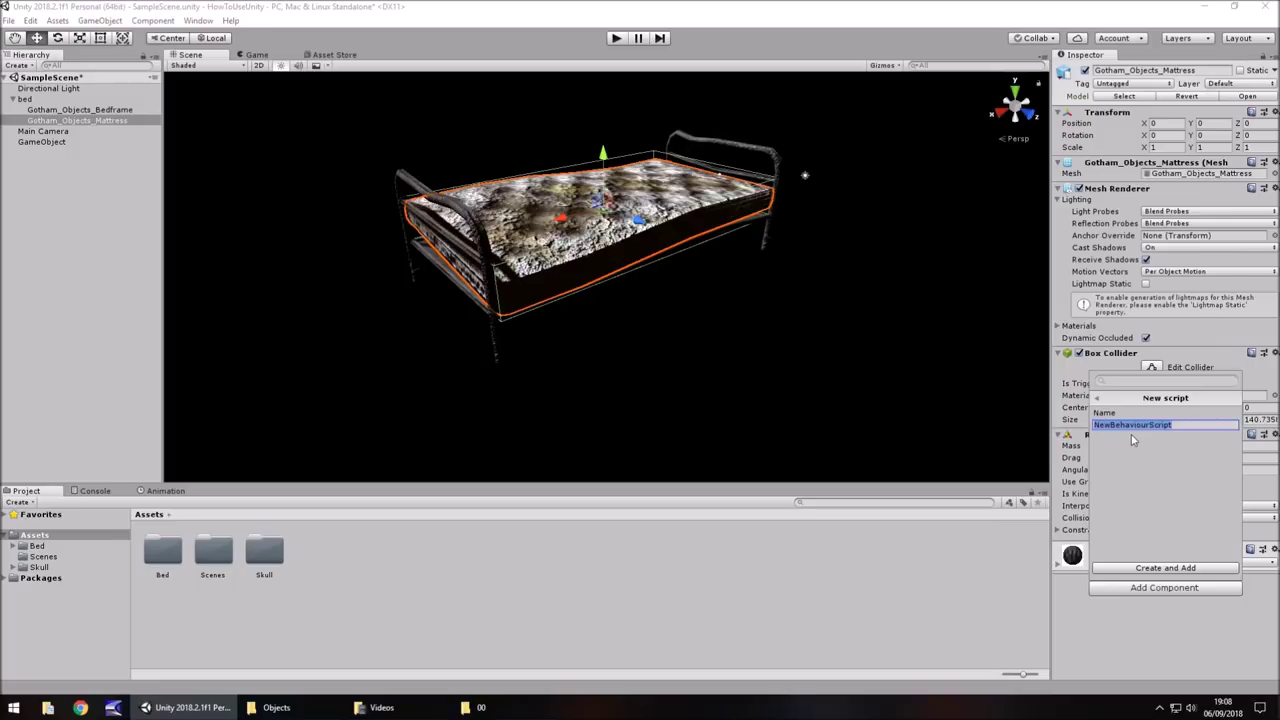
{"action": "left_click", "coordinate": [1108, 646]}
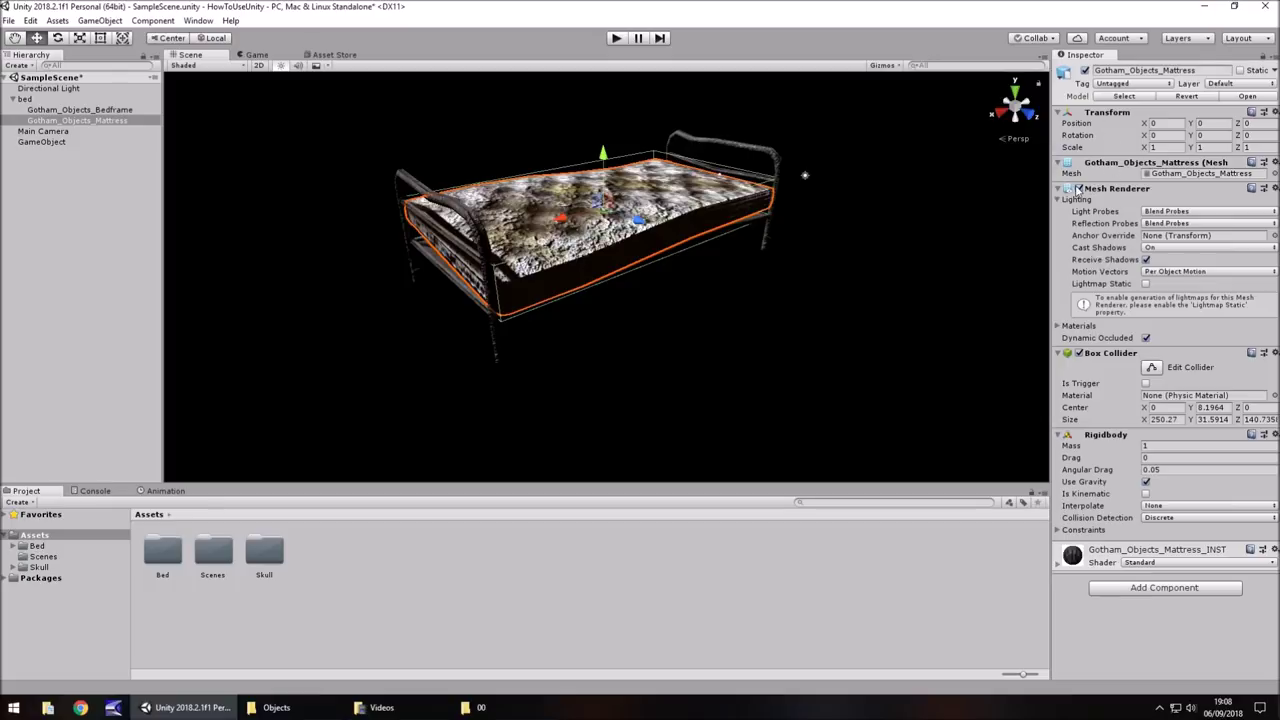
Step: View the mattress's component properties in the Inspector's Debug mode and return the Inspector to Normal mode
{"action": "left_click", "coordinate": [1077, 189]}
{"action": "left_click", "coordinate": [1214, 97]}
{"action": "left_click", "coordinate": [1274, 58]}
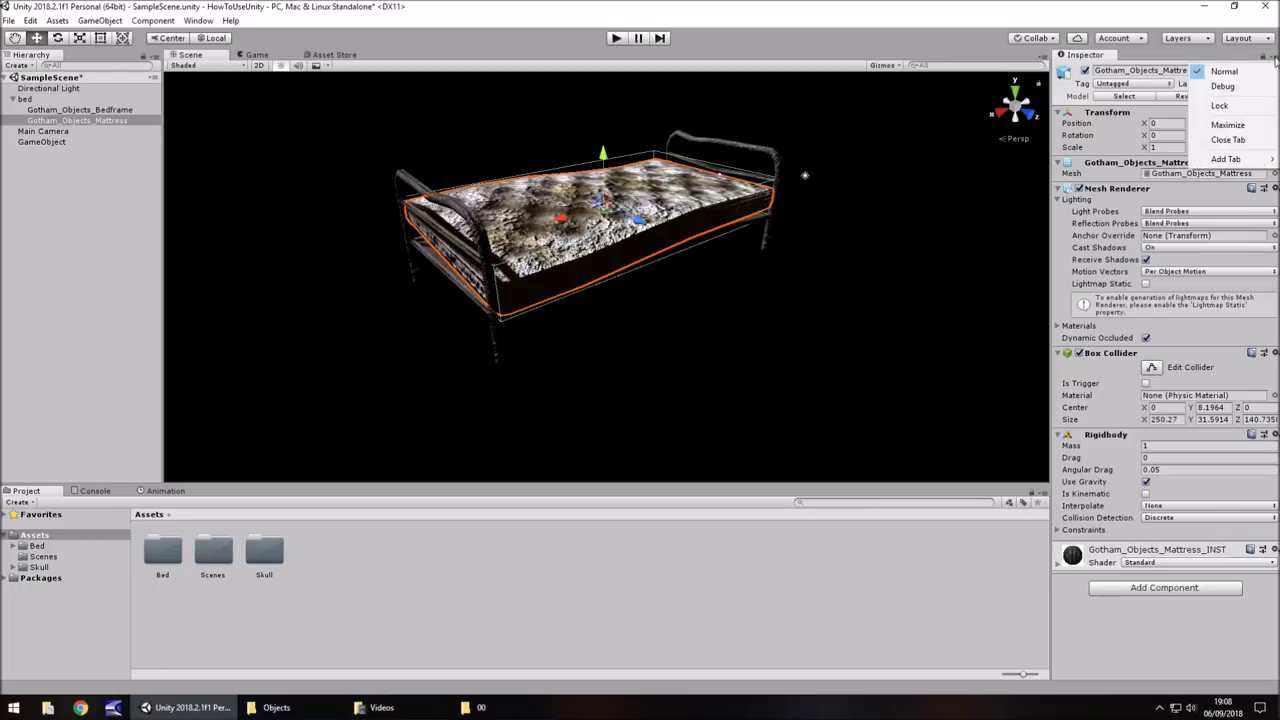
{"action": "left_click", "coordinate": [1224, 87]}
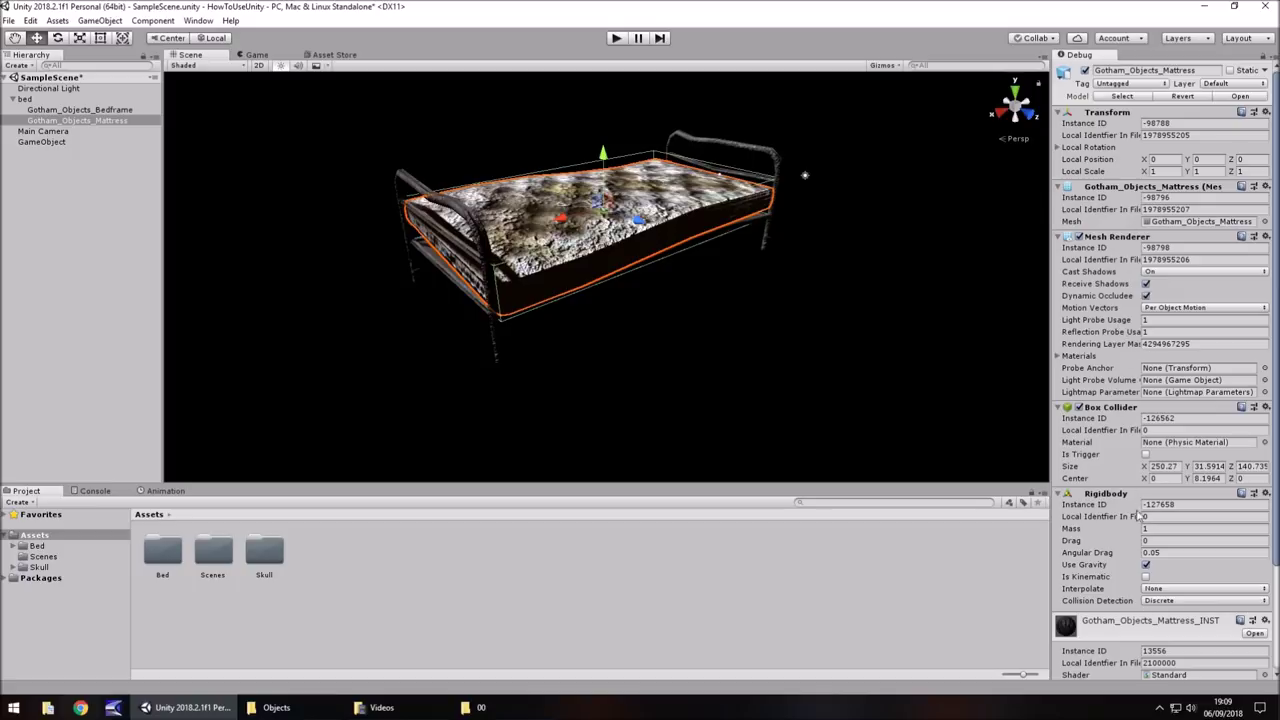
{"action": "left_click", "coordinate": [1273, 57]}
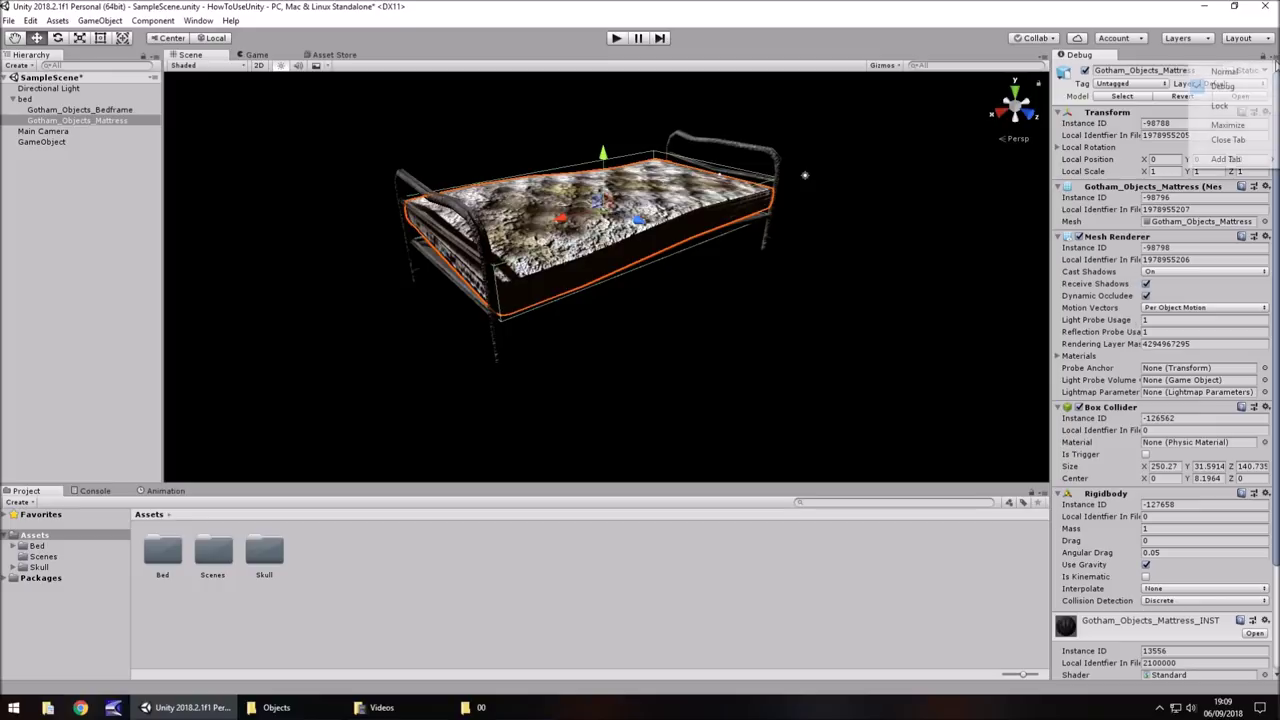
{"action": "left_click", "coordinate": [1222, 72]}
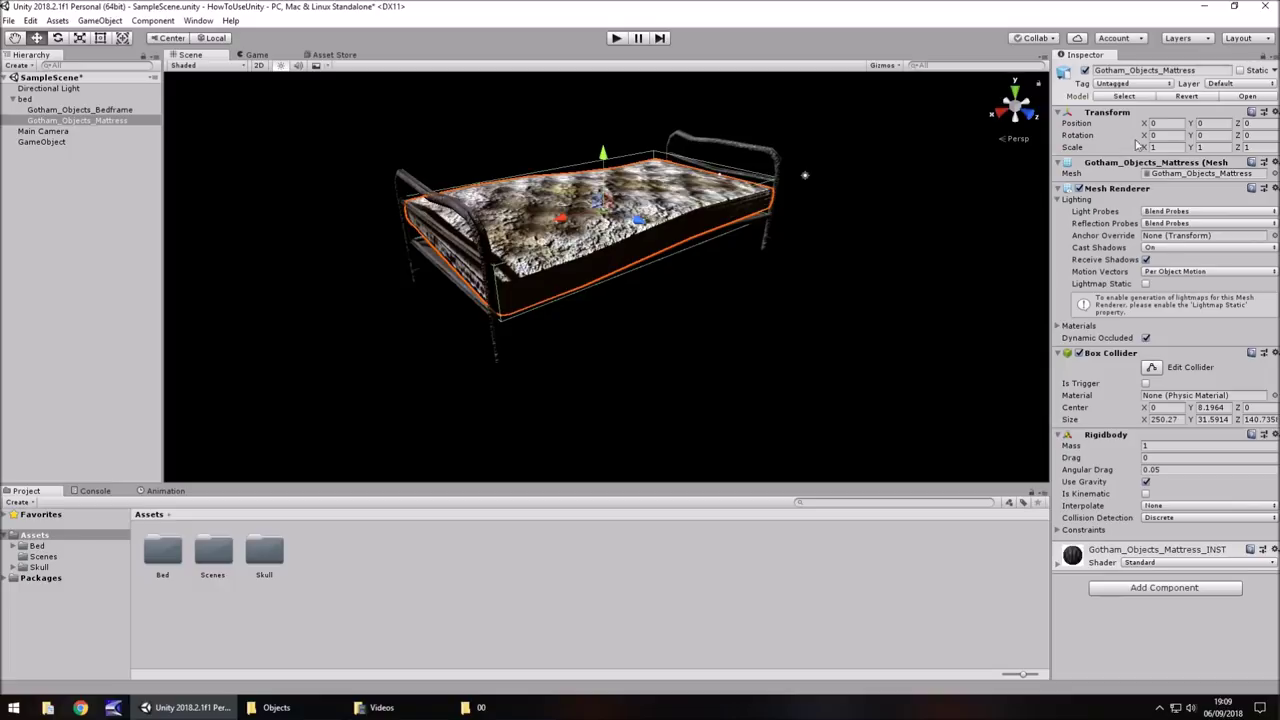
Step: Add a Halo component from the Effects category to the mattress object
{"action": "left_click", "coordinate": [1161, 590]}
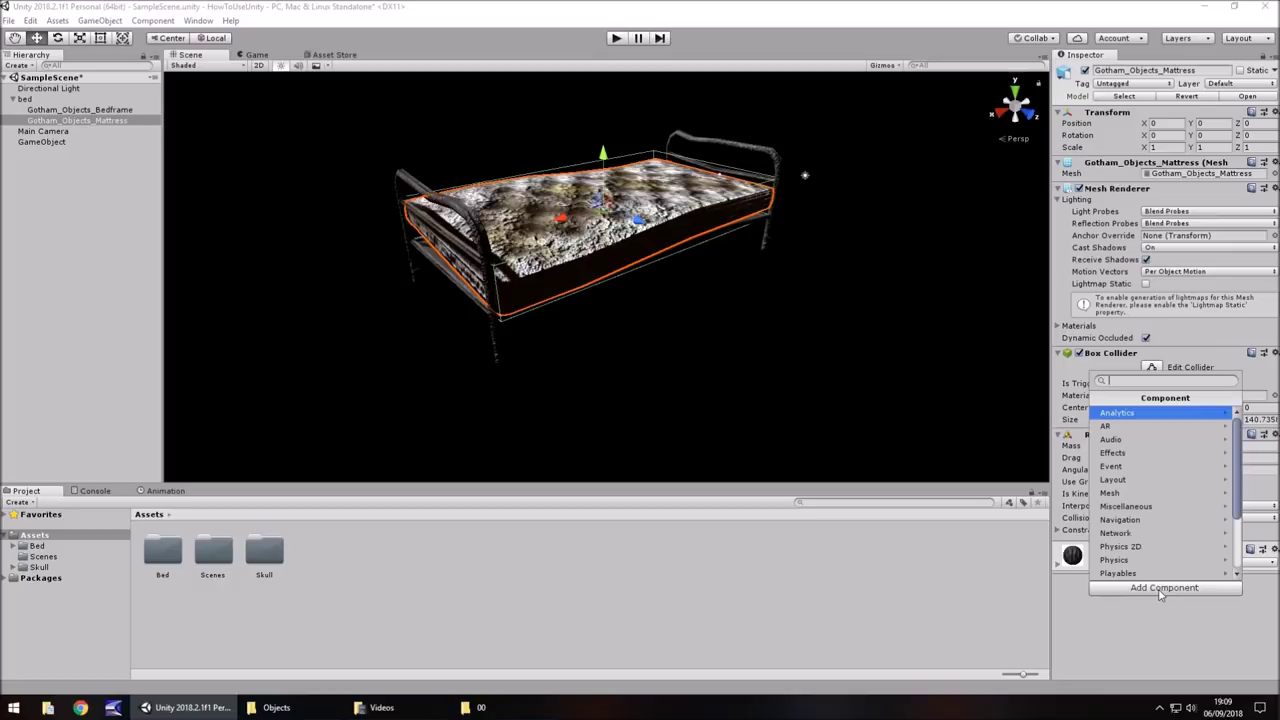
{"action": "left_click", "coordinate": [1113, 453]}
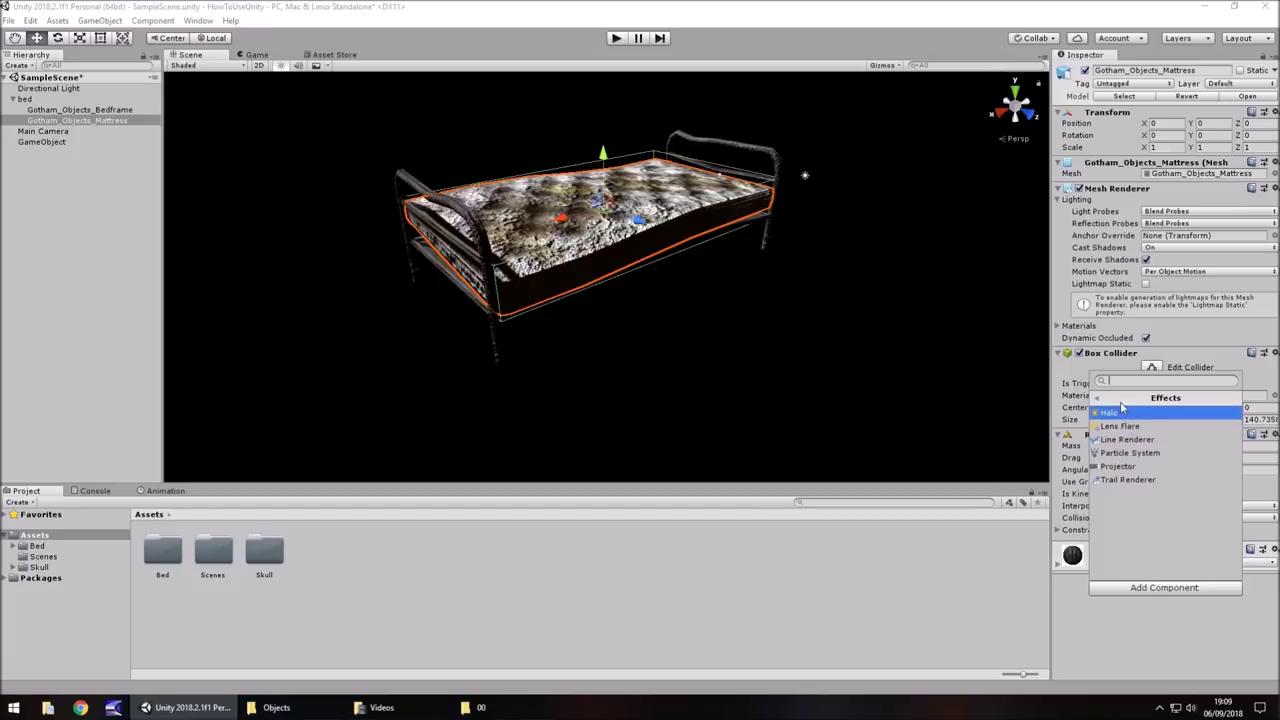
{"action": "left_click", "coordinate": [1124, 412]}
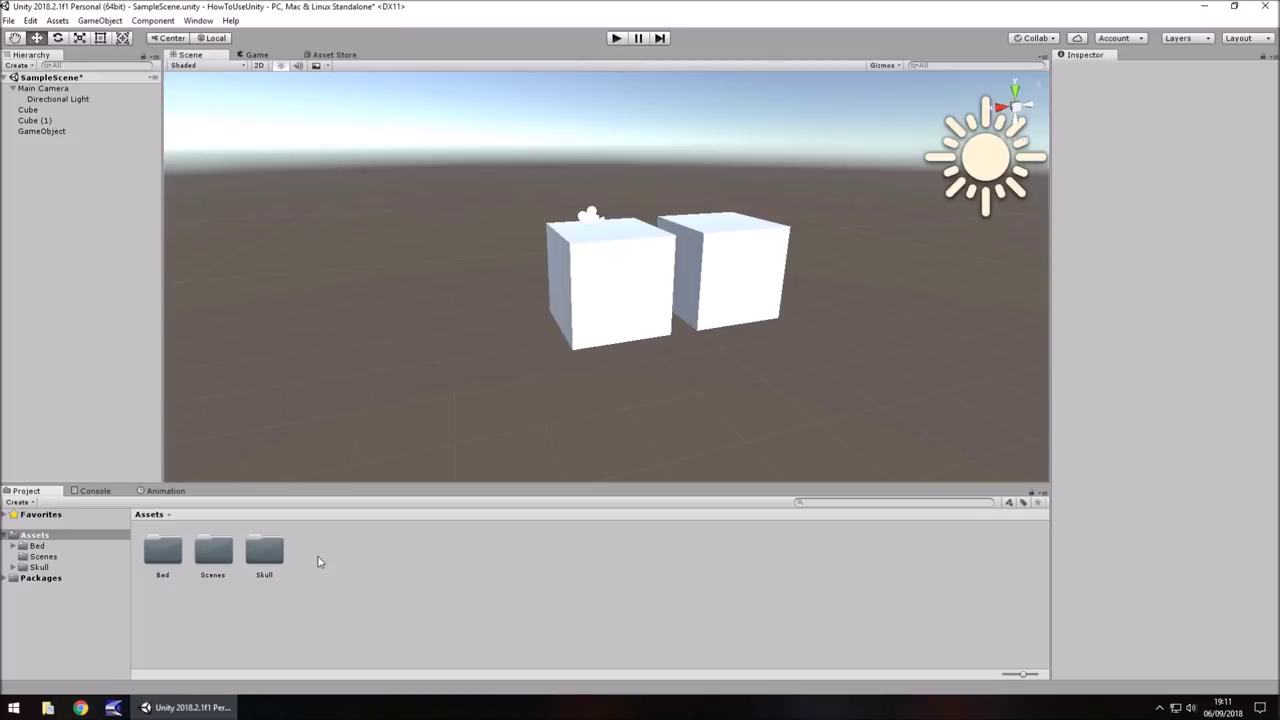
Step: Open the Build Settings and view the options for the iOS, Android, Xbox One, PS Vita and PS4 platforms
{"action": "left_click", "coordinate": [9, 21]}
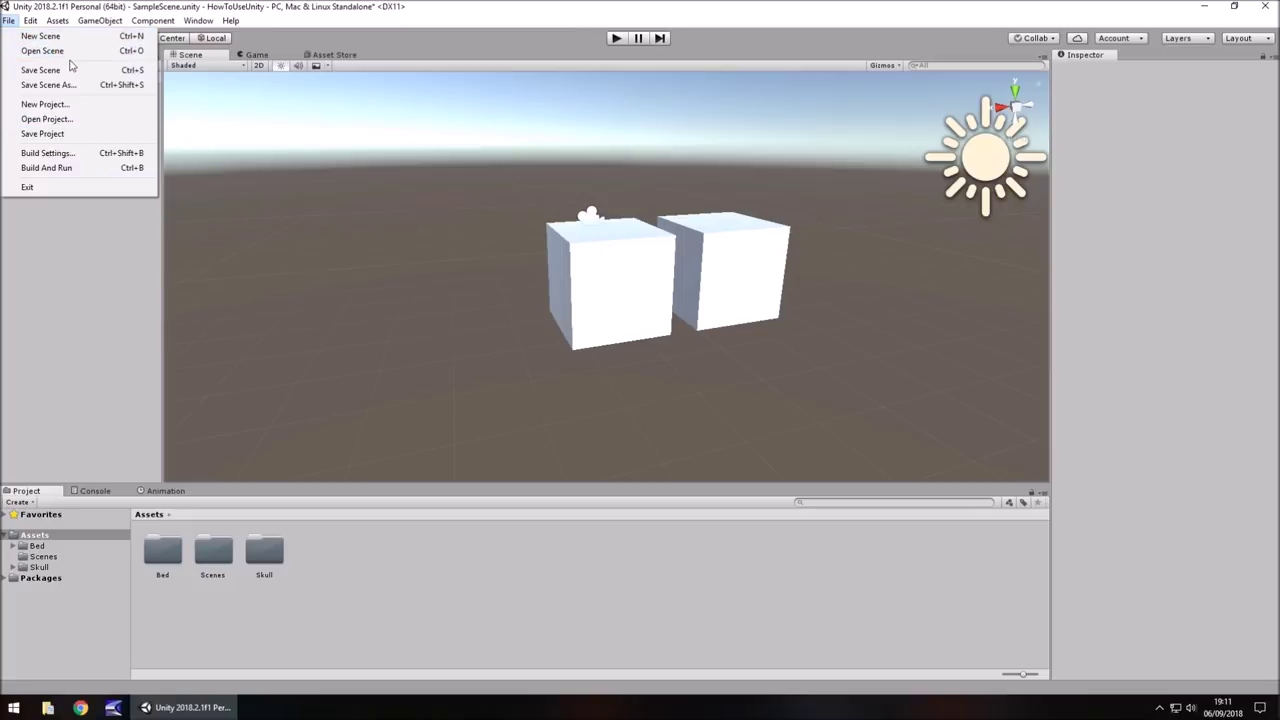
{"action": "left_click", "coordinate": [70, 154]}
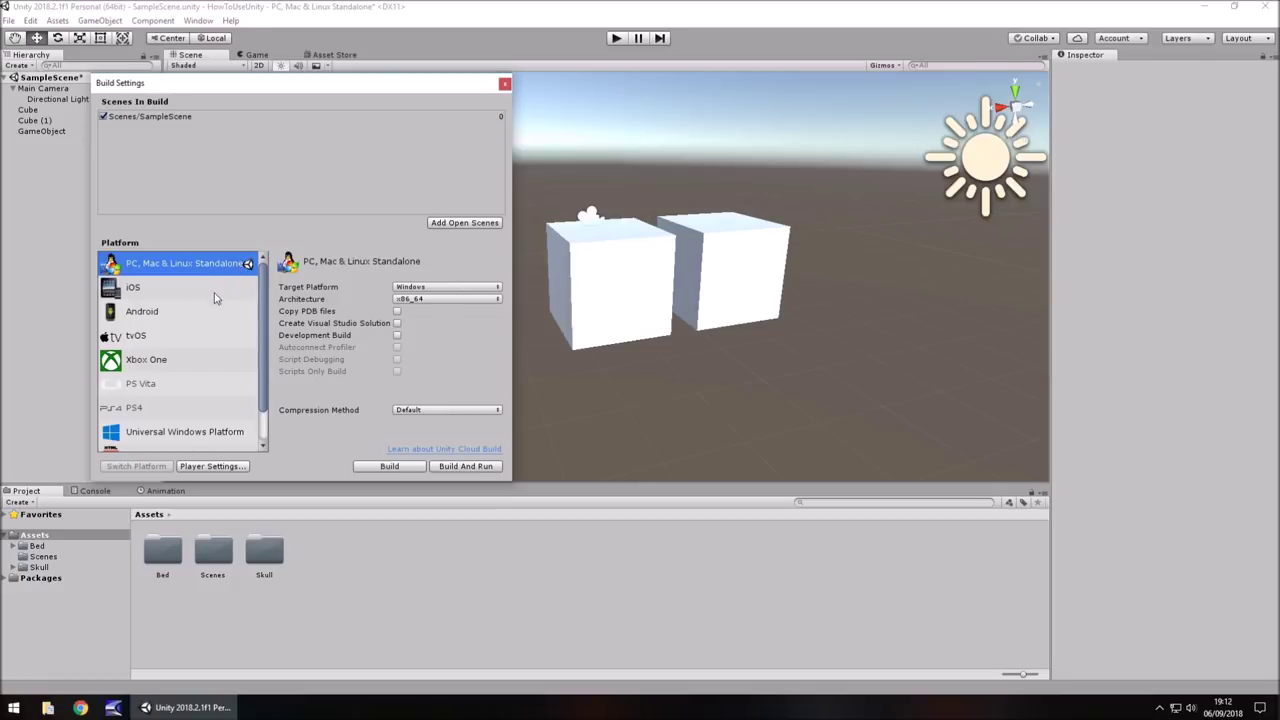
{"action": "left_click", "coordinate": [147, 289]}
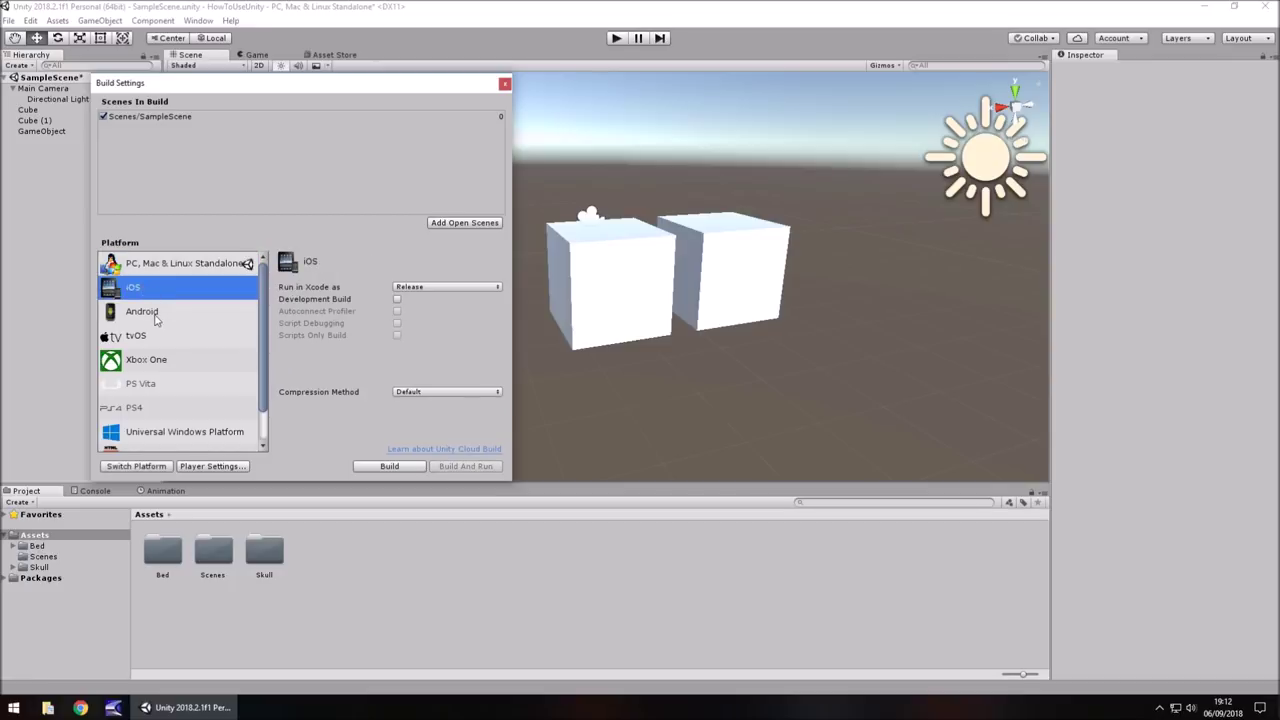
{"action": "left_click", "coordinate": [156, 315]}
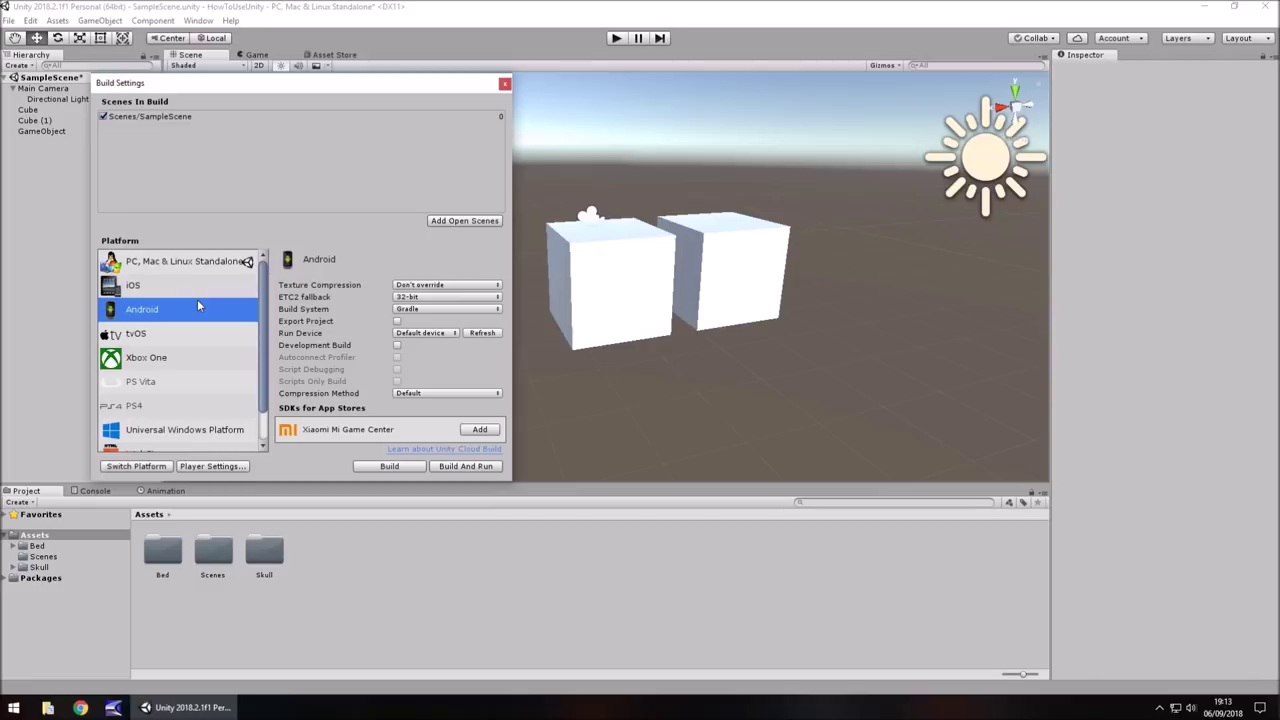
{"action": "left_click", "coordinate": [160, 365]}
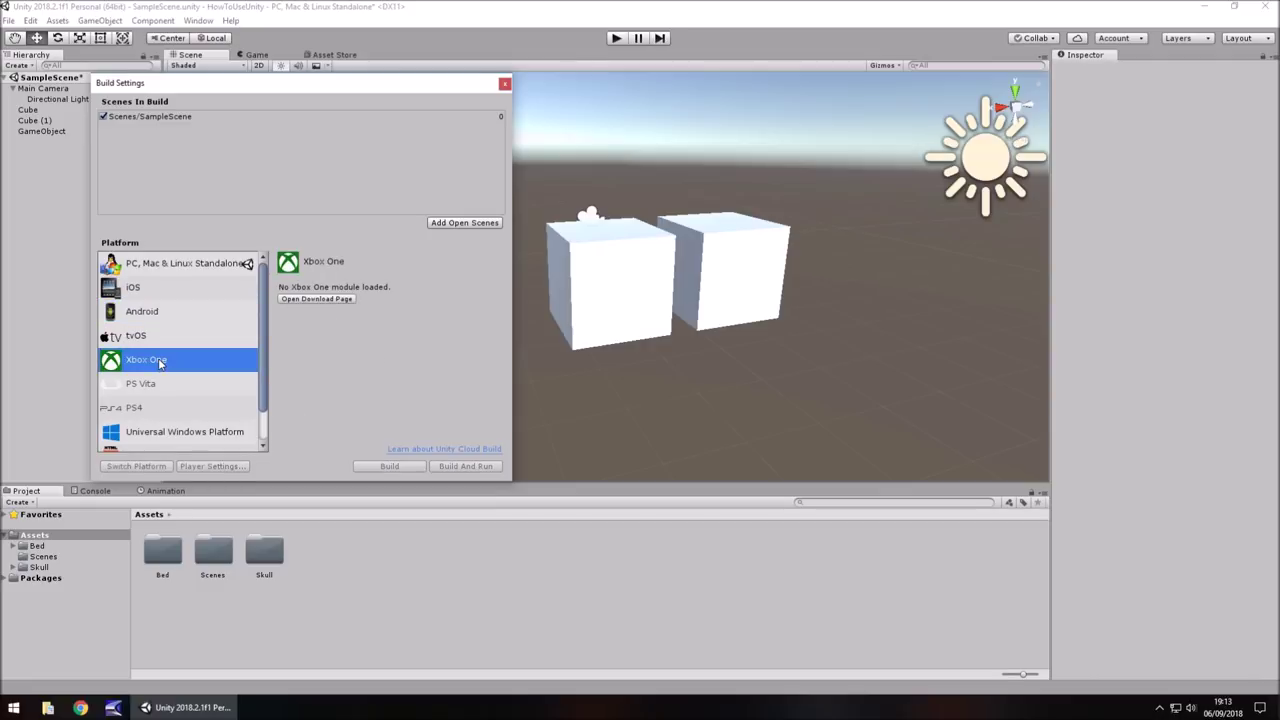
{"action": "left_click", "coordinate": [160, 382]}
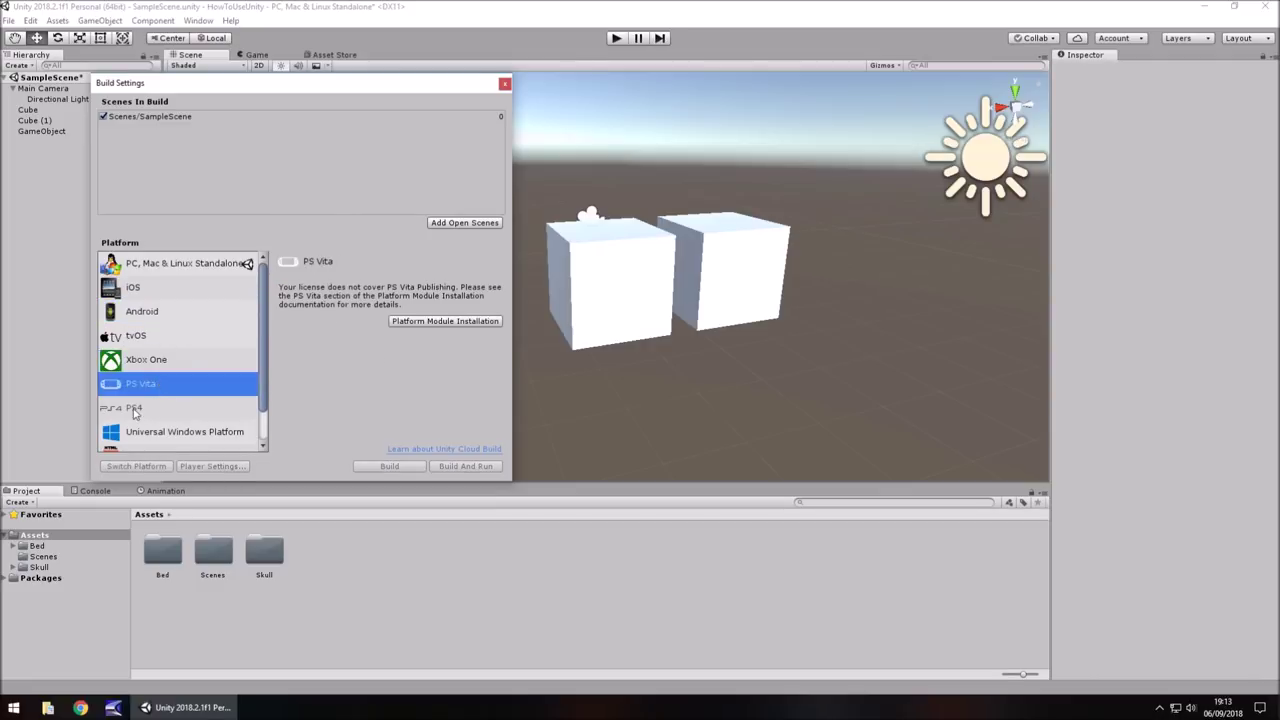
{"action": "left_click", "coordinate": [155, 408]}
{"action": "scroll", "coordinate": [171, 403], "scroll_direction": "down", "scroll_amount": 2}
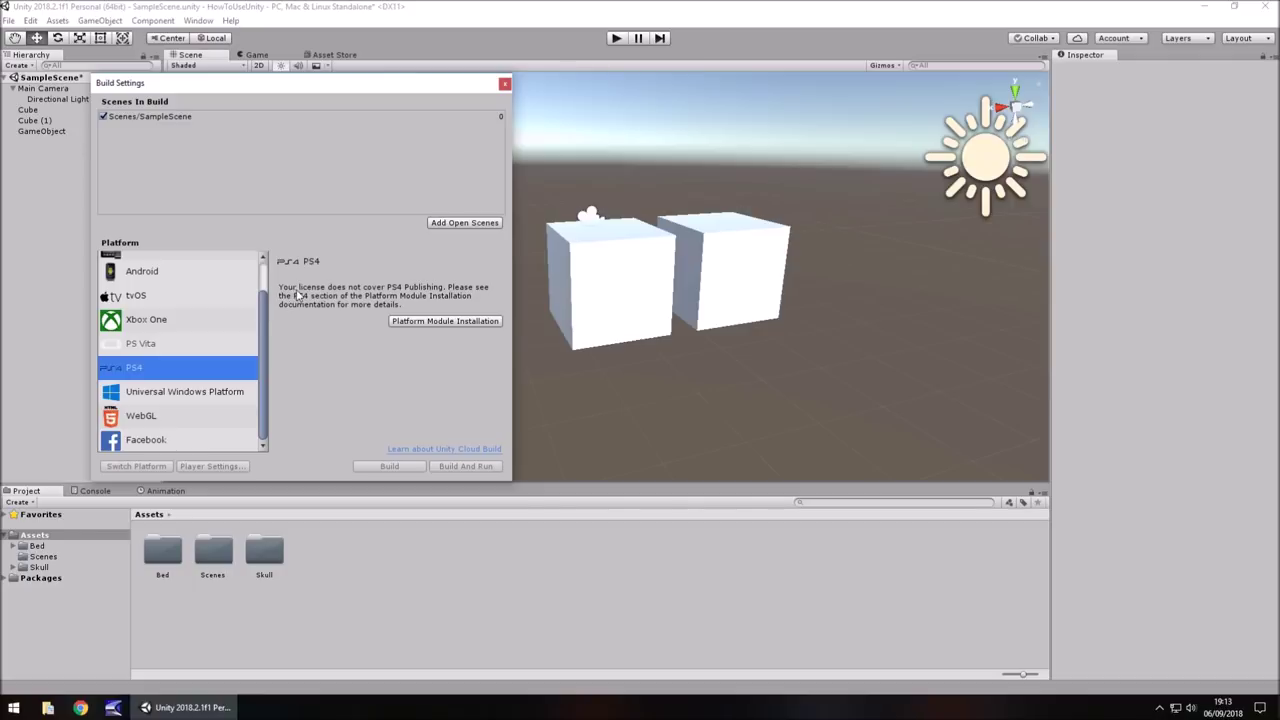
Step: Review the PS Vita, Android and iOS build platforms again and reselect PC, Mac & Linux Standalone
{"action": "left_click", "coordinate": [180, 348]}
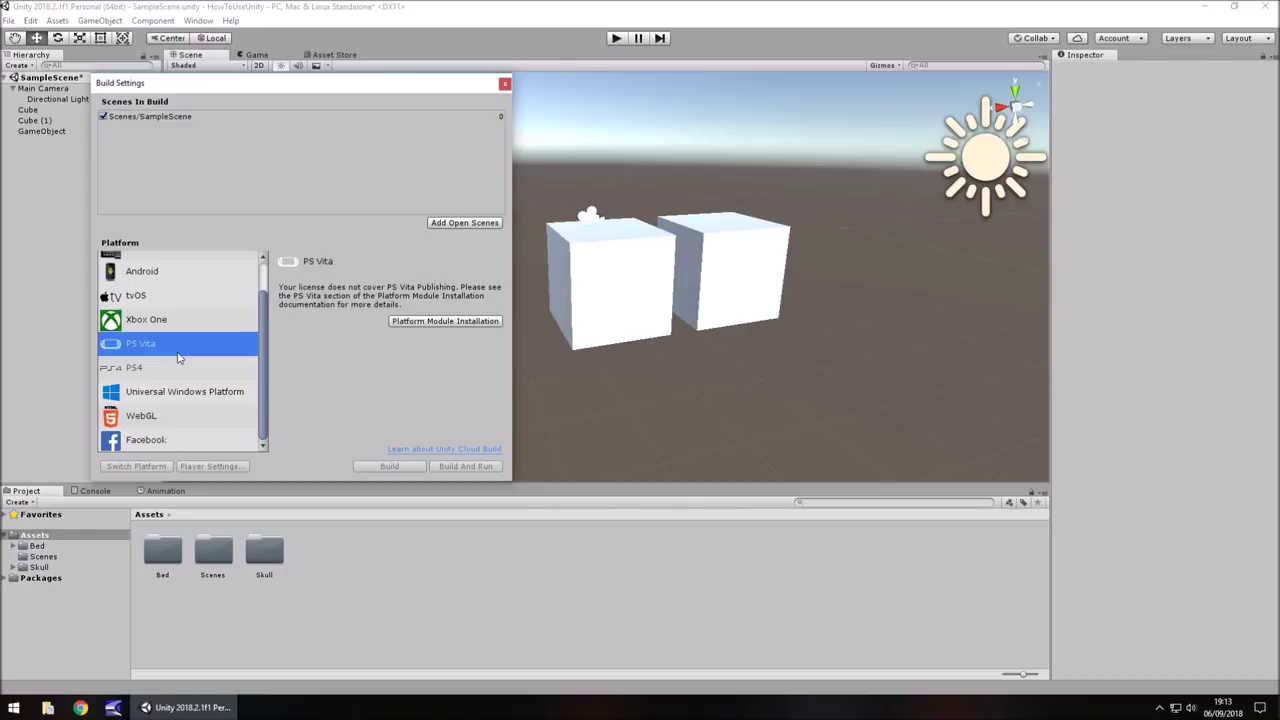
{"action": "scroll", "coordinate": [180, 358], "scroll_direction": "up", "scroll_amount": 2}
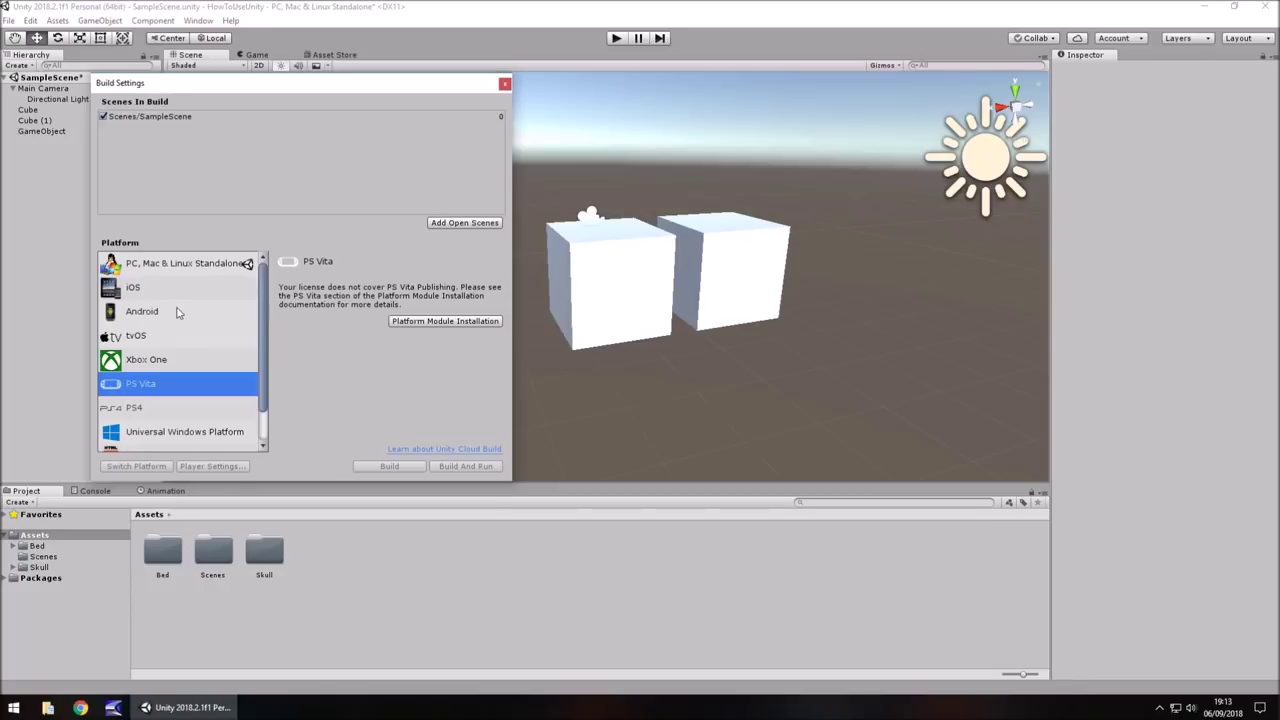
{"action": "left_click", "coordinate": [179, 311]}
{"action": "left_click", "coordinate": [167, 288]}
{"action": "left_click", "coordinate": [199, 260]}
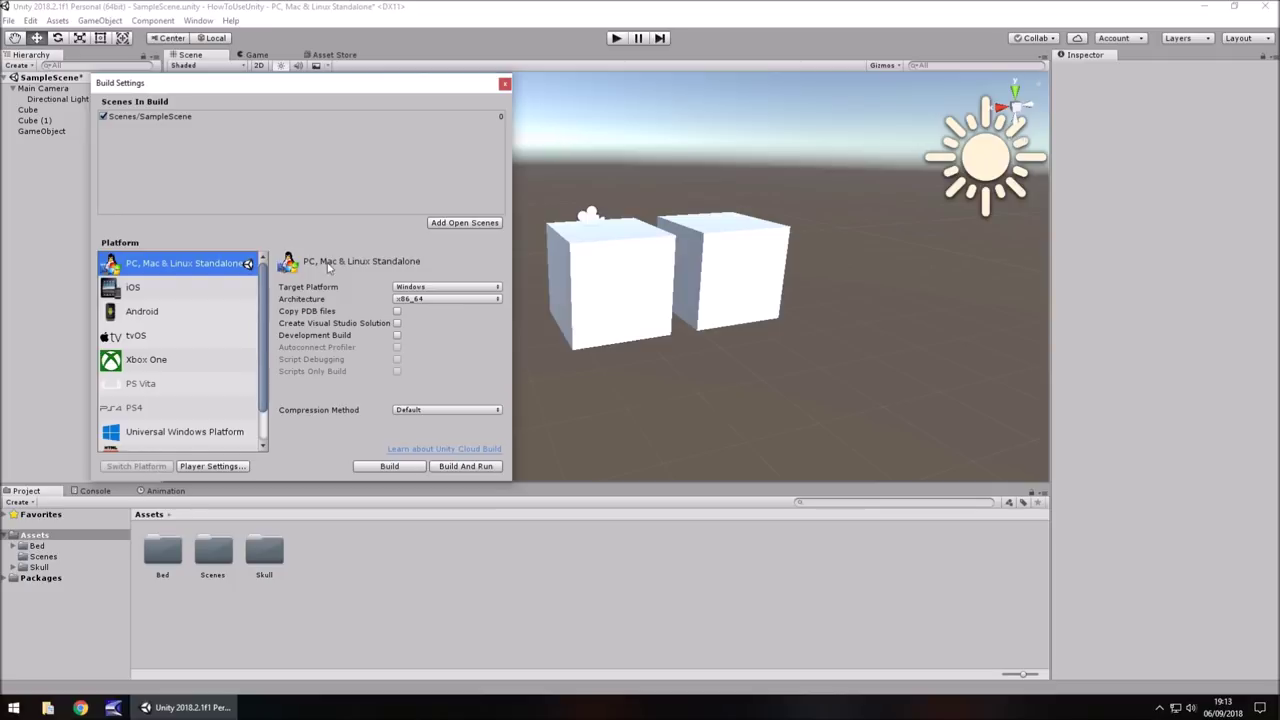
Step: Check the target platform choices for PC, Mac & Linux Standalone, comparing them with the iOS and Android build options
{"action": "left_click", "coordinate": [475, 288]}
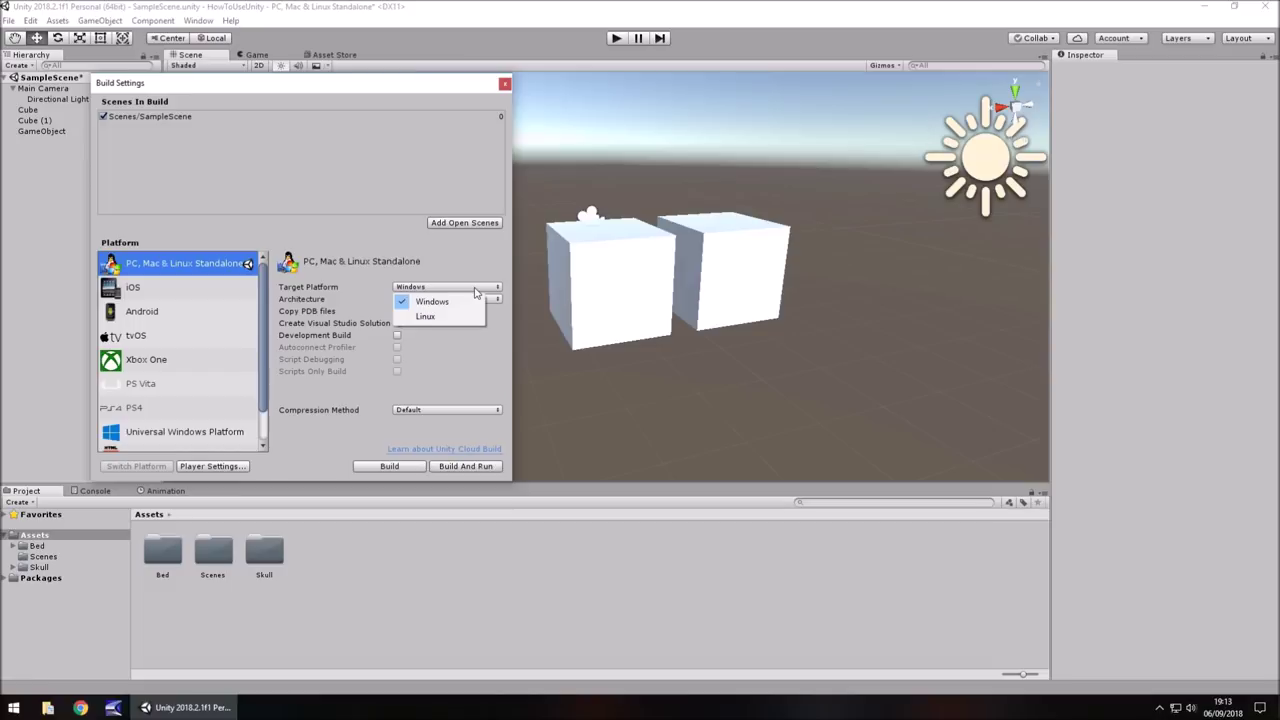
{"action": "left_click", "coordinate": [147, 290]}
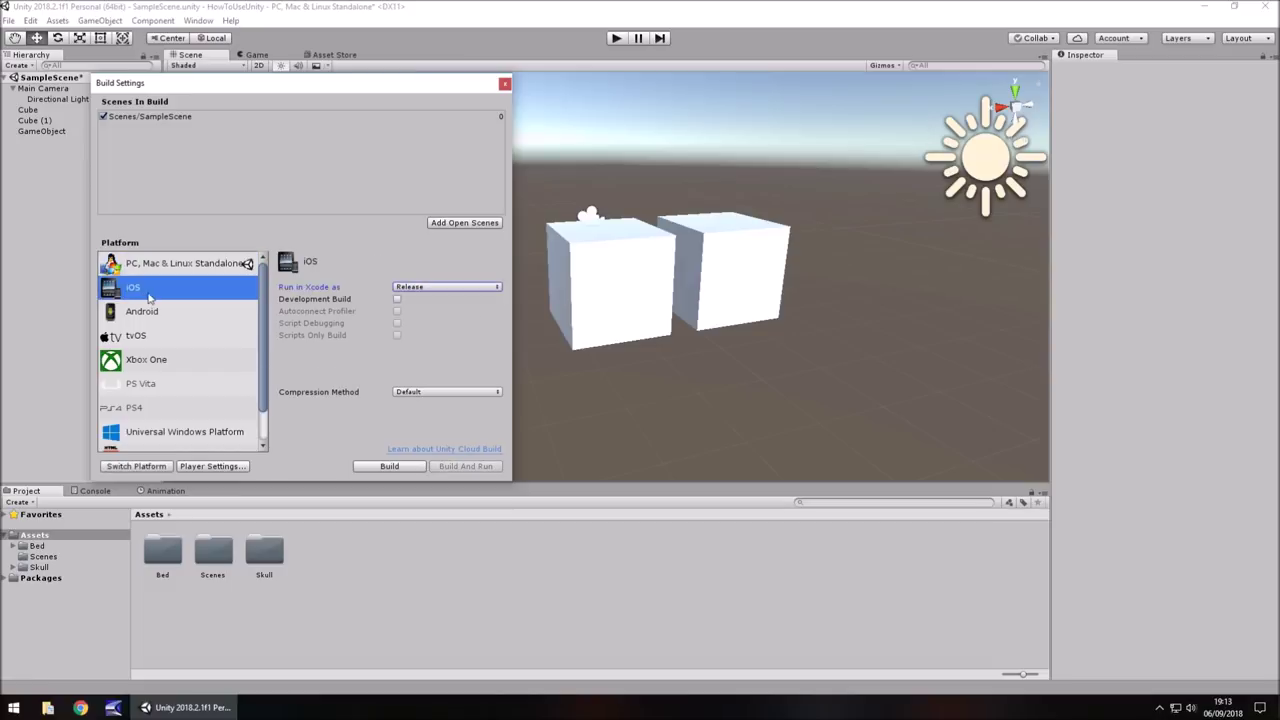
{"action": "left_click", "coordinate": [189, 312]}
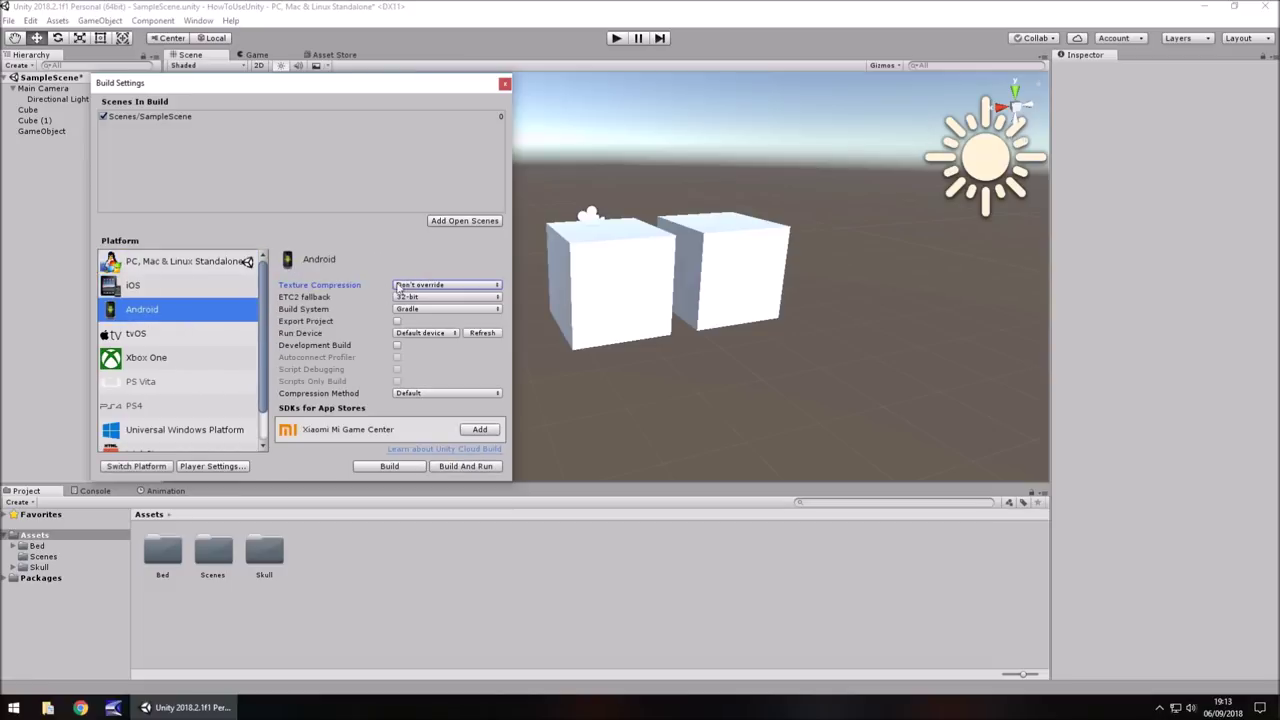
{"action": "left_click", "coordinate": [164, 264]}
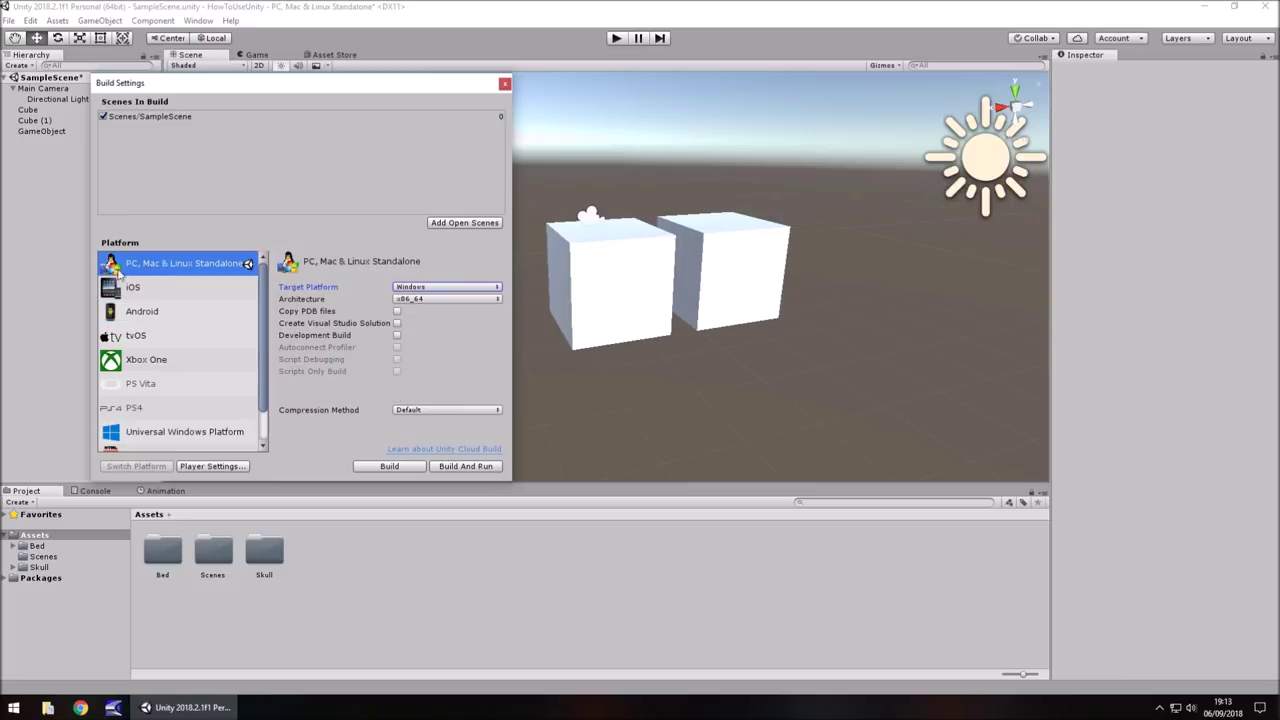
{"action": "left_click", "coordinate": [438, 288]}
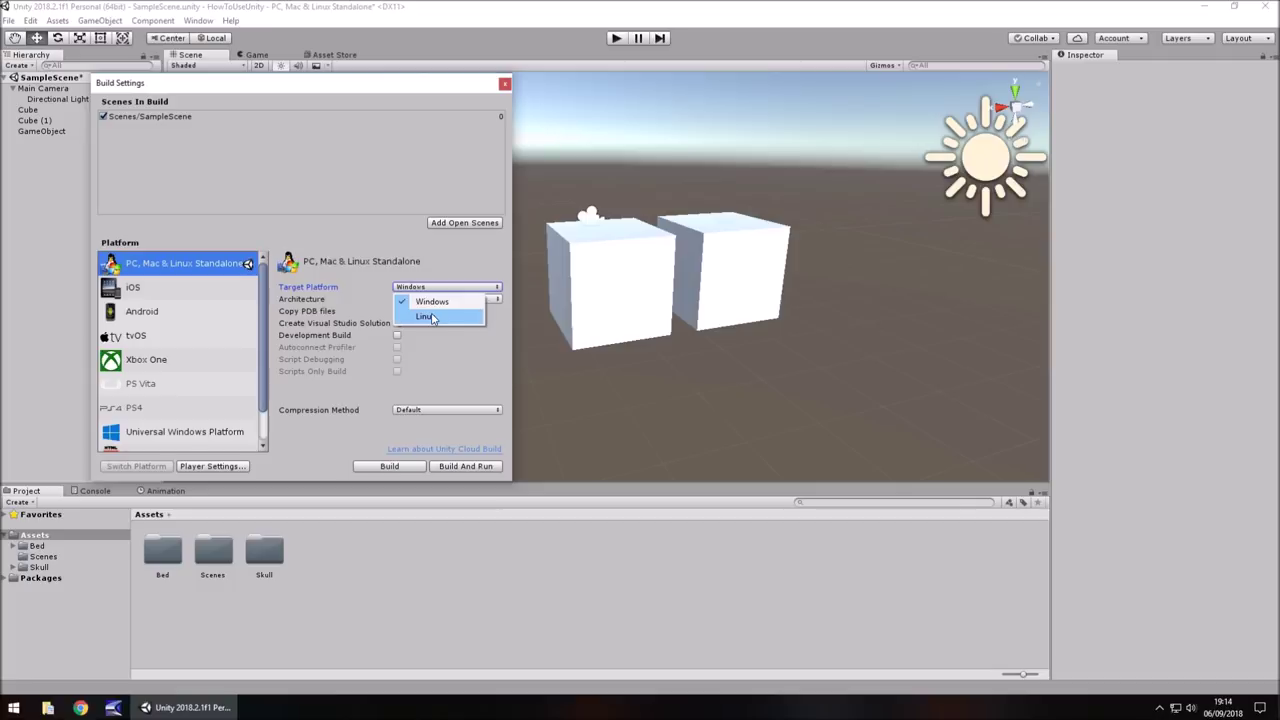
{"action": "left_click", "coordinate": [351, 244]}
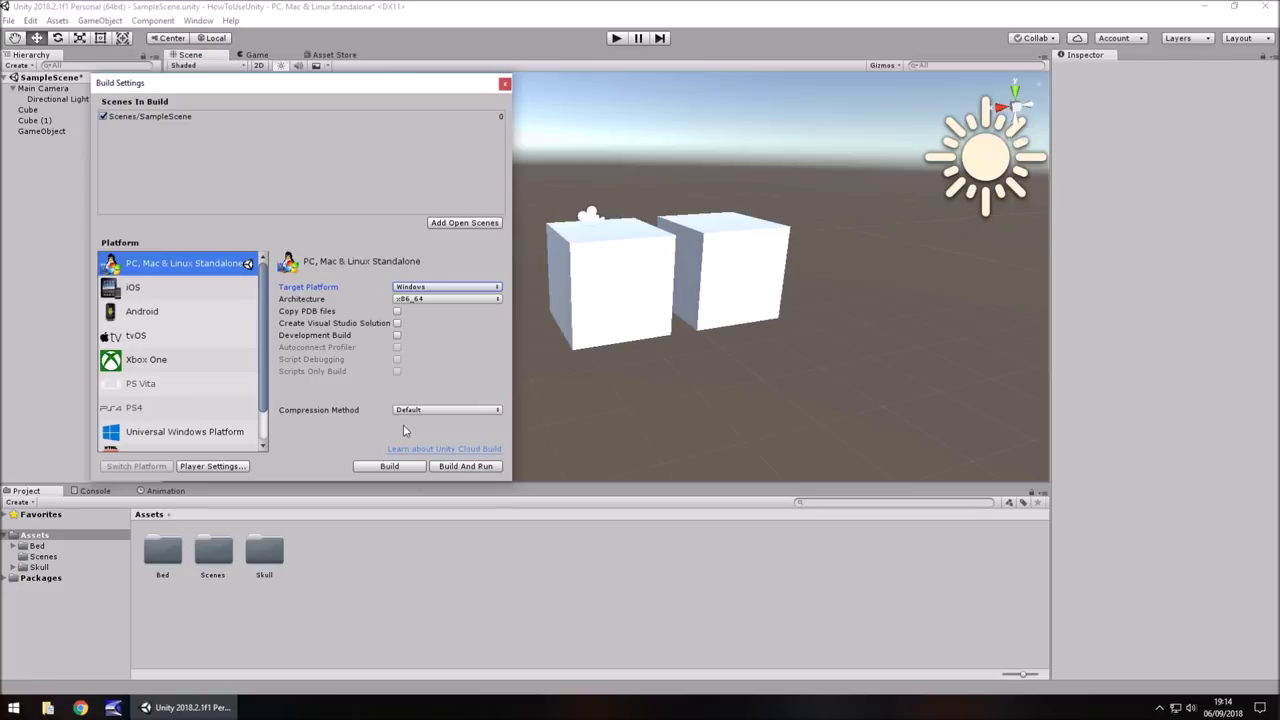
Step: Start Build And Run, cancel the output folder selection, and close and reopen the Build Settings
{"action": "left_click", "coordinate": [458, 468]}
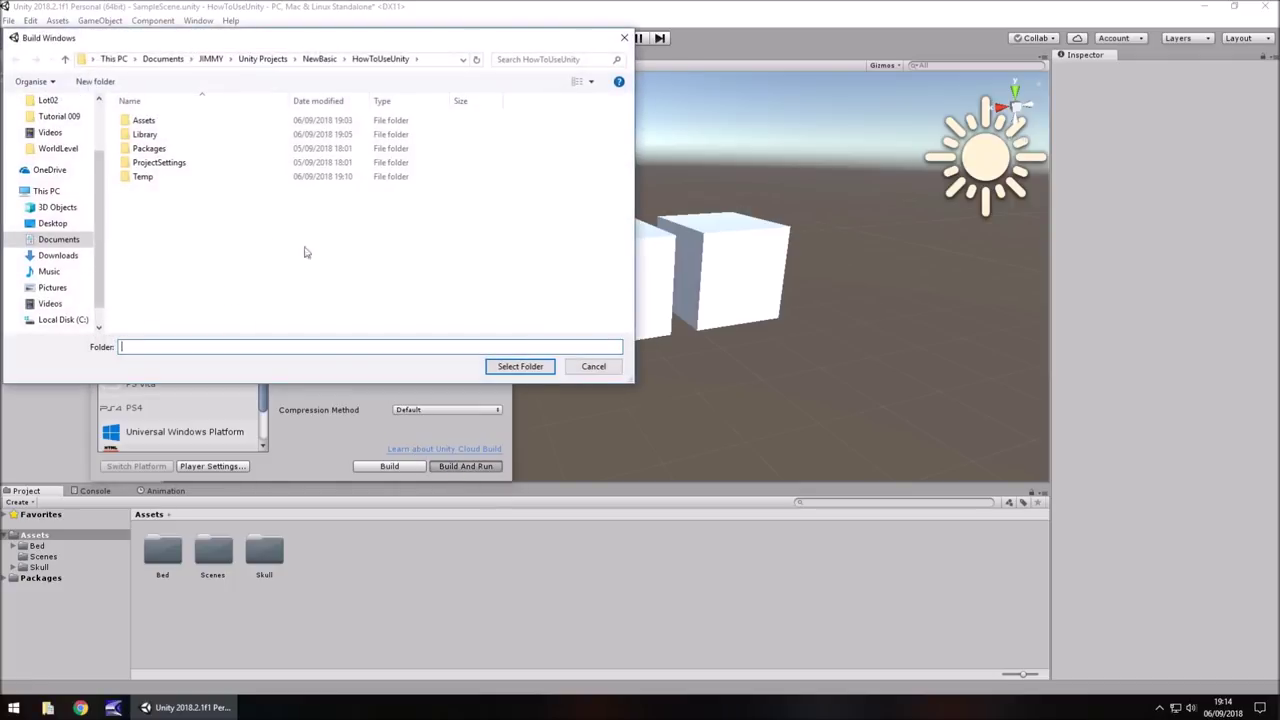
{"action": "left_click", "coordinate": [585, 367]}
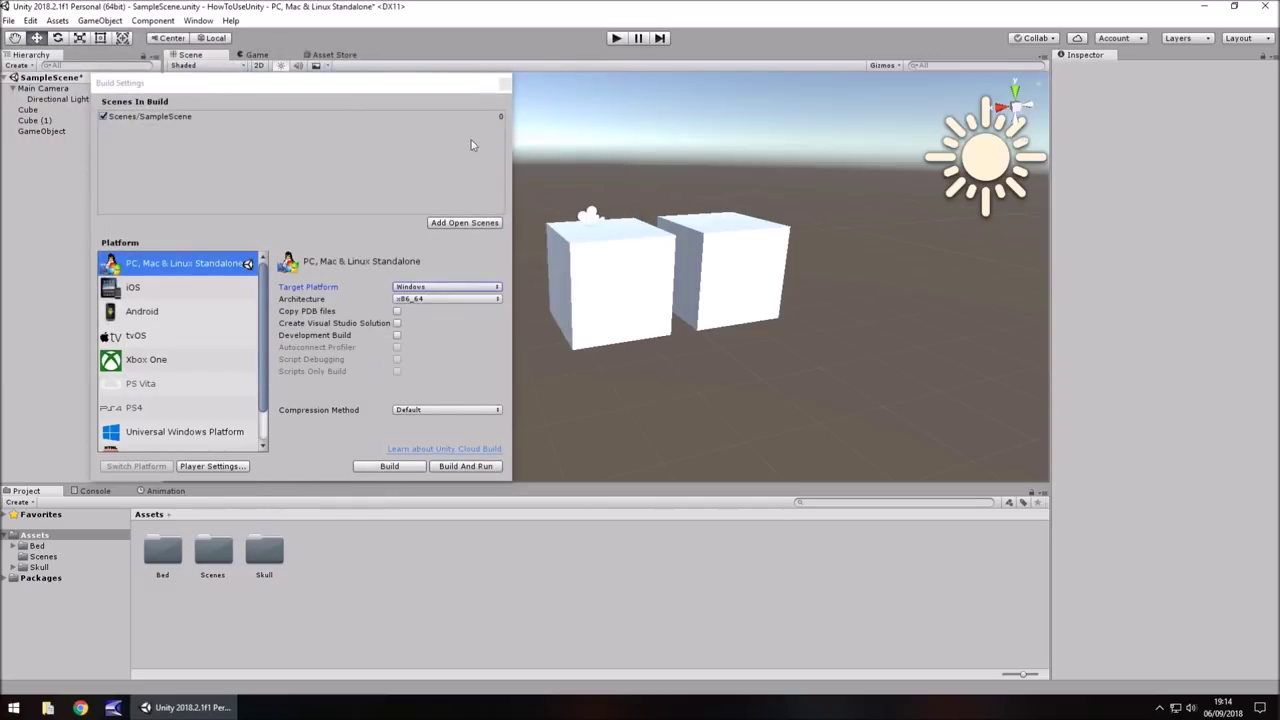
{"action": "left_click", "coordinate": [504, 83]}
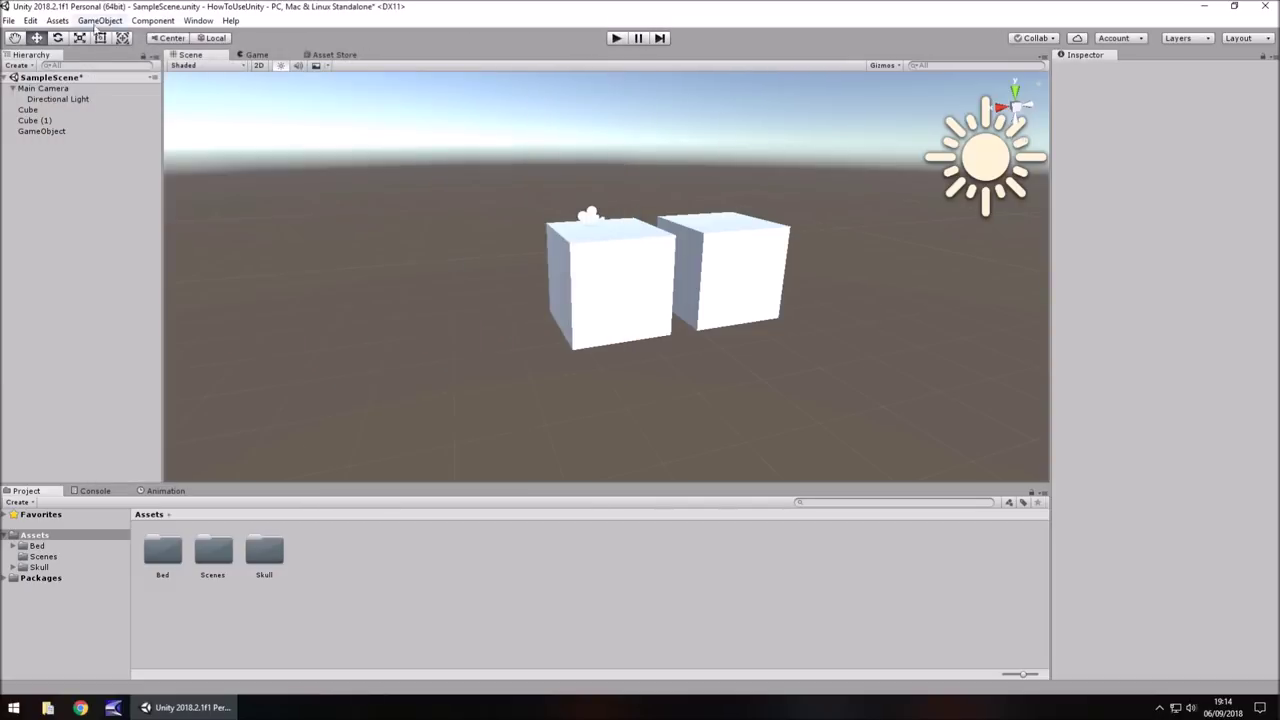
{"action": "left_click", "coordinate": [8, 20]}
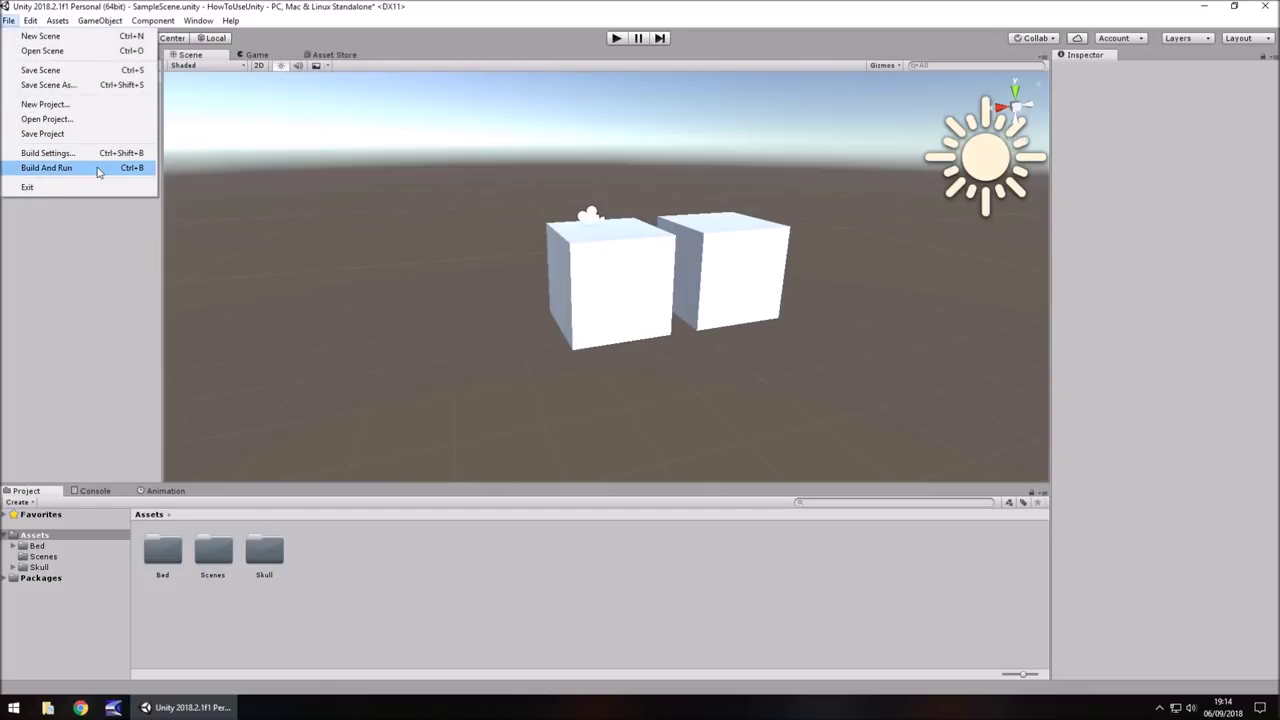
{"action": "left_click", "coordinate": [81, 155]}
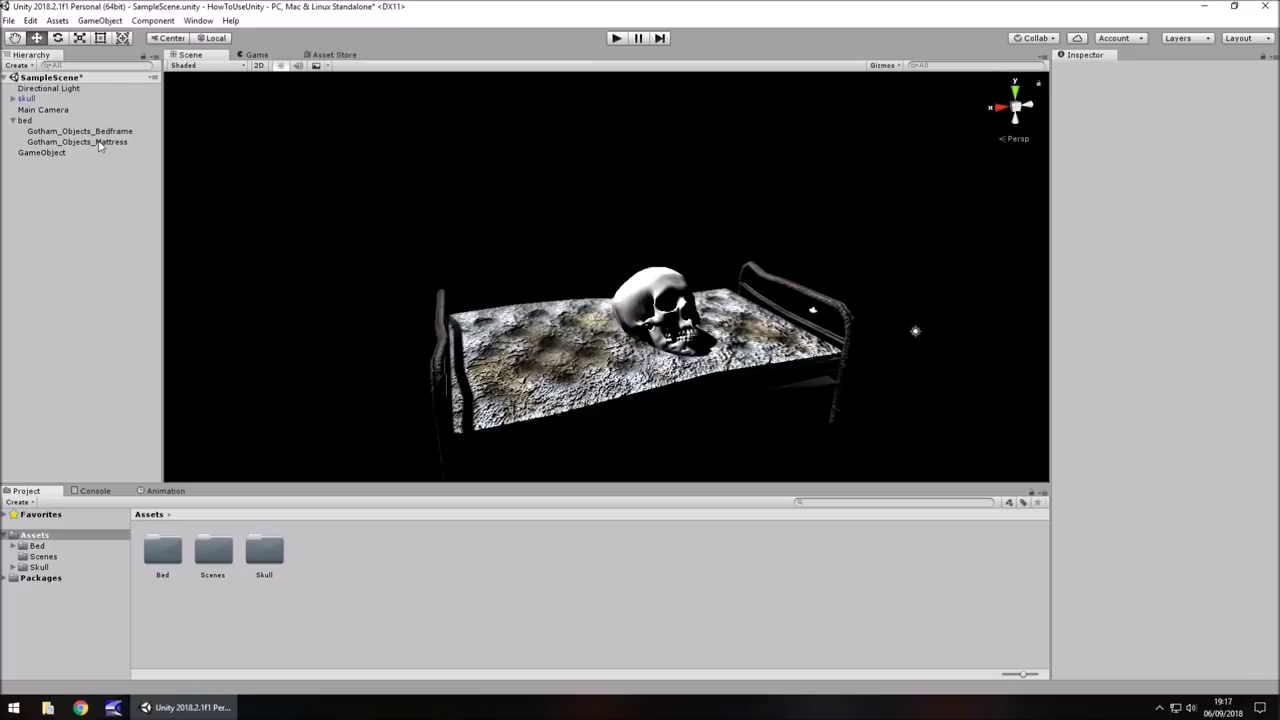
Step: Play-test the scene with the Main Camera selected, compare the Scene and Game views, and stop playback
{"action": "left_click", "coordinate": [33, 112]}
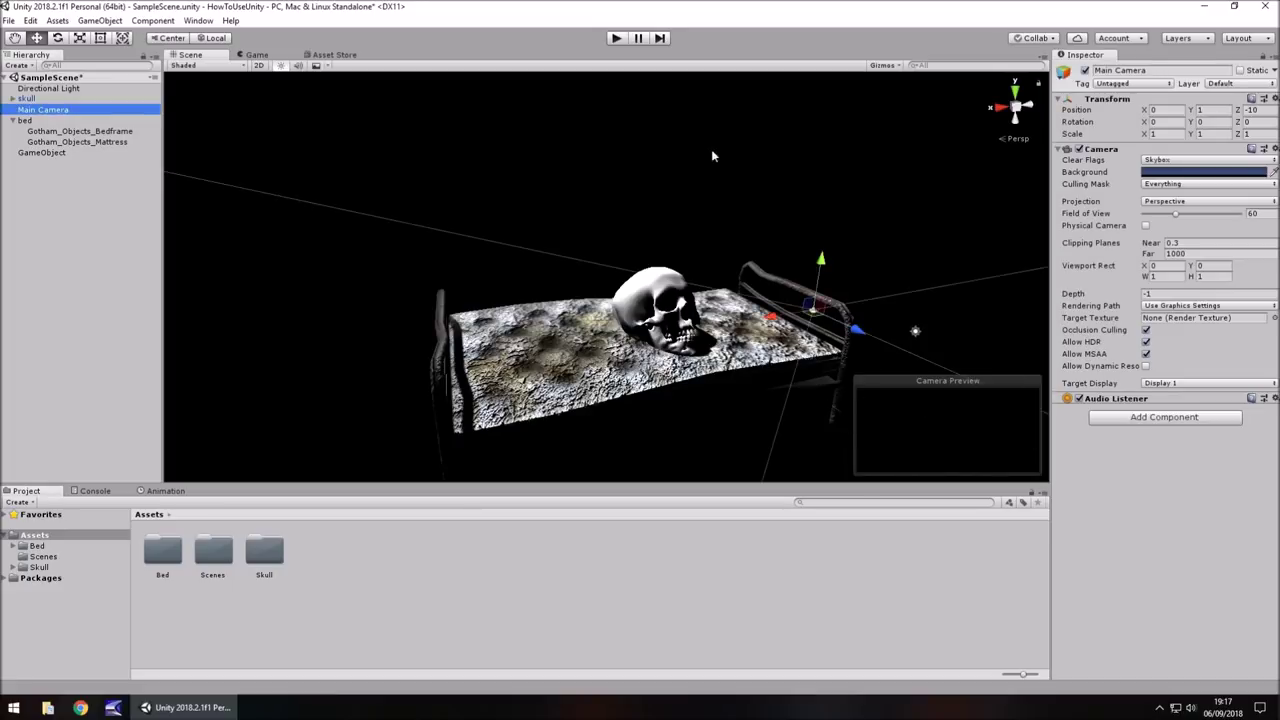
{"action": "left_click", "coordinate": [616, 38]}
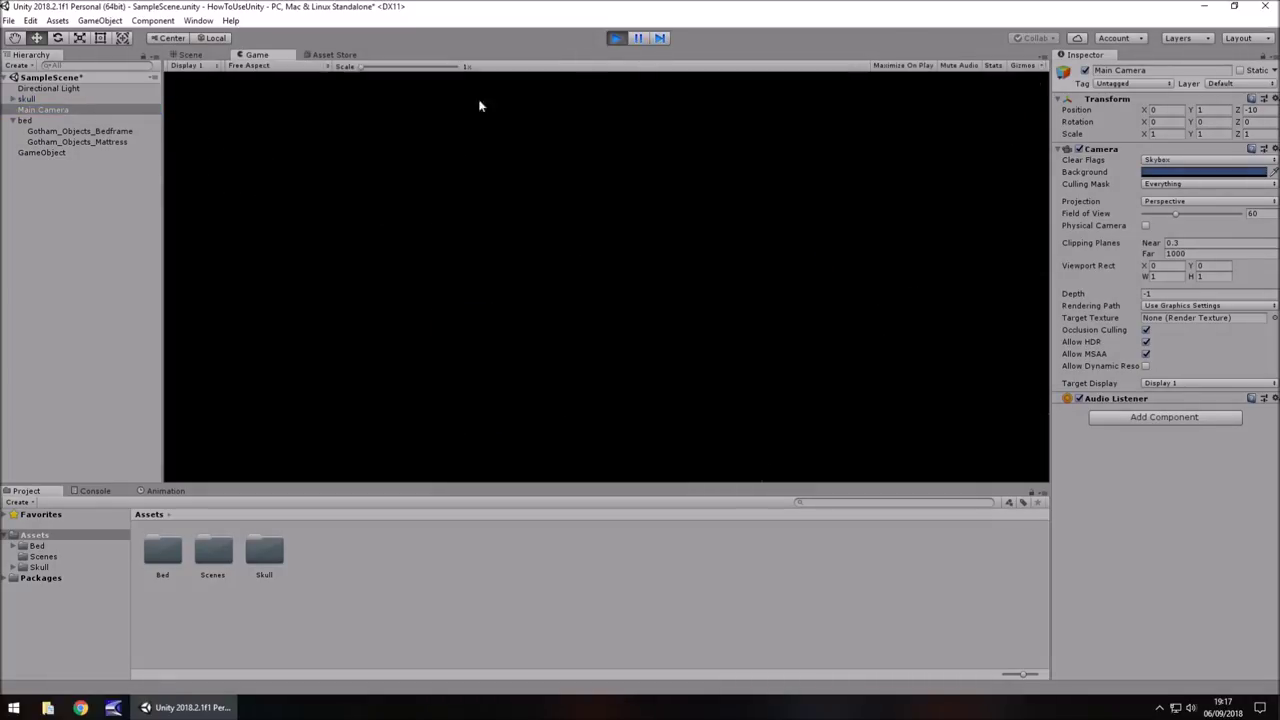
{"action": "left_click", "coordinate": [199, 57]}
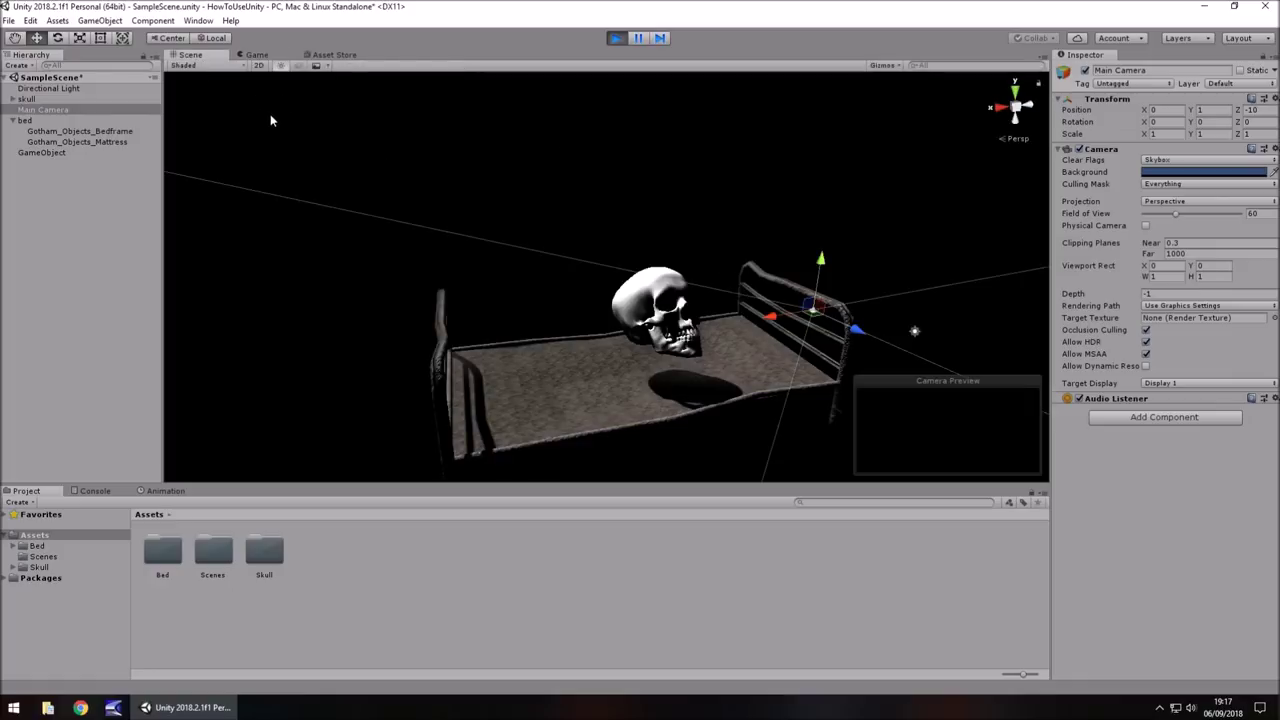
{"action": "left_click", "coordinate": [253, 57]}
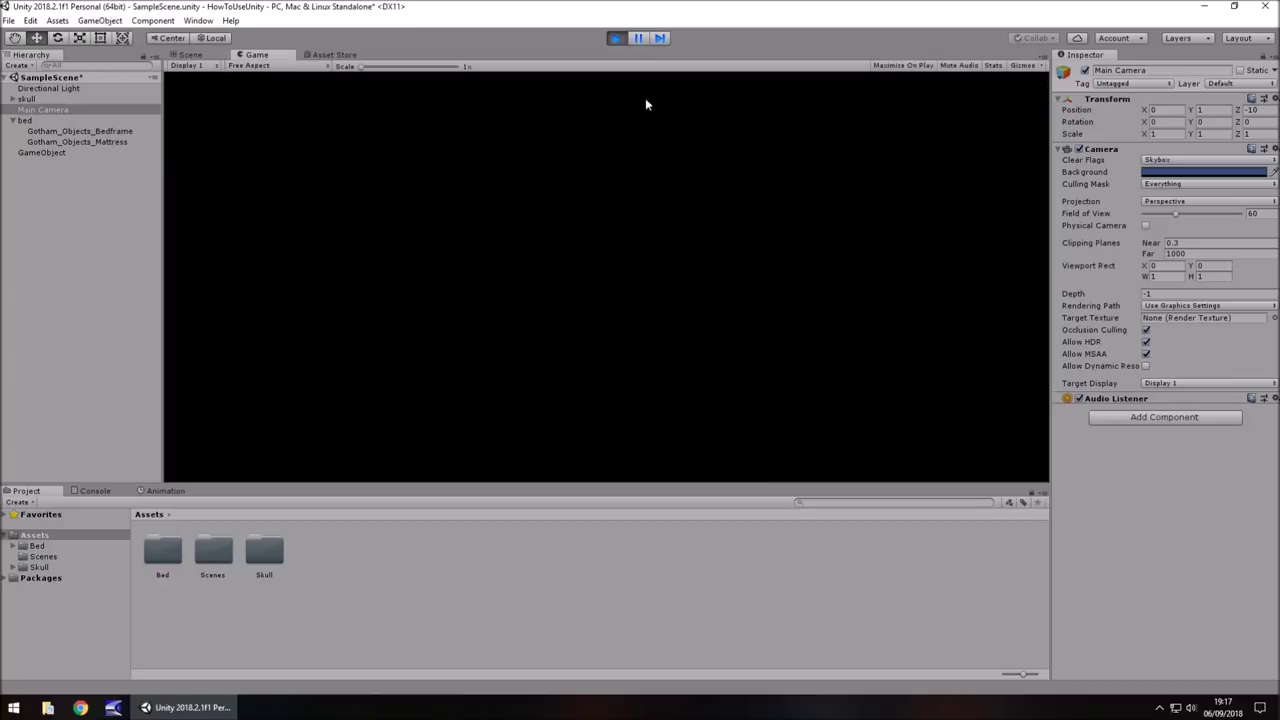
{"action": "left_click", "coordinate": [617, 38]}
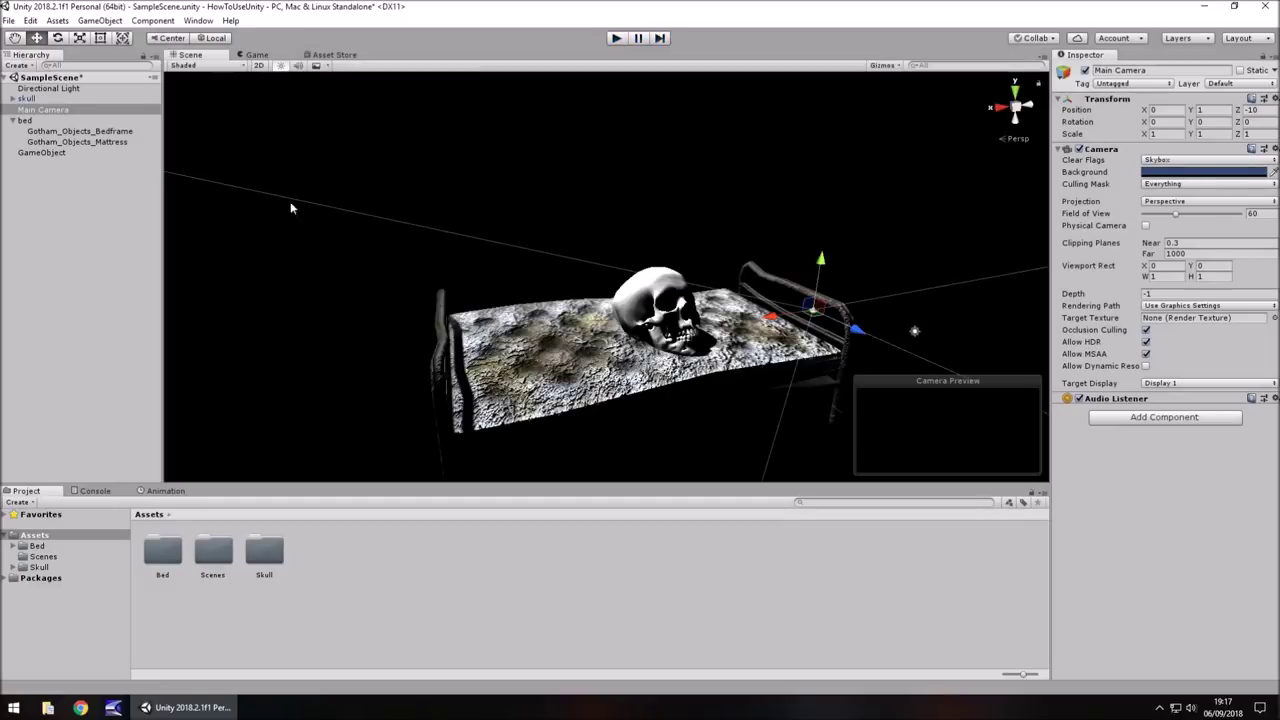
Step: Move the Main Camera in front of the bed to about X 27.25, Y 20.78, Z 27.77 and set its Y rotation to 180
{"action": "left_click_drag", "start_coordinate": [280, 270], "coordinate": [936, 193], "text": "alt"}
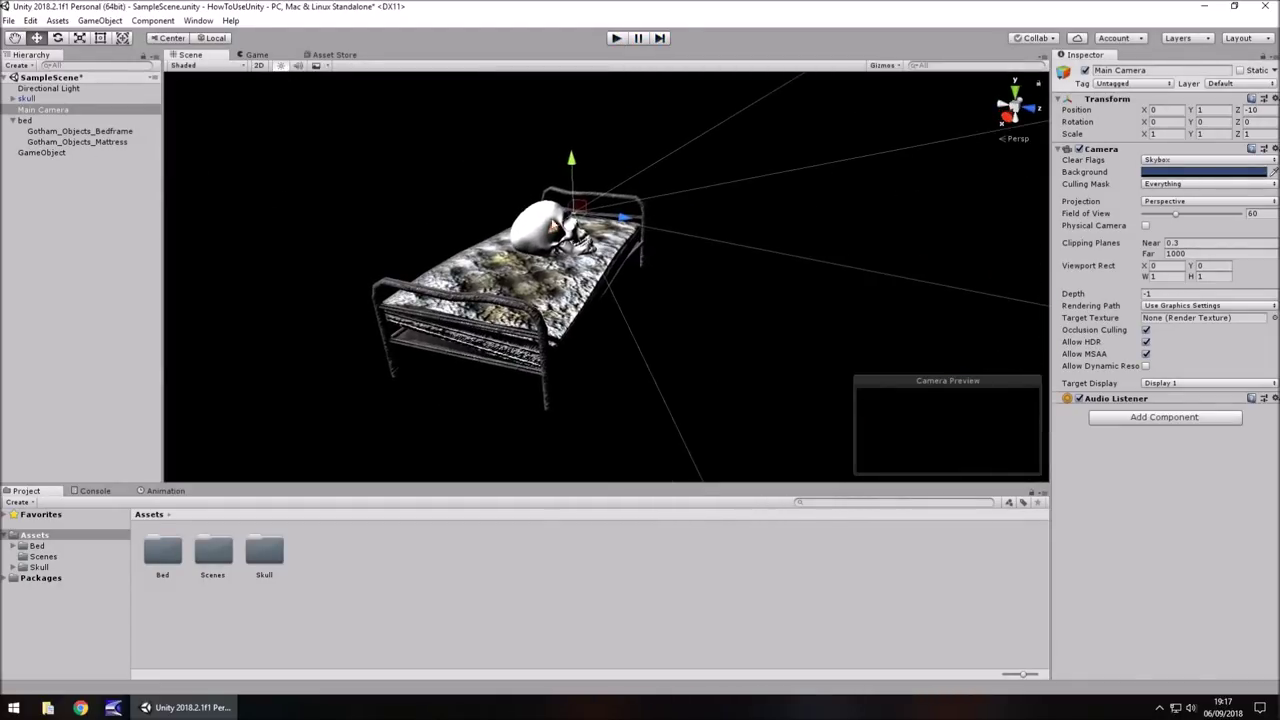
{"action": "left_click_drag", "start_coordinate": [556, 222], "coordinate": [864, 162]}
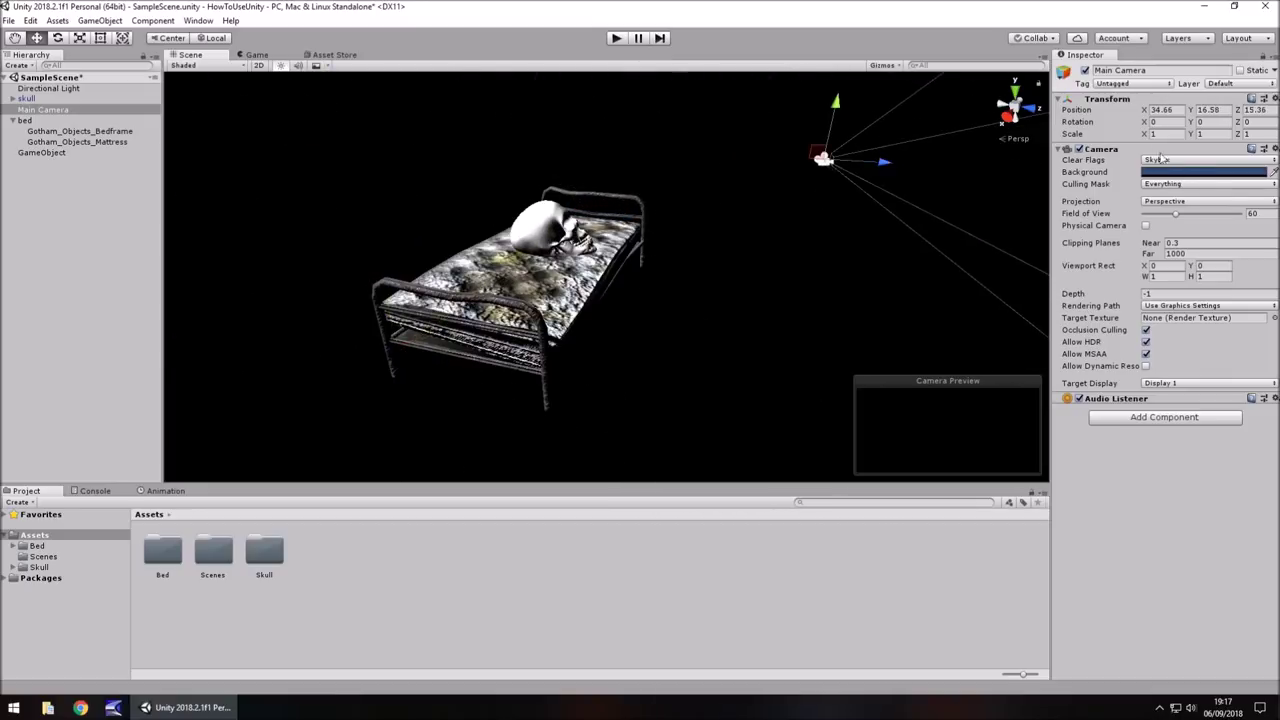
{"action": "left_click", "coordinate": [1209, 119]}
{"action": "type", "text": "180"}
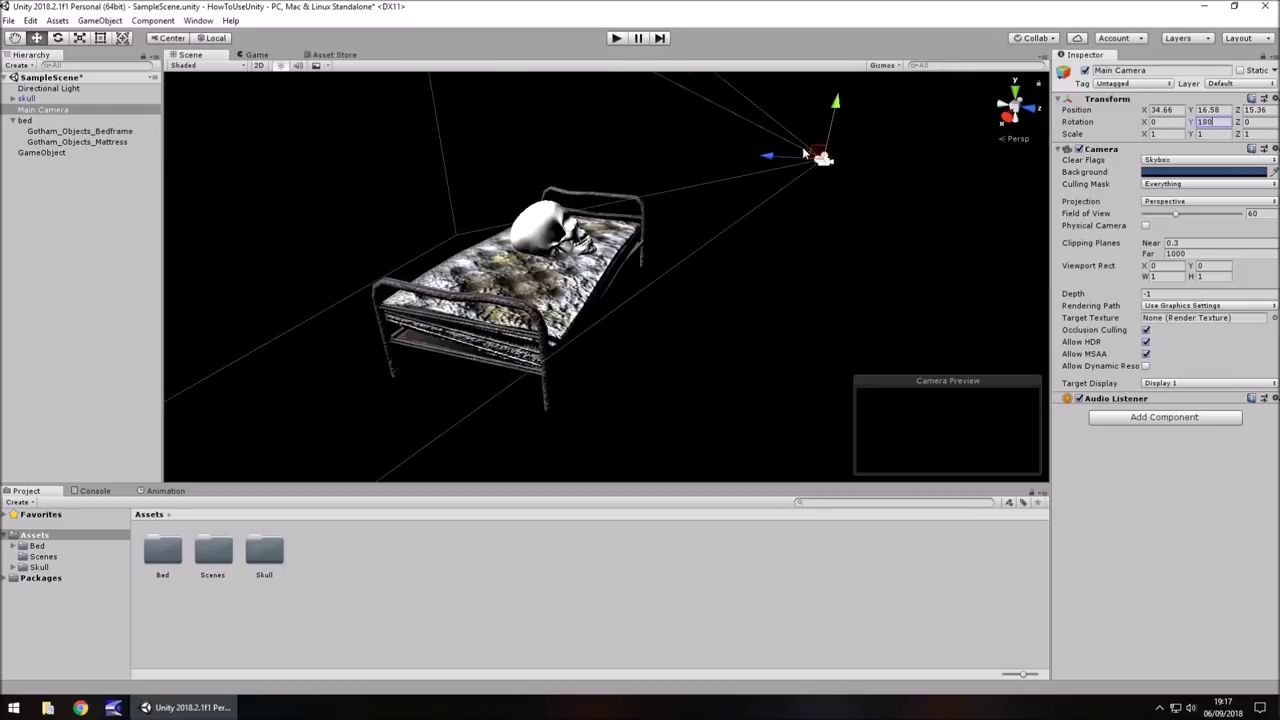
{"action": "left_click_drag", "start_coordinate": [804, 153], "coordinate": [643, 208]}
{"action": "left_click_drag", "start_coordinate": [487, 289], "coordinate": [725, 338]}
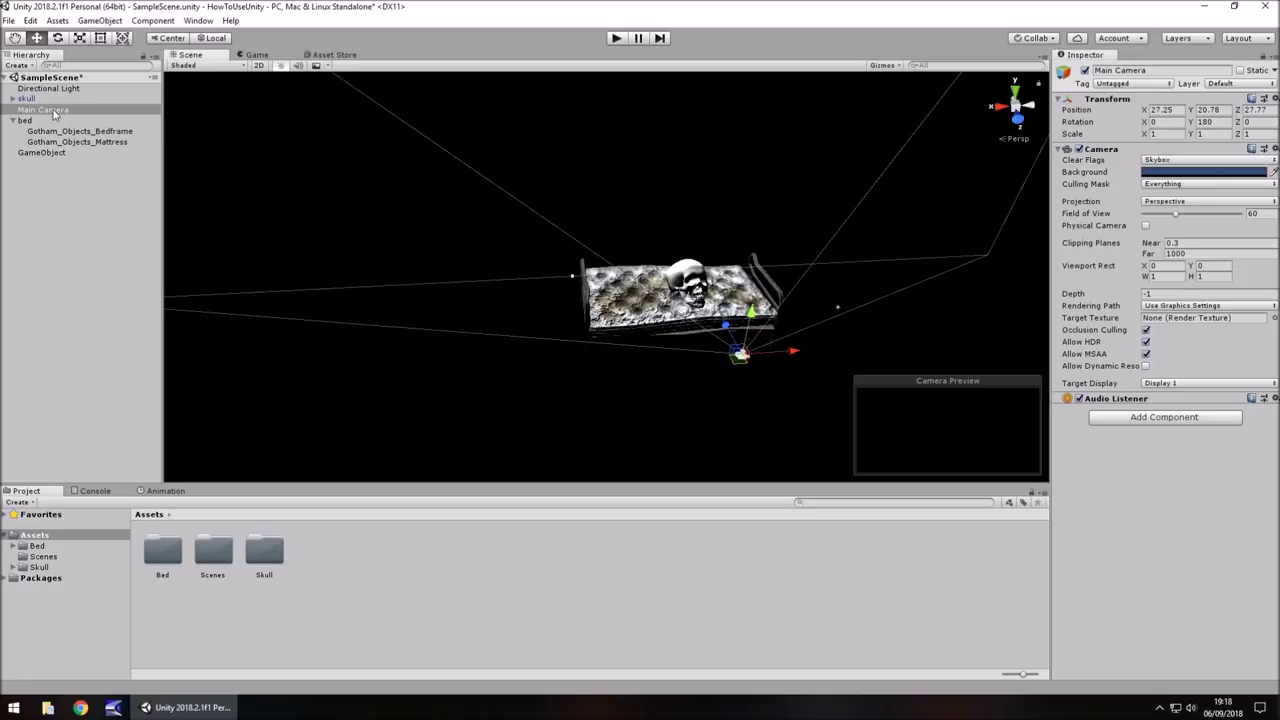
Step: Make the Main Camera a child of the skull and set its local position to X 0, Y 0, Z 0
{"action": "left_click_drag", "start_coordinate": [54, 112], "coordinate": [110, 100]}
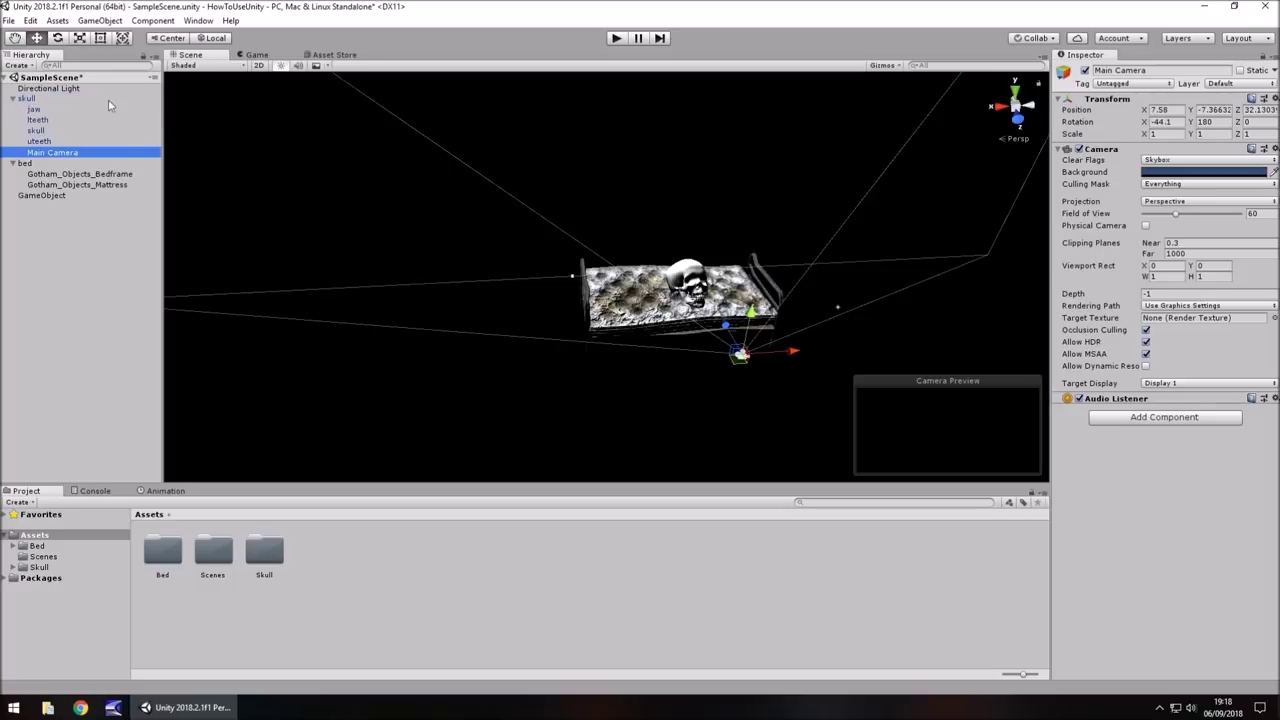
{"action": "left_click", "coordinate": [1162, 109]}
{"action": "type", "text": "0"}
{"action": "left_click", "coordinate": [1212, 109]}
{"action": "type", "text": "0"}
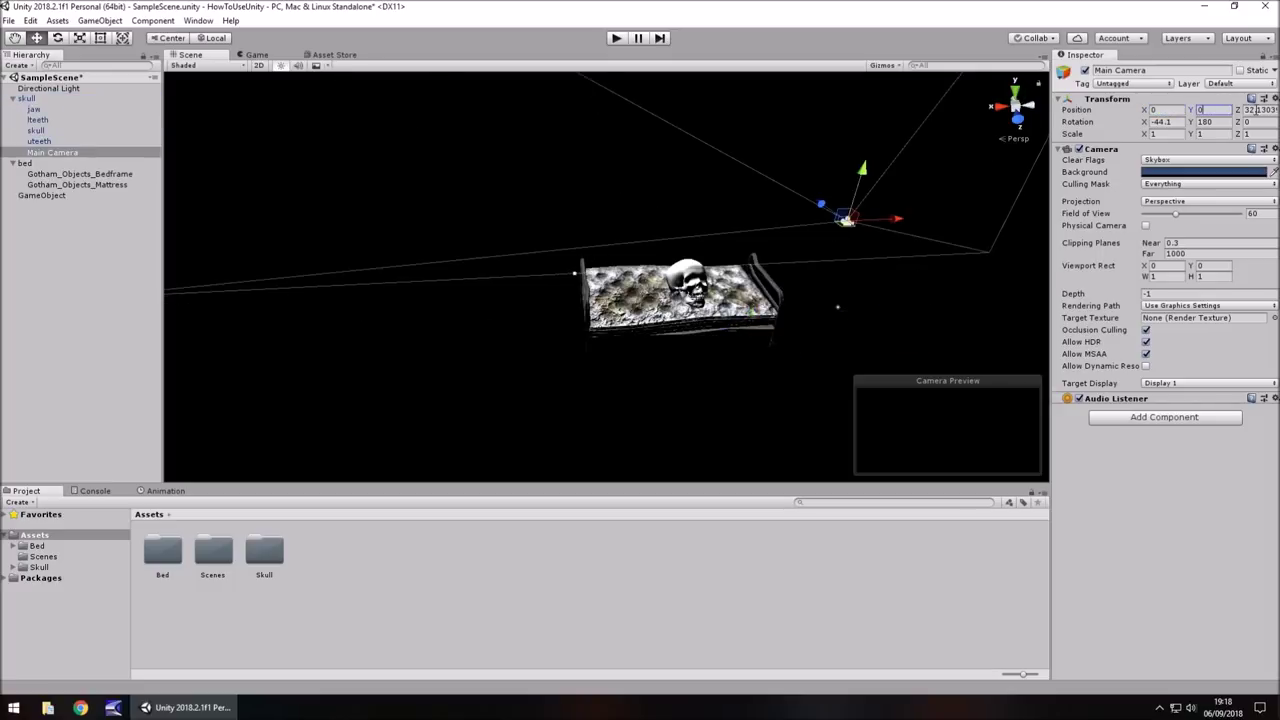
{"action": "left_click", "coordinate": [1258, 109]}
{"action": "type", "text": "0"}
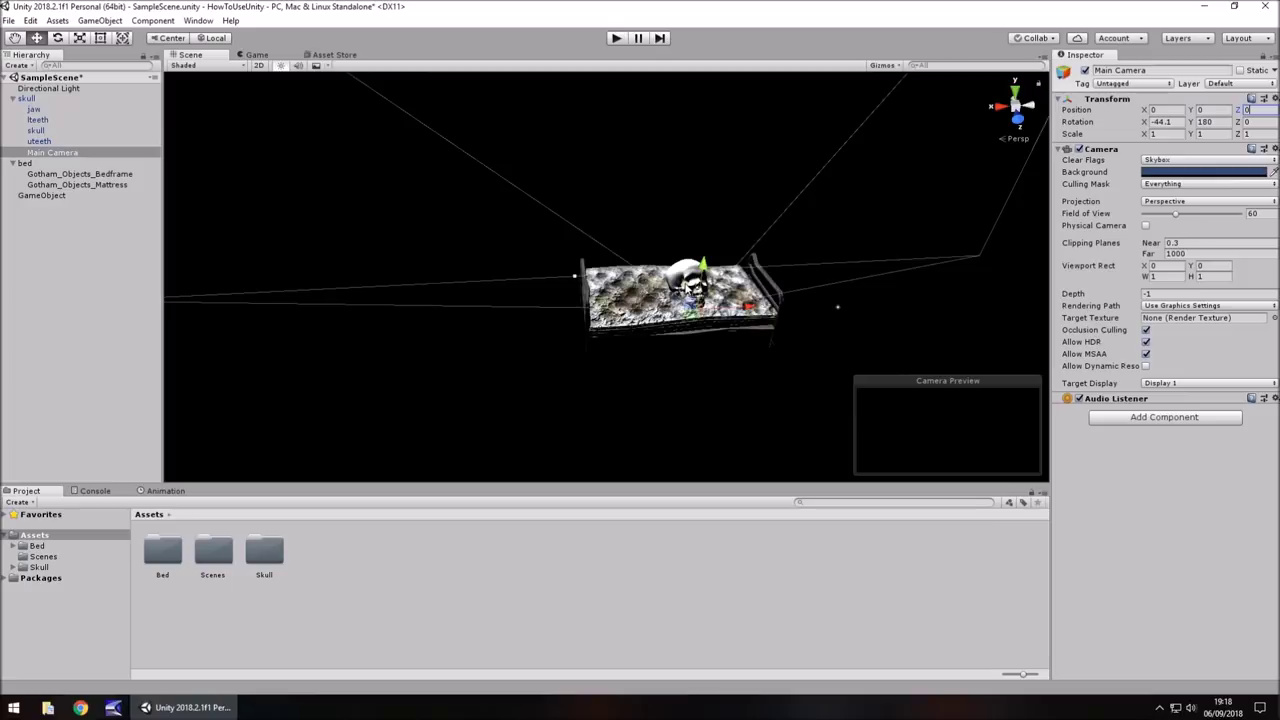
Step: Pull the Main Camera away from the skull to about local Y -8.06, Z 22.77 and return it to the scene's root level
{"action": "left_click_drag", "start_coordinate": [690, 300], "coordinate": [758, 344]}
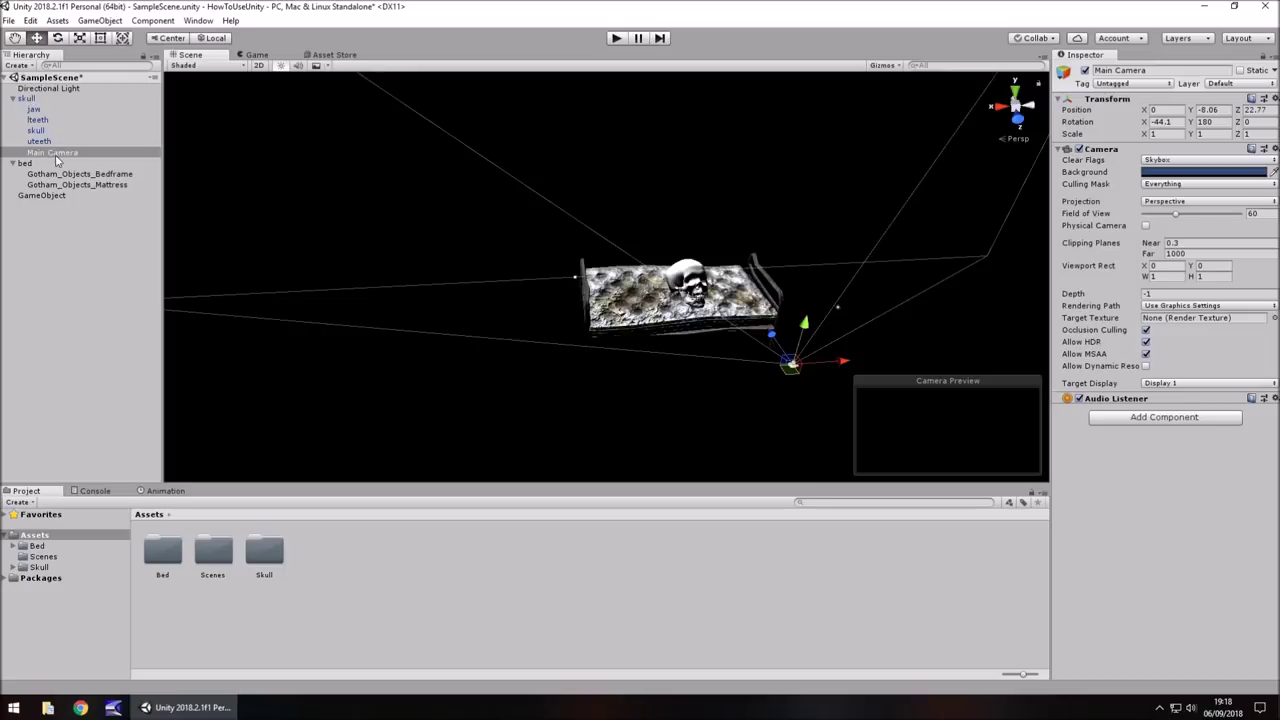
{"action": "left_click_drag", "start_coordinate": [57, 160], "coordinate": [35, 99]}
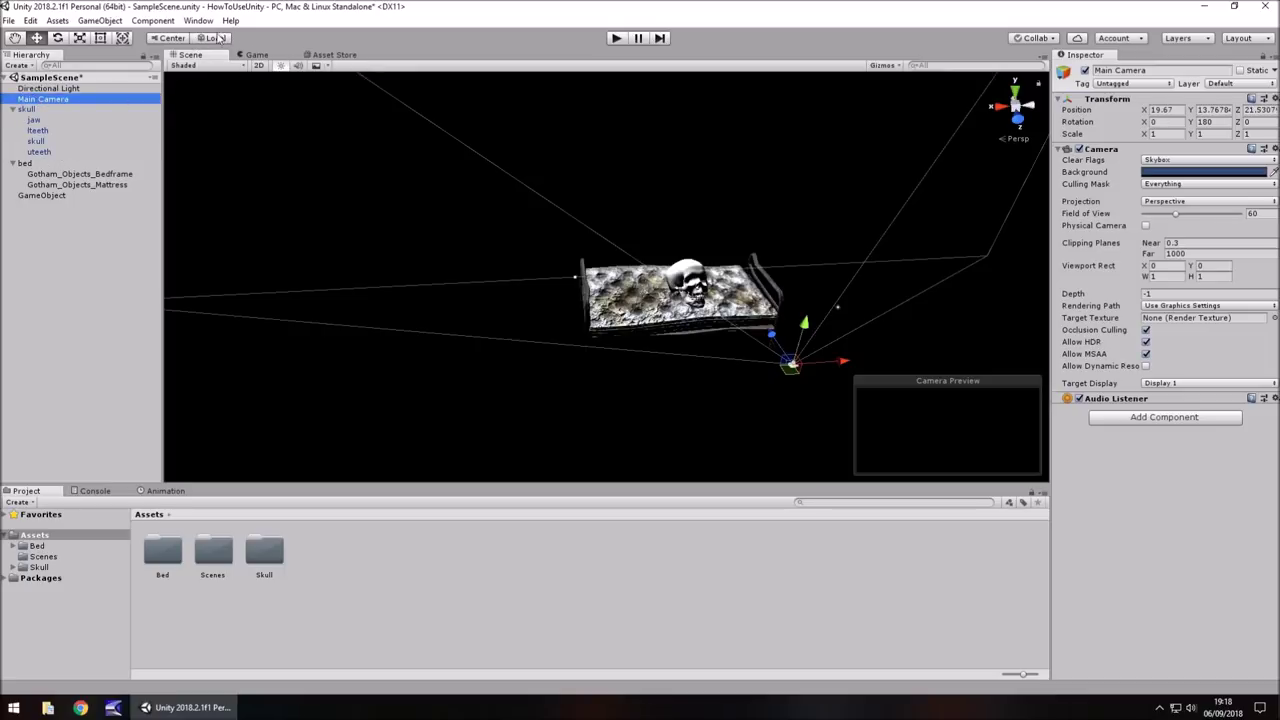
Step: Set the scene's skybox material to Default-Skybox in the lighting settings and play-test the scene
{"action": "left_click", "coordinate": [200, 21]}
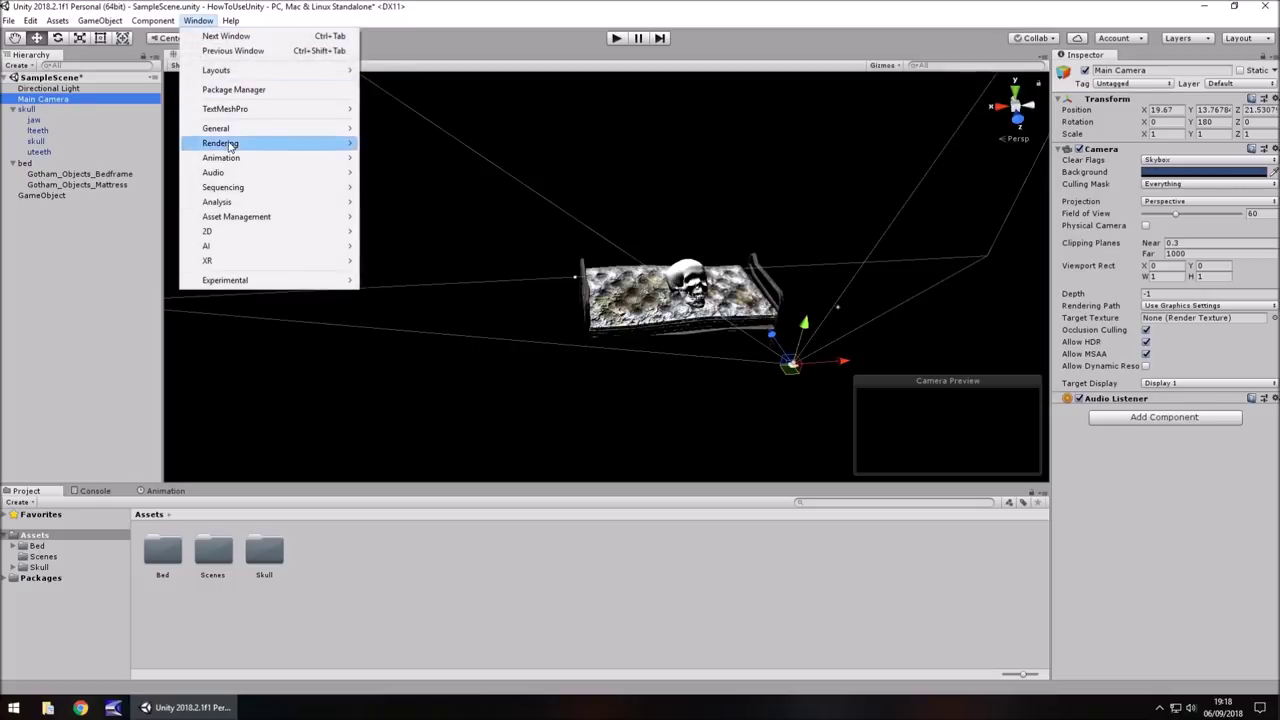
{"action": "mouse_move", "coordinate": [225, 143]}
{"action": "left_click", "coordinate": [435, 146]}
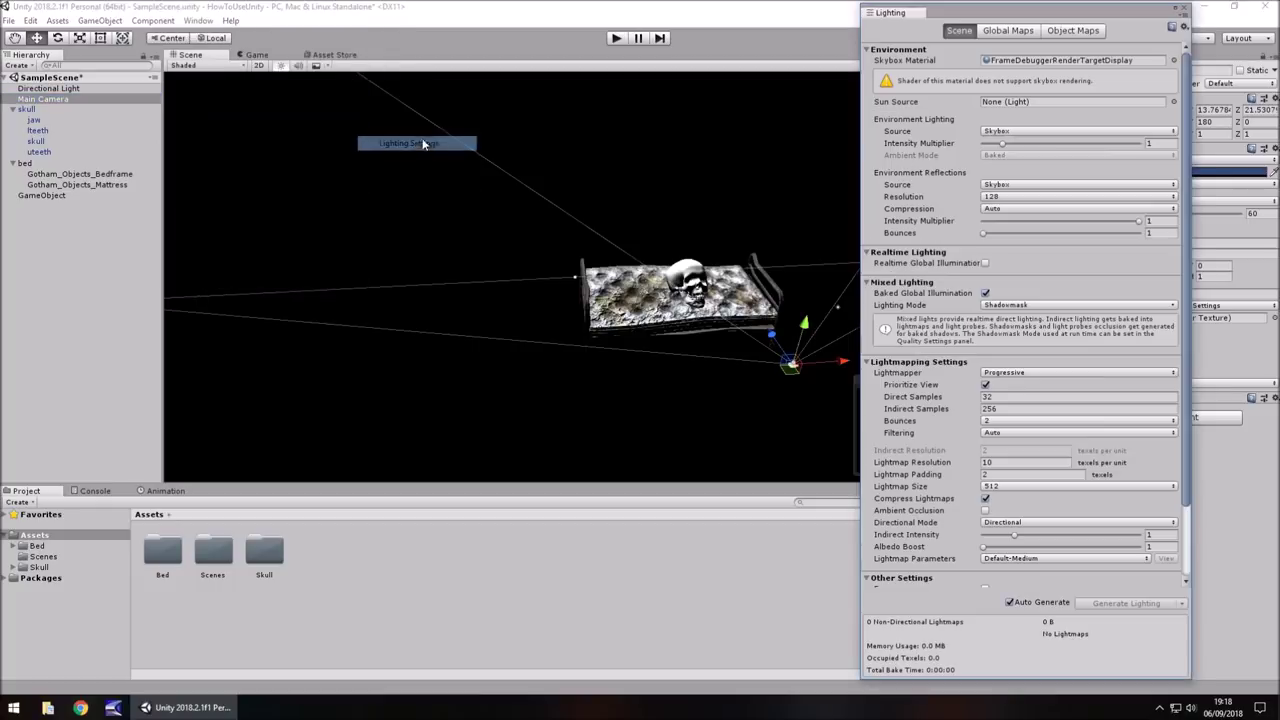
{"action": "left_click", "coordinate": [1174, 60]}
{"action": "left_click", "coordinate": [55, 189]}
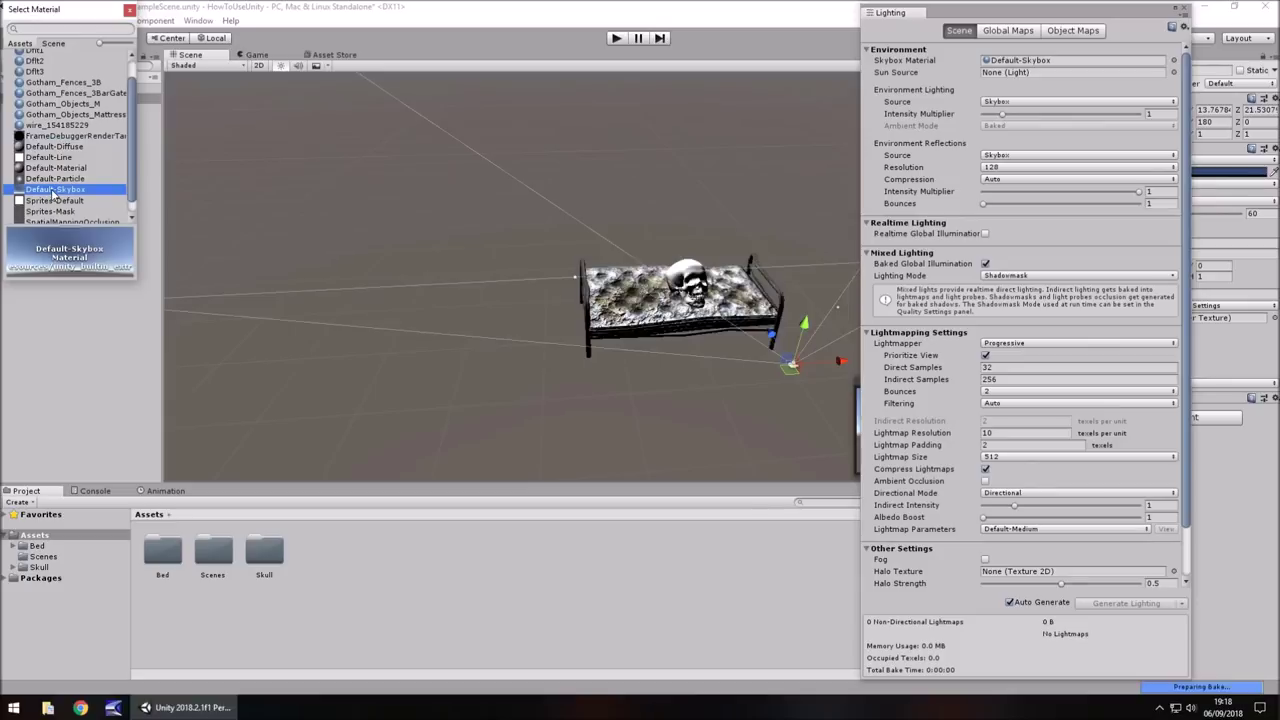
{"action": "left_click", "coordinate": [1183, 10]}
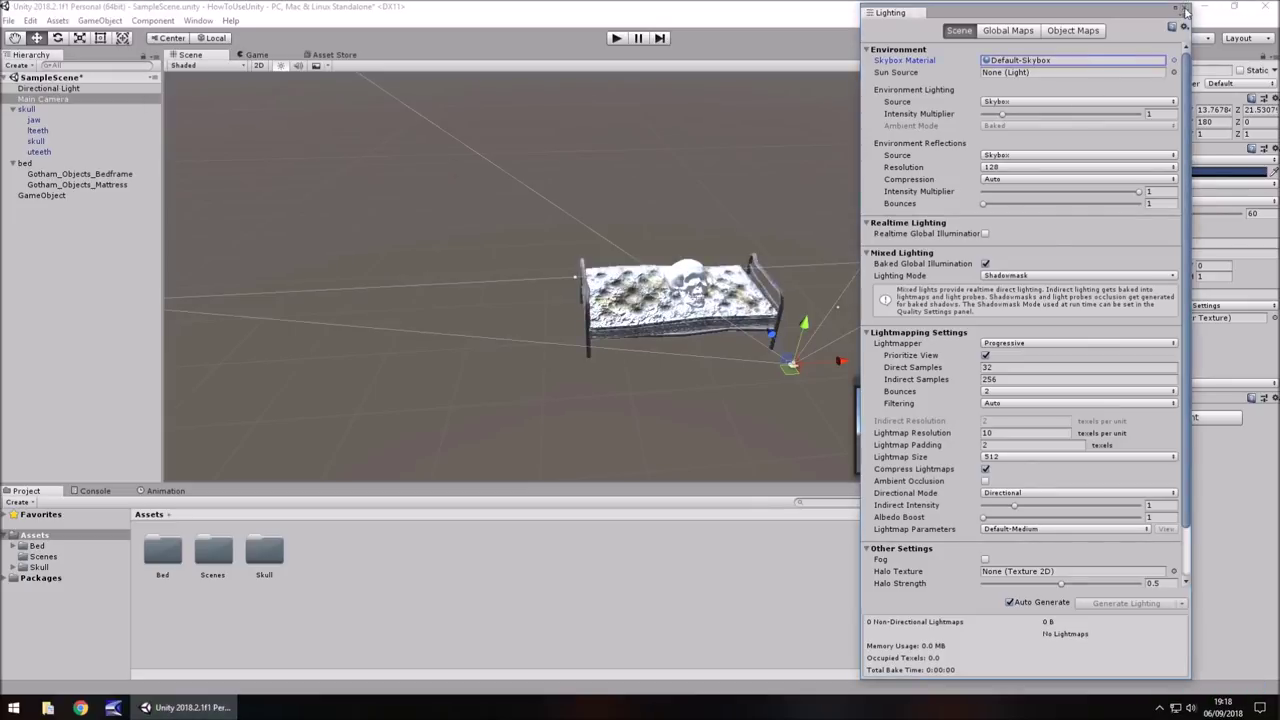
{"action": "left_click", "coordinate": [1183, 10]}
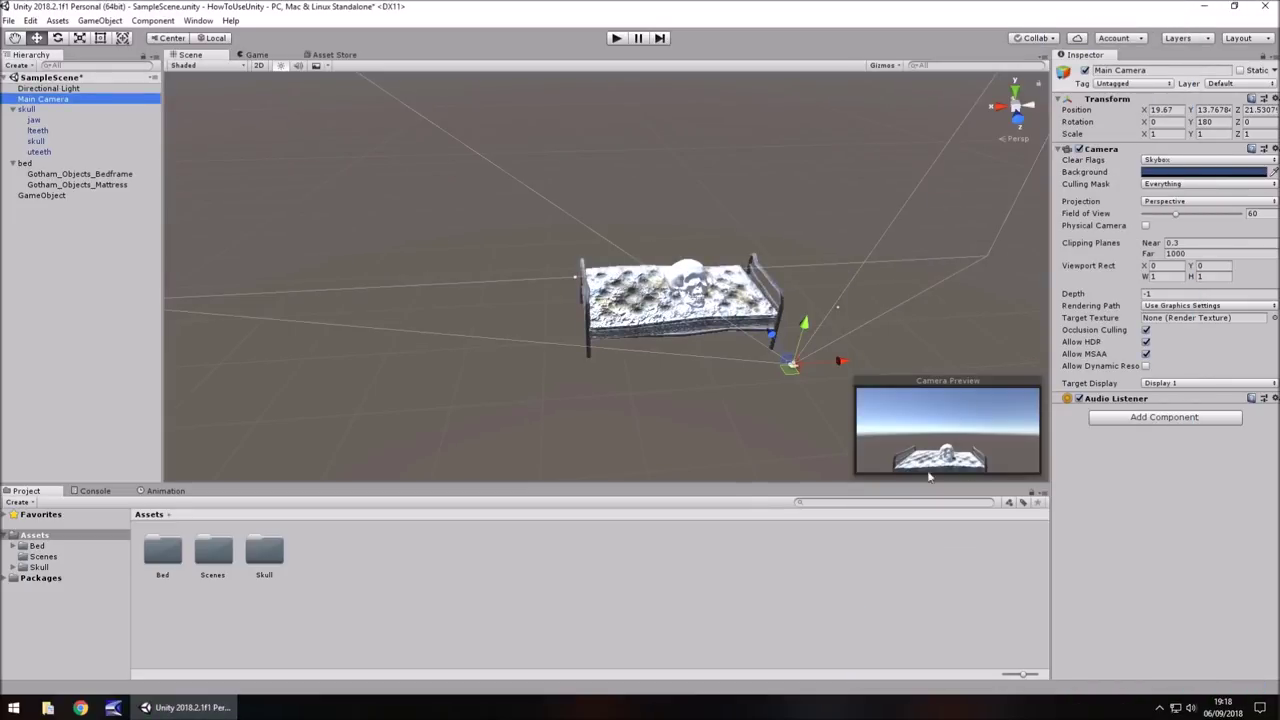
{"action": "left_click", "coordinate": [616, 38]}
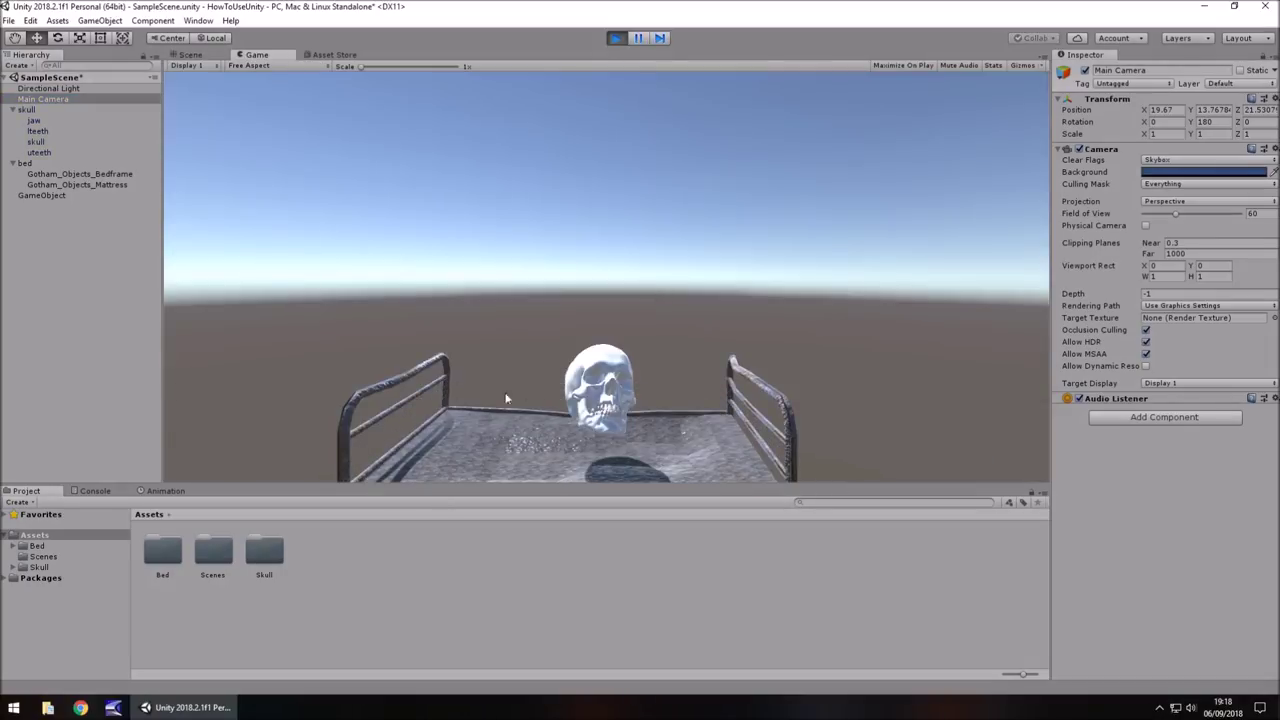
{"action": "left_click", "coordinate": [617, 38]}
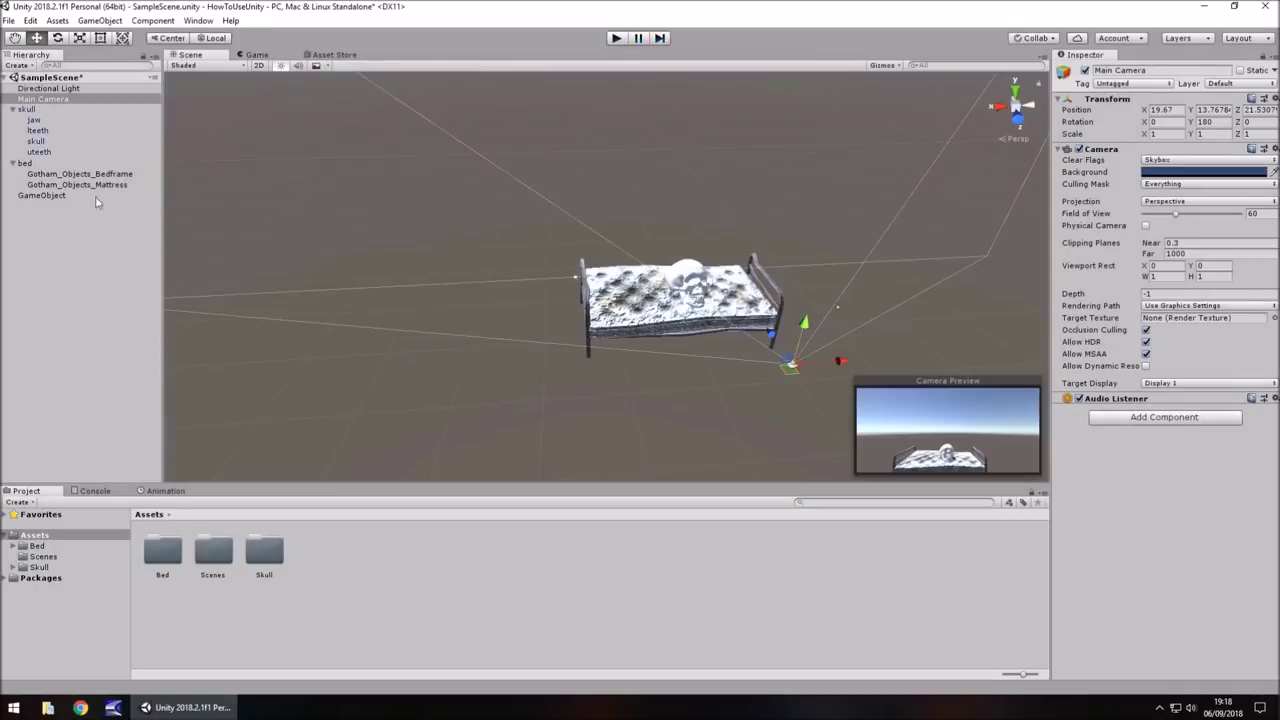
Step: Remove the Rigidbody component from Gotham_Objects_Mattress under the bed
{"action": "left_click", "coordinate": [23, 165]}
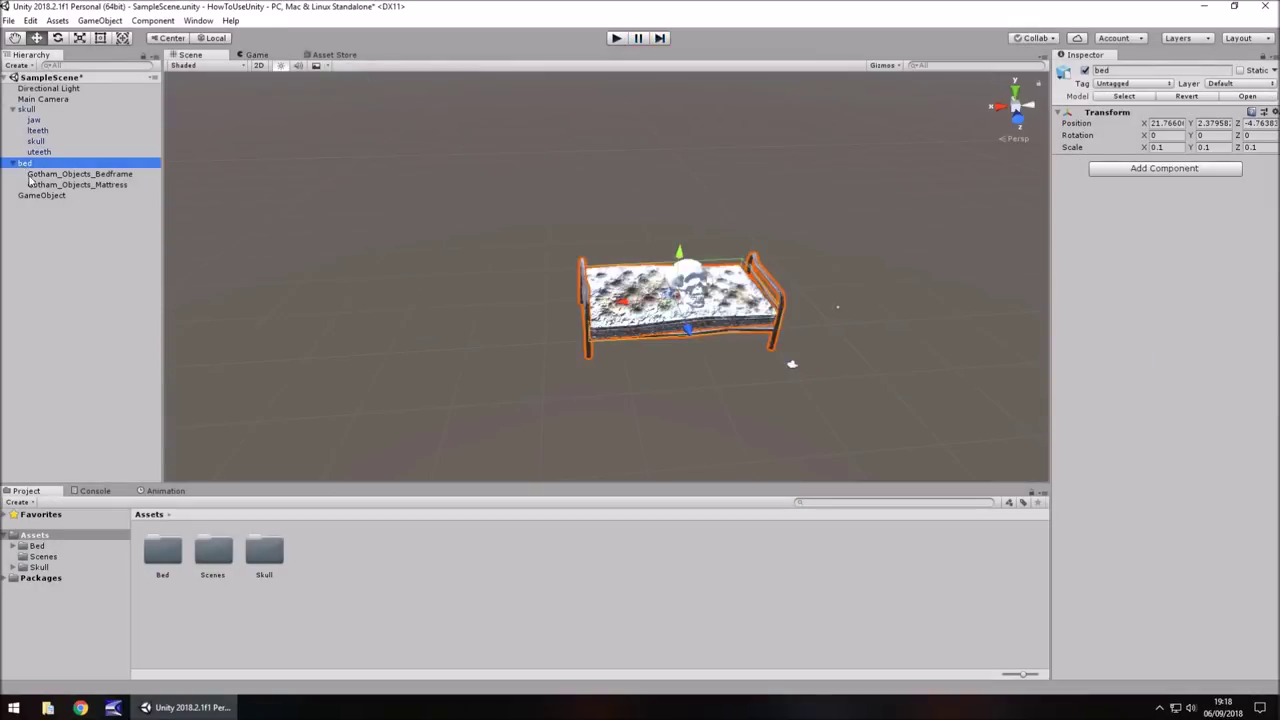
{"action": "left_click", "coordinate": [32, 184]}
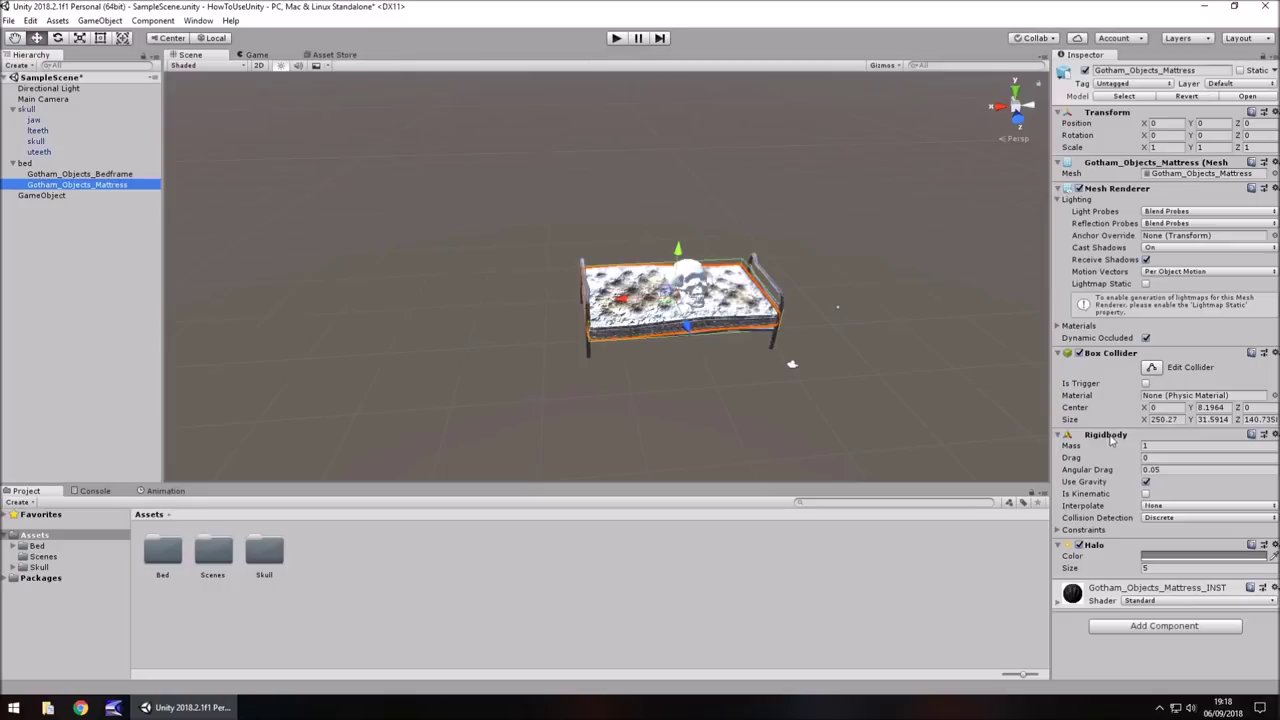
{"action": "right_click", "coordinate": [1110, 440]}
{"action": "left_click", "coordinate": [1161, 464]}
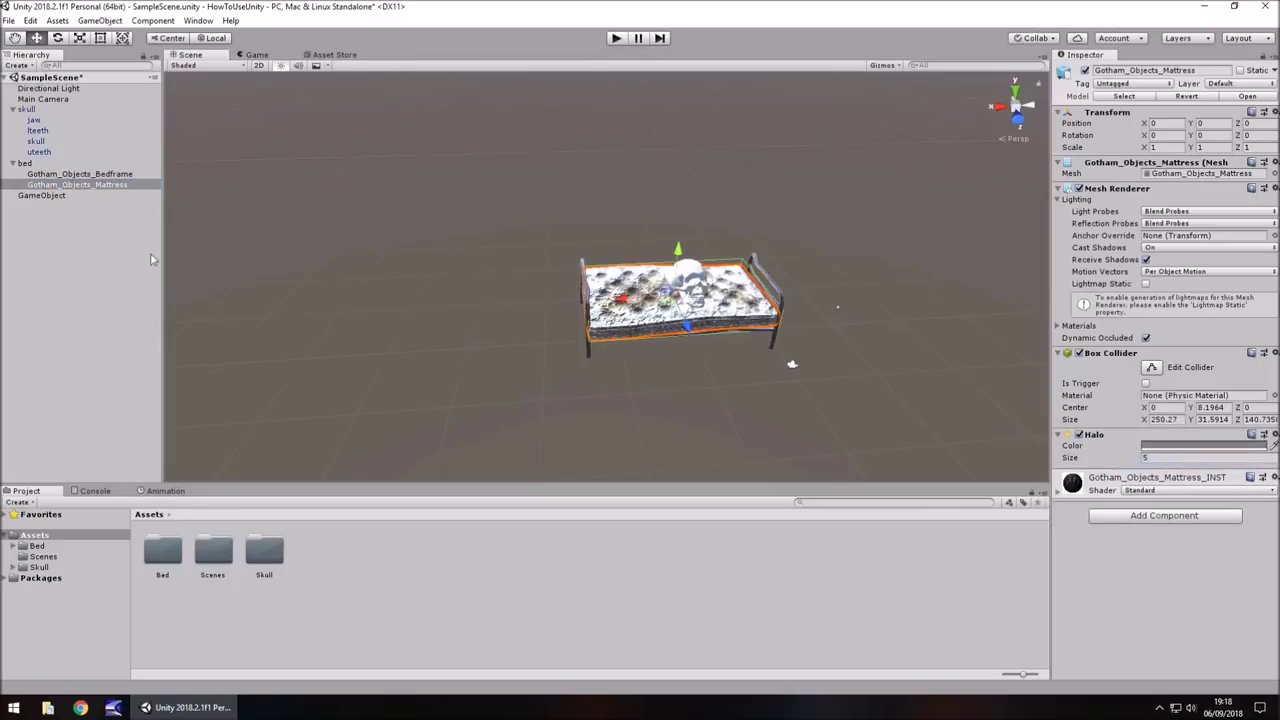
Step: Try a different field of view on the Main Camera and undo the change
{"action": "left_click", "coordinate": [40, 99]}
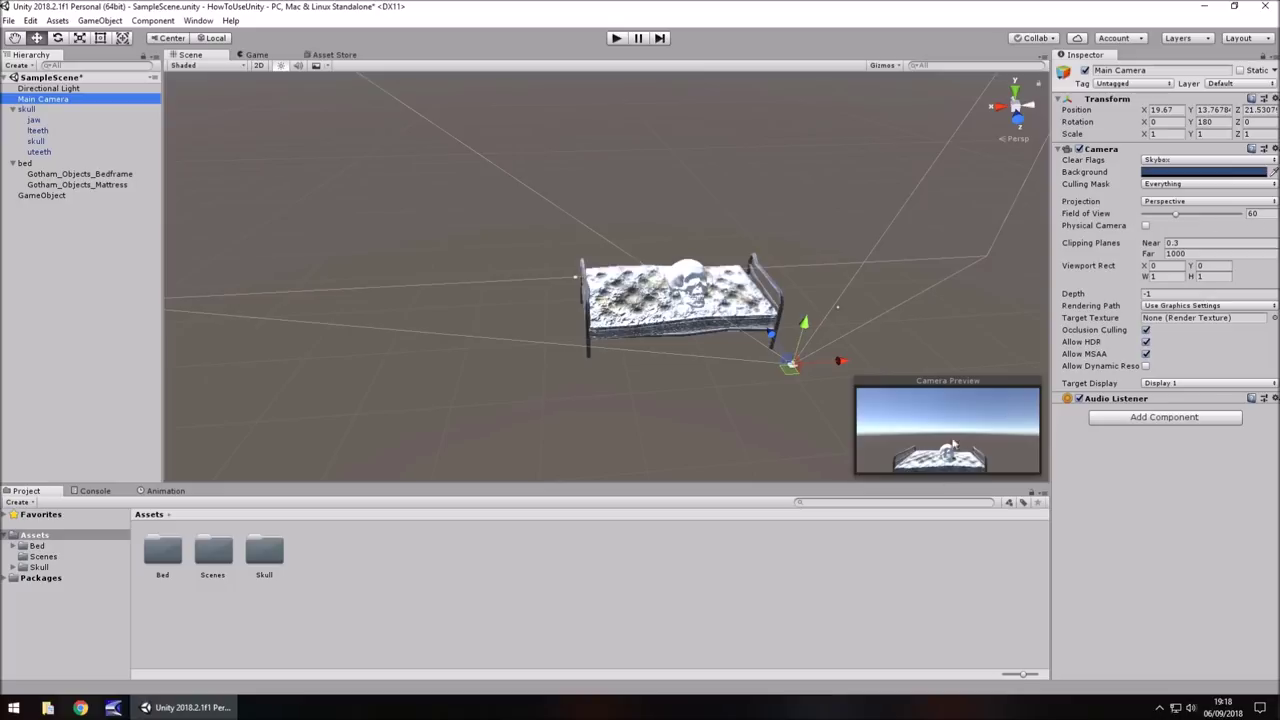
{"action": "left_click_drag", "start_coordinate": [1177, 215], "coordinate": [1208, 228]}
{"action": "key", "text": "ctrl+z"}
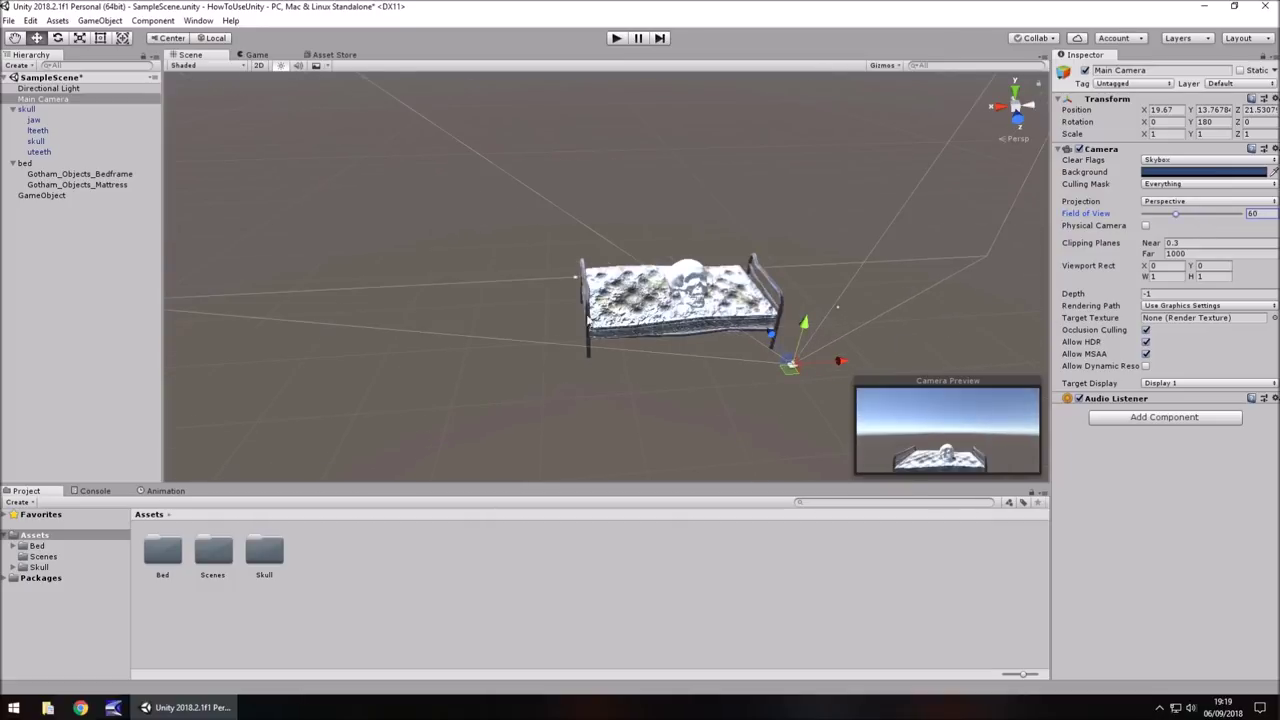
Step: Add a second camera facing the bed from the opposite side at about X 21.7, Z -29.6 and play-test the scene
{"action": "left_click_drag", "start_coordinate": [421, 259], "coordinate": [755, 298], "text": "alt"}
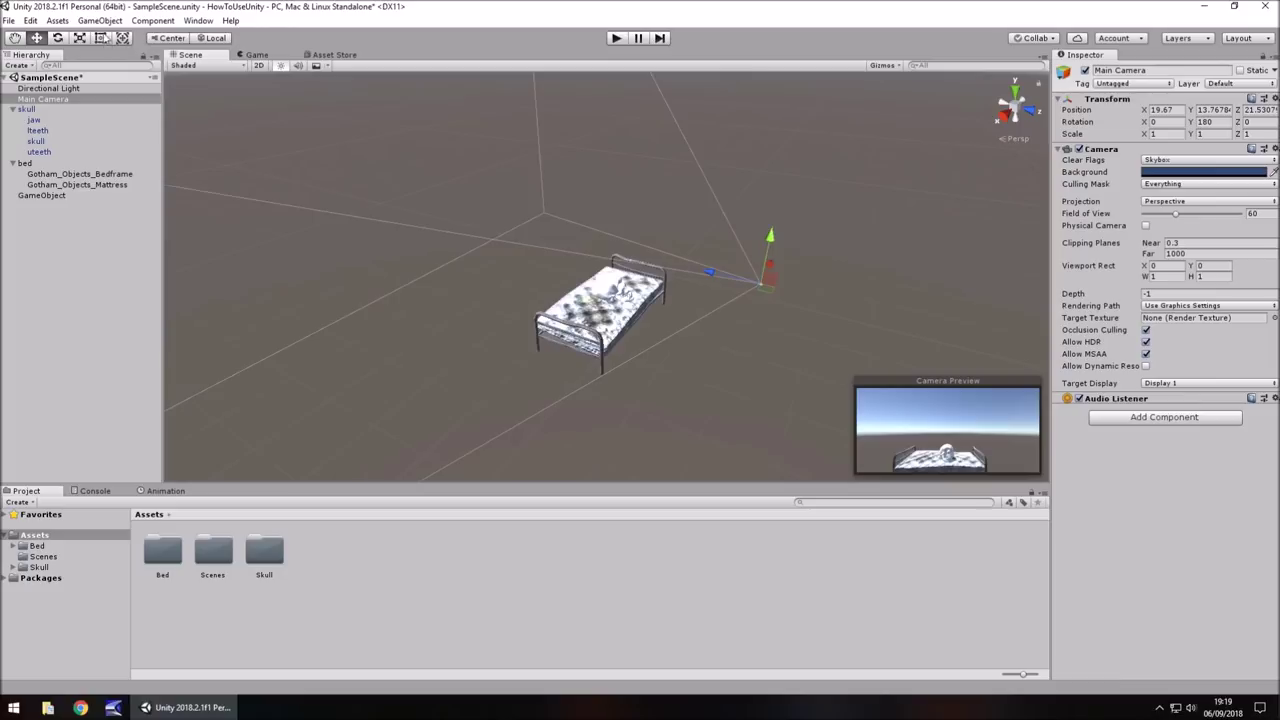
{"action": "left_click", "coordinate": [106, 21]}
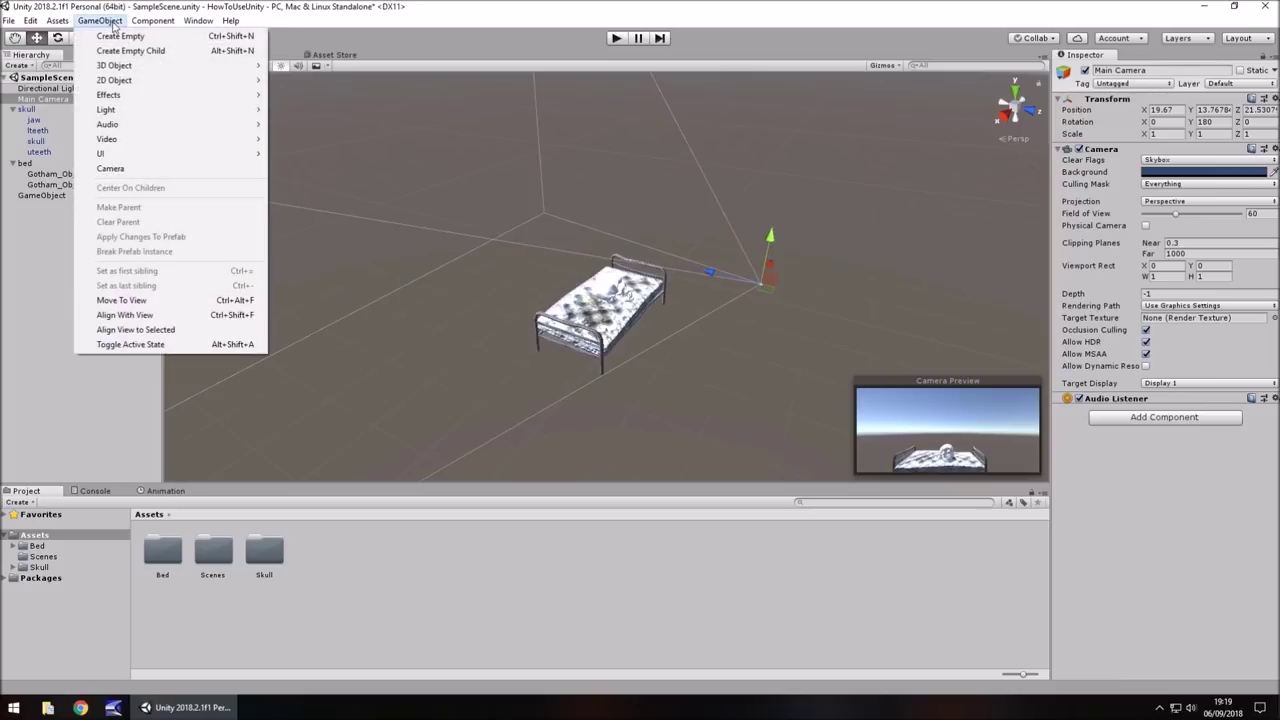
{"action": "left_click", "coordinate": [105, 168]}
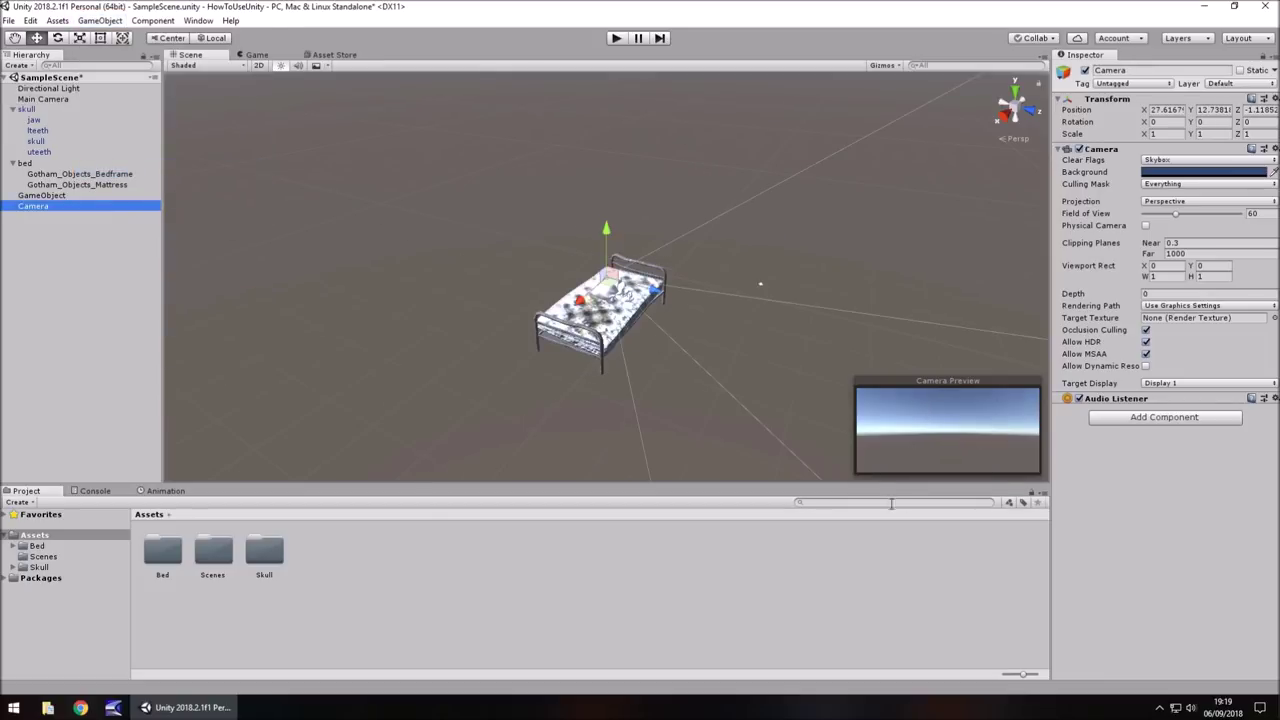
{"action": "left_click_drag", "start_coordinate": [653, 291], "coordinate": [458, 254]}
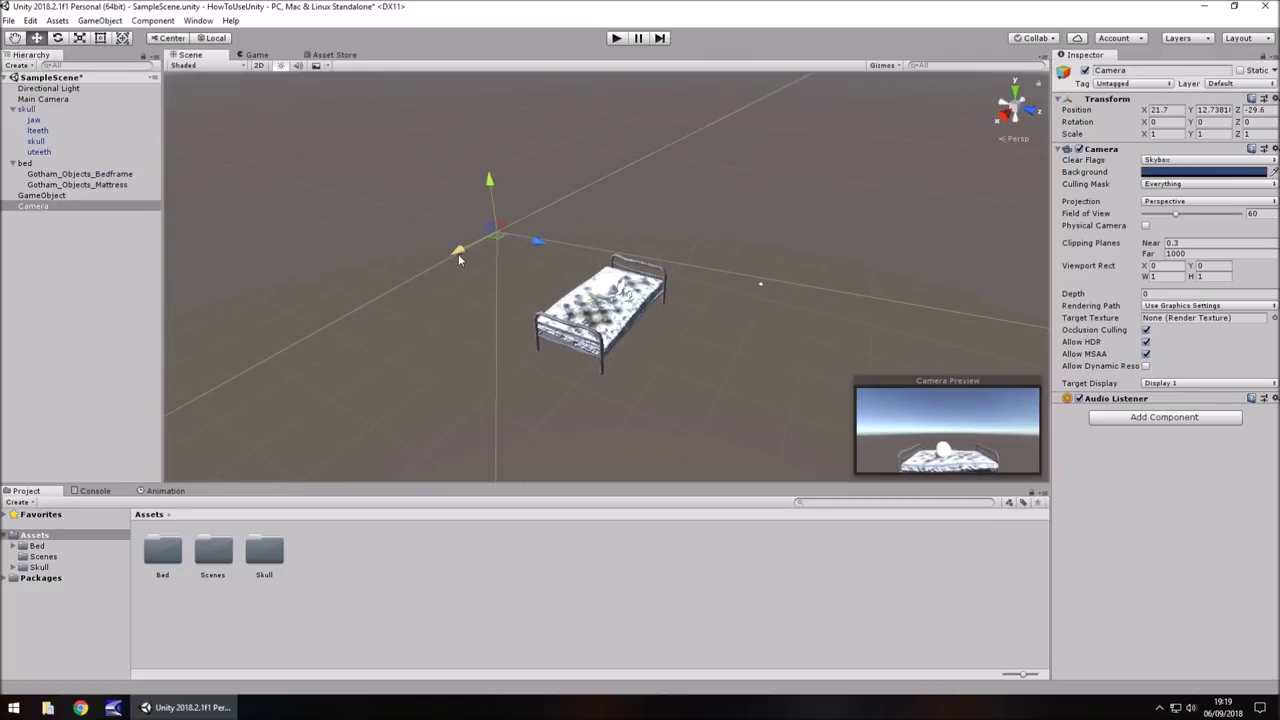
{"action": "left_click", "coordinate": [617, 39]}
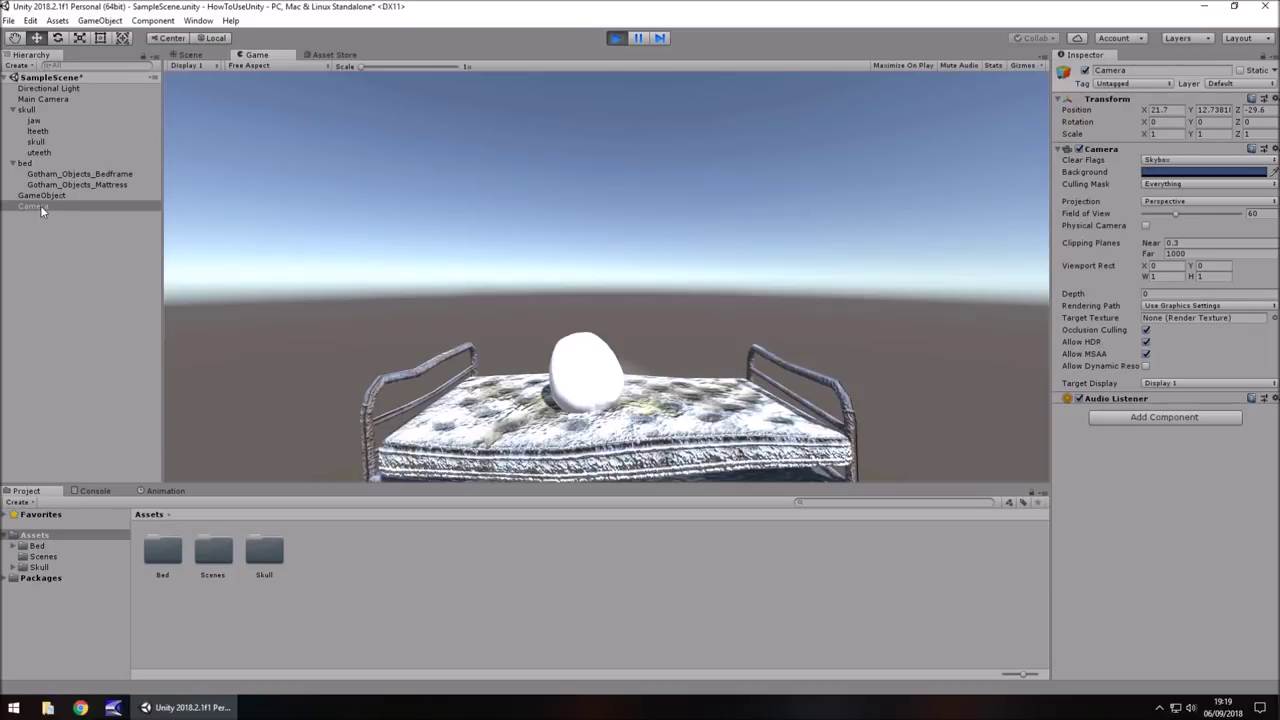
{"action": "left_click", "coordinate": [617, 37]}
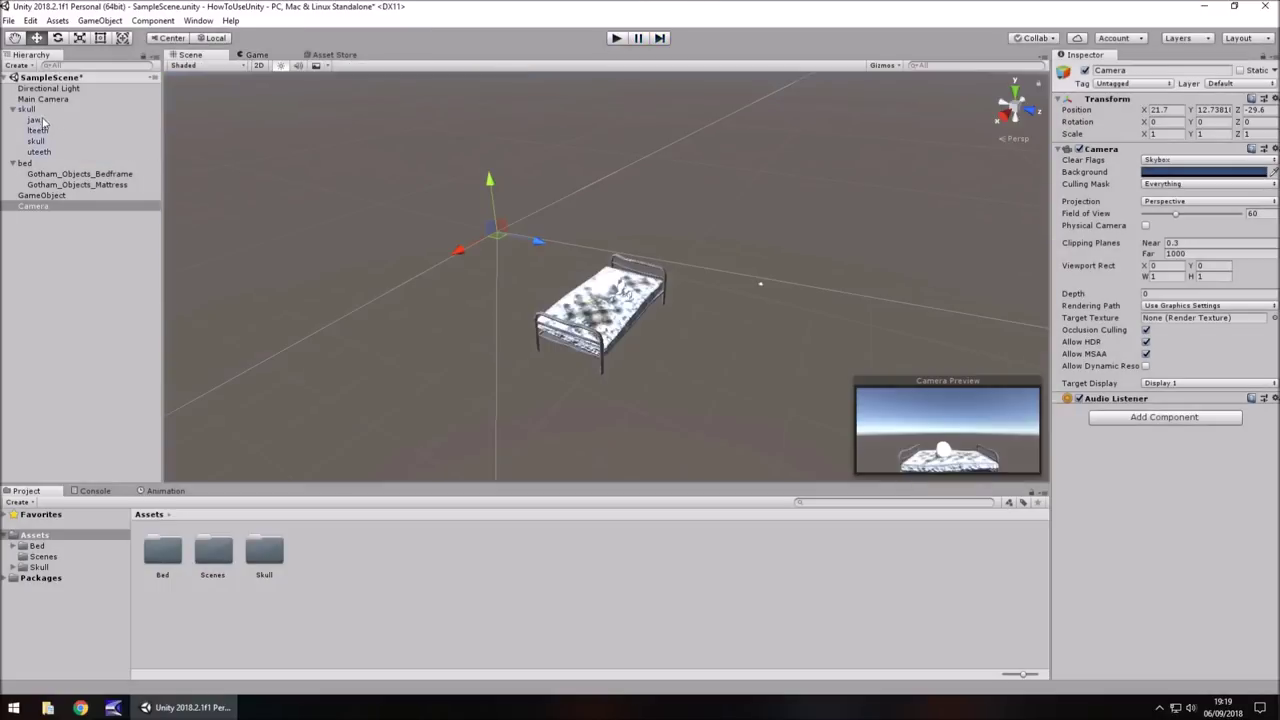
Step: Reorder the Main Camera below the new Camera in the hierarchy, play the scene again and select Camera
{"action": "left_click_drag", "start_coordinate": [45, 100], "coordinate": [45, 213]}
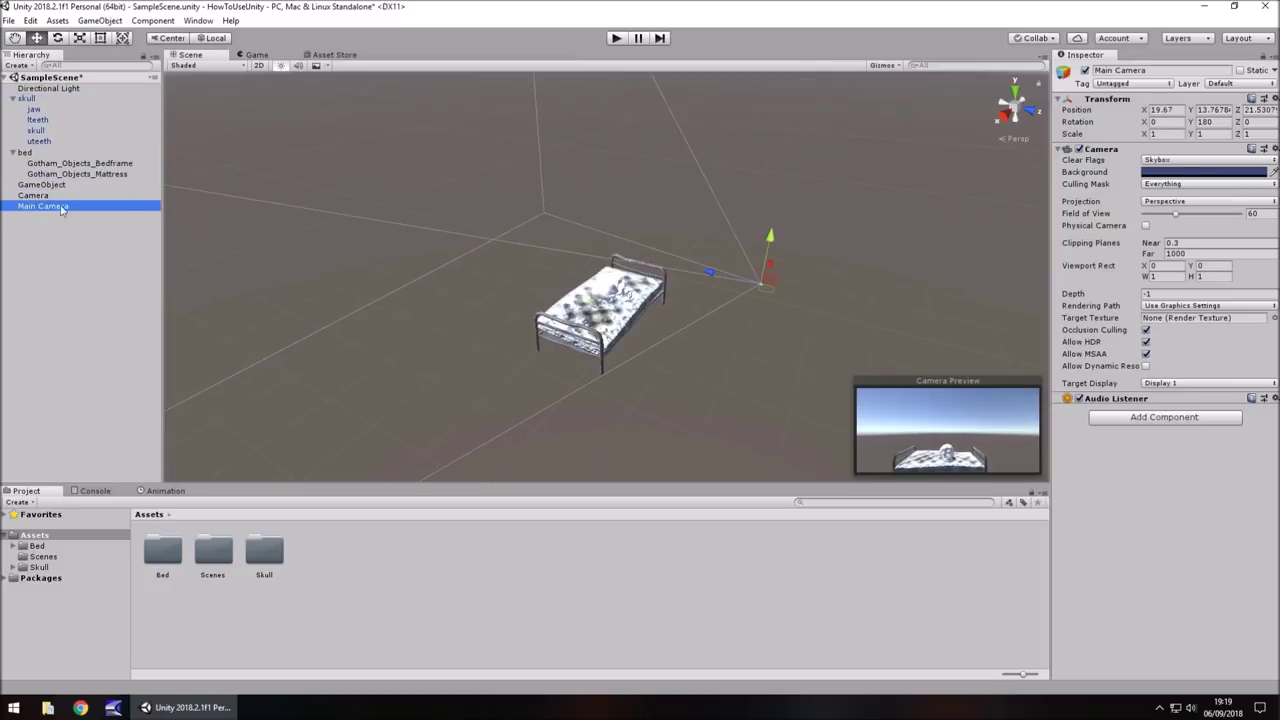
{"action": "left_click", "coordinate": [615, 38]}
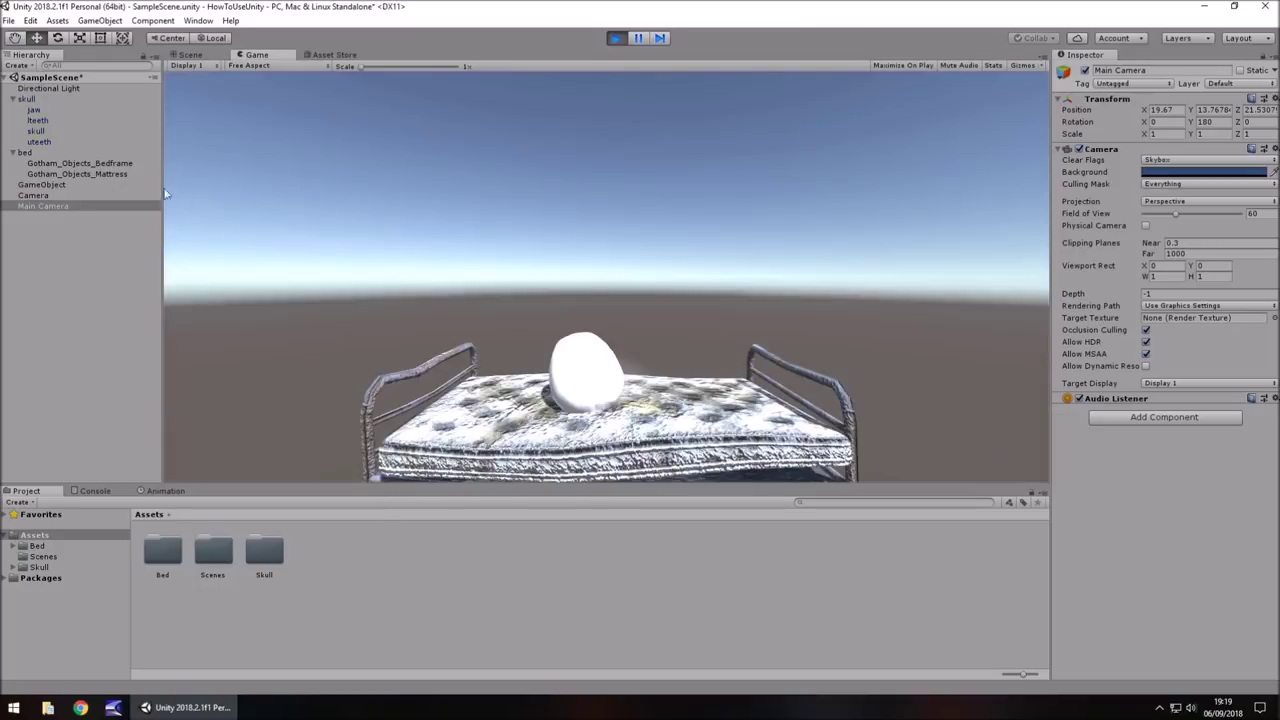
{"action": "left_click", "coordinate": [32, 196]}
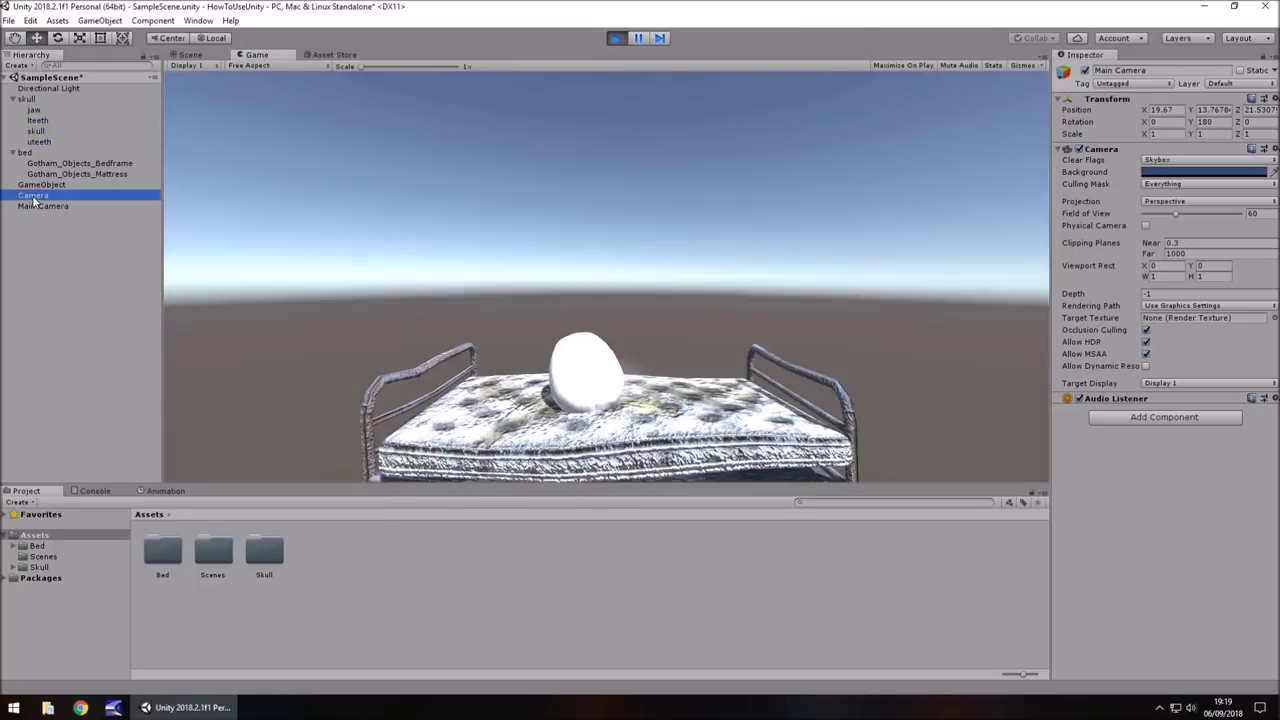
Step: Toggle the Camera object's active state repeatedly during play mode to compare the two camera views, leaving it inactive
{"action": "left_click", "coordinate": [1085, 71]}
{"action": "left_click", "coordinate": [1085, 71]}
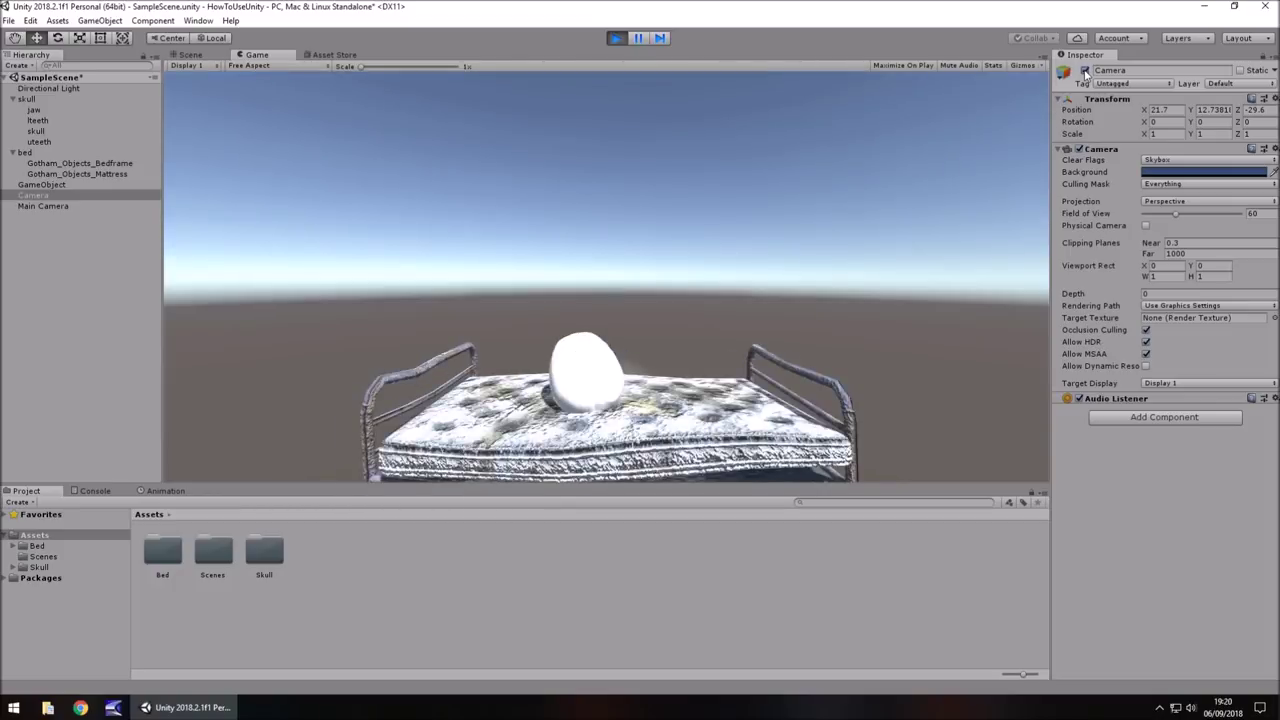
{"action": "left_click", "coordinate": [1085, 71]}
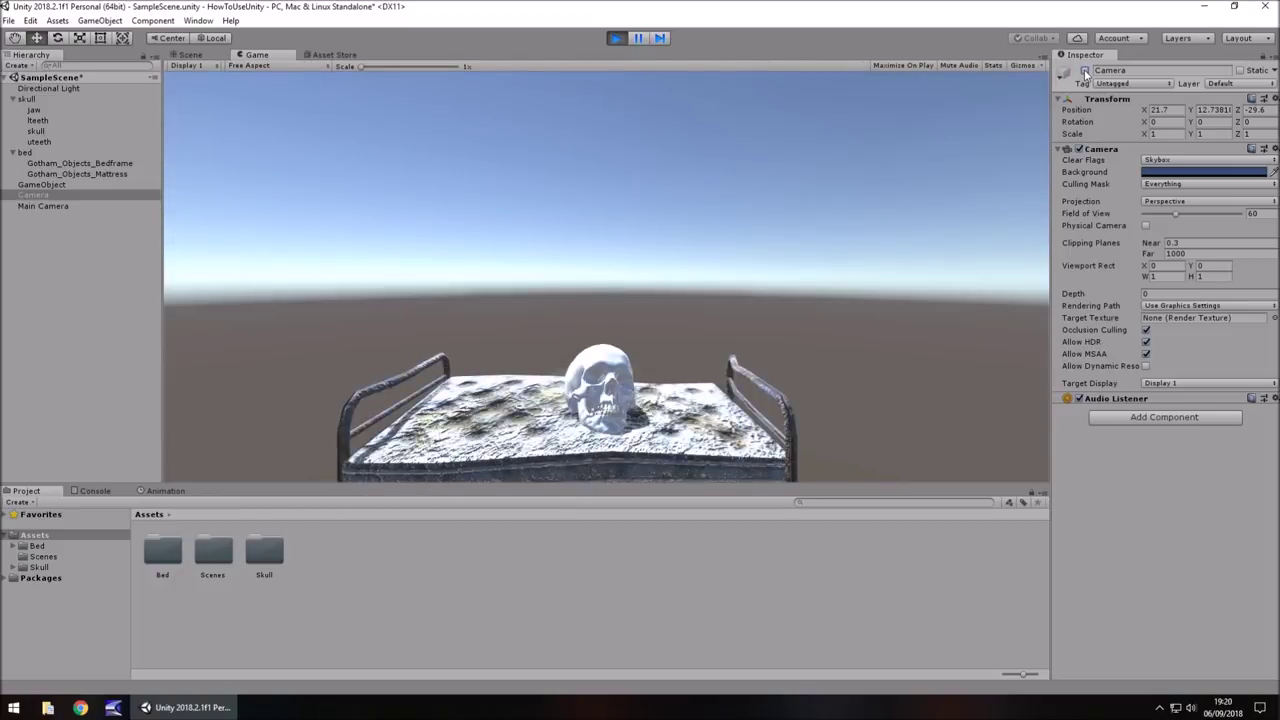
{"action": "left_click", "coordinate": [1085, 71]}
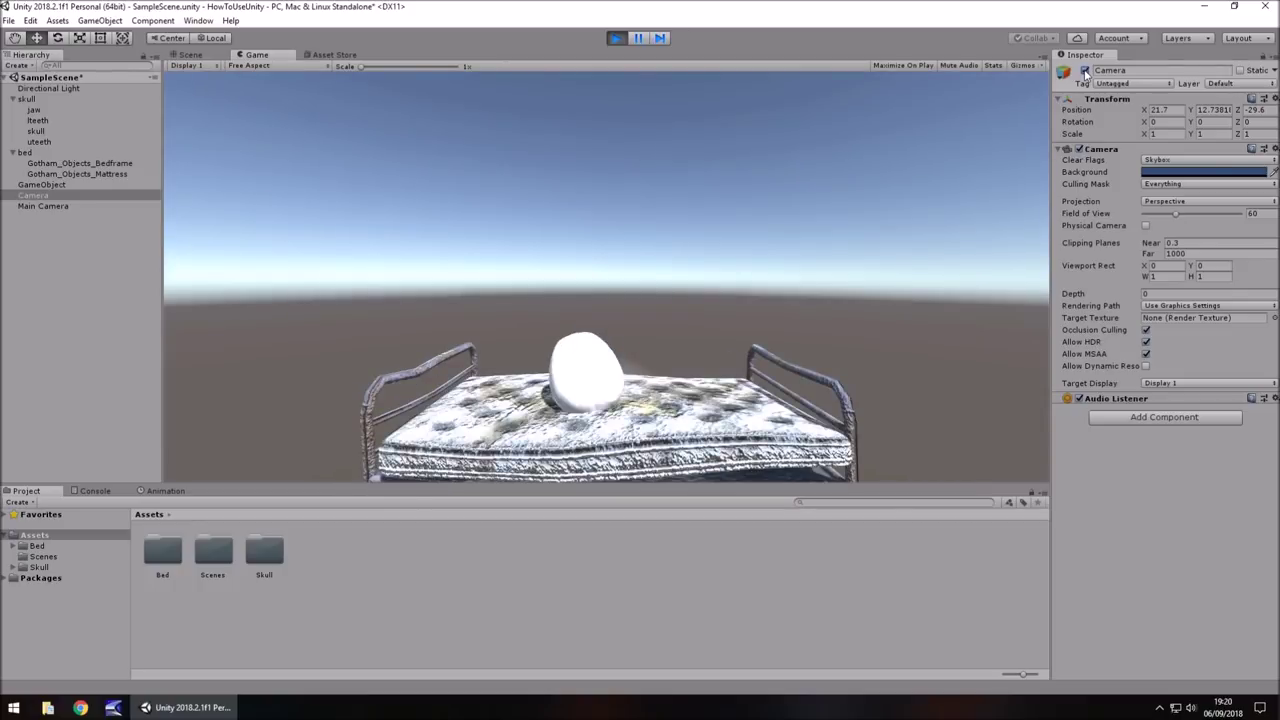
{"action": "left_click", "coordinate": [1085, 71]}
Step: Try rotating the Main Camera to about Y 207.67 during play mode, and stop playing the scene
{"action": "left_click", "coordinate": [46, 207]}
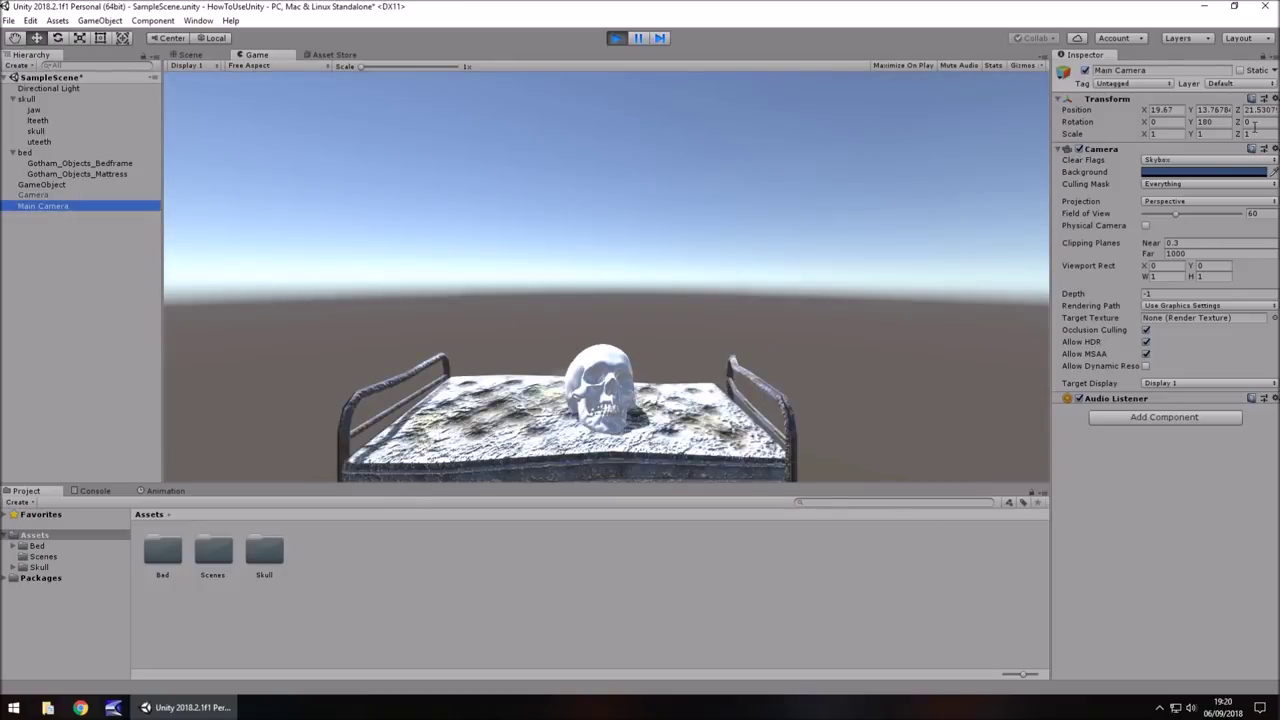
{"action": "left_click_drag", "start_coordinate": [1183, 121], "coordinate": [354, 174]}
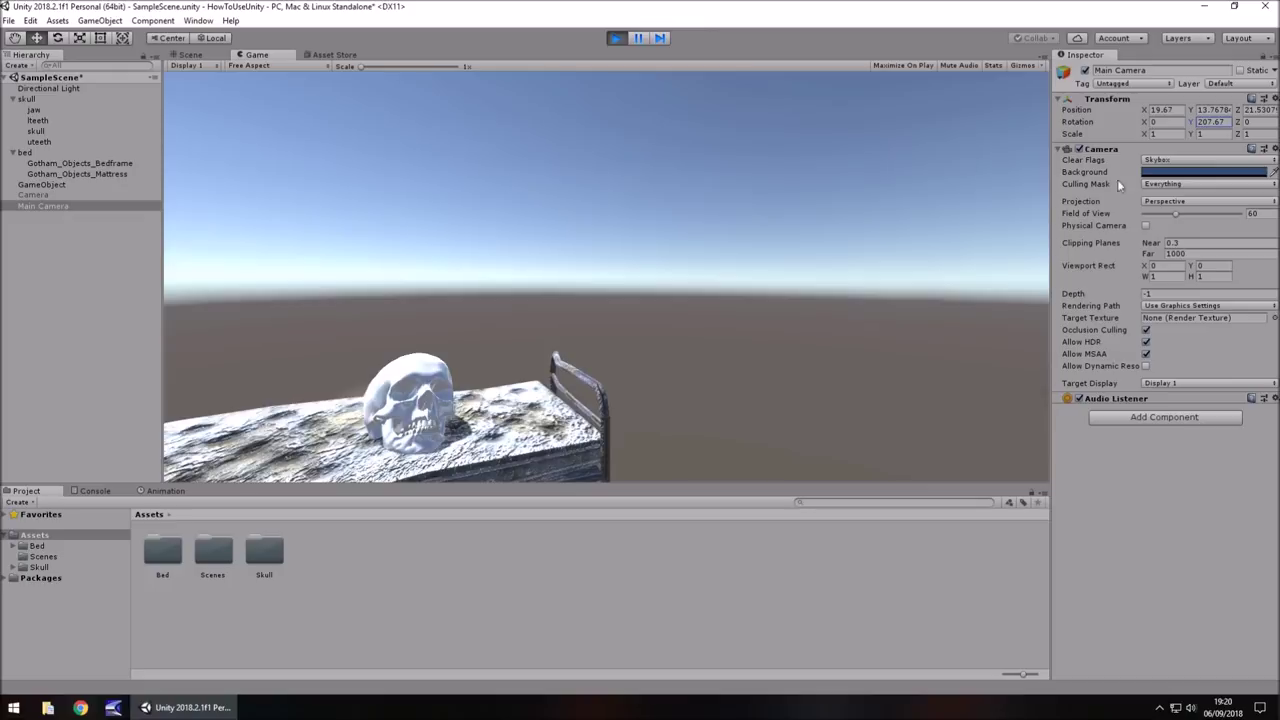
{"action": "left_click", "coordinate": [617, 38]}
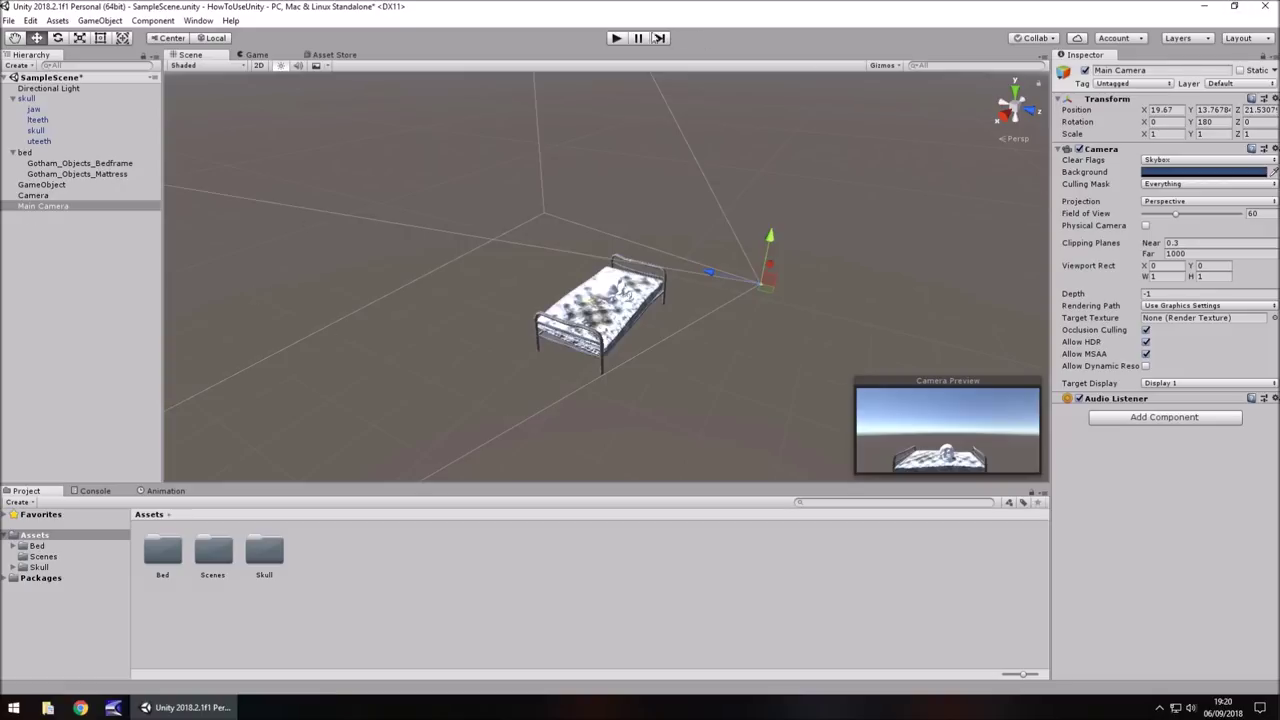
Step: Play the scene again, deactivate and reactivate Camera to compare its view with the Main Camera, and stop playing
{"action": "key", "text": "ctrl+p"}
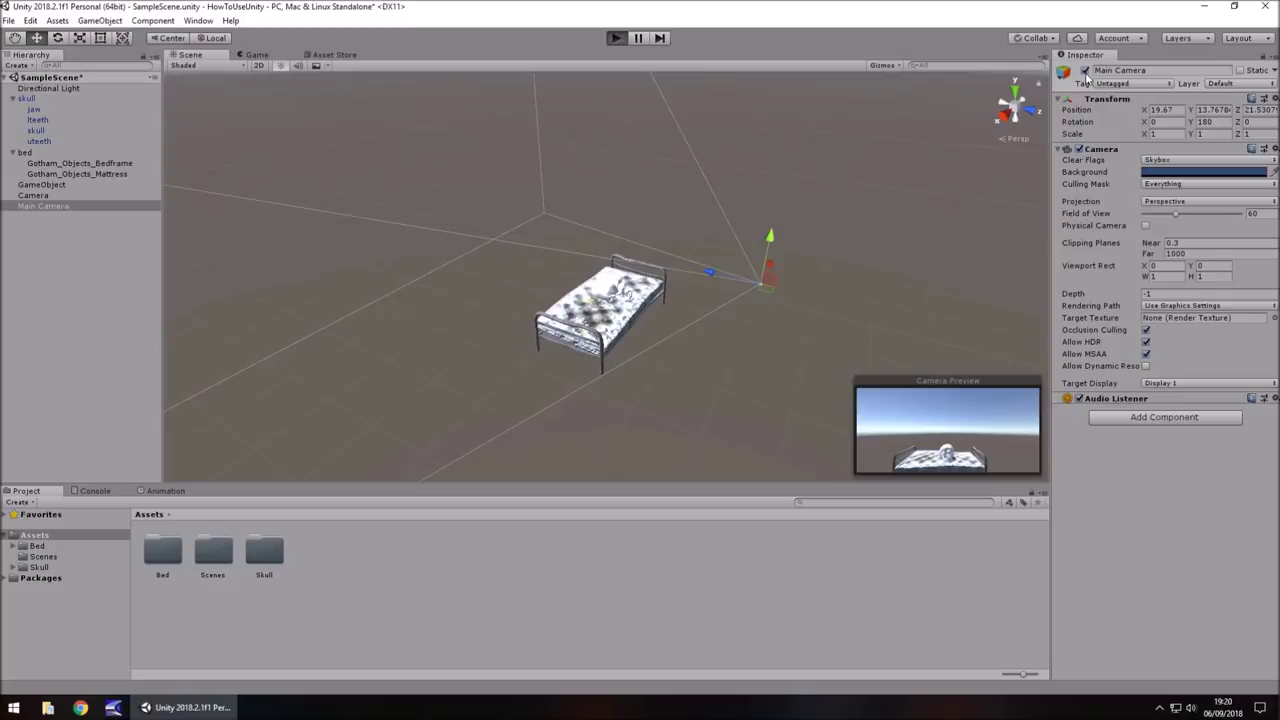
{"action": "left_click", "coordinate": [42, 196]}
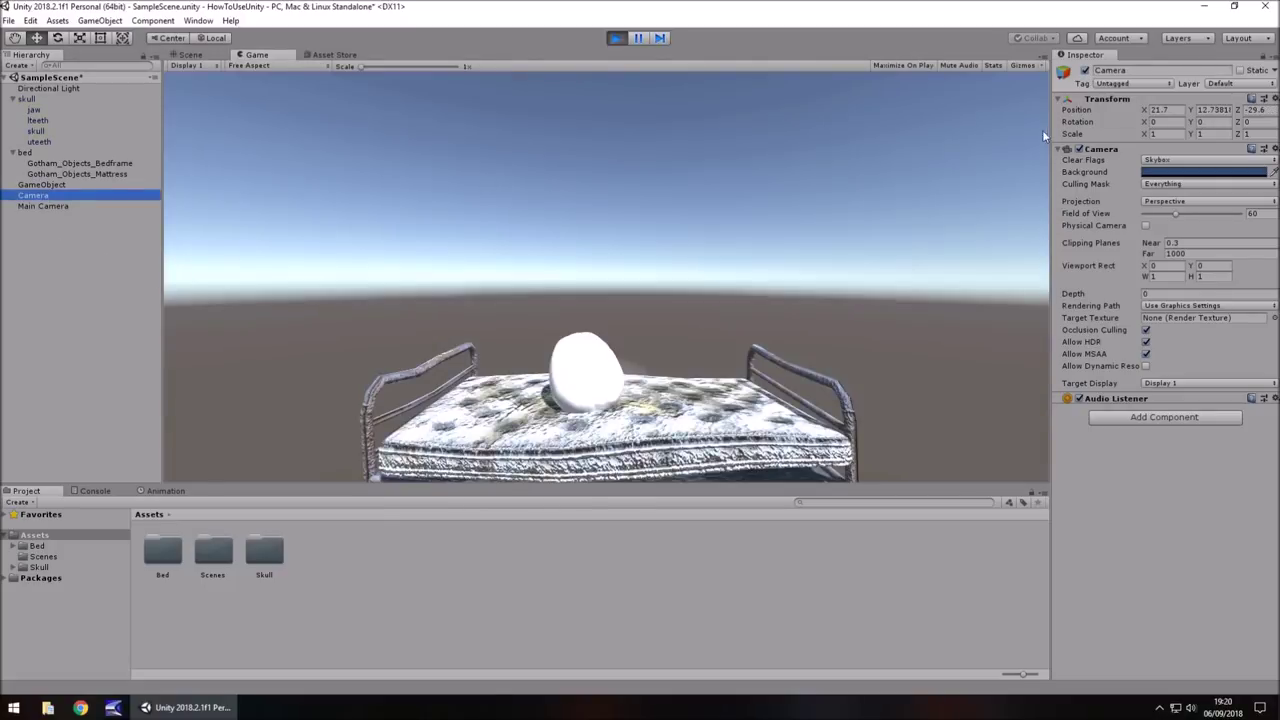
{"action": "left_click", "coordinate": [1085, 70]}
{"action": "left_click", "coordinate": [1085, 70]}
{"action": "left_click", "coordinate": [1085, 70]}
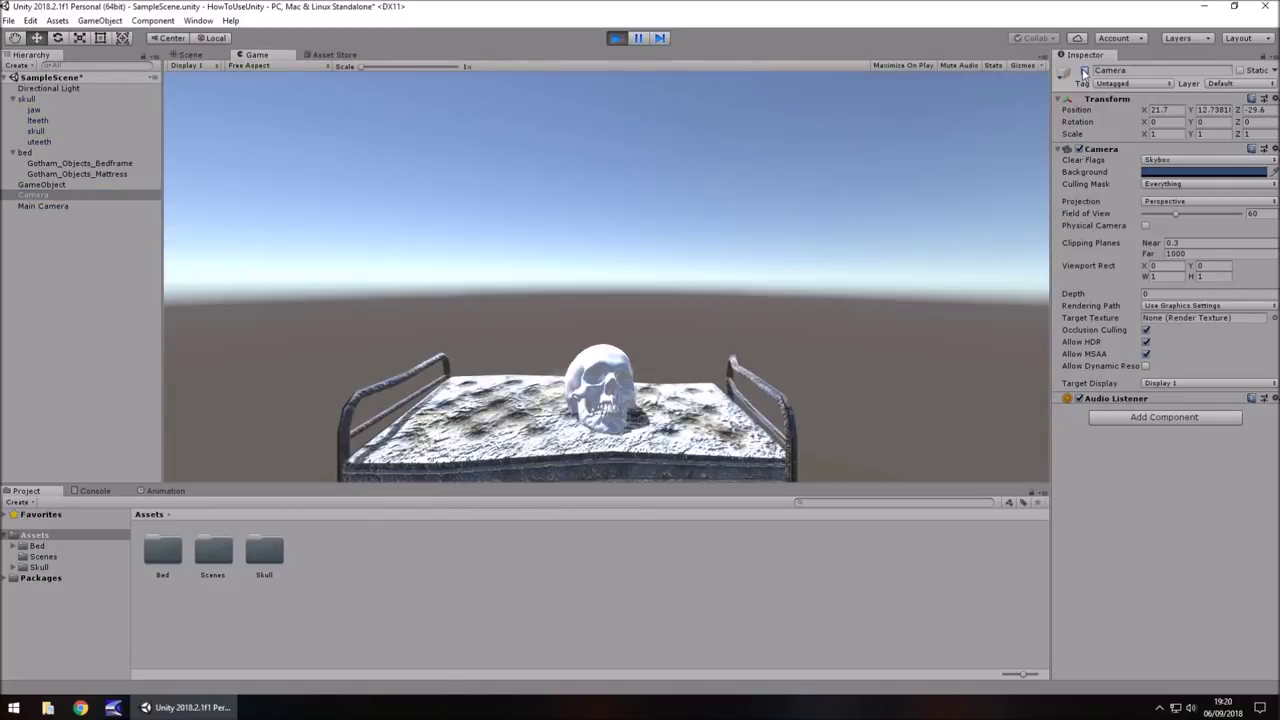
{"action": "left_click", "coordinate": [1085, 70]}
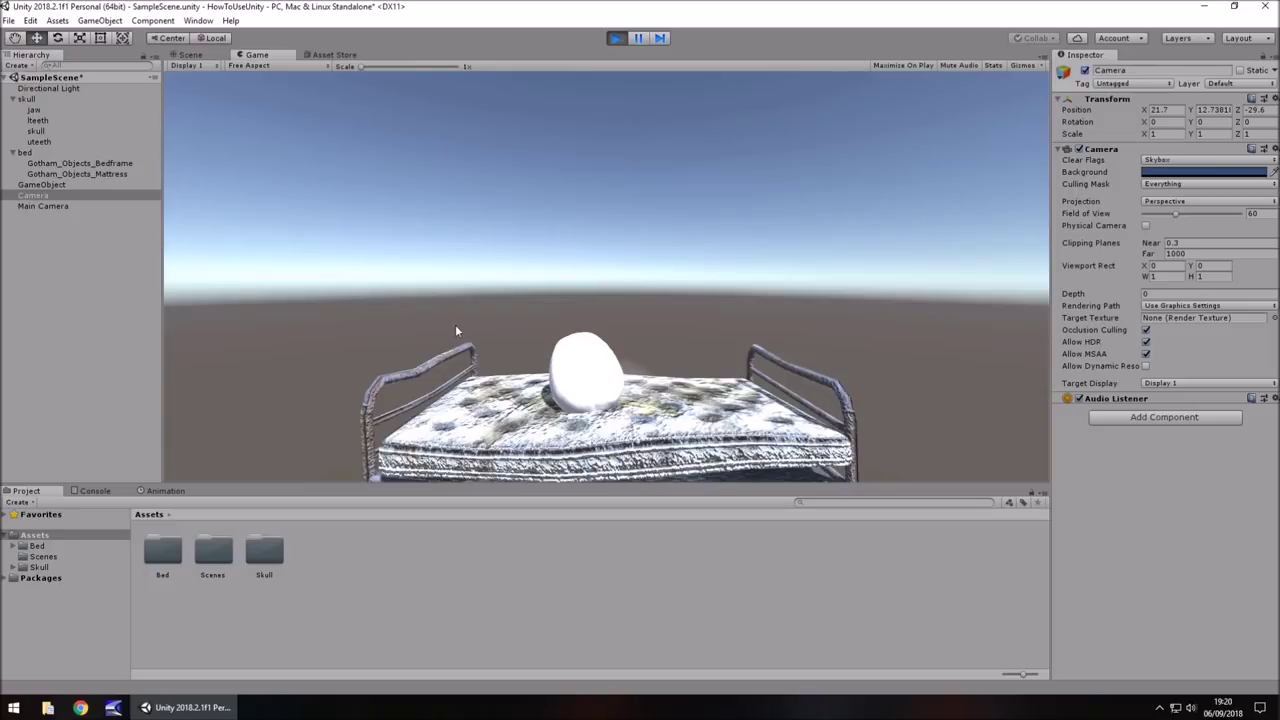
{"action": "left_click", "coordinate": [616, 38]}
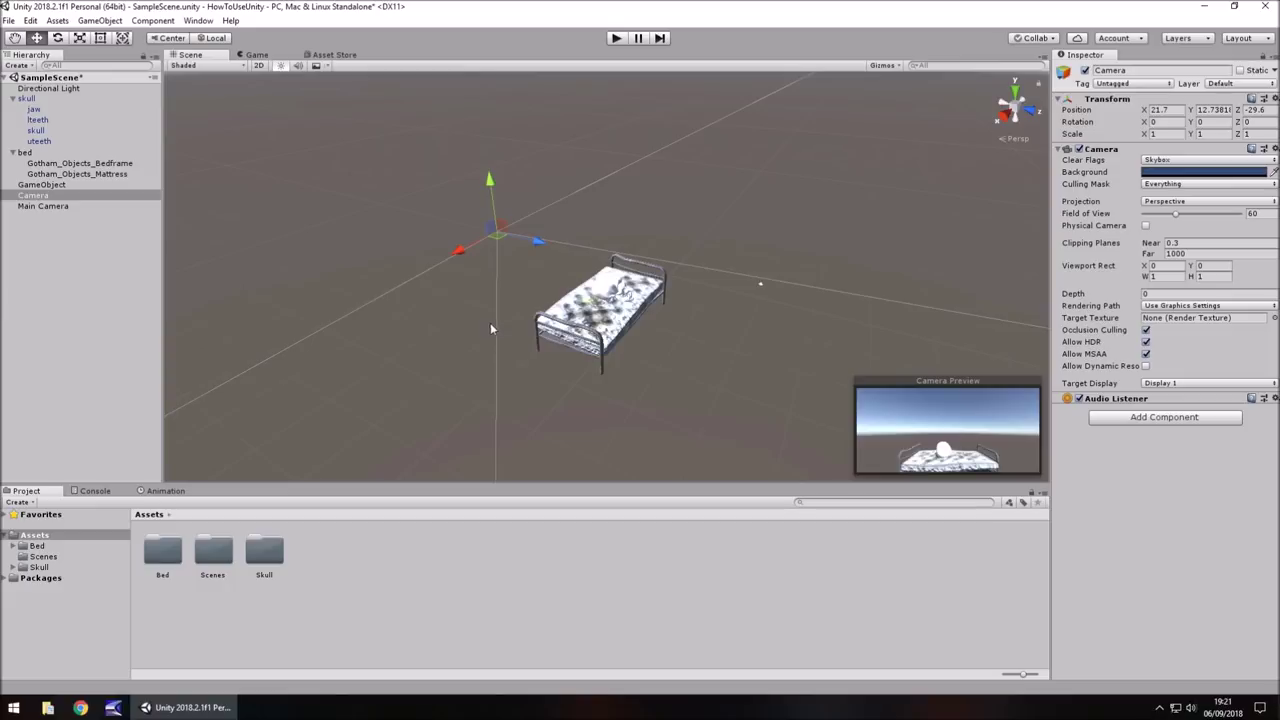
Step: Move Camera along the X axis to about -1.7 and rotate it to about Y 31.56 to face the bed diagonally
{"action": "left_click_drag", "start_coordinate": [458, 250], "coordinate": [530, 213]}
{"action": "left_click_drag", "start_coordinate": [1190, 121], "coordinate": [627, 180]}
Step: Duplicate Camera, move the copy to about X 49.2 and rotate it to about Y -25.4 so it faces the bed
{"action": "left_click", "coordinate": [42, 196]}
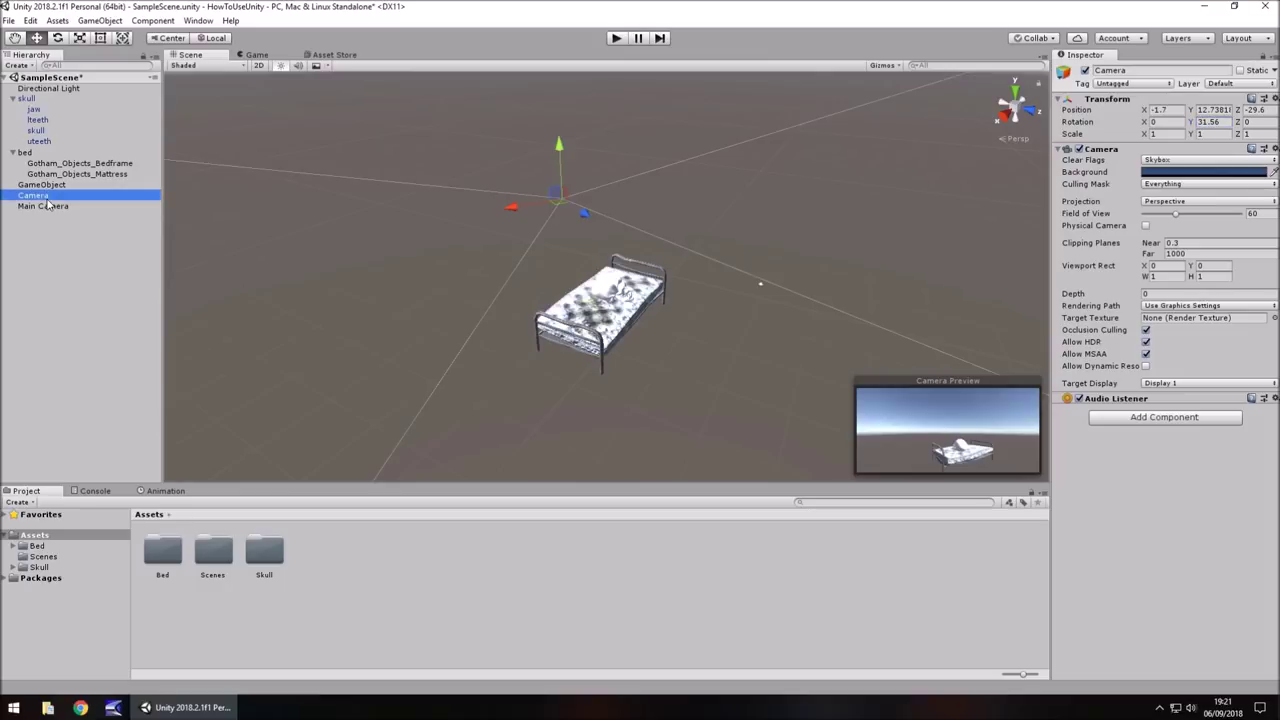
{"action": "key", "text": "ctrl+d"}
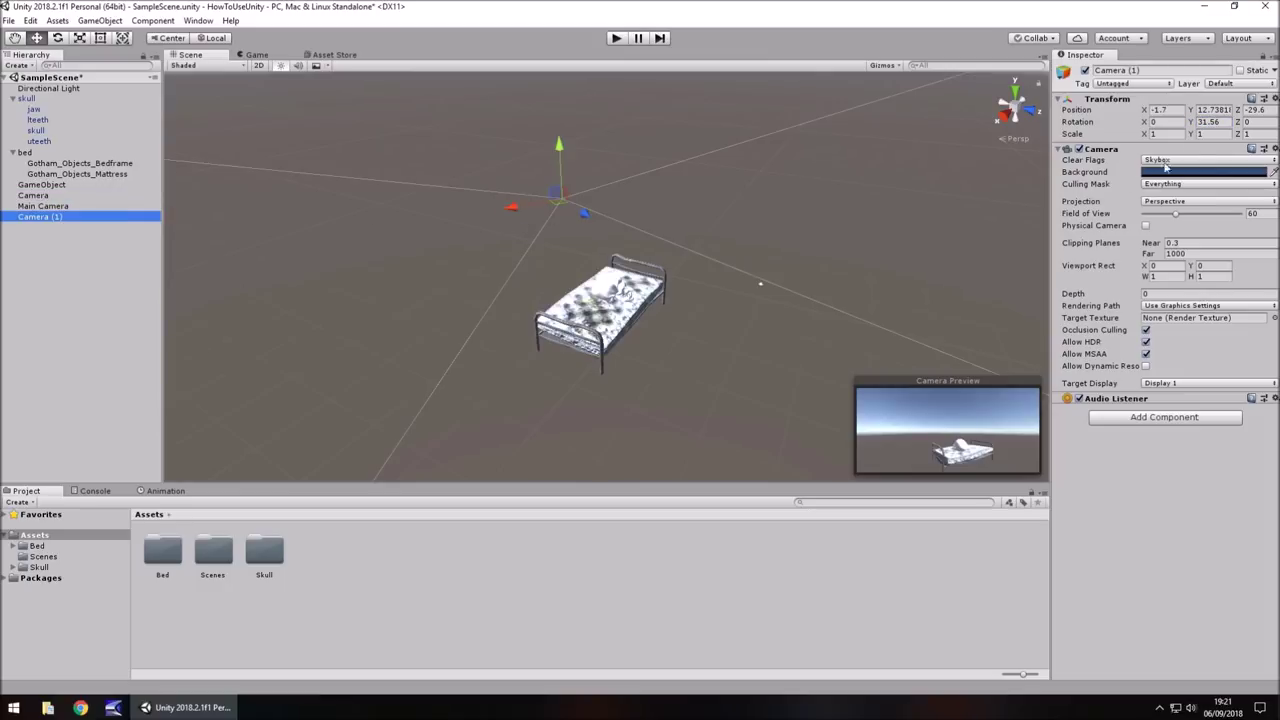
{"action": "left_click", "coordinate": [1210, 121]}
{"action": "type", "text": "0"}
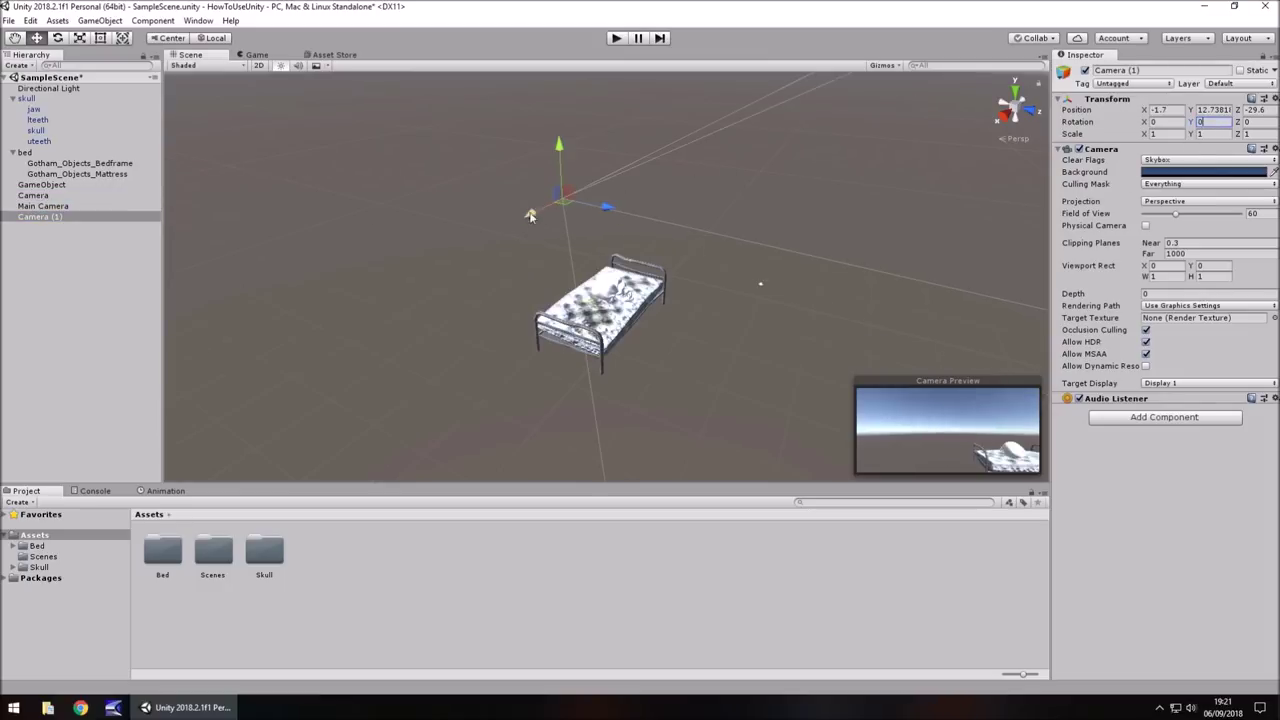
{"action": "left_click_drag", "start_coordinate": [540, 210], "coordinate": [375, 293]}
{"action": "left_click_drag", "start_coordinate": [1190, 121], "coordinate": [1180, 121]}
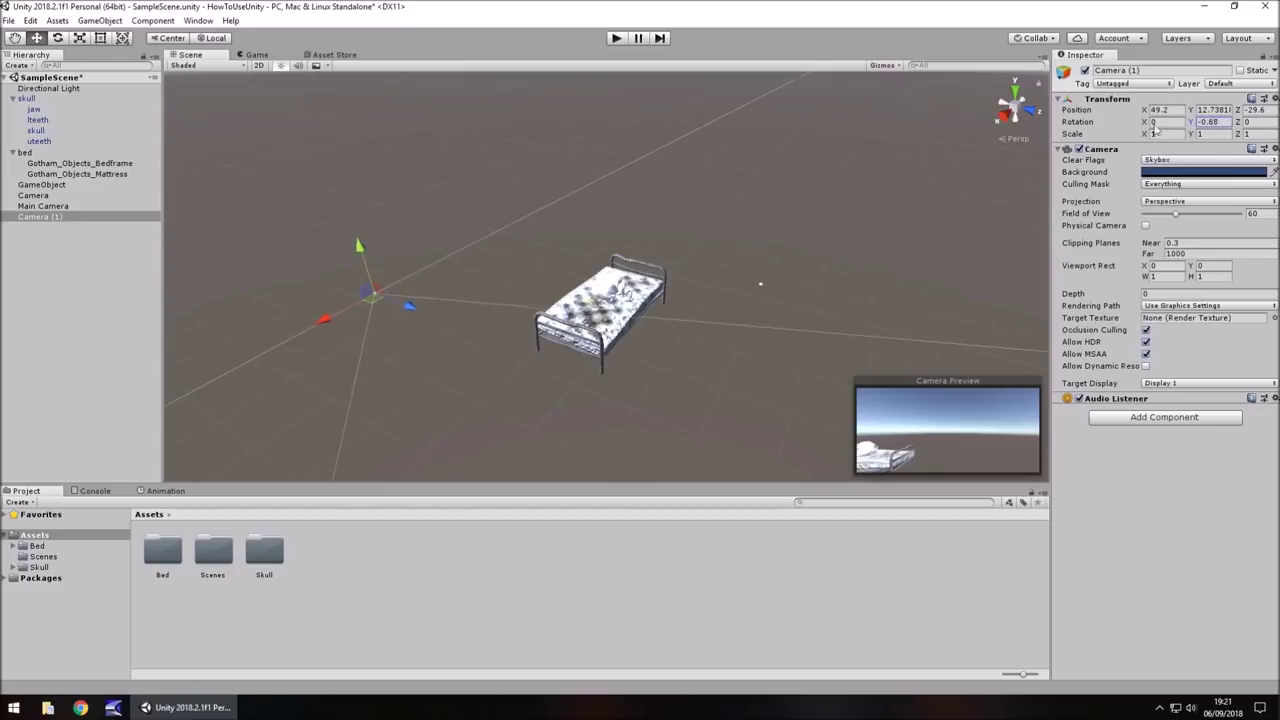
{"action": "left_click_drag", "start_coordinate": [765, 128], "coordinate": [615, 118]}
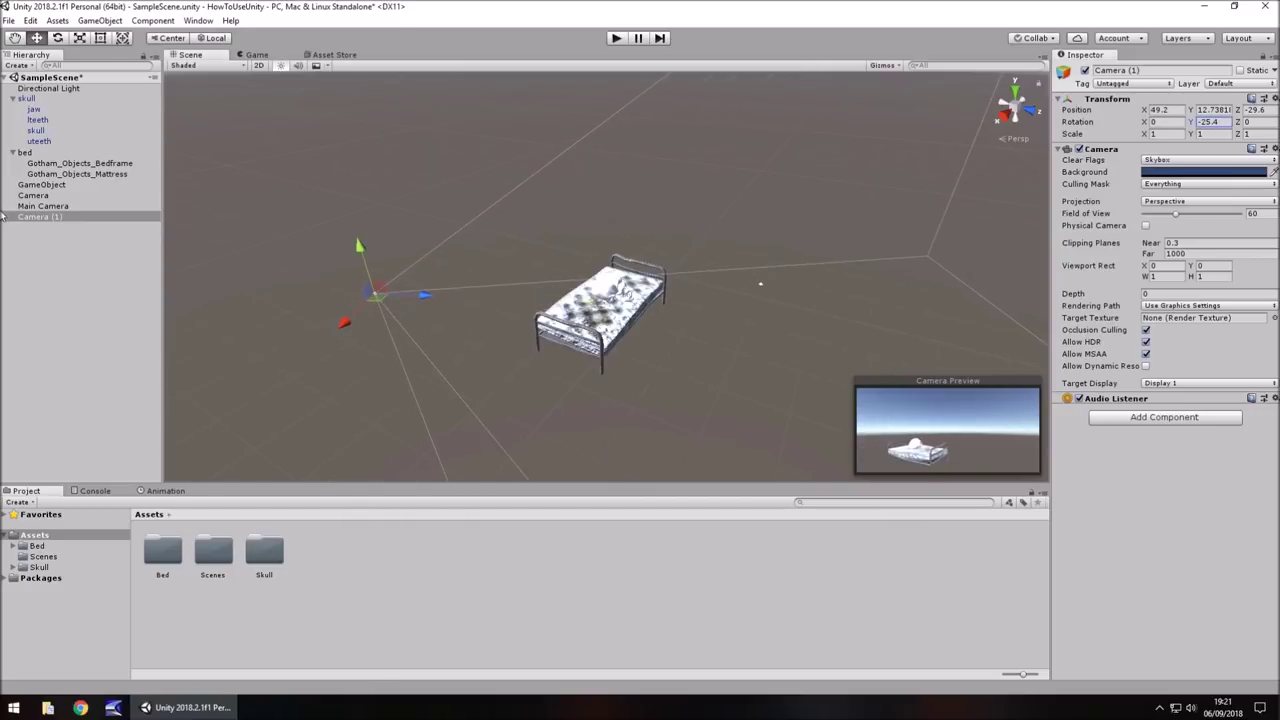
Step: Play the scene, deactivate Camera (1) and Camera in turn to check each camera's view, and select the Main Camera
{"action": "left_click", "coordinate": [616, 38]}
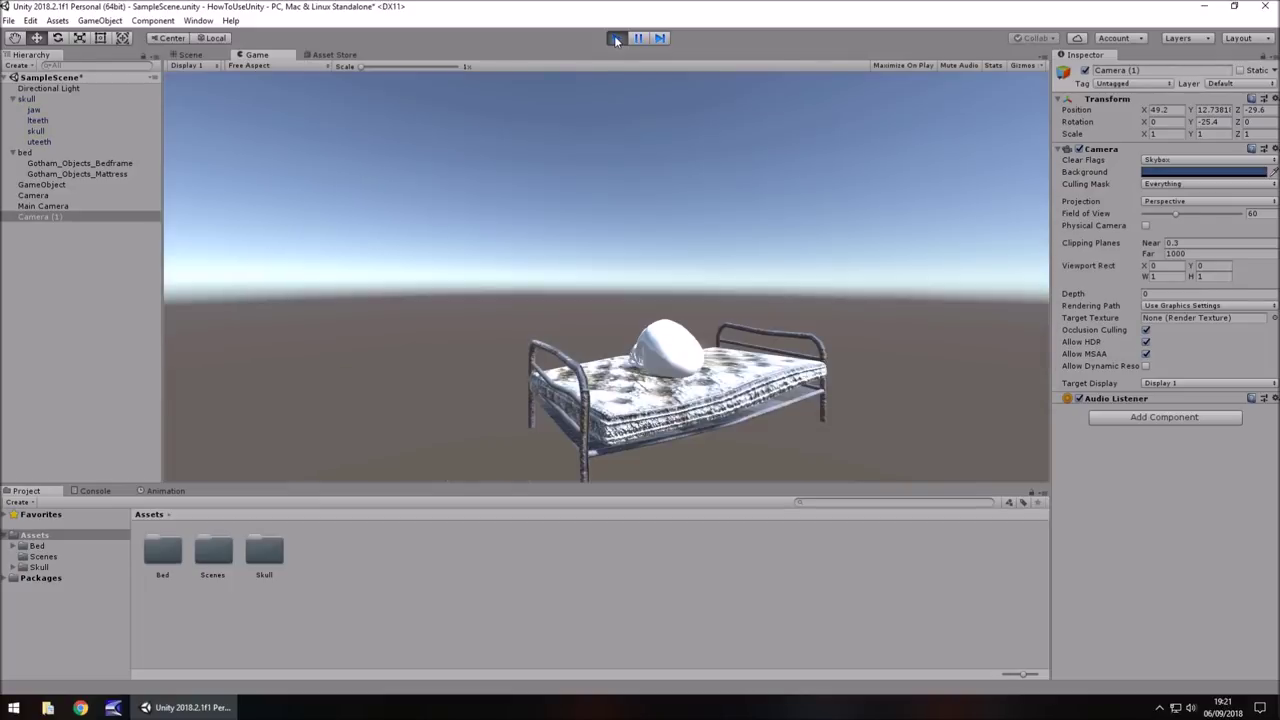
{"action": "left_click", "coordinate": [1085, 70]}
{"action": "left_click", "coordinate": [14, 196]}
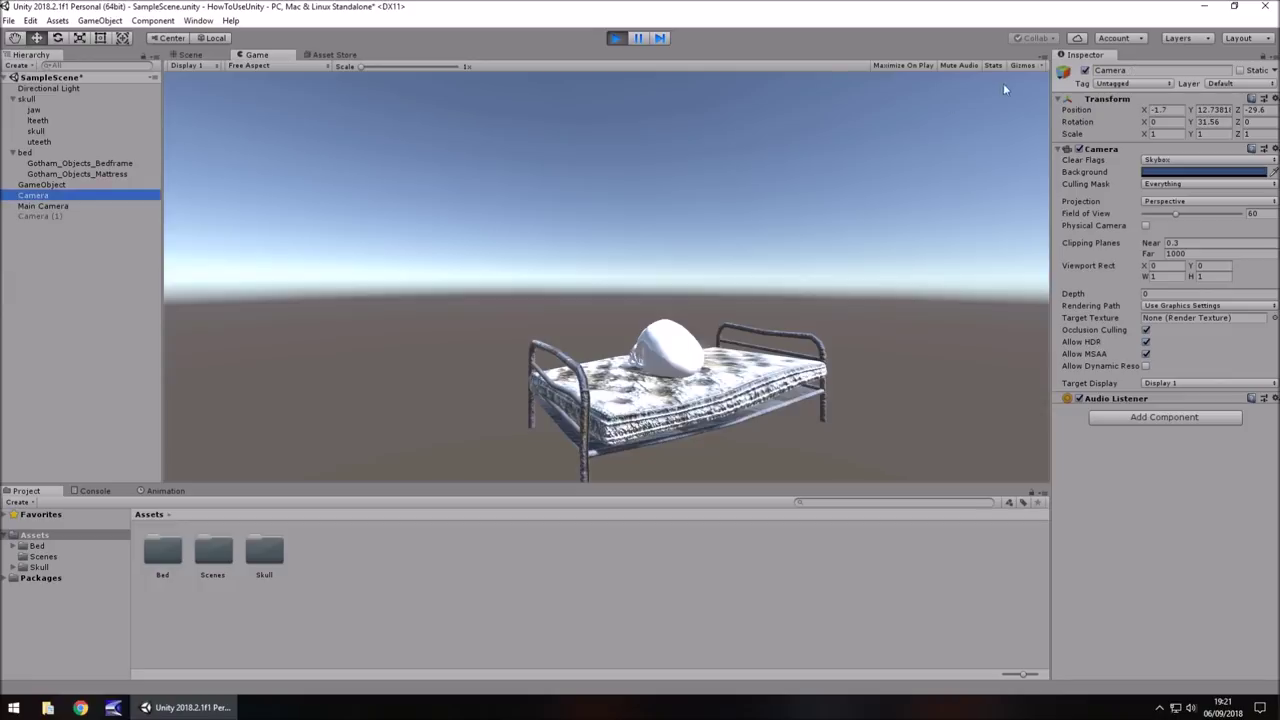
{"action": "left_click", "coordinate": [1085, 70]}
{"action": "left_click", "coordinate": [64, 205]}
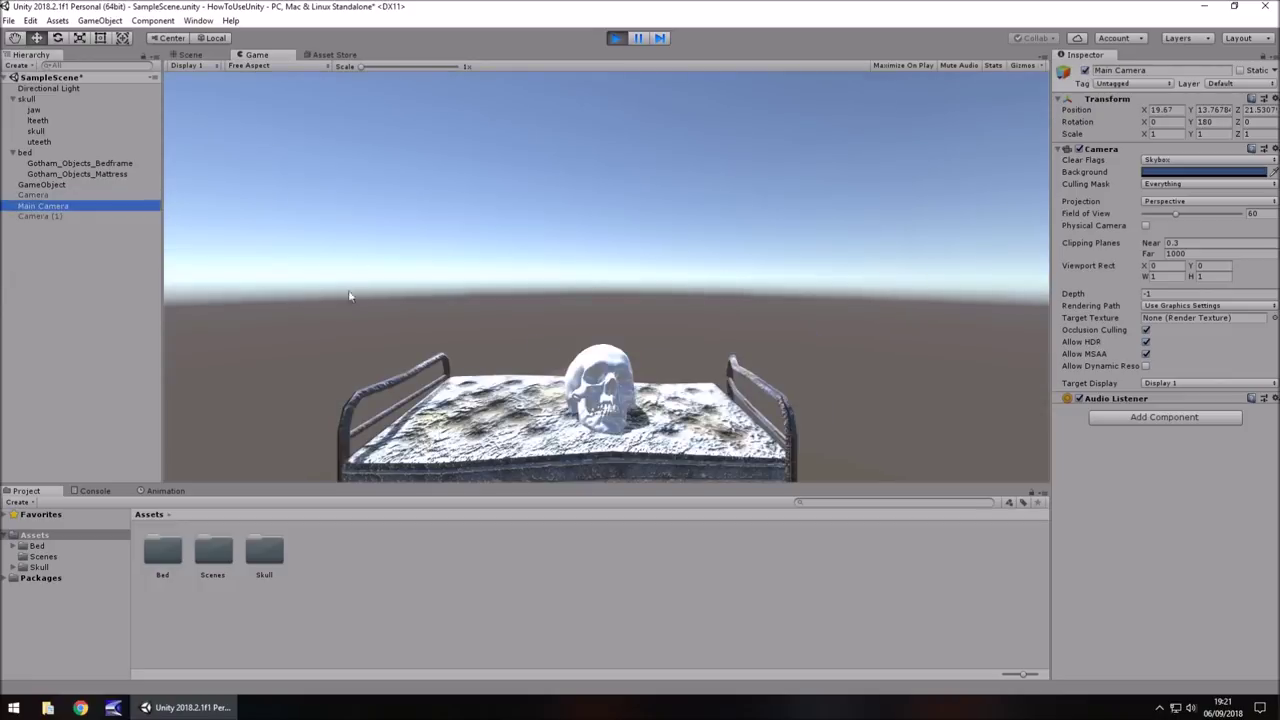
Step: Reactivate Camera (1) to check its view, and deactivate it and the Main Camera so no camera is active
{"action": "left_click", "coordinate": [58, 216]}
{"action": "left_click", "coordinate": [1085, 70]}
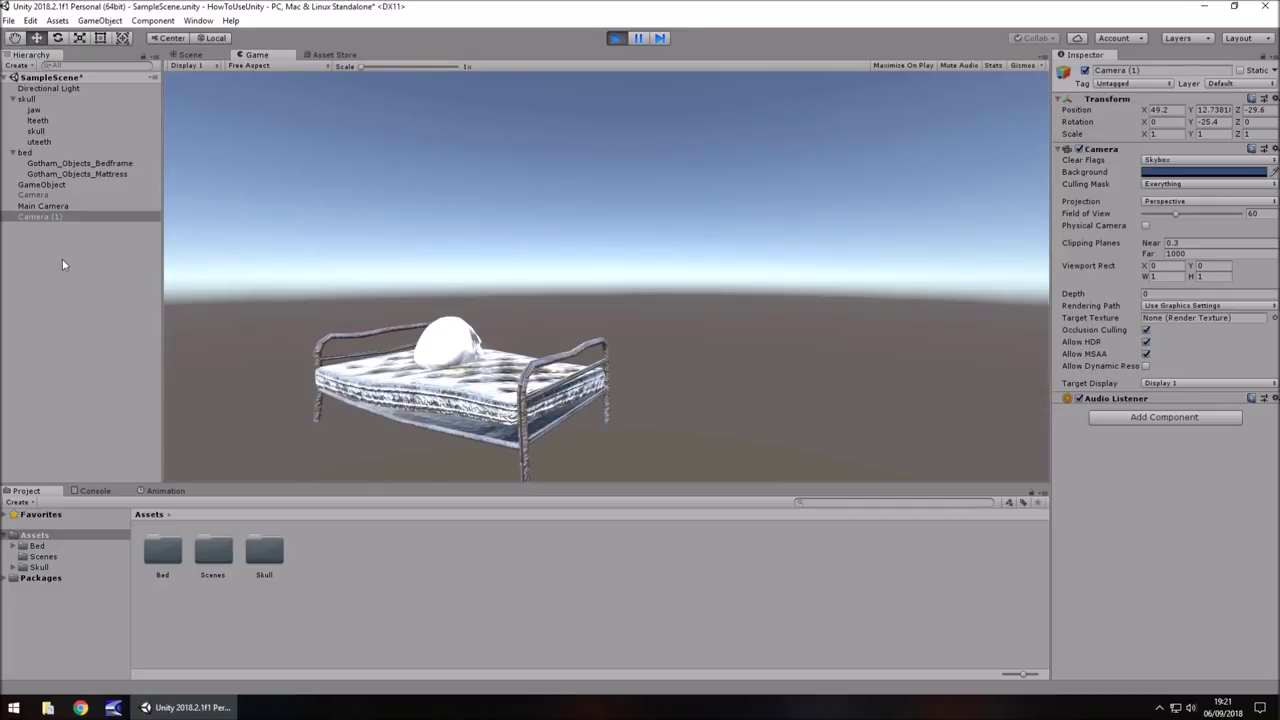
{"action": "left_click", "coordinate": [1085, 70]}
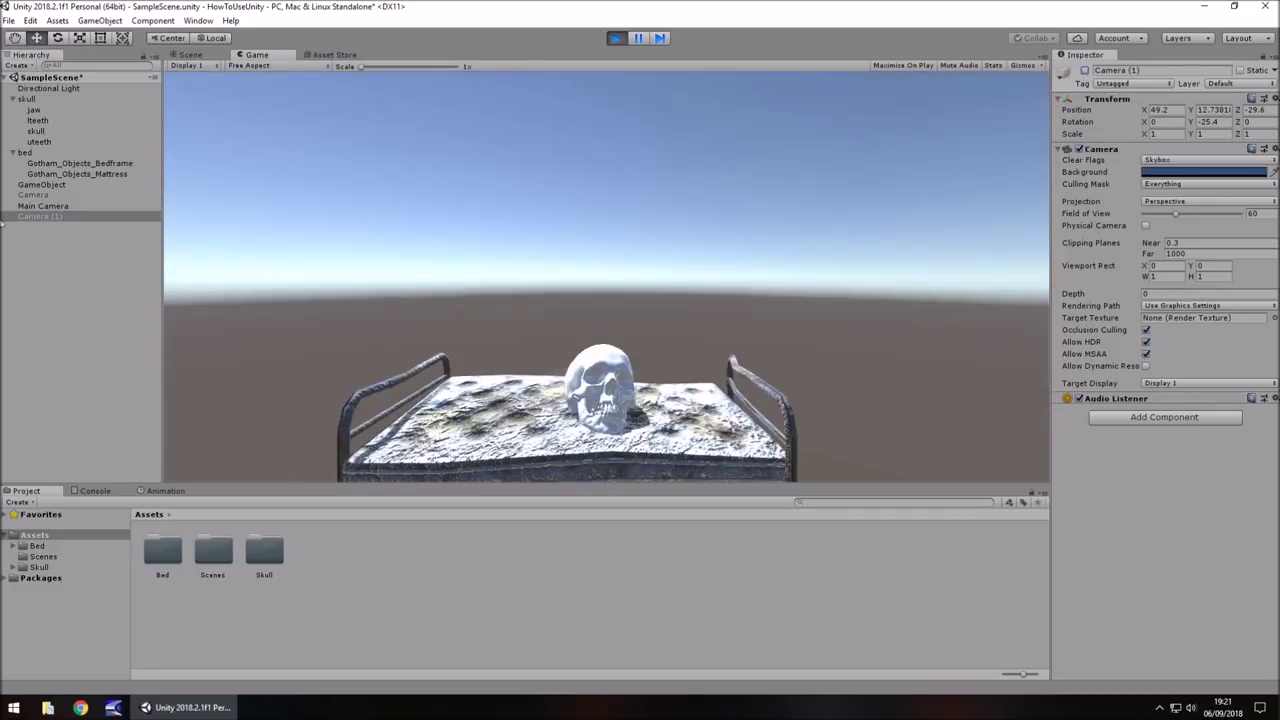
{"action": "left_click", "coordinate": [38, 206]}
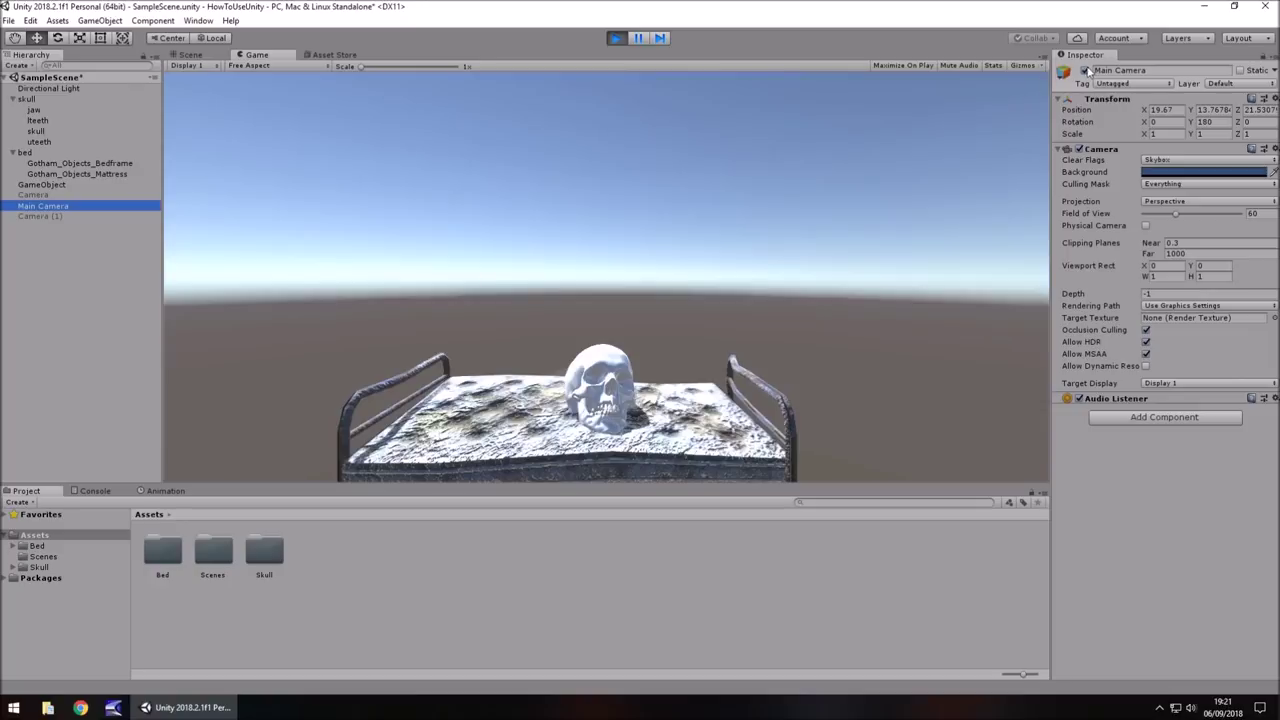
{"action": "left_click", "coordinate": [1085, 70]}
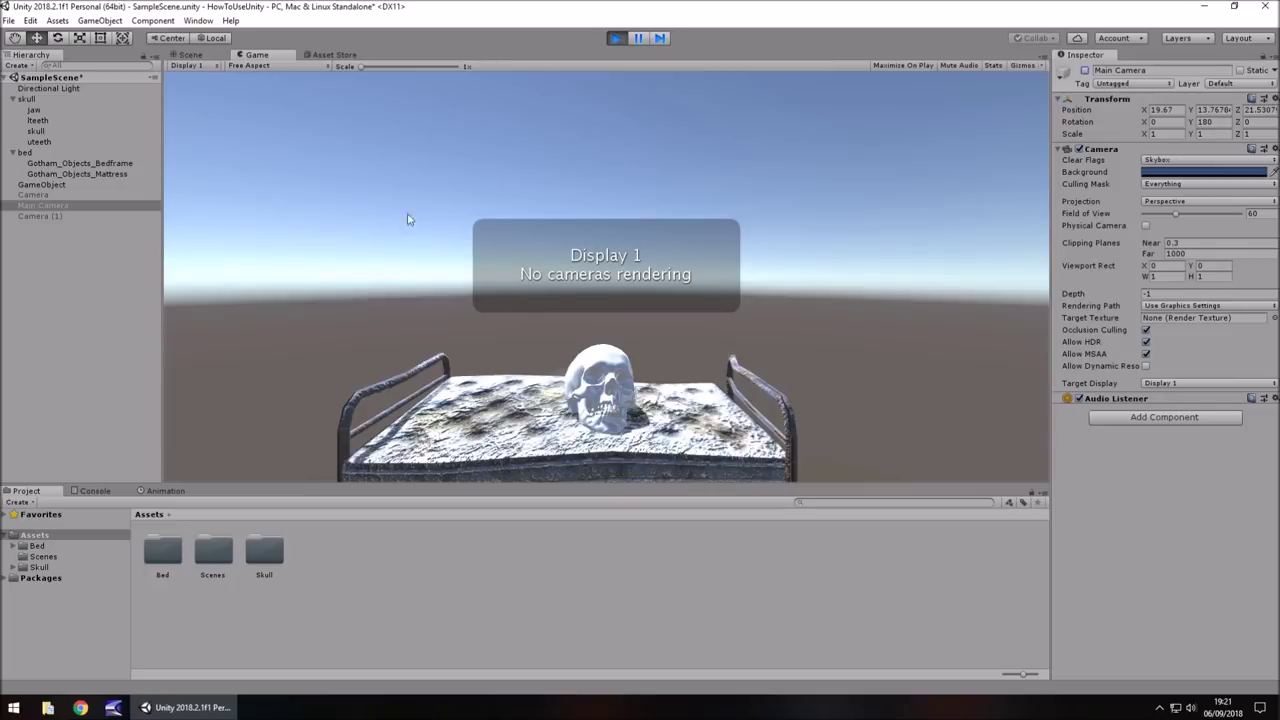
Step: Change the skull's X rotation and X scale with all cameras inactive, and reactivate the Main Camera to view the result
{"action": "left_click", "coordinate": [26, 100]}
{"action": "left_click_drag", "start_coordinate": [1142, 136], "coordinate": [1008, 142]}
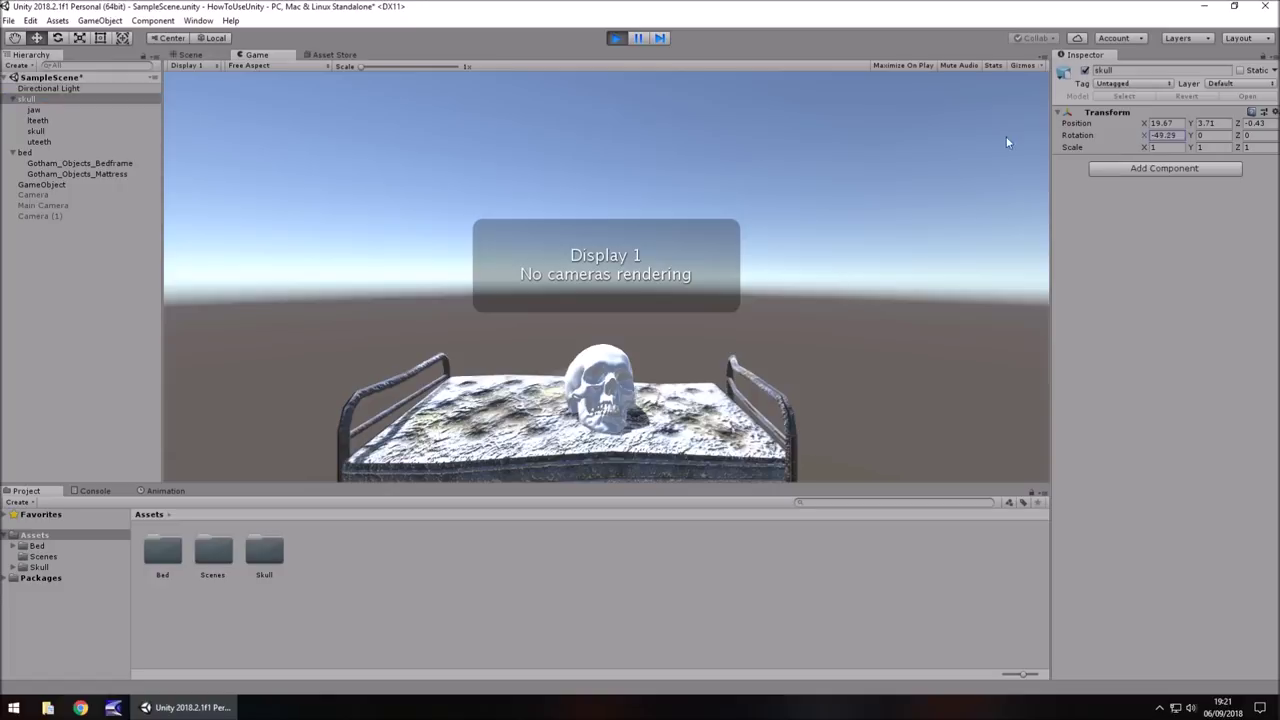
{"action": "left_click_drag", "start_coordinate": [1143, 135], "coordinate": [944, 139]}
{"action": "left_click_drag", "start_coordinate": [1143, 147], "coordinate": [191, 191]}
{"action": "left_click", "coordinate": [40, 205]}
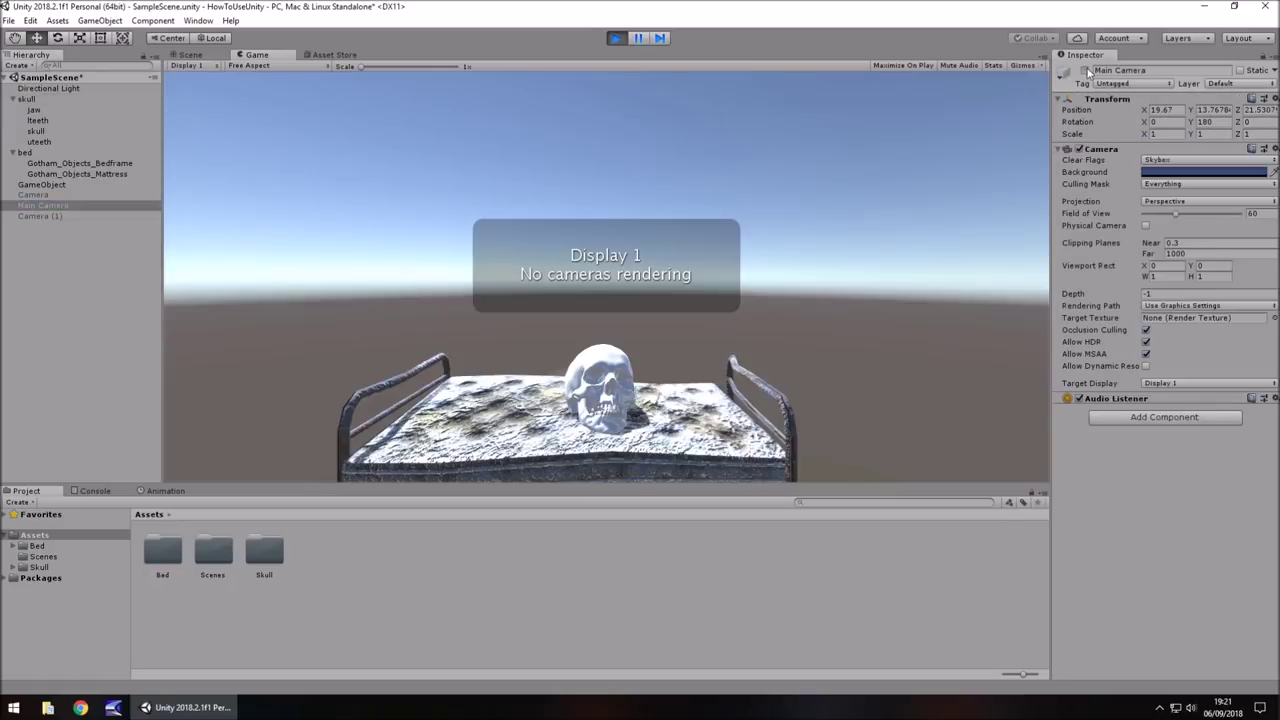
{"action": "left_click", "coordinate": [1085, 71]}
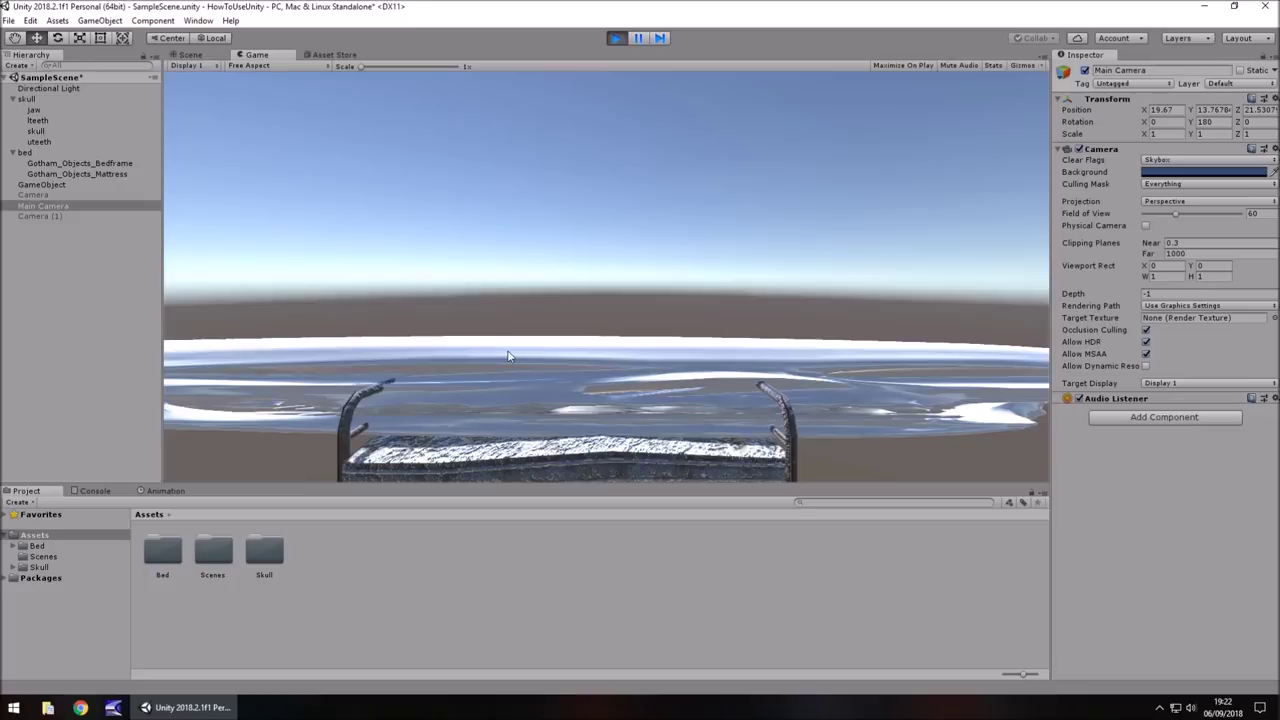
{"action": "left_click", "coordinate": [1085, 71]}
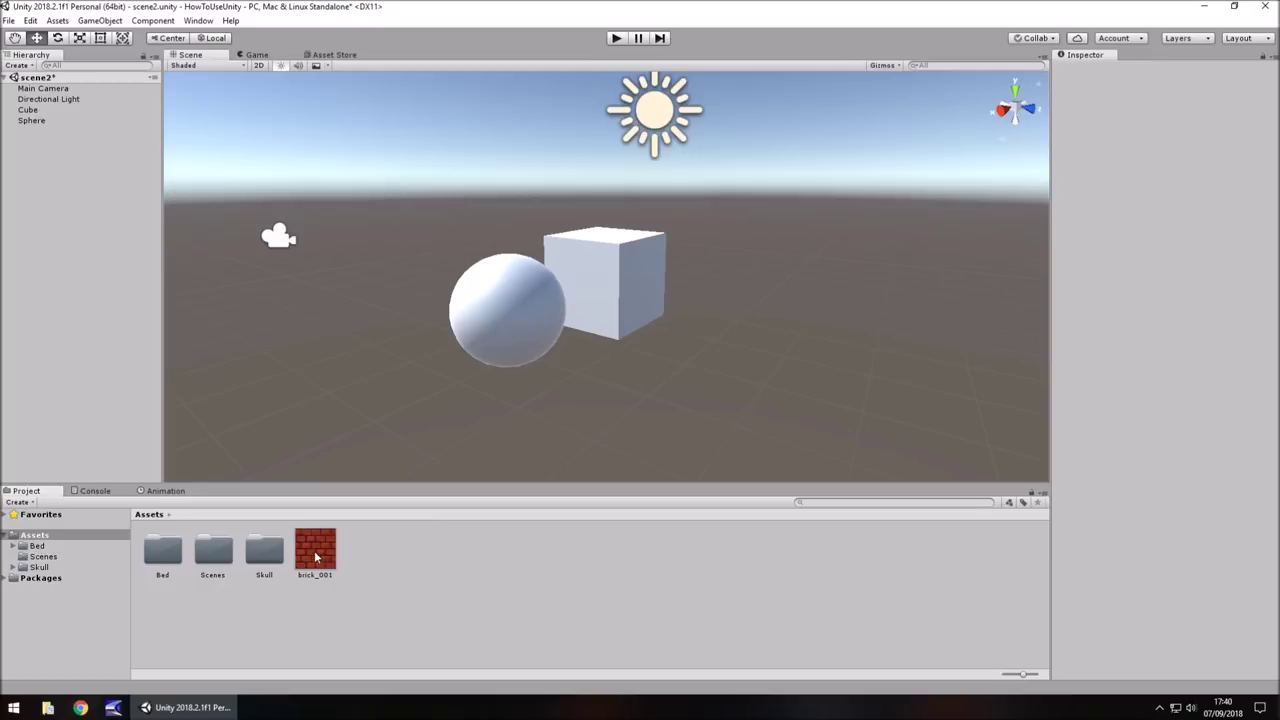
Step: Apply the brick_001 texture to the cube in scene2 and expand the cube's brick_001 material settings
{"action": "left_click_drag", "start_coordinate": [318, 553], "coordinate": [602, 274]}
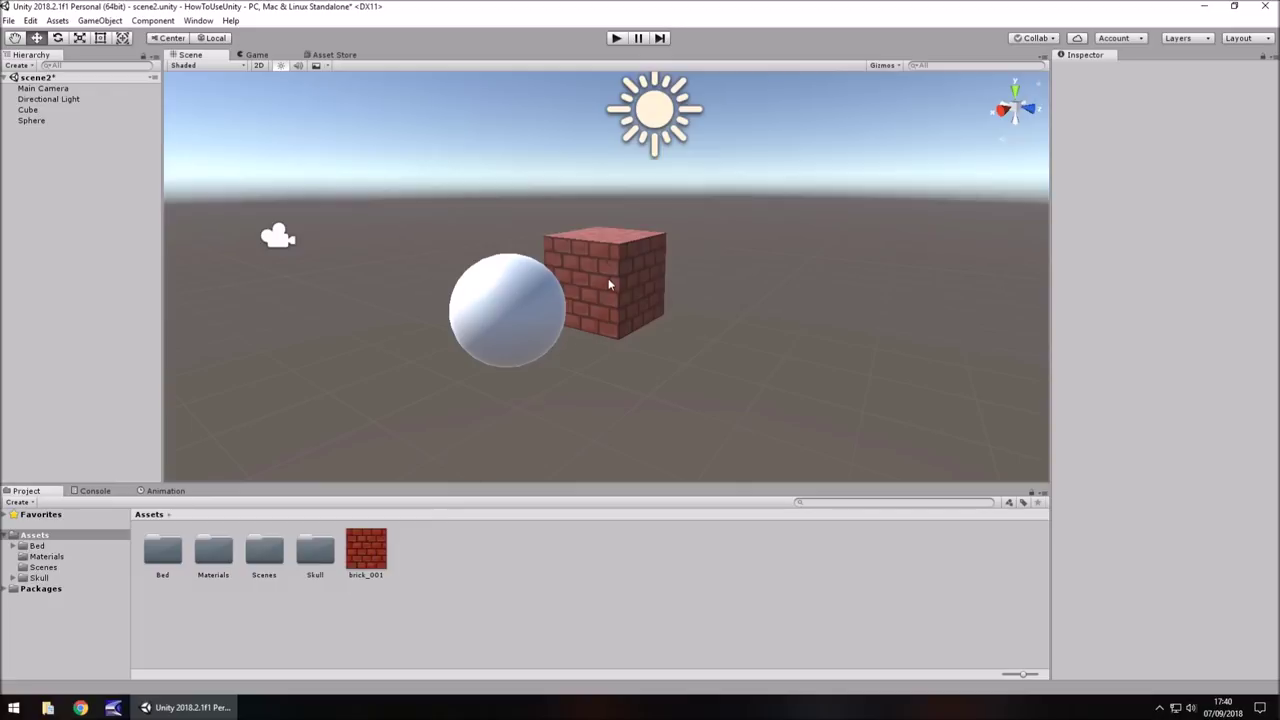
{"action": "left_click", "coordinate": [602, 272]}
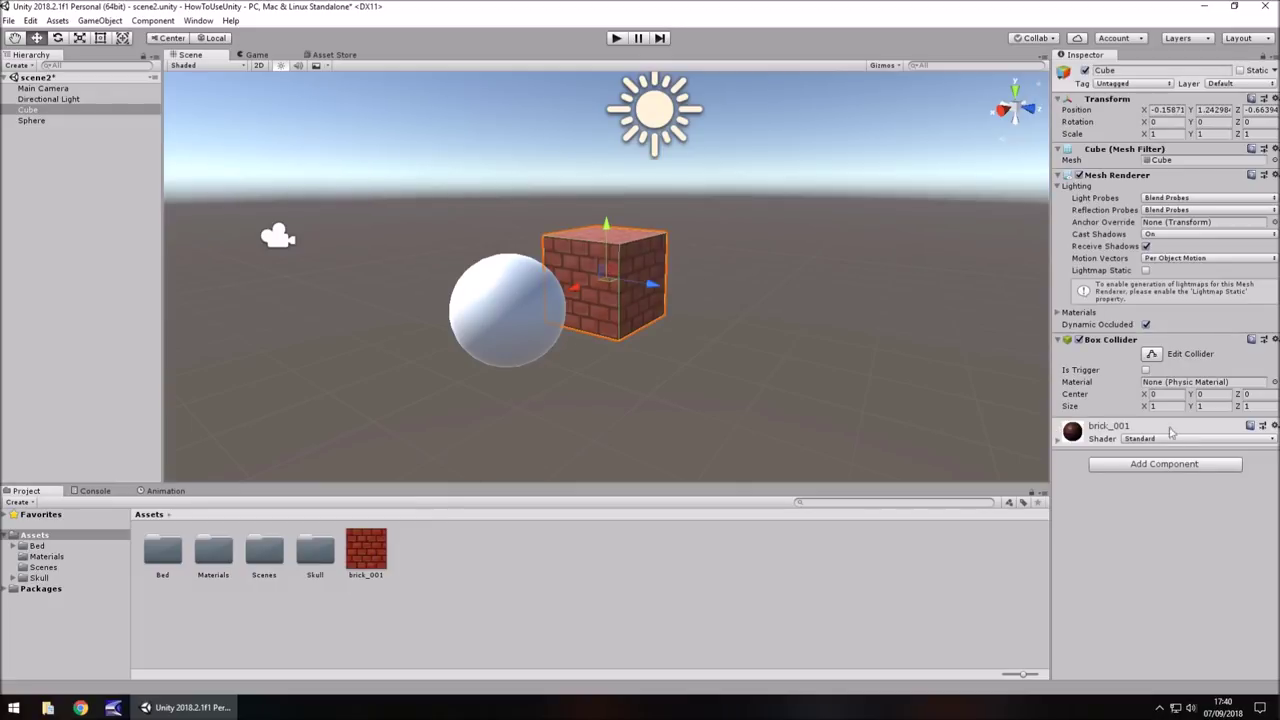
{"action": "left_click", "coordinate": [1058, 444]}
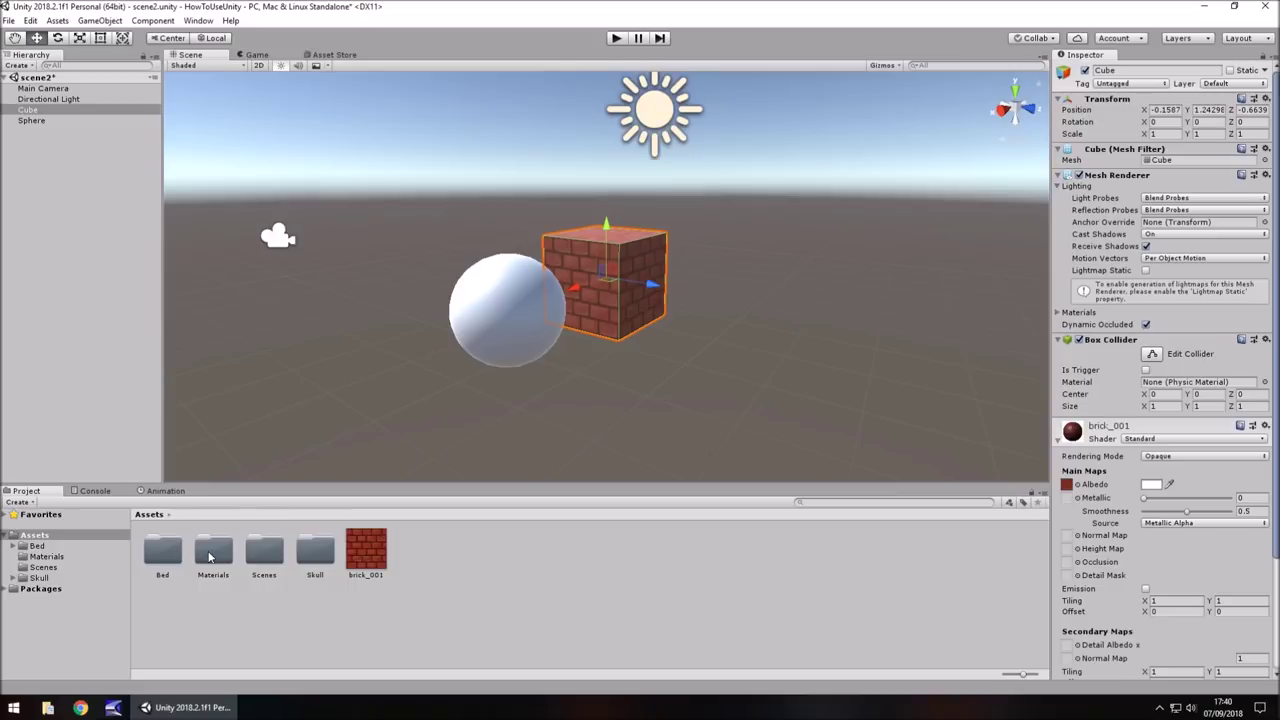
Step: Open the Materials folder, check the cube's material, and select the brick_001 material asset for editing
{"action": "double_click", "coordinate": [209, 557]}
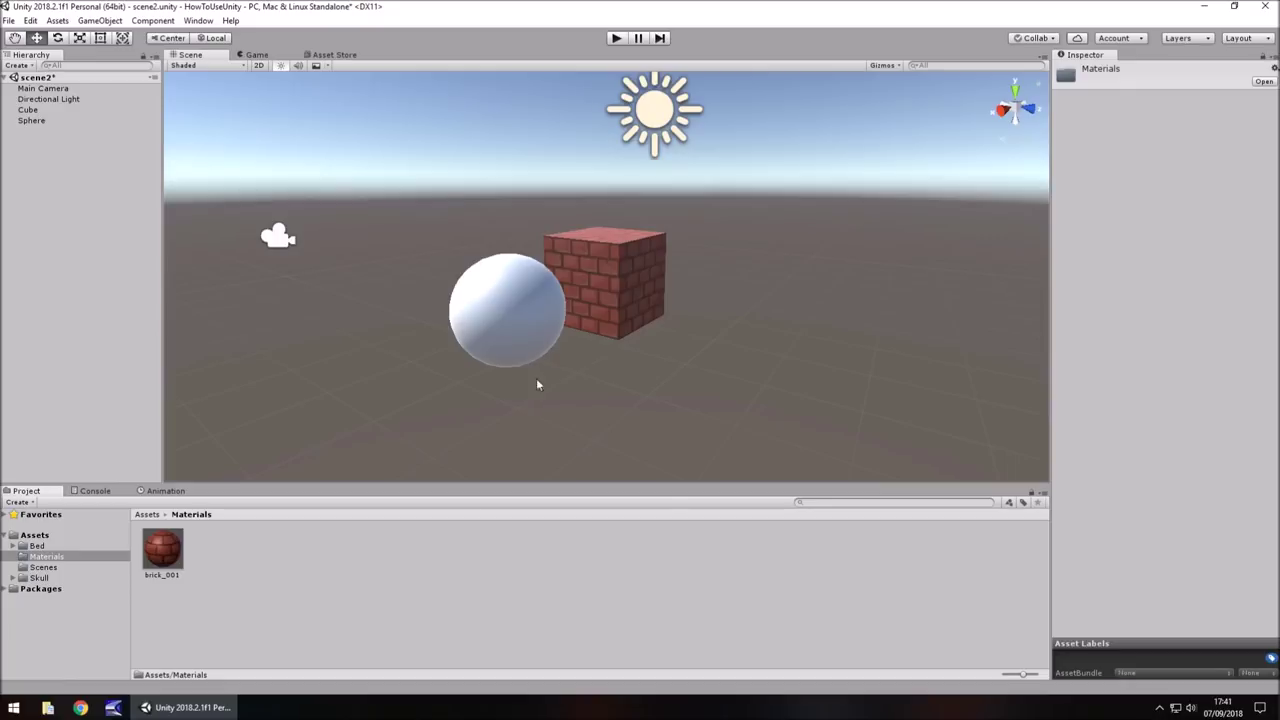
{"action": "left_click", "coordinate": [617, 305]}
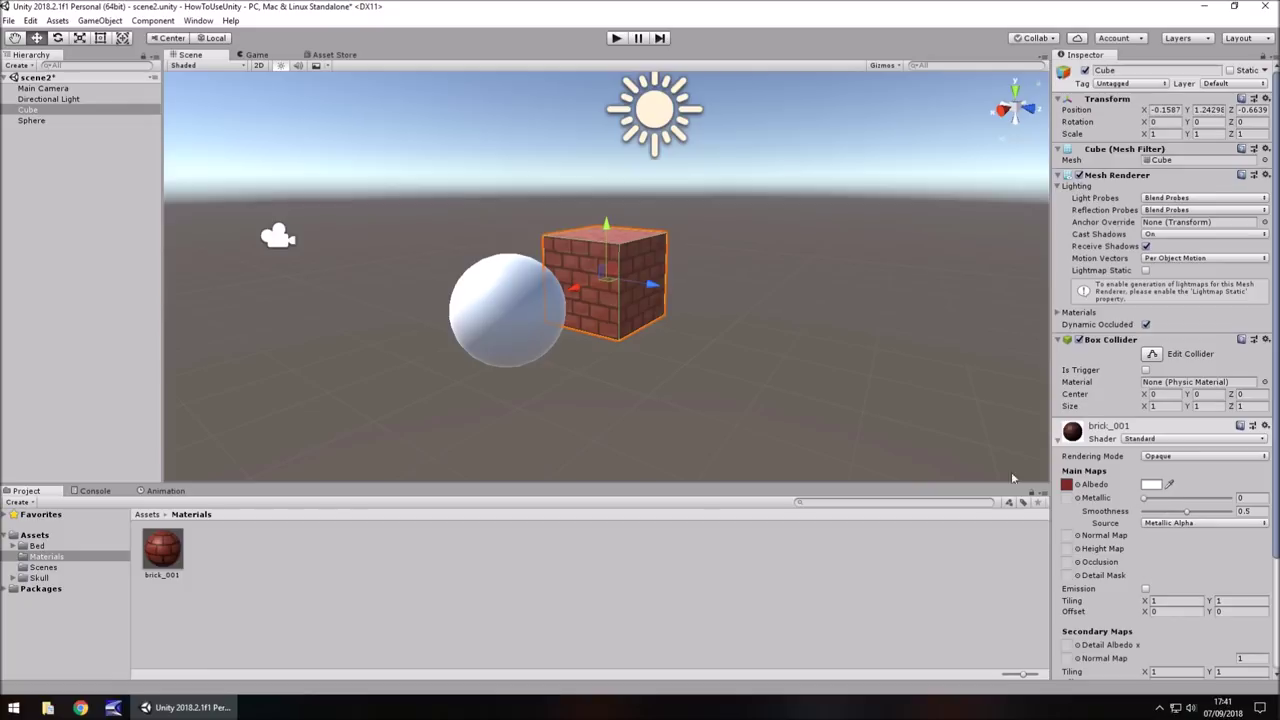
{"action": "left_click", "coordinate": [156, 557]}
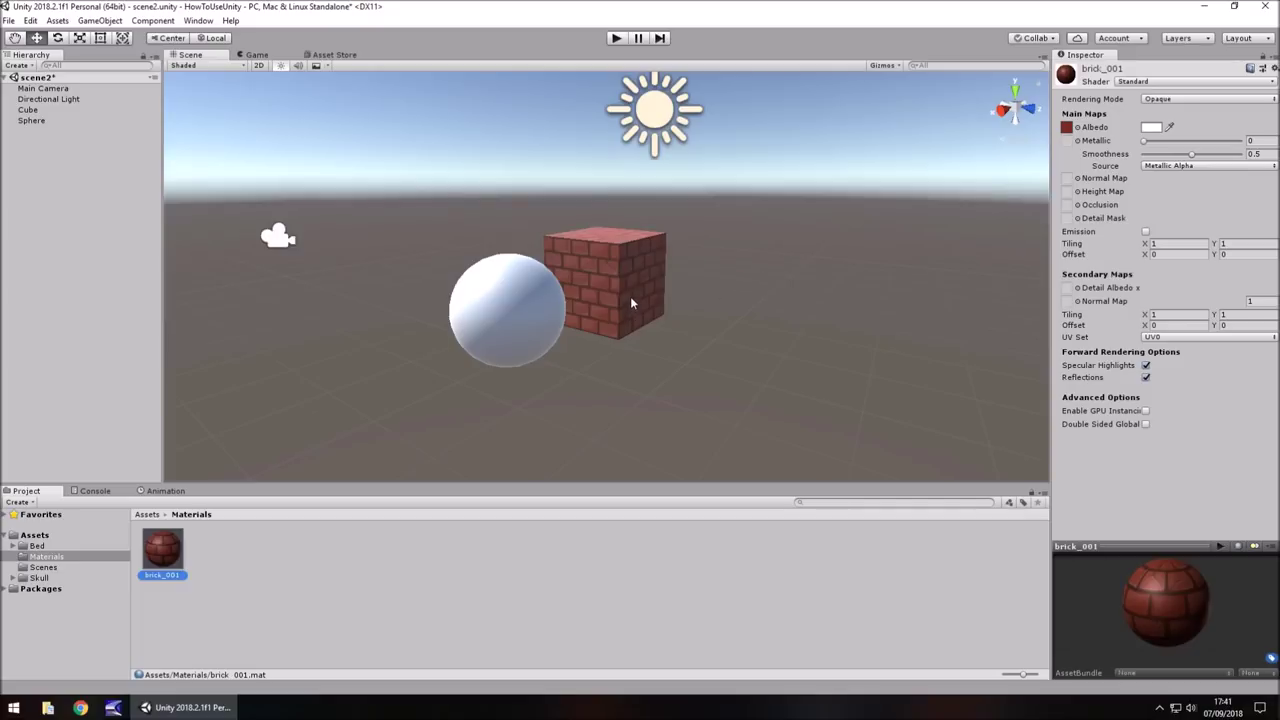
Step: Try green albedo tints including 05FF00 on the brick_001 material, and restore its colour to white
{"action": "left_click", "coordinate": [1151, 127]}
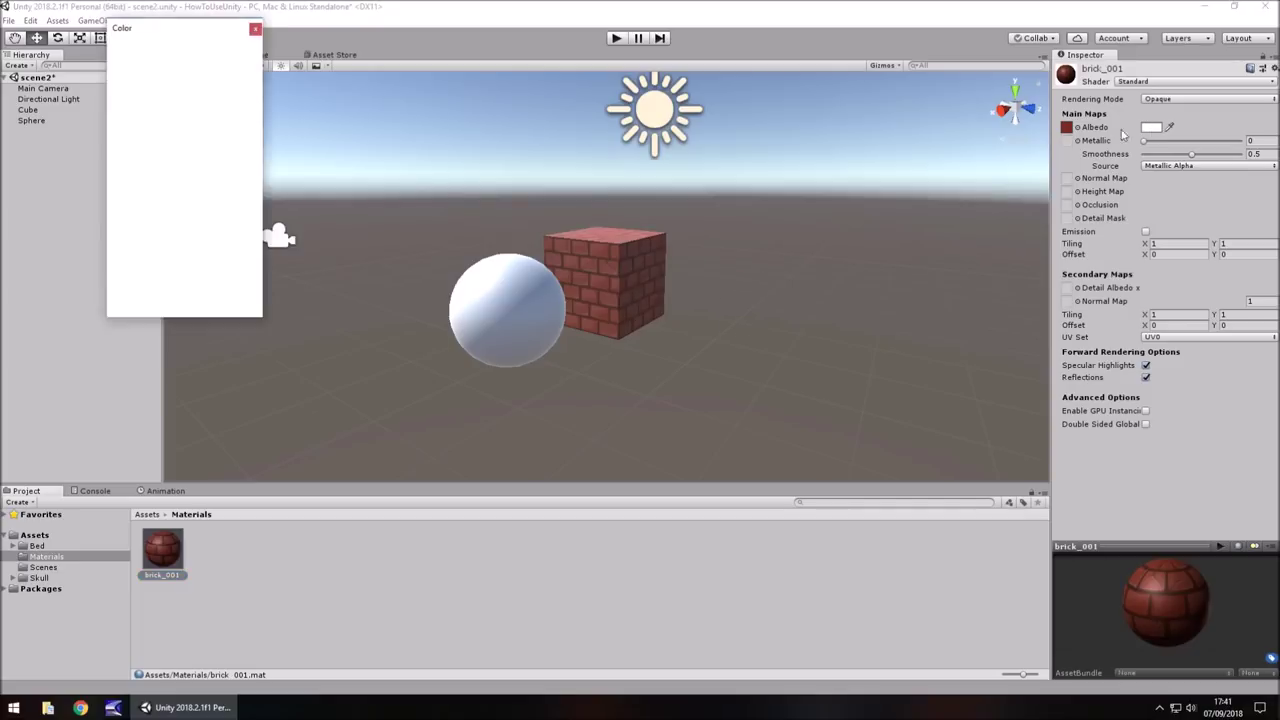
{"action": "left_click_drag", "start_coordinate": [181, 132], "coordinate": [149, 107]}
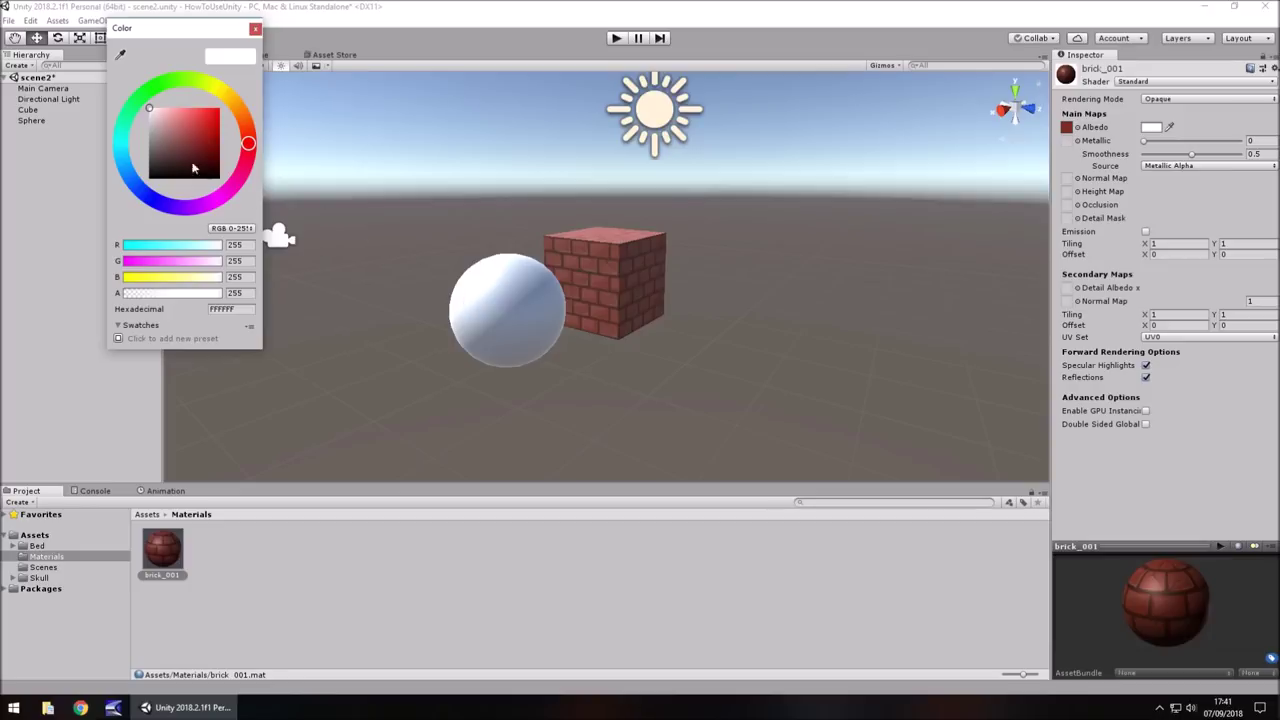
{"action": "left_click", "coordinate": [188, 107]}
{"action": "left_click", "coordinate": [154, 89]}
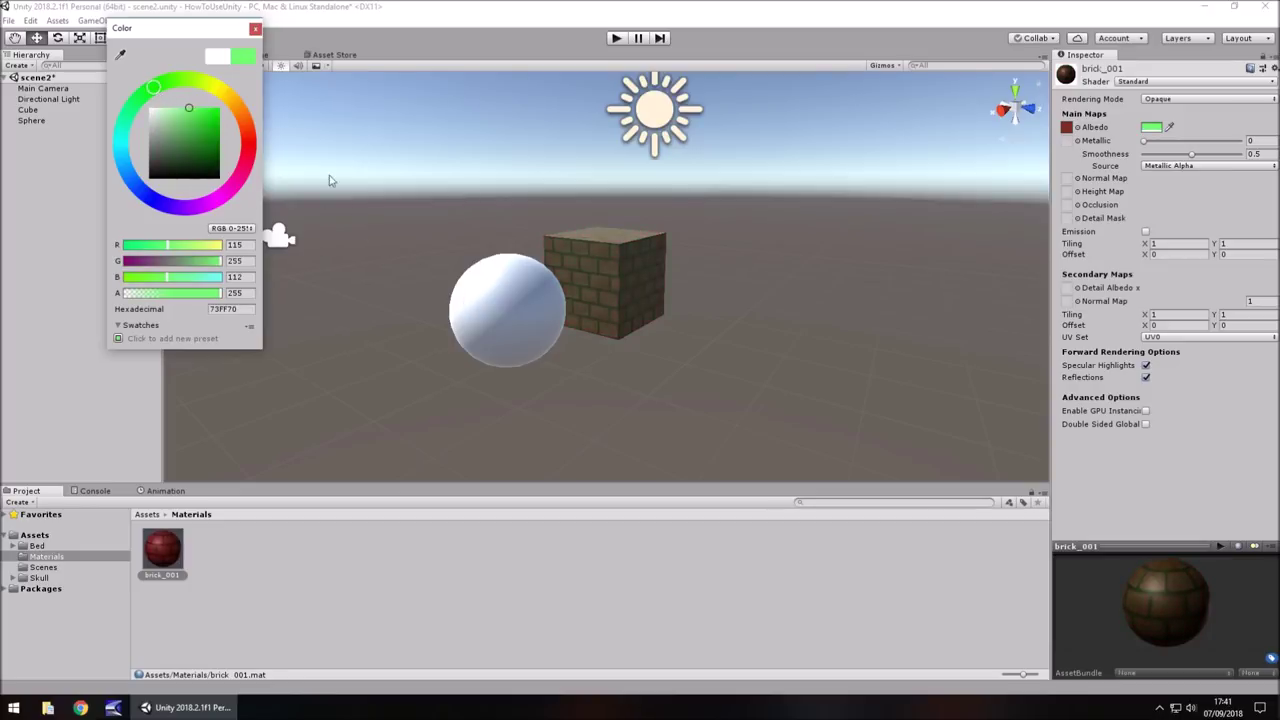
{"action": "left_click", "coordinate": [208, 111]}
{"action": "left_click_drag", "start_coordinate": [216, 115], "coordinate": [221, 107]}
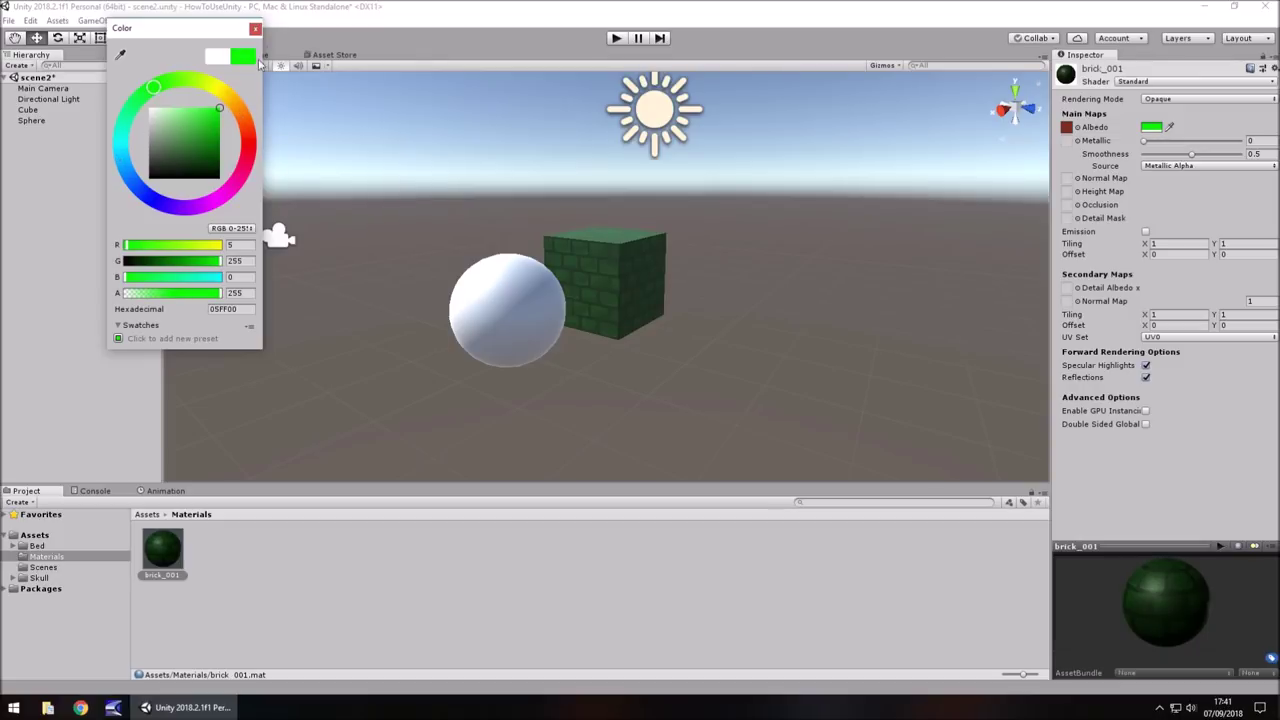
{"action": "left_click_drag", "start_coordinate": [182, 150], "coordinate": [112, 82]}
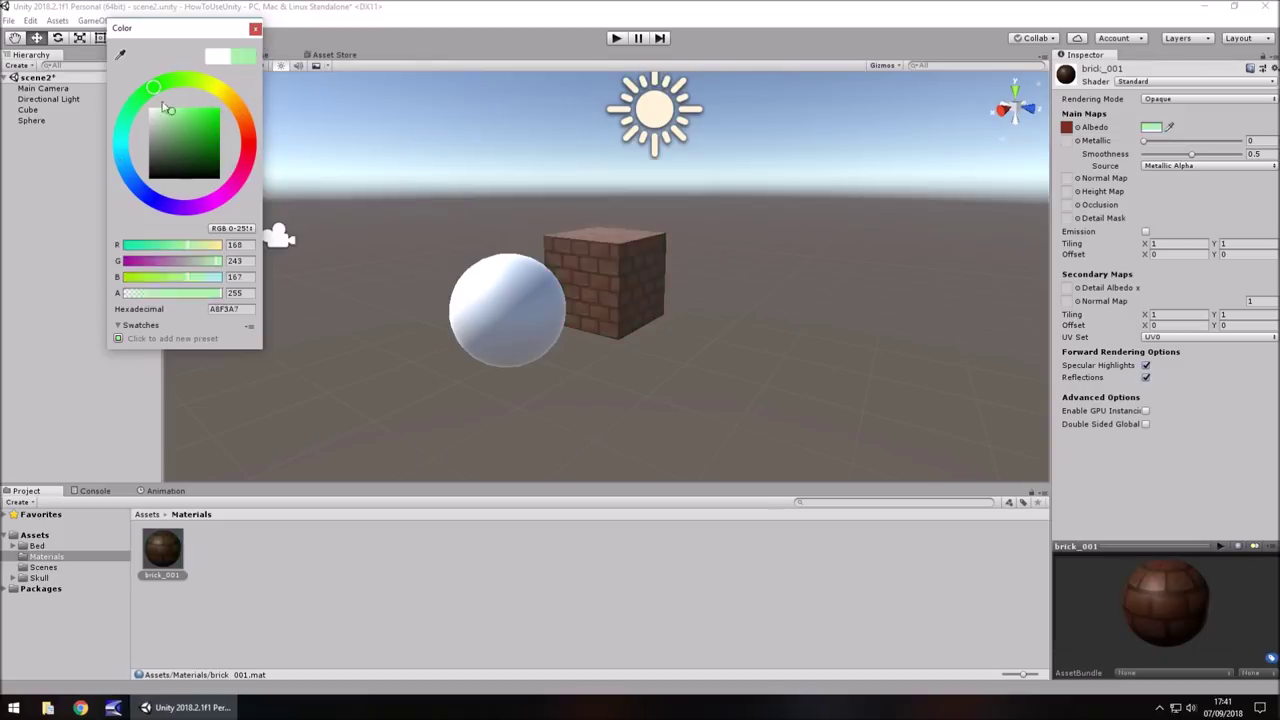
{"action": "left_click", "coordinate": [256, 29]}
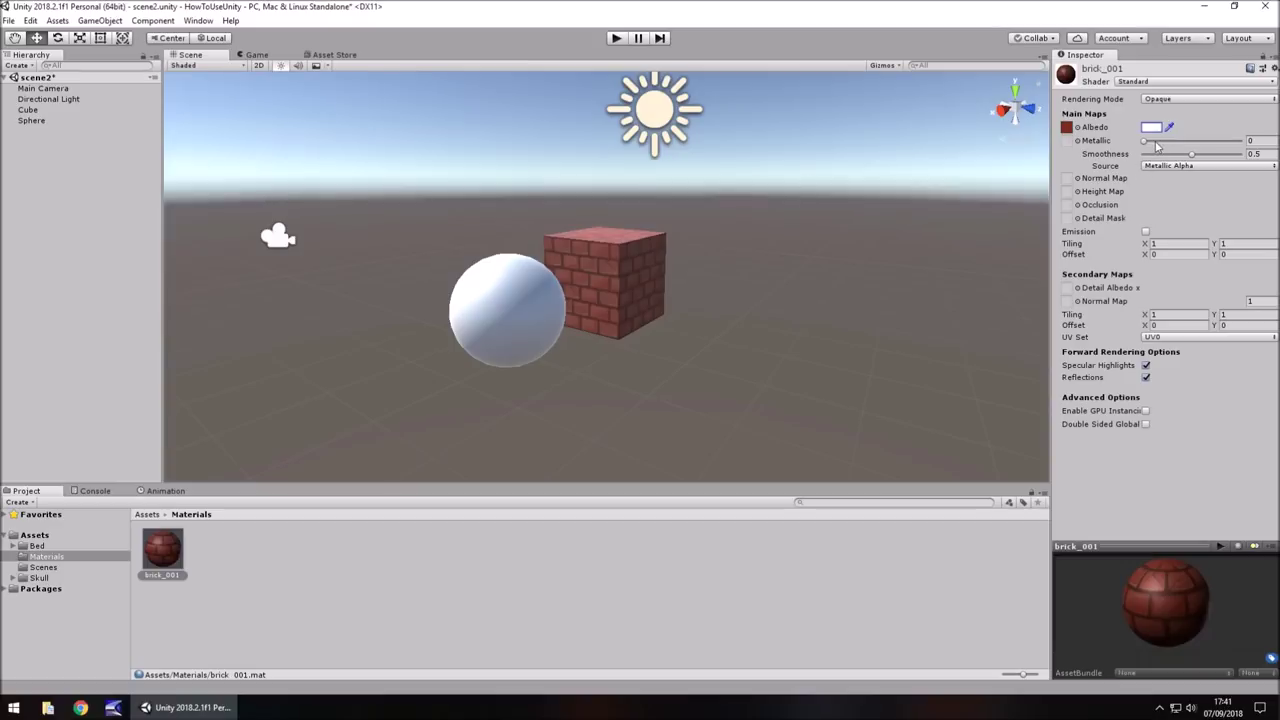
Step: Set the brick_001 material's smoothness to 1 and compare the Albedo Alpha and Metallic Alpha smoothness sources
{"action": "left_click_drag", "start_coordinate": [1152, 147], "coordinate": [1118, 143]}
{"action": "left_click_drag", "start_coordinate": [1193, 155], "coordinate": [1225, 174]}
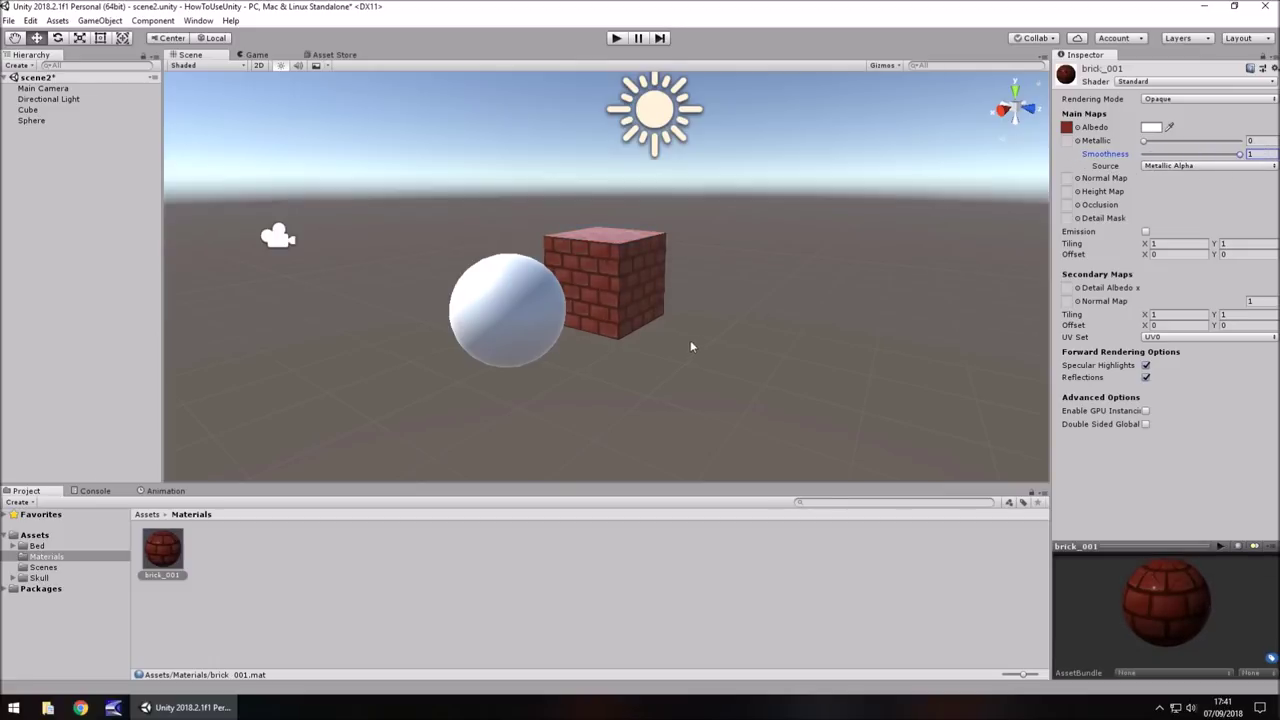
{"action": "left_click", "coordinate": [1170, 166]}
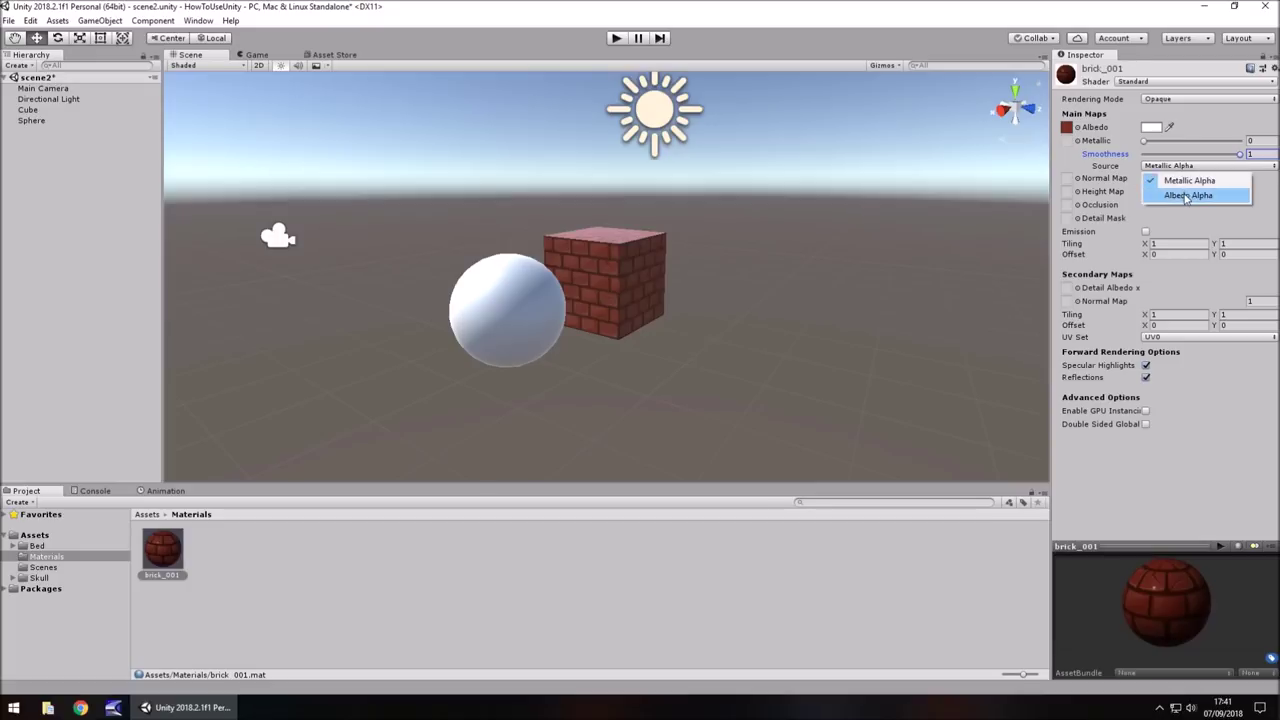
{"action": "left_click", "coordinate": [1187, 196]}
{"action": "left_click", "coordinate": [1189, 167]}
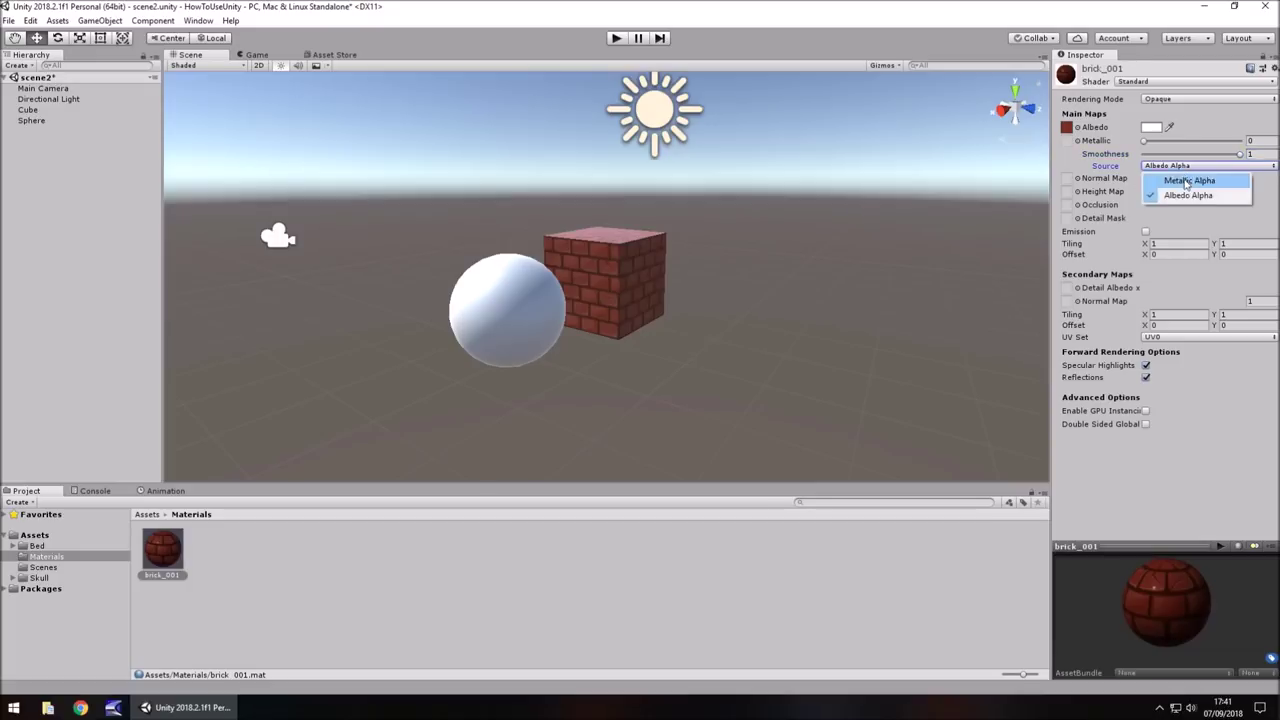
{"action": "left_click", "coordinate": [1187, 182]}
{"action": "left_click", "coordinate": [1190, 168]}
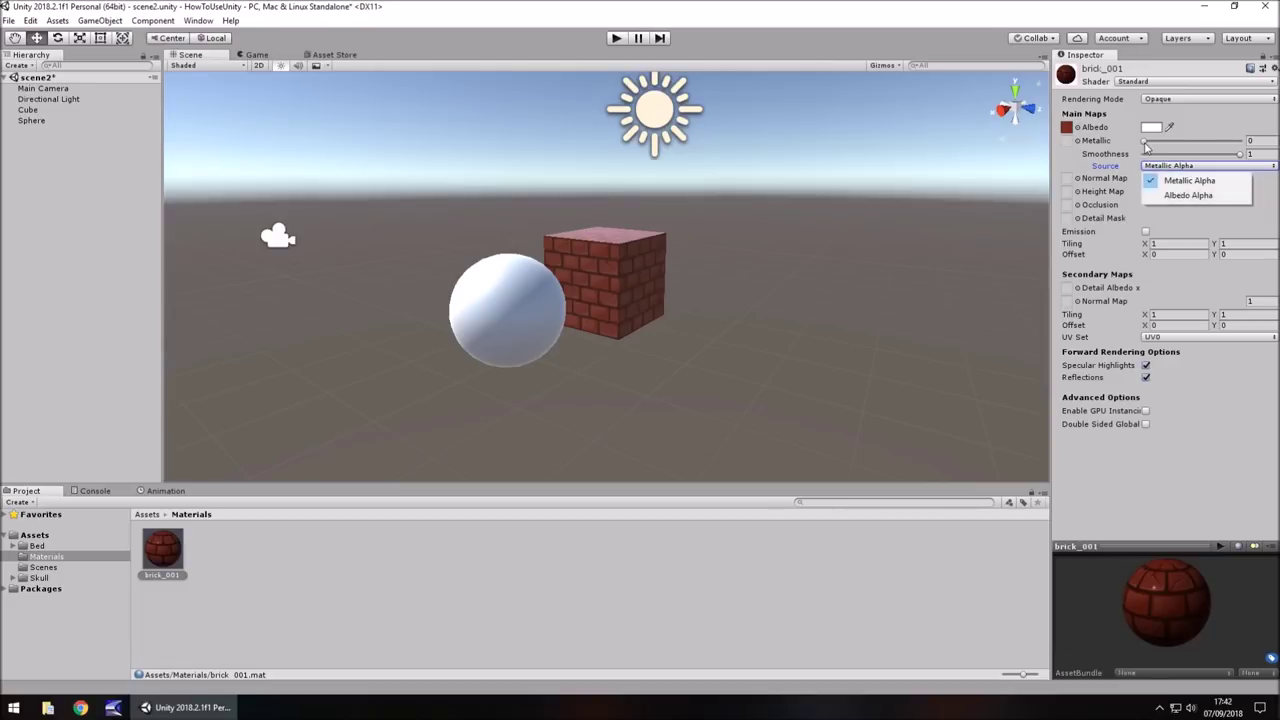
{"action": "left_click", "coordinate": [1146, 147]}
Step: Try a metallic value of 1, and set brick_001 to metallic 0.389 with Albedo Alpha as the smoothness source
{"action": "left_click_drag", "start_coordinate": [1145, 141], "coordinate": [1240, 141]}
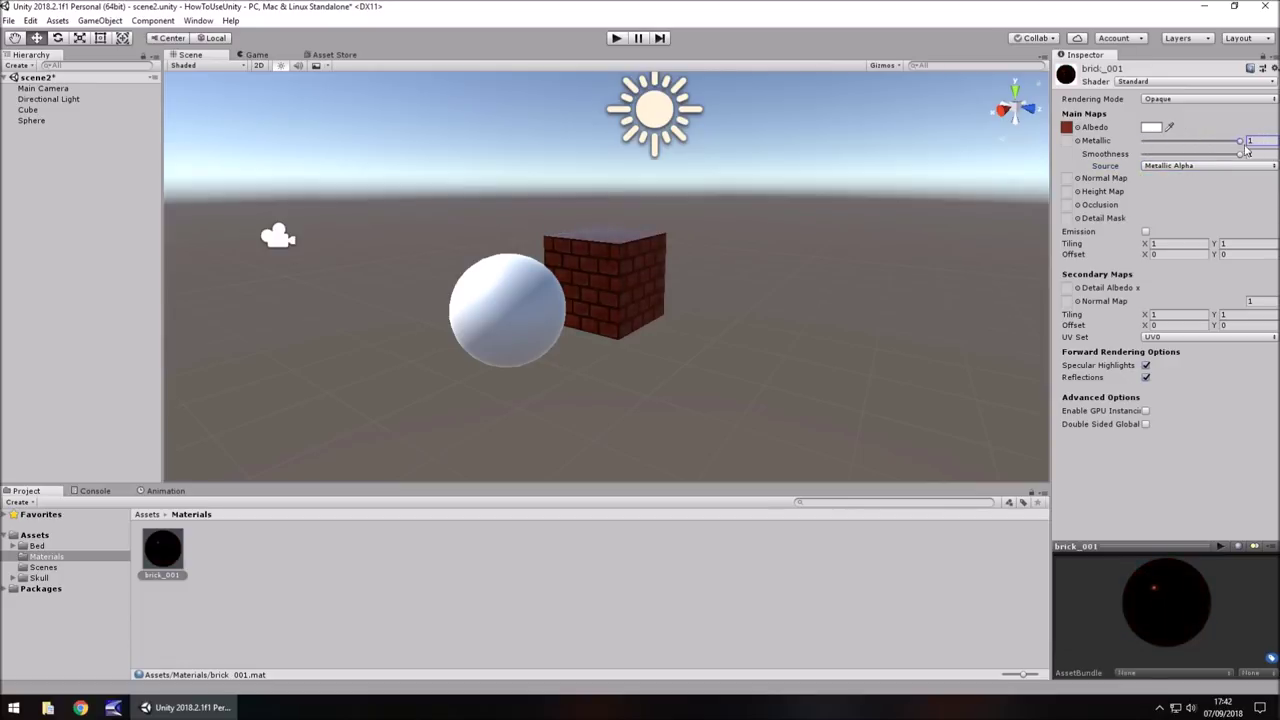
{"action": "left_click", "coordinate": [1200, 168]}
{"action": "left_click", "coordinate": [1188, 196]}
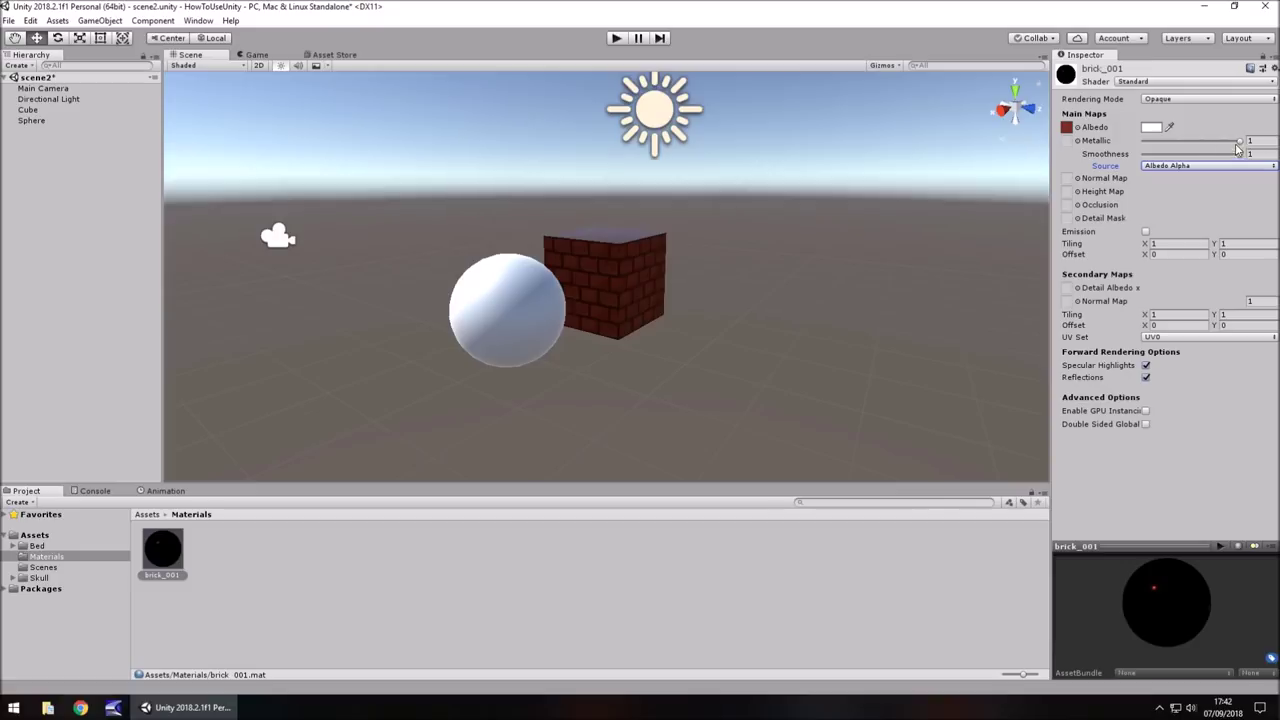
{"action": "left_click_drag", "start_coordinate": [1238, 143], "coordinate": [1181, 141]}
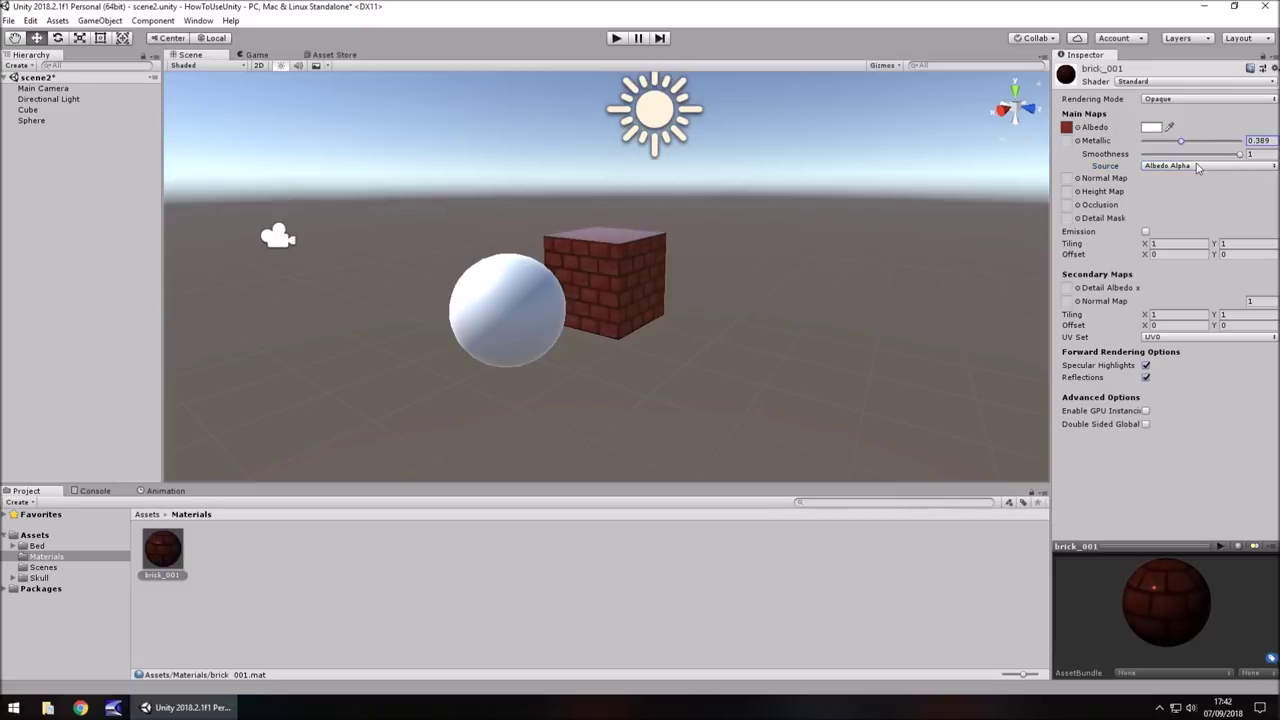
{"action": "left_click", "coordinate": [1198, 166]}
{"action": "left_click", "coordinate": [1200, 197]}
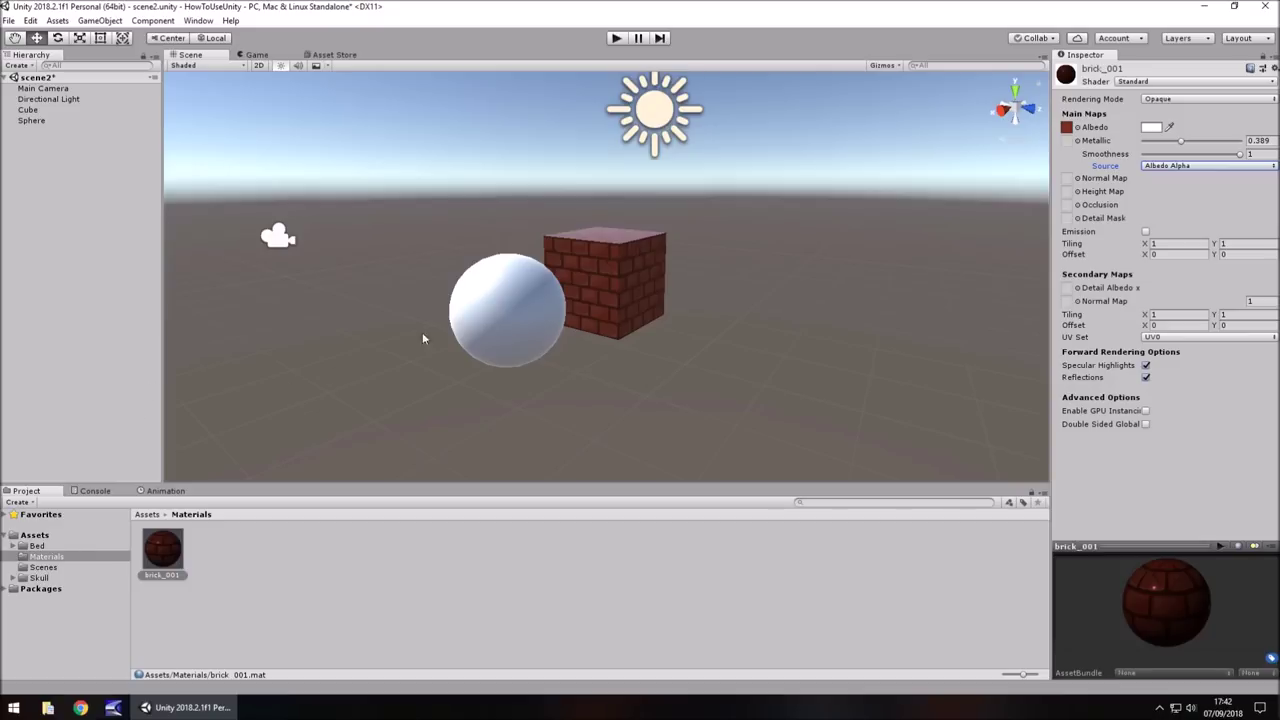
{"action": "scroll", "coordinate": [629, 285], "scroll_direction": "up", "scroll_amount": 10}
{"action": "scroll", "coordinate": [364, 172], "scroll_direction": "down", "scroll_amount": 10}
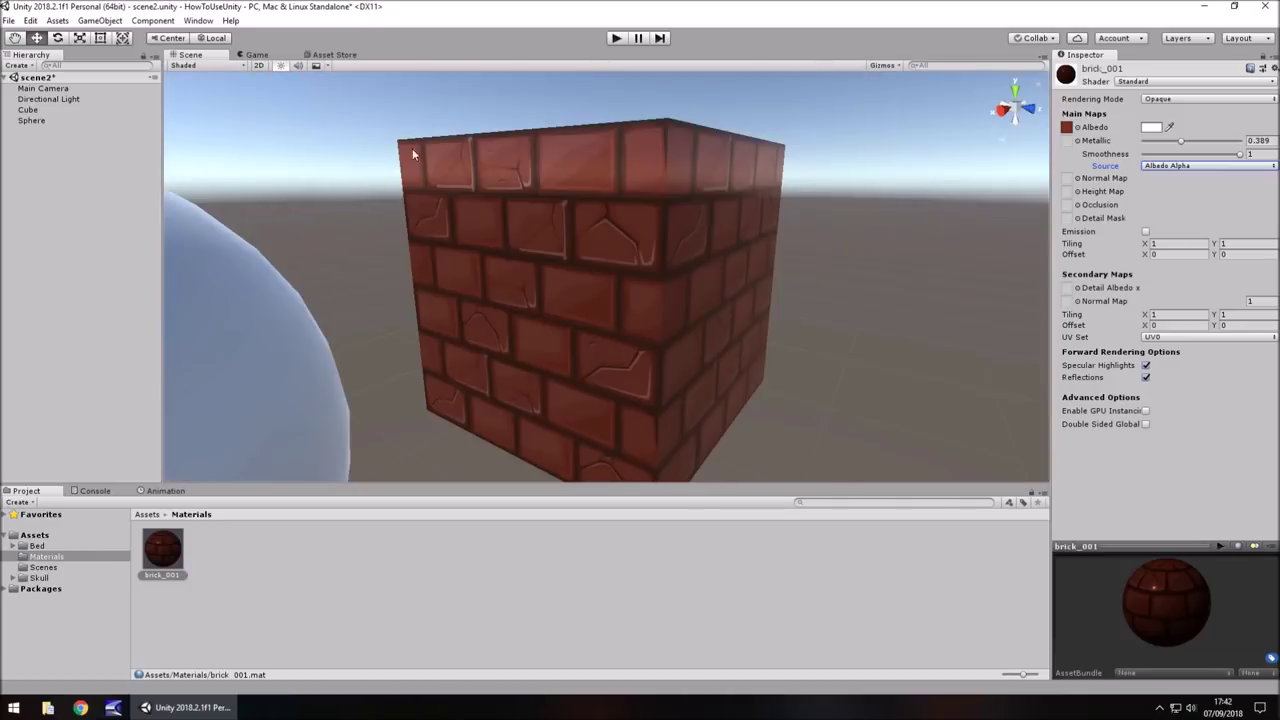
Step: Duplicate the brick_001 texture in the Assets folder, dismissing the Malwarebytes upgrade notification
{"action": "left_click", "coordinate": [44, 567]}
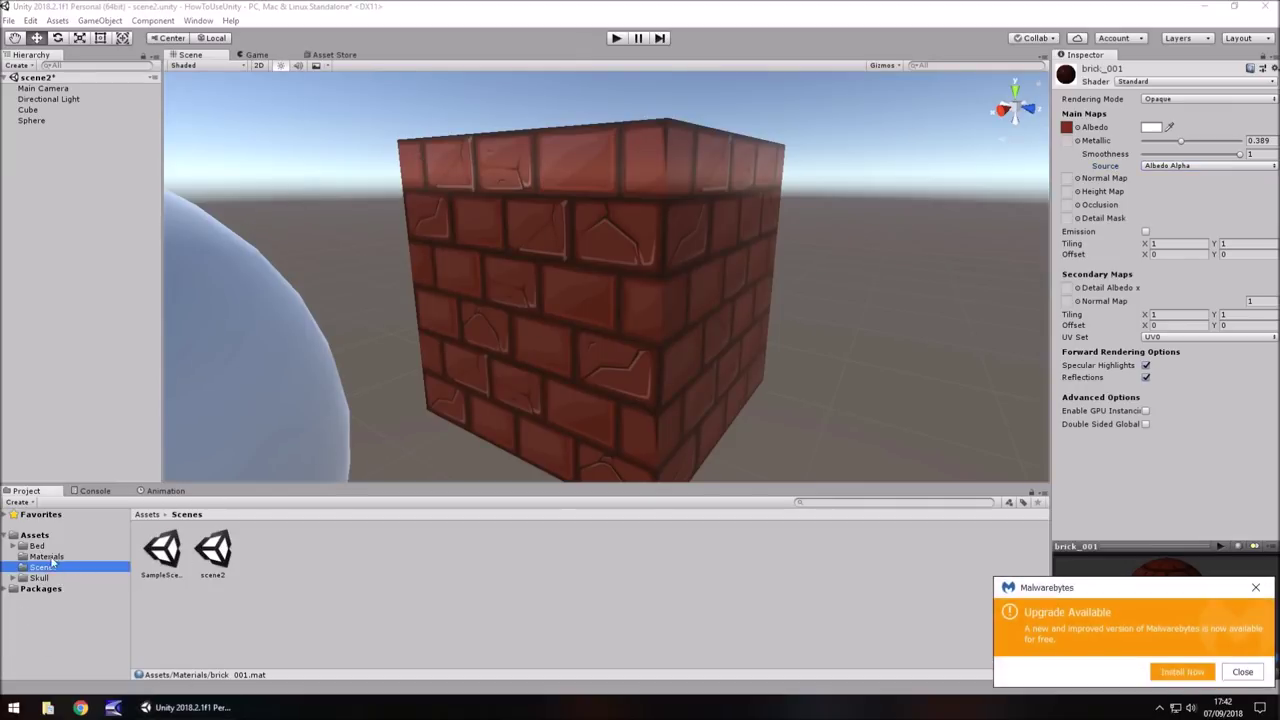
{"action": "left_click", "coordinate": [35, 535]}
{"action": "left_click", "coordinate": [366, 550]}
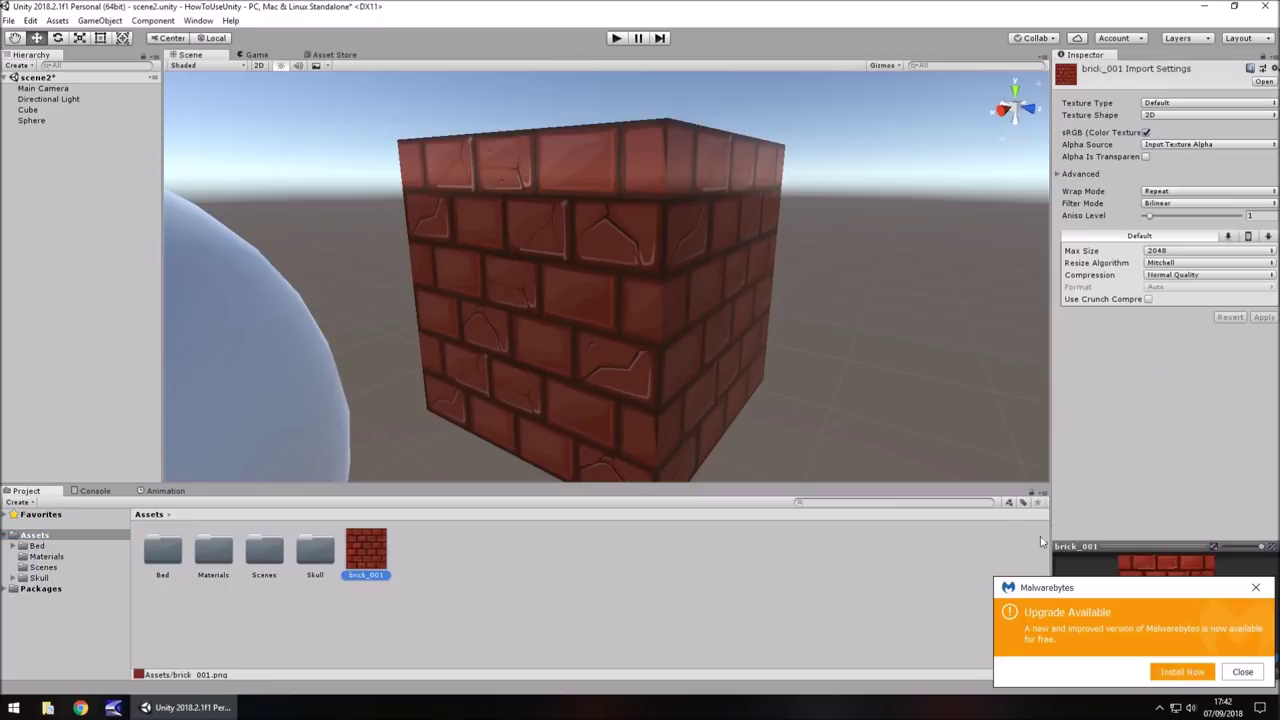
{"action": "left_click", "coordinate": [1255, 588]}
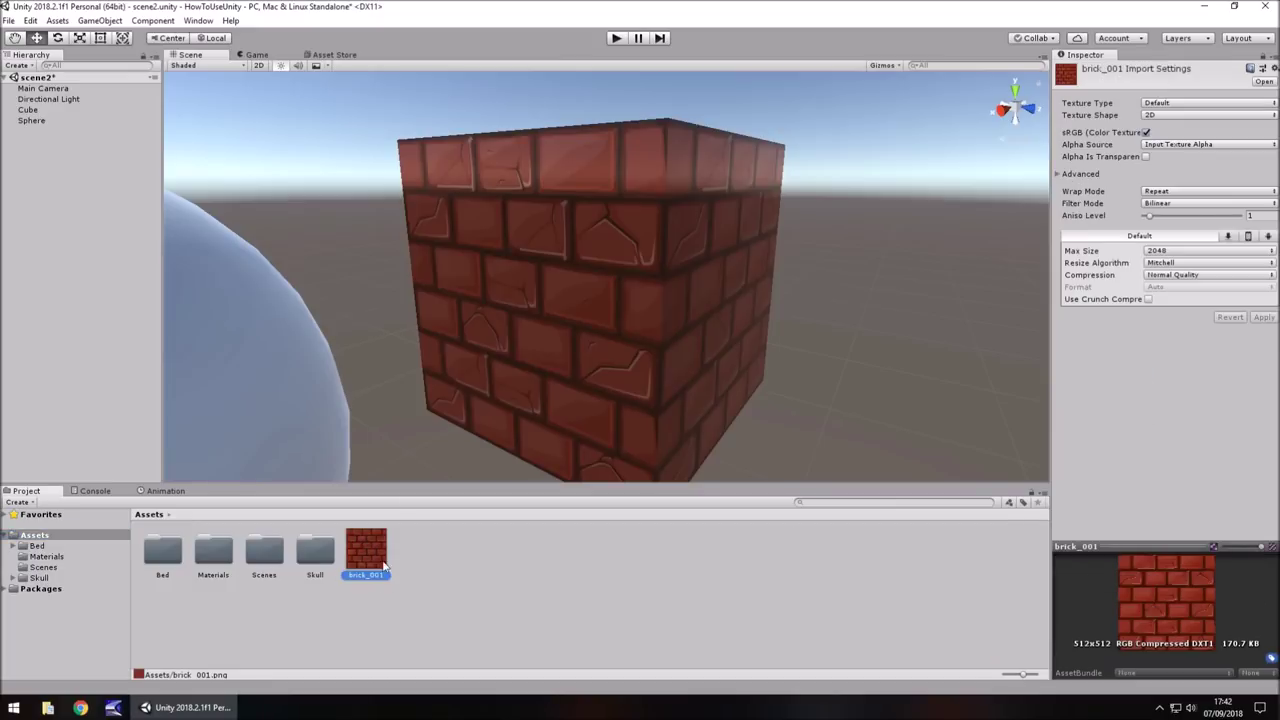
{"action": "key", "text": "ctrl+d"}
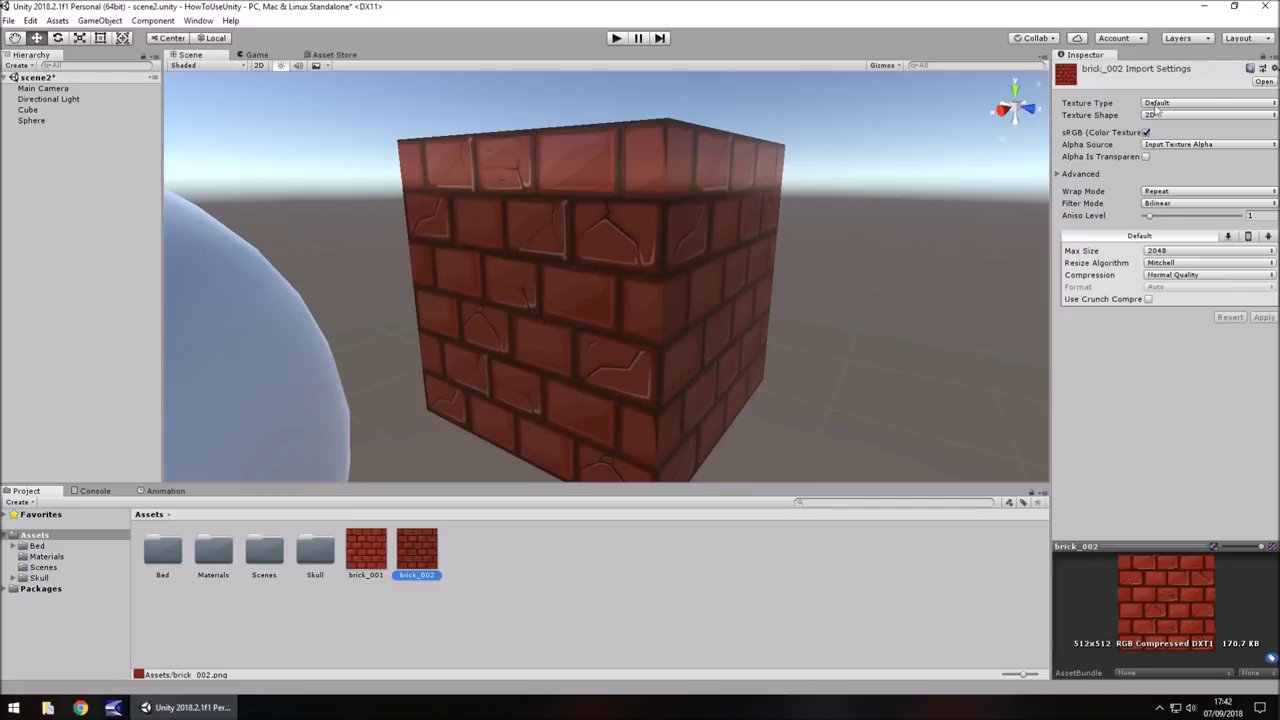
Step: Change the duplicated brick_002 texture's type to Normal map and apply the import settings
{"action": "left_click", "coordinate": [1216, 106]}
{"action": "left_click", "coordinate": [1180, 131]}
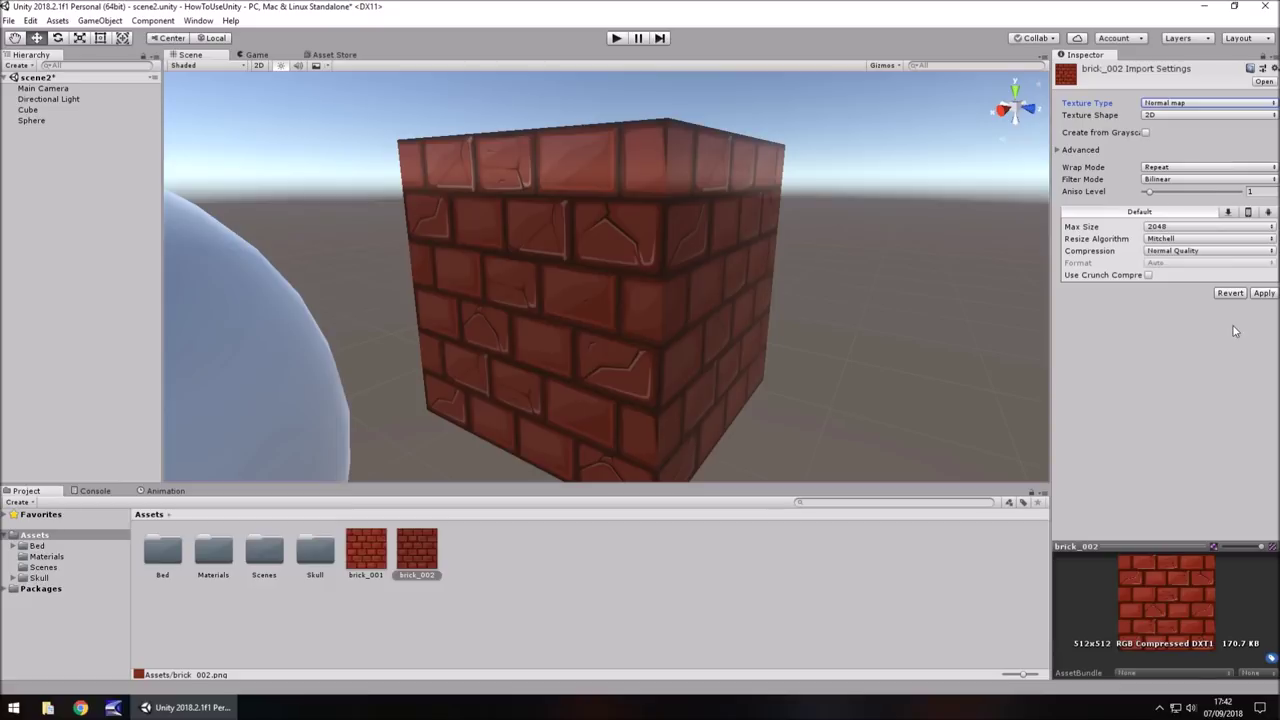
{"action": "left_click", "coordinate": [1264, 293]}
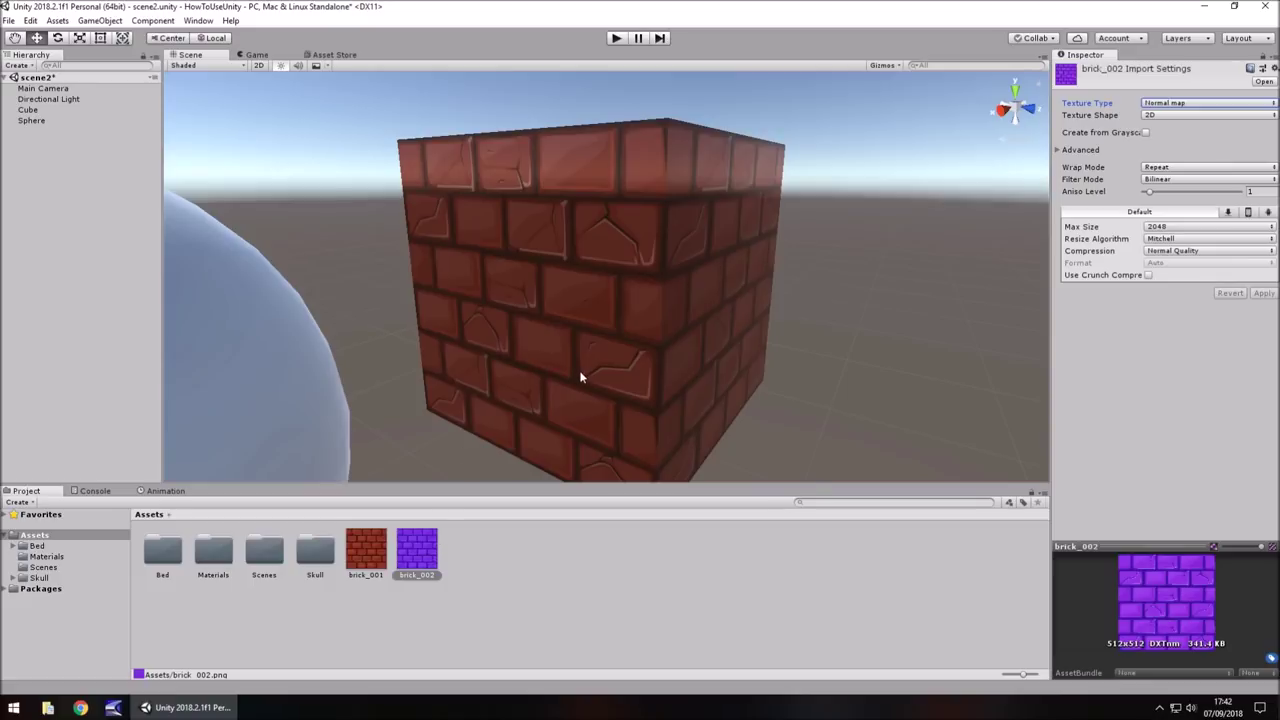
Step: Assign the brick_002 texture as the normal map of the cube's brick_001 material, with a strength of 1
{"action": "left_click", "coordinate": [558, 312]}
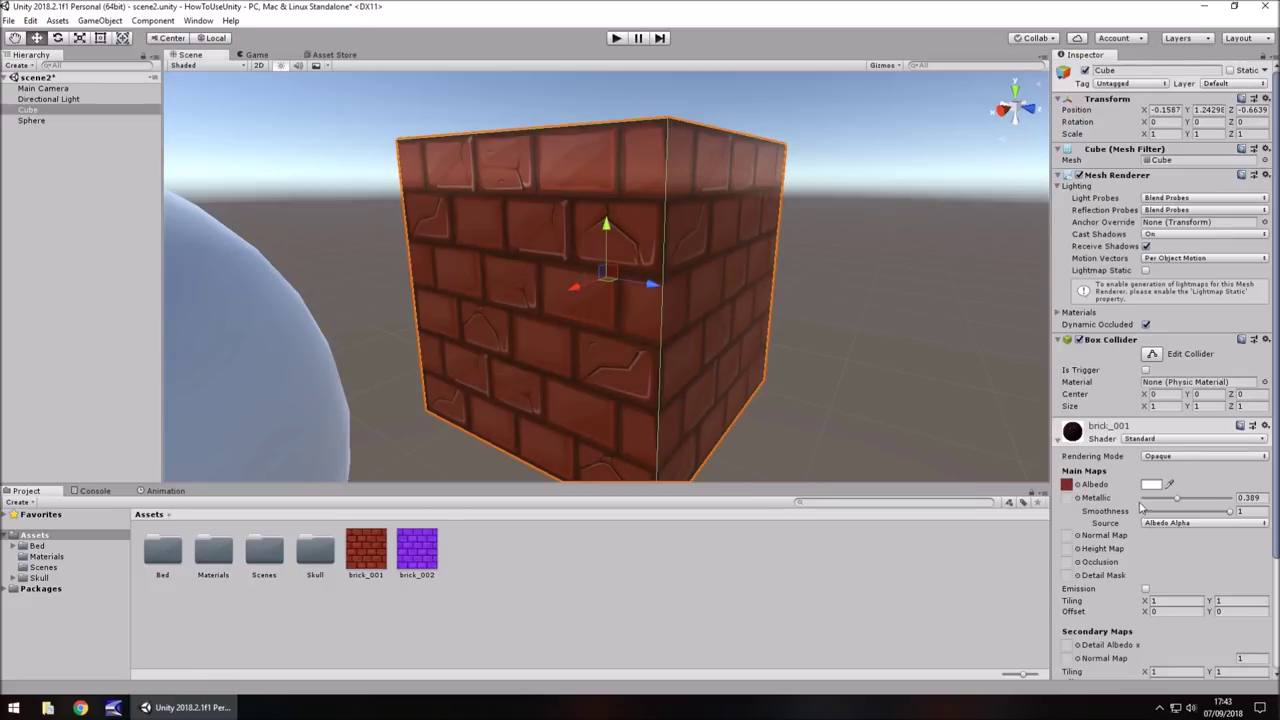
{"action": "scroll", "coordinate": [1141, 505], "scroll_direction": "down", "scroll_amount": 3}
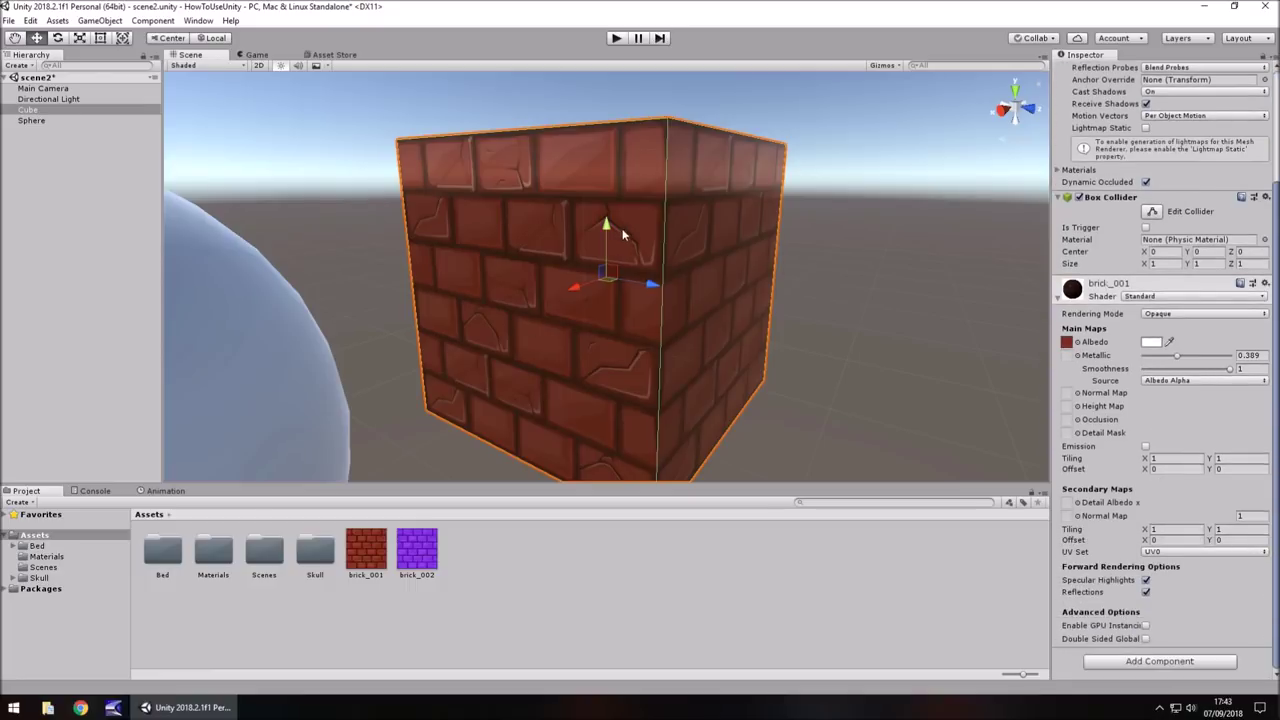
{"action": "left_click", "coordinate": [431, 550]}
{"action": "left_click_drag", "start_coordinate": [431, 550], "coordinate": [1068, 394]}
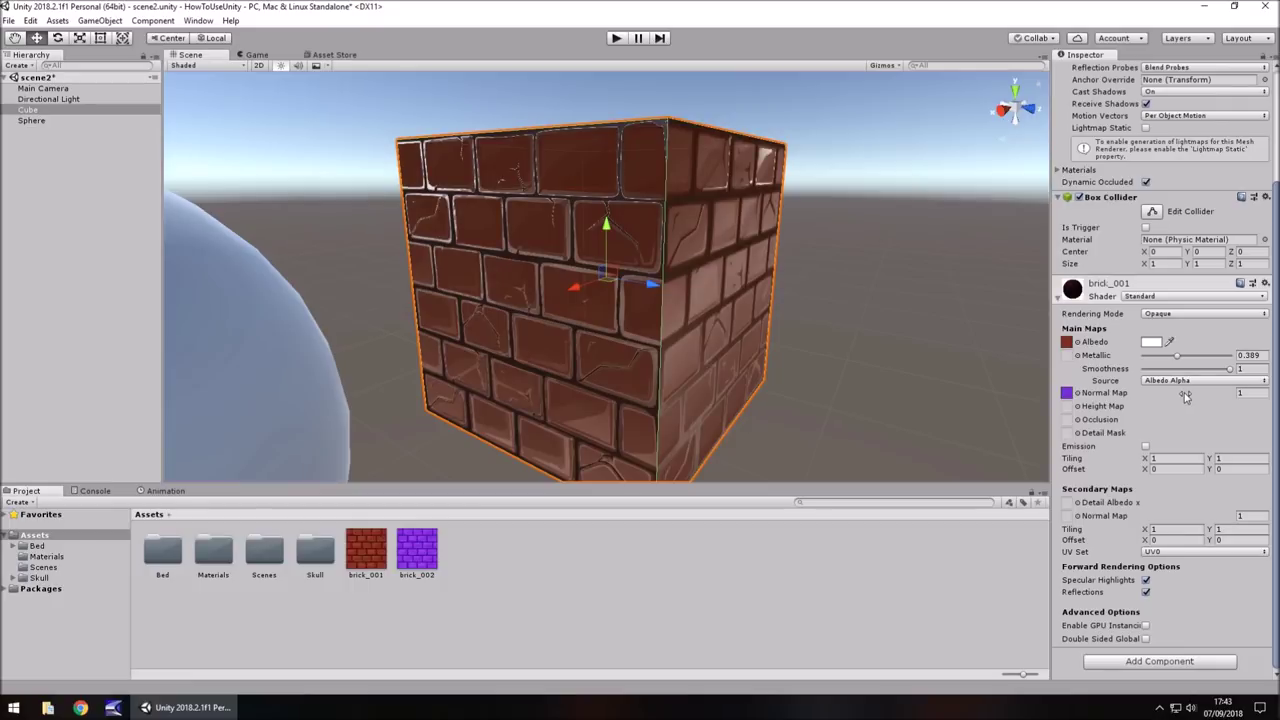
{"action": "mouse_move", "coordinate": [1188, 397]}
{"action": "left_mouse_down"}
{"action": "mouse_move", "coordinate": [1093, 396]}
{"action": "mouse_move", "coordinate": [1229, 395]}
{"action": "left_mouse_up"}
{"action": "type", "text": "1"}
Step: Enable Create from Grayscale for the brick_002 texture, apply it, and inspect the cube's surface up close
{"action": "left_click", "coordinate": [436, 548]}
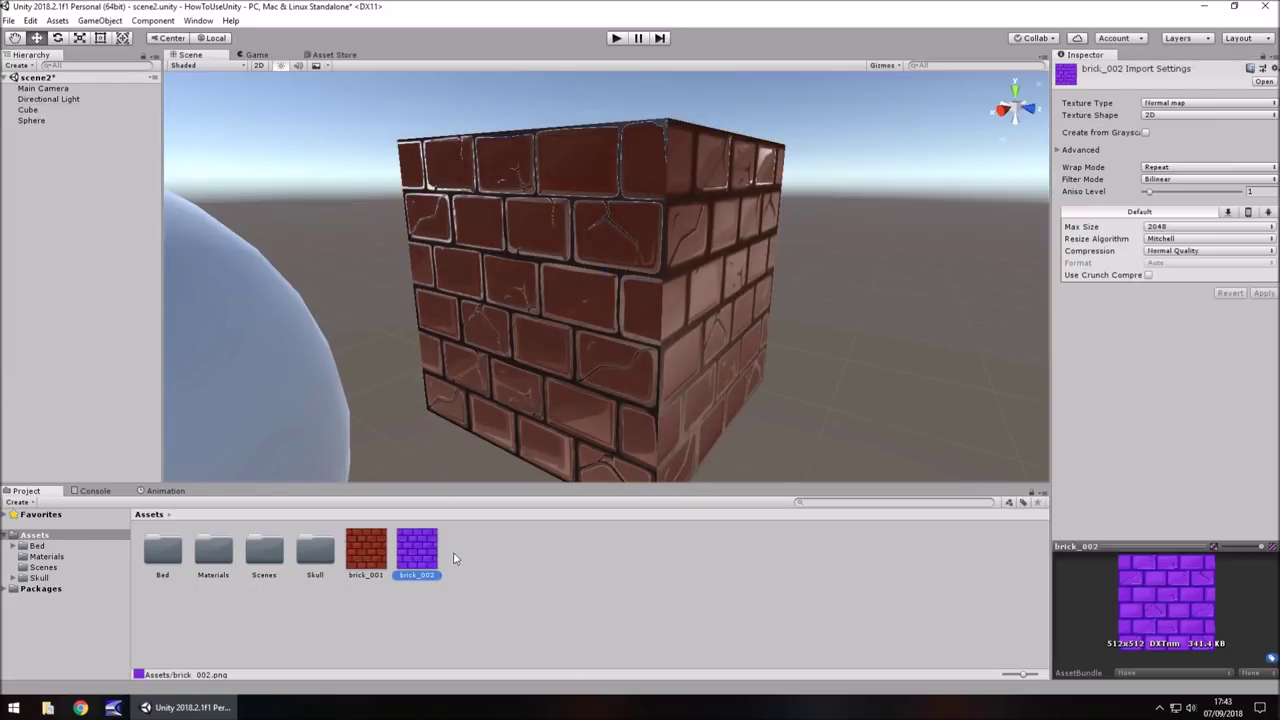
{"action": "left_click", "coordinate": [1146, 132]}
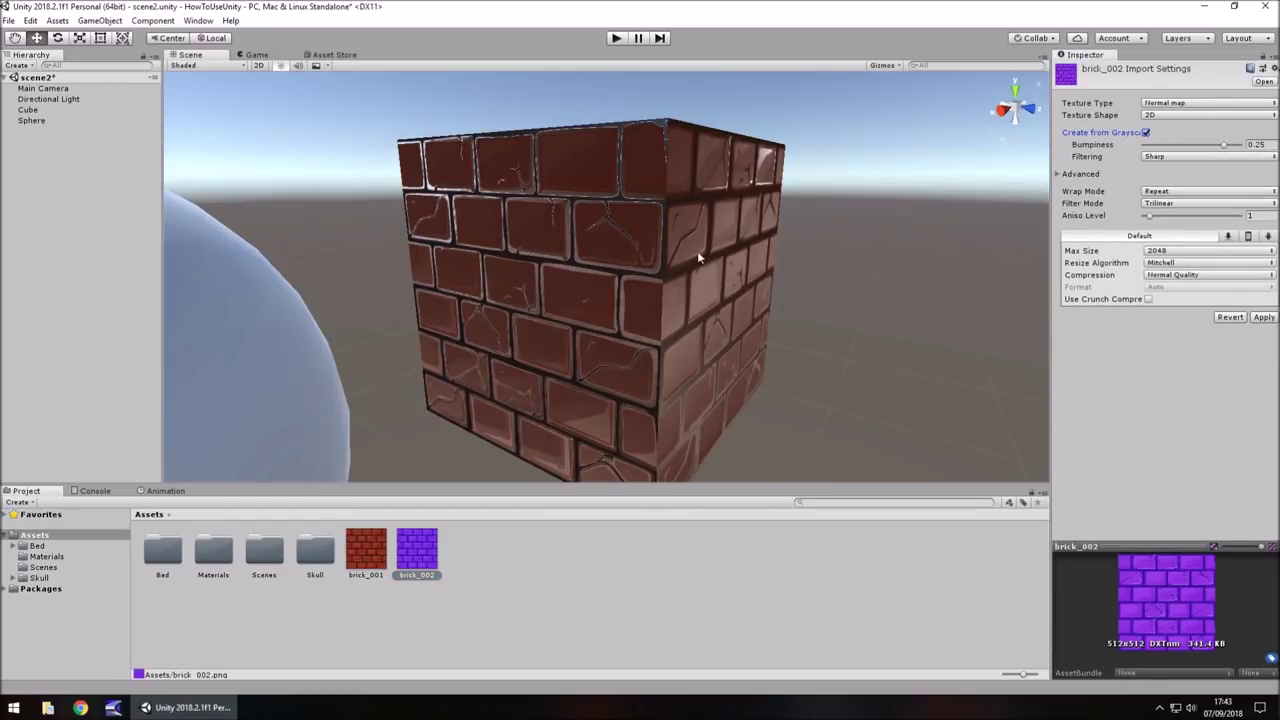
{"action": "left_click", "coordinate": [1263, 317]}
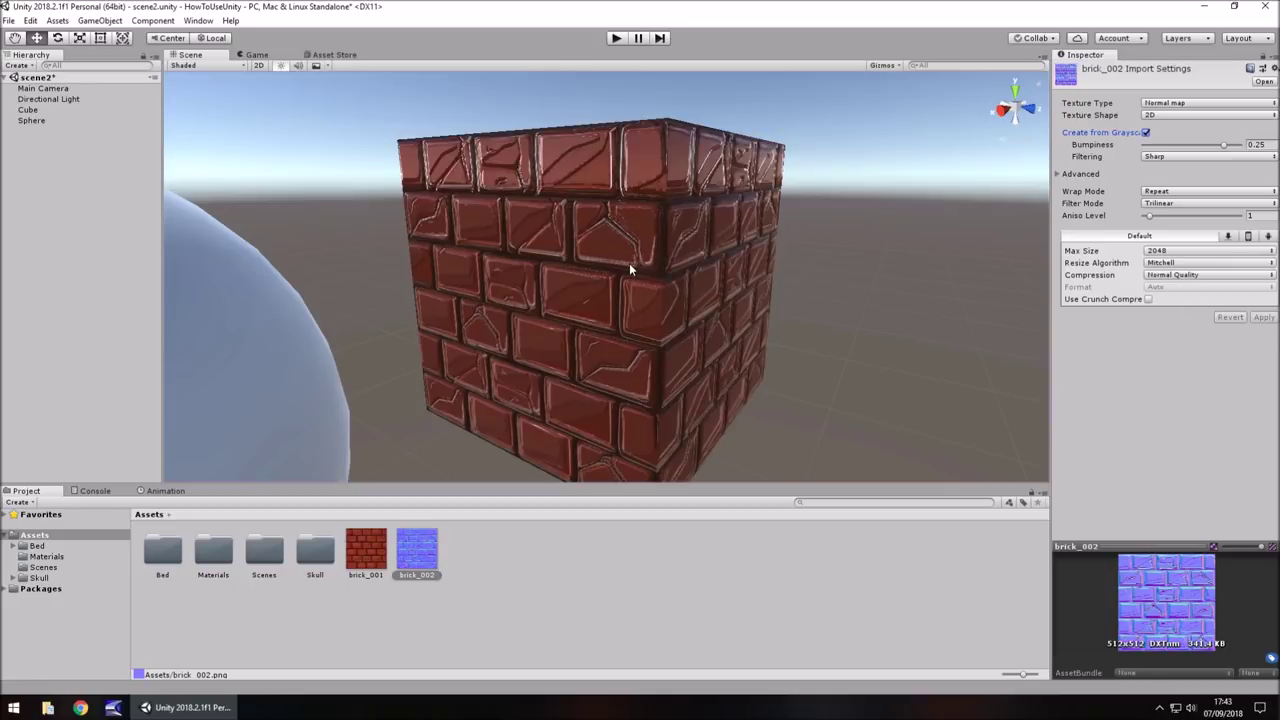
{"action": "left_click_drag", "start_coordinate": [629, 266], "coordinate": [682, 306], "text": "alt"}
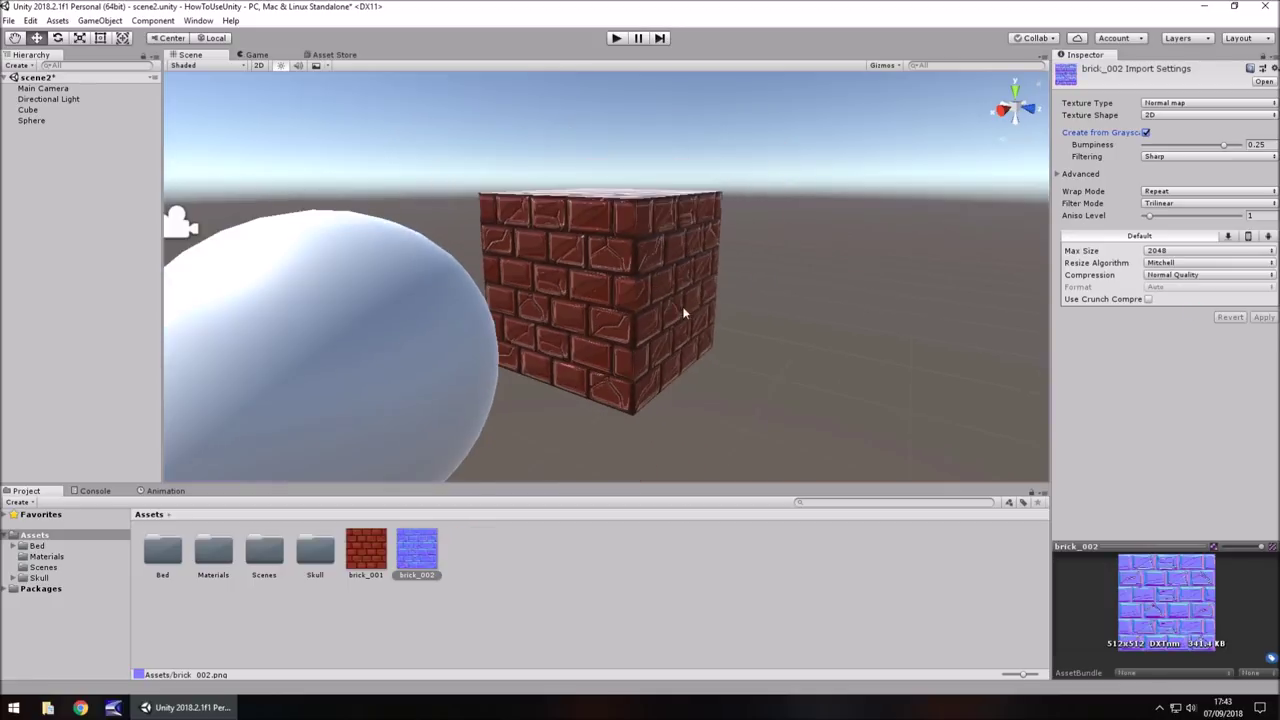
{"action": "scroll", "coordinate": [660, 315], "scroll_direction": "up", "scroll_amount": 5}
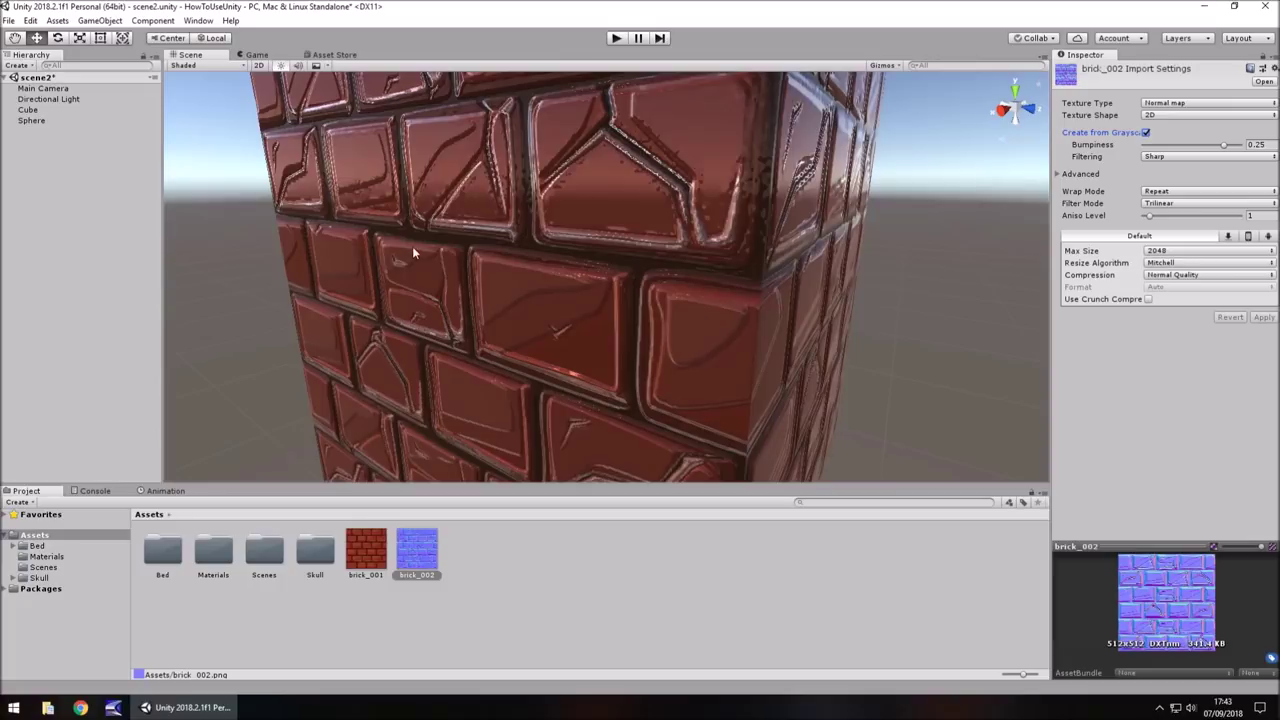
{"action": "scroll", "coordinate": [591, 288], "scroll_direction": "down", "scroll_amount": 5}
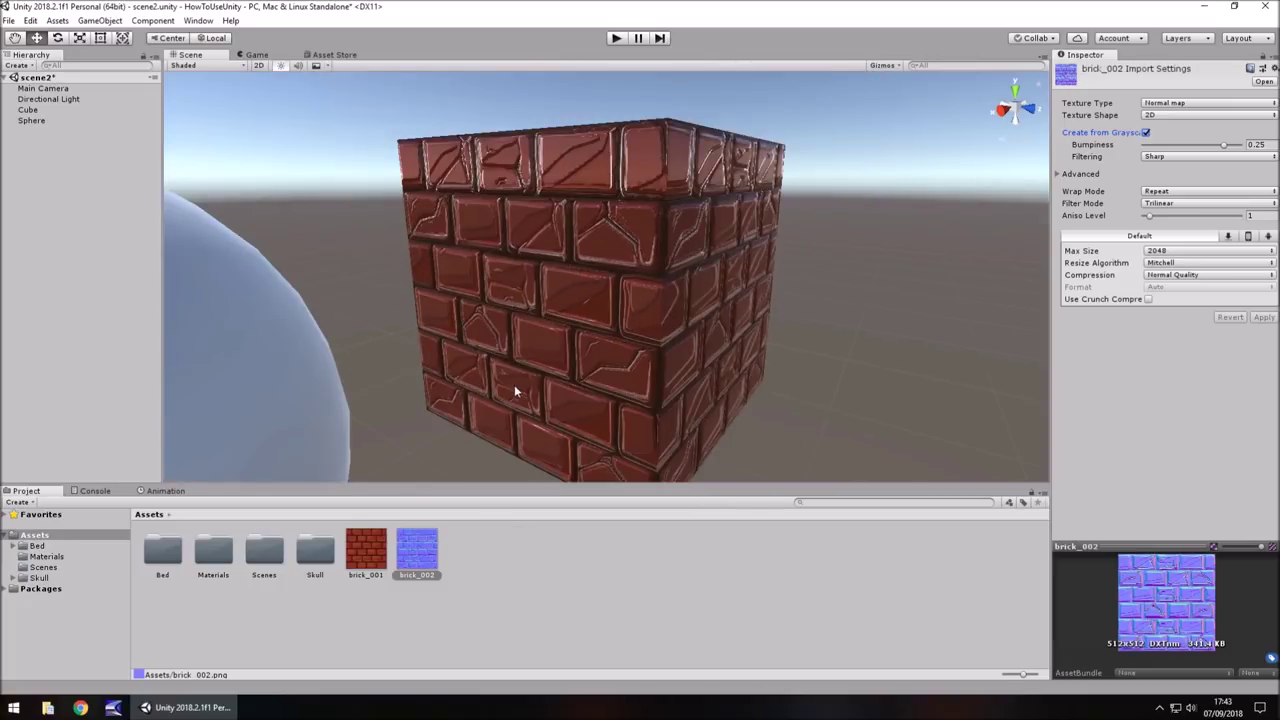
Step: Try extreme normal map strengths of 75.85 and -64.96 on the cube's brick_001 material
{"action": "left_click", "coordinate": [582, 285]}
{"action": "left_click_drag", "start_coordinate": [1192, 537], "coordinate": [1227, 545]}
{"action": "left_click_drag", "start_coordinate": [110, 553], "coordinate": [787, 418]}
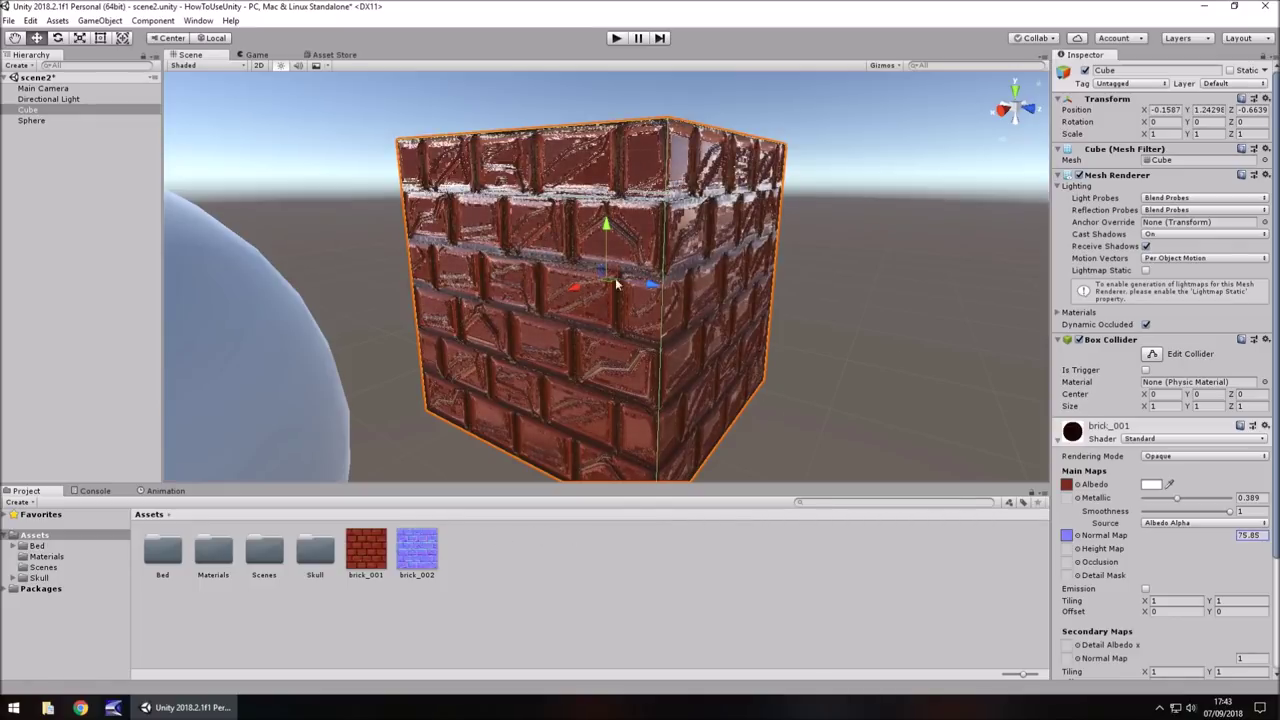
{"action": "mouse_move", "coordinate": [1230, 557]}
{"action": "left_mouse_down"}
{"action": "mouse_move", "coordinate": [1191, 541]}
{"action": "mouse_move", "coordinate": [700, 522]}
{"action": "mouse_move", "coordinate": [960, 513]}
{"action": "mouse_move", "coordinate": [607, 482]}
{"action": "left_mouse_up"}
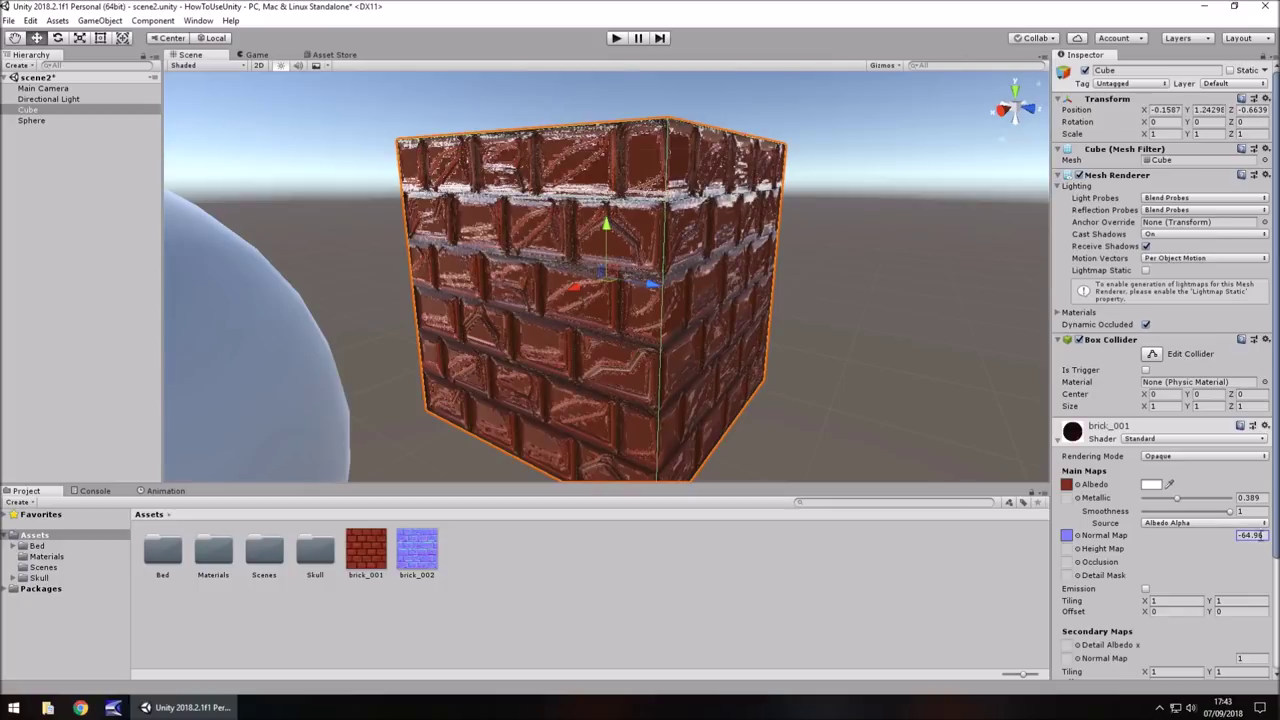
Step: Reset the normal map strength of the cube's brick_001 material to 1, and reduce it to 0.5
{"action": "type", "text": "1"}
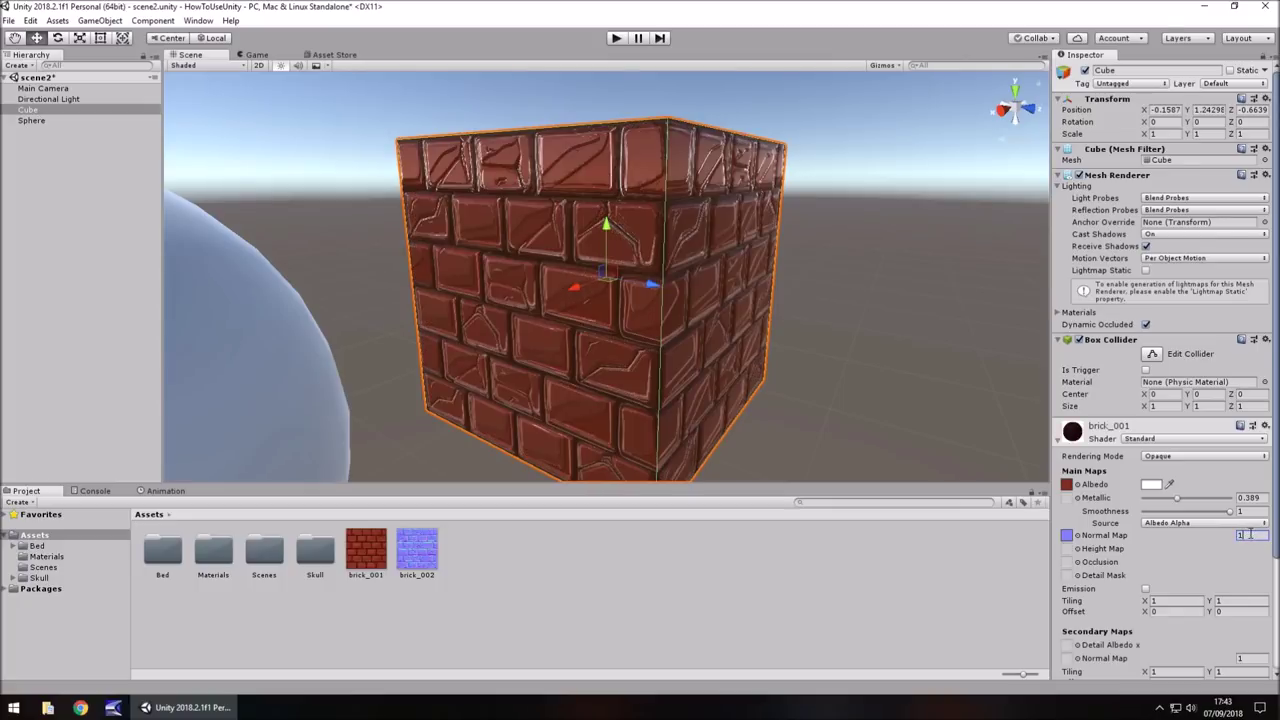
{"action": "key", "text": "Return"}
{"action": "type", "text": ".5"}
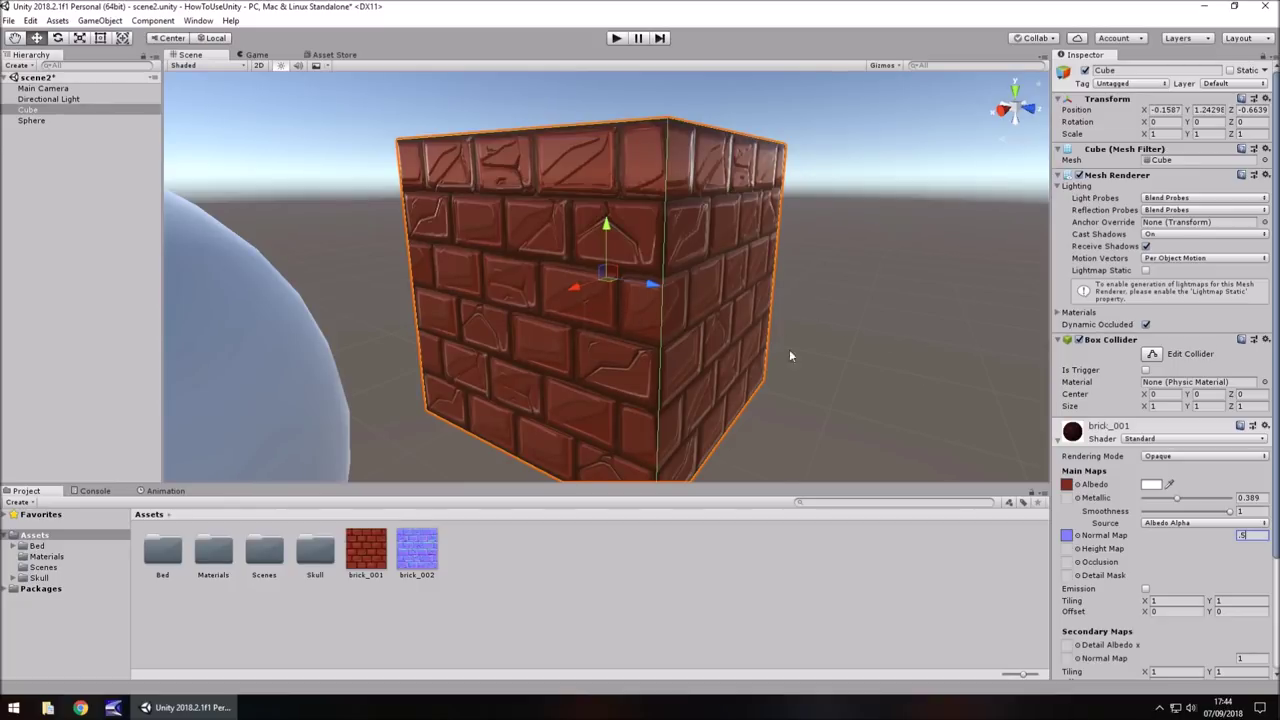
Step: Try a main map Tiling X value of 0.5 on the cube's brick_001 material
{"action": "scroll", "coordinate": [1128, 459], "scroll_direction": "down", "scroll_amount": 4}
{"action": "left_click", "coordinate": [1165, 458]}
{"action": "type", "text": ".5"}
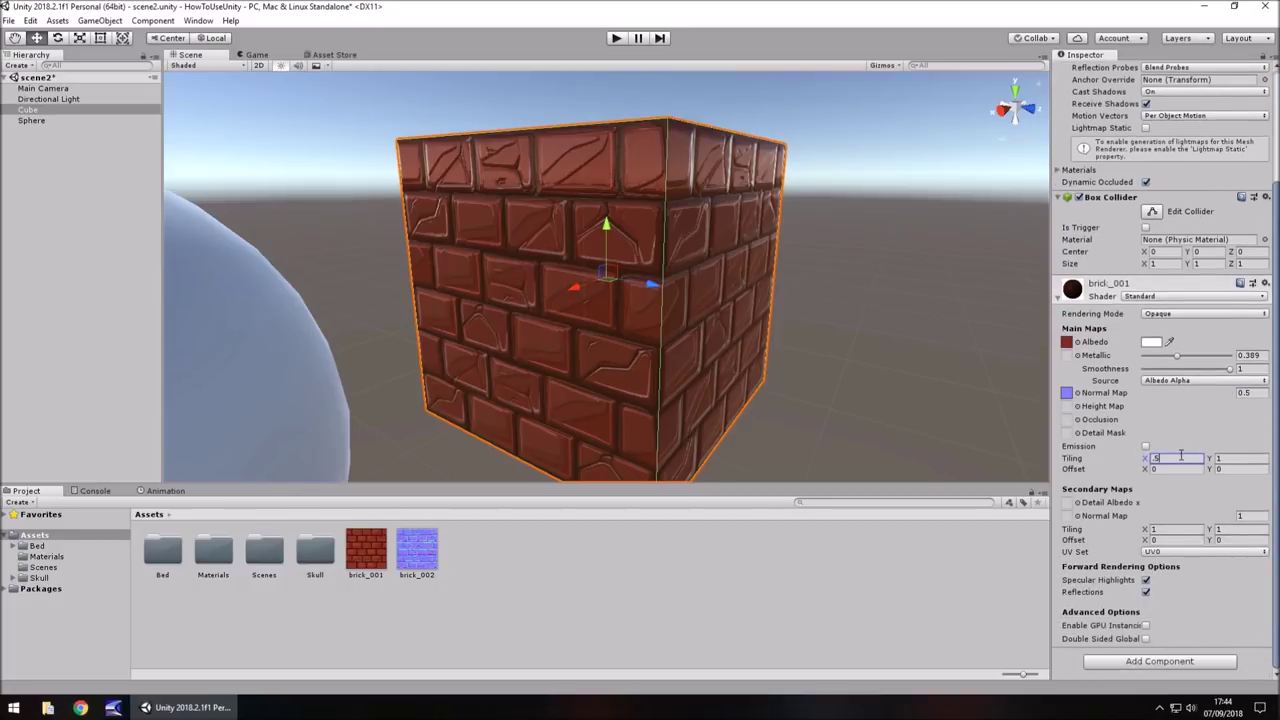
{"action": "key", "text": "Return"}
Step: Try the Particles/Additive shader on the cube's brick_001 material
{"action": "left_click", "coordinate": [1160, 298]}
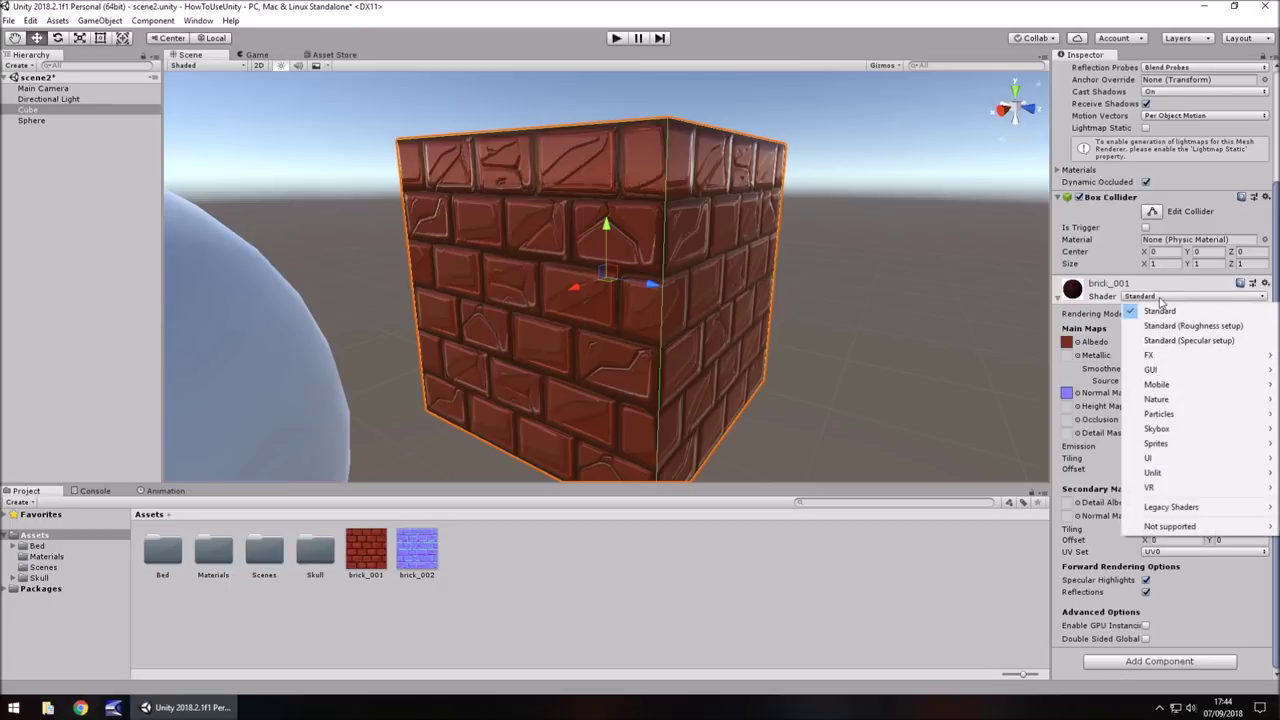
{"action": "mouse_move", "coordinate": [1183, 418]}
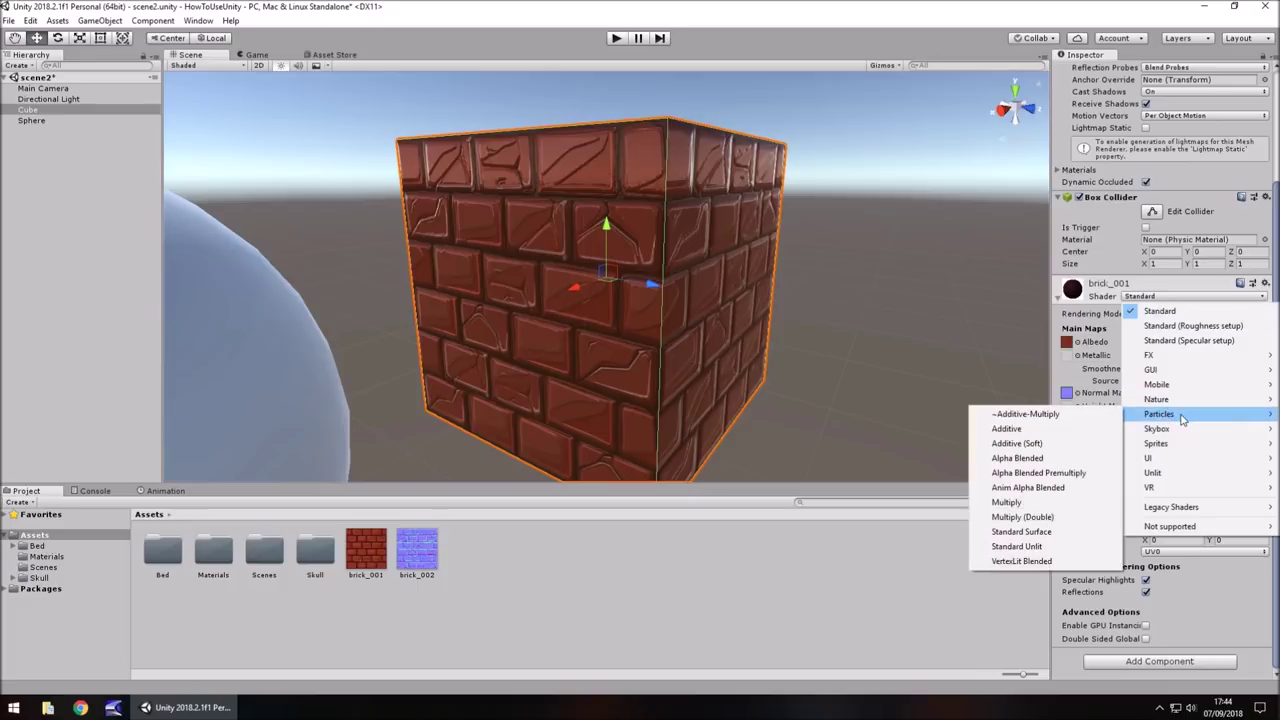
{"action": "left_click", "coordinate": [1041, 428]}
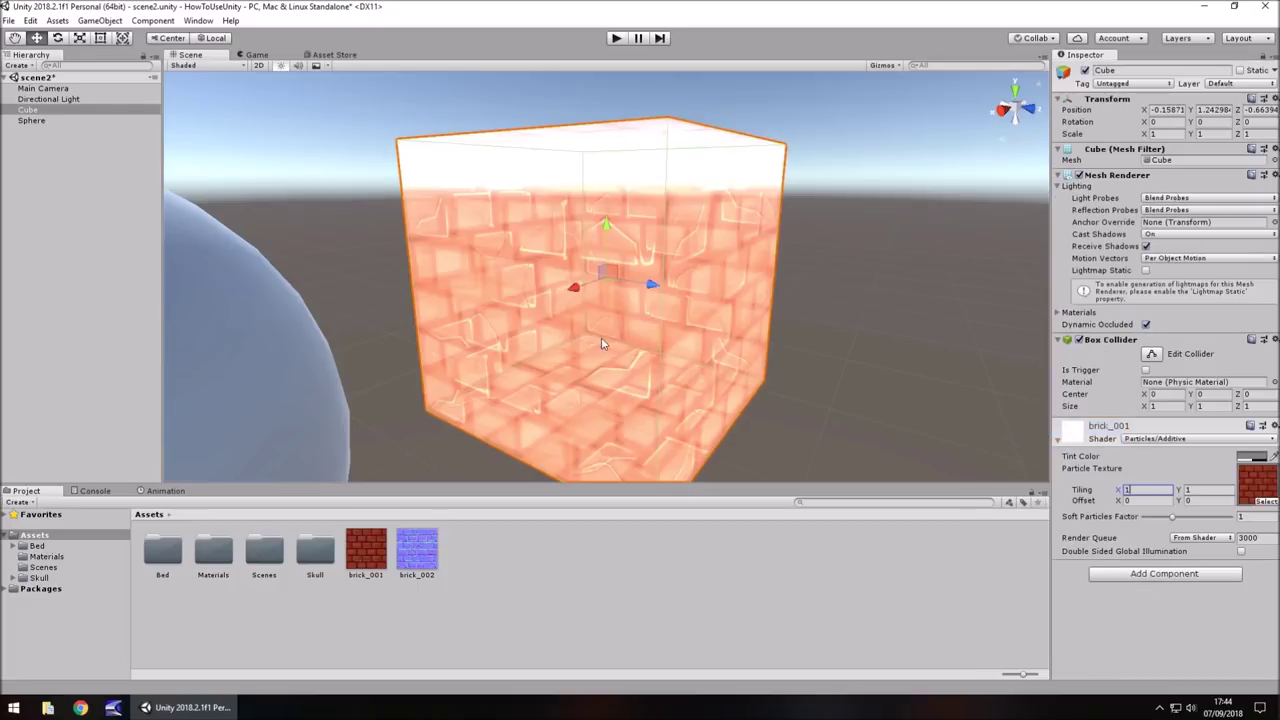
Step: Change the brick_001 material's shader to Particles/Alpha Blended and inspect the inside of the cube
{"action": "left_click", "coordinate": [1151, 440]}
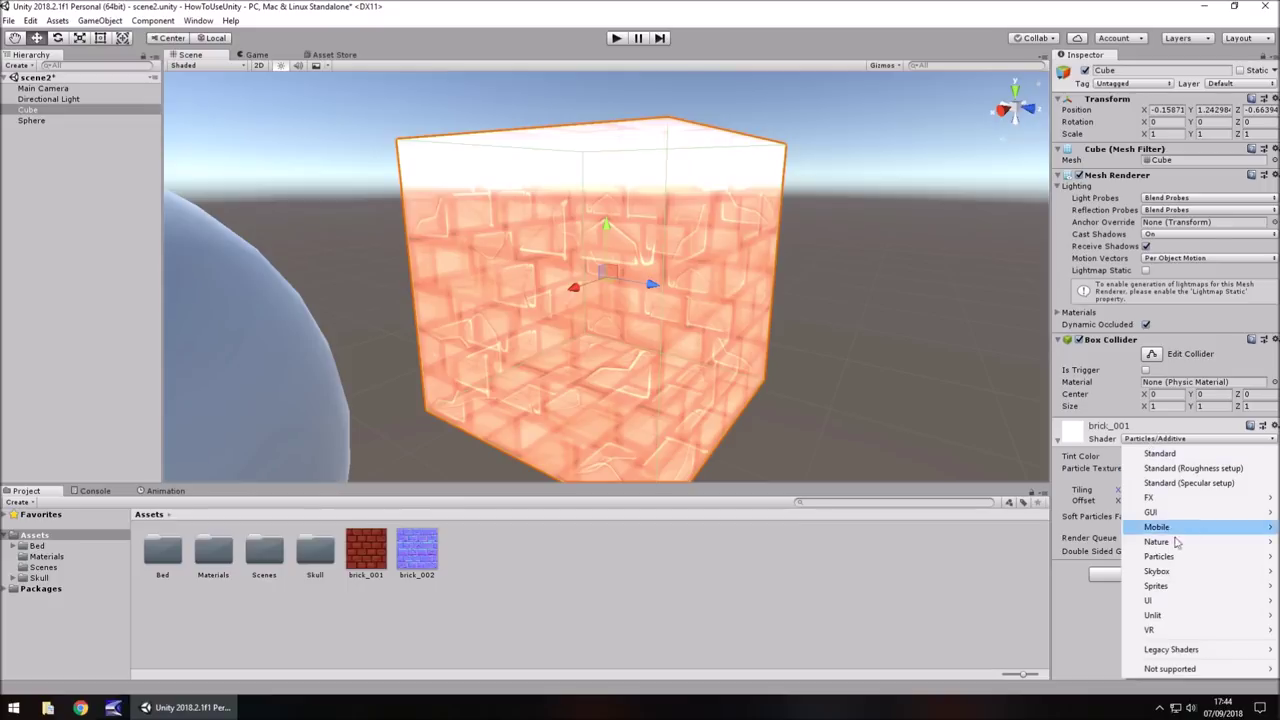
{"action": "mouse_move", "coordinate": [1177, 573]}
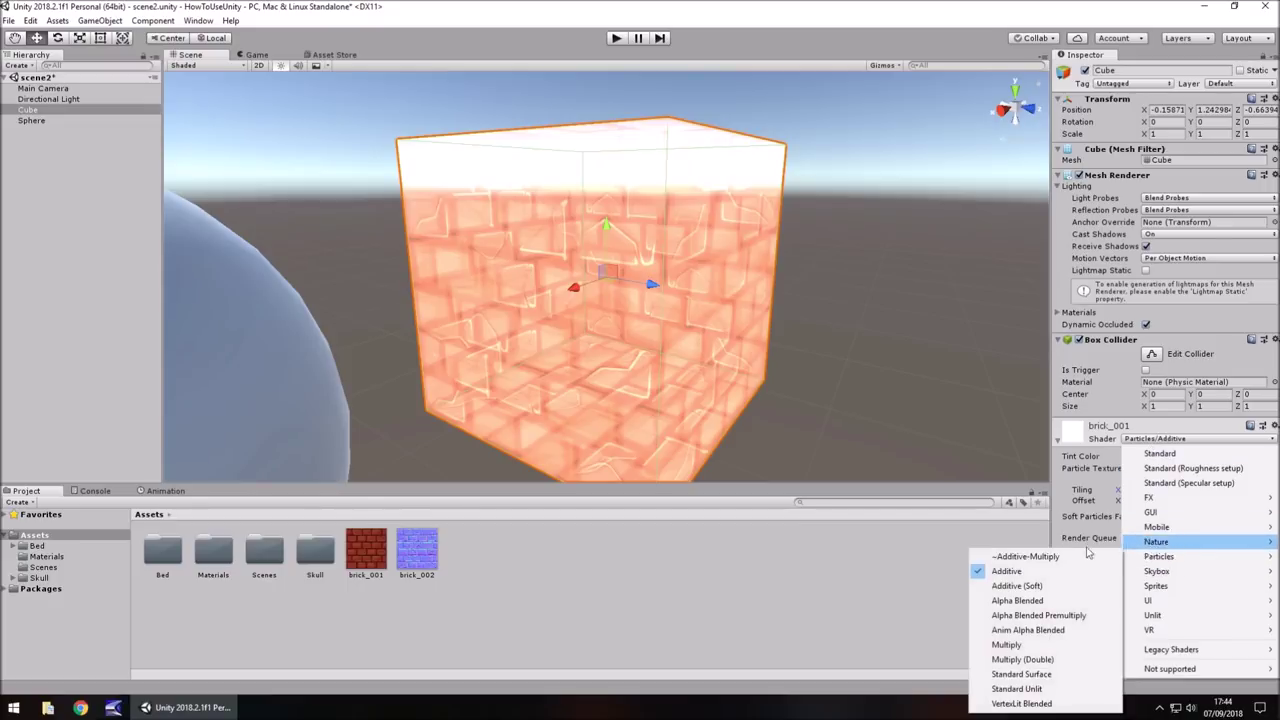
{"action": "left_click", "coordinate": [1017, 600]}
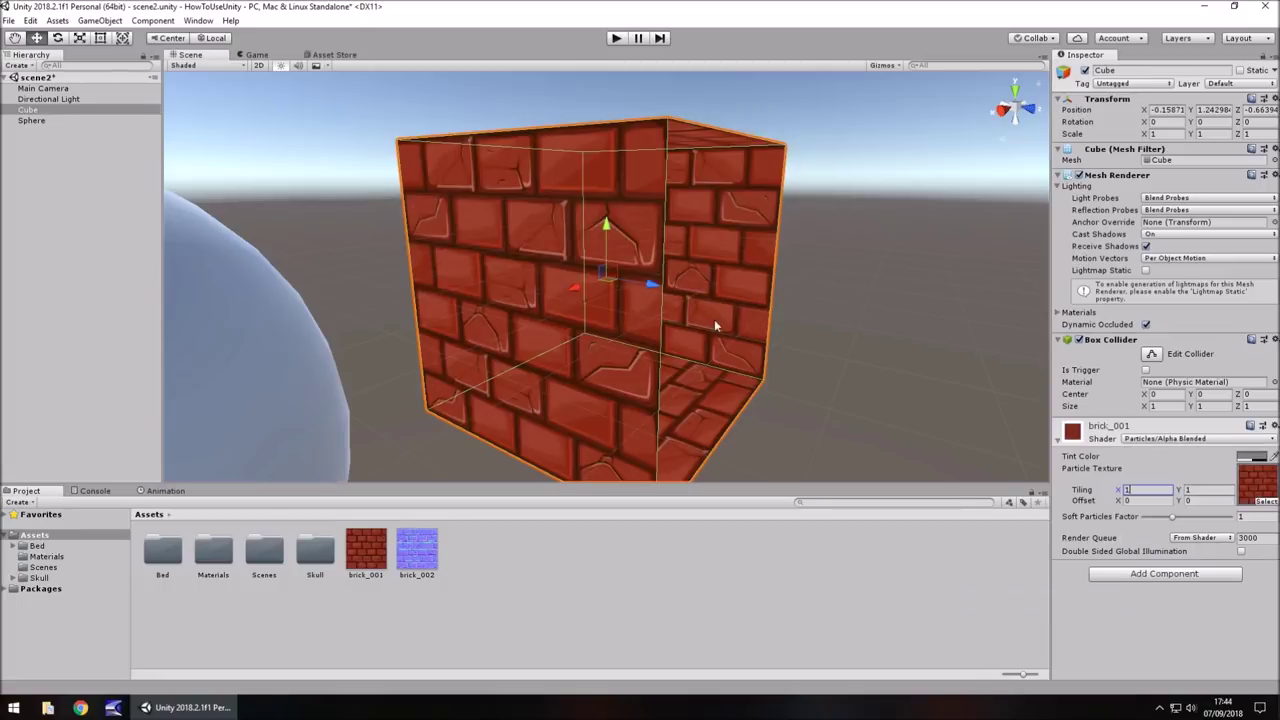
{"action": "left_click", "coordinate": [852, 316]}
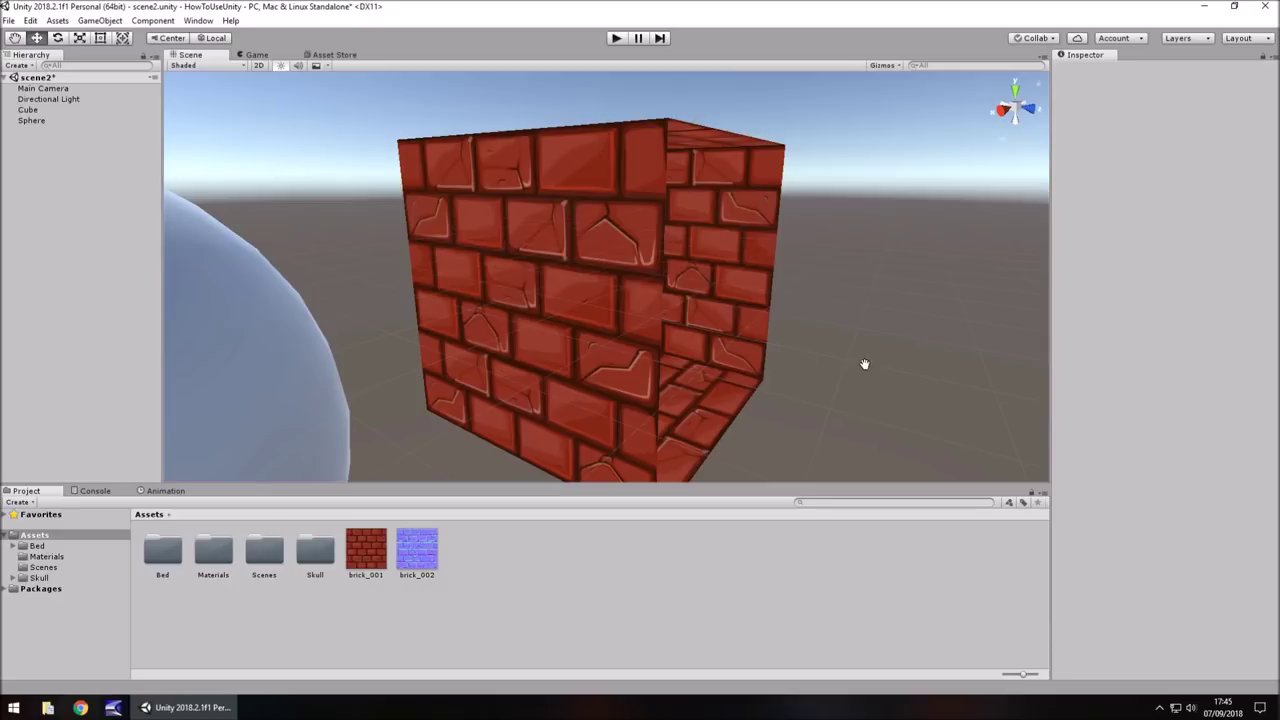
{"action": "left_click_drag", "start_coordinate": [865, 364], "coordinate": [557, 293], "text": "alt"}
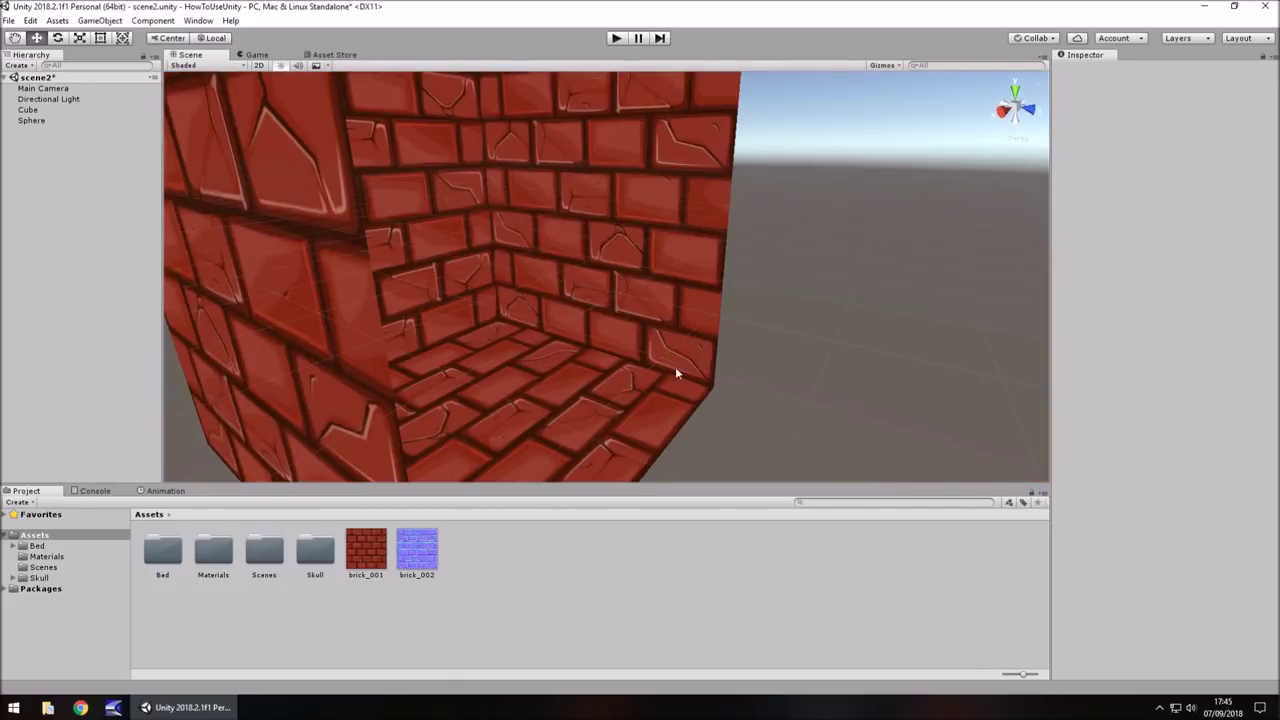
{"action": "scroll", "coordinate": [676, 373], "scroll_direction": "down", "scroll_amount": 3}
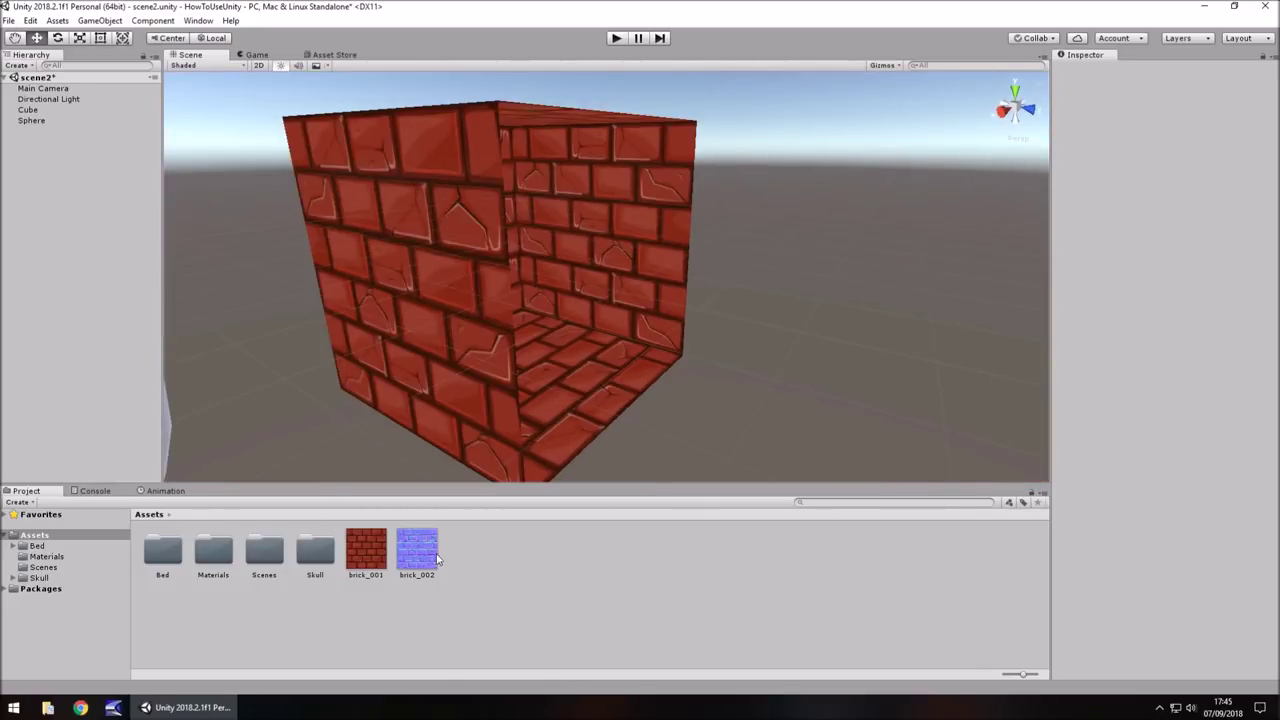
Step: Create a material with the default name in the Materials folder and assign the brick_001 texture as its albedo
{"action": "double_click", "coordinate": [222, 561]}
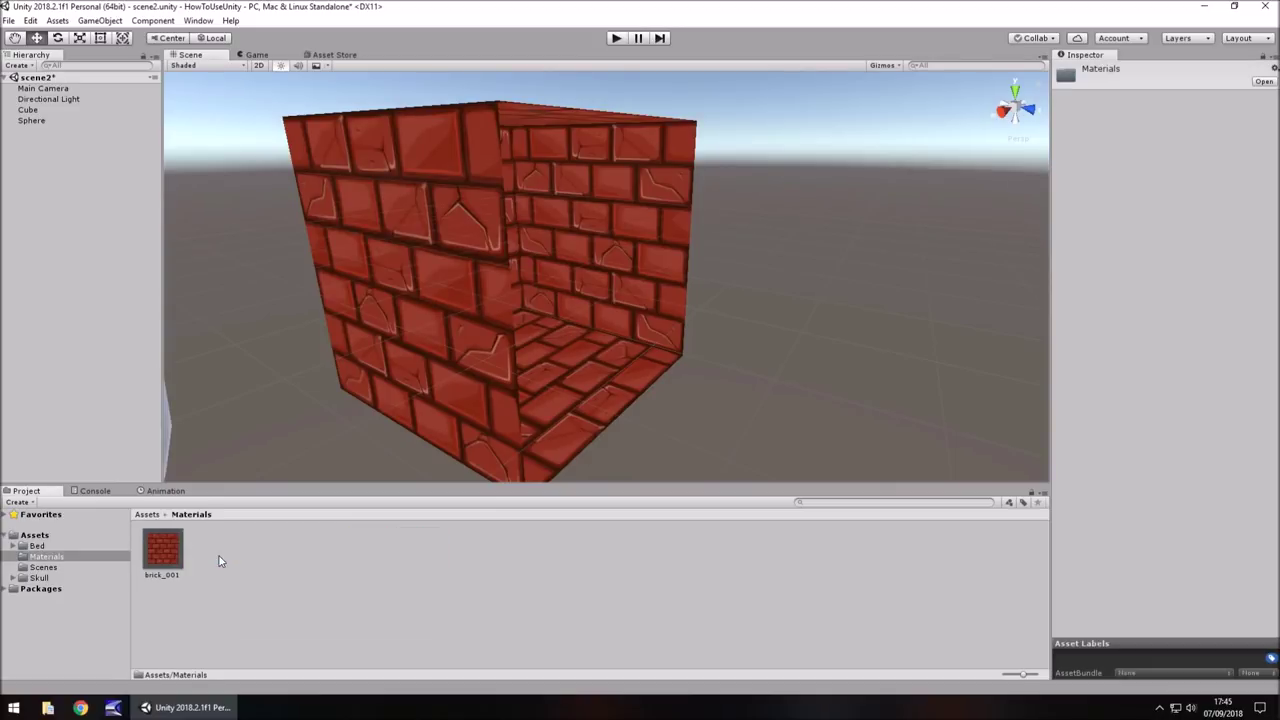
{"action": "right_click", "coordinate": [223, 549]}
{"action": "mouse_move", "coordinate": [283, 236]}
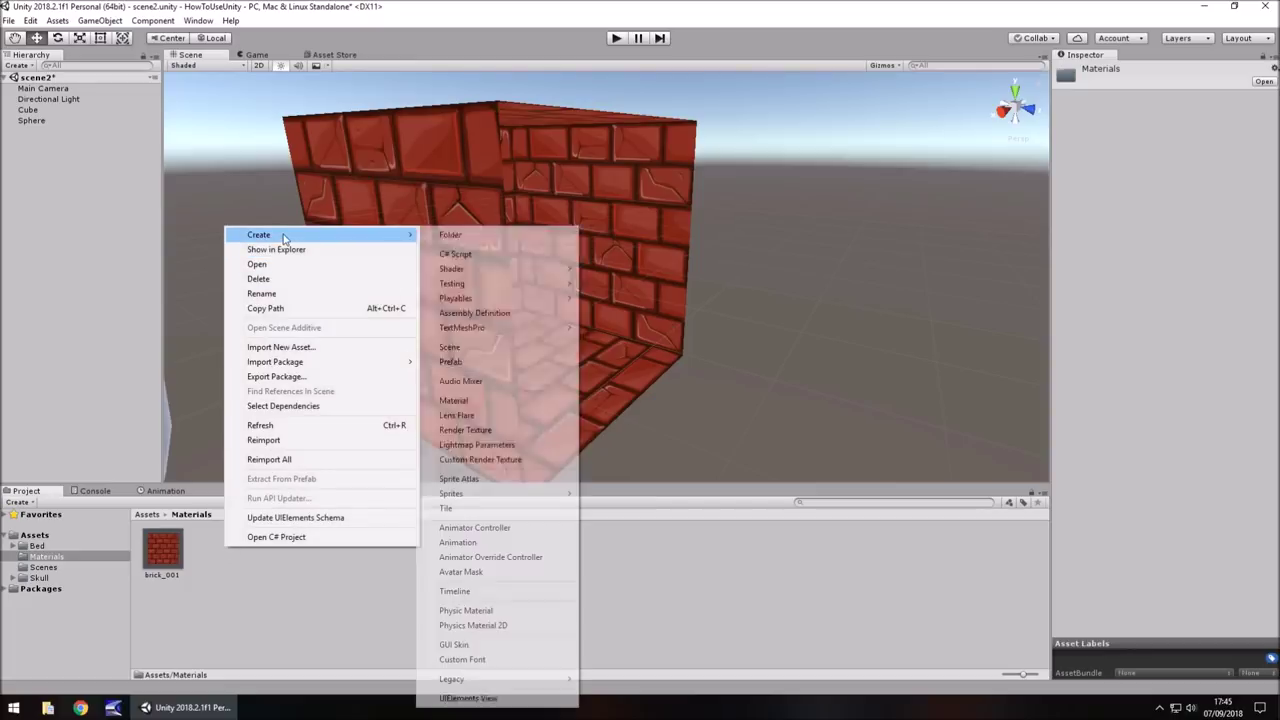
{"action": "left_click", "coordinate": [470, 400]}
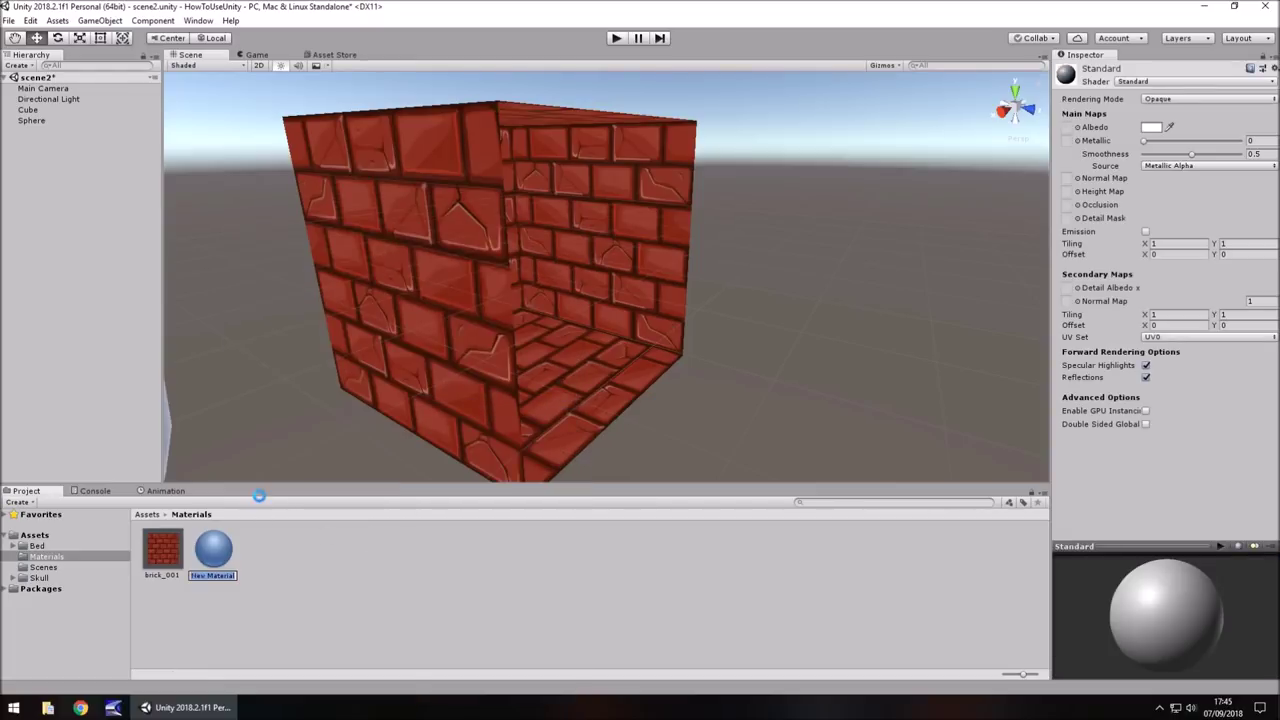
{"action": "left_click", "coordinate": [196, 580]}
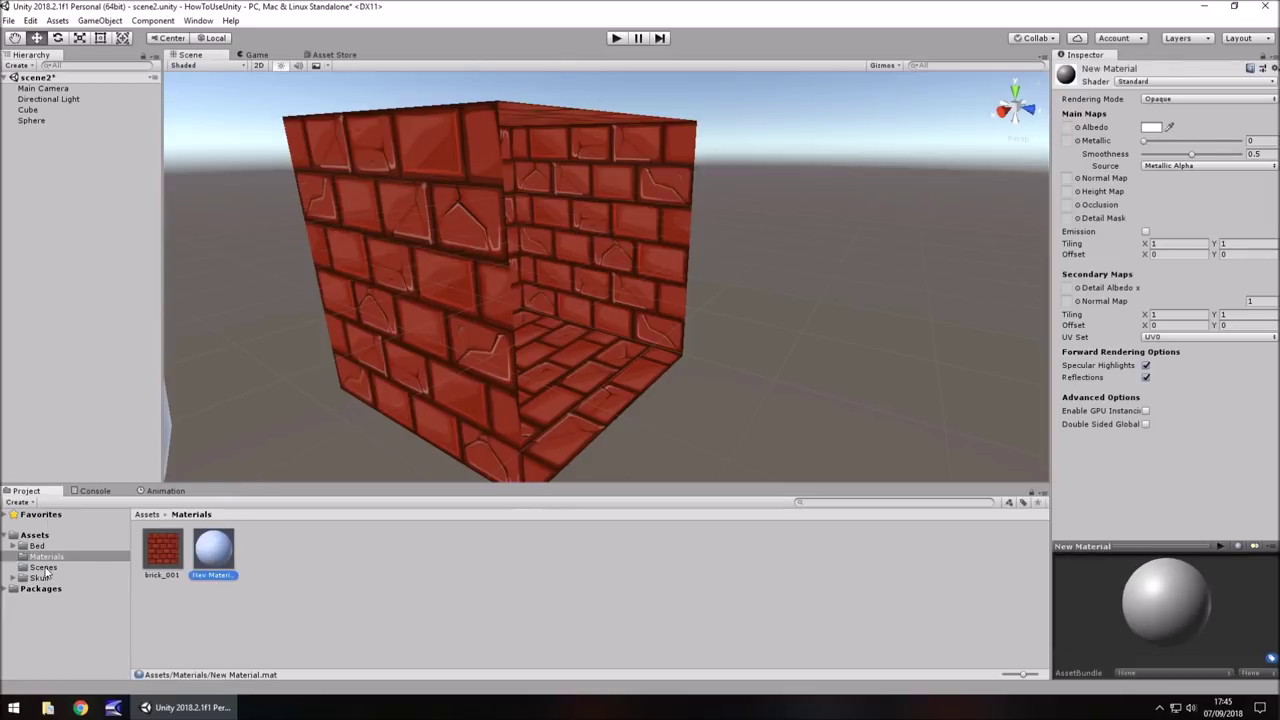
{"action": "left_click", "coordinate": [42, 536]}
{"action": "left_click_drag", "start_coordinate": [362, 548], "coordinate": [1068, 128]}
Step: Apply the new brick-textured material from the Materials folder to the sphere and view it beside the cube
{"action": "right_click_drag", "start_coordinate": [795, 286], "coordinate": [640, 290]}
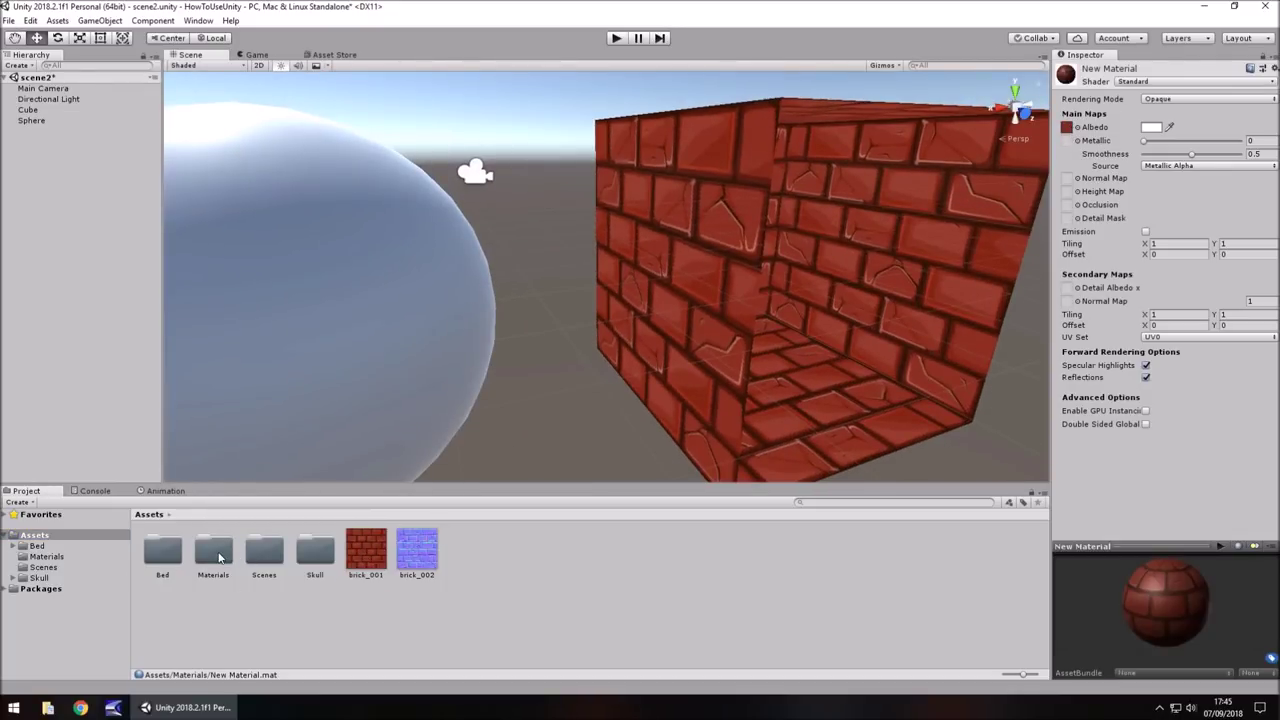
{"action": "double_click", "coordinate": [220, 557]}
{"action": "left_click_drag", "start_coordinate": [213, 550], "coordinate": [263, 318]}
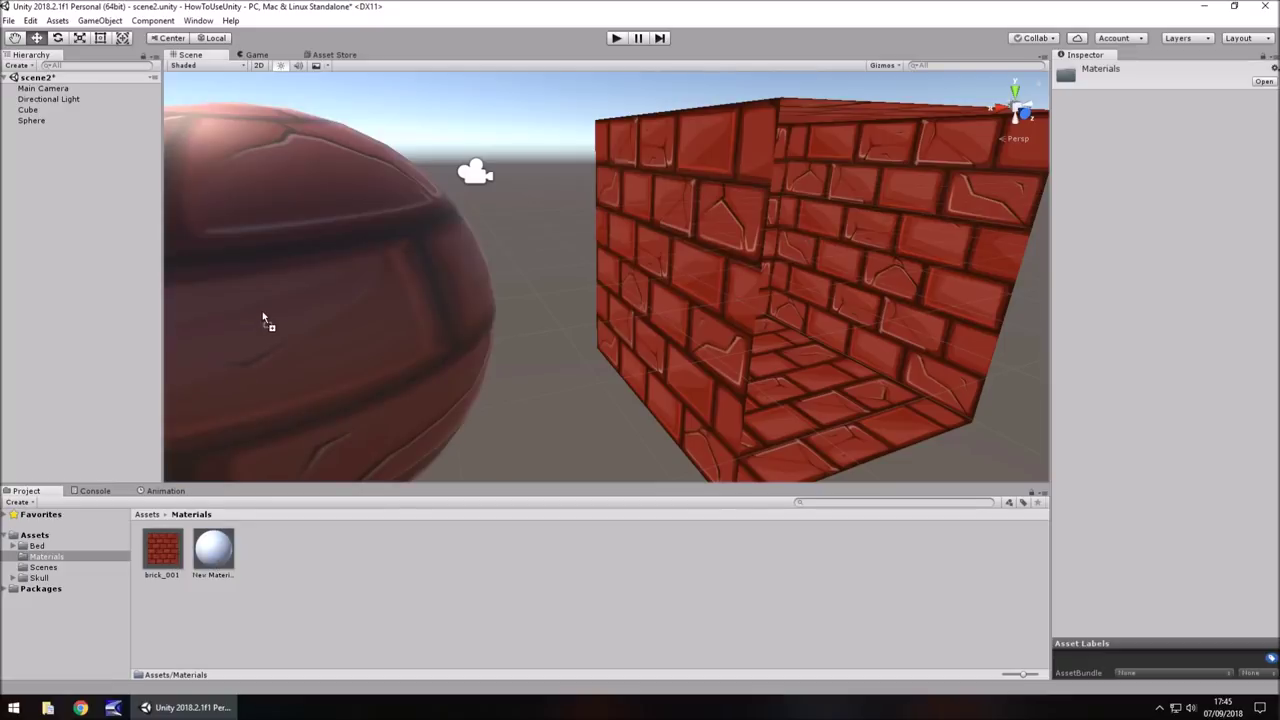
{"action": "scroll", "coordinate": [352, 340], "scroll_direction": "down", "scroll_amount": 5}
{"action": "middle_click_drag", "start_coordinate": [457, 337], "coordinate": [504, 317]}
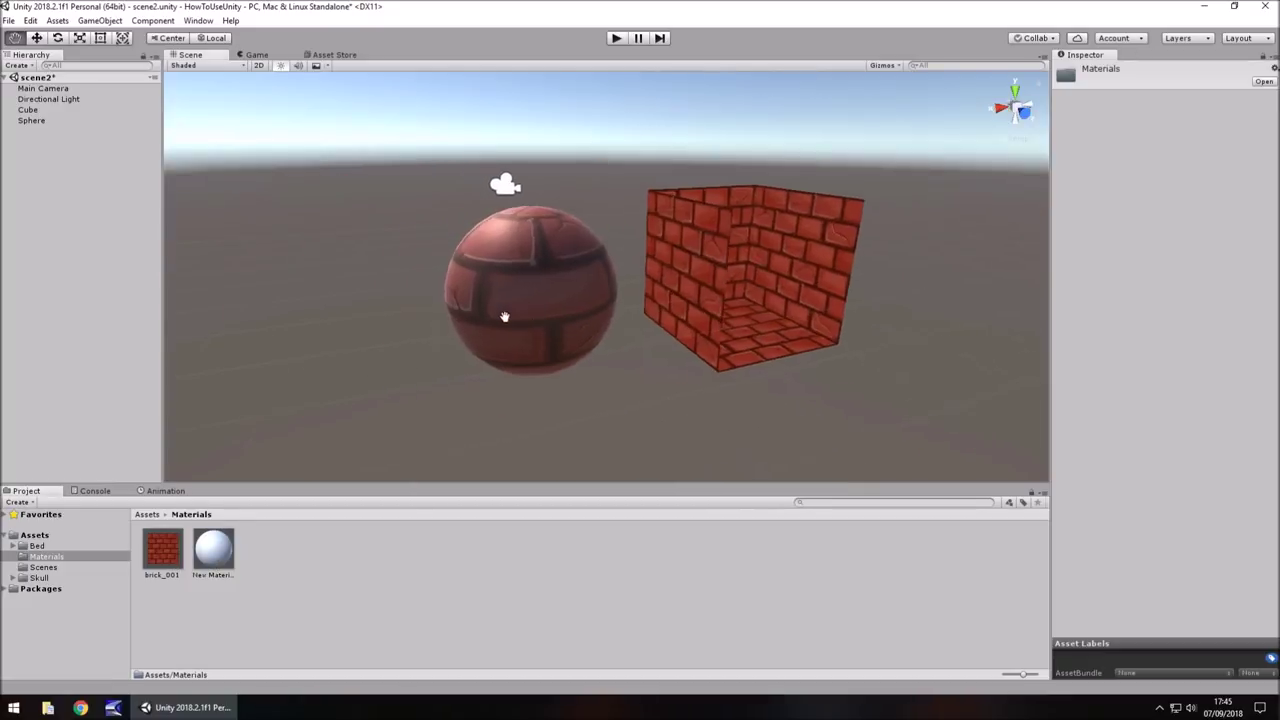
{"action": "mouse_move", "coordinate": [504, 317]}
{"action": "right_mouse_down"}
{"action": "mouse_move", "coordinate": [426, 322]}
{"action": "mouse_move", "coordinate": [521, 320]}
{"action": "right_mouse_up"}
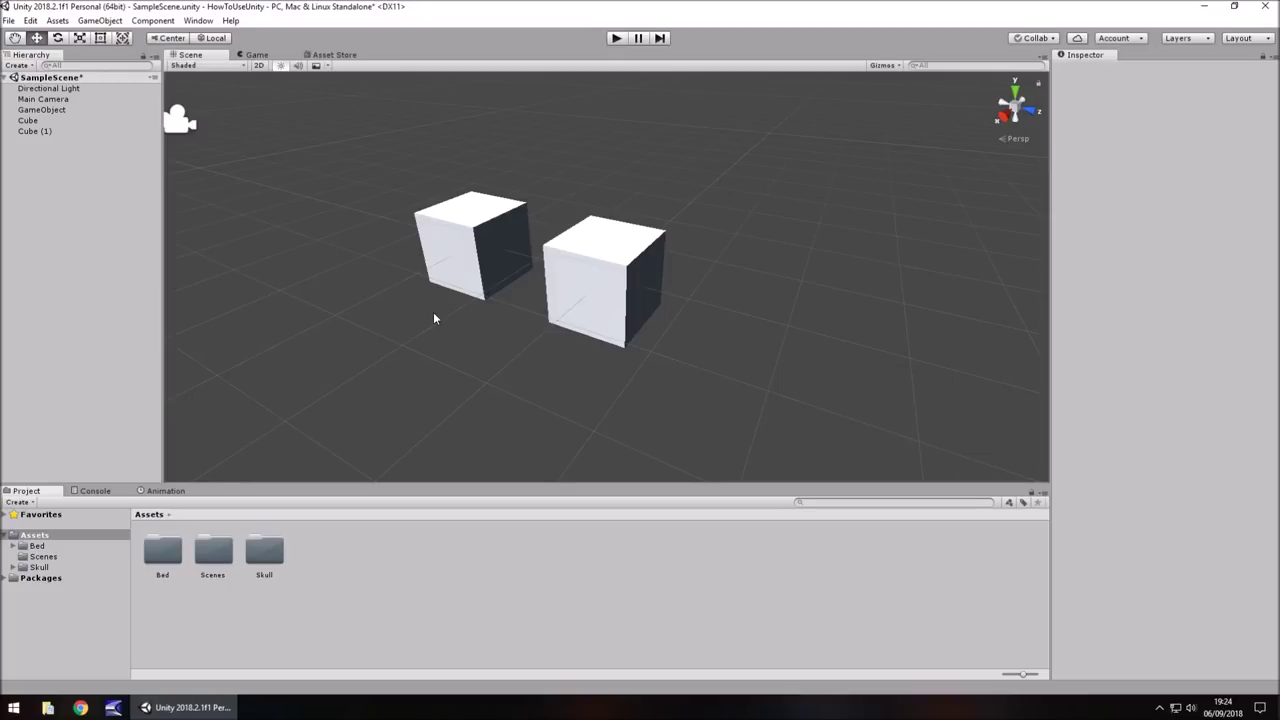
Step: Try a slight free move of the Cube along Z, undo it, and snap-move the Cube to a Z position of 2
{"action": "left_click", "coordinate": [590, 277]}
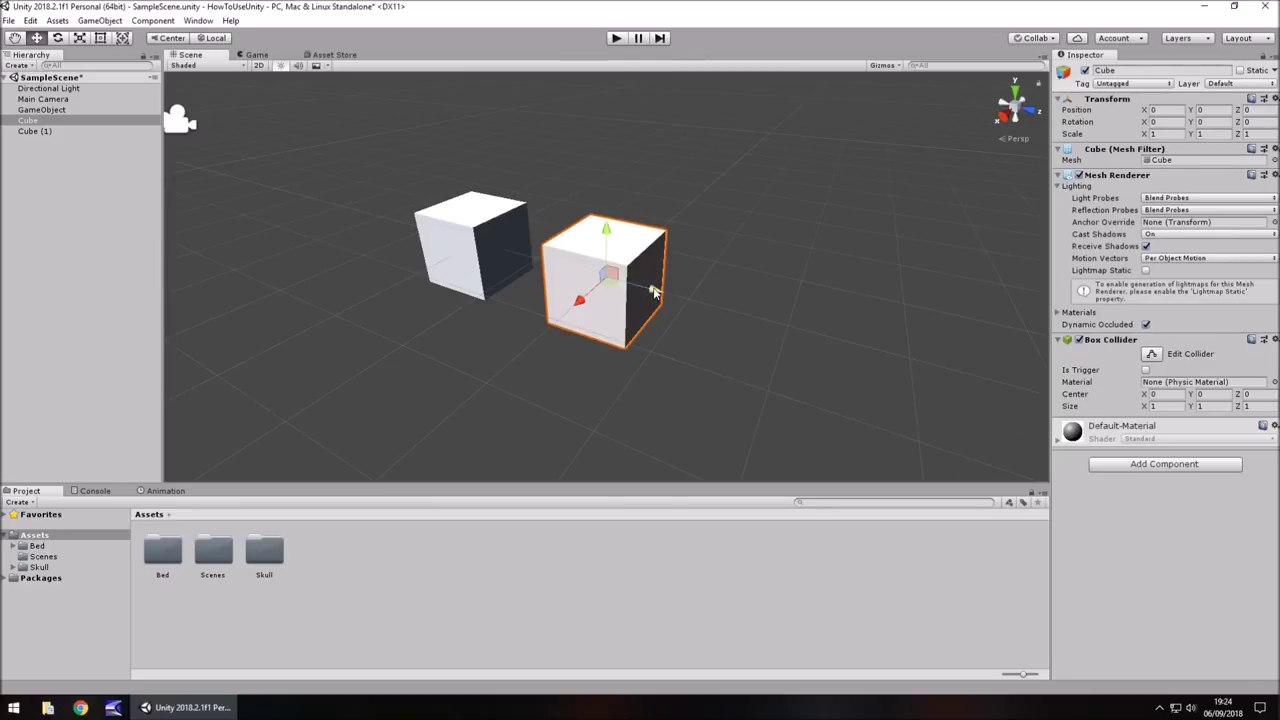
{"action": "mouse_move", "coordinate": [652, 290]}
{"action": "left_mouse_down"}
{"action": "mouse_move", "coordinate": [744, 321]}
{"action": "mouse_move", "coordinate": [642, 304]}
{"action": "mouse_move", "coordinate": [663, 294]}
{"action": "mouse_move", "coordinate": [722, 326]}
{"action": "mouse_move", "coordinate": [655, 290]}
{"action": "left_mouse_up"}
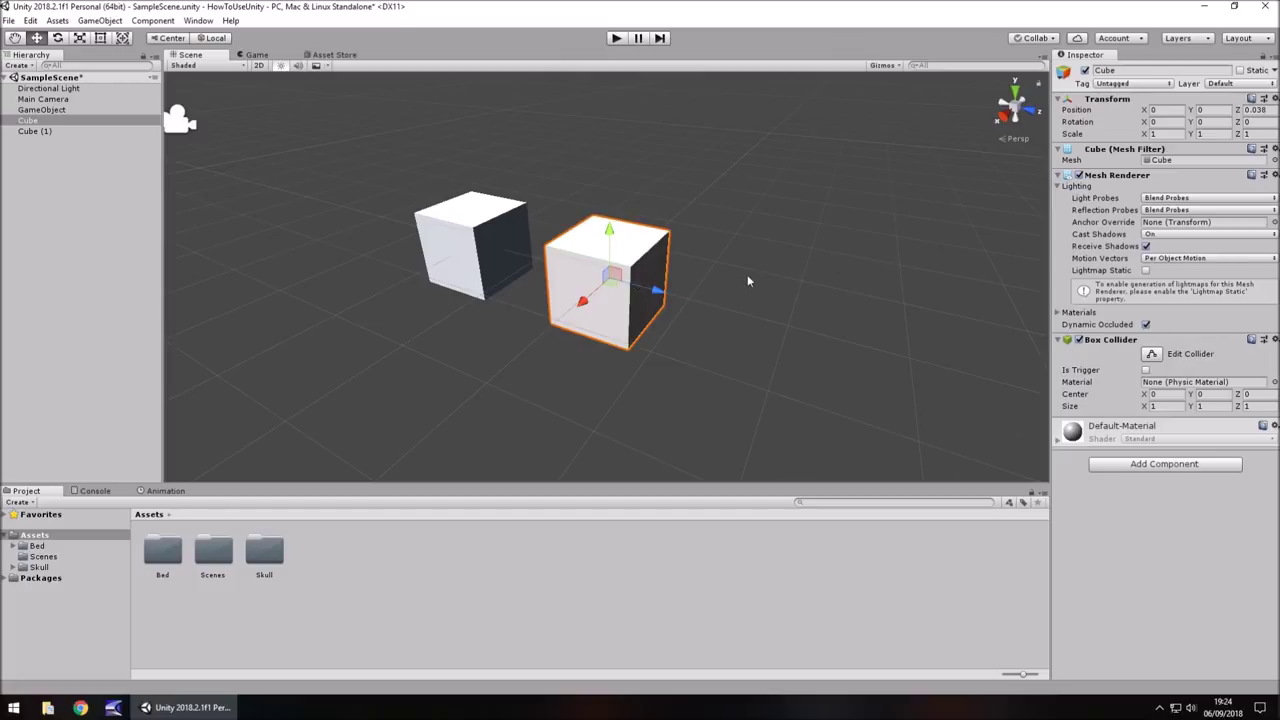
{"action": "key", "text": "ctrl+z"}
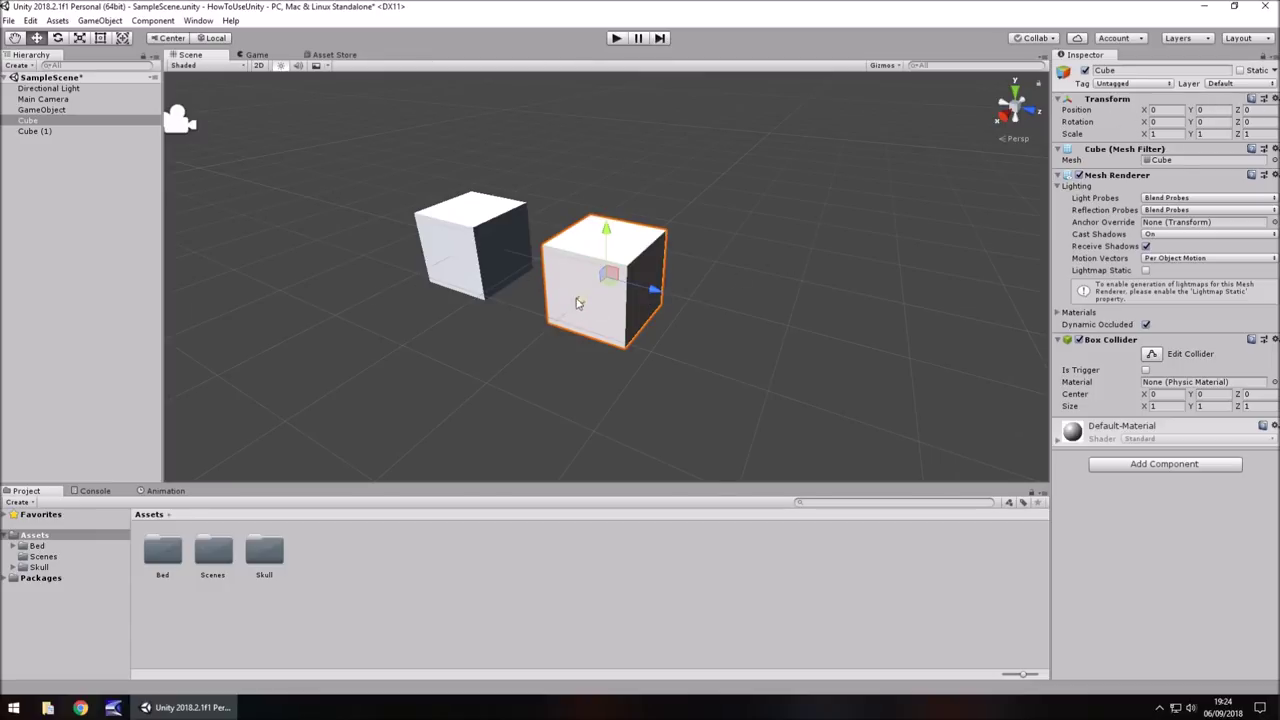
{"action": "left_click_drag", "start_coordinate": [650, 290], "coordinate": [770, 329]}
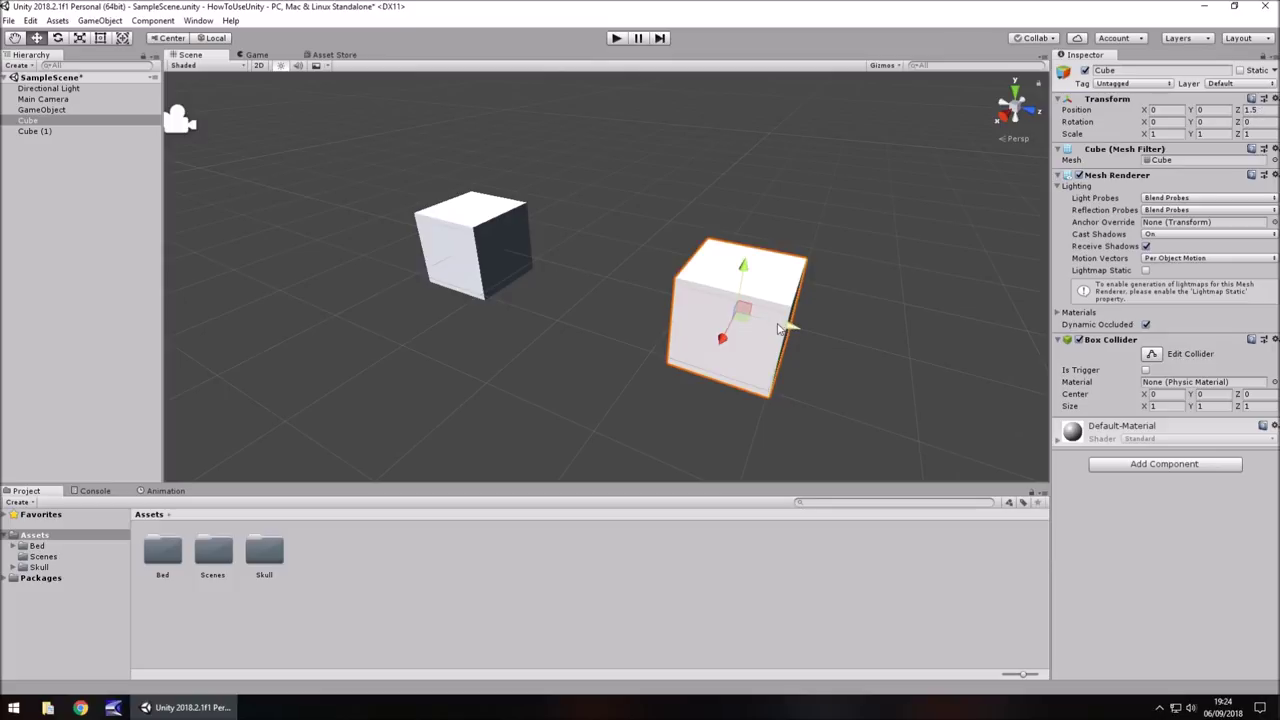
{"action": "left_click_drag", "start_coordinate": [789, 329], "coordinate": [835, 337]}
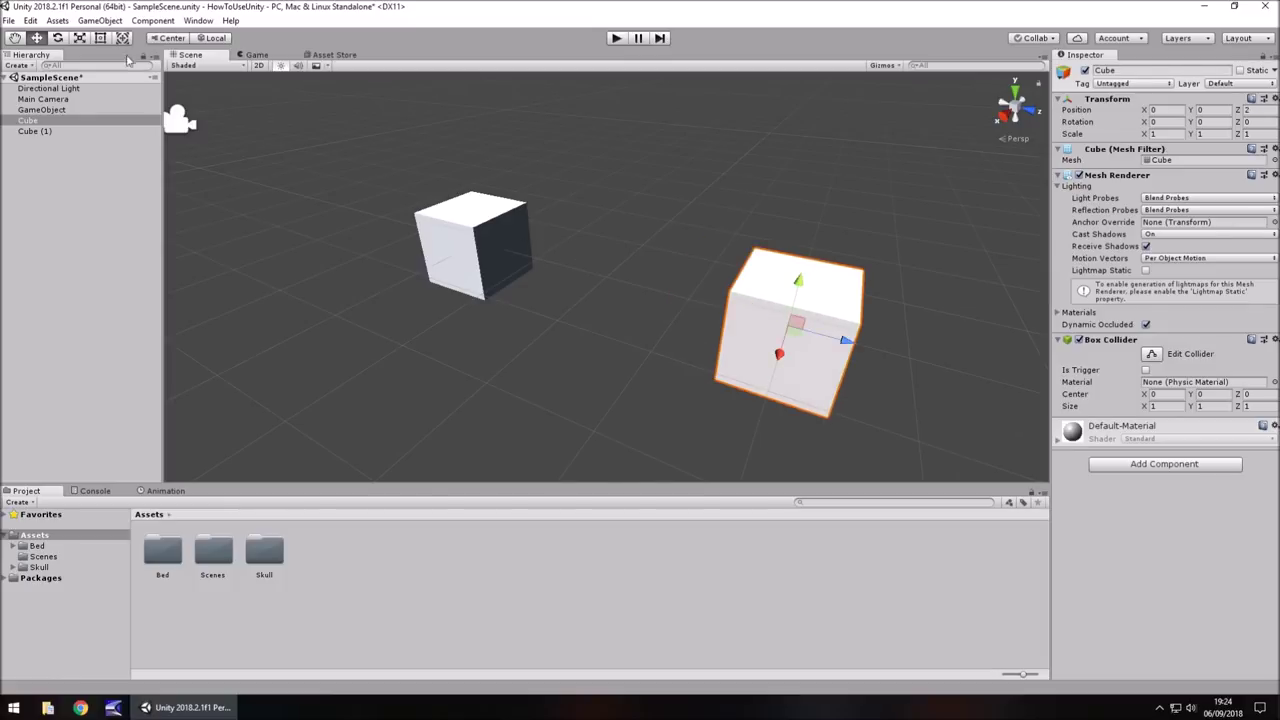
Step: Set the Move X, Move Y and Move Z snap increments to 1
{"action": "left_click", "coordinate": [30, 21]}
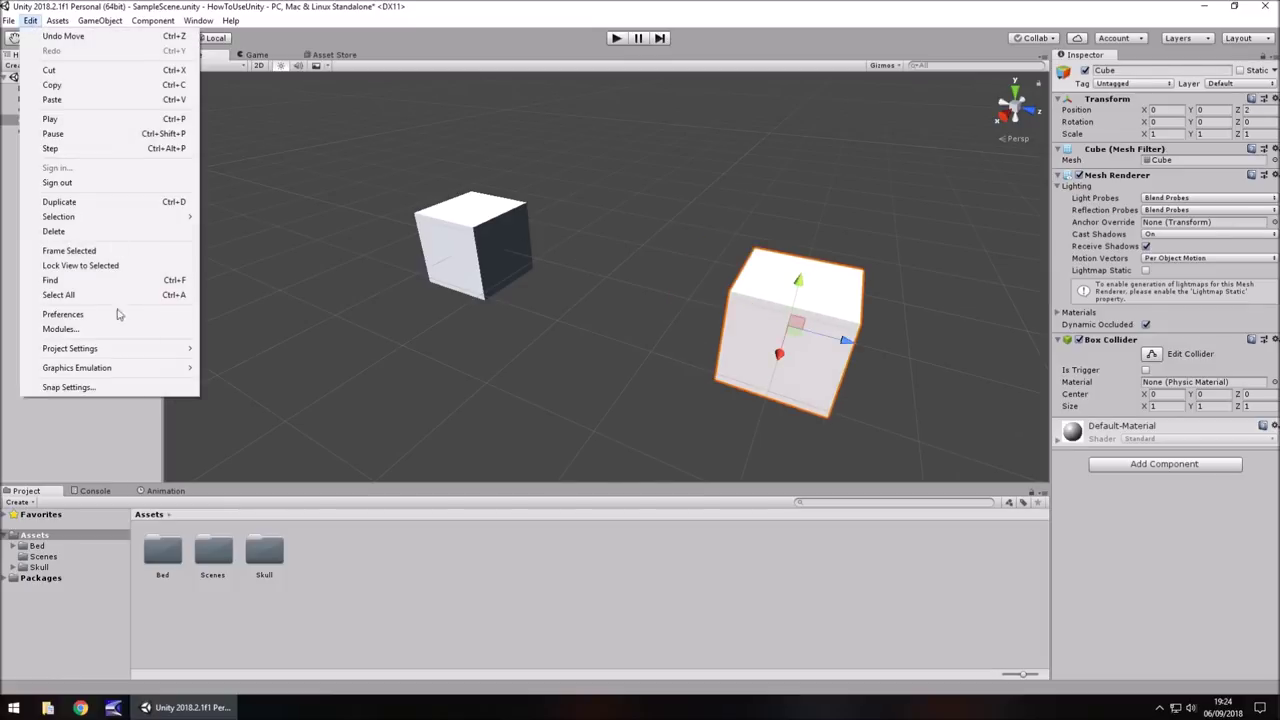
{"action": "left_click", "coordinate": [74, 387]}
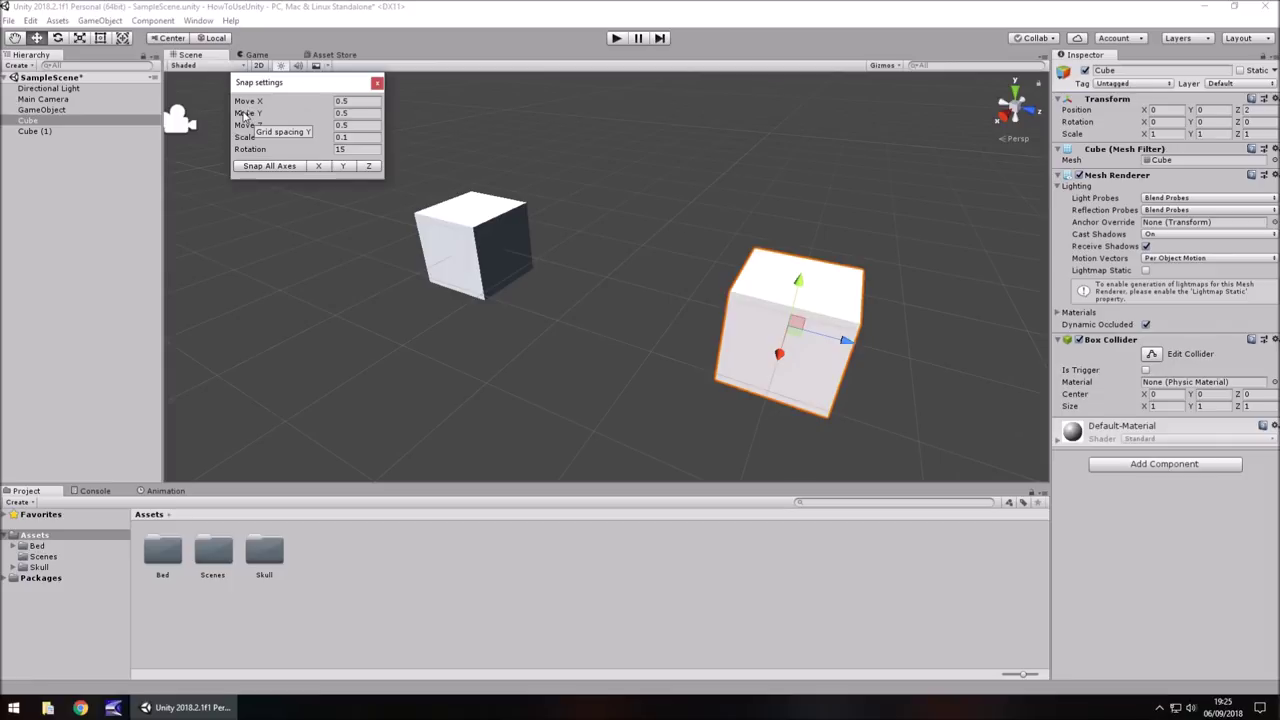
{"action": "left_click_drag", "start_coordinate": [244, 130], "coordinate": [349, 97]}
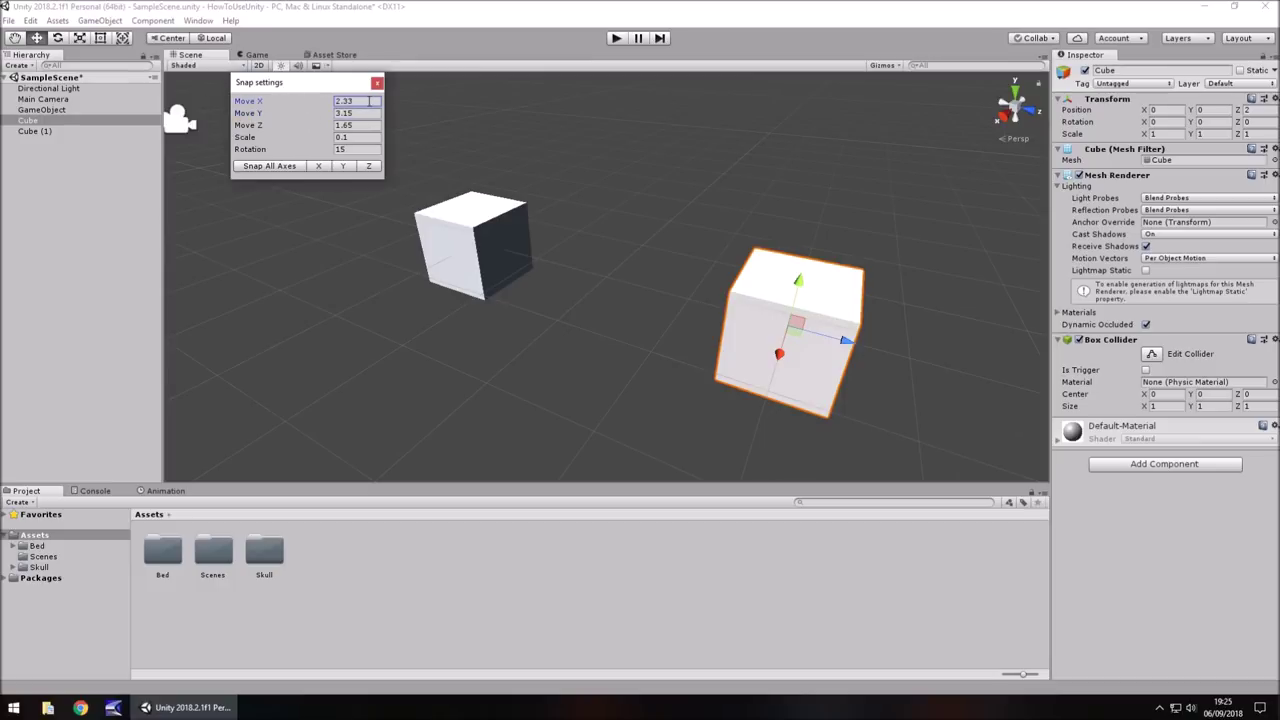
{"action": "left_click", "coordinate": [370, 101]}
{"action": "type", "text": "1"}
{"action": "left_click", "coordinate": [370, 112]}
{"action": "type", "text": "1"}
{"action": "left_click", "coordinate": [362, 124]}
{"action": "type", "text": "1"}
{"action": "left_click", "coordinate": [377, 83]}
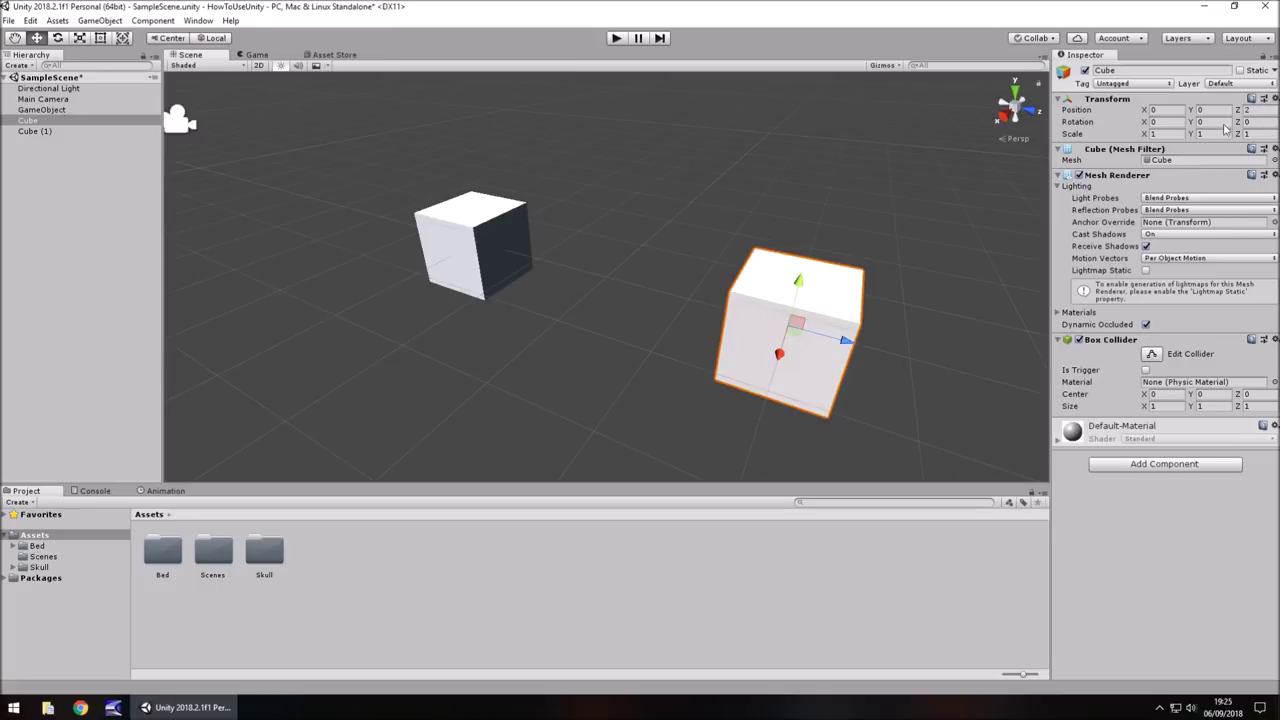
Step: Snap-move the Cube along the Z axis to position -1, flush against Cube (1), and deselect it
{"action": "left_click_drag", "start_coordinate": [840, 339], "coordinate": [669, 296], "text": "ctrl"}
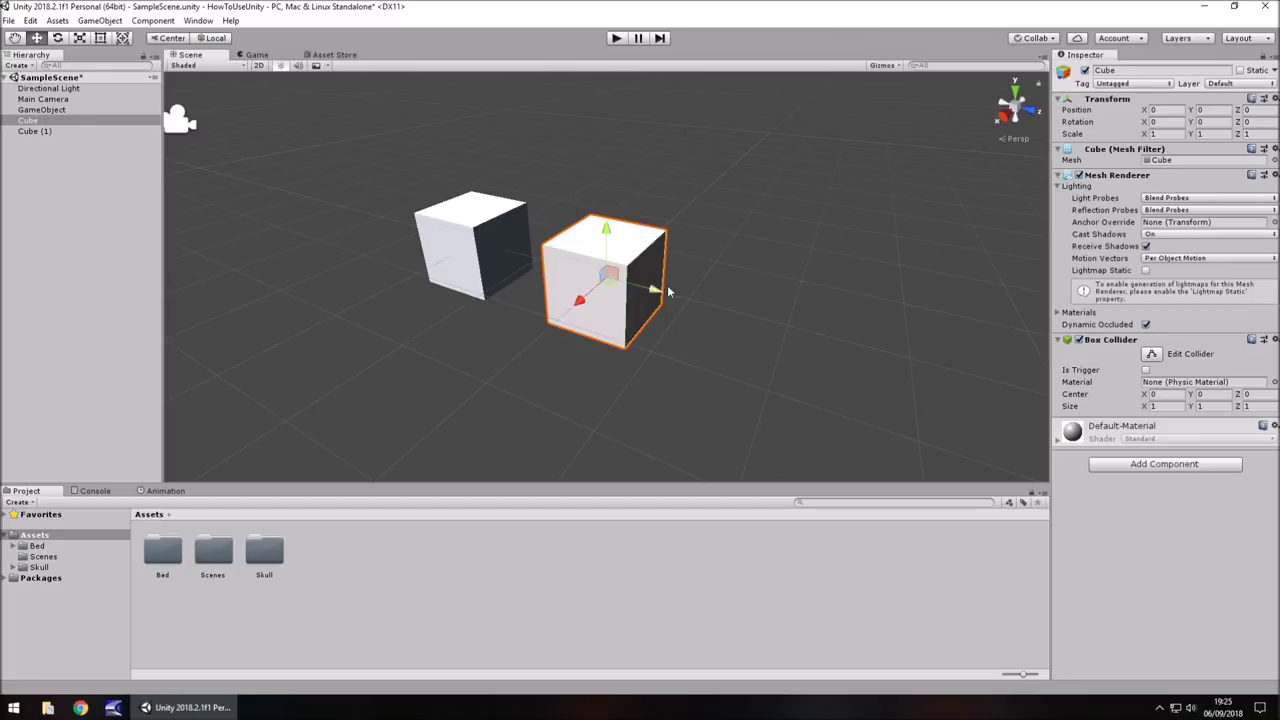
{"action": "left_click_drag", "start_coordinate": [656, 294], "coordinate": [581, 275]}
{"action": "left_click", "coordinate": [711, 206]}
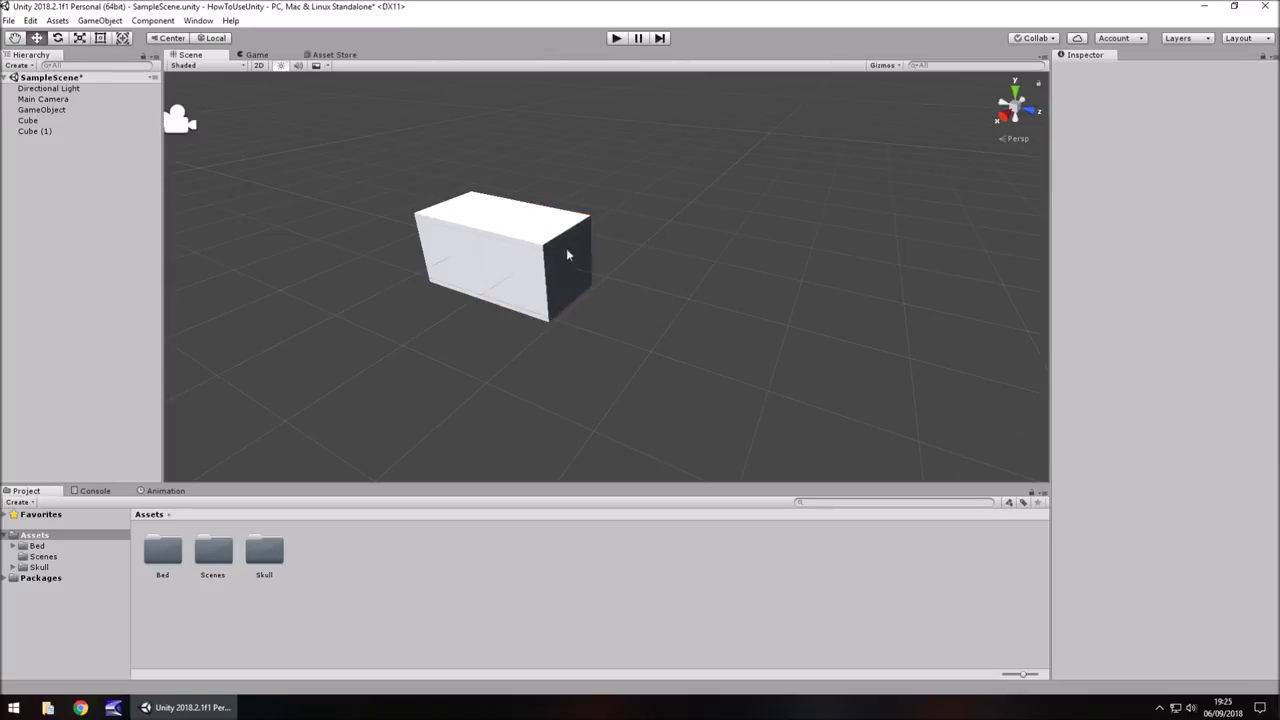
Step: Set the Move X, Move Y and Move Z snap increments to 0.25 and select the Cube
{"action": "left_click", "coordinate": [30, 20]}
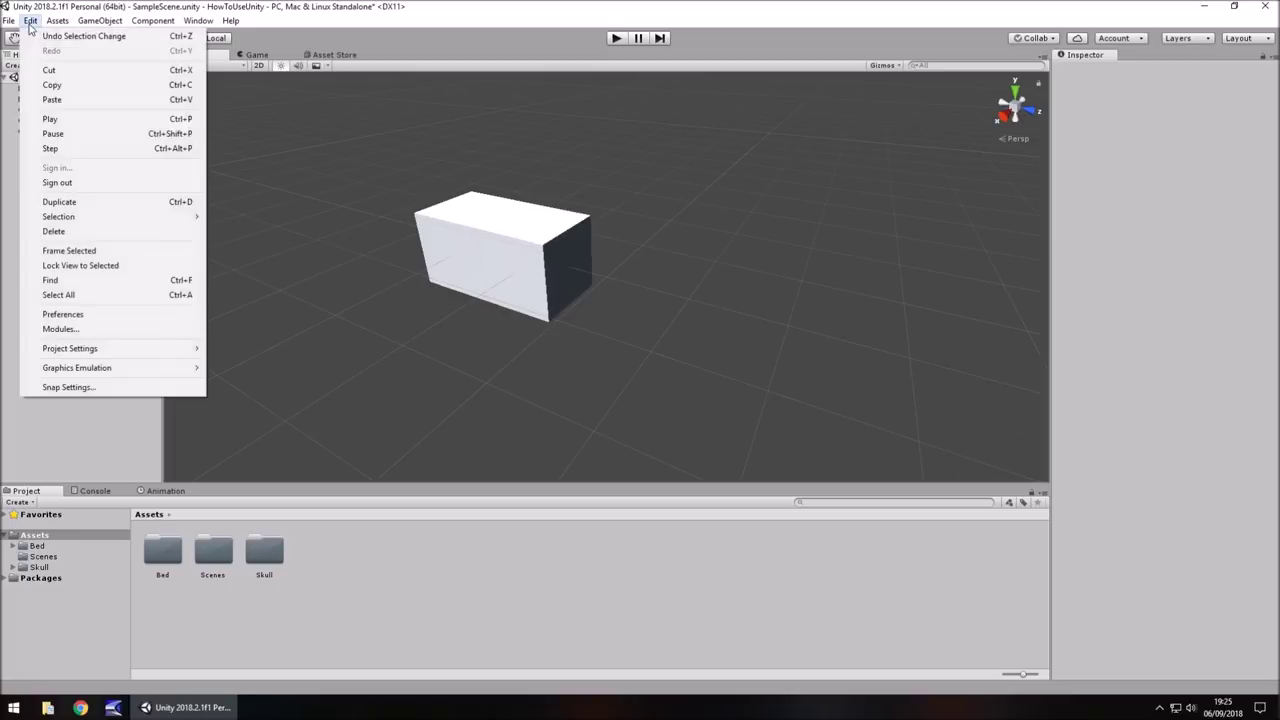
{"action": "left_click", "coordinate": [62, 388]}
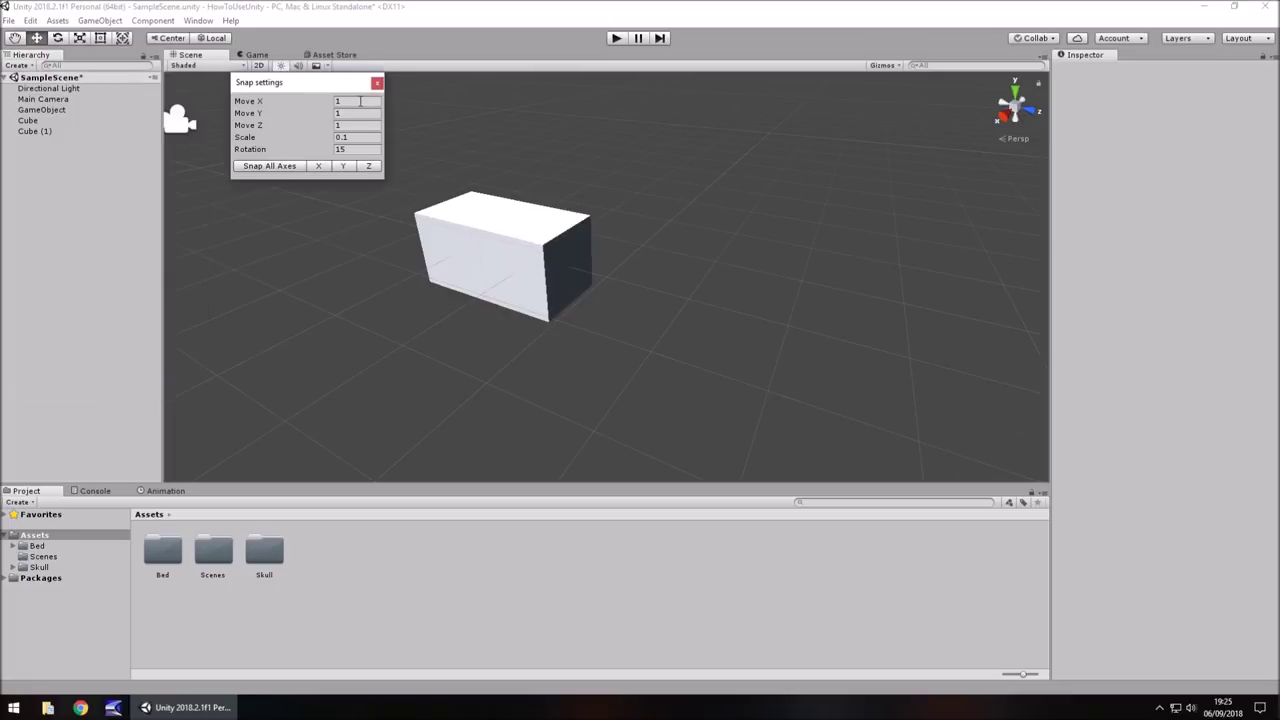
{"action": "left_click", "coordinate": [363, 101]}
{"action": "type", "text": ".25"}
{"action": "left_click", "coordinate": [366, 113]}
{"action": "type", "text": ".25"}
{"action": "left_click", "coordinate": [366, 124]}
{"action": "type", "text": ".25"}
{"action": "left_click", "coordinate": [376, 82]}
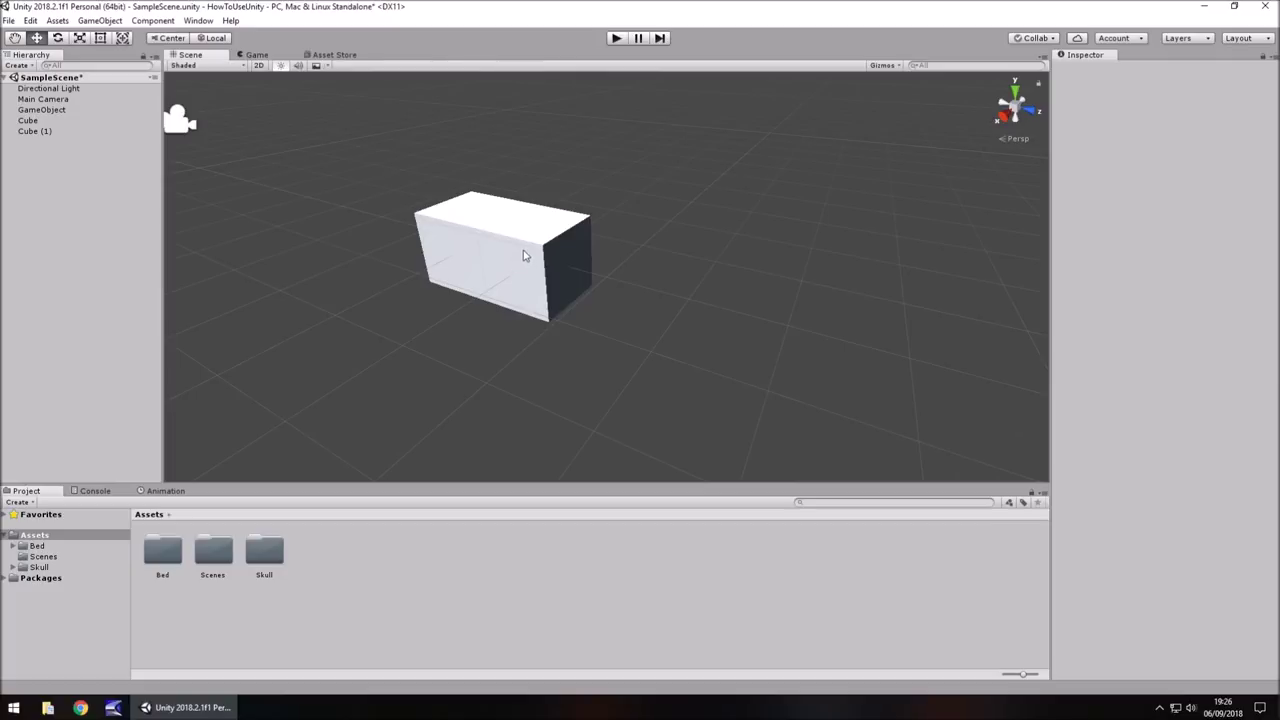
{"action": "left_click", "coordinate": [528, 255]}
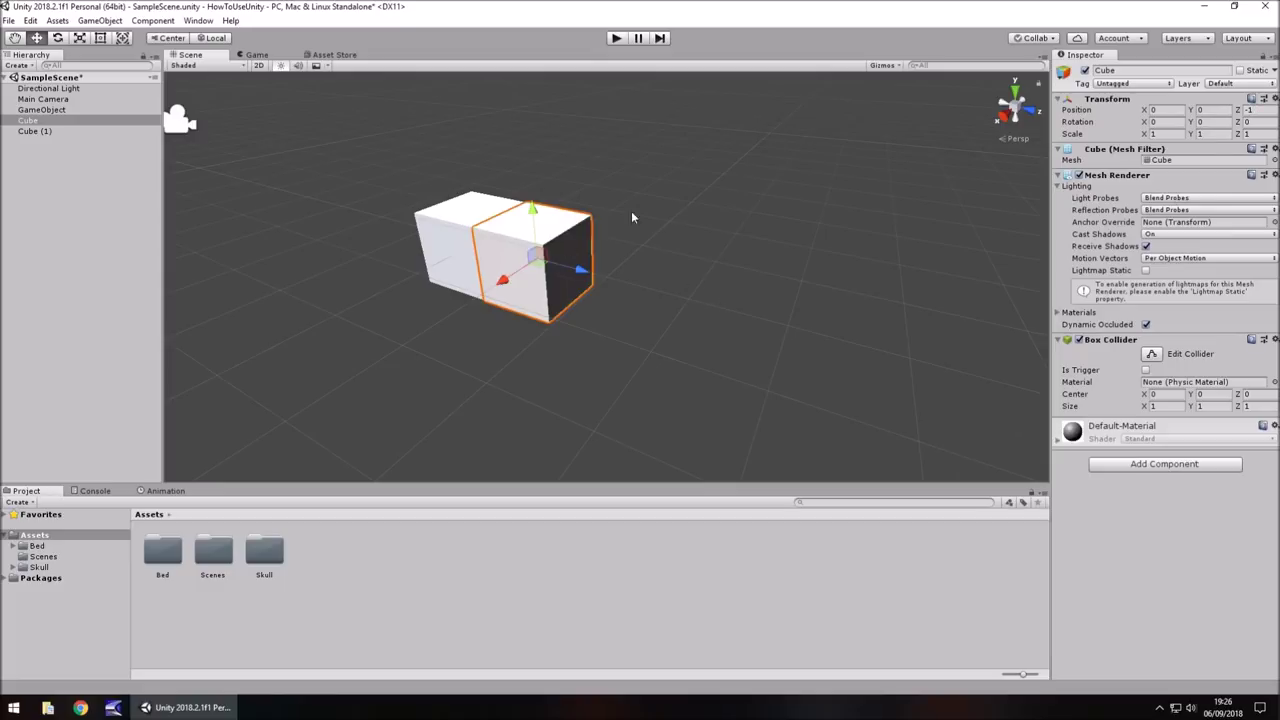
Step: Snap-move the Cube away from Cube (1) to position X 1, Y 0.75, Z 0
{"action": "left_click_drag", "start_coordinate": [579, 270], "coordinate": [655, 294]}
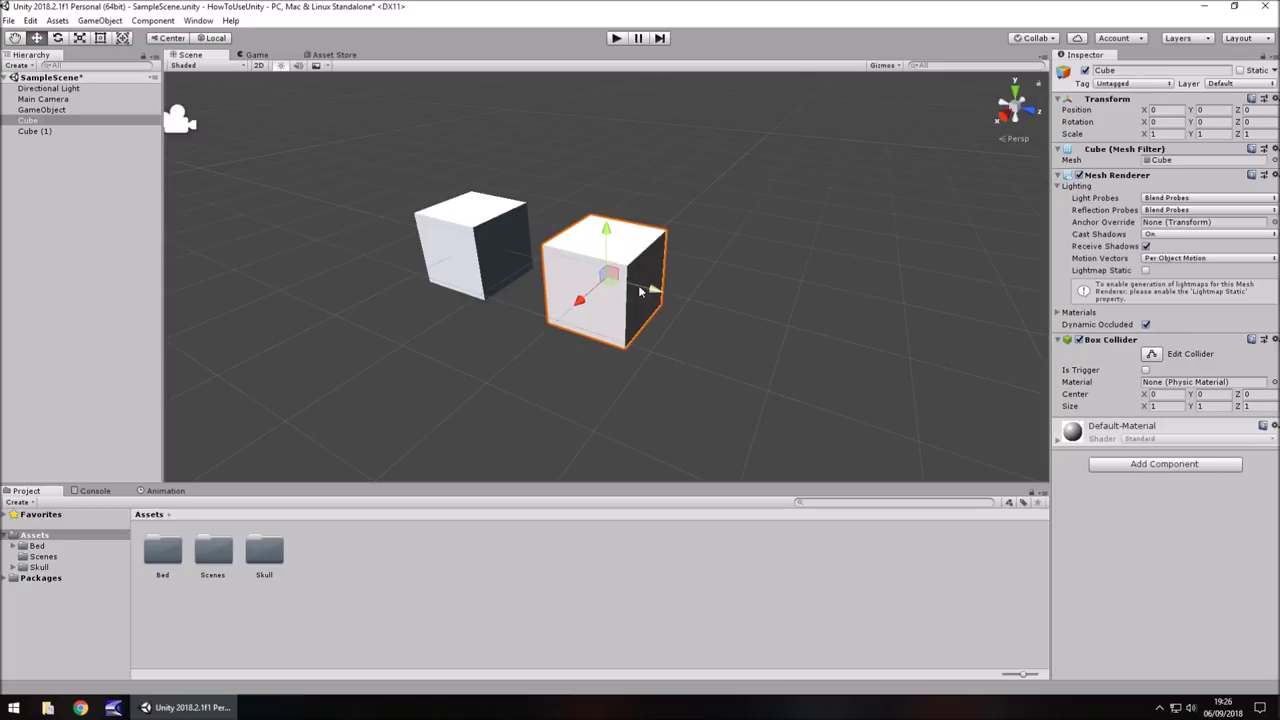
{"action": "left_click_drag", "start_coordinate": [607, 238], "coordinate": [518, 263], "text": "ctrl"}
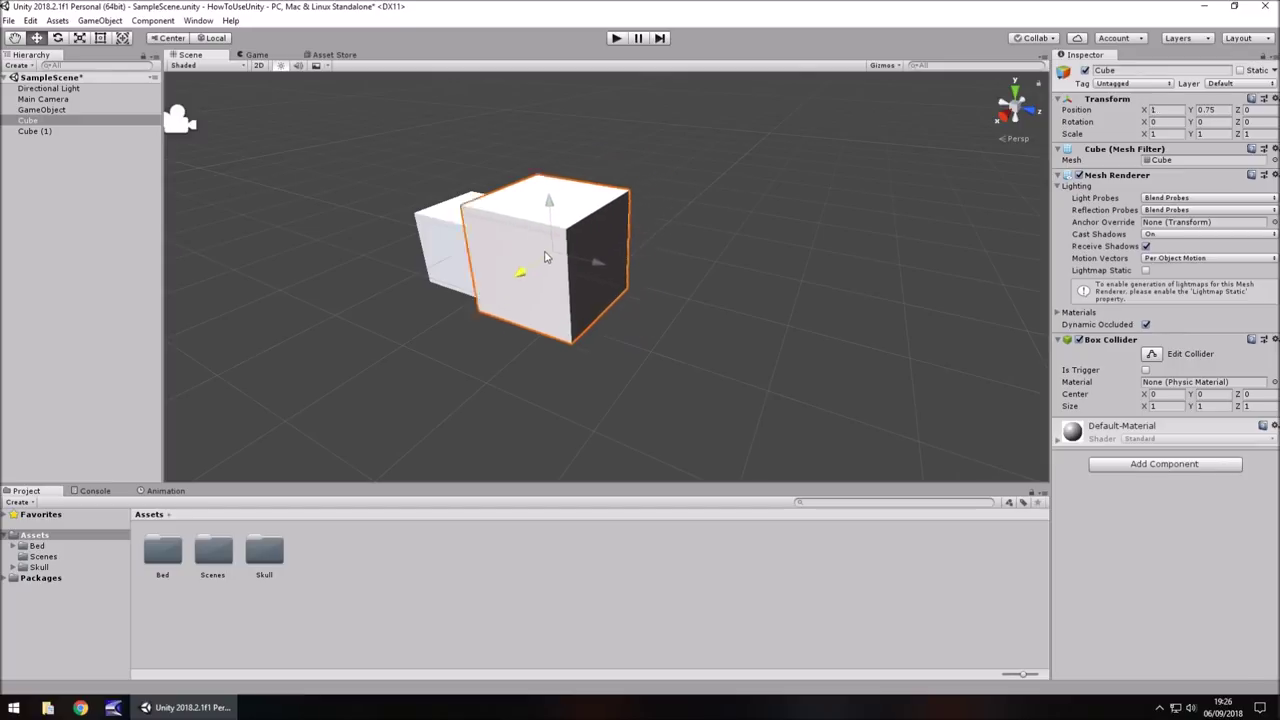
Step: Set the Move X, Move Y and Move Z snap increments to 0.5 and move the Cube again
{"action": "left_click", "coordinate": [60, 21]}
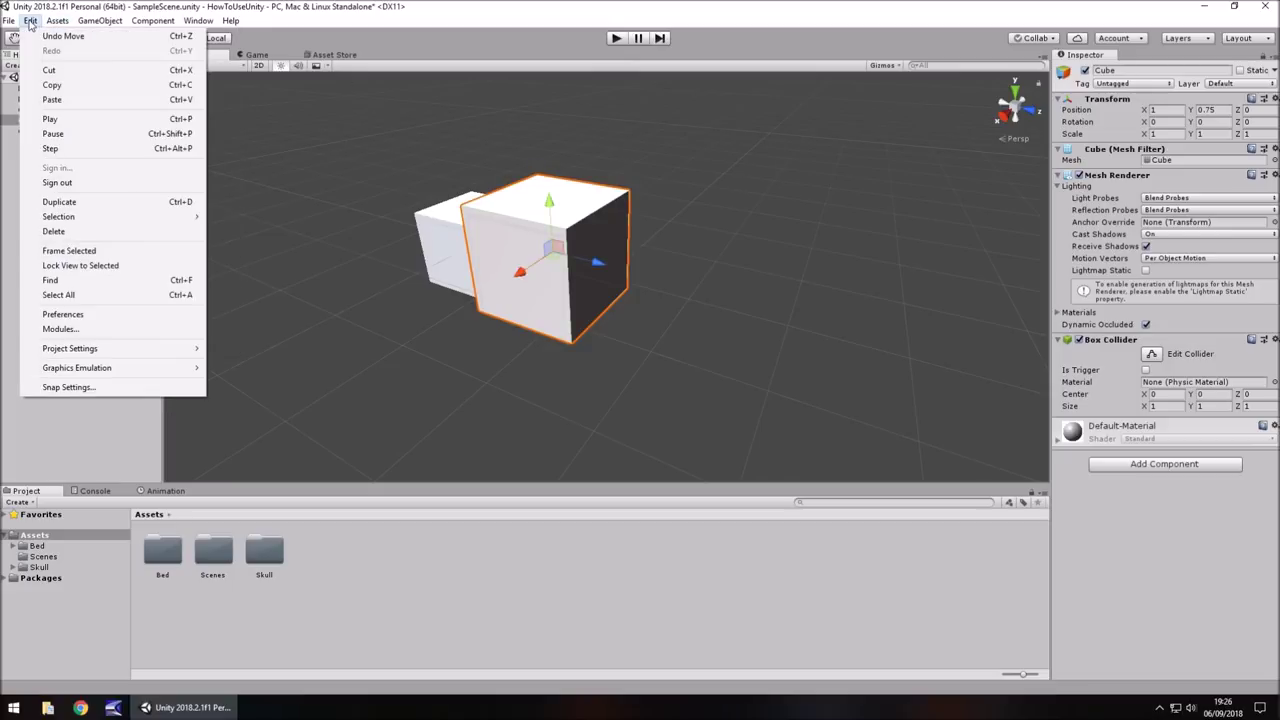
{"action": "left_click", "coordinate": [113, 386]}
{"action": "left_click", "coordinate": [366, 102]}
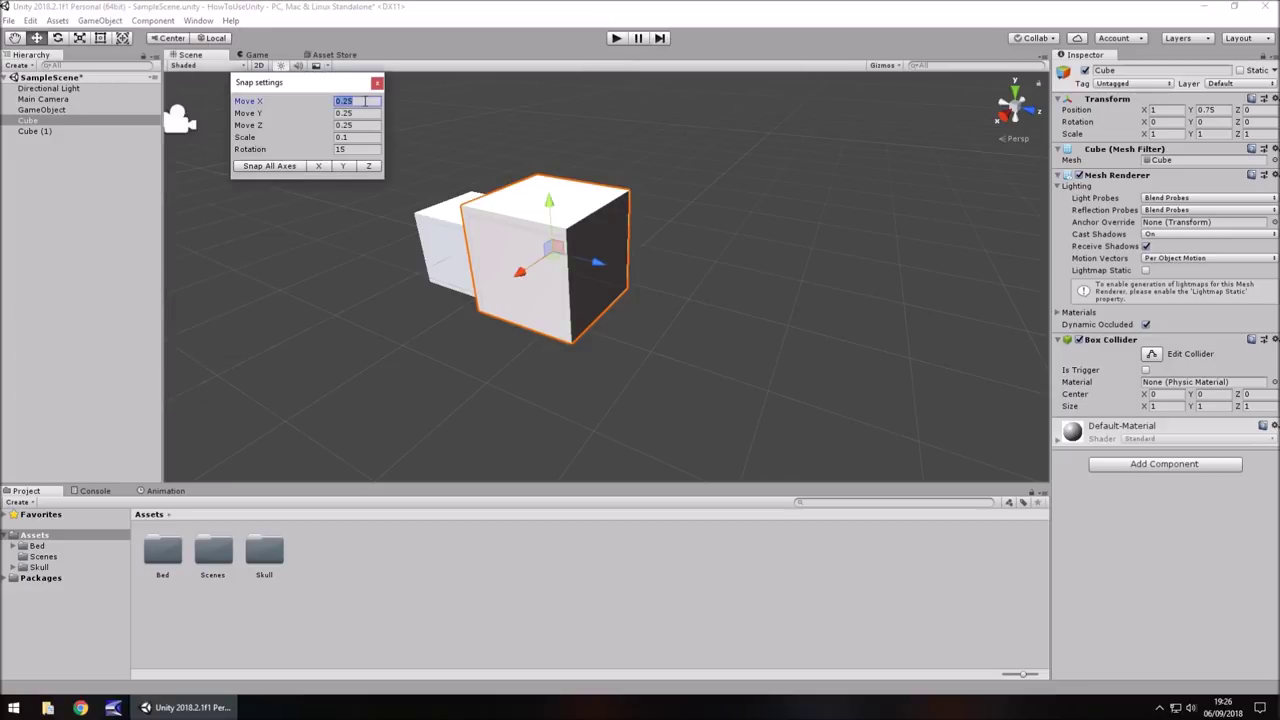
{"action": "type", "text": "0.5"}
{"action": "left_click", "coordinate": [370, 117]}
{"action": "type", "text": "0.5"}
{"action": "key", "text": "Tab"}
{"action": "type", "text": ".5"}
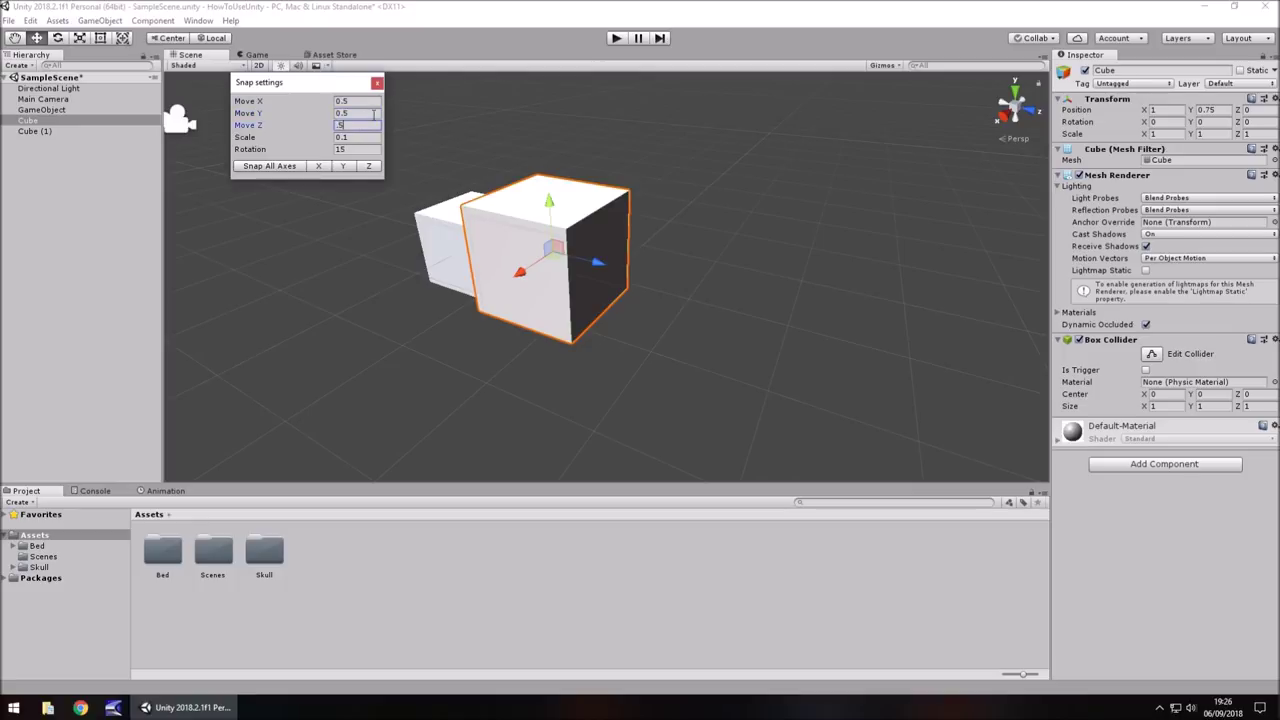
{"action": "left_click", "coordinate": [377, 83]}
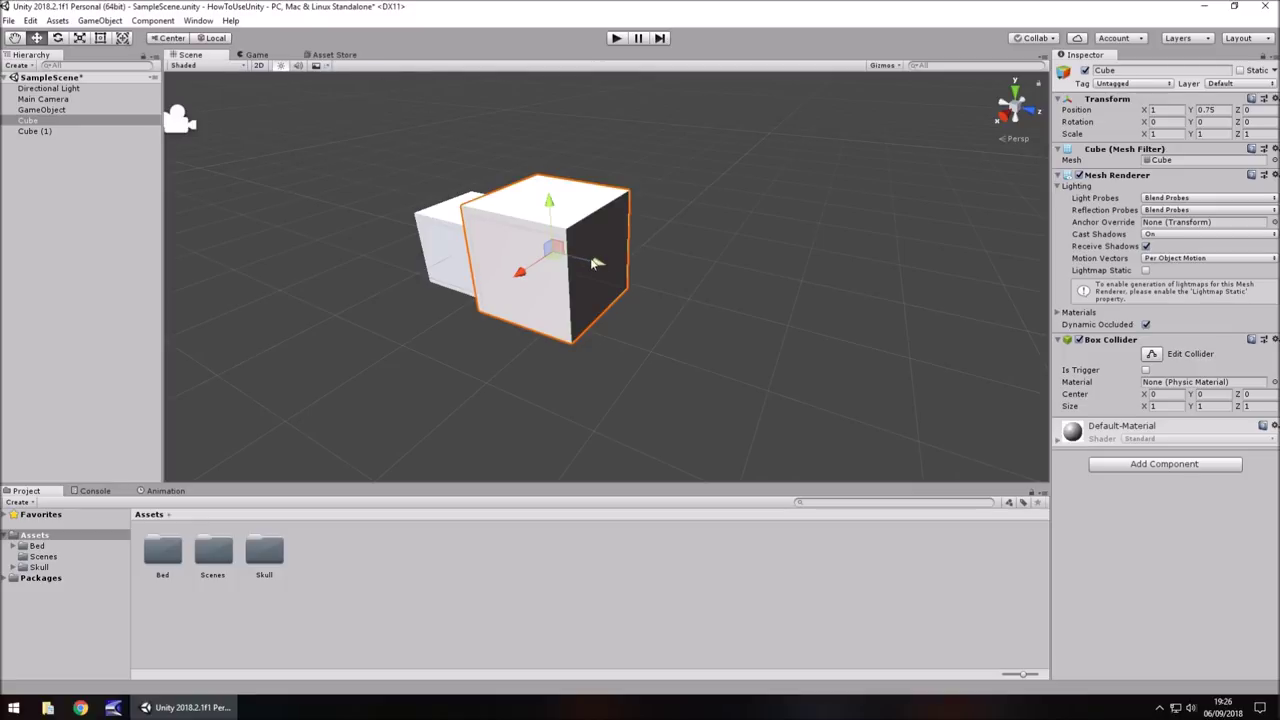
{"action": "left_click_drag", "start_coordinate": [597, 263], "coordinate": [615, 200]}
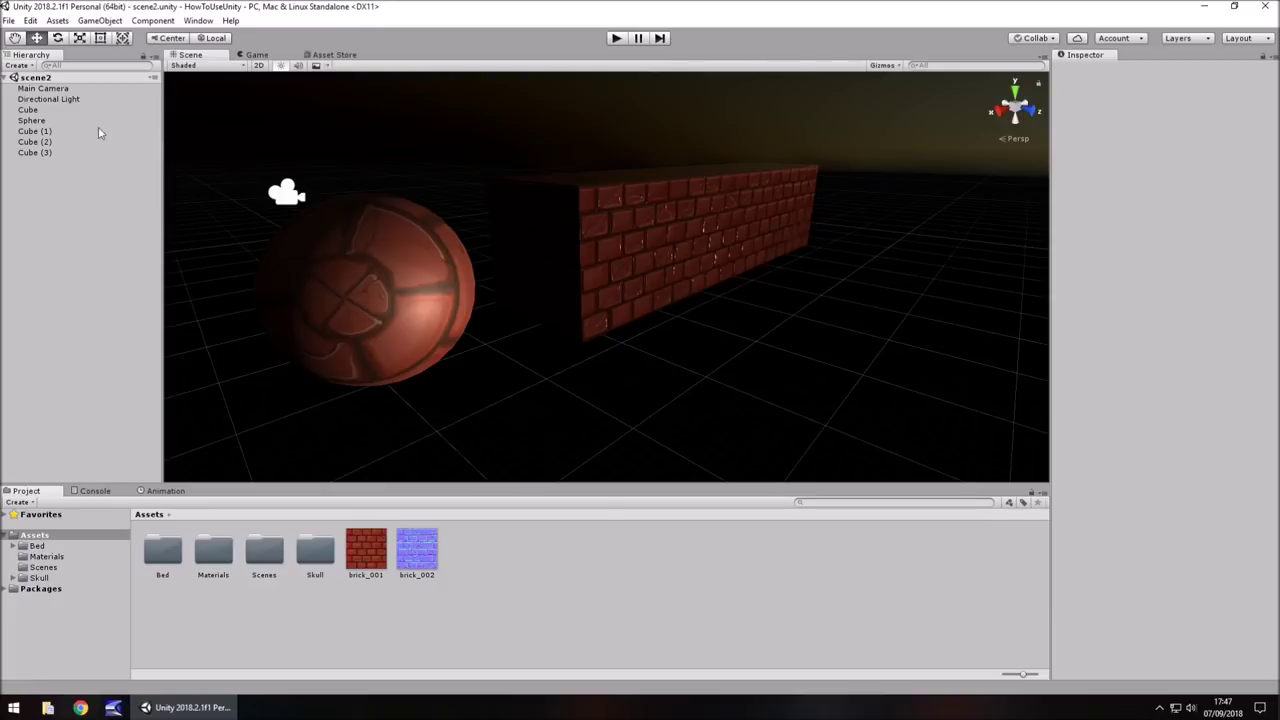
Step: View the Cube, Cube (1), Main Camera, Directional Light and Sphere of scene2 in turn by selecting each object
{"action": "left_click", "coordinate": [36, 111]}
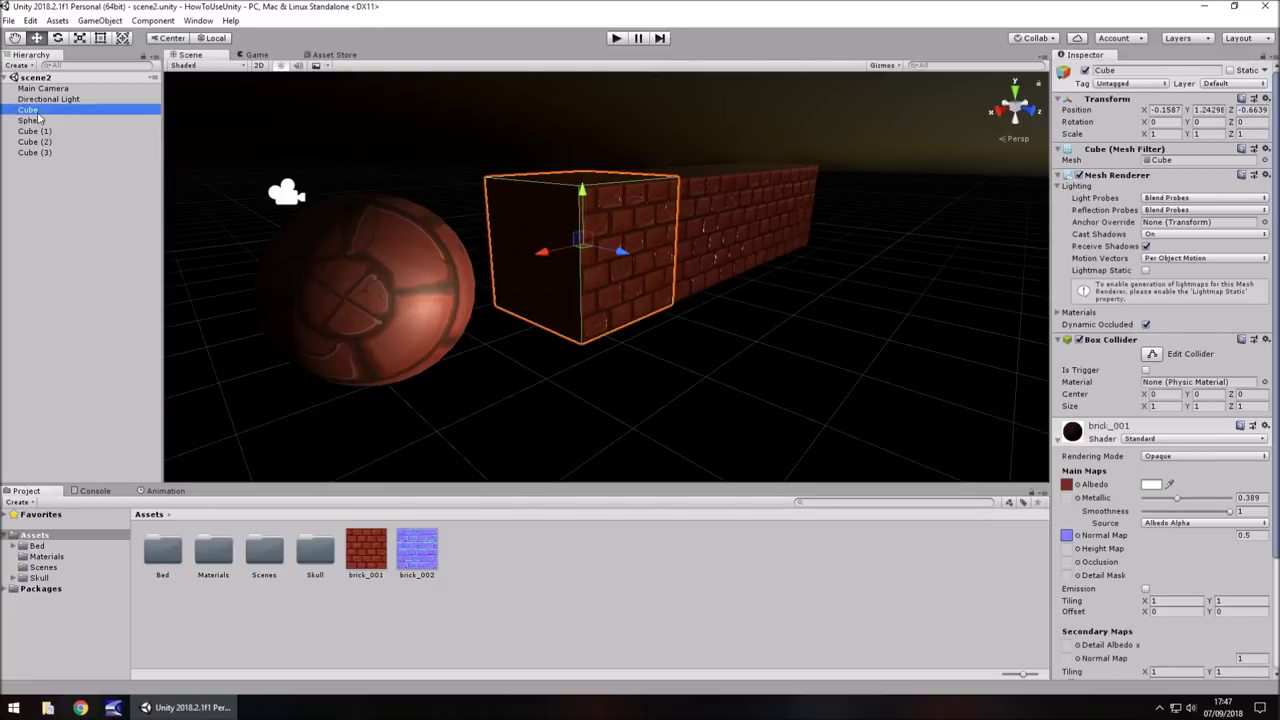
{"action": "left_click", "coordinate": [44, 131]}
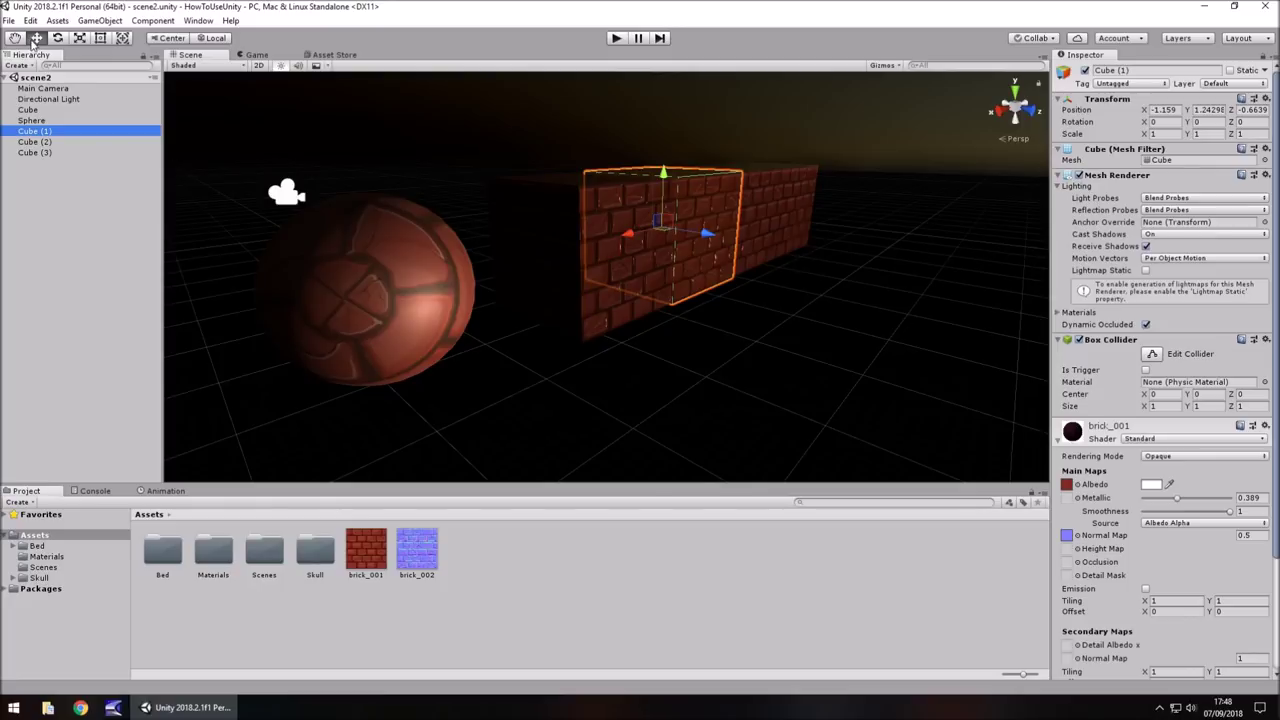
{"action": "left_click", "coordinate": [55, 89]}
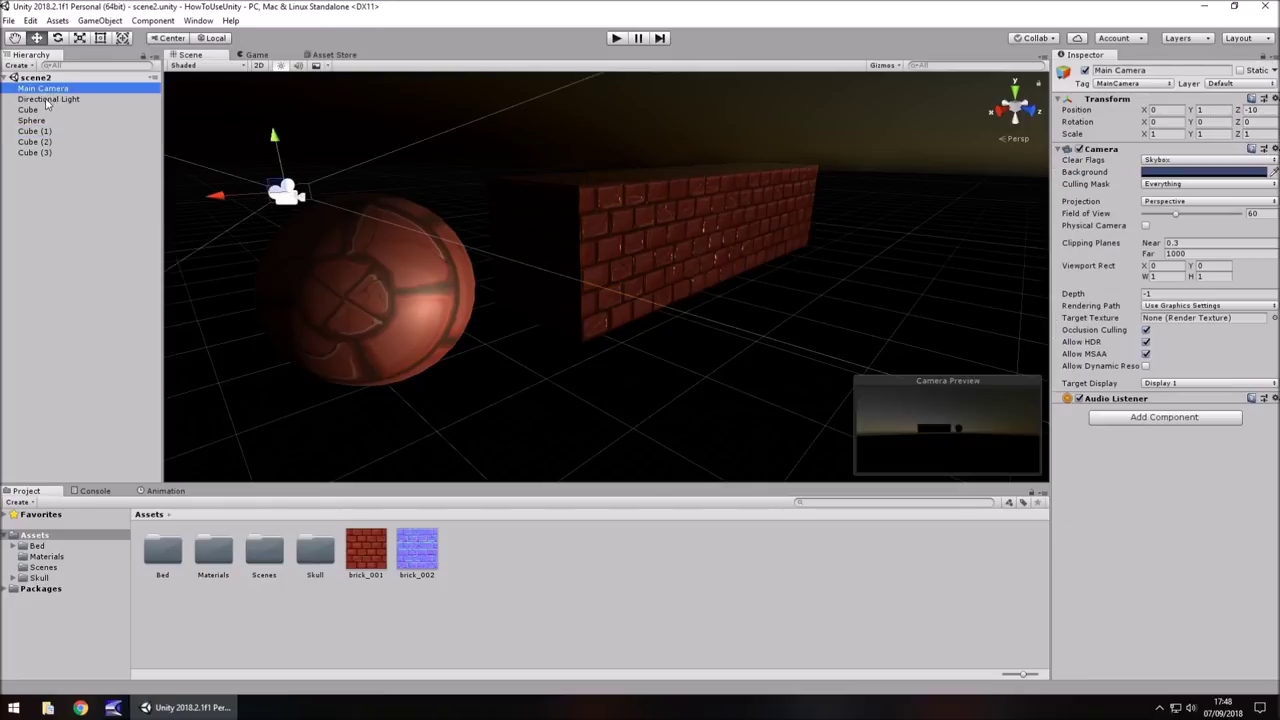
{"action": "left_click", "coordinate": [48, 100]}
{"action": "left_click", "coordinate": [28, 111]}
{"action": "left_click", "coordinate": [31, 120]}
Step: Try renaming Cube (2) to Cube, and undo the rename
{"action": "left_click", "coordinate": [36, 142]}
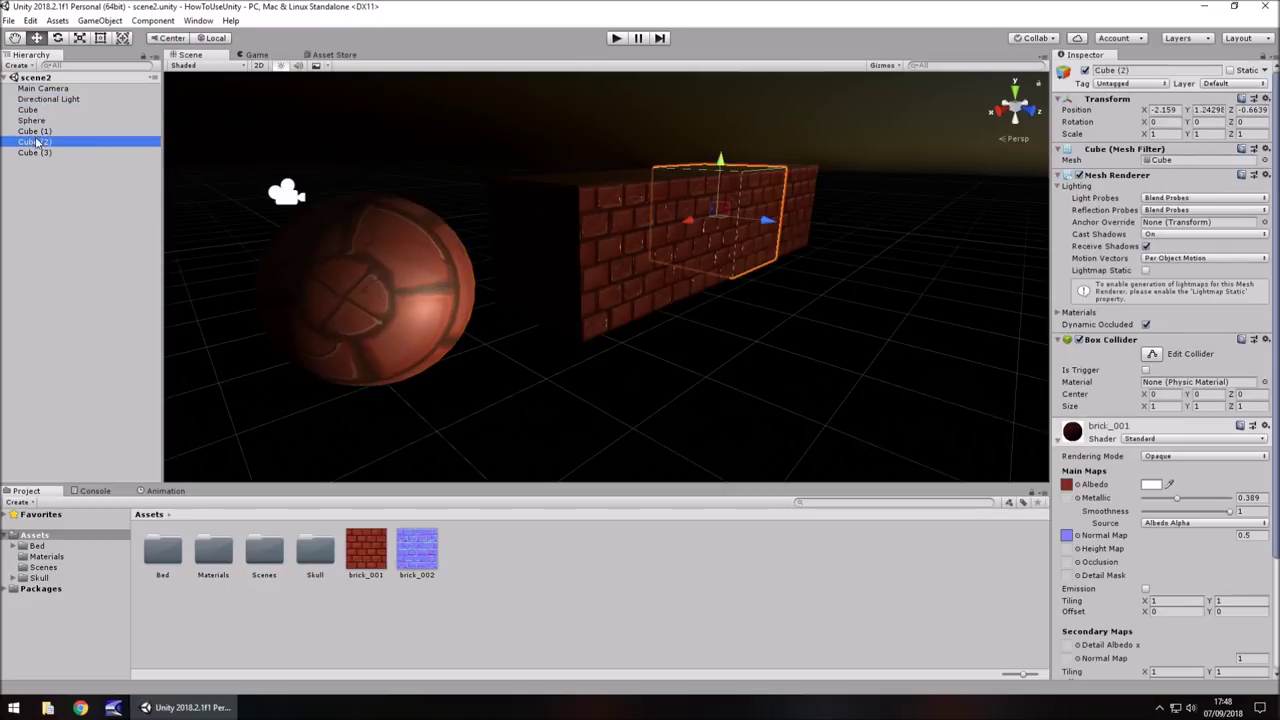
{"action": "key", "text": "F2"}
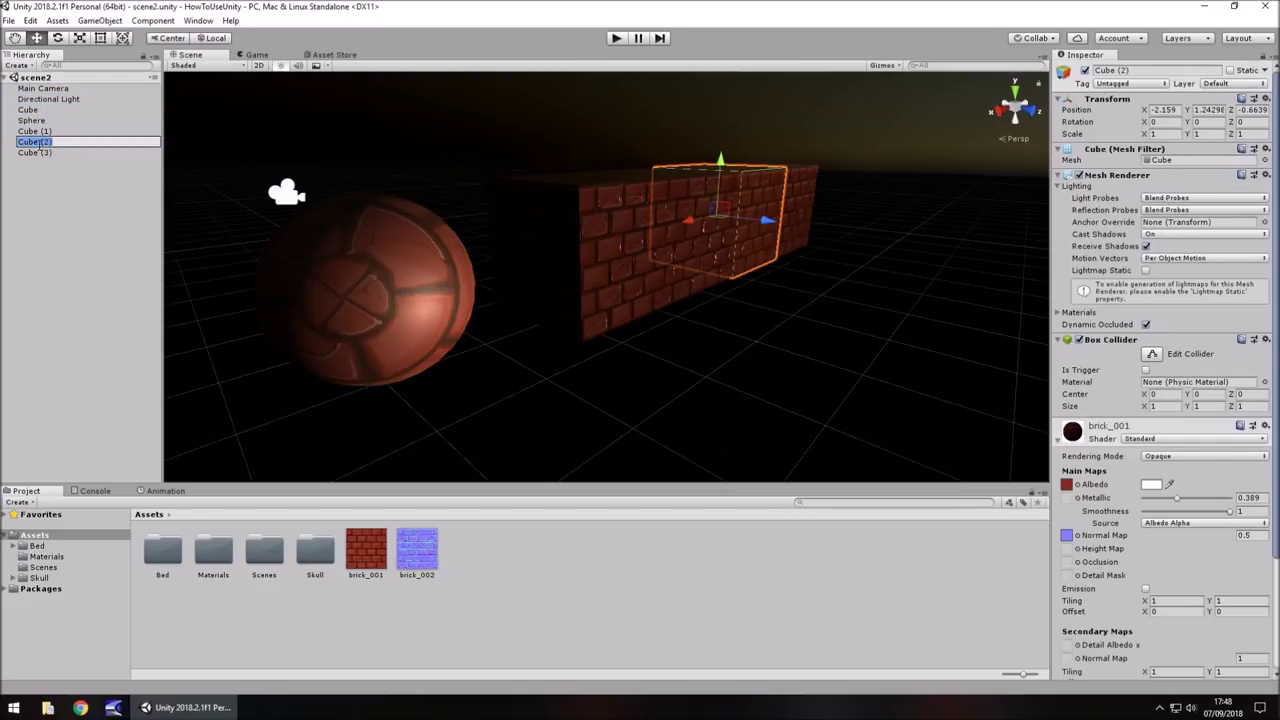
{"action": "left_click", "coordinate": [88, 143]}
{"action": "key", "text": "BackSpace"}
{"action": "key", "text": "BackSpace"}
{"action": "key", "text": "BackSpace"}
{"action": "key", "text": "BackSpace"}
{"action": "key", "text": "Return"}
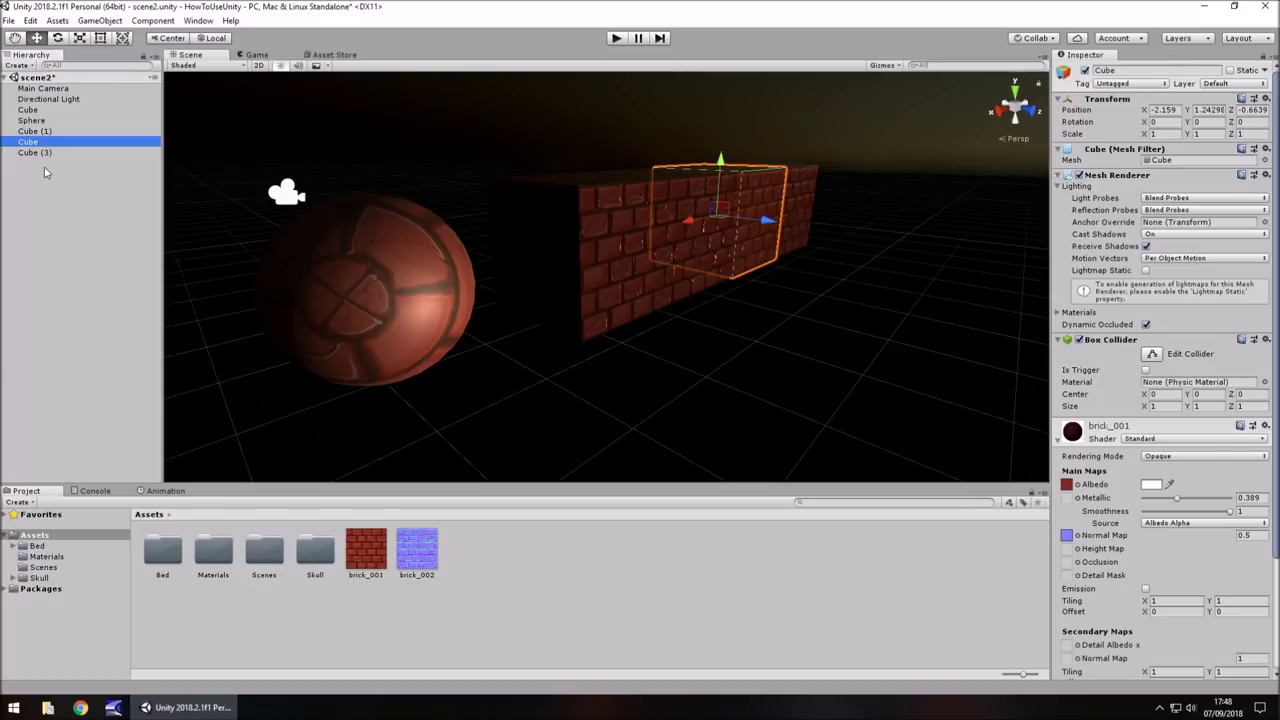
{"action": "key", "text": "ctrl+z"}
Step: Duplicate Cube (1) and move the copy along X to about -4.16, at the far end of the brick wall
{"action": "right_click", "coordinate": [42, 133]}
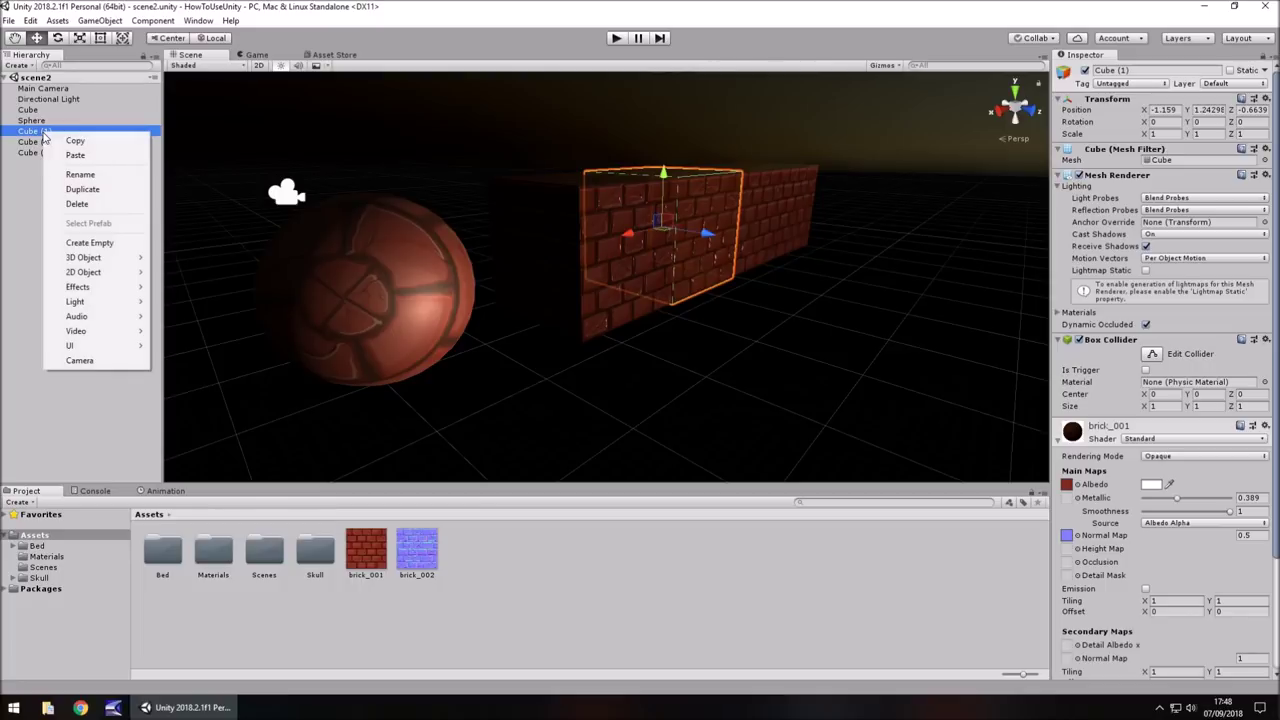
{"action": "left_click", "coordinate": [112, 192]}
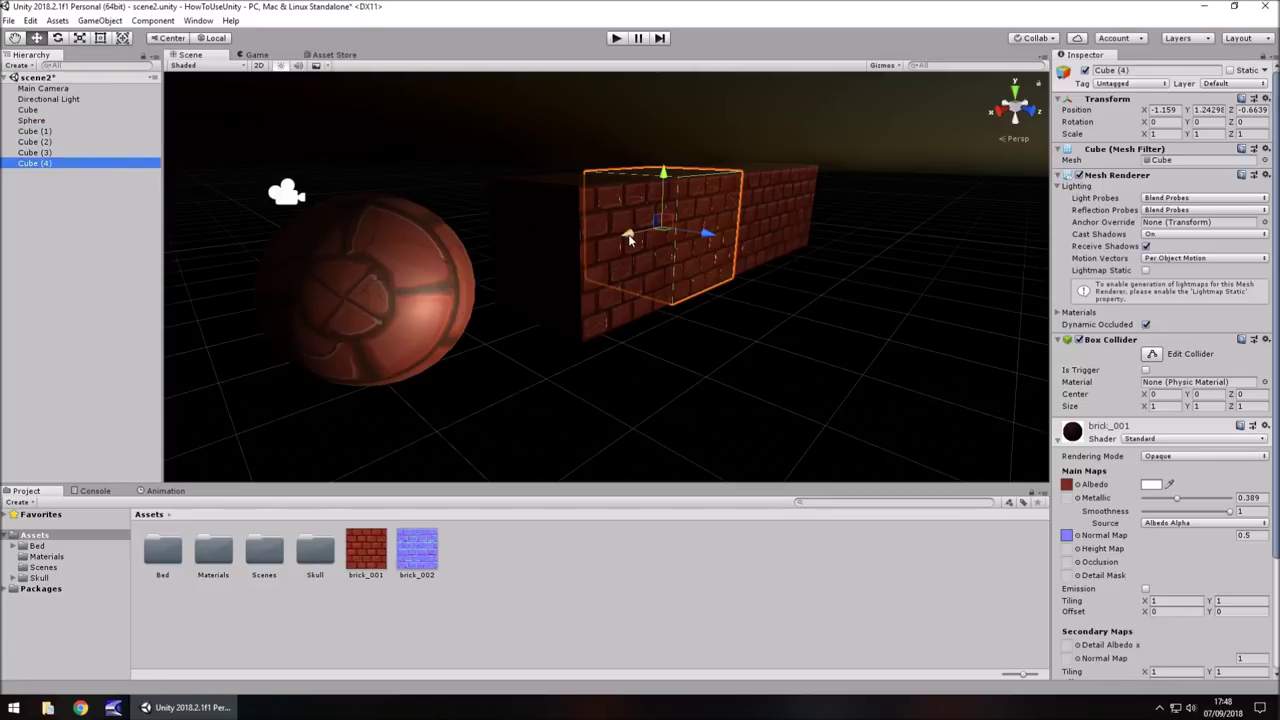
{"action": "left_click_drag", "start_coordinate": [628, 238], "coordinate": [808, 214]}
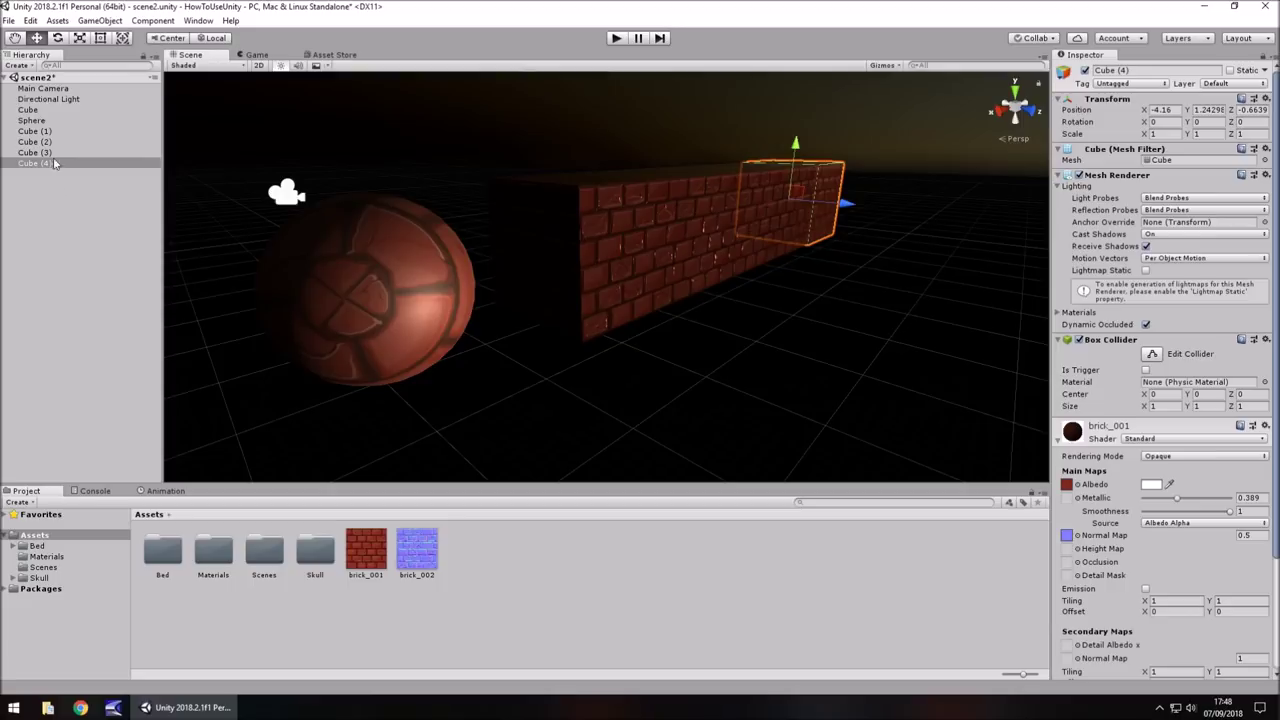
Step: Make Cube (1), Cube (2), Cube (3) and Cube (4) children of the Cube
{"action": "left_click", "coordinate": [34, 110]}
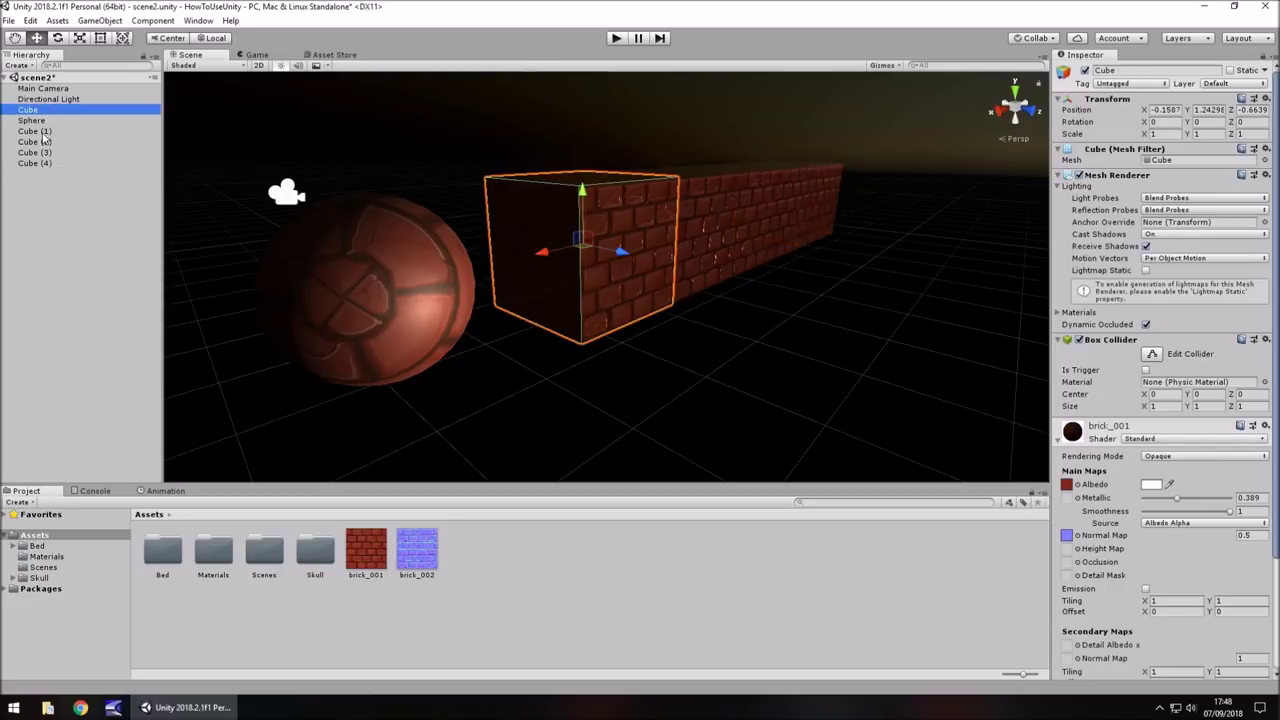
{"action": "left_click", "coordinate": [42, 131]}
{"action": "left_click", "coordinate": [45, 143], "text": "shift"}
{"action": "left_click", "coordinate": [46, 153], "text": "shift"}
{"action": "left_click", "coordinate": [48, 163], "text": "shift"}
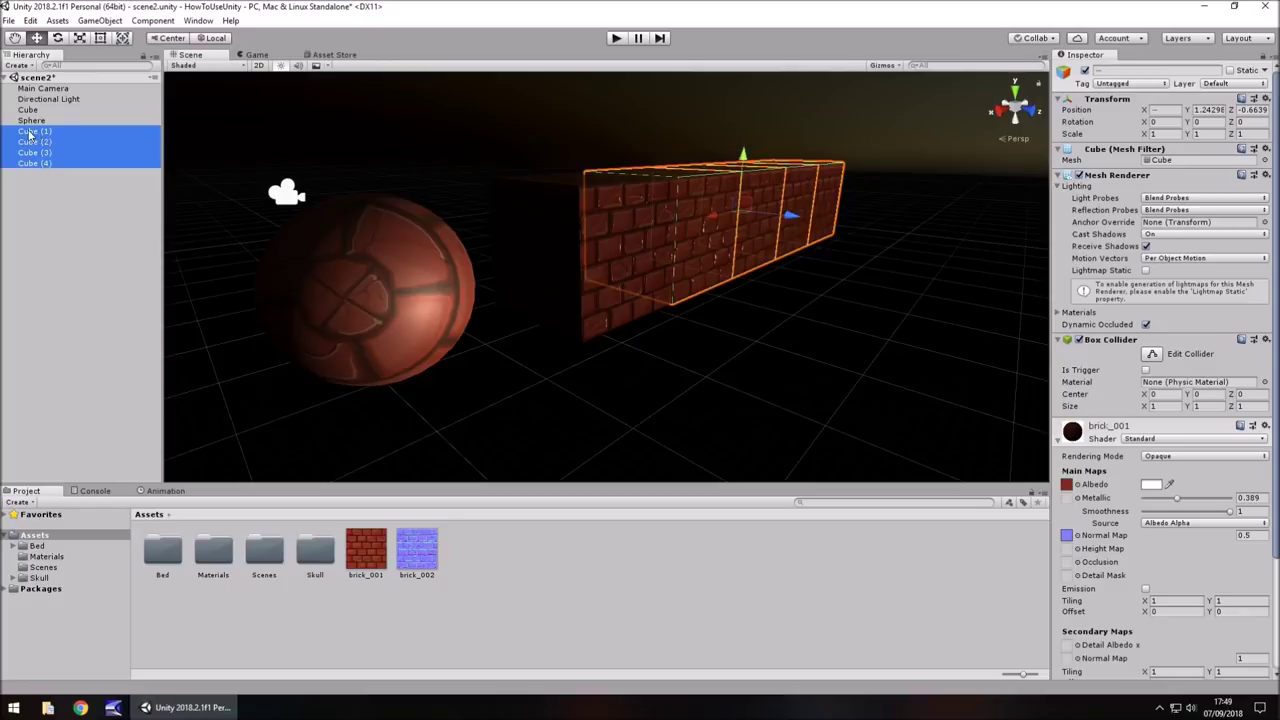
{"action": "left_click_drag", "start_coordinate": [38, 140], "coordinate": [36, 122]}
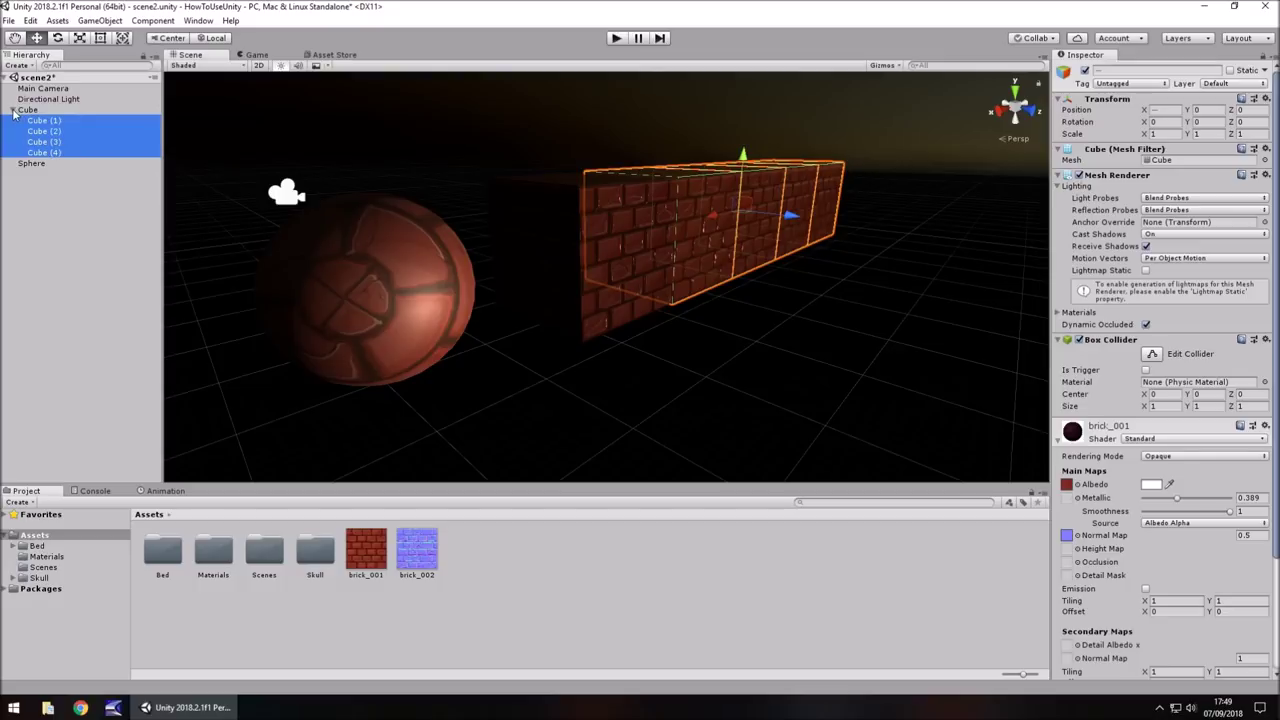
Step: Collapse the Cube's children and move the parent Cube slightly along the X axis to about -0.084
{"action": "left_click", "coordinate": [13, 110]}
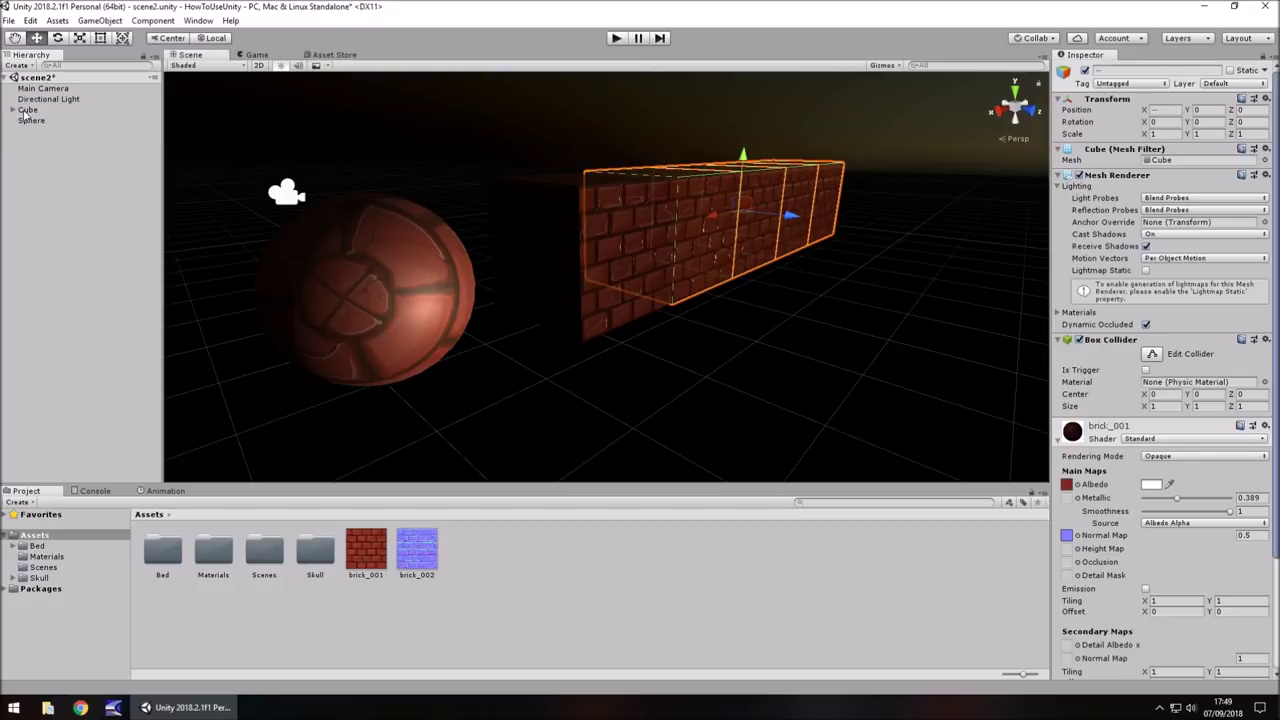
{"action": "left_click", "coordinate": [25, 112]}
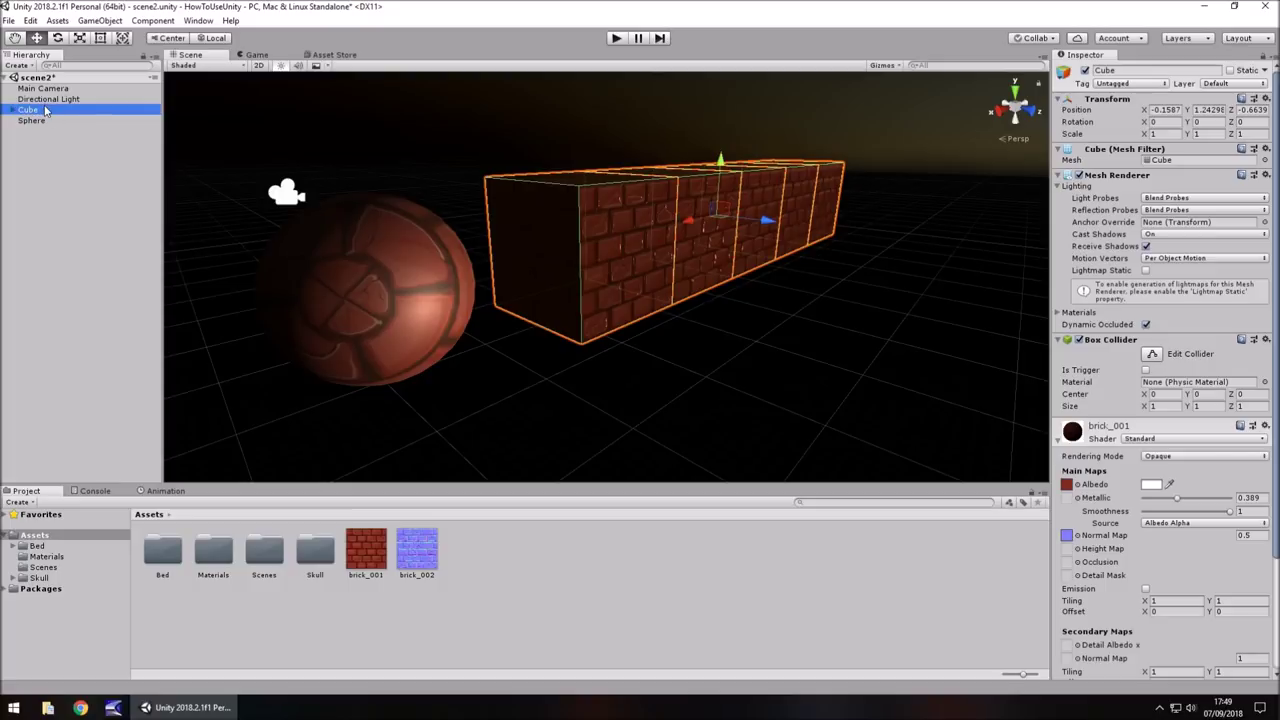
{"action": "mouse_move", "coordinate": [690, 222]}
{"action": "left_mouse_down"}
{"action": "mouse_move", "coordinate": [780, 220]}
{"action": "mouse_move", "coordinate": [797, 188]}
{"action": "mouse_move", "coordinate": [686, 222]}
{"action": "left_mouse_up"}
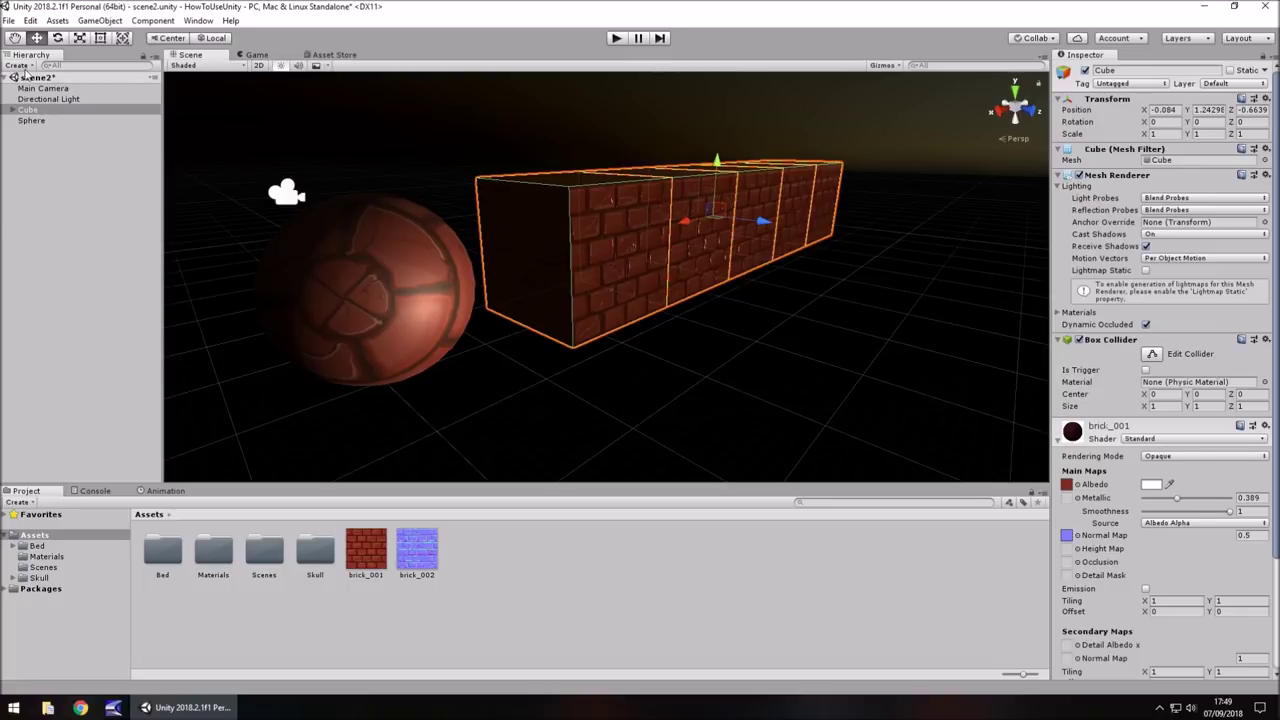
Step: Create a Cylinder 3D object and apply the brick_001 texture to it
{"action": "left_click", "coordinate": [22, 67]}
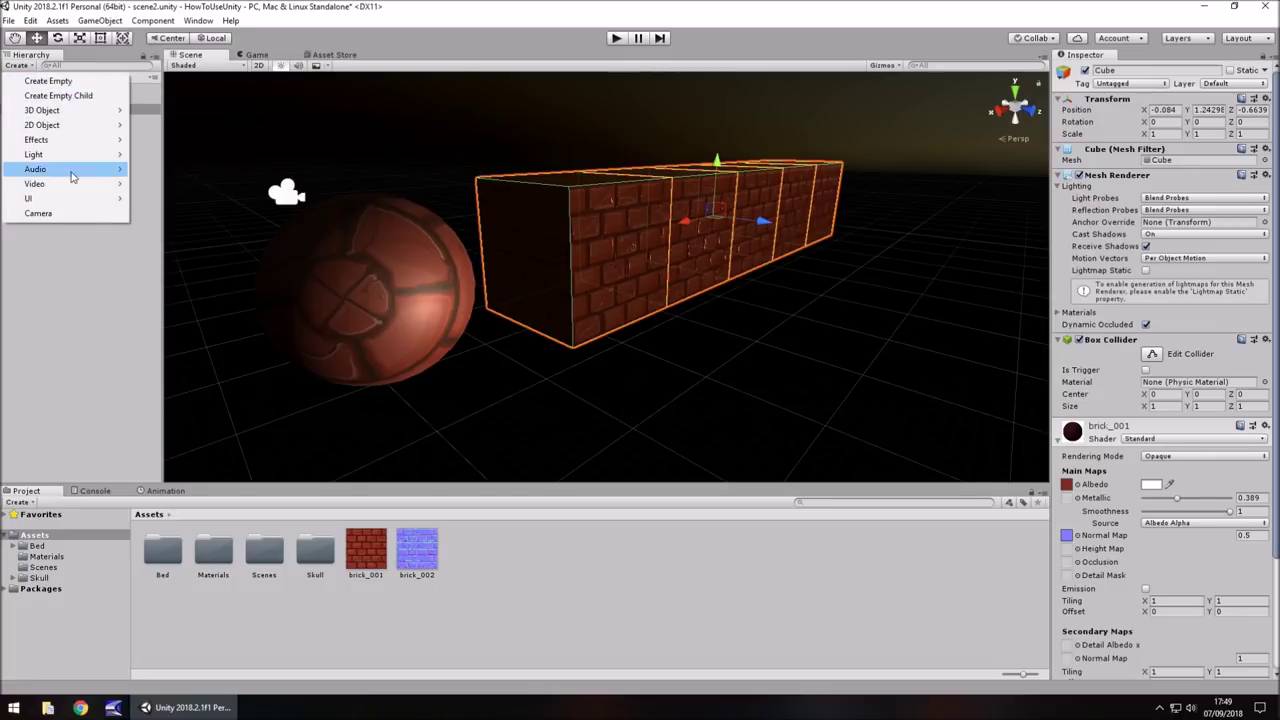
{"action": "mouse_move", "coordinate": [73, 114]}
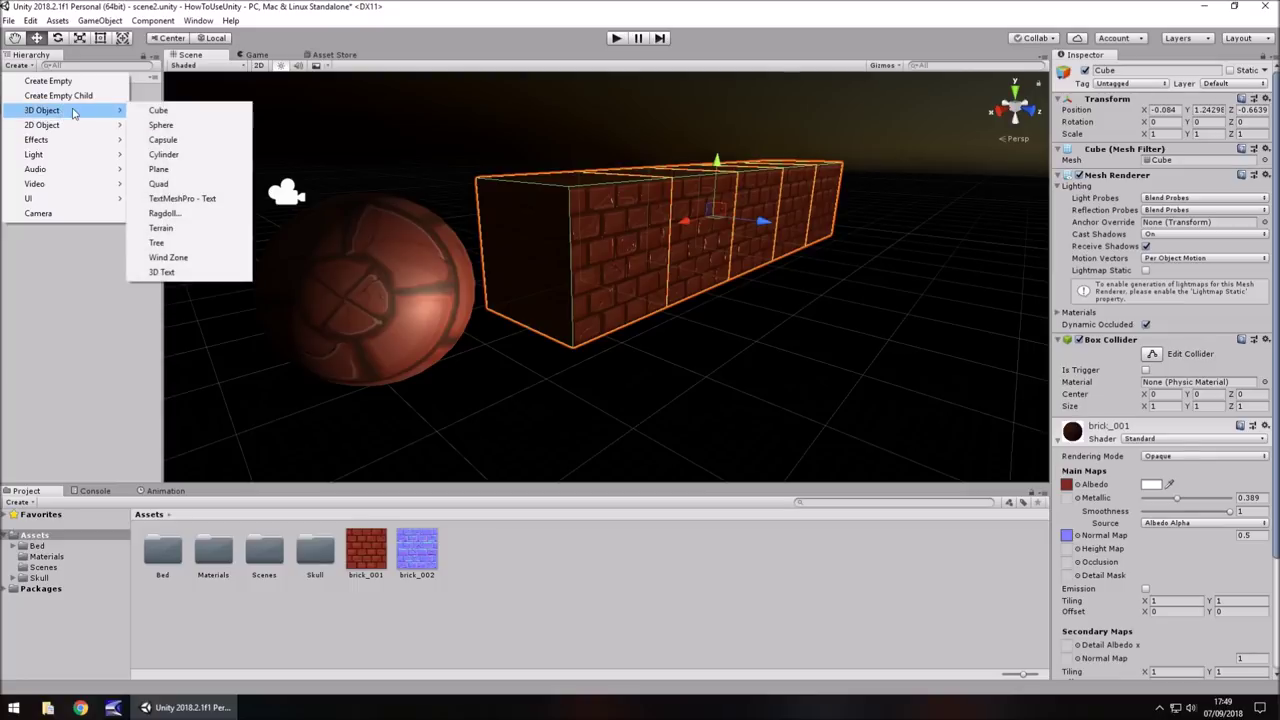
{"action": "left_click", "coordinate": [170, 155]}
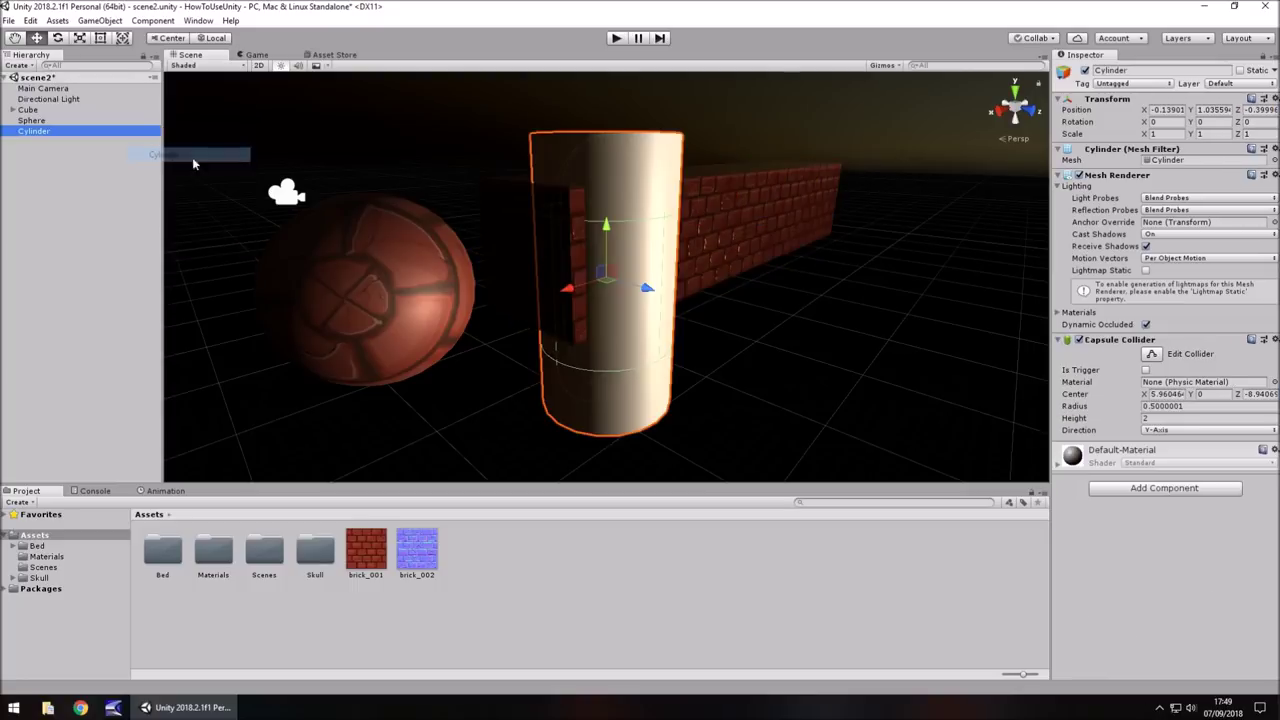
{"action": "right_click", "coordinate": [73, 190]}
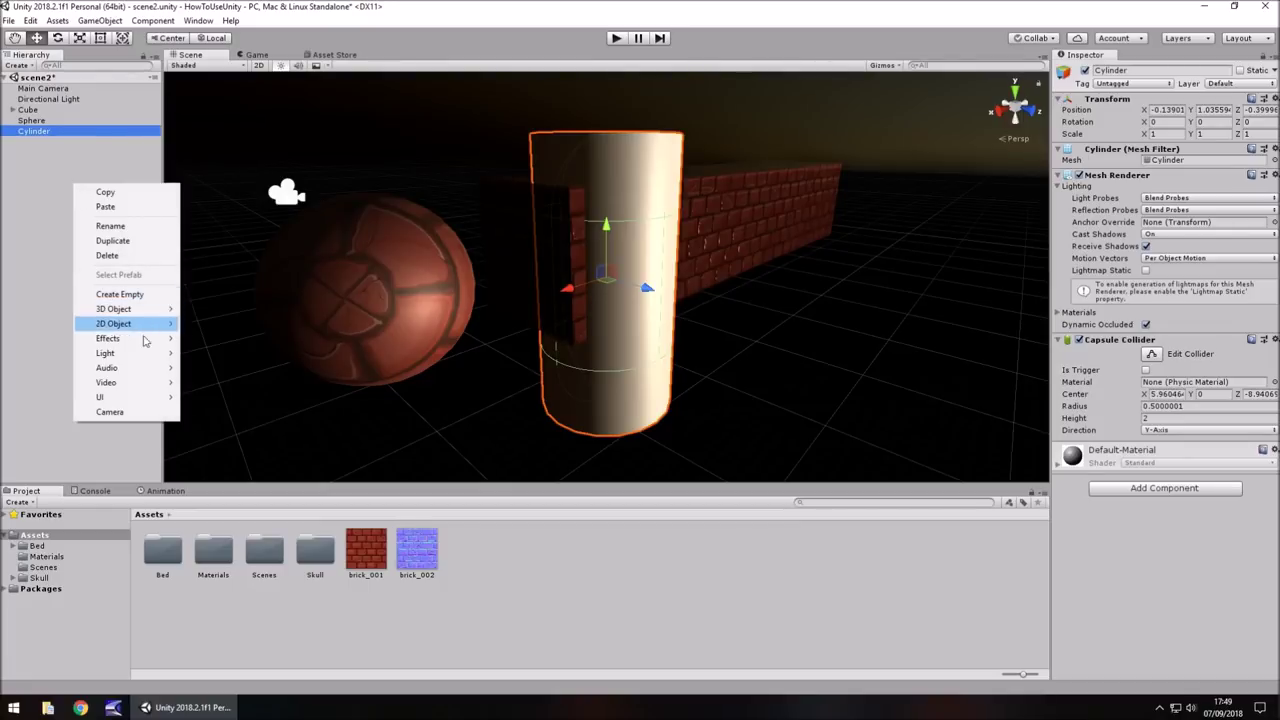
{"action": "left_click", "coordinate": [30, 197]}
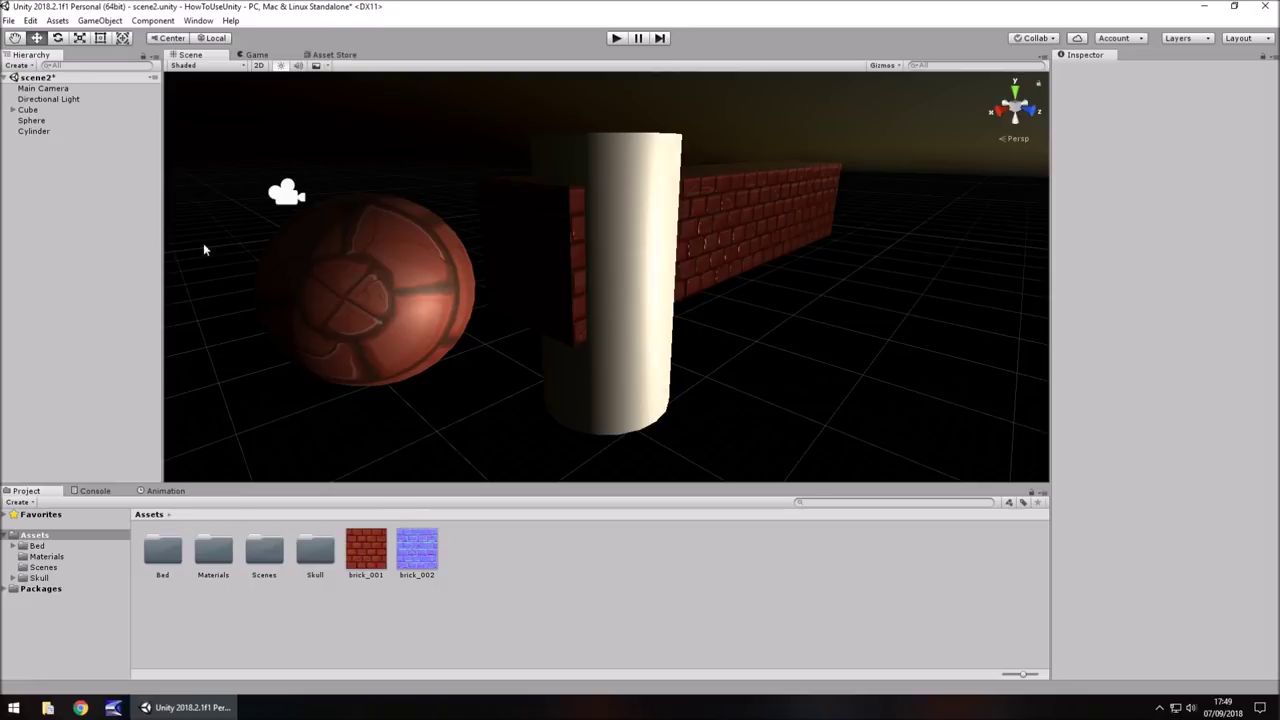
{"action": "left_click_drag", "start_coordinate": [379, 538], "coordinate": [37, 137]}
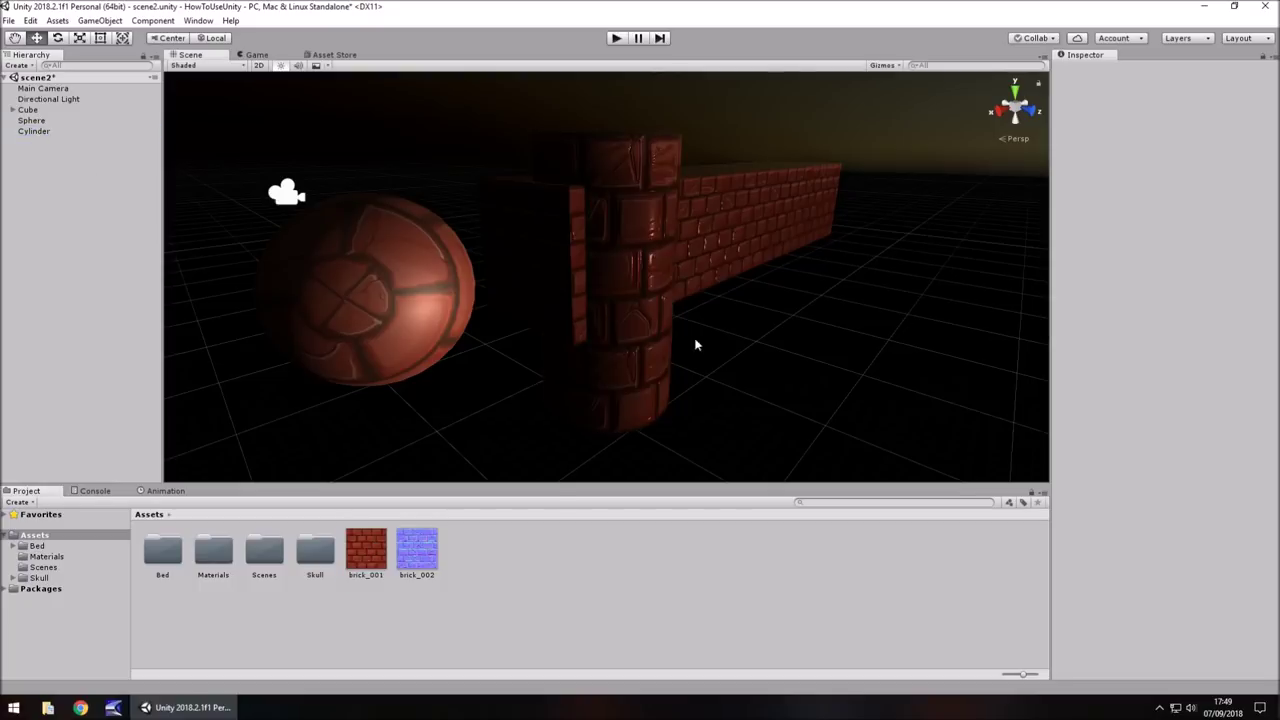
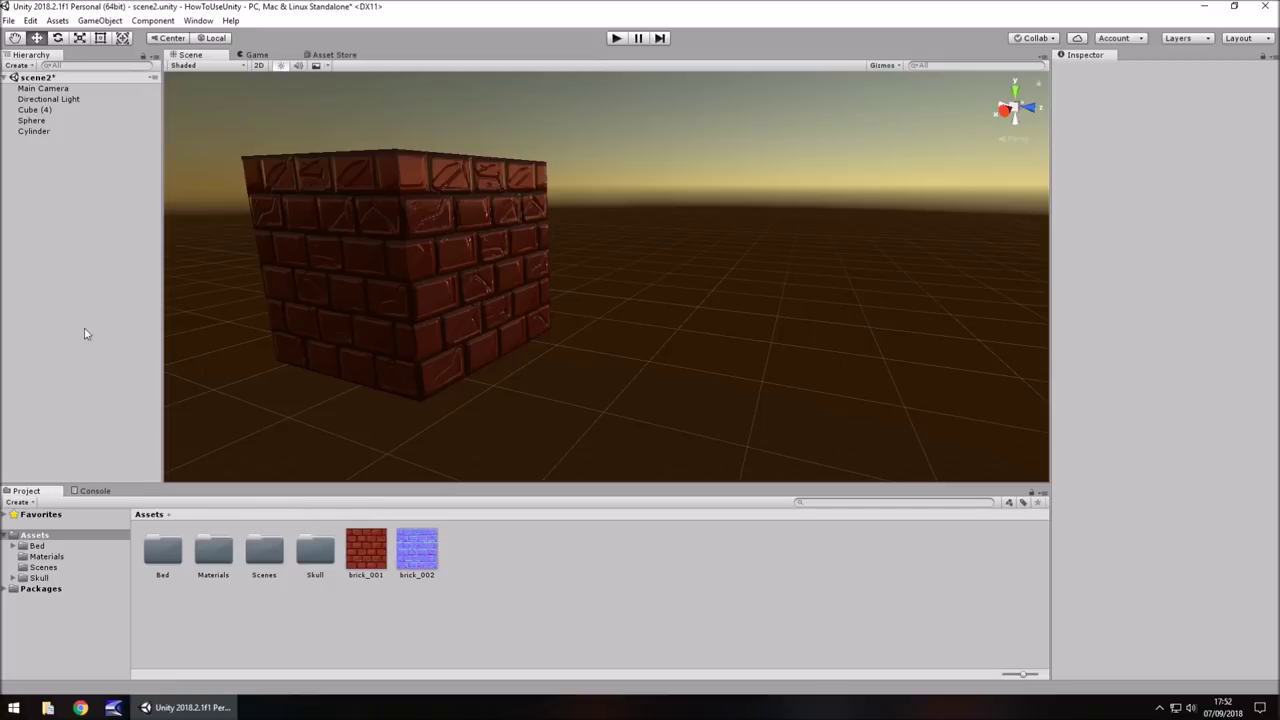
Step: Add an Animation tab alongside the Project and Console tabs
{"action": "left_click", "coordinate": [155, 58]}
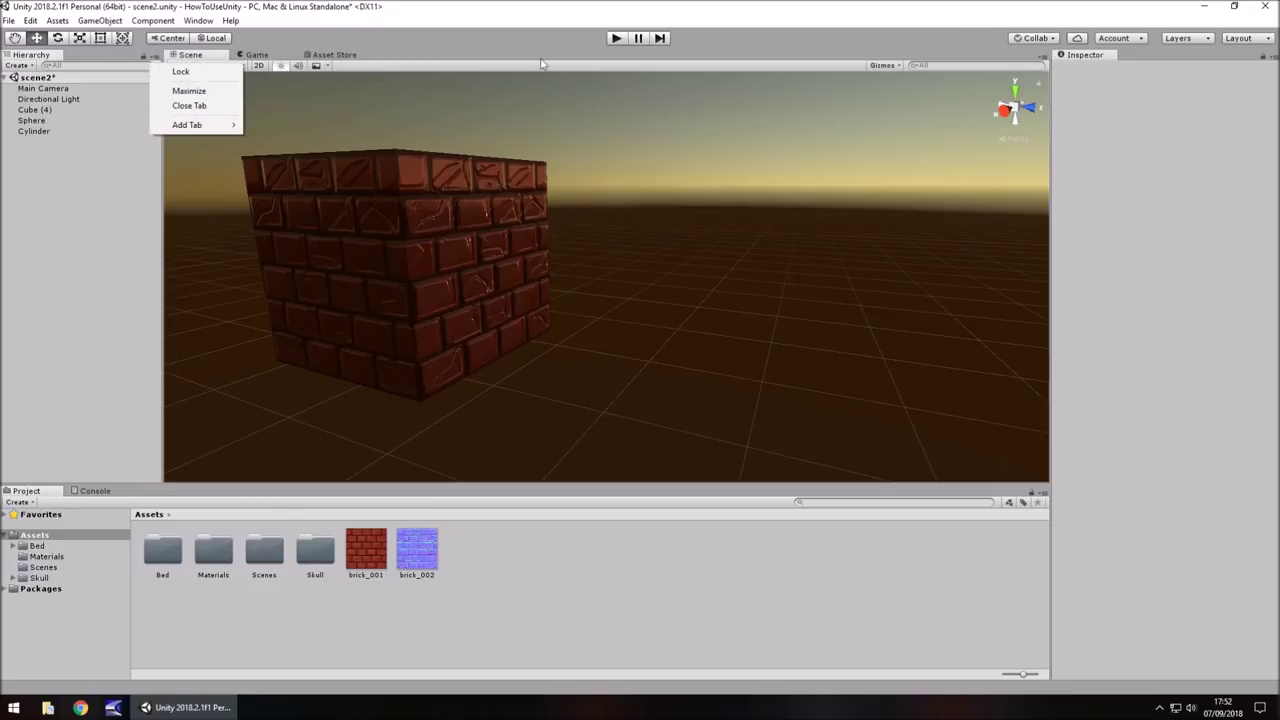
{"action": "left_click", "coordinate": [1045, 58]}
{"action": "left_click", "coordinate": [954, 606]}
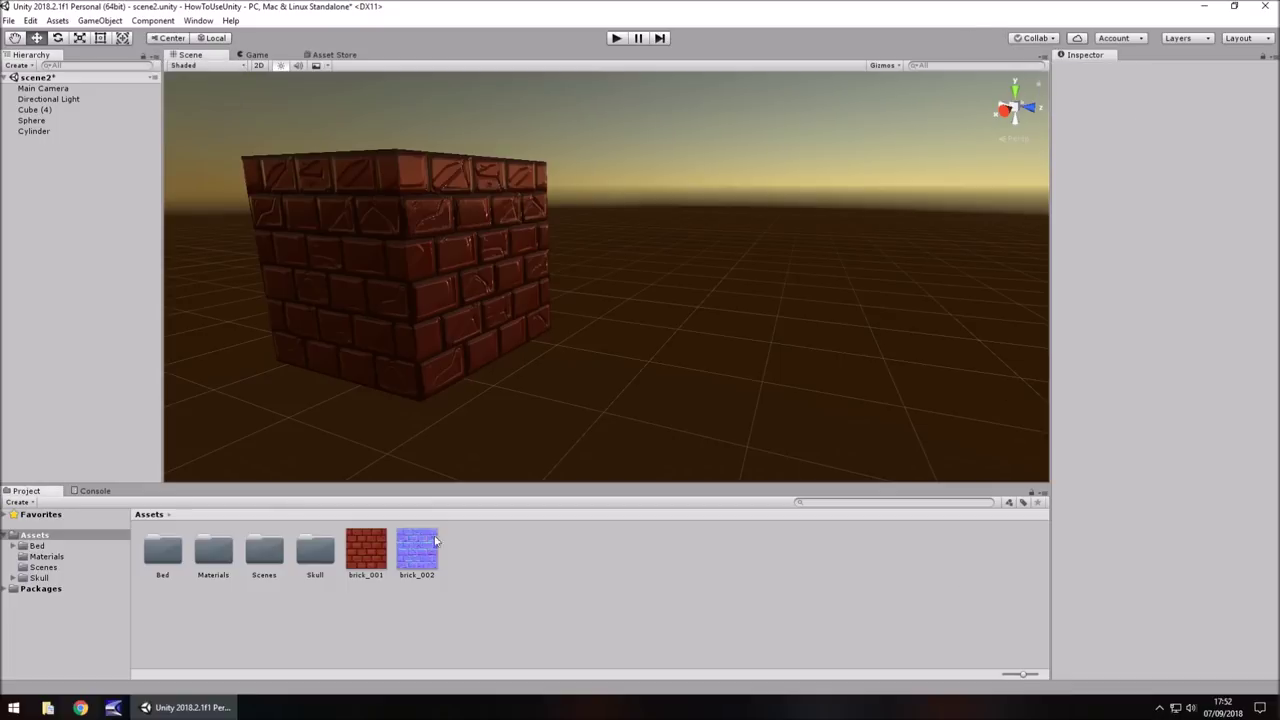
{"action": "left_click", "coordinate": [1043, 494]}
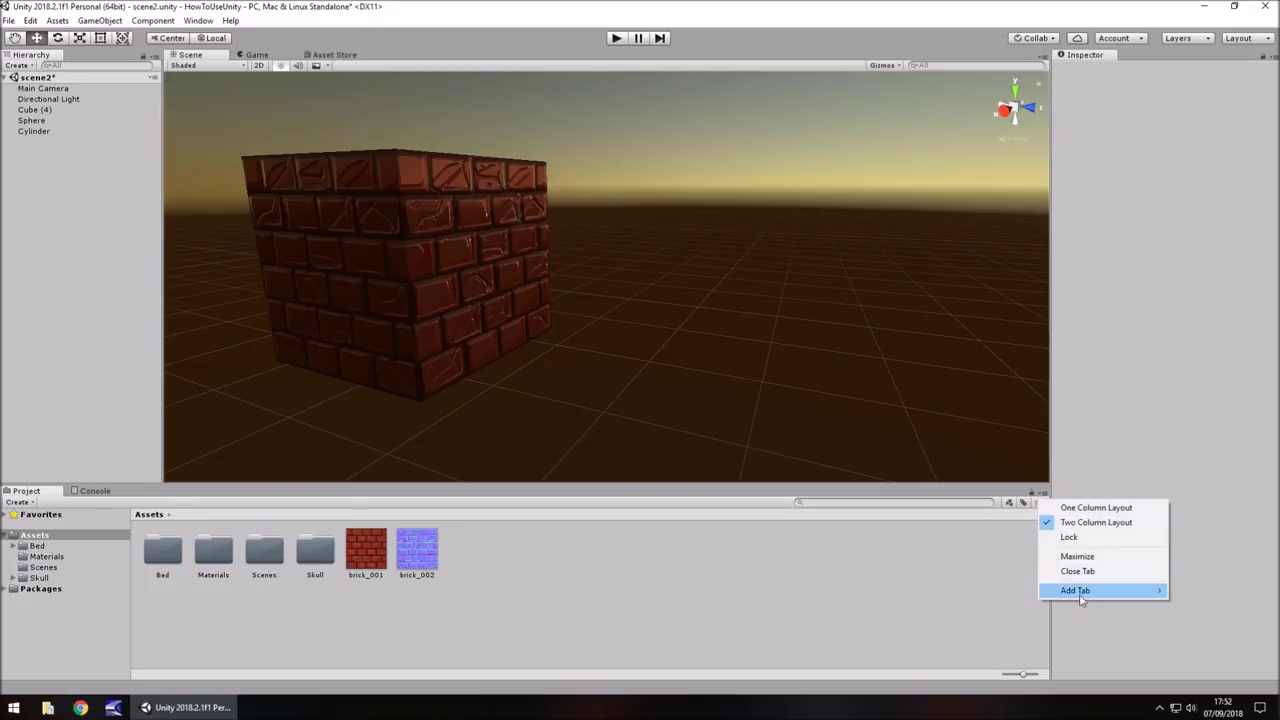
{"action": "mouse_move", "coordinate": [1078, 592]}
{"action": "left_click", "coordinate": [1205, 679]}
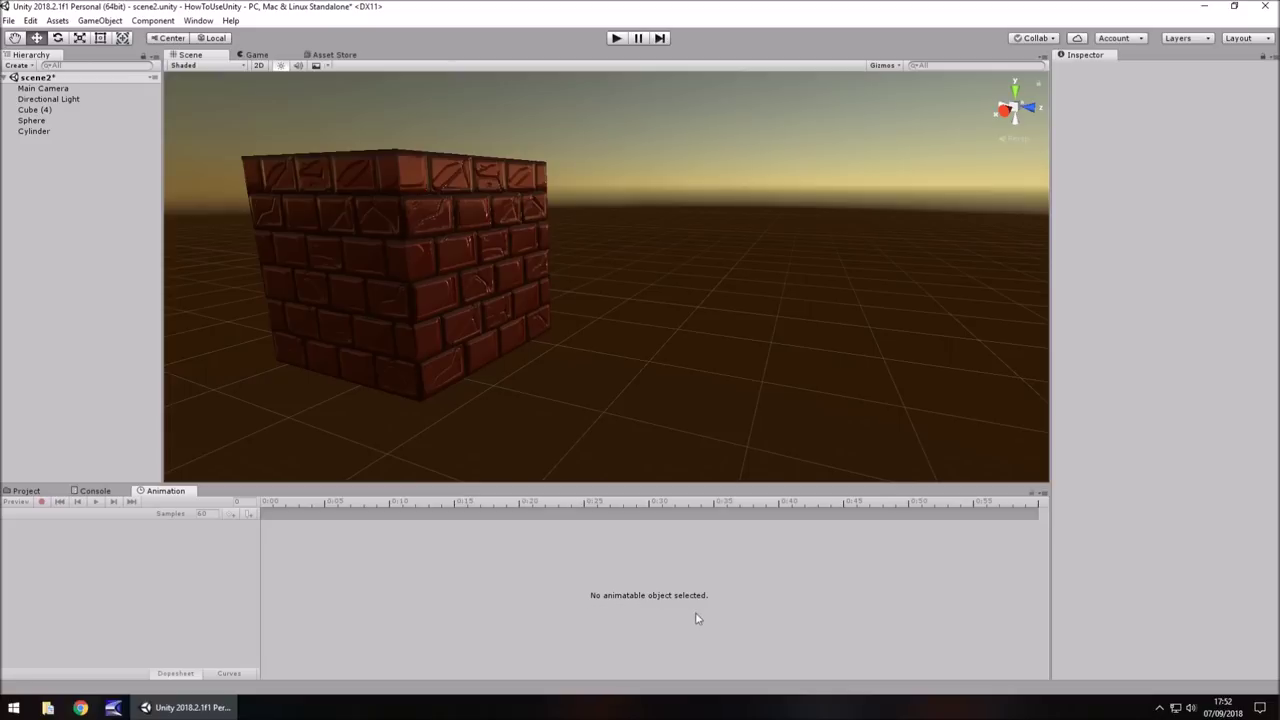
Step: Create an animation clip named MyAnim for Cube (4) in the Assets folder
{"action": "left_click", "coordinate": [439, 268]}
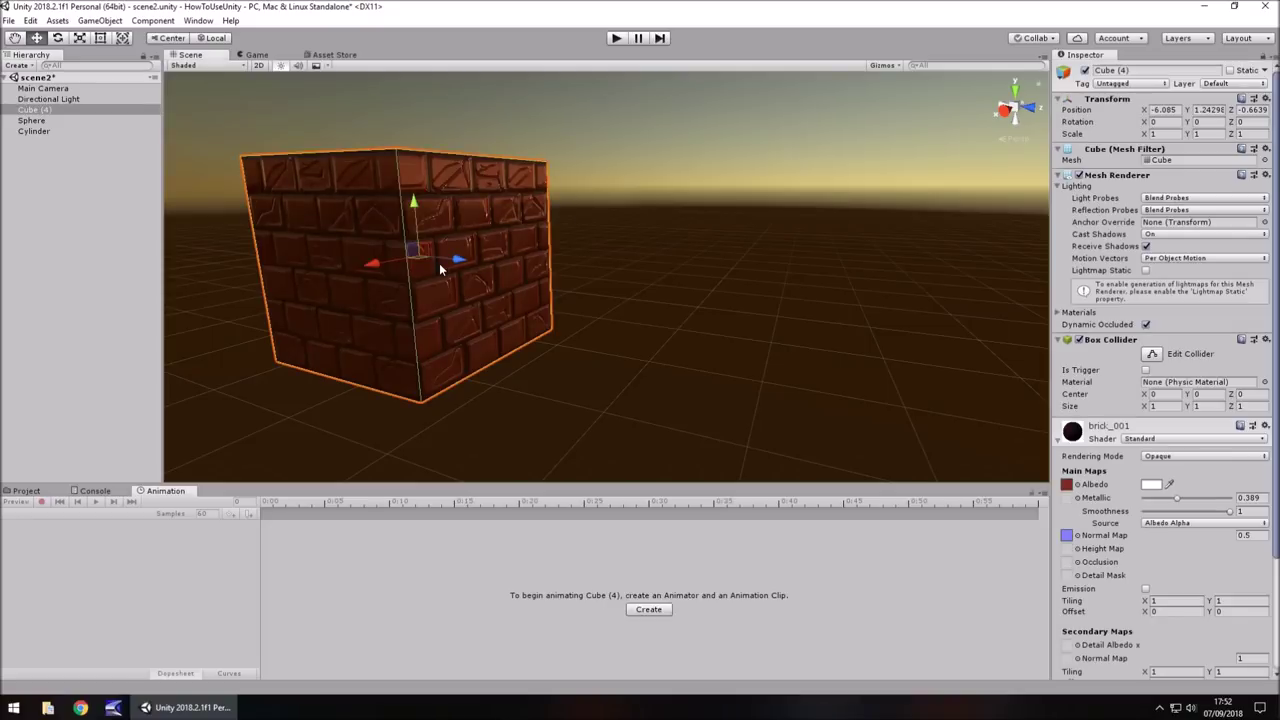
{"action": "left_click", "coordinate": [649, 610]}
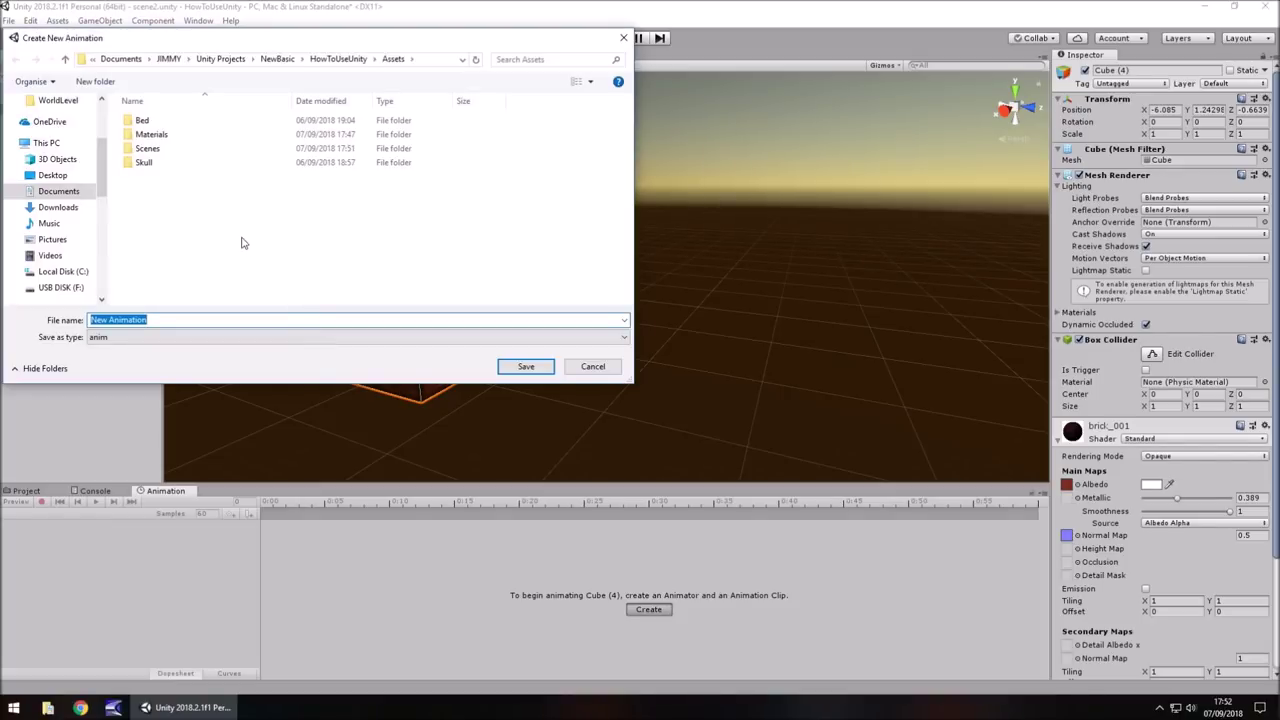
{"action": "type", "text": "MyAnim"}
{"action": "key", "text": "Return"}
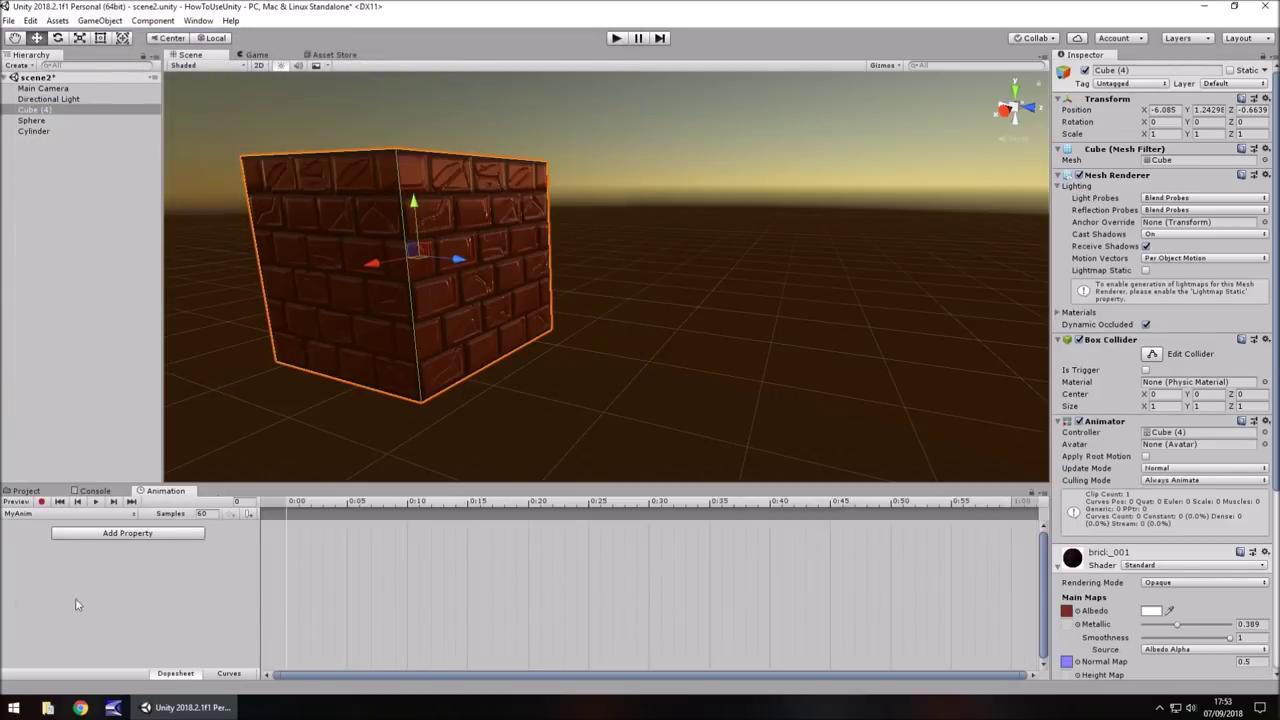
Step: Start recording MyAnim and key Cube (4)'s Y rotation at 0 on frame 0
{"action": "left_click", "coordinate": [42, 502]}
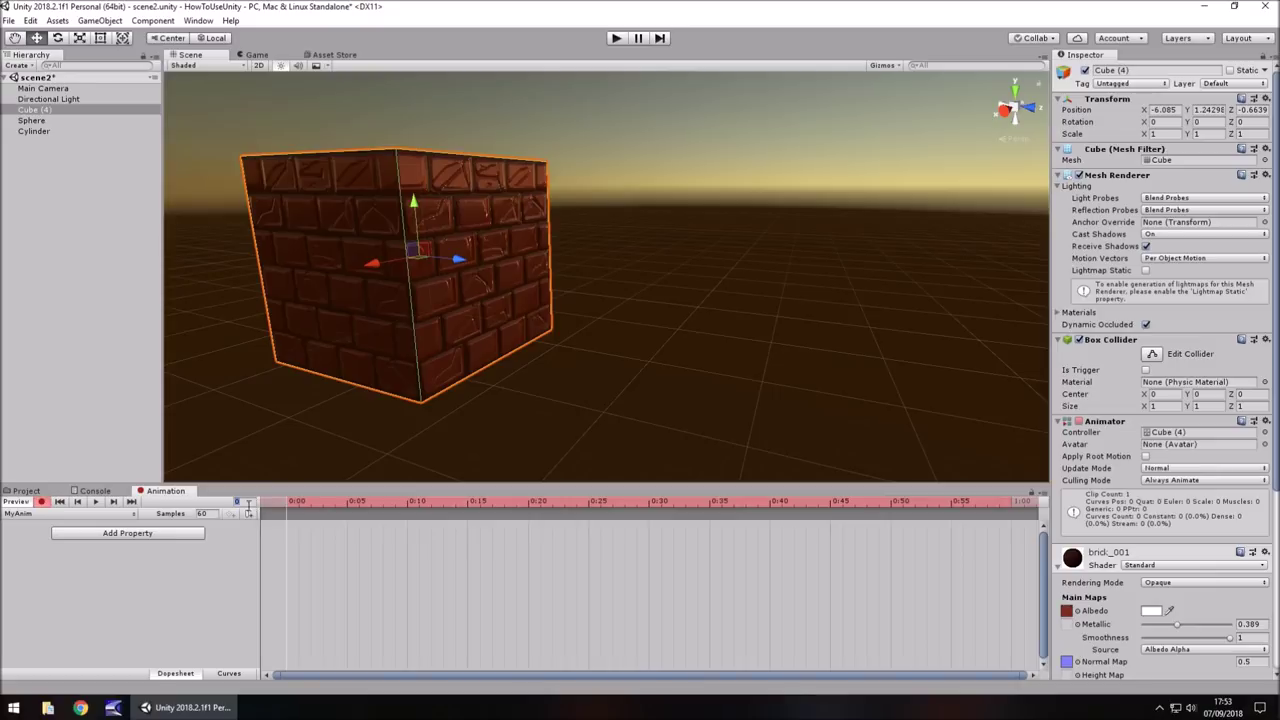
{"action": "left_click", "coordinate": [1211, 122]}
{"action": "type", "text": "1"}
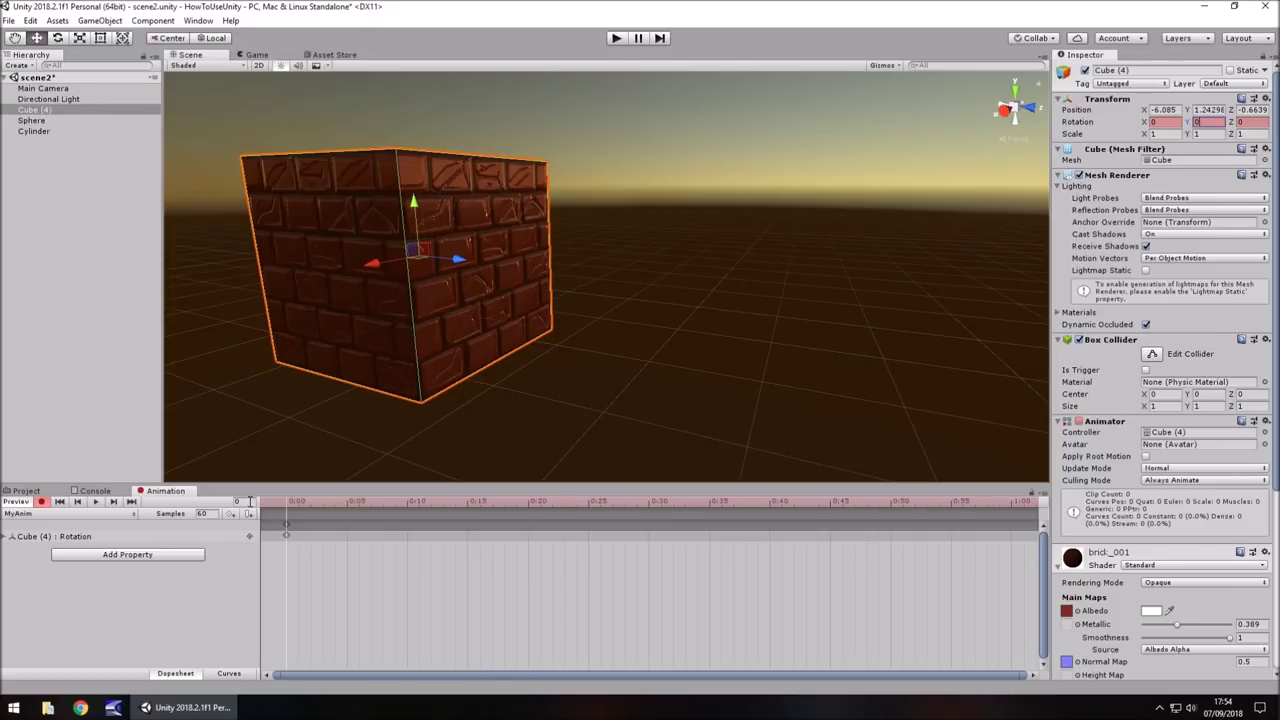
Step: Key Cube (4)'s Y rotation at 90 on frame 60
{"action": "left_click", "coordinate": [243, 501]}
{"action": "type", "text": "60"}
{"action": "key", "text": "Return"}
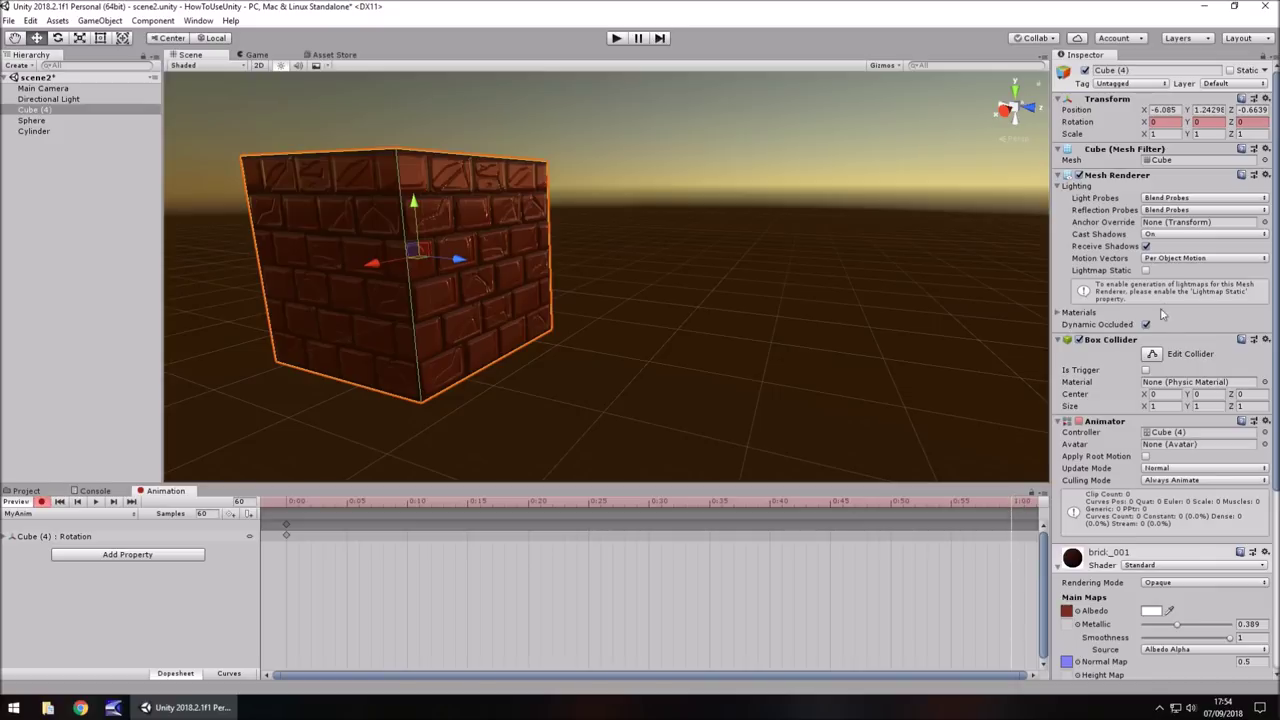
{"action": "left_click", "coordinate": [1211, 122]}
{"action": "type", "text": "90"}
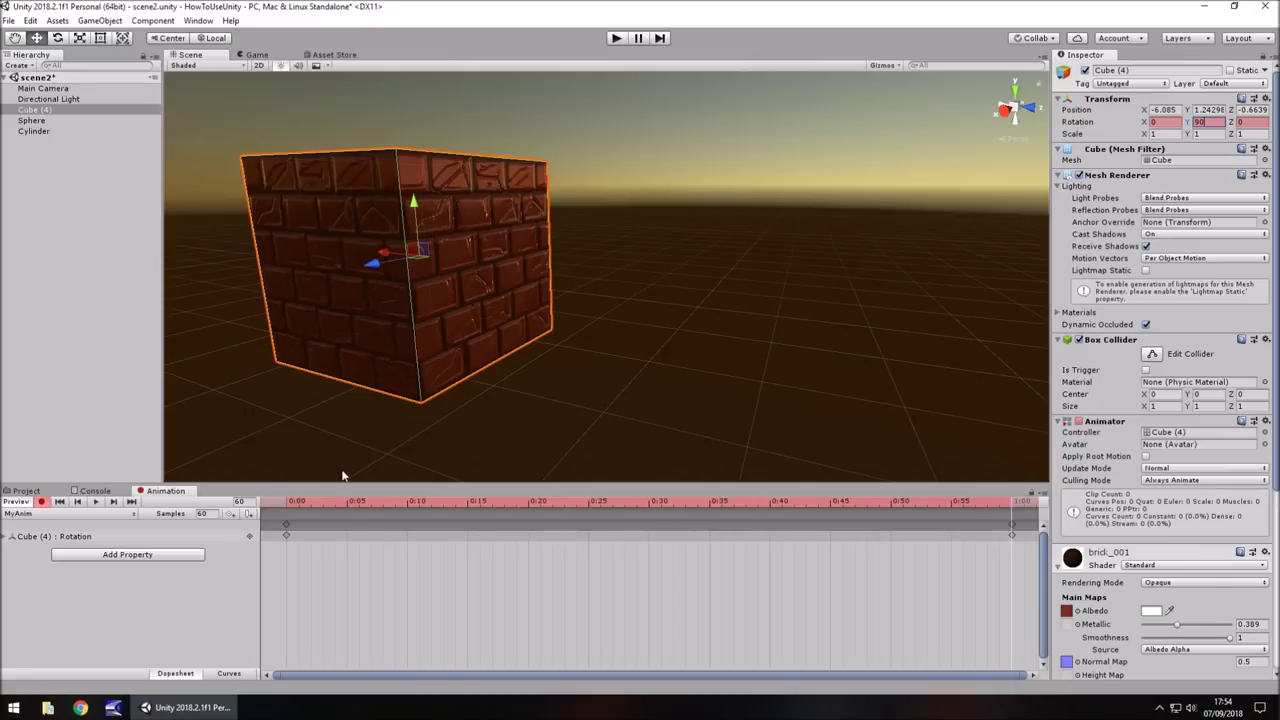
Step: Key Cube (4)'s Y rotation at 180 on frame 180
{"action": "left_click", "coordinate": [249, 502]}
{"action": "type", "text": "180"}
{"action": "key", "text": "Return"}
{"action": "left_click", "coordinate": [1212, 122]}
{"action": "type", "text": "180"}
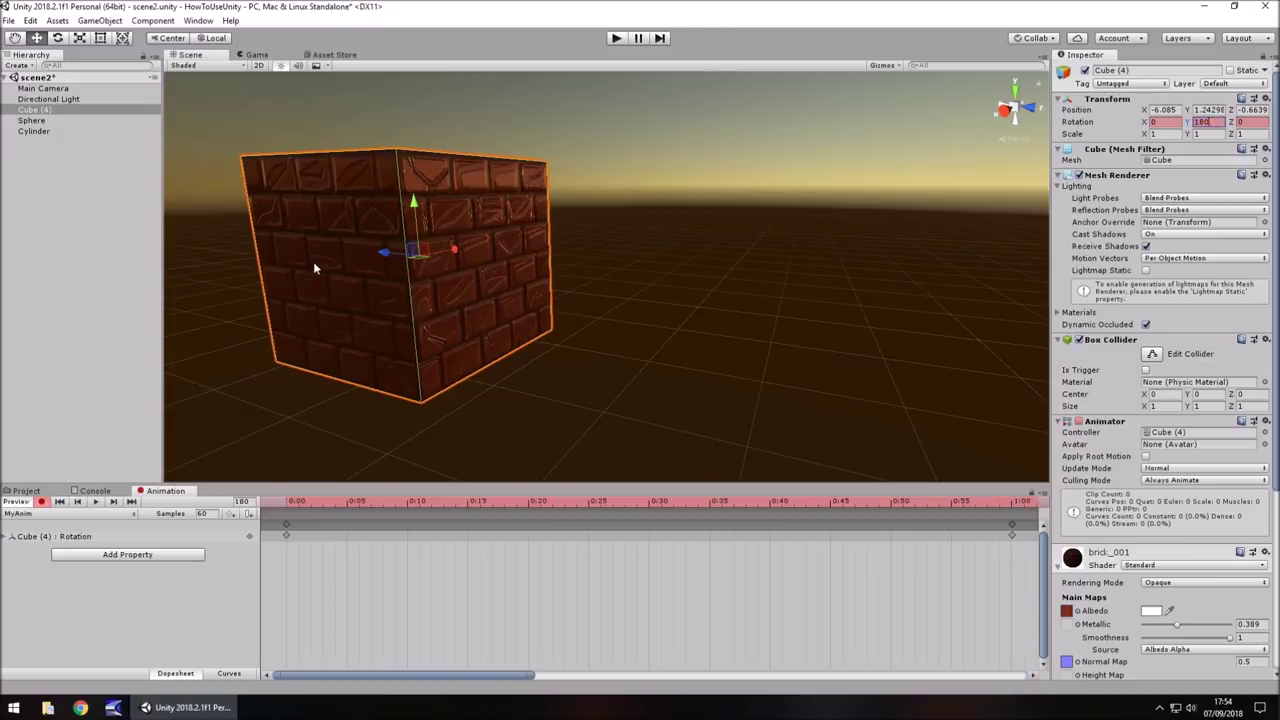
Step: Key Cube (4)'s Y rotation at 270 on frame 210
{"action": "left_click", "coordinate": [243, 501]}
{"action": "left_click", "coordinate": [1214, 122]}
{"action": "type", "text": "270"}
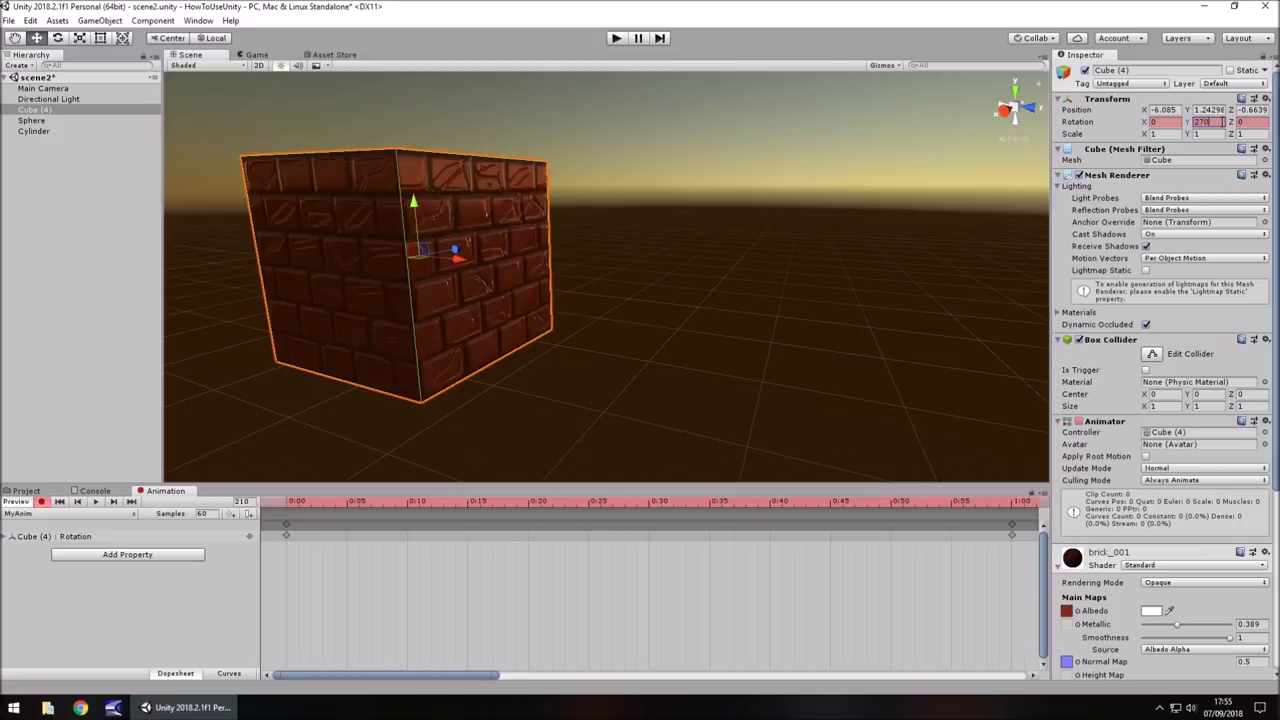
Step: Key Cube (4)'s Y rotation at 360 on frame 270 and stop recording the animation
{"action": "left_click", "coordinate": [249, 501]}
{"action": "left_click", "coordinate": [1215, 122]}
{"action": "type", "text": "360"}
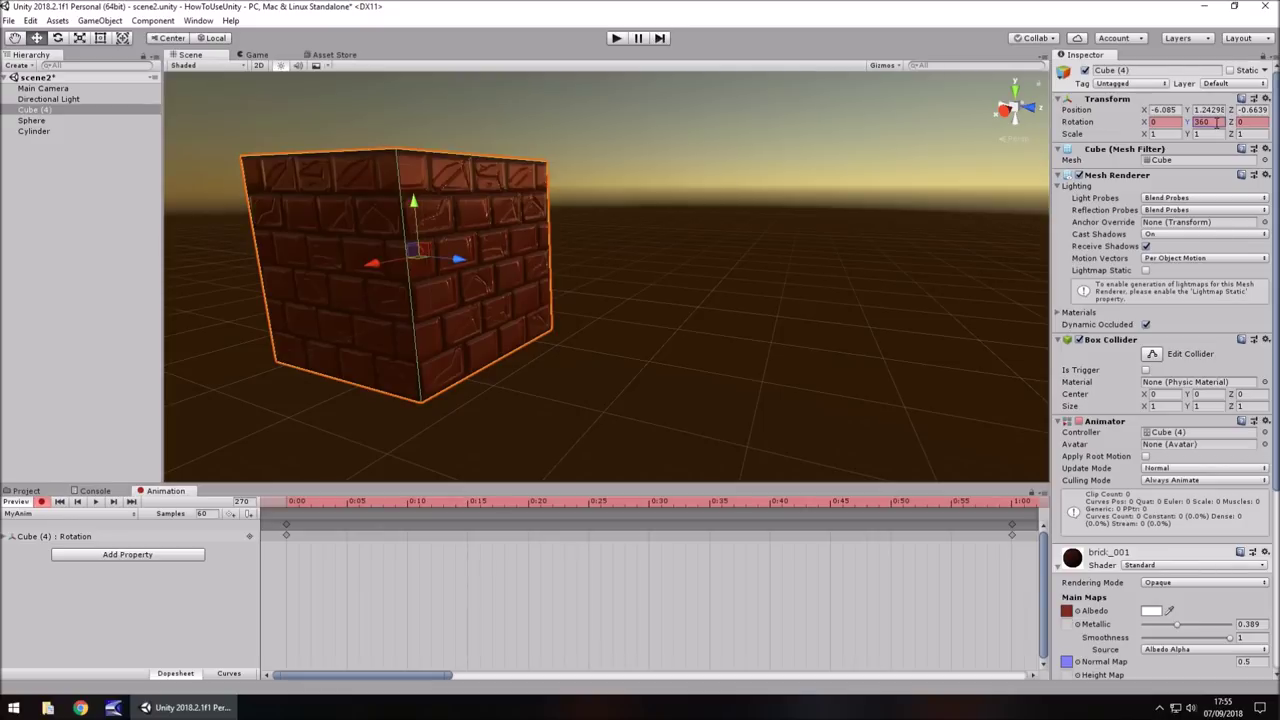
{"action": "left_click", "coordinate": [41, 502]}
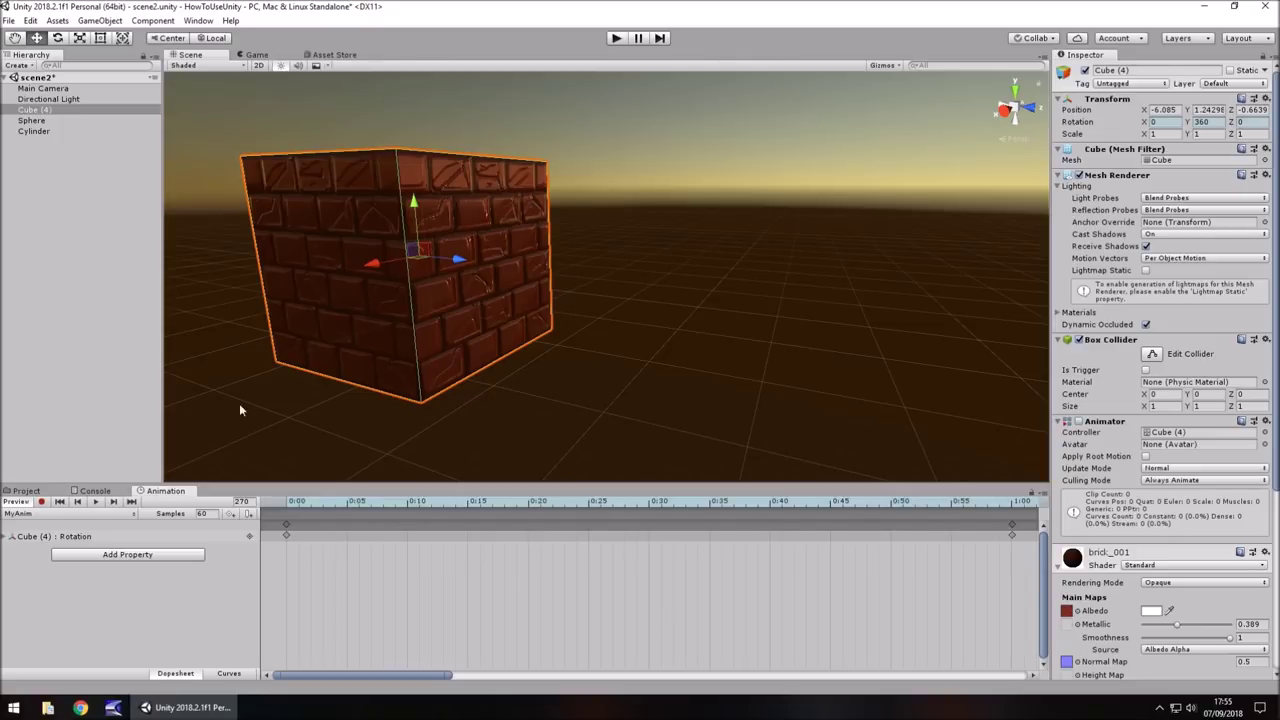
Step: Inspect the MyAnim clip and the Cube (4) controller in the project assets, and reselect the cube in the scene
{"action": "left_click", "coordinate": [26, 490]}
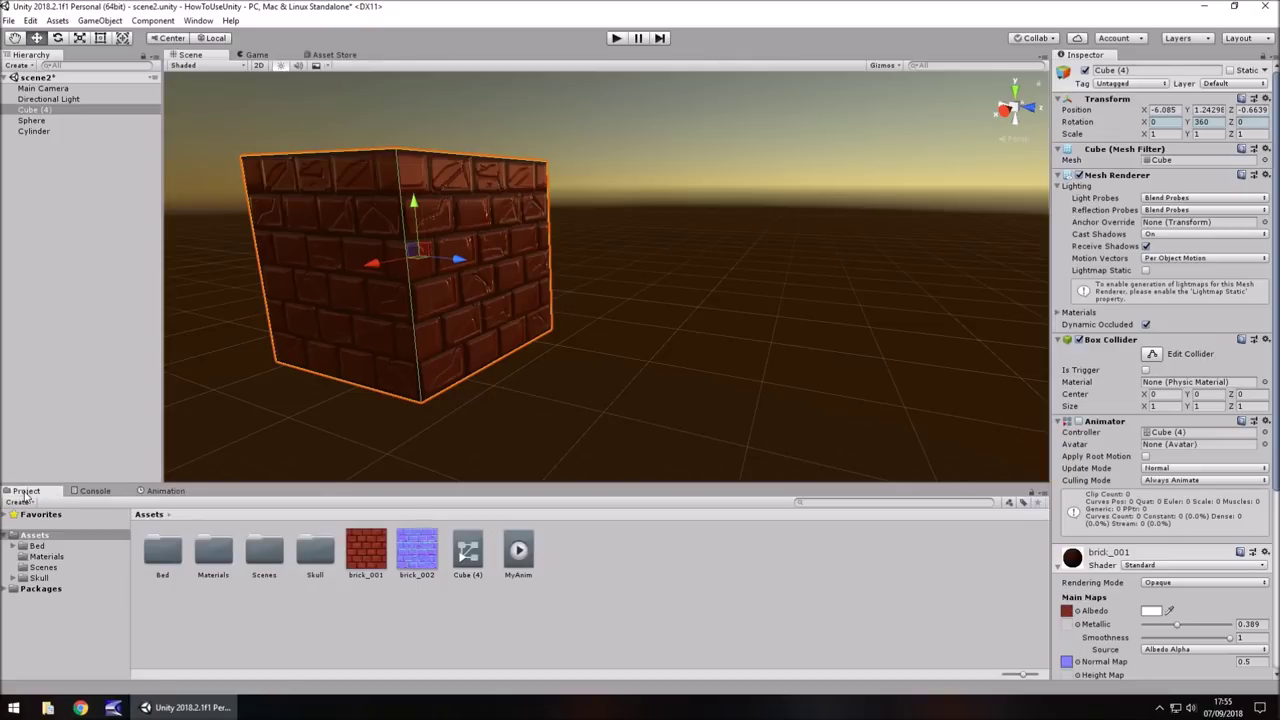
{"action": "left_click", "coordinate": [518, 552]}
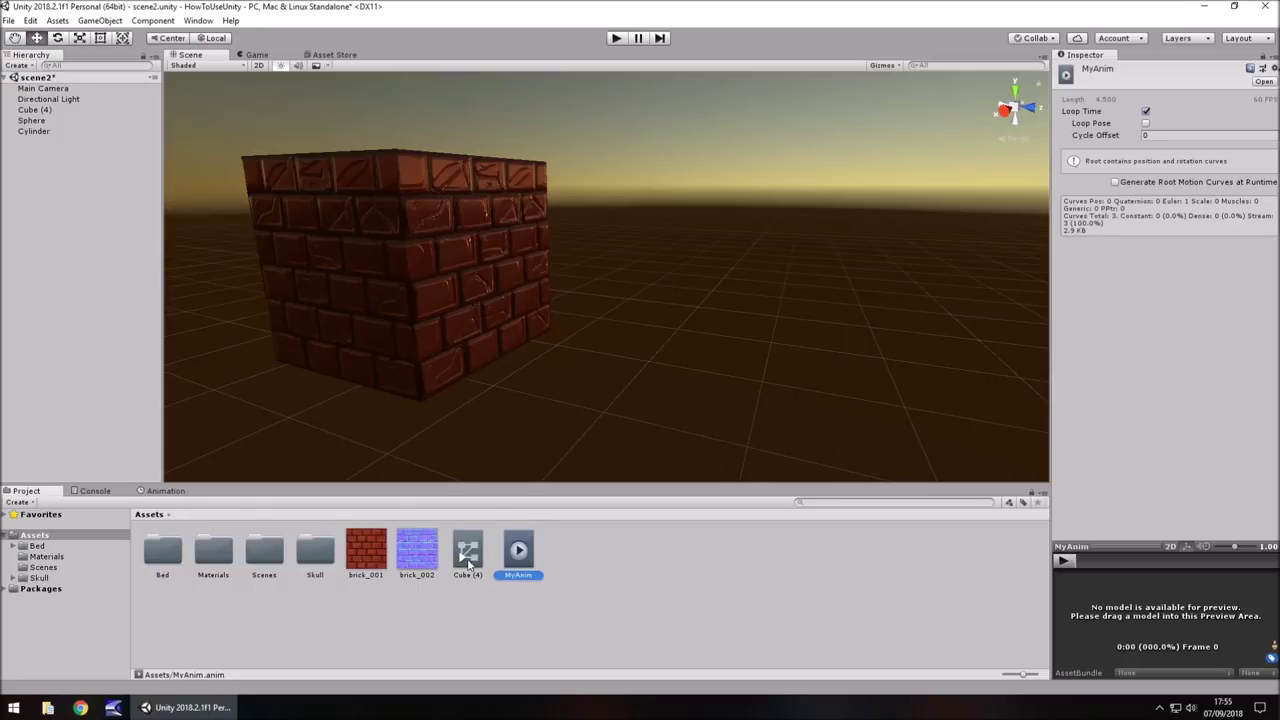
{"action": "left_click", "coordinate": [468, 561]}
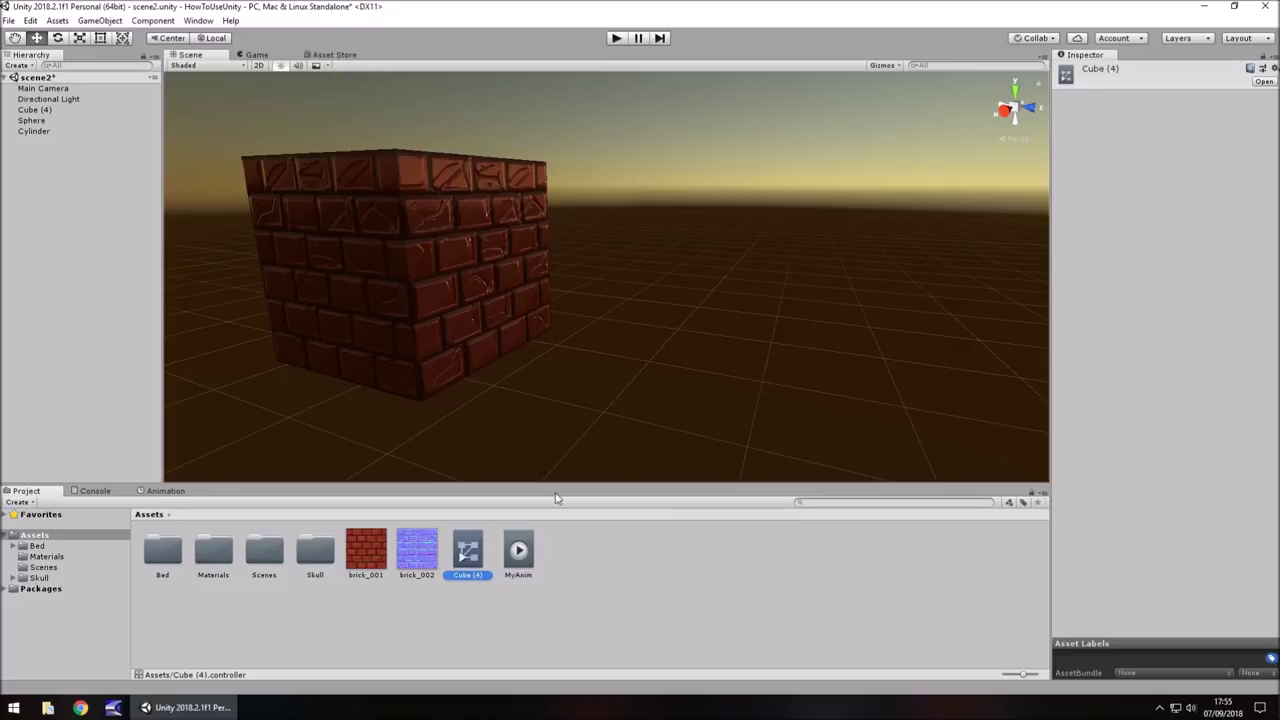
{"action": "left_click", "coordinate": [456, 253]}
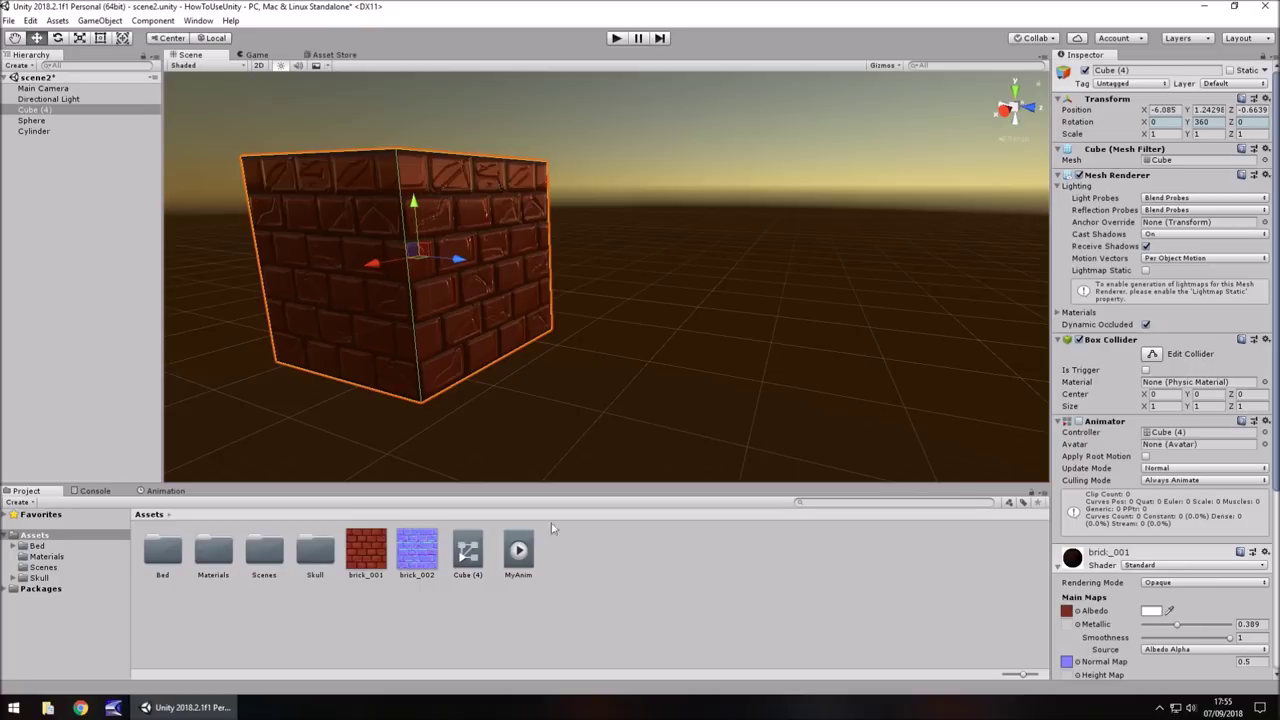
Step: Place the Main Camera at Cube (4)'s centre by parenting it to the cube, setting its position to 0, 0, 0 and unparenting it
{"action": "left_click", "coordinate": [61, 92]}
{"action": "left_click", "coordinate": [36, 39]}
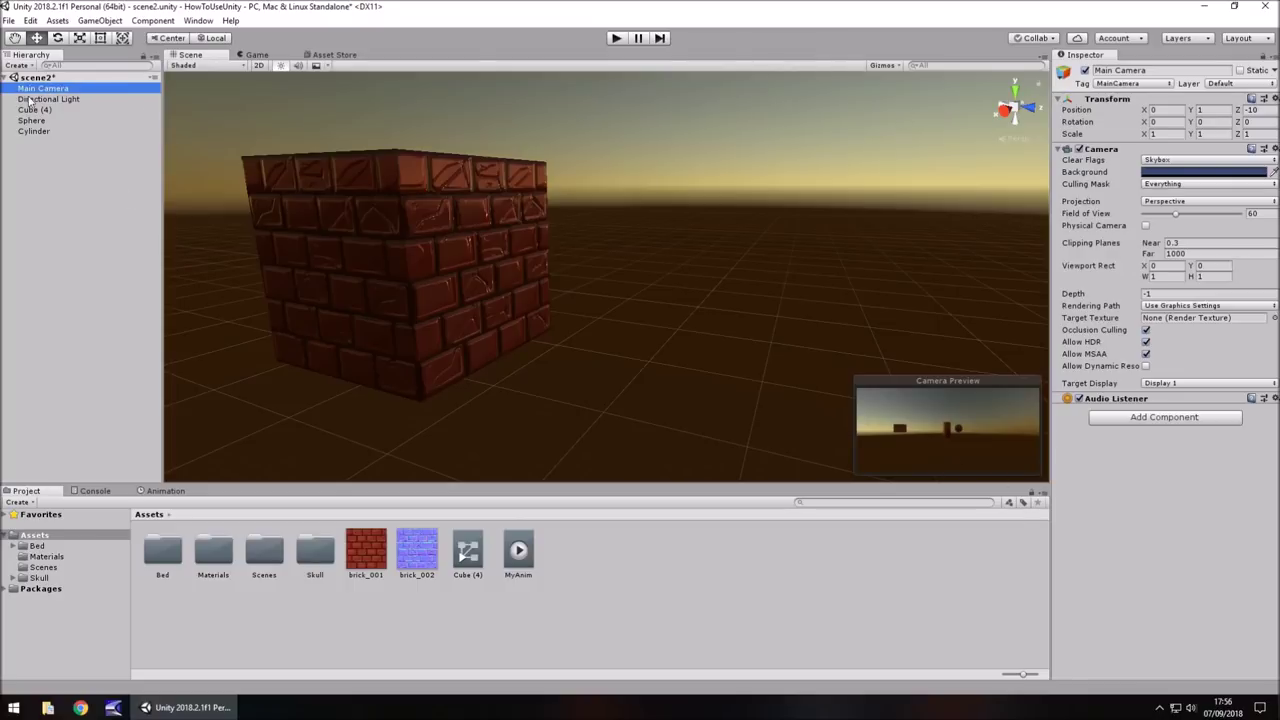
{"action": "left_click_drag", "start_coordinate": [41, 93], "coordinate": [37, 111]}
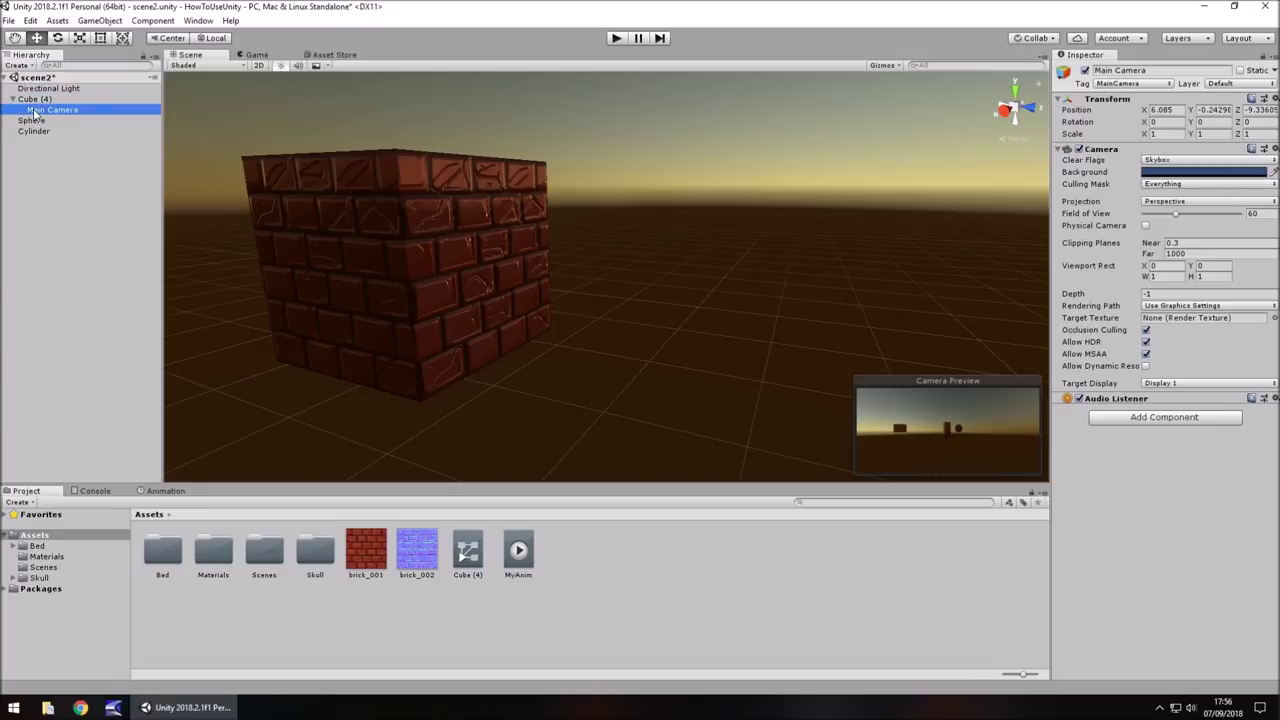
{"action": "left_click", "coordinate": [1160, 109]}
{"action": "type", "text": "0"}
{"action": "key", "text": "Tab"}
{"action": "type", "text": "0"}
{"action": "key", "text": "Tab"}
{"action": "type", "text": "0"}
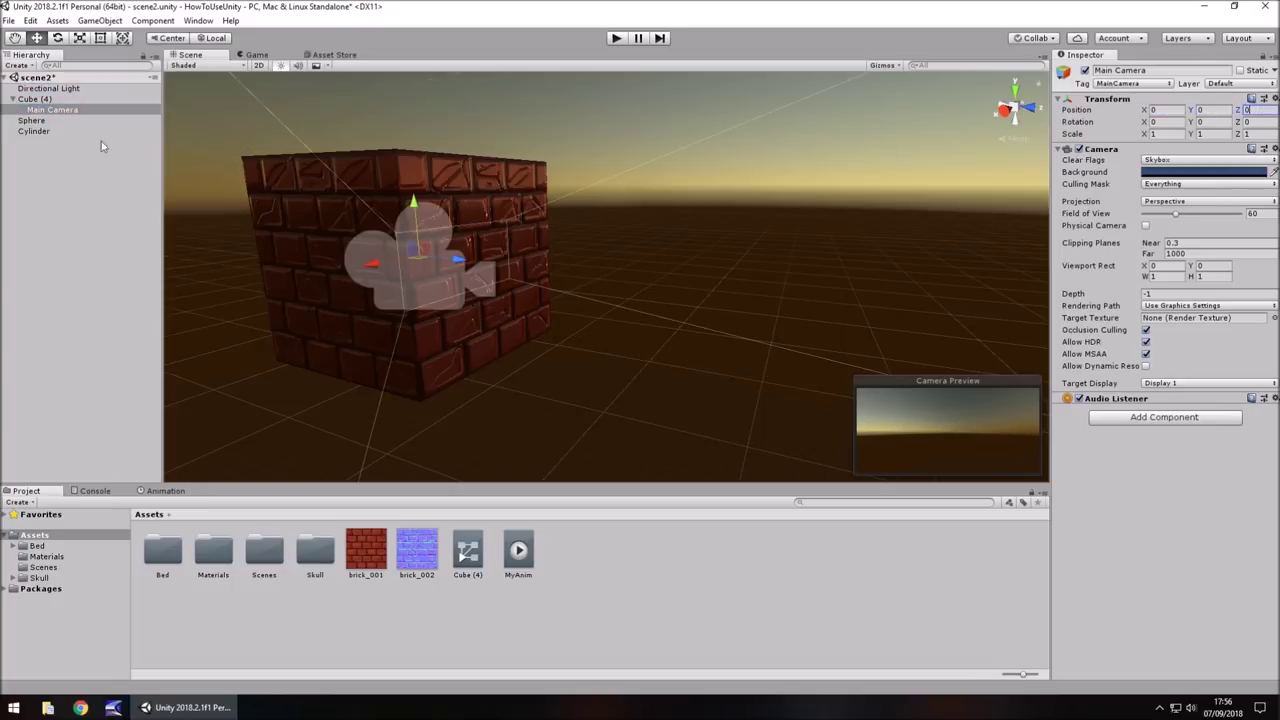
{"action": "left_click_drag", "start_coordinate": [42, 110], "coordinate": [48, 94]}
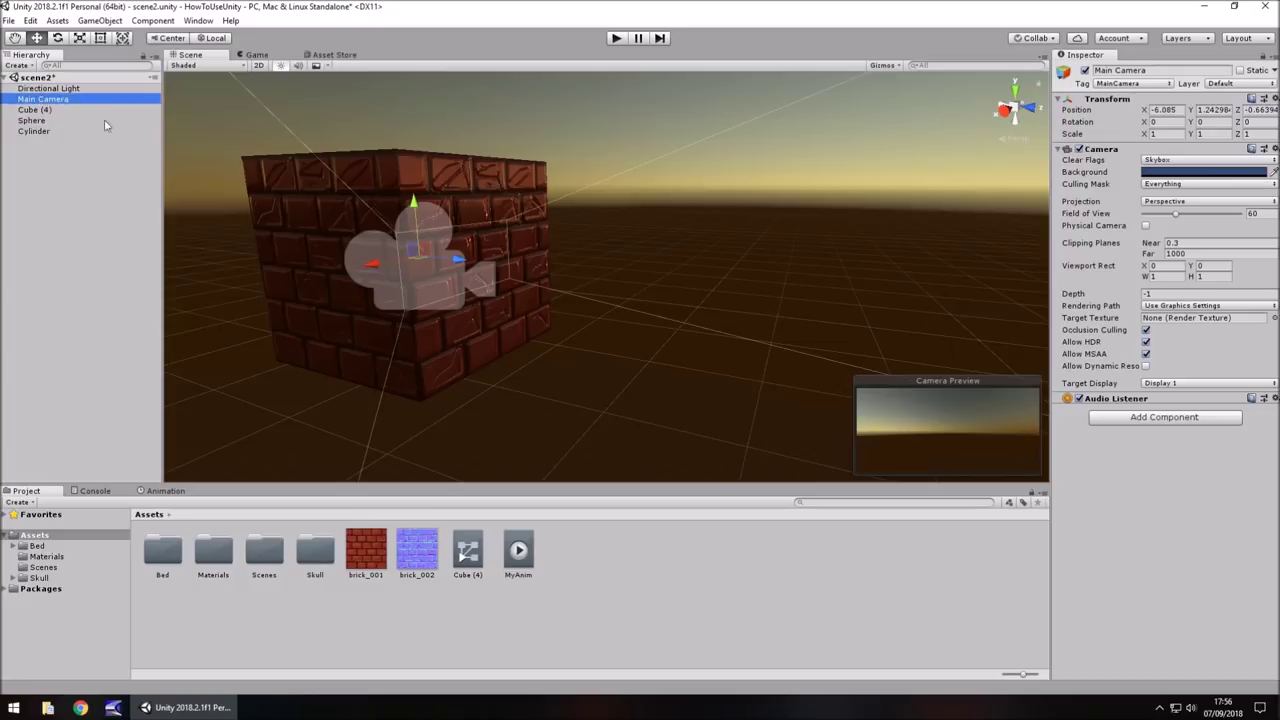
Step: Move the Main Camera back from the cube to about Y 1.75, Z -3.605 and play the scene briefly to preview the animation
{"action": "left_click_drag", "start_coordinate": [483, 262], "coordinate": [170, 165]}
{"action": "left_click", "coordinate": [616, 38]}
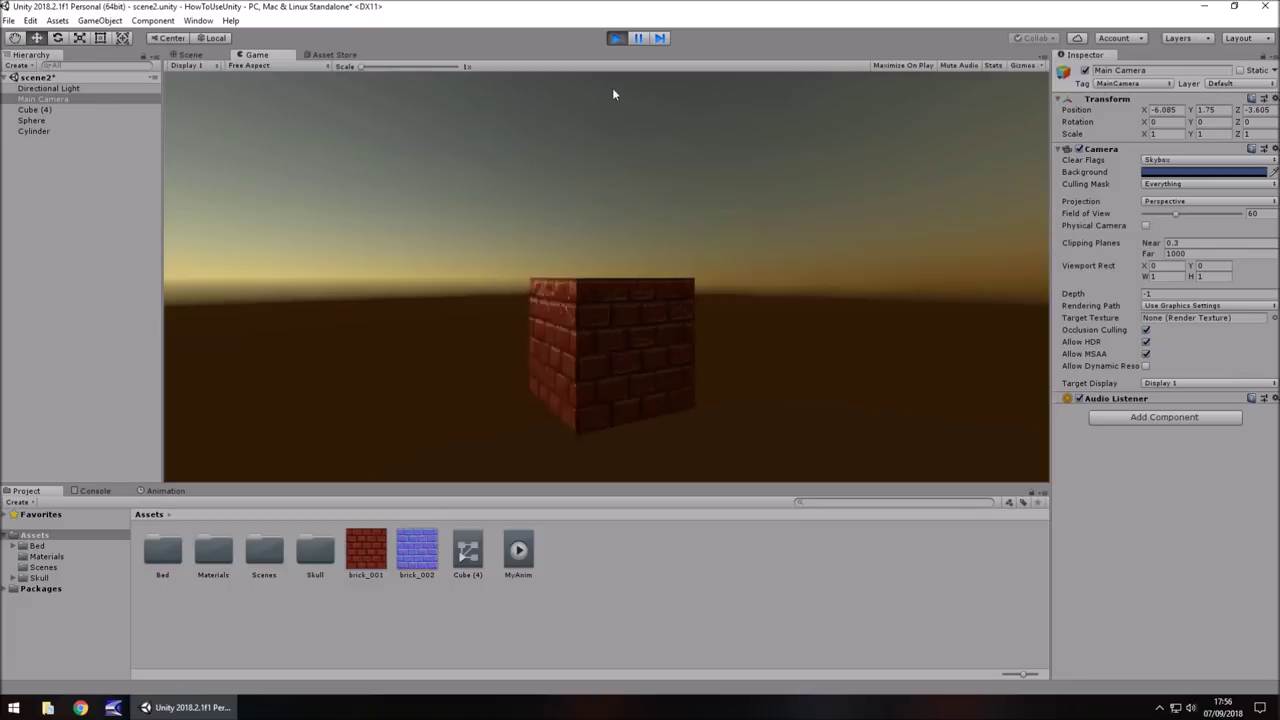
{"action": "left_click", "coordinate": [616, 37]}
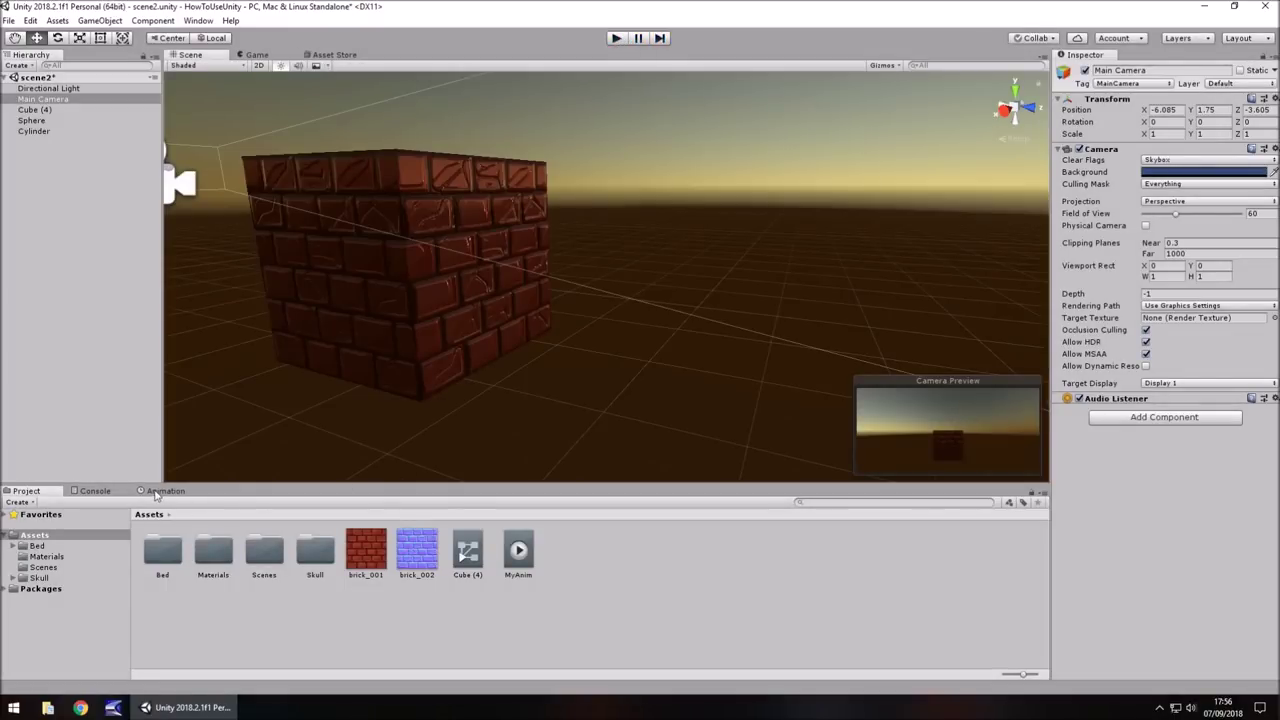
Step: Record a scale key of 0, 0, 0 for Cube (4) on frame 0 of MyAnim
{"action": "left_click", "coordinate": [166, 491]}
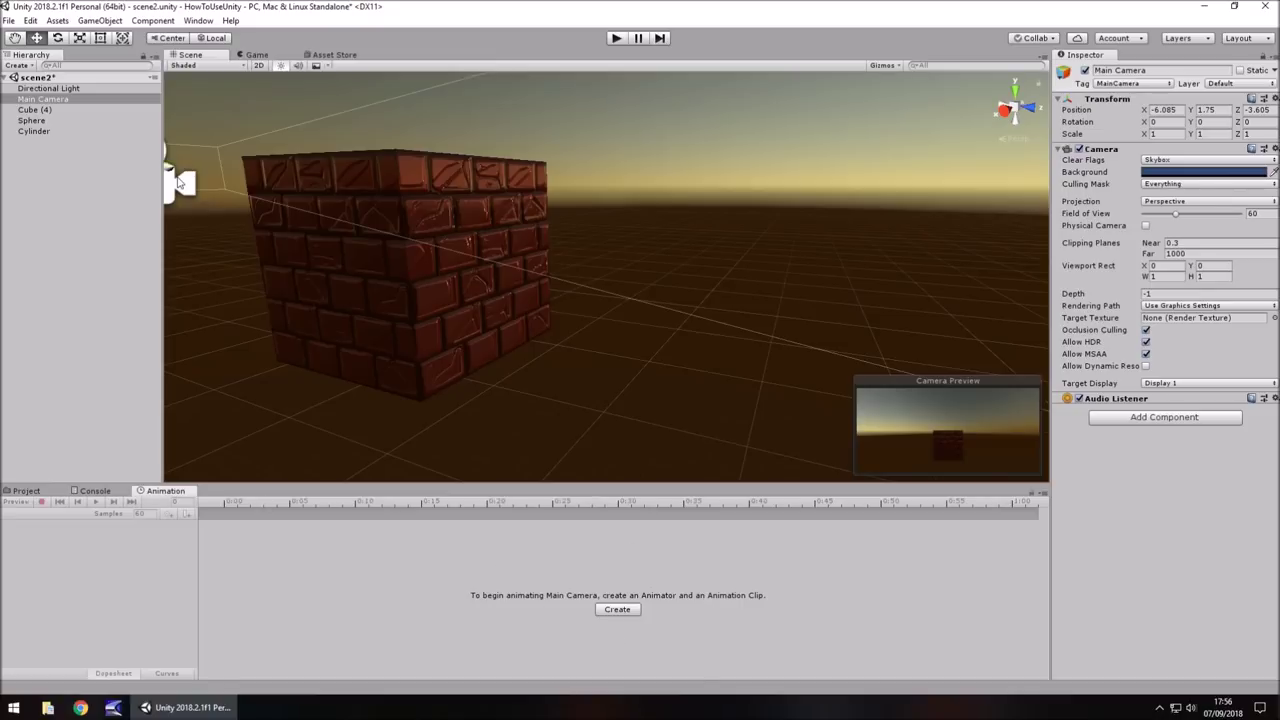
{"action": "left_click", "coordinate": [35, 110]}
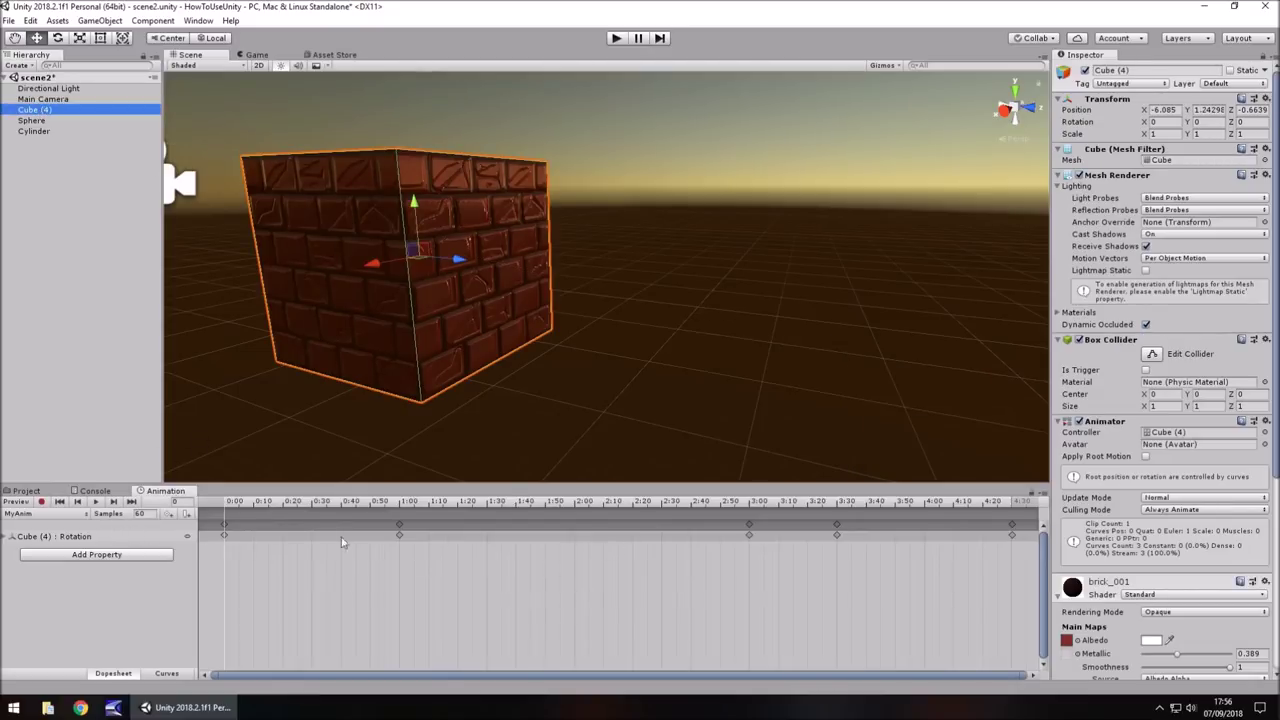
{"action": "left_click", "coordinate": [41, 502]}
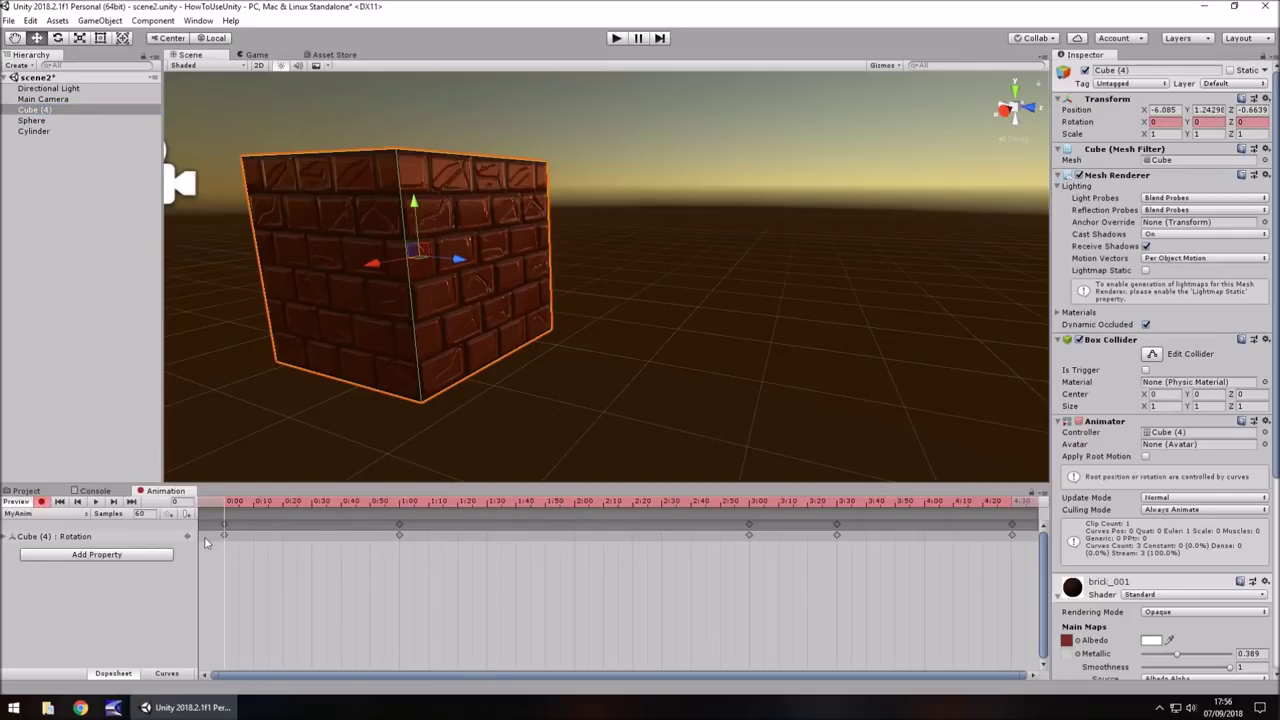
{"action": "left_click", "coordinate": [1168, 133]}
{"action": "type", "text": "0"}
{"action": "key", "text": "Tab"}
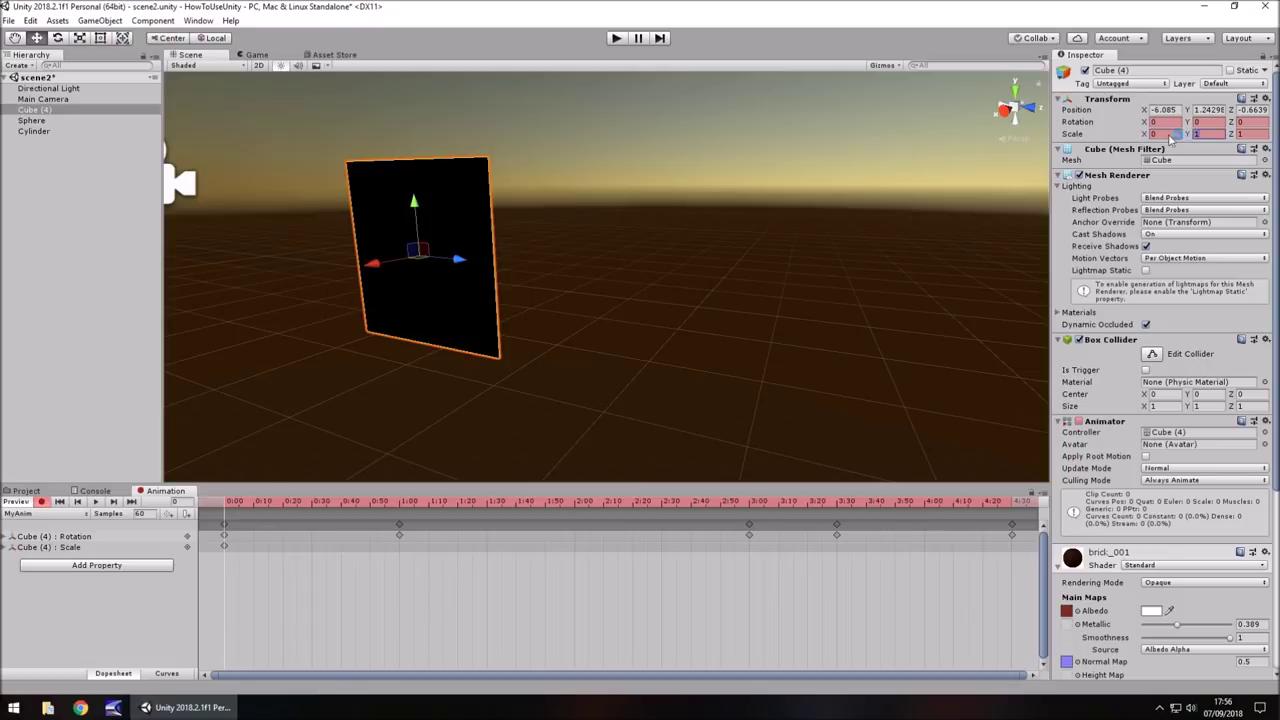
{"action": "type", "text": "0"}
{"action": "key", "text": "Tab"}
{"action": "type", "text": "0"}
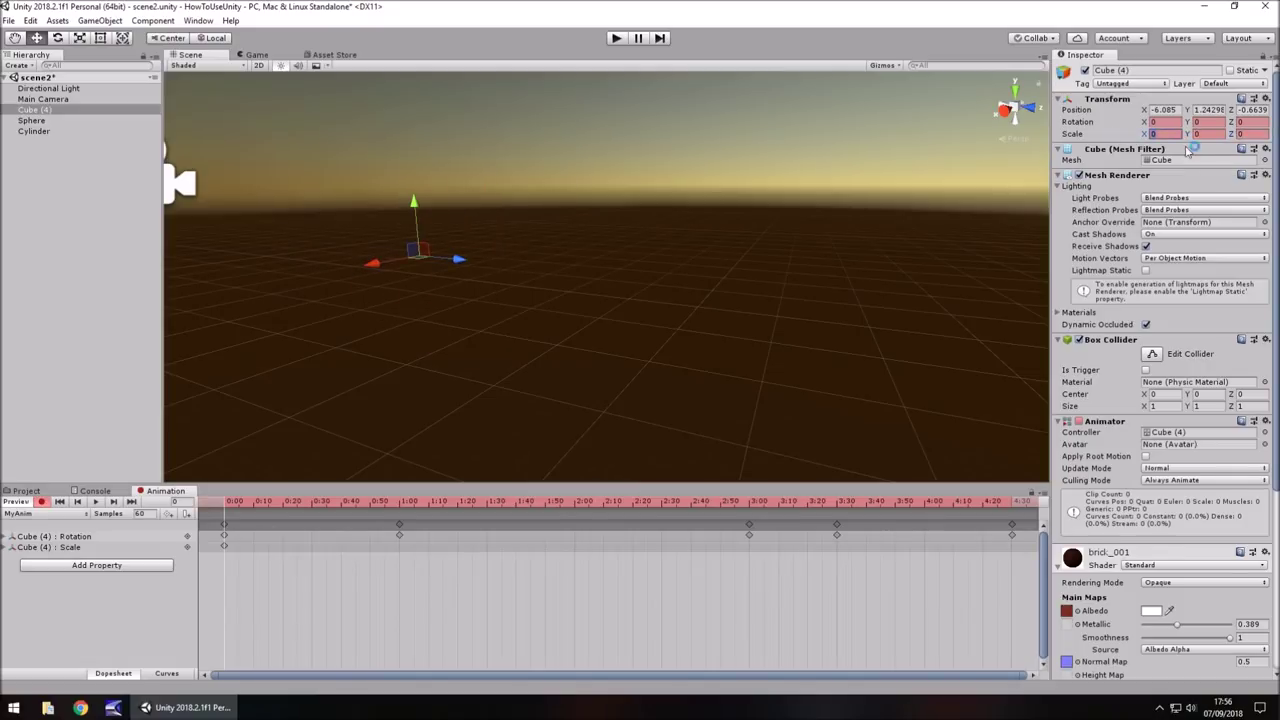
Step: Set the cube's scale to 1 on X, Y and Z for the first keyframe of MyAnim
{"action": "left_click", "coordinate": [1160, 134]}
{"action": "type", "text": "1"}
{"action": "key", "text": "Tab"}
{"action": "type", "text": "1"}
{"action": "key", "text": "Tab"}
{"action": "type", "text": "1"}
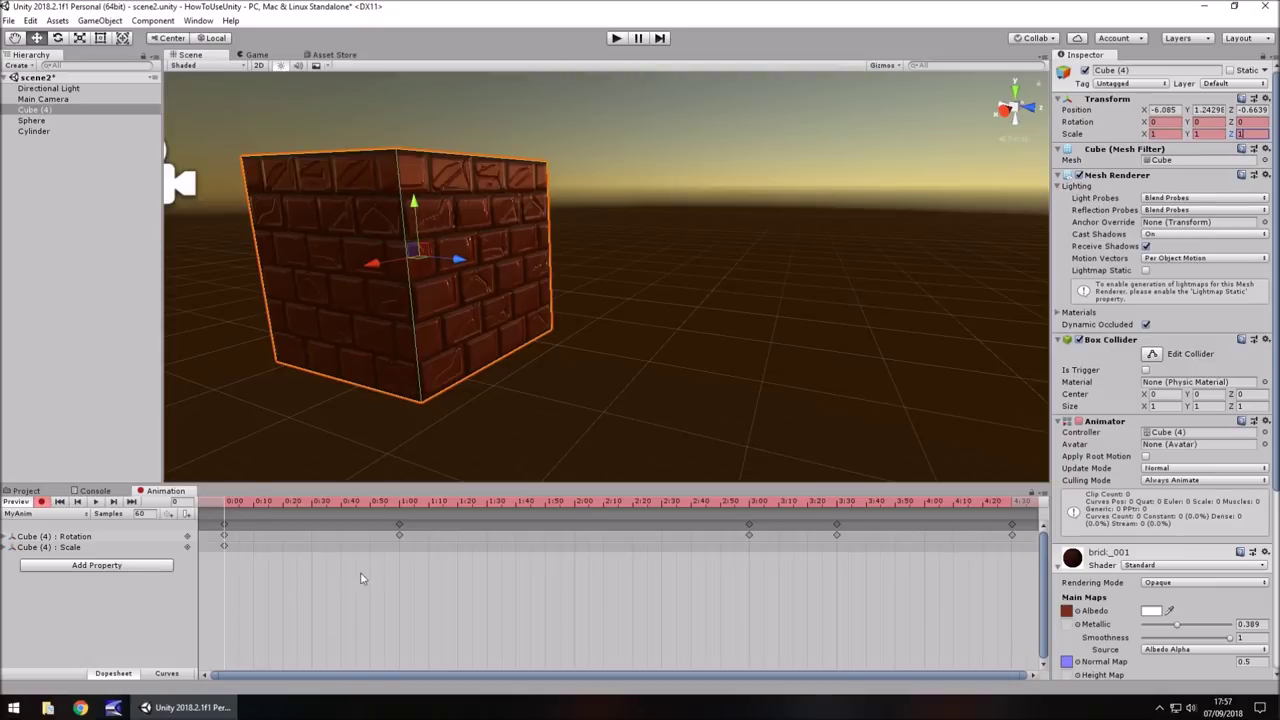
Step: At frame 60 of the animation, key the cube's scale at 0.5 on all three axes
{"action": "left_click", "coordinate": [181, 502]}
{"action": "type", "text": "60"}
{"action": "left_click", "coordinate": [1165, 134]}
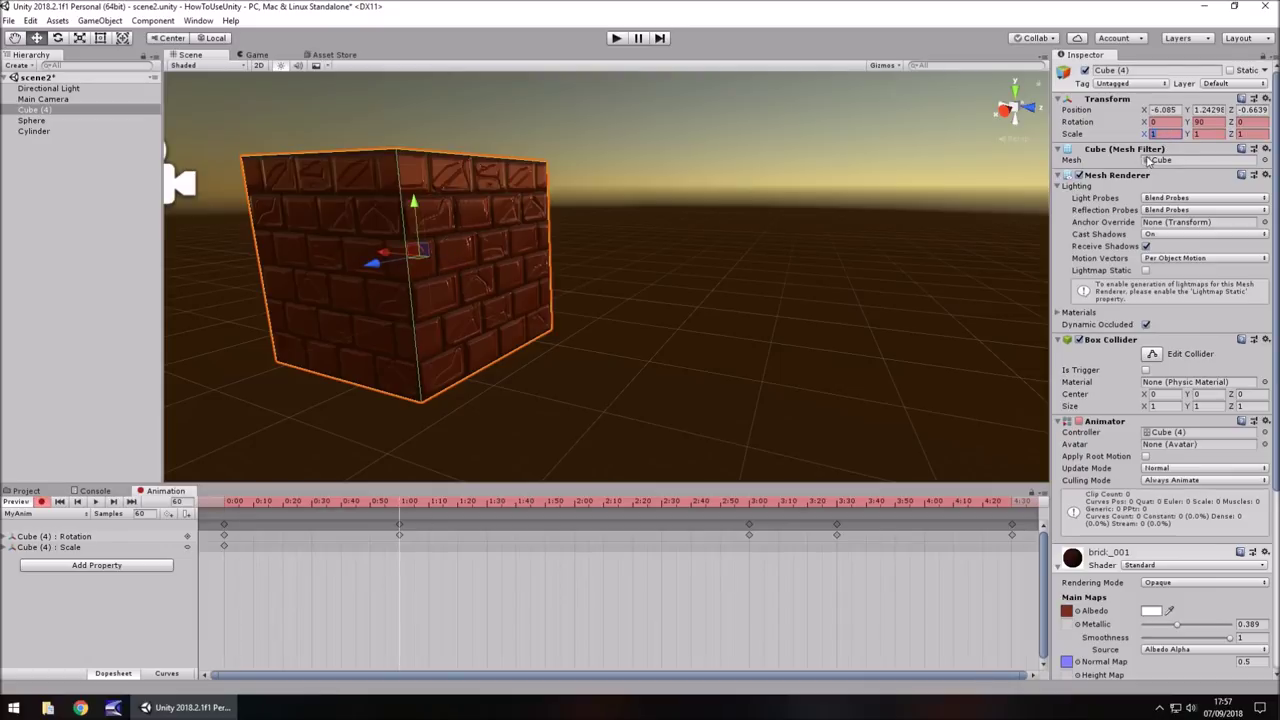
{"action": "type", "text": "0.5"}
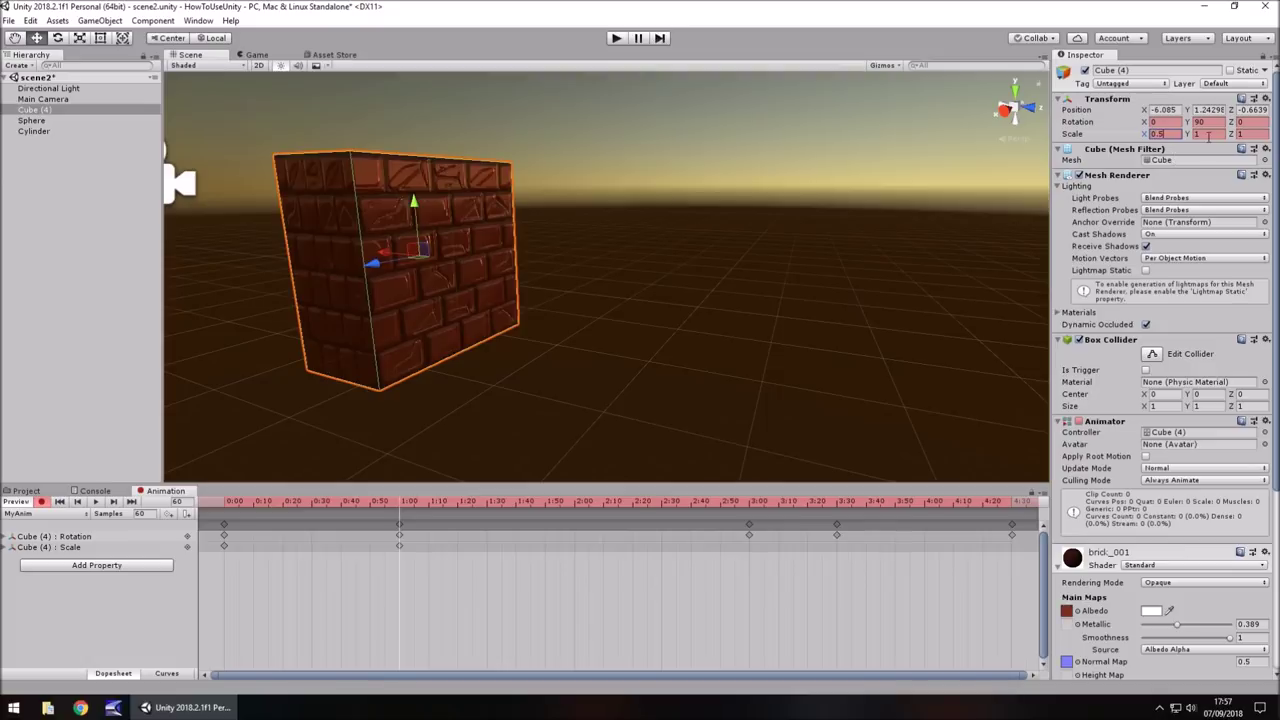
{"action": "left_click", "coordinate": [1207, 134]}
{"action": "type", "text": "0.5"}
{"action": "left_click", "coordinate": [1250, 134]}
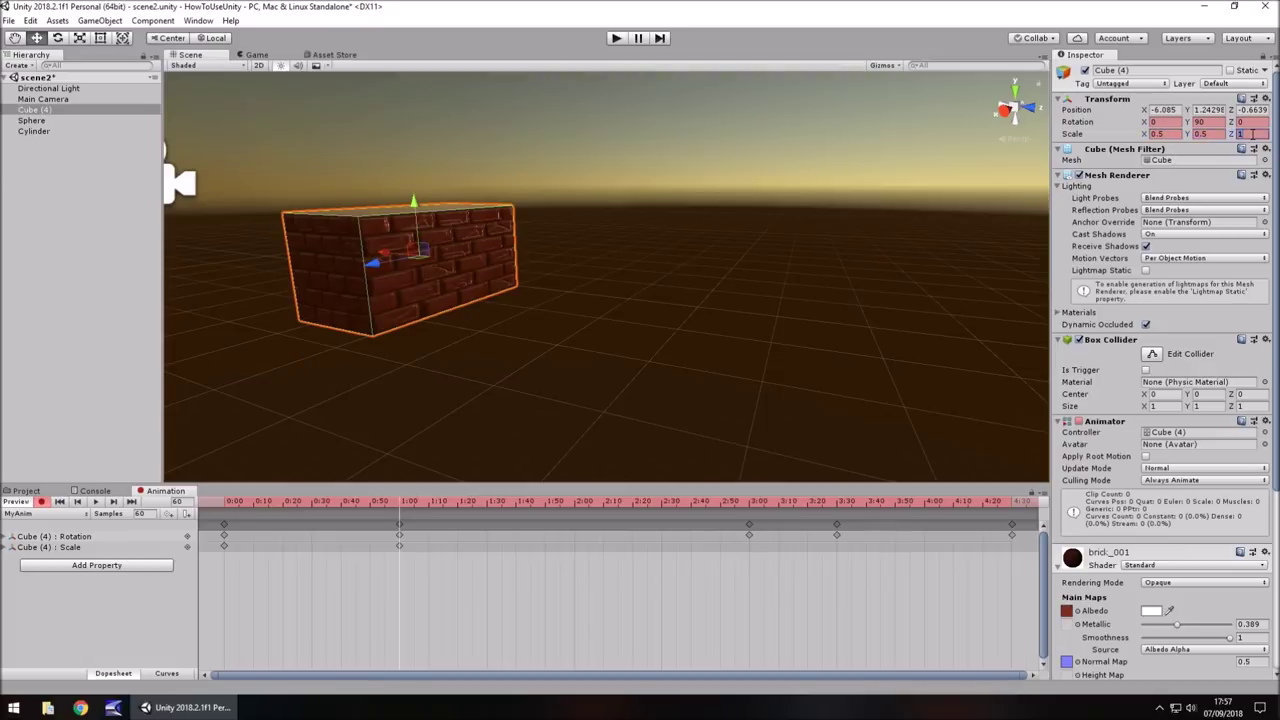
{"action": "type", "text": "0.5"}
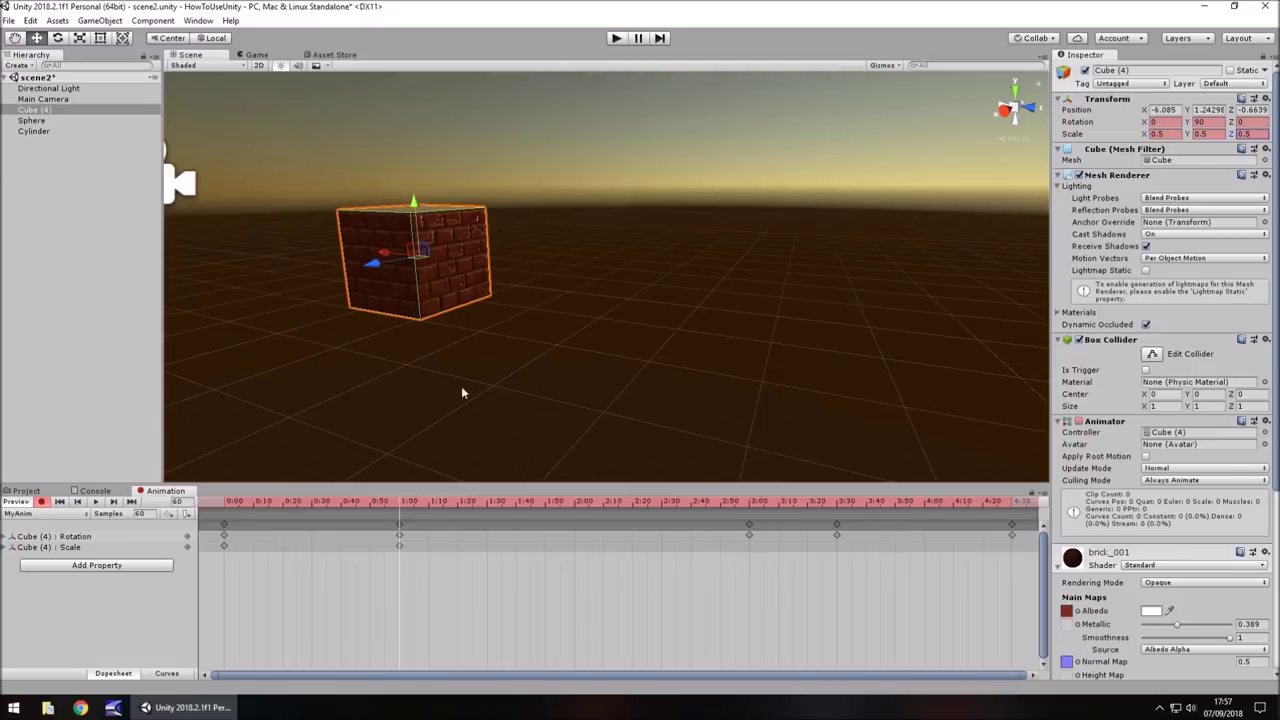
Step: At frame 180 of the animation, key the cube's scale at 2 on X, Y and Z
{"action": "left_click", "coordinate": [180, 501]}
{"action": "type", "text": "180"}
{"action": "key", "text": "Return"}
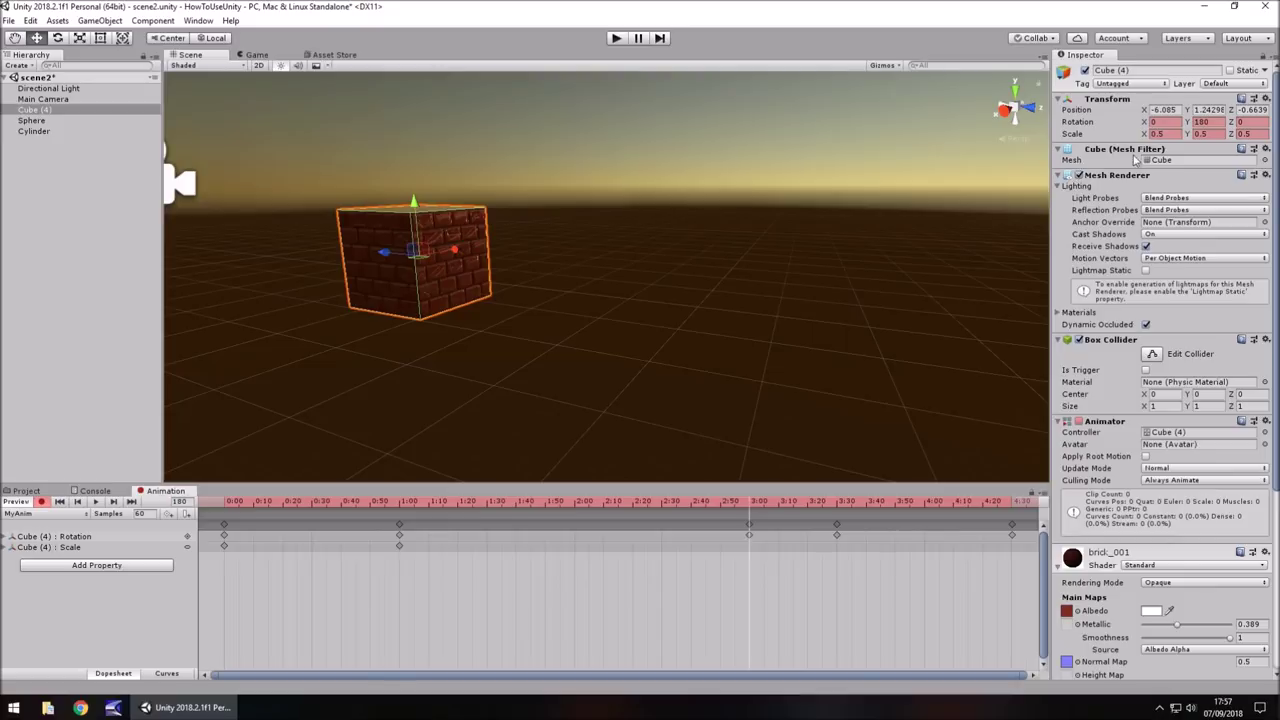
{"action": "left_click", "coordinate": [1157, 133]}
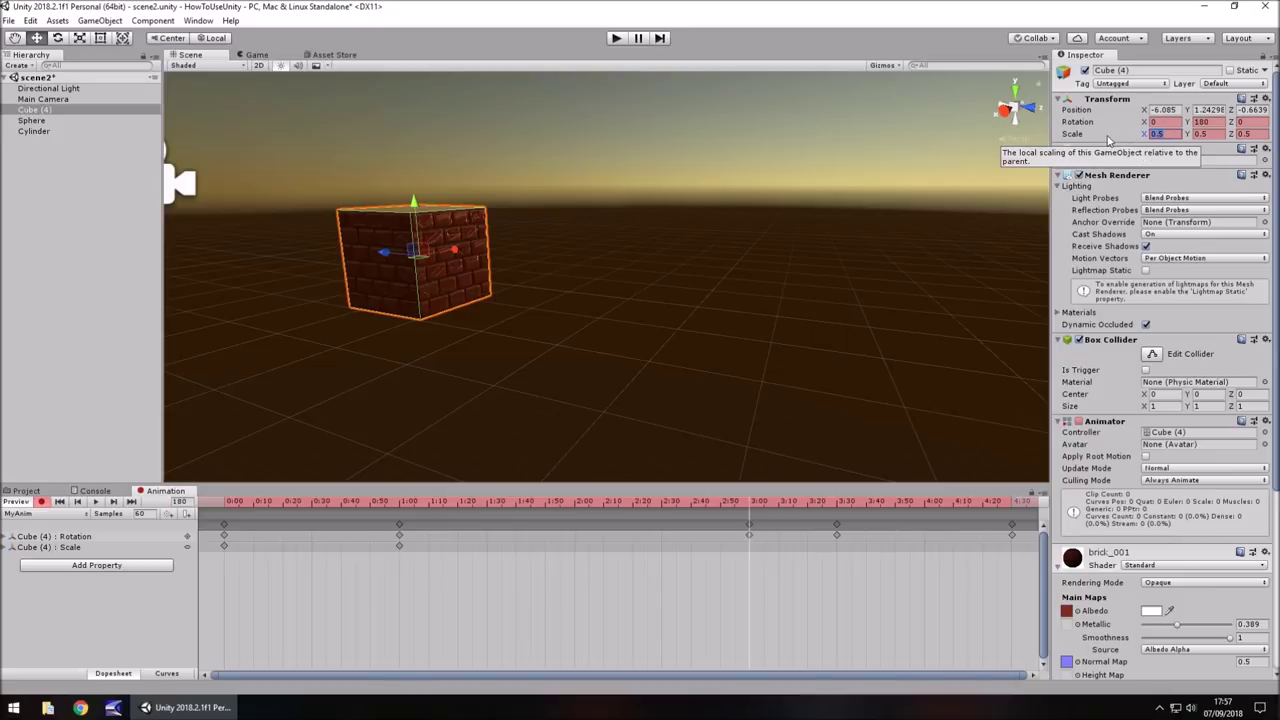
{"action": "type", "text": "2"}
{"action": "left_click", "coordinate": [1203, 133]}
{"action": "type", "text": "2"}
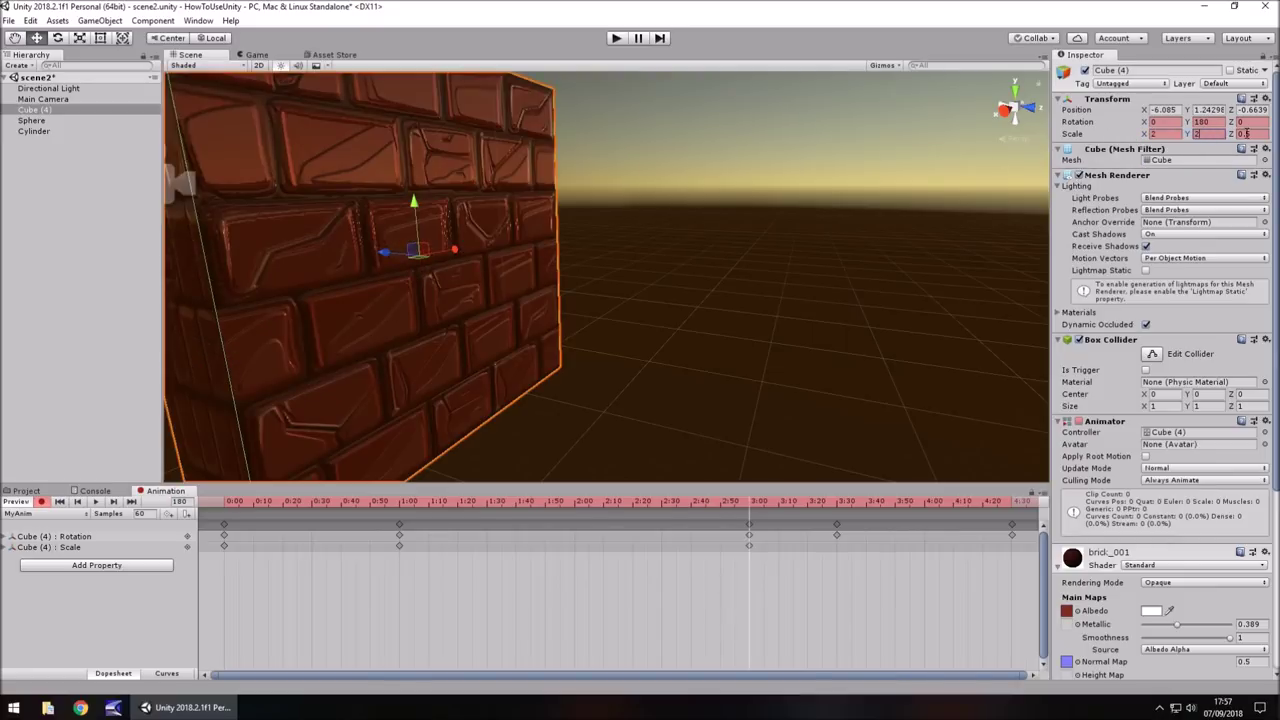
{"action": "left_click", "coordinate": [1244, 133]}
{"action": "type", "text": "2"}
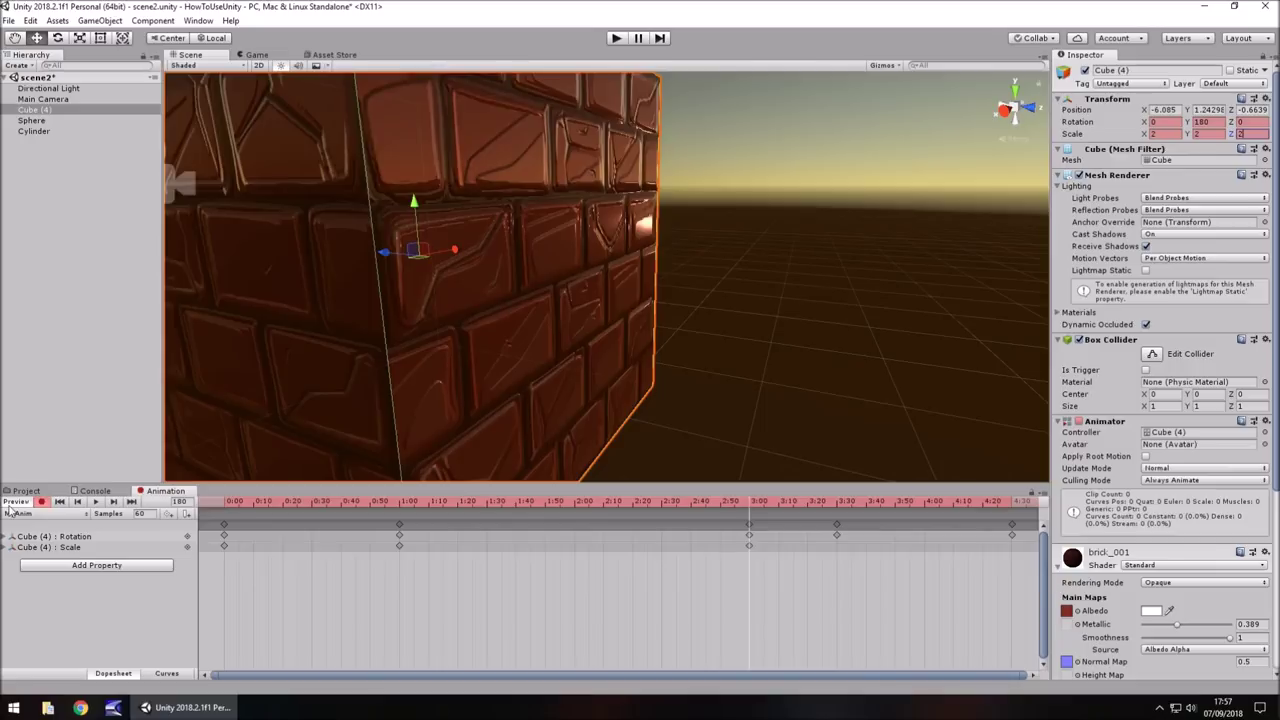
Step: Key the cube's scale at 1 on all axes at frame 210 and end keyframe recording
{"action": "left_click", "coordinate": [185, 501]}
{"action": "type", "text": "210"}
{"action": "key", "text": "Return"}
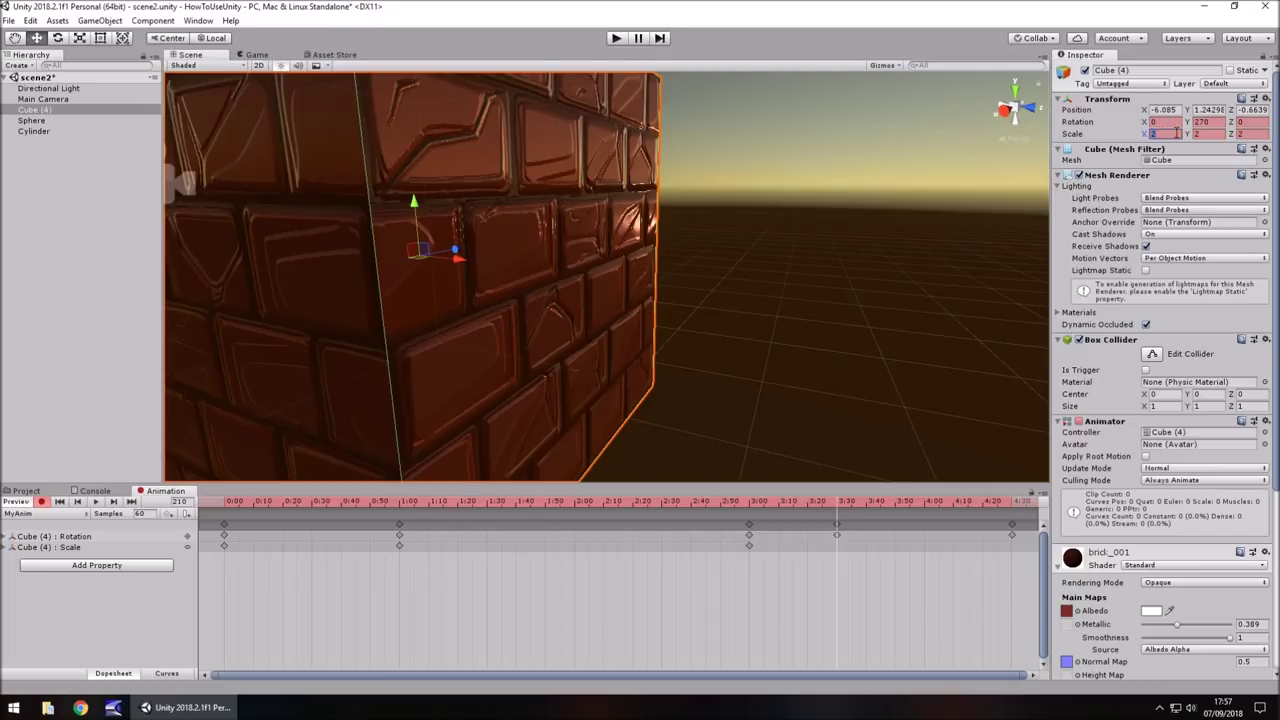
{"action": "type", "text": "1"}
{"action": "key", "text": "Tab"}
{"action": "type", "text": "1"}
{"action": "key", "text": "Tab"}
{"action": "type", "text": "1"}
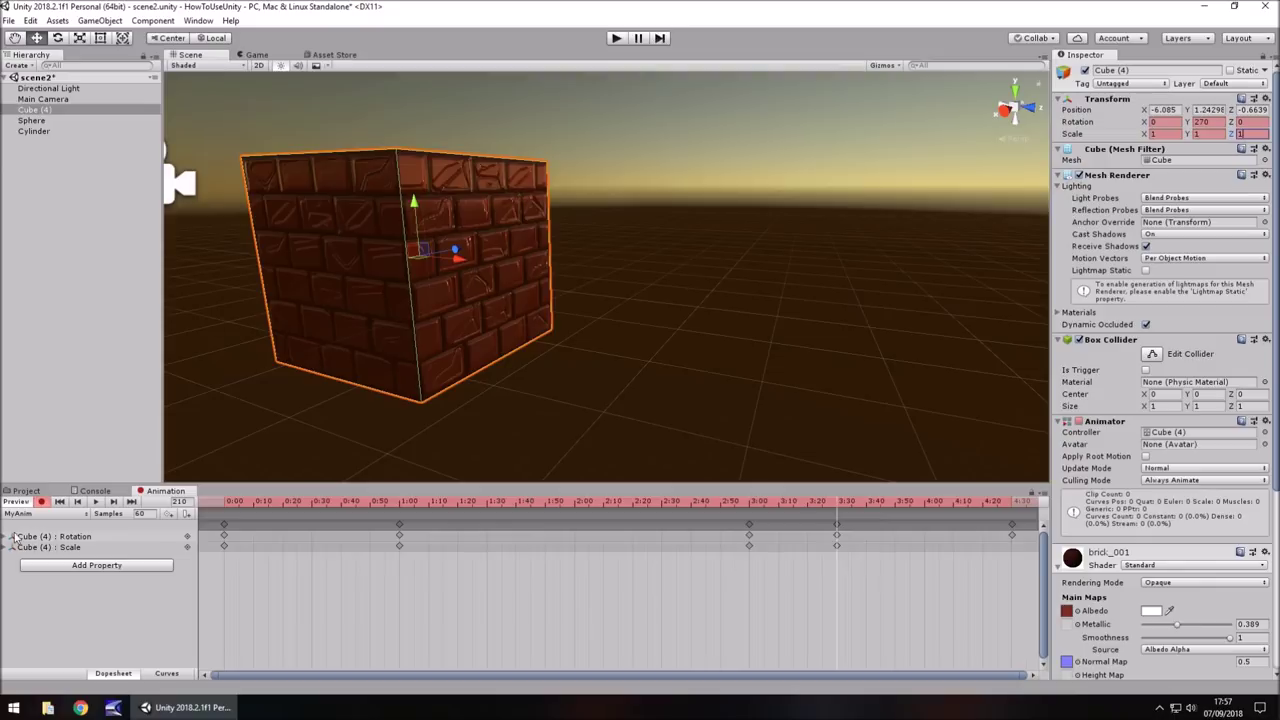
{"action": "left_click", "coordinate": [41, 502]}
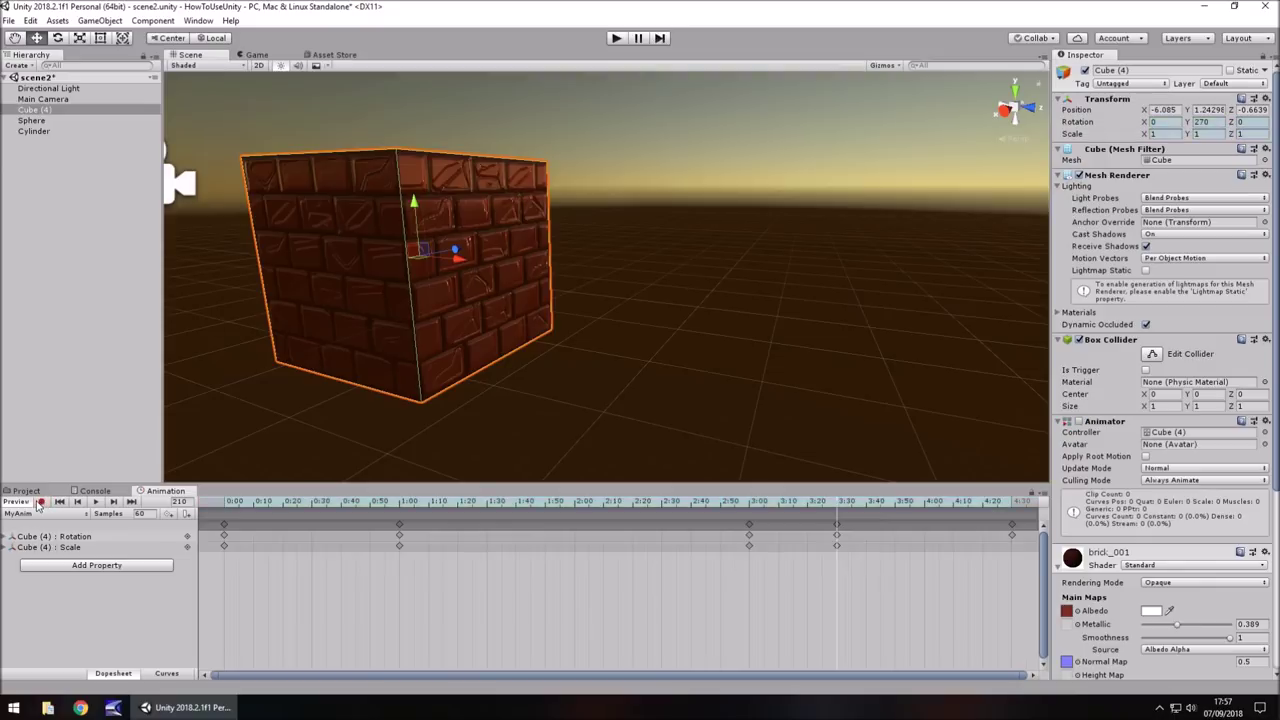
Step: Play the scene to check the cube's rotation and scale animation, and stop playback
{"action": "left_click", "coordinate": [26, 491]}
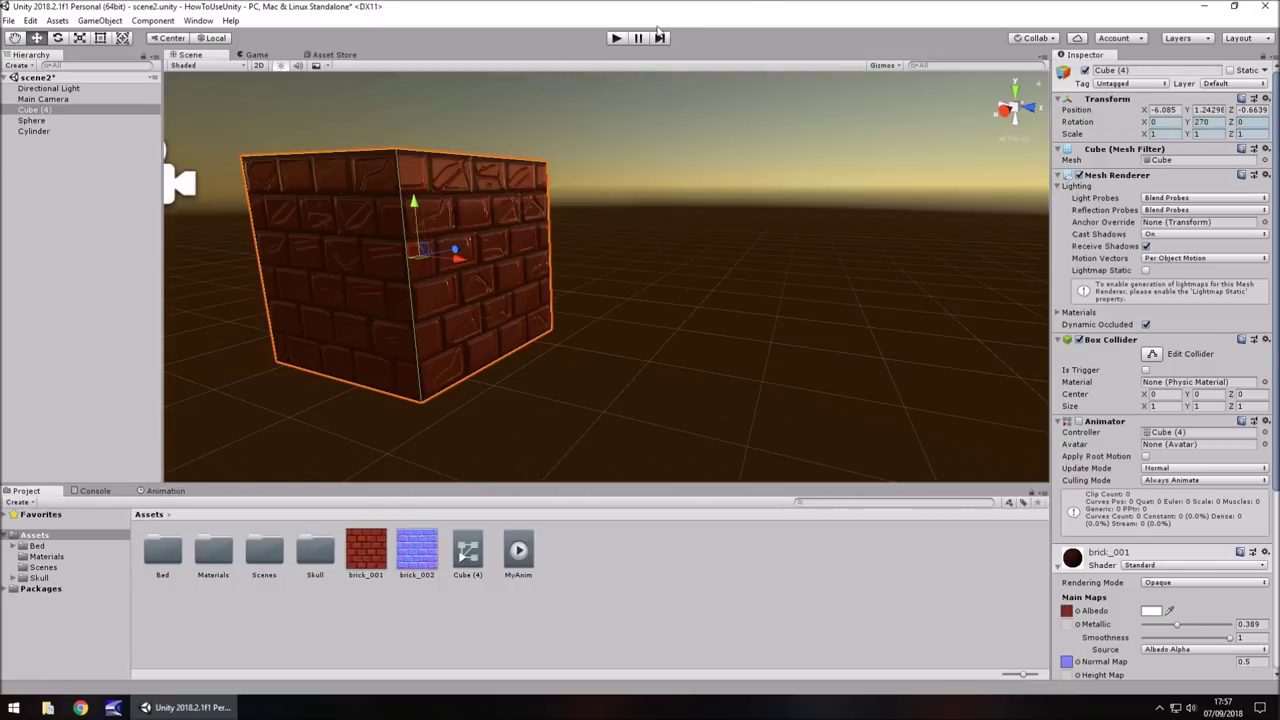
{"action": "left_click", "coordinate": [615, 38]}
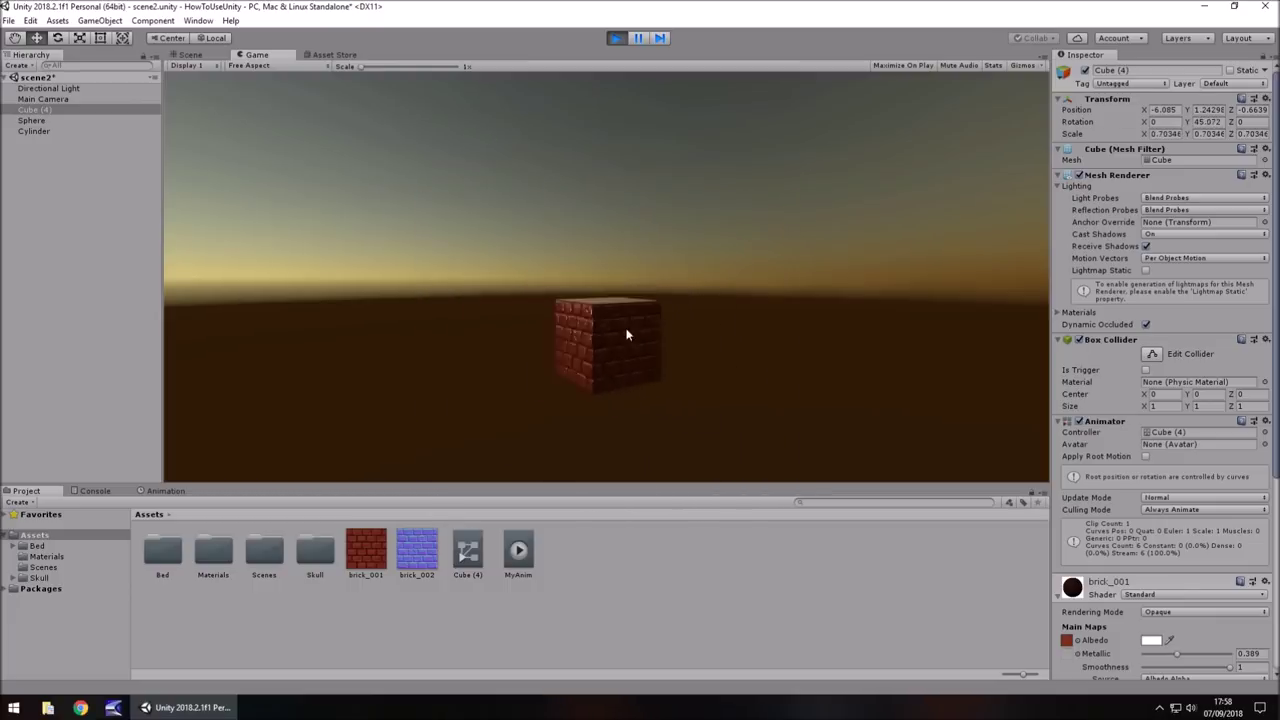
{"action": "left_click", "coordinate": [616, 38]}
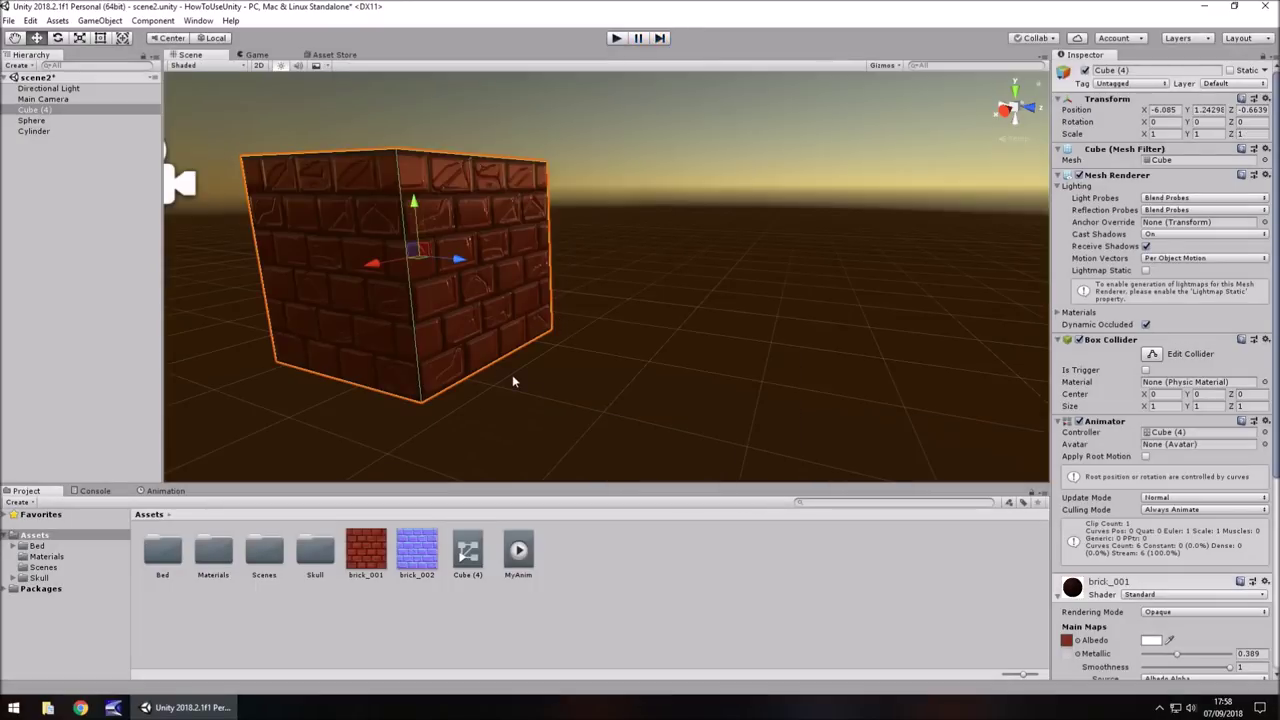
Step: Turn off Loop Time for the MyAnim clip and run the scene to test it
{"action": "left_click", "coordinate": [519, 553]}
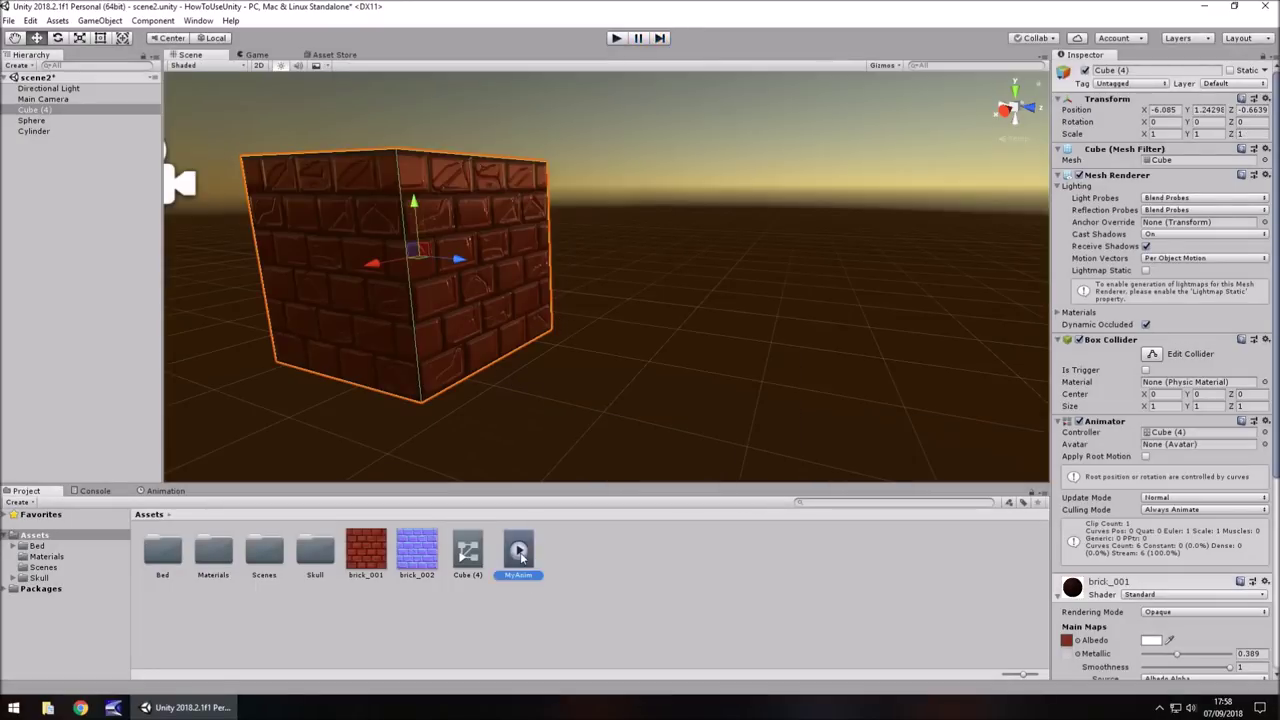
{"action": "left_click", "coordinate": [1146, 113]}
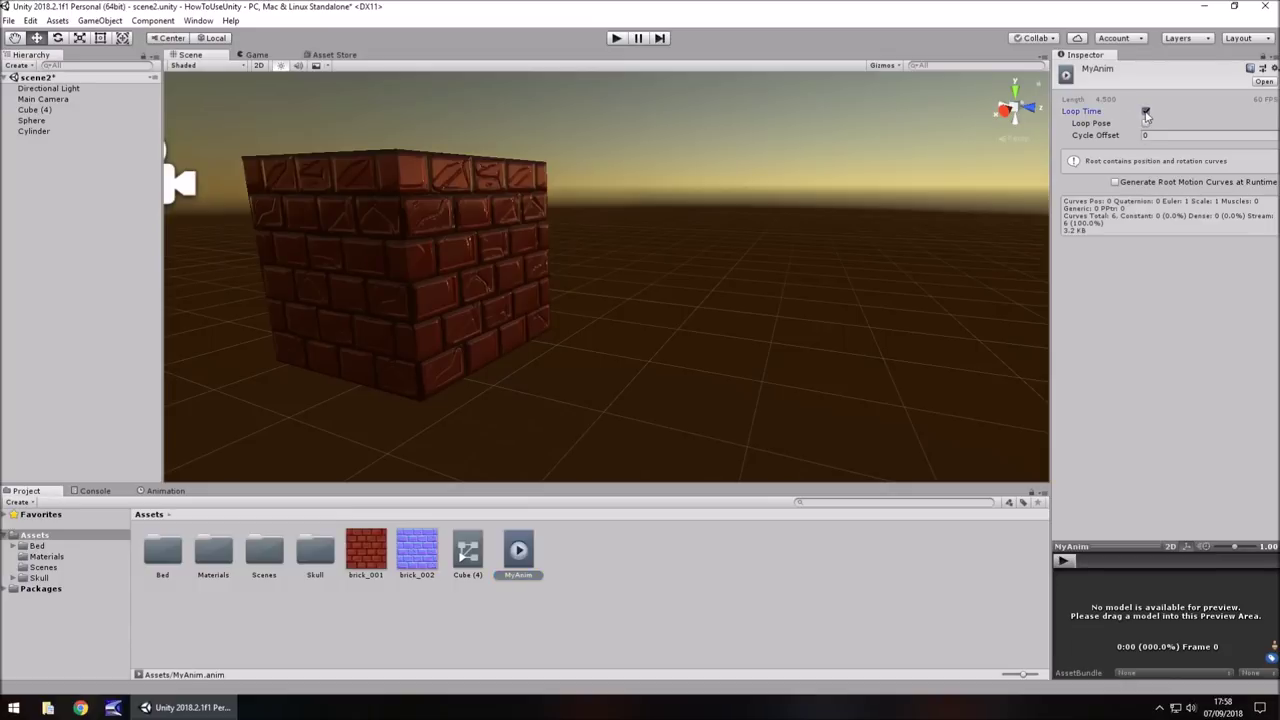
{"action": "left_click", "coordinate": [616, 38]}
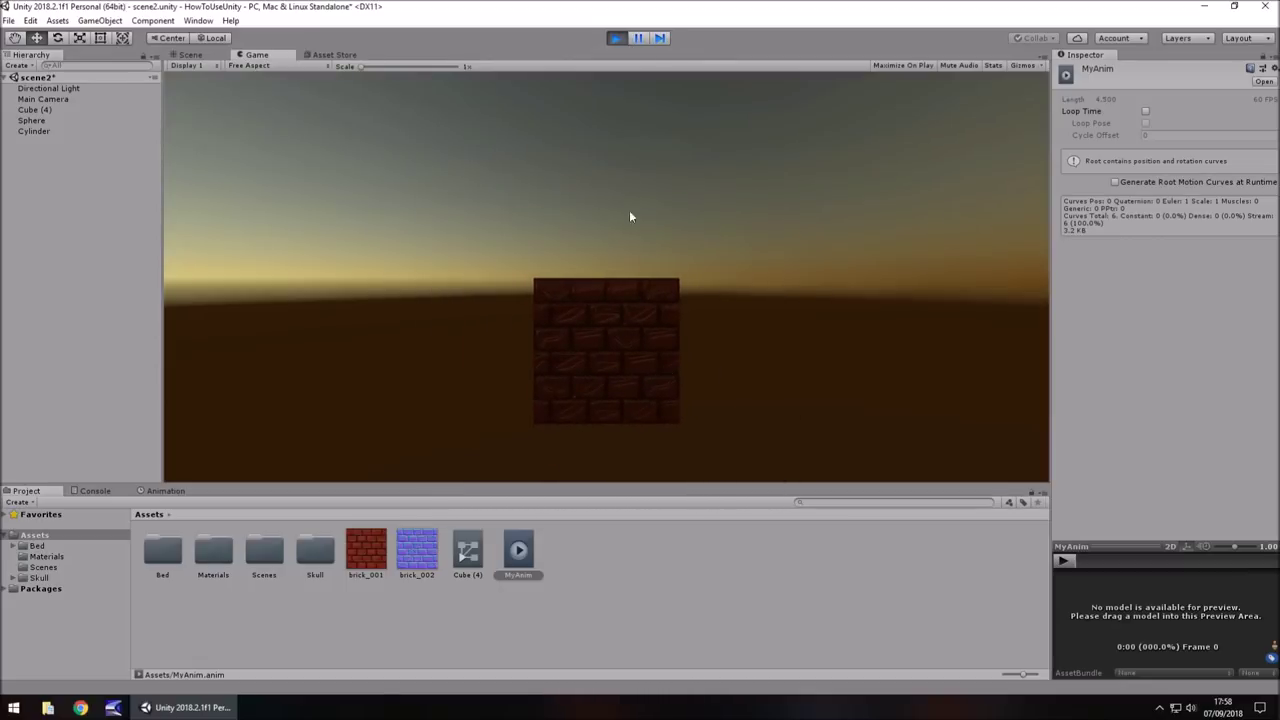
{"action": "left_click", "coordinate": [616, 38]}
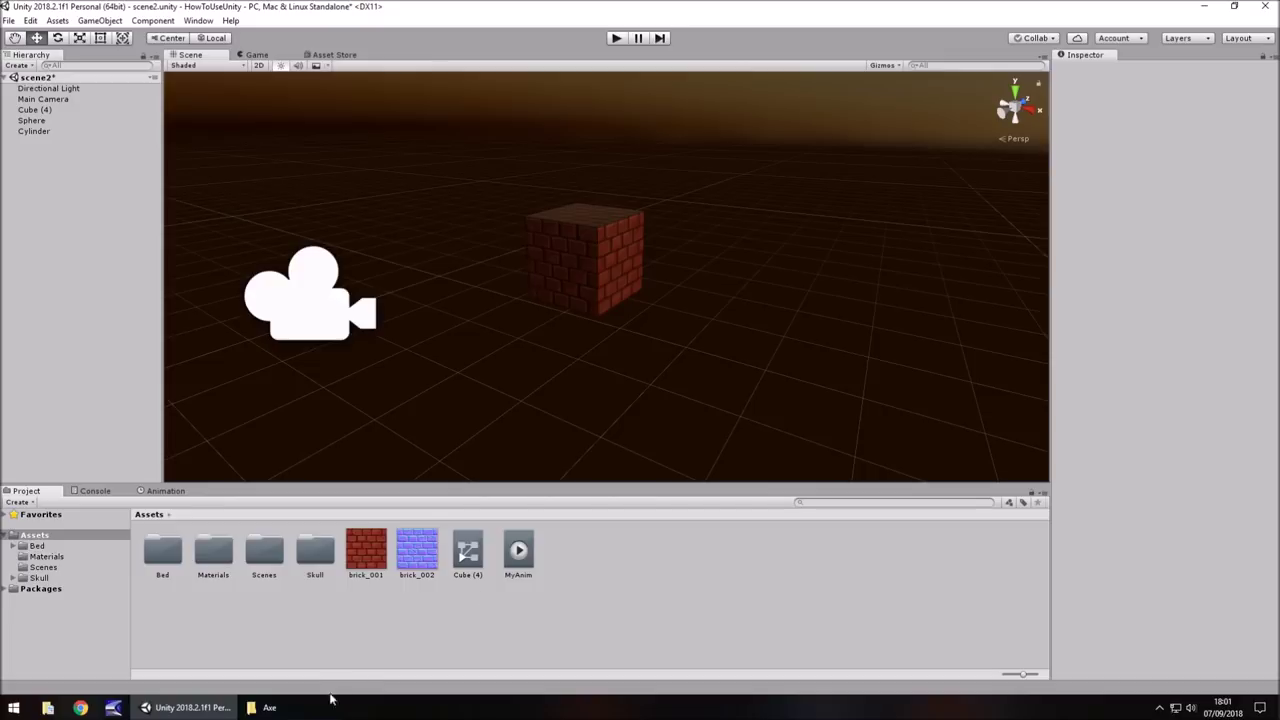
Step: Import the Axe folder from File Explorer into the project's Assets and place its axe model in the scene
{"action": "left_click", "coordinate": [297, 712]}
{"action": "left_click_drag", "start_coordinate": [137, 102], "coordinate": [587, 548]}
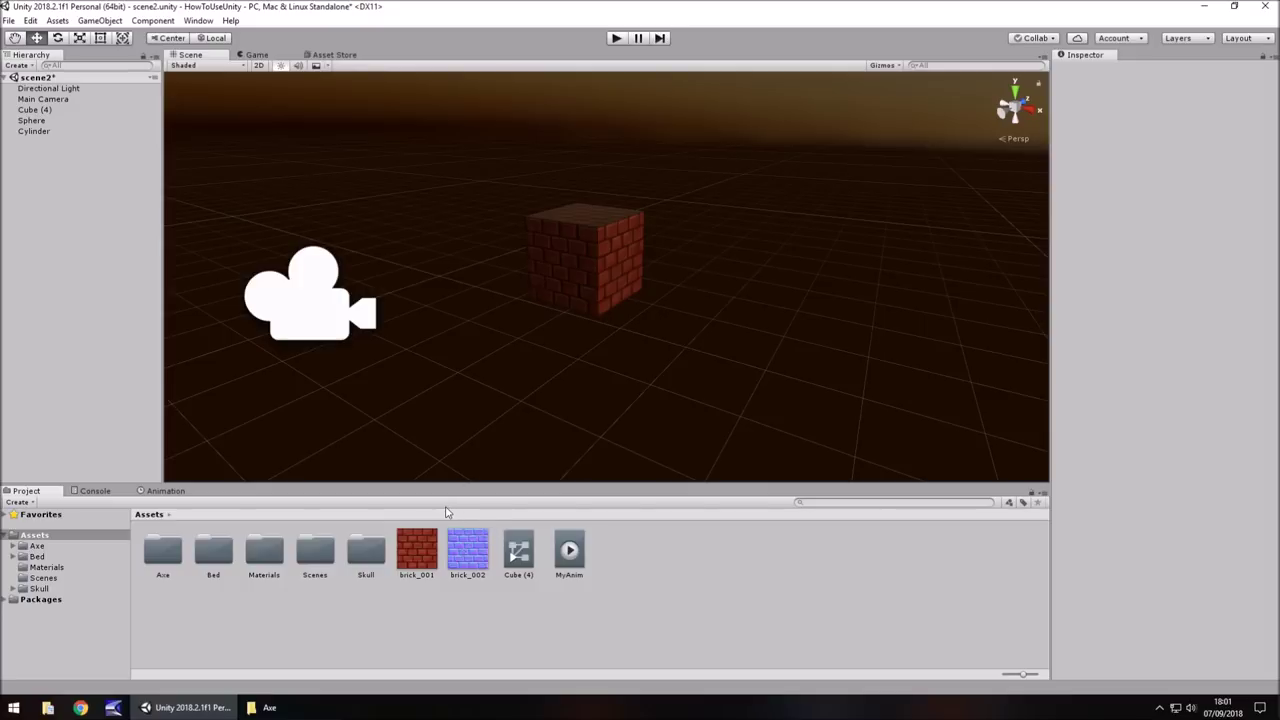
{"action": "double_click", "coordinate": [163, 560]}
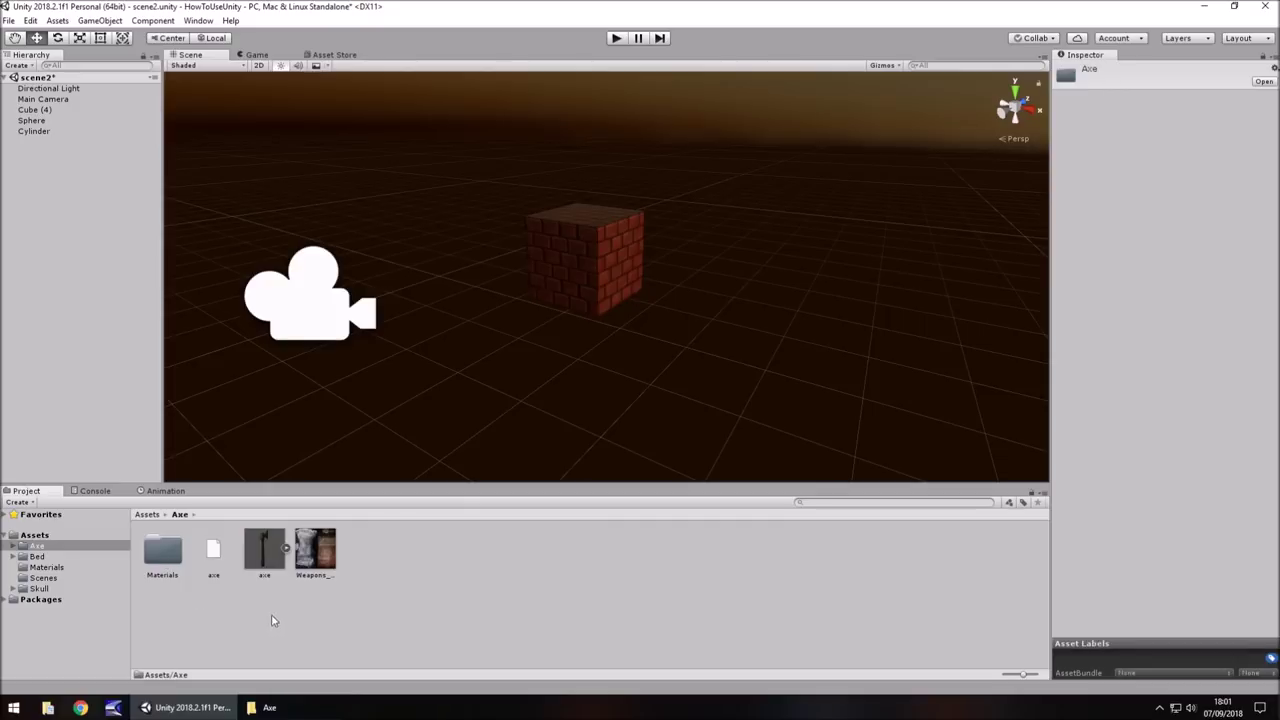
{"action": "left_click_drag", "start_coordinate": [261, 561], "coordinate": [365, 315]}
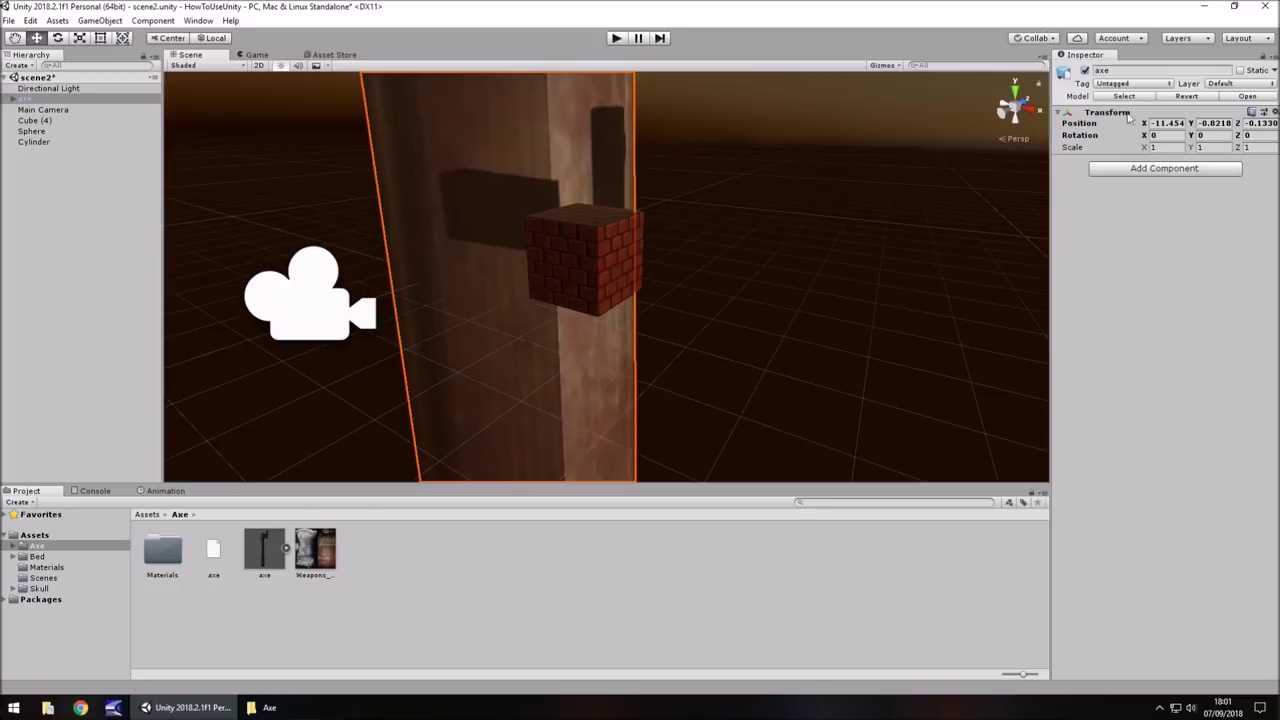
Step: Scale the axe model down to 0.1 on X, Y and Z
{"action": "left_click", "coordinate": [1170, 147]}
{"action": "type", "text": "-1"}
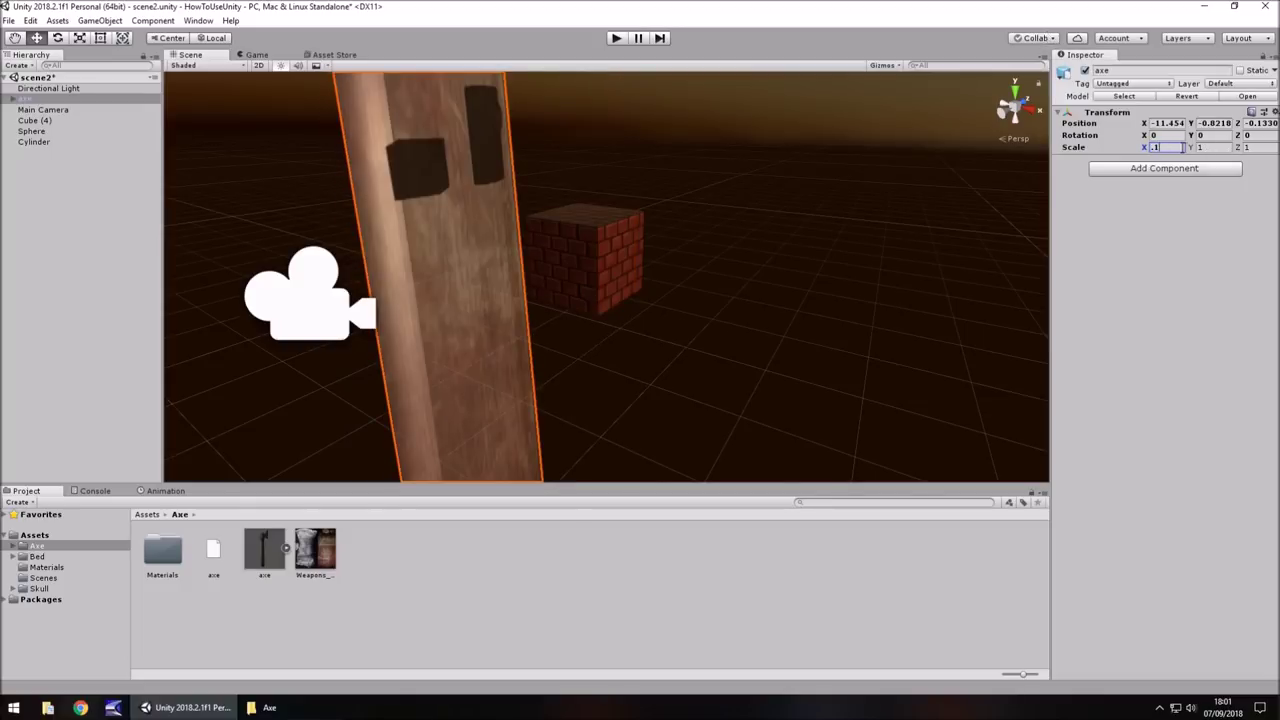
{"action": "key", "text": "Tab"}
{"action": "type", "text": ".1"}
{"action": "key", "text": "Tab"}
{"action": "type", "text": ".1"}
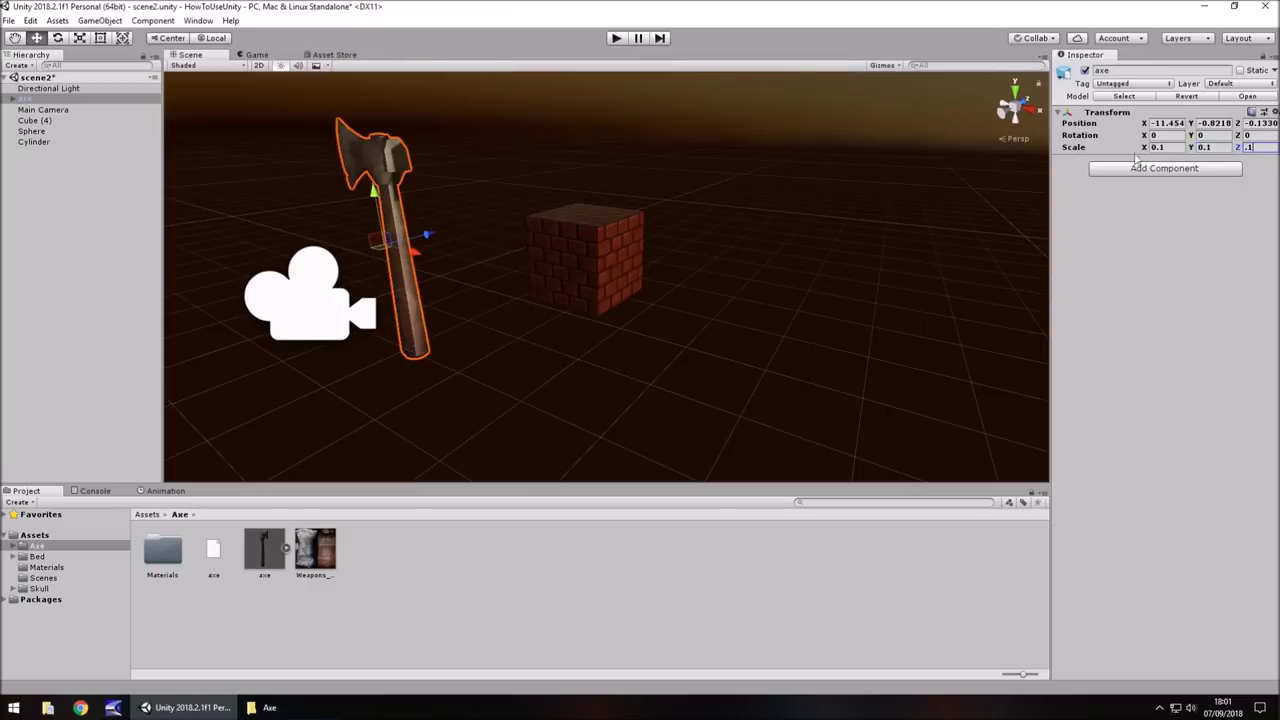
Step: Move the axe along Z to about 1.95 and rotate it to about -36.3 degrees on Y
{"action": "left_click_drag", "start_coordinate": [425, 234], "coordinate": [520, 235]}
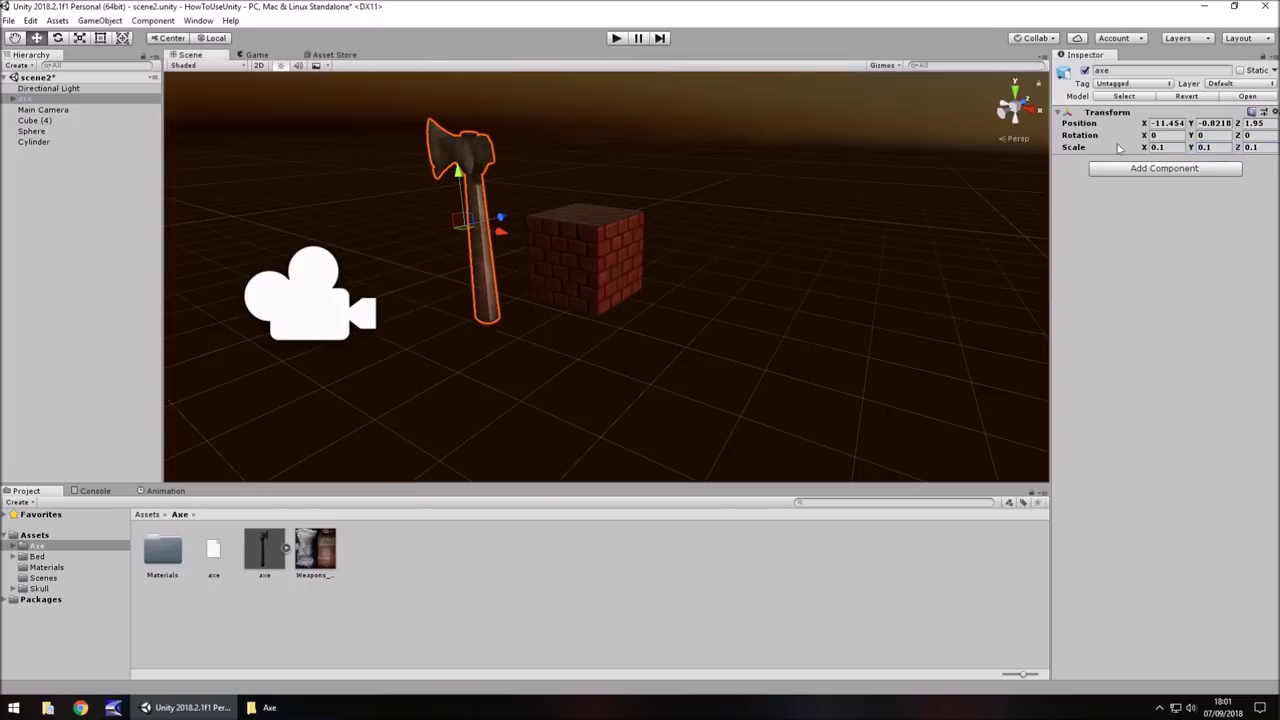
{"action": "left_click_drag", "start_coordinate": [1190, 135], "coordinate": [1141, 184]}
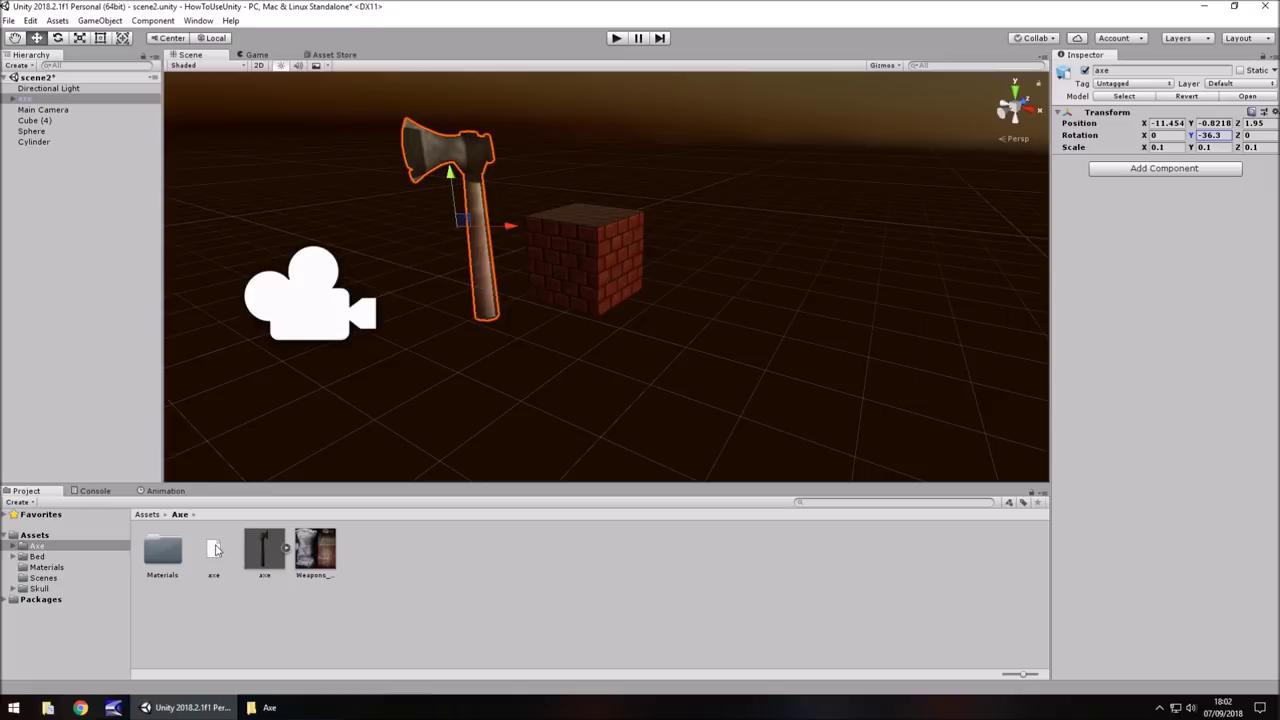
Step: Move the blank-icon axe file out of the Axe folder into the Materials folder under Assets
{"action": "left_click_drag", "start_coordinate": [216, 549], "coordinate": [40, 567]}
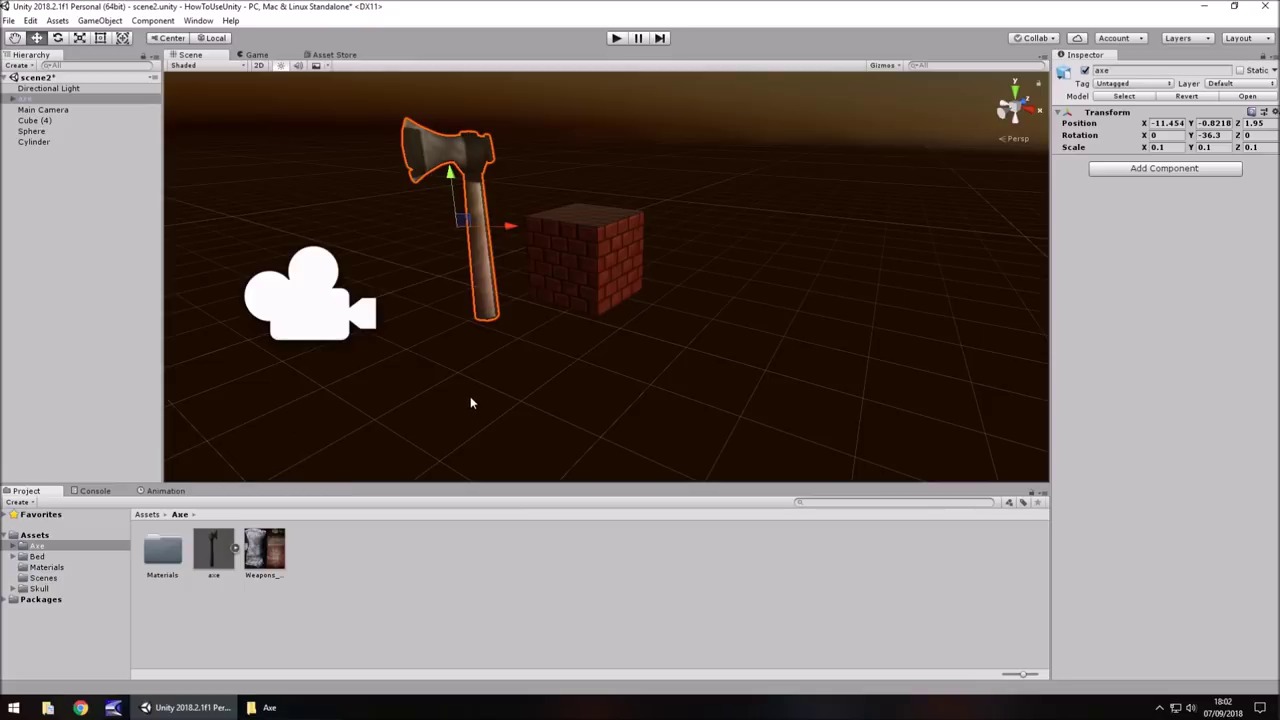
Step: Search the Asset Store for "skybox", view the free Skybox package's page, and return to the scene
{"action": "left_click", "coordinate": [336, 55]}
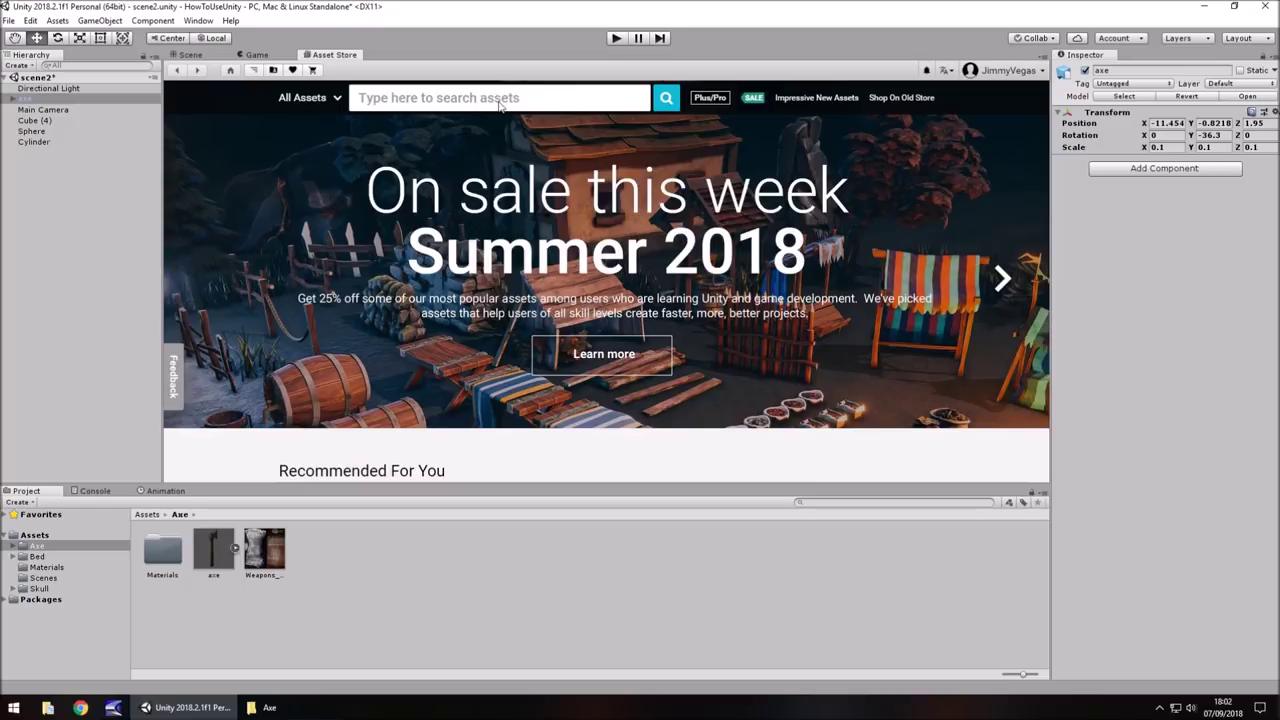
{"action": "scroll", "coordinate": [484, 98], "scroll_direction": "down", "scroll_amount": 5}
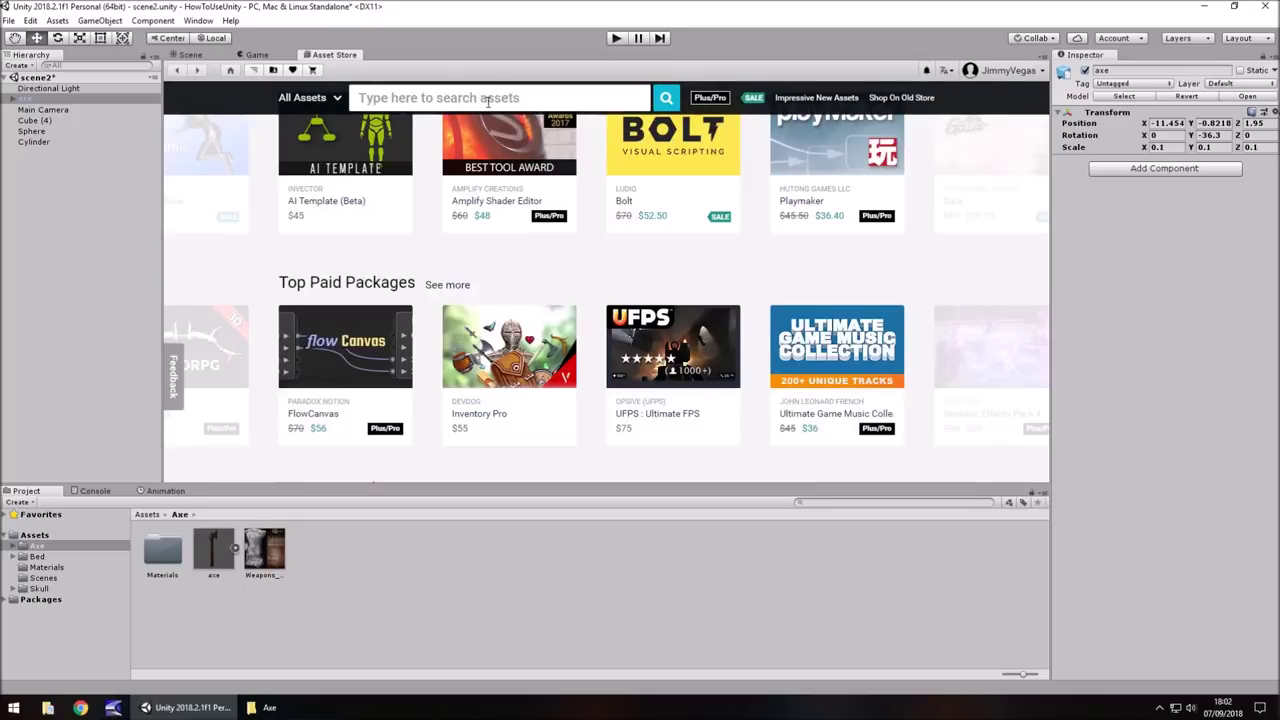
{"action": "left_click", "coordinate": [488, 100]}
{"action": "type", "text": "skybox"}
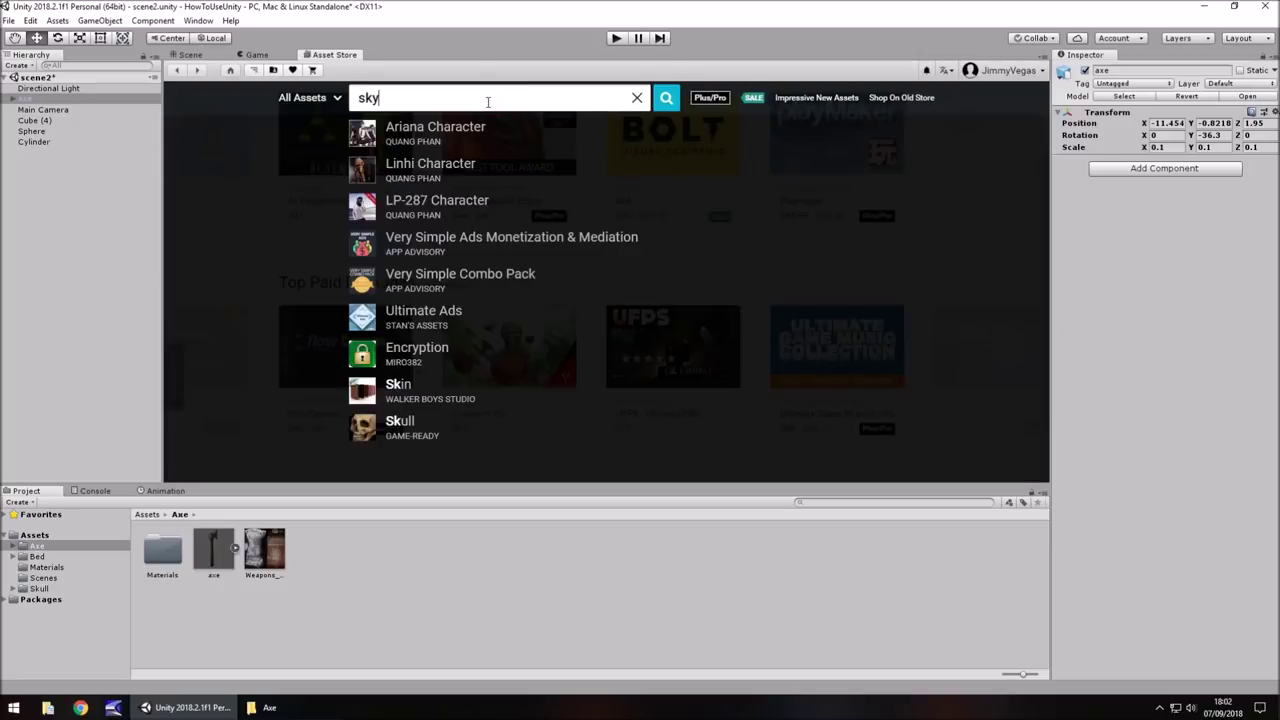
{"action": "key", "text": "Return"}
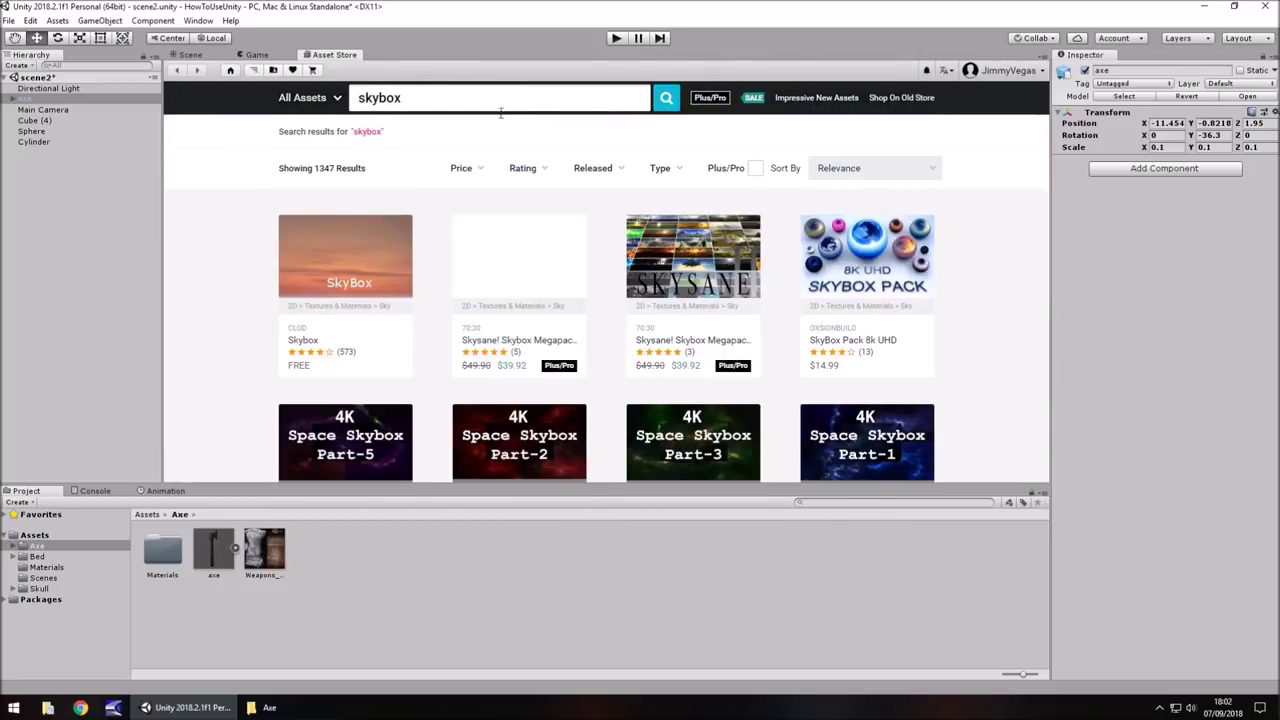
{"action": "left_click", "coordinate": [361, 258]}
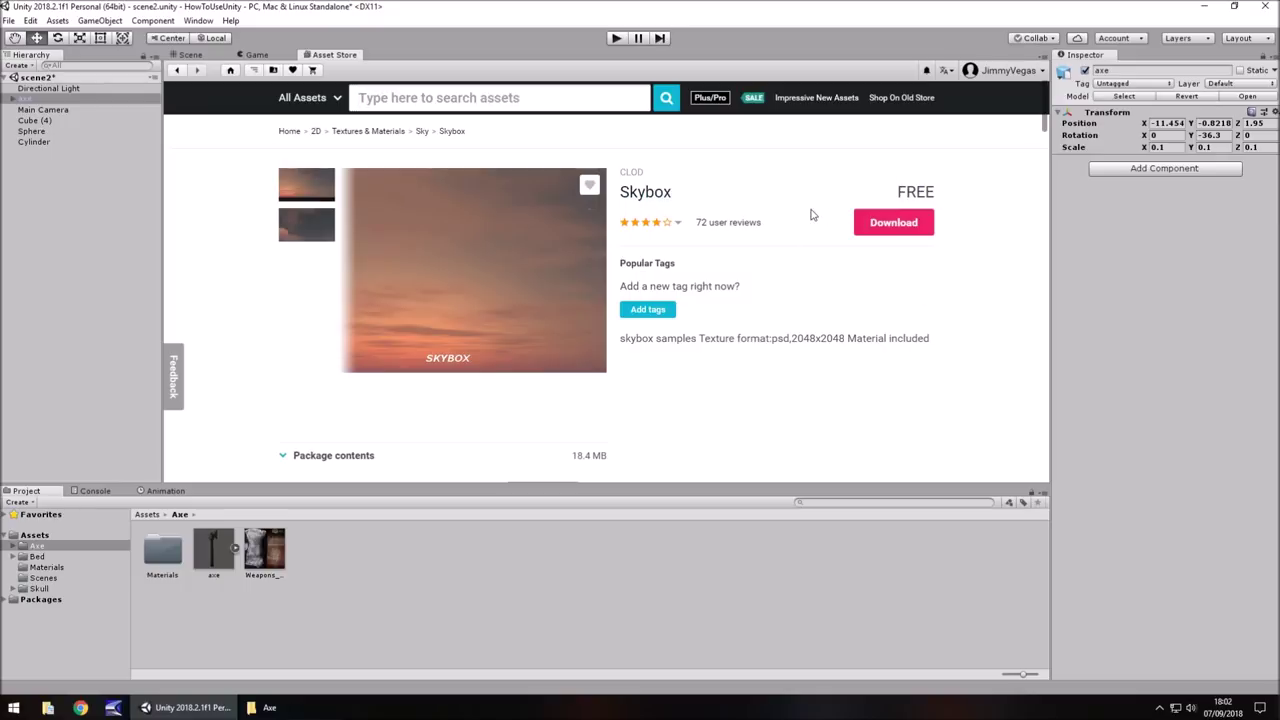
{"action": "left_click", "coordinate": [192, 55]}
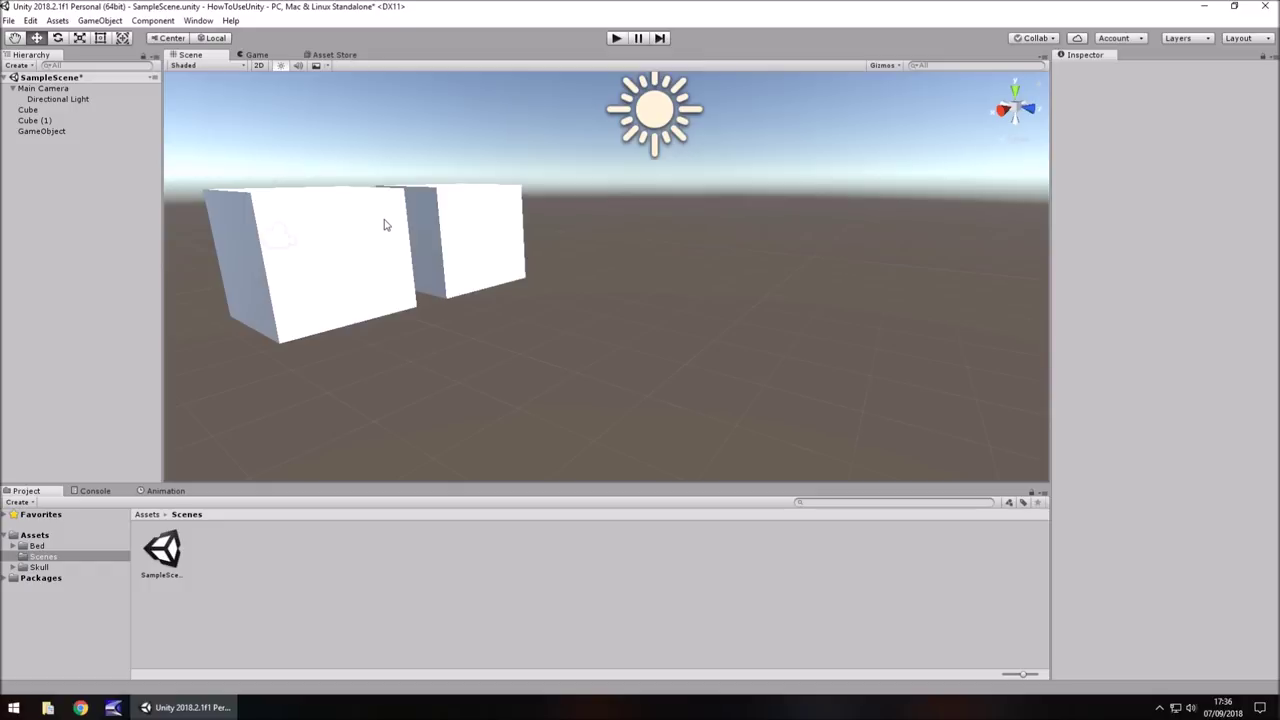
Step: Save SampleScene and create a new empty scene, closing the new scene's save dialog without saving
{"action": "left_click", "coordinate": [165, 552]}
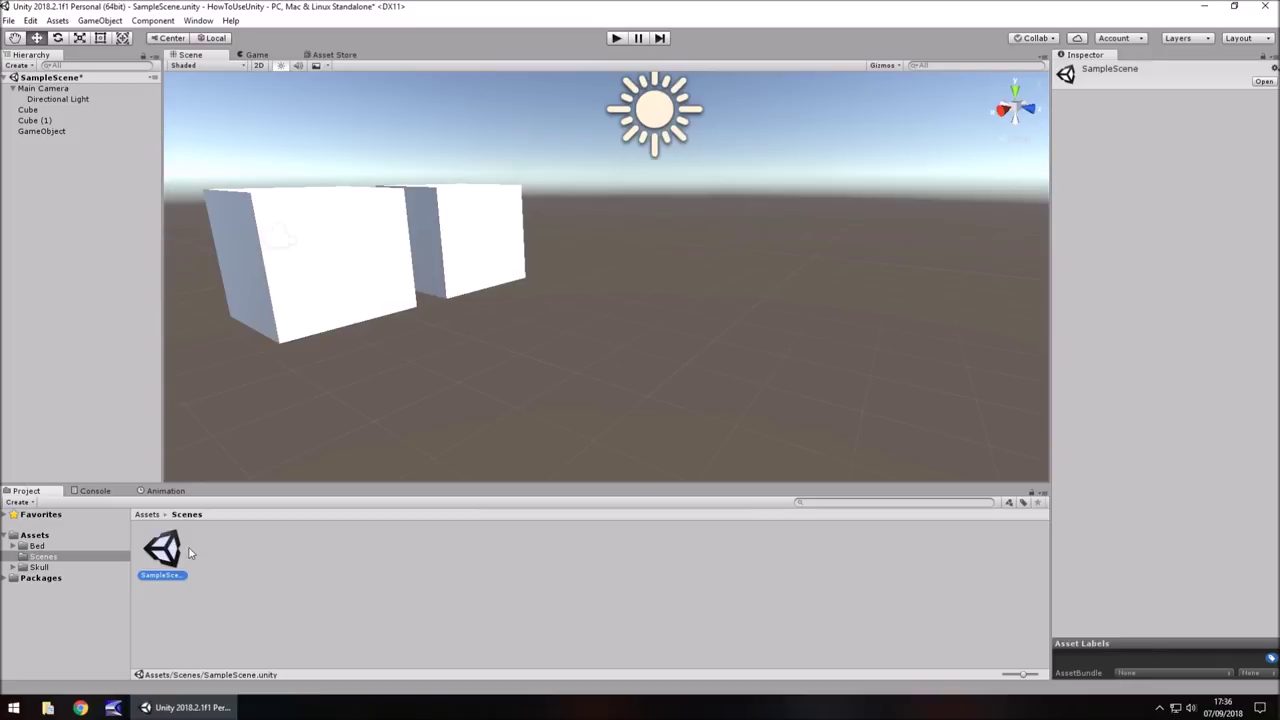
{"action": "key", "text": "ctrl+s"}
{"action": "left_click", "coordinate": [9, 21]}
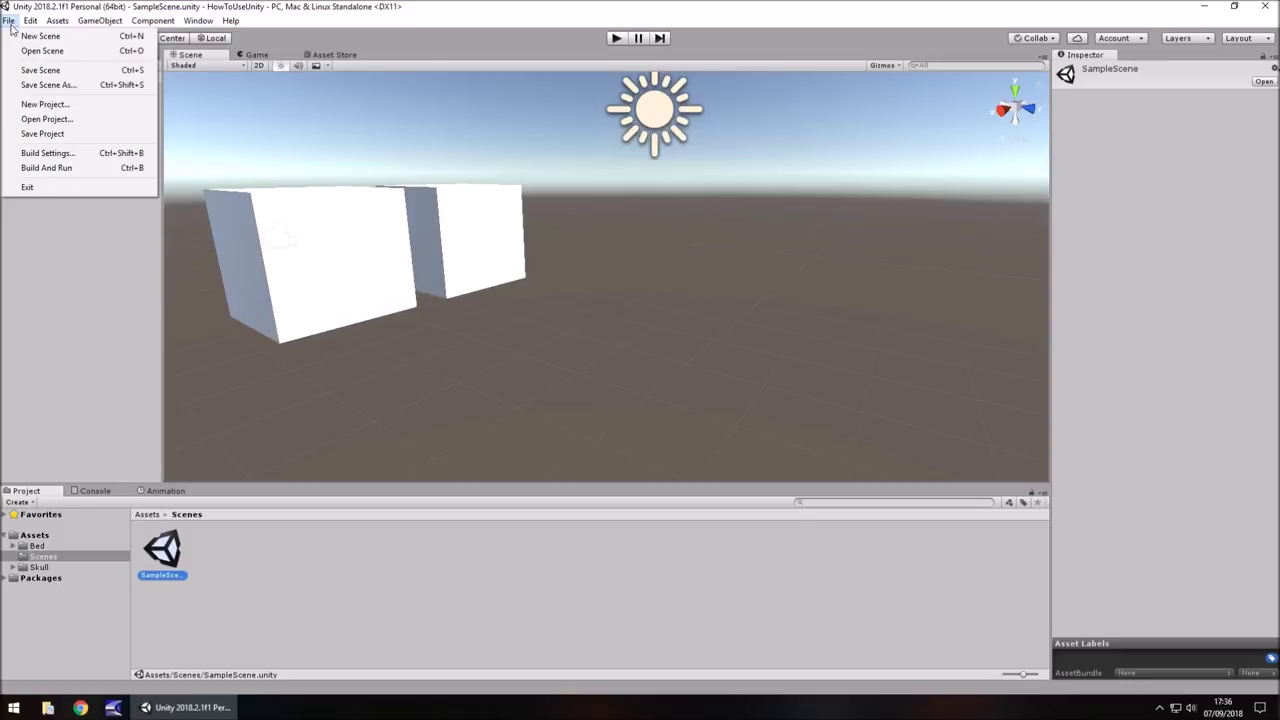
{"action": "left_click", "coordinate": [40, 36]}
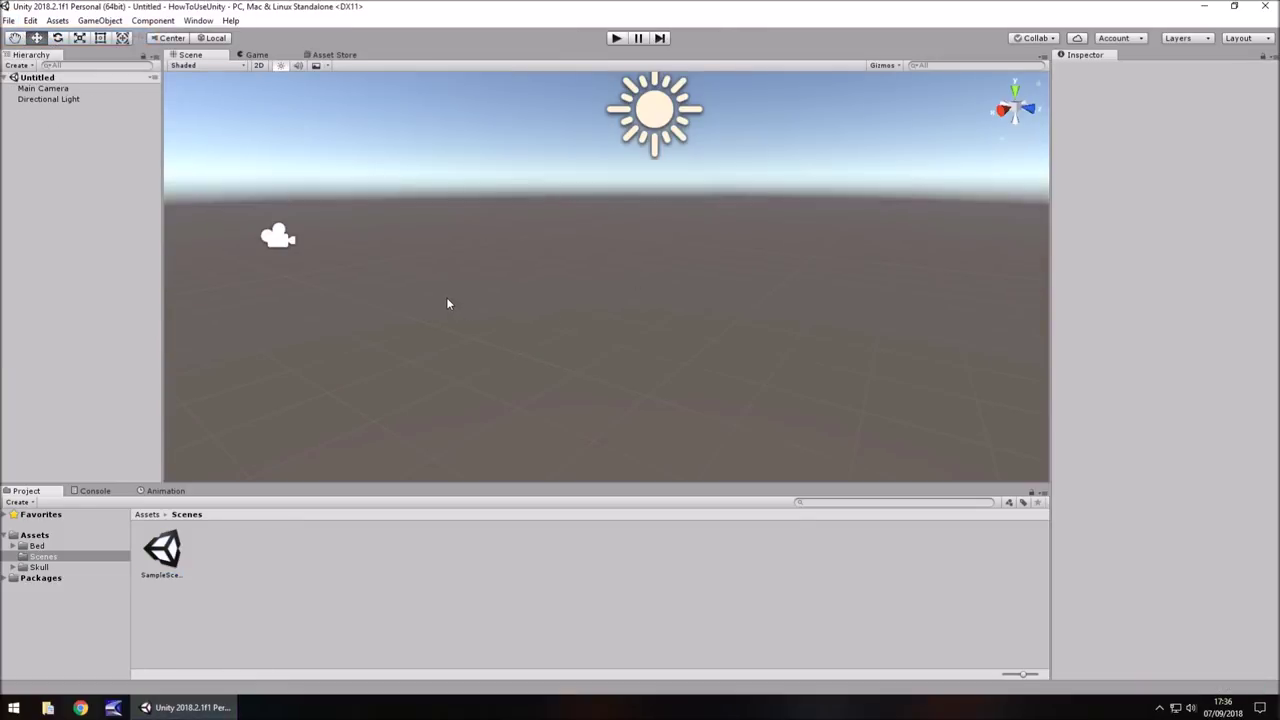
{"action": "key", "text": "ctrl+s"}
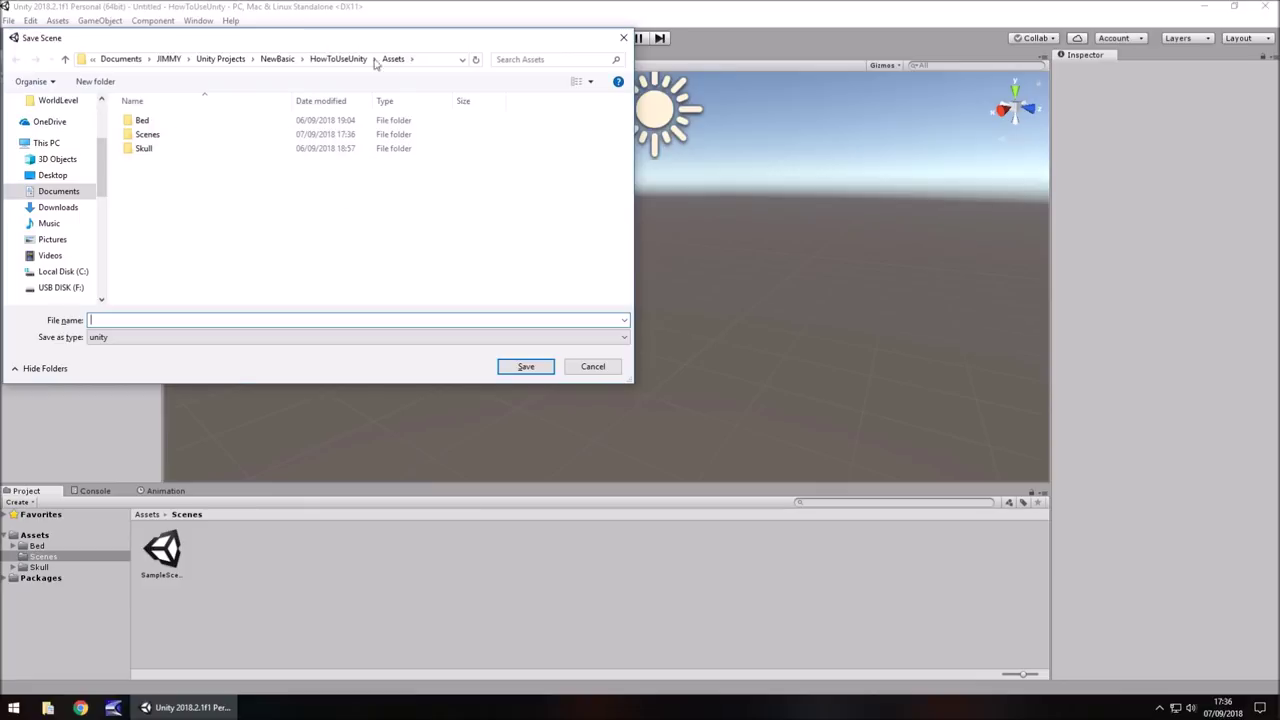
{"action": "left_click", "coordinate": [593, 366]}
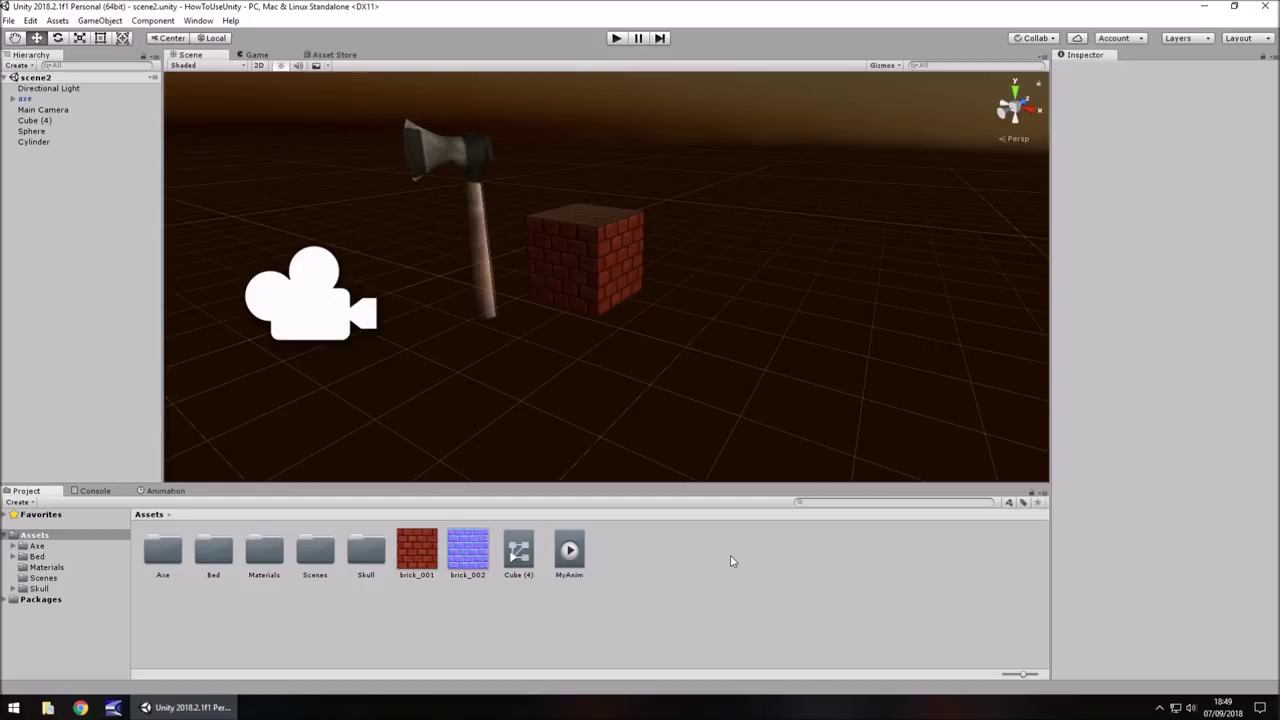
Step: Open the project's Input settings and examine the button assignments of the first Fire1 and Submit axes
{"action": "left_click", "coordinate": [30, 20]}
{"action": "mouse_move", "coordinate": [57, 20]}
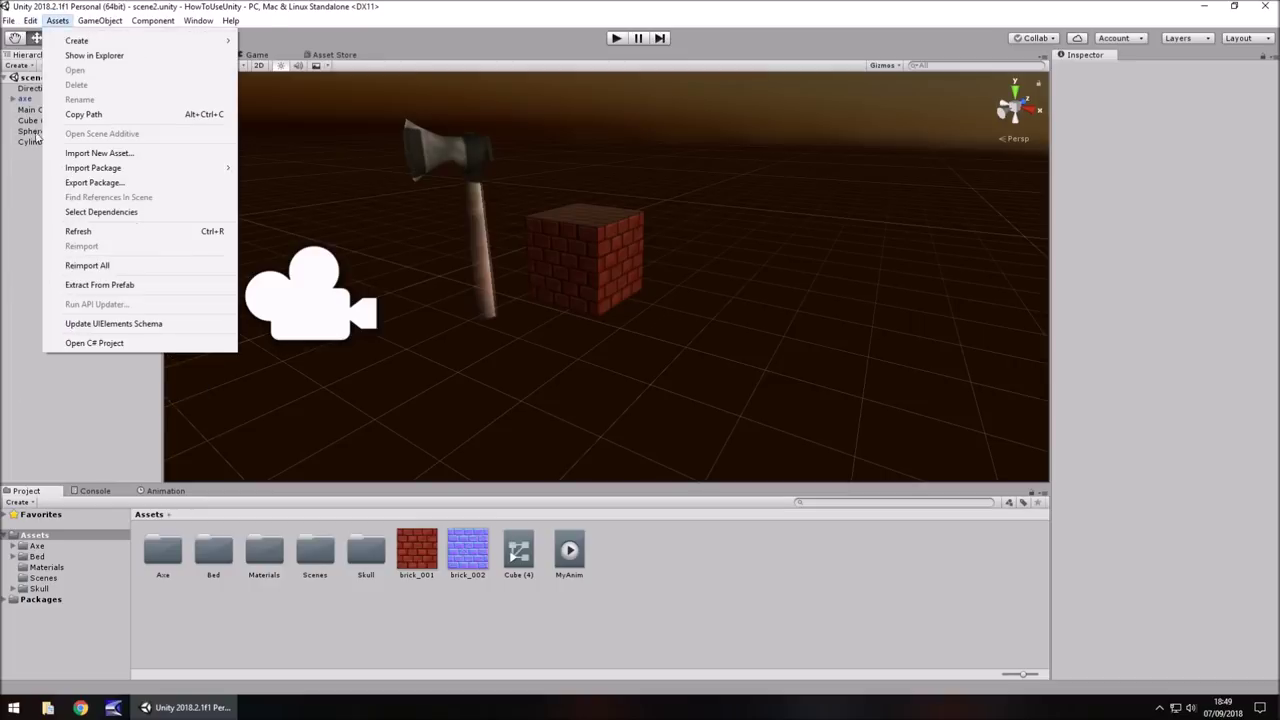
{"action": "mouse_move", "coordinate": [72, 352]}
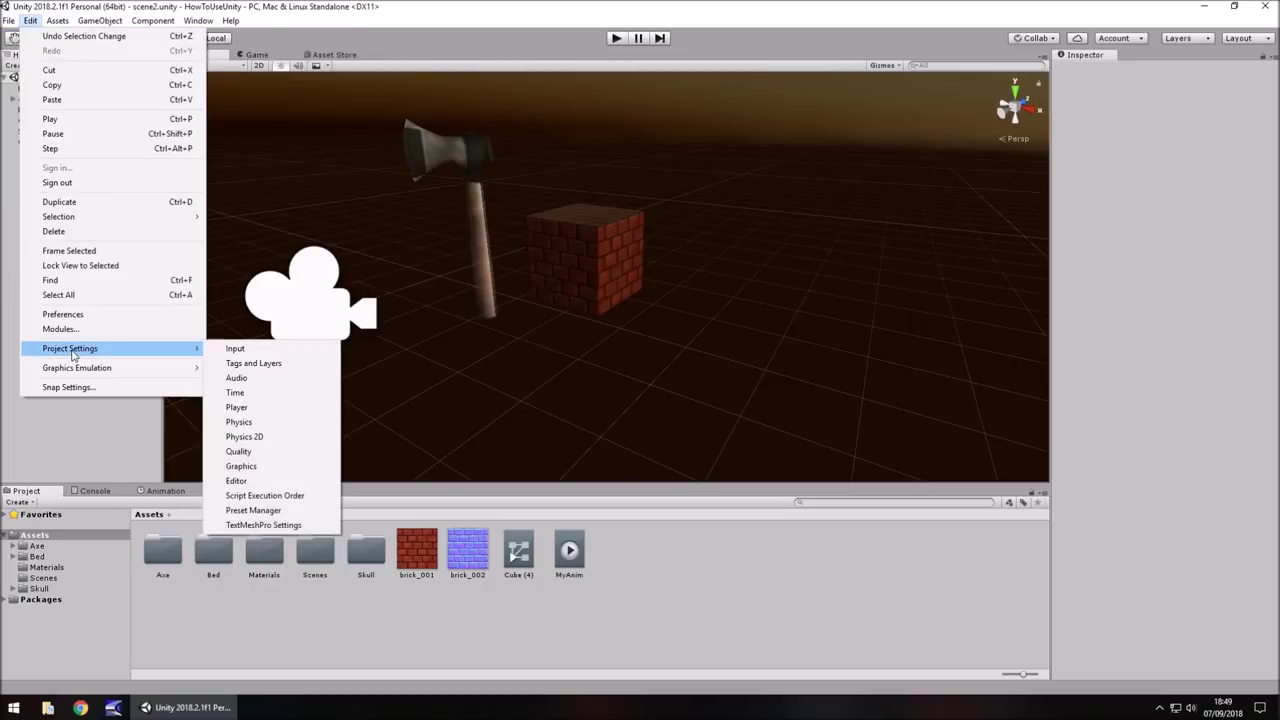
{"action": "left_click", "coordinate": [257, 352]}
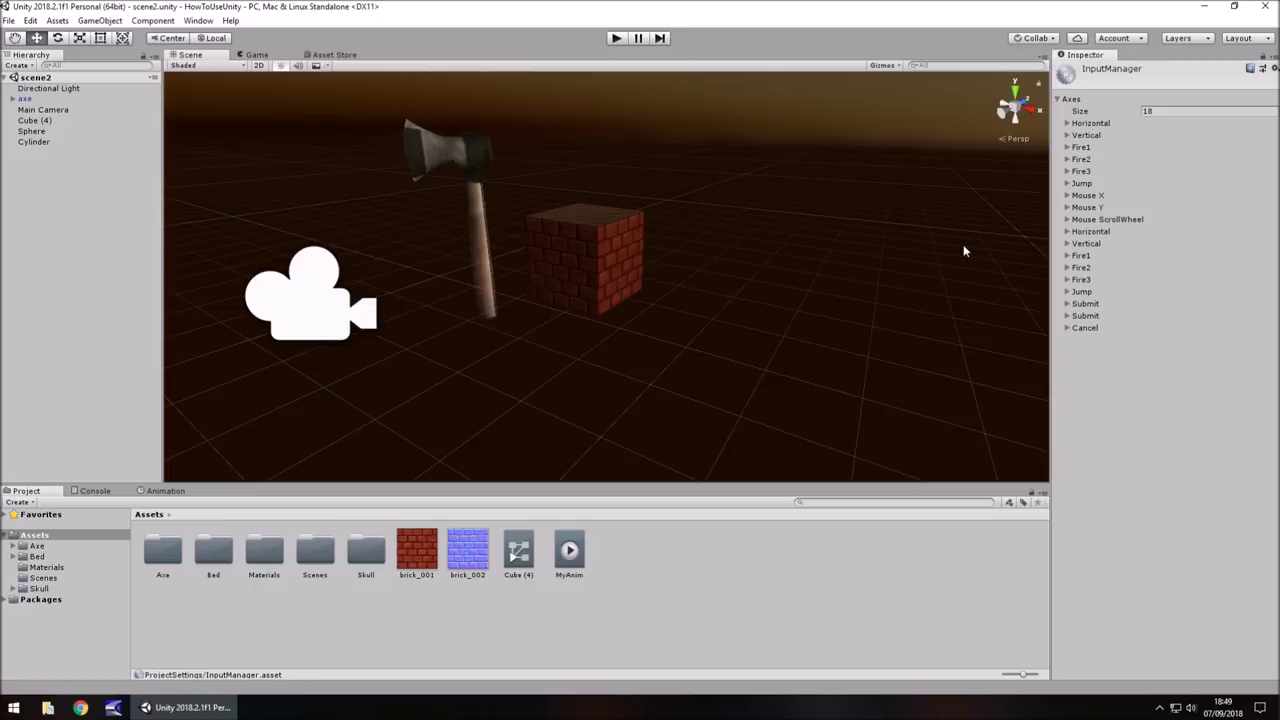
{"action": "left_click", "coordinate": [1086, 148]}
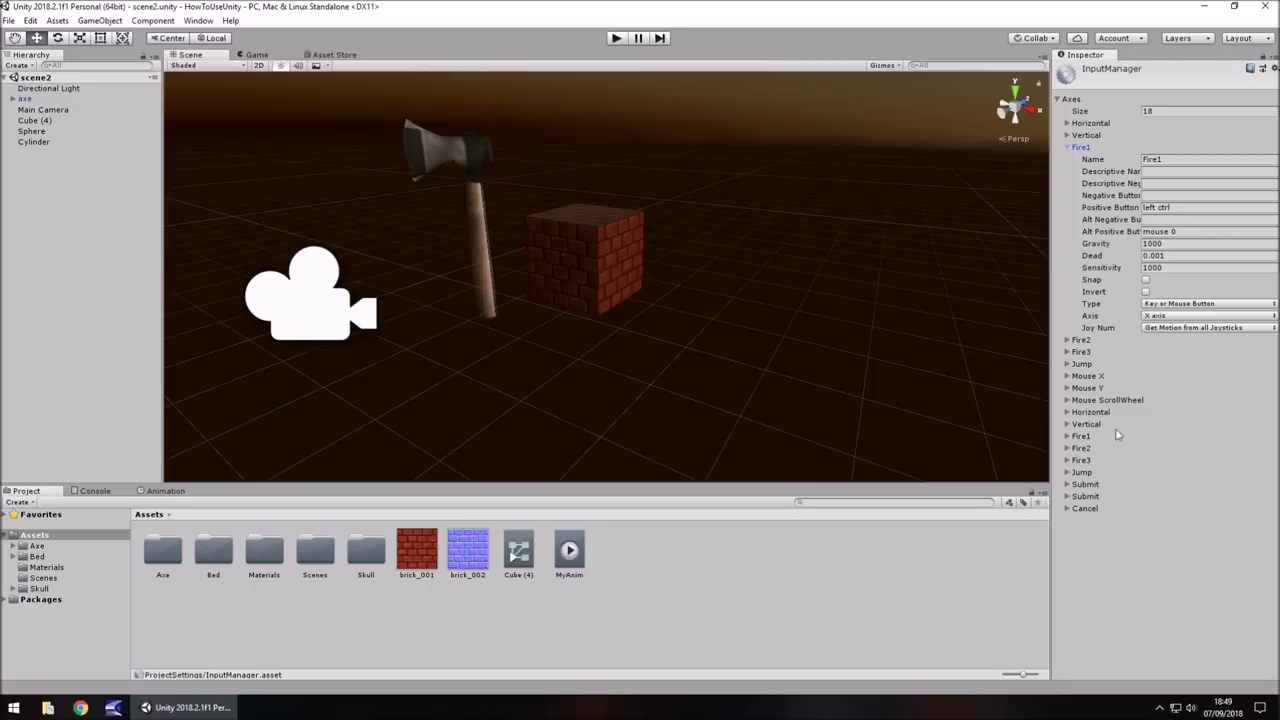
{"action": "left_click", "coordinate": [1068, 486]}
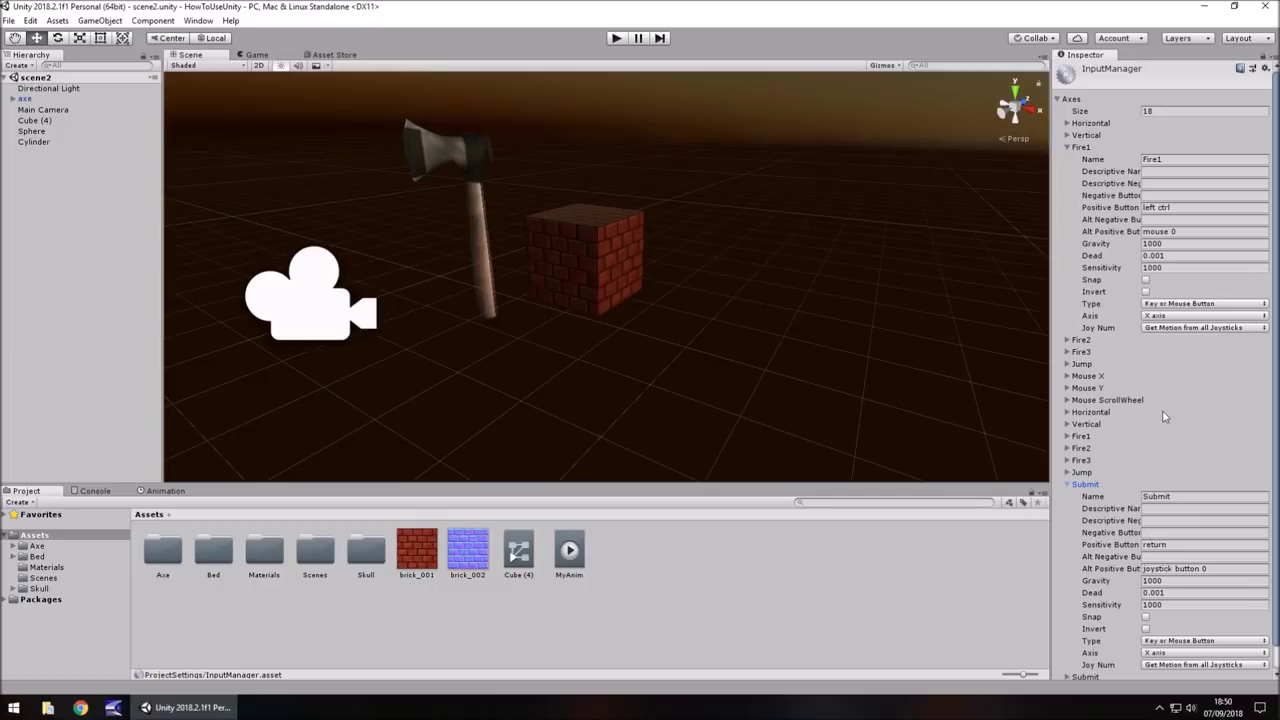
Step: Examine the key bindings of the first Horizontal and Vertical axes, and collapse all expanded axes
{"action": "left_click", "coordinate": [1068, 124]}
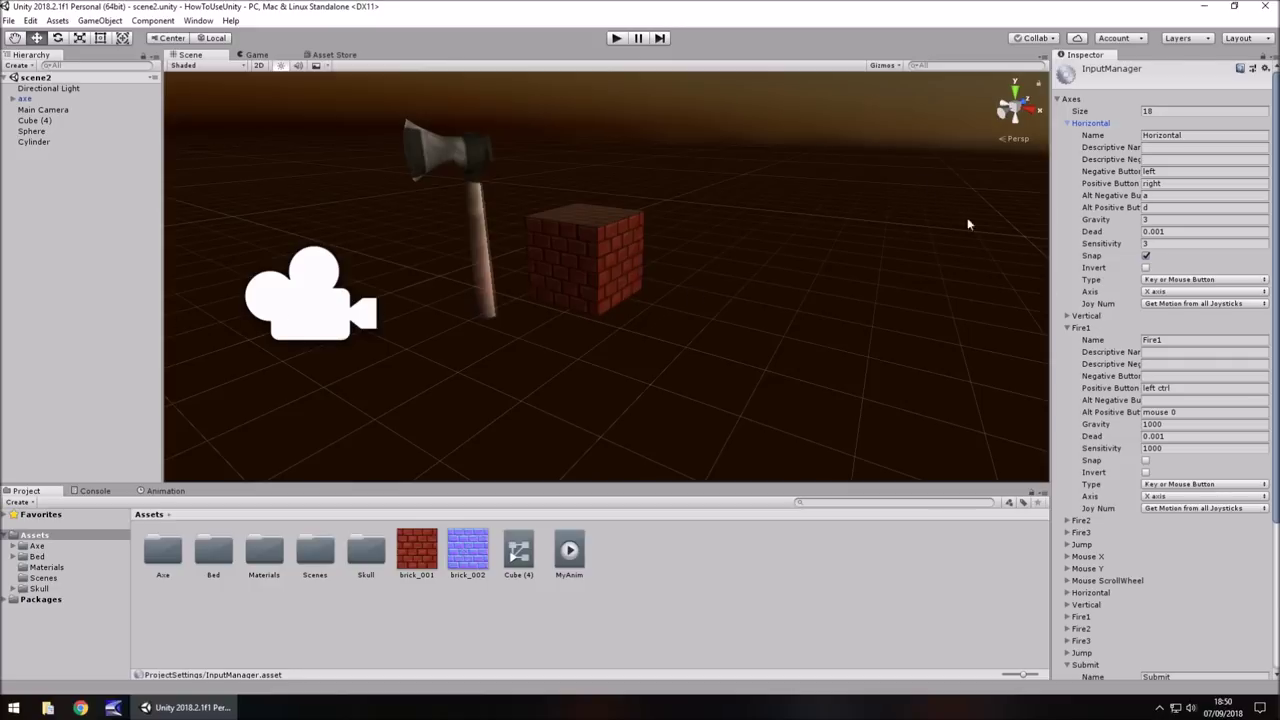
{"action": "left_click", "coordinate": [1067, 316]}
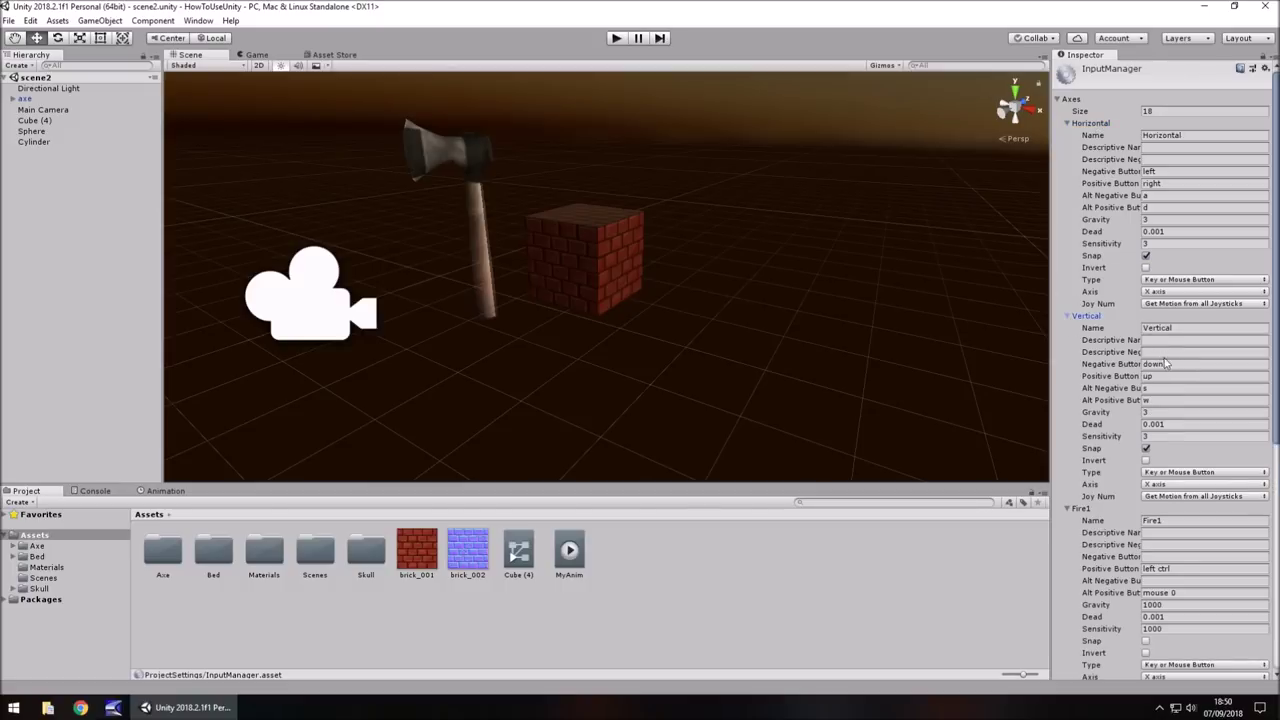
{"action": "left_click", "coordinate": [1067, 123]}
{"action": "left_click", "coordinate": [1067, 135]}
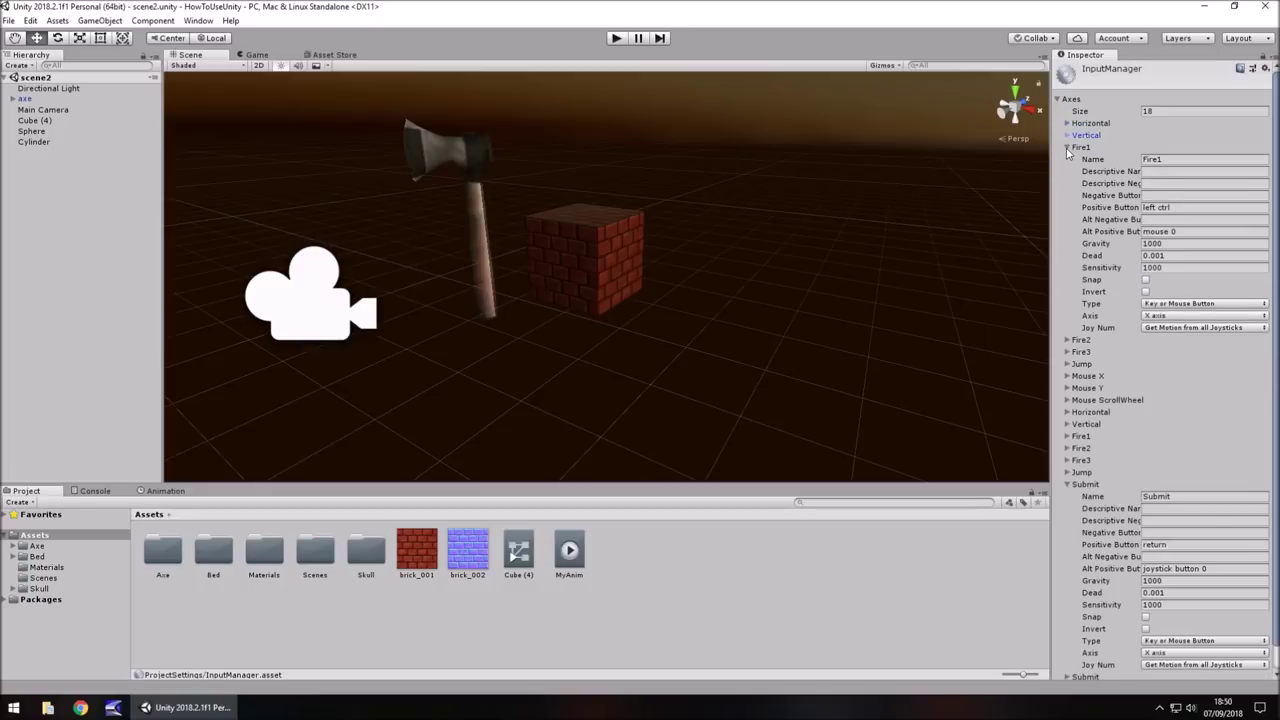
{"action": "left_click", "coordinate": [1067, 147]}
{"action": "left_click", "coordinate": [1067, 303]}
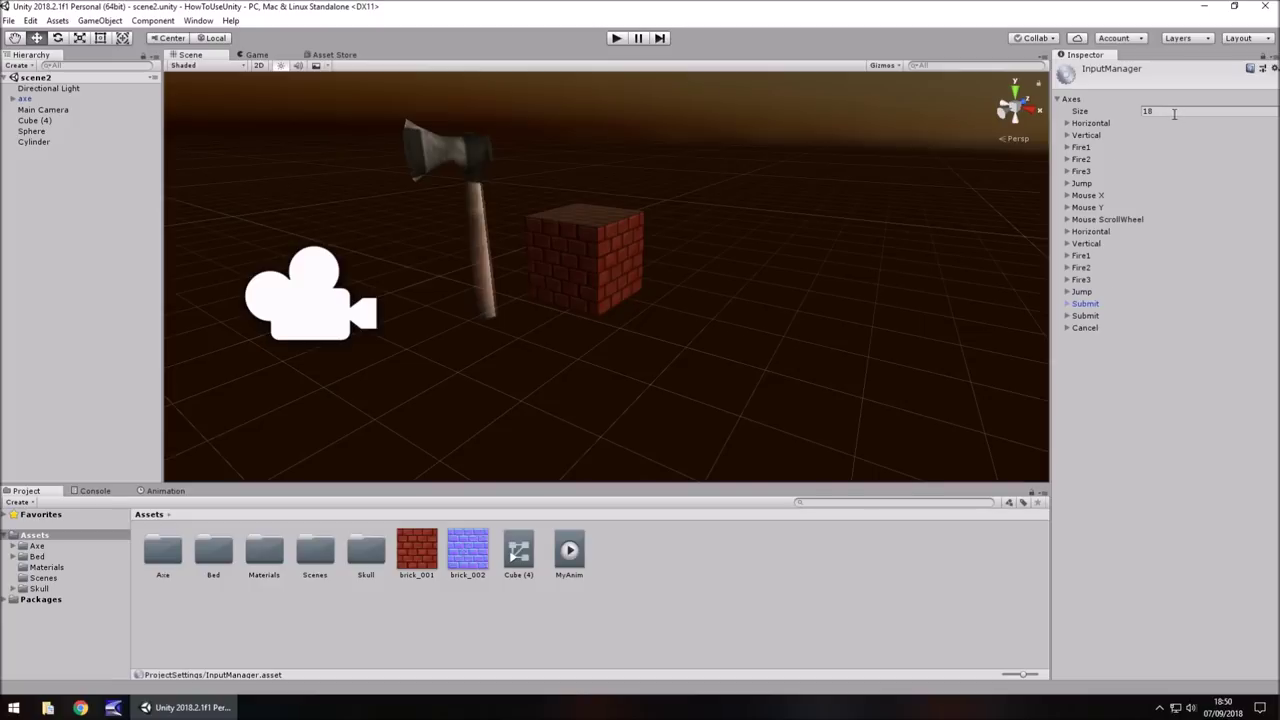
Step: Set the number of input axes to 19 and expand the last Cancel entry
{"action": "left_click", "coordinate": [1175, 112]}
{"action": "type", "text": "19"}
{"action": "key", "text": "Return"}
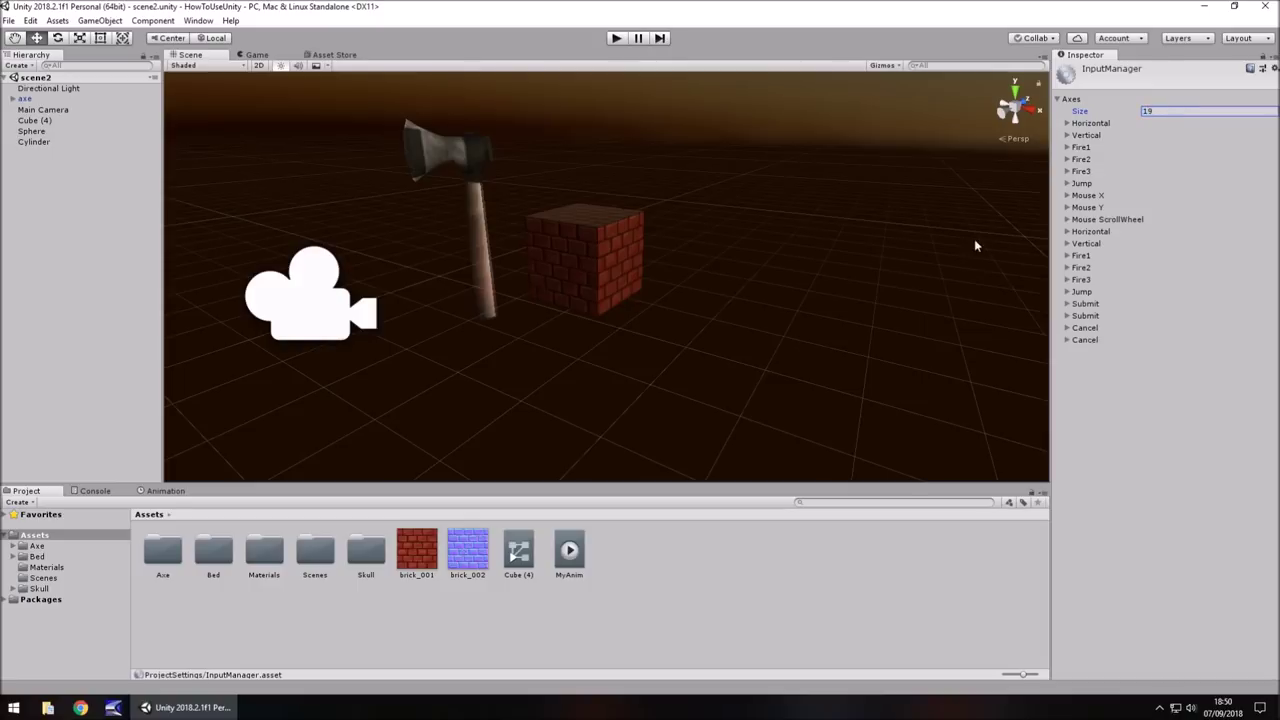
{"action": "left_click", "coordinate": [1066, 341]}
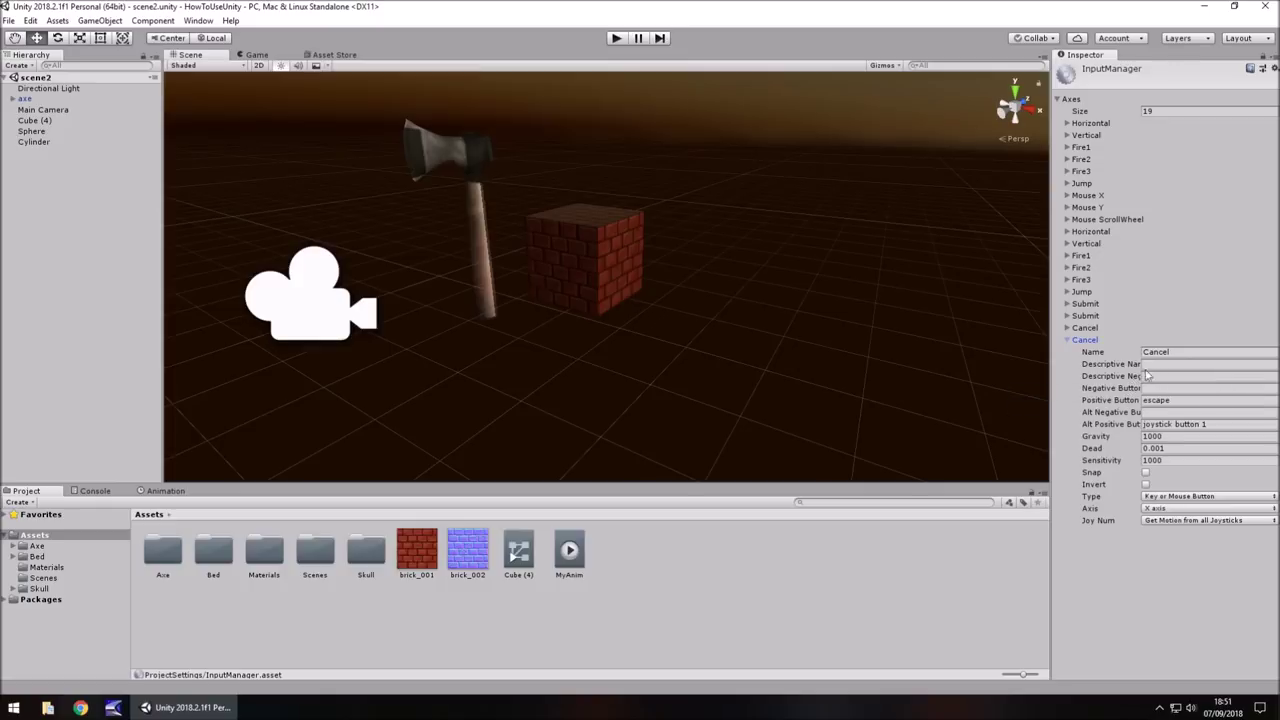
Step: Rename the last axis to Ekey, set its positive button to e, and clear its alternative positive button
{"action": "left_click", "coordinate": [1192, 351]}
{"action": "type", "text": "Ekey"}
{"action": "left_click", "coordinate": [1176, 400]}
{"action": "type", "text": "e"}
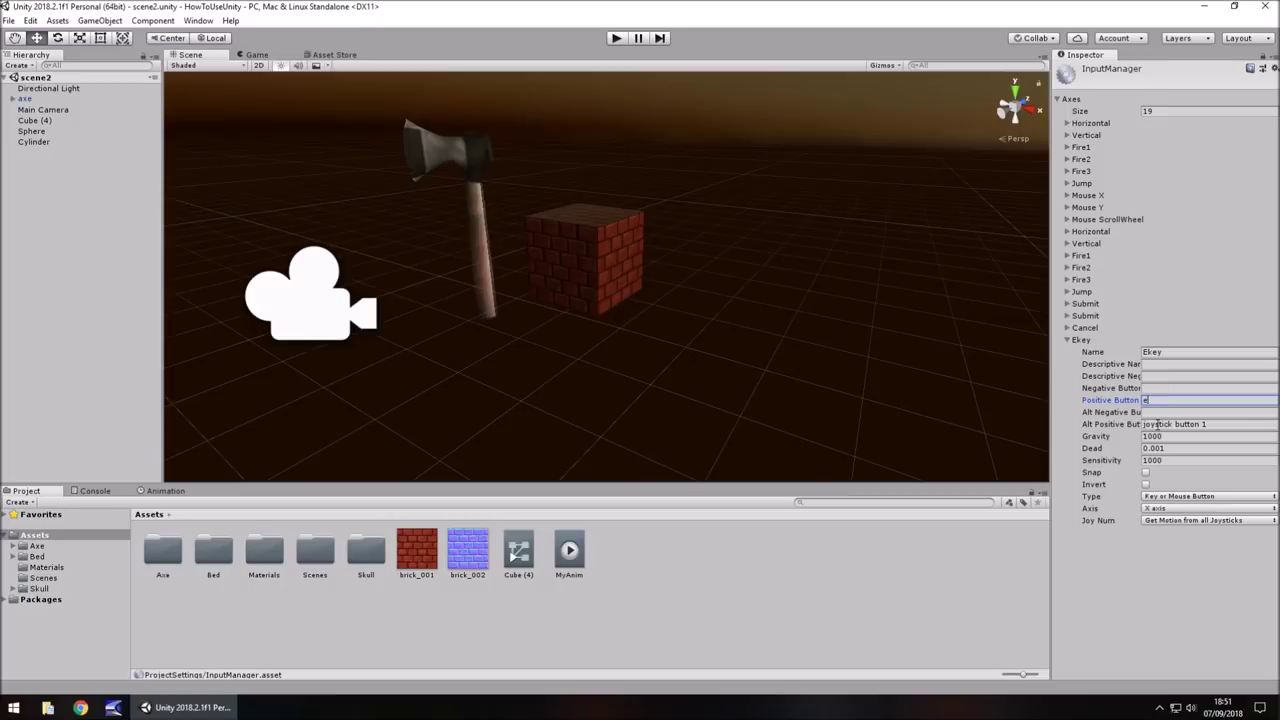
{"action": "left_click", "coordinate": [1211, 424]}
{"action": "key", "text": "BackSpace"}
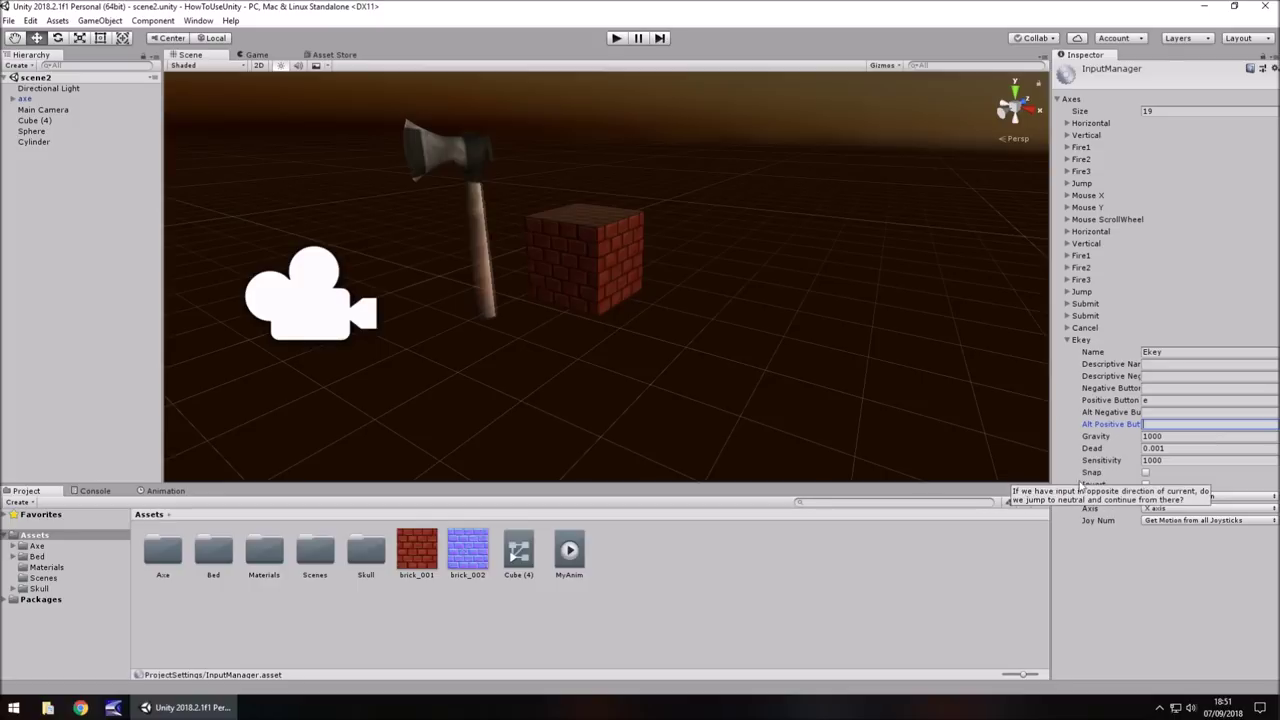
Step: View the type options available for the Ekey axis and inspect the settings of the Mouse X axis
{"action": "left_click", "coordinate": [1176, 497]}
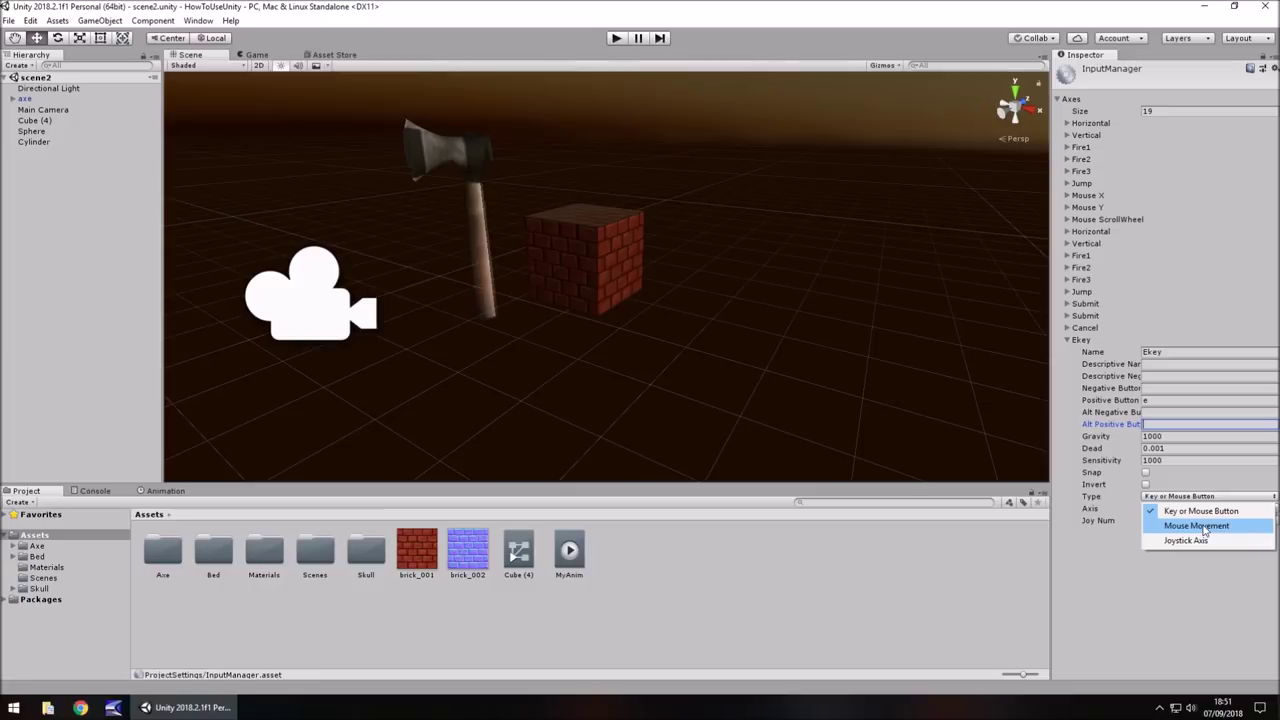
{"action": "left_click", "coordinate": [1189, 623]}
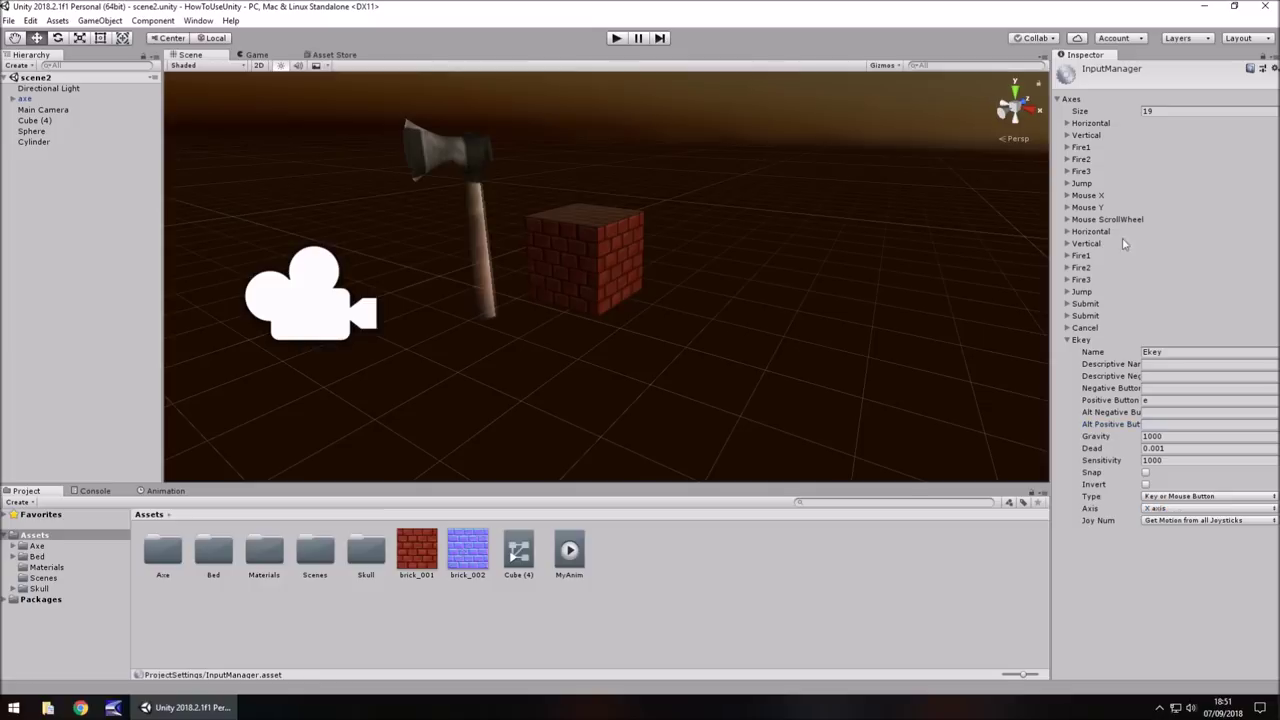
{"action": "left_click", "coordinate": [1068, 196]}
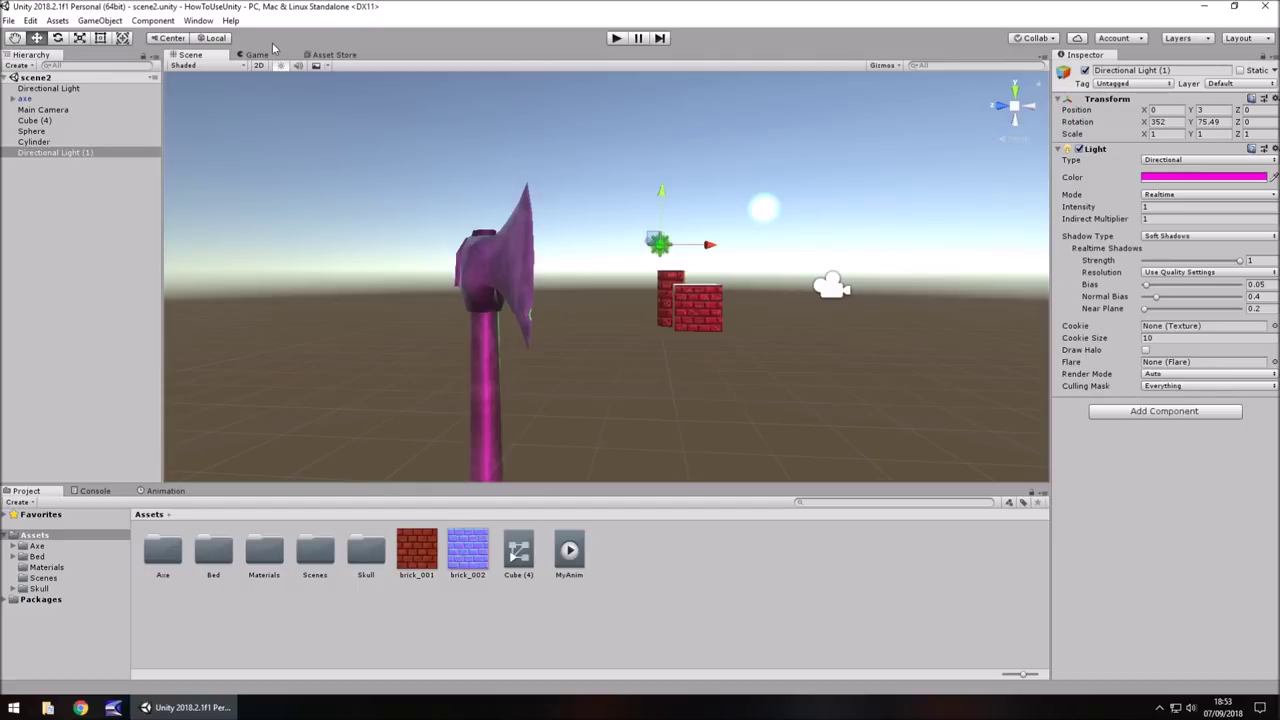
Step: Move the brick cube along Z to 2.73 and shift the brick cylinder along Z away from the sphere
{"action": "left_click", "coordinate": [14, 39]}
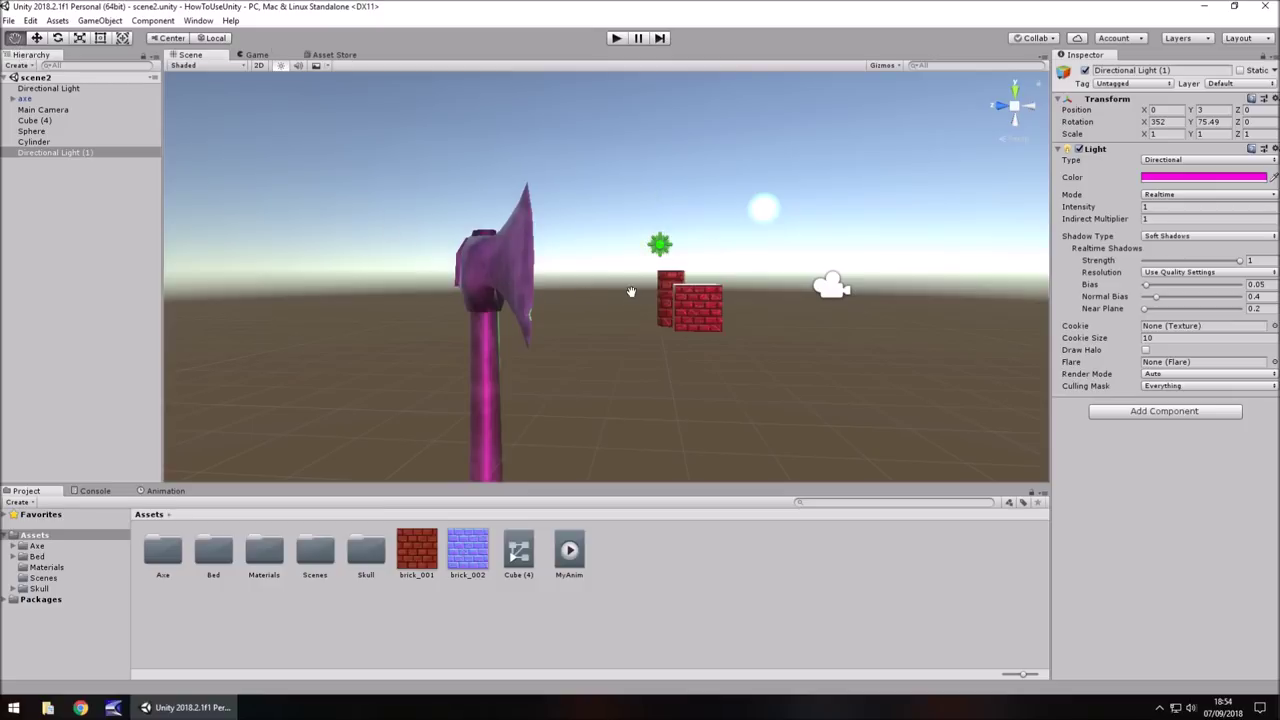
{"action": "left_click_drag", "start_coordinate": [634, 289], "coordinate": [750, 462]}
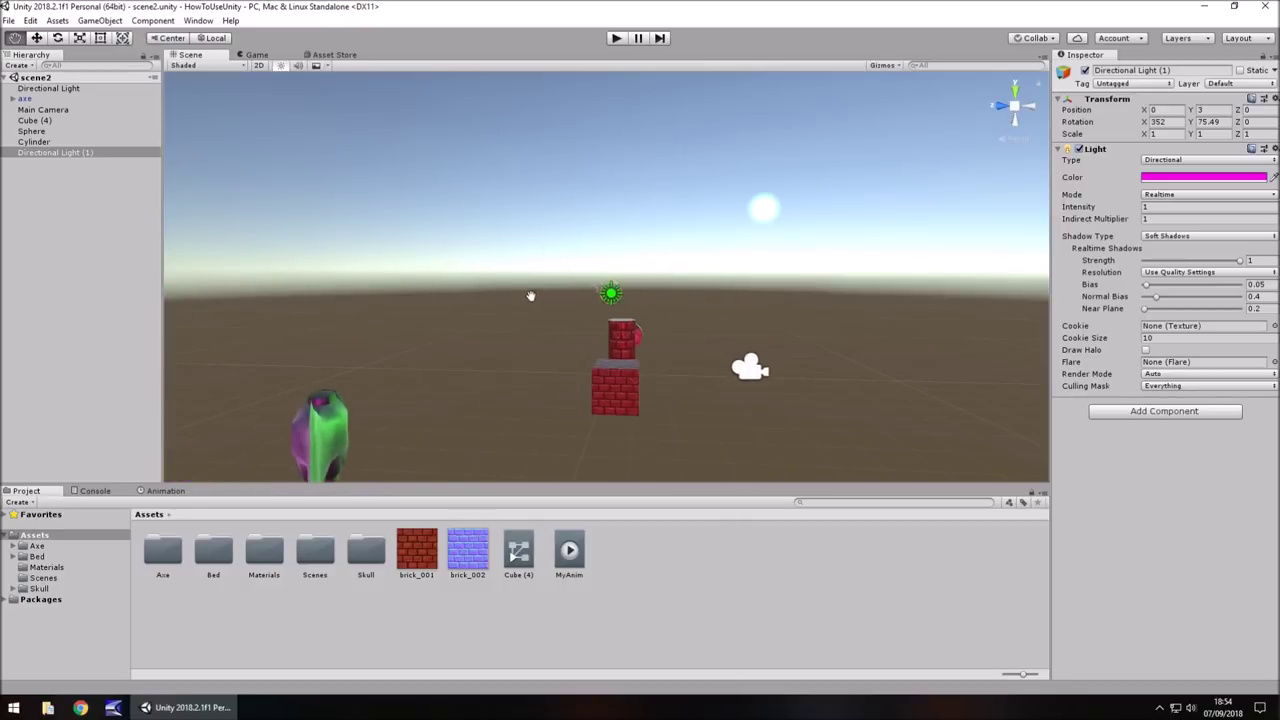
{"action": "left_click_drag", "start_coordinate": [529, 294], "coordinate": [585, 243], "text": "alt"}
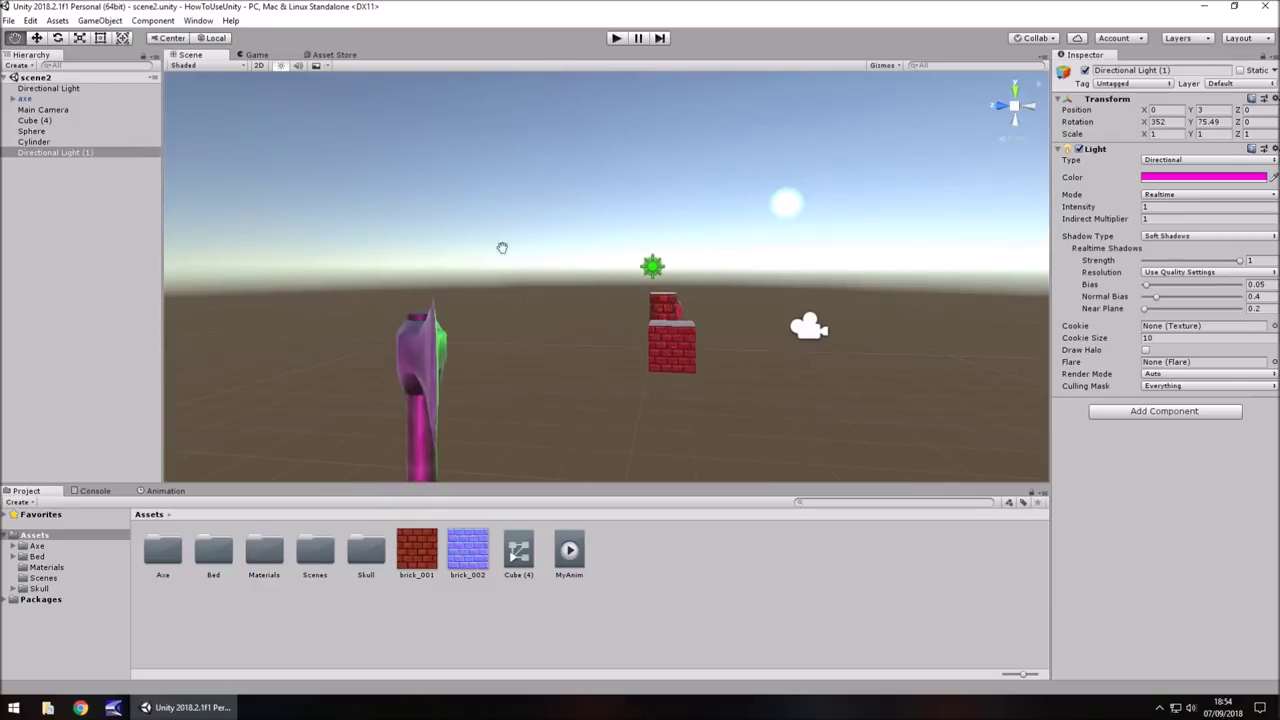
{"action": "left_click", "coordinate": [36, 38]}
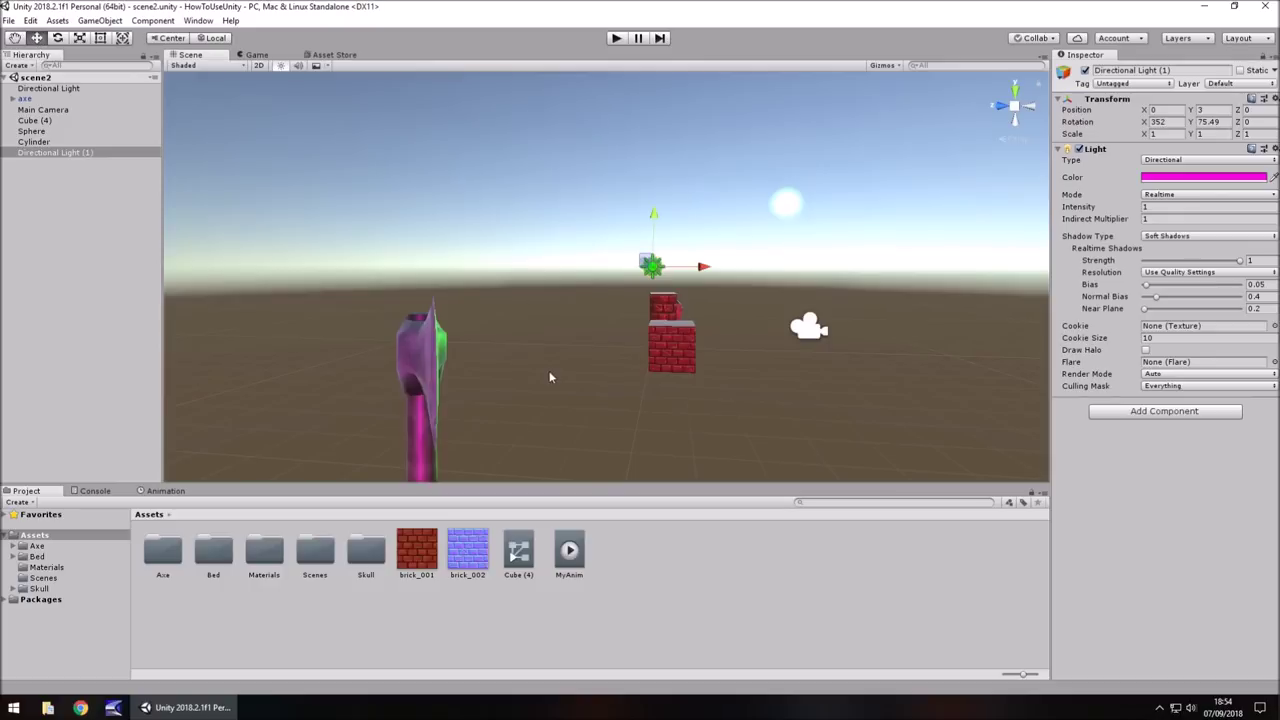
{"action": "left_click", "coordinate": [657, 353]}
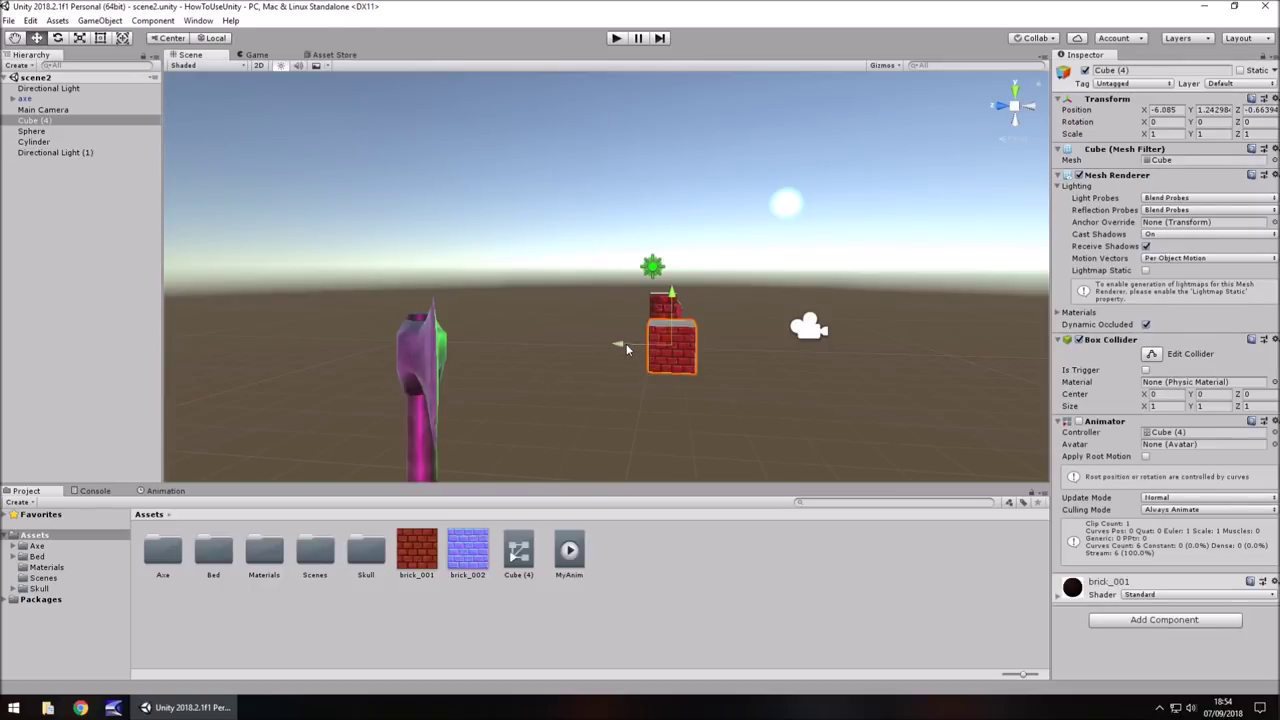
{"action": "left_click_drag", "start_coordinate": [623, 349], "coordinate": [556, 338]}
{"action": "left_click", "coordinate": [663, 332]}
Step: Raise the axe to about 0.17 on Y
{"action": "left_click", "coordinate": [430, 392]}
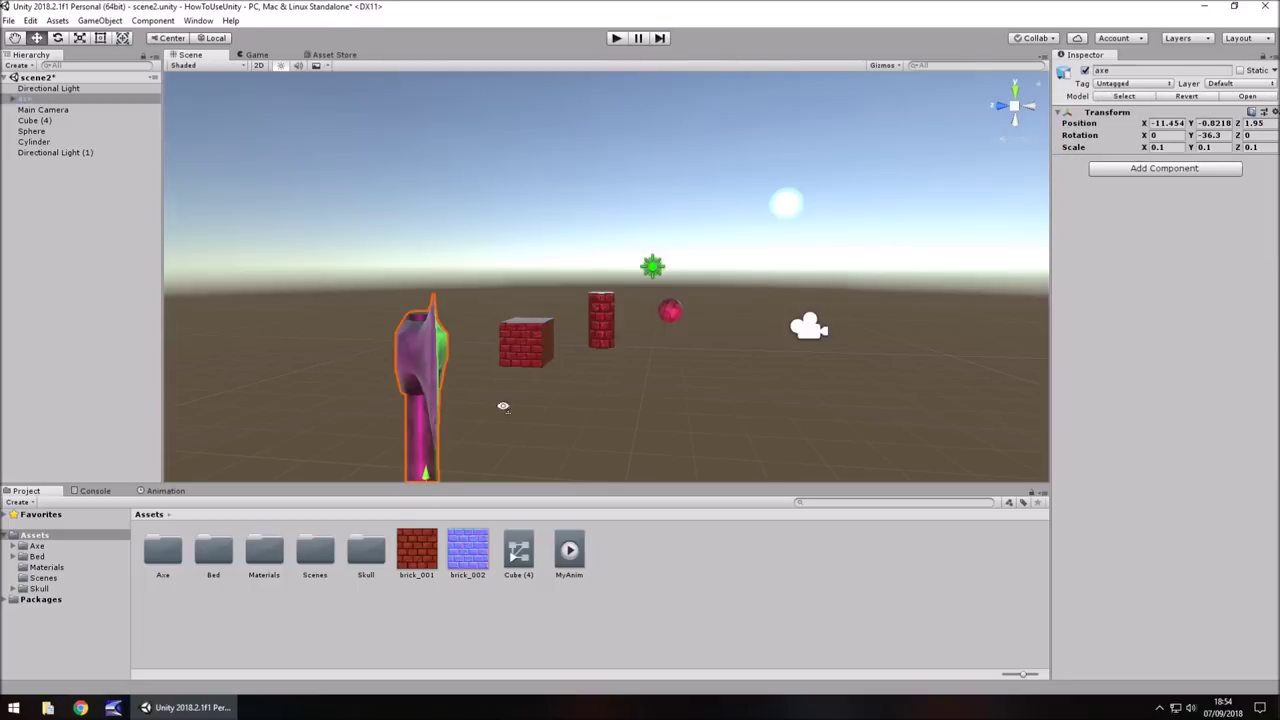
{"action": "left_click_drag", "start_coordinate": [505, 405], "coordinate": [505, 390], "text": "alt"}
{"action": "left_click_drag", "start_coordinate": [445, 455], "coordinate": [523, 380]}
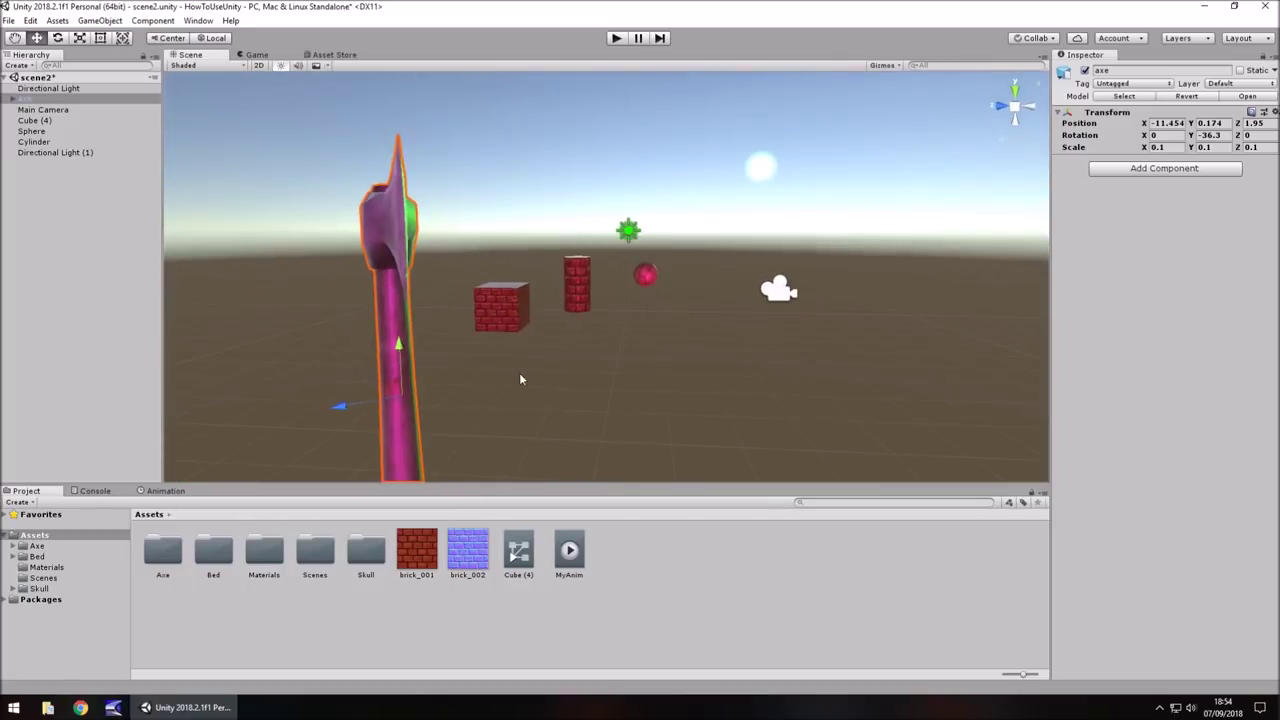
Step: Rotate the axe to about -13.5 degrees on X, -164.9 on Y and 10.5 on Z, and scale it up considerably
{"action": "left_click", "coordinate": [58, 38]}
{"action": "left_click_drag", "start_coordinate": [409, 383], "coordinate": [480, 300]}
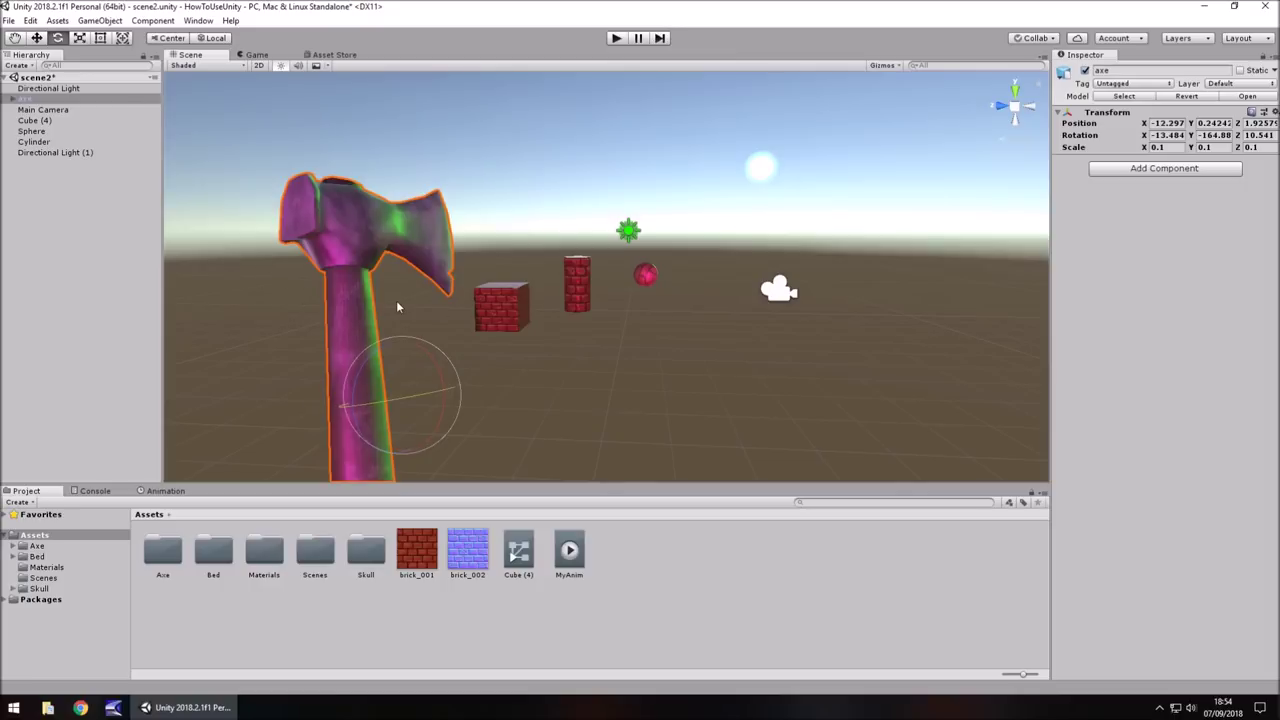
{"action": "left_click", "coordinate": [80, 38]}
{"action": "left_click_drag", "start_coordinate": [443, 396], "coordinate": [354, 400]}
Step: Stretch the brick cube along Z to a scale of about 3.47
{"action": "left_click", "coordinate": [518, 333]}
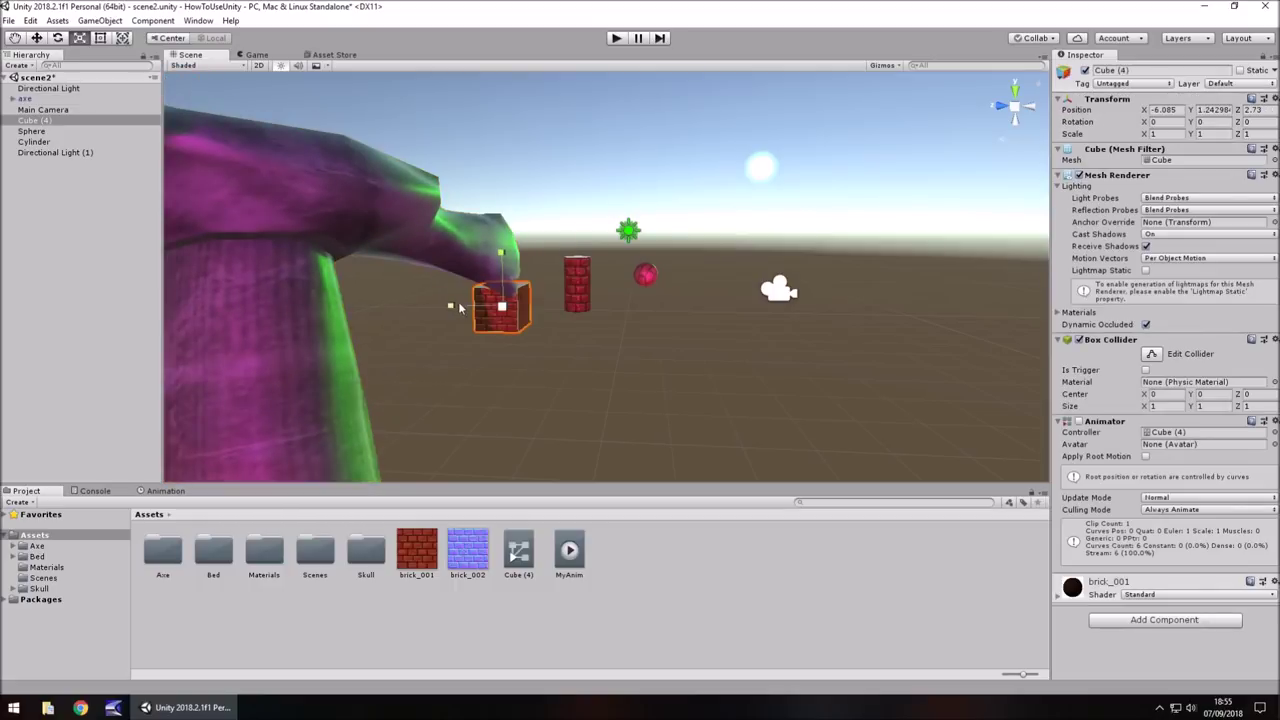
{"action": "left_click_drag", "start_coordinate": [453, 305], "coordinate": [394, 310]}
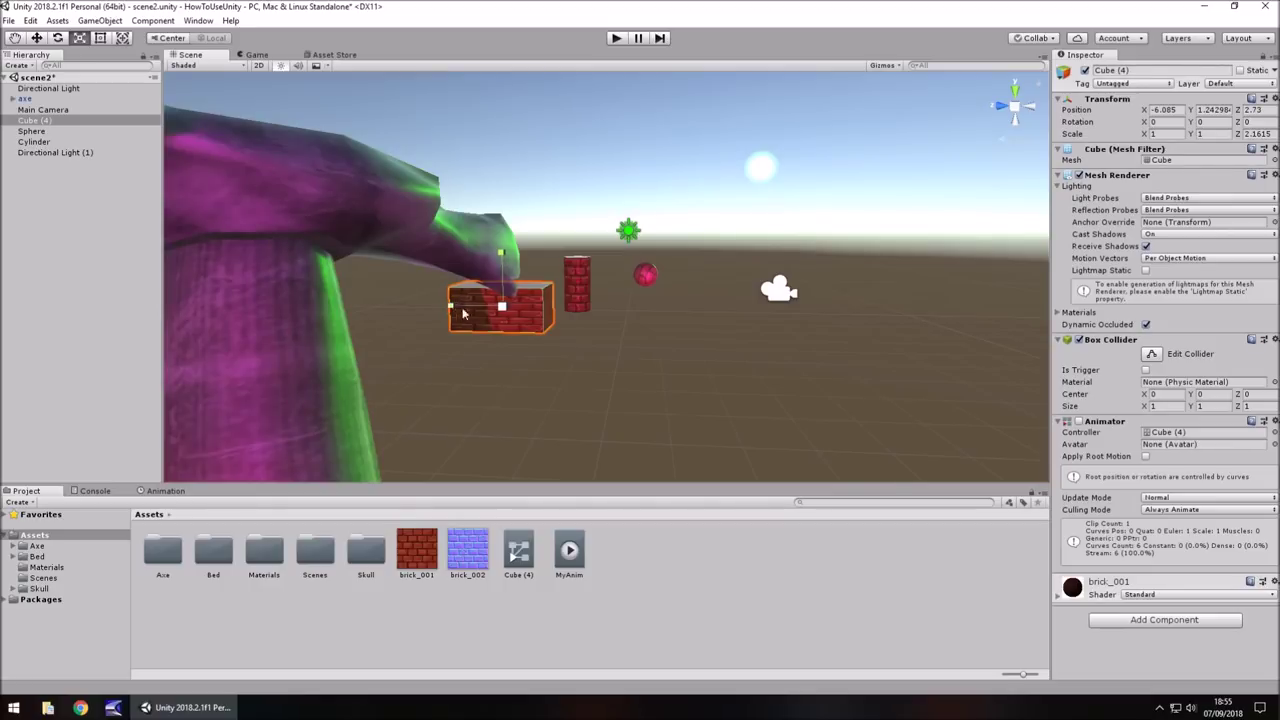
{"action": "left_click_drag", "start_coordinate": [449, 308], "coordinate": [413, 310]}
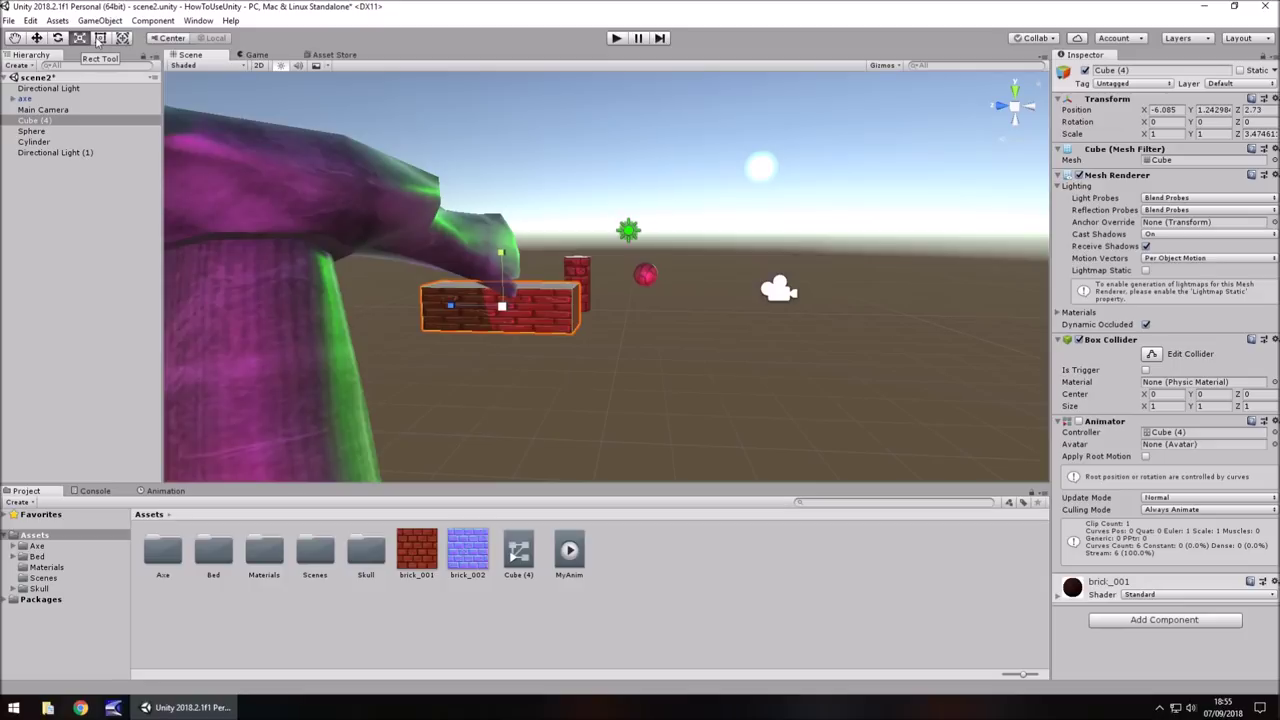
Step: Resize the brick cube with the Rect Tool to a scale of about -2.82 on Y and 3.83 on Z
{"action": "left_click", "coordinate": [99, 38]}
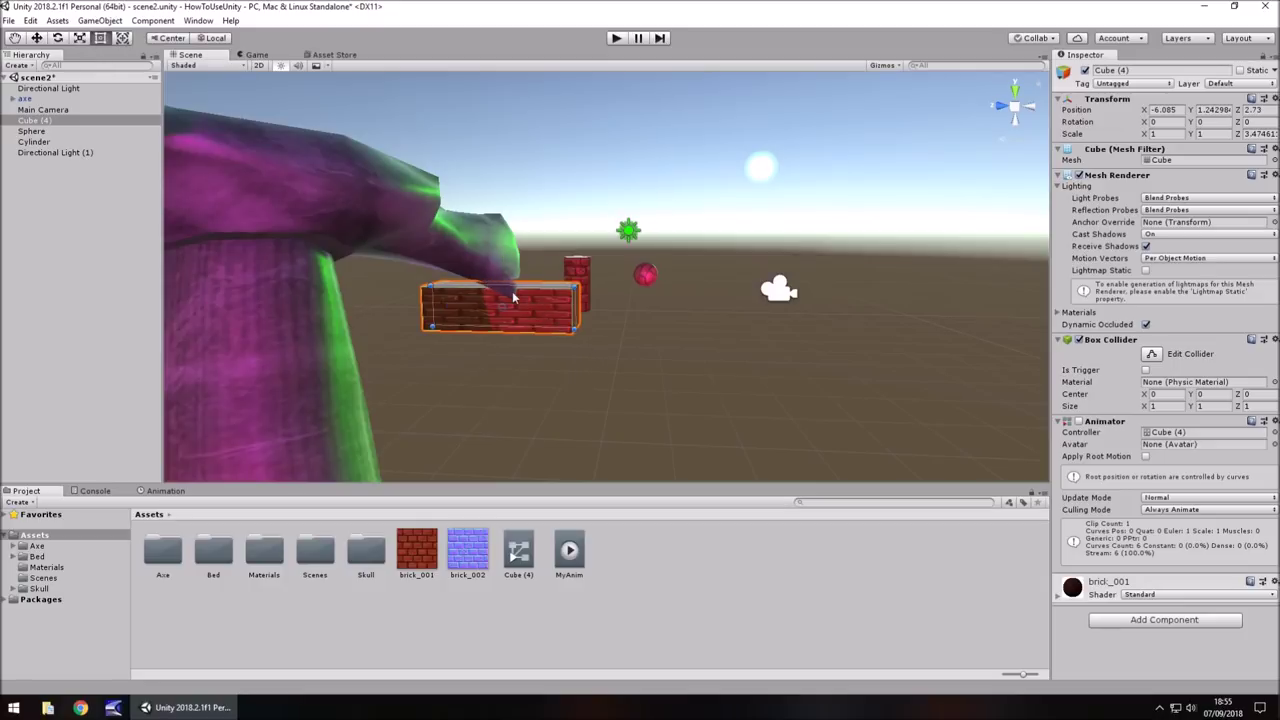
{"action": "left_click_drag", "start_coordinate": [575, 288], "coordinate": [573, 433]}
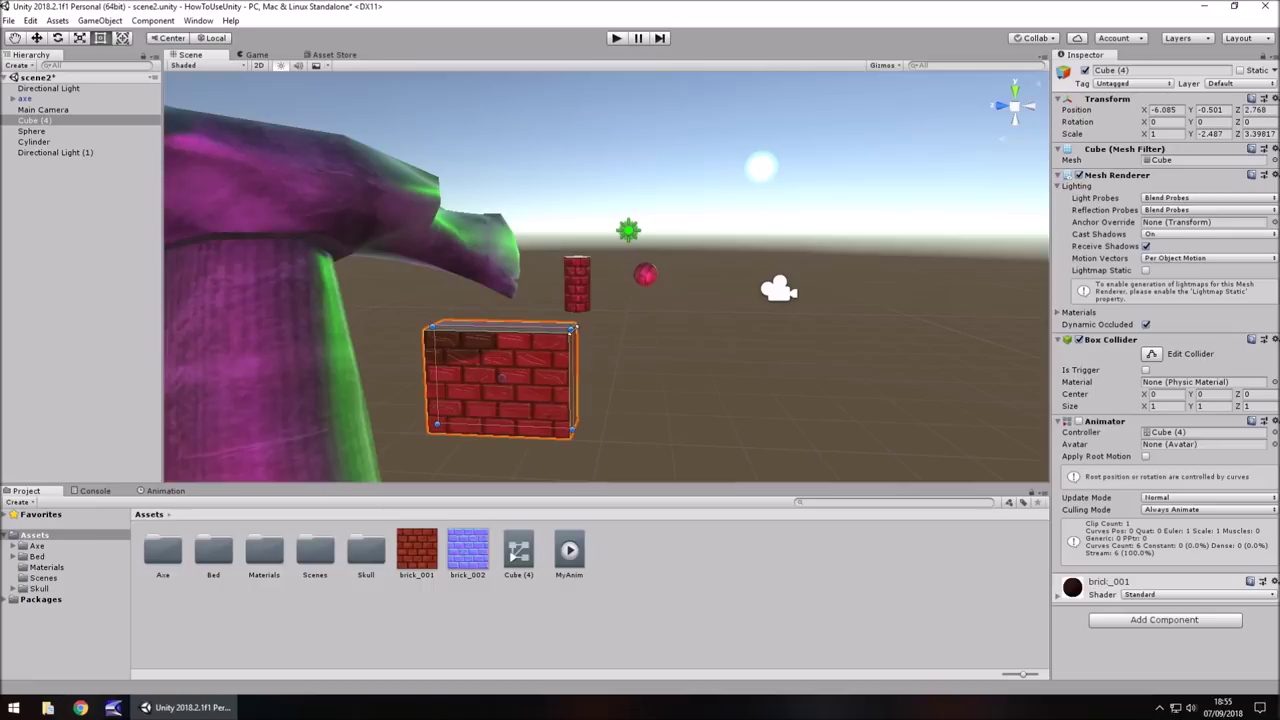
{"action": "left_click_drag", "start_coordinate": [573, 327], "coordinate": [592, 298]}
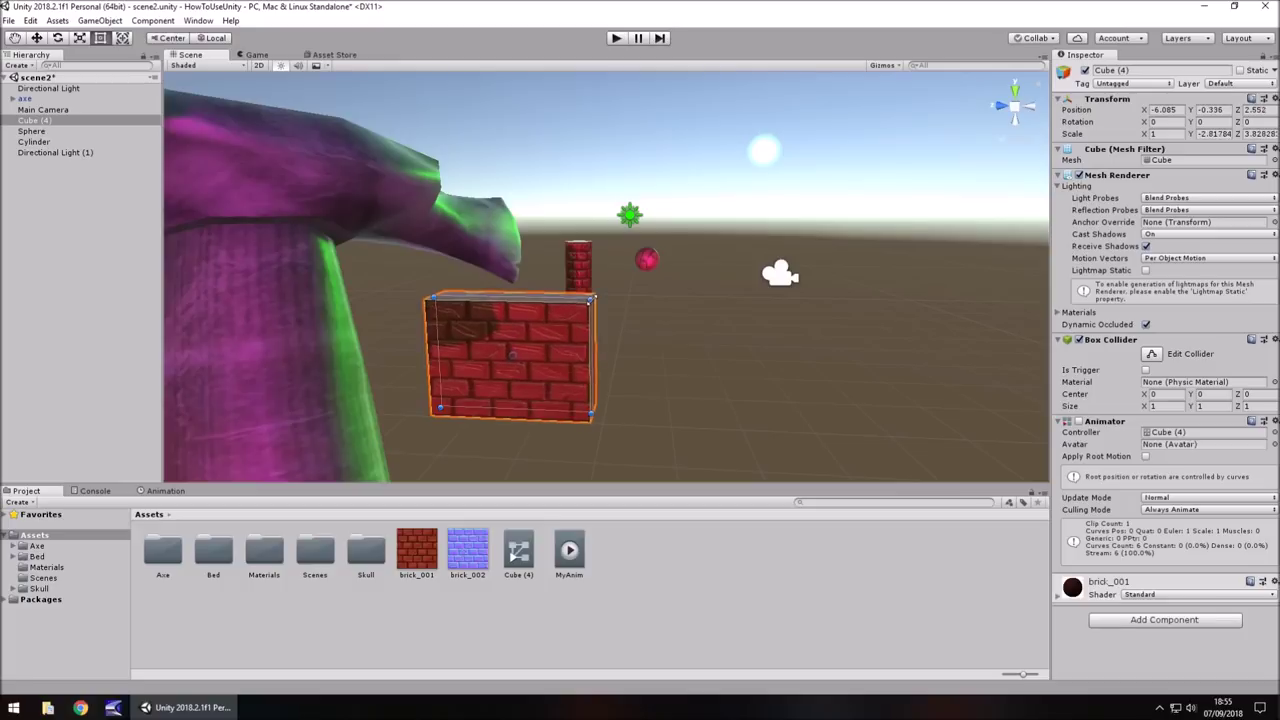
Step: With the combined Transform tool, lower the brick cube to about -0.62 on Y and stretch it to a scale of about 6.31 on Z
{"action": "left_click", "coordinate": [123, 38]}
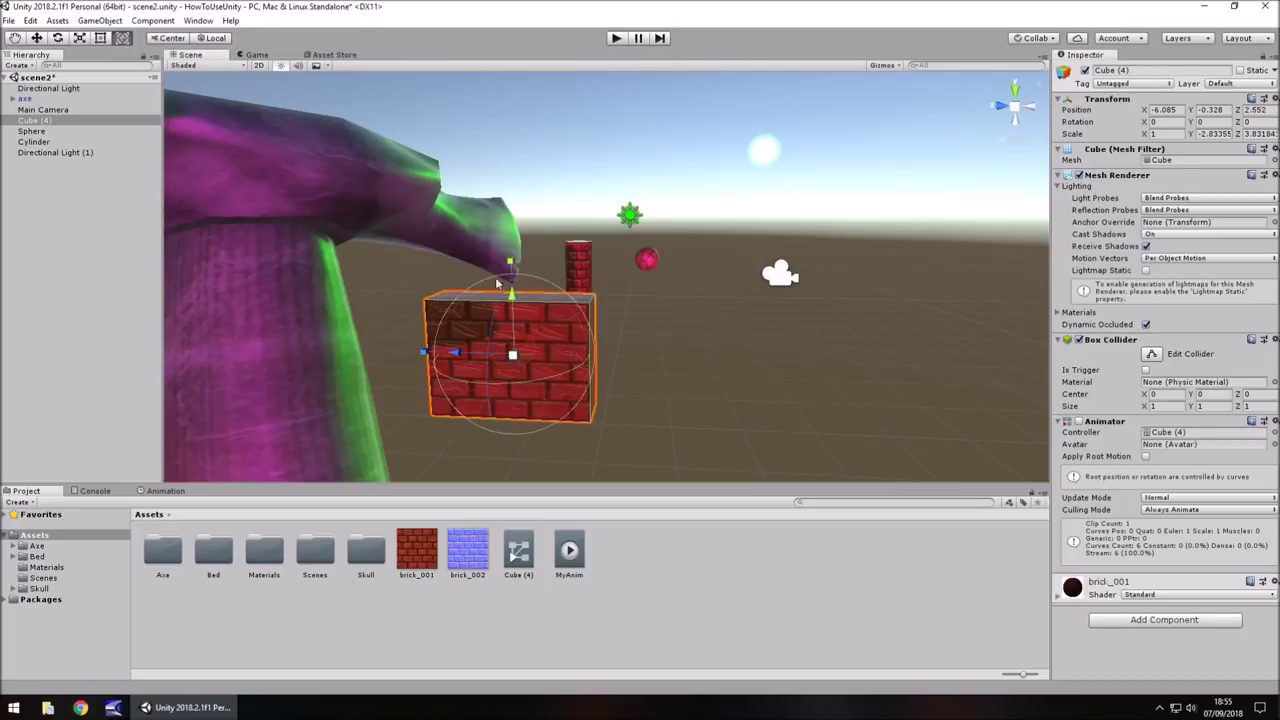
{"action": "left_click_drag", "start_coordinate": [511, 296], "coordinate": [511, 308]}
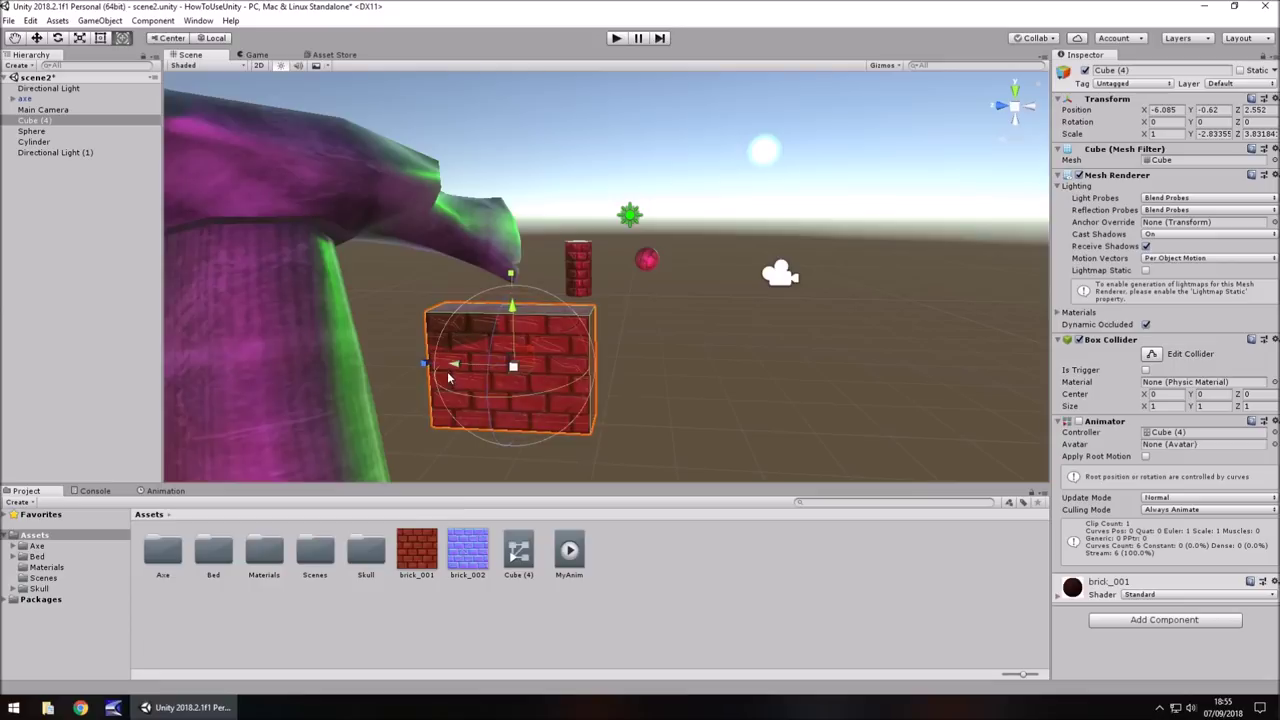
{"action": "left_click_drag", "start_coordinate": [449, 378], "coordinate": [497, 366]}
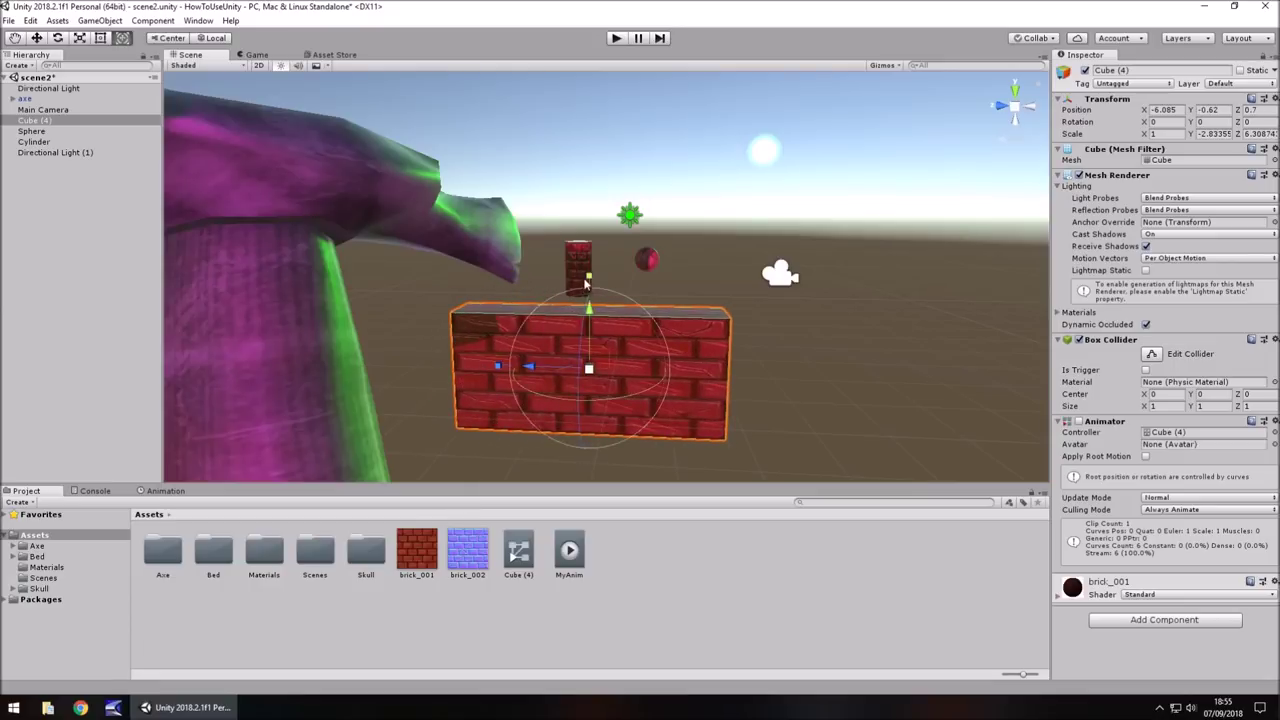
Step: Stretch the brick cube vertically to a Y scale of about -4.15 and rotate it to about -22.2 degrees on X
{"action": "left_click_drag", "start_coordinate": [588, 280], "coordinate": [625, 390]}
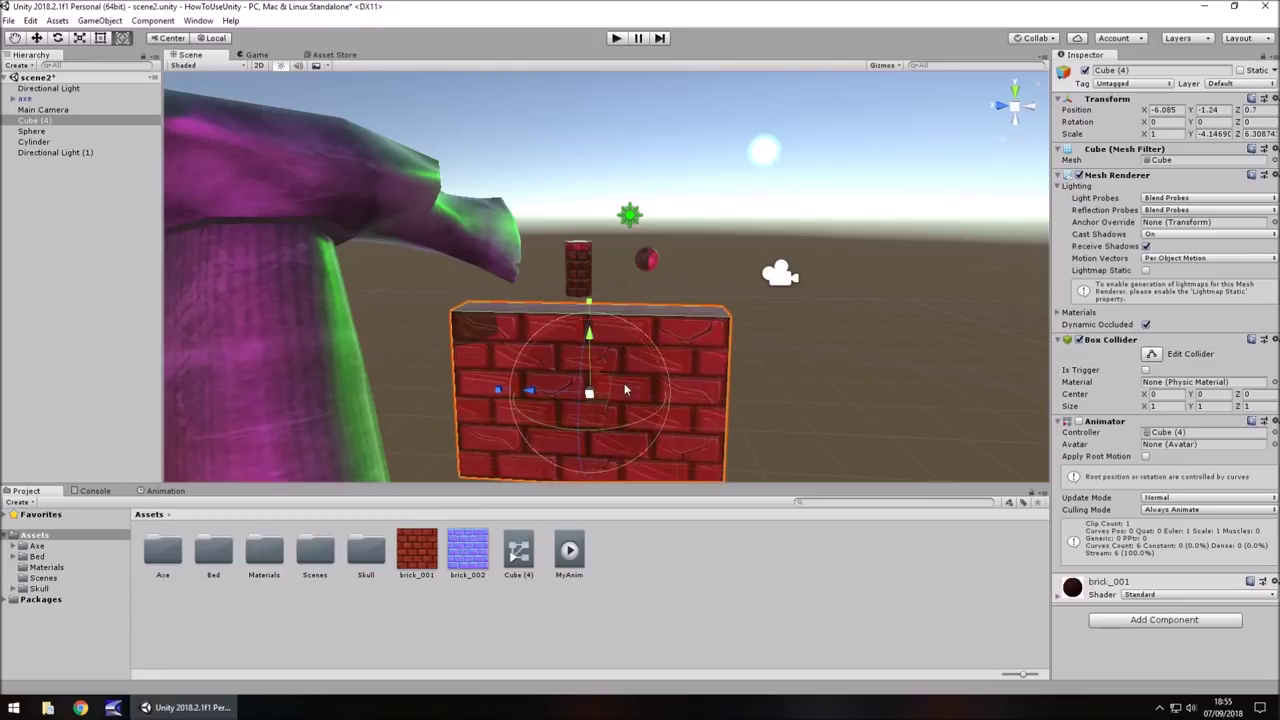
{"action": "left_click_drag", "start_coordinate": [603, 316], "coordinate": [570, 302]}
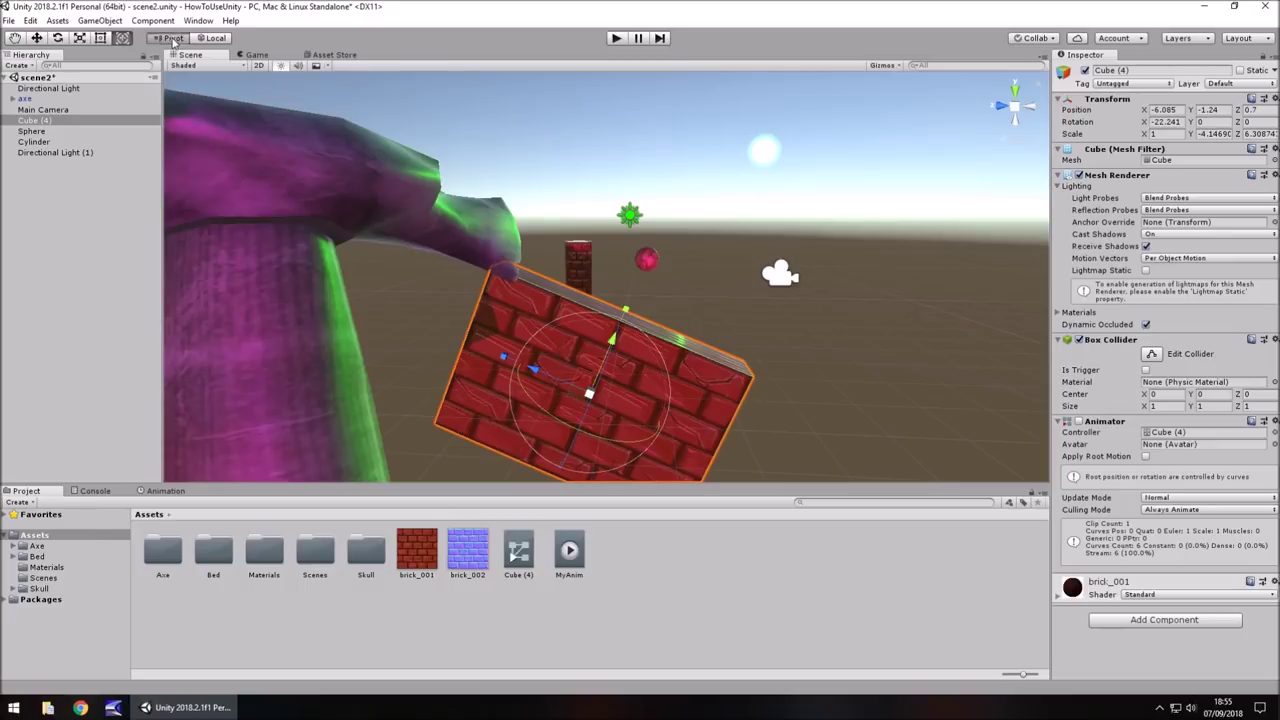
Step: Toggle the tool handle rotation between Local and Global, ending on Local
{"action": "left_click", "coordinate": [211, 39]}
{"action": "left_click", "coordinate": [211, 39]}
{"action": "left_click", "coordinate": [213, 39]}
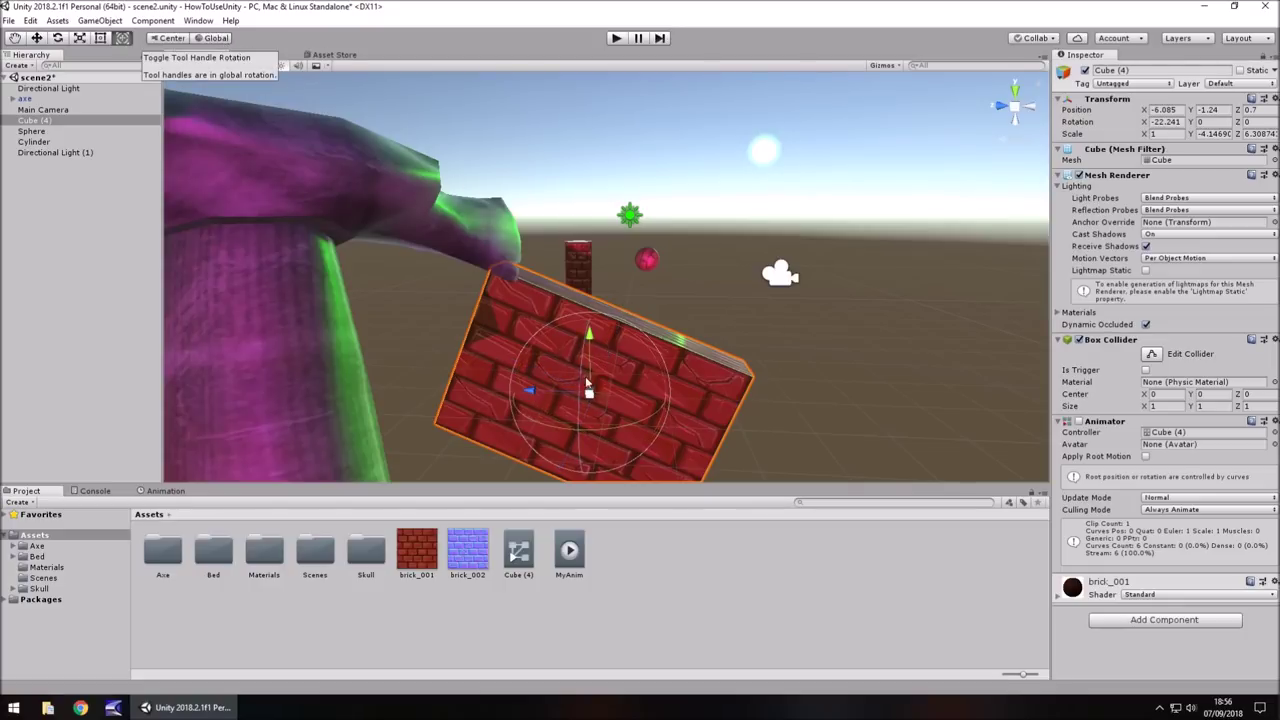
{"action": "left_click", "coordinate": [212, 40]}
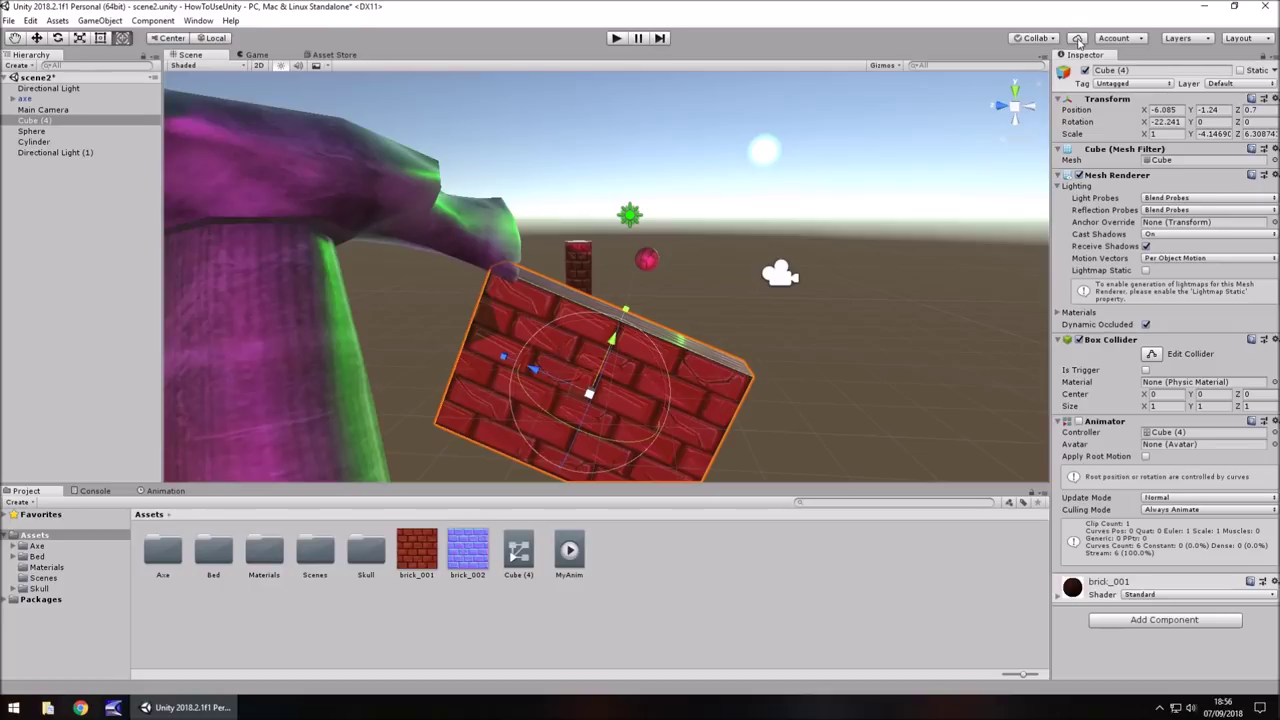
{"action": "left_click", "coordinate": [1201, 40]}
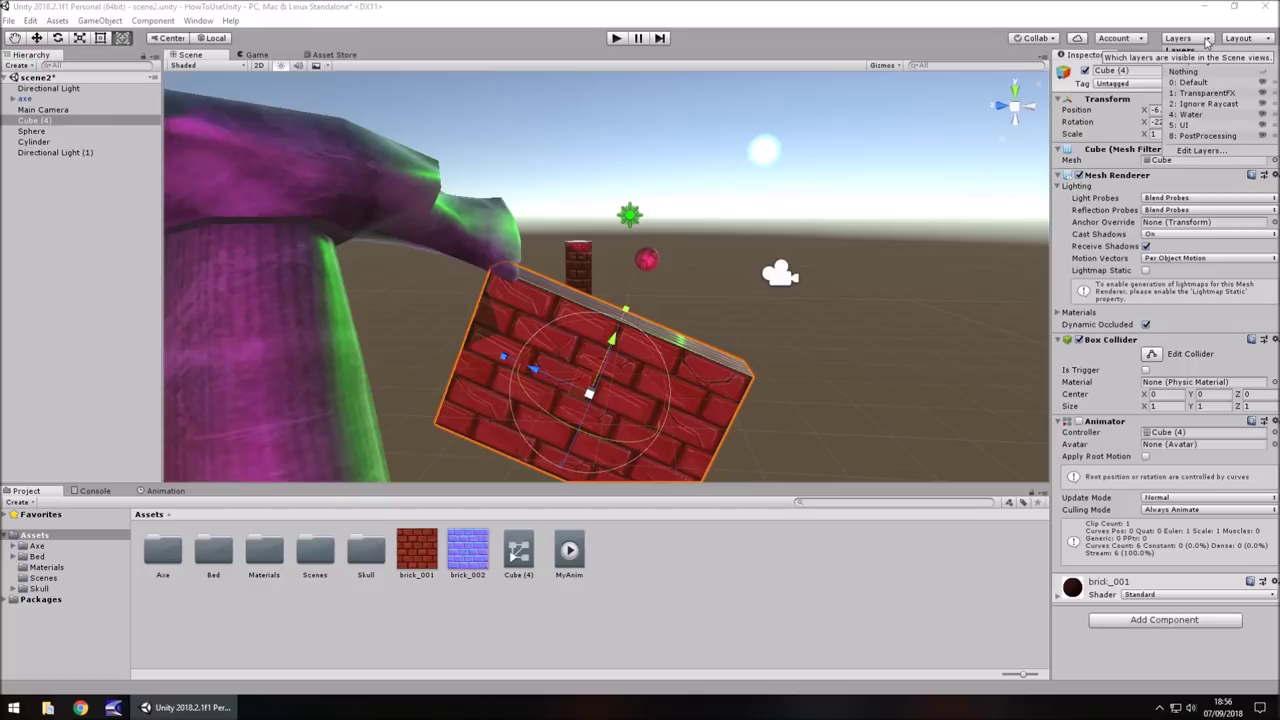
{"action": "left_click", "coordinate": [868, 38]}
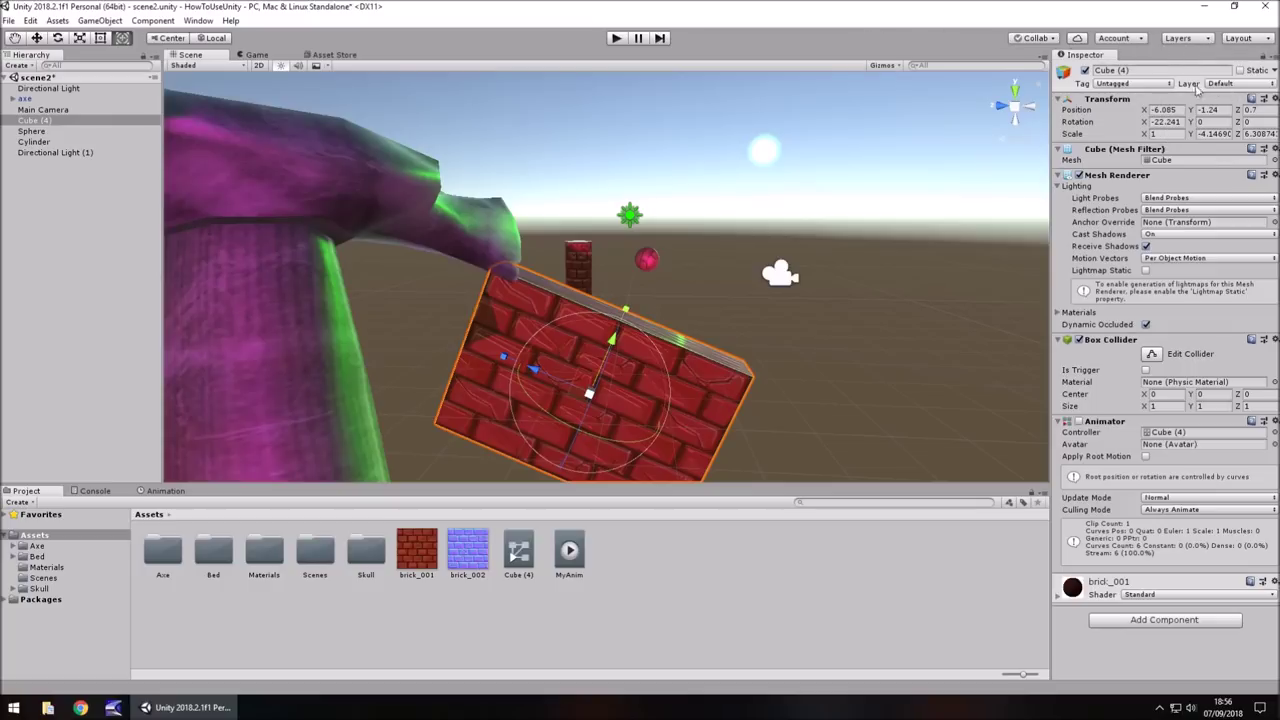
{"action": "left_click", "coordinate": [1266, 39]}
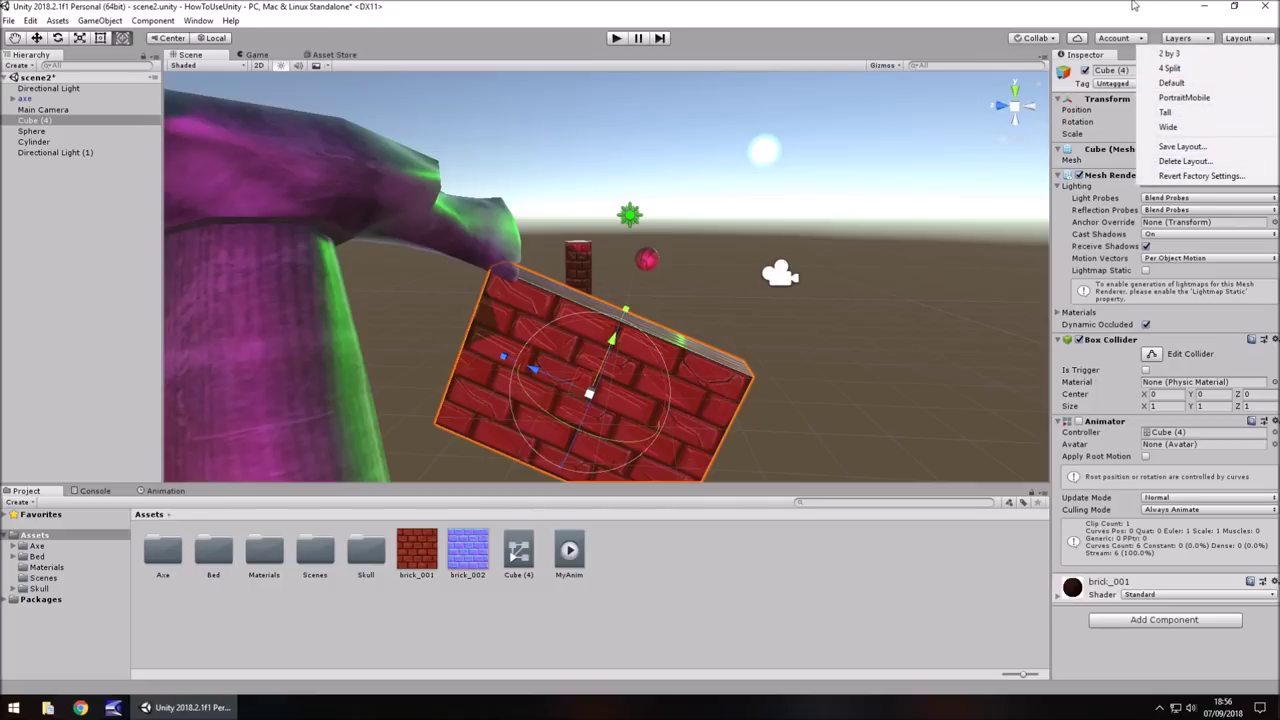
{"action": "left_click", "coordinate": [1141, 42]}
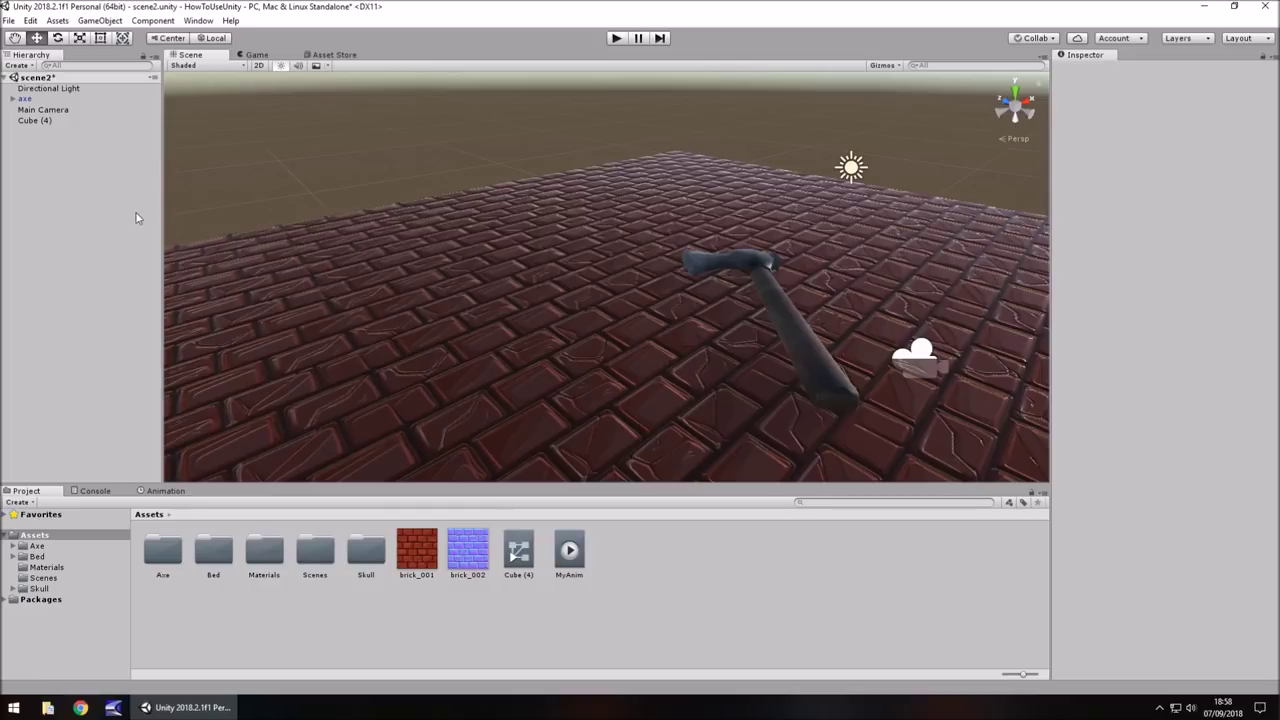
Step: Change the directional light's colour to red, hexadecimal FF0A00
{"action": "left_click", "coordinate": [70, 89]}
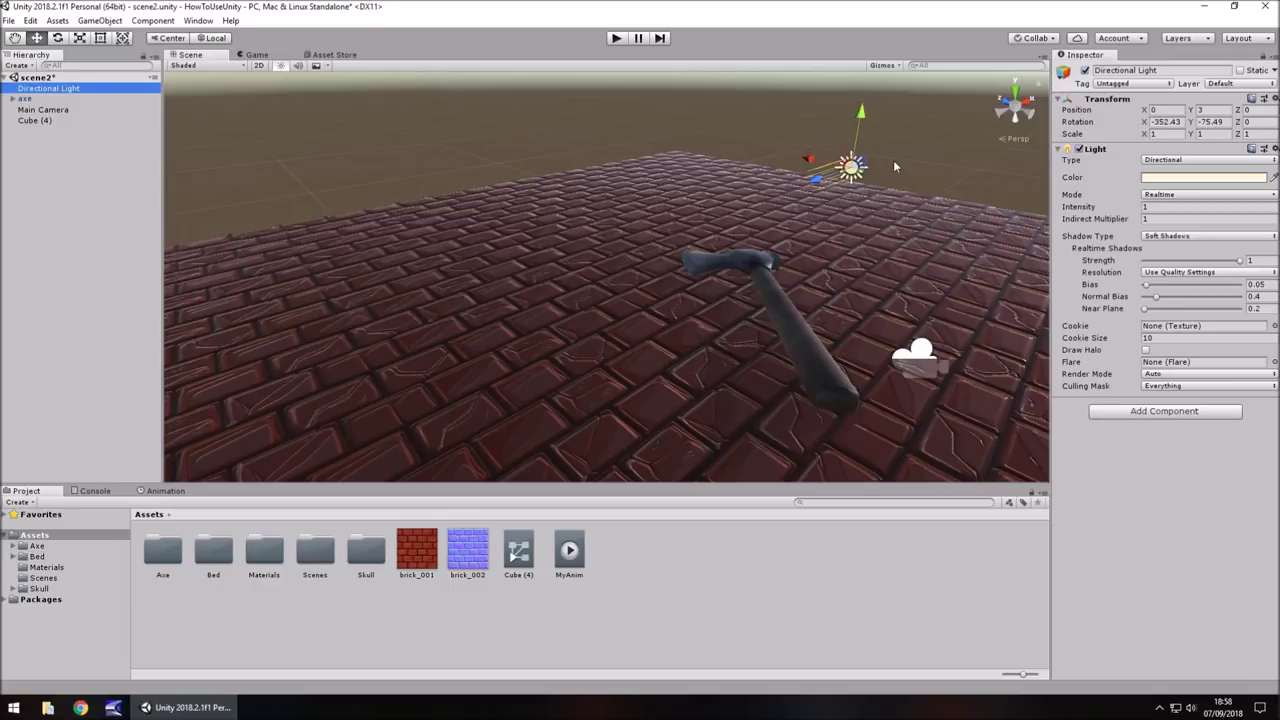
{"action": "left_click", "coordinate": [1207, 179]}
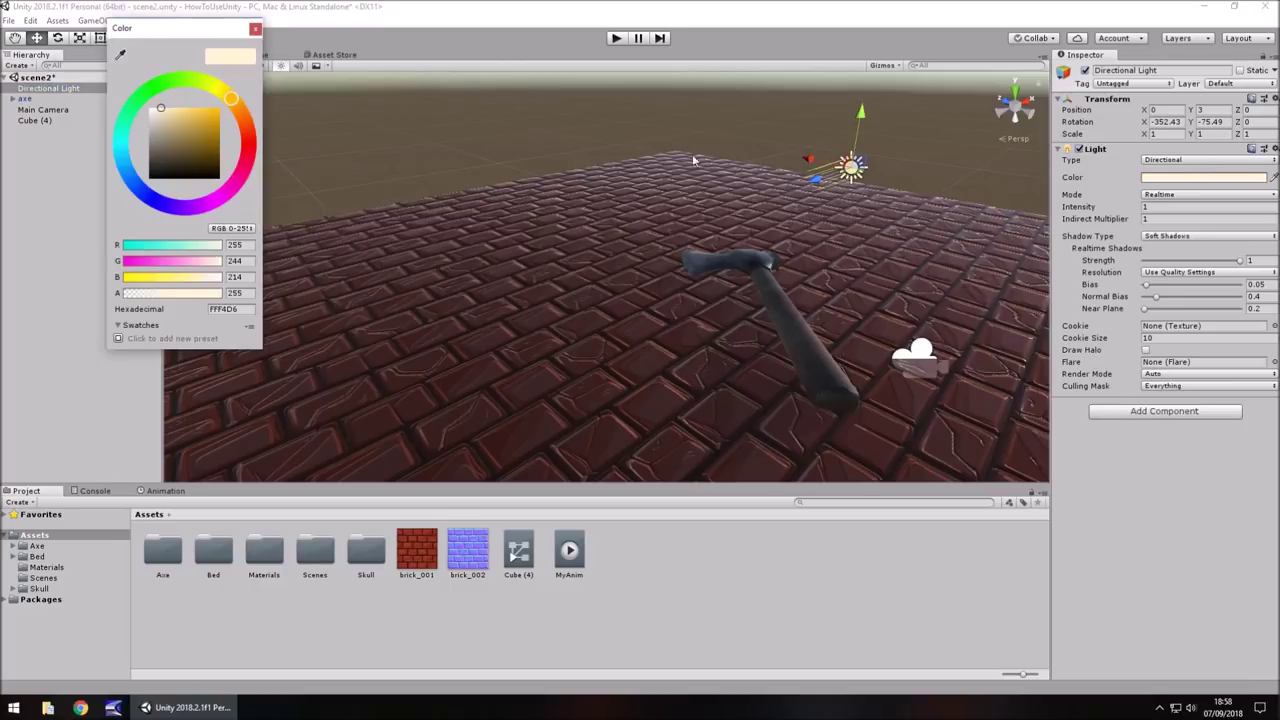
{"action": "left_click", "coordinate": [250, 142]}
{"action": "left_click_drag", "start_coordinate": [165, 110], "coordinate": [273, 84]}
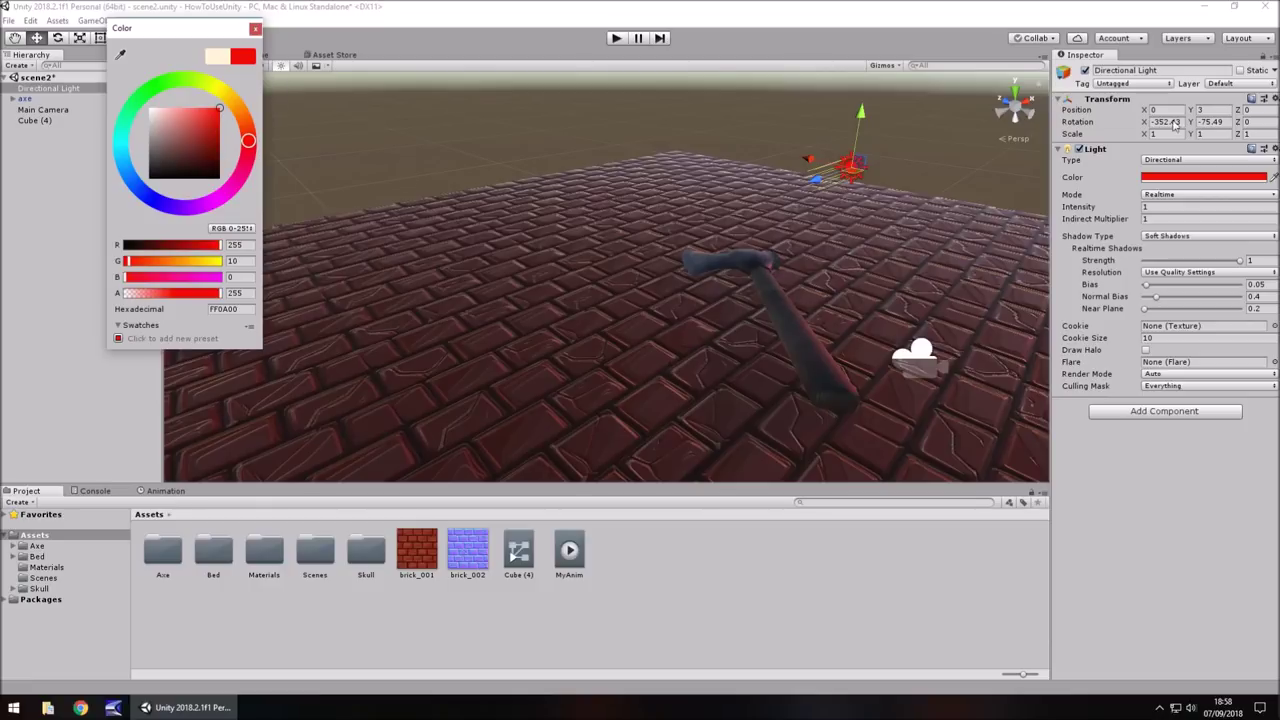
Step: Vary the directional light's X rotation through about -369 degrees and leave it at -297
{"action": "left_click_drag", "start_coordinate": [1146, 121], "coordinate": [1121, 155]}
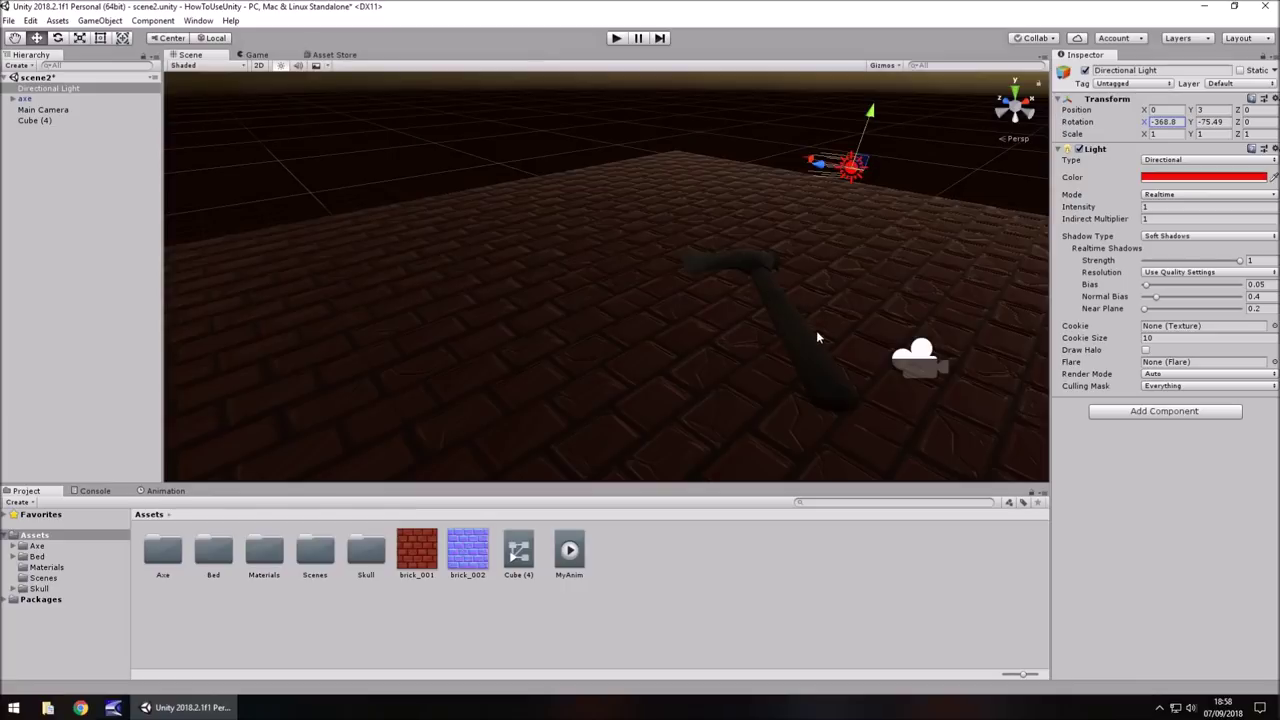
{"action": "left_click_drag", "start_coordinate": [1145, 121], "coordinate": [1237, 135]}
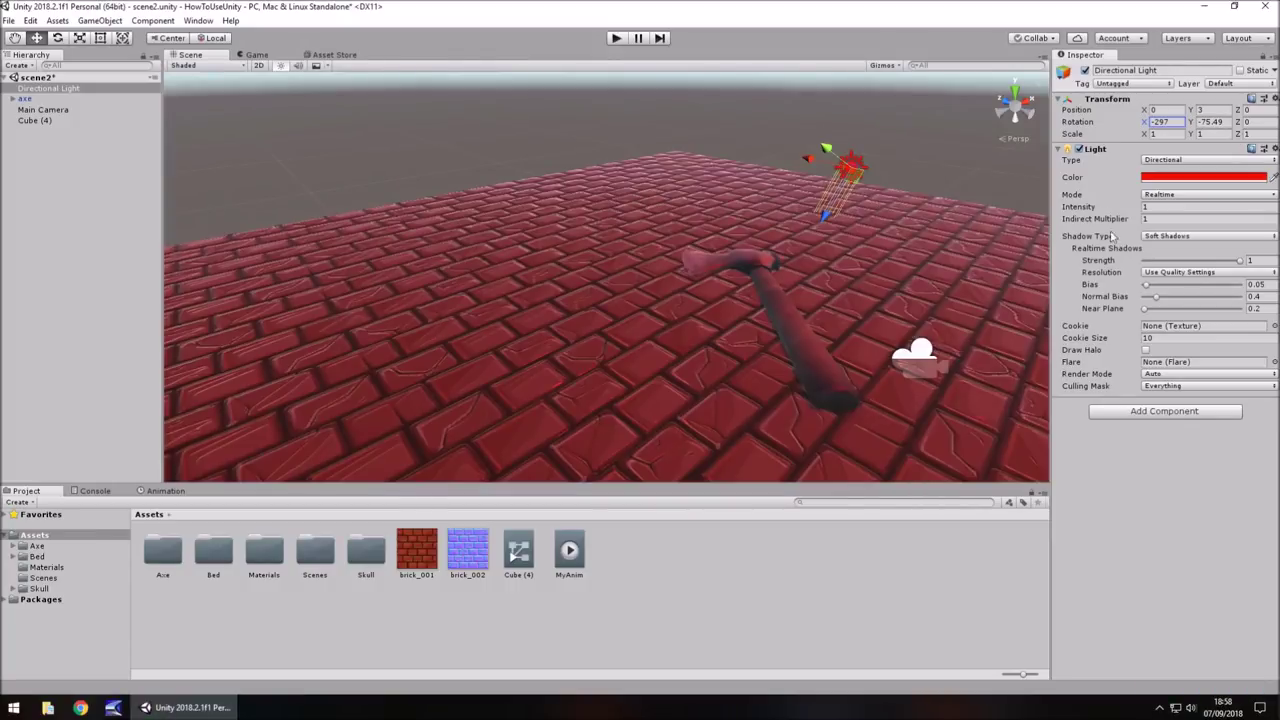
Step: Change the directional light's colour to blue, hexadecimal 0024FF, and close the colour picker
{"action": "left_click", "coordinate": [1233, 179]}
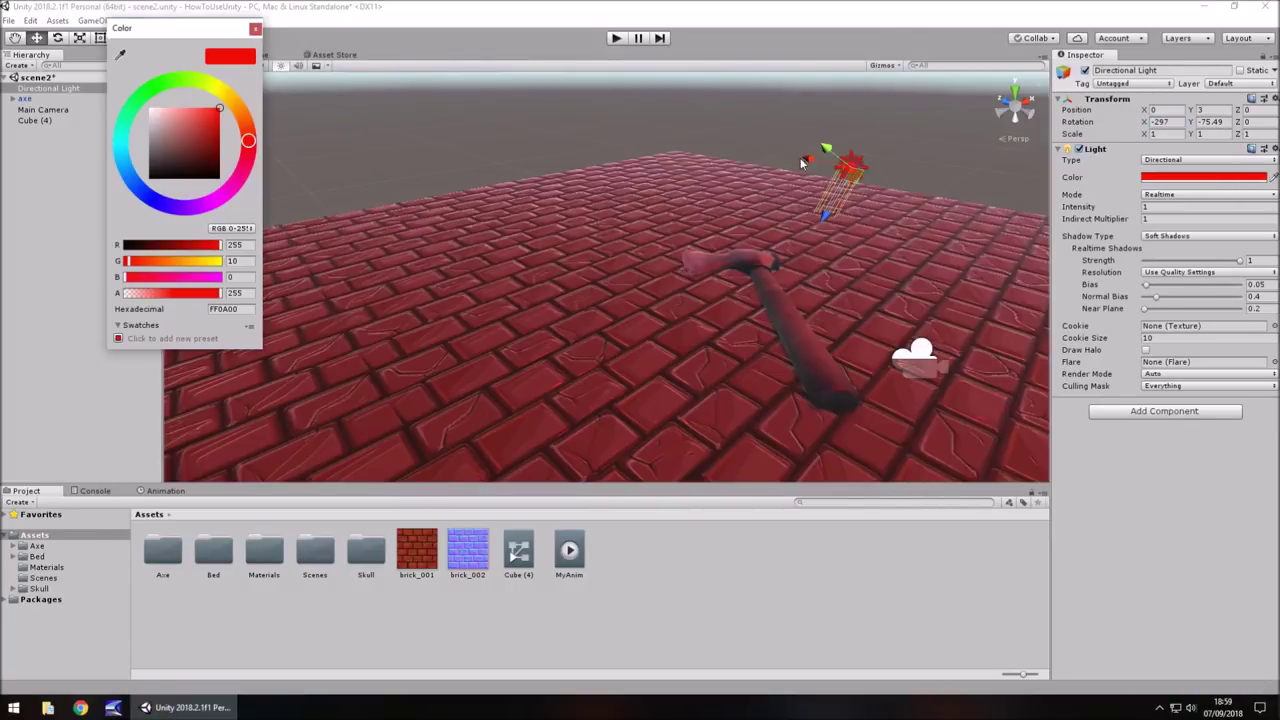
{"action": "left_click", "coordinate": [216, 93]}
{"action": "left_click", "coordinate": [145, 195]}
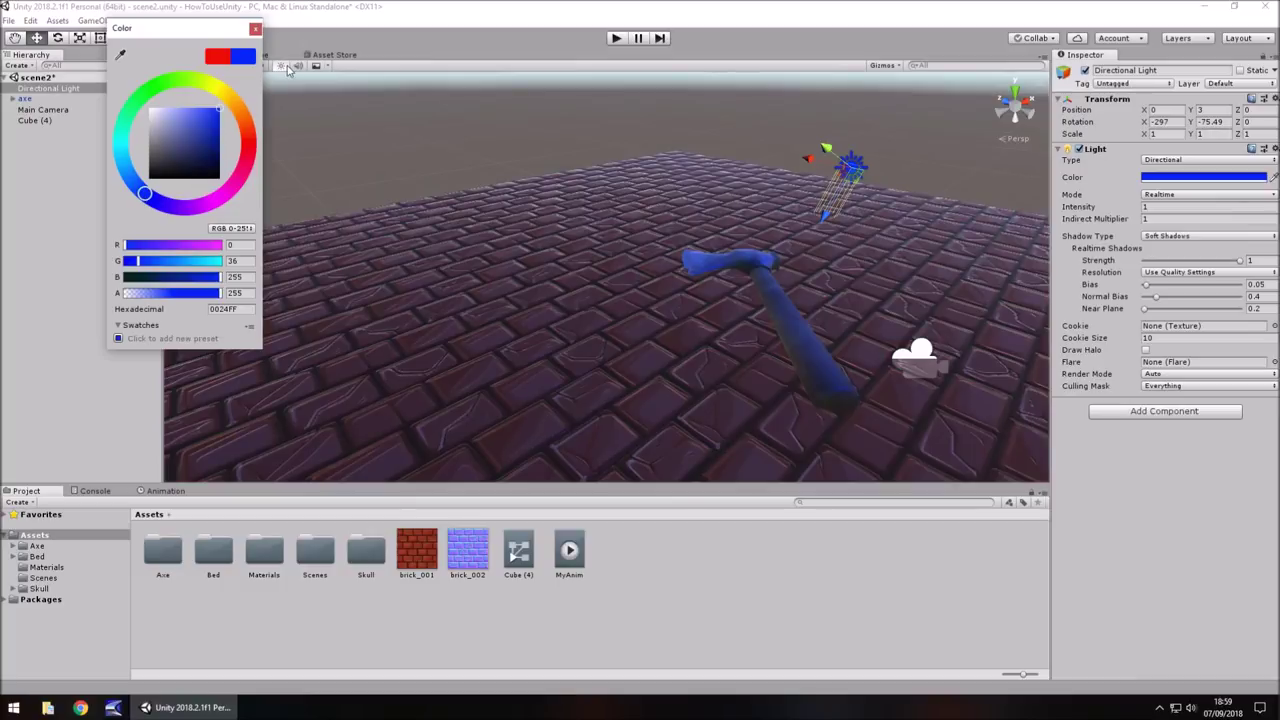
{"action": "left_click", "coordinate": [255, 29]}
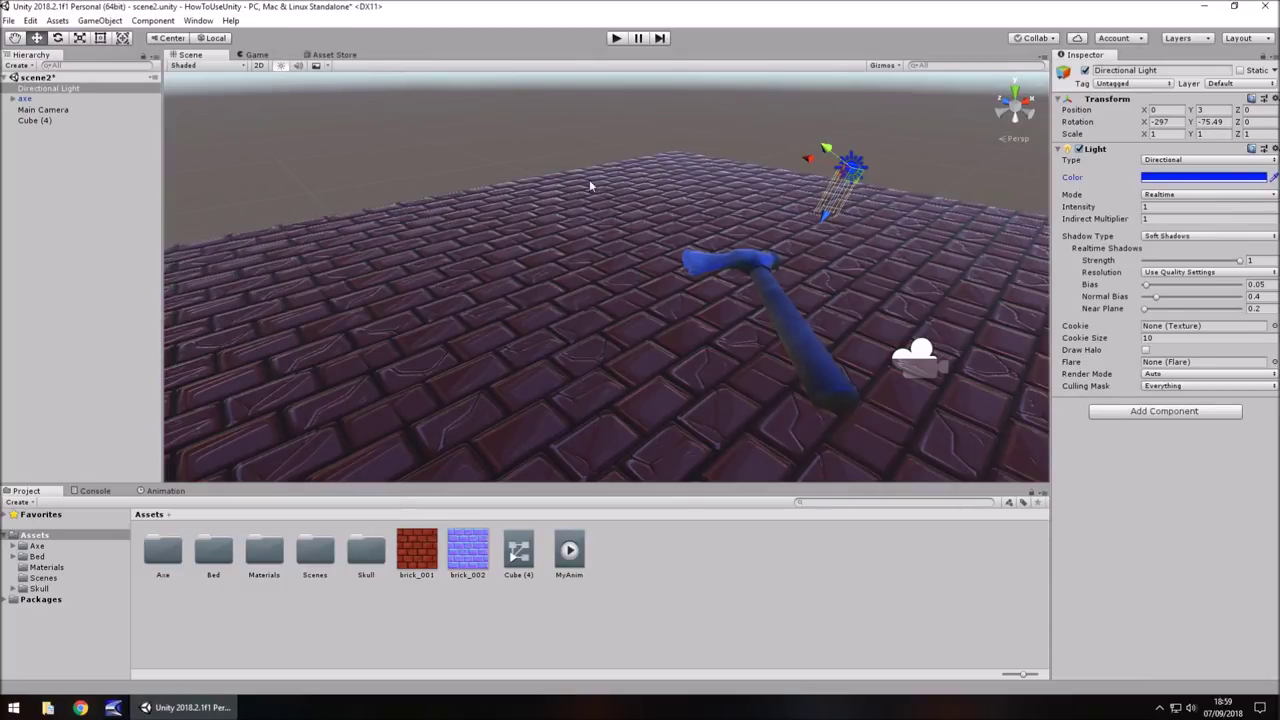
Step: Deactivate the directional light and add a point light to the scene
{"action": "left_click", "coordinate": [1085, 70]}
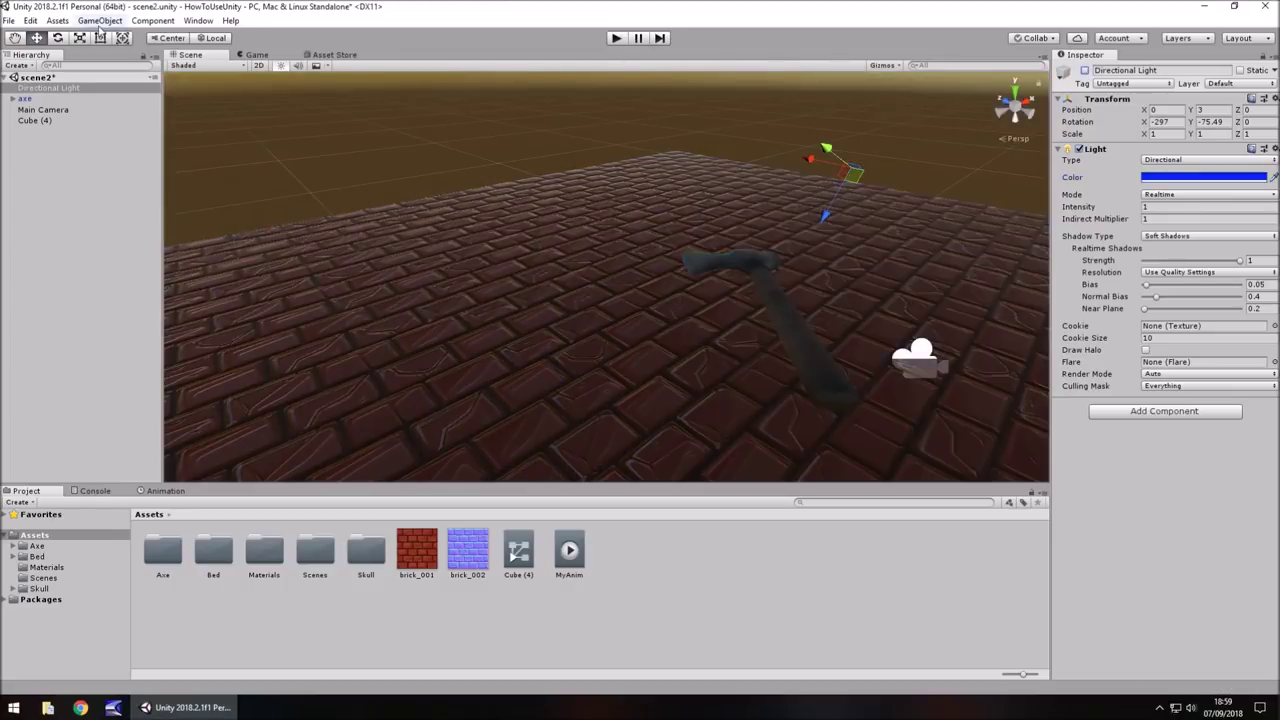
{"action": "left_click", "coordinate": [100, 20]}
{"action": "mouse_move", "coordinate": [120, 110]}
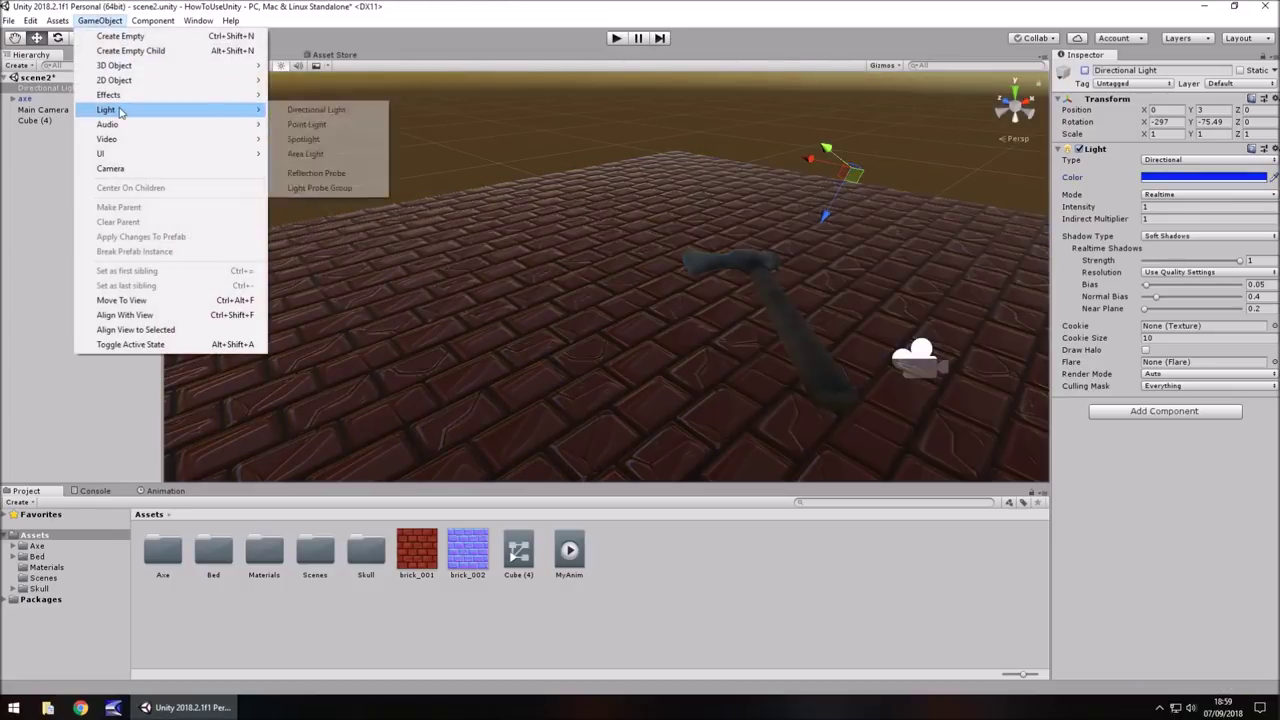
{"action": "left_click", "coordinate": [306, 126]}
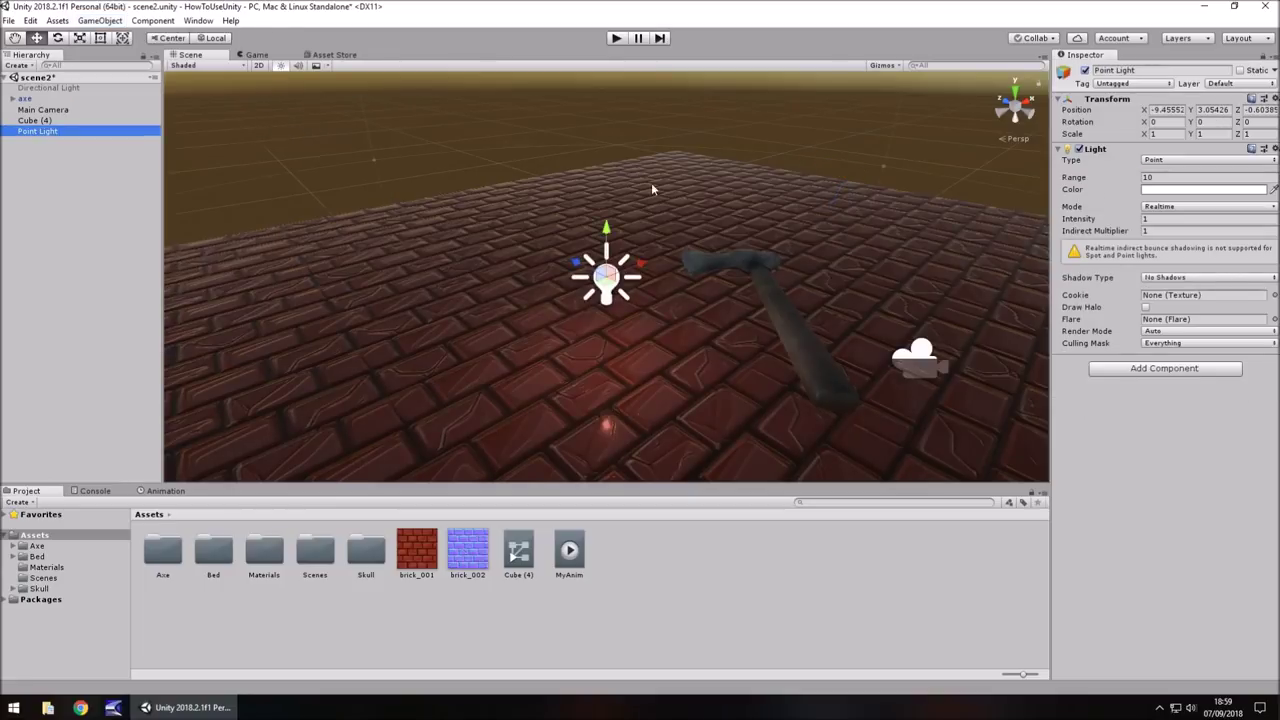
Step: Raise the point light to about 3.28 on Y and set its range to 20
{"action": "mouse_move", "coordinate": [606, 233]}
{"action": "left_mouse_down"}
{"action": "mouse_move", "coordinate": [606, 143]}
{"action": "mouse_move", "coordinate": [605, 312]}
{"action": "mouse_move", "coordinate": [603, 226]}
{"action": "left_mouse_up"}
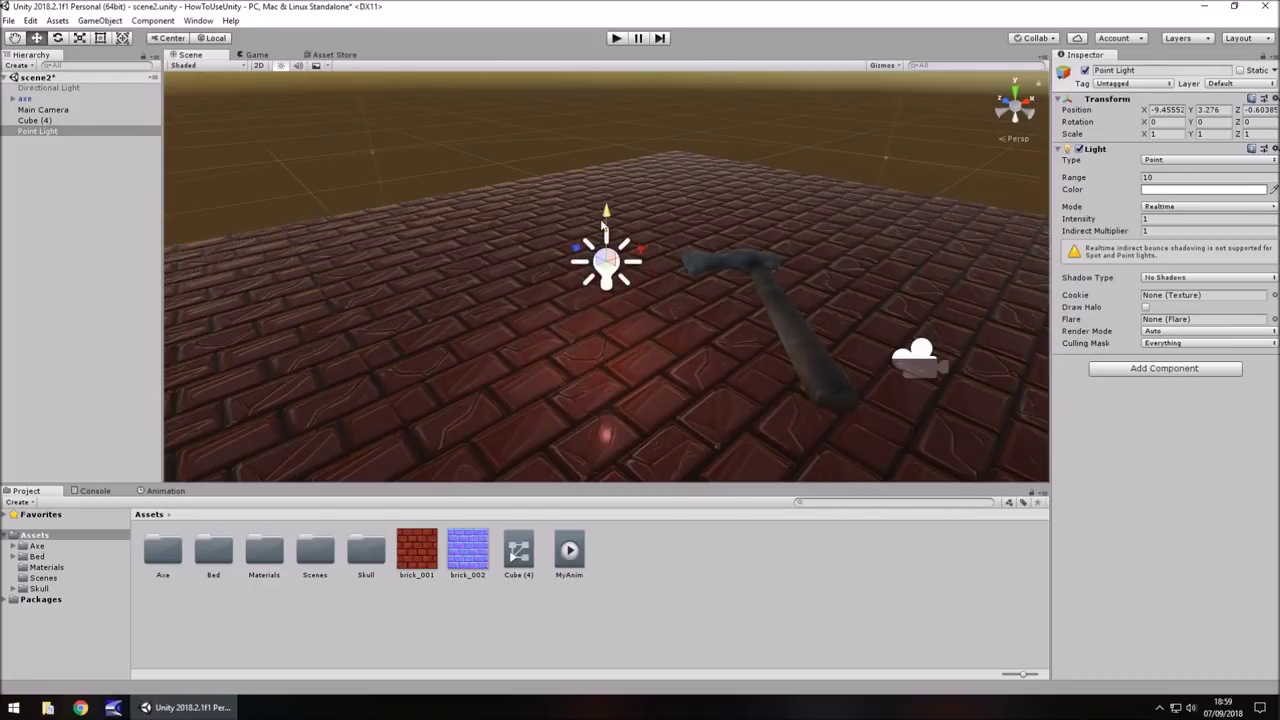
{"action": "double_click", "coordinate": [40, 131]}
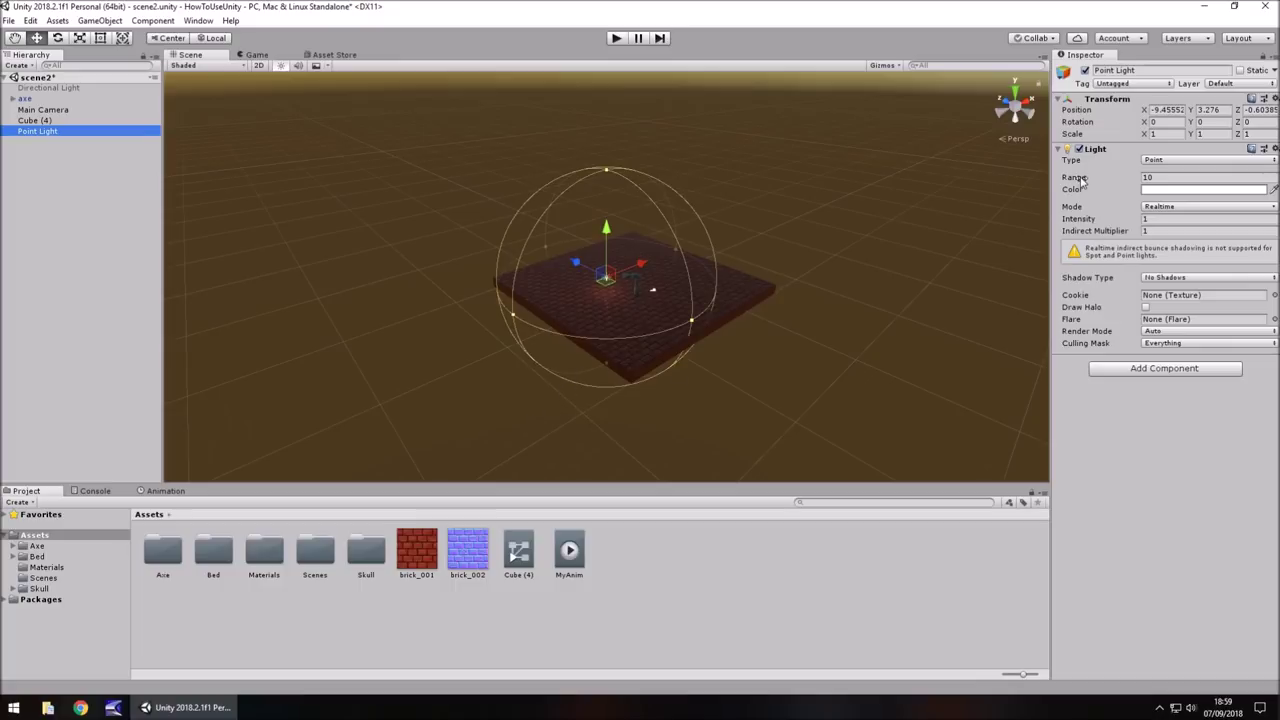
{"action": "left_click", "coordinate": [1162, 178]}
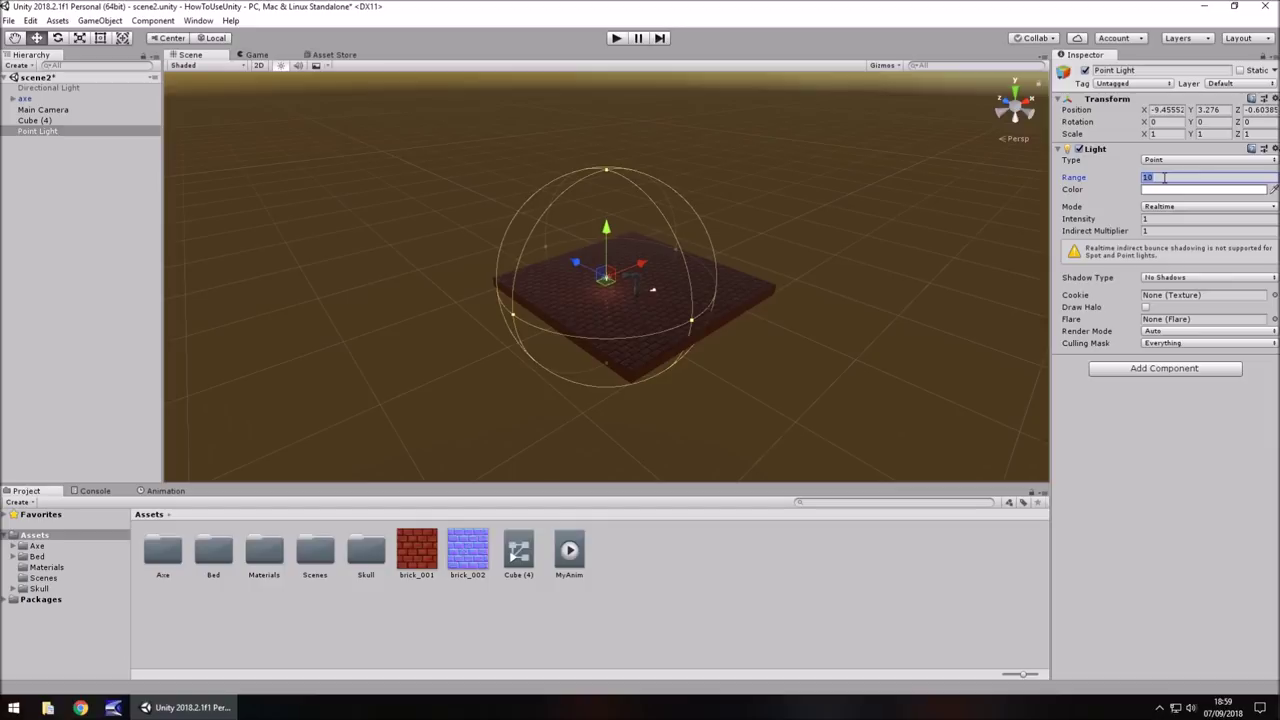
{"action": "type", "text": "20"}
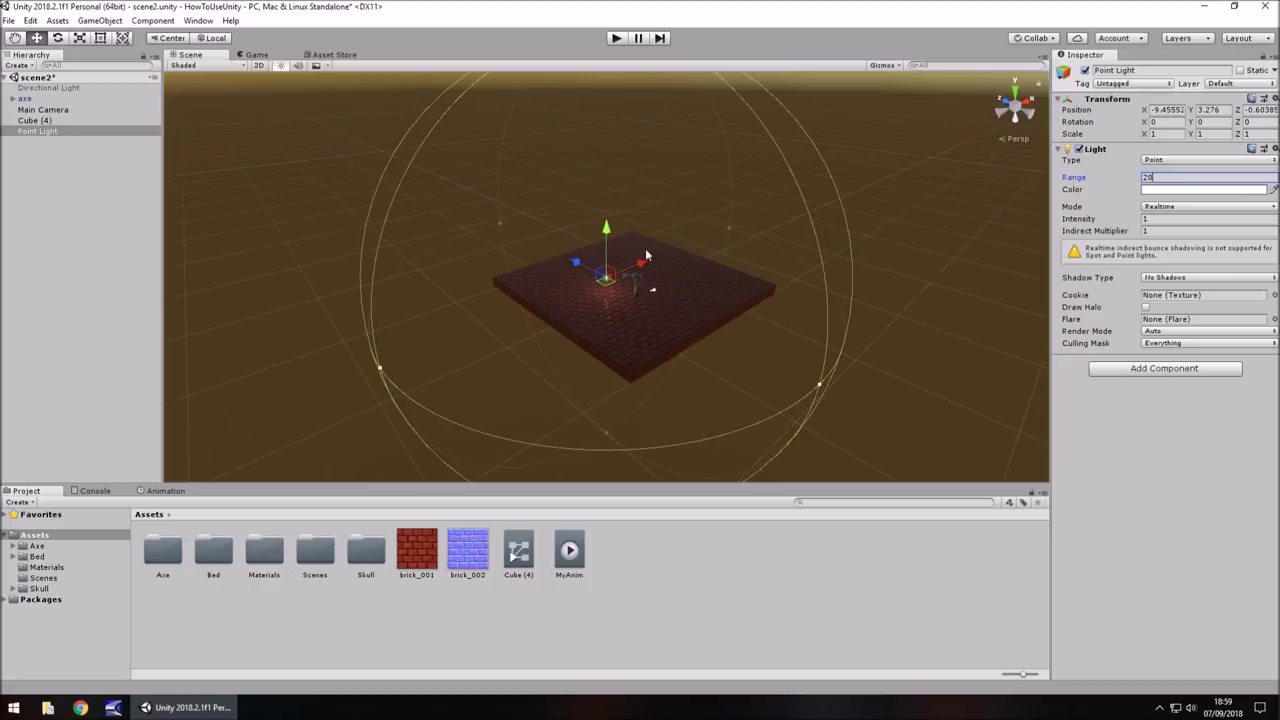
Step: Try a point light intensity of 10, and settle on an intensity of 2
{"action": "left_click", "coordinate": [1073, 219]}
{"action": "type", "text": "10"}
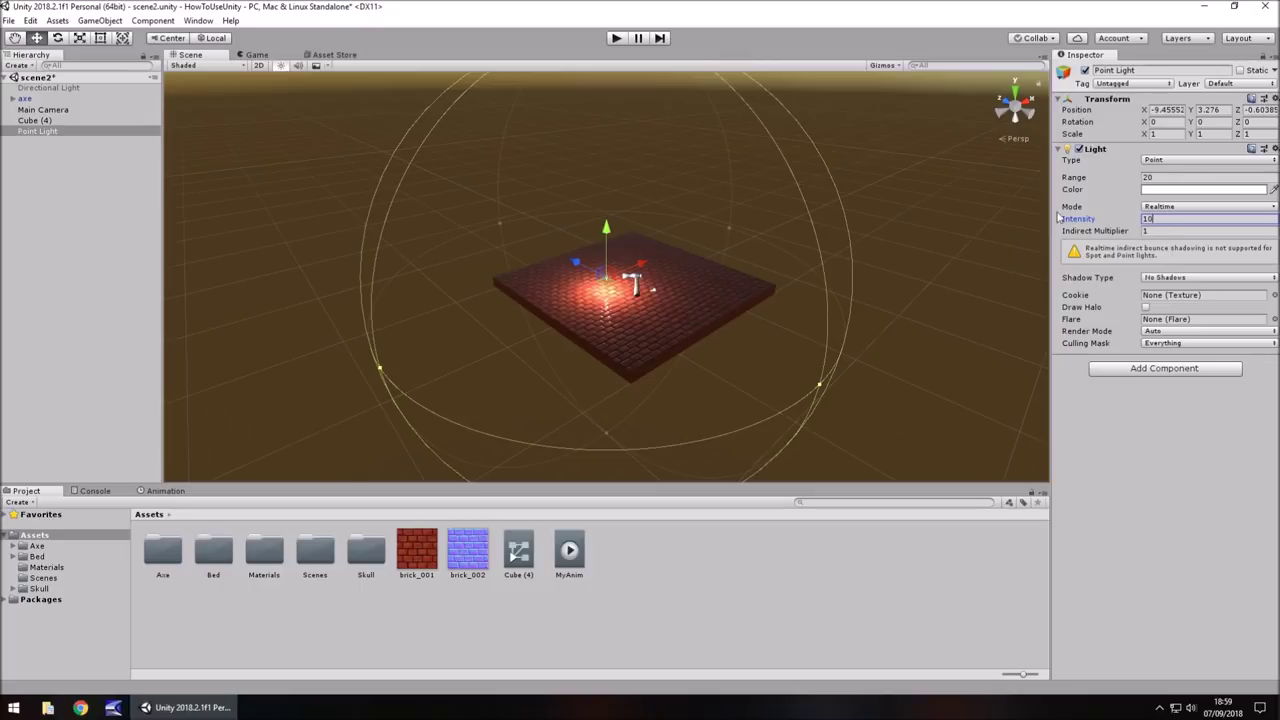
{"action": "type", "text": "2"}
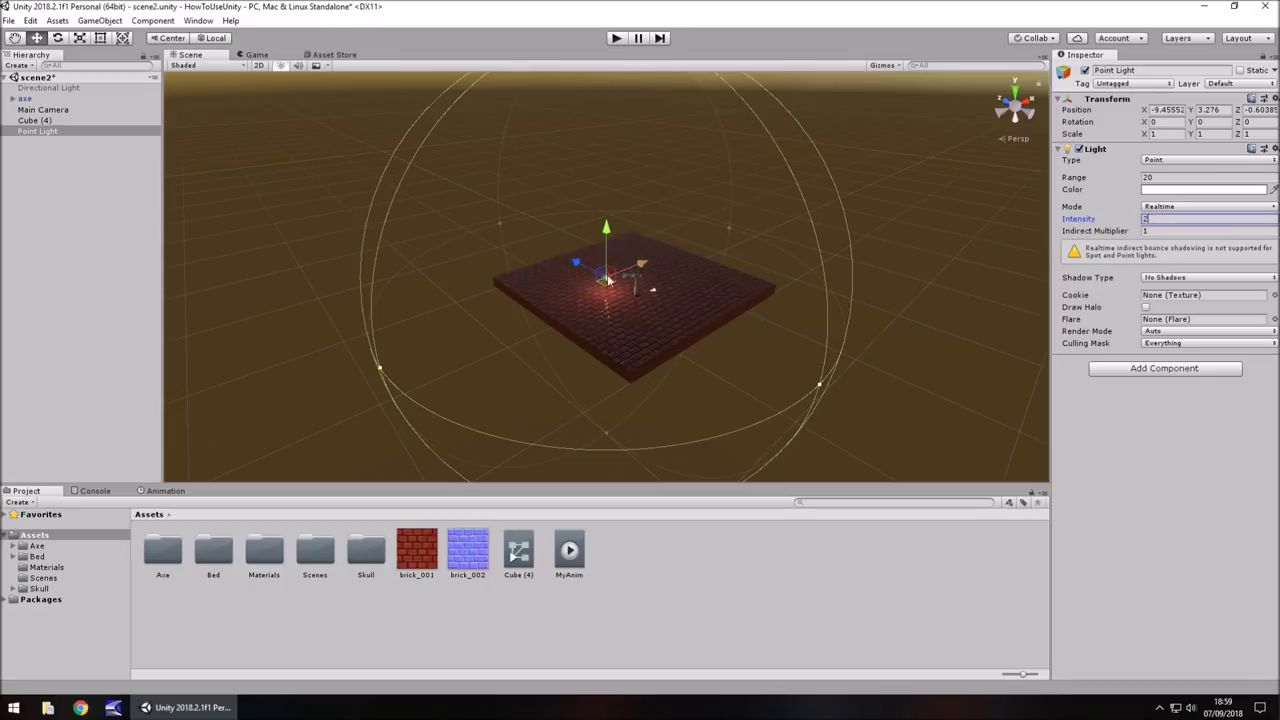
Step: Move the point light across the brick floor to about -4.4 on X and -1.95 on Z, and frame it
{"action": "scroll", "coordinate": [637, 293], "scroll_direction": "up", "scroll_amount": 5}
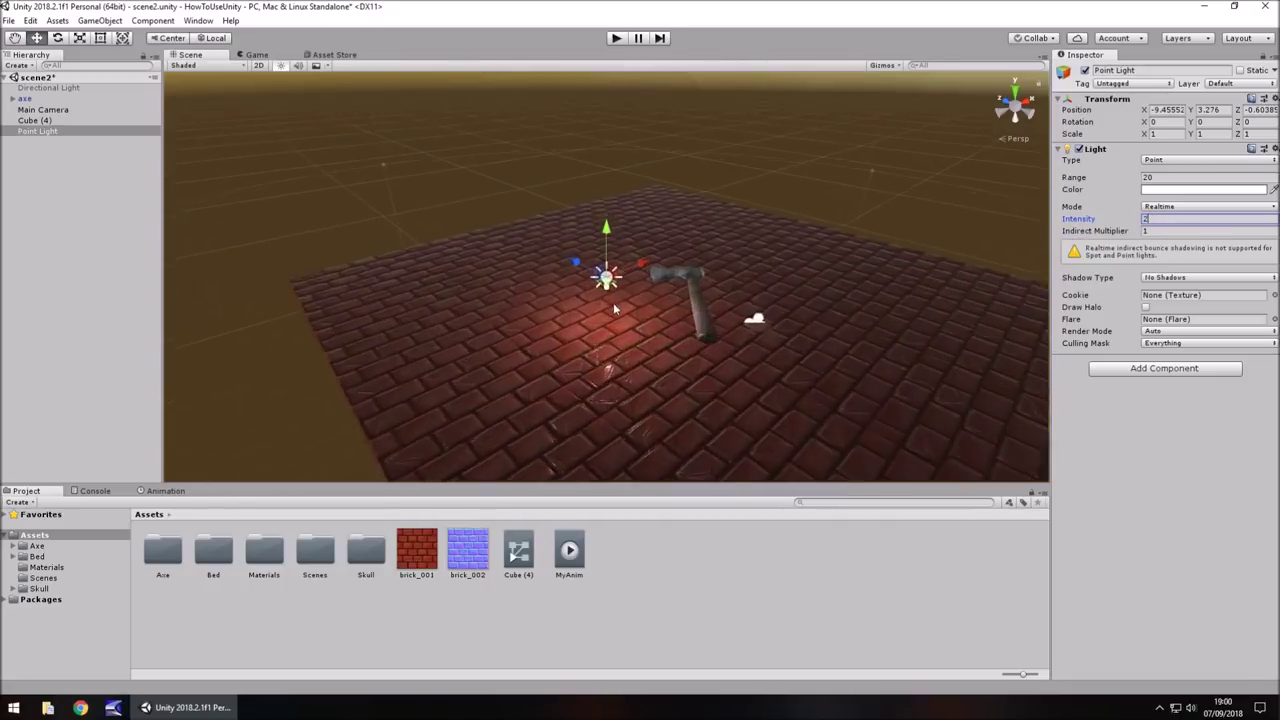
{"action": "scroll", "coordinate": [600, 307], "scroll_direction": "up", "scroll_amount": 2}
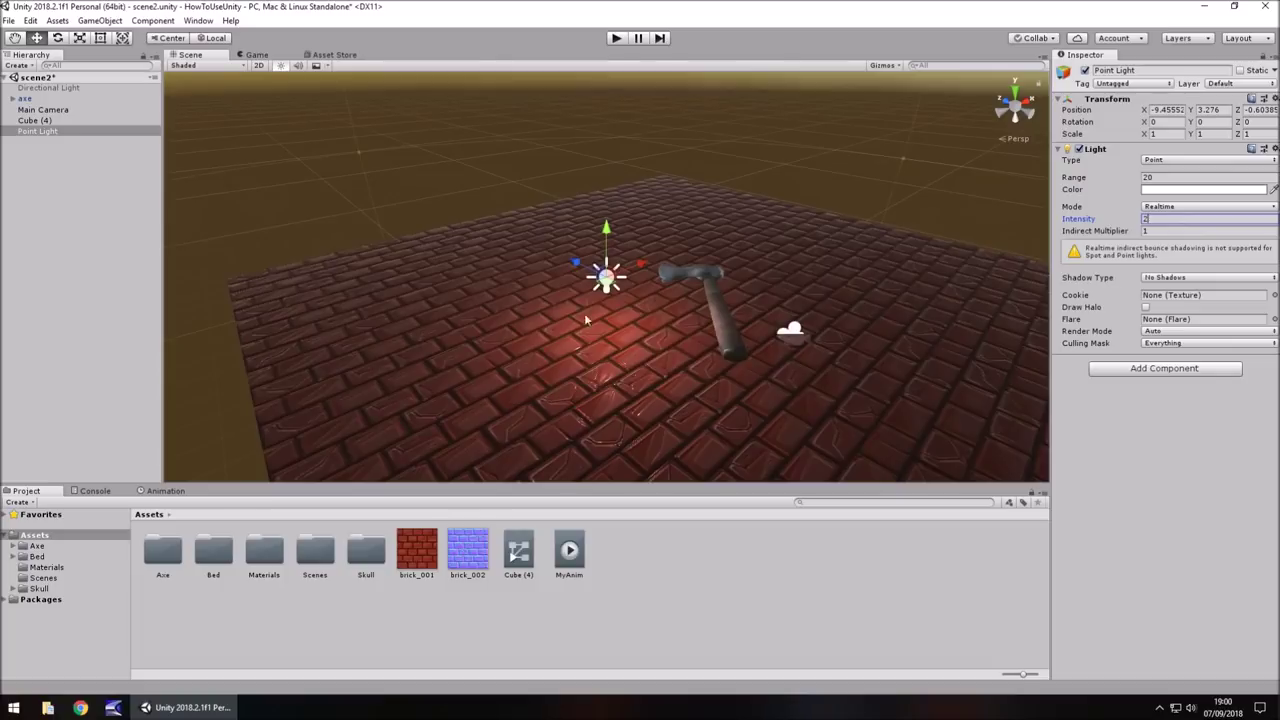
{"action": "left_click_drag", "start_coordinate": [573, 258], "coordinate": [756, 224]}
{"action": "key", "text": "f"}
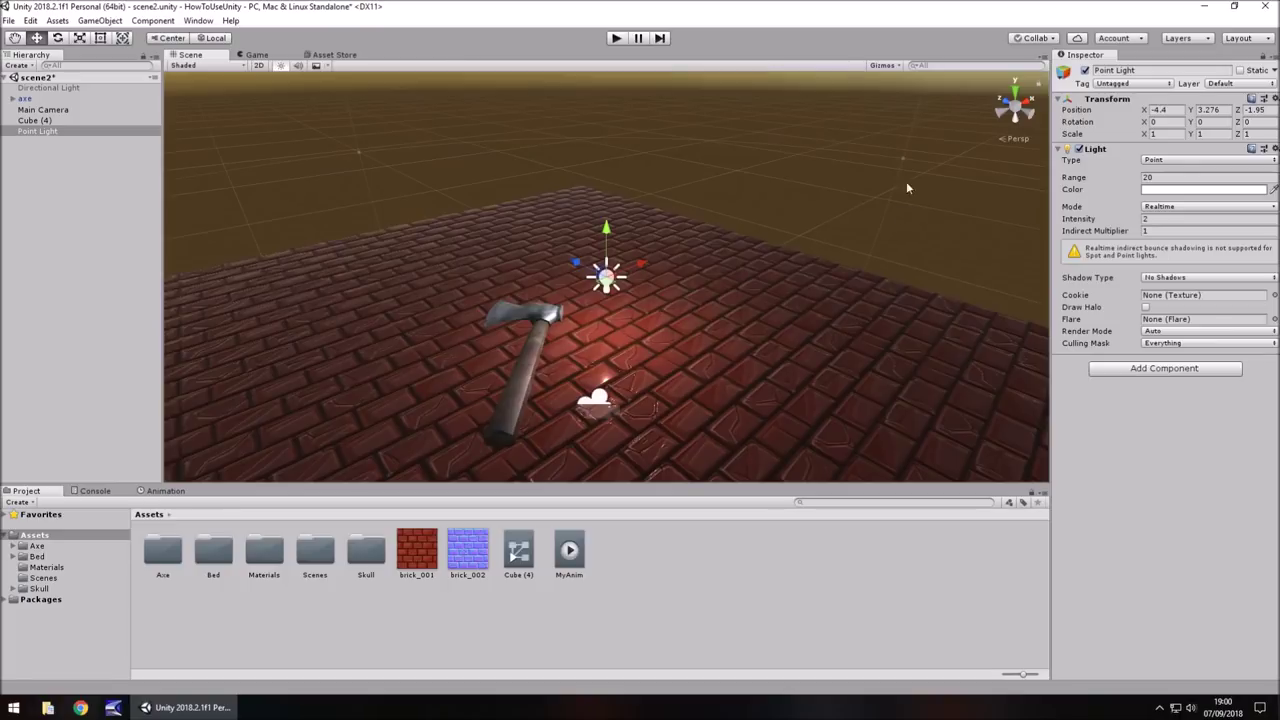
Step: Raise the point light to about 7.34 on Y and lower it to about 2.41, framing it at each height
{"action": "left_click_drag", "start_coordinate": [608, 228], "coordinate": [596, 82]}
{"action": "key", "text": "f"}
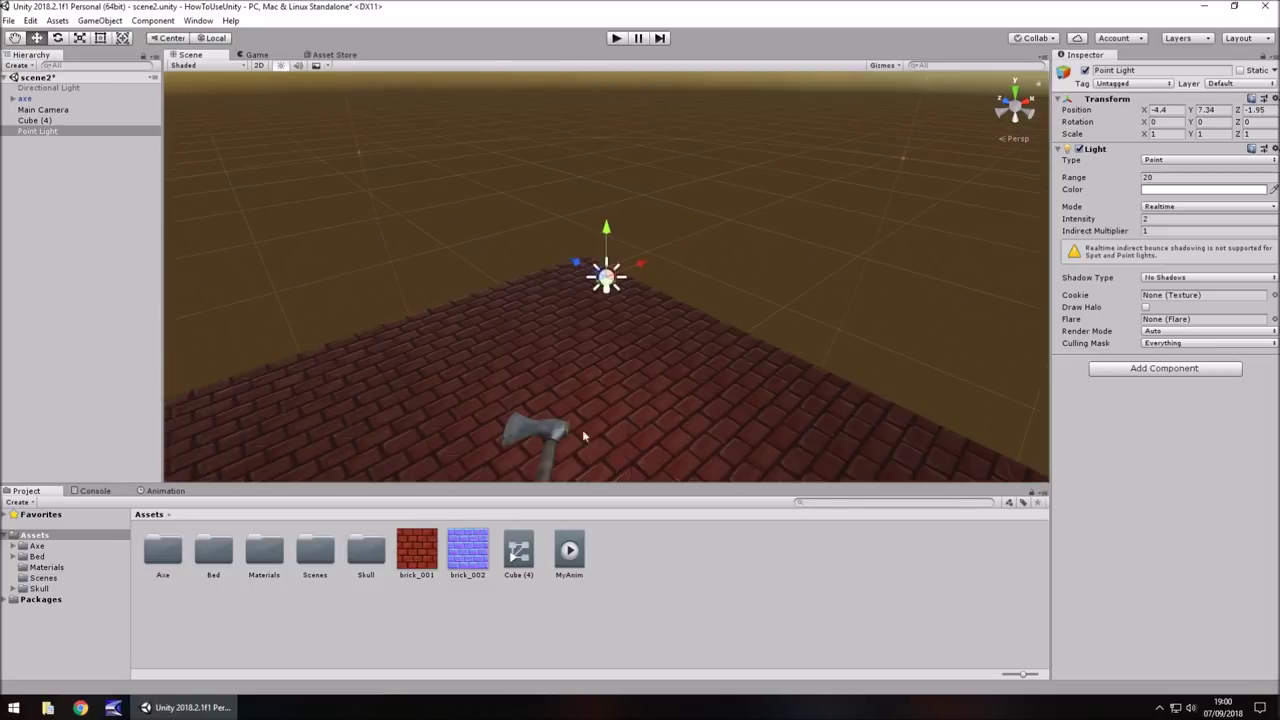
{"action": "left_click_drag", "start_coordinate": [609, 227], "coordinate": [603, 493]}
{"action": "key", "text": "f"}
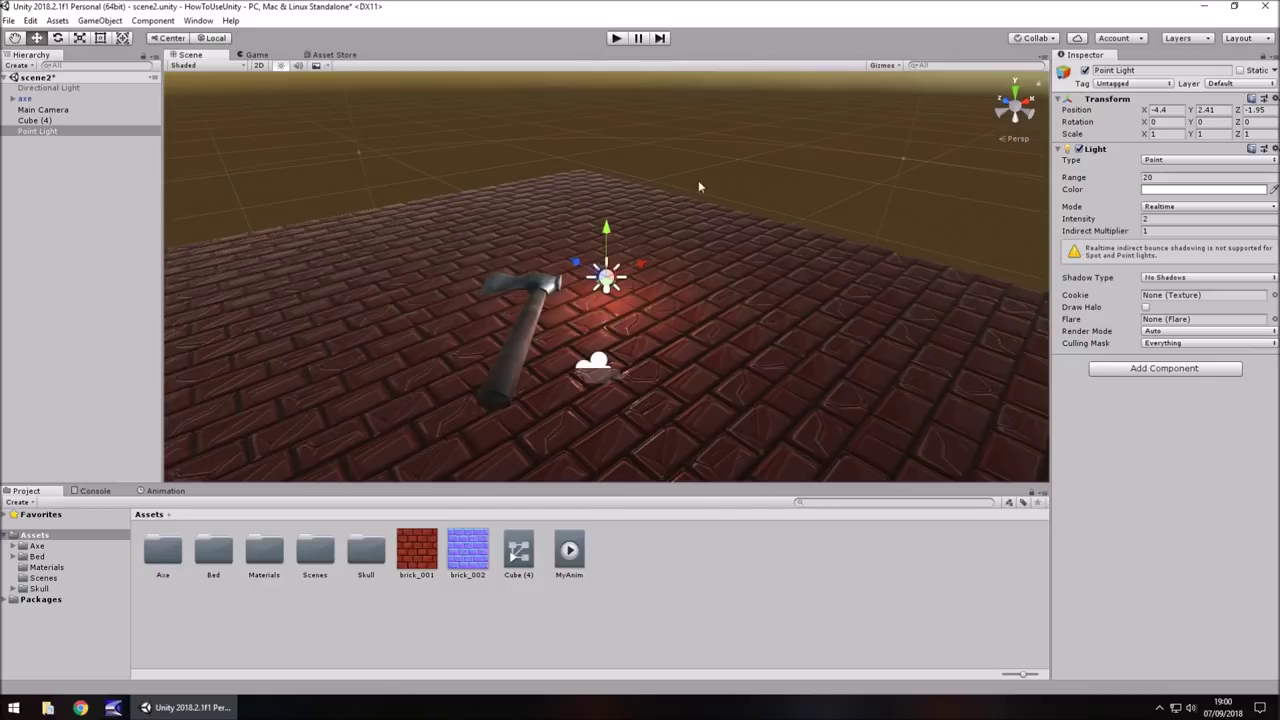
Step: Deactivate the point light and add a spotlight over the brick floor, raised to about 3.92 on Y
{"action": "left_click", "coordinate": [1085, 70]}
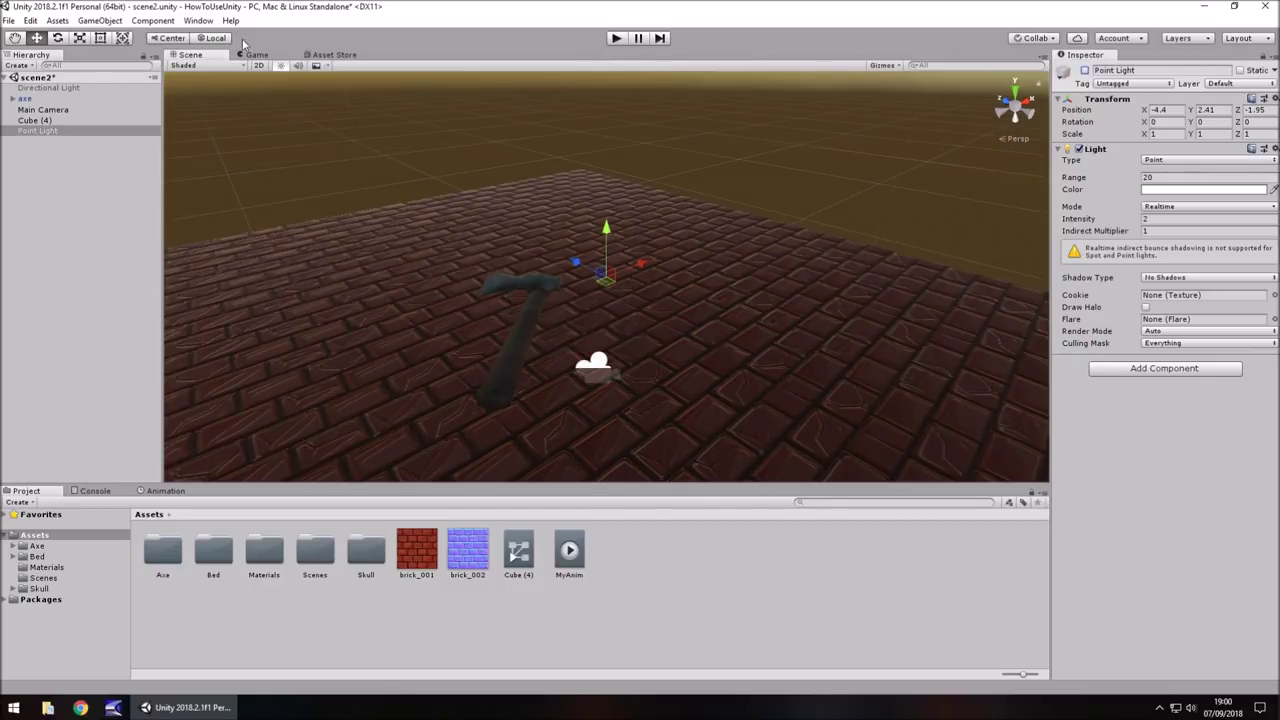
{"action": "left_click", "coordinate": [100, 20]}
{"action": "mouse_move", "coordinate": [224, 111]}
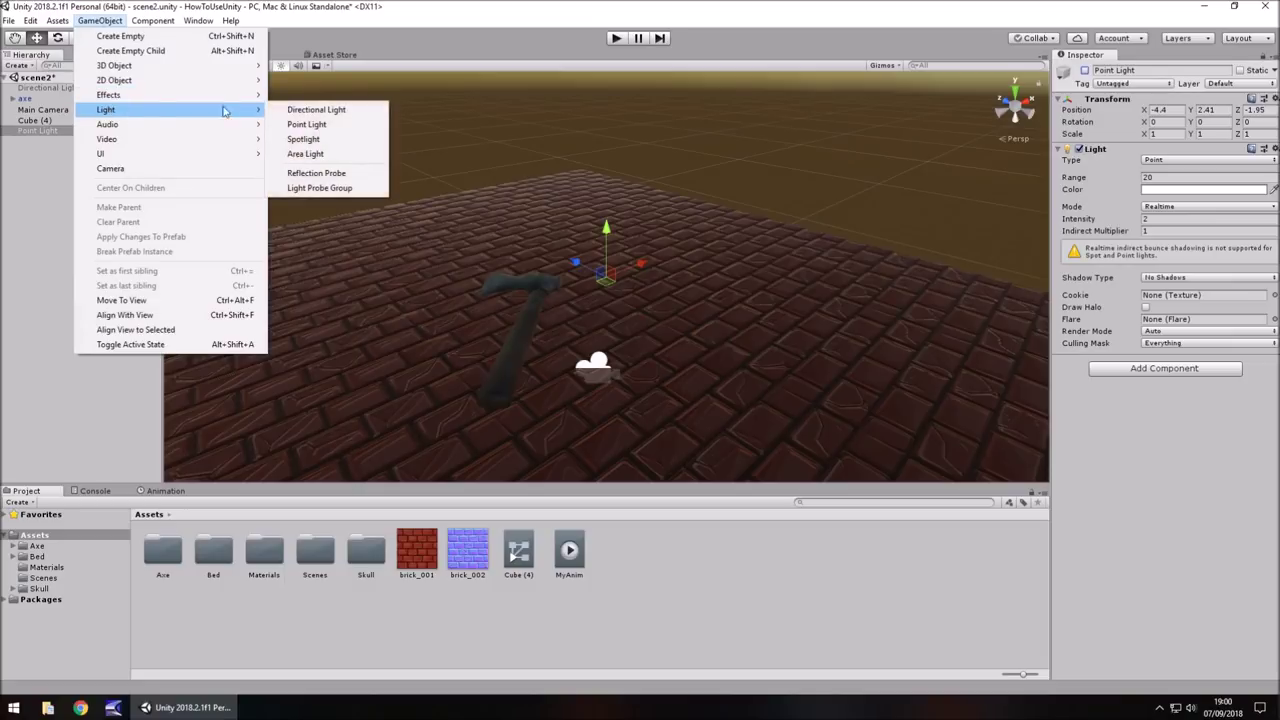
{"action": "left_click", "coordinate": [329, 142]}
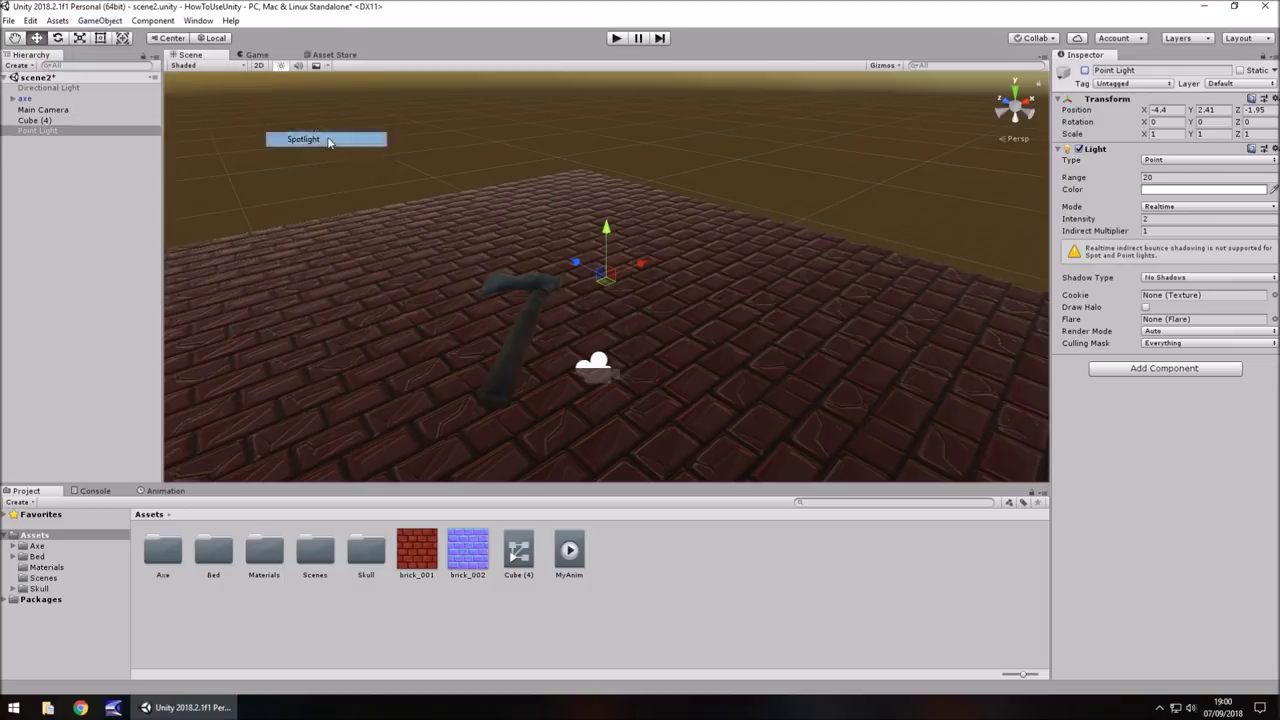
{"action": "left_click_drag", "start_coordinate": [606, 322], "coordinate": [604, 264]}
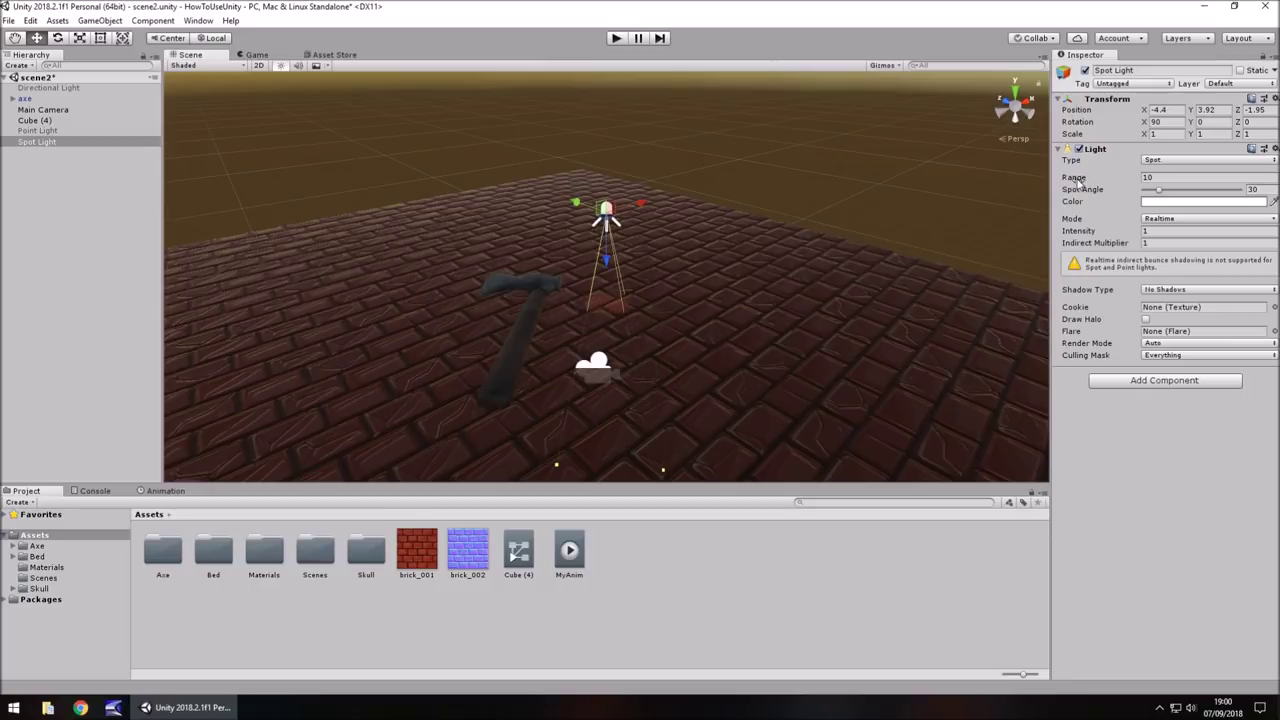
Step: Set the spotlight's range to about 245.6 and intensity to about 21.64, and raise it to about 18.77 on Y
{"action": "left_click_drag", "start_coordinate": [1078, 180], "coordinate": [78, 189]}
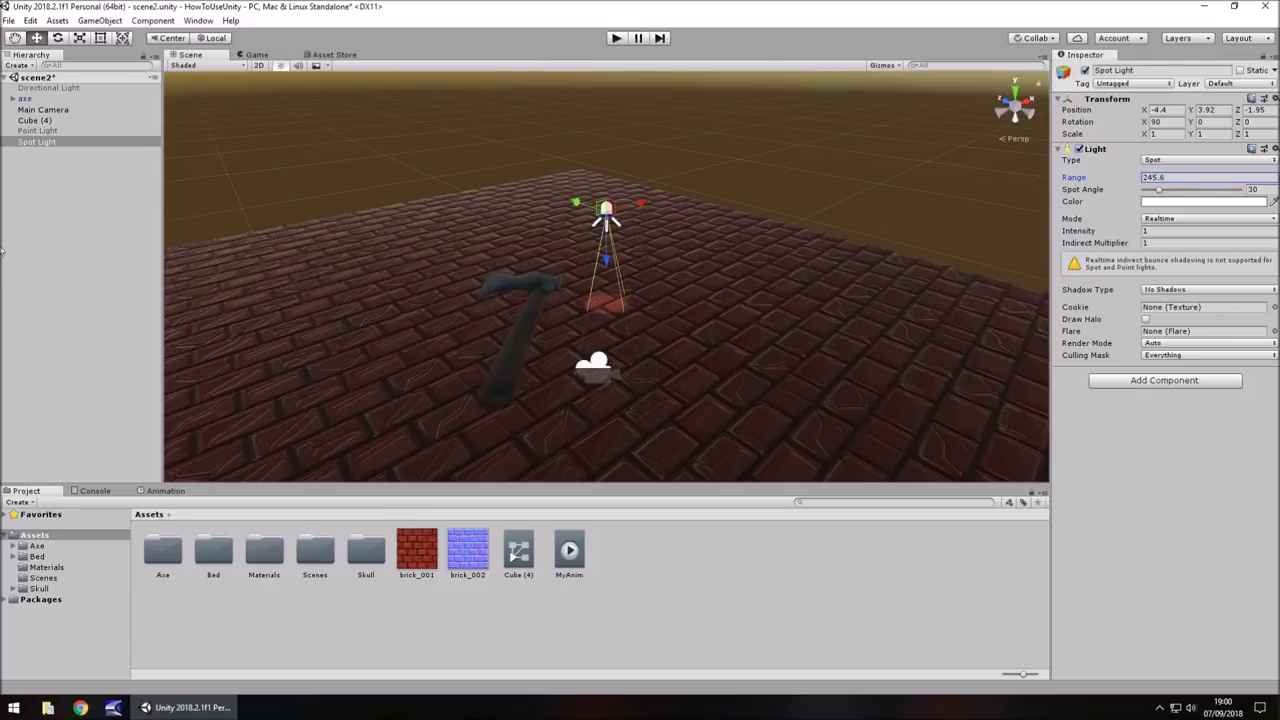
{"action": "left_click_drag", "start_coordinate": [1090, 232], "coordinate": [1235, 240]}
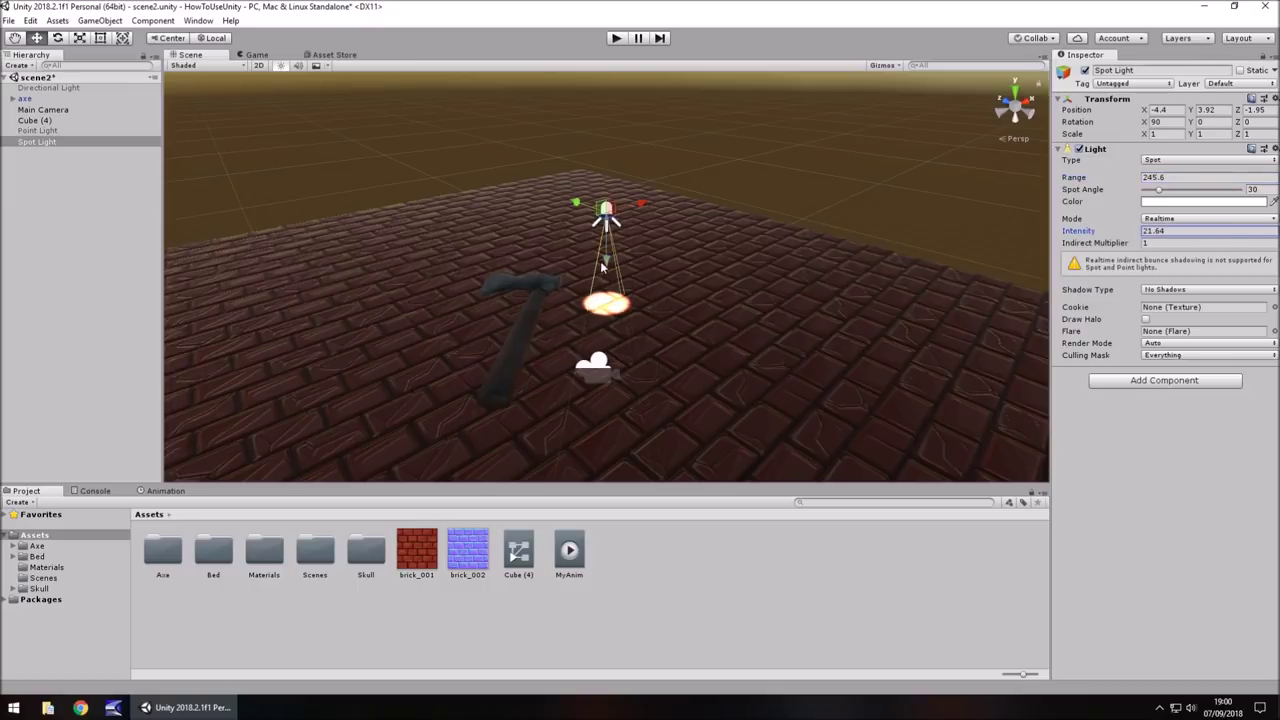
{"action": "left_click_drag", "start_coordinate": [605, 258], "coordinate": [597, 347]}
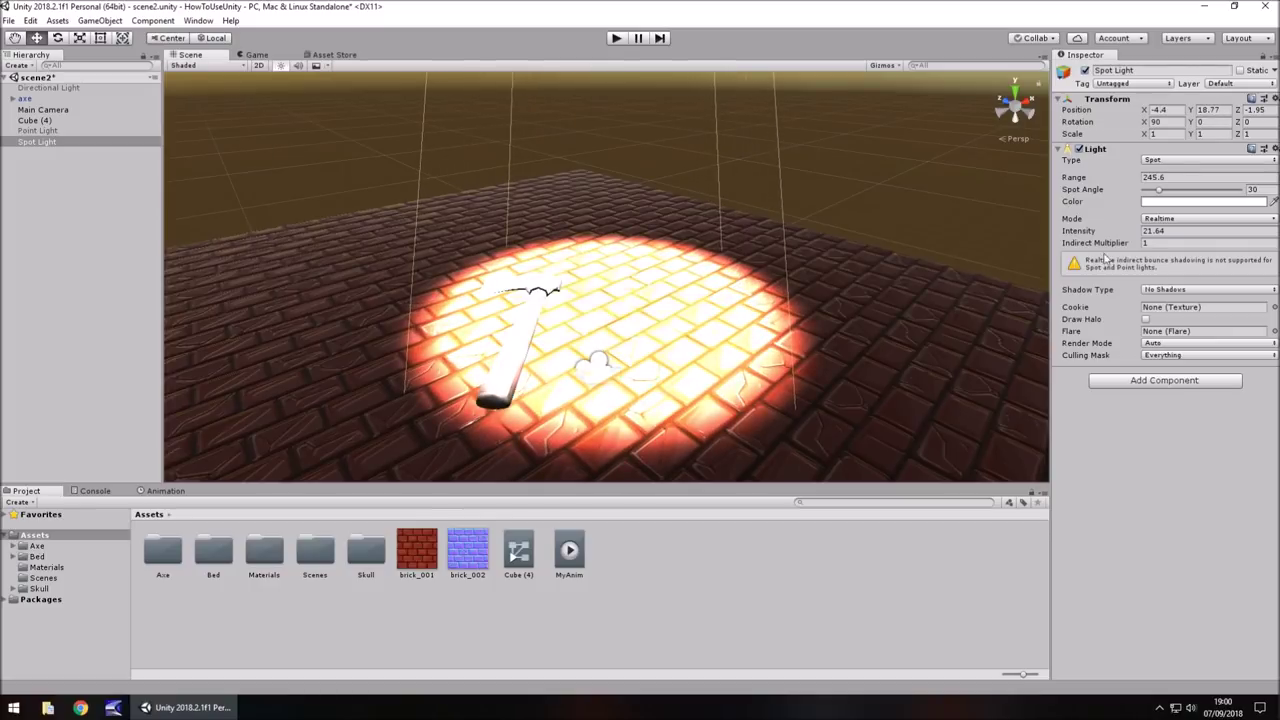
Step: Change the spotlight's color to light red and narrow its spot angle to 13
{"action": "left_click", "coordinate": [1168, 202]}
{"action": "mouse_move", "coordinate": [177, 126]}
{"action": "left_mouse_down"}
{"action": "mouse_move", "coordinate": [220, 108]}
{"action": "mouse_move", "coordinate": [155, 109]}
{"action": "mouse_move", "coordinate": [189, 109]}
{"action": "left_mouse_up"}
{"action": "left_click", "coordinate": [256, 28]}
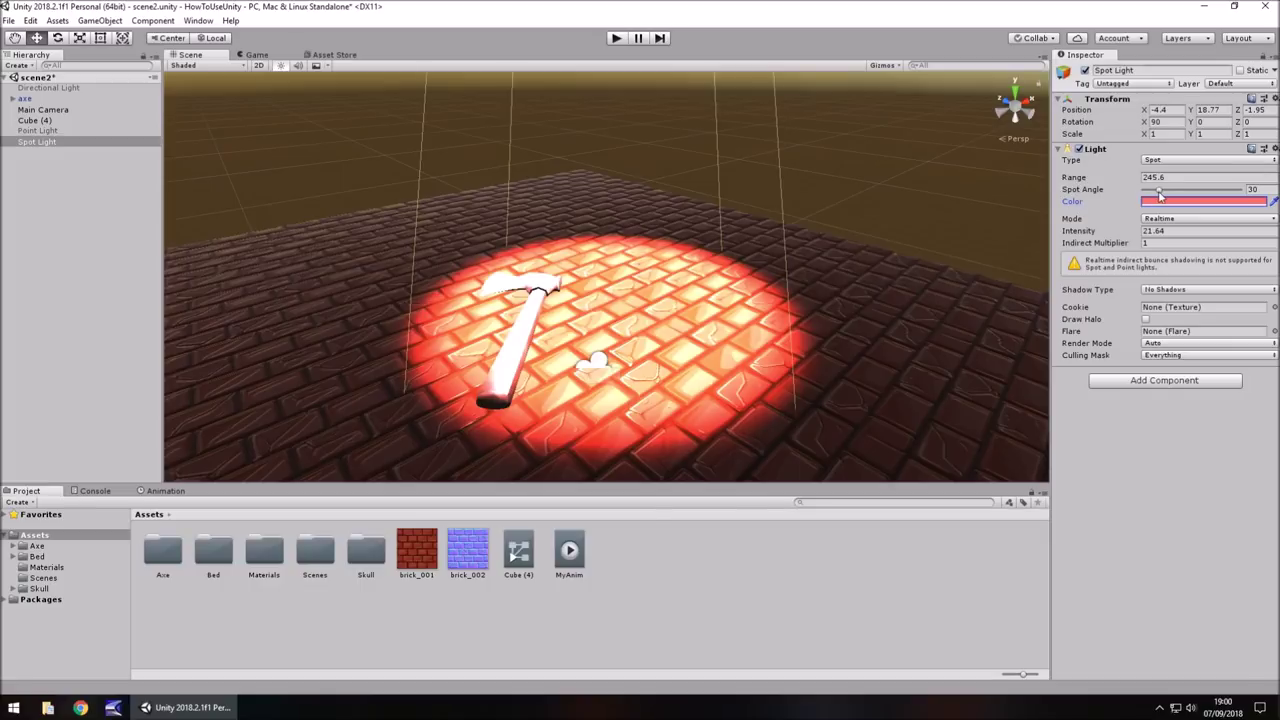
{"action": "mouse_move", "coordinate": [1160, 197]}
{"action": "left_mouse_down"}
{"action": "mouse_move", "coordinate": [1196, 192]}
{"action": "mouse_move", "coordinate": [1125, 190]}
{"action": "mouse_move", "coordinate": [1272, 193]}
{"action": "mouse_move", "coordinate": [1150, 202]}
{"action": "left_mouse_up"}
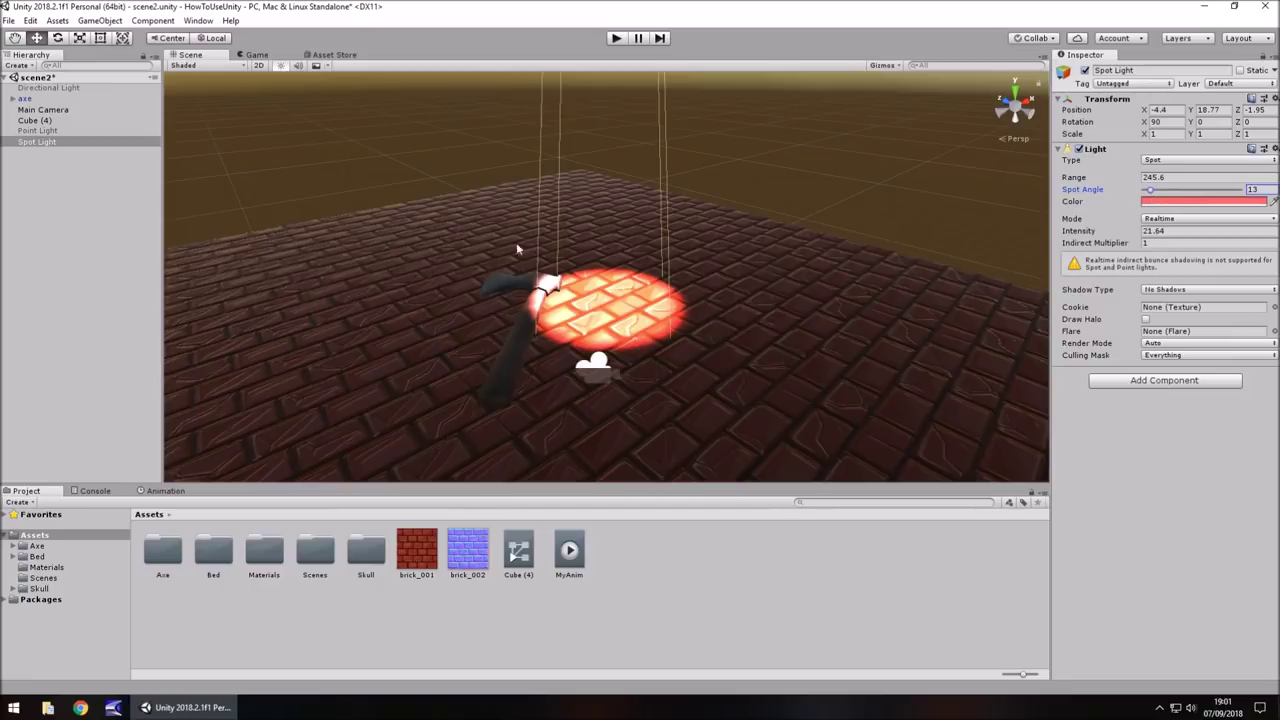
Step: Add an area light to the scene and raise it to about 4.85 on Y
{"action": "left_click", "coordinate": [117, 21]}
{"action": "mouse_move", "coordinate": [105, 110]}
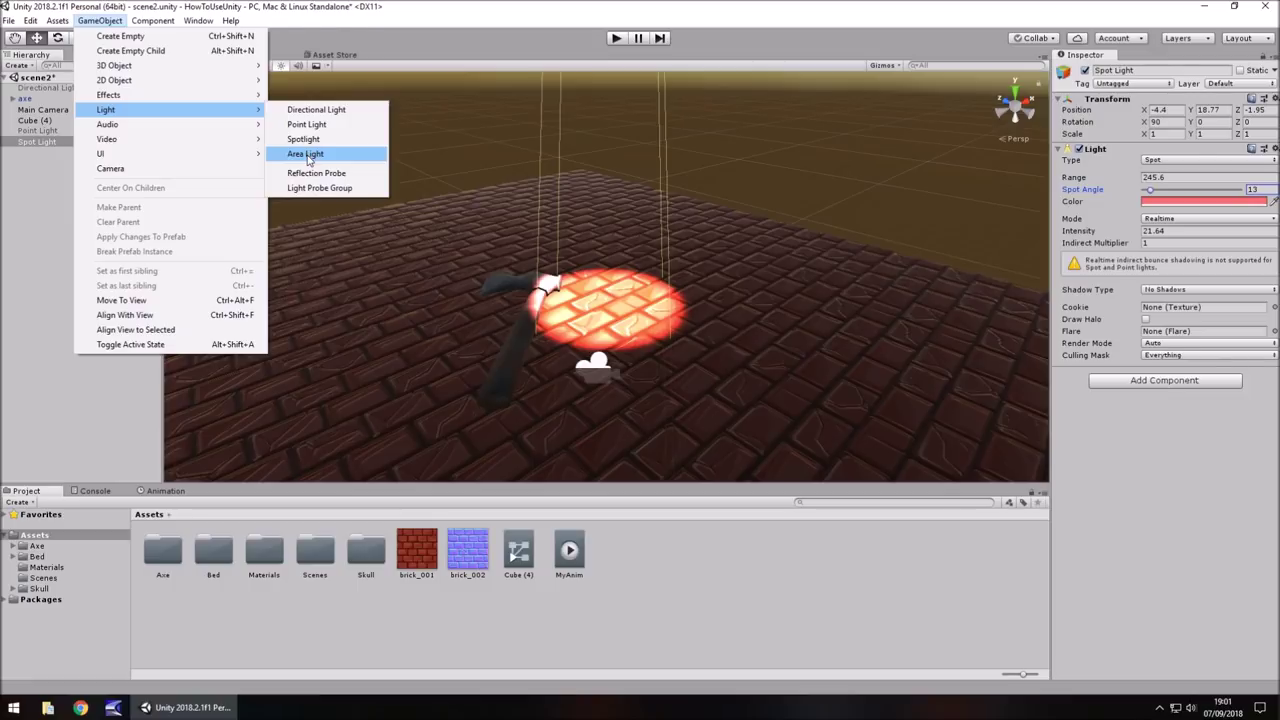
{"action": "left_click", "coordinate": [306, 155]}
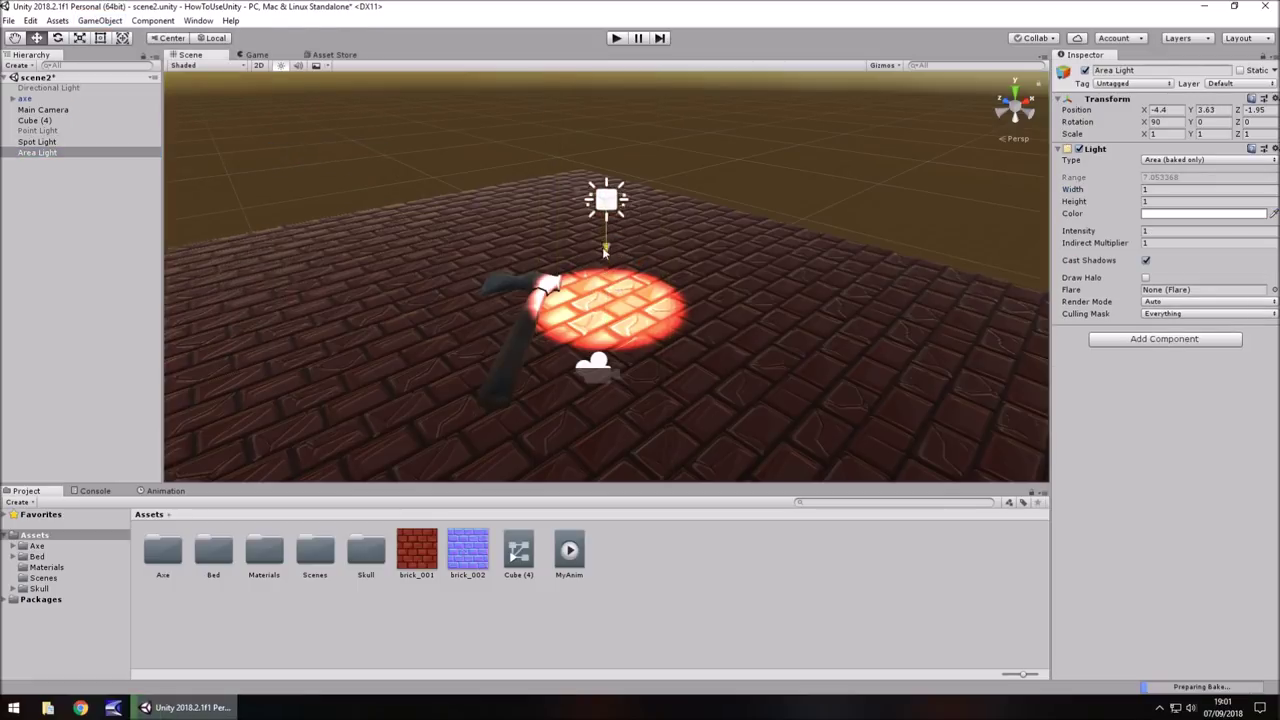
{"action": "left_click_drag", "start_coordinate": [604, 252], "coordinate": [604, 217]}
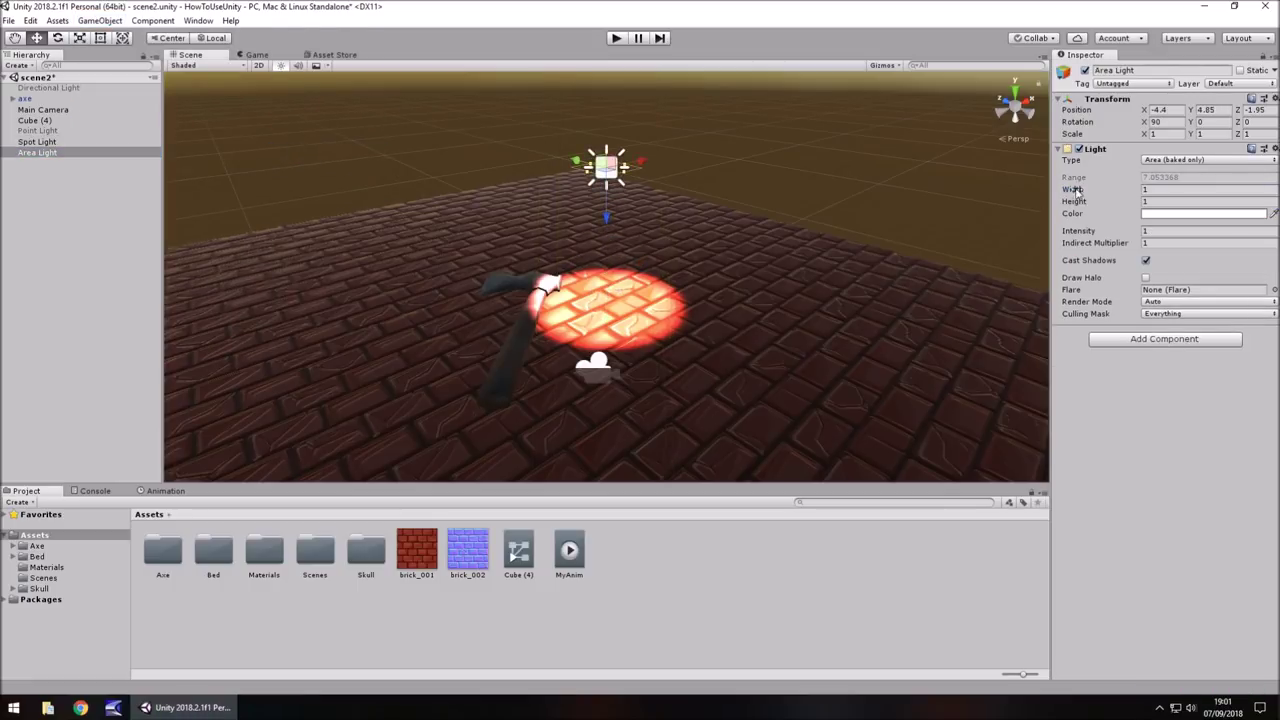
Step: Enlarge the area light to about 8.62 wide and 19.12 high, and check the available light types
{"action": "left_click_drag", "start_coordinate": [1076, 190], "coordinate": [1180, 190]}
{"action": "left_click_drag", "start_coordinate": [1072, 201], "coordinate": [477, 201]}
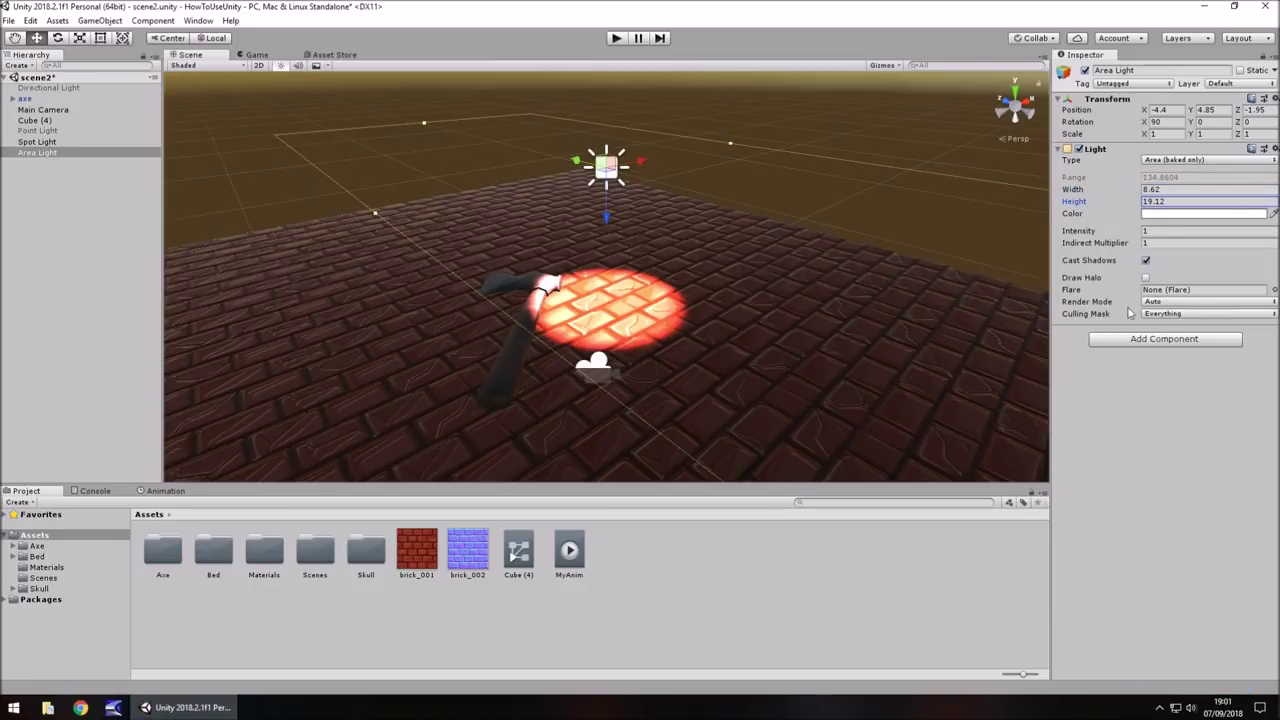
{"action": "left_click", "coordinate": [1172, 161]}
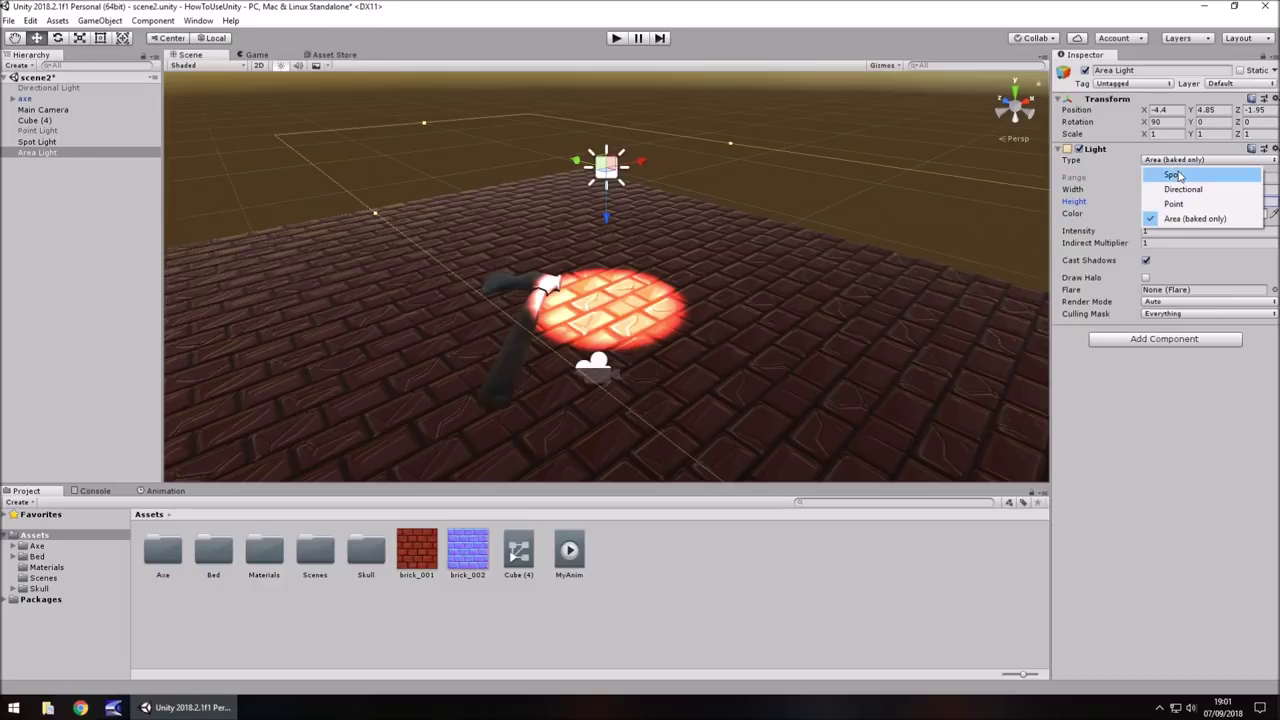
{"action": "left_click", "coordinate": [1184, 459]}
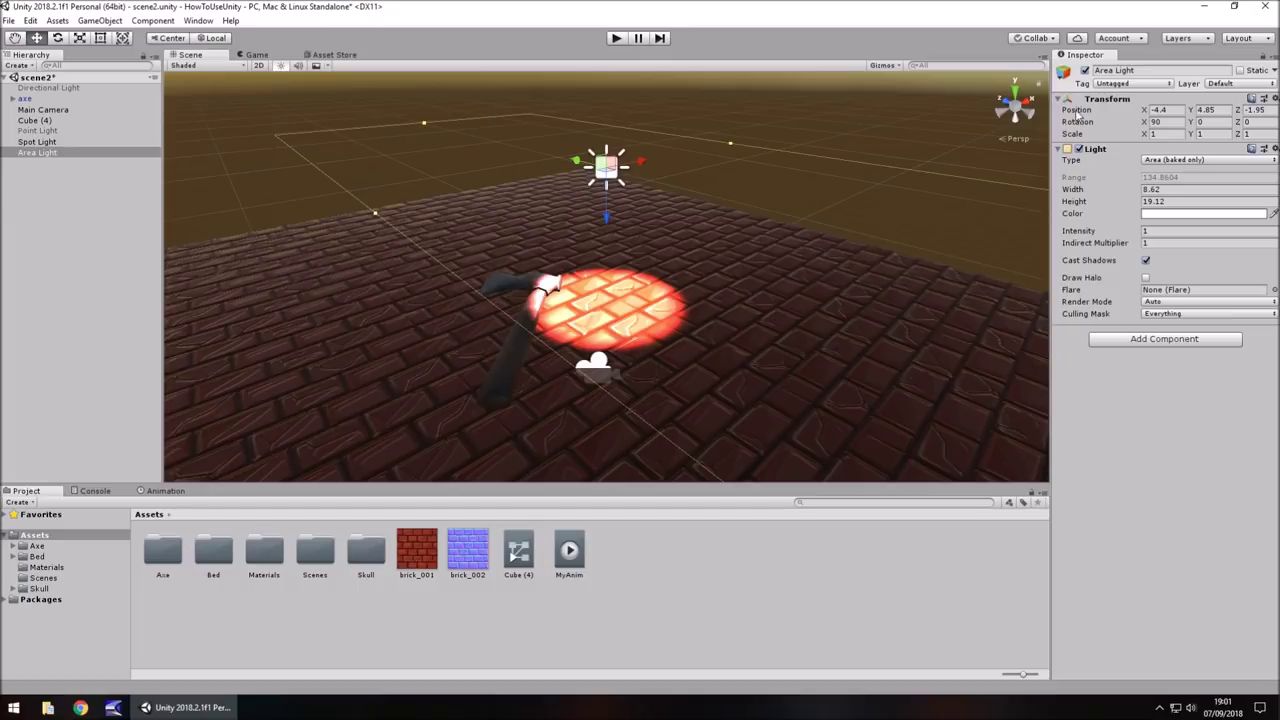
Step: Deactivate the area light and add a reflection probe to the scene
{"action": "left_click", "coordinate": [1085, 70]}
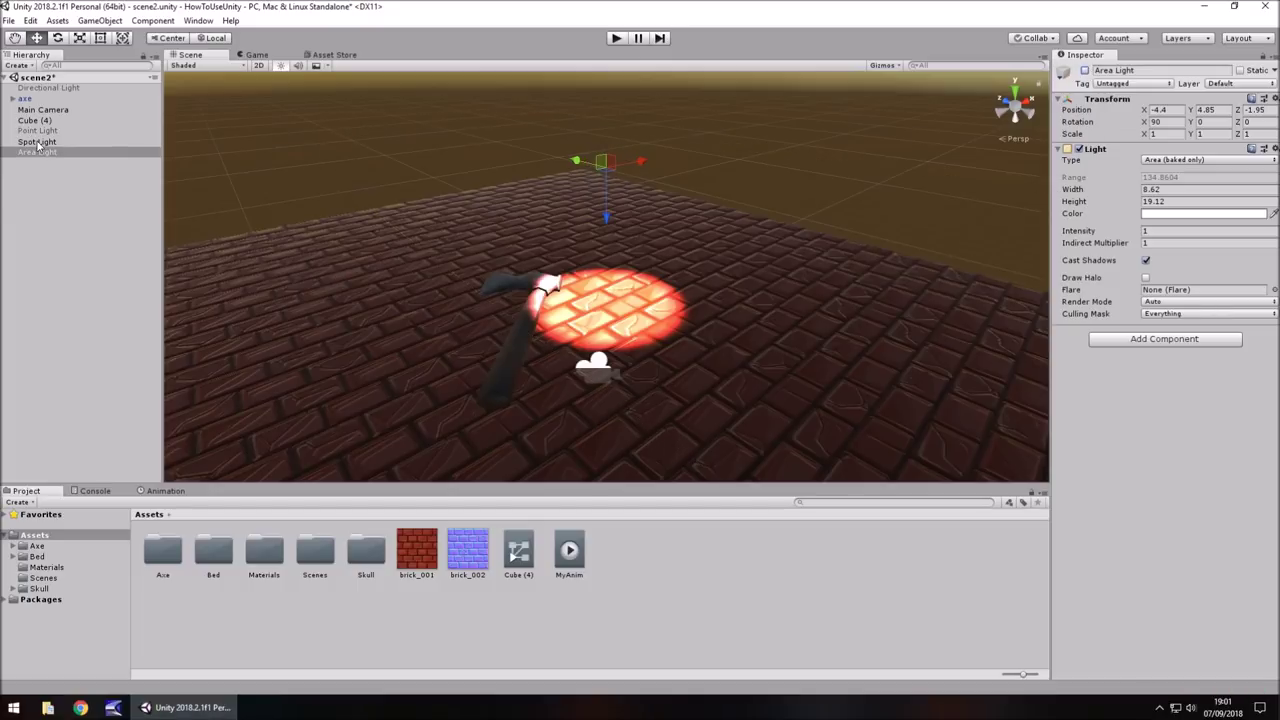
{"action": "left_click", "coordinate": [37, 142]}
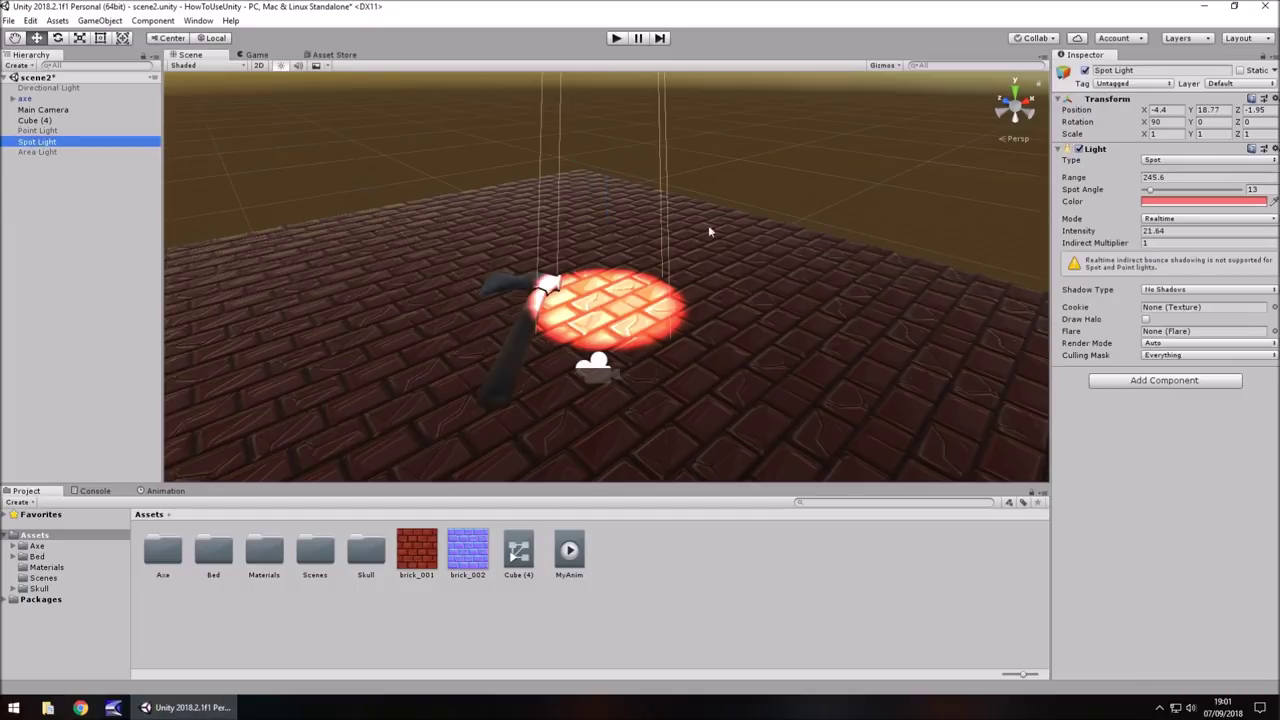
{"action": "left_click", "coordinate": [100, 20]}
{"action": "mouse_move", "coordinate": [113, 115]}
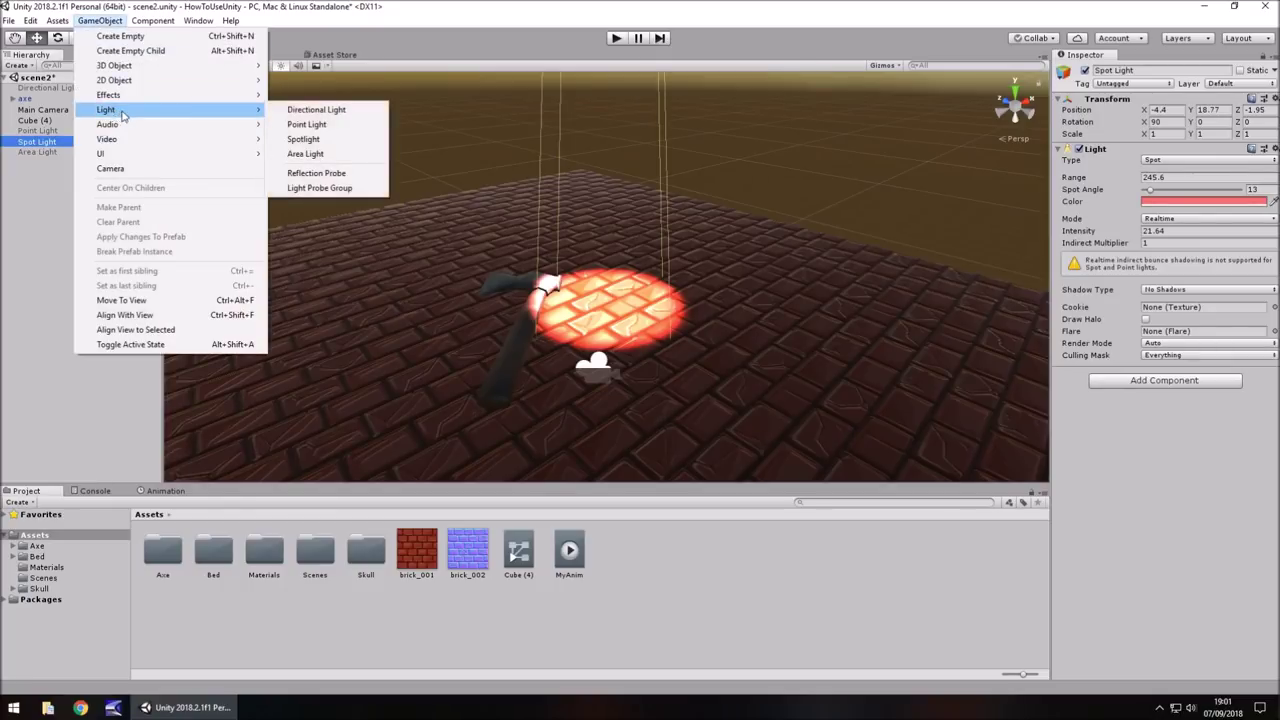
{"action": "left_click", "coordinate": [318, 173]}
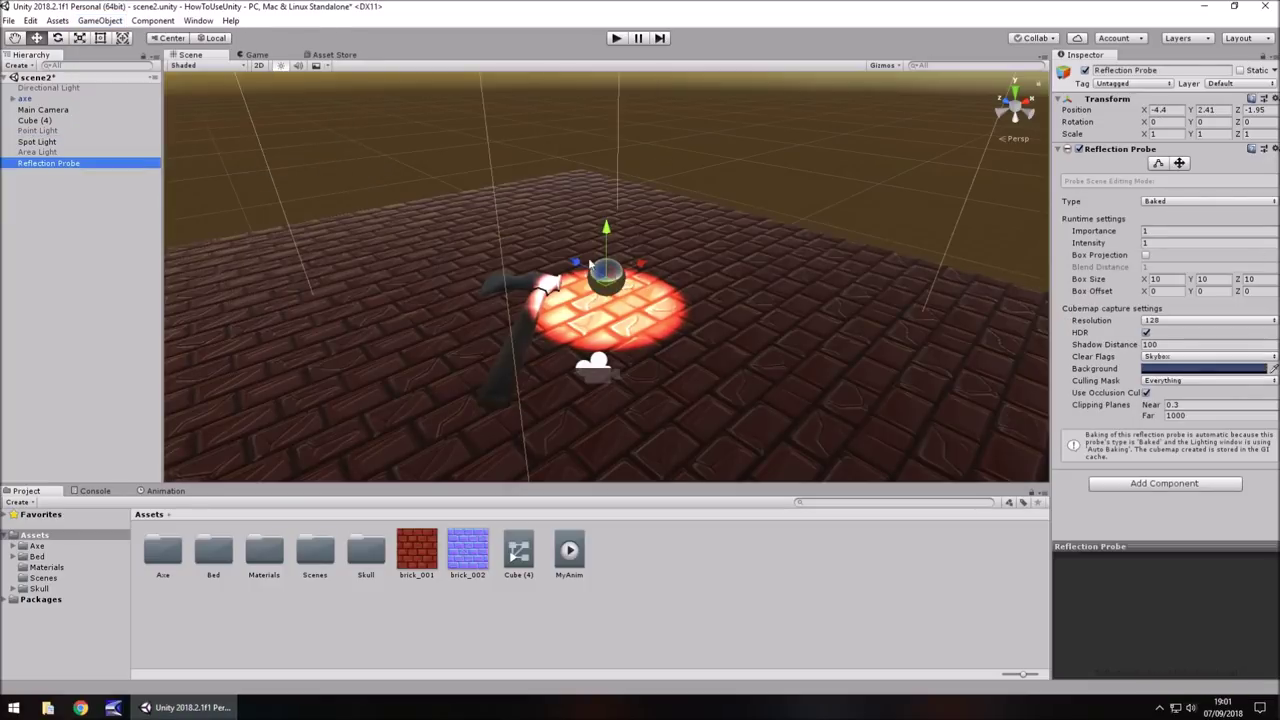
Step: Set the reflection probe's type to Realtime and move it to about -1.35 on X and 3.03 on Y
{"action": "left_click_drag", "start_coordinate": [608, 235], "coordinate": [1048, 260]}
{"action": "left_click", "coordinate": [1172, 203]}
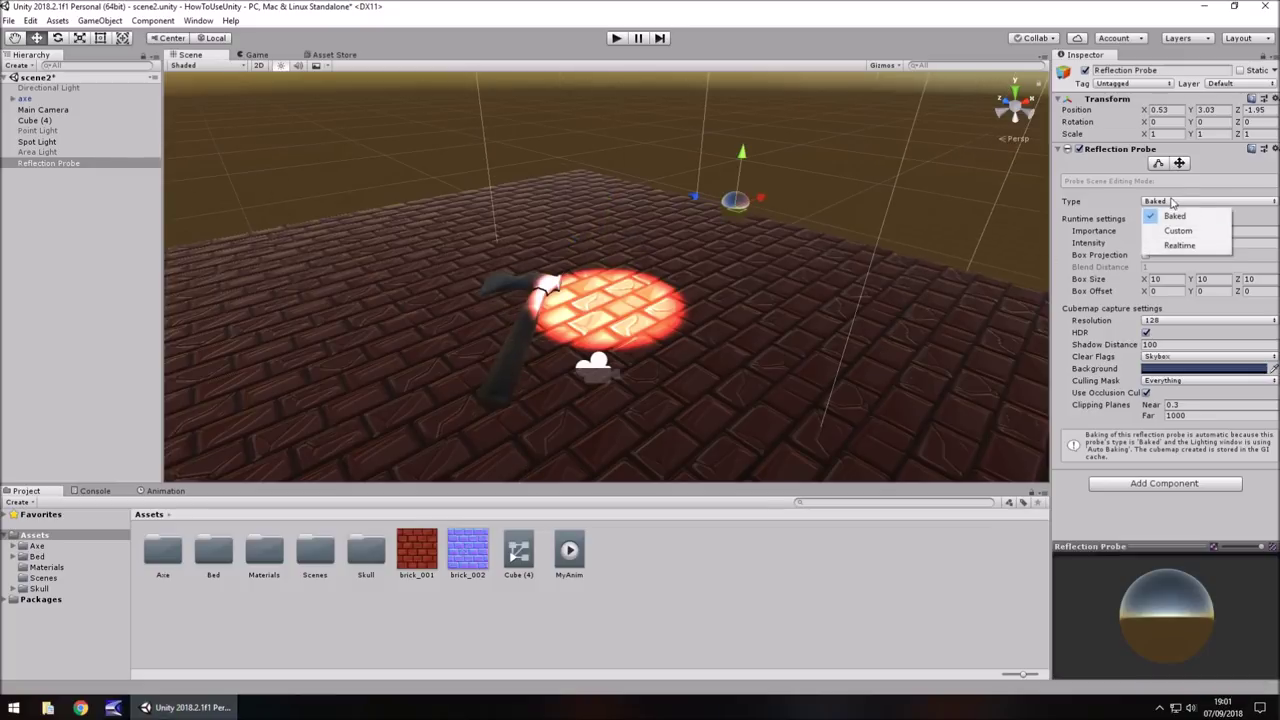
{"action": "left_click", "coordinate": [1178, 246]}
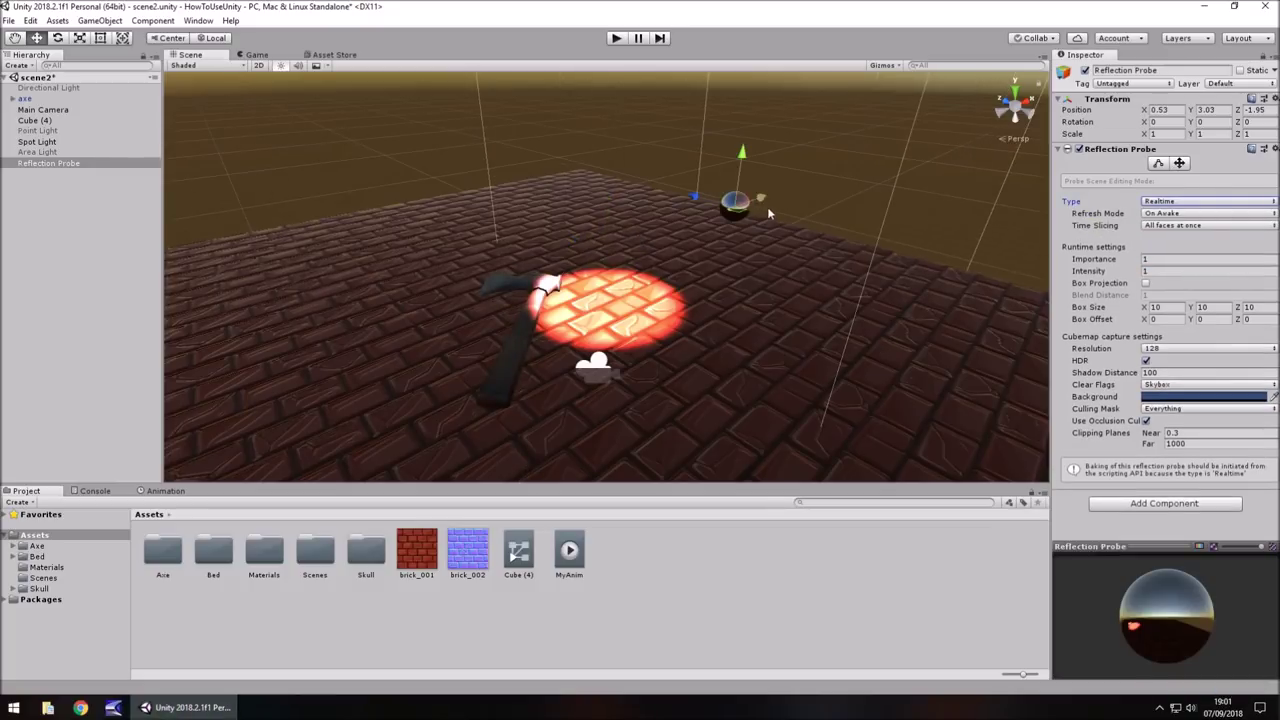
{"action": "left_click_drag", "start_coordinate": [768, 200], "coordinate": [722, 214]}
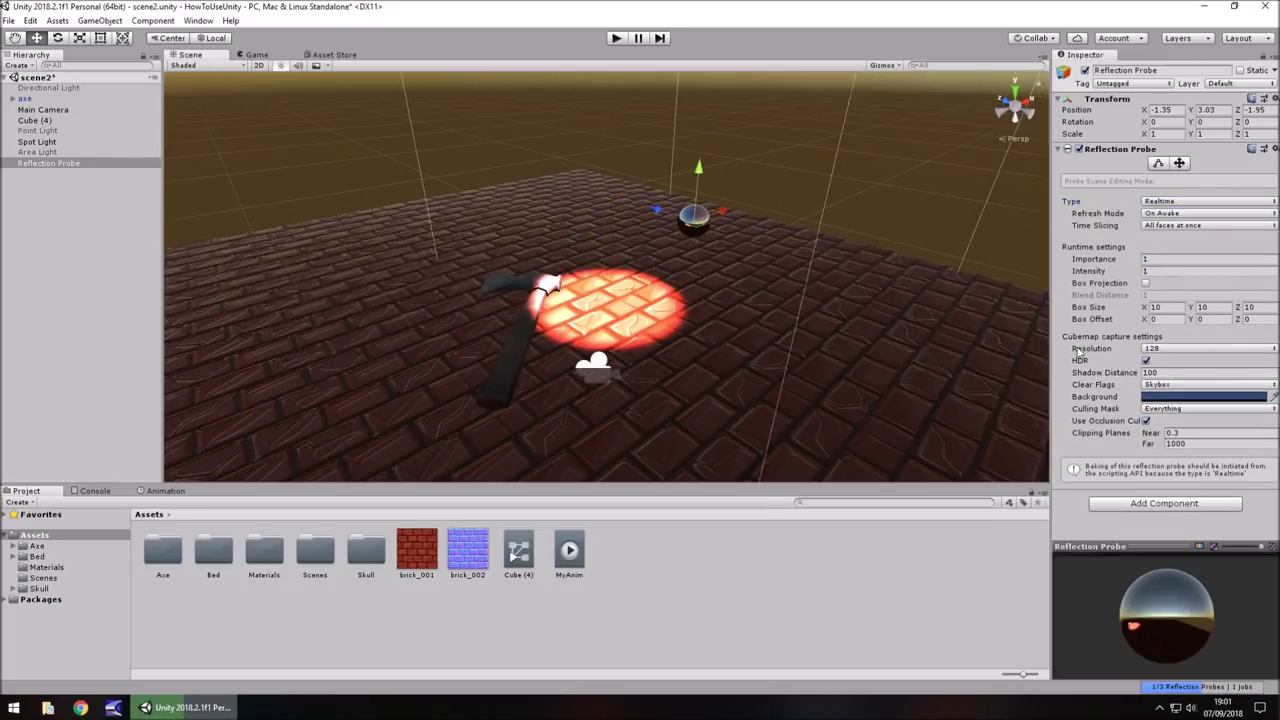
Step: Raise the reflection probe's importance to 199 and its intensity to about 2.39
{"action": "left_click", "coordinate": [1100, 261]}
{"action": "left_click_drag", "start_coordinate": [1103, 263], "coordinate": [1242, 270]}
{"action": "left_click_drag", "start_coordinate": [1090, 272], "coordinate": [1138, 286]}
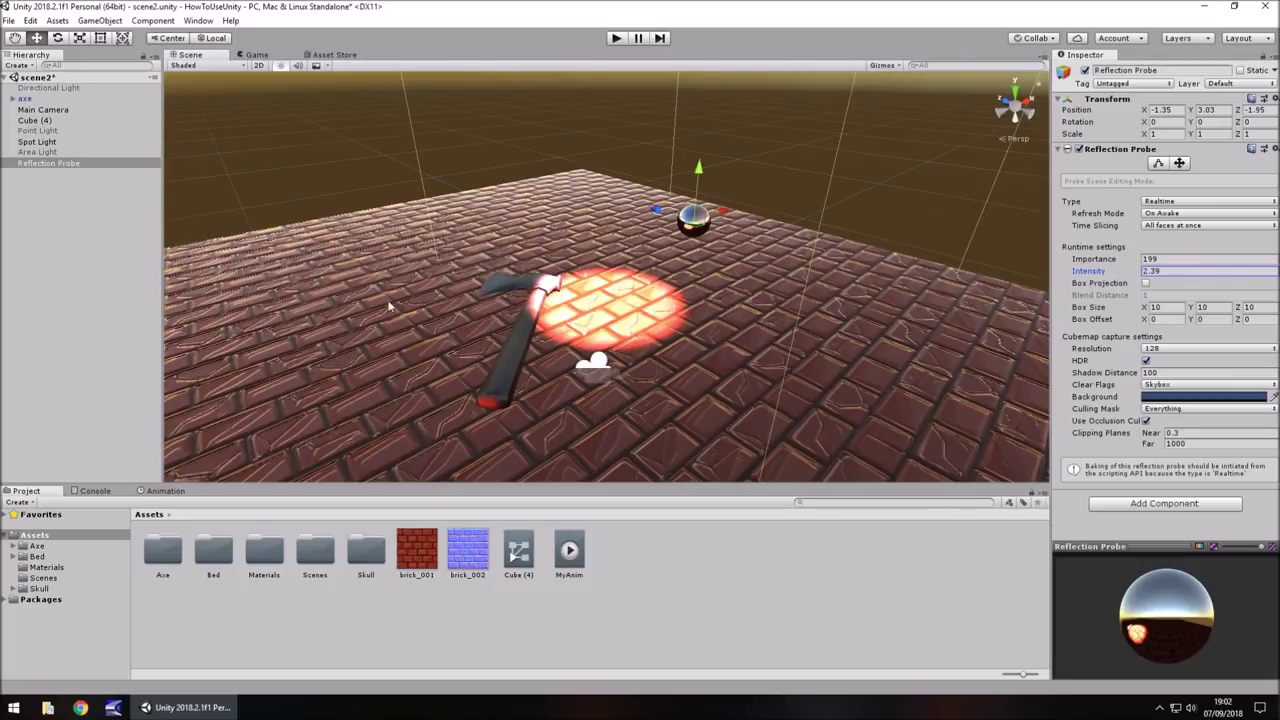
Step: Reactivate the directional light and the point light
{"action": "left_click", "coordinate": [45, 88]}
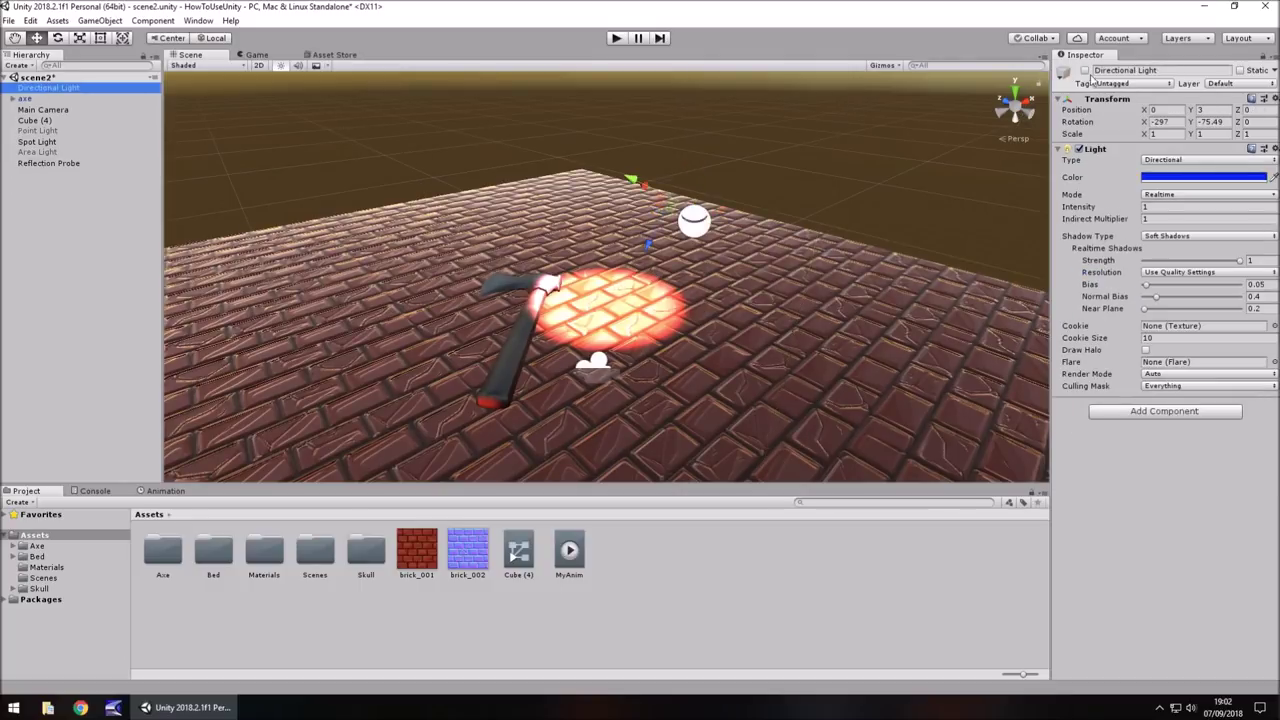
{"action": "left_click", "coordinate": [1085, 71]}
{"action": "left_click", "coordinate": [37, 130]}
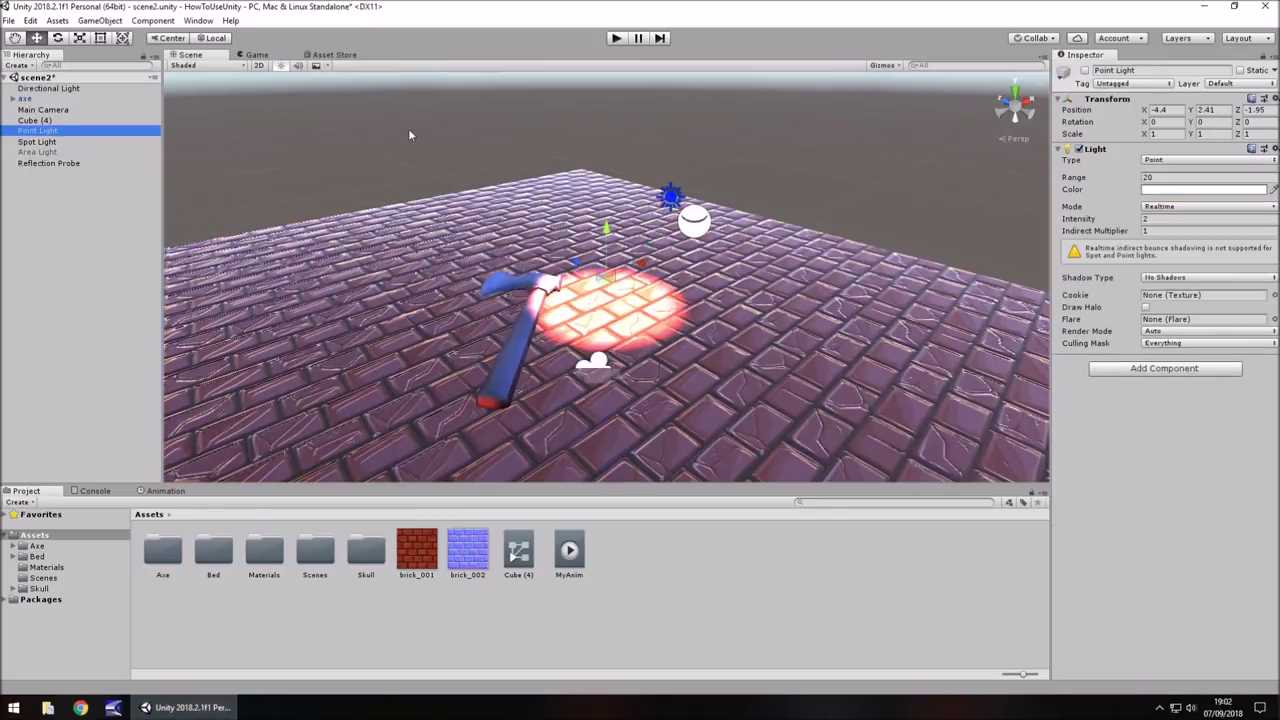
{"action": "left_click", "coordinate": [1085, 70]}
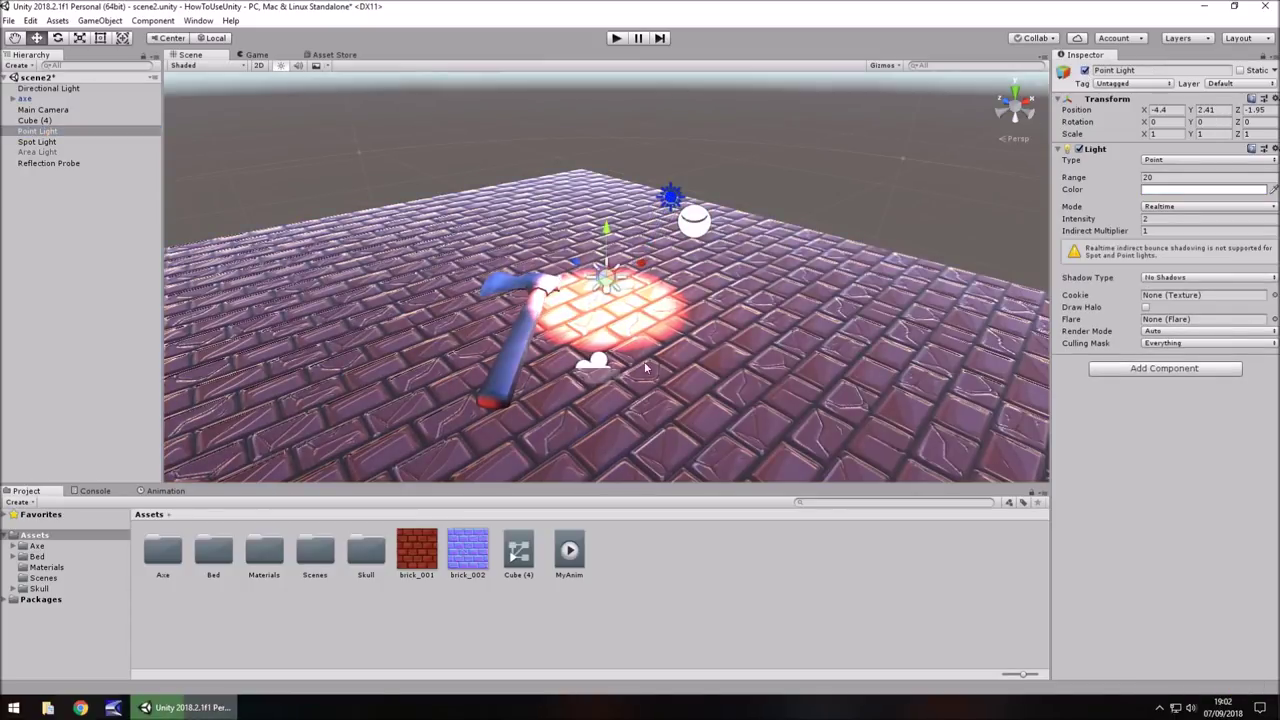
Step: Check the point light's mode options and set its shadow type to Hard Shadows
{"action": "right_click_drag", "start_coordinate": [854, 314], "coordinate": [840, 289]}
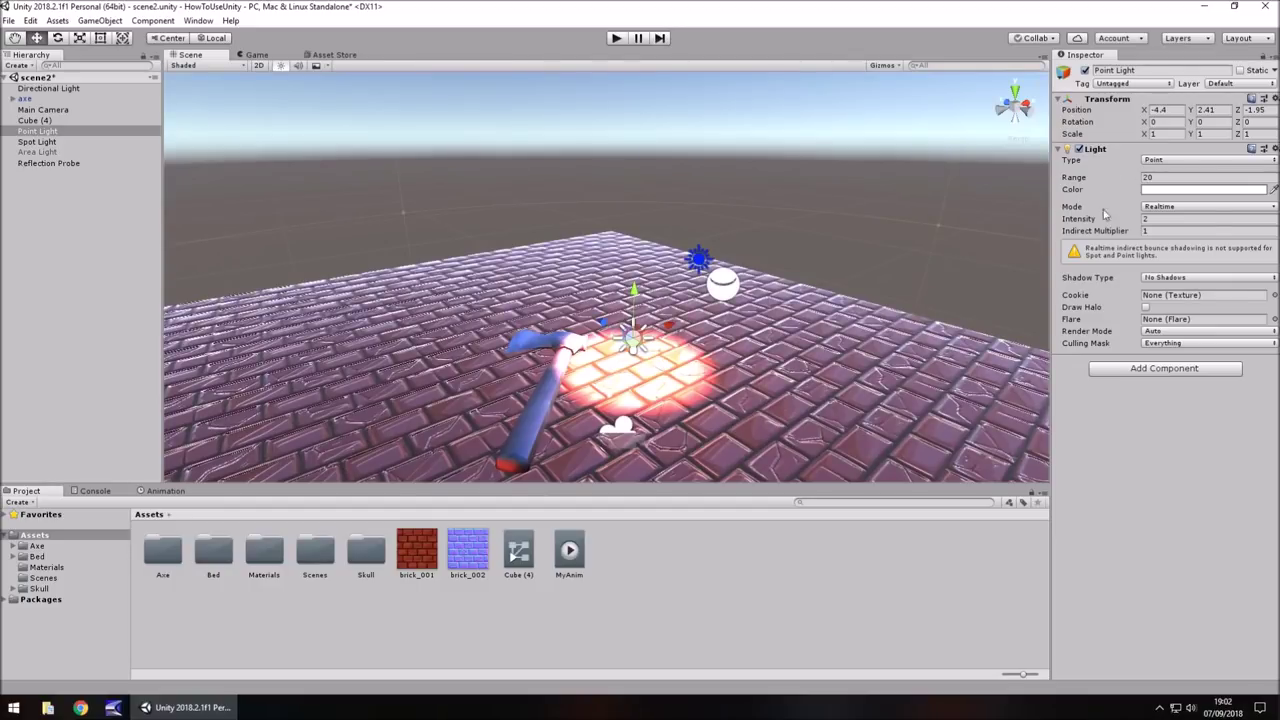
{"action": "left_click", "coordinate": [1211, 207]}
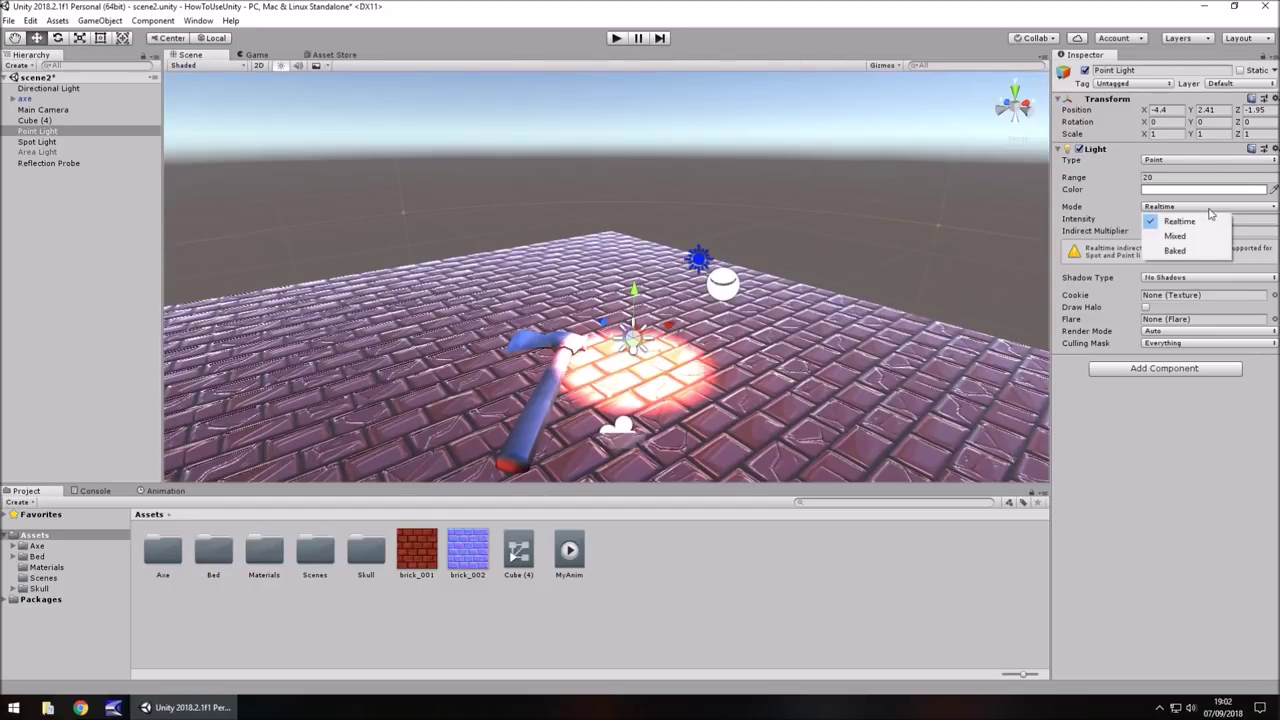
{"action": "left_click", "coordinate": [1183, 462]}
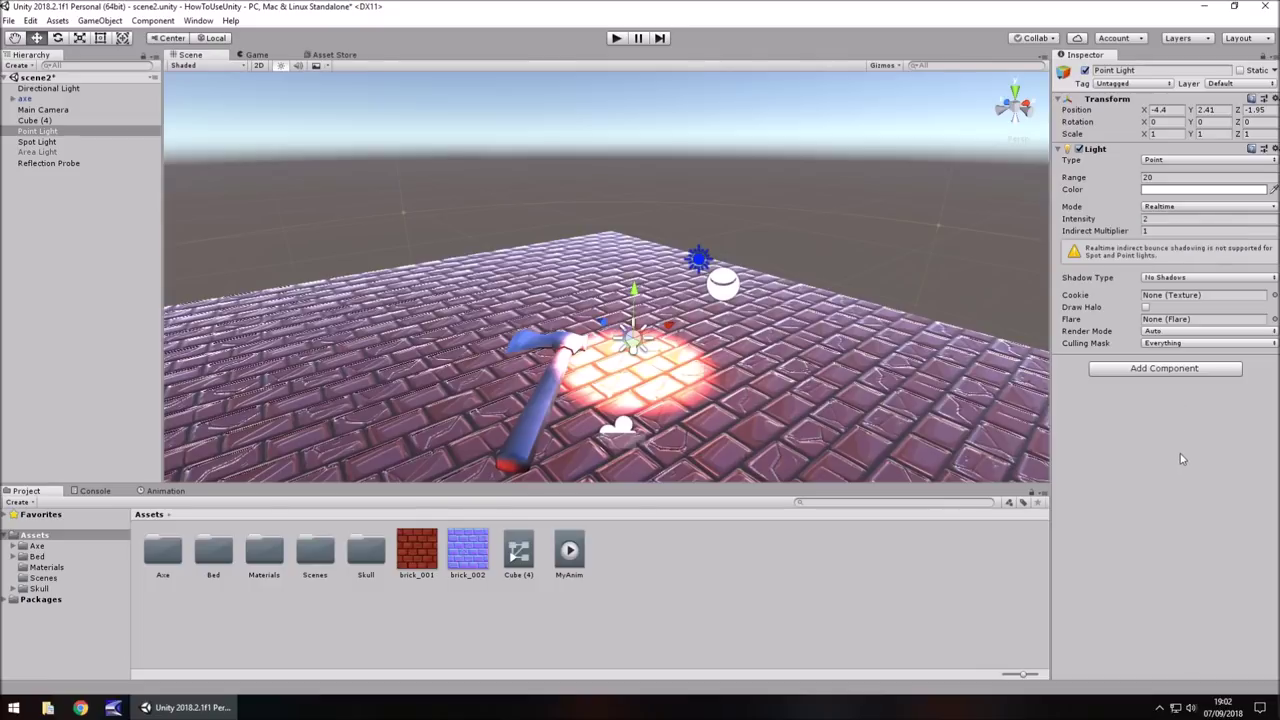
{"action": "left_click", "coordinate": [1188, 278]}
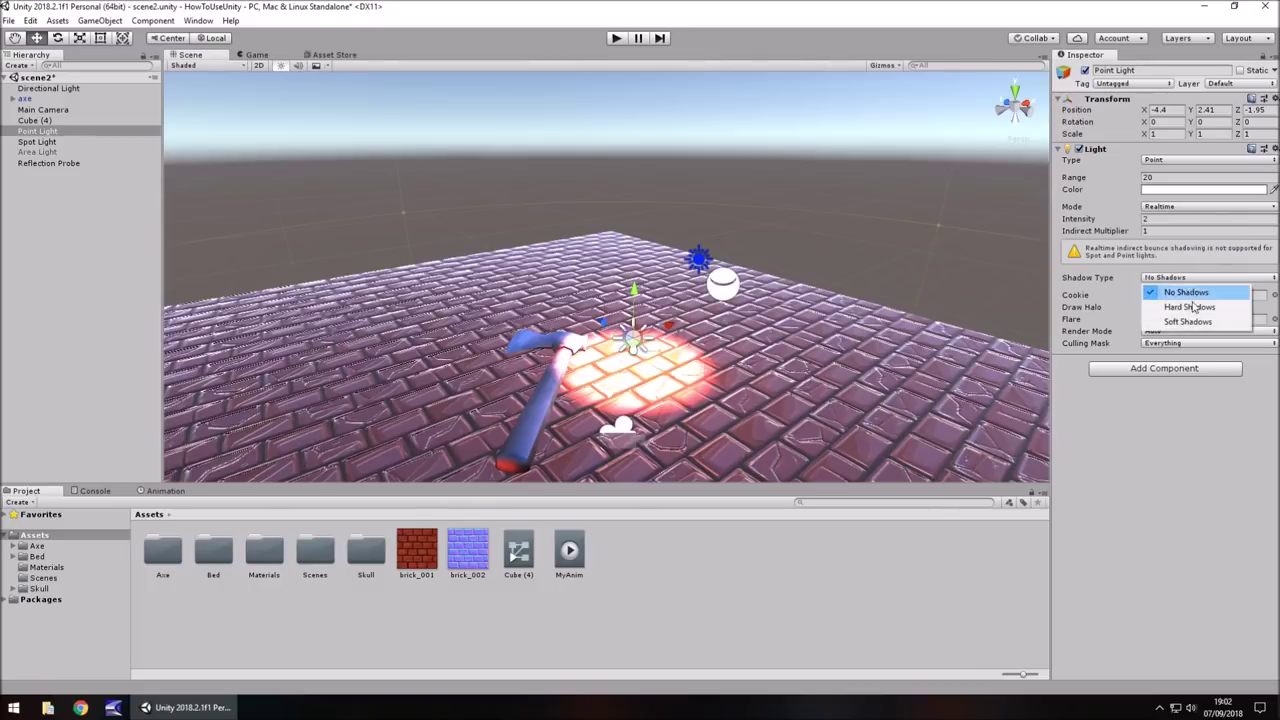
{"action": "left_click", "coordinate": [1189, 307]}
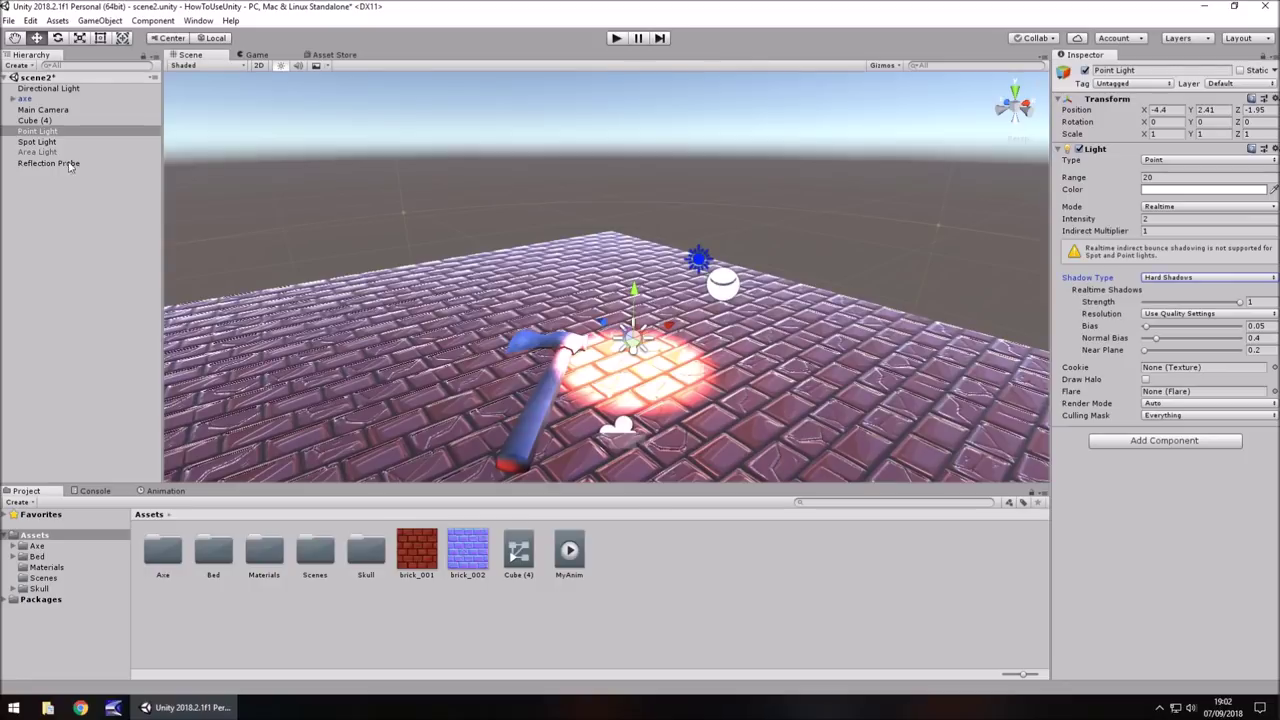
Step: Try Hard Shadows on the directional light, and settle on No Shadows
{"action": "left_click", "coordinate": [37, 146]}
{"action": "left_click", "coordinate": [46, 89]}
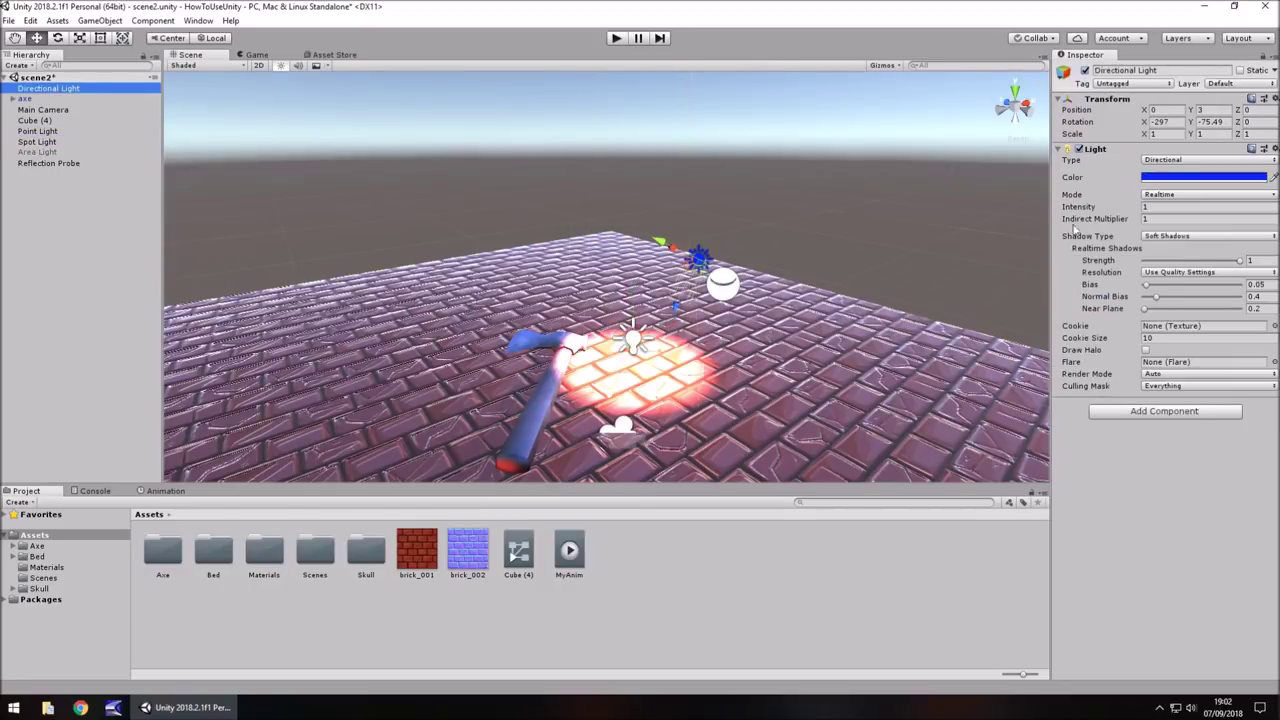
{"action": "left_click", "coordinate": [1178, 237]}
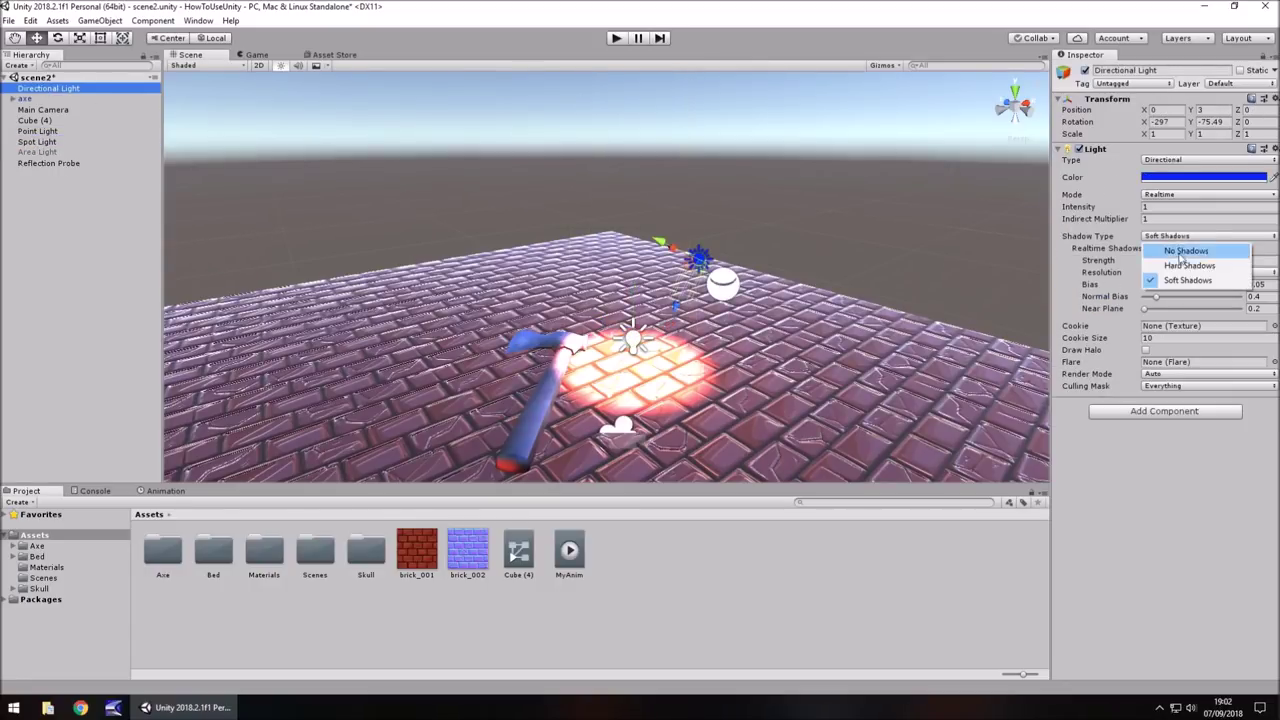
{"action": "left_click", "coordinate": [1184, 264]}
{"action": "left_click", "coordinate": [1180, 237]}
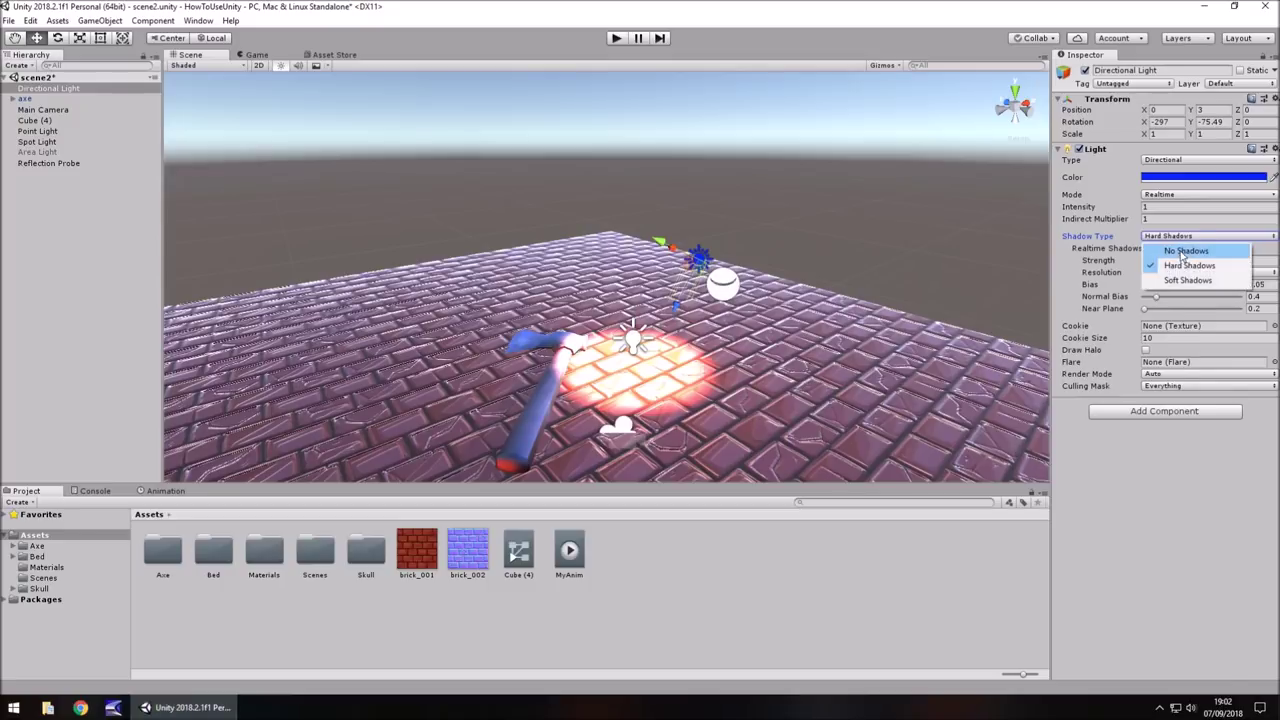
{"action": "left_click", "coordinate": [1184, 251]}
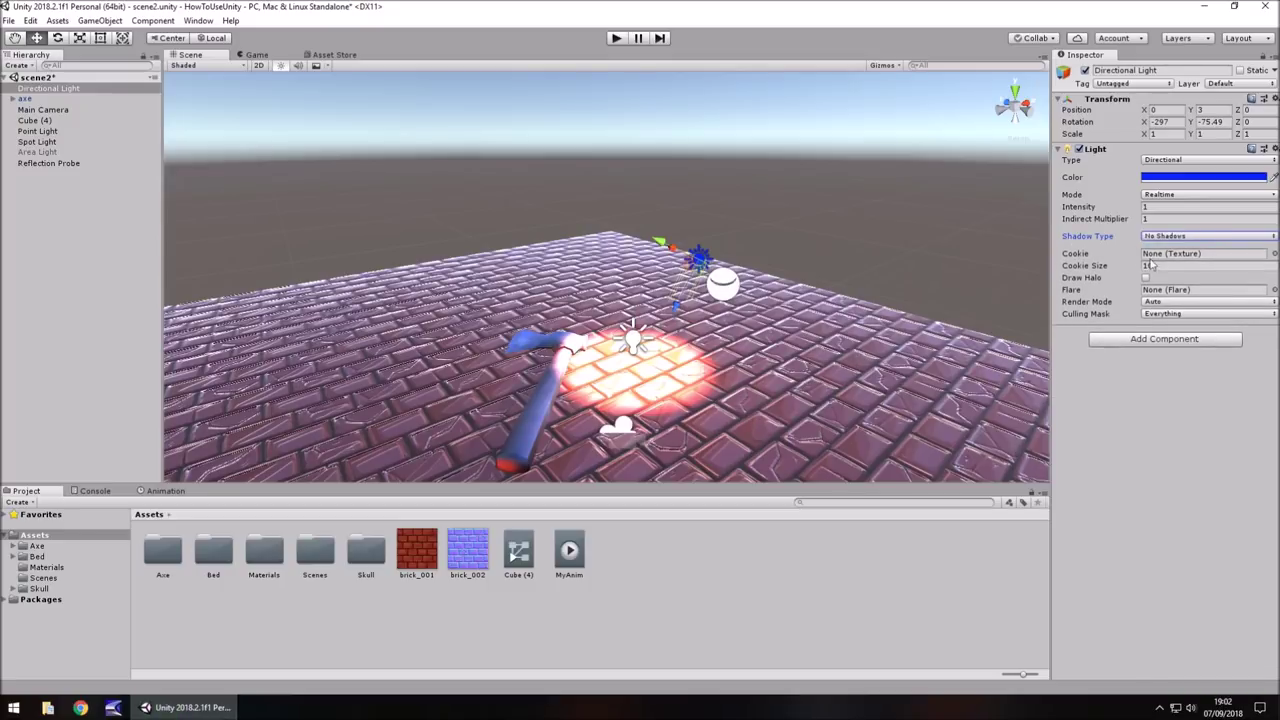
Step: Set the shadow type to Soft Shadows on both the directional light and the spot light
{"action": "left_click", "coordinate": [1178, 237]}
{"action": "left_click", "coordinate": [1184, 277]}
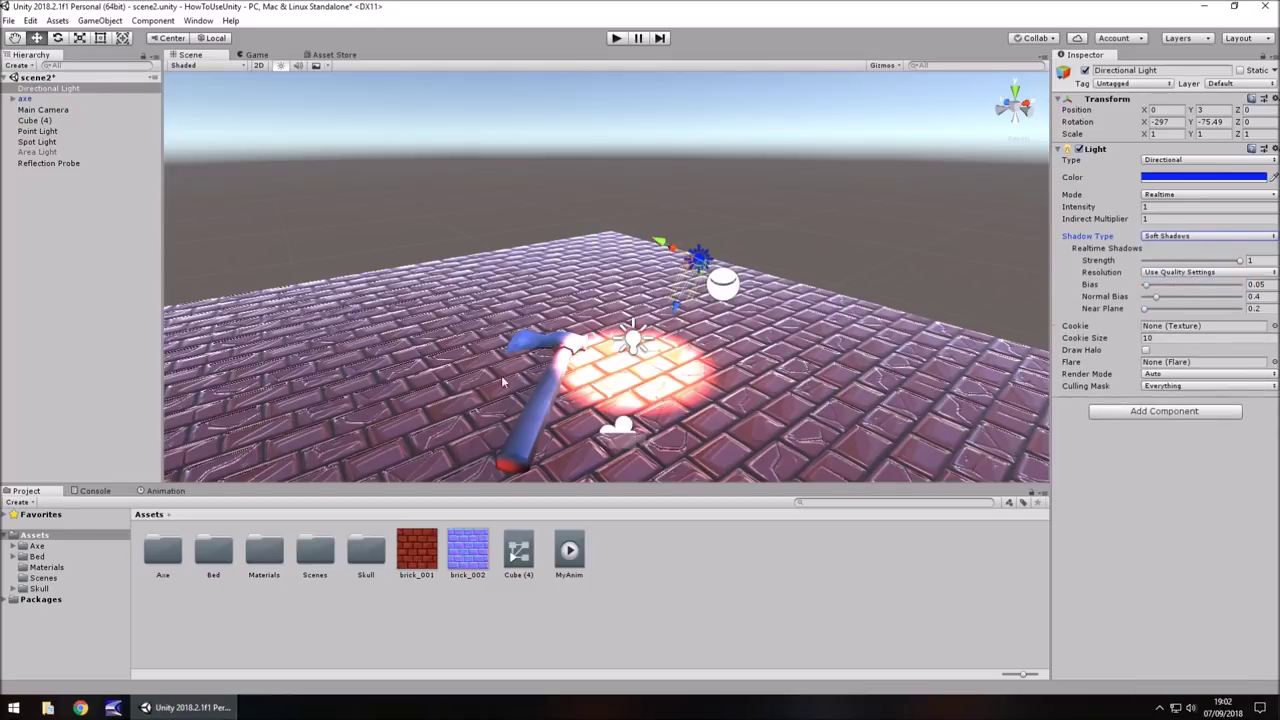
{"action": "left_click", "coordinate": [34, 146]}
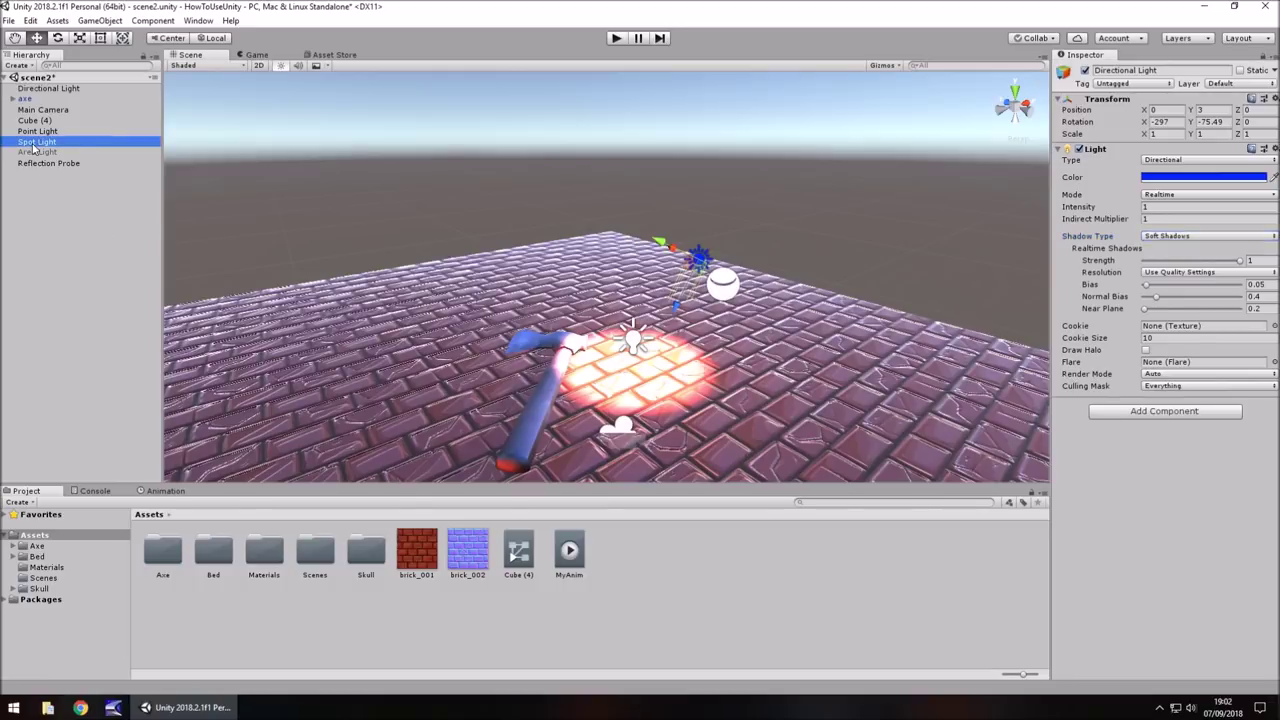
{"action": "left_click", "coordinate": [1170, 289]}
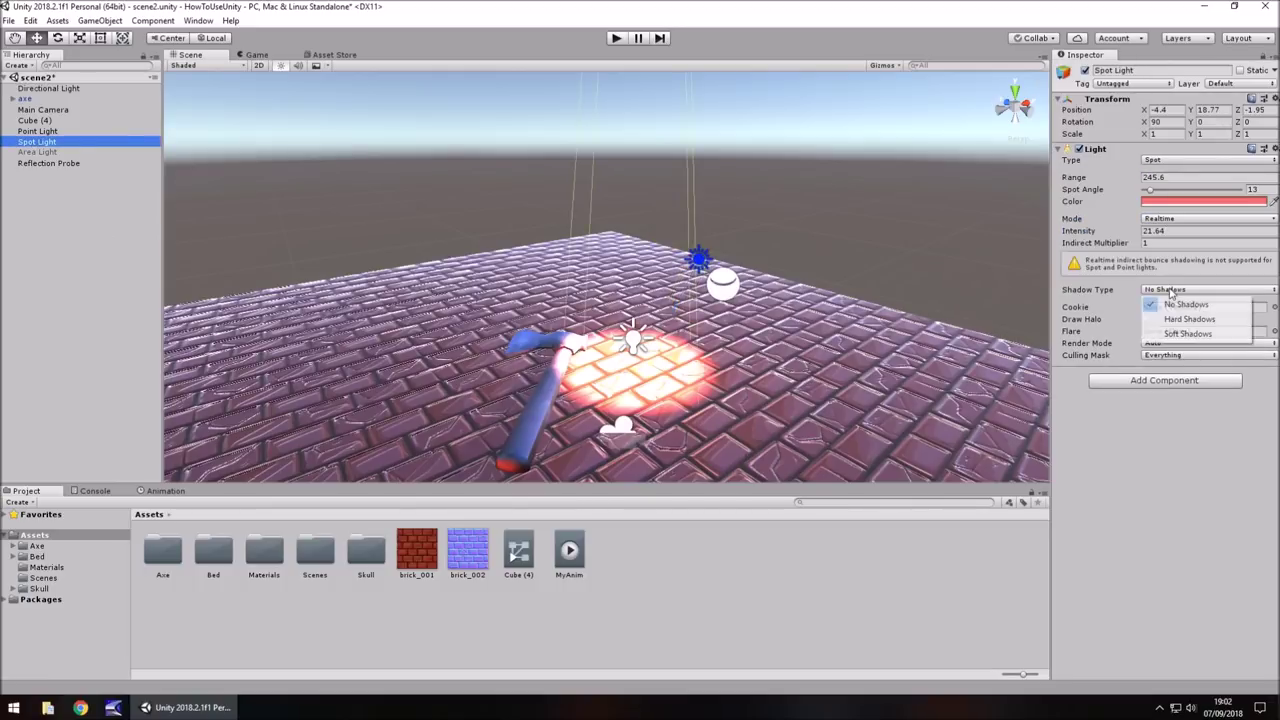
{"action": "left_click", "coordinate": [1187, 333]}
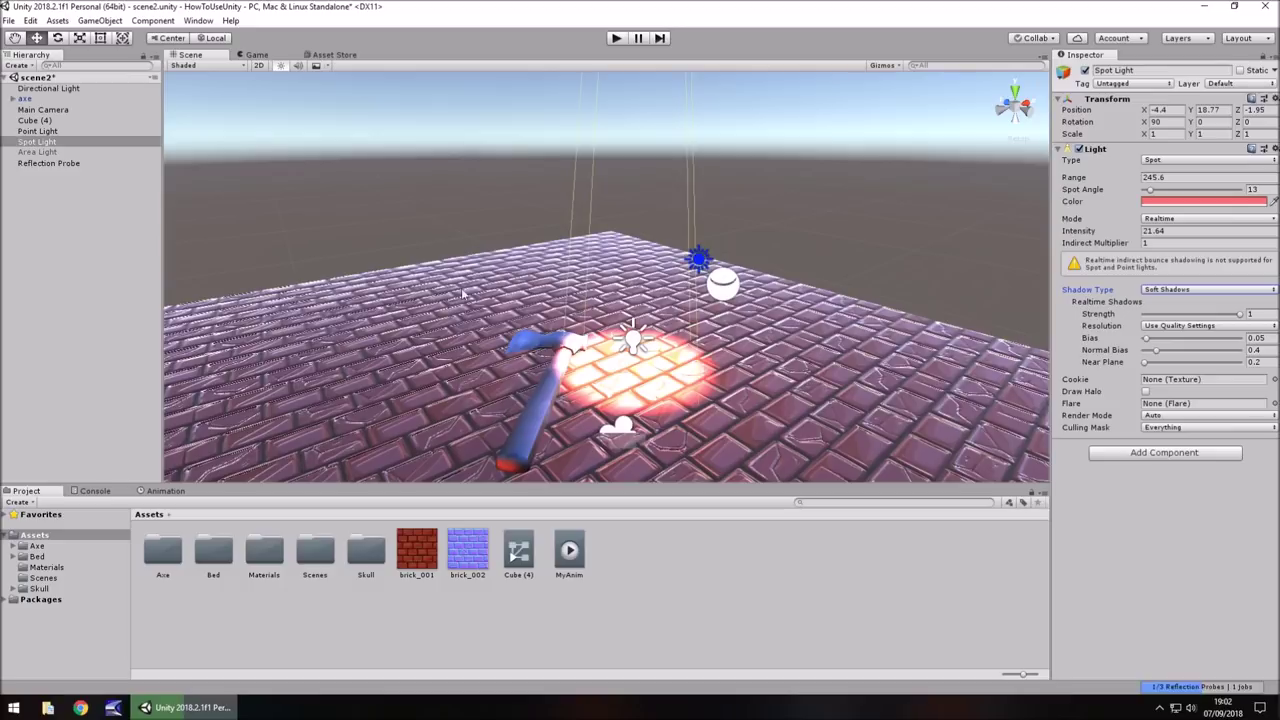
Step: Raise the axe slightly above the brick floor to a Y position of about 2.06
{"action": "left_click", "coordinate": [531, 428]}
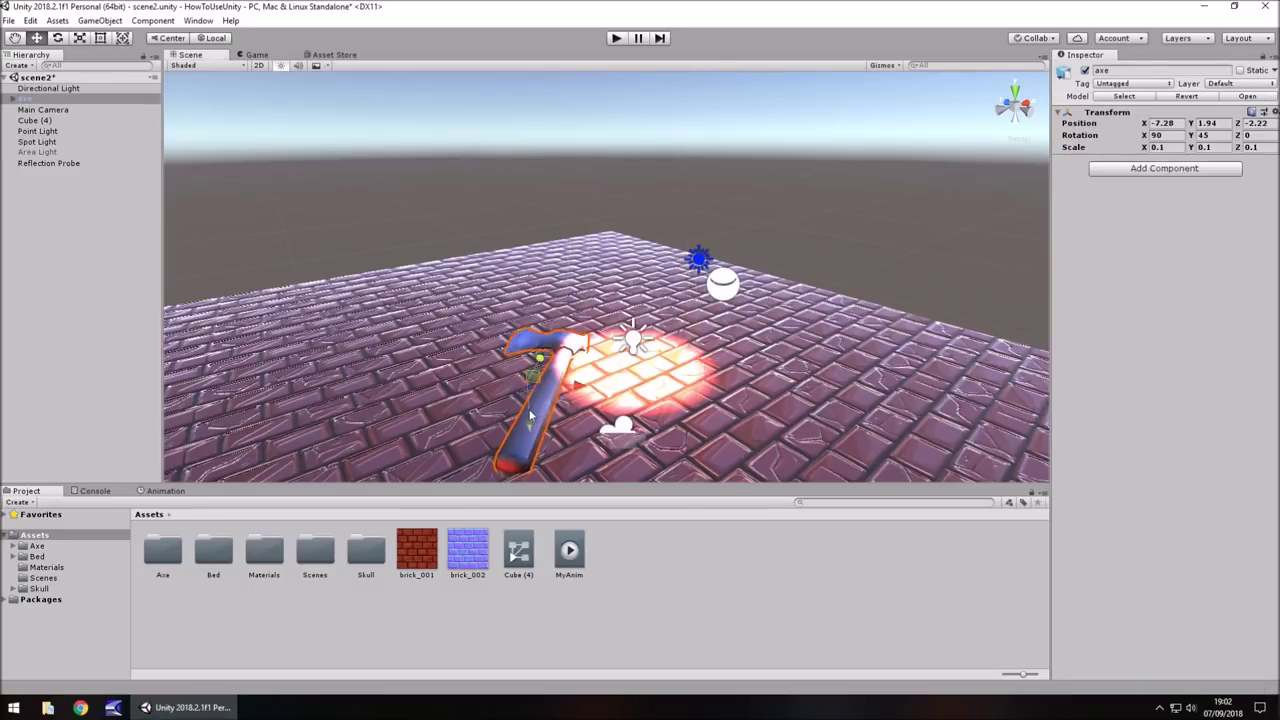
{"action": "left_click_drag", "start_coordinate": [530, 412], "coordinate": [508, 370]}
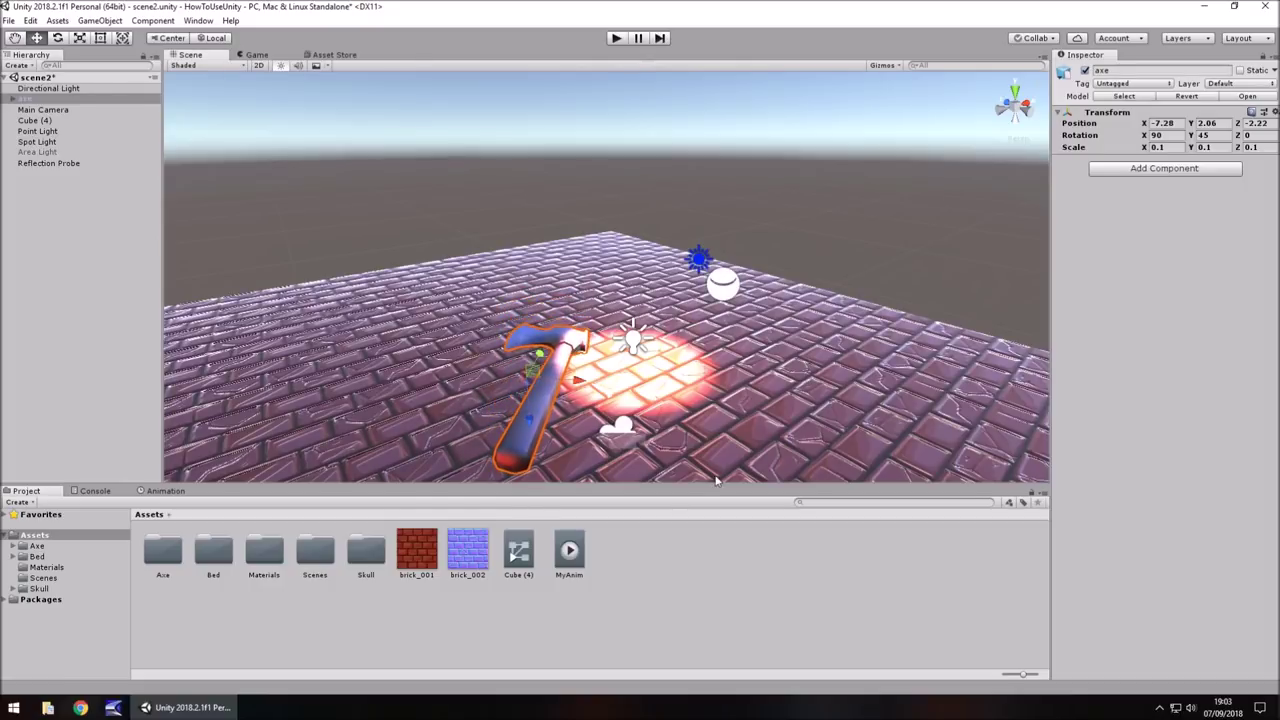
{"action": "left_click", "coordinate": [637, 582]}
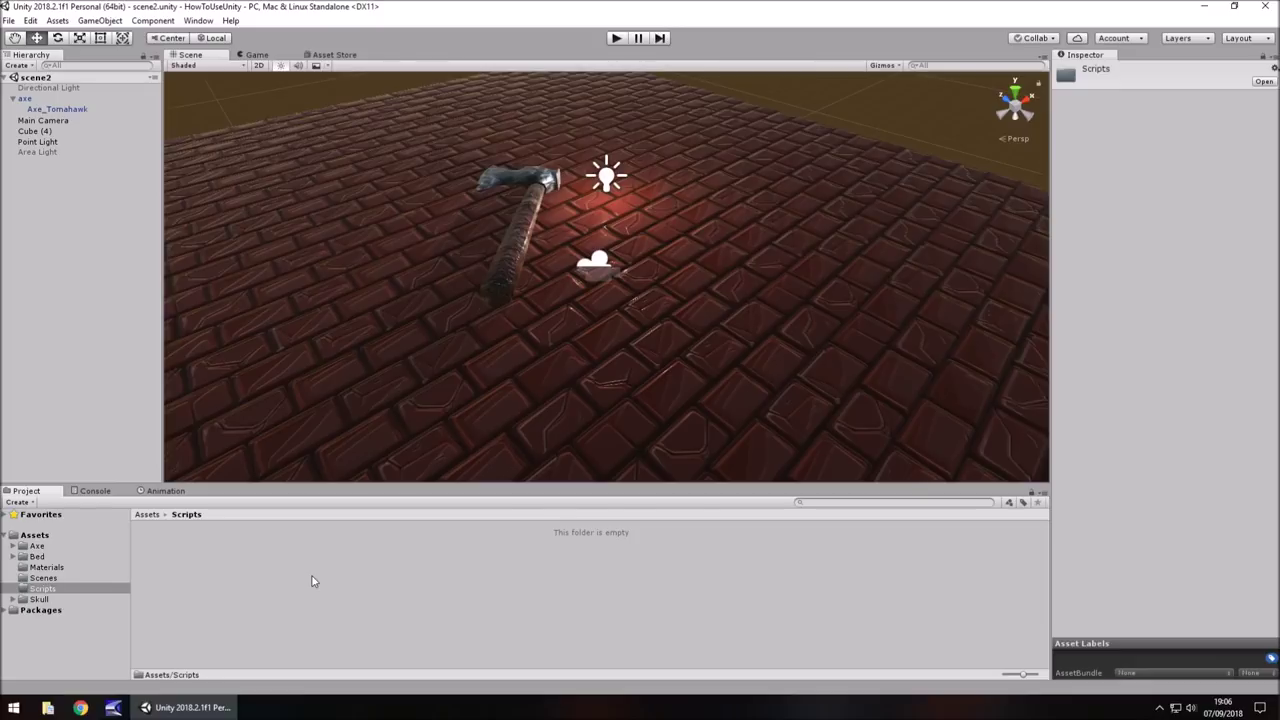
Step: Create a C# script named JVScript in the Scripts folder
{"action": "right_click", "coordinate": [188, 555]}
{"action": "mouse_move", "coordinate": [279, 242]}
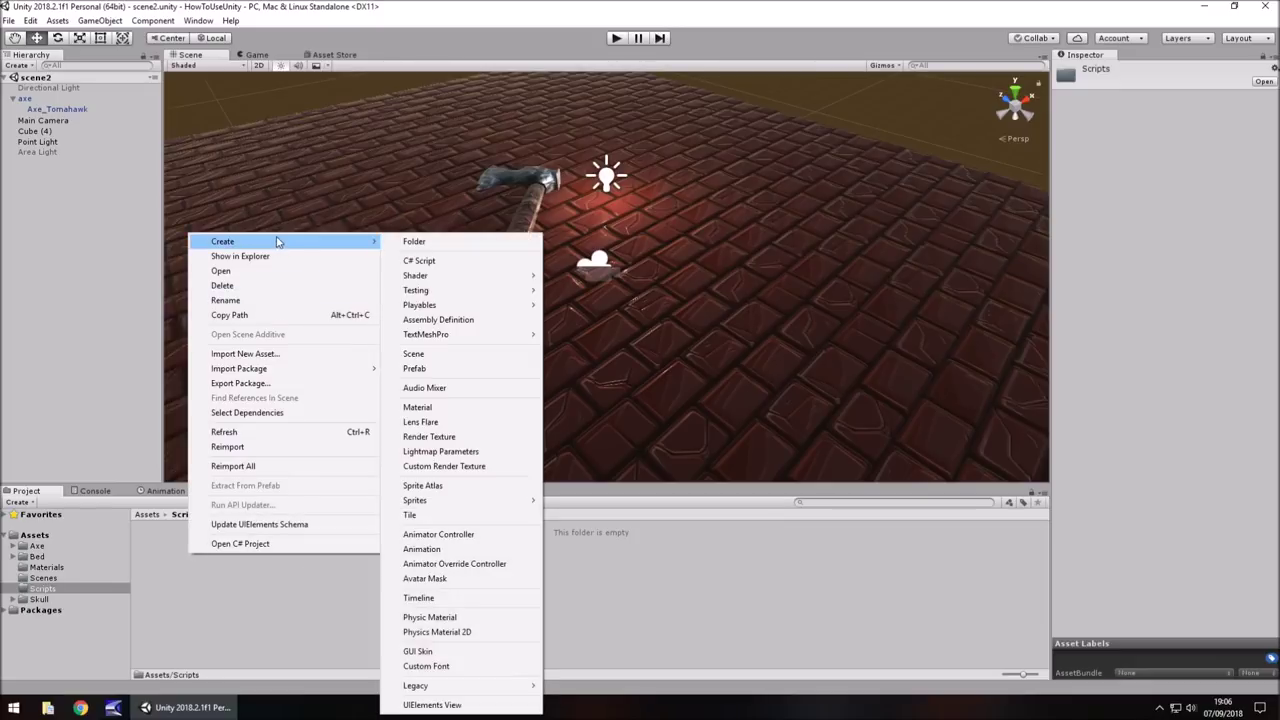
{"action": "left_click", "coordinate": [421, 260]}
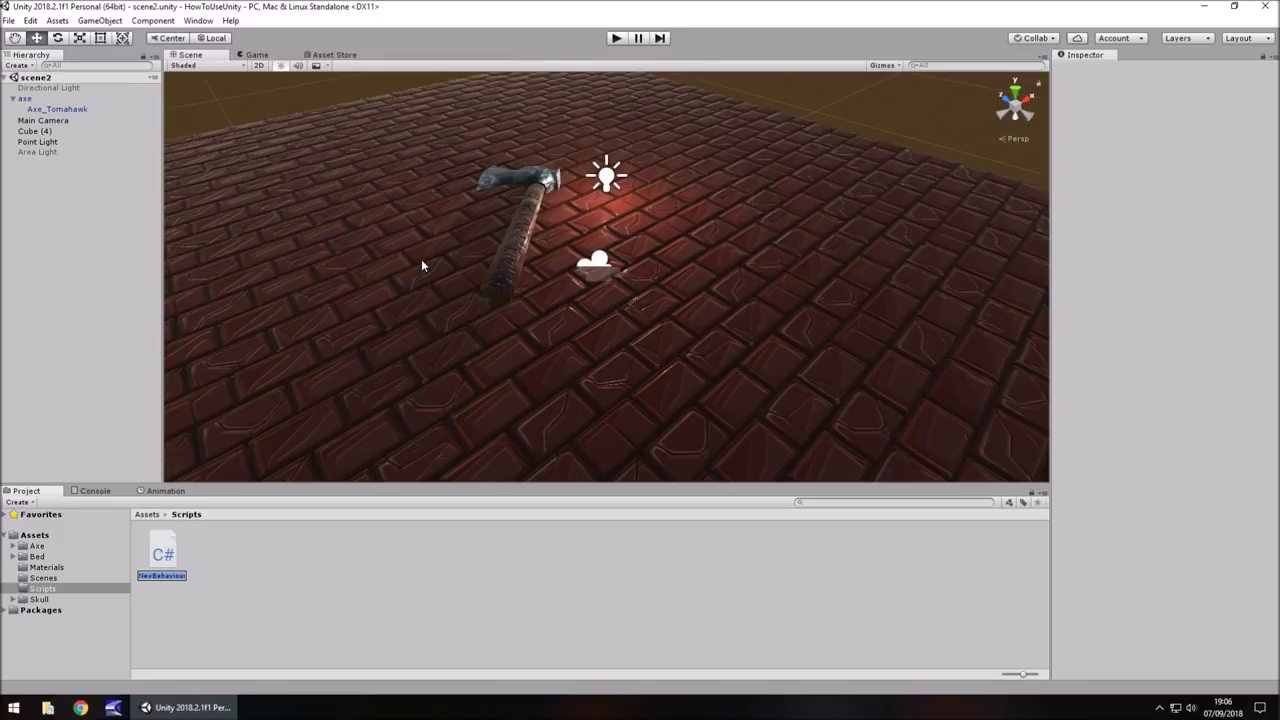
{"action": "type", "text": "JVScript"}
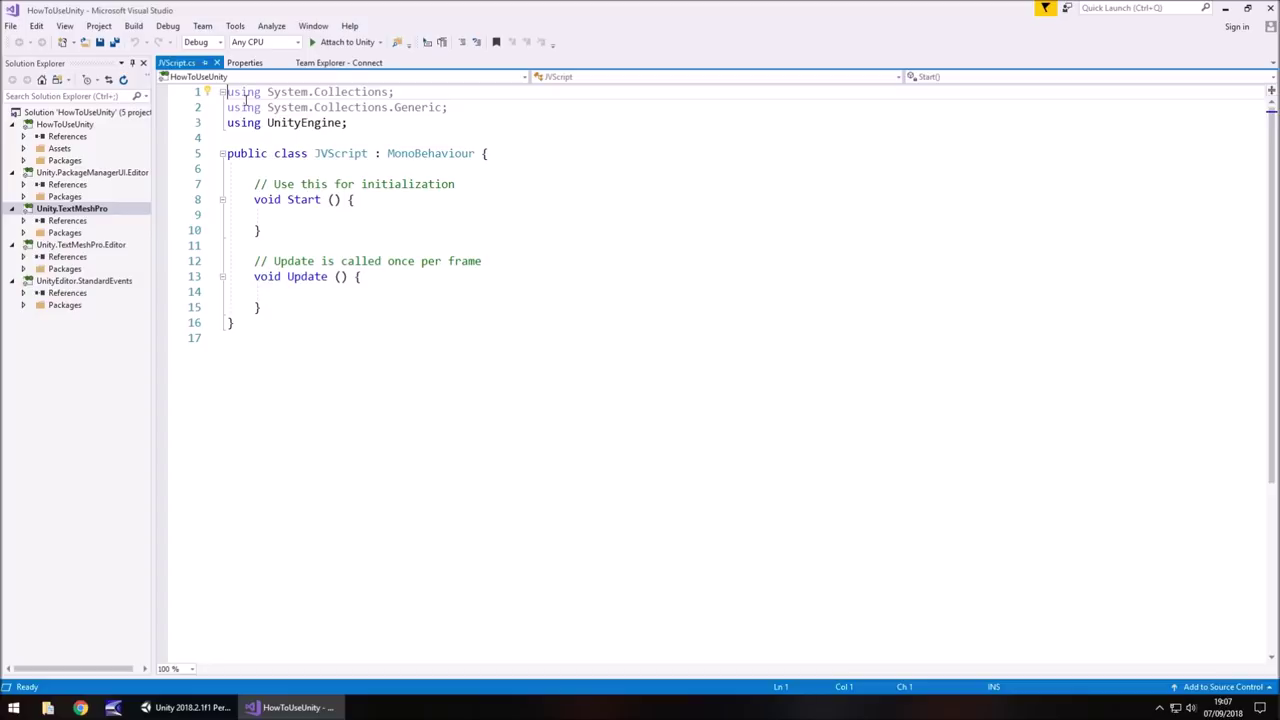
Step: Examine the default structure of JVScript in Visual Studio: the using lines, class body, and Start and Update methods with their braces
{"action": "mouse_move", "coordinate": [259, 100]}
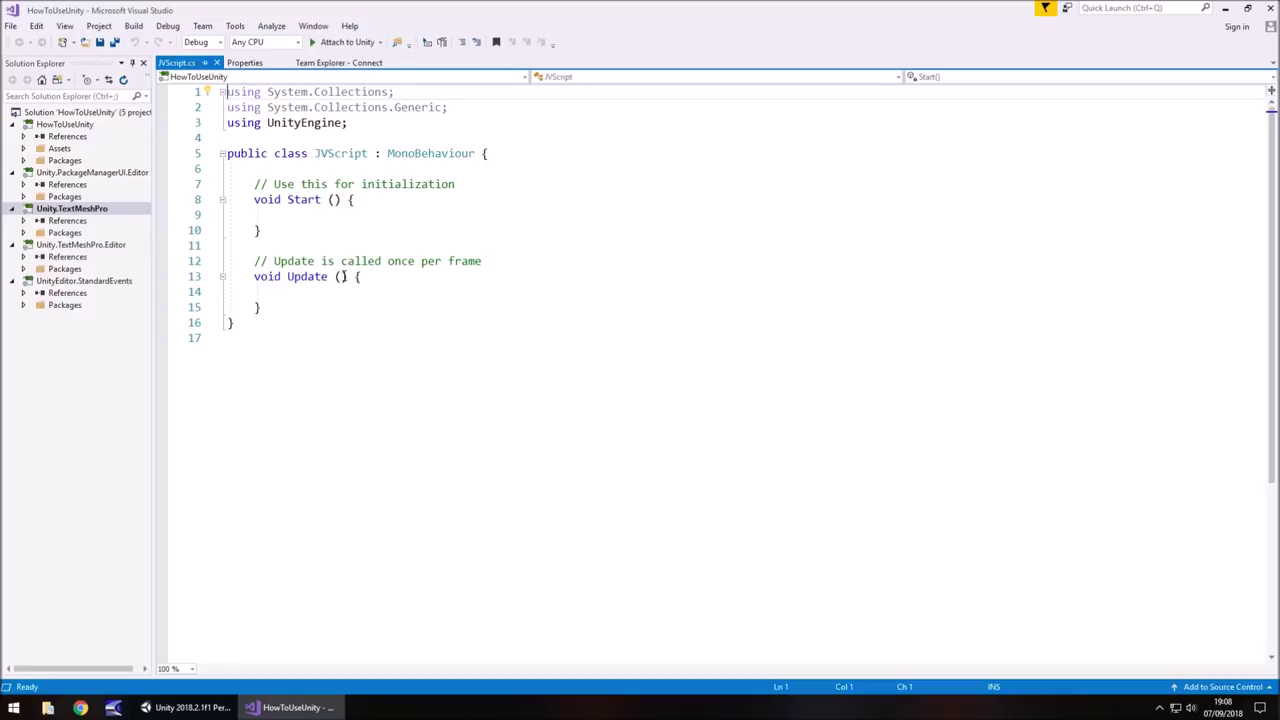
{"action": "mouse_move", "coordinate": [292, 208]}
{"action": "left_click", "coordinate": [331, 213]}
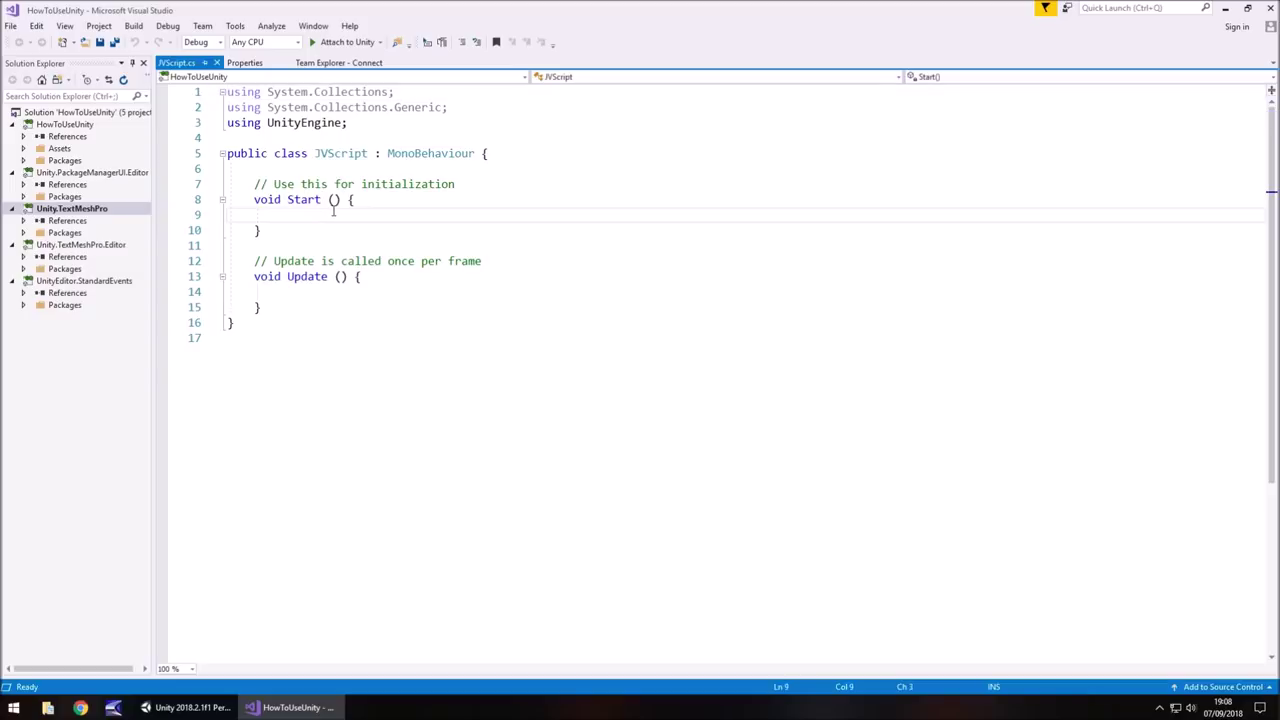
{"action": "left_click", "coordinate": [301, 292]}
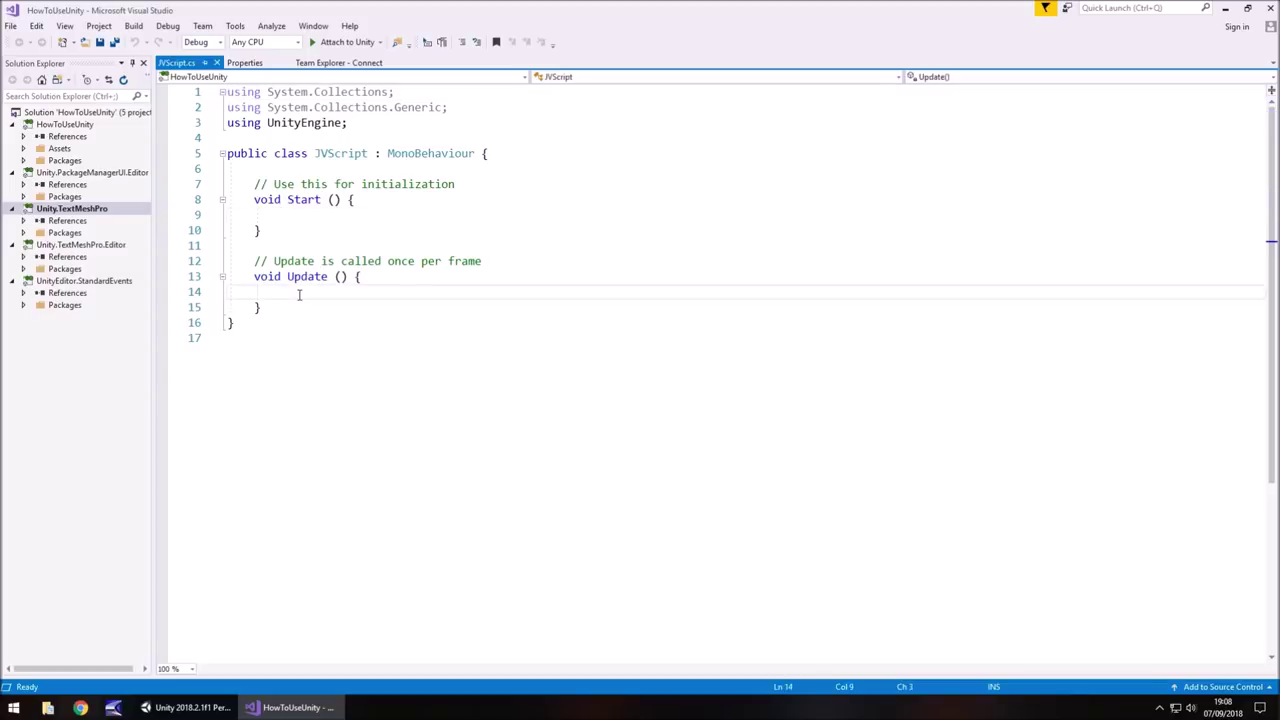
{"action": "left_click", "coordinate": [312, 167]}
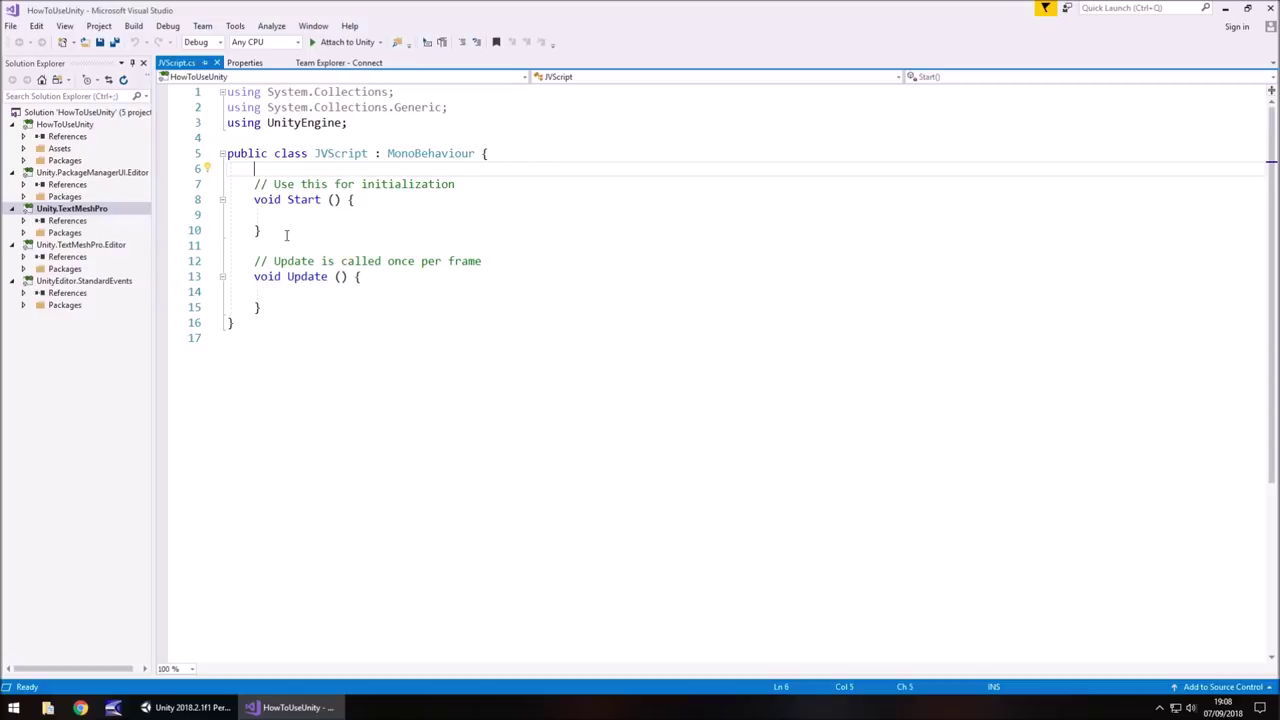
{"action": "left_click", "coordinate": [363, 201]}
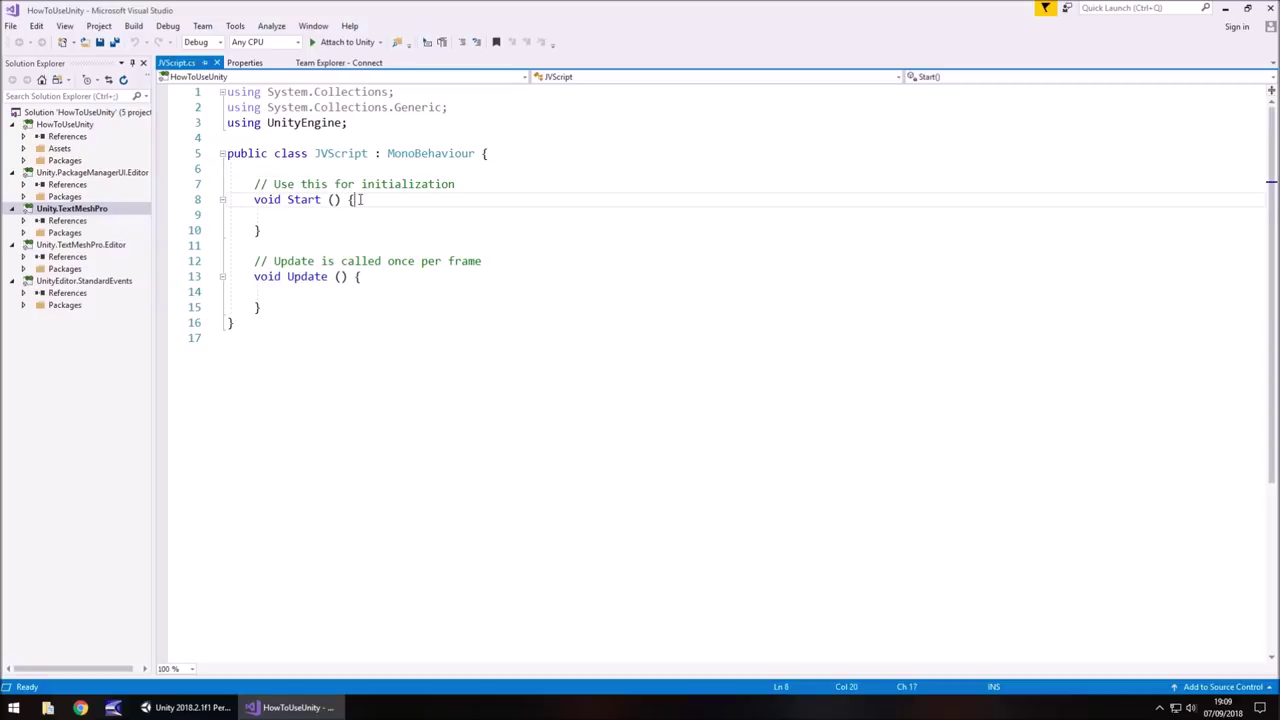
{"action": "left_click", "coordinate": [268, 231]}
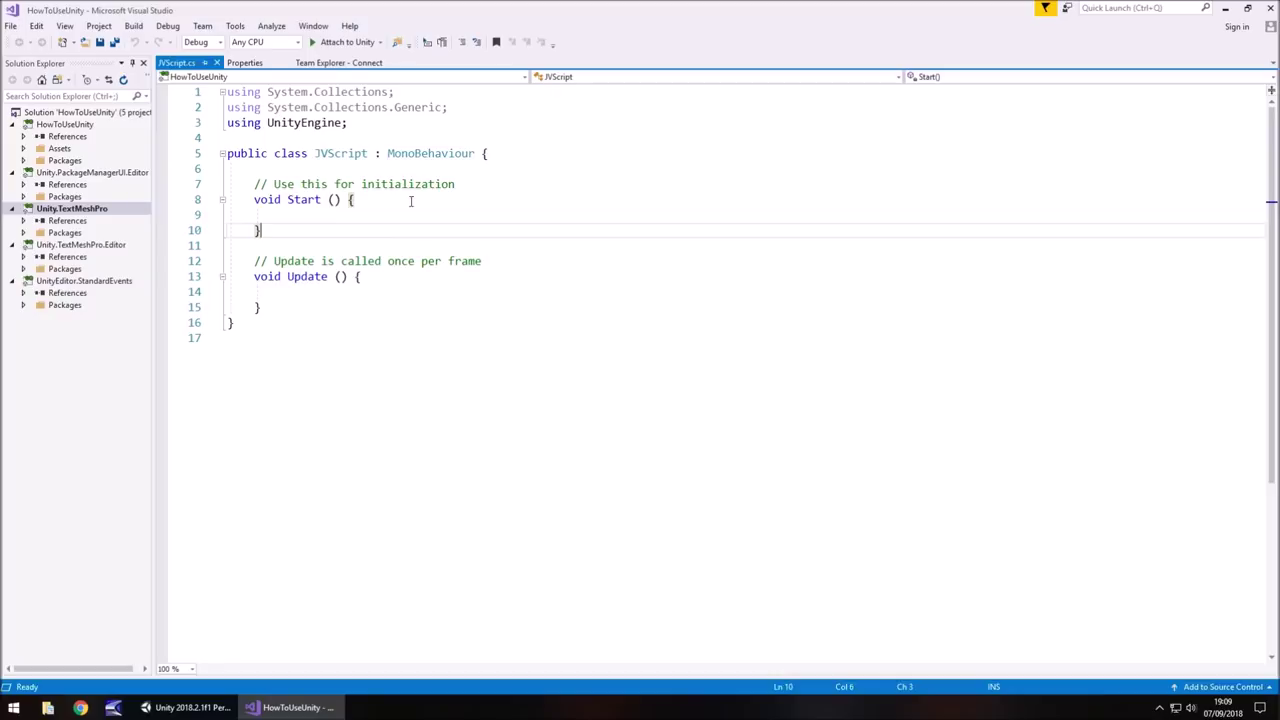
Step: Delete the Update method with its comment and the initialization comment, and add a blank line above Start
{"action": "left_click_drag", "start_coordinate": [272, 308], "coordinate": [213, 256]}
{"action": "key", "text": "Delete"}
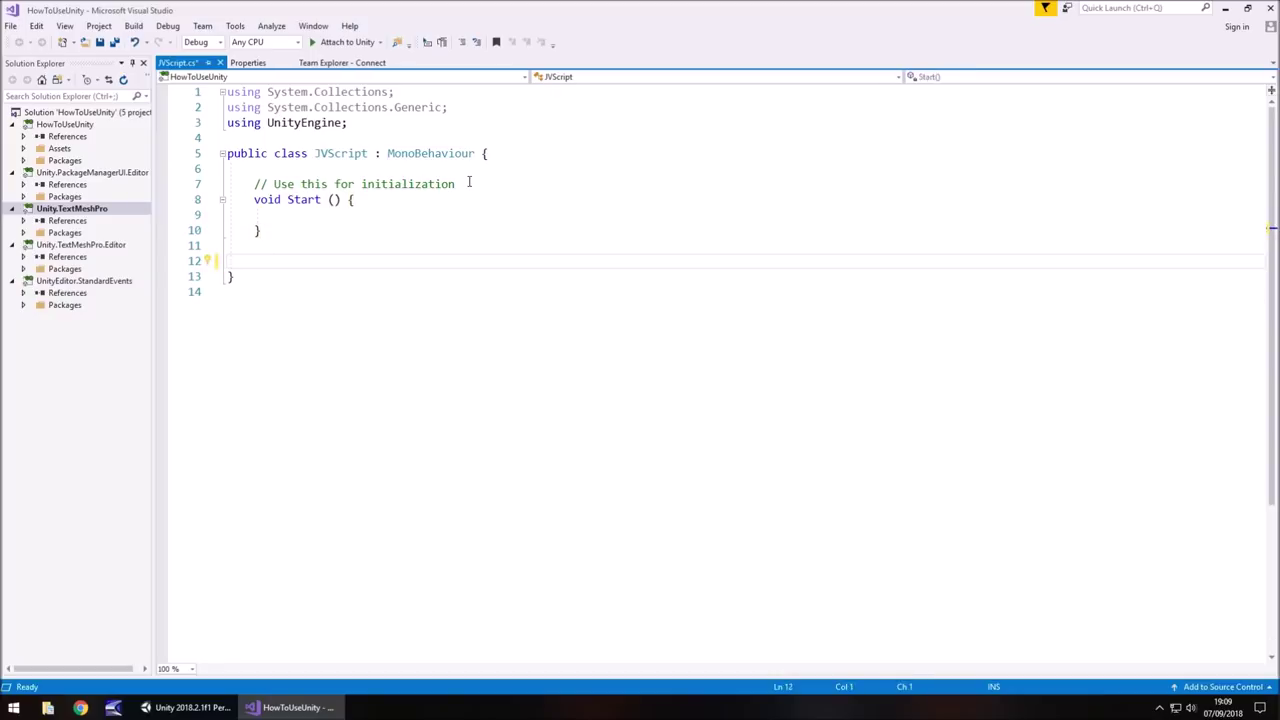
{"action": "left_click_drag", "start_coordinate": [468, 183], "coordinate": [228, 184]}
{"action": "key", "text": "Delete"}
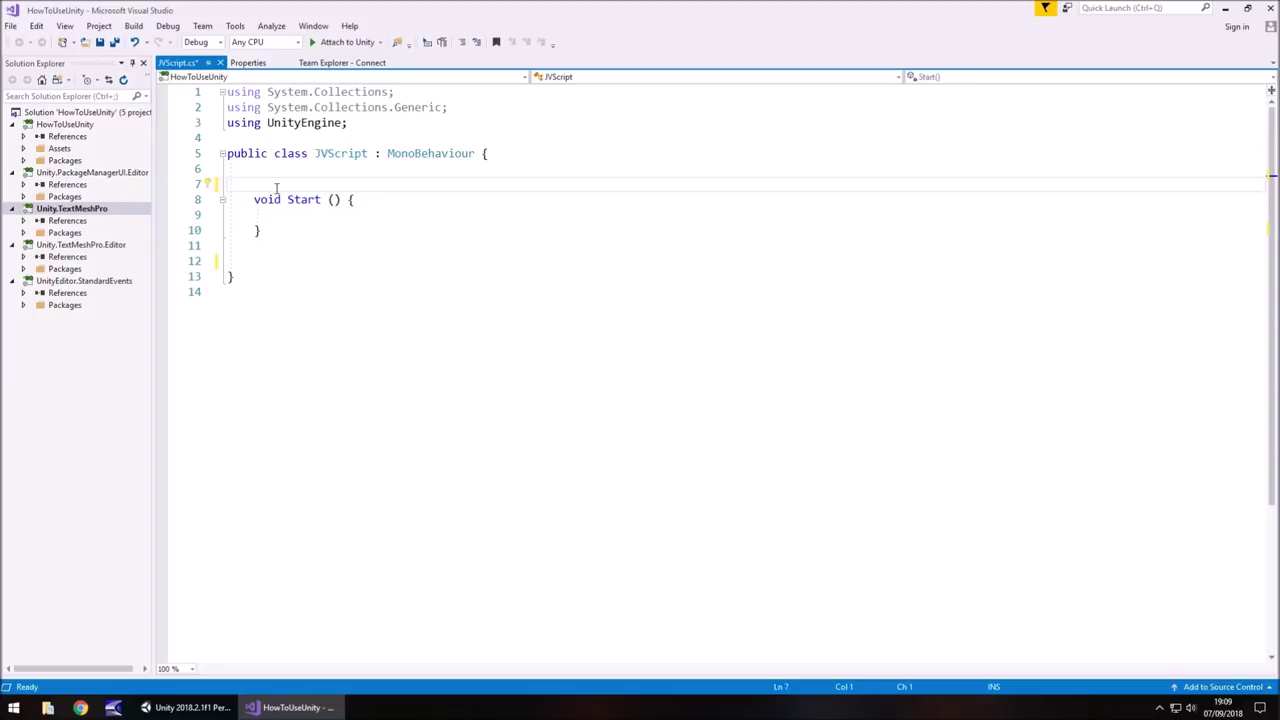
{"action": "key", "text": "Return"}
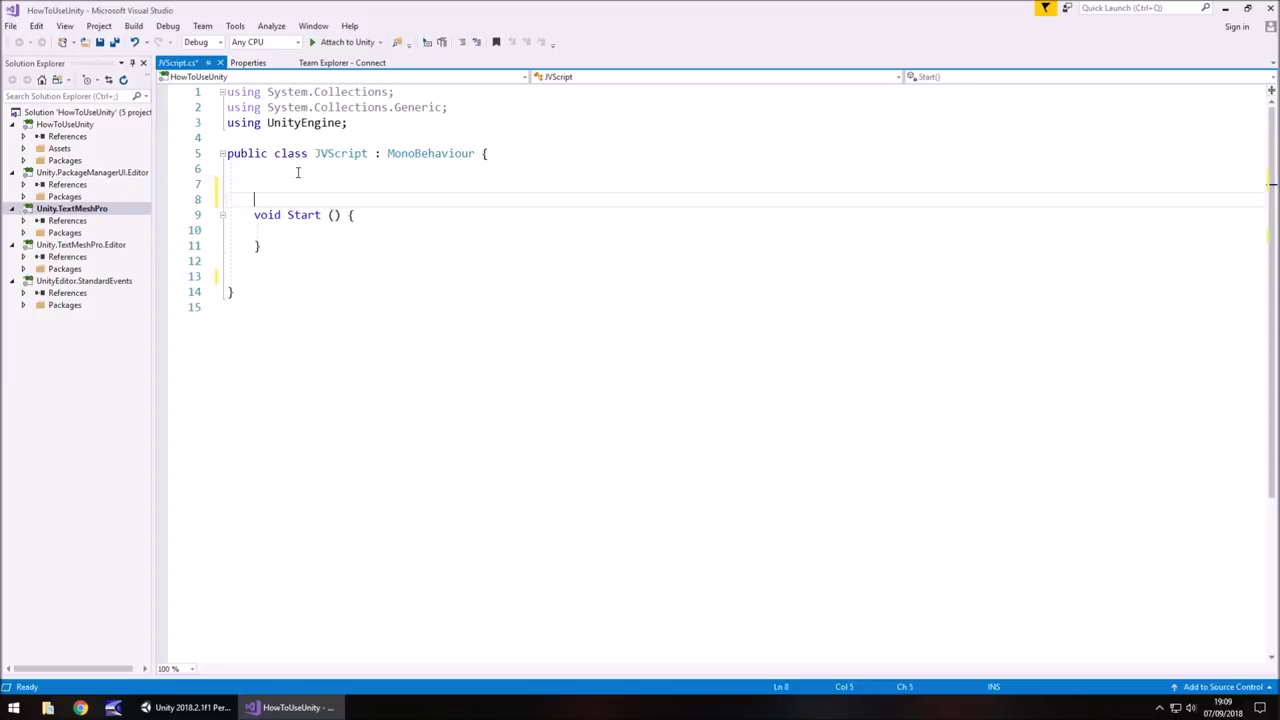
Step: Declare the variable "public GameObject theAxe;" inside the JVScript class, above the Start method
{"action": "left_click", "coordinate": [300, 183]}
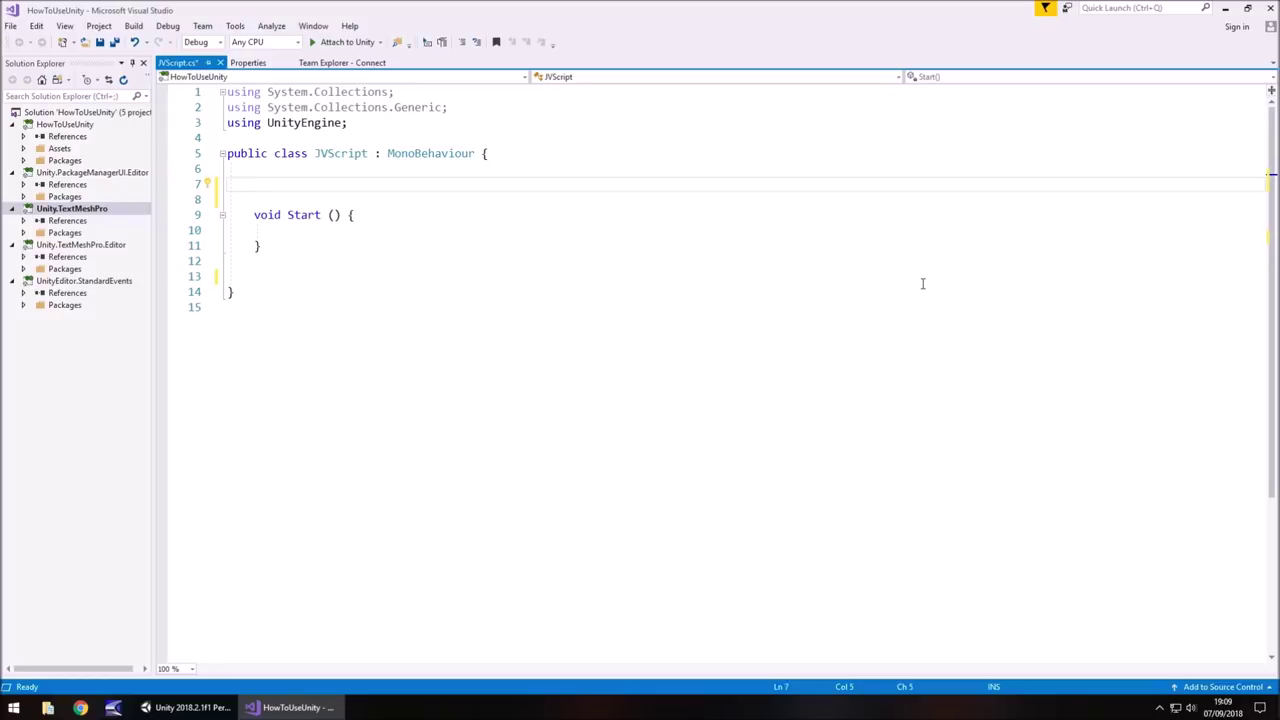
{"action": "type", "text": "public GameObje"}
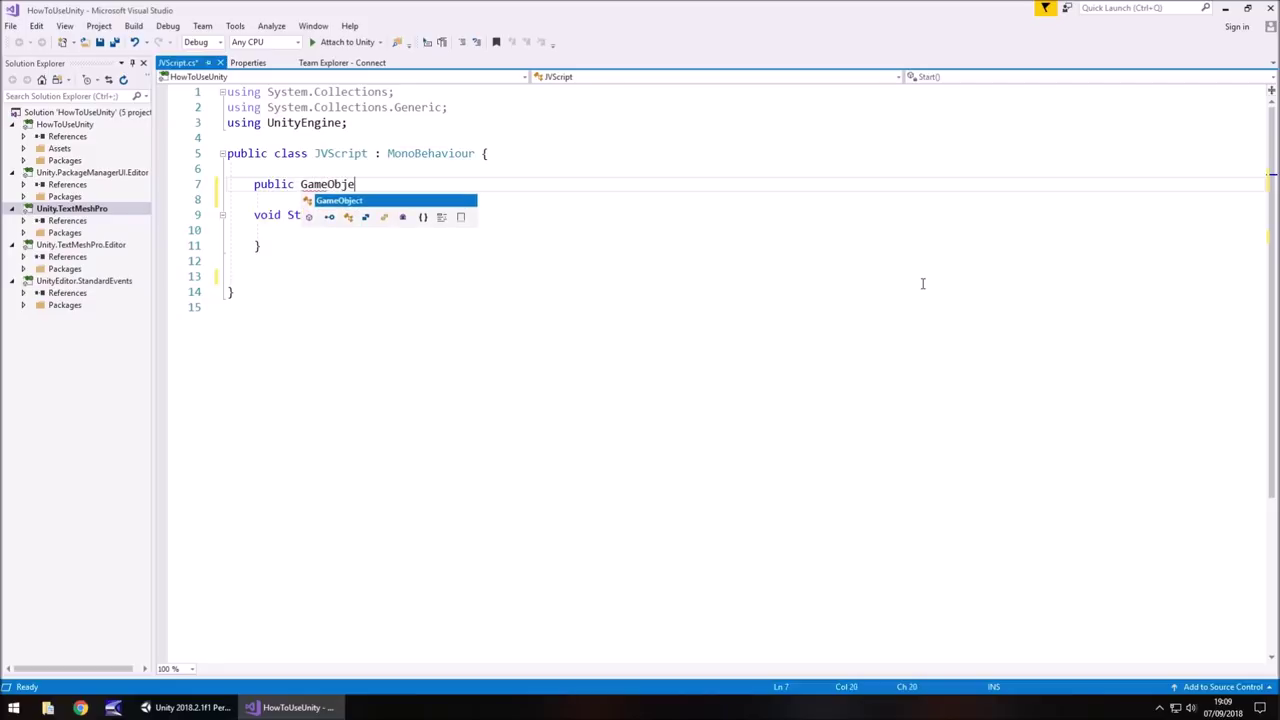
{"action": "type", "text": "ct"}
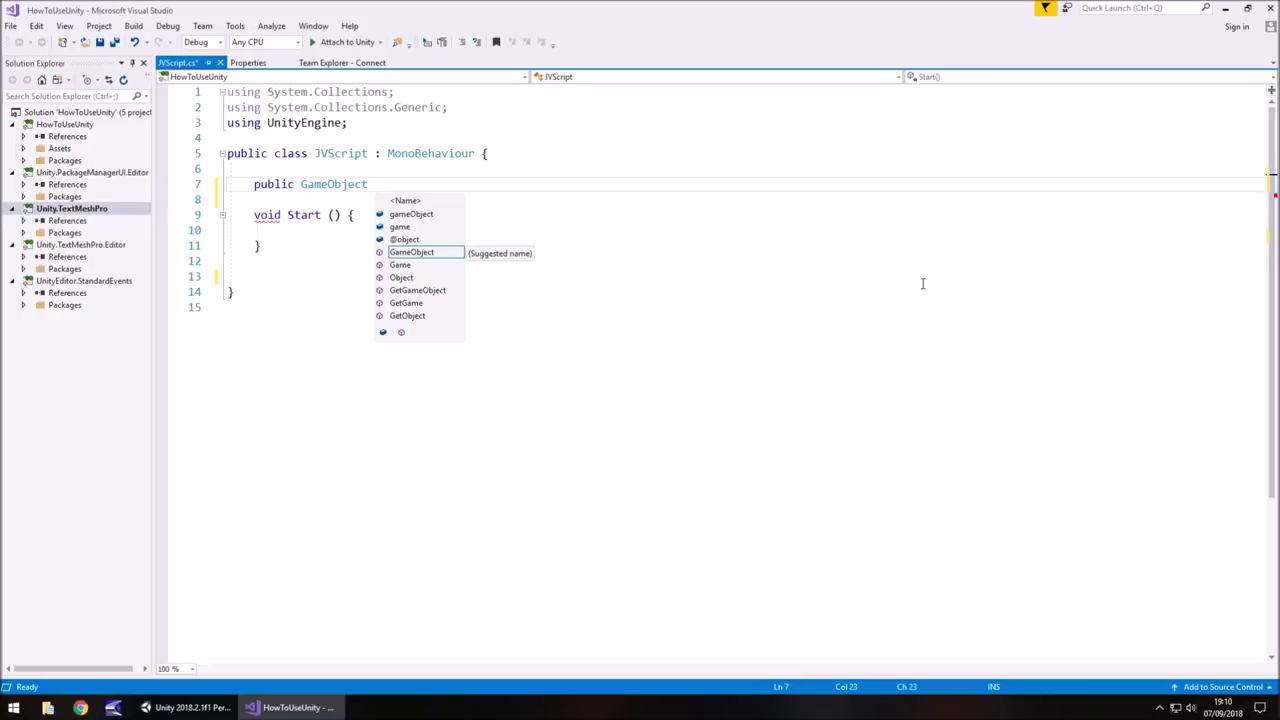
{"action": "type", "text": "theAxe"}
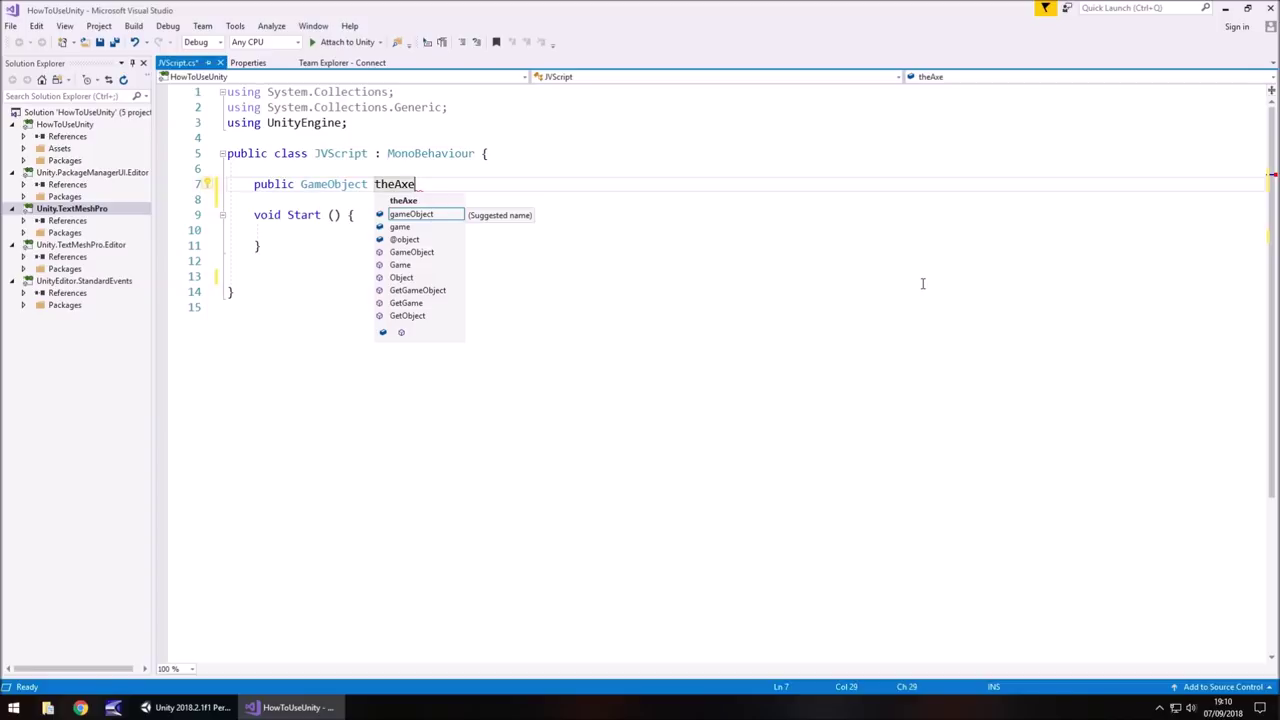
{"action": "type", "text": ";"}
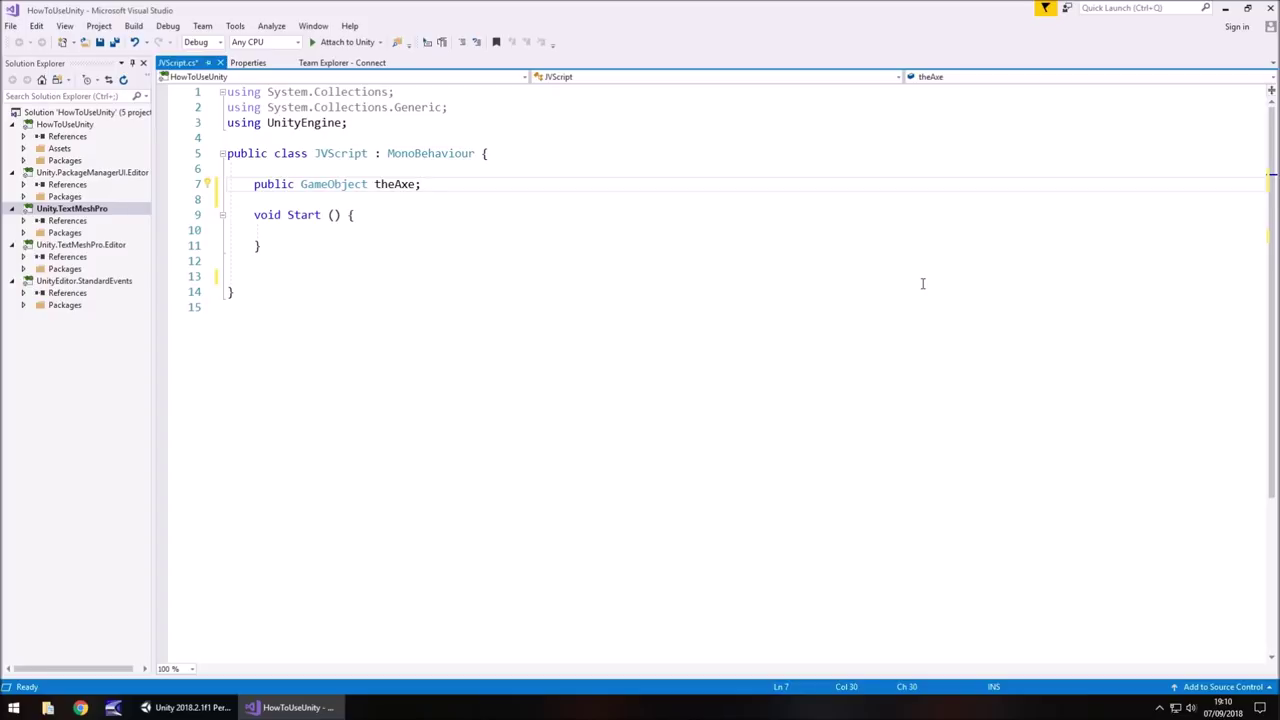
Step: Declare "public float myNumber;" on the line below theAxe, followed by a new line
{"action": "key", "text": "Return"}
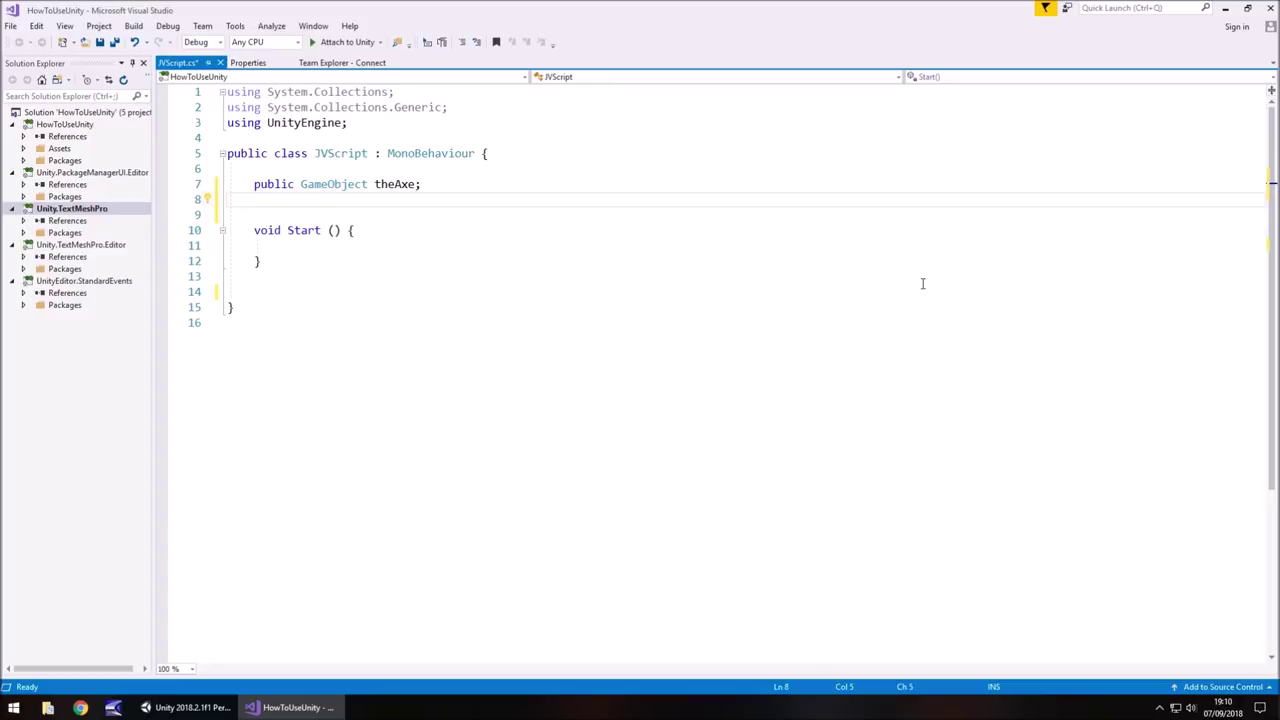
{"action": "type", "text": "publ"}
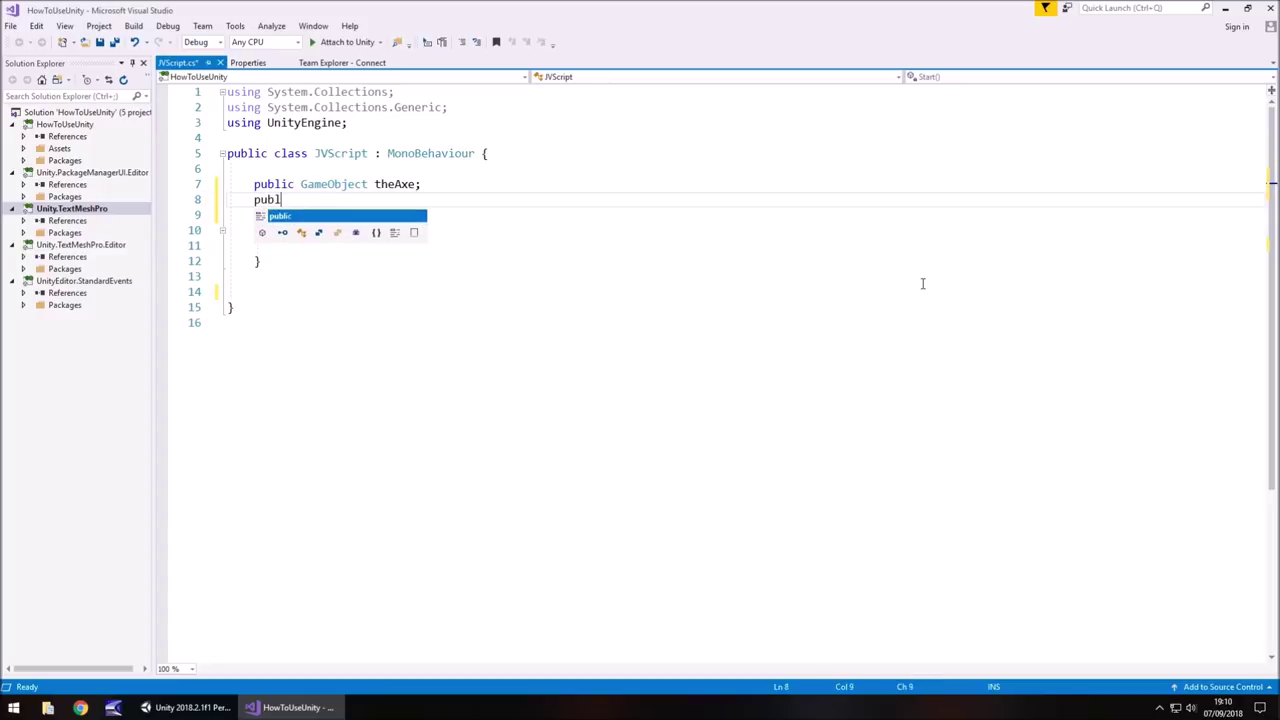
{"action": "type", "text": "ic float"}
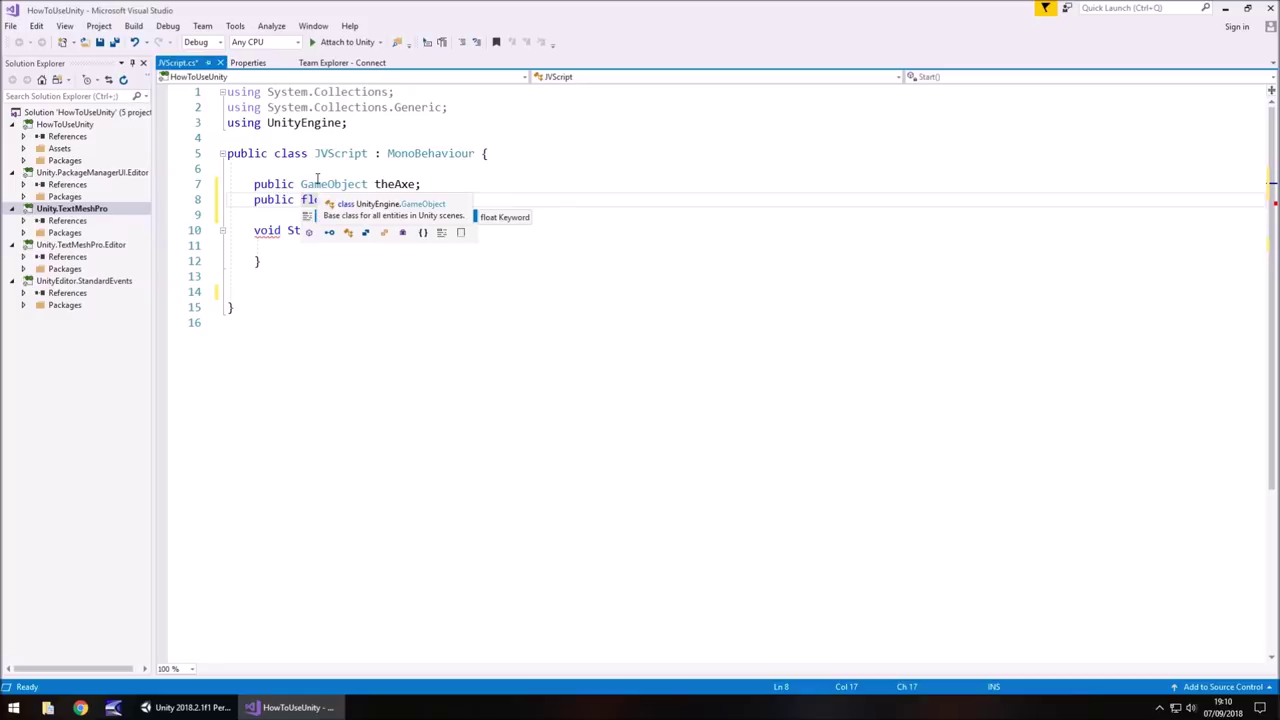
{"action": "type", "text": "oat"}
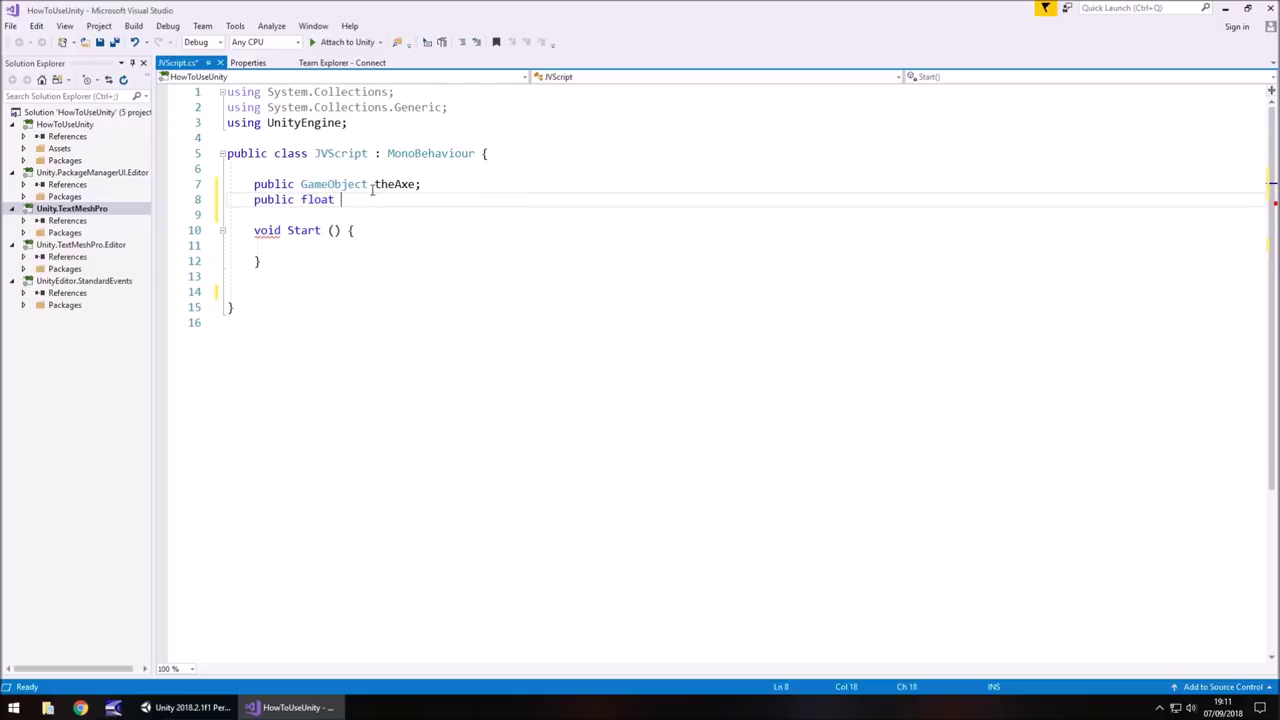
{"action": "type", "text": "myNumber;"}
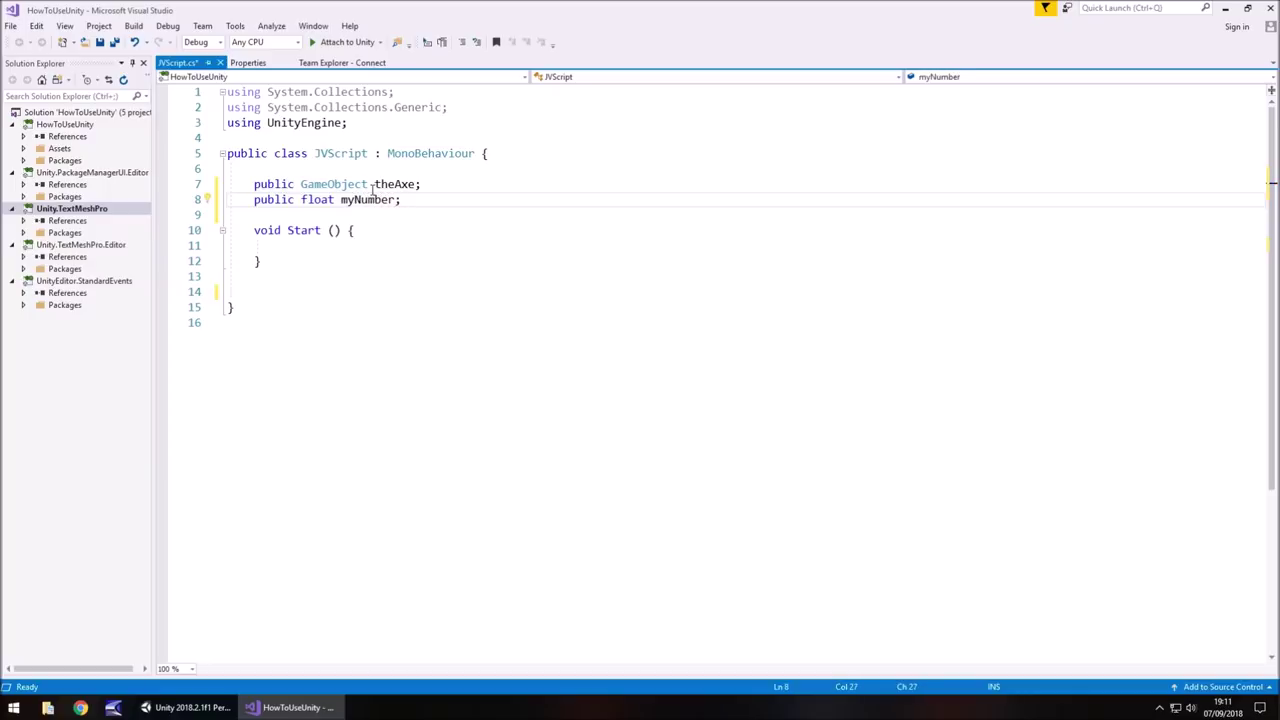
{"action": "key", "text": "Return"}
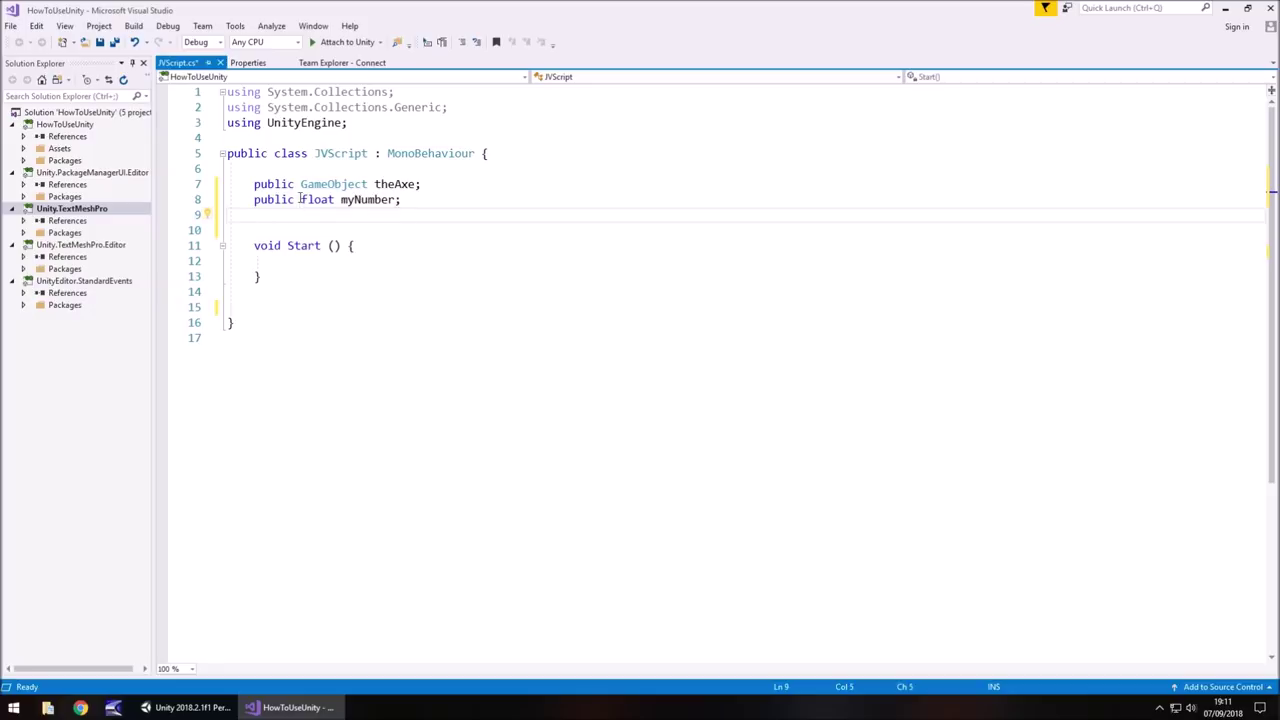
Step: Try a lowercase g at the start of the GameObject type, and restore the capital G
{"action": "mouse_move", "coordinate": [305, 184]}
{"action": "left_click", "coordinate": [308, 184]}
{"action": "key", "text": "BackSpace"}
{"action": "type", "text": "g"}
{"action": "key", "text": "Down"}
{"action": "key", "text": "Down"}
{"action": "left_click", "coordinate": [307, 184]}
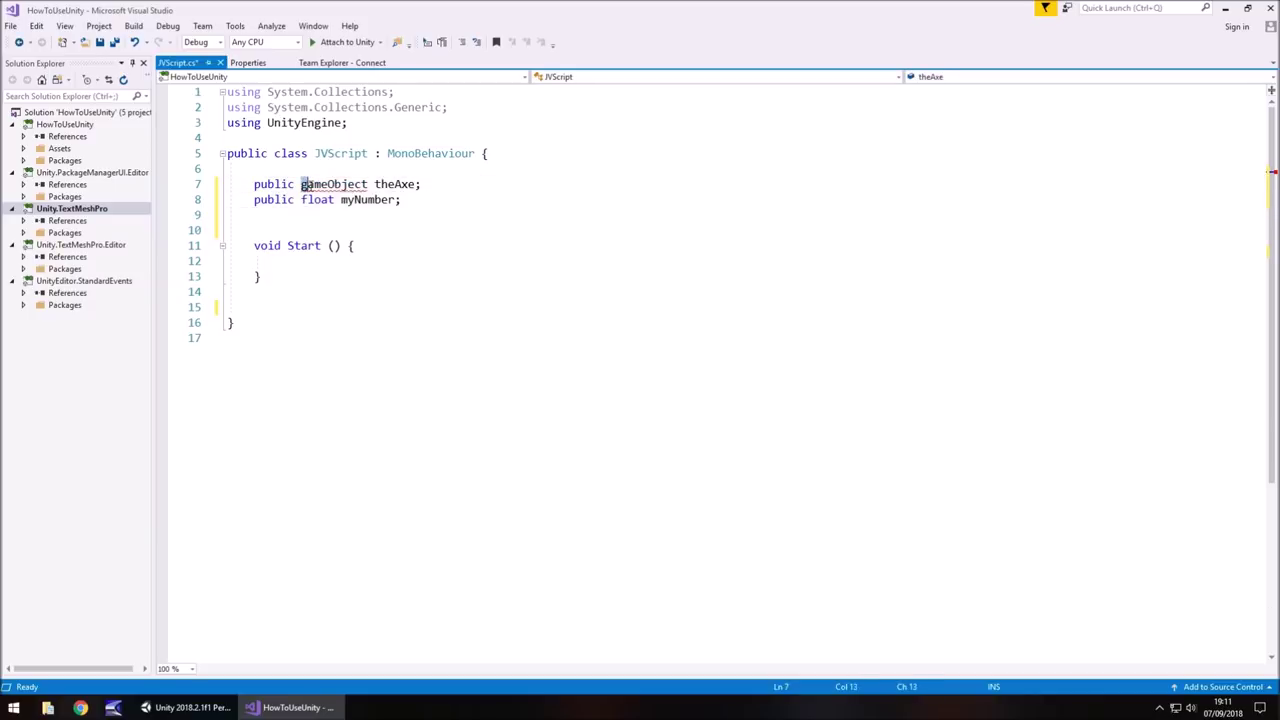
{"action": "key", "text": "BackSpace"}
{"action": "type", "text": "G"}
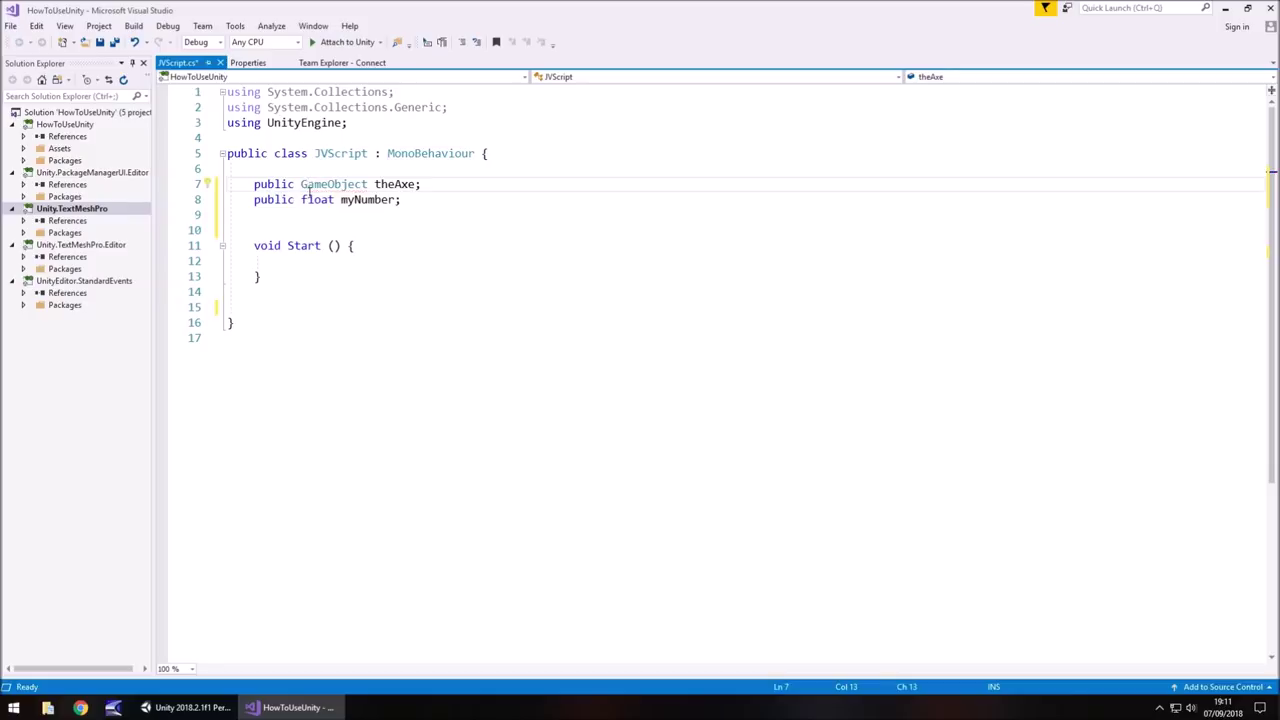
Step: Declare "public int myInteger;" on the line below the myNumber declaration
{"action": "left_click", "coordinate": [291, 212]}
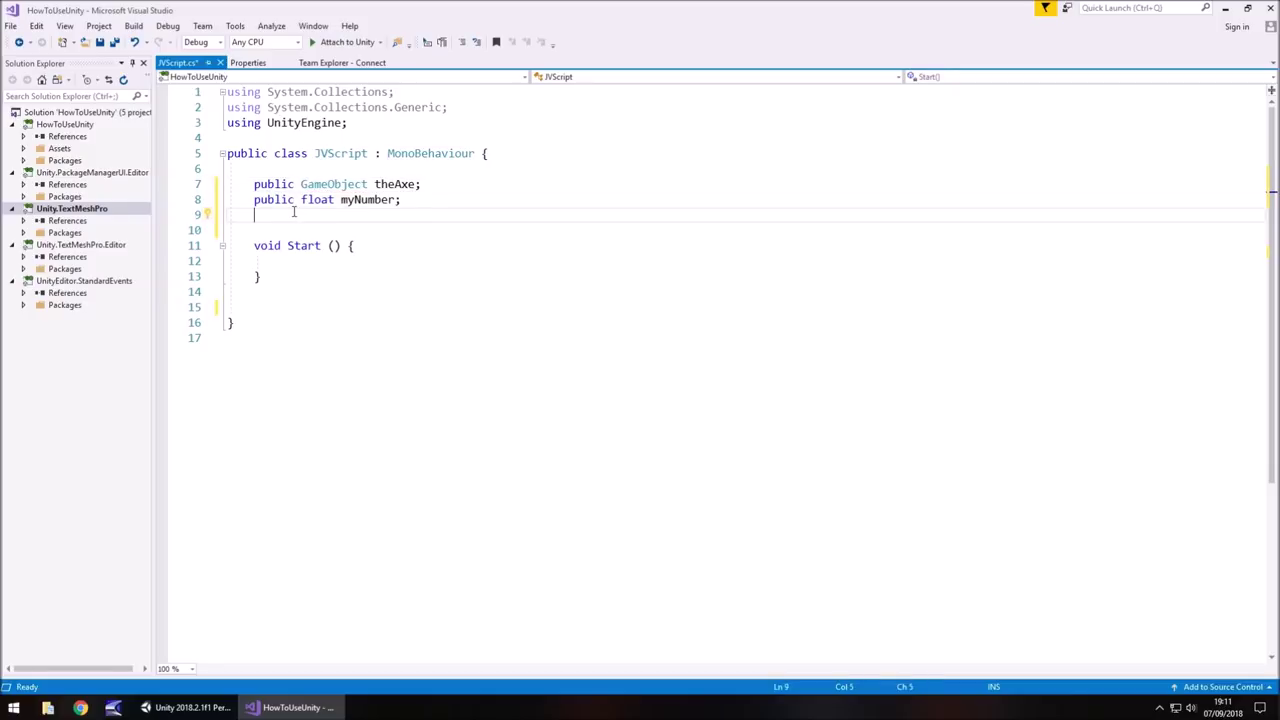
{"action": "type", "text": "p"}
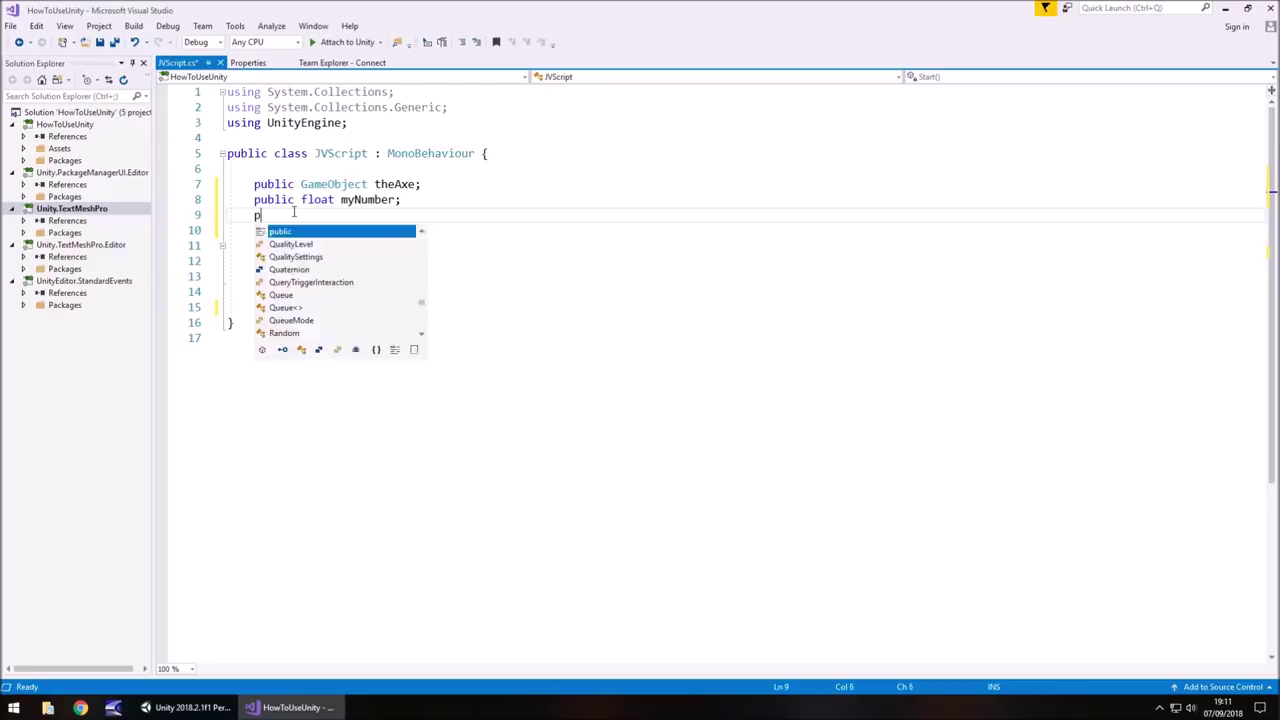
{"action": "type", "text": "ublic "}
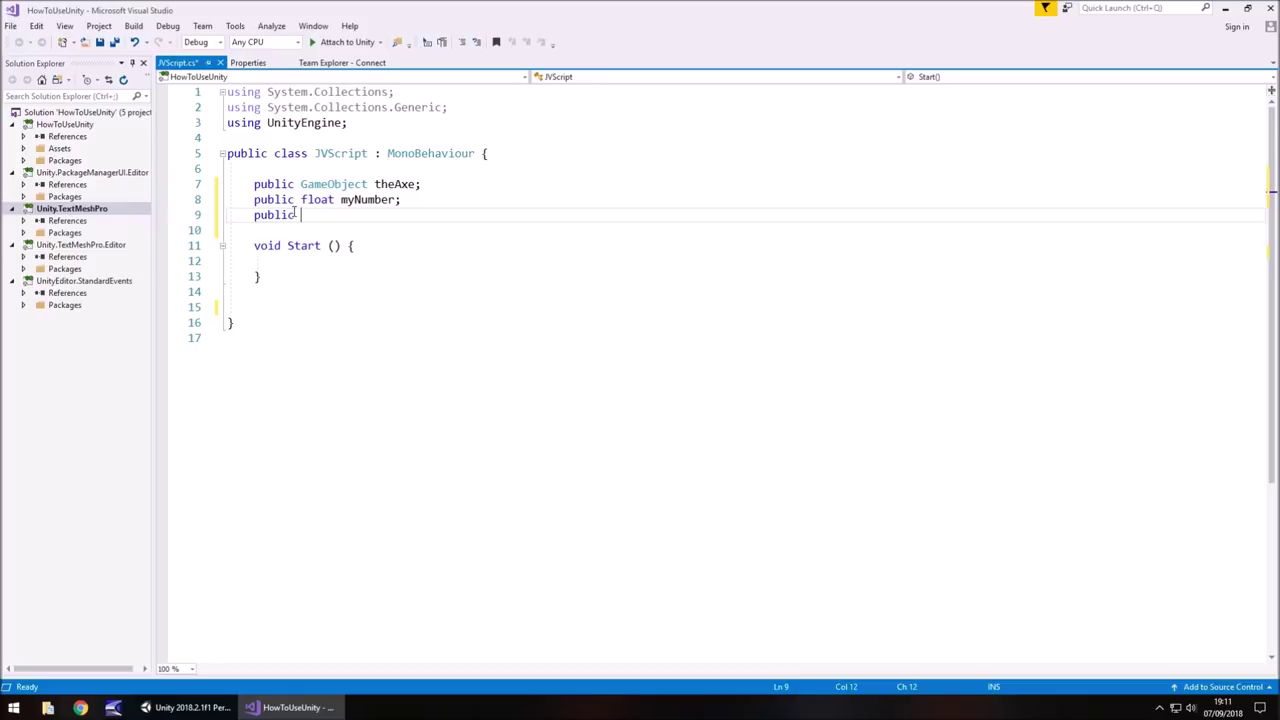
{"action": "type", "text": "int"}
{"action": "type", "text": "myInteger;"}
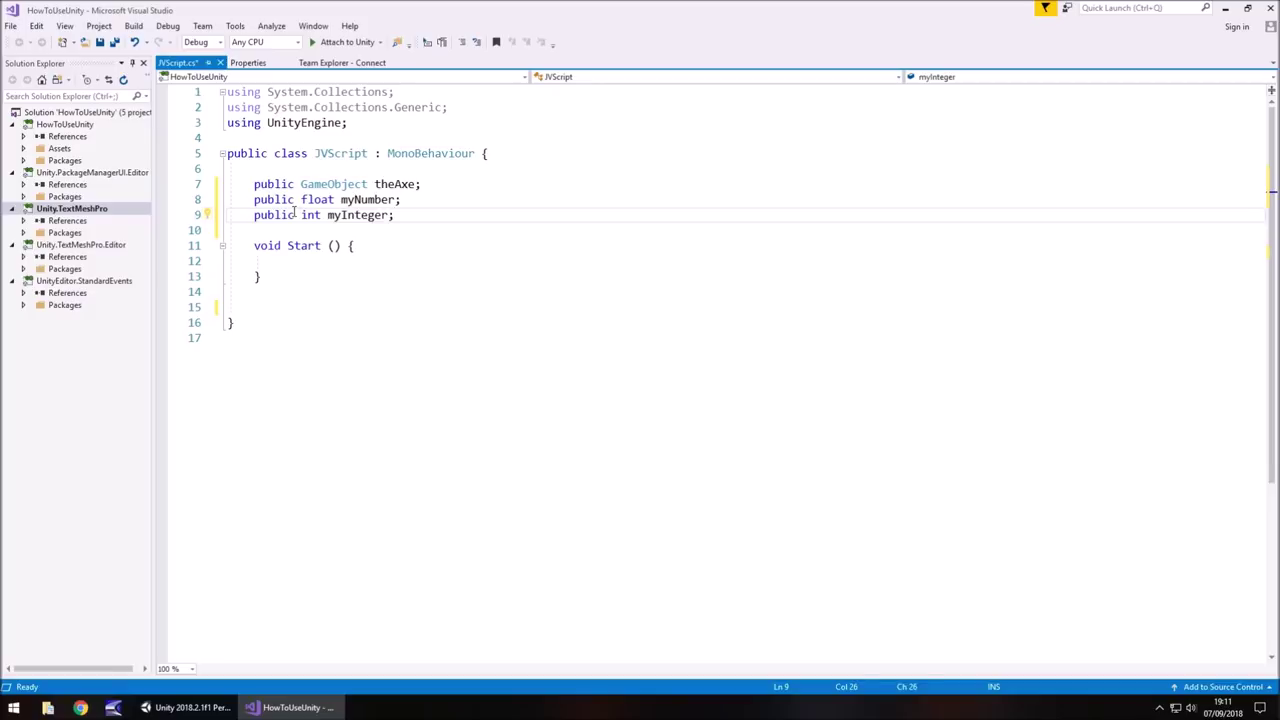
Step: Declare "public bool trueOrFalse;" on a new line below myInteger, and place the cursor on the empty line inside Start
{"action": "key", "text": "Return"}
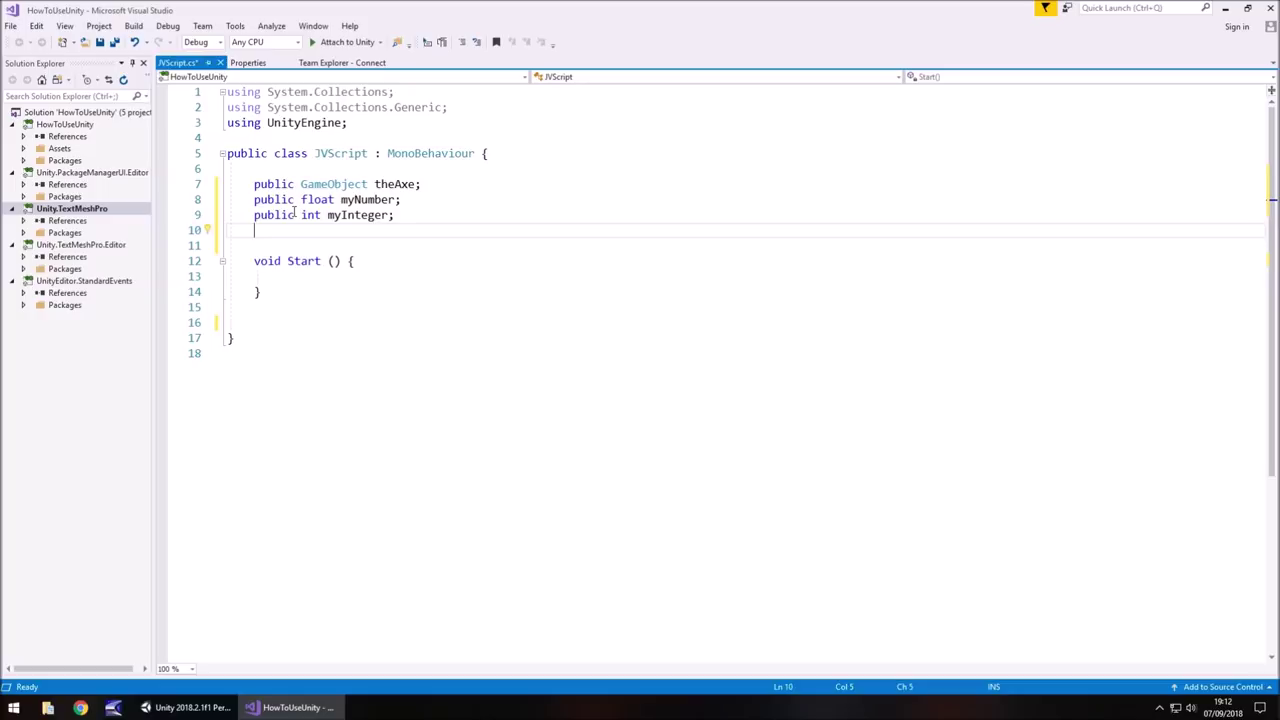
{"action": "type", "text": "publi"}
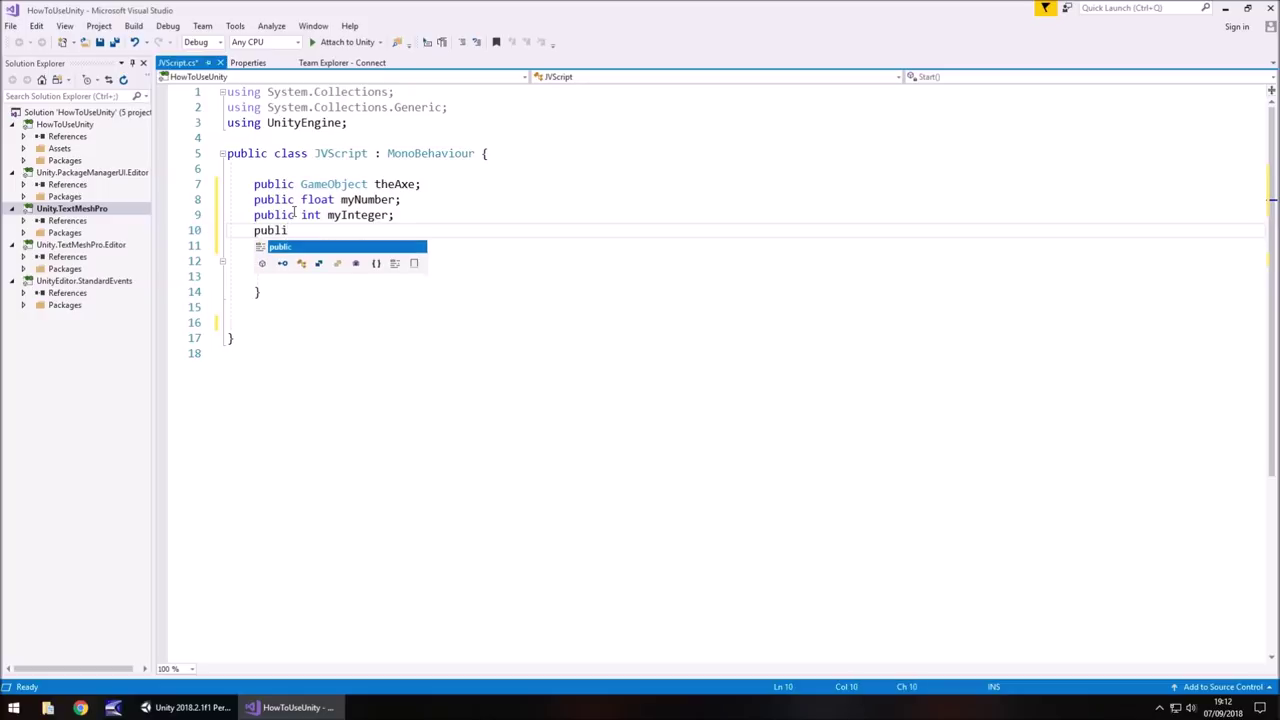
{"action": "type", "text": "c bool "}
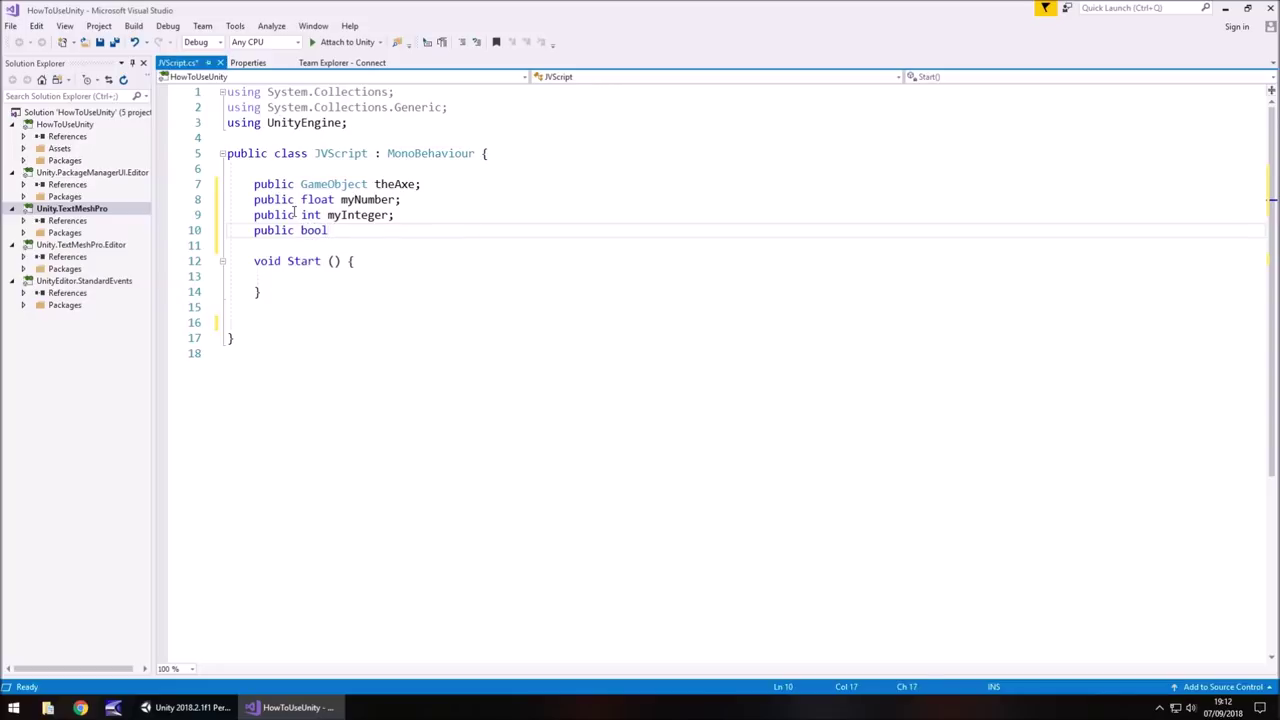
{"action": "type", "text": "trueOrFalse;"}
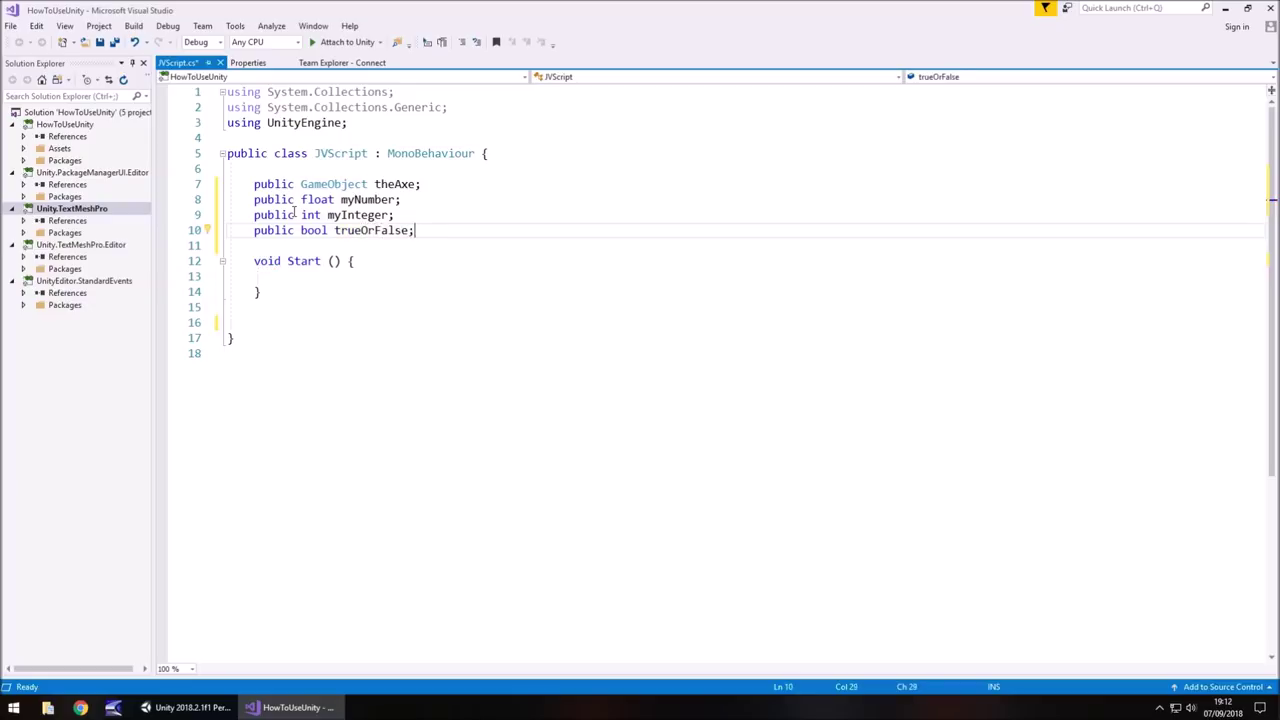
{"action": "left_click", "coordinate": [381, 274]}
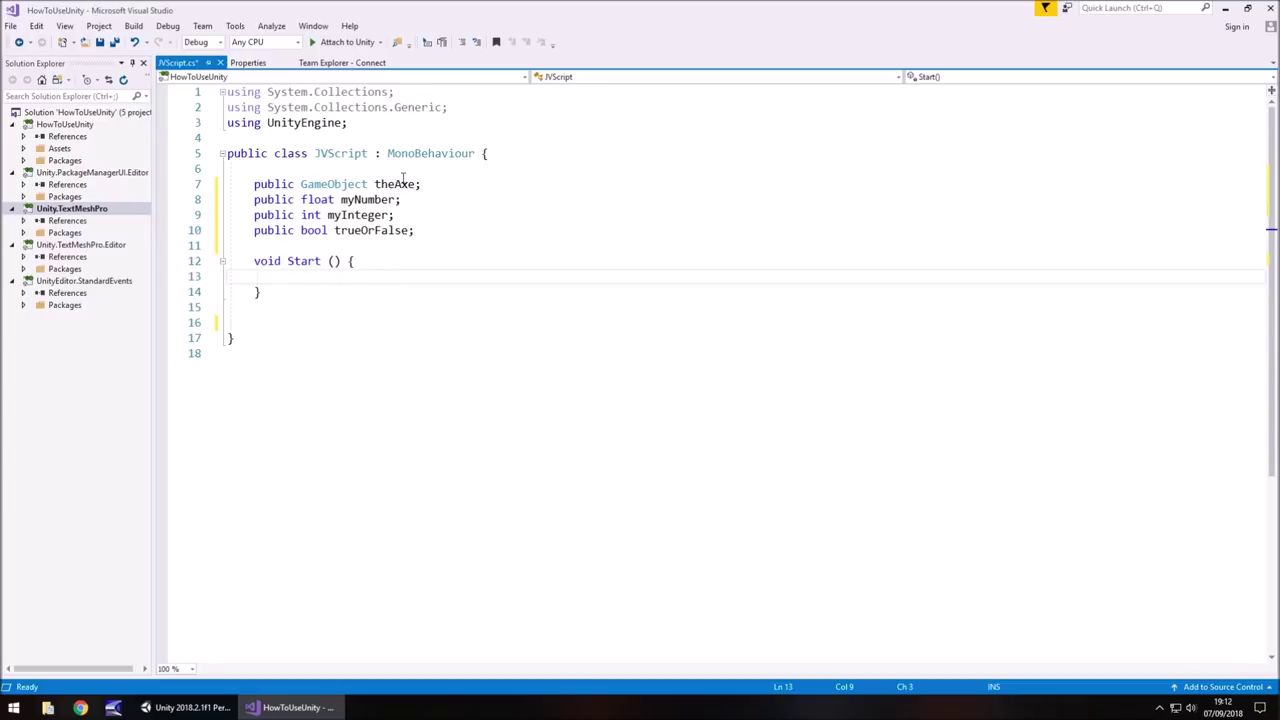
Step: Switch to Unity and deactivate the axe object in scene2
{"action": "left_click", "coordinate": [198, 709]}
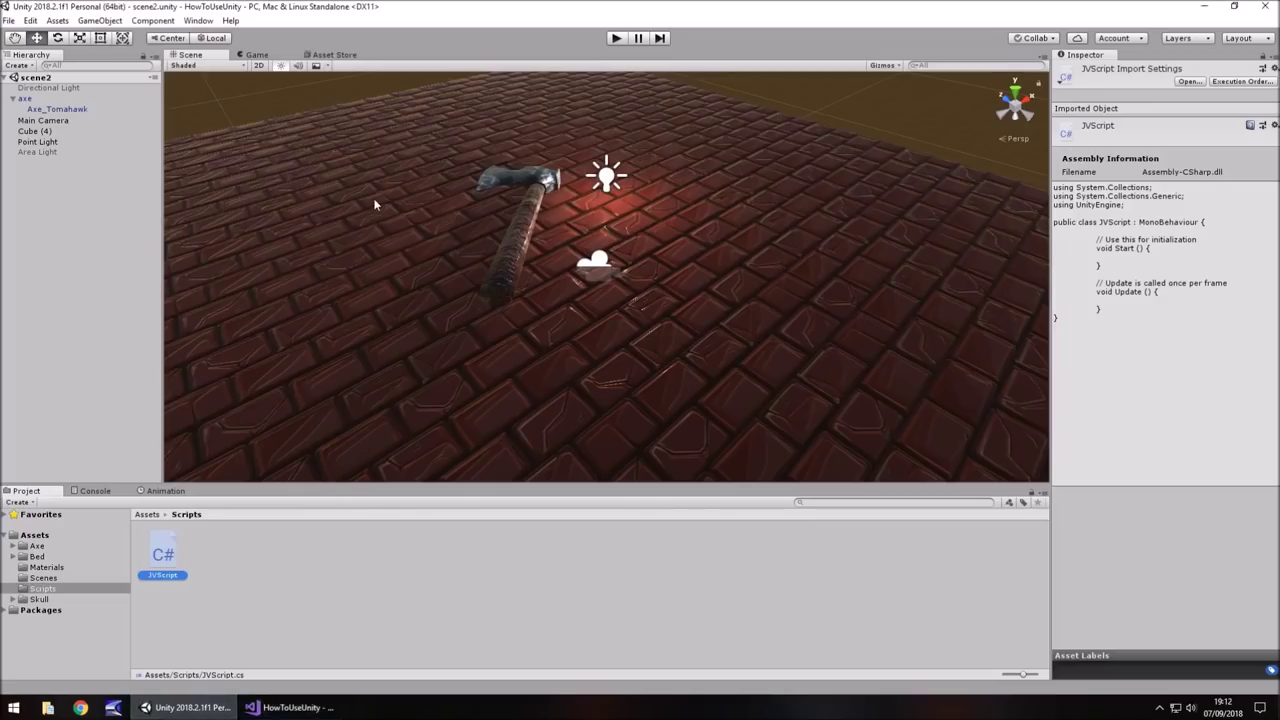
{"action": "left_click", "coordinate": [25, 99]}
{"action": "left_click", "coordinate": [1085, 70]}
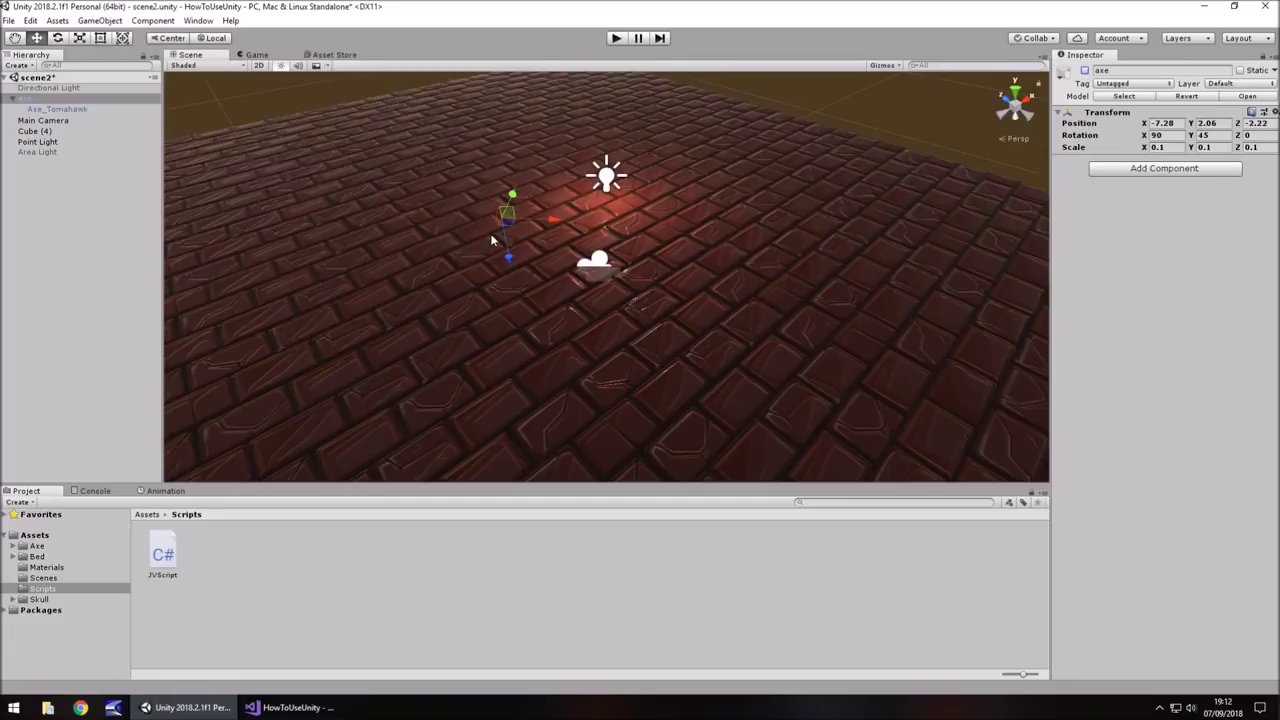
Step: Switch back to Visual Studio and write the statement "theAxe.SetActive(true);" inside the Start method
{"action": "left_click", "coordinate": [310, 708]}
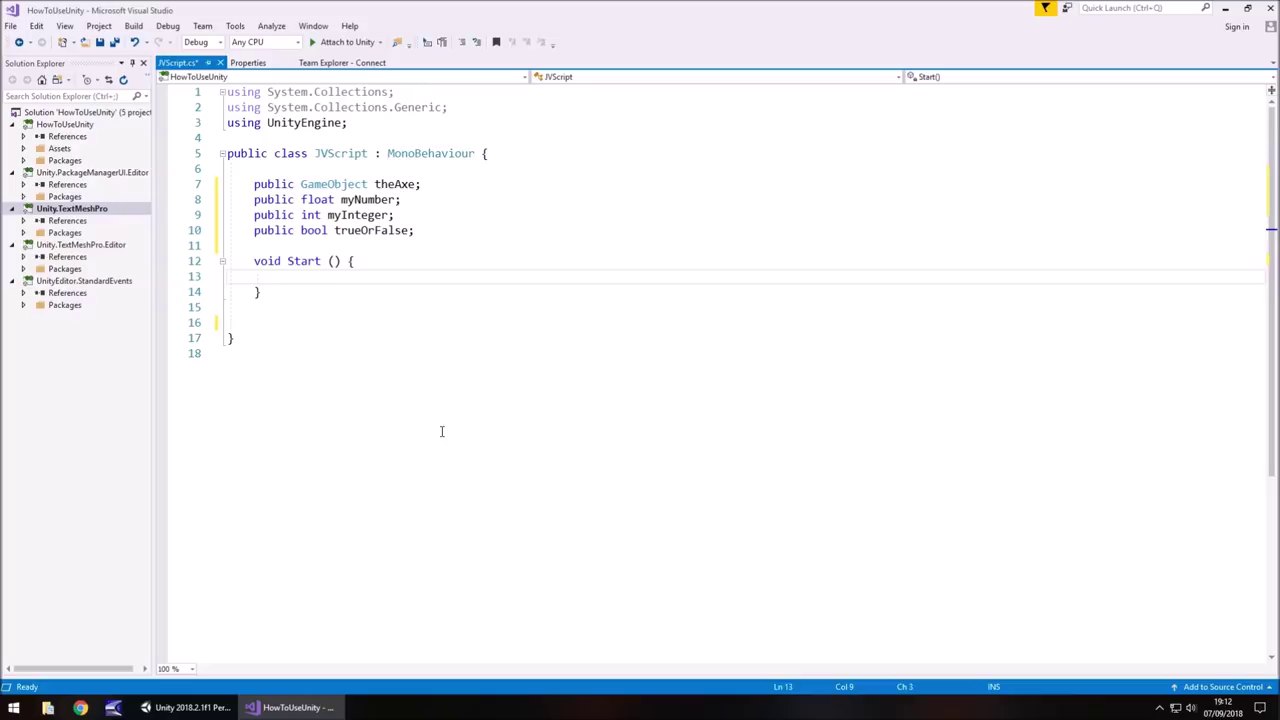
{"action": "type", "text": "theAxe"}
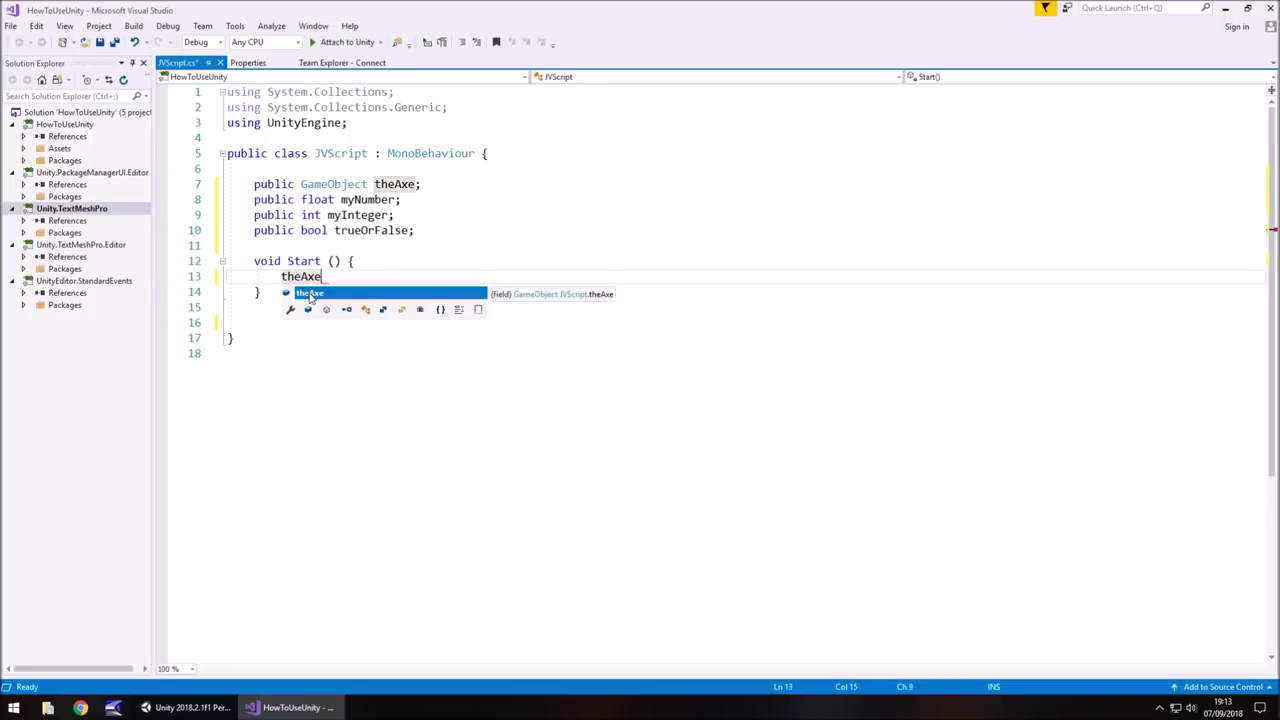
{"action": "double_click", "coordinate": [310, 294]}
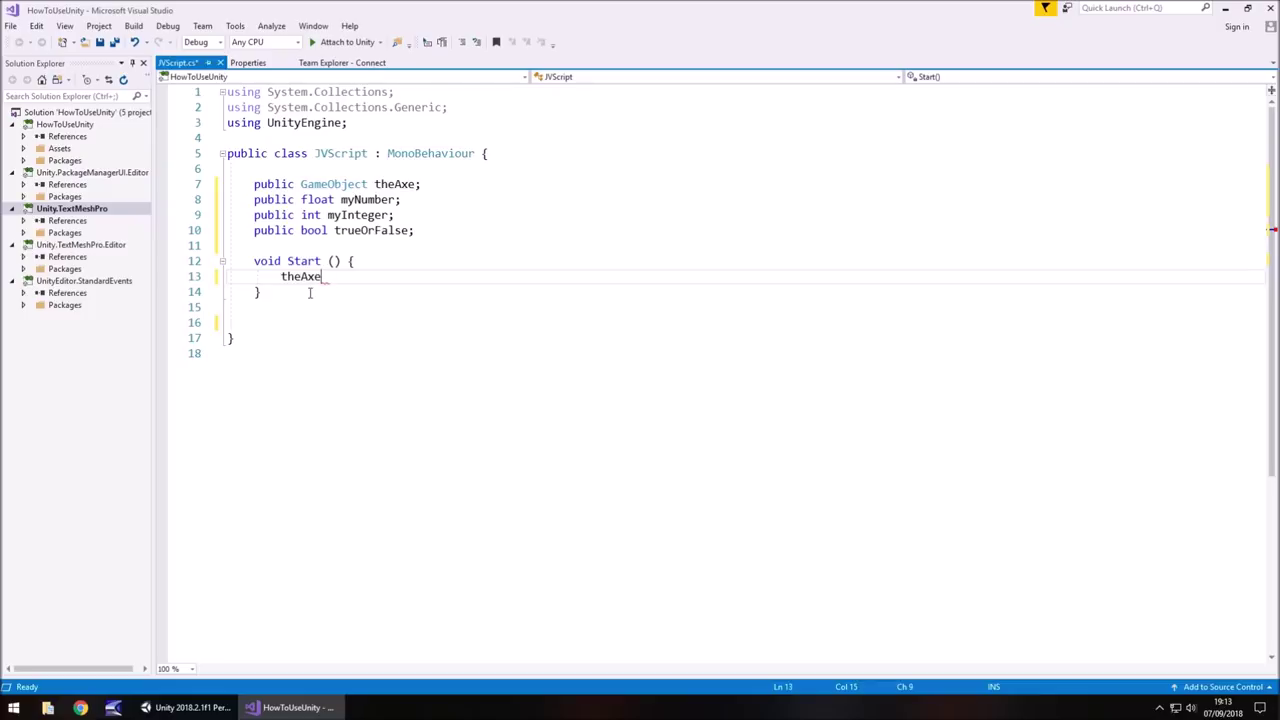
{"action": "type", "text": "."}
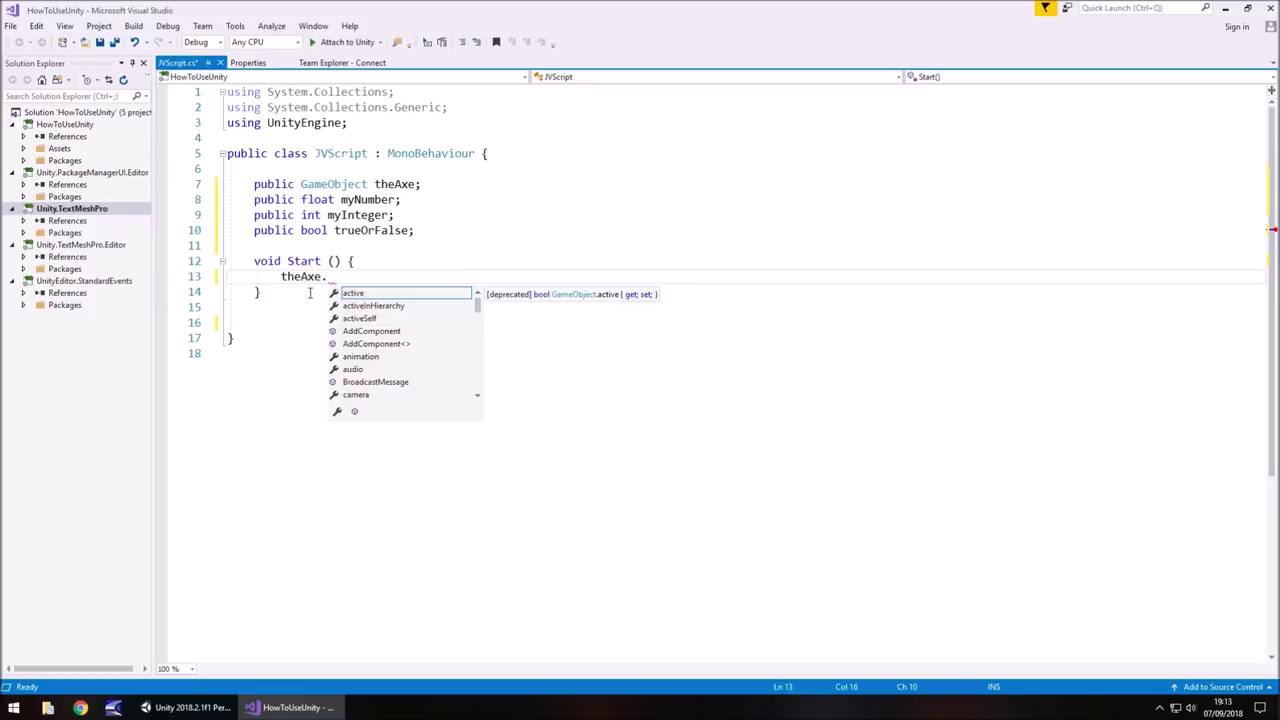
{"action": "type", "text": "Set"}
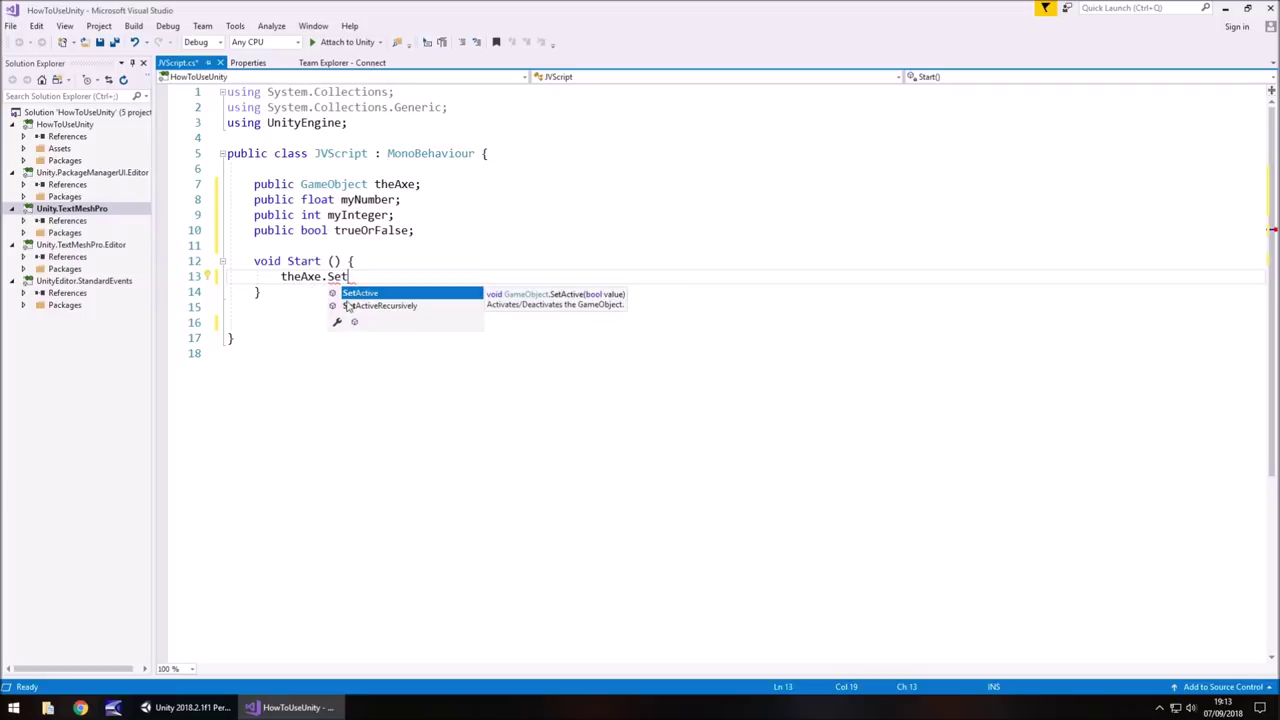
{"action": "double_click", "coordinate": [374, 297]}
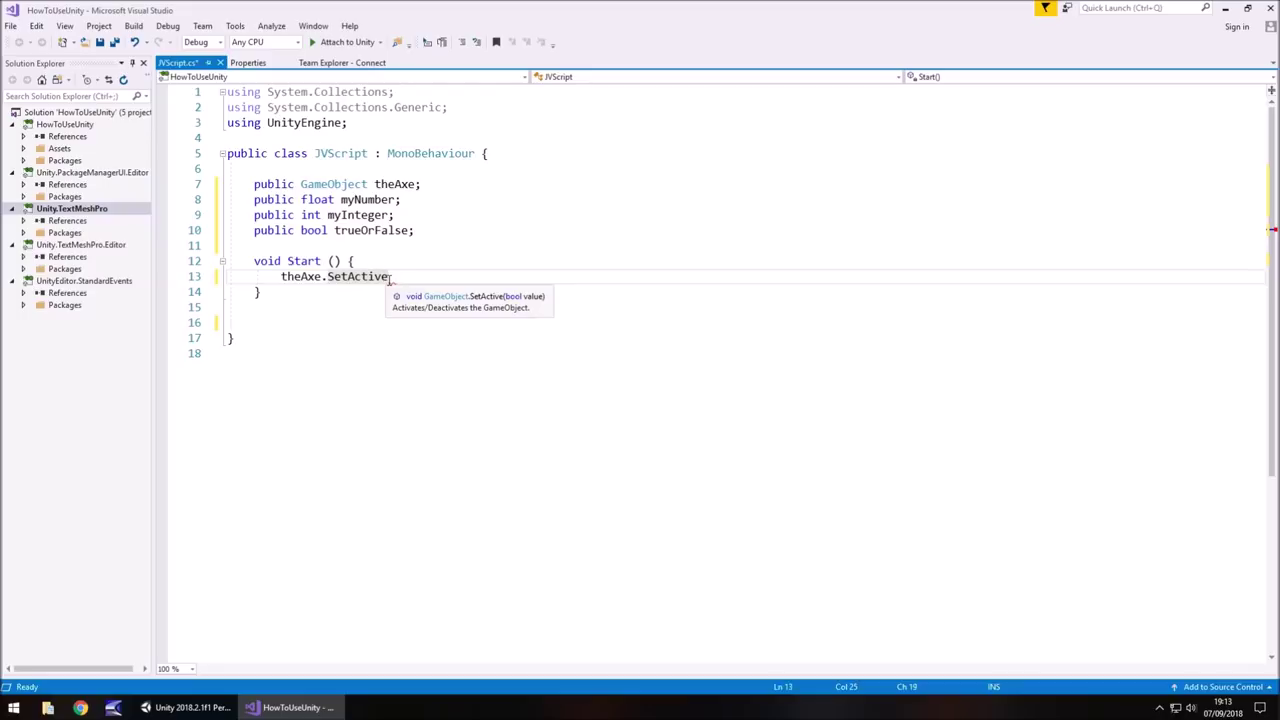
{"action": "type", "text": "("}
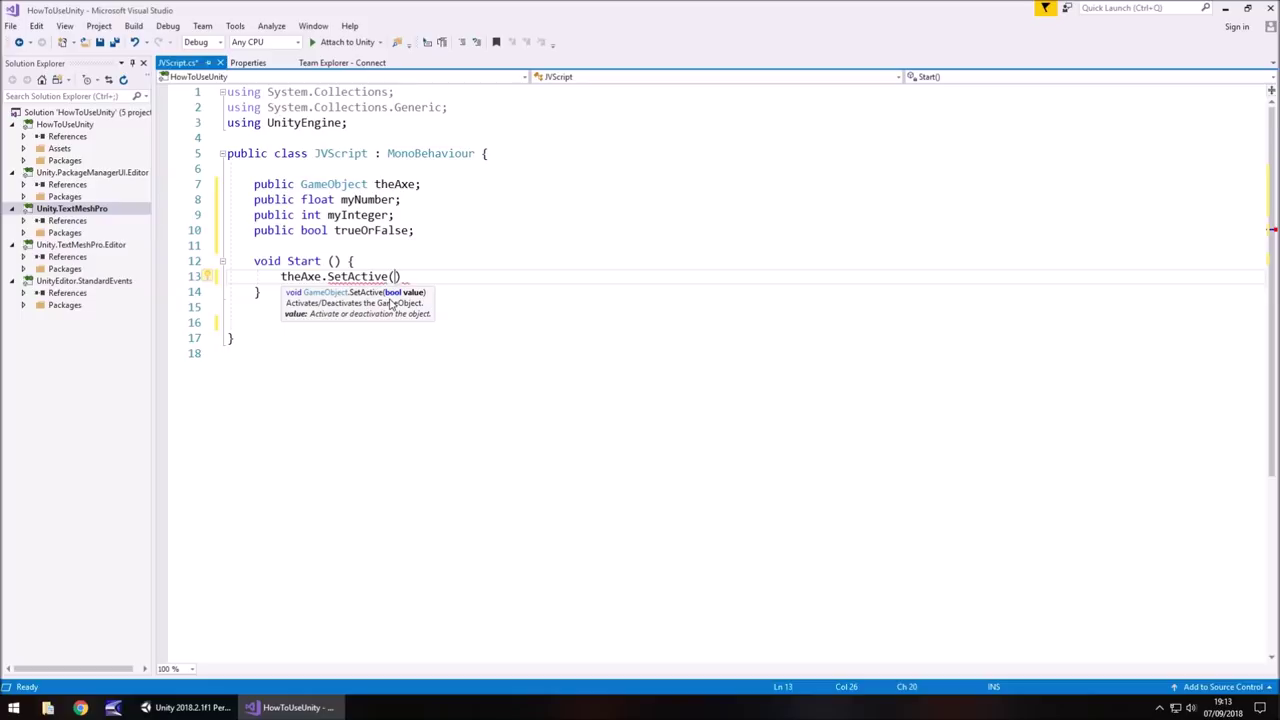
{"action": "type", "text": "true"}
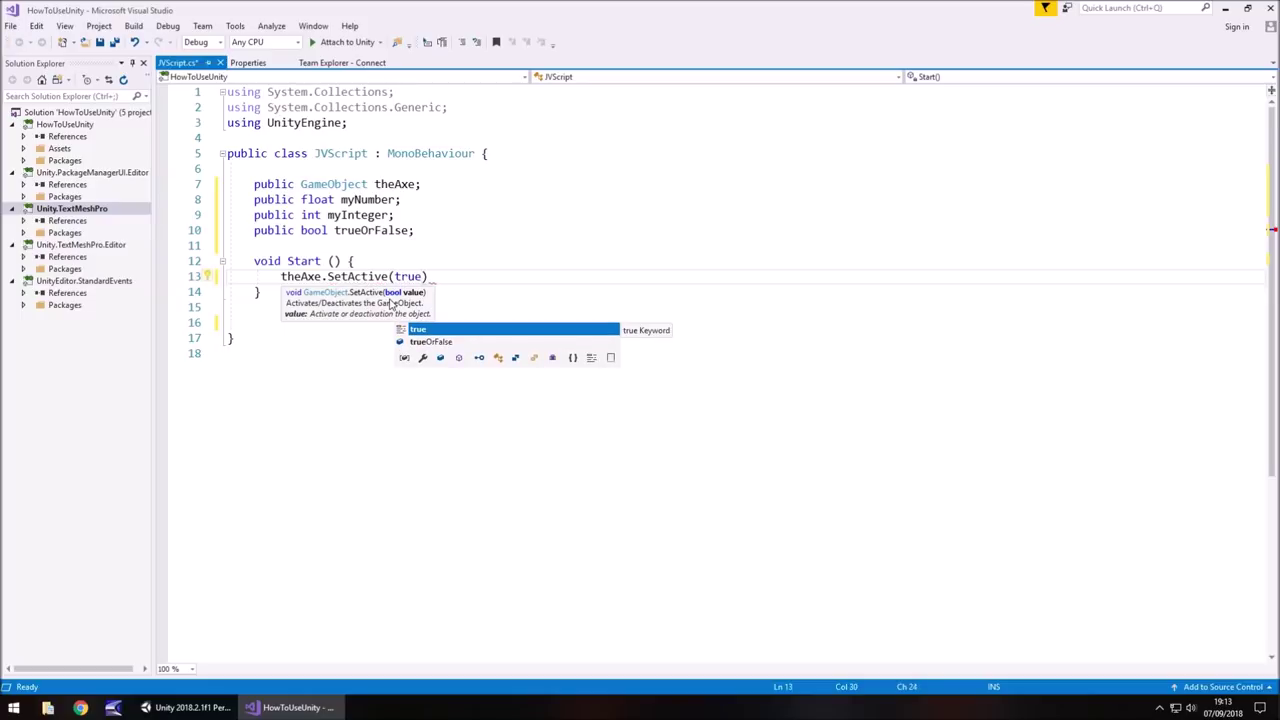
{"action": "type", "text": ")"}
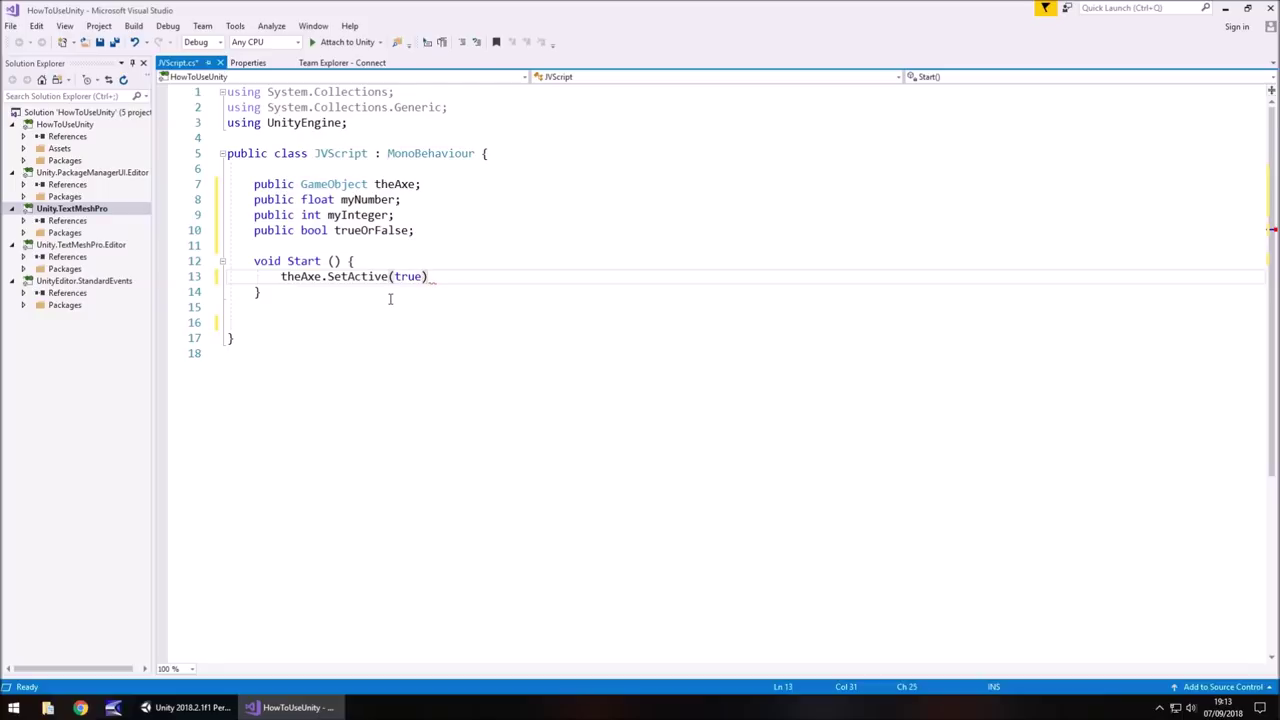
{"action": "type", "text": ";"}
Step: Add the assignment "myNumber = 1.7f;" with its float suffix on a new line below the SetActive call
{"action": "key", "text": "Return"}
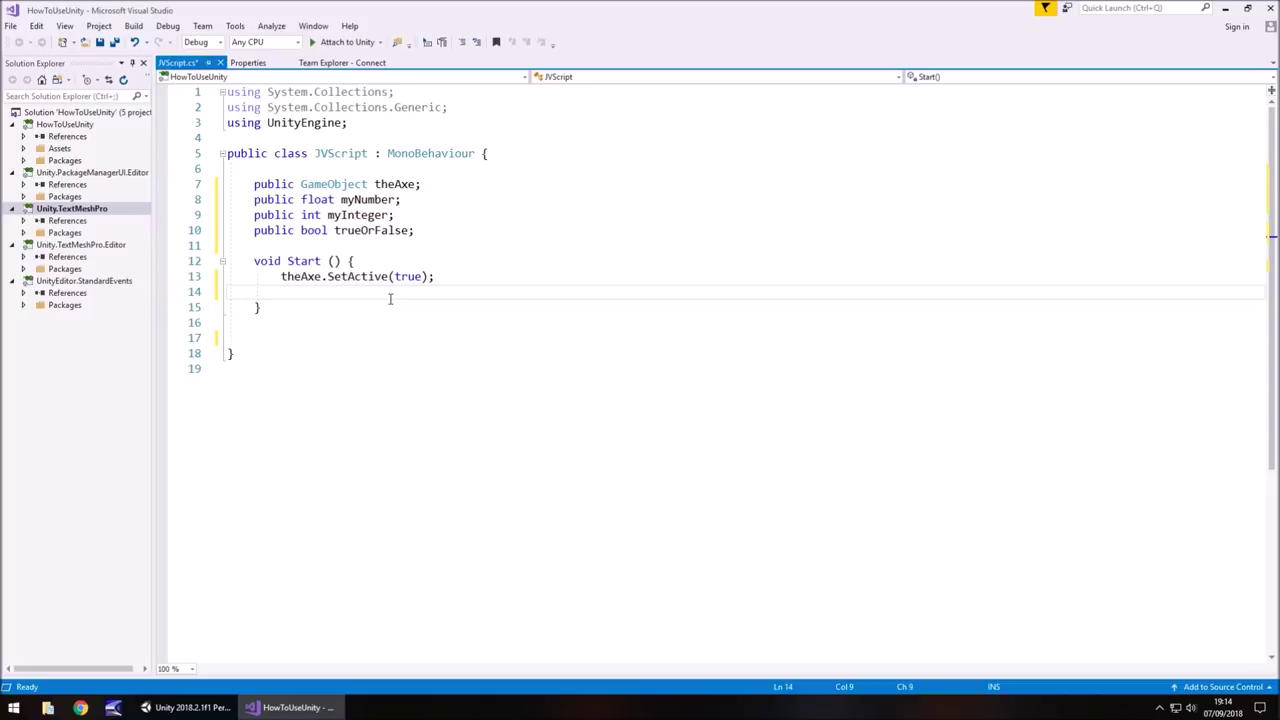
{"action": "type", "text": "my"}
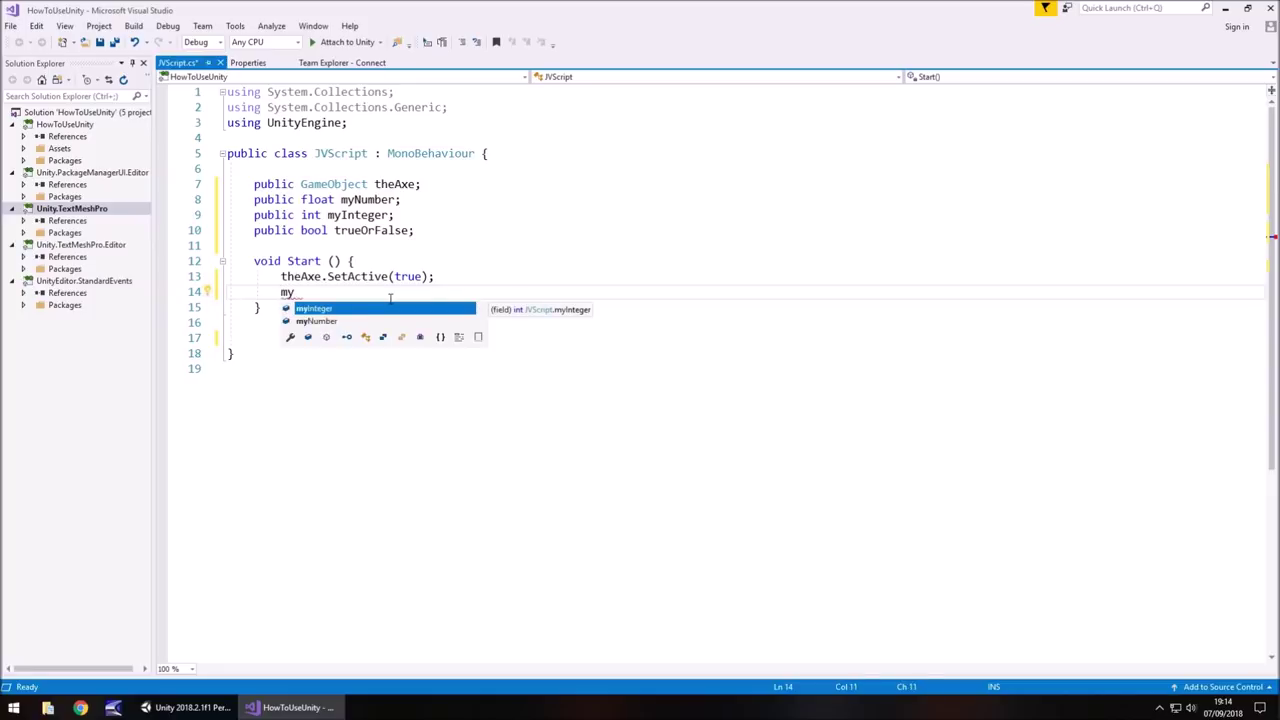
{"action": "type", "text": "Number "}
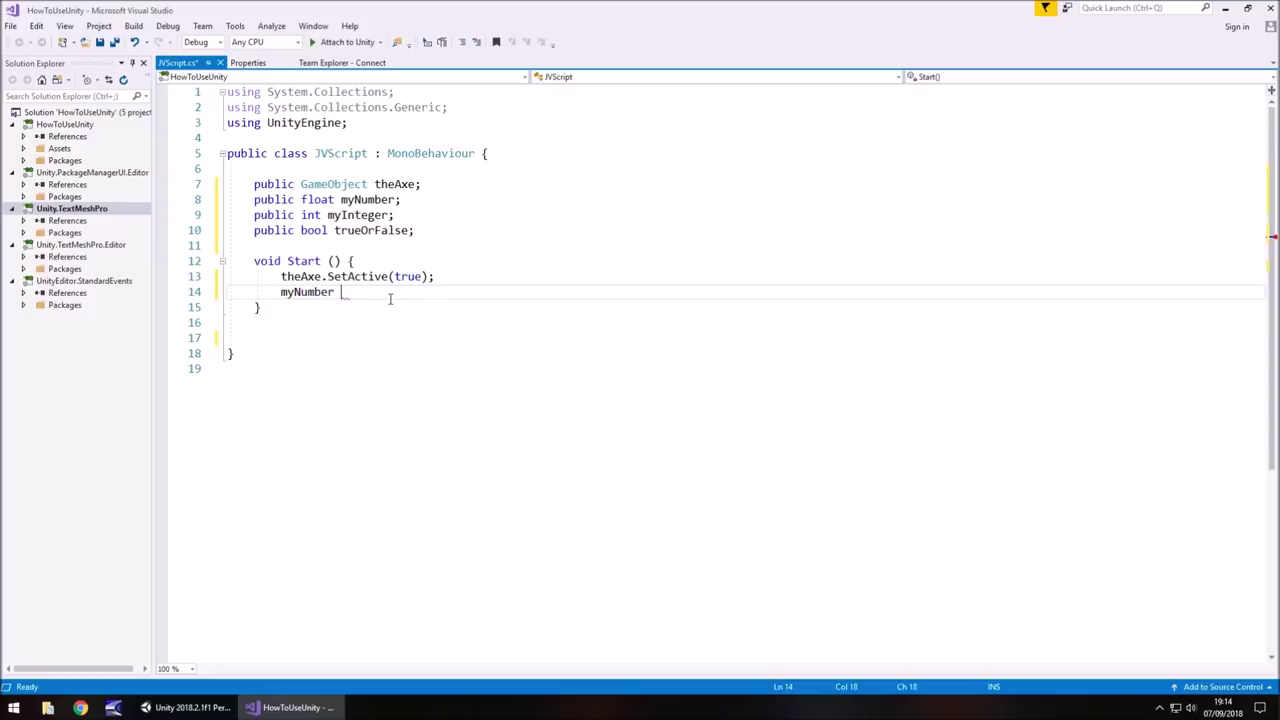
{"action": "type", "text": "= 1.7"}
{"action": "type", "text": ";"}
{"action": "mouse_move", "coordinate": [364, 296]}
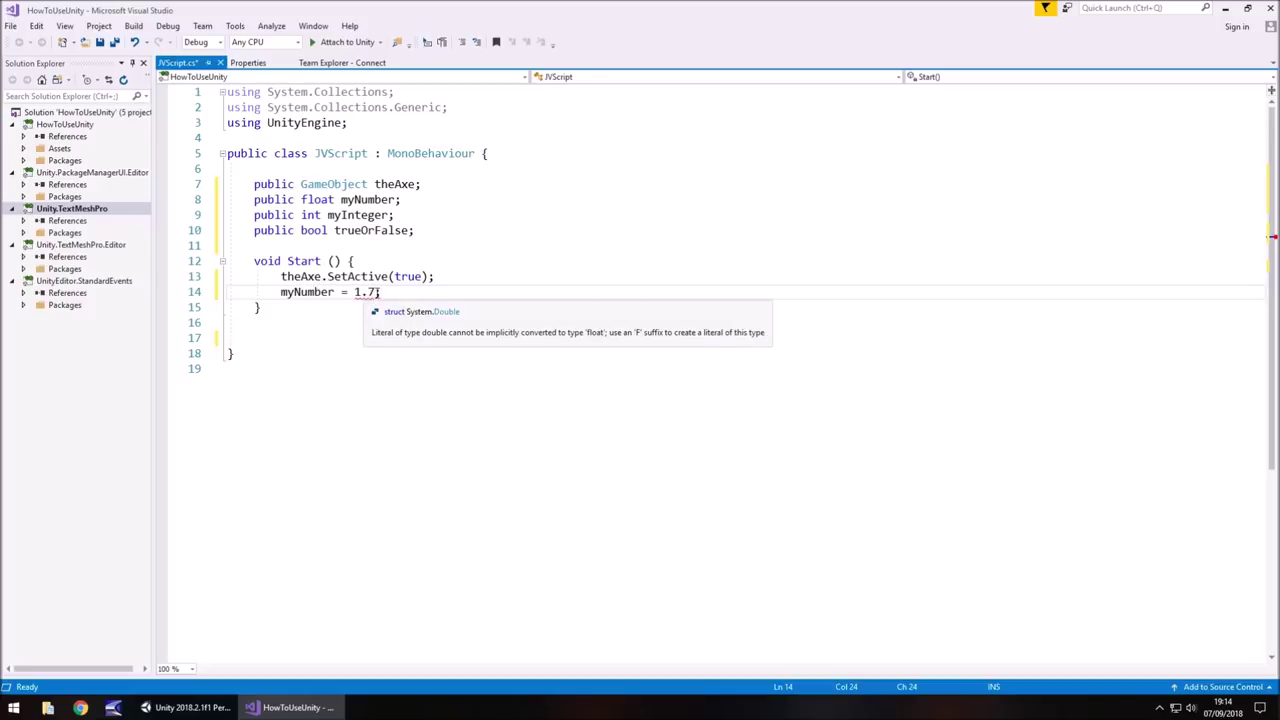
{"action": "left_click", "coordinate": [378, 292]}
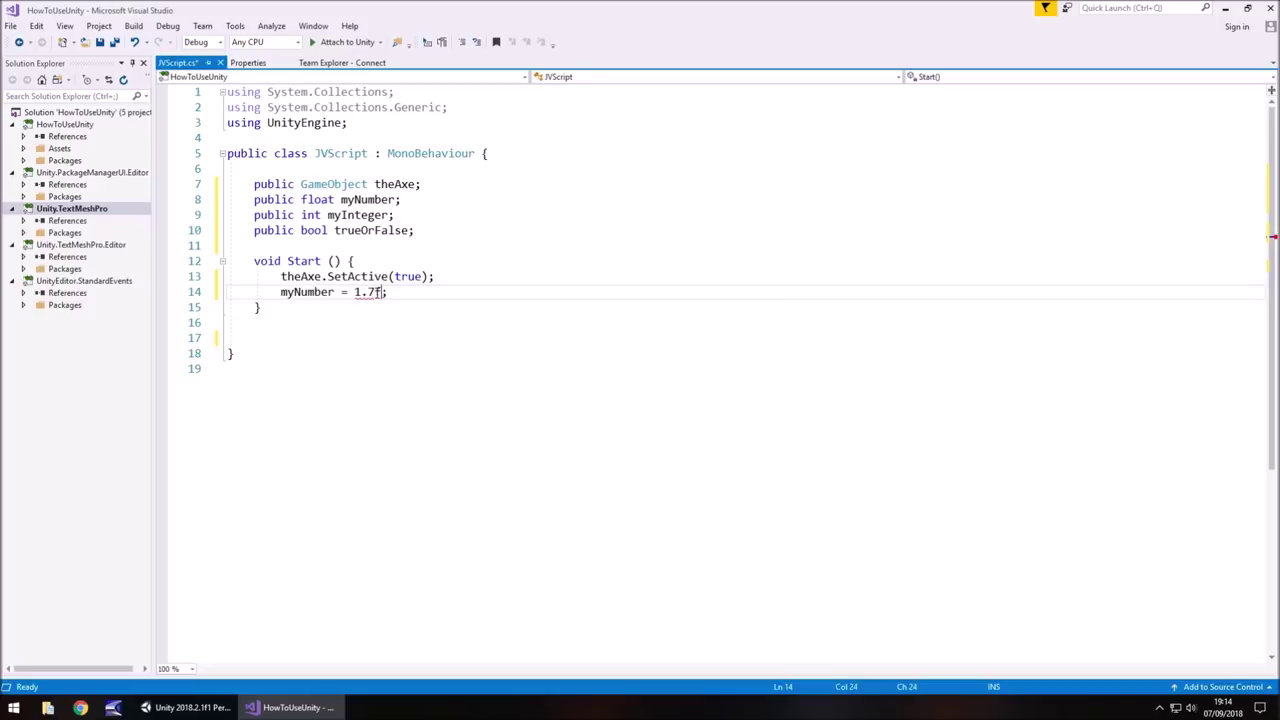
{"action": "type", "text": "f"}
Step: Add the assignment "myInteger = 6;" on a new line below the myNumber assignment in Start
{"action": "key", "text": "Return"}
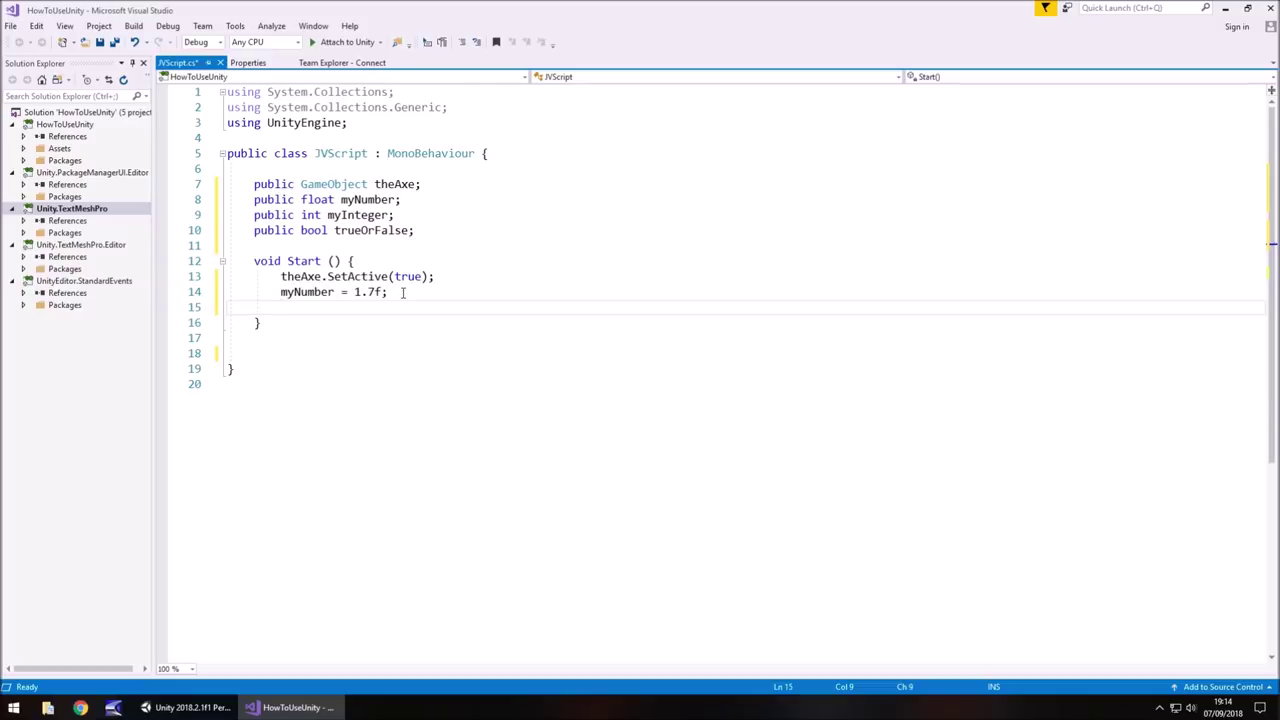
{"action": "type", "text": "my"}
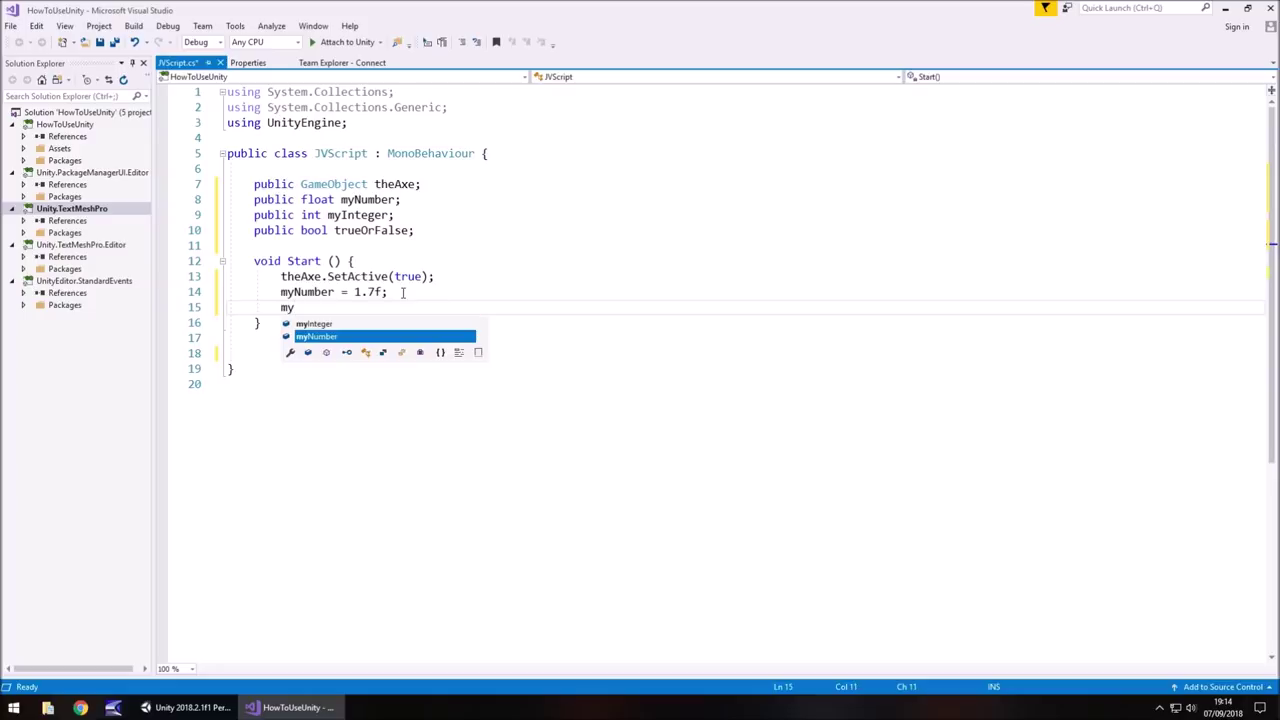
{"action": "type", "text": "In"}
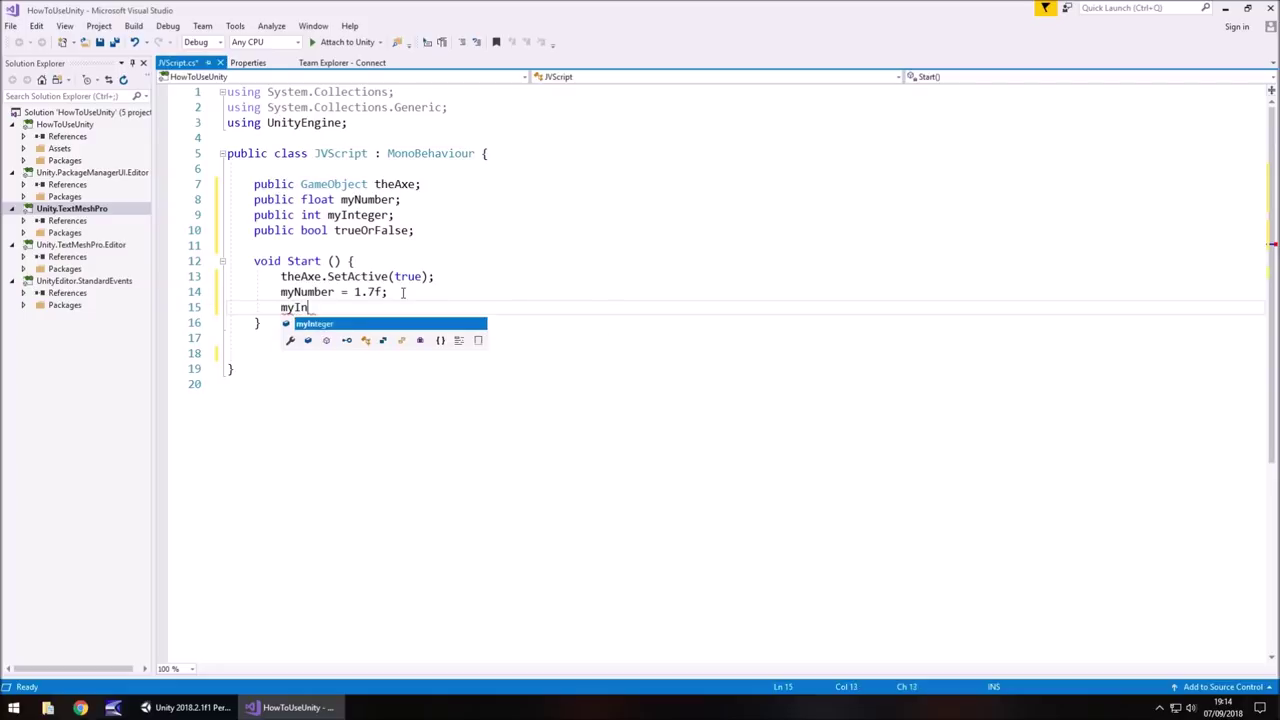
{"action": "key", "text": "Tab"}
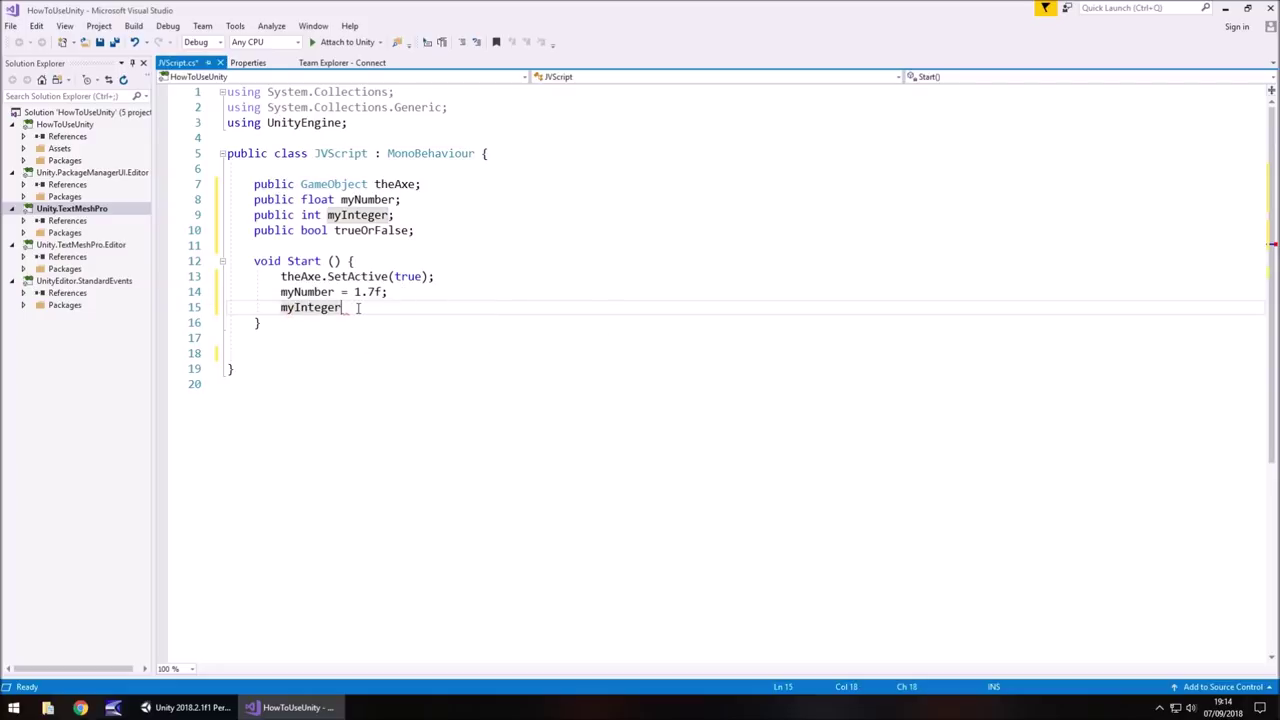
{"action": "type", "text": "= "}
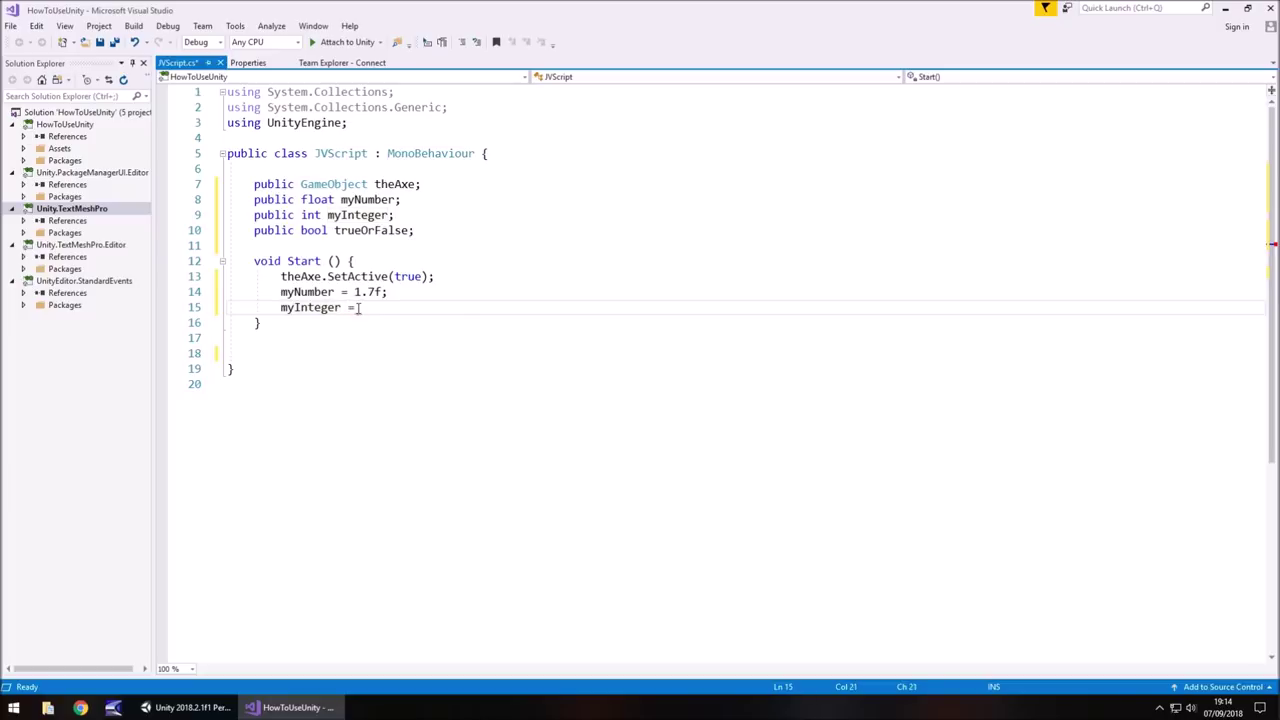
{"action": "type", "text": "6;"}
Step: Add the assignment 'trueOrFalse = true;' on a new line below the myInteger assignment in Start and save the script
{"action": "key", "text": "Return"}
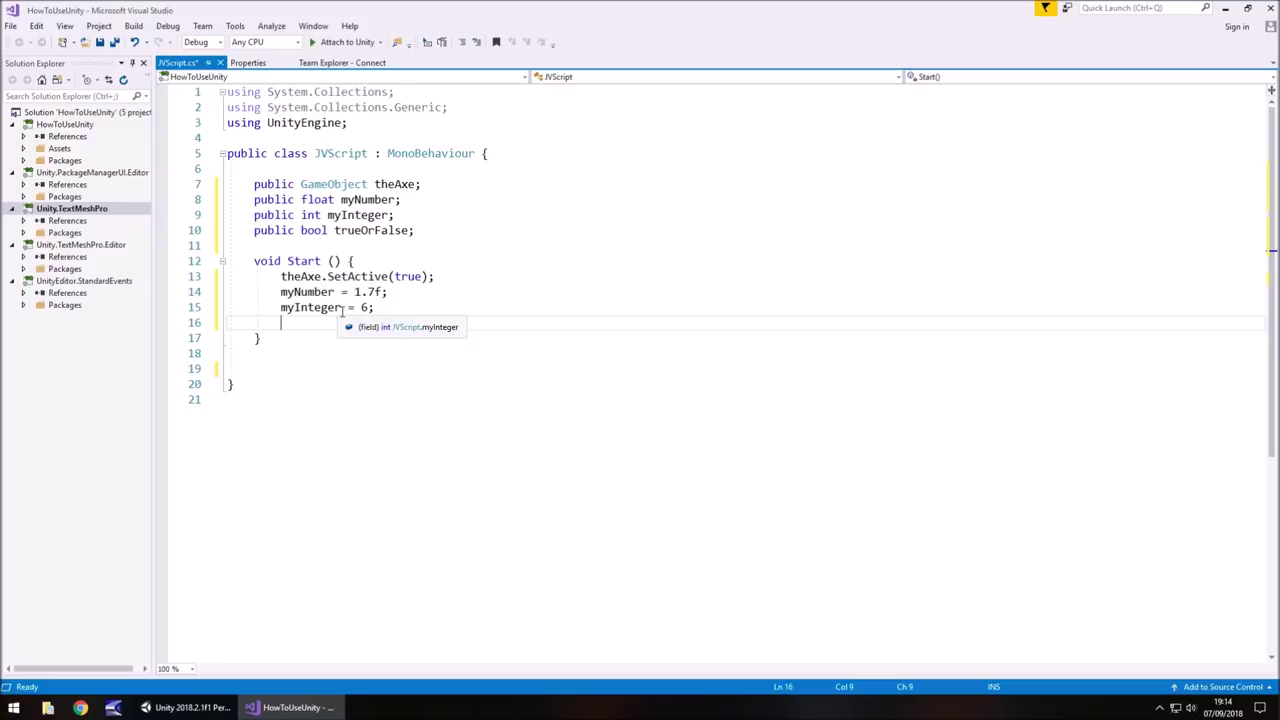
{"action": "type", "text": "true"}
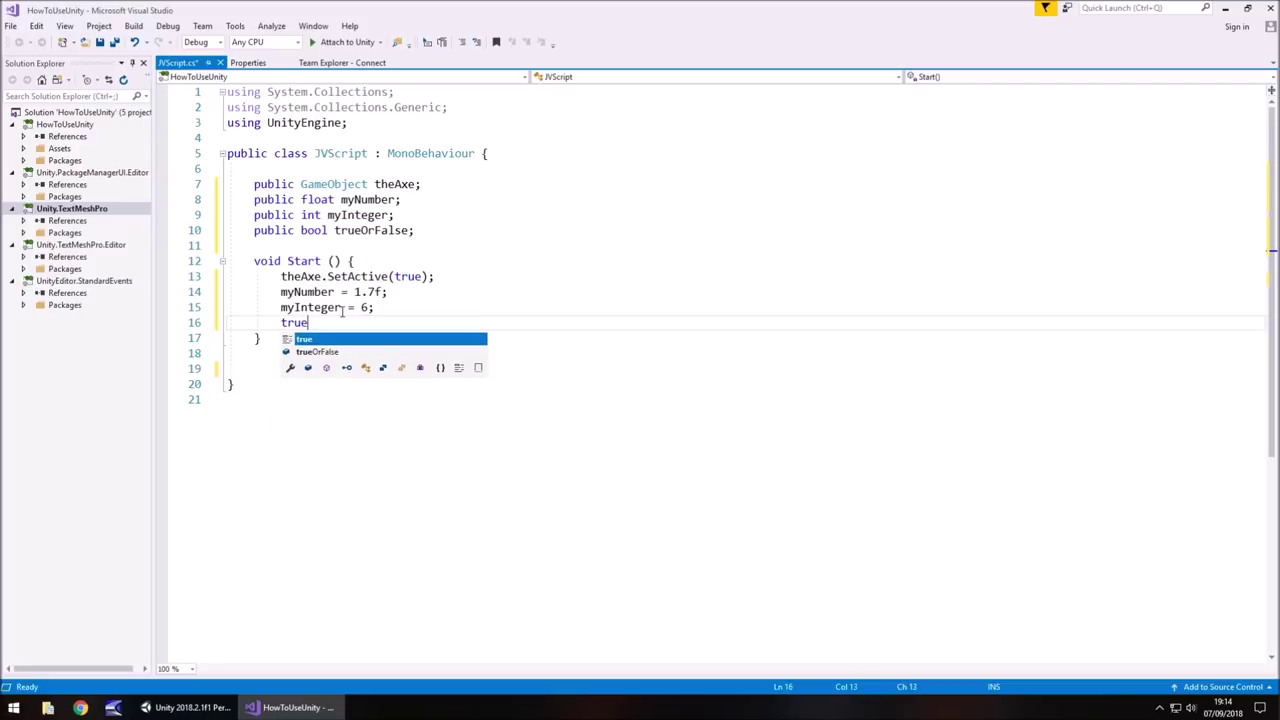
{"action": "key", "text": "Down"}
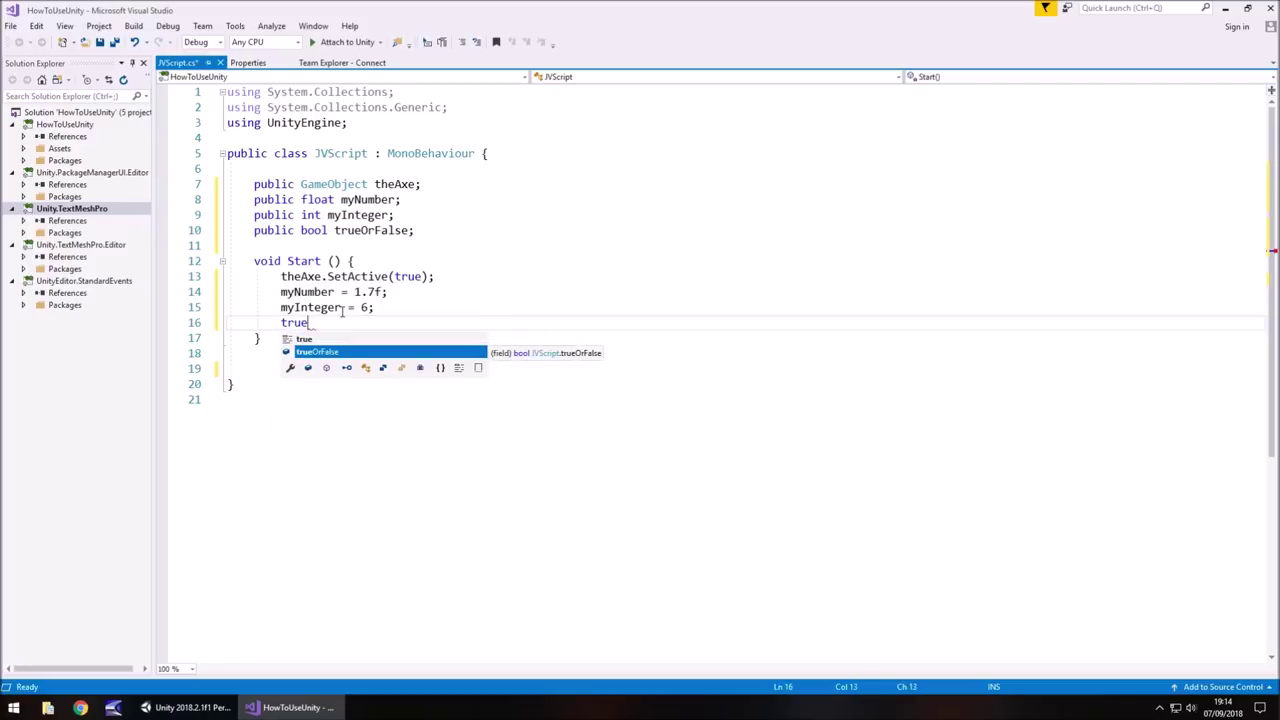
{"action": "key", "text": "Tab"}
{"action": "type", "text": "= t"}
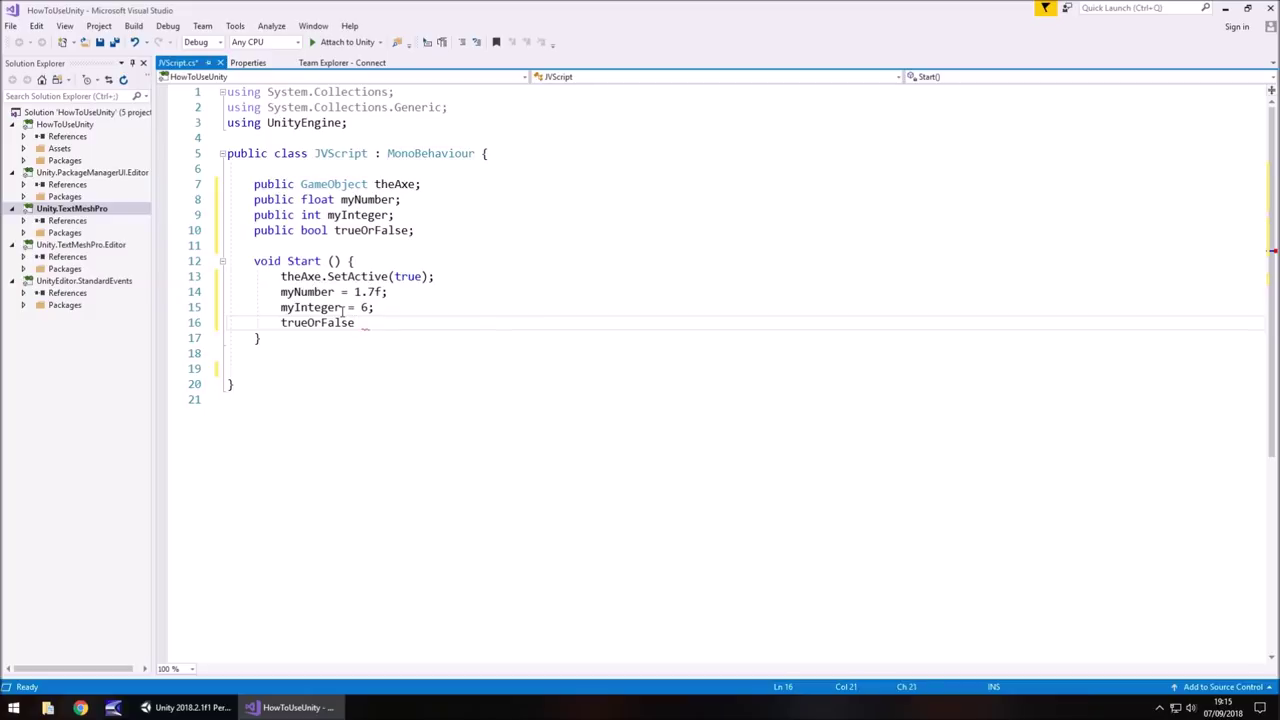
{"action": "type", "text": "rue"}
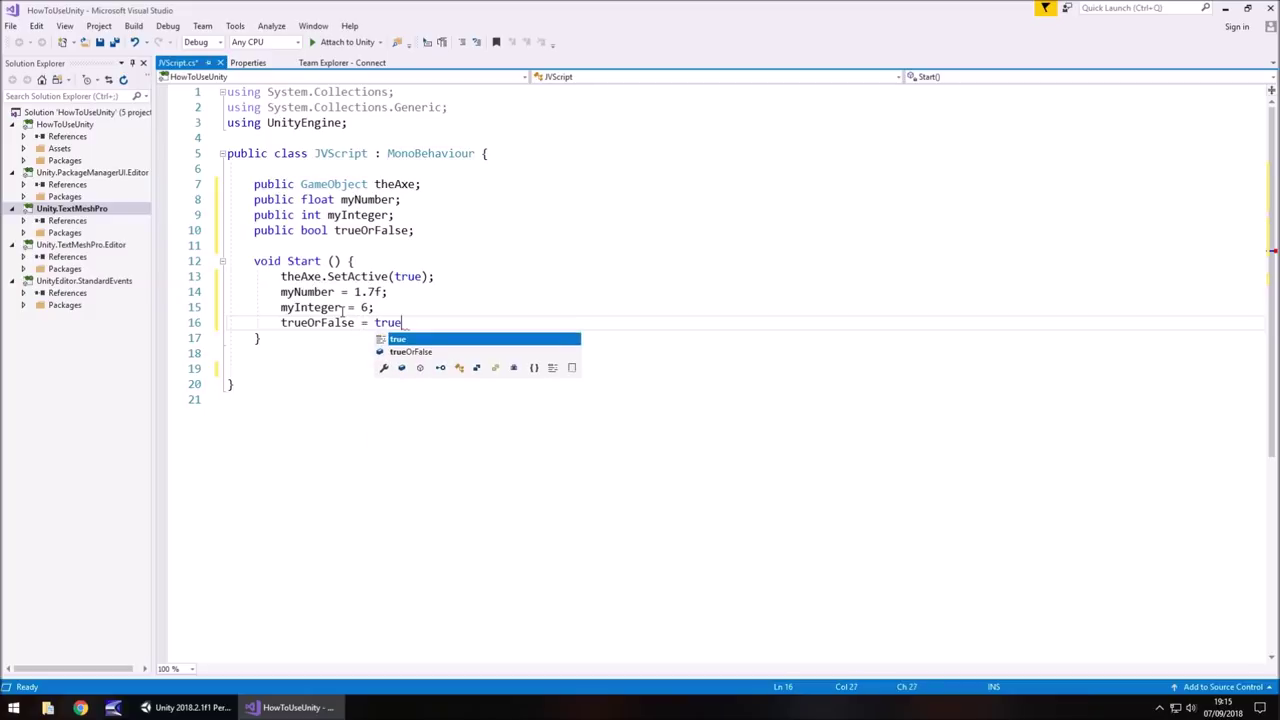
{"action": "type", "text": ";"}
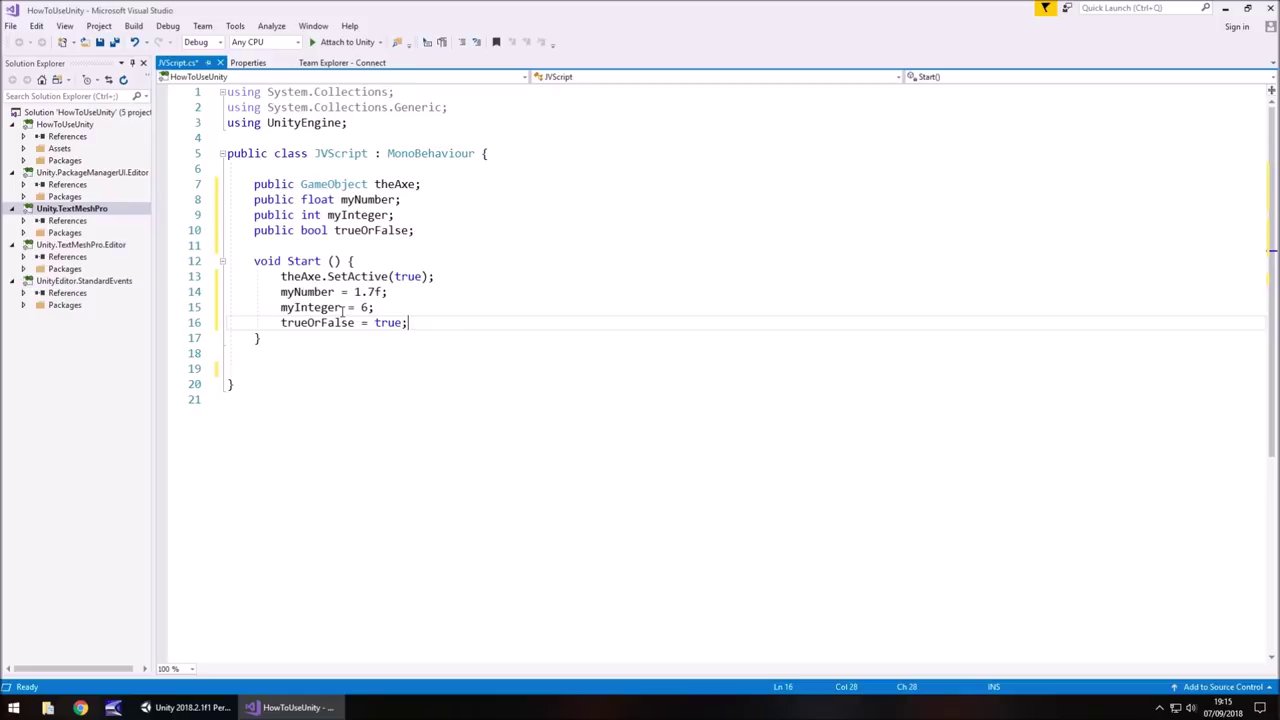
{"action": "key", "text": "ctrl+s"}
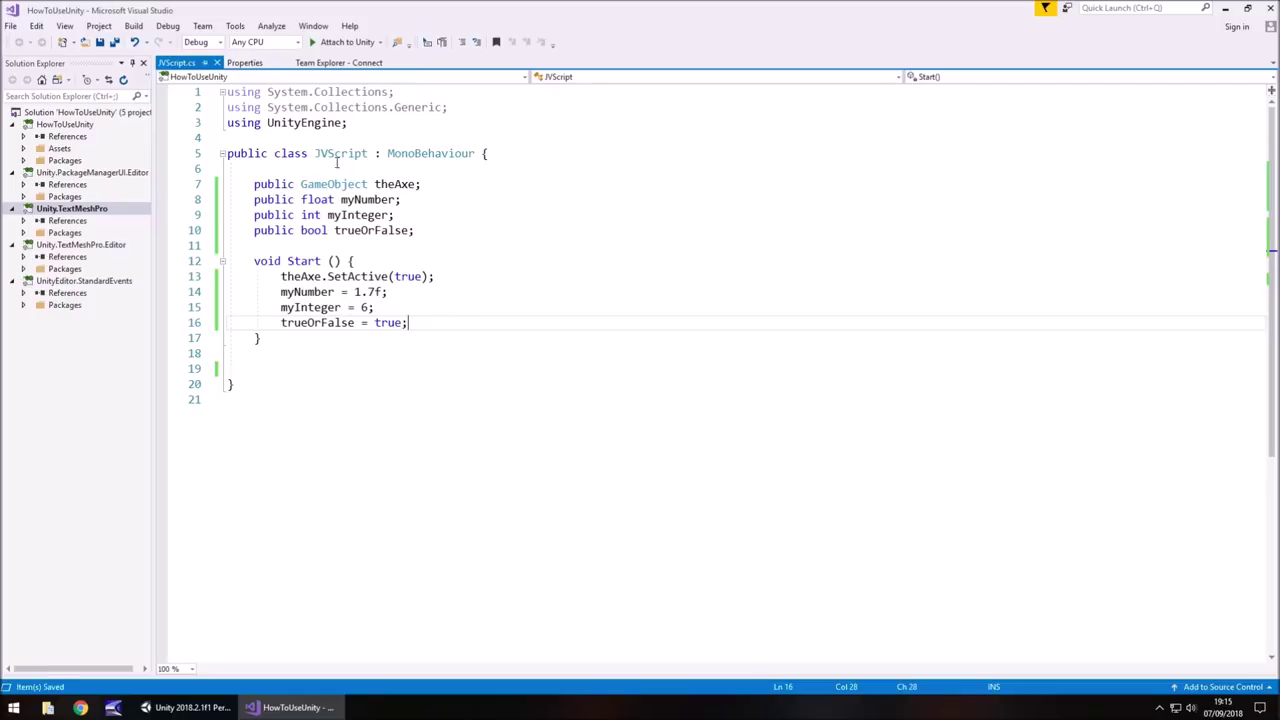
{"action": "left_click", "coordinate": [10, 26]}
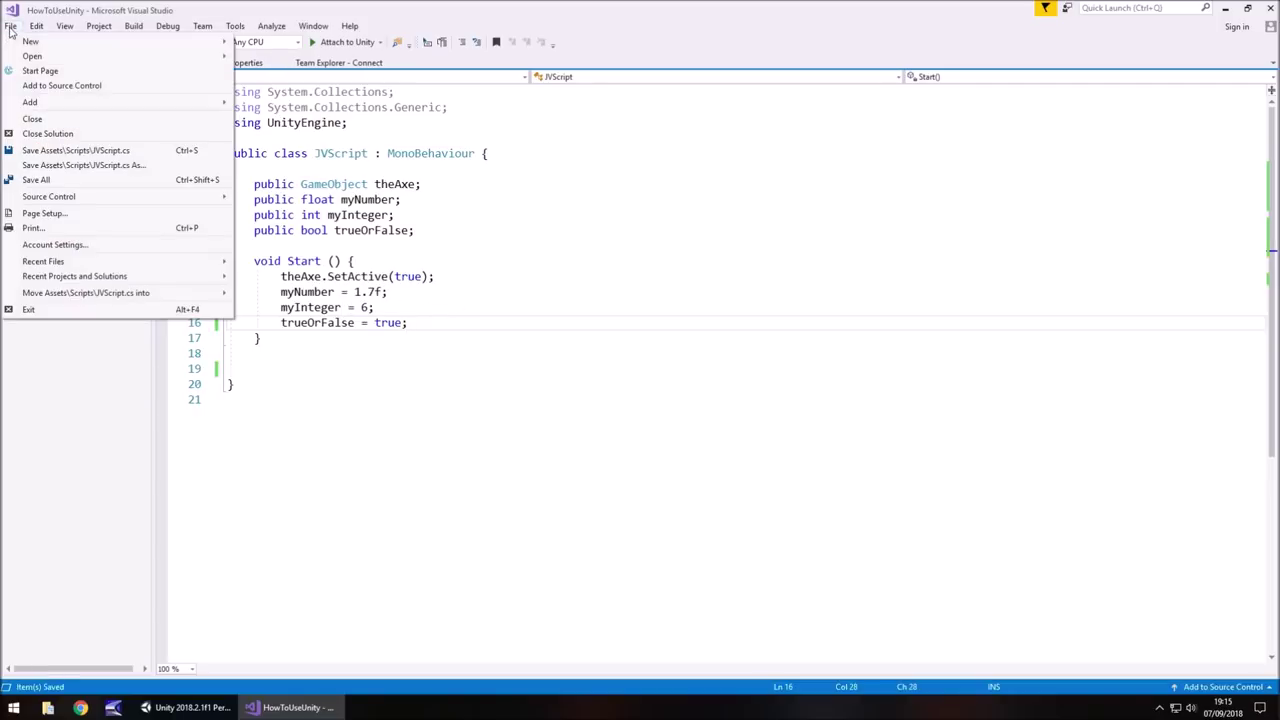
{"action": "left_click", "coordinate": [509, 6]}
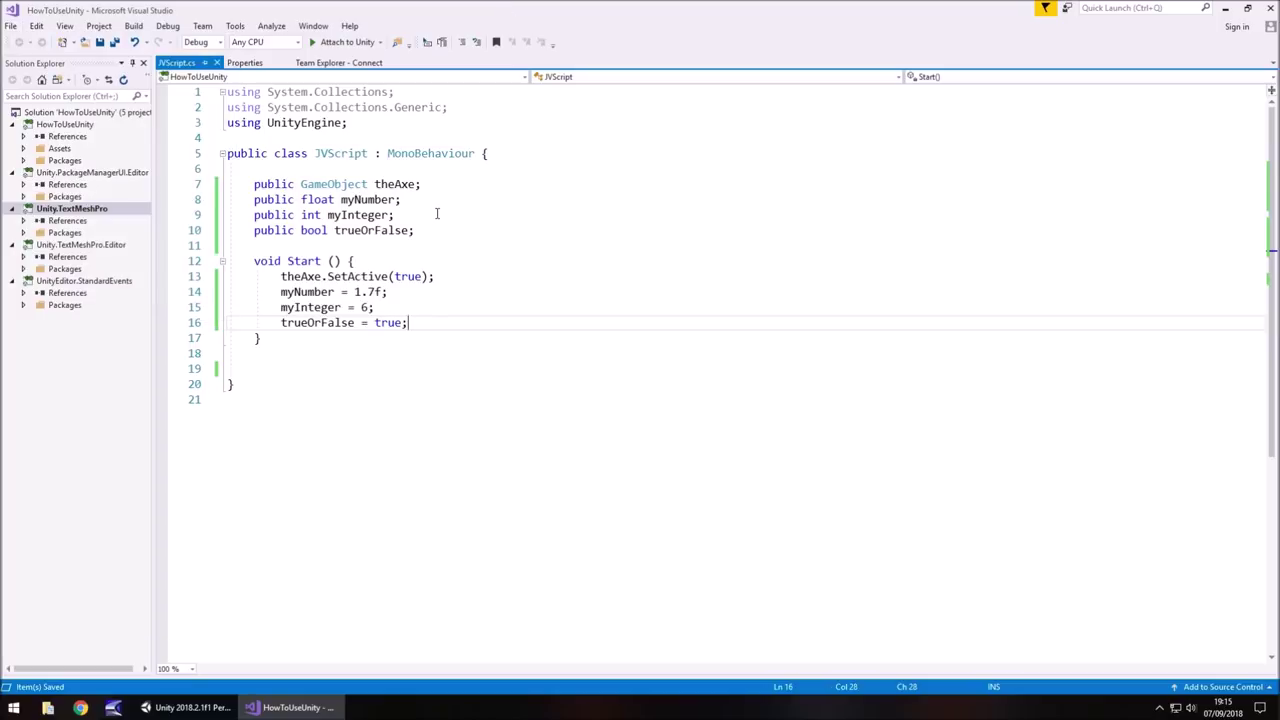
Step: Switch to Unity, create an empty game object in scene2 and attach JVScript to it
{"action": "left_click", "coordinate": [213, 708]}
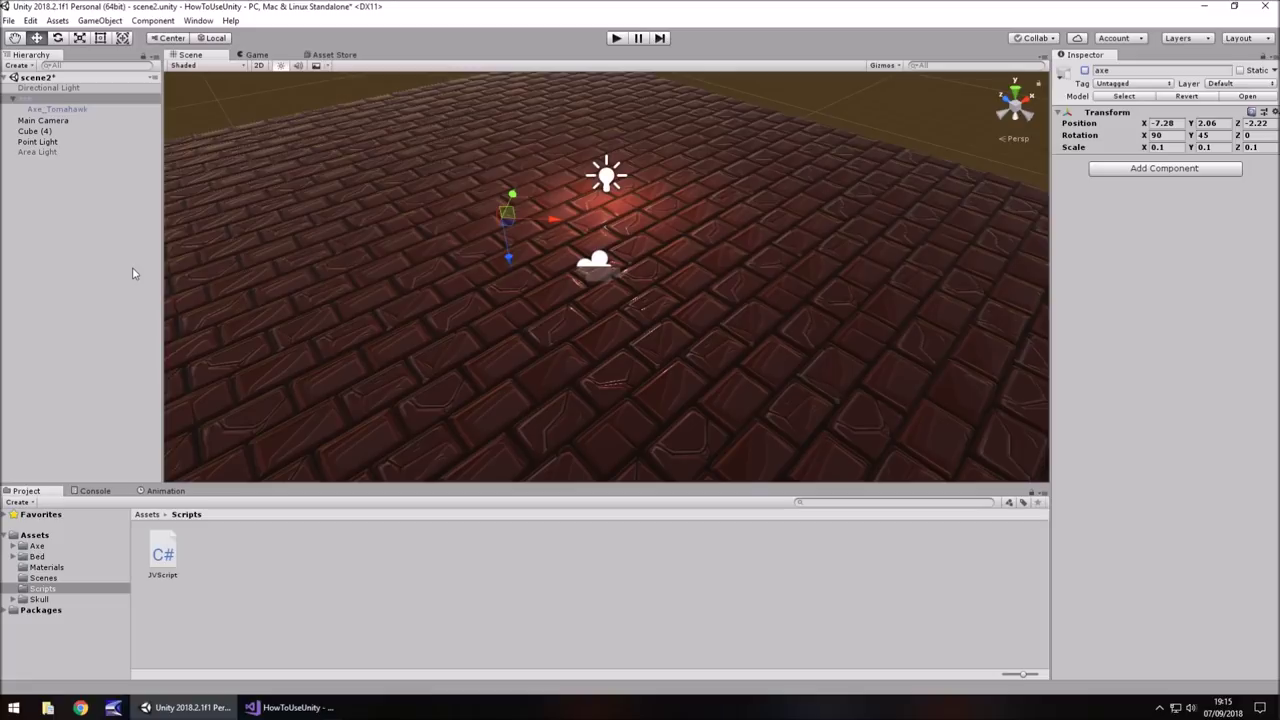
{"action": "left_click", "coordinate": [97, 22]}
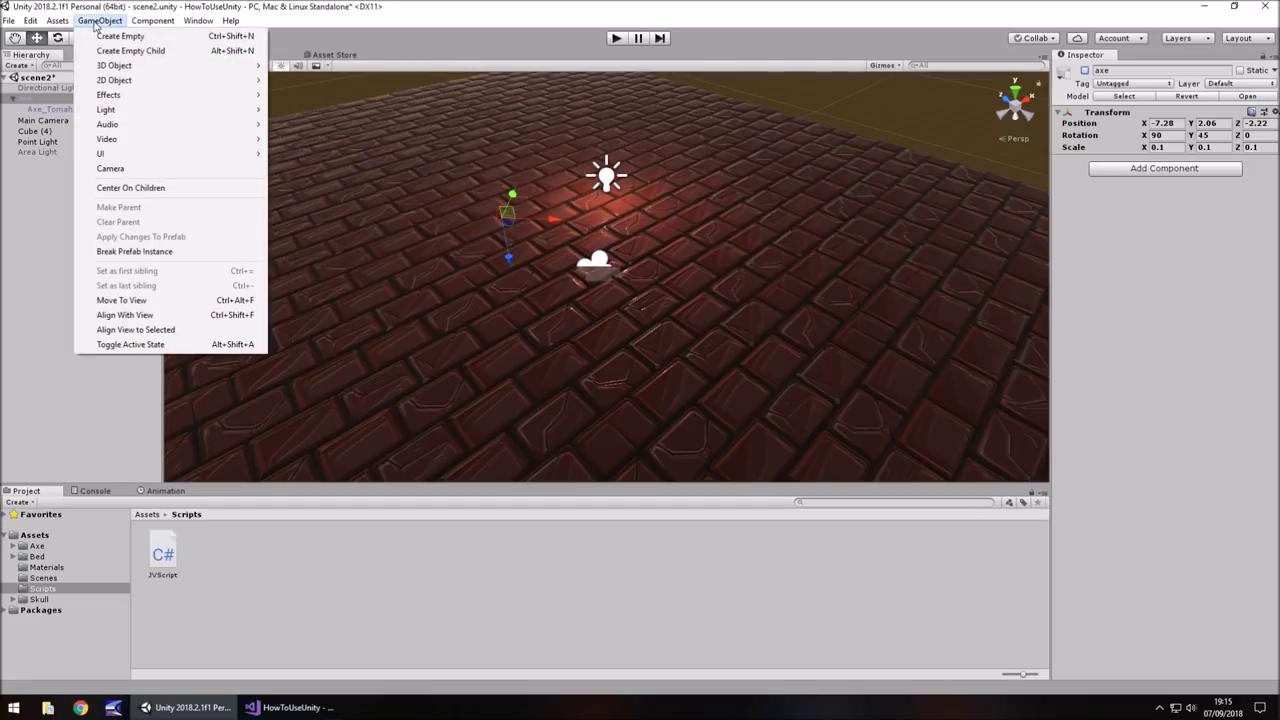
{"action": "left_click", "coordinate": [120, 38]}
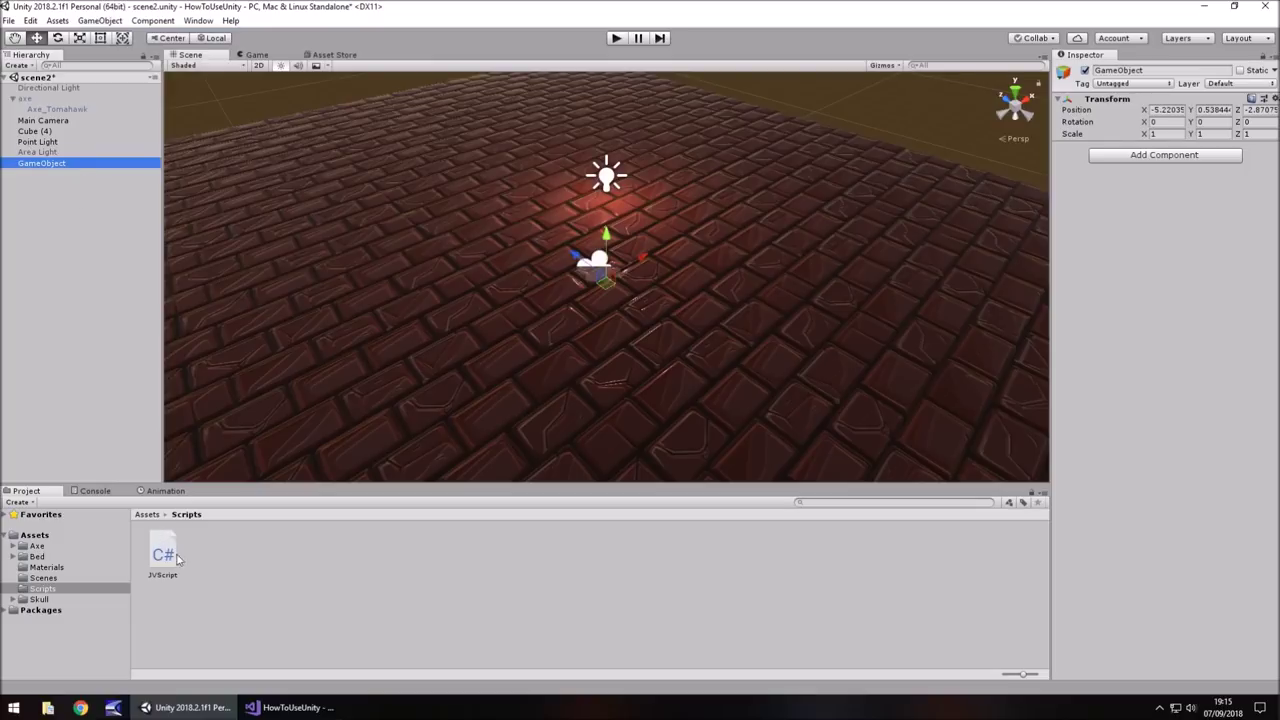
{"action": "left_click_drag", "start_coordinate": [170, 566], "coordinate": [41, 165]}
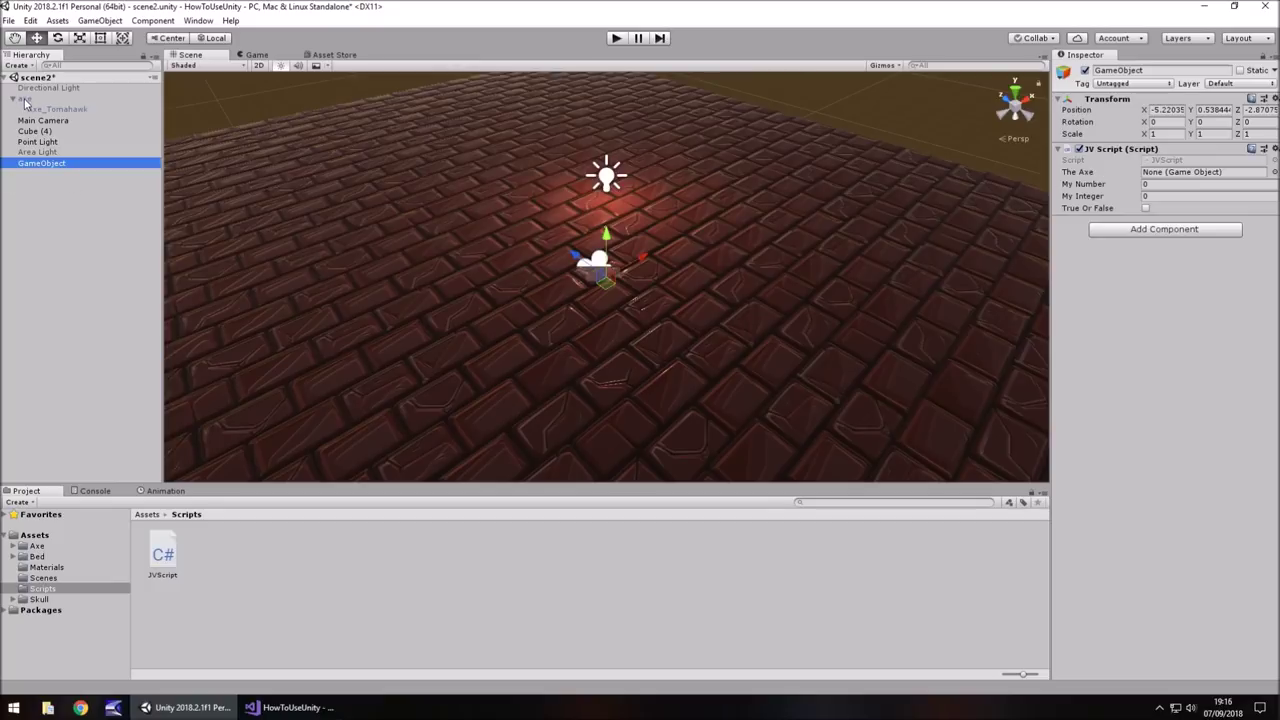
Step: Assign the axe object to the JV Script component's The Axe variable and test the scene in Play mode
{"action": "left_click_drag", "start_coordinate": [25, 103], "coordinate": [1189, 177]}
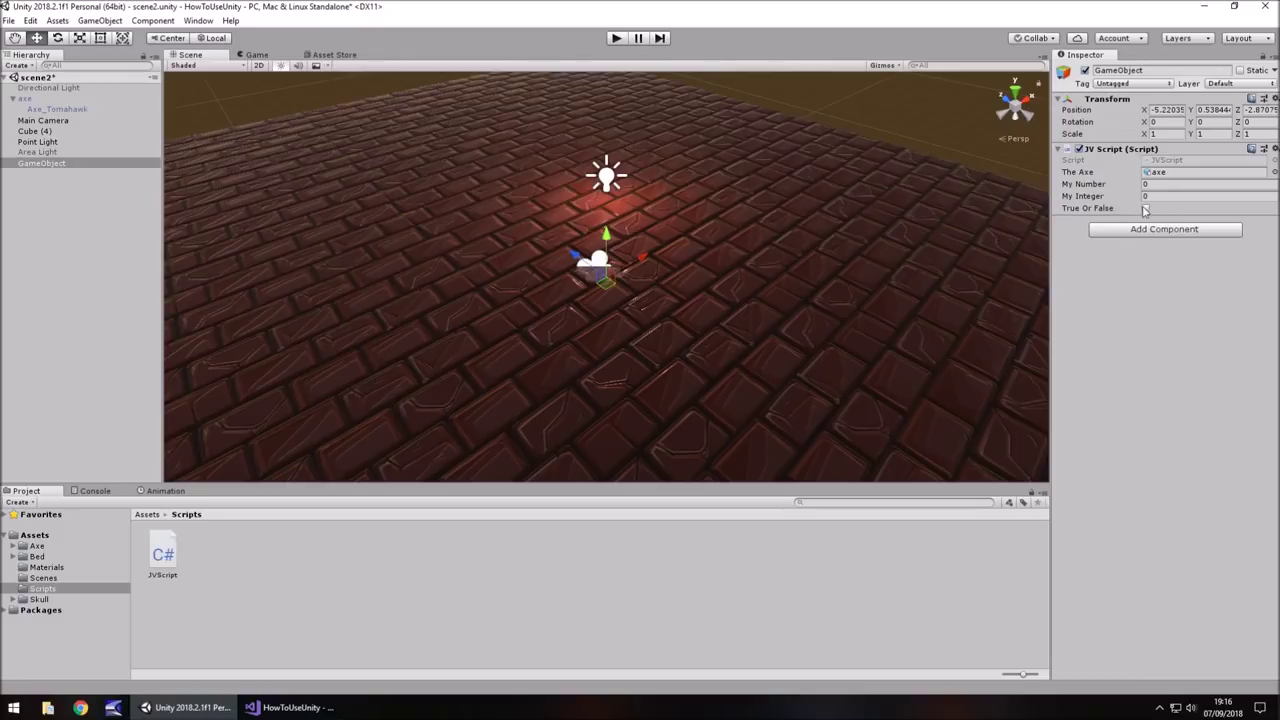
{"action": "left_click", "coordinate": [617, 39]}
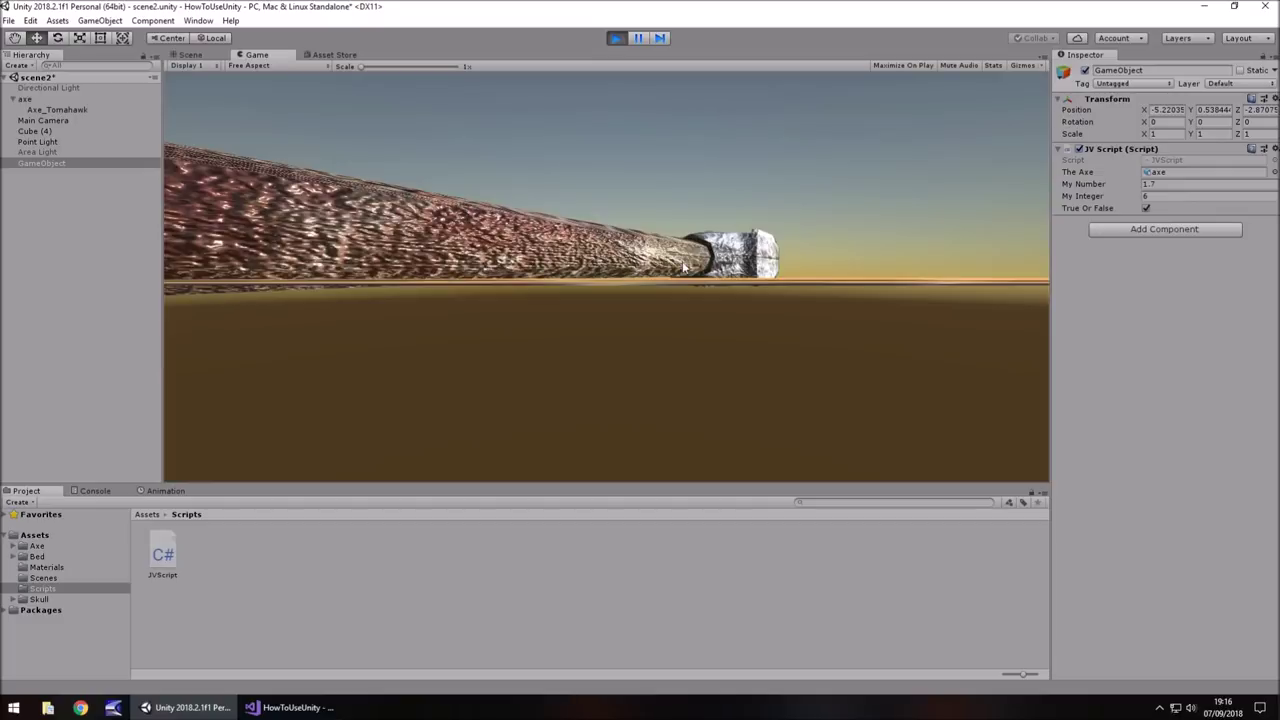
{"action": "left_click", "coordinate": [616, 38]}
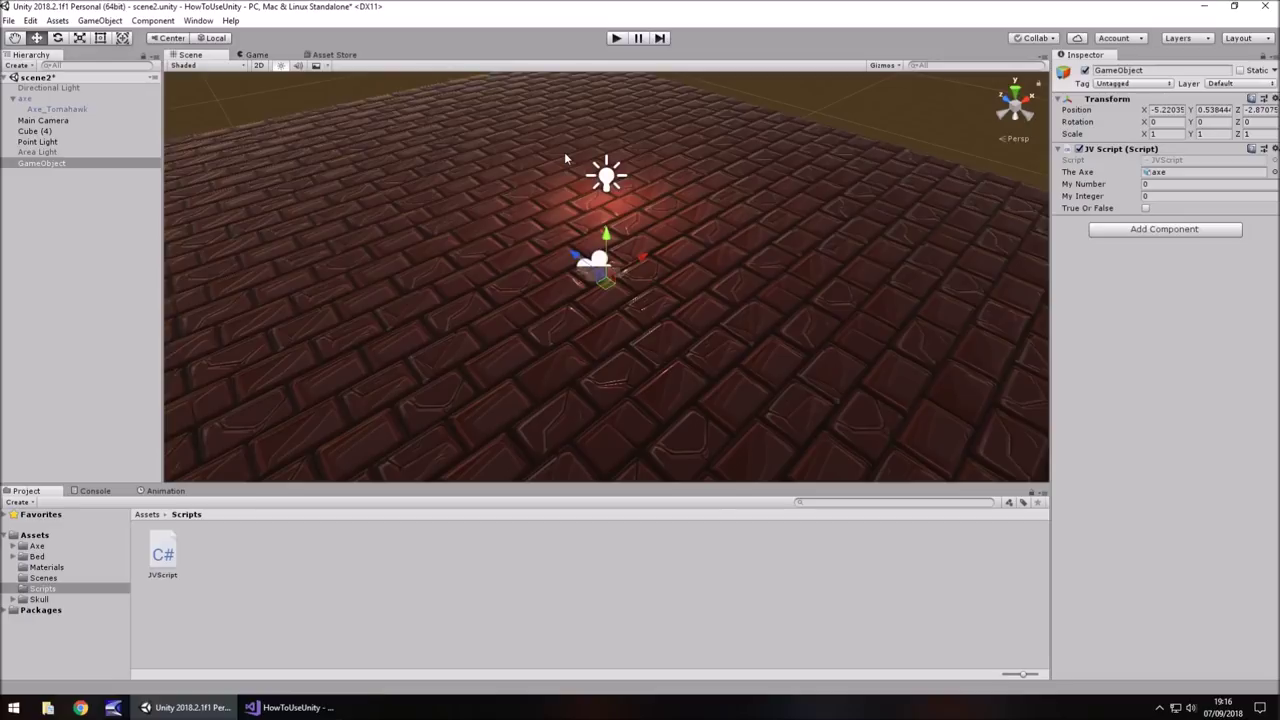
Step: Review the script in Visual Studio and trace the unexpected closing brace error from Unity's Console into the code
{"action": "left_click", "coordinate": [292, 707]}
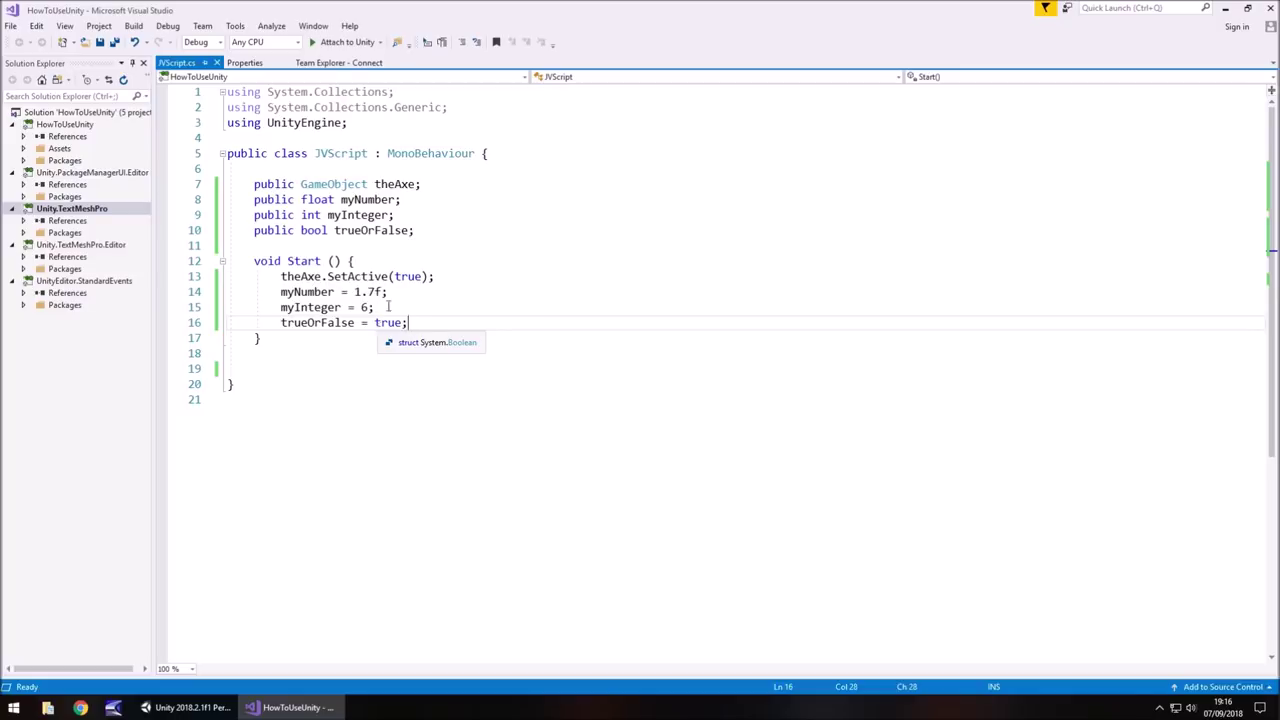
{"action": "left_click", "coordinate": [190, 707]}
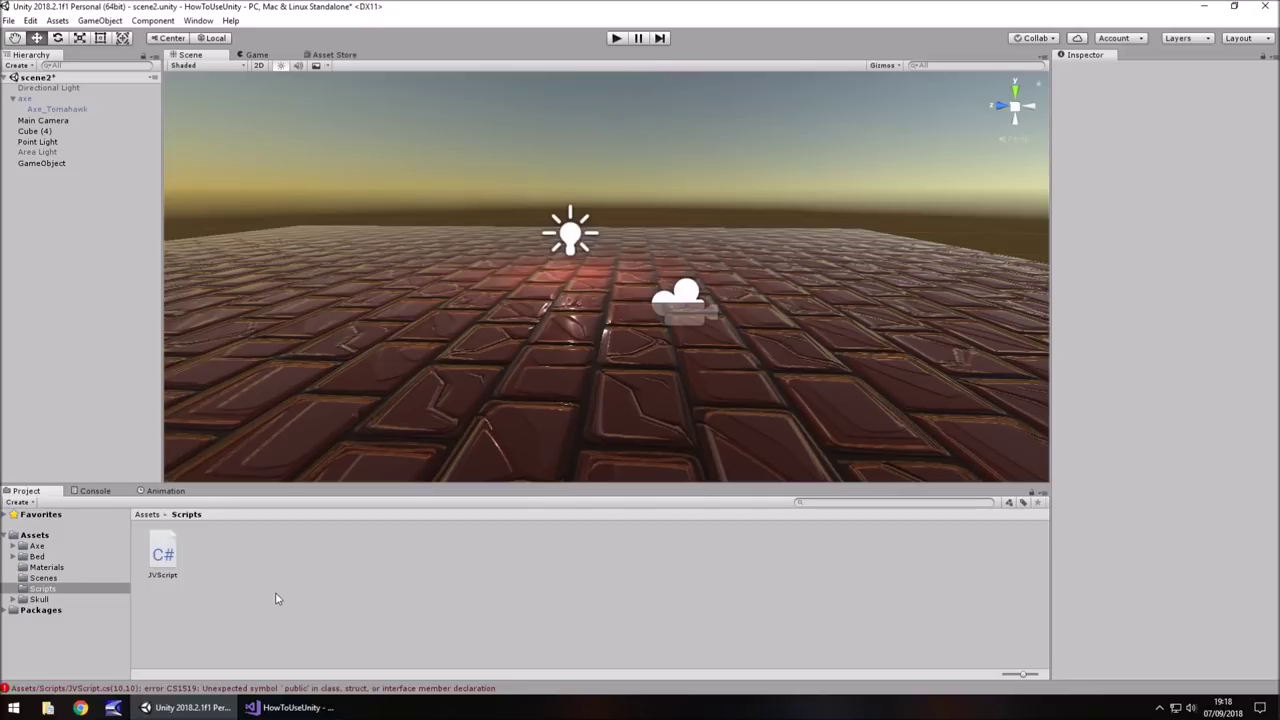
{"action": "left_click", "coordinate": [94, 491]}
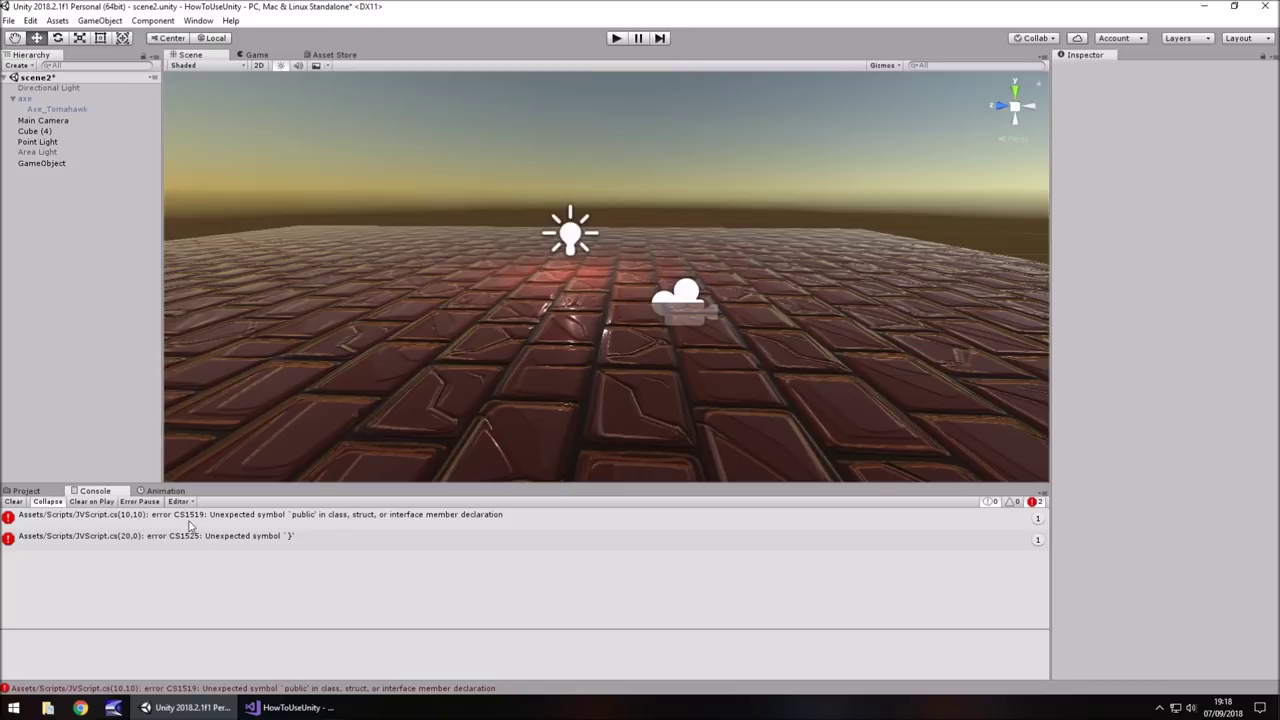
{"action": "double_click", "coordinate": [284, 537]}
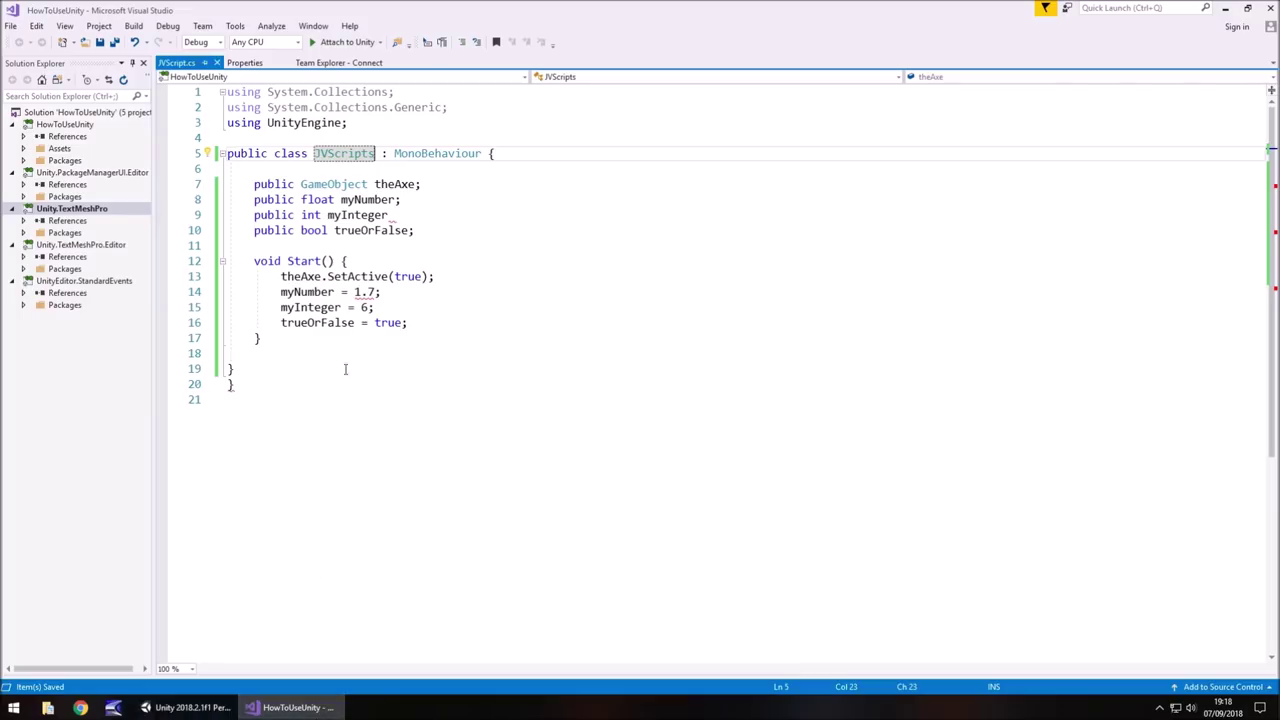
{"action": "left_click", "coordinate": [450, 369]}
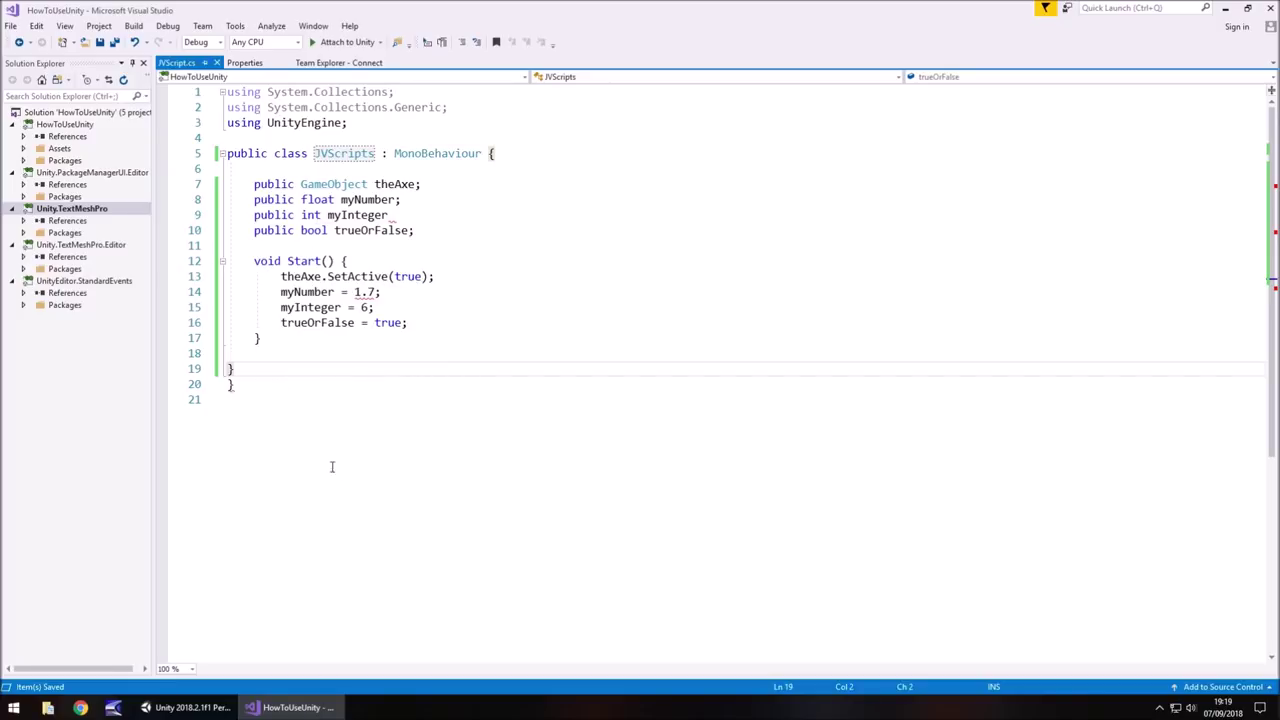
{"action": "left_click", "coordinate": [446, 465]}
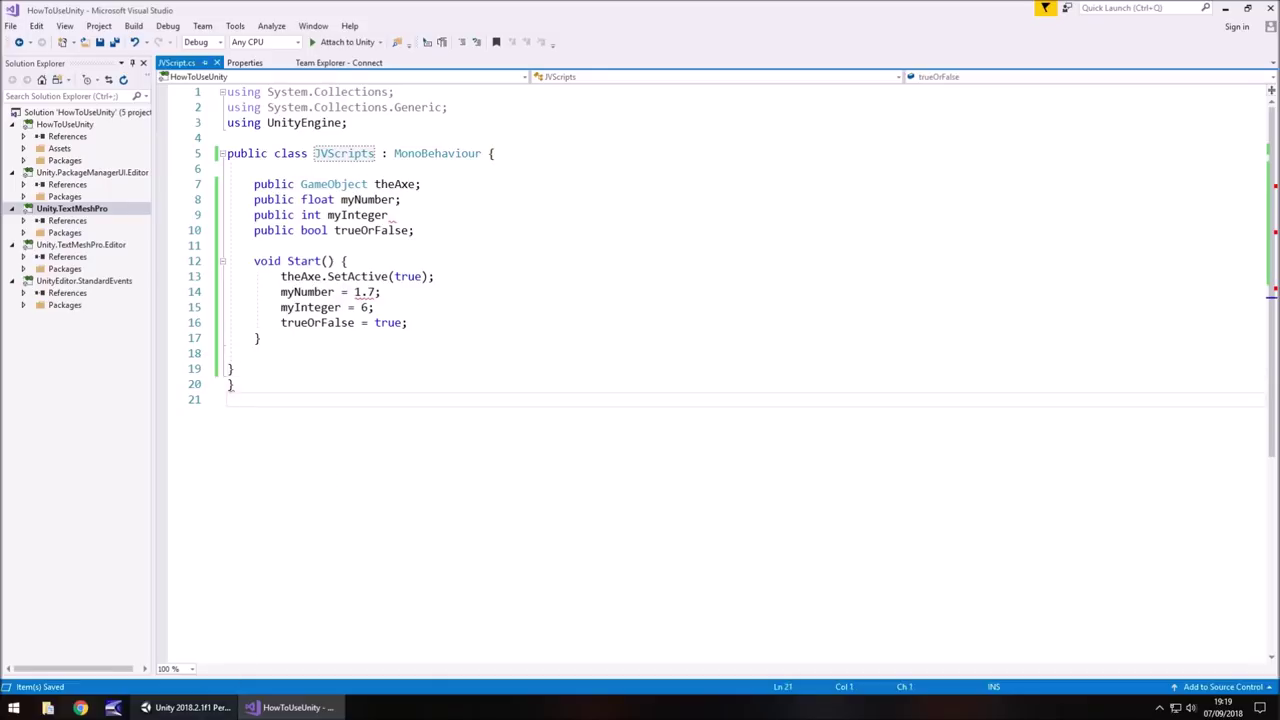
Step: Trace the Unity Console's unexpected 'public' symbol error into JVScript, add the missing semicolon after 'public int myInteger' and save the script
{"action": "left_click", "coordinate": [190, 707]}
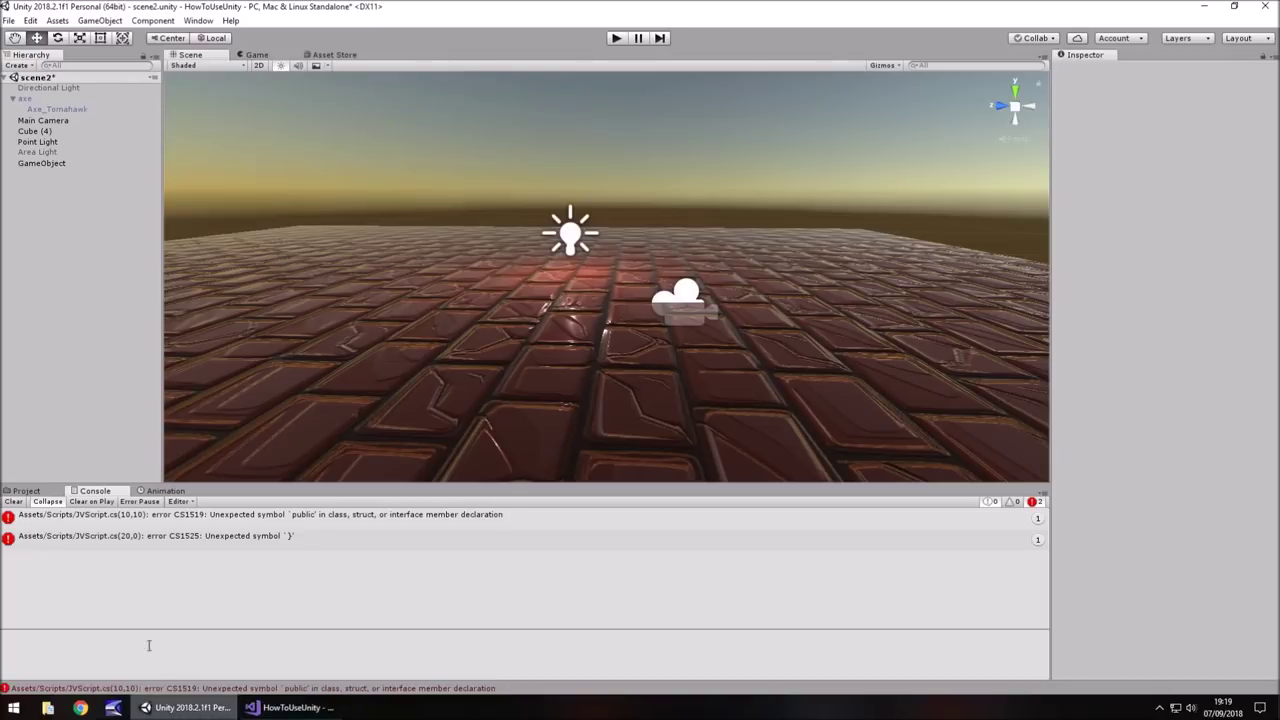
{"action": "double_click", "coordinate": [205, 517]}
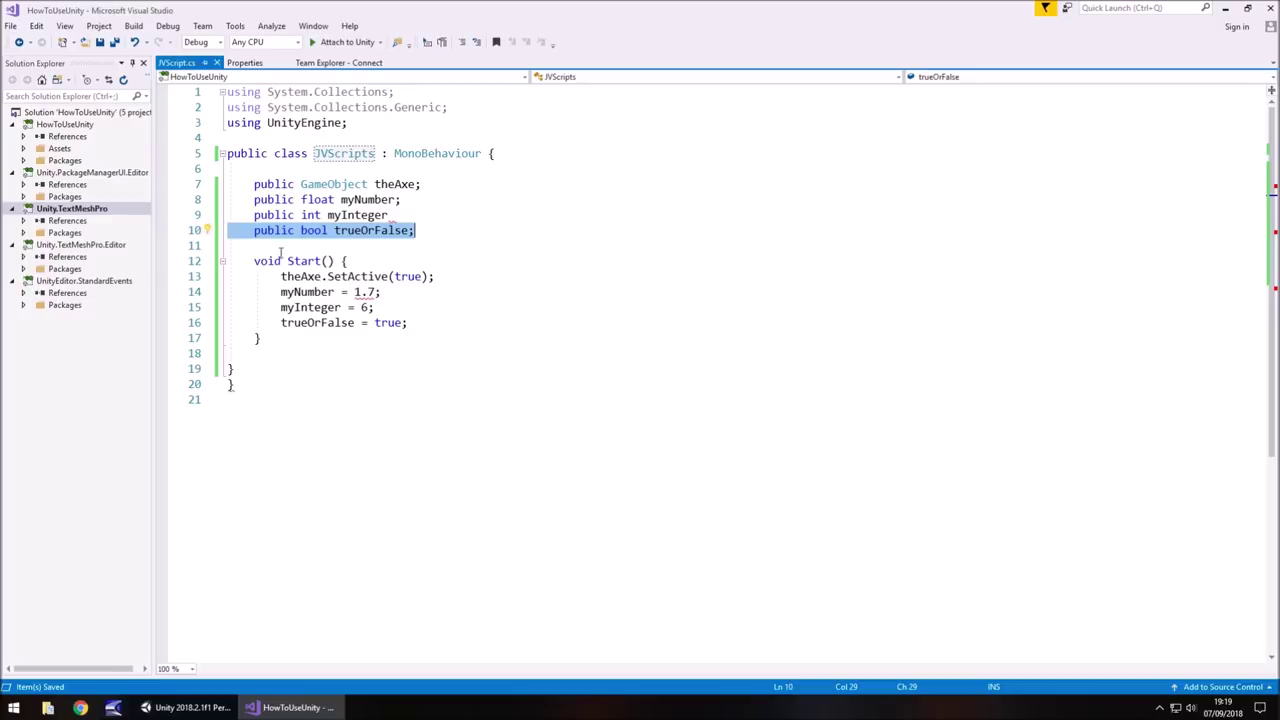
{"action": "left_click_drag", "start_coordinate": [232, 222], "coordinate": [233, 218]}
{"action": "left_click", "coordinate": [185, 707]}
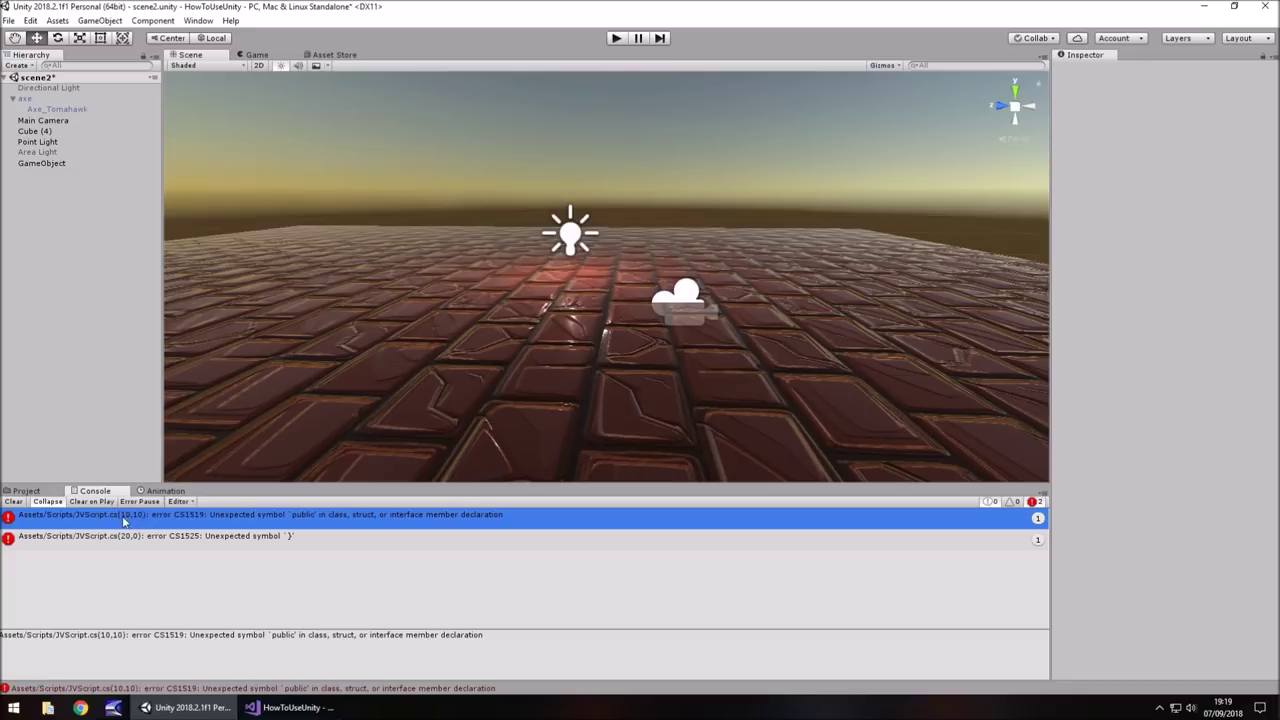
{"action": "double_click", "coordinate": [125, 518]}
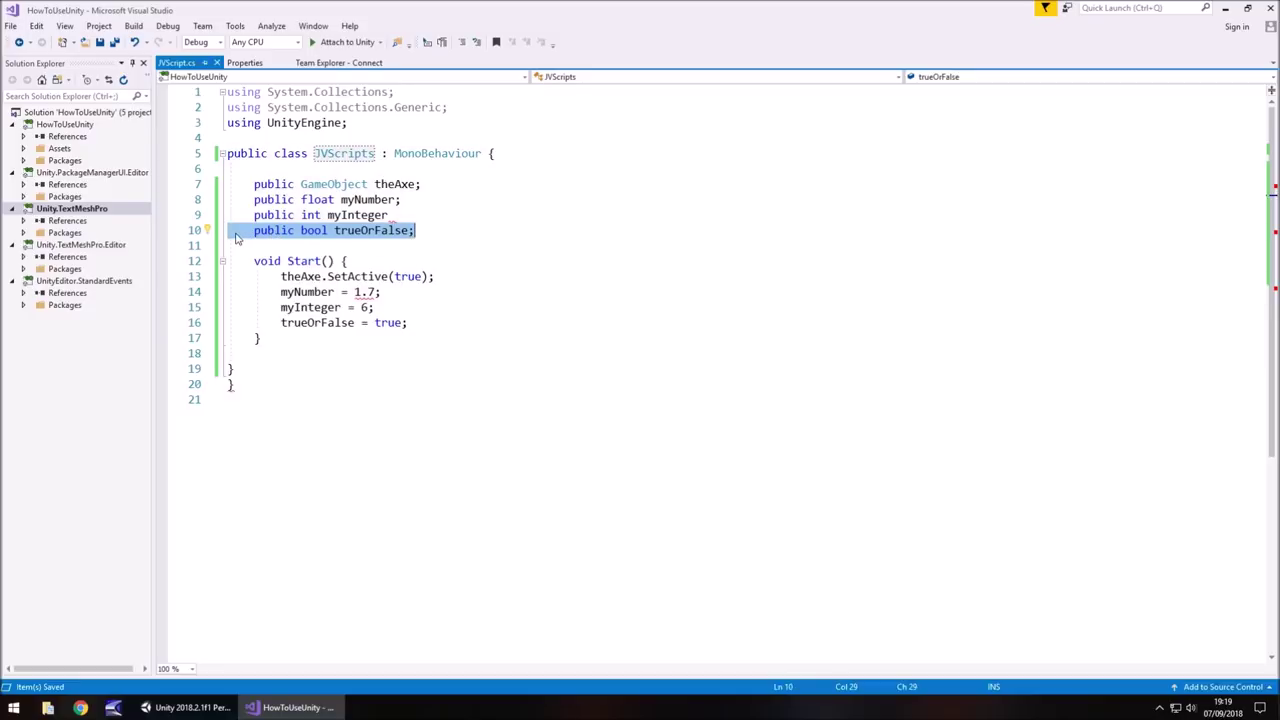
{"action": "left_click_drag", "start_coordinate": [232, 234], "coordinate": [414, 232]}
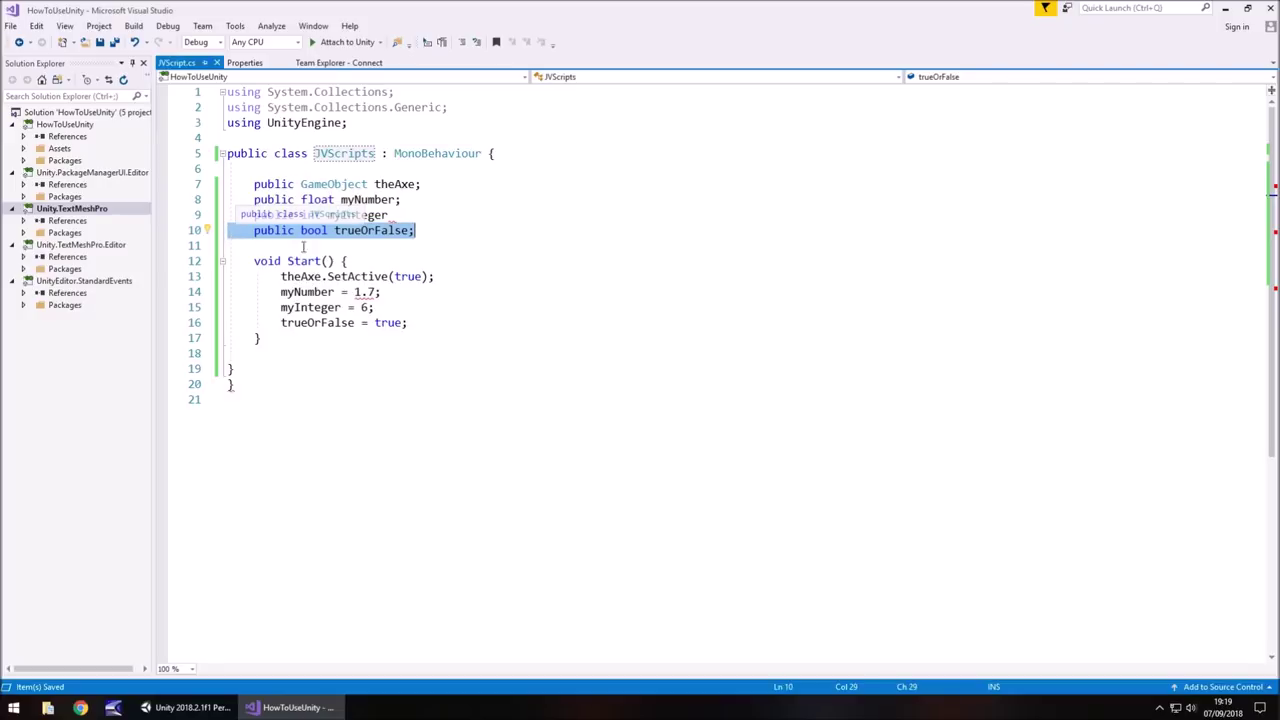
{"action": "left_click", "coordinate": [389, 215]}
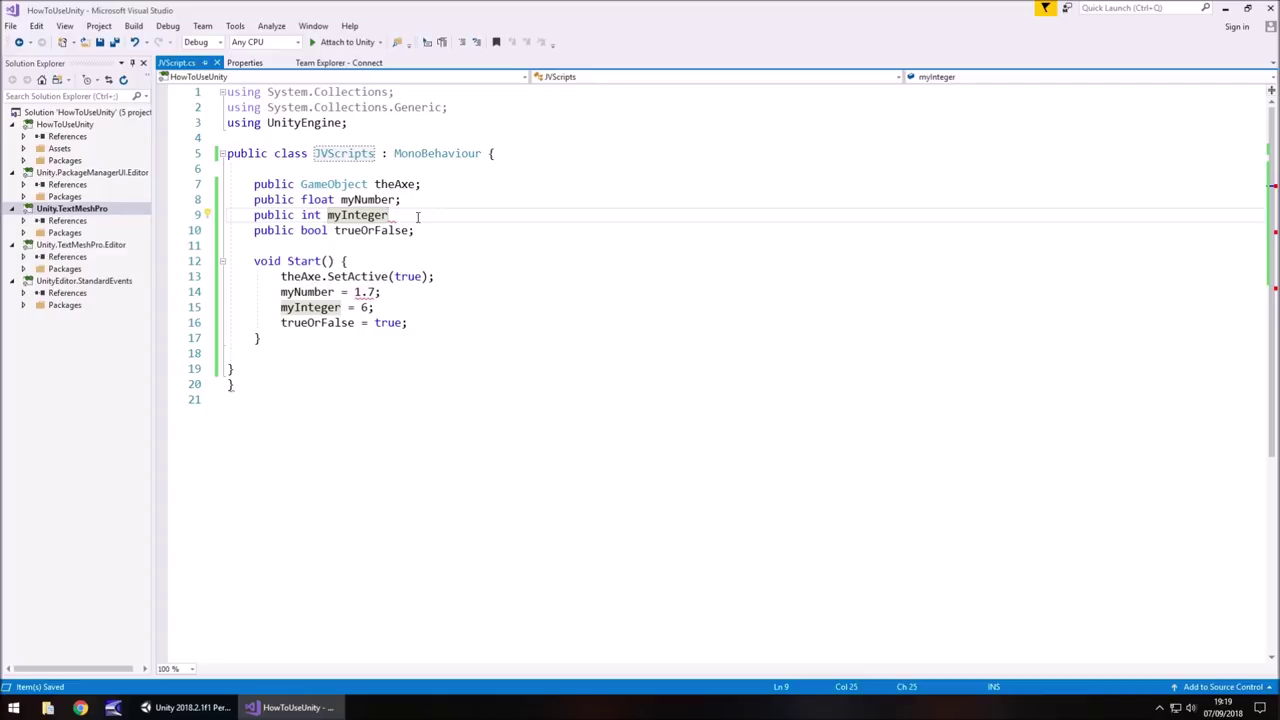
{"action": "type", "text": ";"}
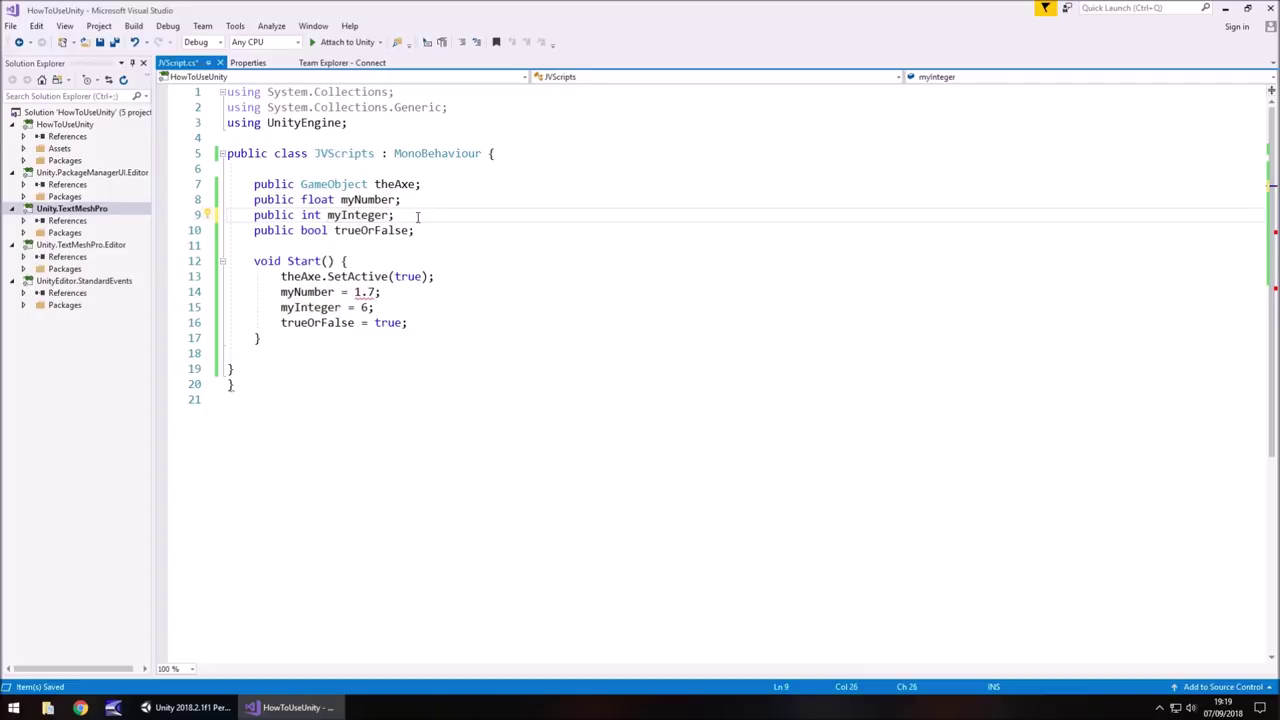
{"action": "key", "text": "ctrl+s"}
Step: Trace the unexpected closing brace error from Unity's Console into JVScript, delete the extra brace on line 20 and save the script
{"action": "left_click", "coordinate": [190, 707]}
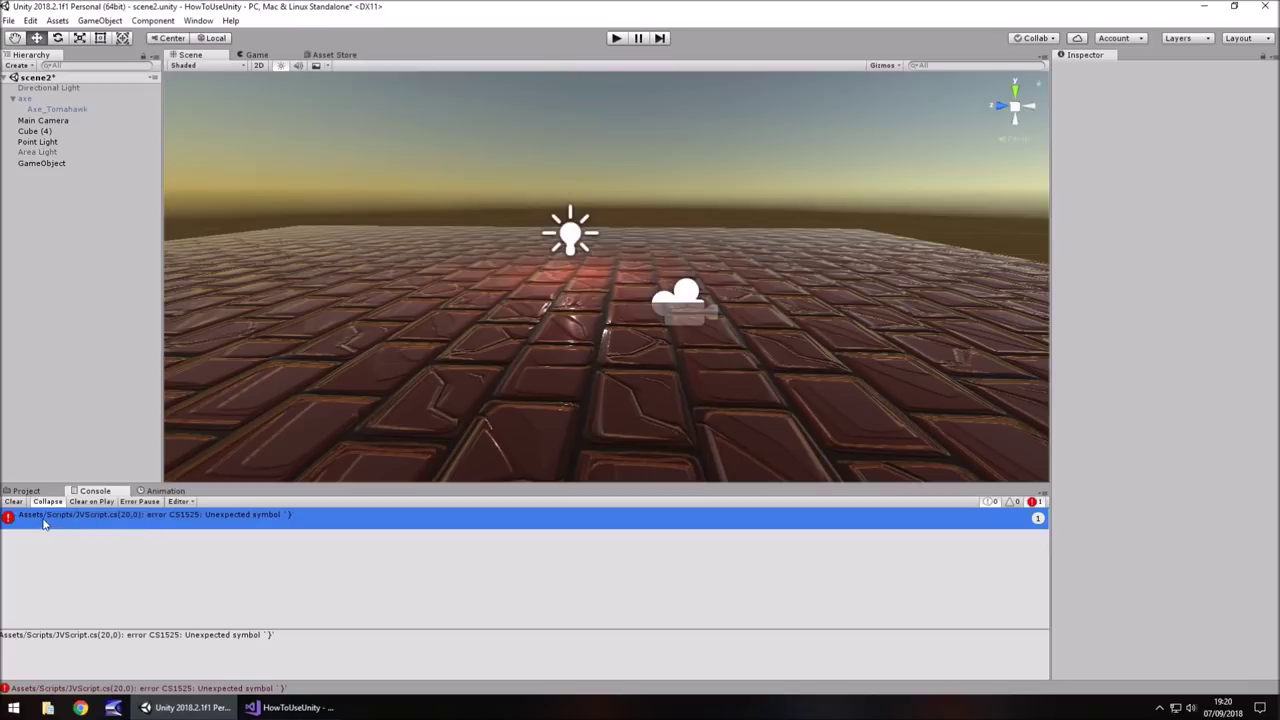
{"action": "double_click", "coordinate": [181, 518]}
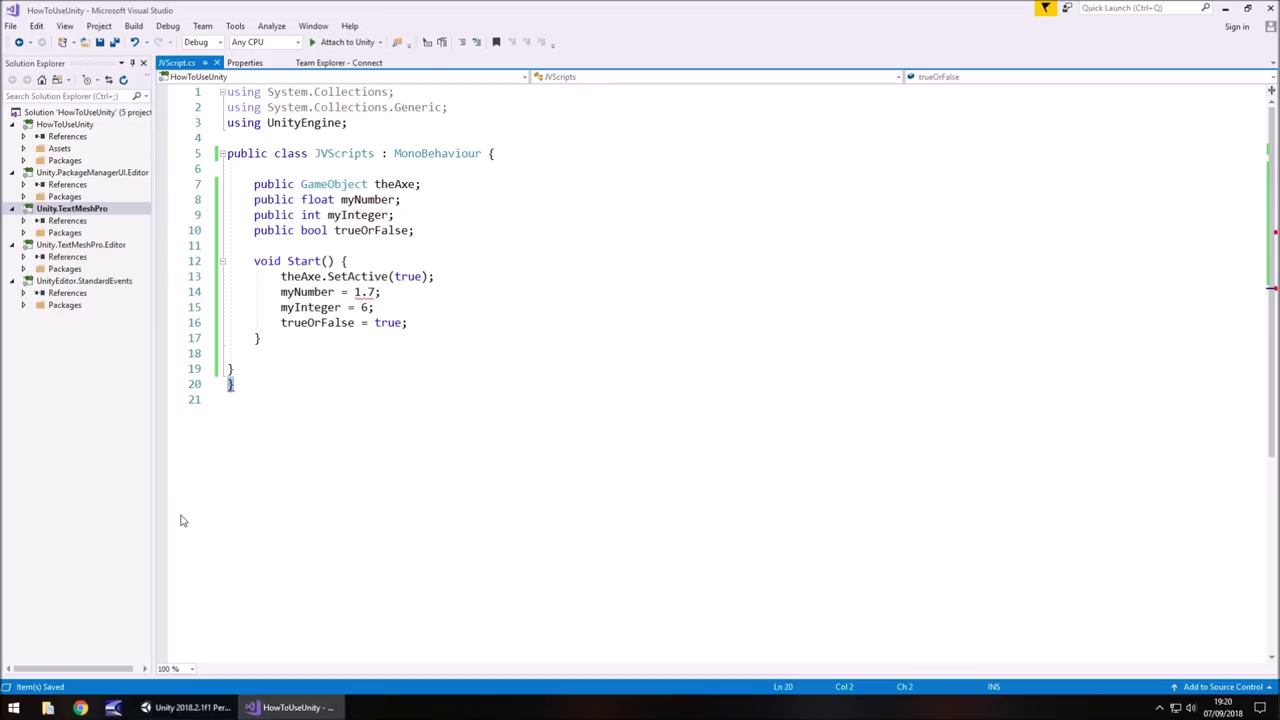
{"action": "left_click", "coordinate": [247, 385]}
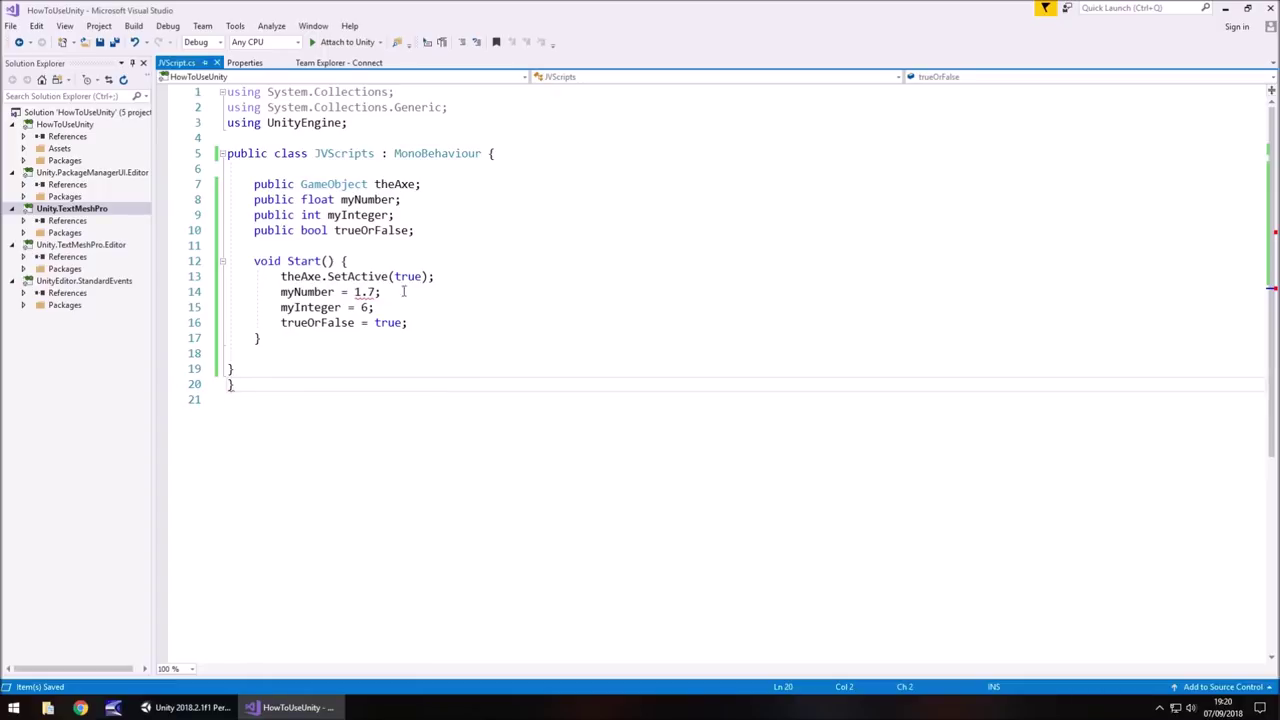
{"action": "left_click", "coordinate": [354, 260]}
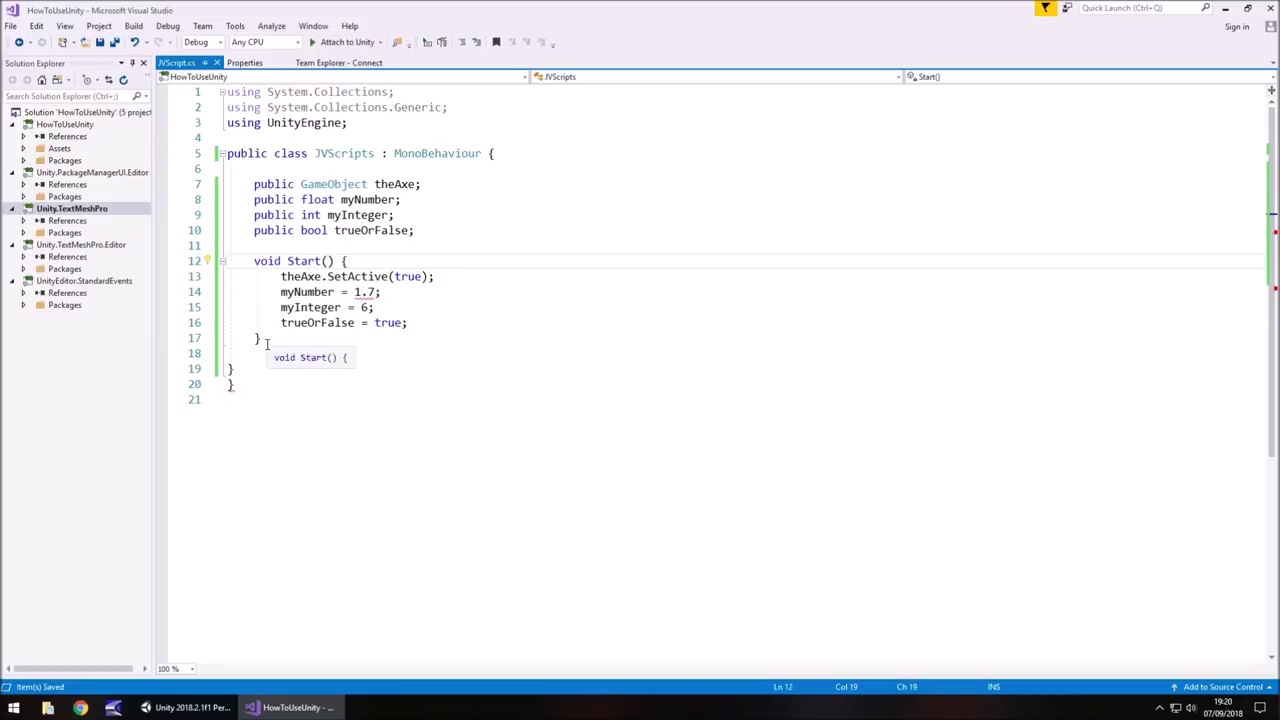
{"action": "left_click", "coordinate": [262, 338]}
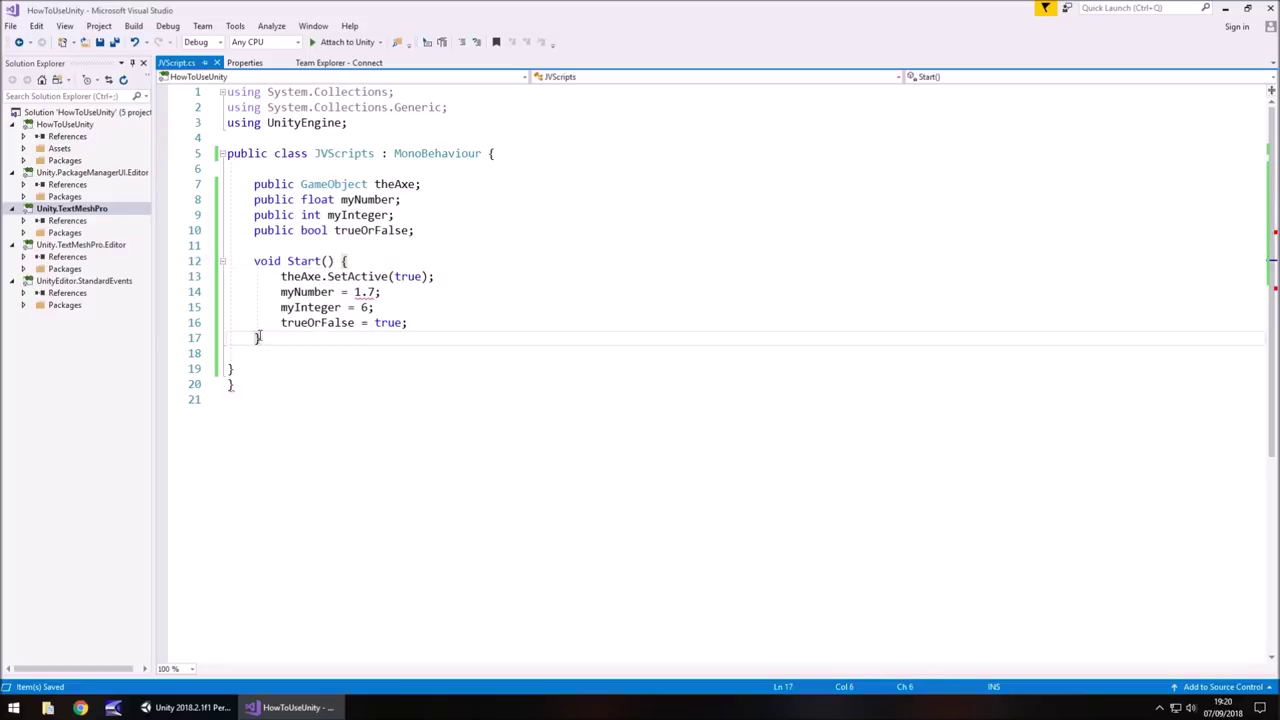
{"action": "left_click", "coordinate": [243, 370]}
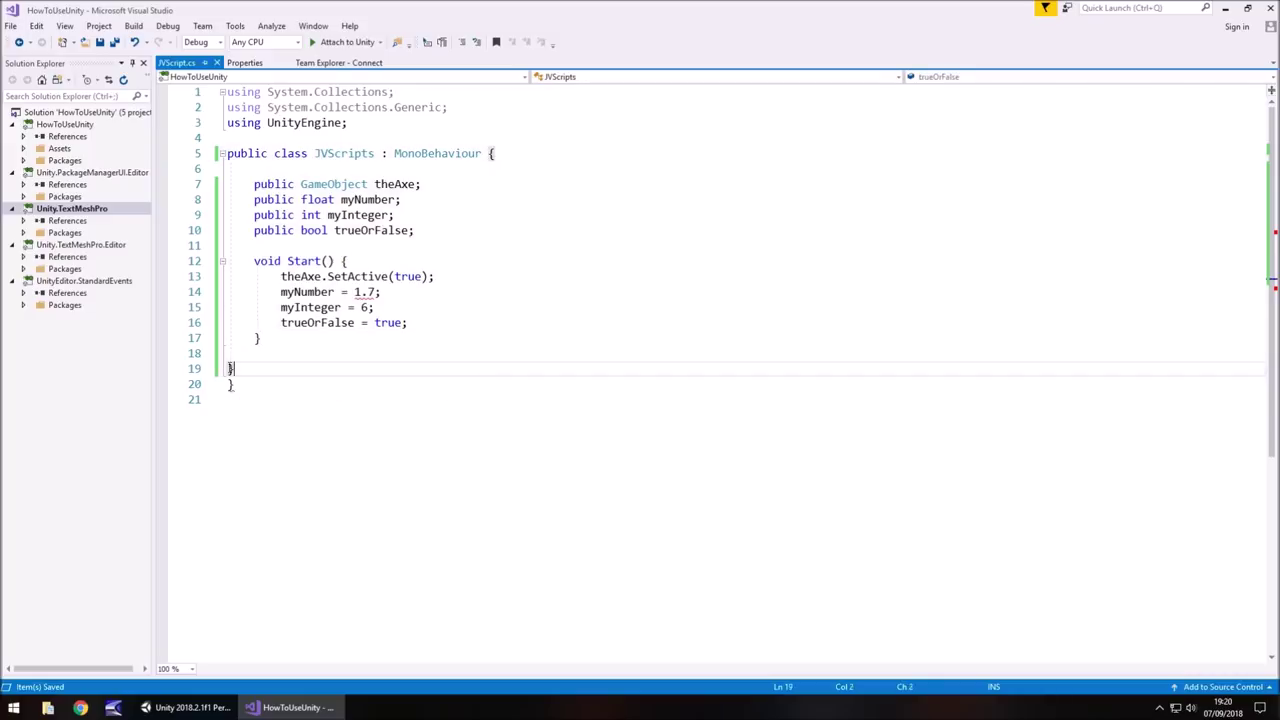
{"action": "left_click", "coordinate": [256, 389]}
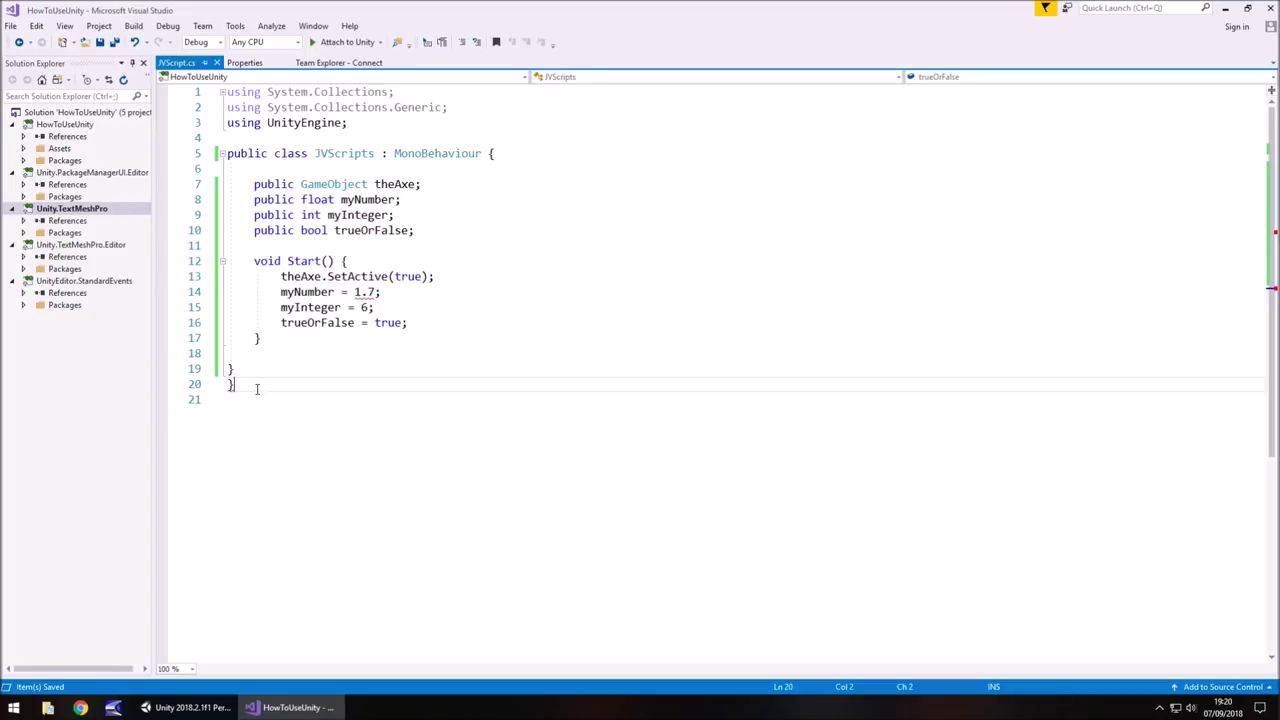
{"action": "key", "text": "BackSpace"}
{"action": "key", "text": "ctrl+s"}
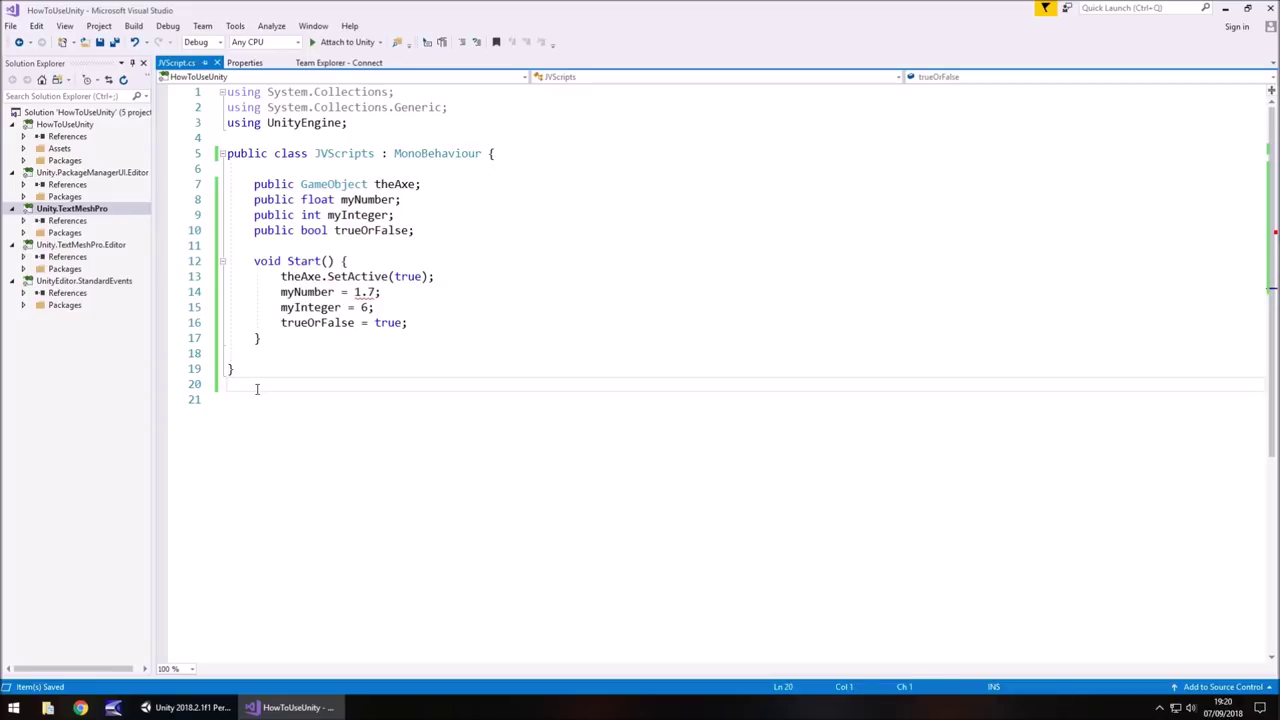
Step: Trace the Unity Console's double-to-float error to line 14 of JVScript, change myNumber's value to 1.7f and save the script
{"action": "left_click", "coordinate": [195, 707]}
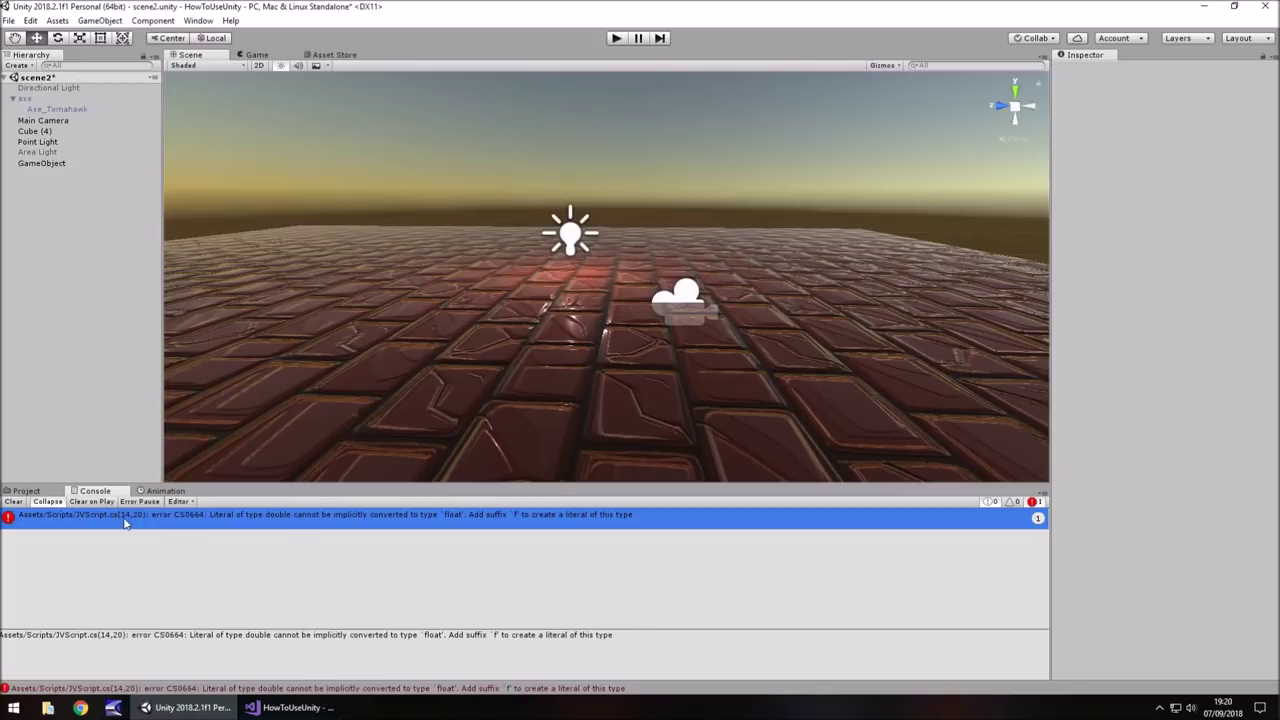
{"action": "left_click", "coordinate": [305, 706]}
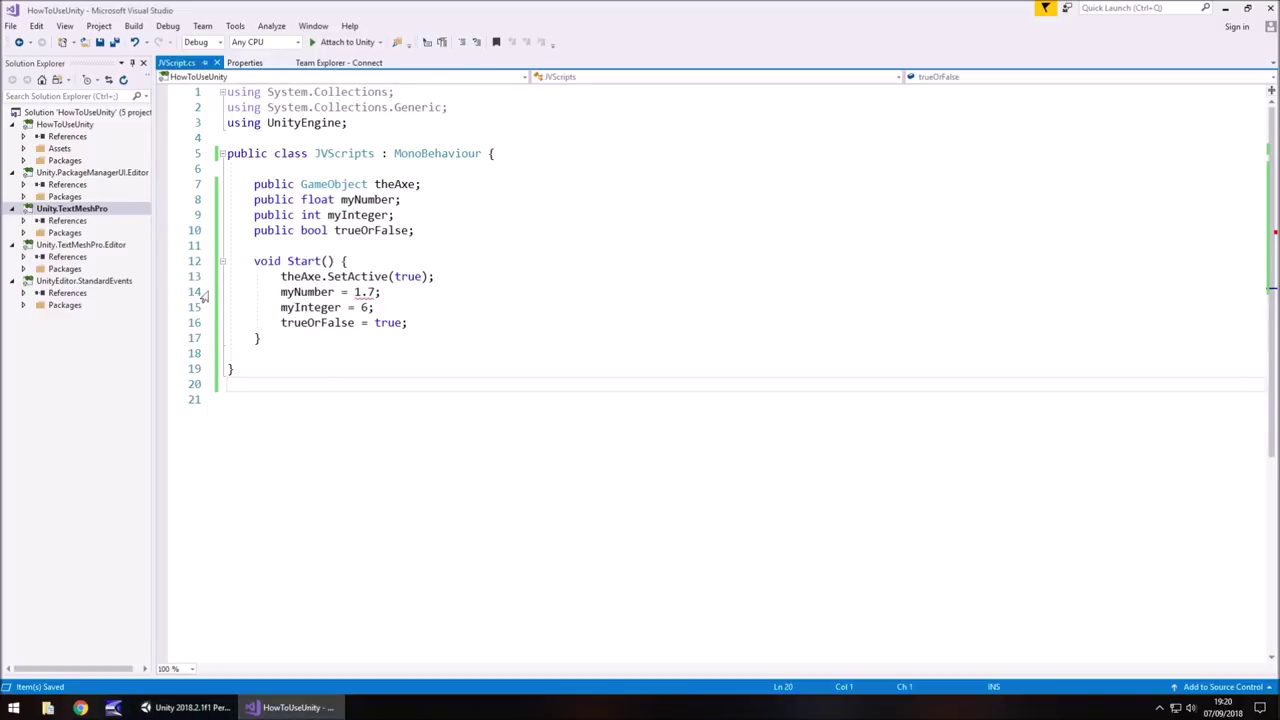
{"action": "left_click", "coordinate": [190, 707]}
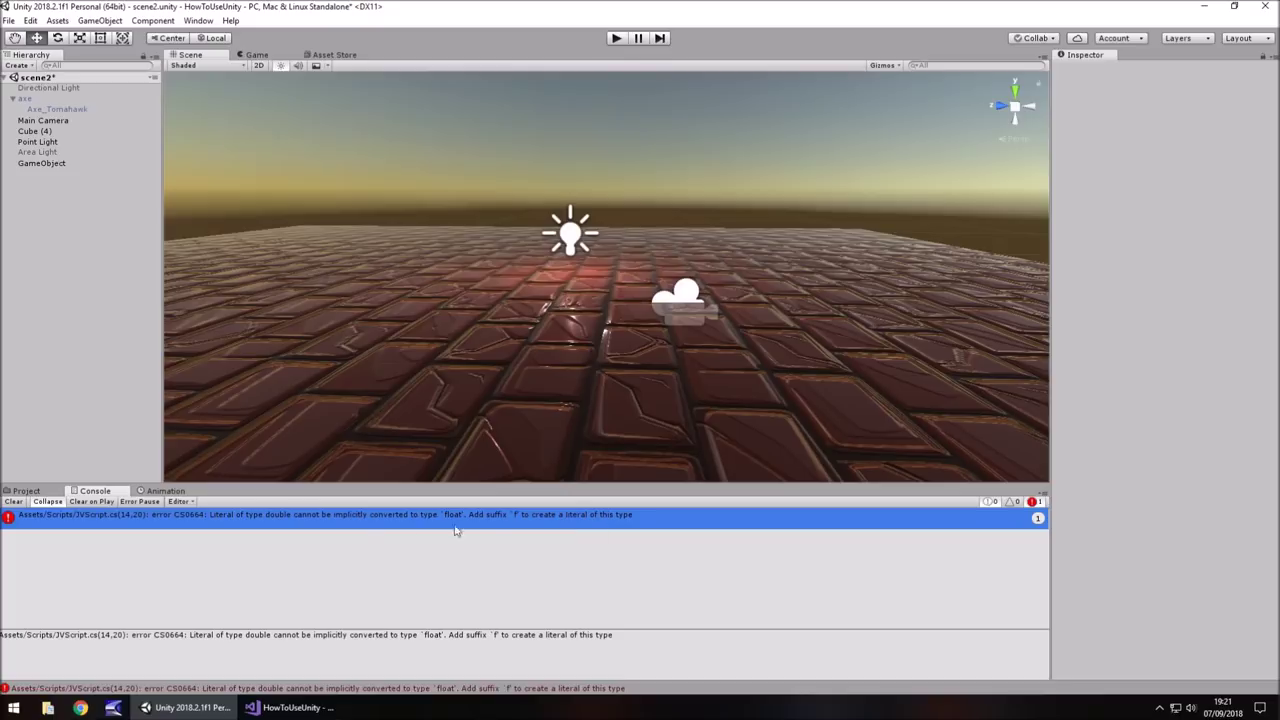
{"action": "double_click", "coordinate": [345, 518]}
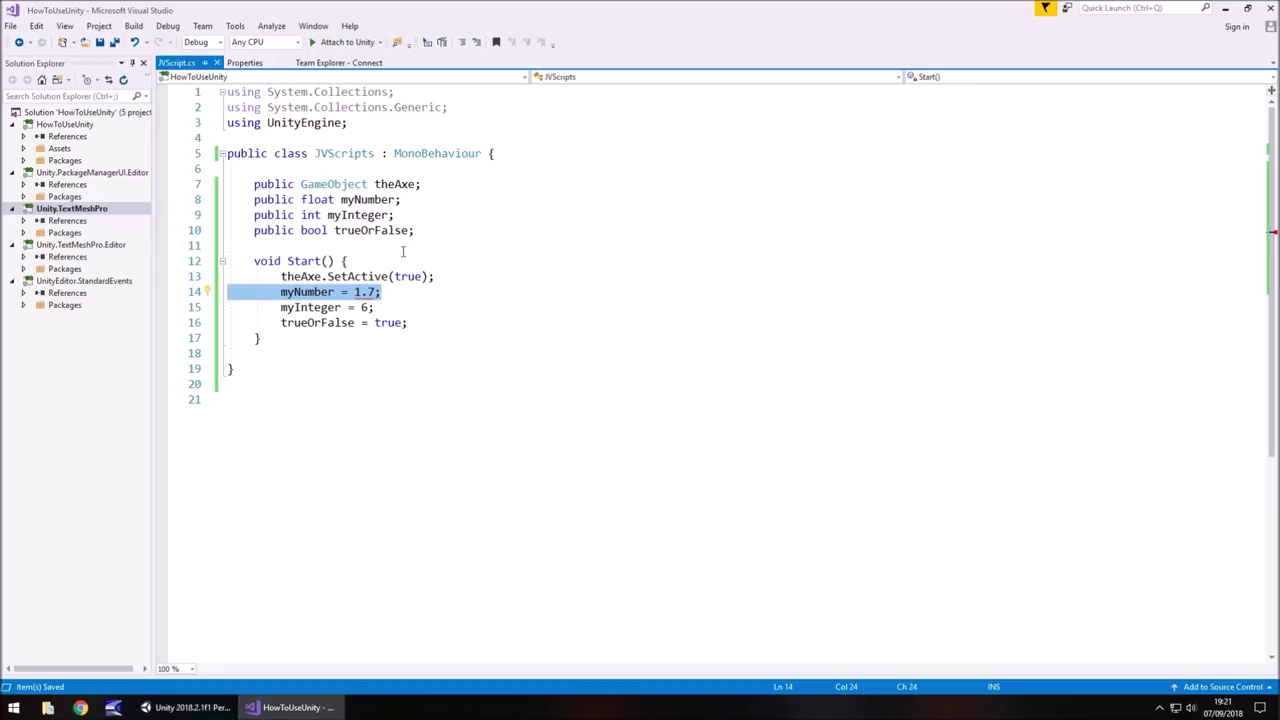
{"action": "left_click", "coordinate": [378, 292]}
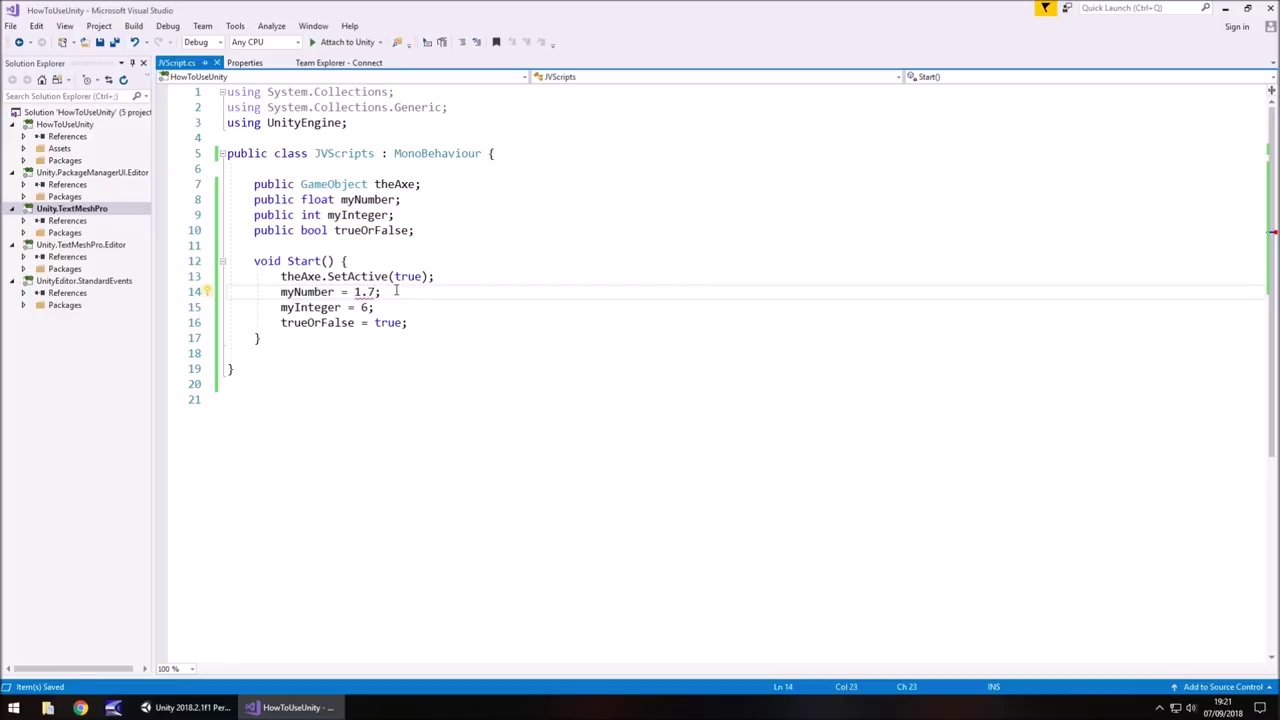
{"action": "type", "text": "f"}
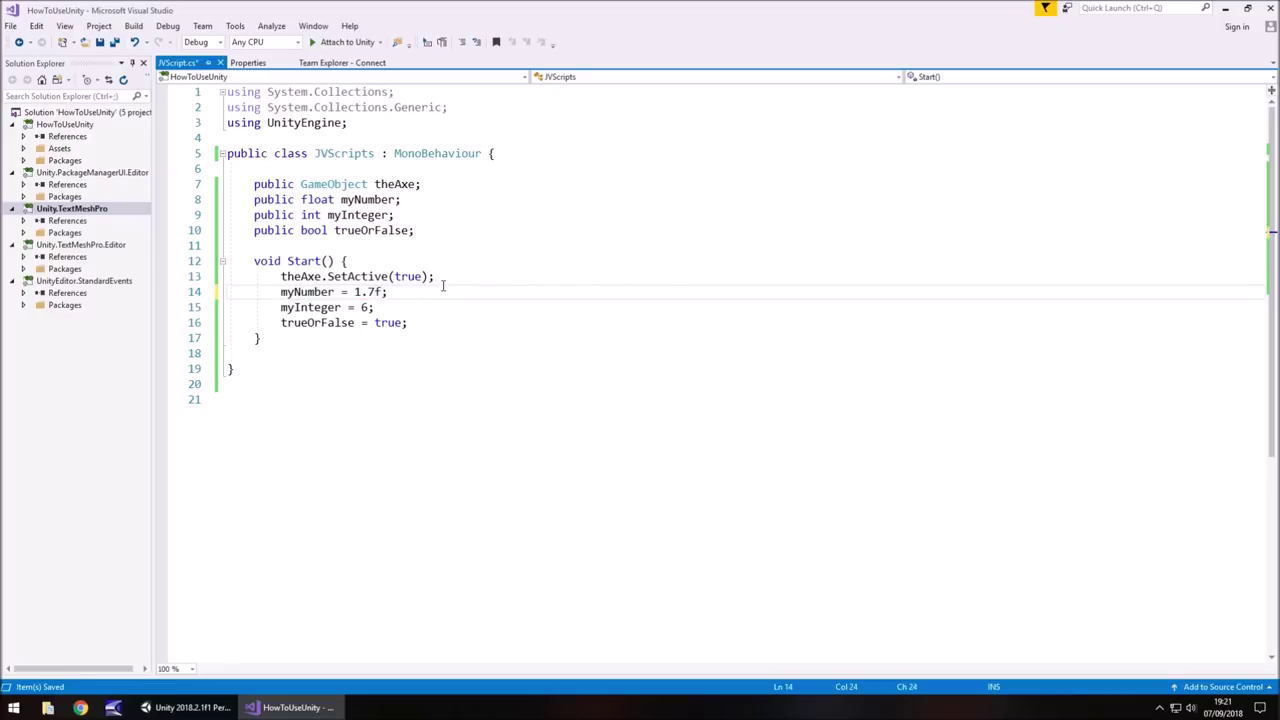
{"action": "key", "text": "ctrl+s"}
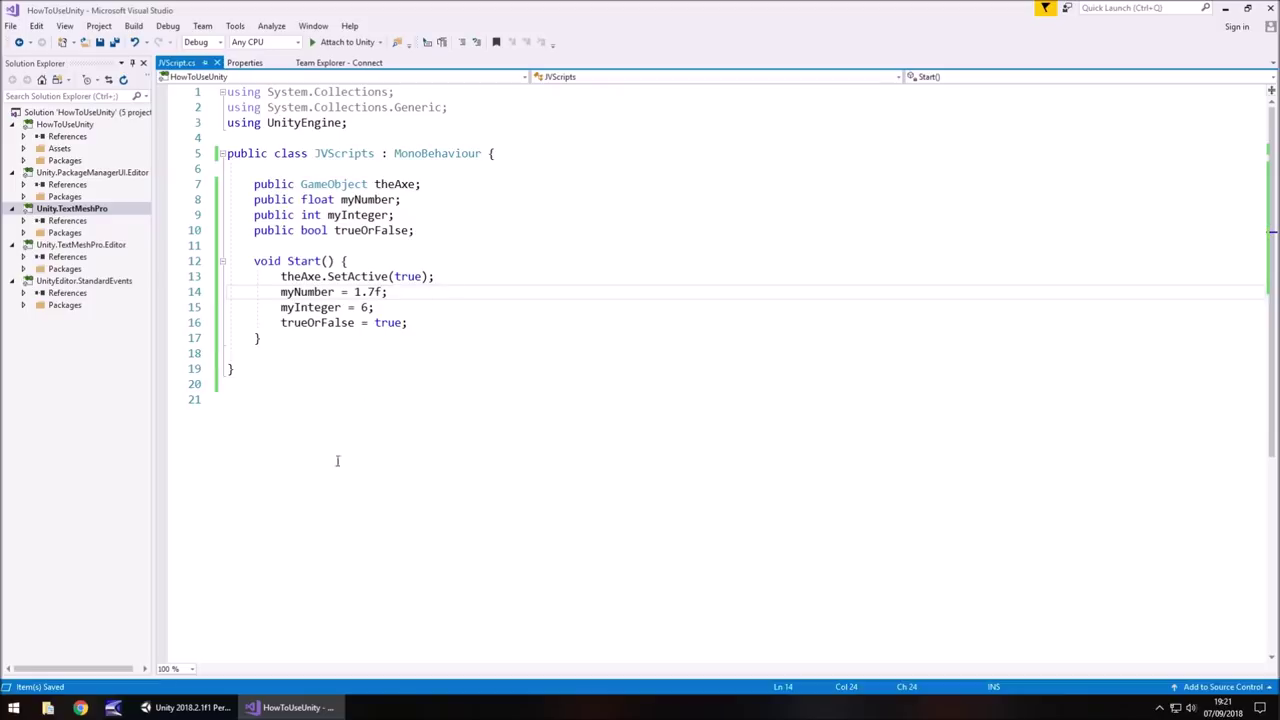
Step: Check Unity's Console for remaining errors, compare with the code in Visual Studio, and return to the project's Scripts folder in Unity
{"action": "left_click", "coordinate": [190, 707]}
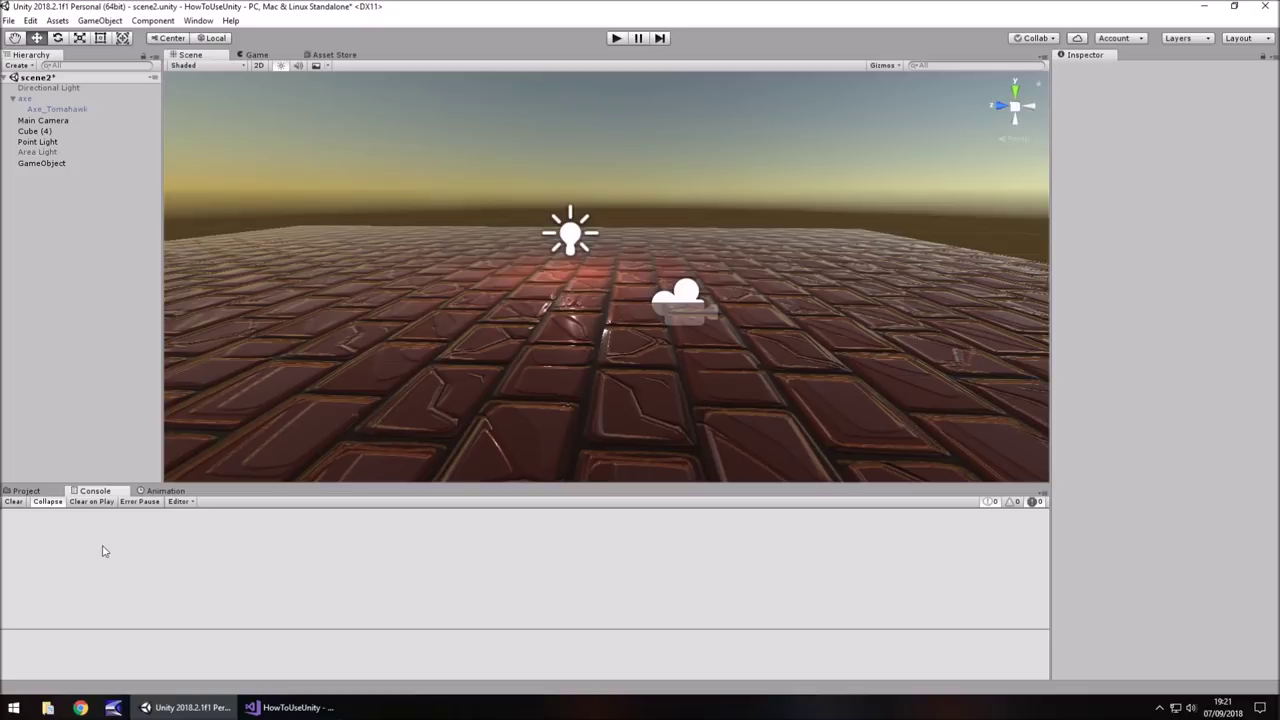
{"action": "left_click", "coordinate": [245, 707]}
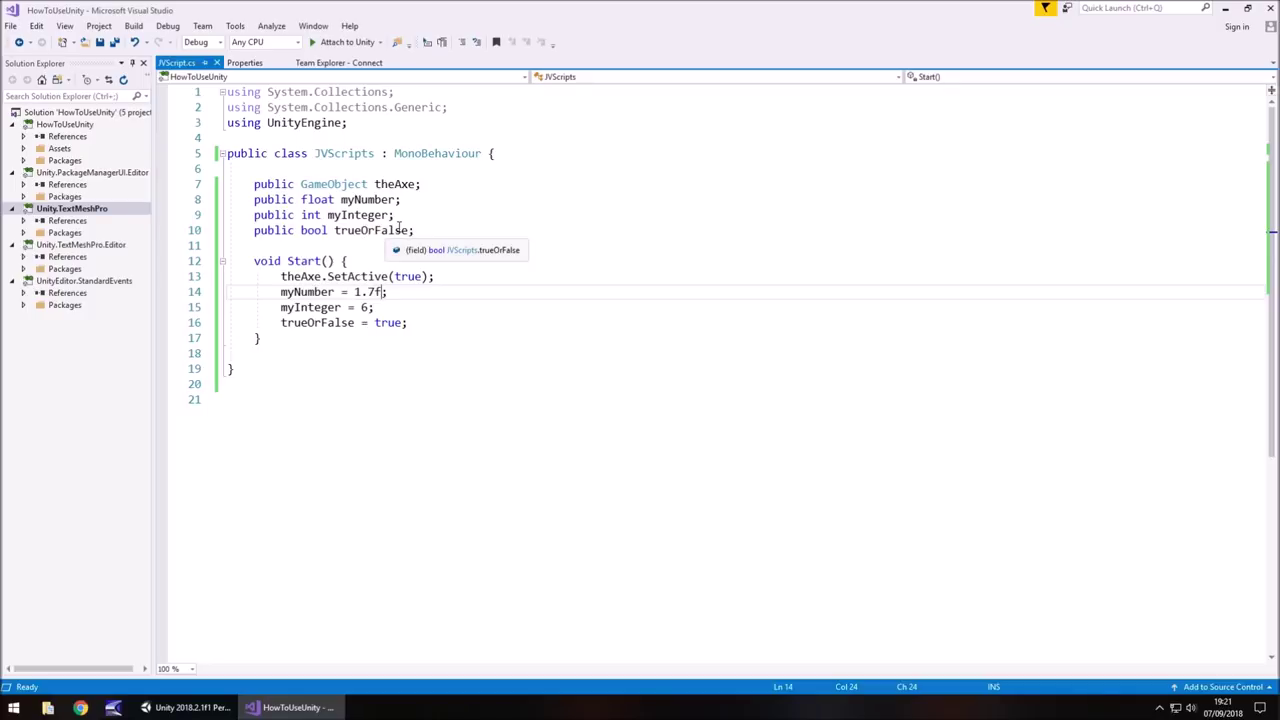
{"action": "left_click", "coordinate": [190, 707]}
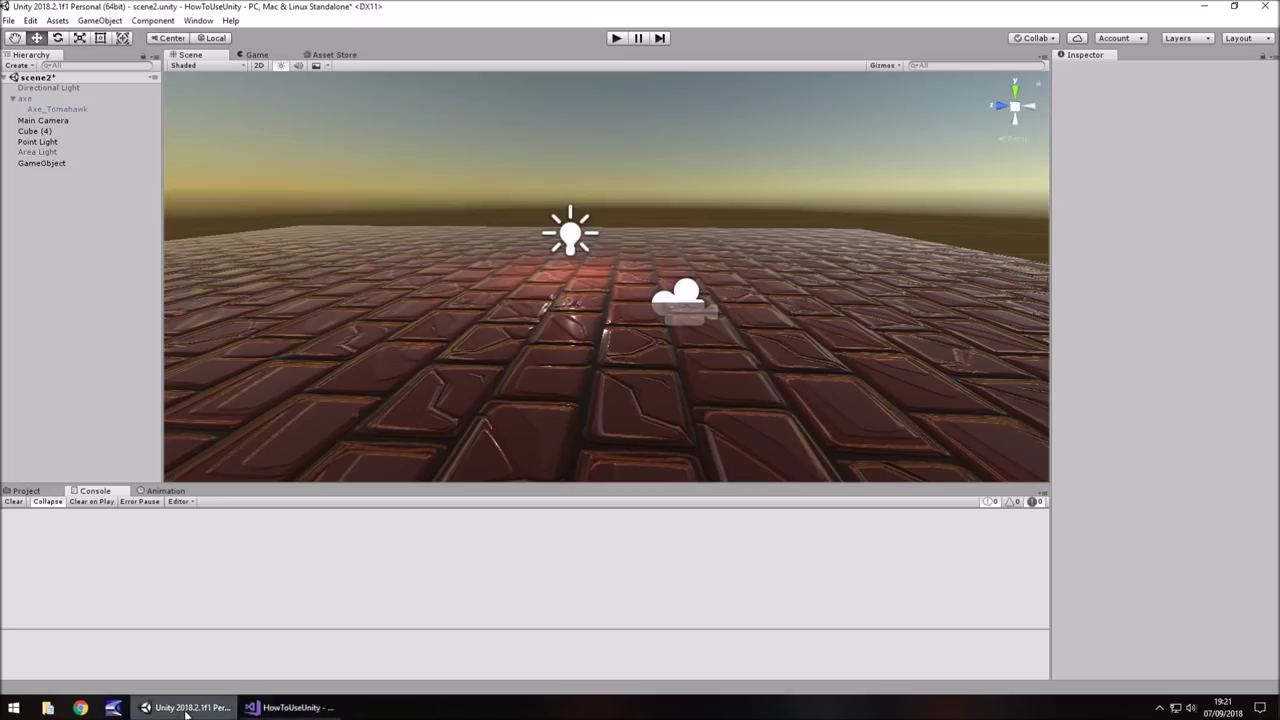
{"action": "left_click", "coordinate": [26, 491]}
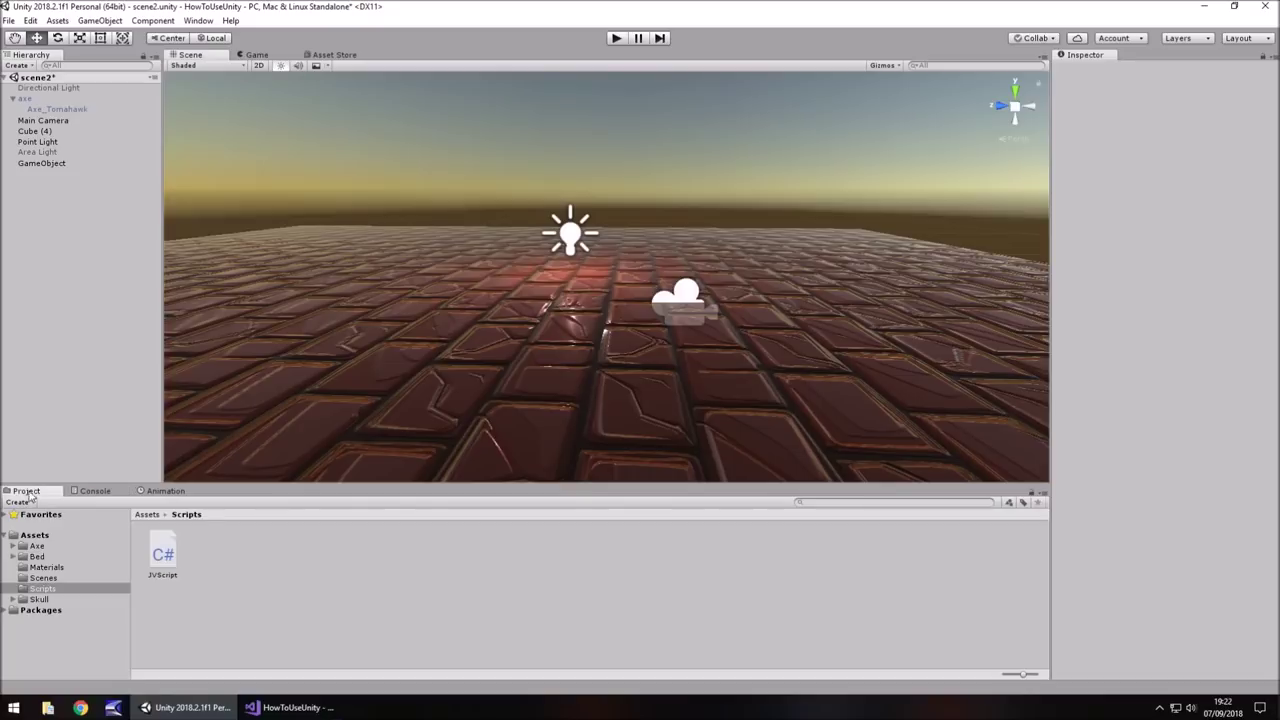
{"action": "left_click", "coordinate": [292, 707]}
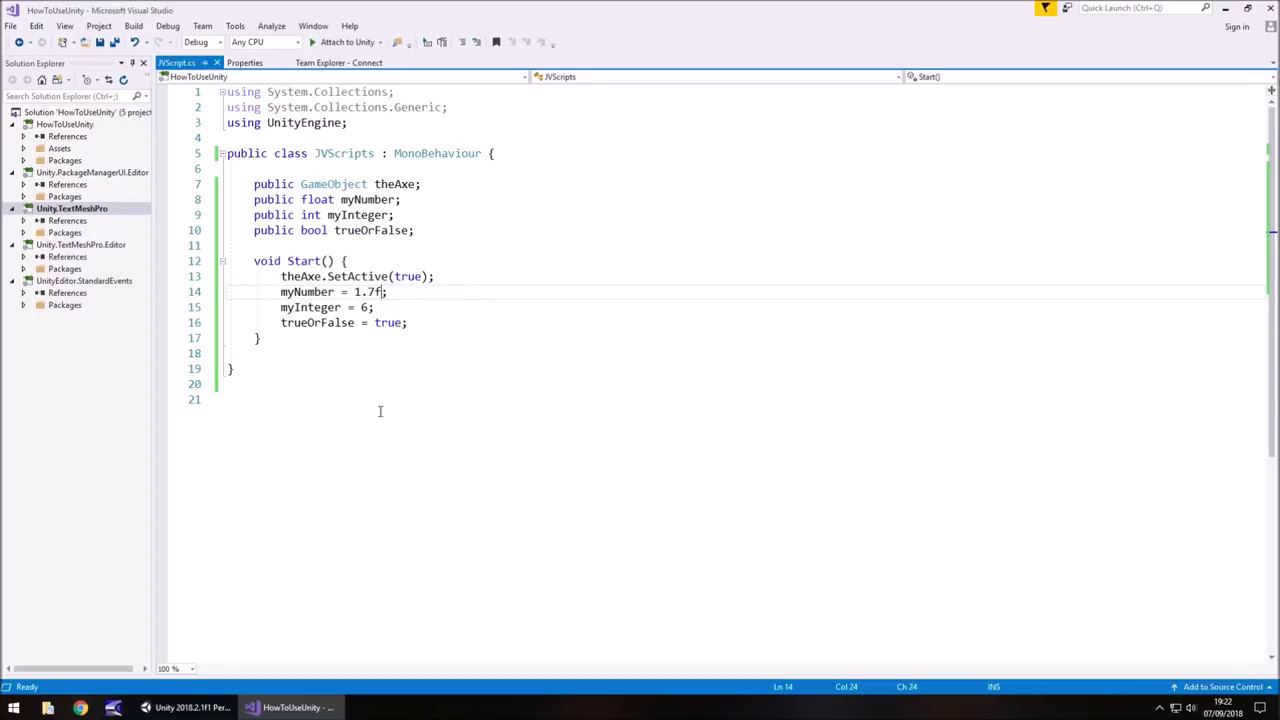
{"action": "key", "text": "alt+Tab"}
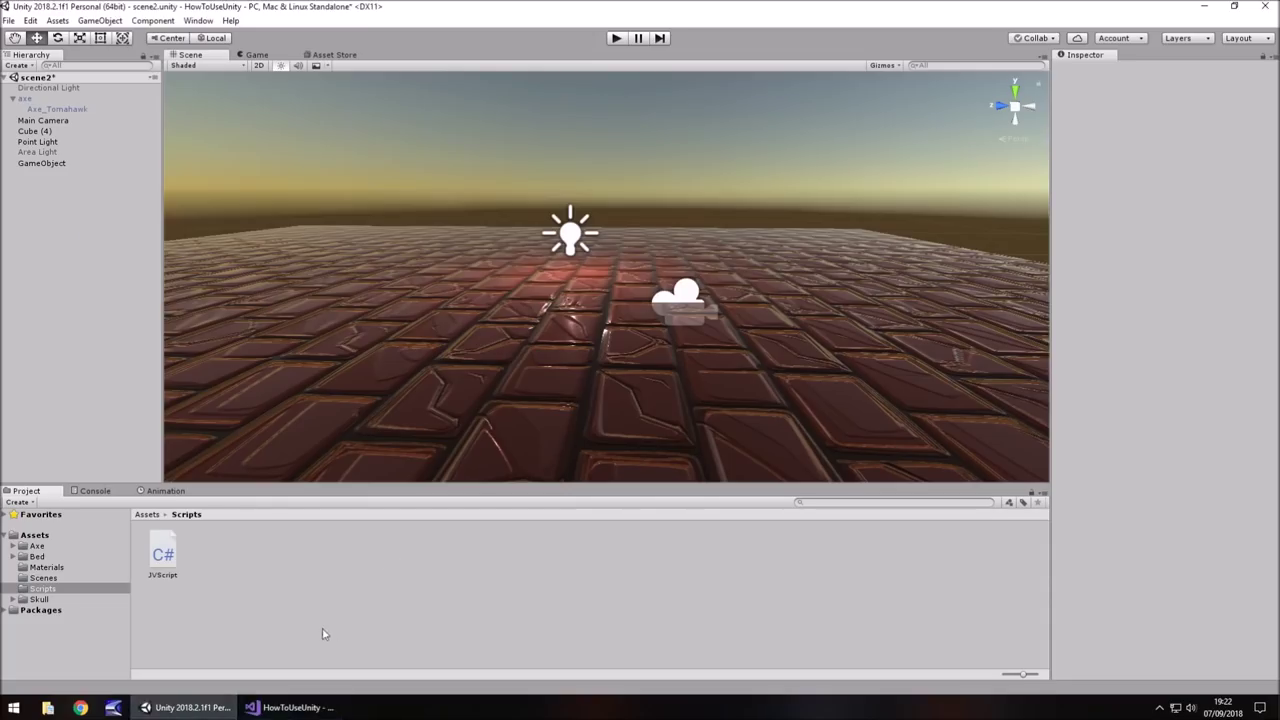
Step: Test scene2 in Play mode while inspecting the GameObject's script component and the Console, and stop the test
{"action": "left_click", "coordinate": [616, 39]}
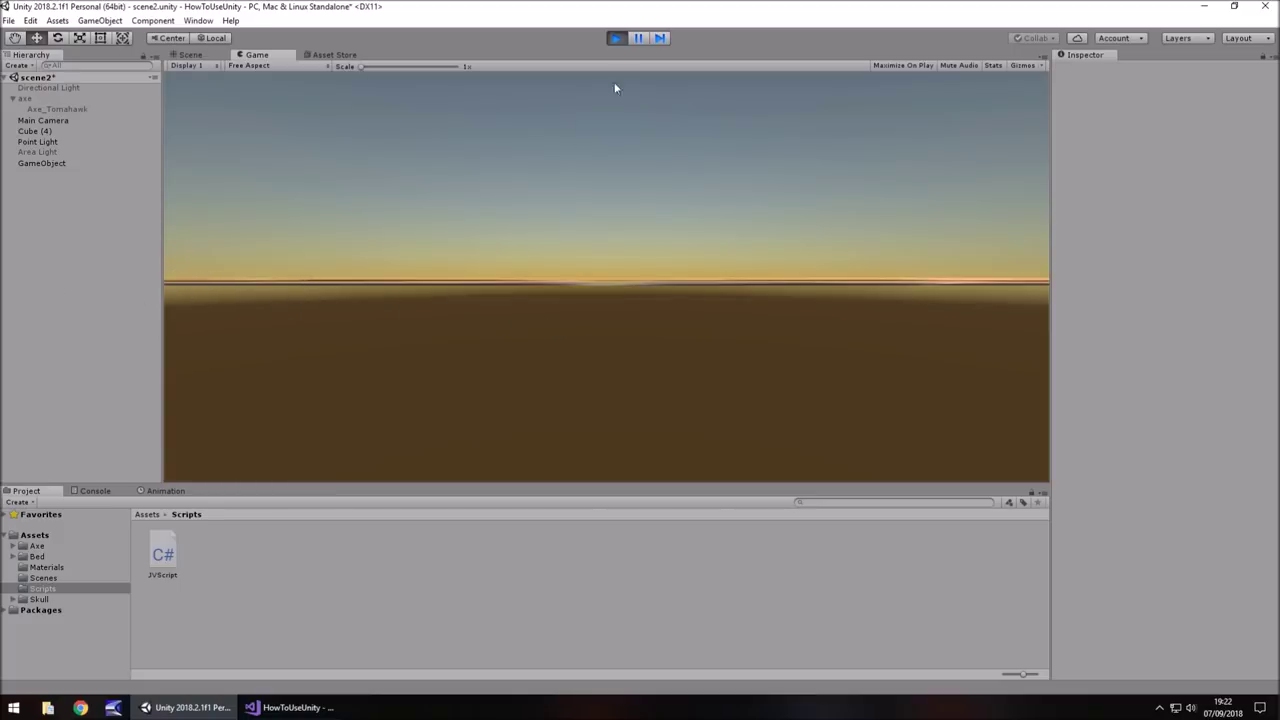
{"action": "left_click", "coordinate": [66, 163]}
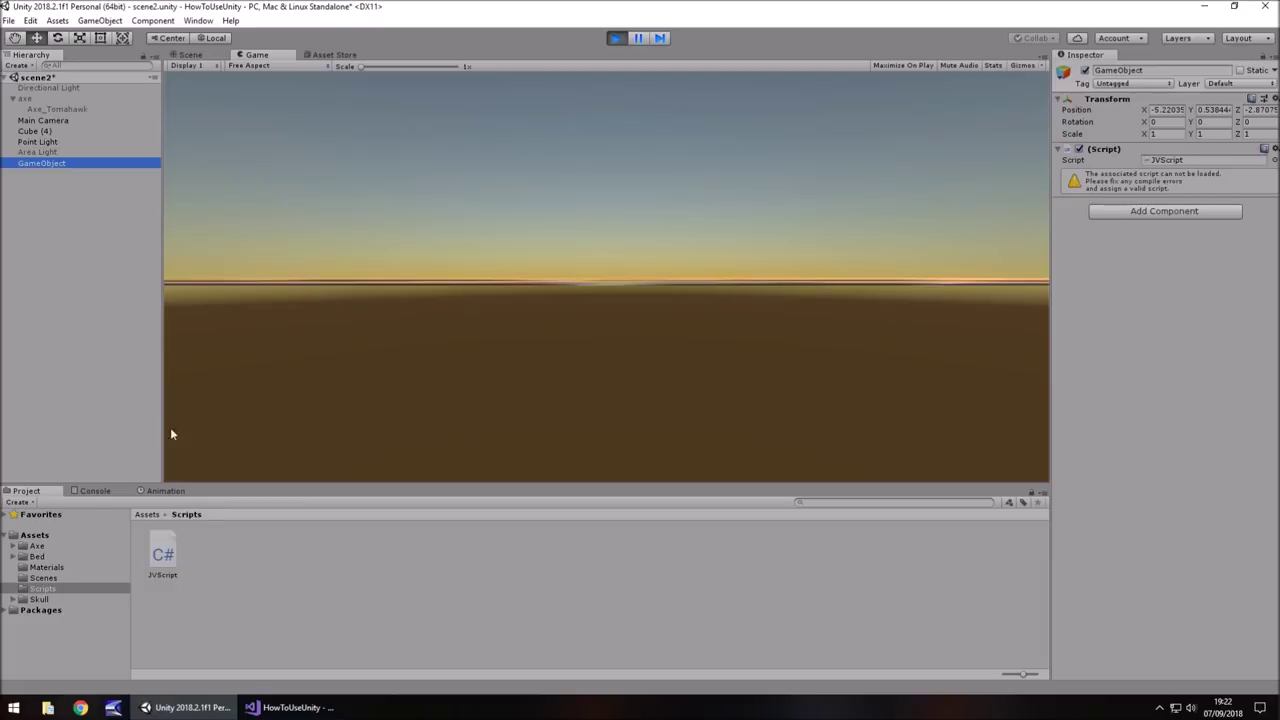
{"action": "left_click", "coordinate": [94, 492]}
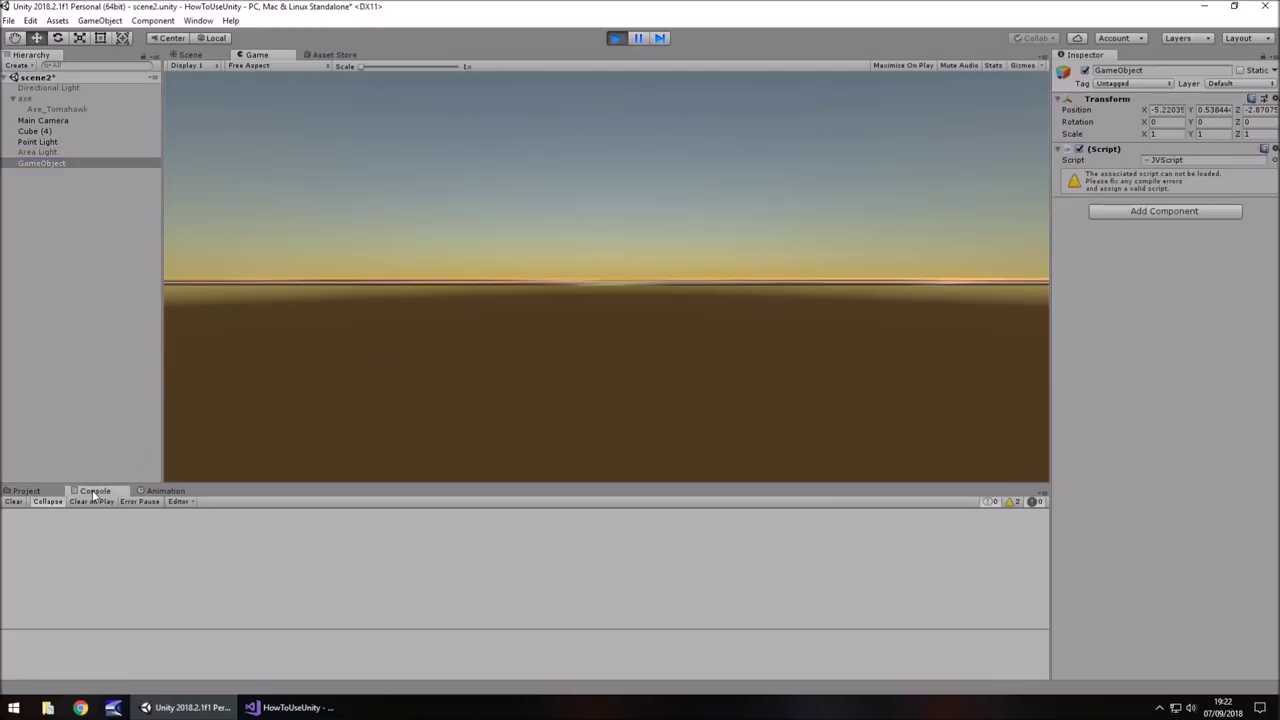
{"action": "left_click", "coordinate": [26, 491]}
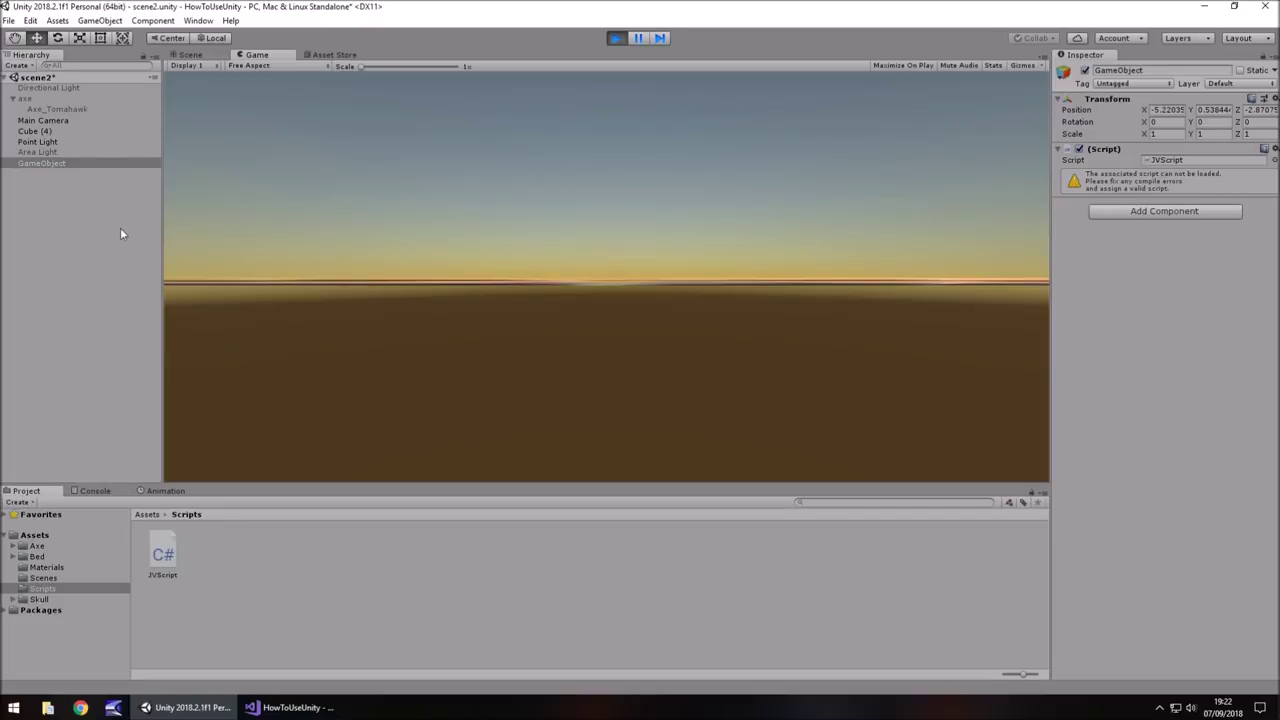
{"action": "left_click", "coordinate": [45, 165]}
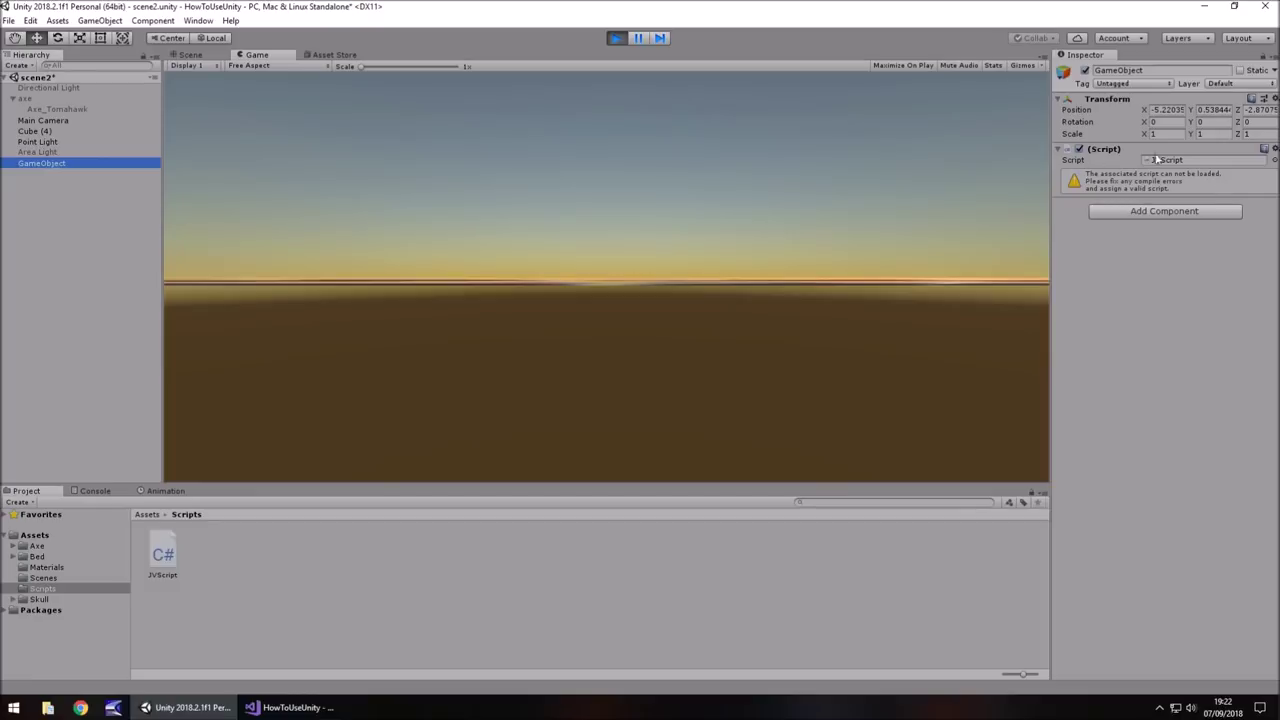
{"action": "left_click", "coordinate": [615, 38]}
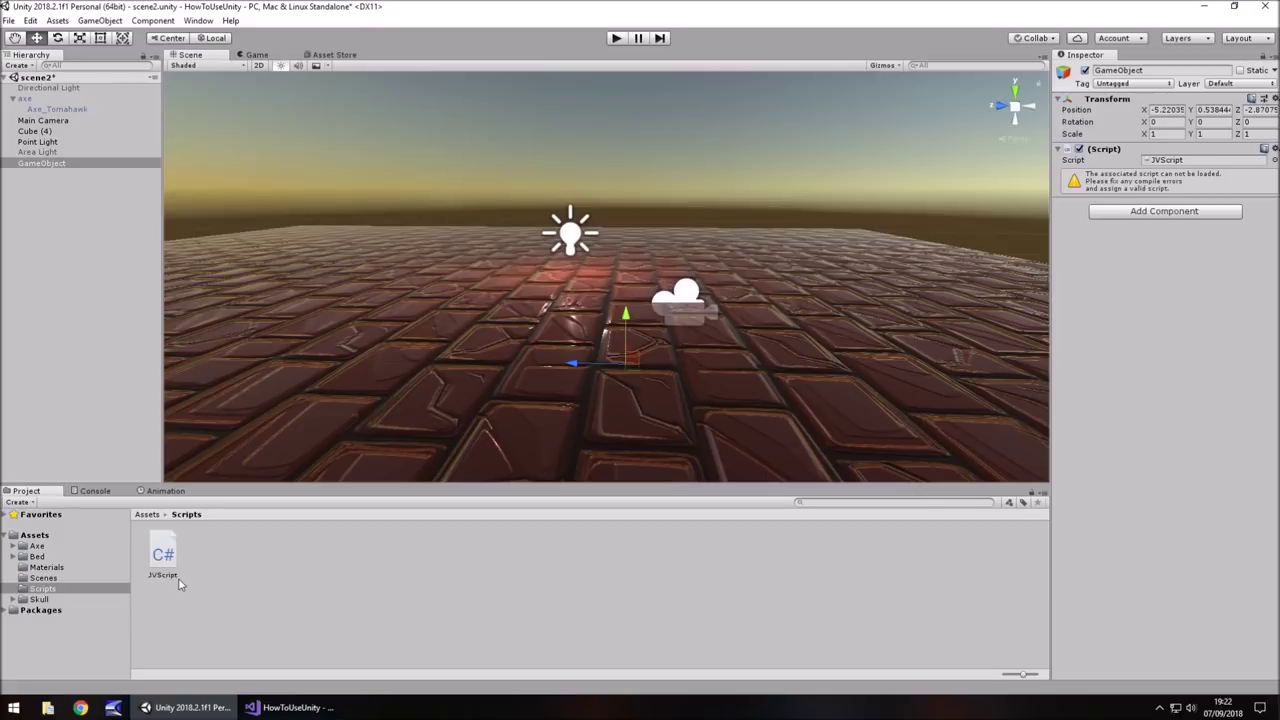
Step: Switch to Visual Studio, rename the class from JVScripts to JVScript to match the script file, save and return to Unity
{"action": "left_click", "coordinate": [292, 707]}
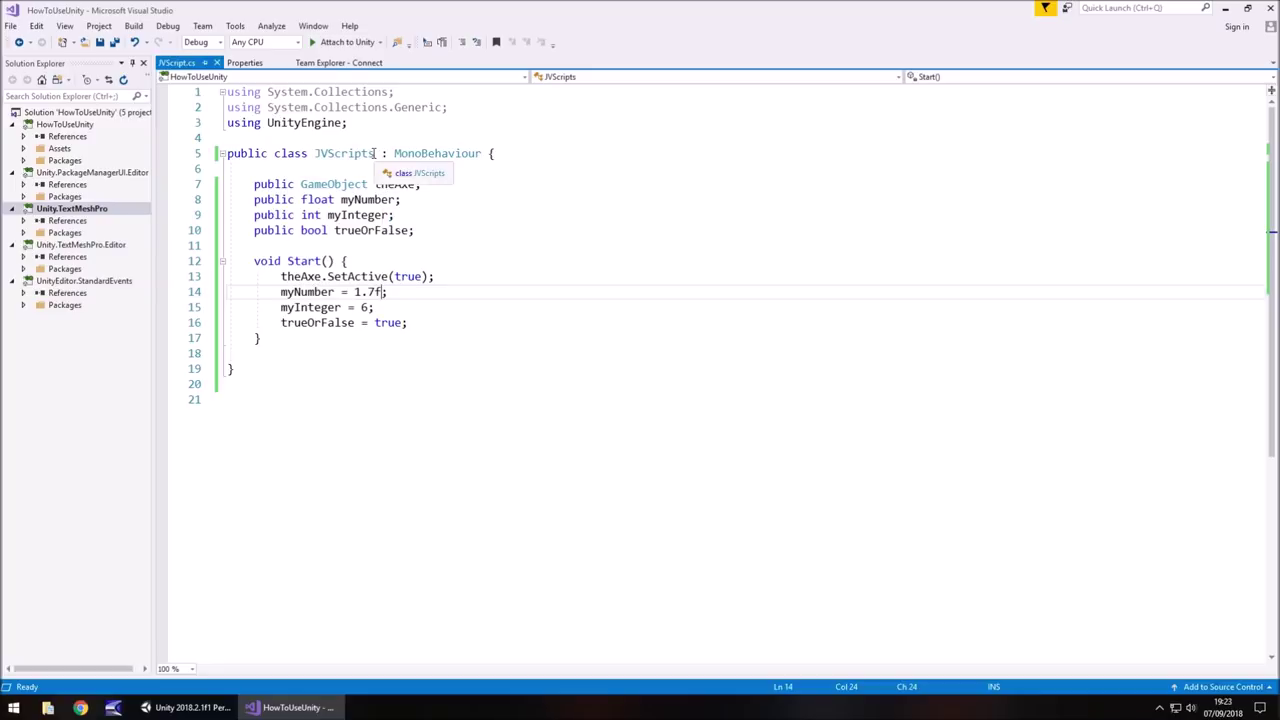
{"action": "left_click", "coordinate": [375, 153]}
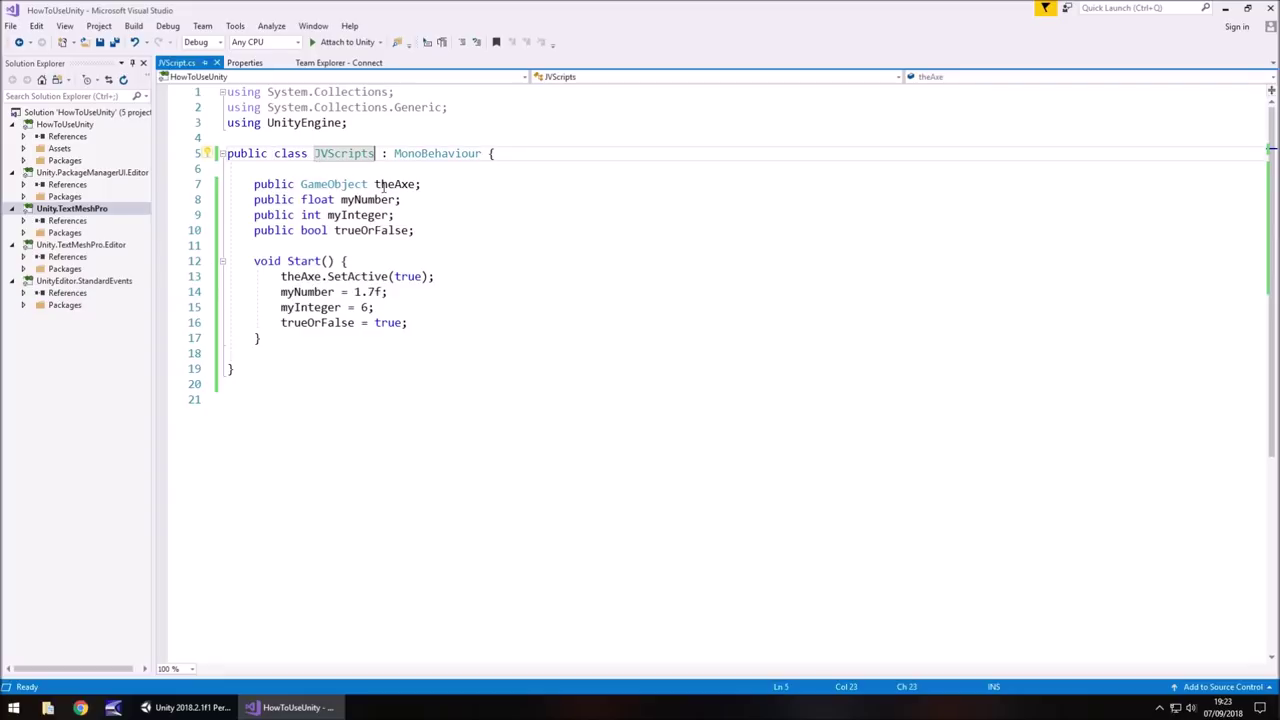
{"action": "key", "text": "BackSpace"}
{"action": "key", "text": "ctrl+s"}
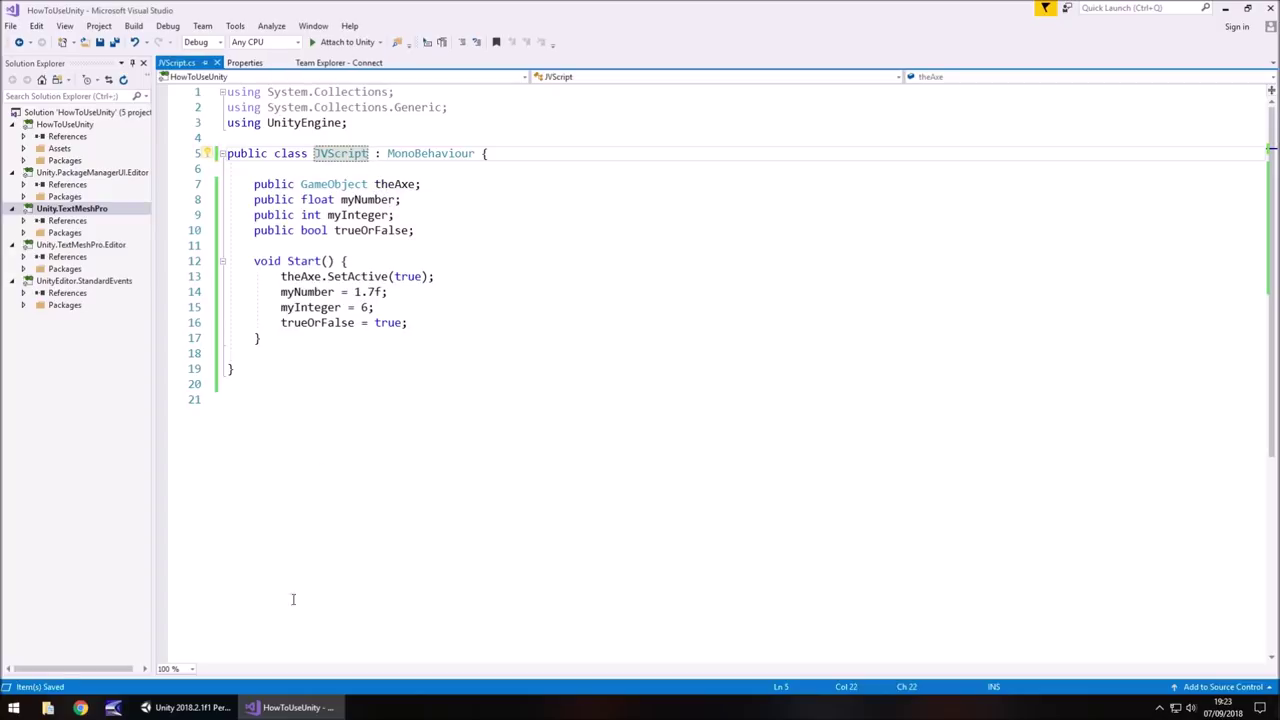
{"action": "left_click", "coordinate": [194, 709]}
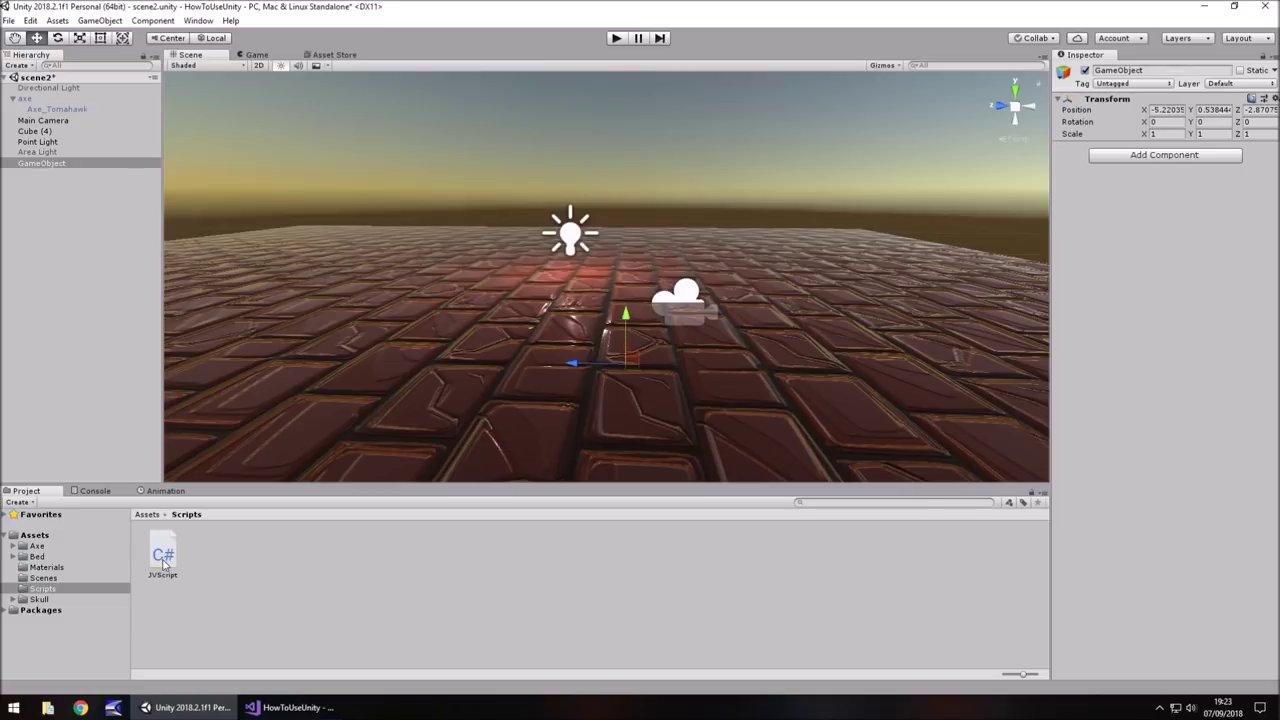
{"action": "left_click_drag", "start_coordinate": [162, 556], "coordinate": [60, 168]}
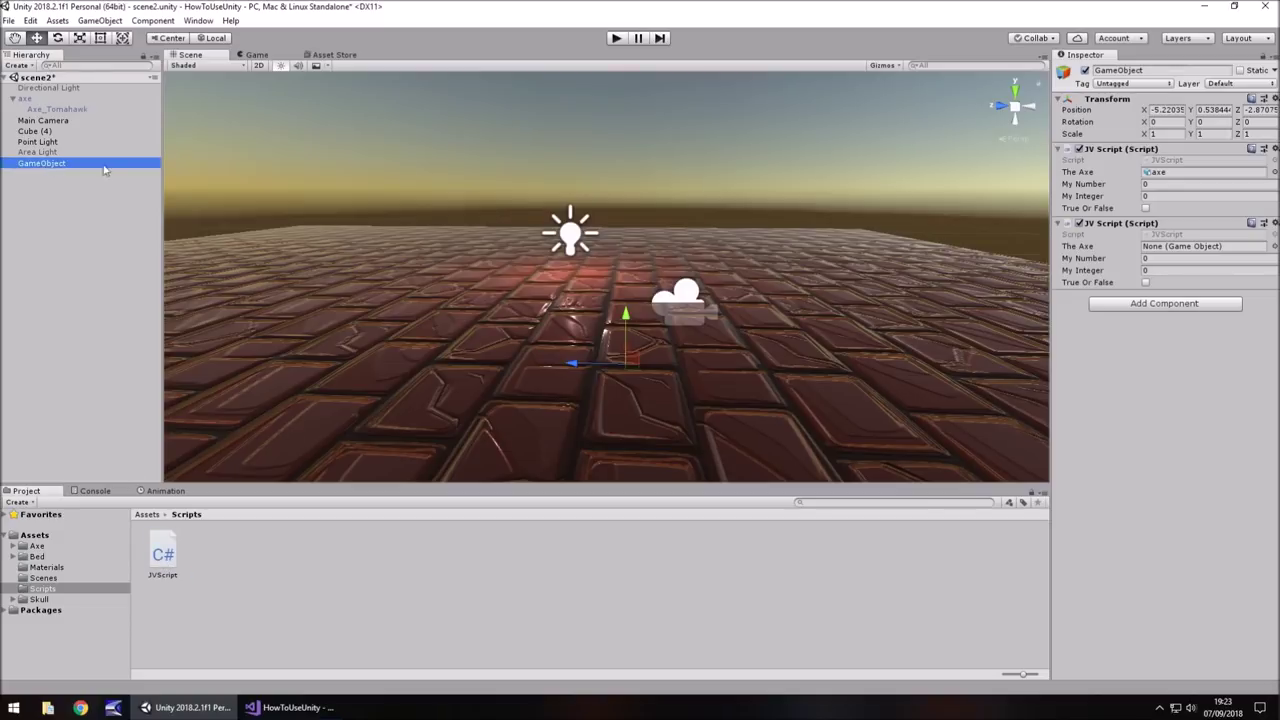
{"action": "right_click", "coordinate": [1120, 228]}
{"action": "left_click", "coordinate": [1157, 251]}
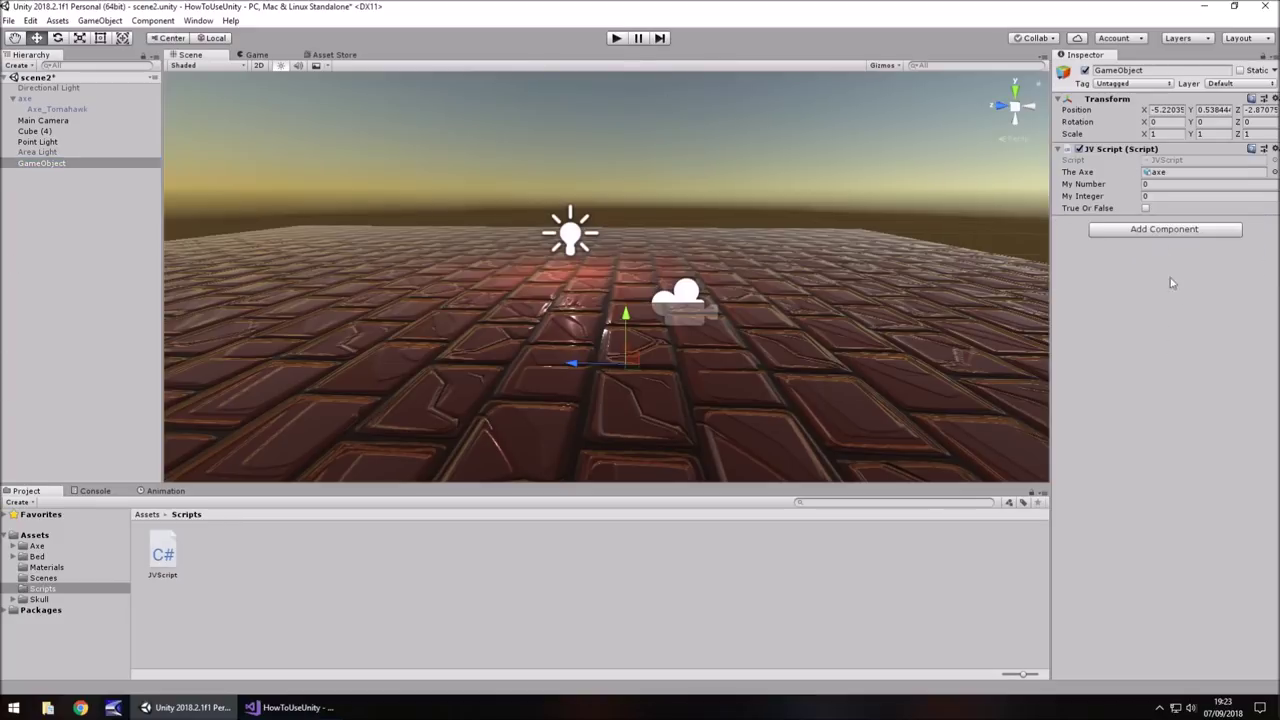
Step: Run scene2 in Play mode to check the axe and the JV Script component's variables, and stop the test
{"action": "left_click", "coordinate": [616, 38]}
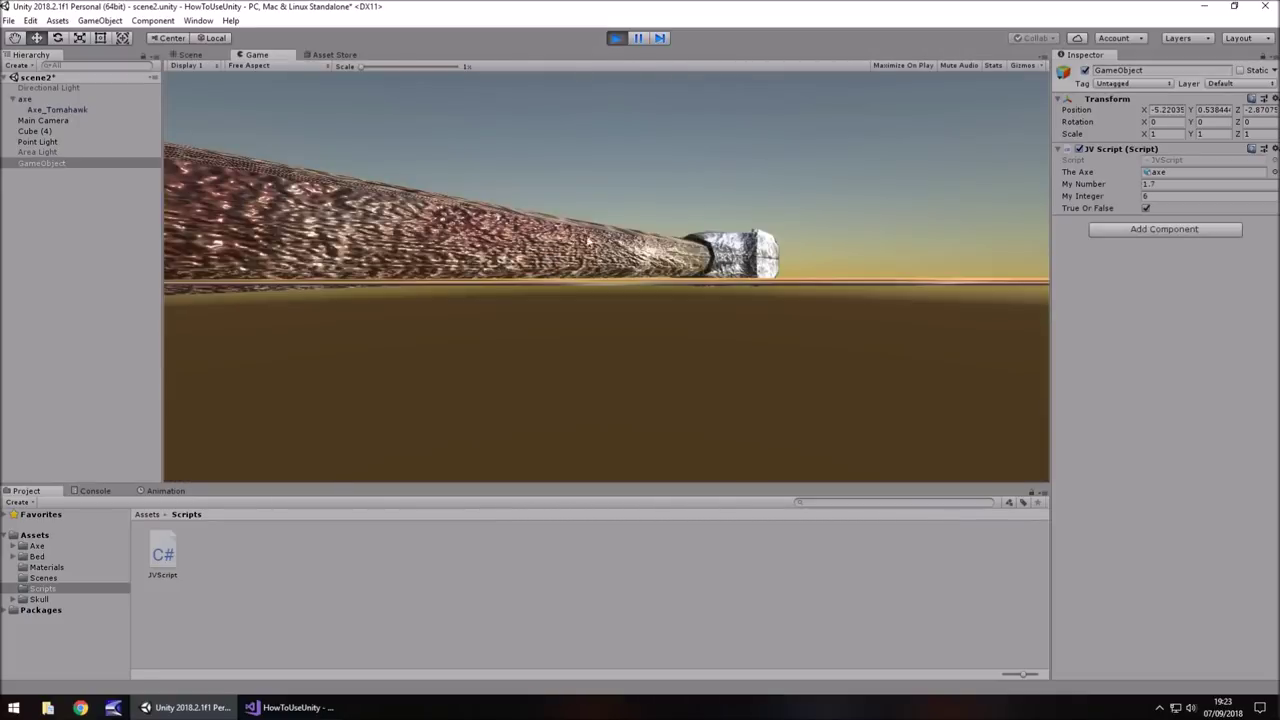
{"action": "left_click", "coordinate": [616, 38]}
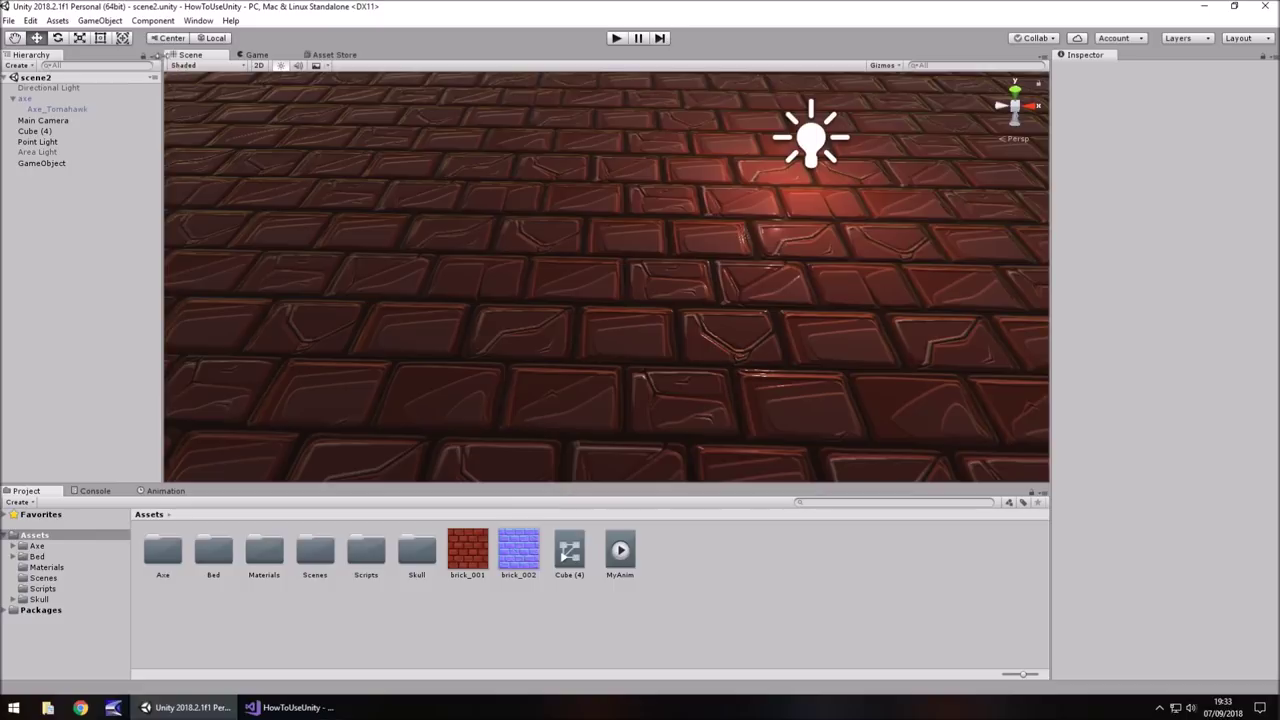
Step: Add a UI Text object to scene2 and inspect the Canvas and EventSystem created with it
{"action": "left_click", "coordinate": [100, 20]}
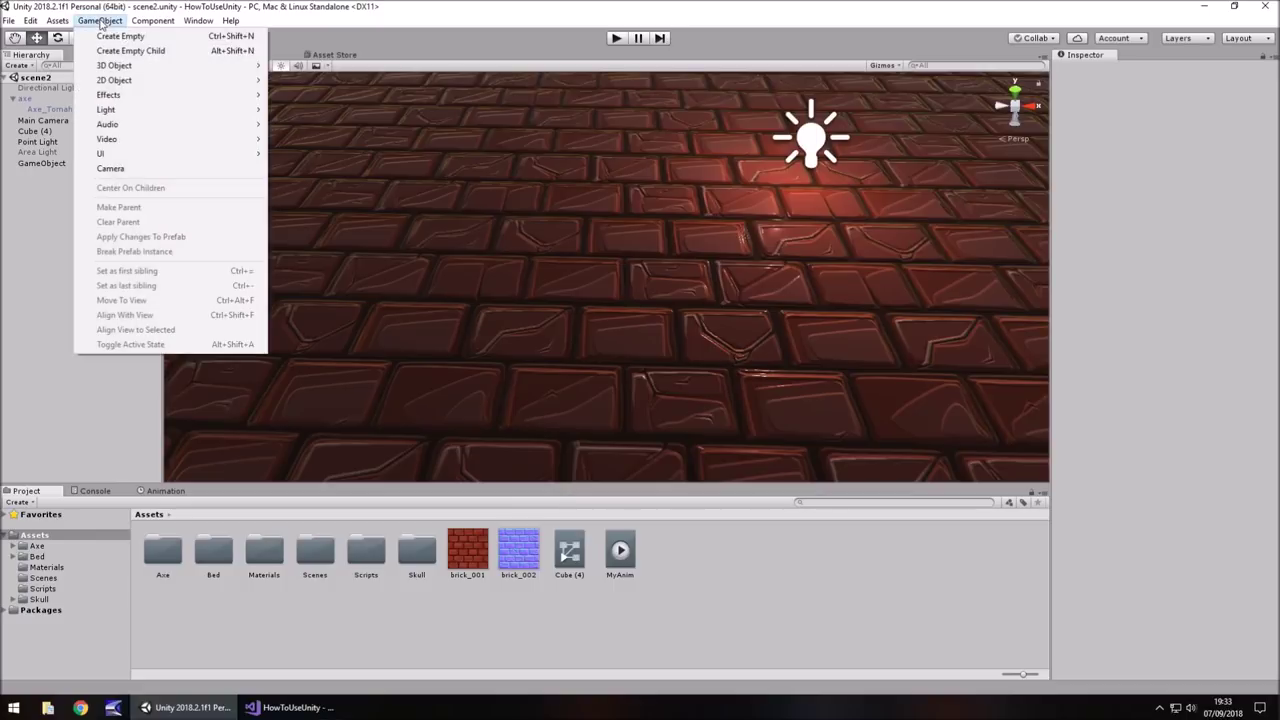
{"action": "mouse_move", "coordinate": [118, 156]}
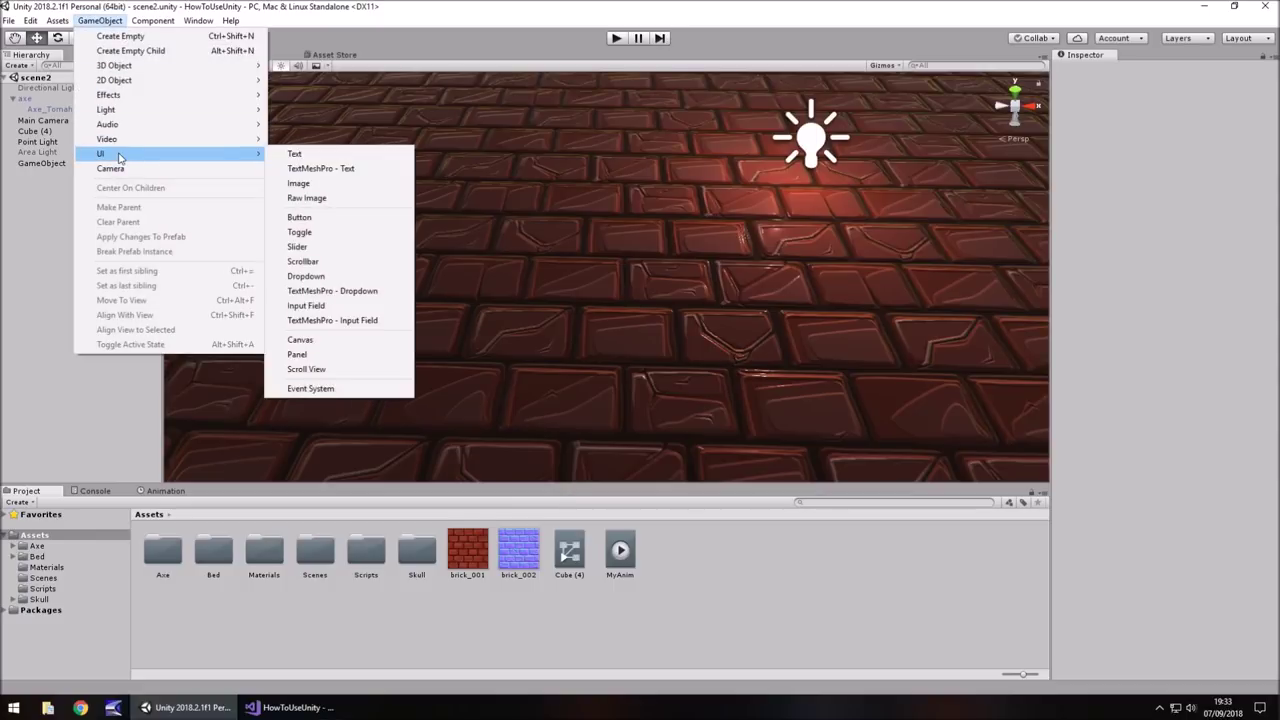
{"action": "left_click", "coordinate": [308, 158]}
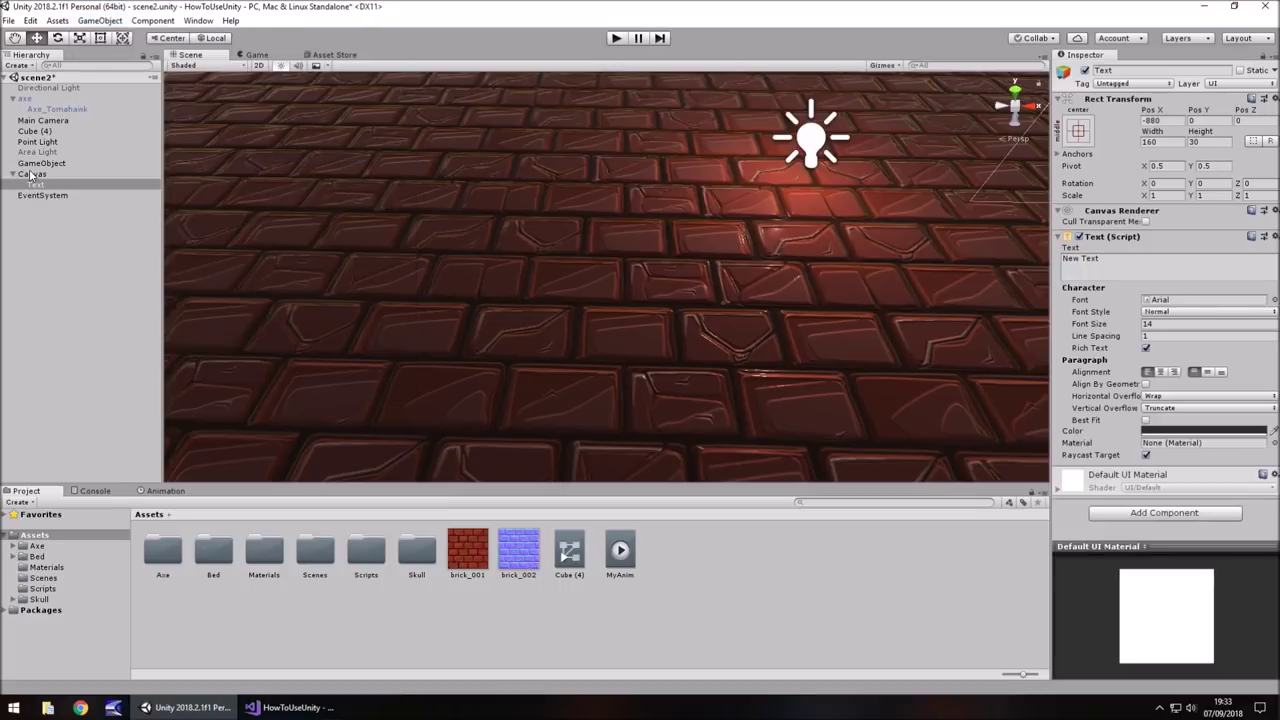
{"action": "left_click", "coordinate": [33, 175]}
{"action": "left_click", "coordinate": [52, 196]}
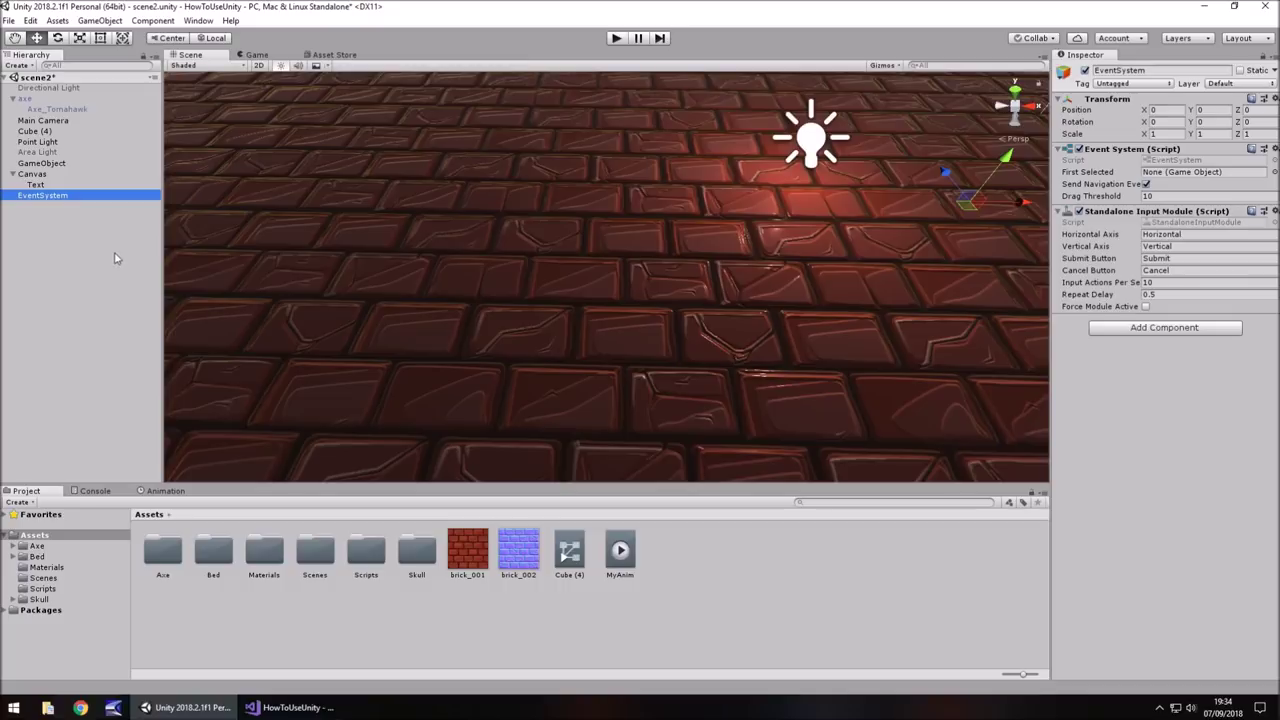
{"action": "left_click", "coordinate": [33, 175]}
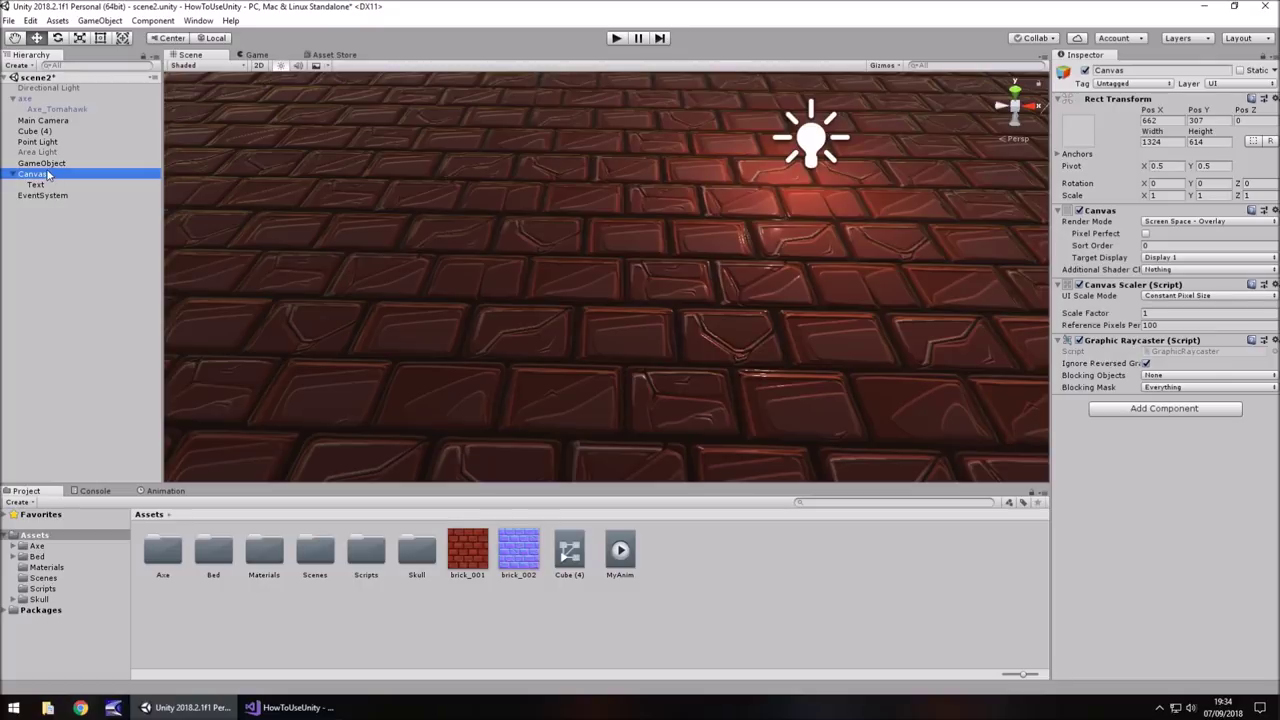
{"action": "double_click", "coordinate": [51, 178]}
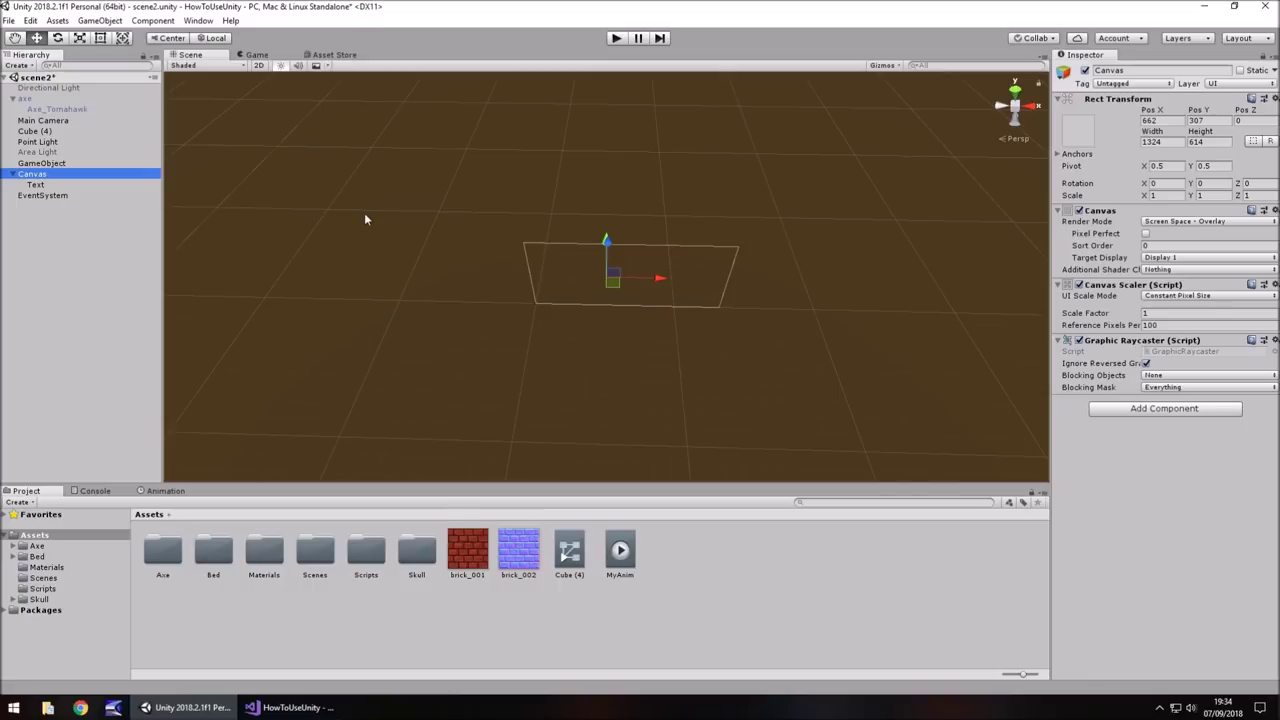
Step: Set the Text object's content to "THIS IS MY TEXT" and enlarge its box to about 256 by 68
{"action": "left_click", "coordinate": [38, 186]}
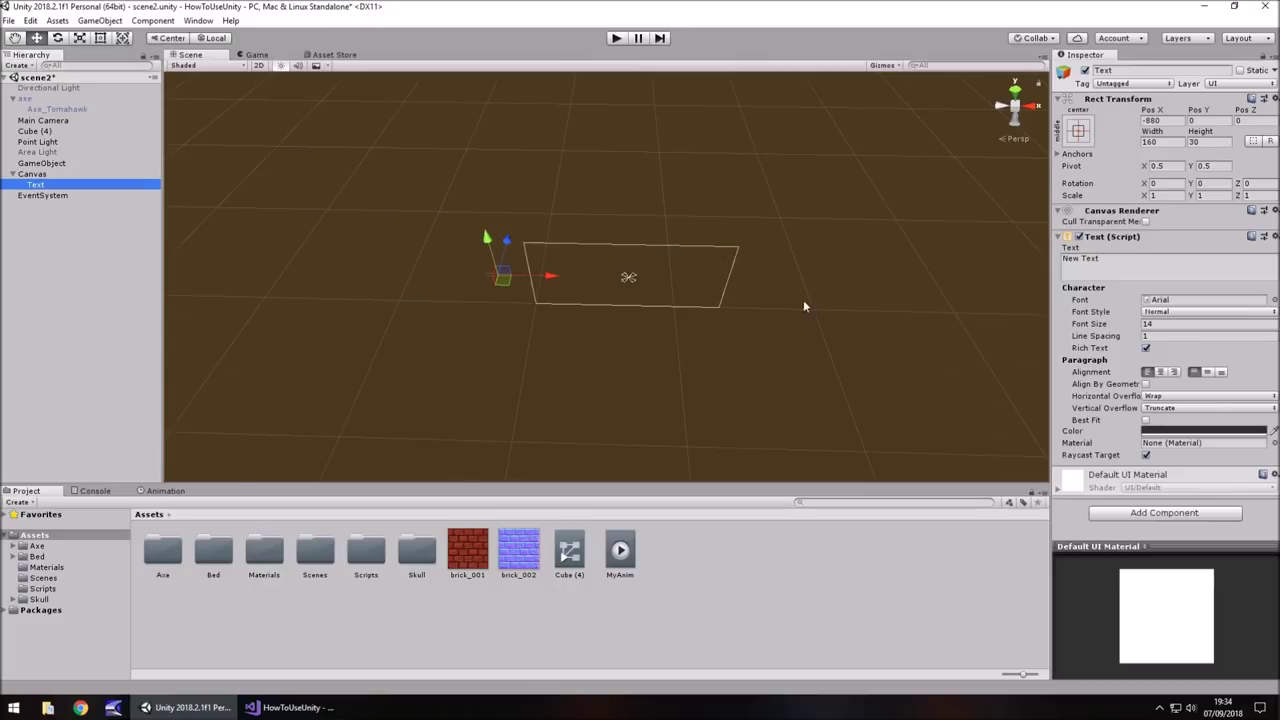
{"action": "left_click", "coordinate": [1143, 272]}
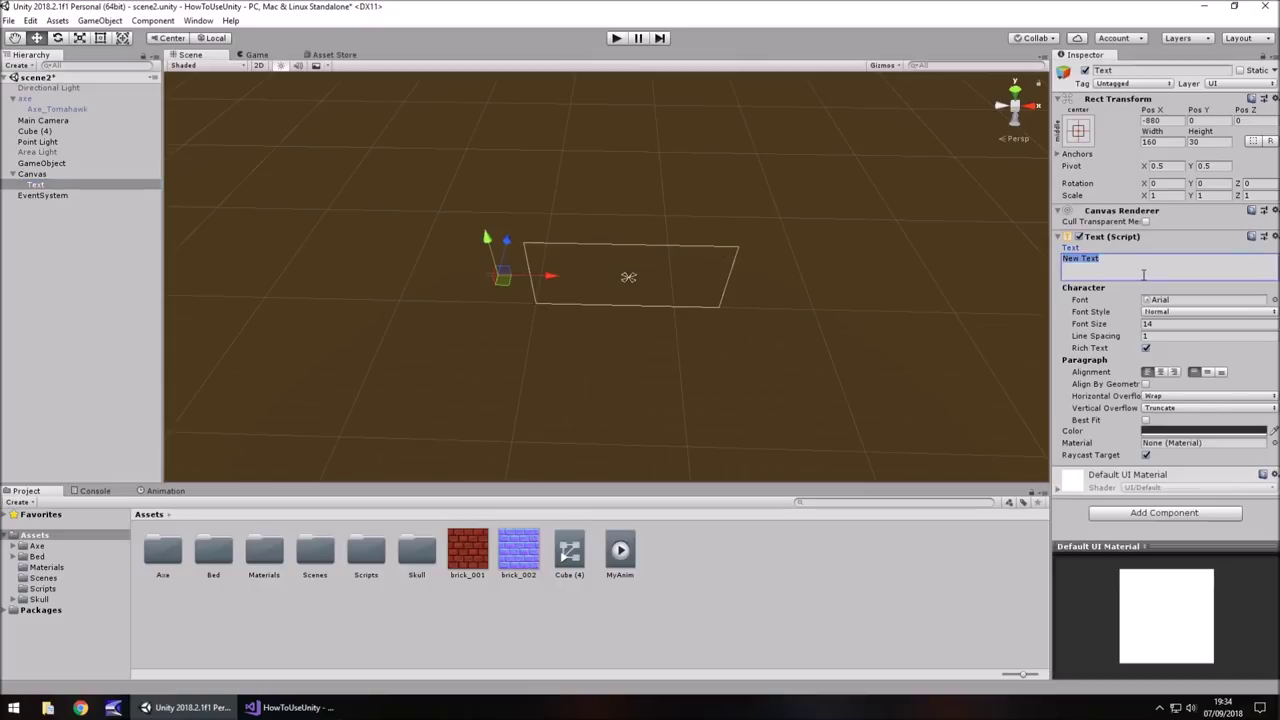
{"action": "type", "text": "THIS IS MY TEXT"}
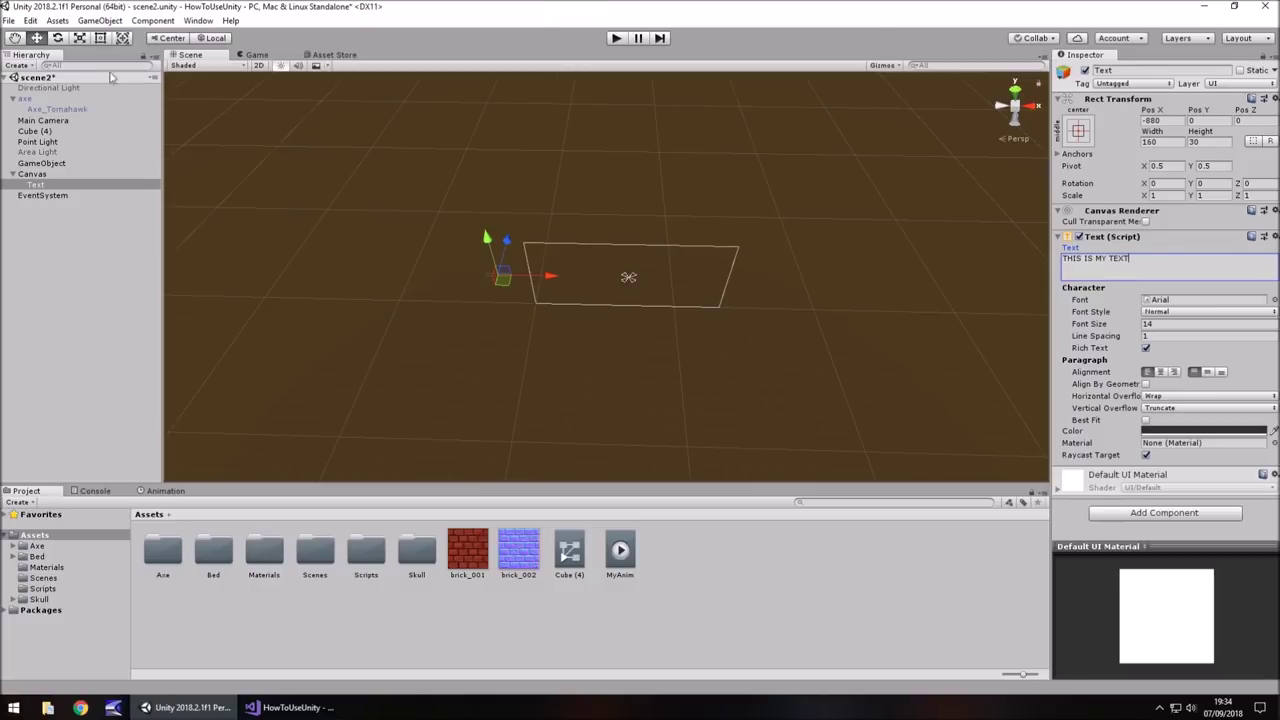
{"action": "left_click", "coordinate": [99, 38]}
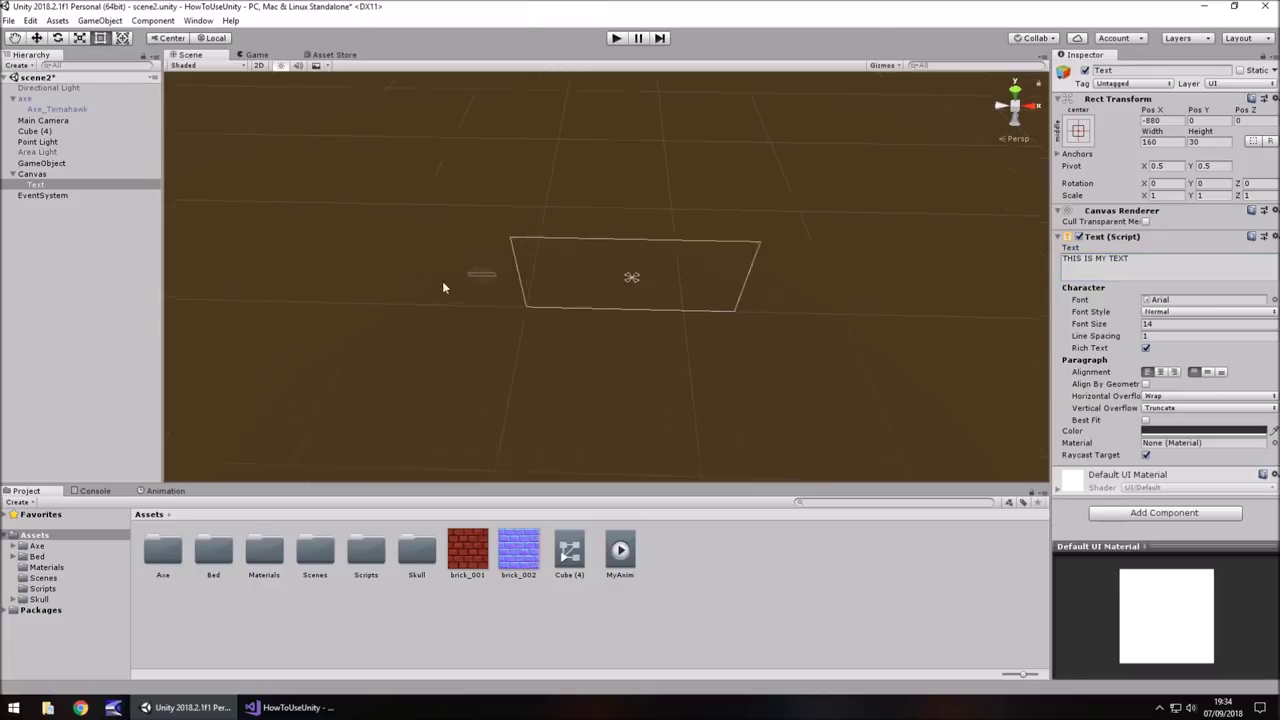
{"action": "double_click", "coordinate": [35, 185]}
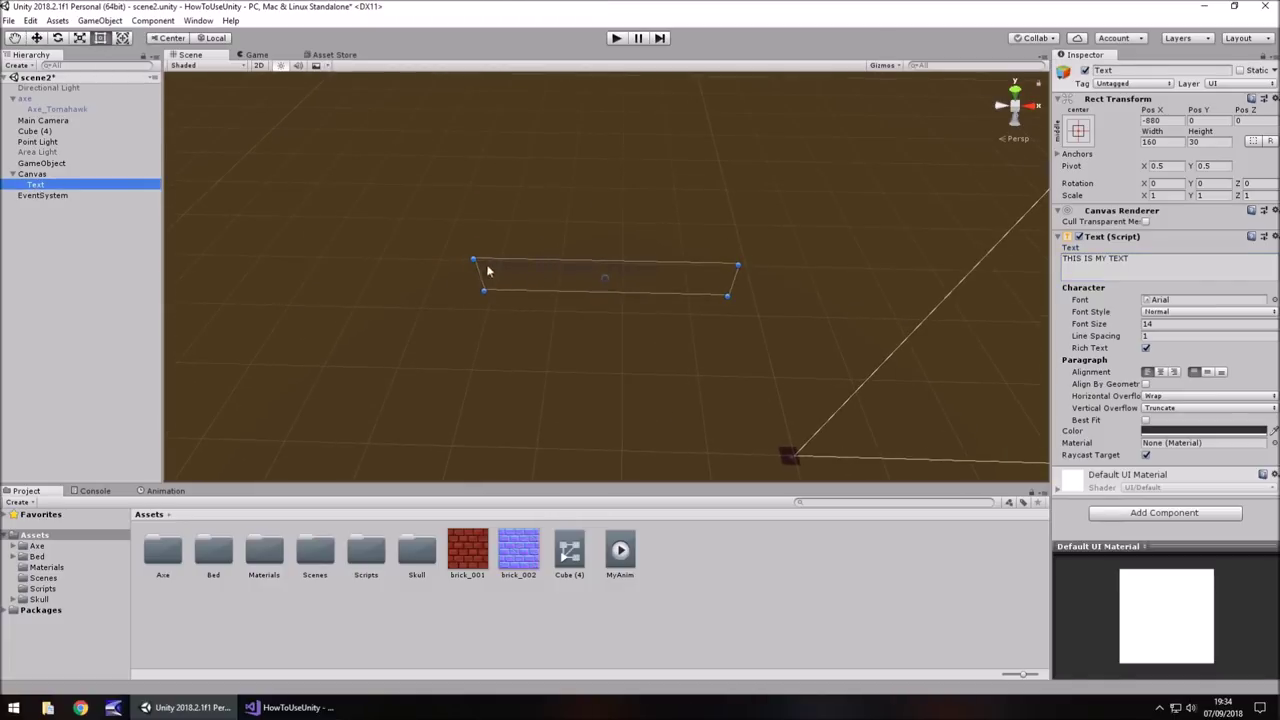
{"action": "left_click_drag", "start_coordinate": [472, 262], "coordinate": [283, 207]}
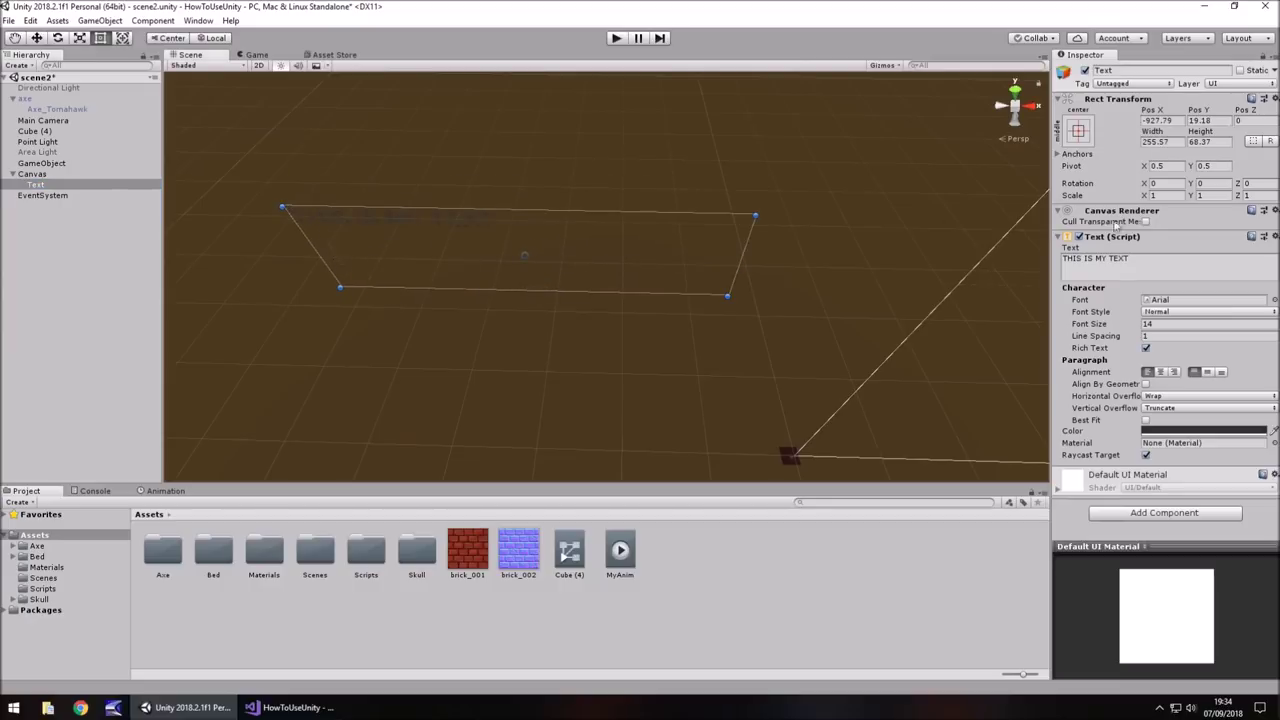
Step: Set the text's font size to 30 and its font style to Bold
{"action": "left_click", "coordinate": [1158, 324]}
{"action": "type", "text": "30"}
{"action": "left_click", "coordinate": [1179, 313]}
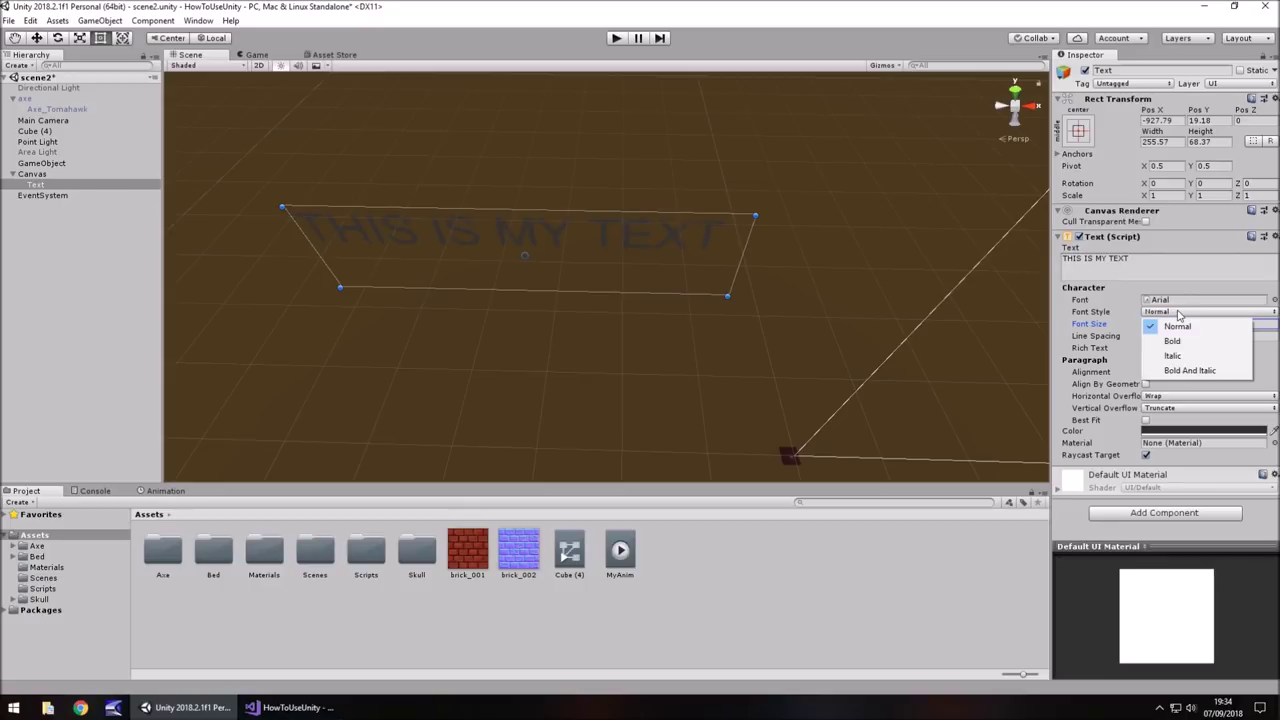
{"action": "left_click", "coordinate": [1174, 341]}
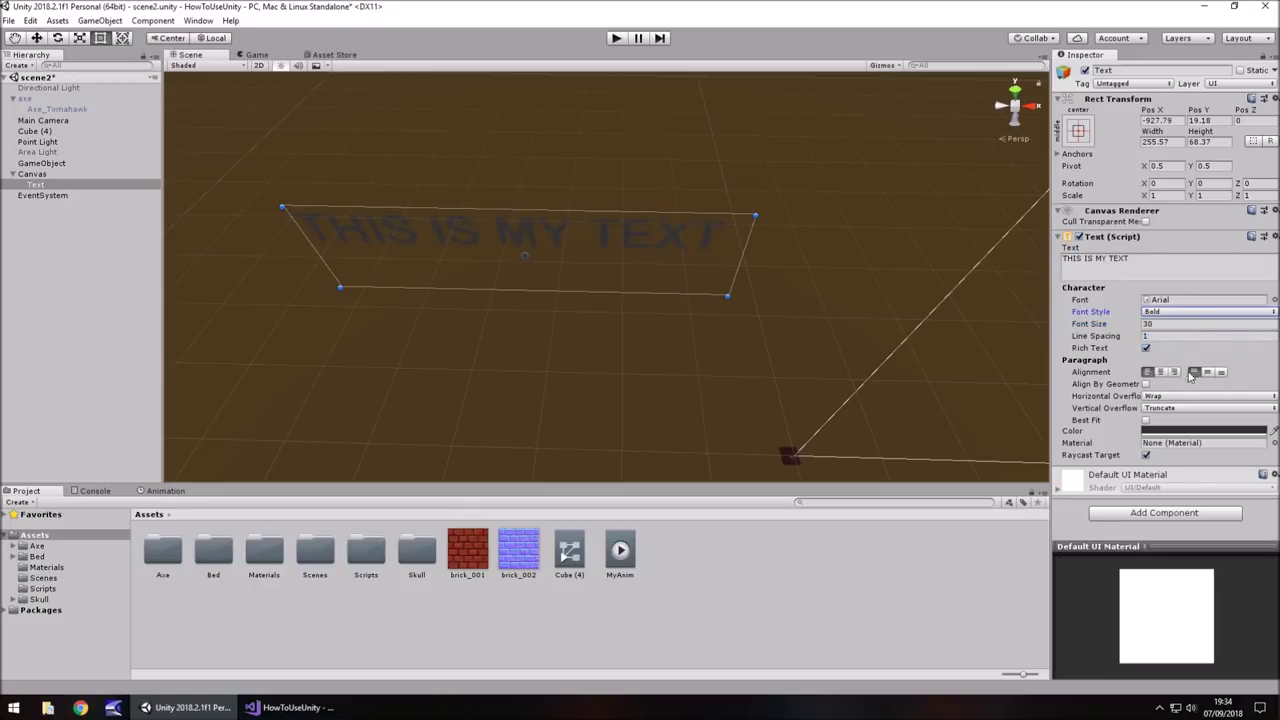
Step: Change the text colour to white (FFFFFF) and check the scene briefly in Play mode
{"action": "left_click", "coordinate": [1172, 433]}
{"action": "left_click_drag", "start_coordinate": [166, 147], "coordinate": [128, 79]}
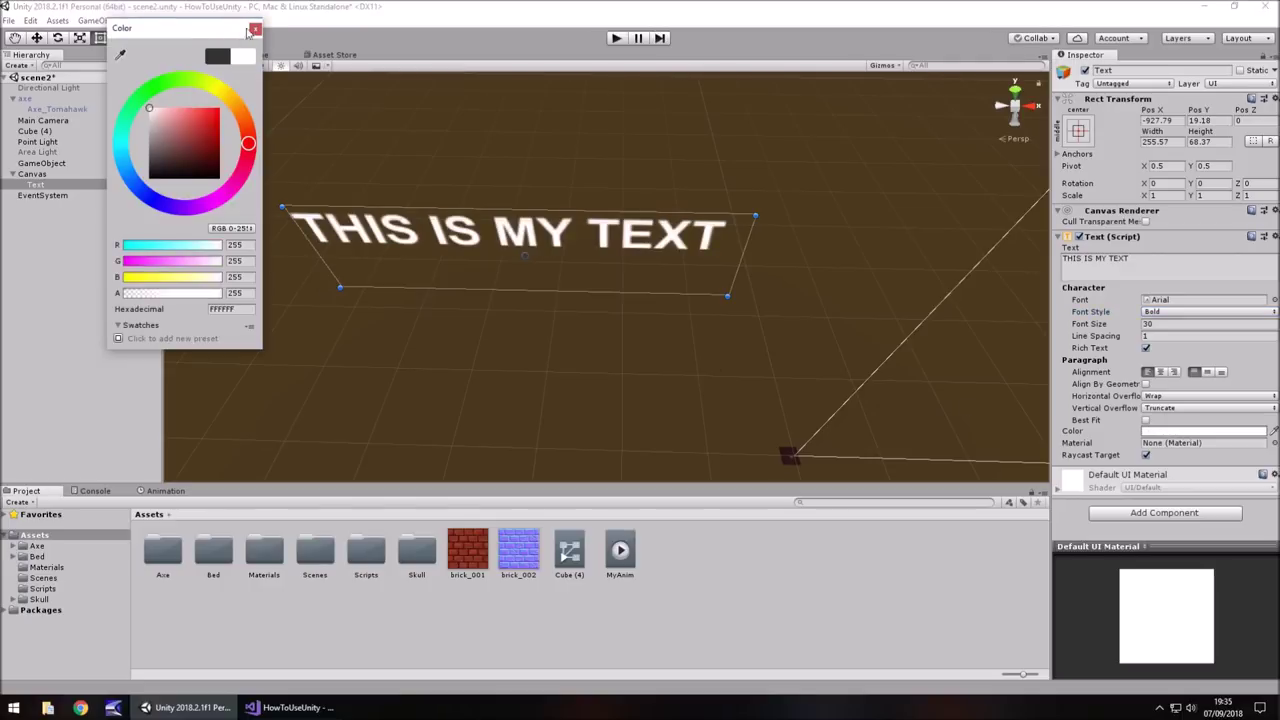
{"action": "left_click", "coordinate": [255, 28]}
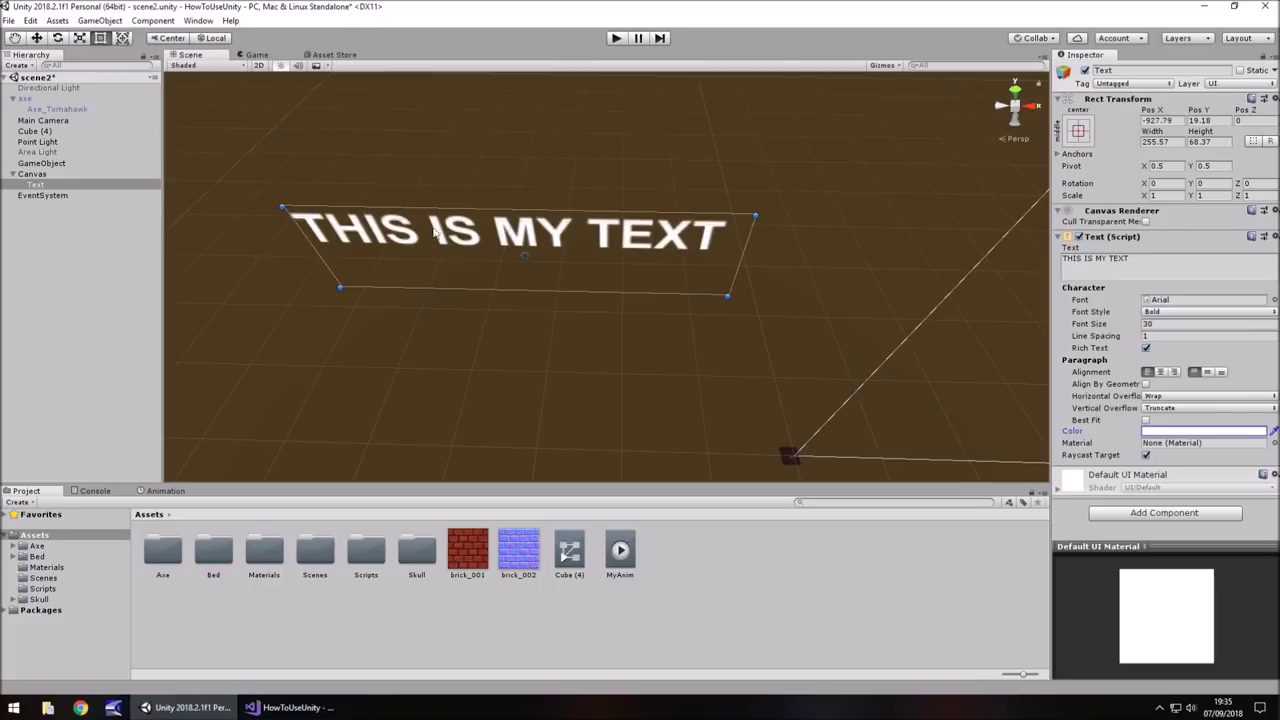
{"action": "left_click", "coordinate": [615, 39]}
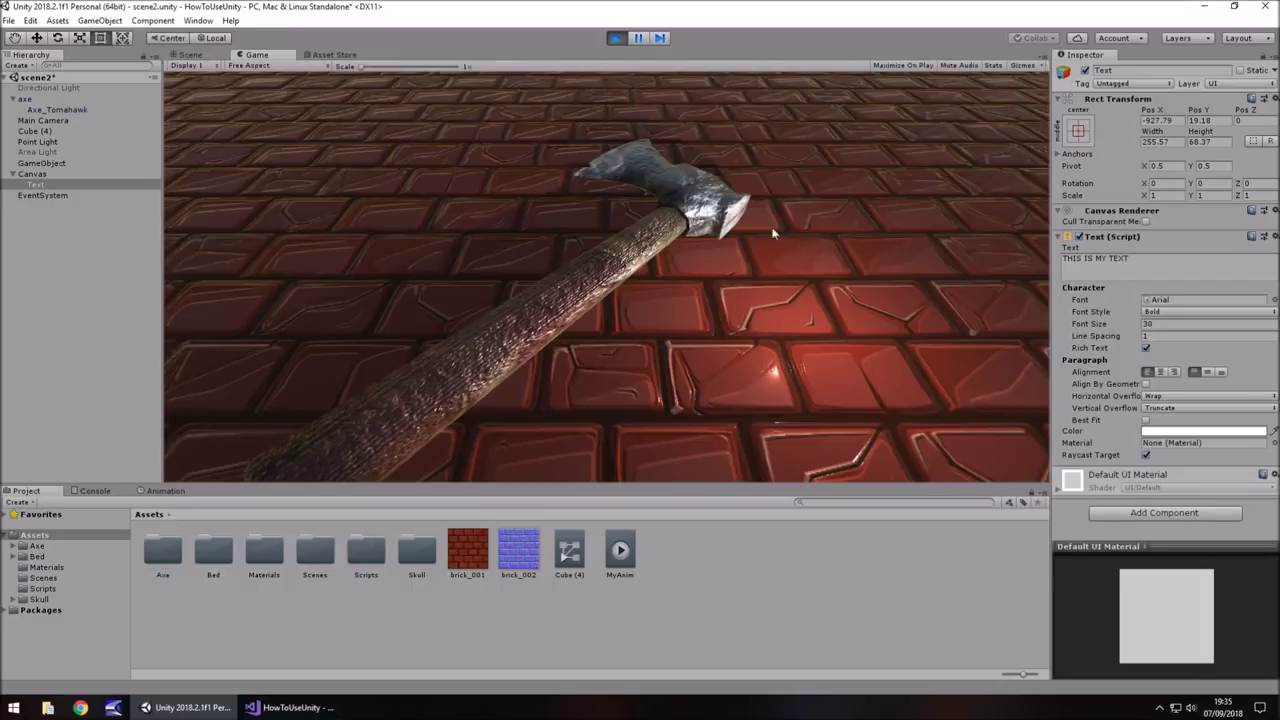
{"action": "left_click", "coordinate": [616, 38]}
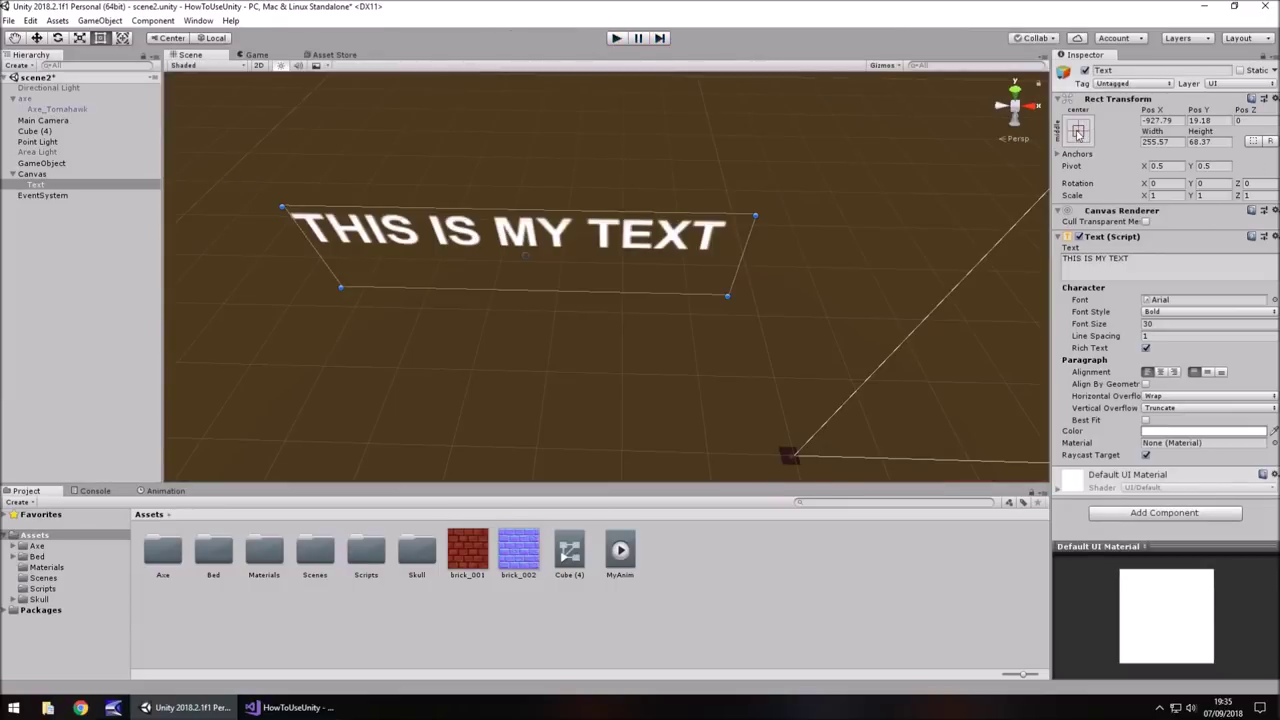
Step: Anchor the Text object to the bottom center of the Canvas and set its Pos X and Pos Y to 0
{"action": "left_click", "coordinate": [1079, 132]}
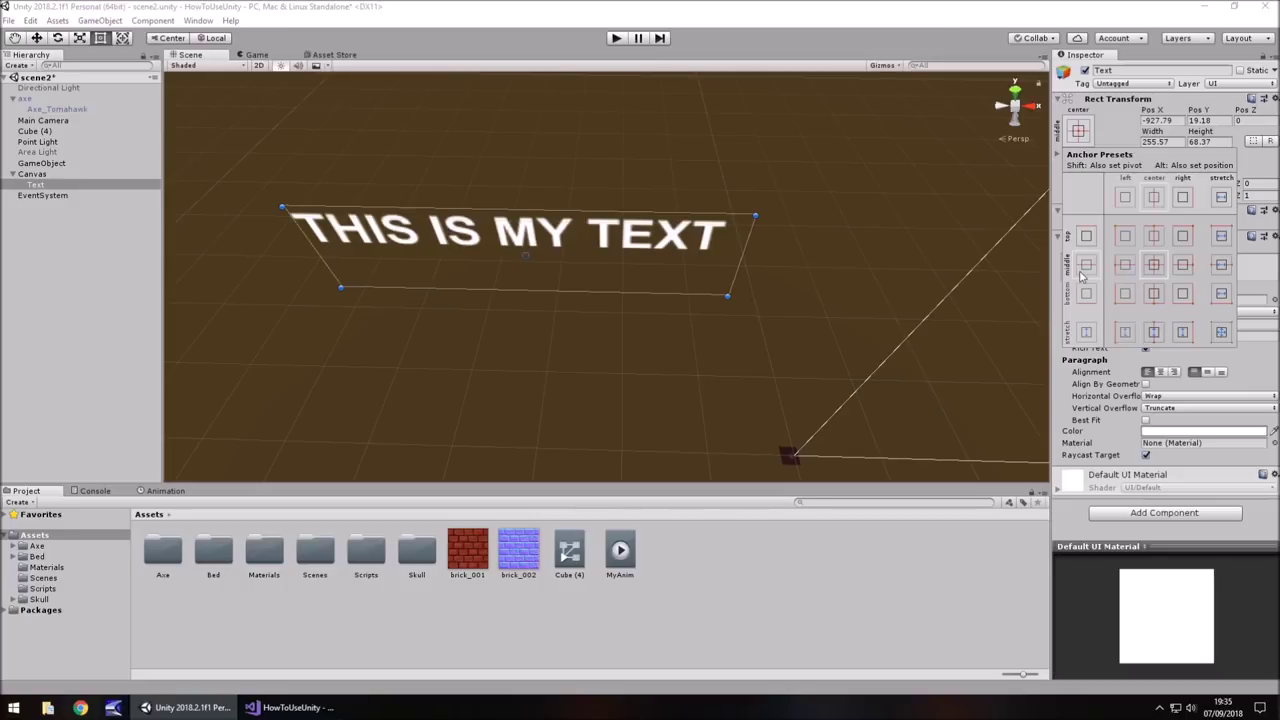
{"action": "left_click", "coordinate": [1154, 293]}
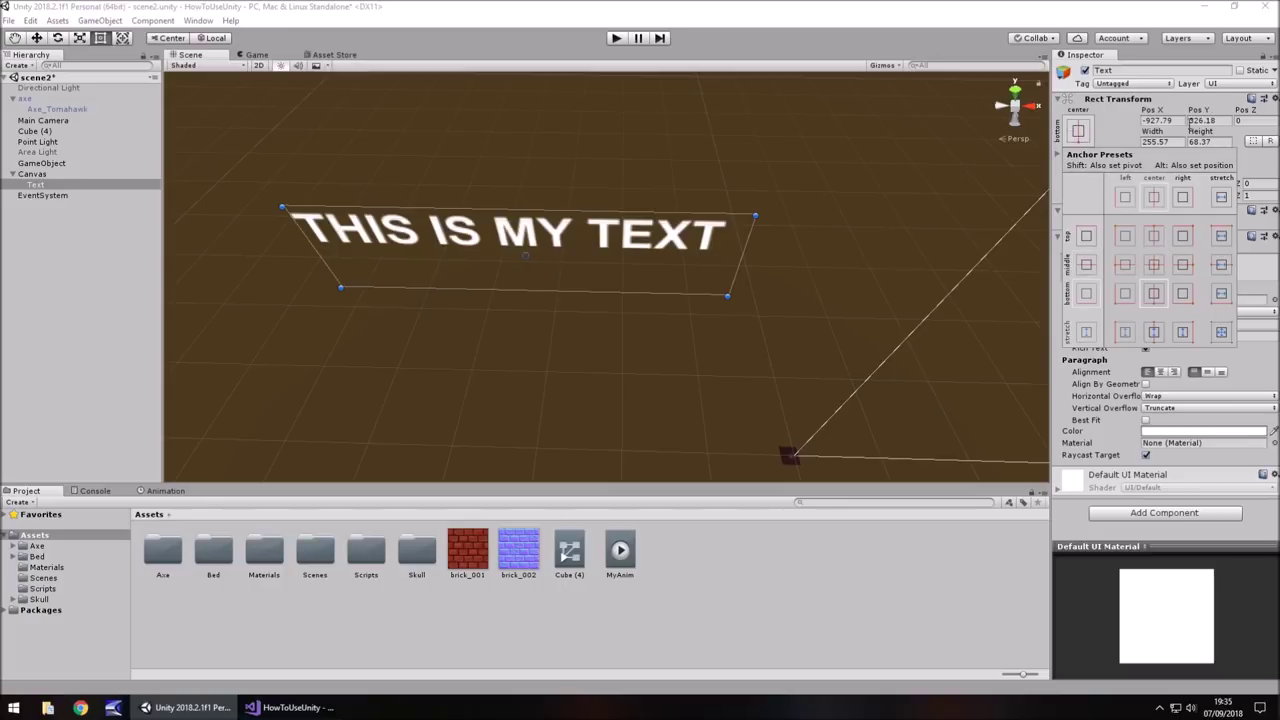
{"action": "left_click", "coordinate": [1160, 121]}
{"action": "left_click", "coordinate": [1170, 121]}
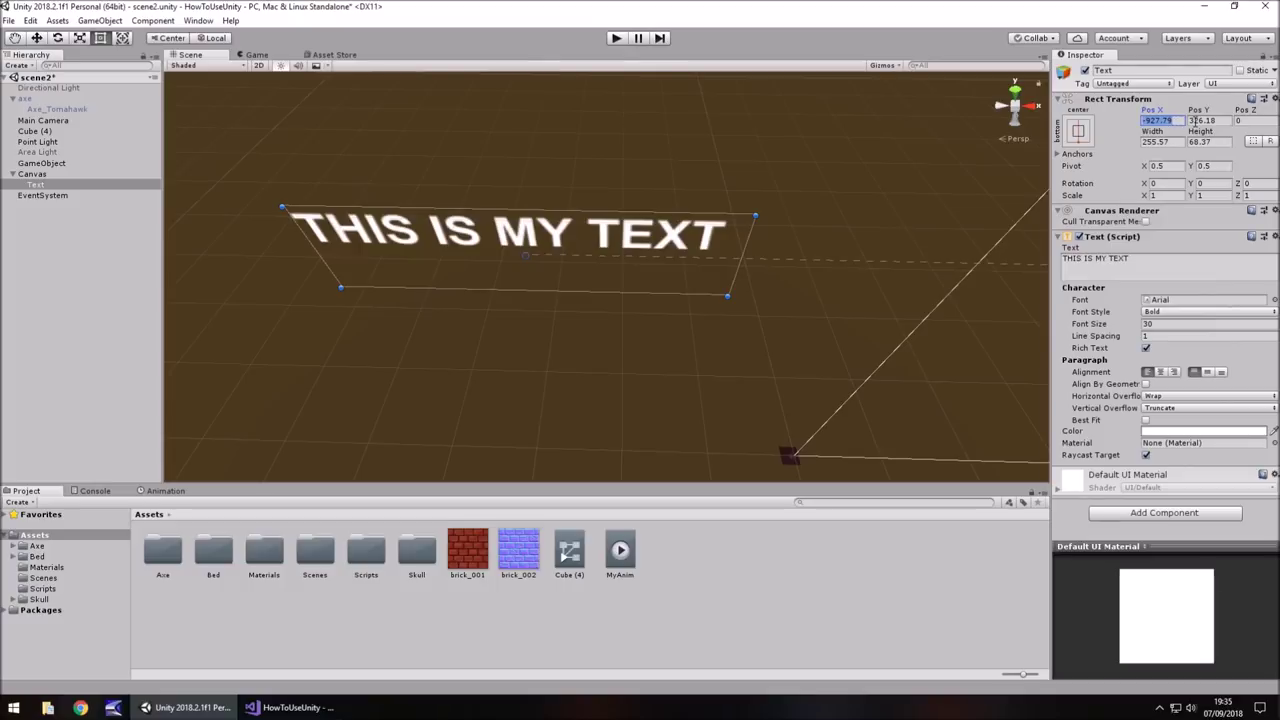
{"action": "type", "text": "0"}
{"action": "left_click", "coordinate": [1198, 121]}
{"action": "type", "text": "0"}
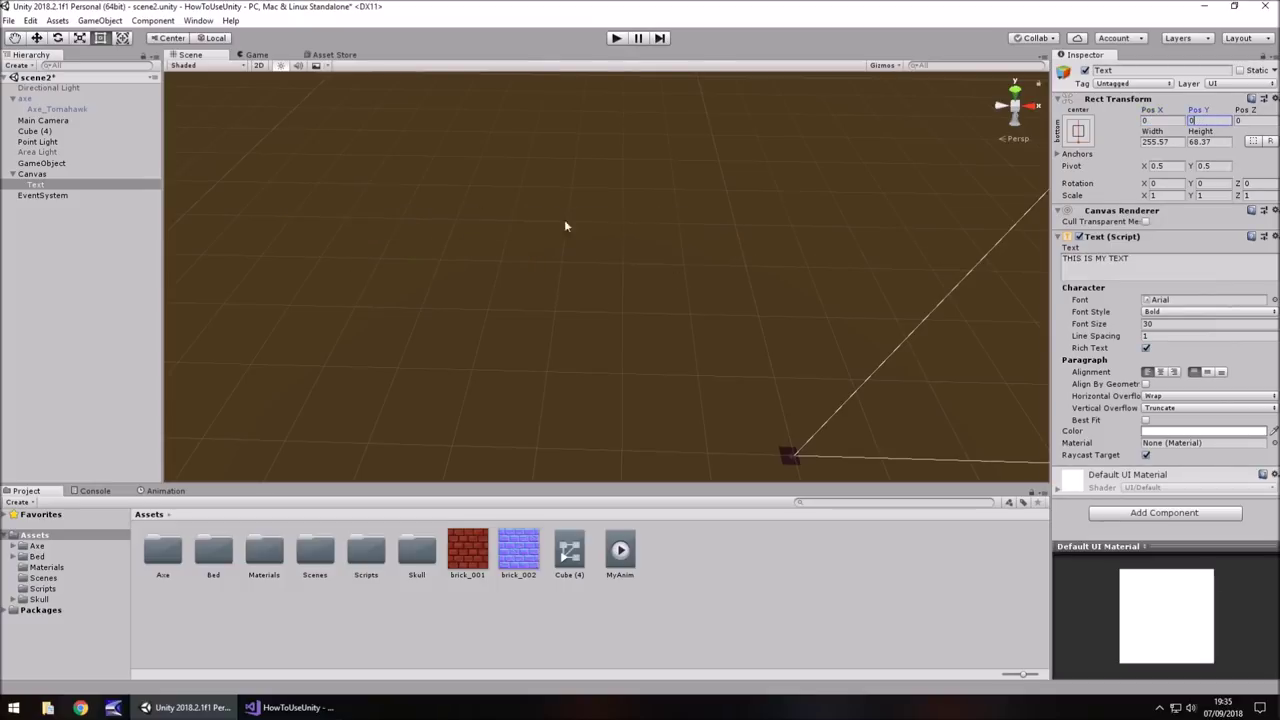
Step: Move the text up to a Pos Y of about 93 and test its placement in Play mode
{"action": "double_click", "coordinate": [45, 185]}
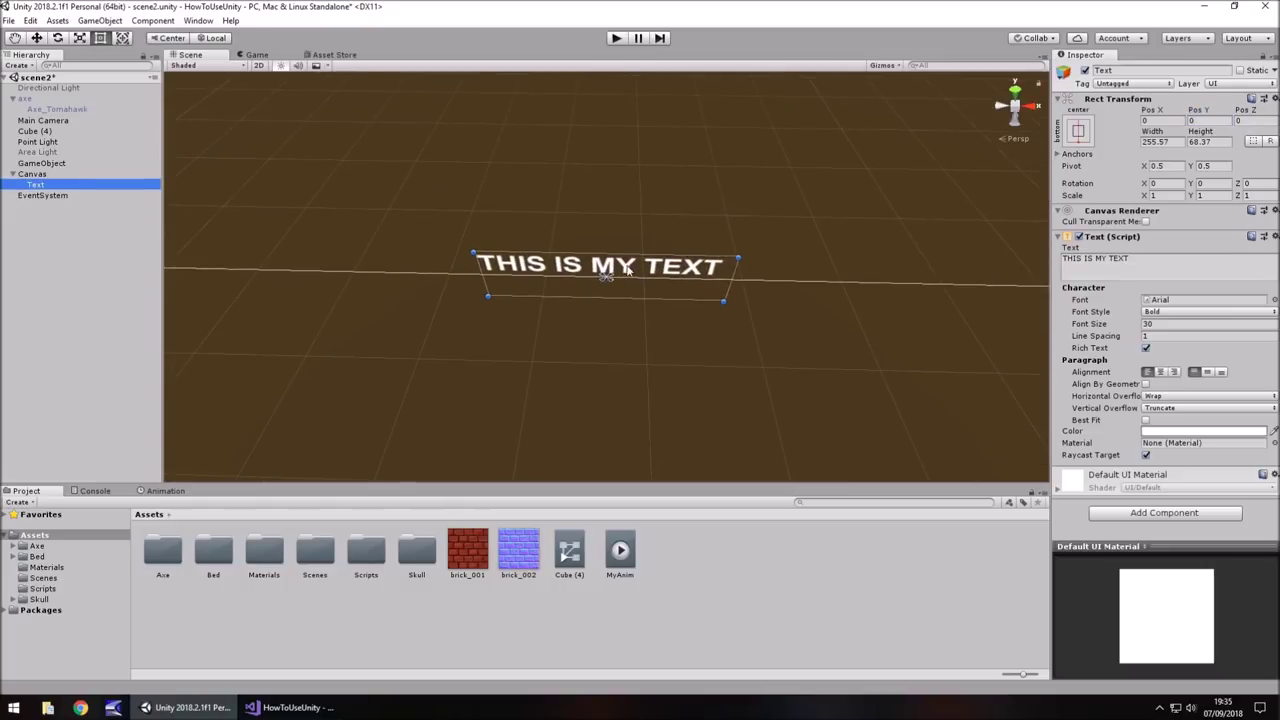
{"action": "left_click_drag", "start_coordinate": [653, 272], "coordinate": [649, 201]}
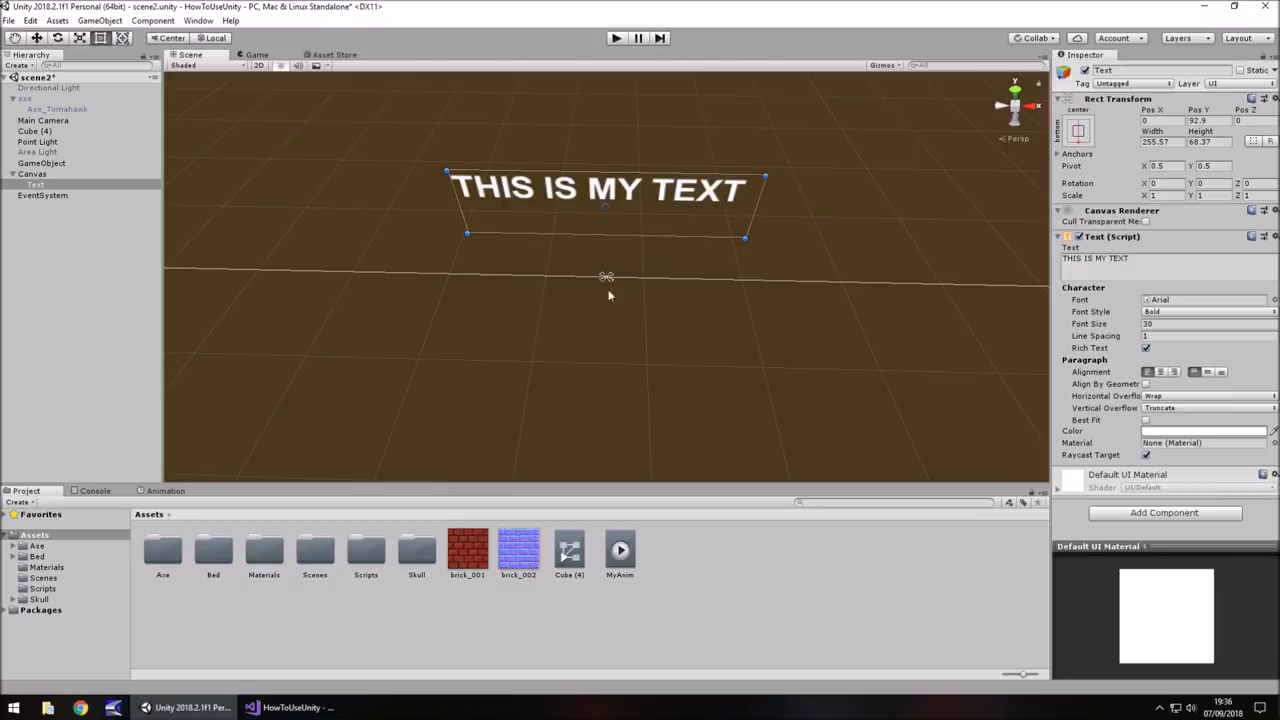
{"action": "left_click", "coordinate": [617, 38]}
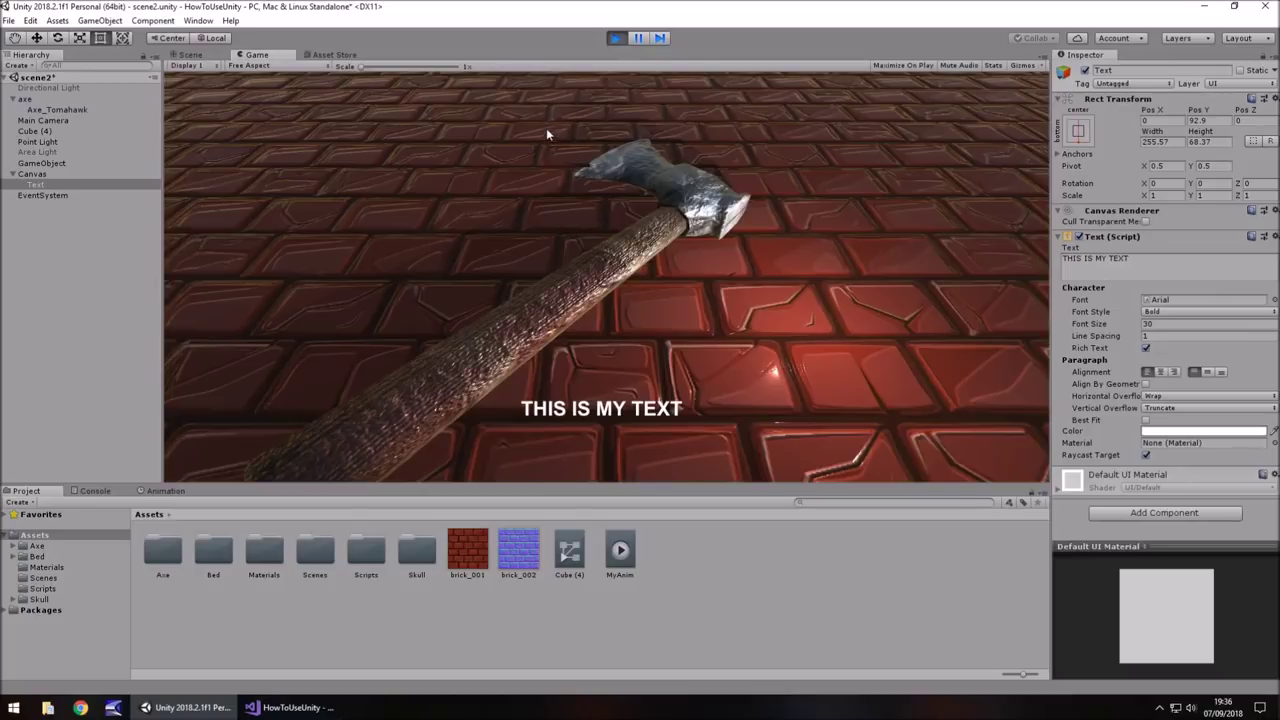
{"action": "left_click", "coordinate": [617, 38]}
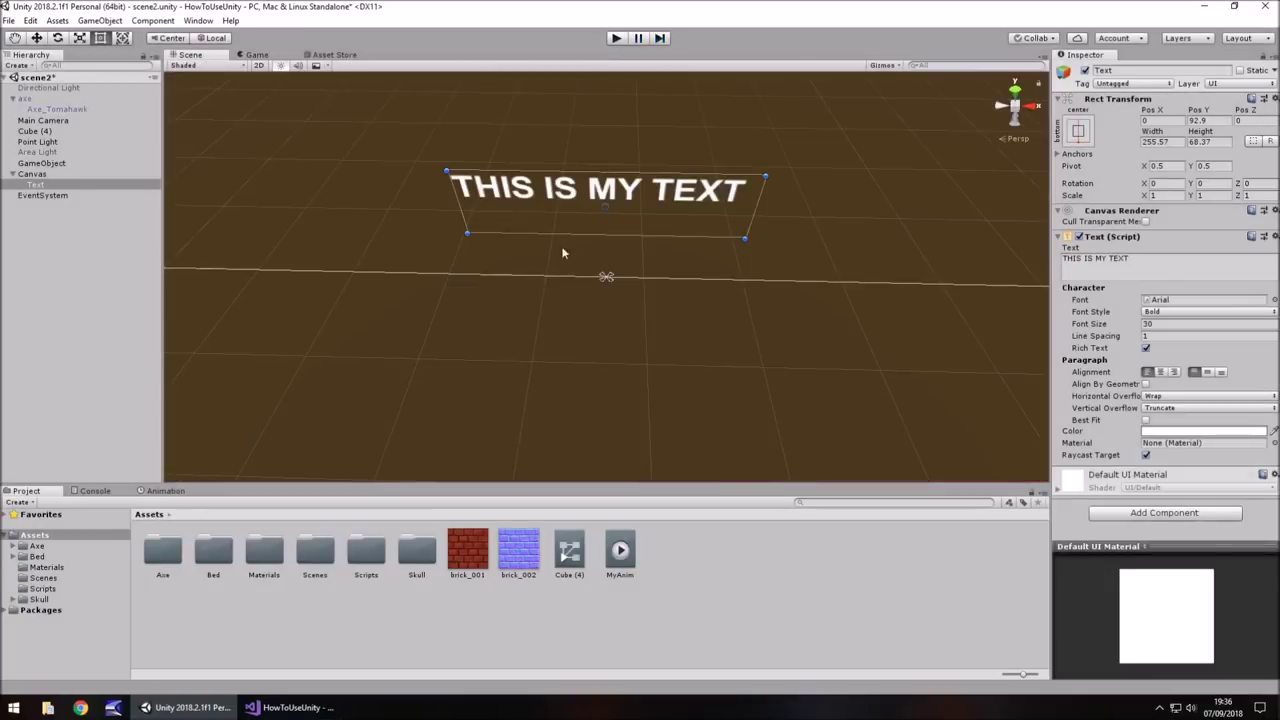
Step: Add a UI Raw Image to the Canvas and assign brick_001 as its texture
{"action": "left_click", "coordinate": [100, 20]}
{"action": "mouse_move", "coordinate": [112, 154]}
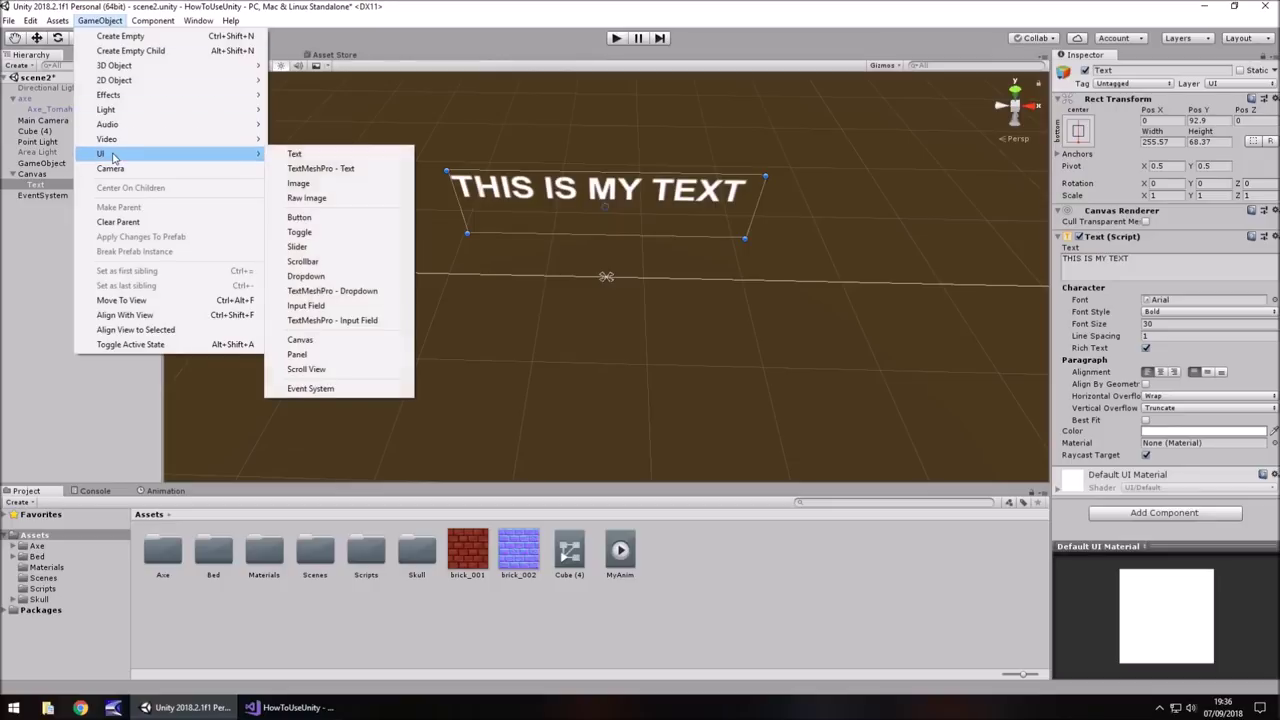
{"action": "left_click", "coordinate": [330, 197]}
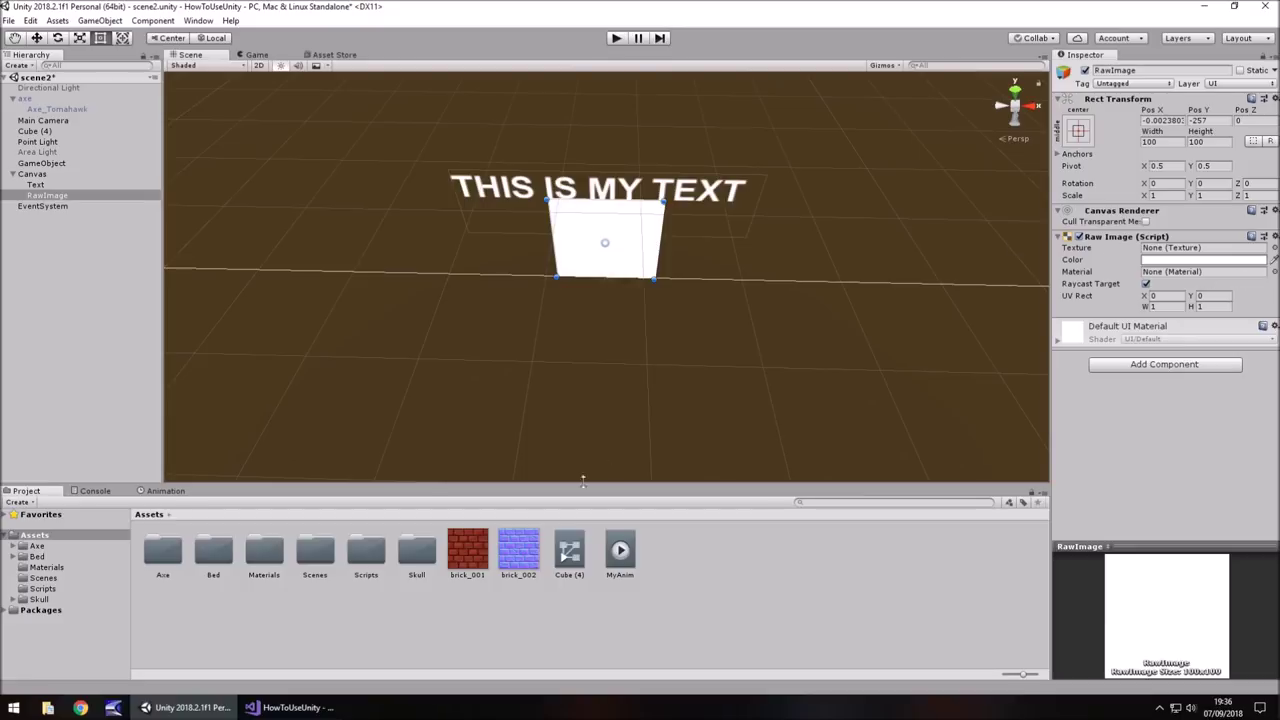
{"action": "left_click_drag", "start_coordinate": [481, 547], "coordinate": [1200, 250]}
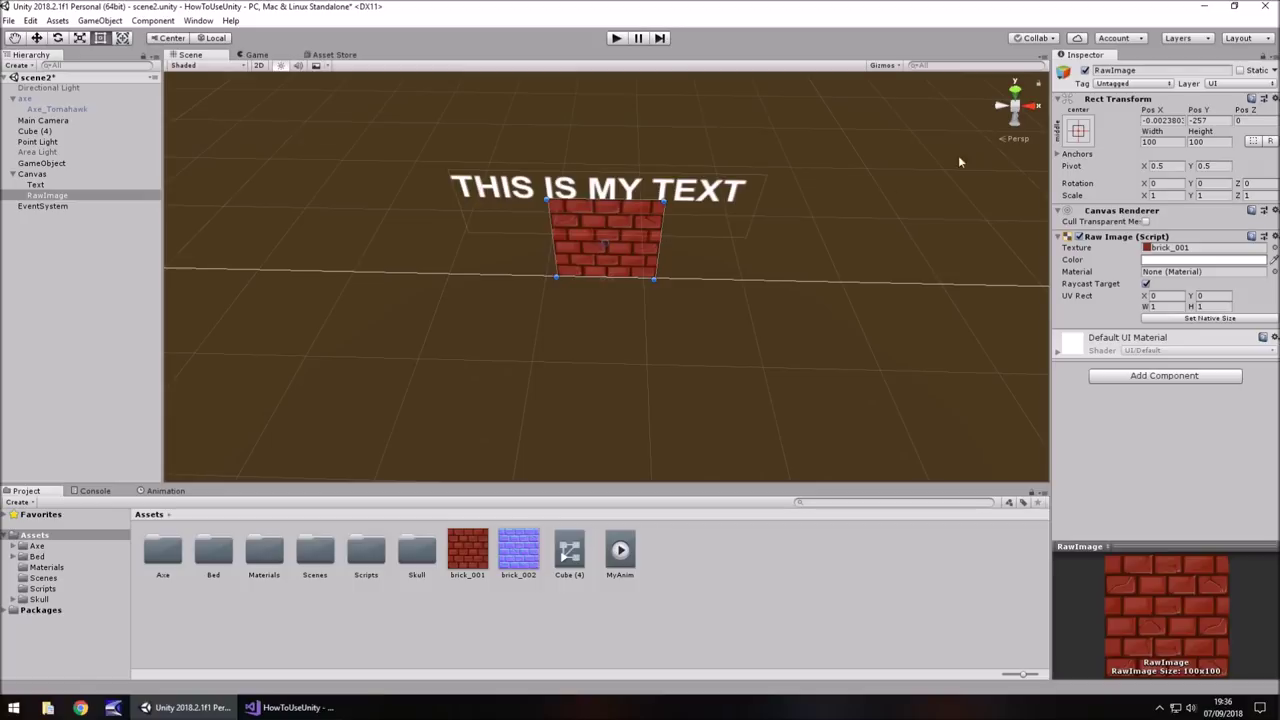
Step: Anchor the RawImage to the Canvas's top right corner and set its Pos X and Pos Y to 0
{"action": "left_click", "coordinate": [1078, 131]}
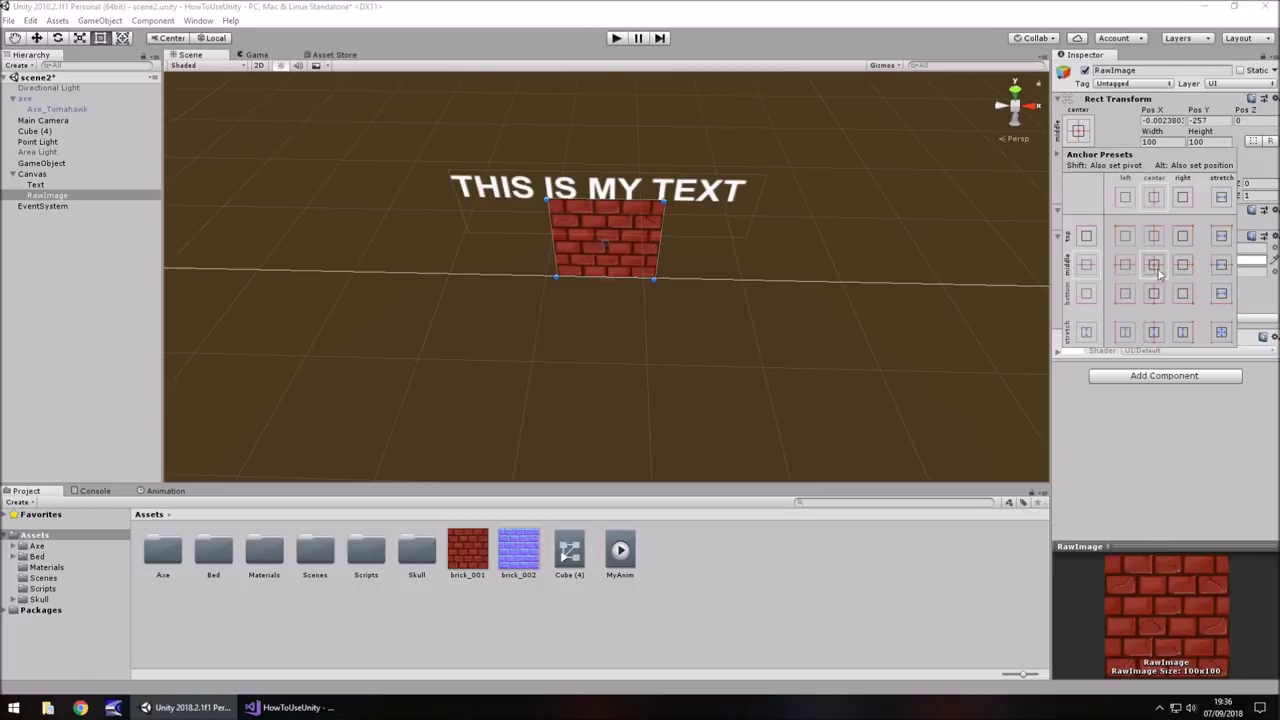
{"action": "left_click", "coordinate": [1183, 236]}
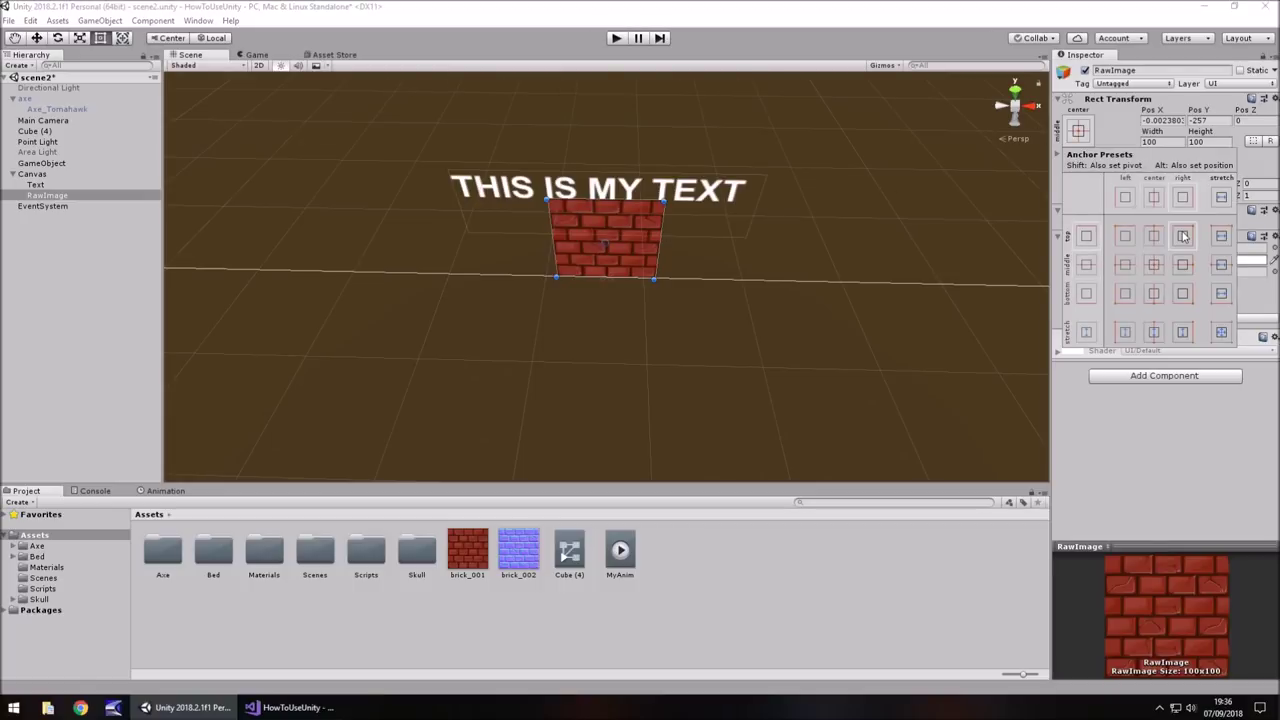
{"action": "left_click", "coordinate": [1177, 142]}
{"action": "double_click", "coordinate": [1160, 120]}
{"action": "type", "text": "0"}
{"action": "key", "text": "Tab"}
{"action": "type", "text": "0"}
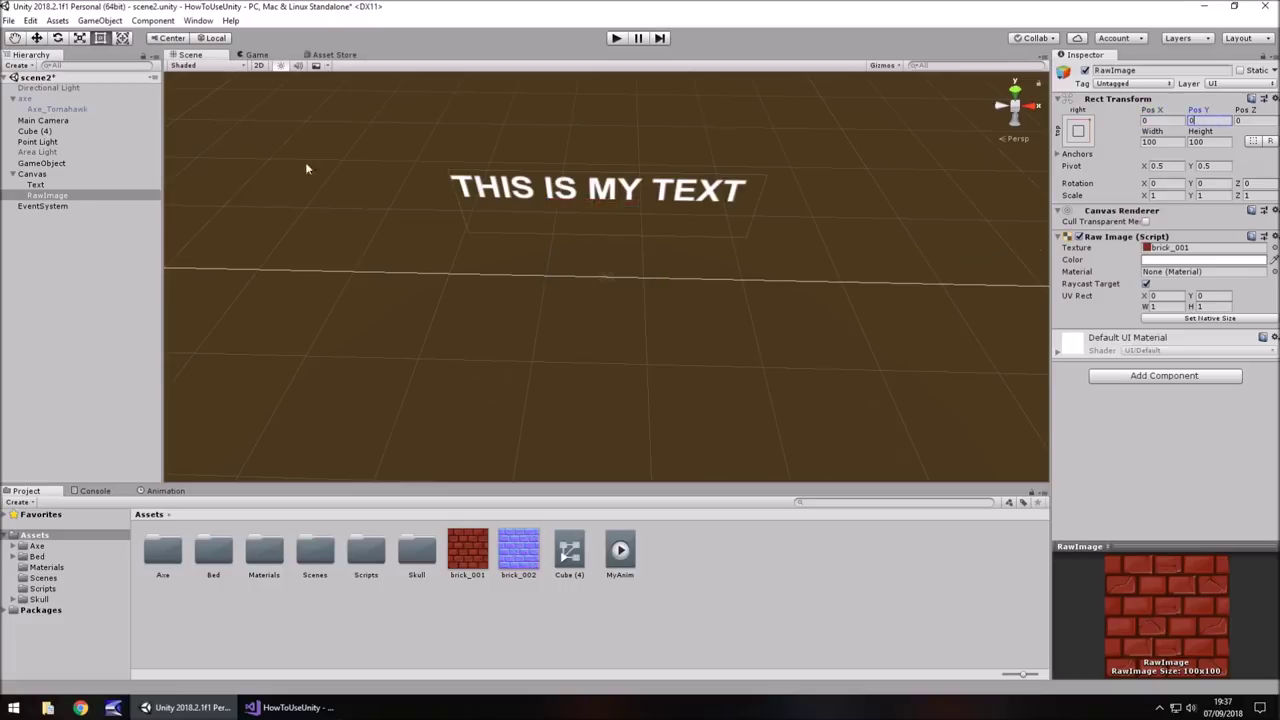
Step: Move the RawImage inward to about Pos X -77, Pos Y -82 and test its placement in Play mode
{"action": "double_click", "coordinate": [47, 195]}
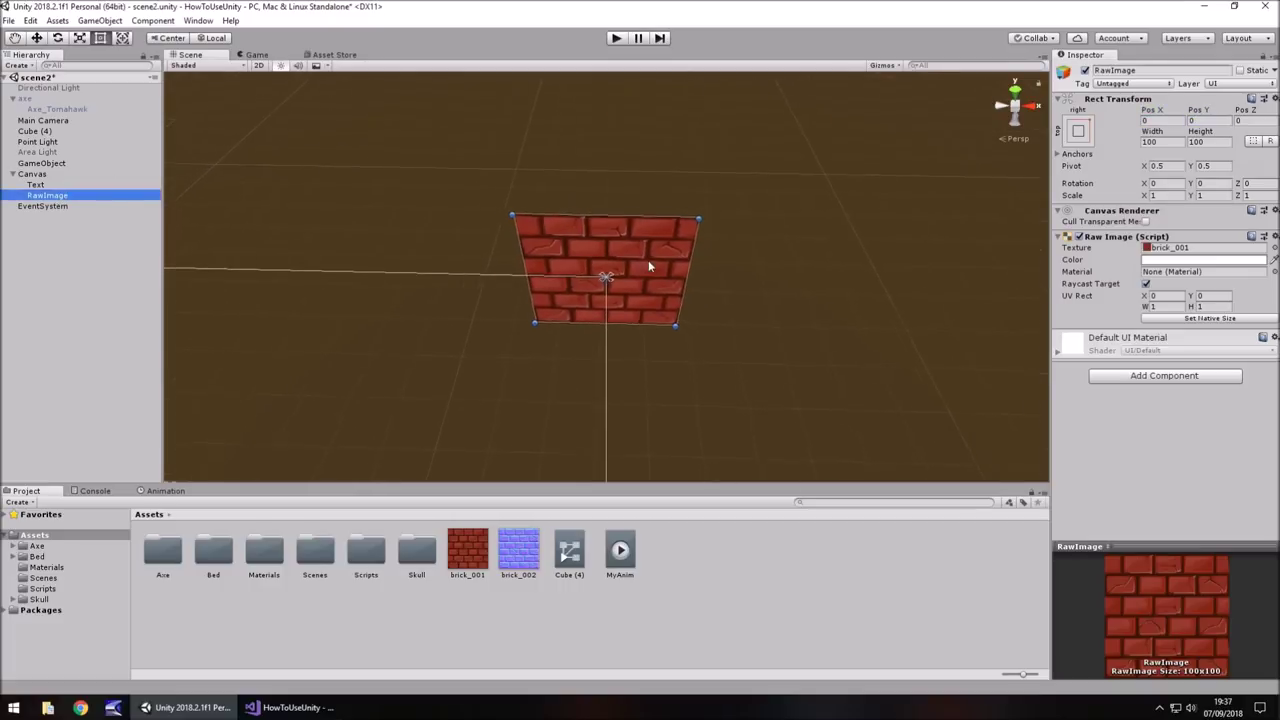
{"action": "left_click_drag", "start_coordinate": [648, 262], "coordinate": [537, 318]}
{"action": "left_click", "coordinate": [616, 37]}
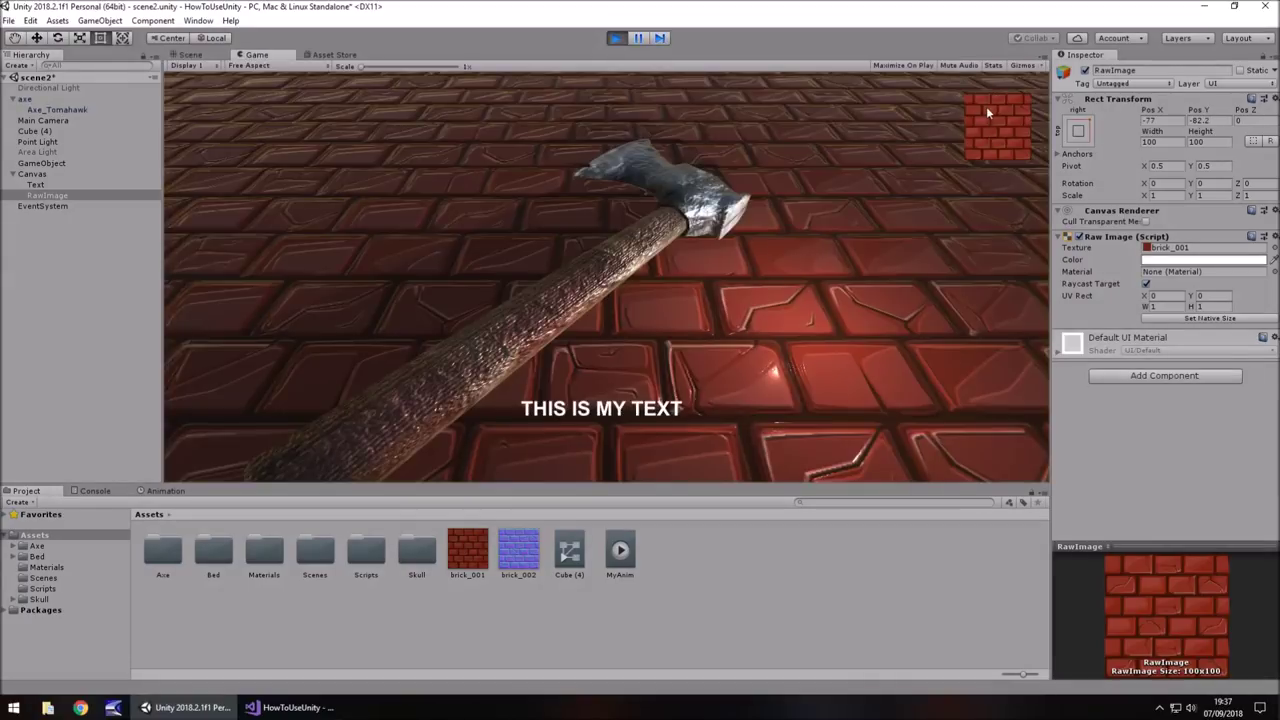
{"action": "left_click", "coordinate": [616, 38]}
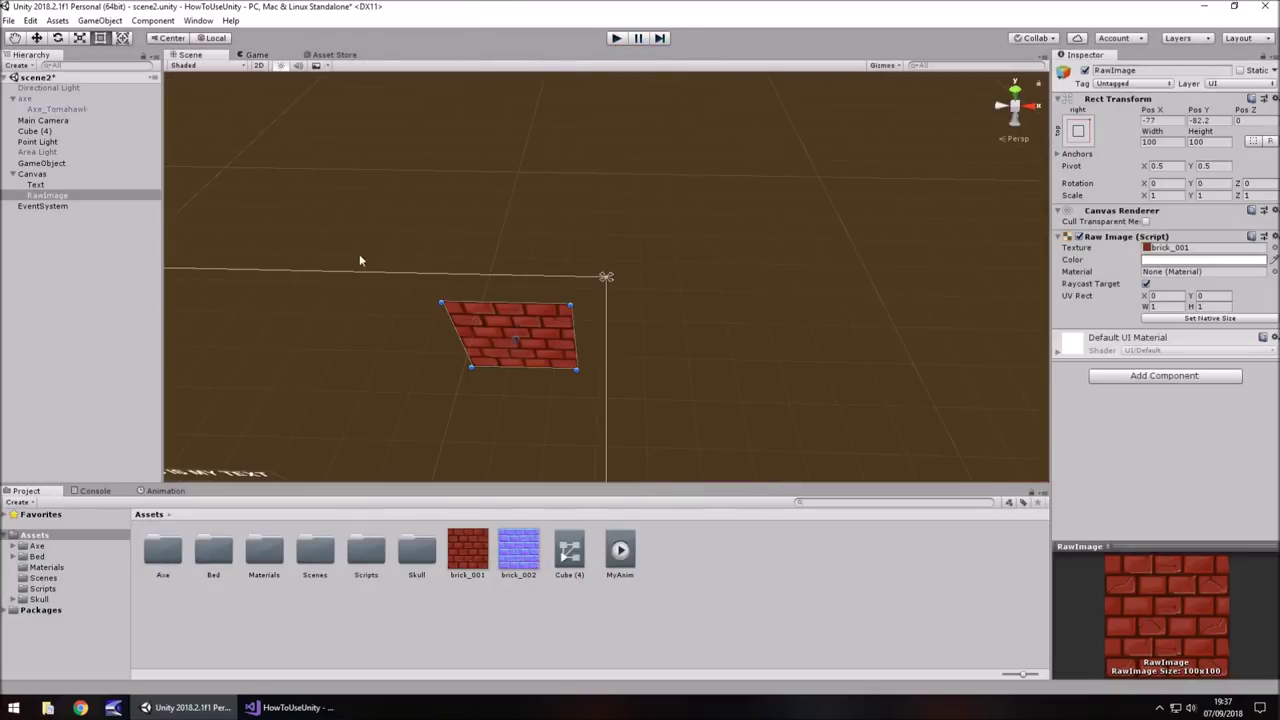
Step: Add a UI Button to the Canvas, anchor it to the middle center, and set its Pos X and Pos Y to 0
{"action": "left_click", "coordinate": [100, 22]}
{"action": "mouse_move", "coordinate": [133, 158]}
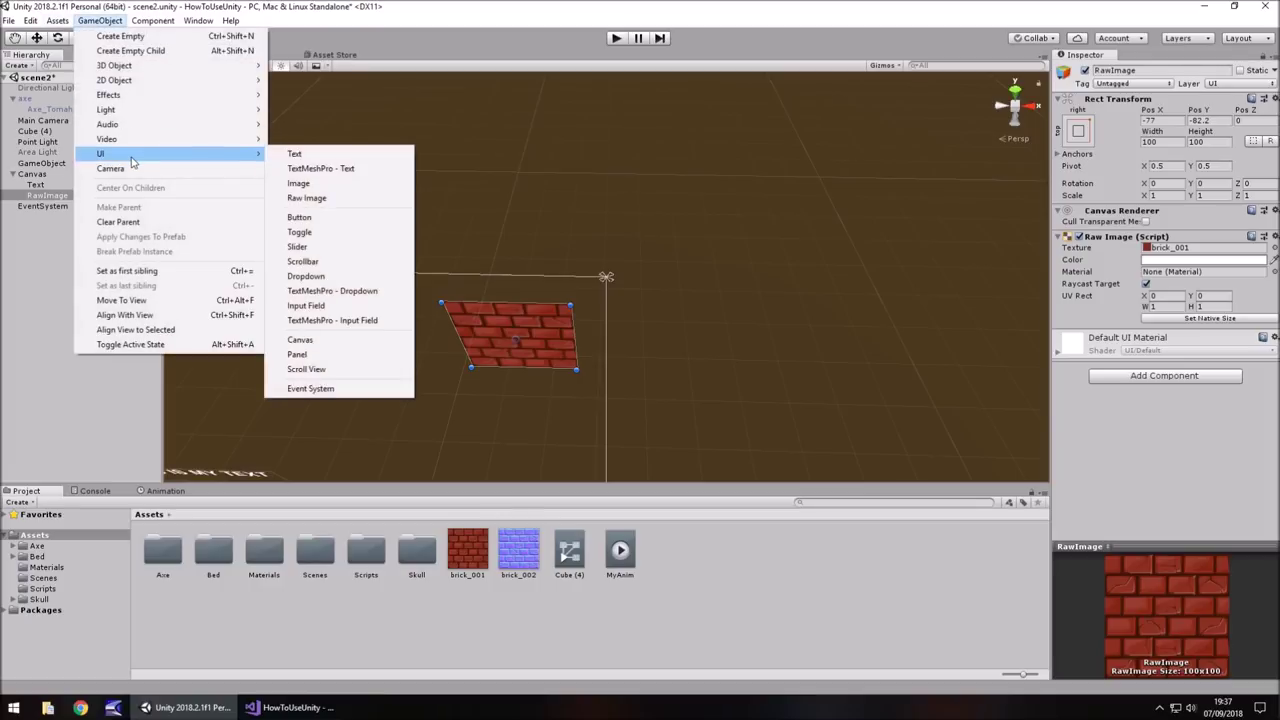
{"action": "left_click", "coordinate": [343, 217]}
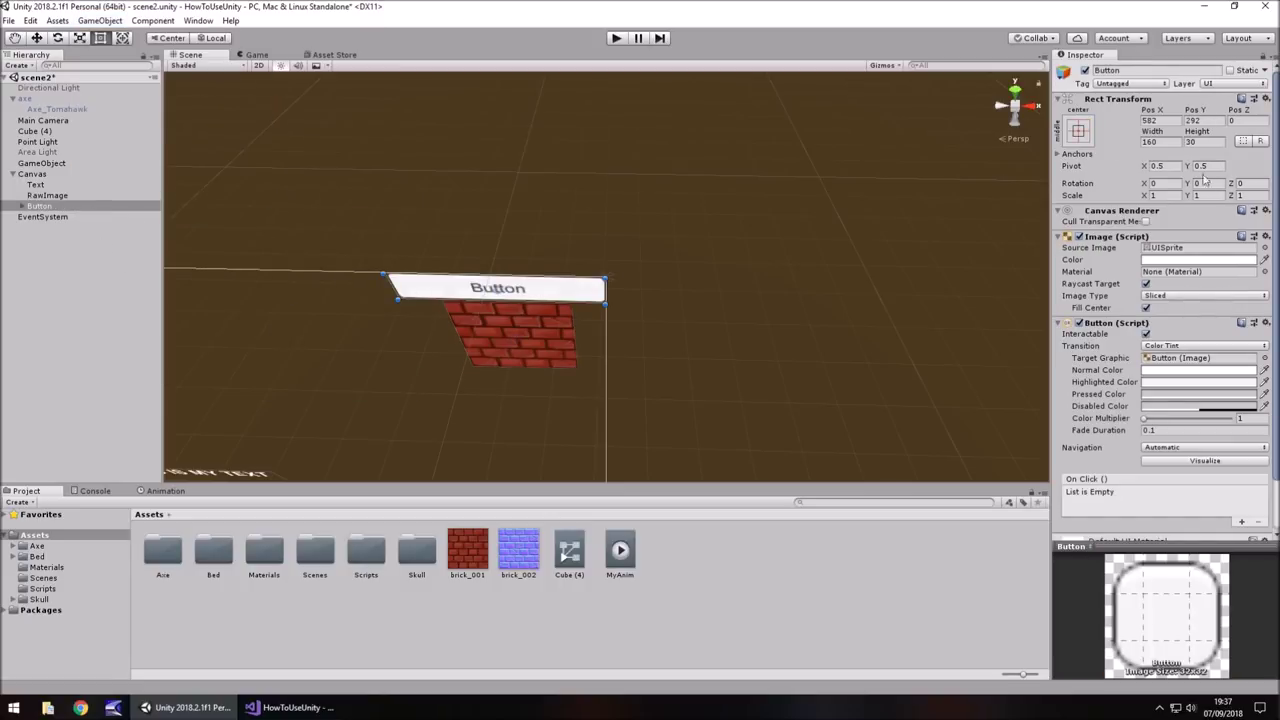
{"action": "left_click", "coordinate": [1078, 131]}
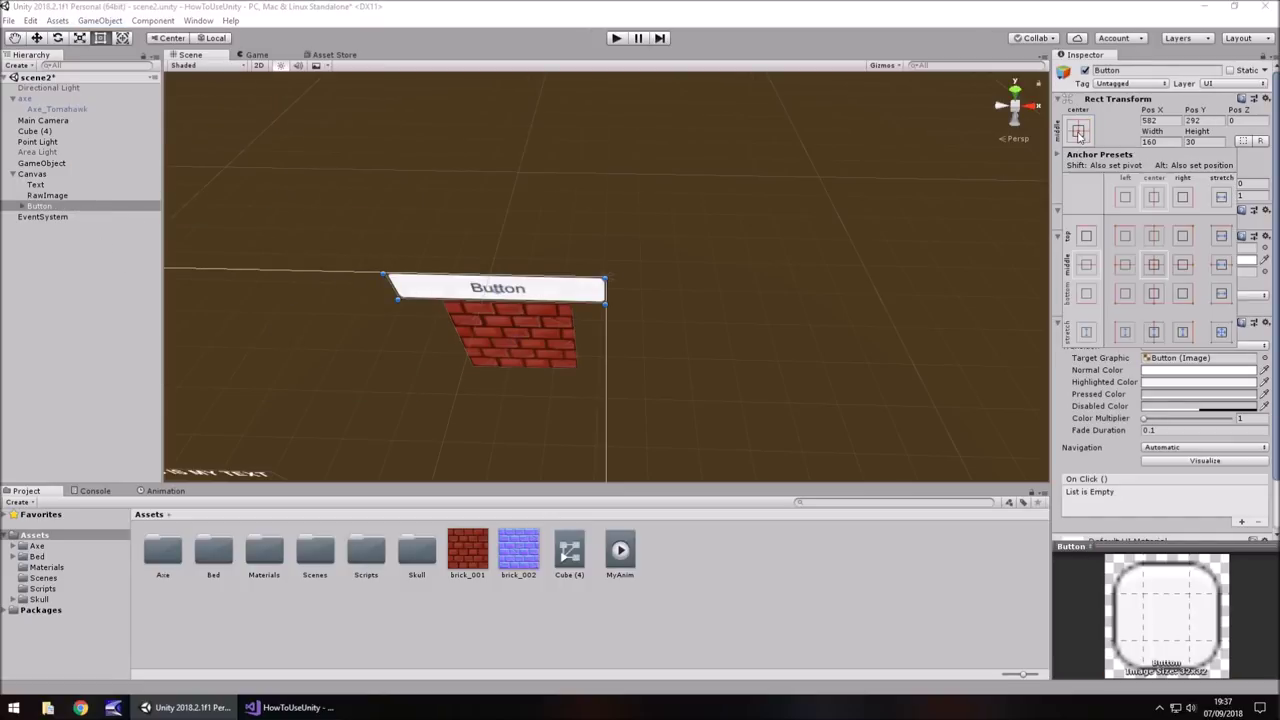
{"action": "left_click", "coordinate": [1155, 268], "text": "alt"}
{"action": "left_click", "coordinate": [1200, 120]}
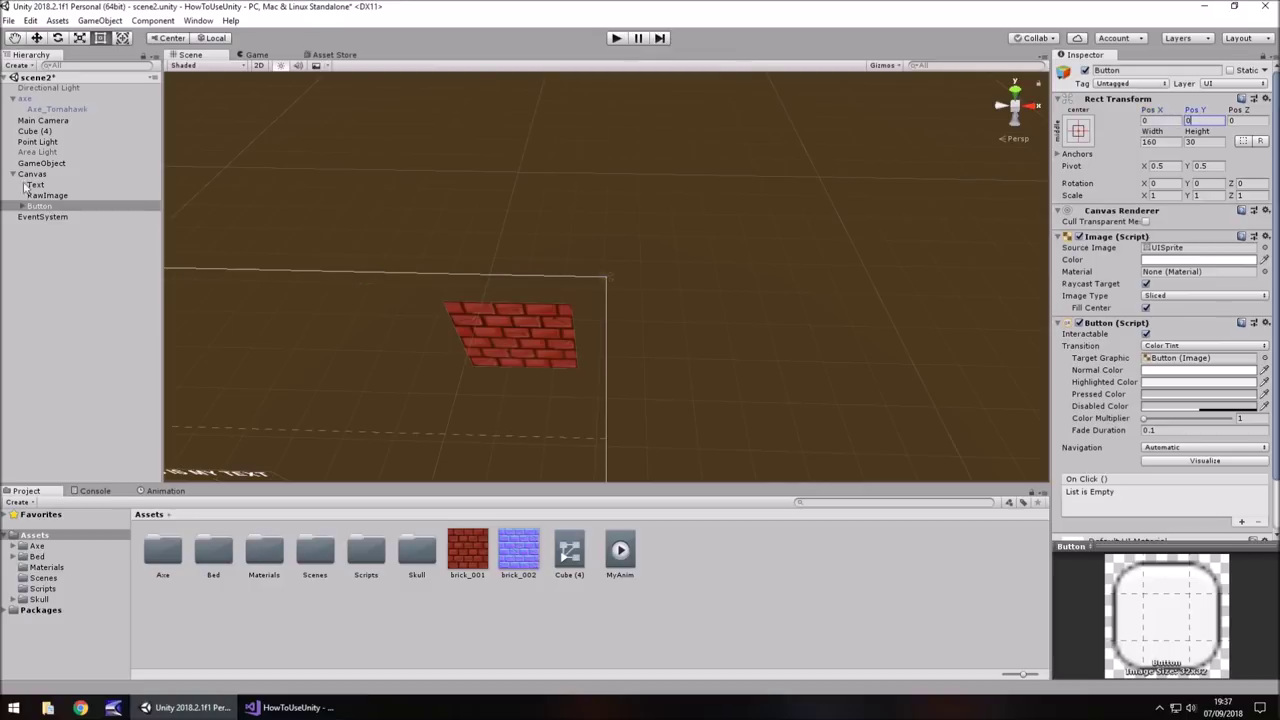
Step: Test the Button in Play mode, switching the Canvas off and on and reordering the Text below the RawImage
{"action": "left_click", "coordinate": [616, 37]}
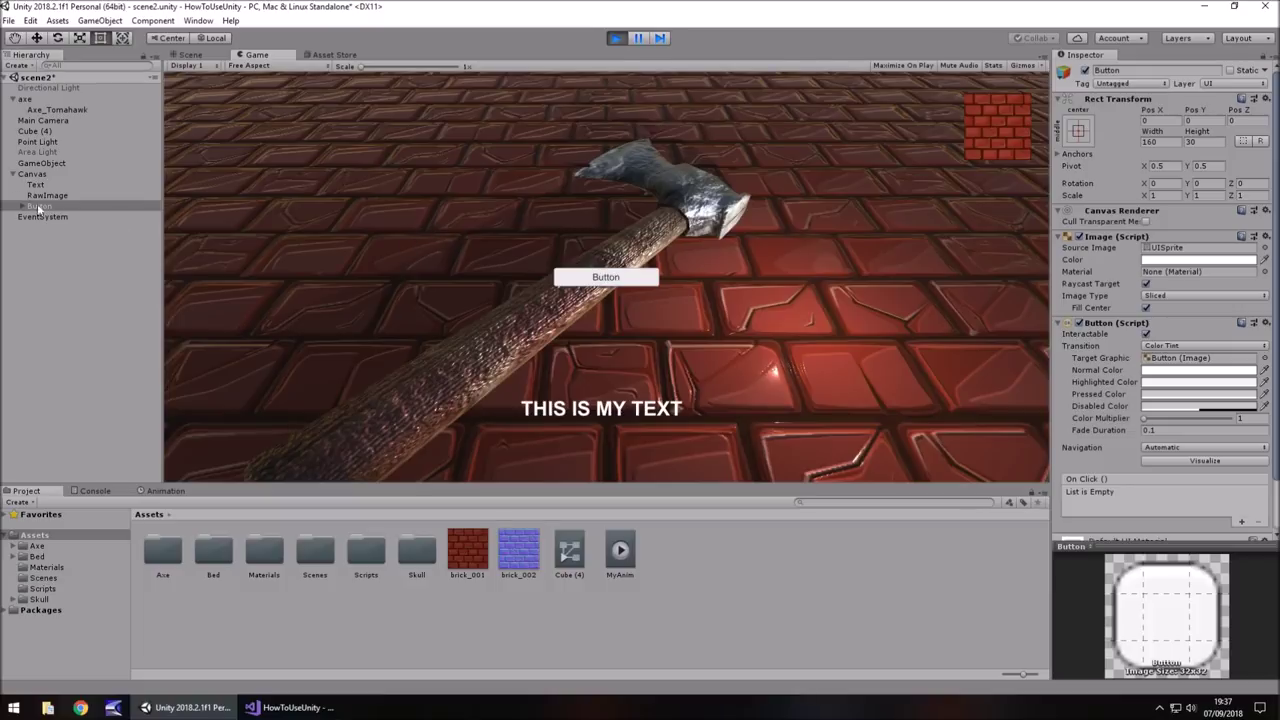
{"action": "left_click", "coordinate": [32, 174]}
{"action": "left_click", "coordinate": [1085, 70]}
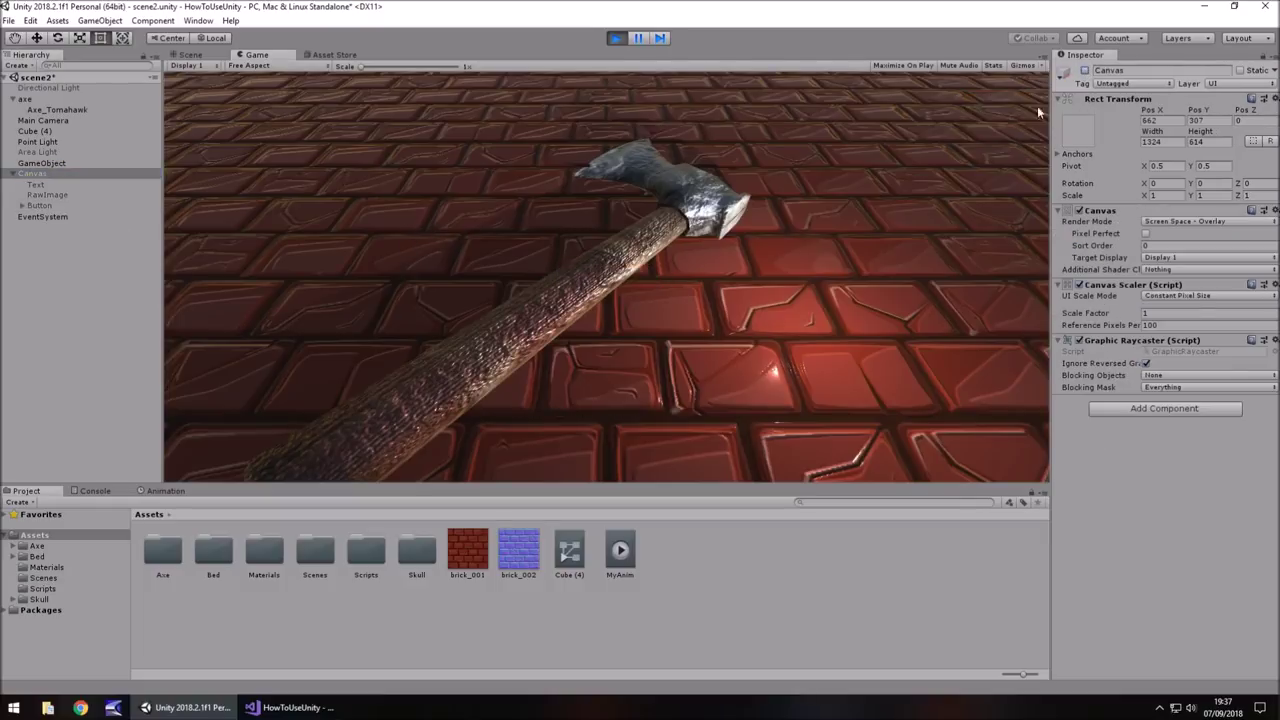
{"action": "left_click", "coordinate": [1085, 70]}
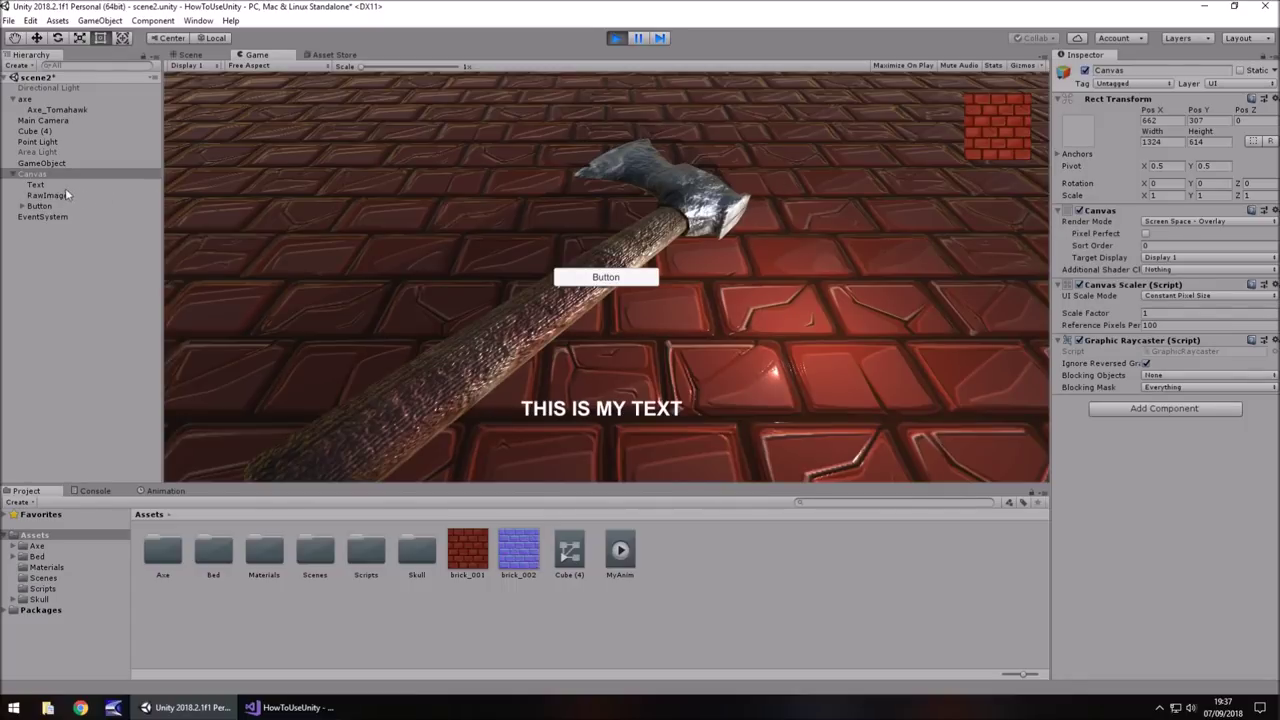
{"action": "mouse_move", "coordinate": [35, 185]}
{"action": "left_mouse_down"}
{"action": "mouse_move", "coordinate": [39, 167]}
{"action": "mouse_move", "coordinate": [47, 204]}
{"action": "left_mouse_up"}
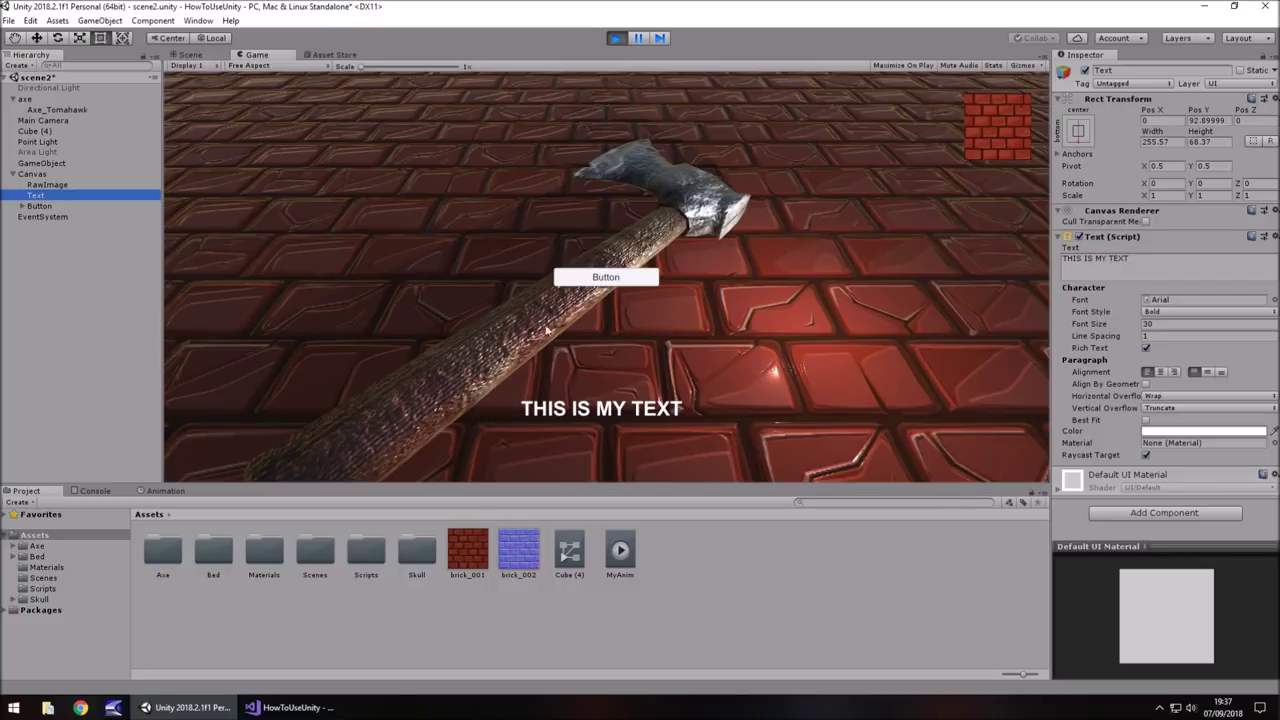
{"action": "left_click", "coordinate": [616, 38]}
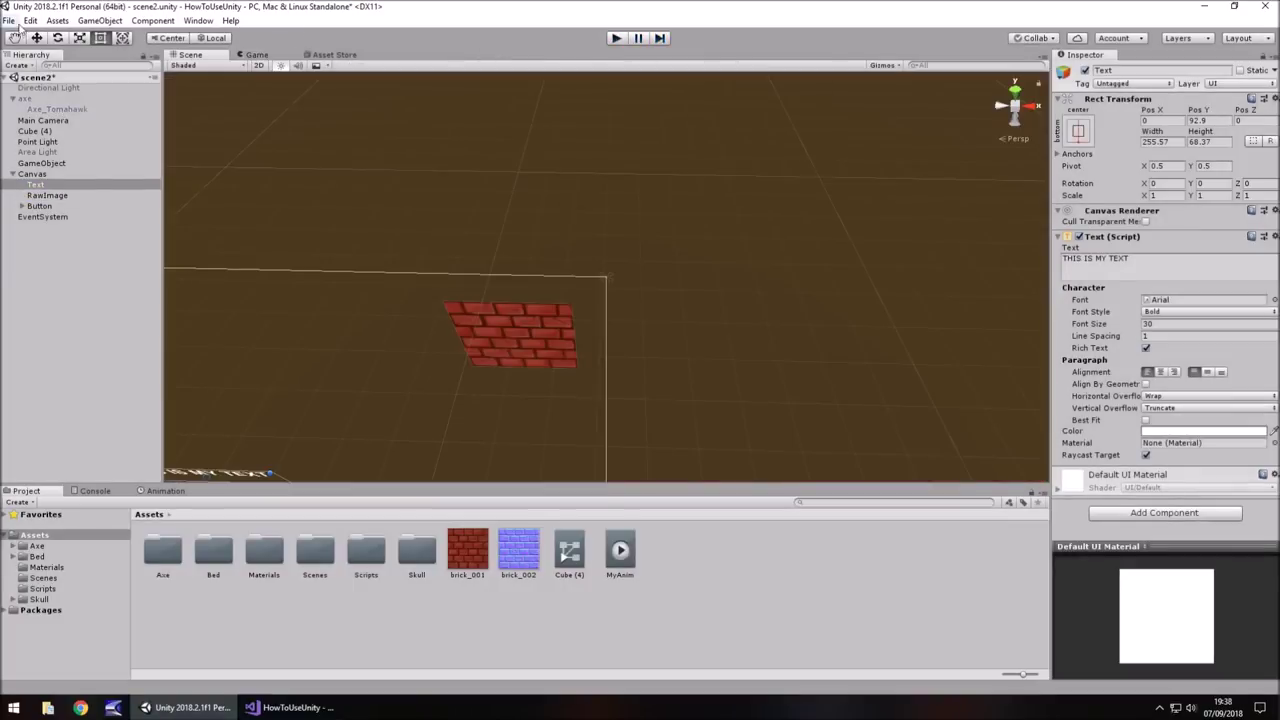
Step: Add a UI Panel to the Canvas and test its overlay in Play mode
{"action": "left_click", "coordinate": [99, 20]}
{"action": "mouse_move", "coordinate": [145, 156]}
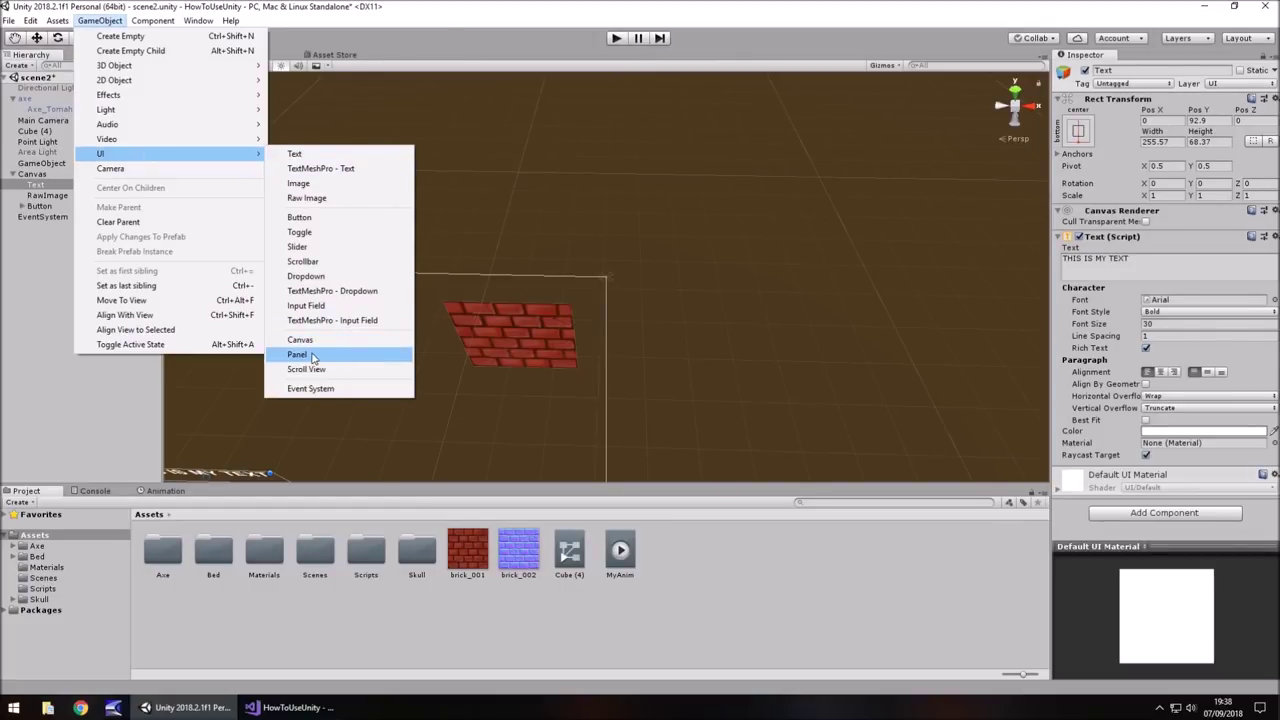
{"action": "left_click", "coordinate": [298, 355]}
{"action": "left_click", "coordinate": [622, 39]}
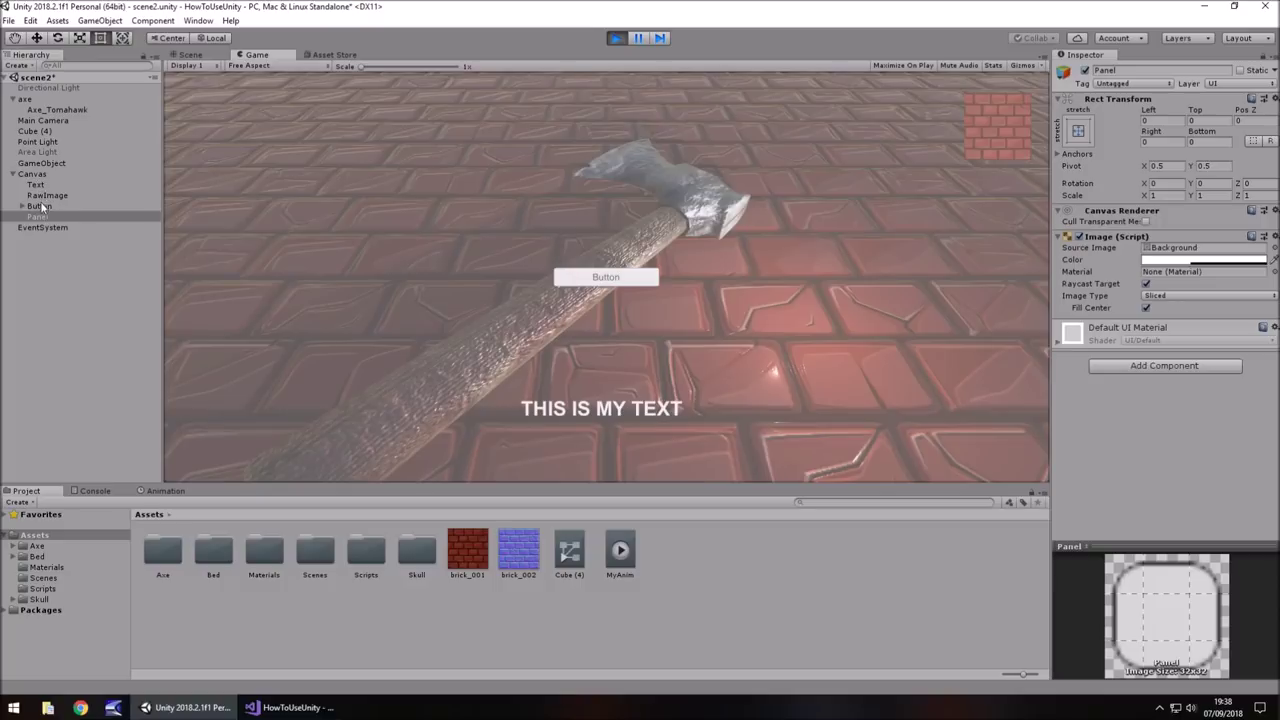
{"action": "key", "text": "ctrl+p"}
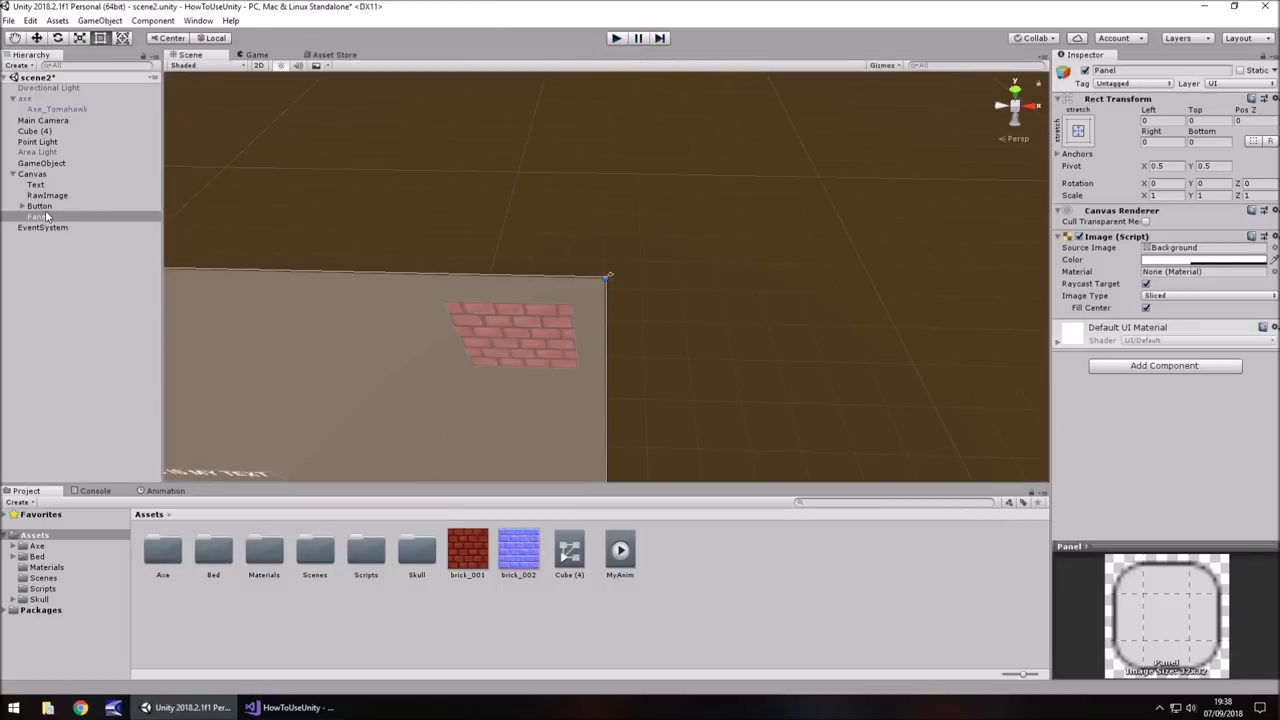
Step: Reorder the Panel to be the Canvas's first child, above the Text, and test the layering in Play mode
{"action": "left_click_drag", "start_coordinate": [41, 214], "coordinate": [40, 180]}
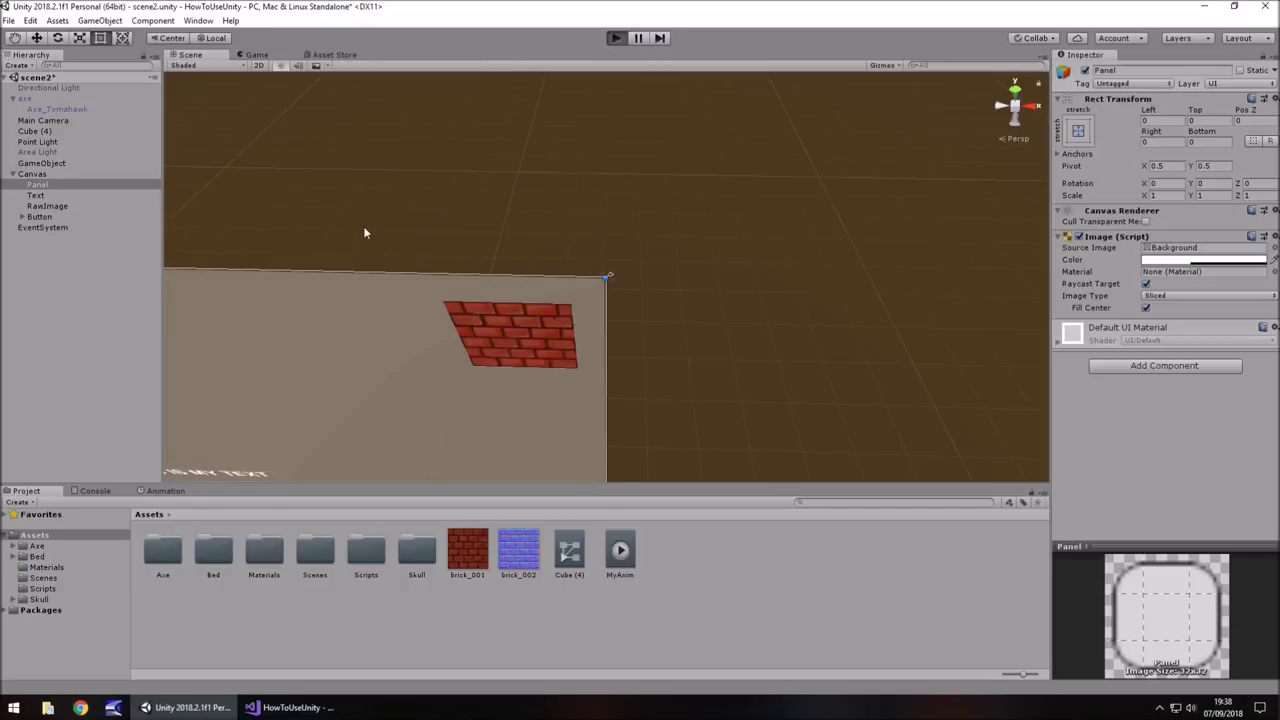
{"action": "key", "text": "ctrl+p"}
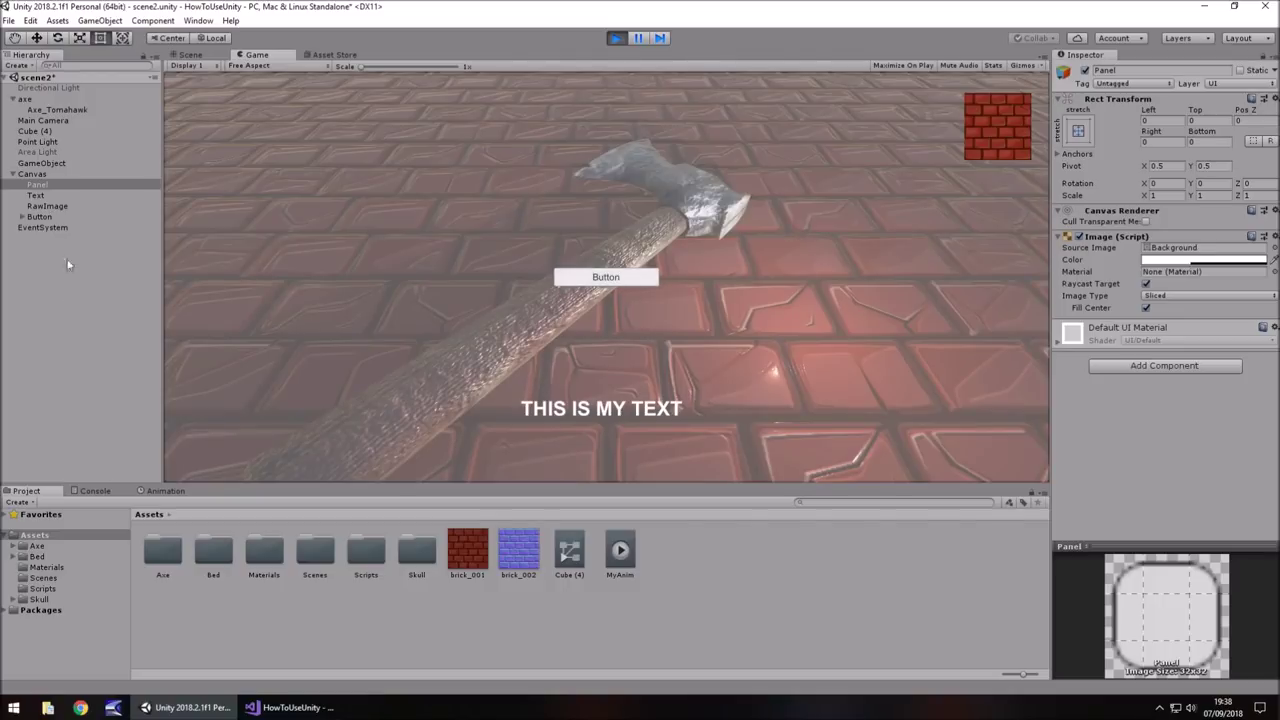
{"action": "left_click", "coordinate": [616, 37]}
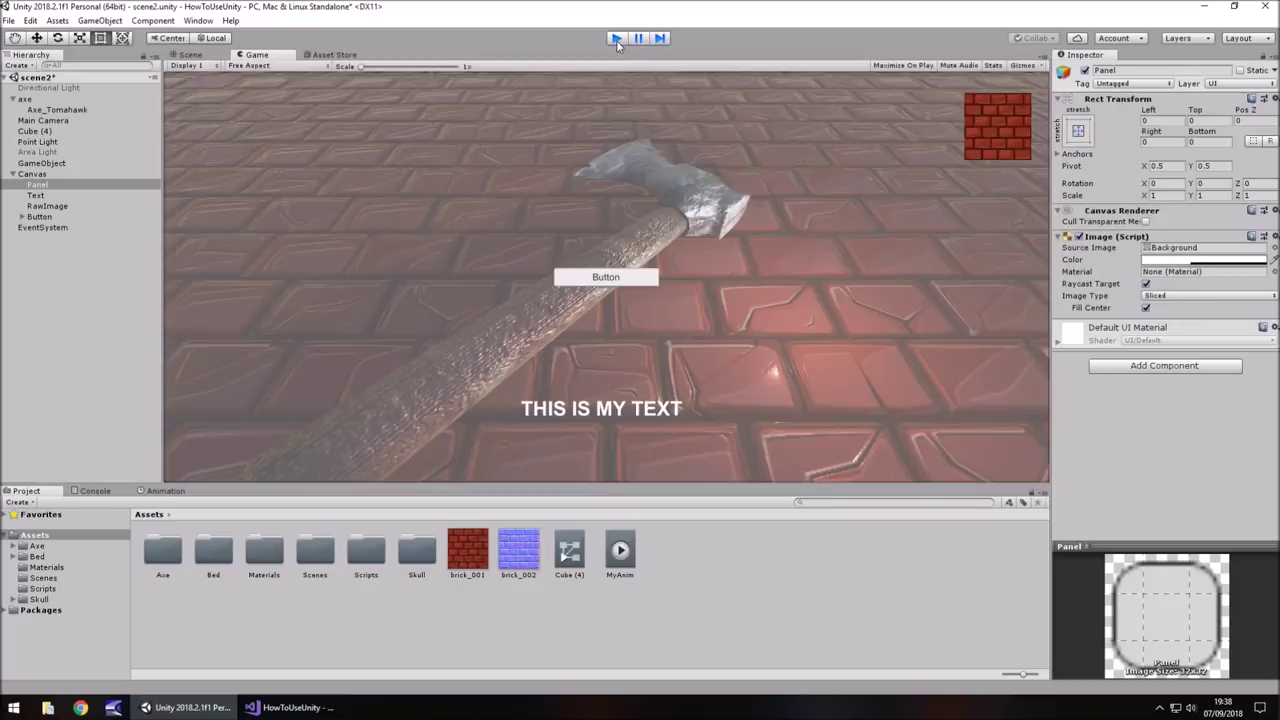
Step: Add a second Raw Image stretched in both directions across the Canvas, with its Left and Bottom offsets set to 0
{"action": "left_click", "coordinate": [116, 22]}
{"action": "mouse_move", "coordinate": [118, 156]}
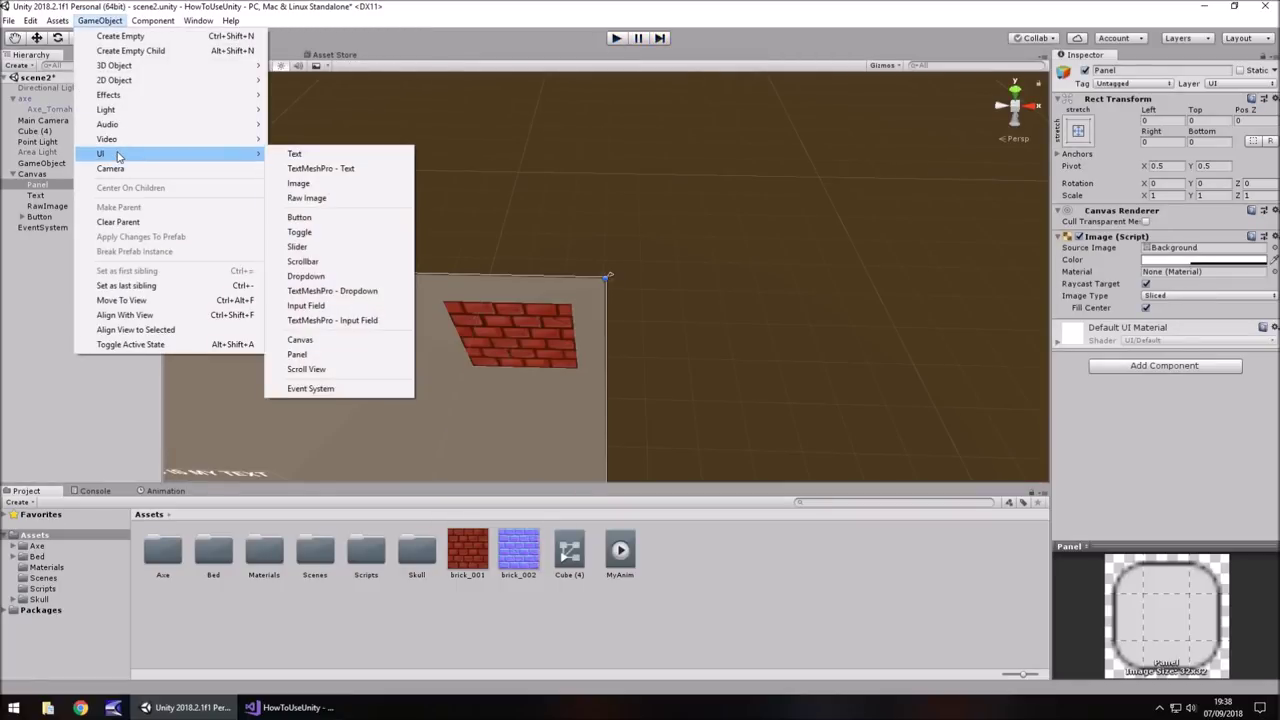
{"action": "left_click", "coordinate": [306, 197]}
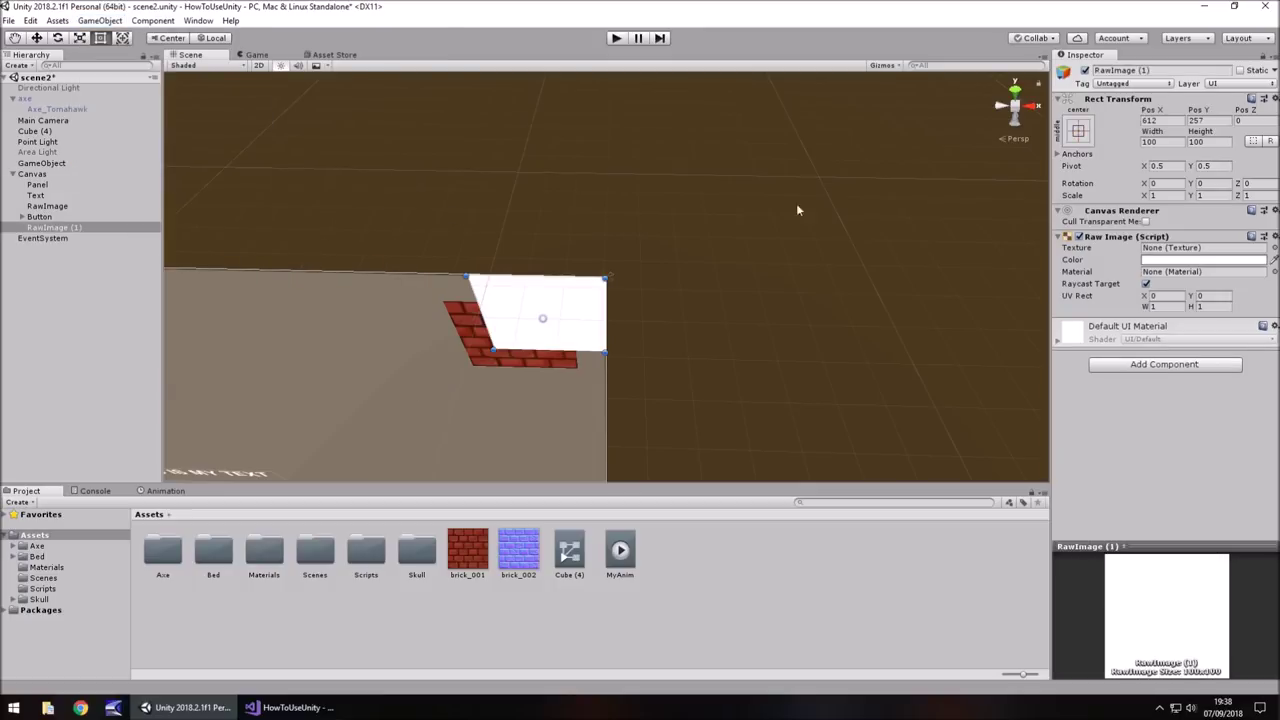
{"action": "left_click", "coordinate": [1078, 132]}
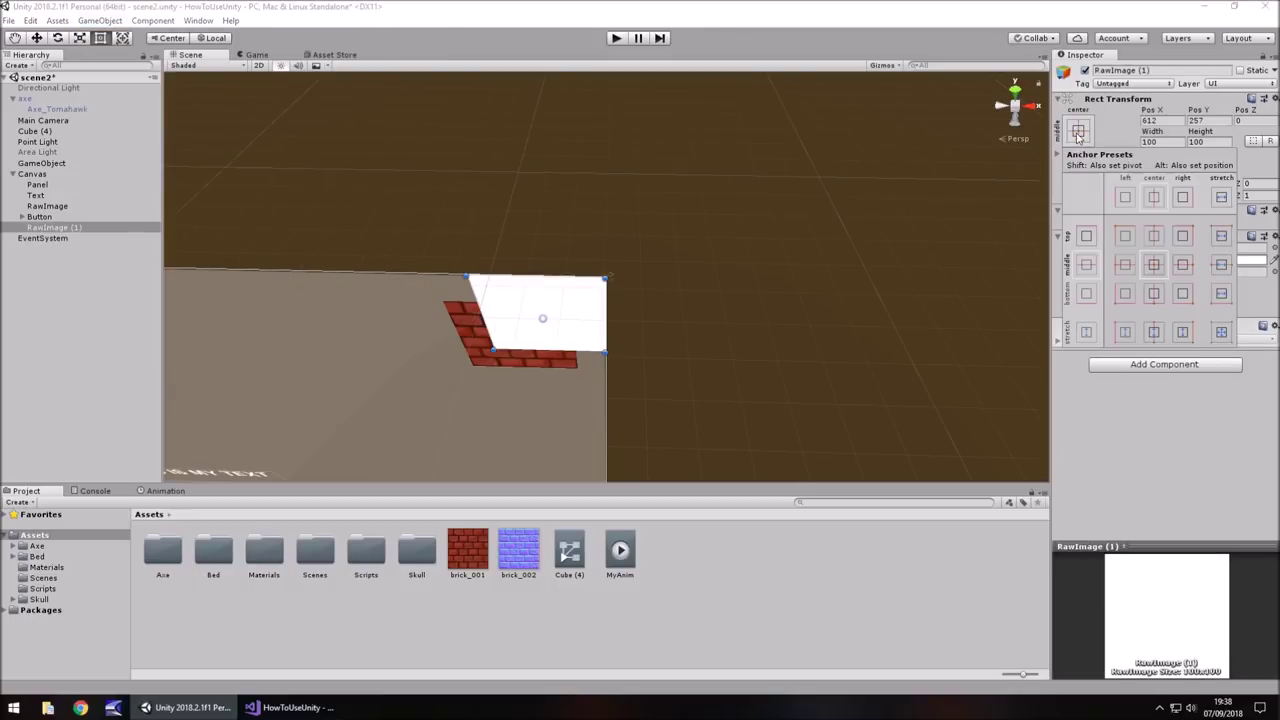
{"action": "left_click", "coordinate": [1222, 333]}
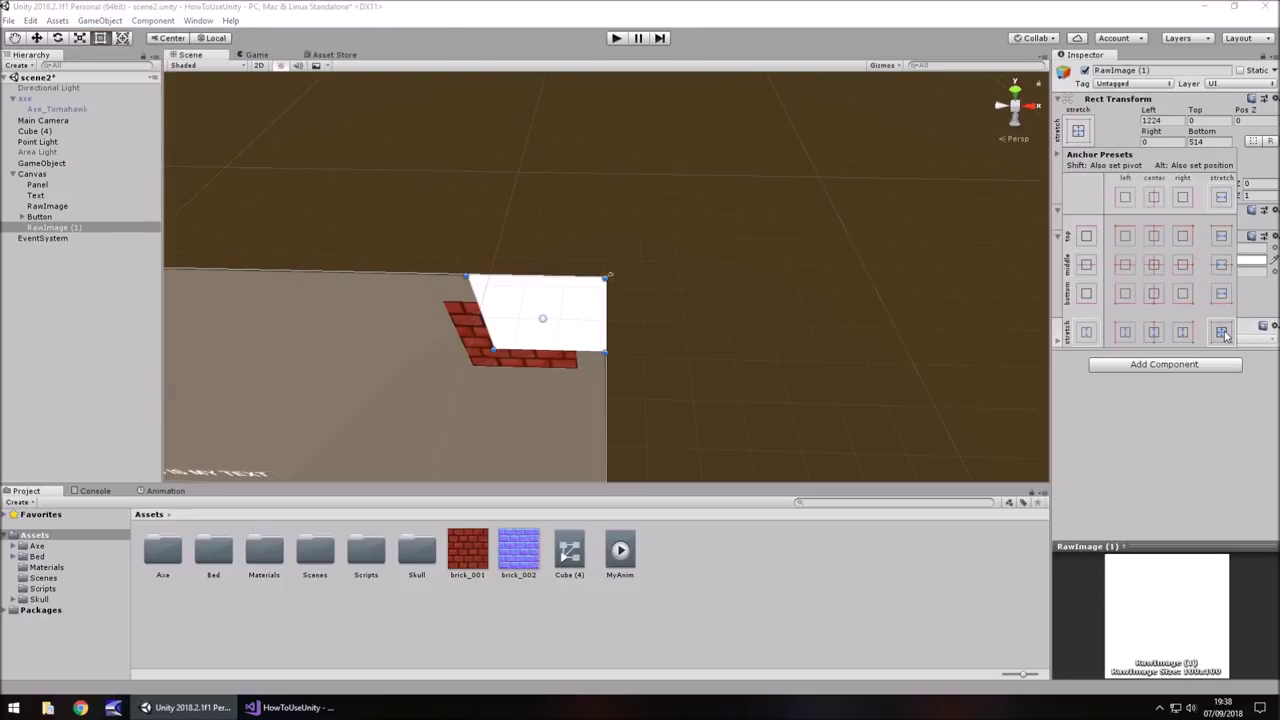
{"action": "left_click", "coordinate": [1168, 121]}
{"action": "type", "text": "0"}
{"action": "left_click", "coordinate": [1210, 141]}
{"action": "type", "text": "0"}
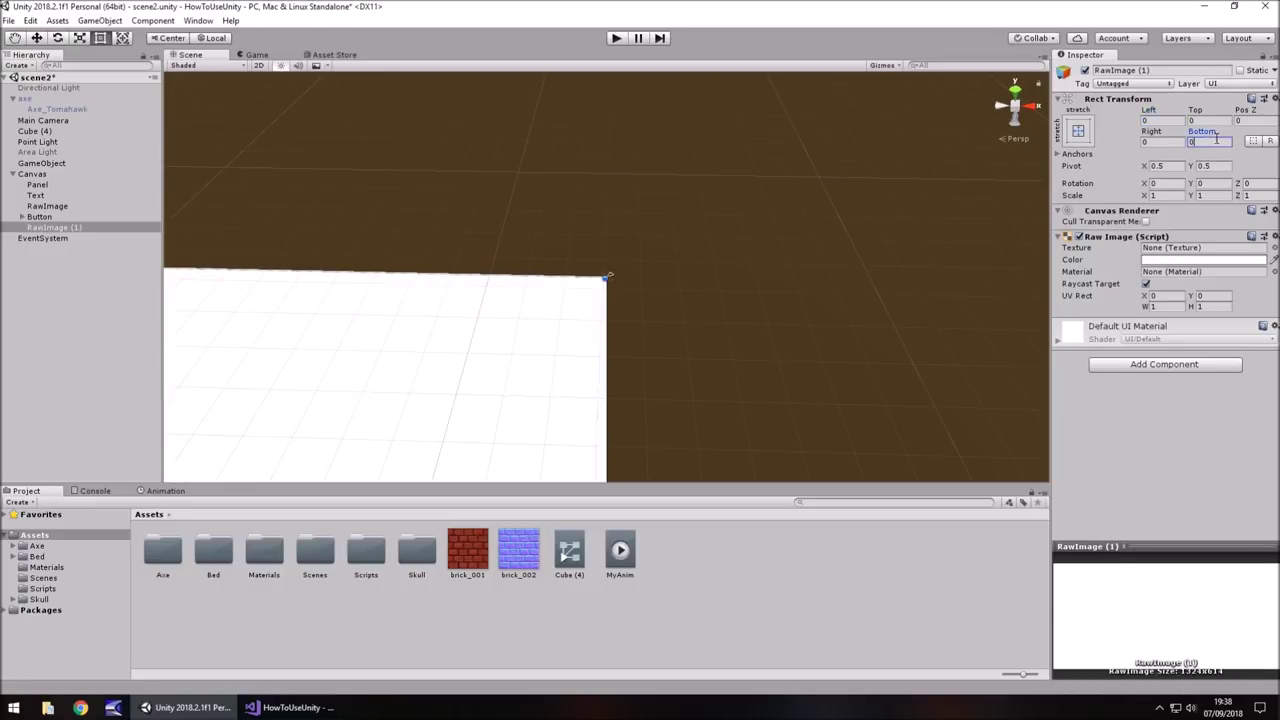
Step: Set the color of RawImage (1) to black
{"action": "left_click", "coordinate": [1199, 262]}
{"action": "left_click_drag", "start_coordinate": [171, 146], "coordinate": [234, 198]}
{"action": "left_click", "coordinate": [255, 28]}
Step: Test the stacking order in Play mode by placing the Button below RawImage (1) in the hierarchy and back above it
{"action": "left_click", "coordinate": [615, 38]}
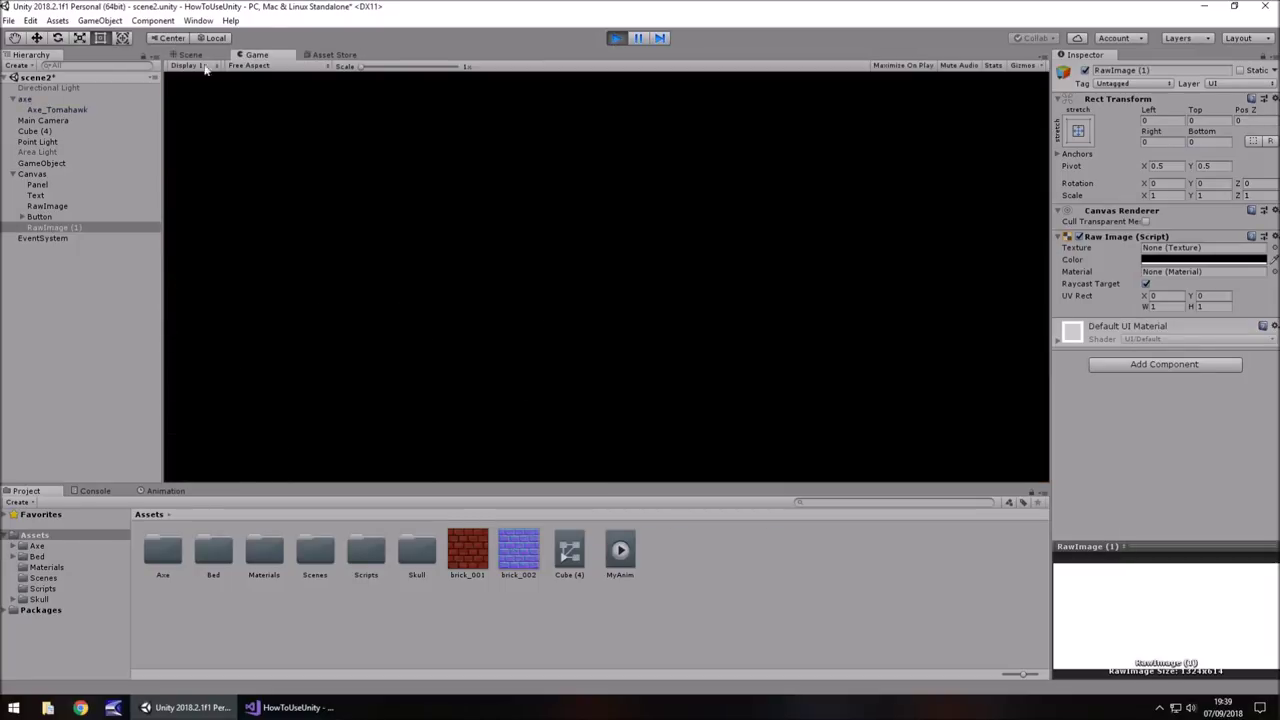
{"action": "left_click", "coordinate": [48, 216]}
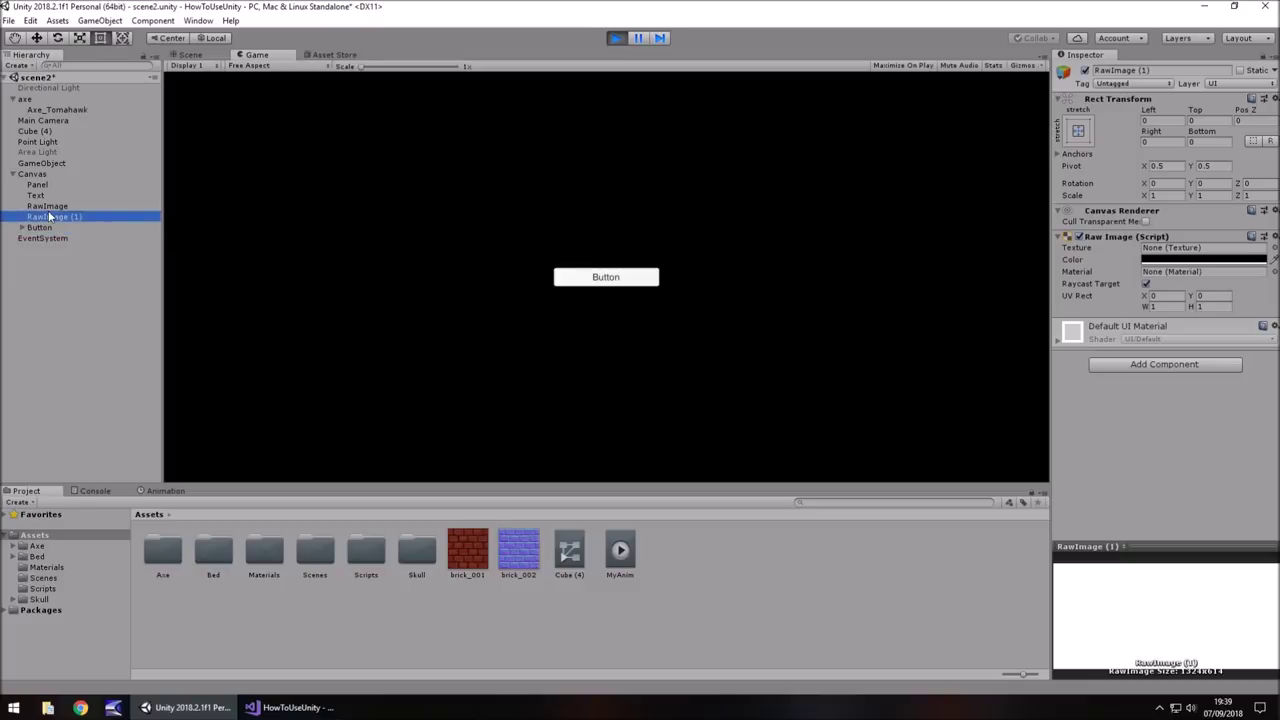
{"action": "left_click", "coordinate": [614, 277]}
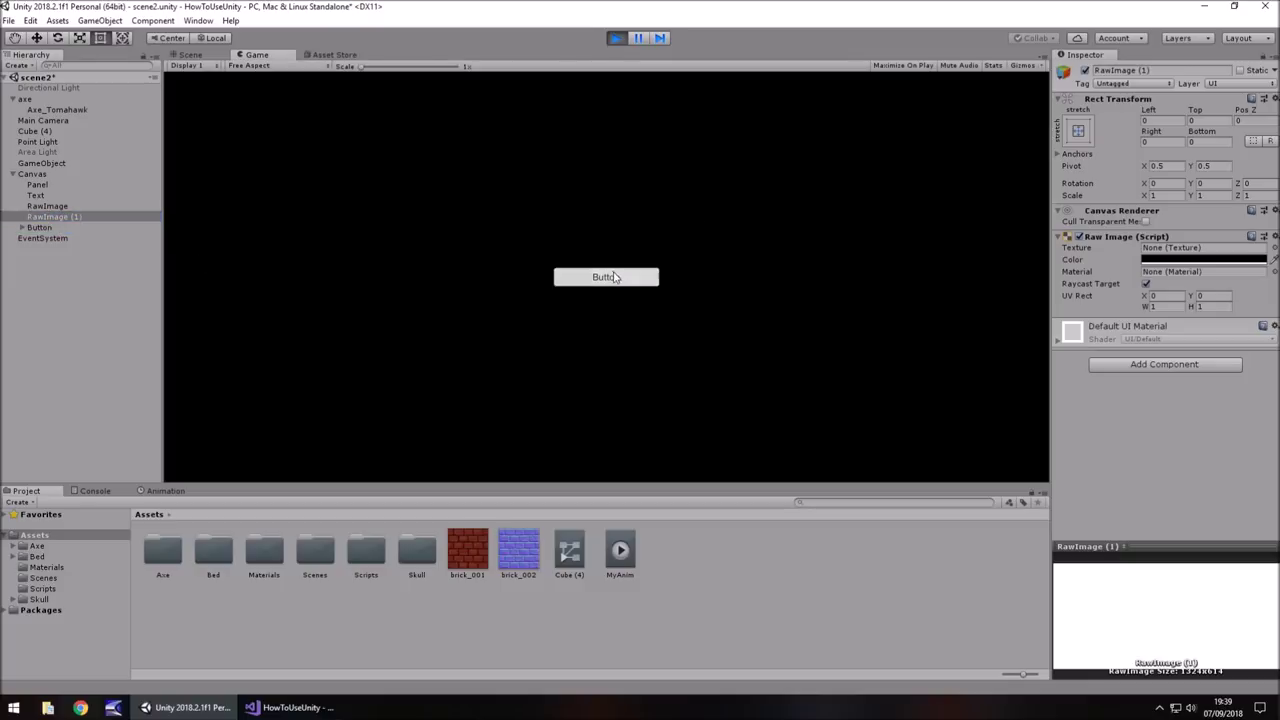
{"action": "left_click", "coordinate": [44, 216]}
{"action": "left_click", "coordinate": [72, 228]}
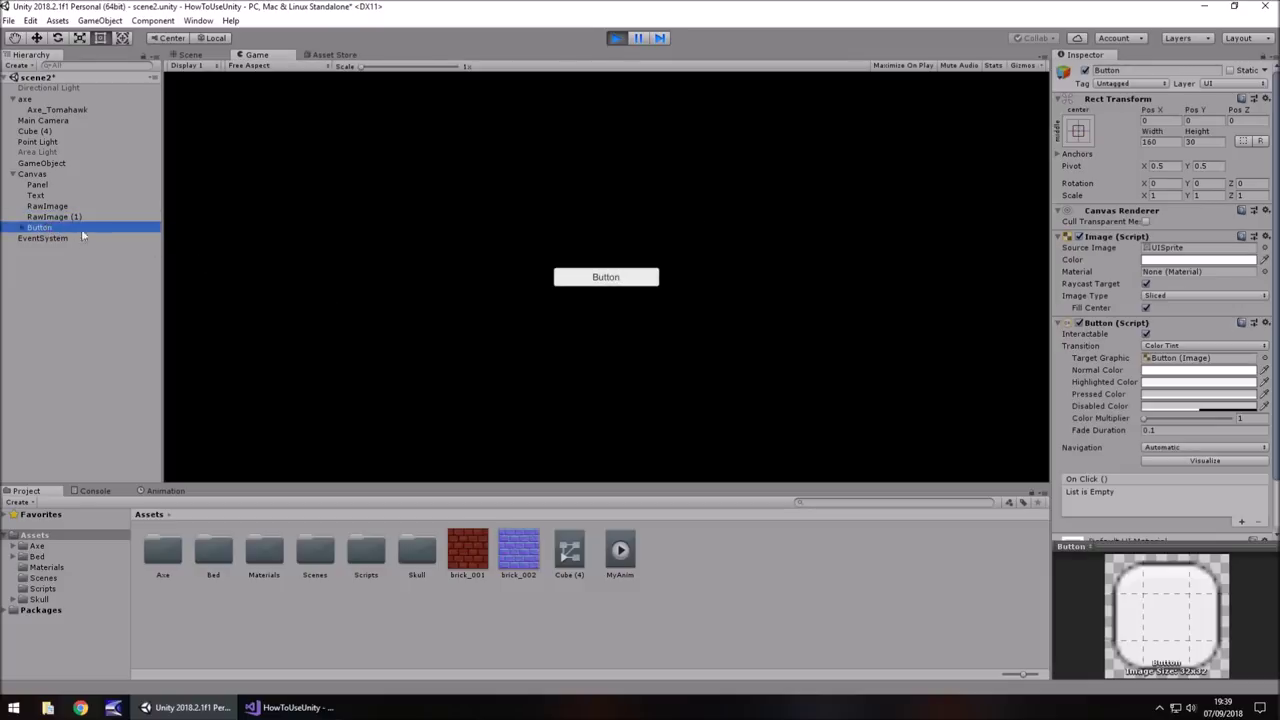
{"action": "left_click_drag", "start_coordinate": [50, 224], "coordinate": [46, 208]}
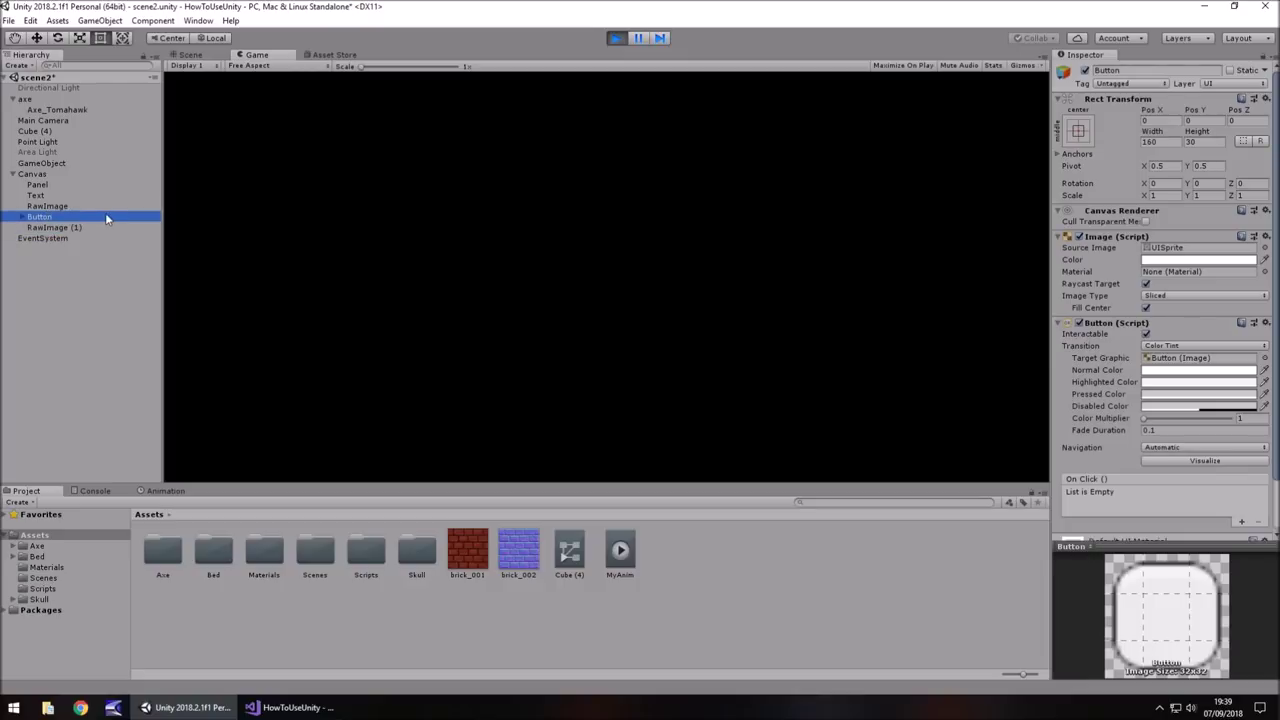
{"action": "left_click", "coordinate": [620, 39]}
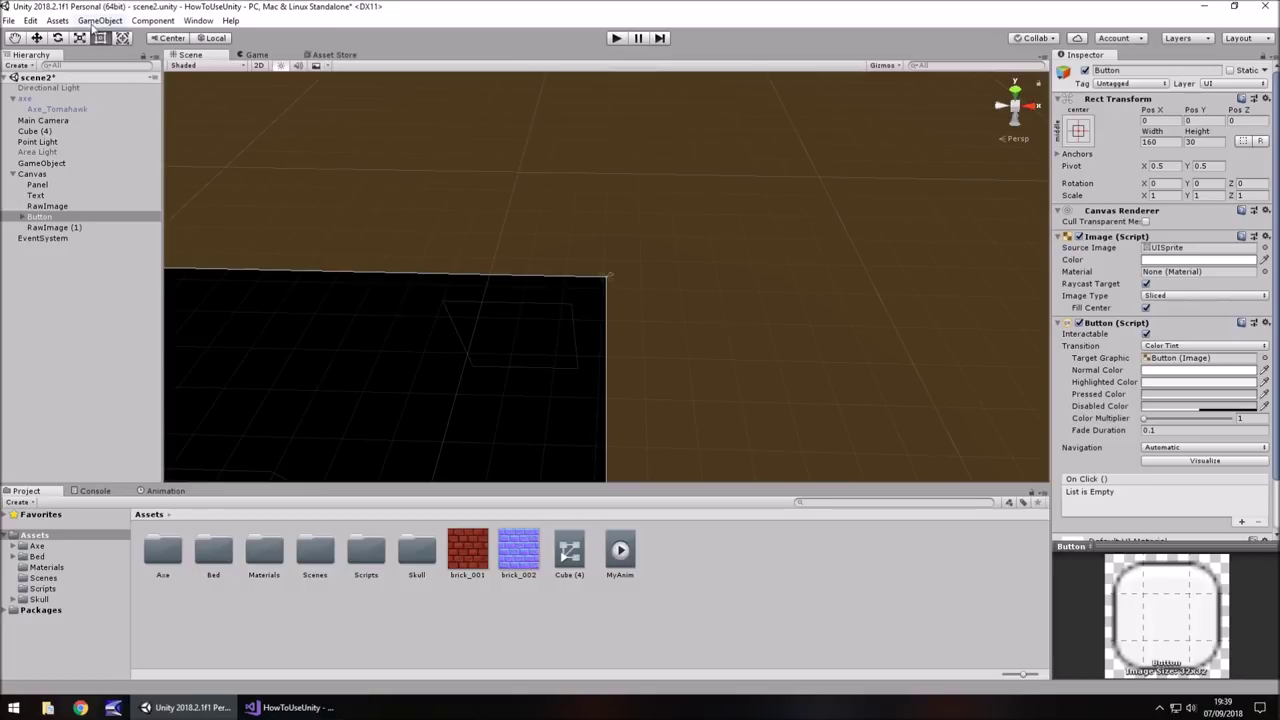
Step: Deactivate the full-screen black RawImage (1)
{"action": "left_click", "coordinate": [92, 25]}
{"action": "mouse_move", "coordinate": [150, 154]}
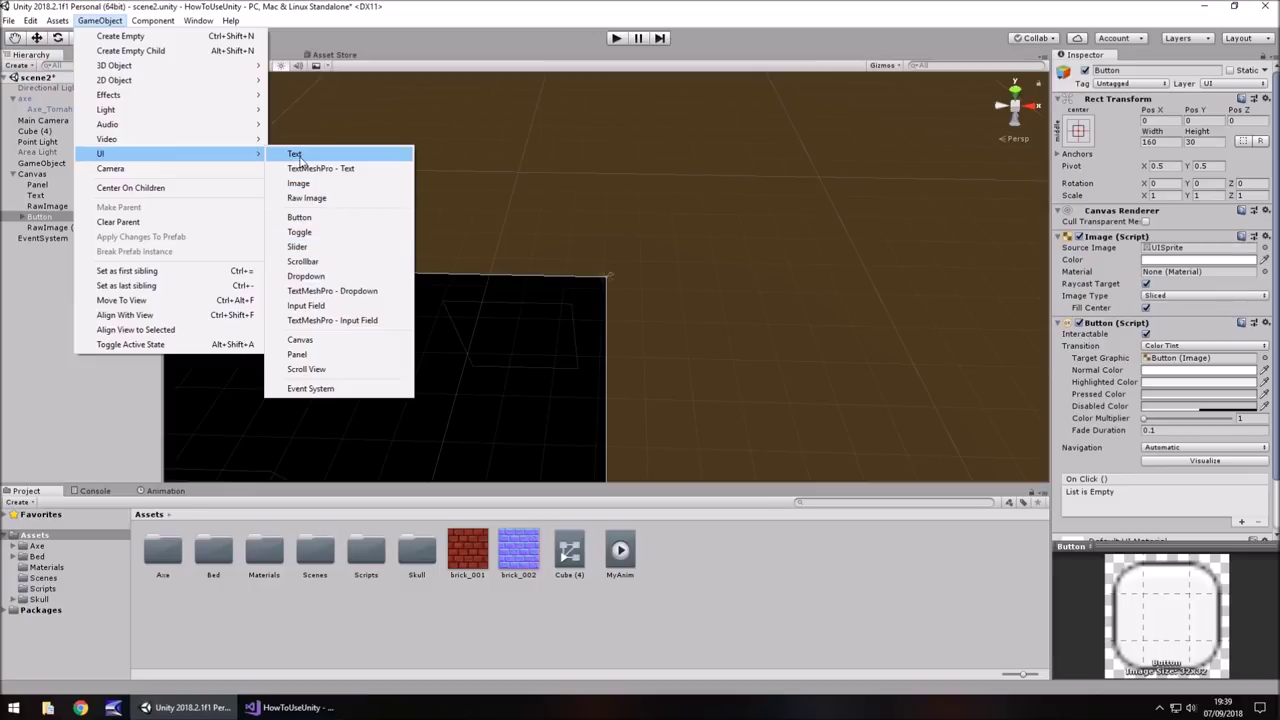
{"action": "left_click", "coordinate": [306, 198]}
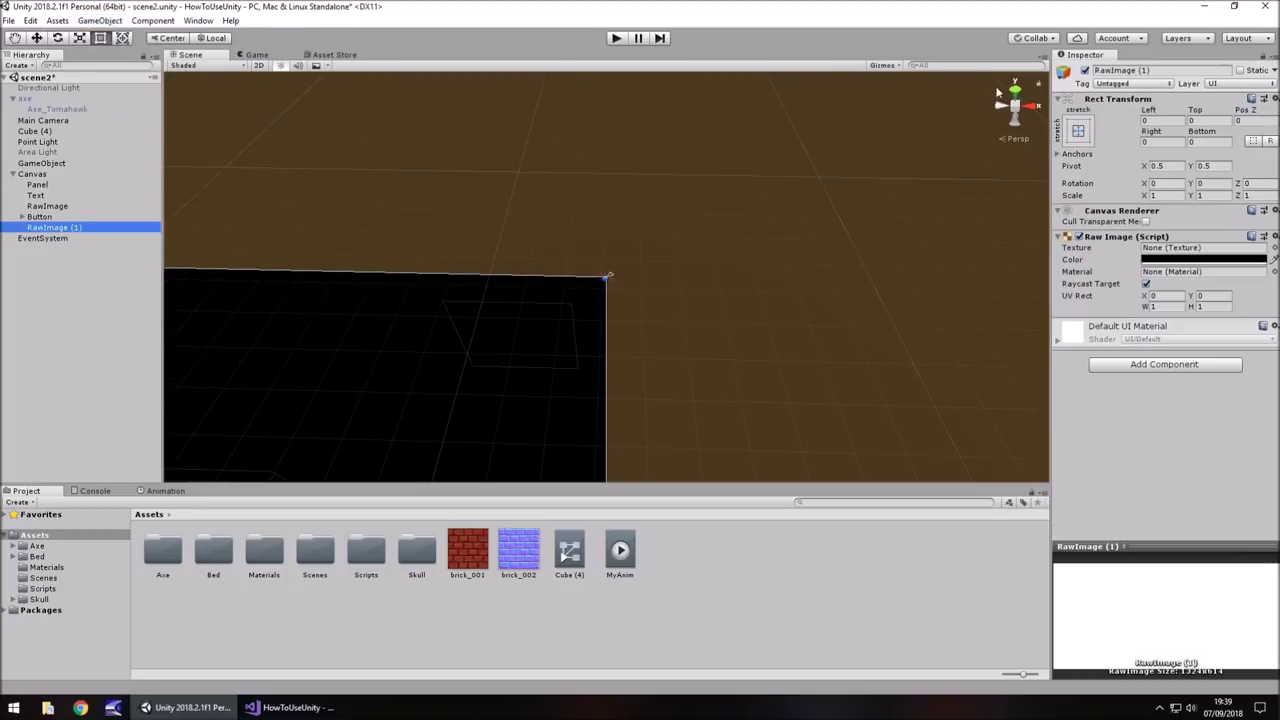
{"action": "left_click", "coordinate": [1085, 71]}
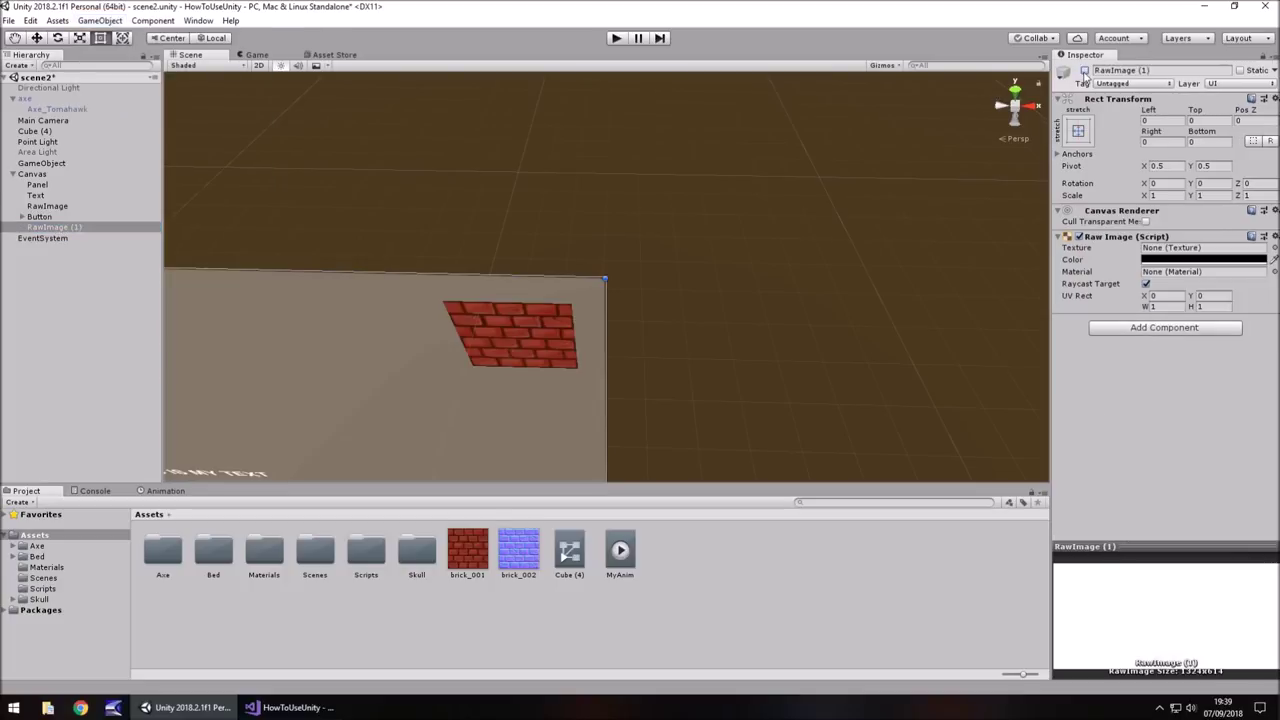
Step: Frame the Text, start Play mode, and rotate the Text to about 23 degrees on X while viewing it in the Scene
{"action": "double_click", "coordinate": [35, 197]}
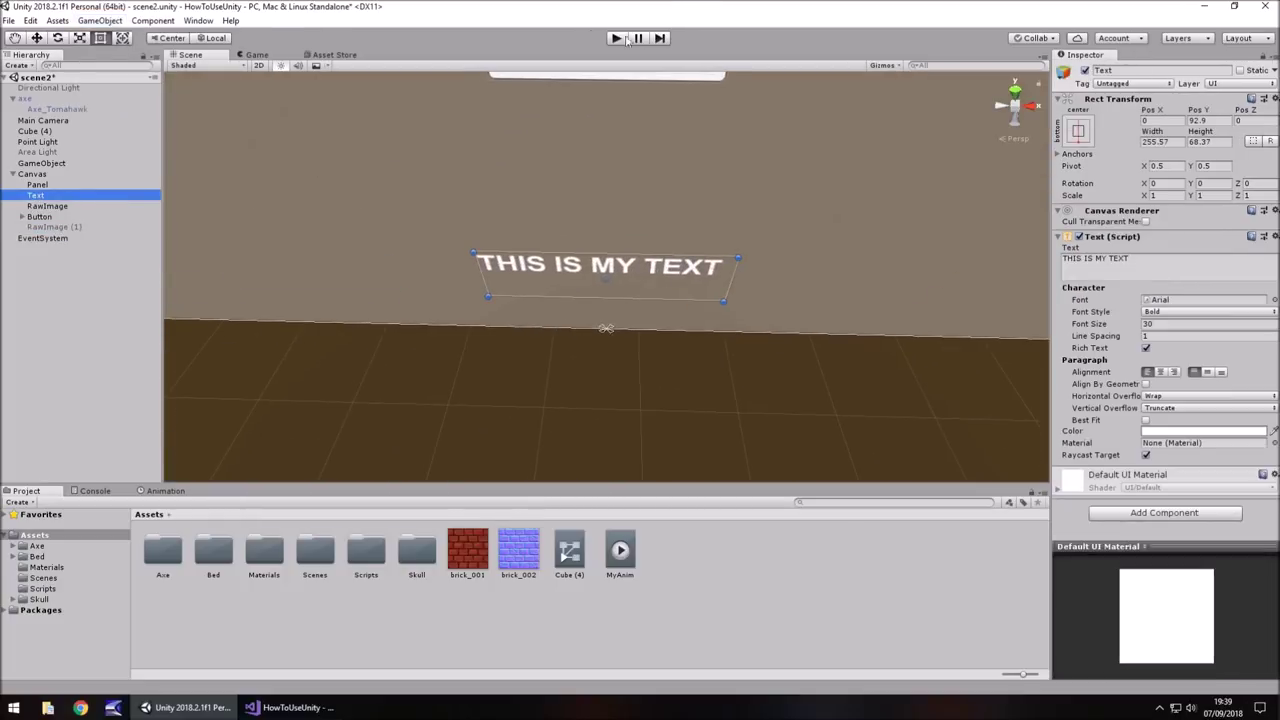
{"action": "left_click", "coordinate": [617, 39]}
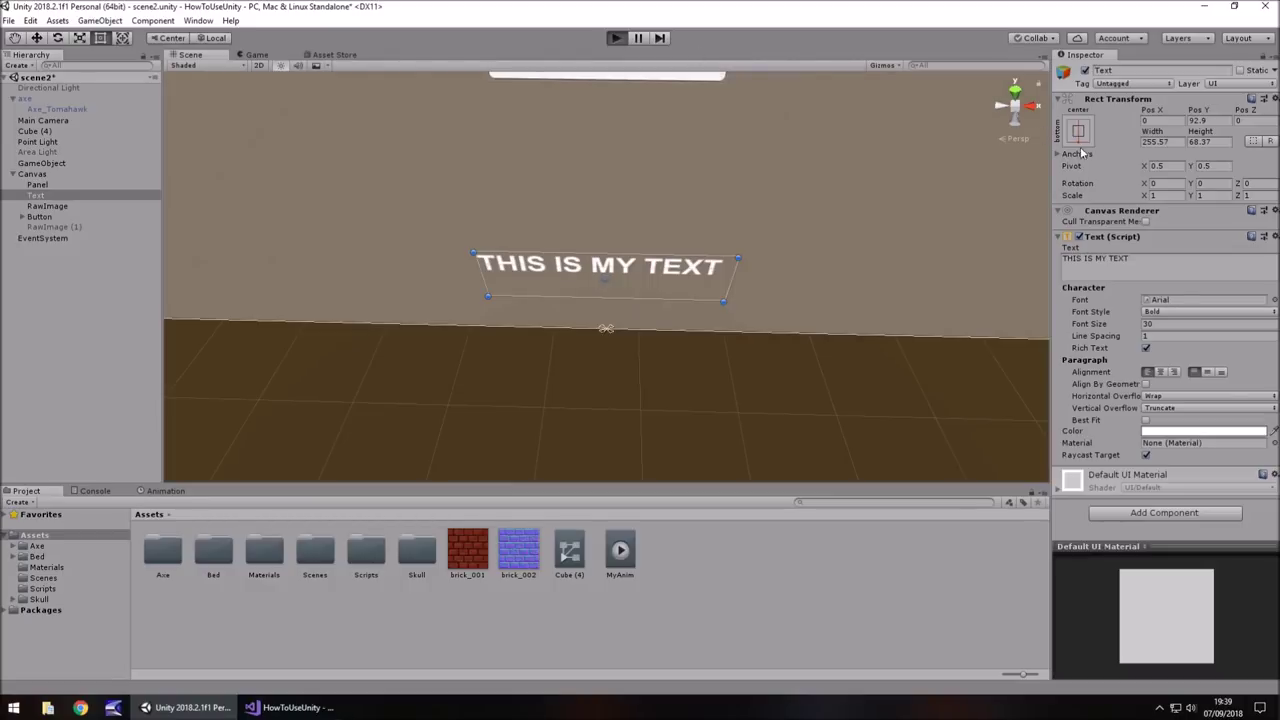
{"action": "left_click_drag", "start_coordinate": [1145, 183], "coordinate": [1175, 183]}
{"action": "left_click_drag", "start_coordinate": [541, 219], "coordinate": [1181, 182]}
{"action": "left_click", "coordinate": [210, 53]}
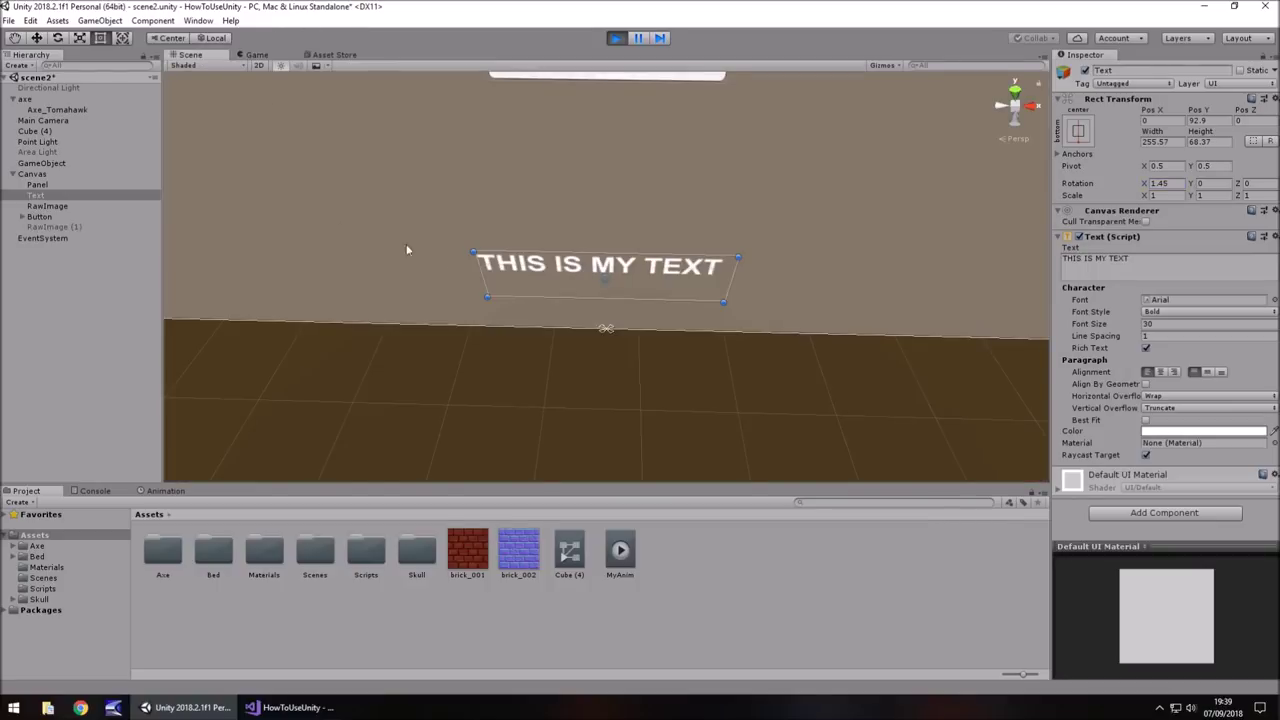
{"action": "right_click_drag", "start_coordinate": [408, 250], "coordinate": [600, 240]}
{"action": "left_click_drag", "start_coordinate": [1153, 203], "coordinate": [214, 186]}
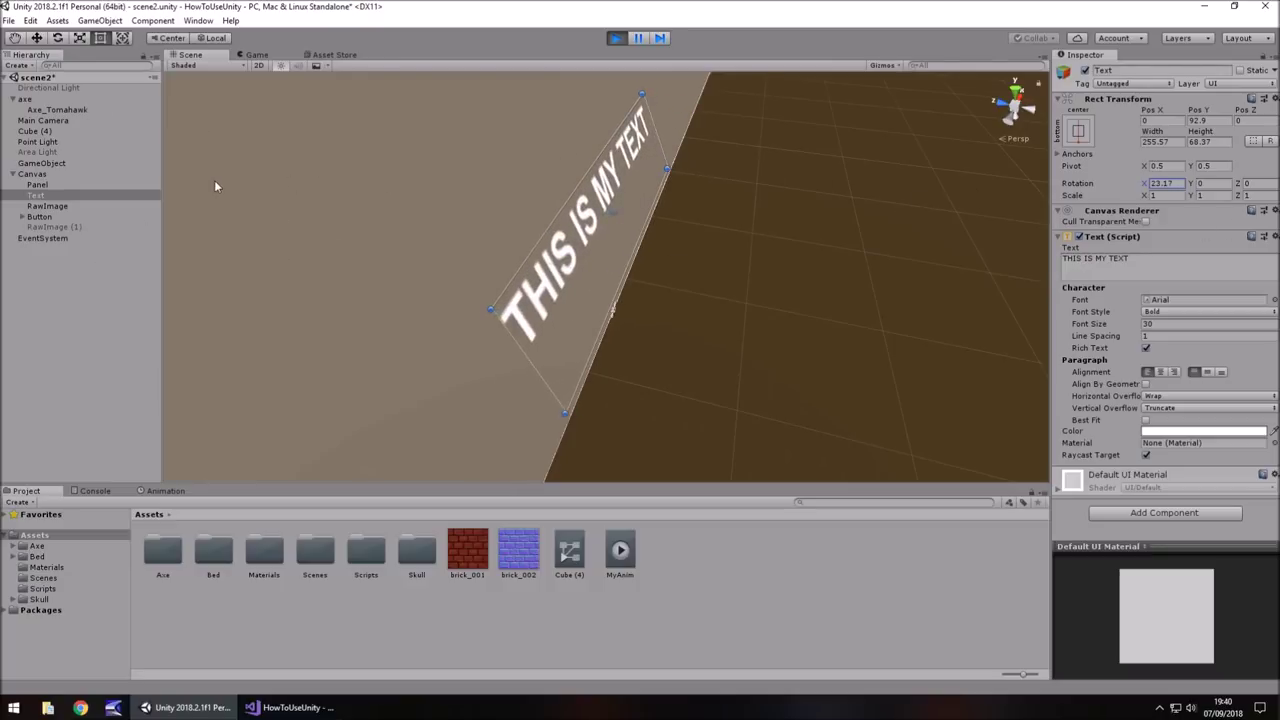
Step: Stop play mode, then deactivate the Canvas object and collapse its children in the hierarchy
{"action": "left_click", "coordinate": [616, 38]}
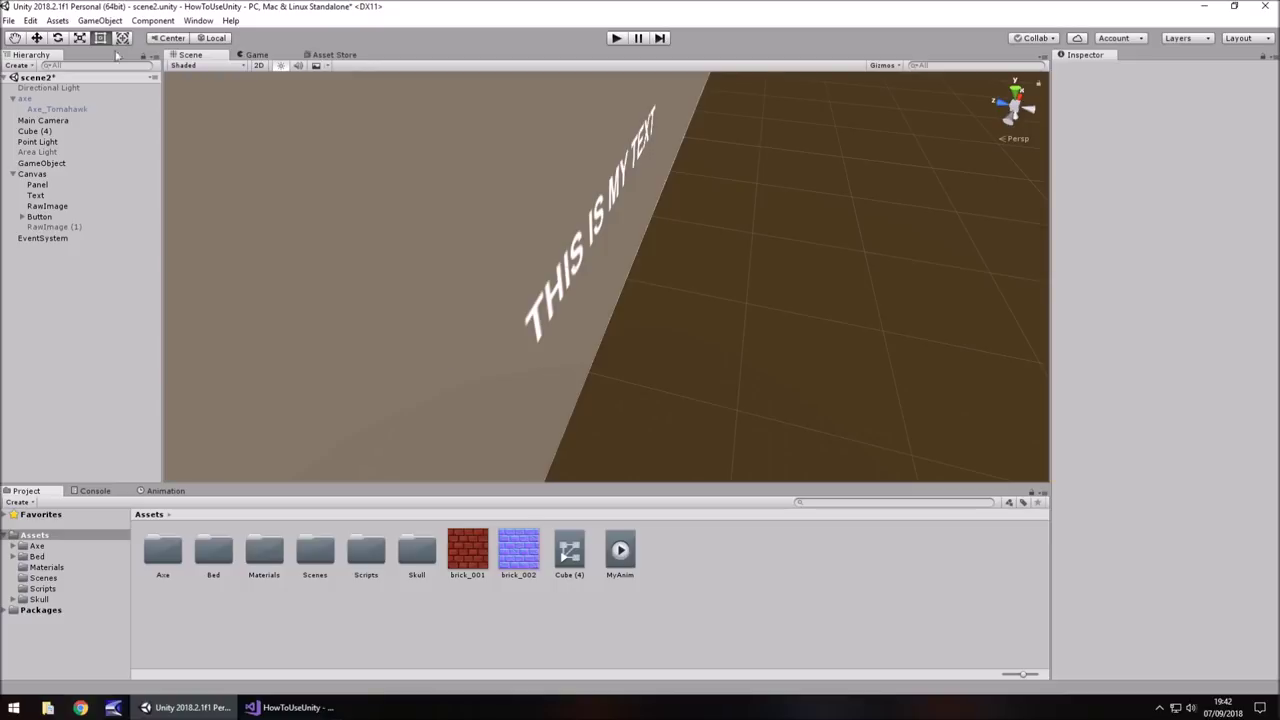
{"action": "left_click", "coordinate": [32, 175]}
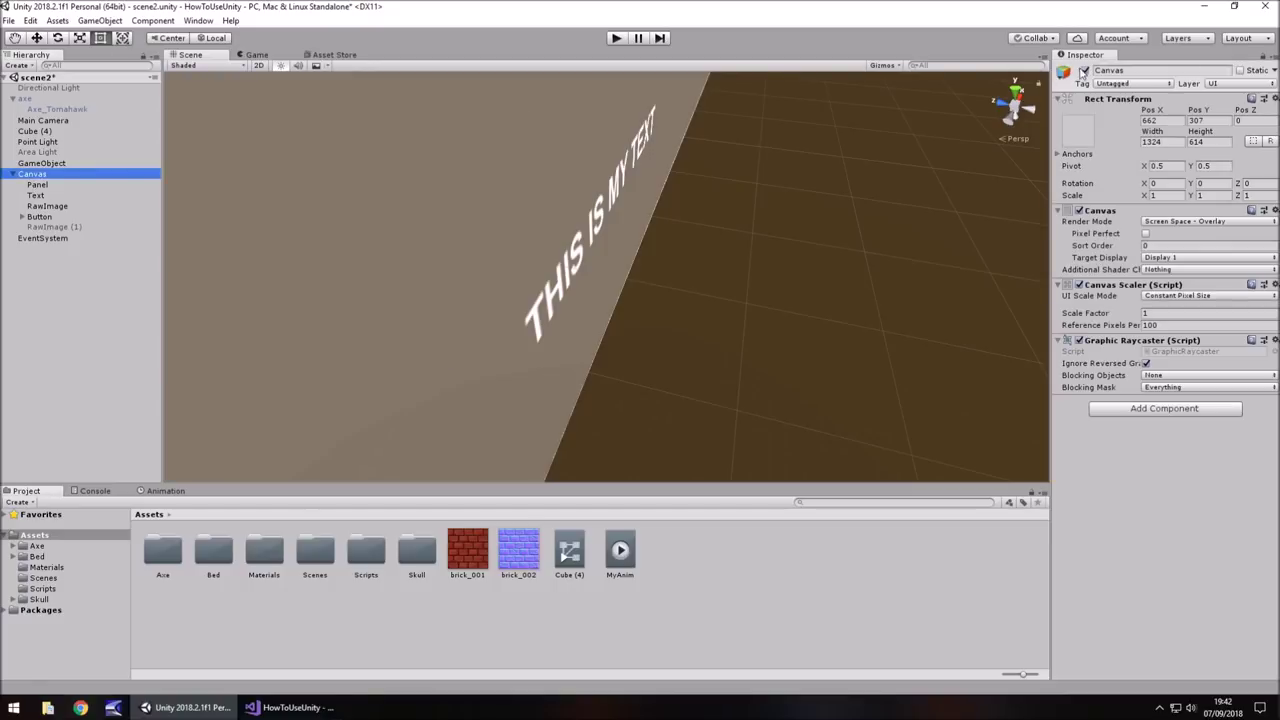
{"action": "left_click", "coordinate": [1085, 71]}
{"action": "left_click", "coordinate": [14, 176]}
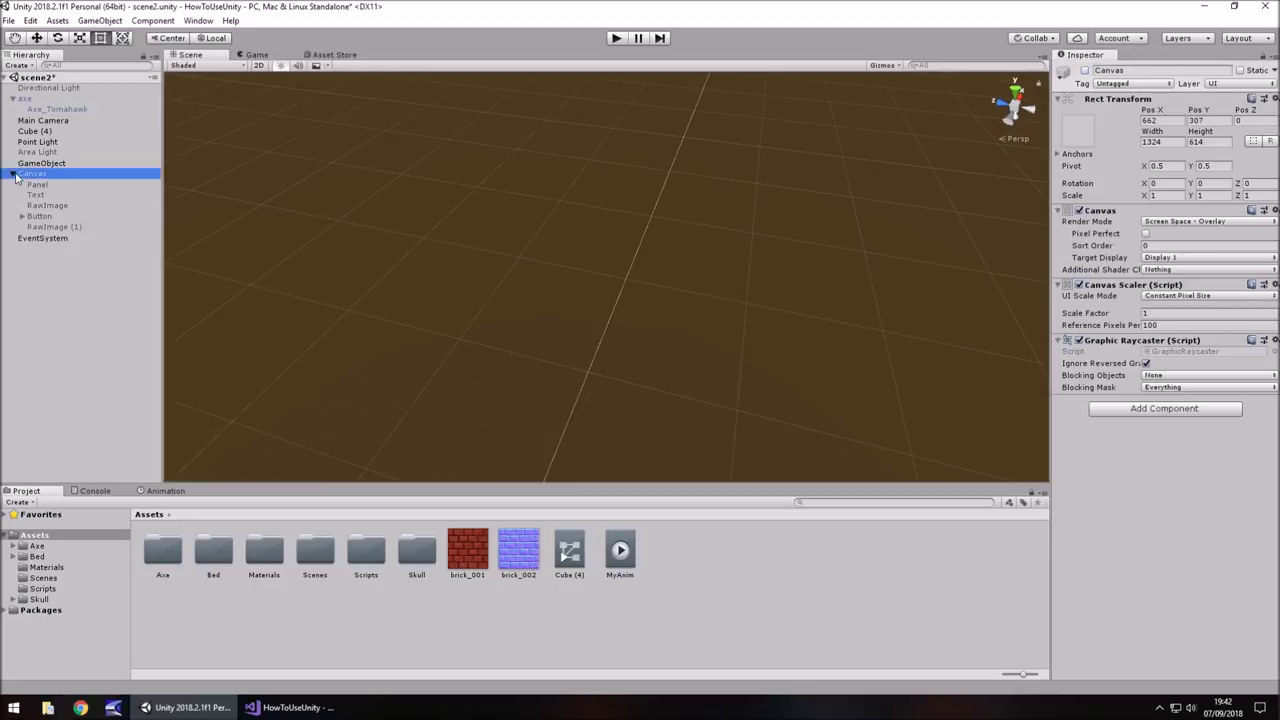
{"action": "left_click", "coordinate": [12, 174]}
Step: Frame Cube (4) in the scene, test-run the game without the Canvas, and stop the run
{"action": "double_click", "coordinate": [34, 131]}
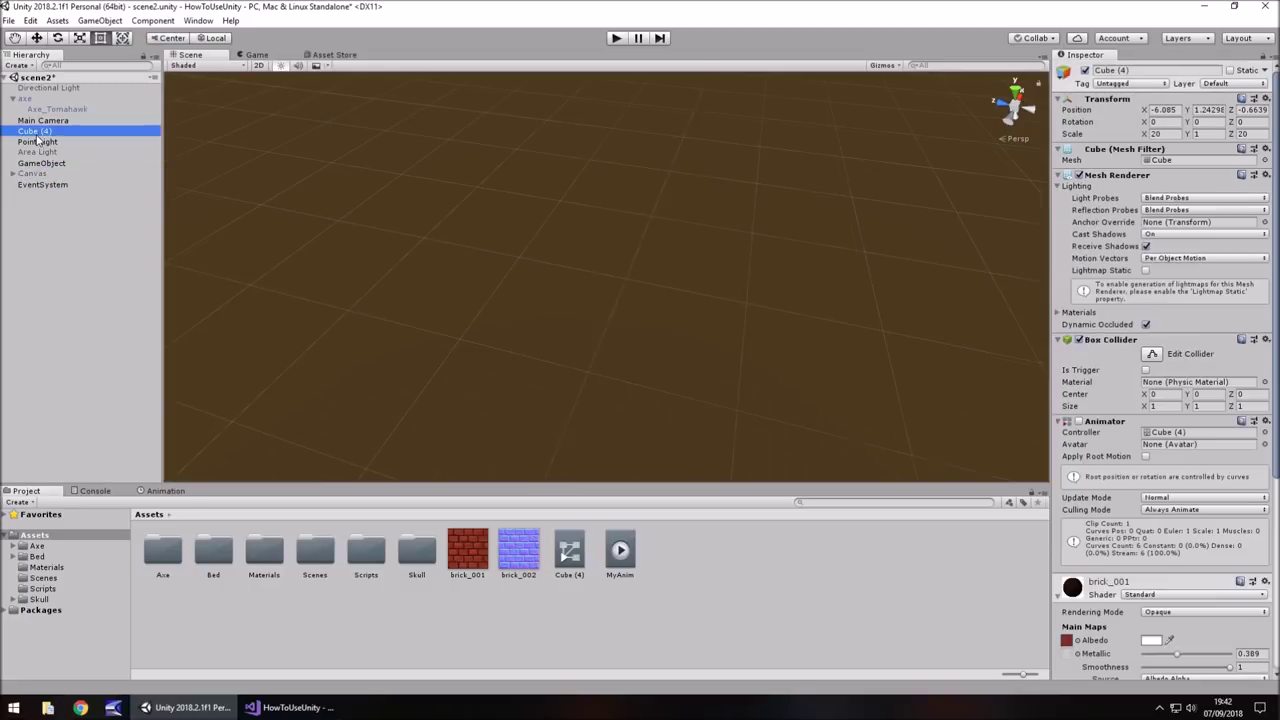
{"action": "scroll", "coordinate": [685, 290], "scroll_direction": "up", "scroll_amount": 5}
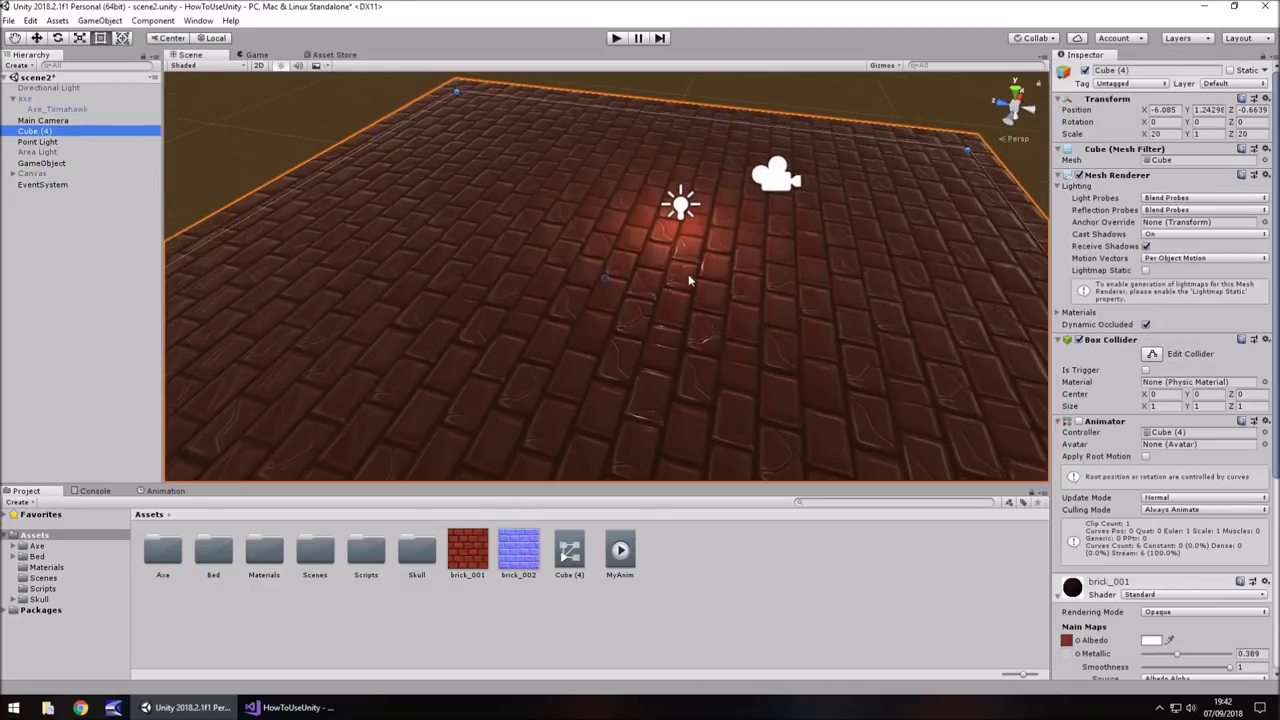
{"action": "right_click_drag", "start_coordinate": [685, 290], "coordinate": [615, 310]}
{"action": "right_click_drag", "start_coordinate": [733, 370], "coordinate": [640, 230]}
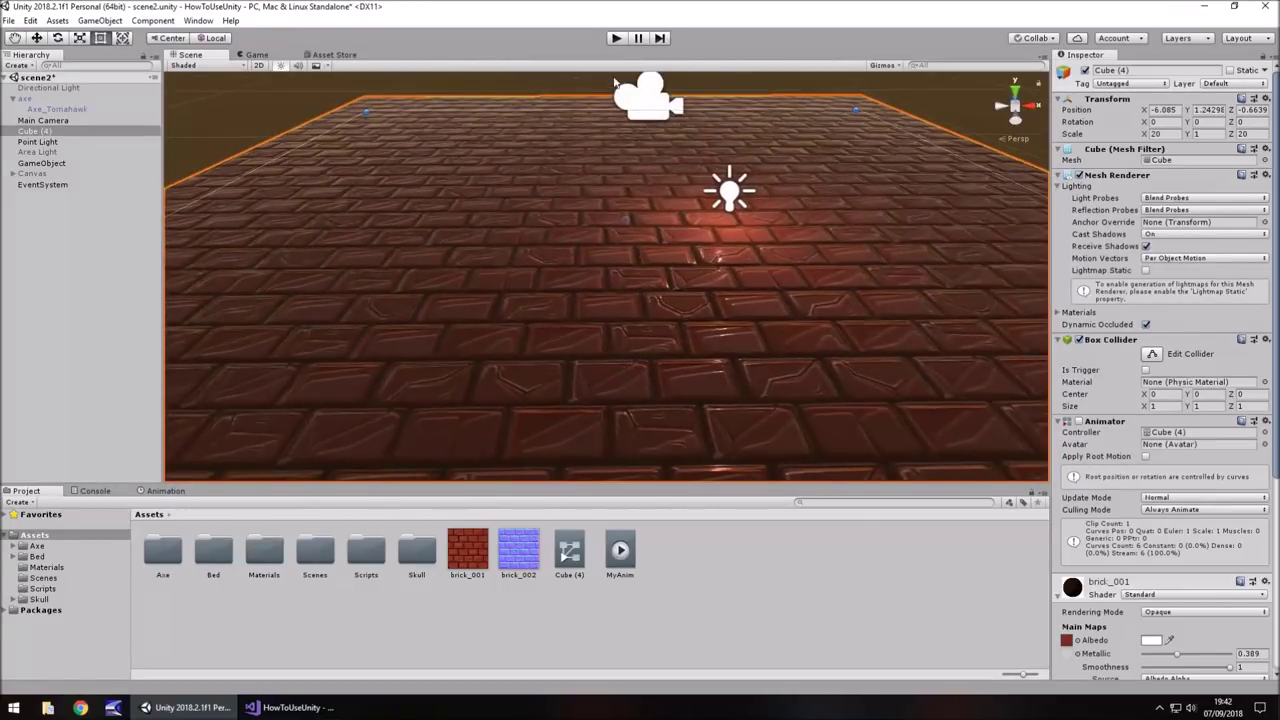
{"action": "left_click", "coordinate": [617, 39]}
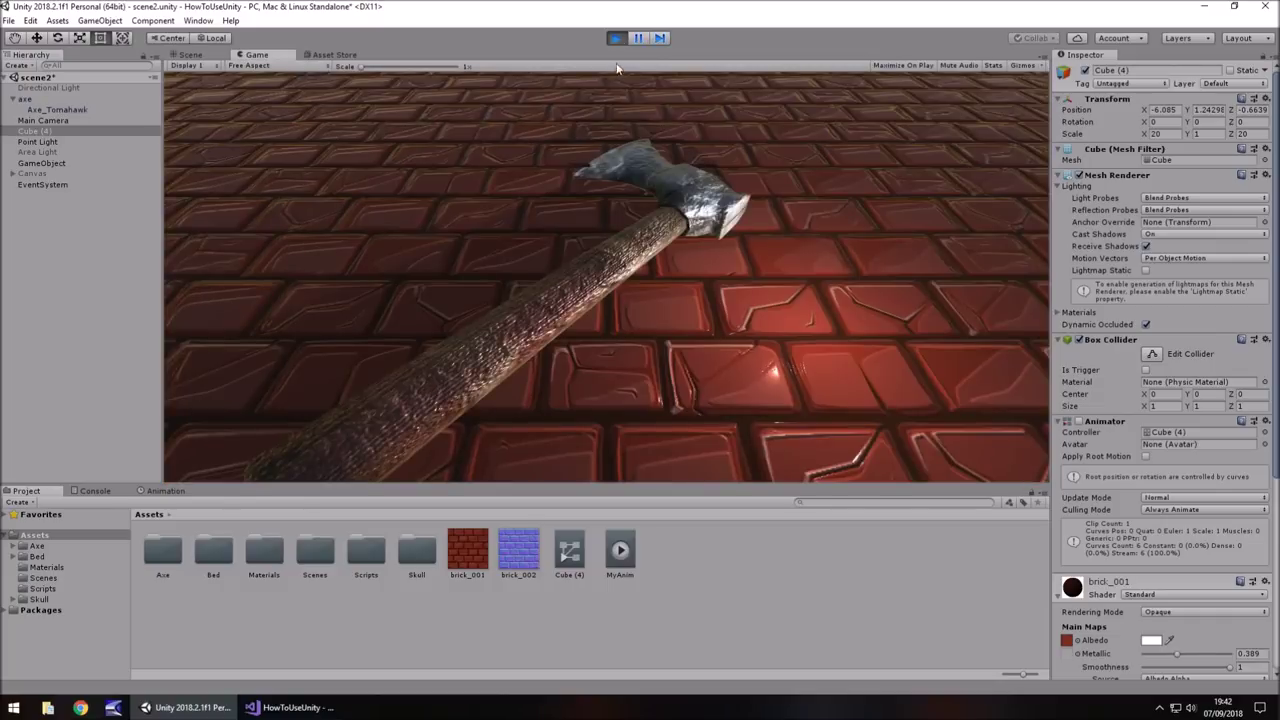
{"action": "left_click", "coordinate": [616, 38]}
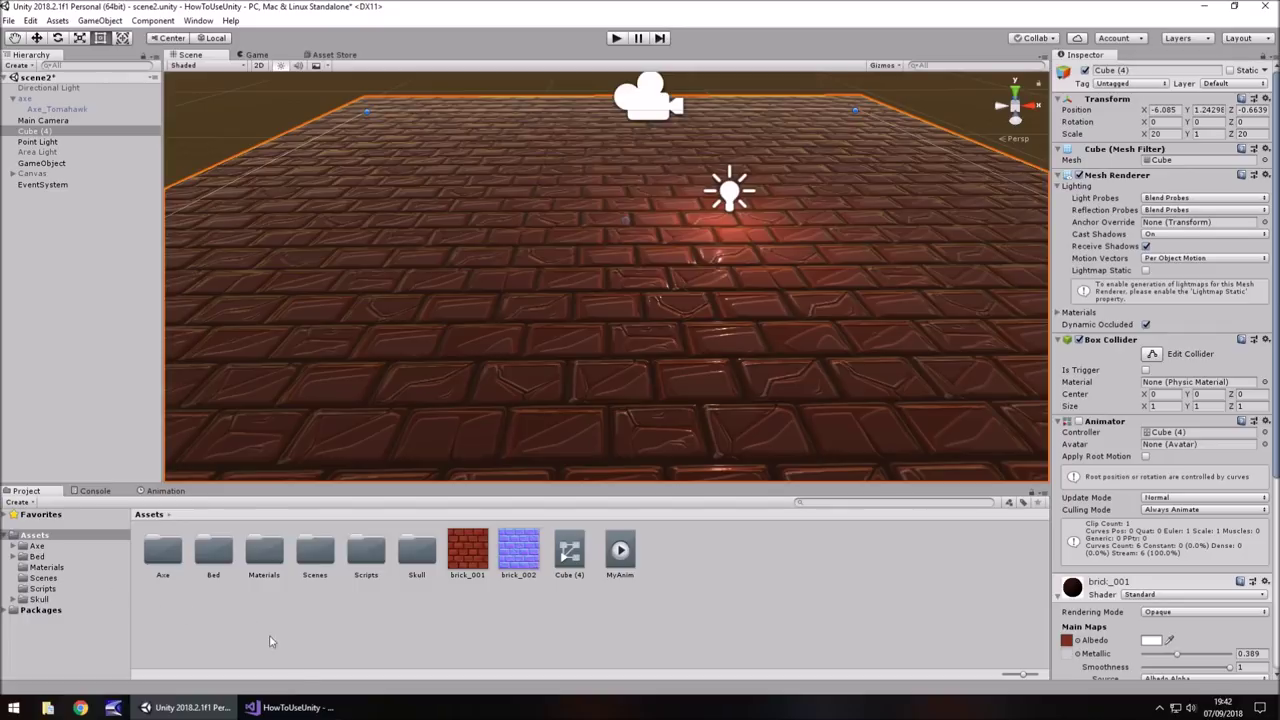
Step: Create a C# script named LinkedCode in the Scripts folder and open it in Visual Studio
{"action": "left_click", "coordinate": [42, 589]}
{"action": "right_click", "coordinate": [247, 580]}
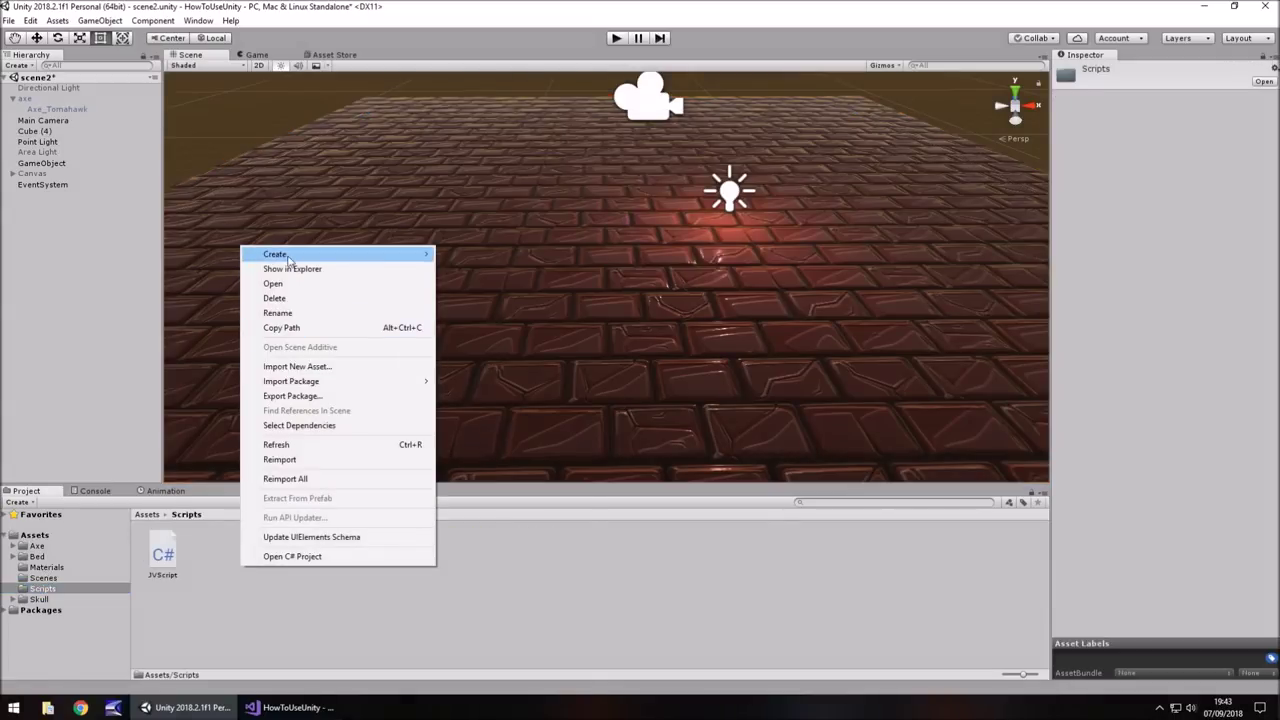
{"action": "mouse_move", "coordinate": [290, 256]}
{"action": "left_click", "coordinate": [480, 270]}
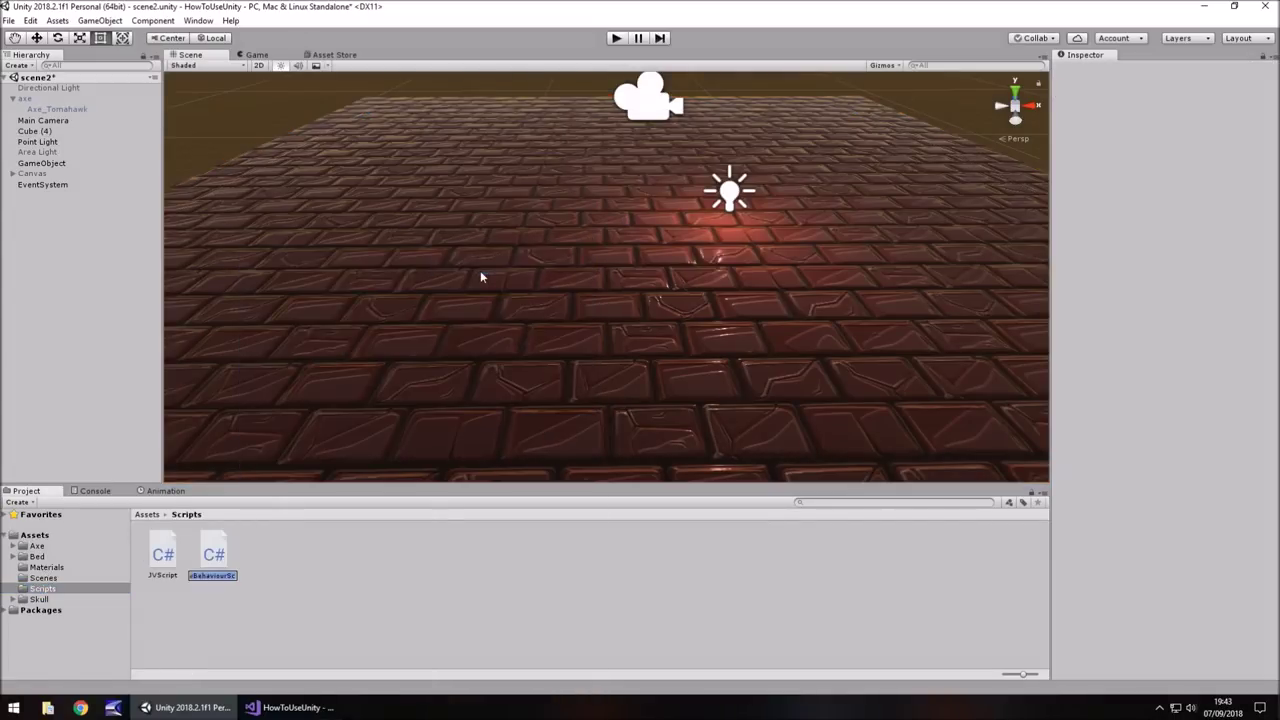
{"action": "type", "text": "LinkedCode"}
{"action": "key", "text": "Return"}
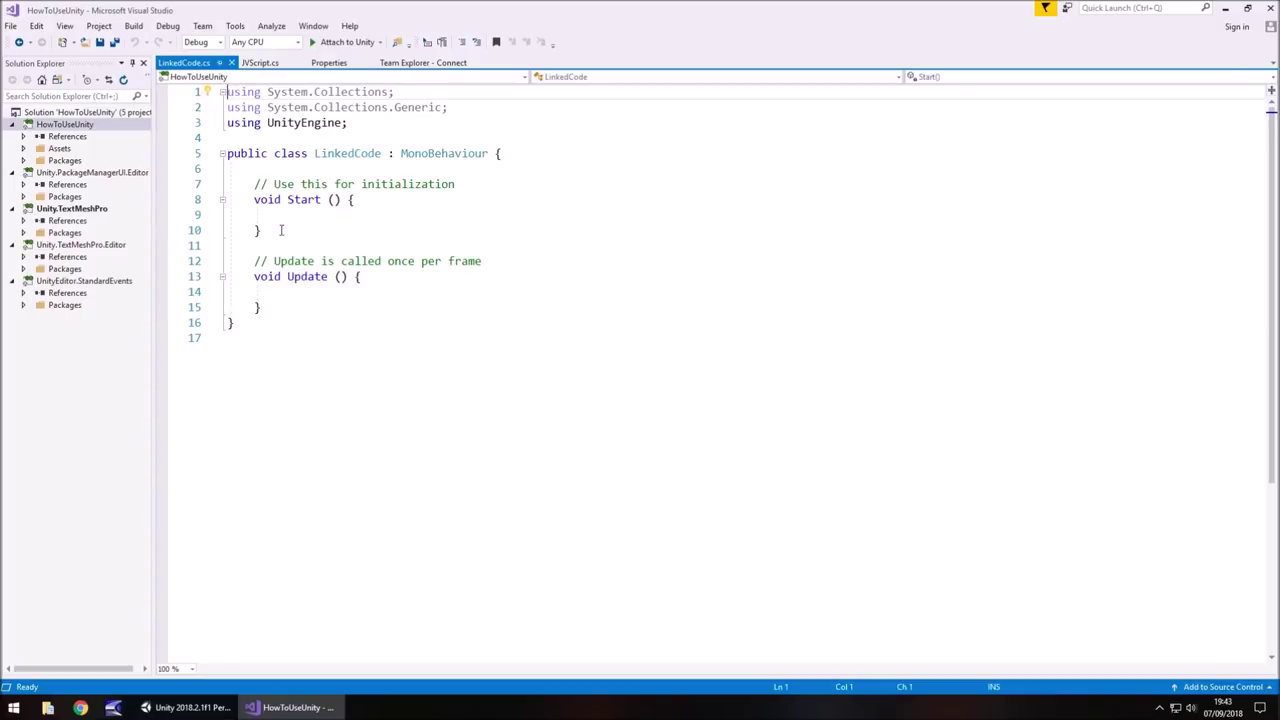
Step: Delete the Start method with its comment and the comment above the Update method
{"action": "left_click_drag", "start_coordinate": [293, 228], "coordinate": [197, 188]}
{"action": "key", "text": "Delete"}
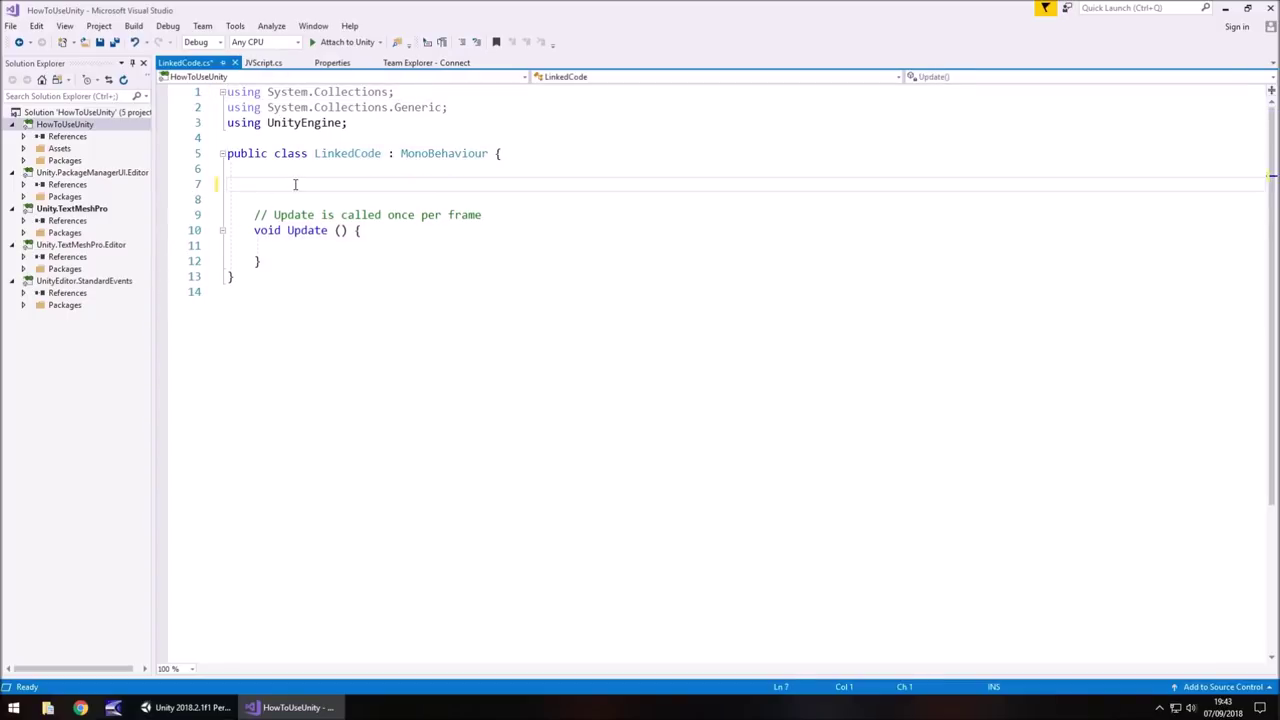
{"action": "left_click", "coordinate": [500, 216]}
{"action": "key", "text": "shift+Home"}
{"action": "key", "text": "shift+Home"}
{"action": "key", "text": "Delete"}
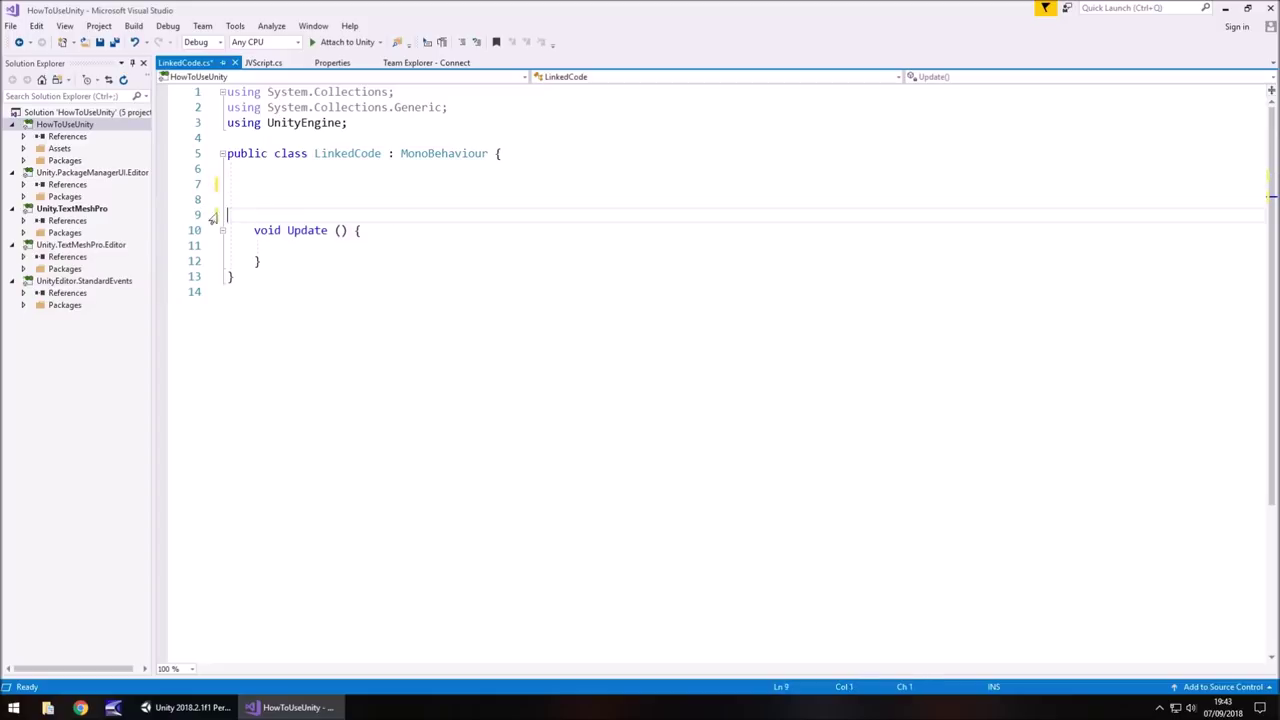
Step: Declare the variable "public static int linkedNumber;" at the top of the LinkedCode class
{"action": "left_click", "coordinate": [305, 184]}
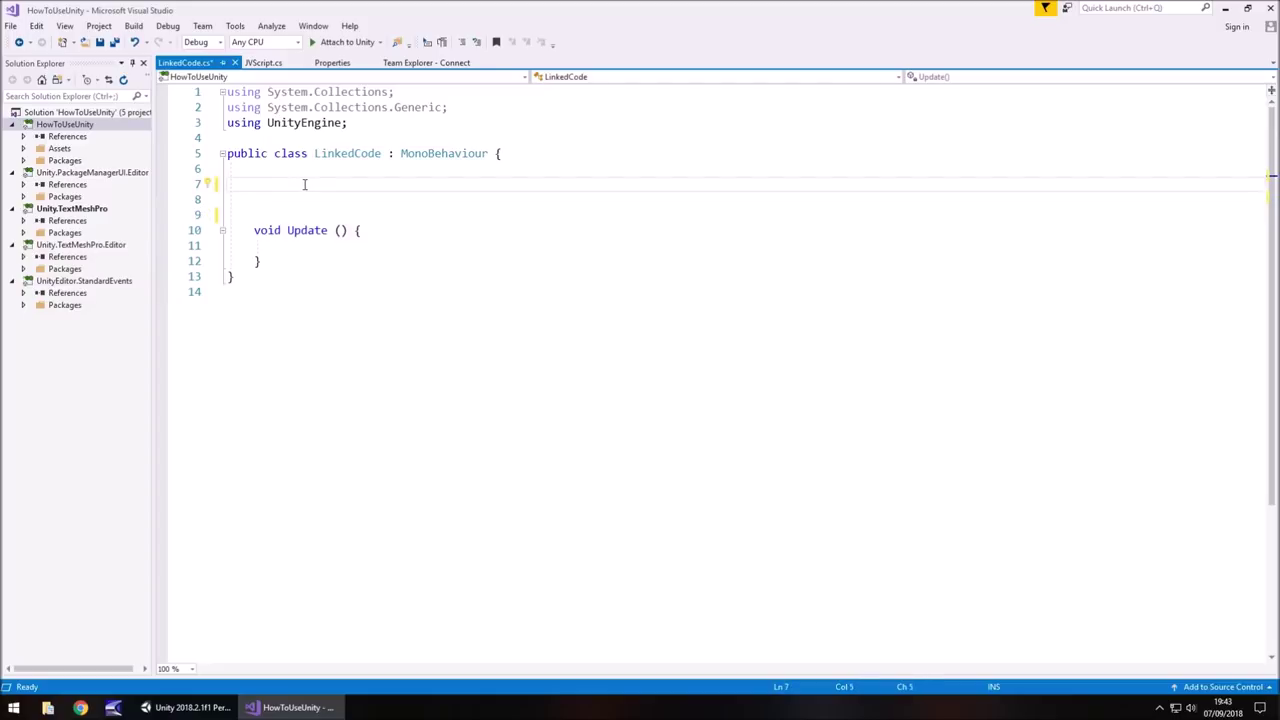
{"action": "type", "text": "pu"}
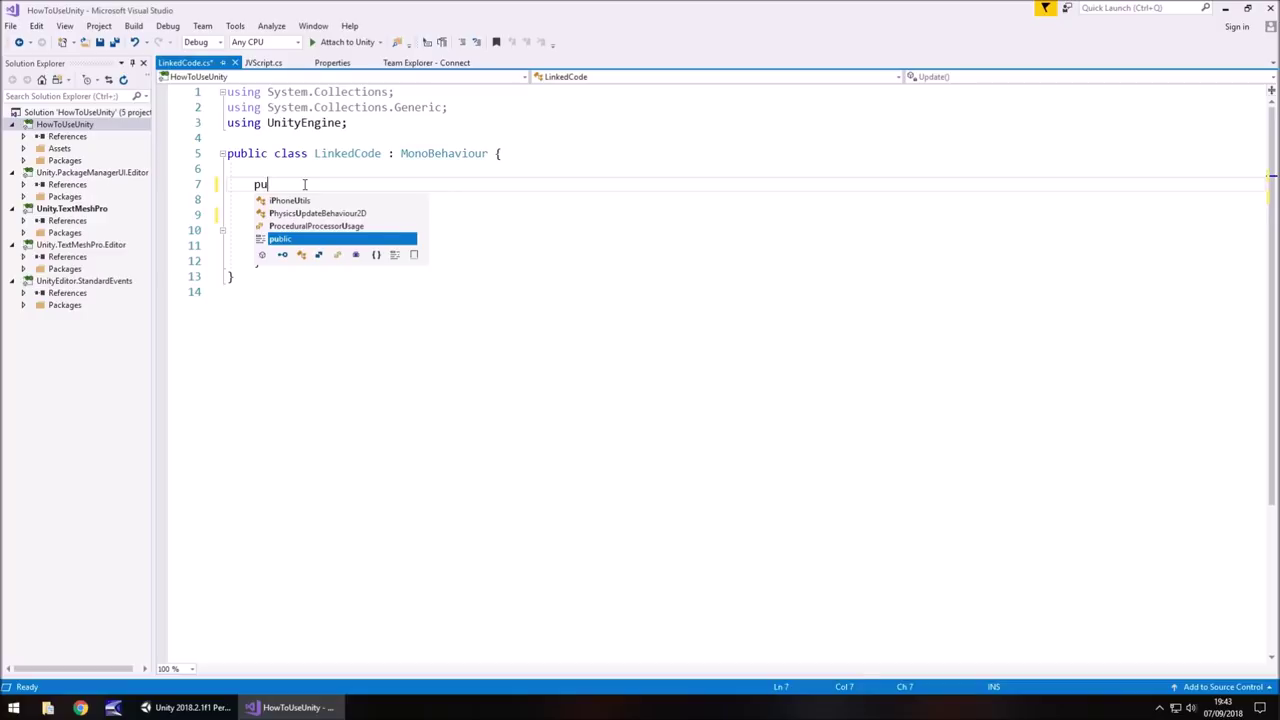
{"action": "type", "text": "blic s"}
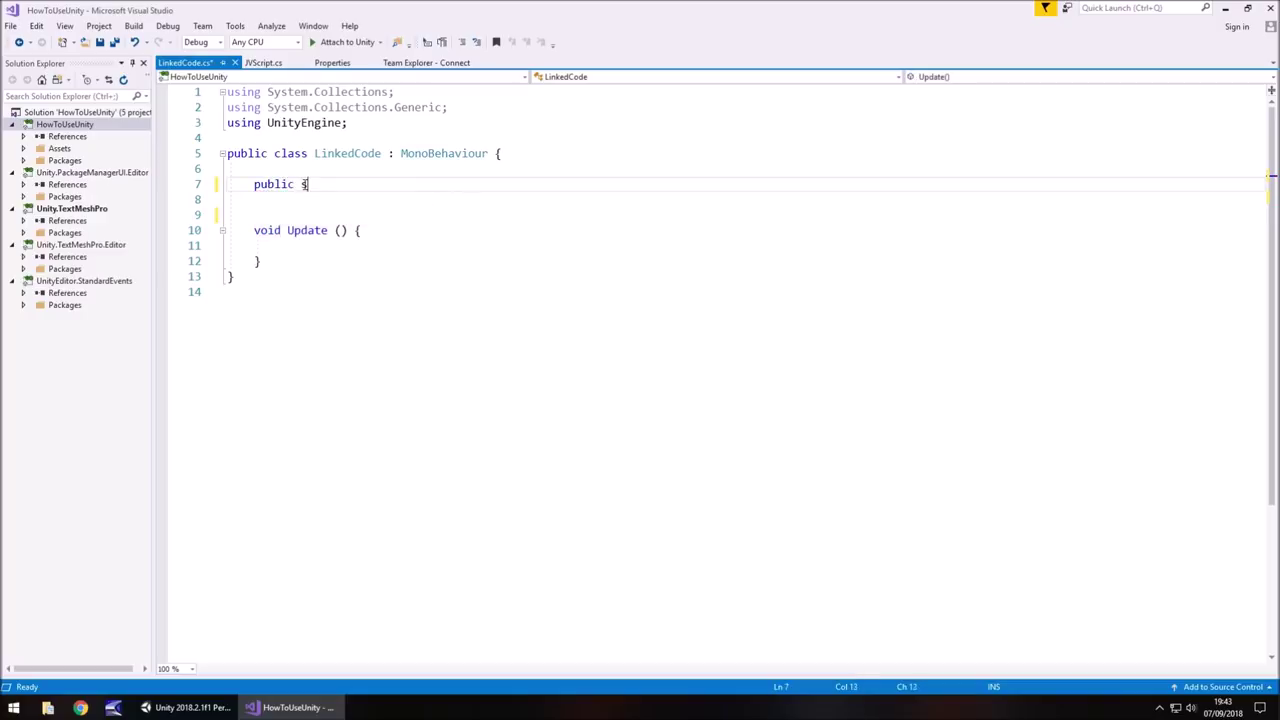
{"action": "type", "text": "tatic int"}
{"action": "type", "text": "linkedN"}
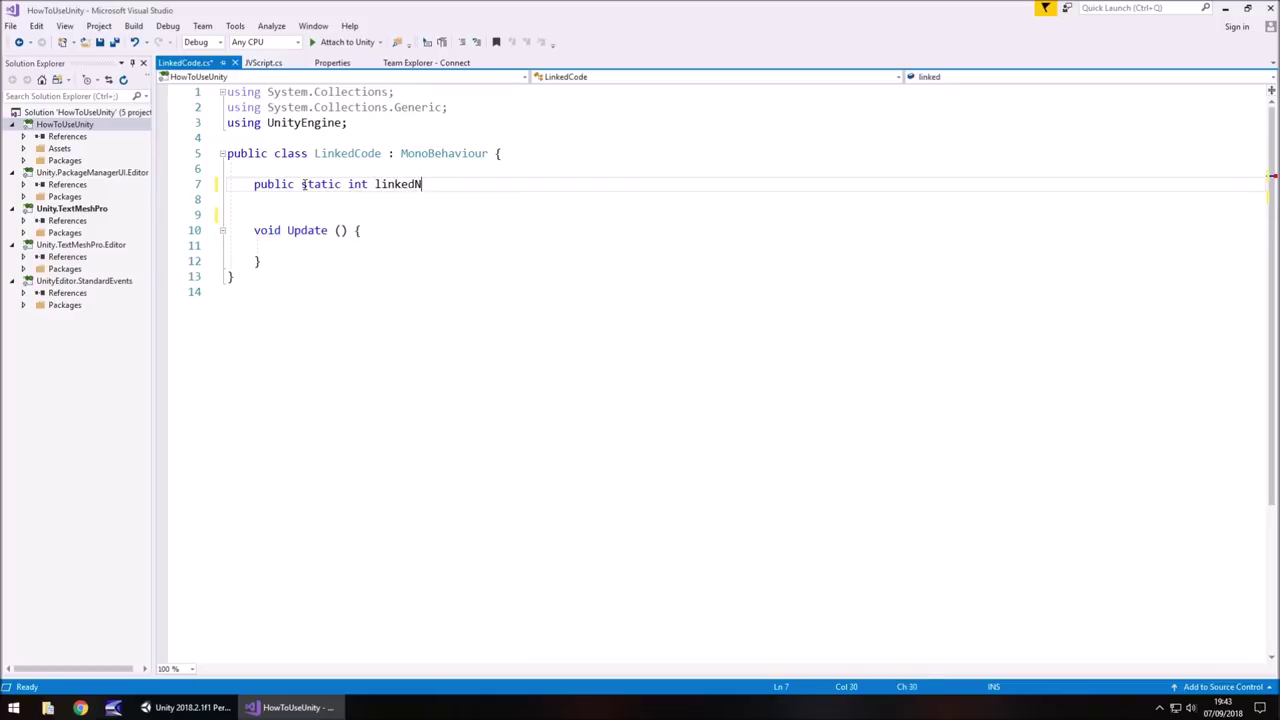
{"action": "type", "text": "umber;"}
{"action": "key", "text": "Return"}
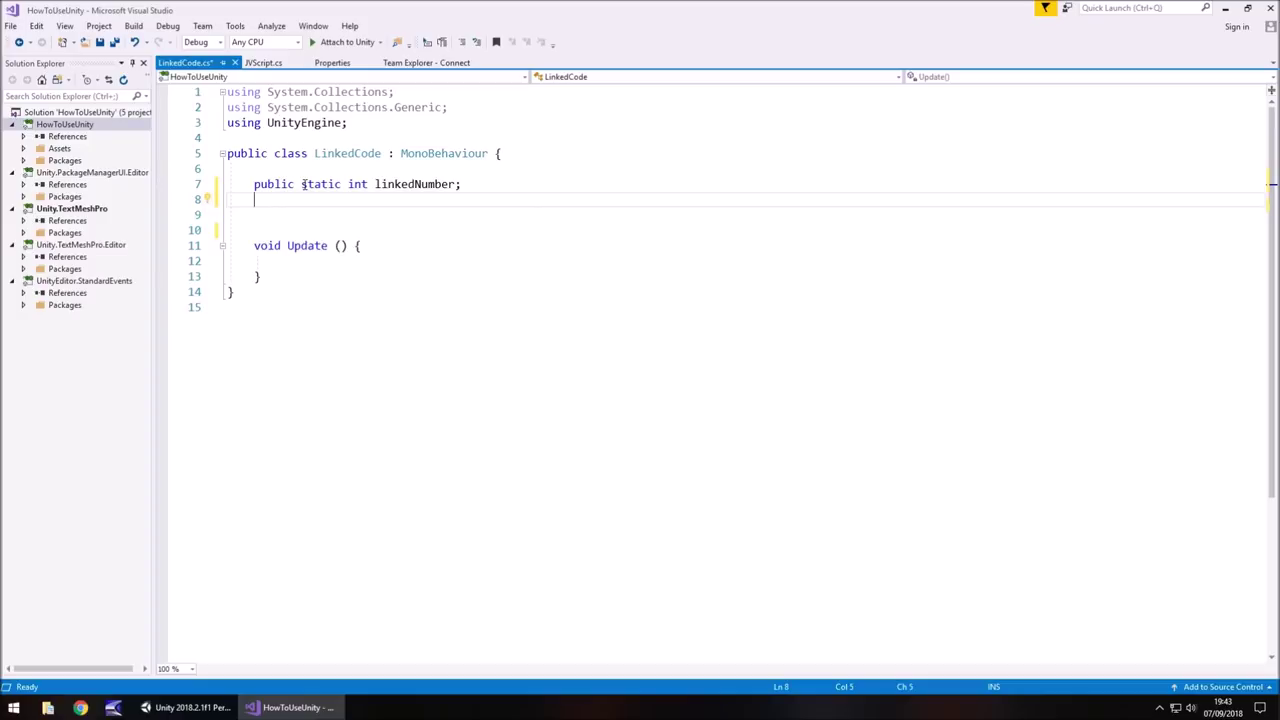
Step: Declare the variable "public int internalNumber;" below the linkedNumber declaration
{"action": "type", "text": "public"}
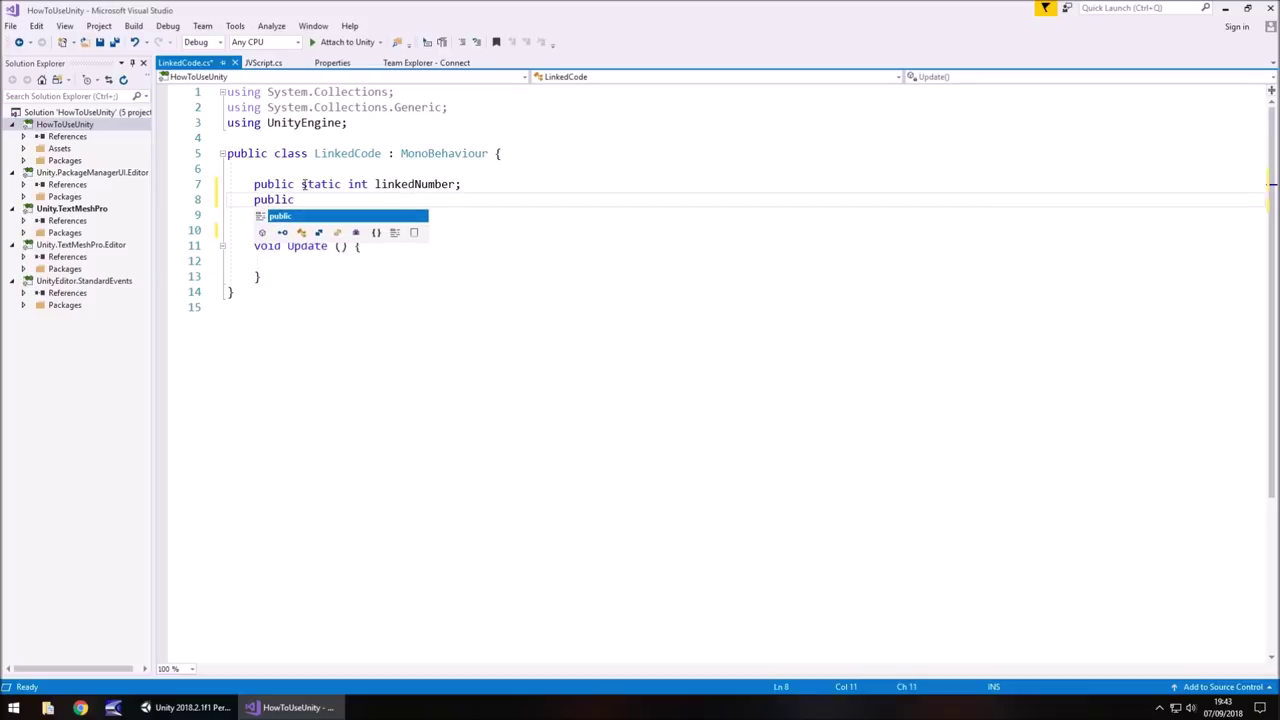
{"action": "type", "text": " int"}
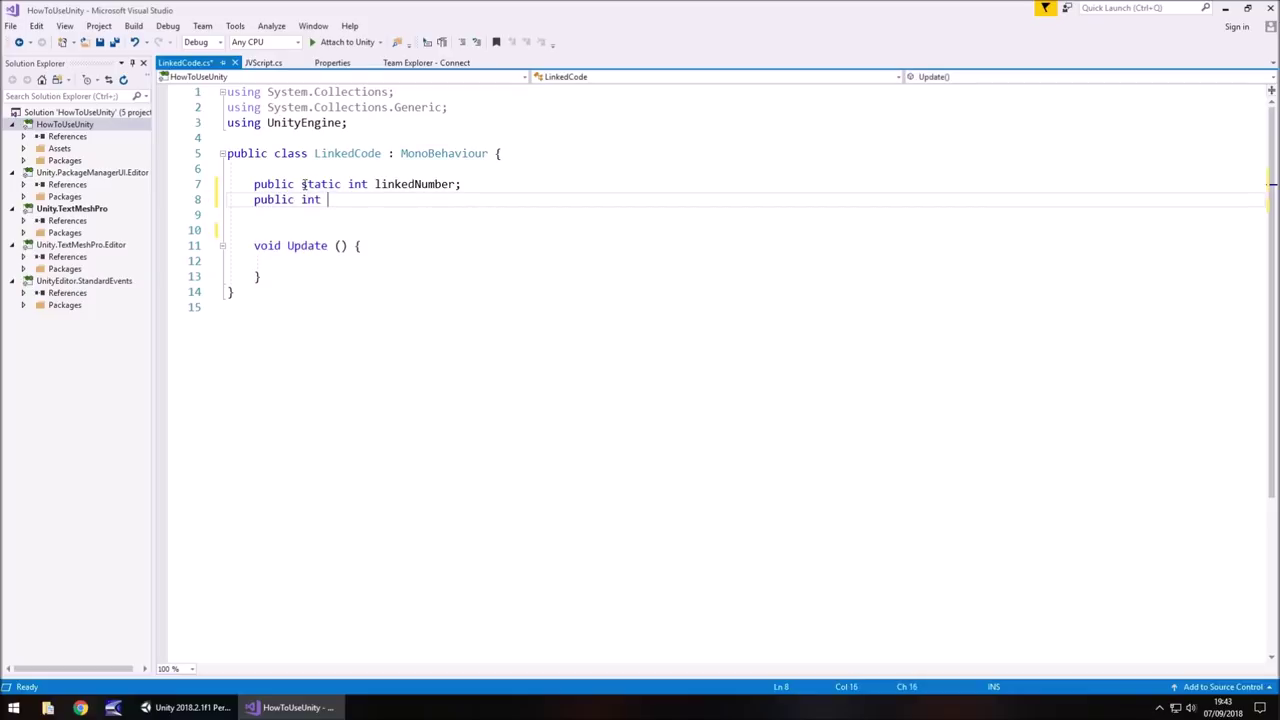
{"action": "type", "text": " internalNumber;"}
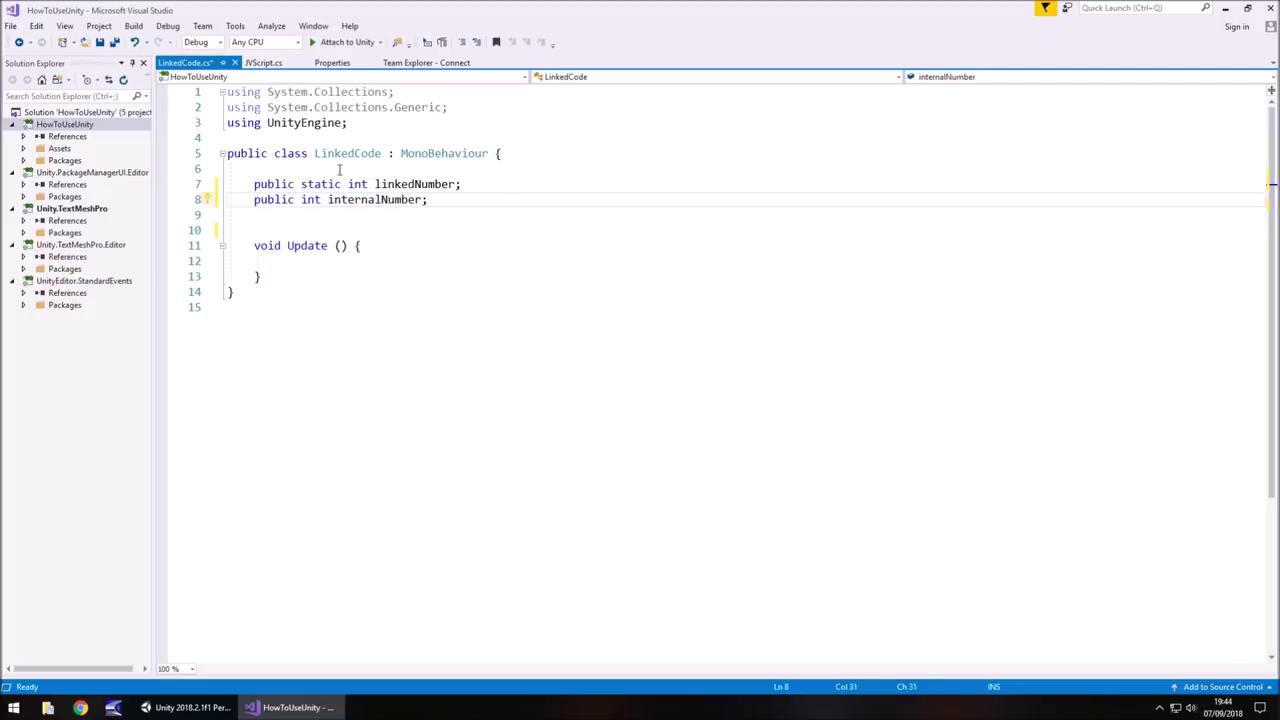
Step: Add "internalNumber = linkedNumber;" inside the Update method and save the script
{"action": "left_click", "coordinate": [346, 260]}
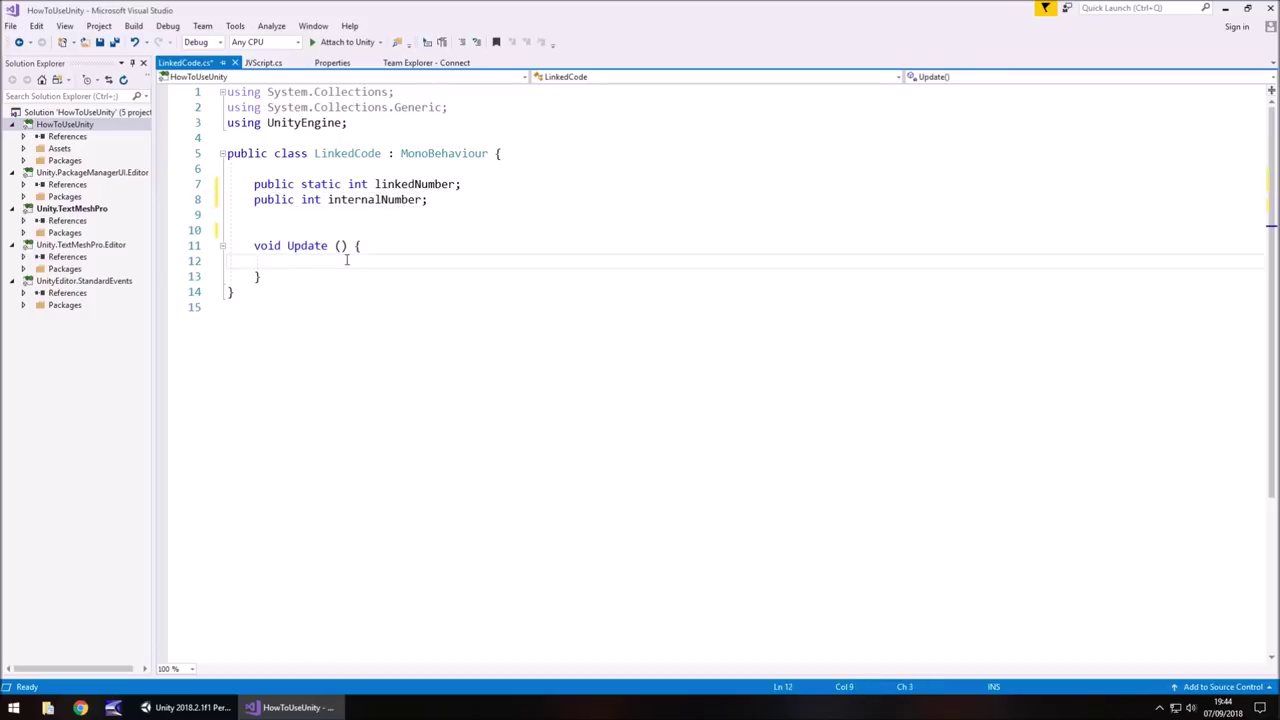
{"action": "type", "text": "intern"}
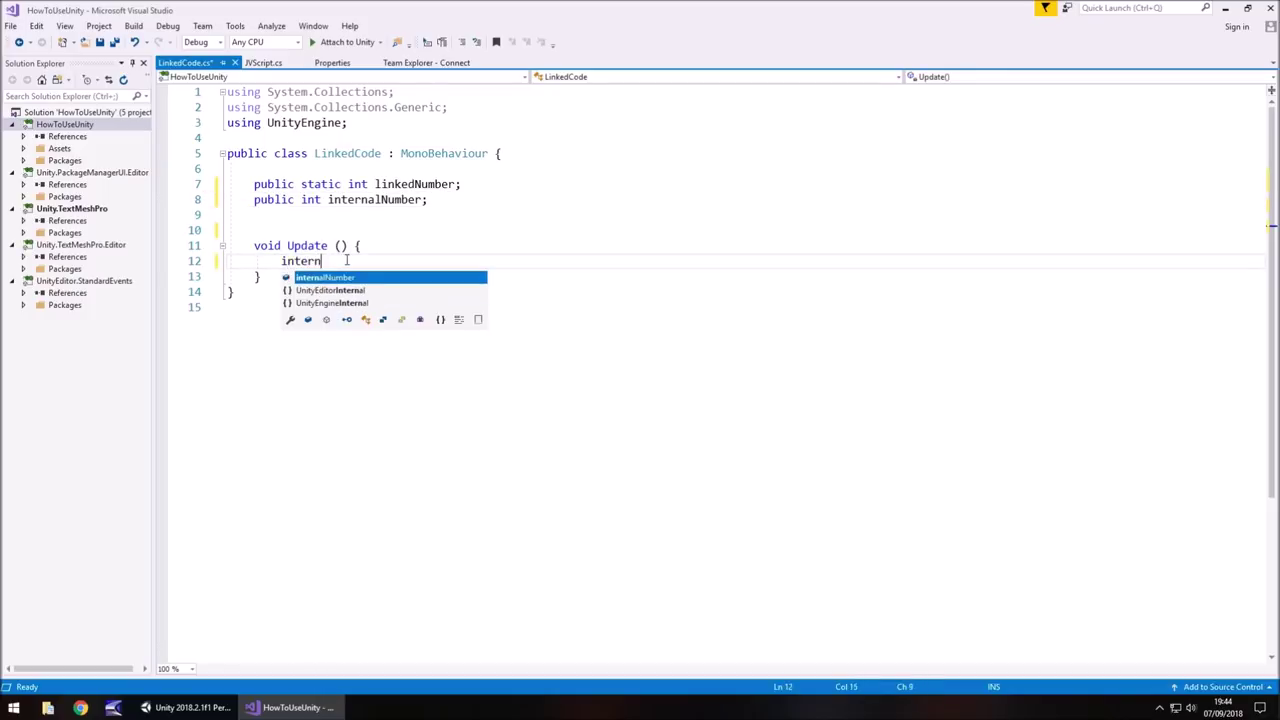
{"action": "type", "text": "alNumber "}
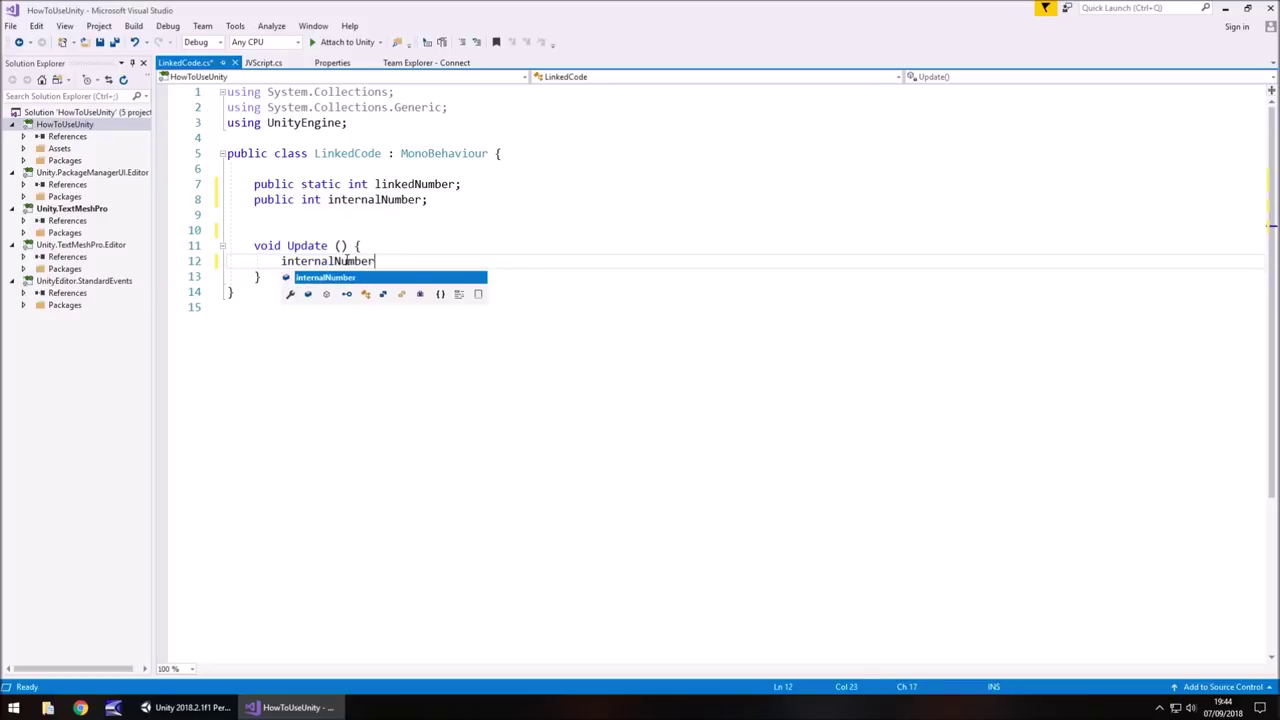
{"action": "type", "text": "="}
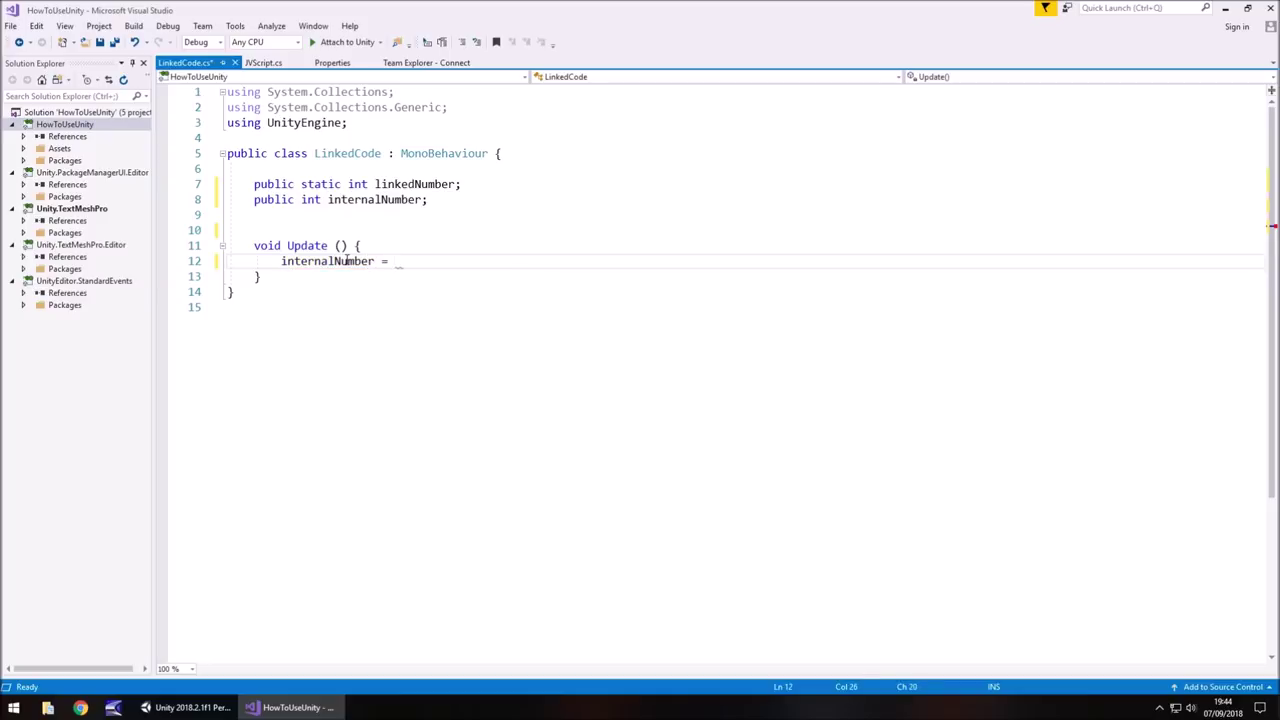
{"action": "type", "text": " linkedN"}
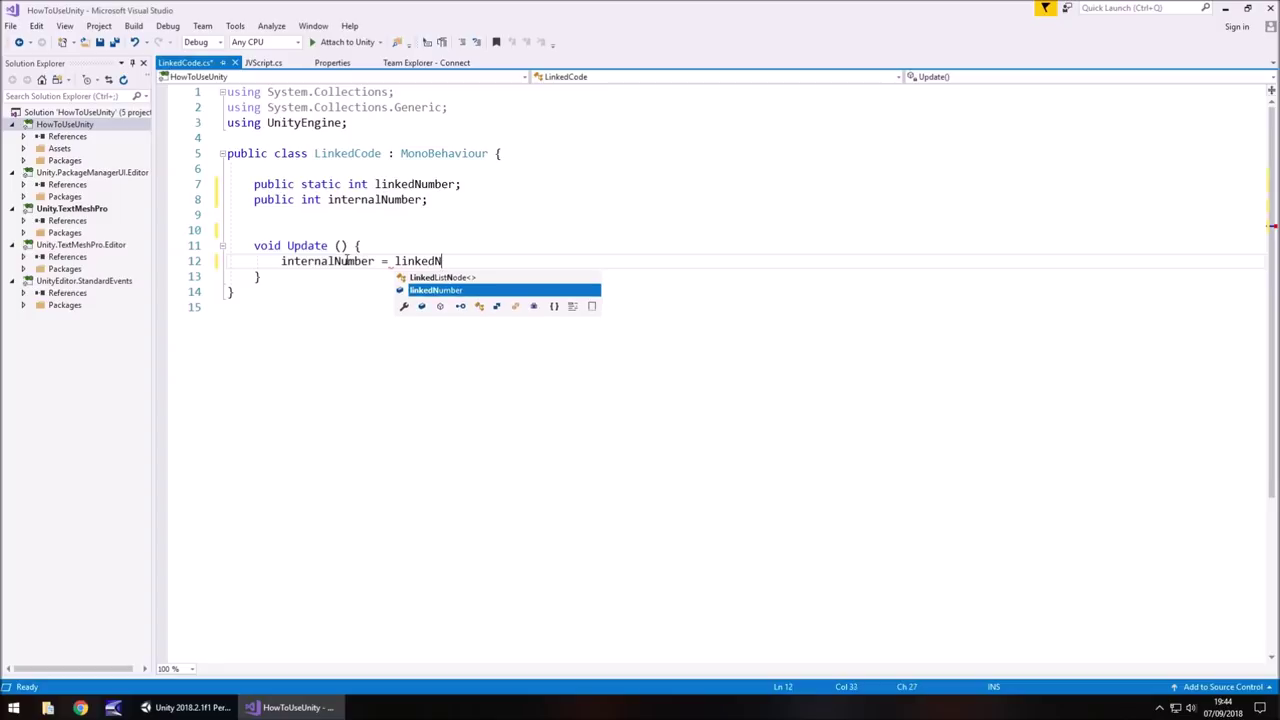
{"action": "type", "text": "umber;"}
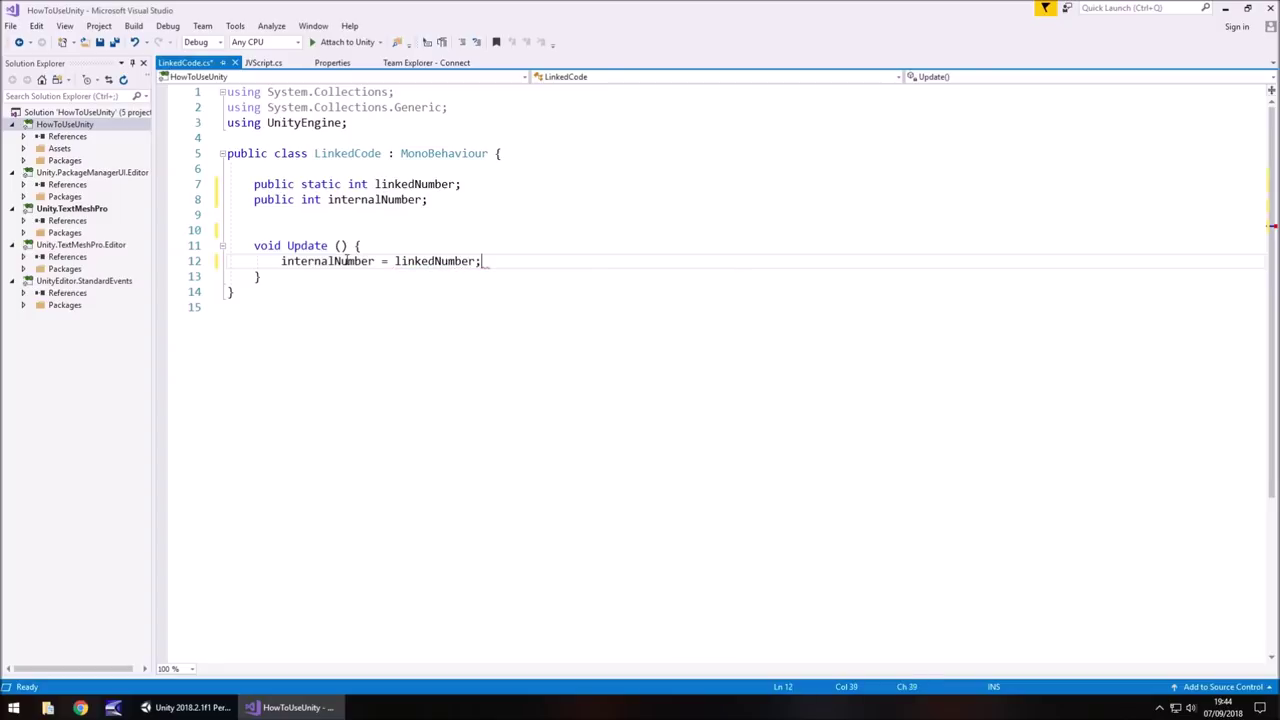
{"action": "key", "text": "ctrl+s"}
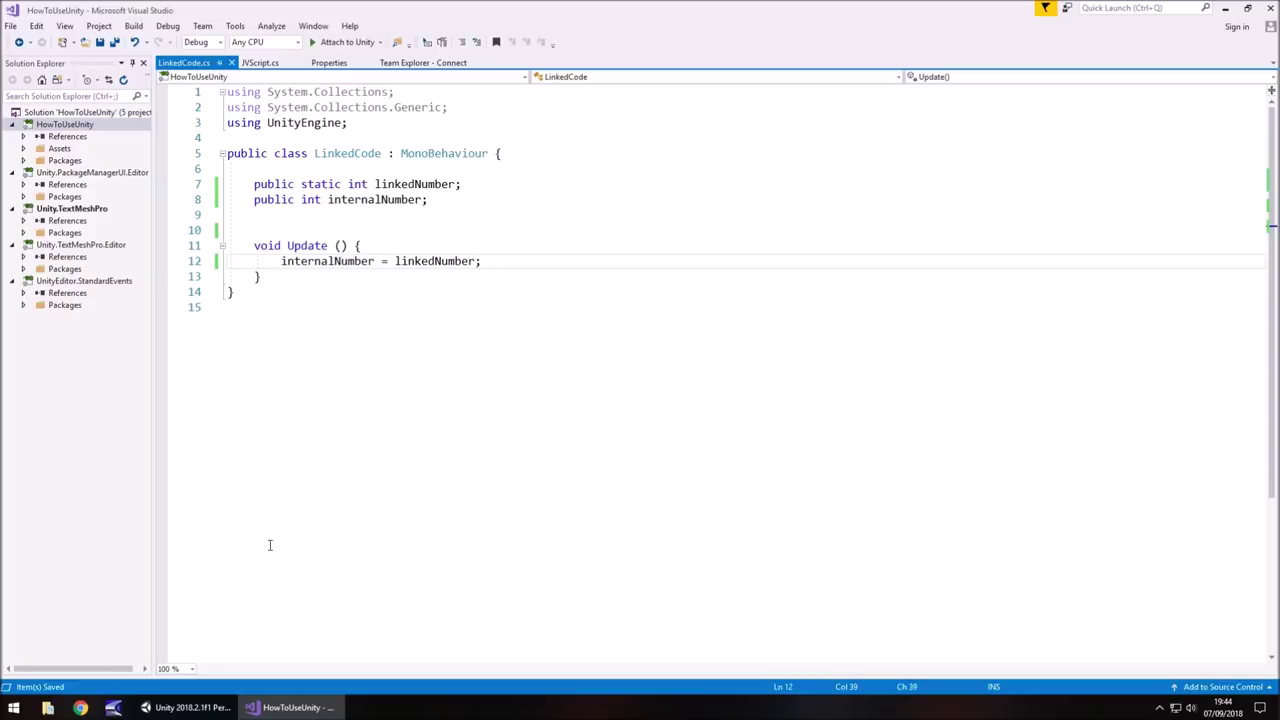
Step: Switch to Unity, create an empty game object named Linked, and attach the LinkedCode script to it
{"action": "left_click", "coordinate": [190, 707]}
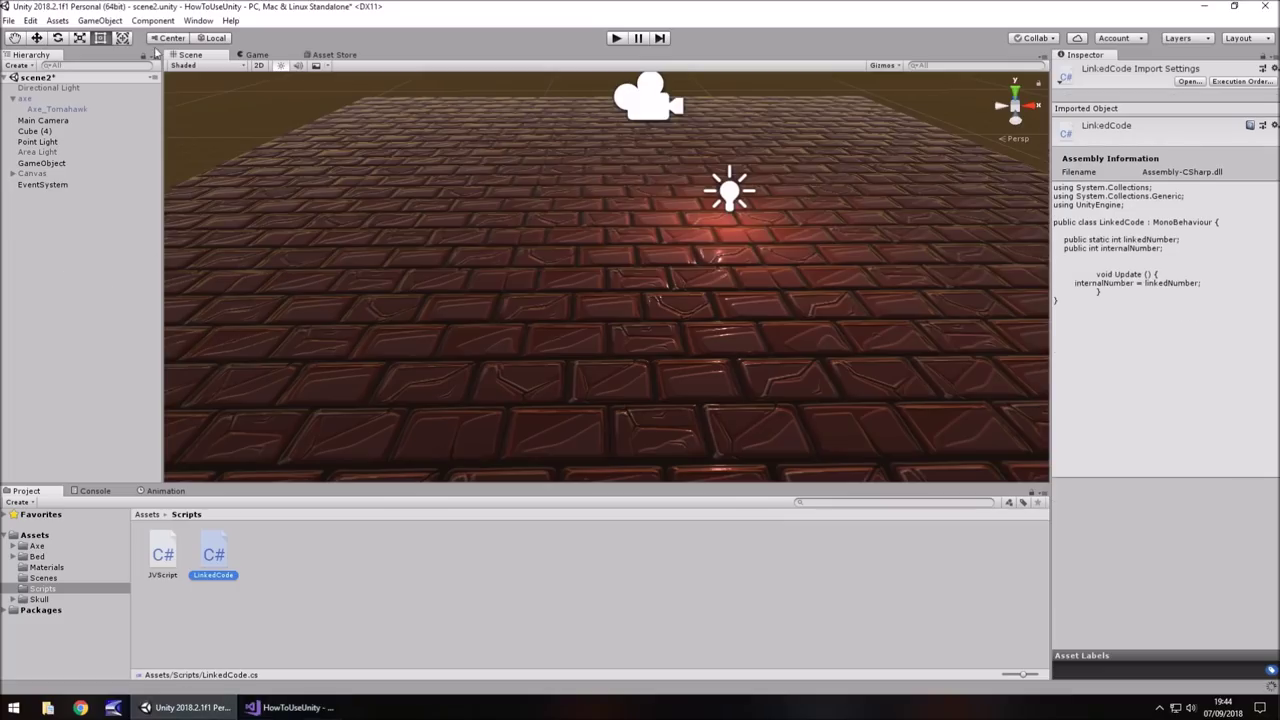
{"action": "left_click", "coordinate": [102, 21]}
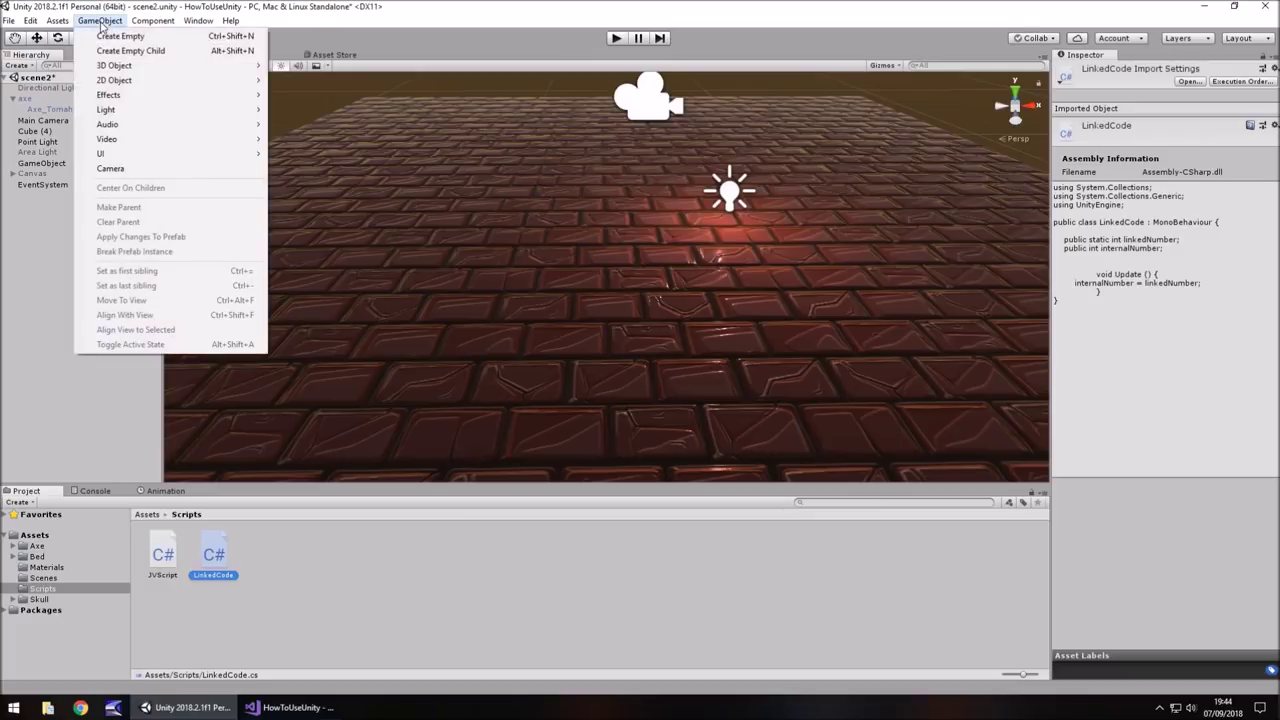
{"action": "left_click", "coordinate": [110, 36]}
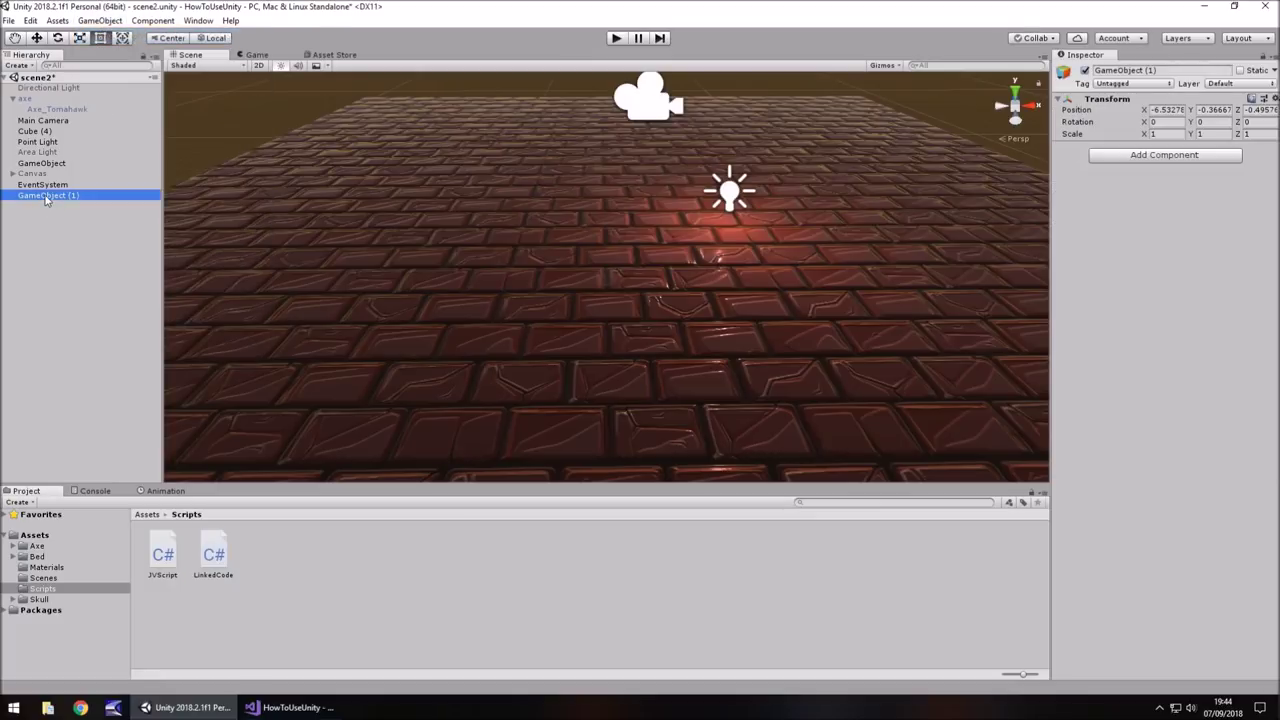
{"action": "right_click", "coordinate": [45, 198]}
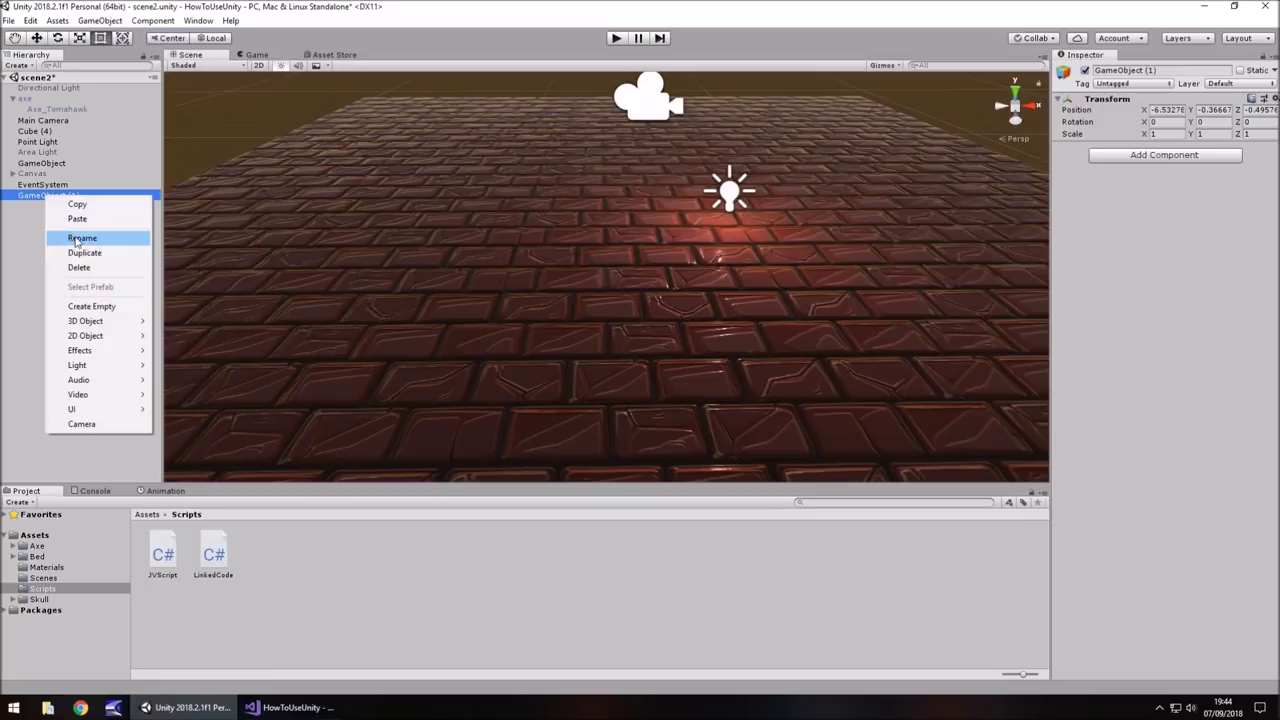
{"action": "left_click", "coordinate": [75, 236]}
{"action": "type", "text": "Link"}
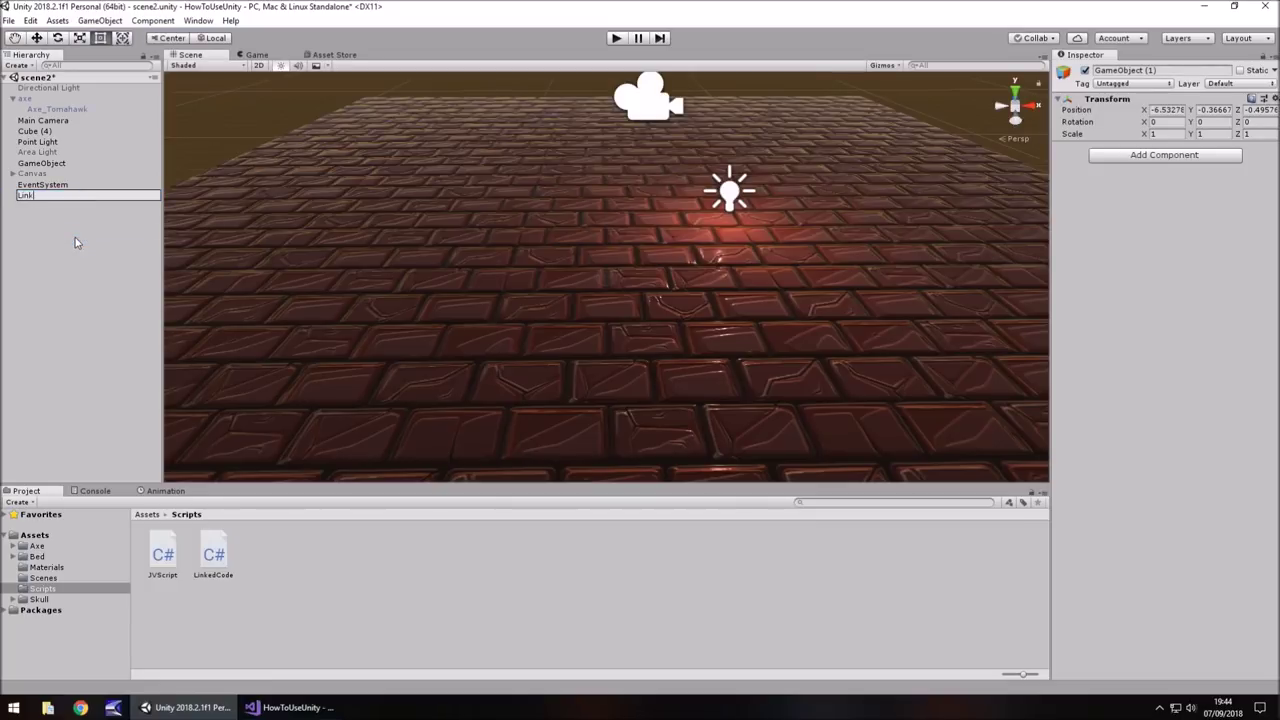
{"action": "type", "text": "ed"}
{"action": "key", "text": "Return"}
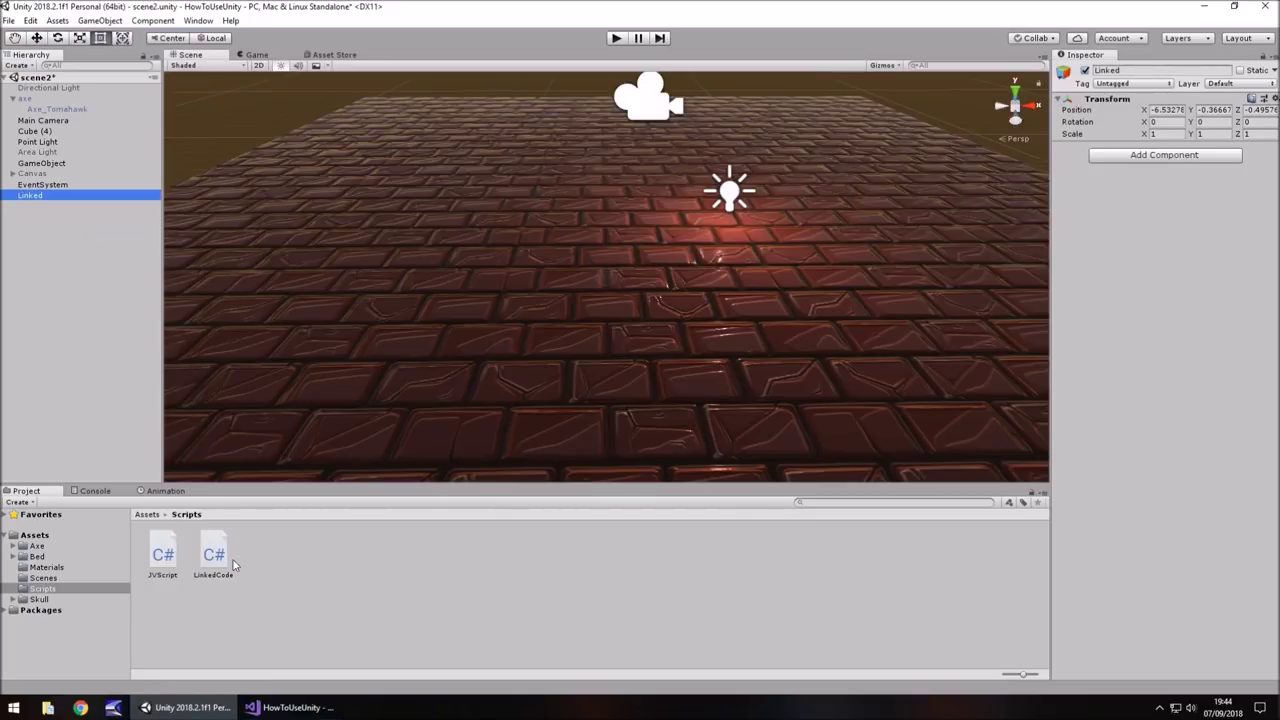
{"action": "left_click_drag", "start_coordinate": [222, 560], "coordinate": [30, 200]}
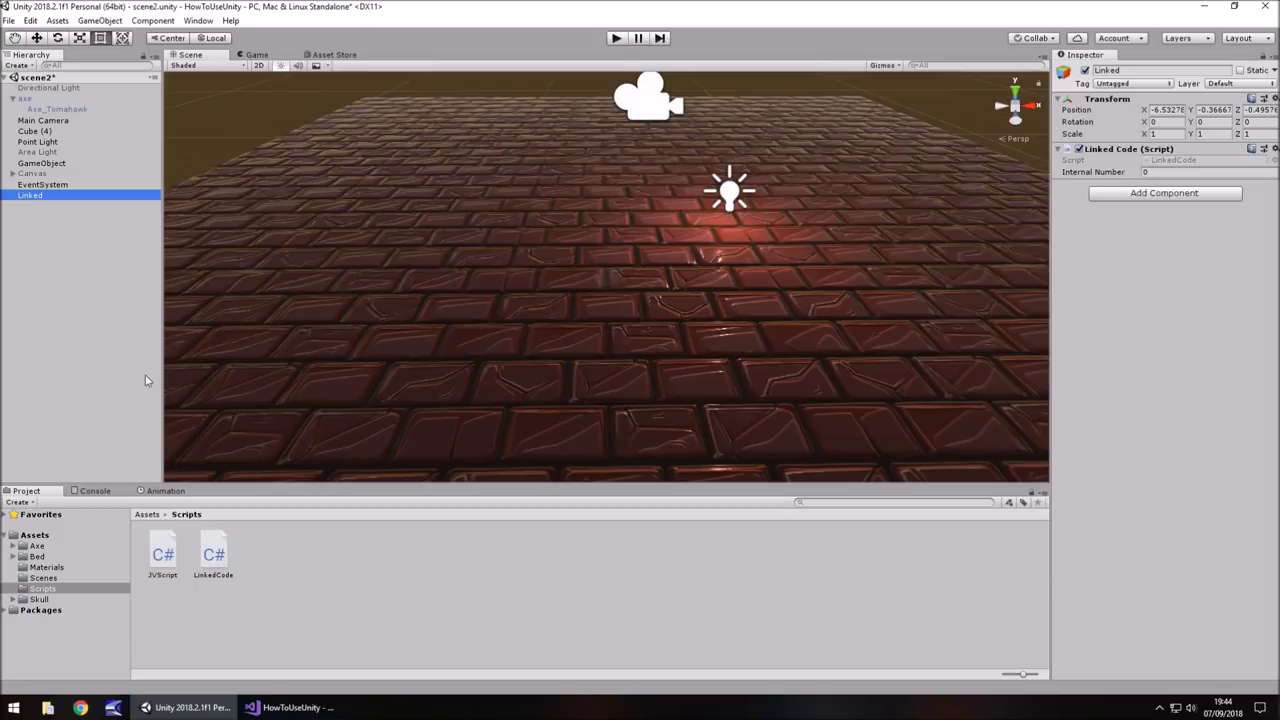
Step: Switch to Visual Studio and add an empty "void Update()" method below the Start method in JVScript
{"action": "left_click", "coordinate": [296, 708]}
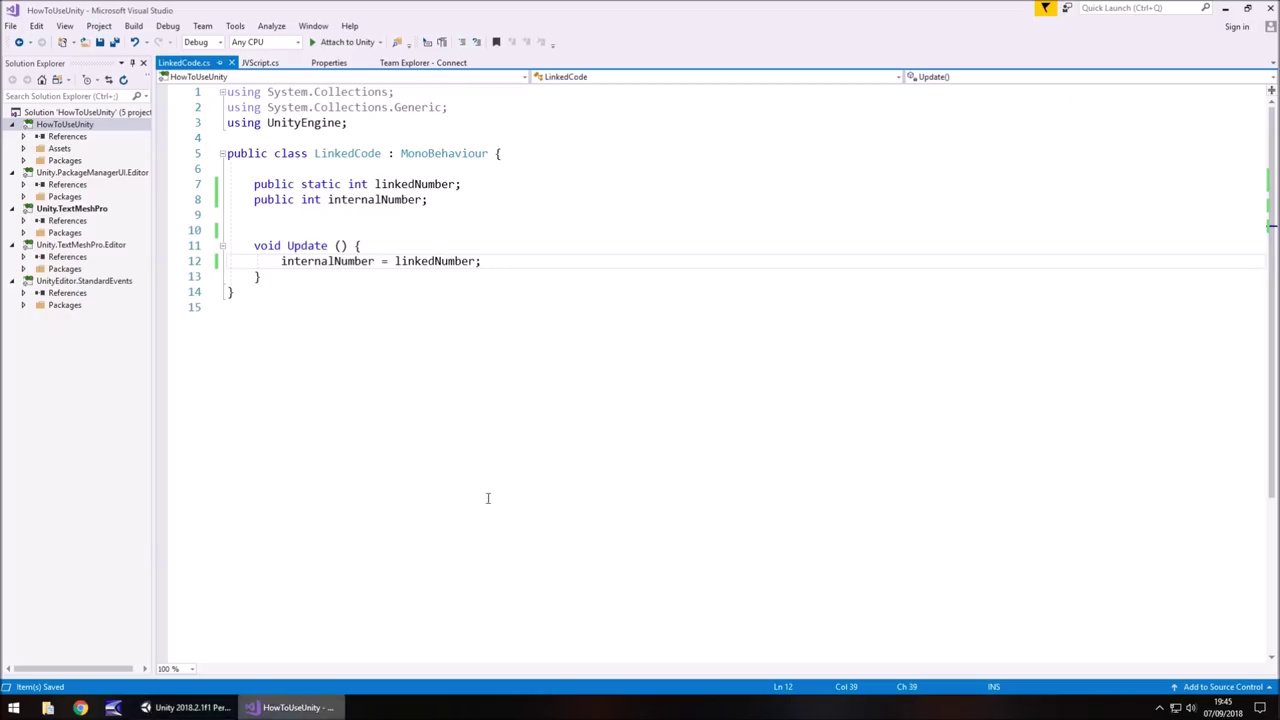
{"action": "left_click", "coordinate": [258, 66]}
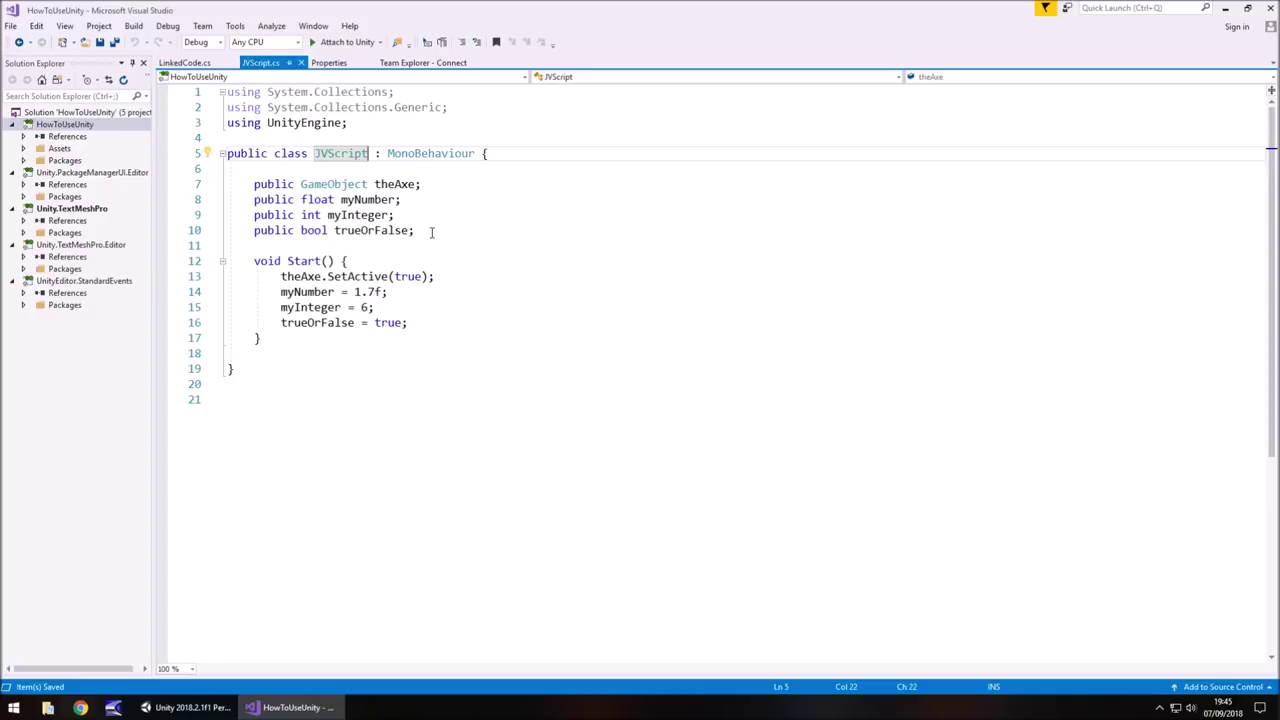
{"action": "left_click", "coordinate": [285, 339]}
{"action": "key", "text": "Return"}
{"action": "key", "text": "Return"}
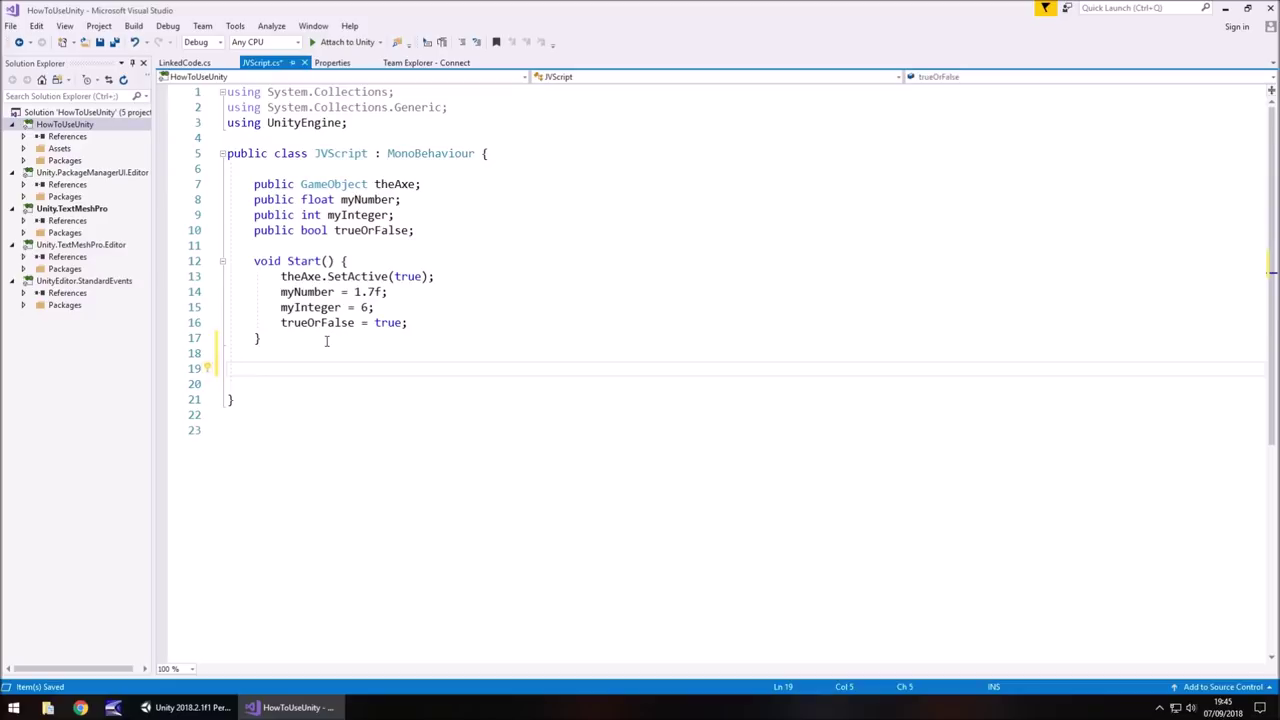
{"action": "type", "text": "void Update"}
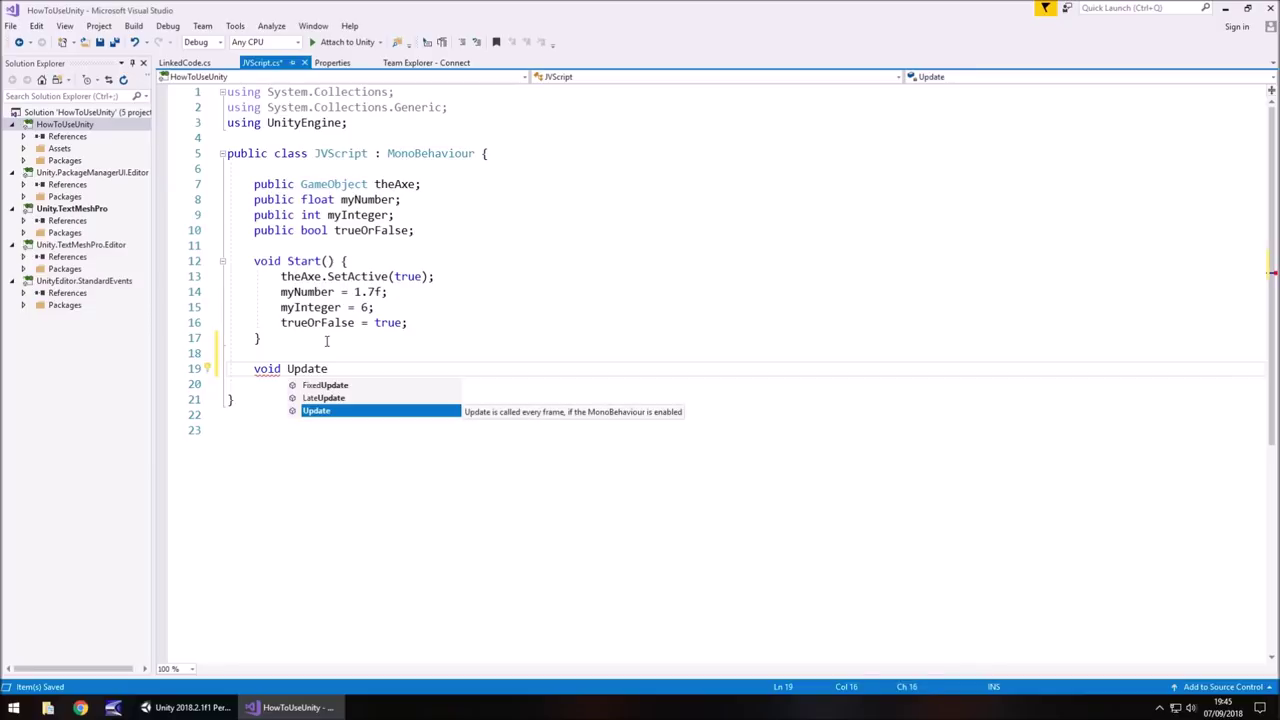
{"action": "key", "text": "Tab"}
{"action": "left_click_drag", "start_coordinate": [301, 369], "coordinate": [253, 369]}
{"action": "key", "text": "Delete"}
{"action": "key", "text": "Delete"}
{"action": "left_click", "coordinate": [332, 400]}
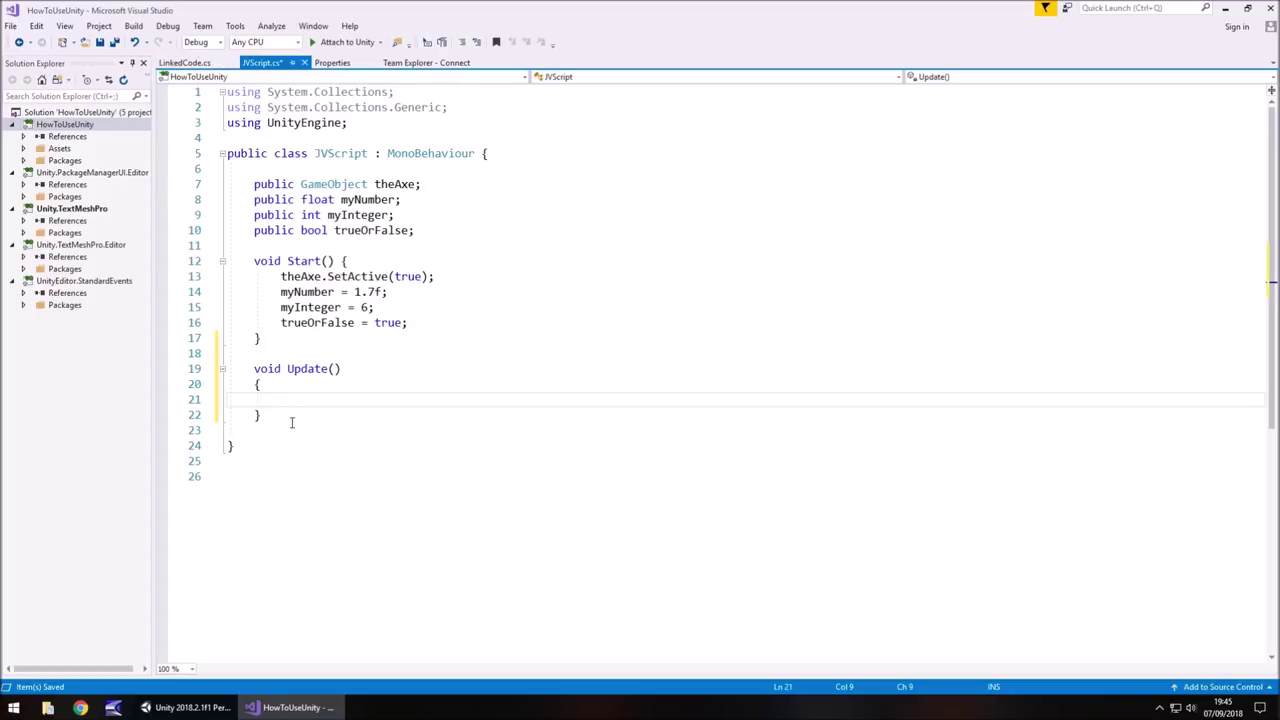
Step: Add "LinkedCode.linkedNumber = myInteger;" inside JVScript's Update method and save the script
{"action": "type", "text": "Linked"}
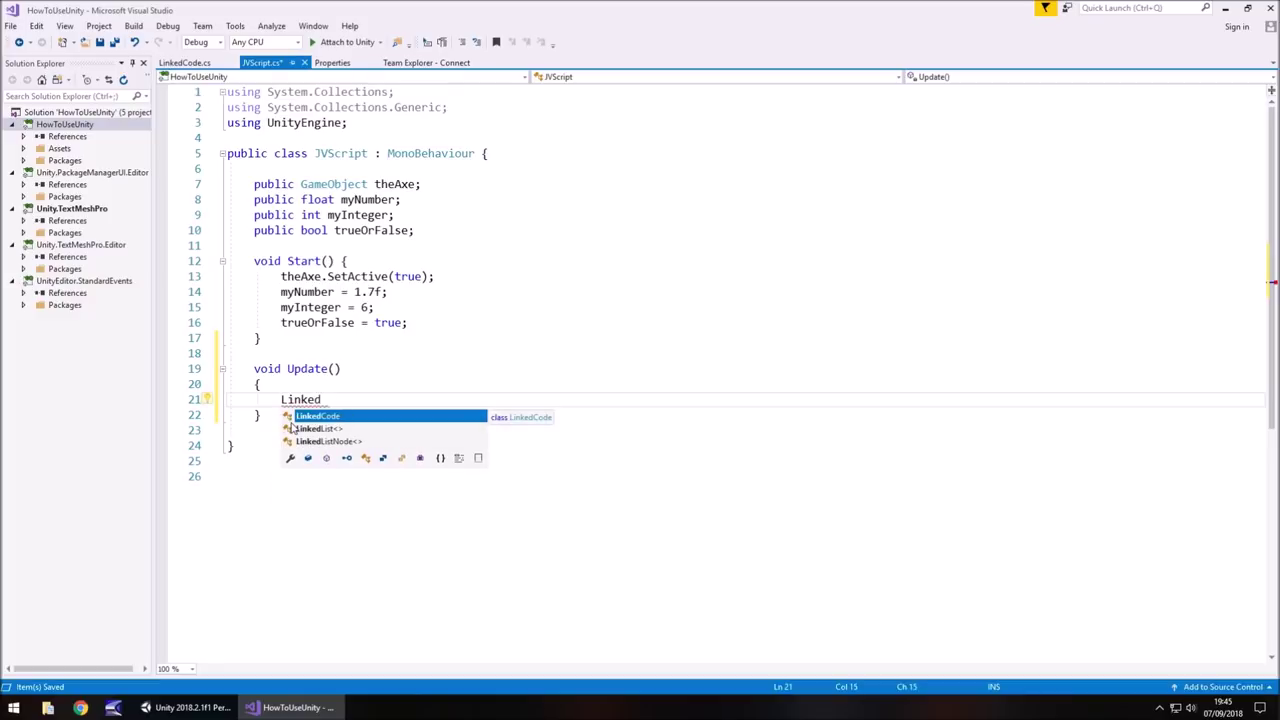
{"action": "key", "text": "Tab"}
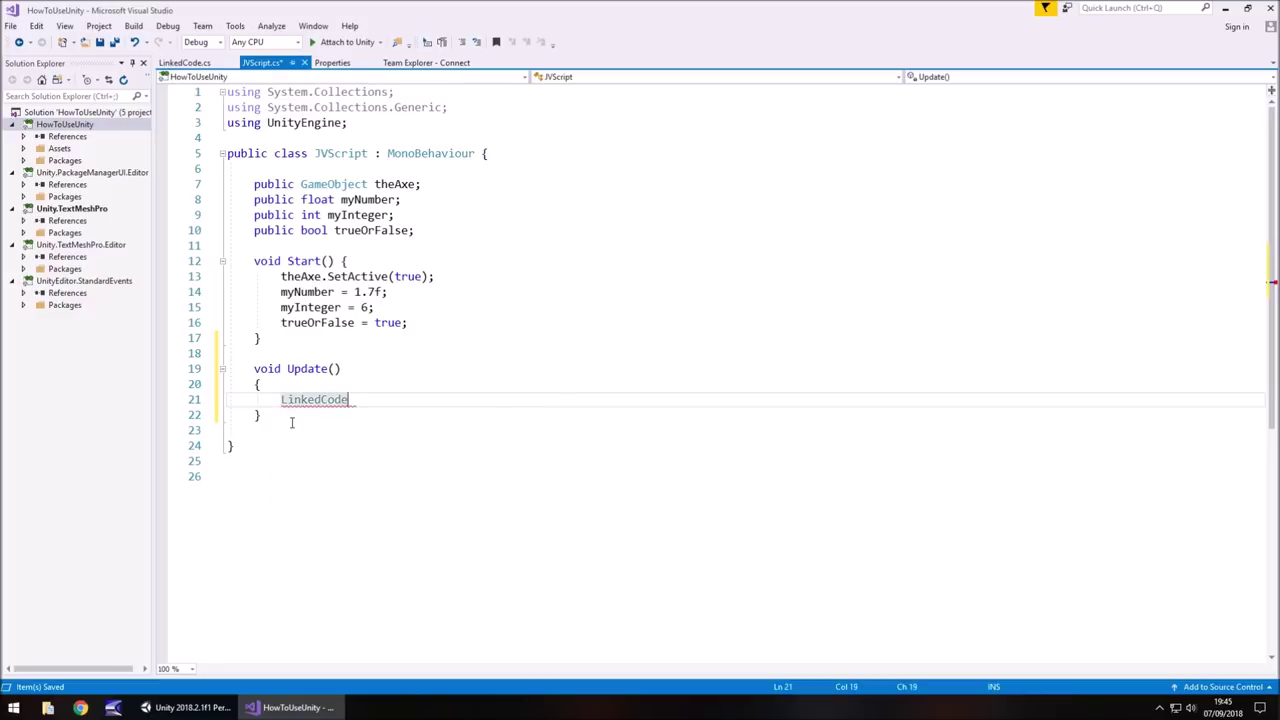
{"action": "type", "text": "."}
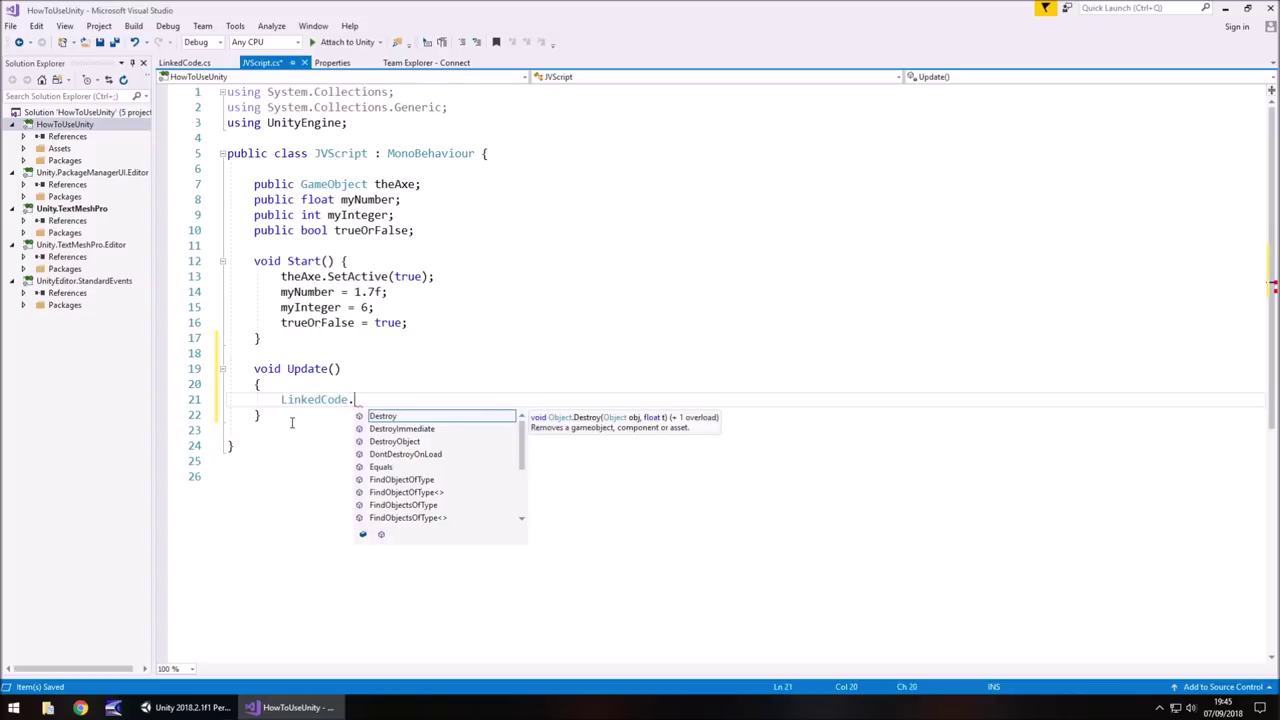
{"action": "left_click", "coordinate": [184, 62]}
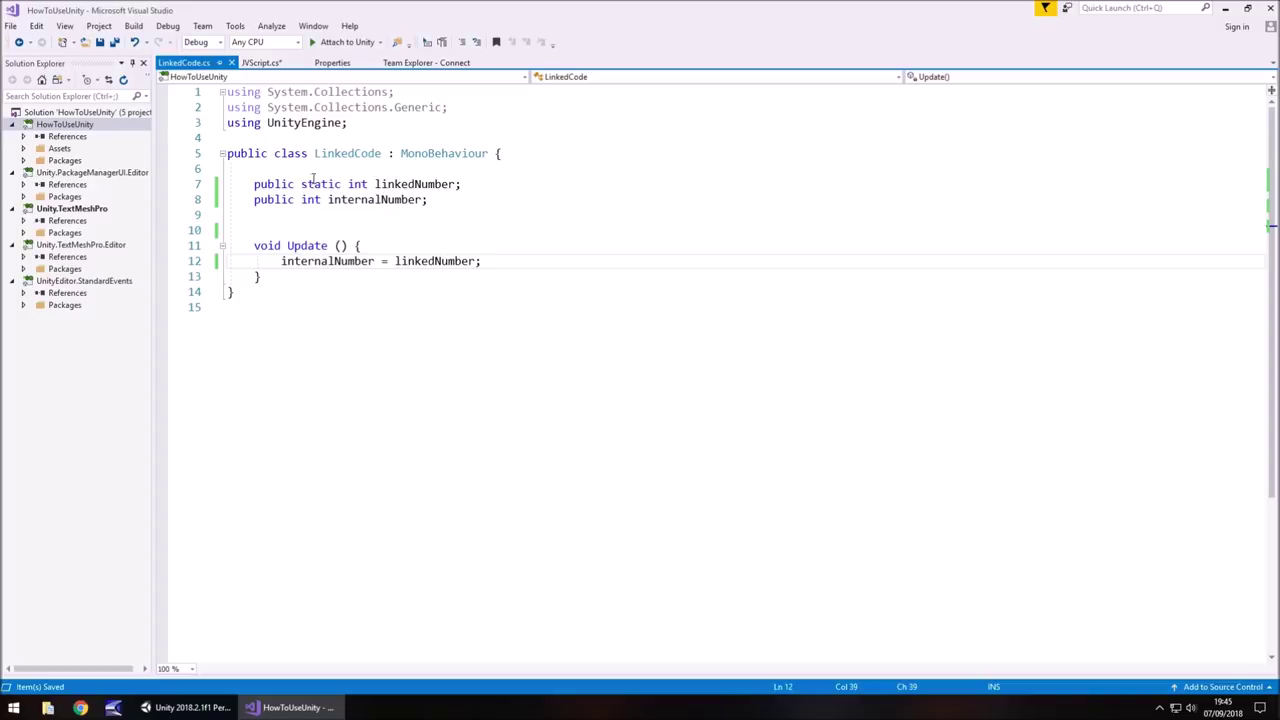
{"action": "left_click", "coordinate": [258, 62]}
{"action": "type", "text": "lin"}
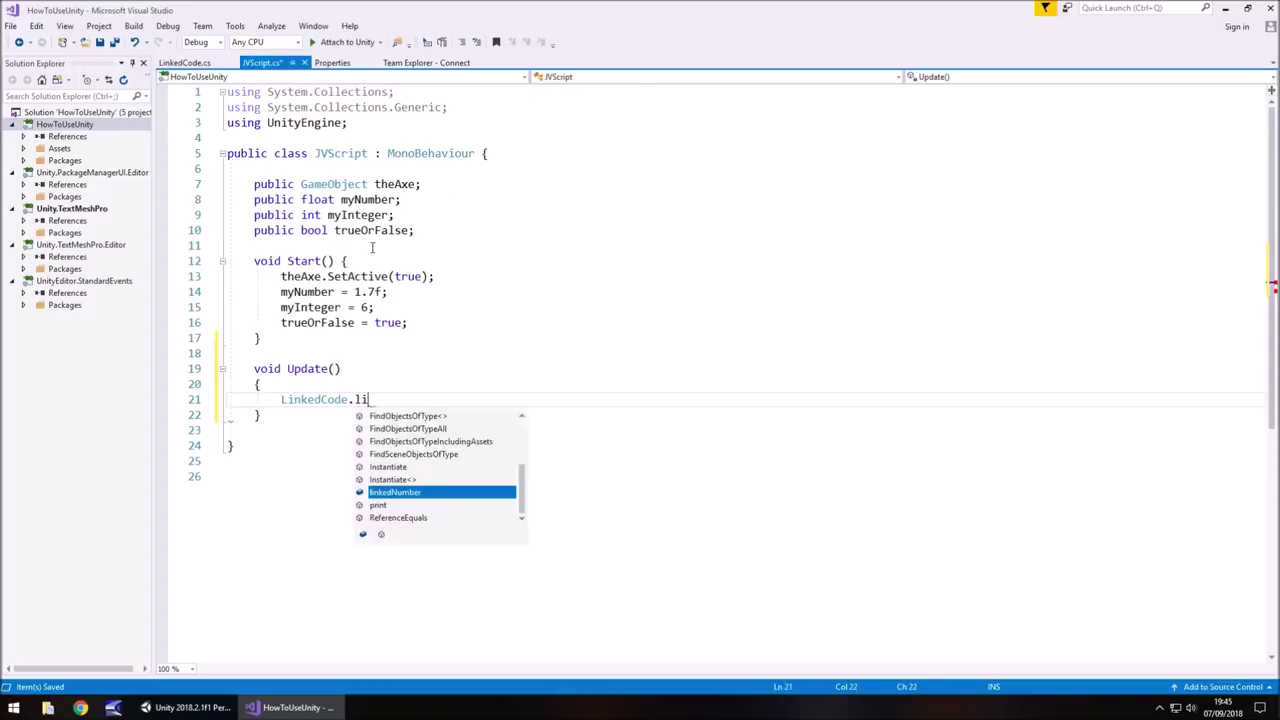
{"action": "key", "text": "Tab"}
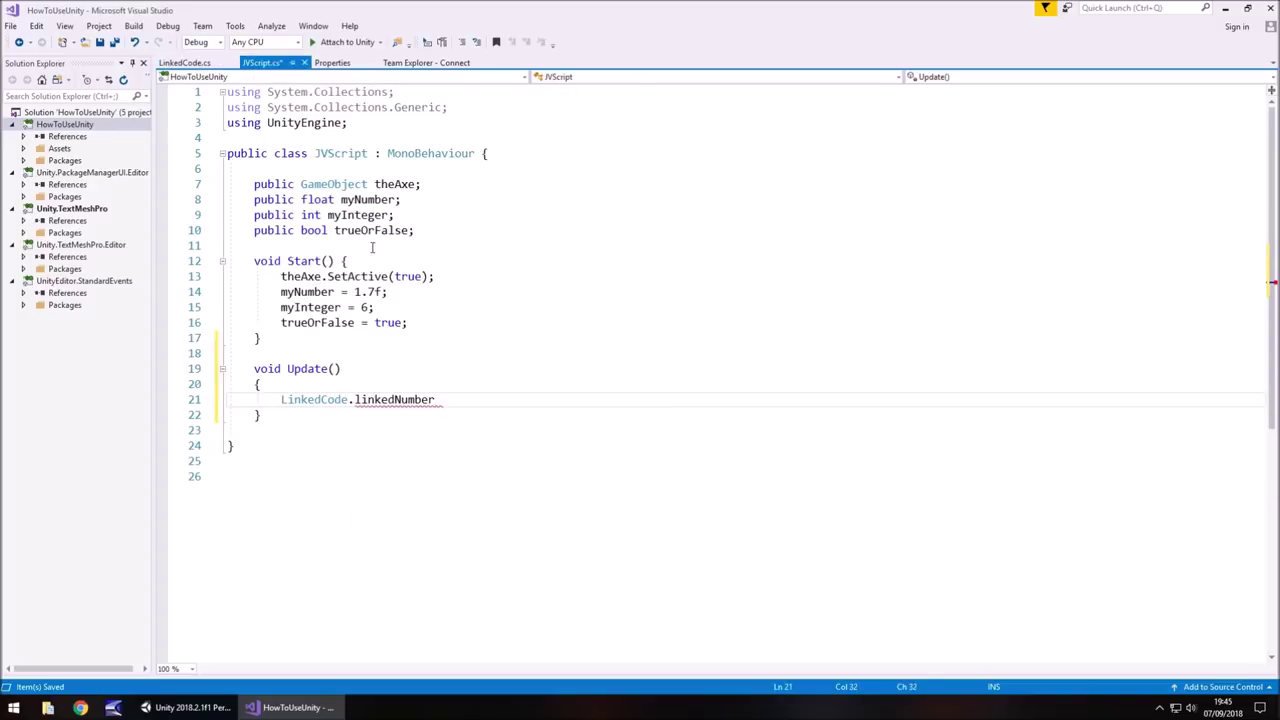
{"action": "type", "text": "= m"}
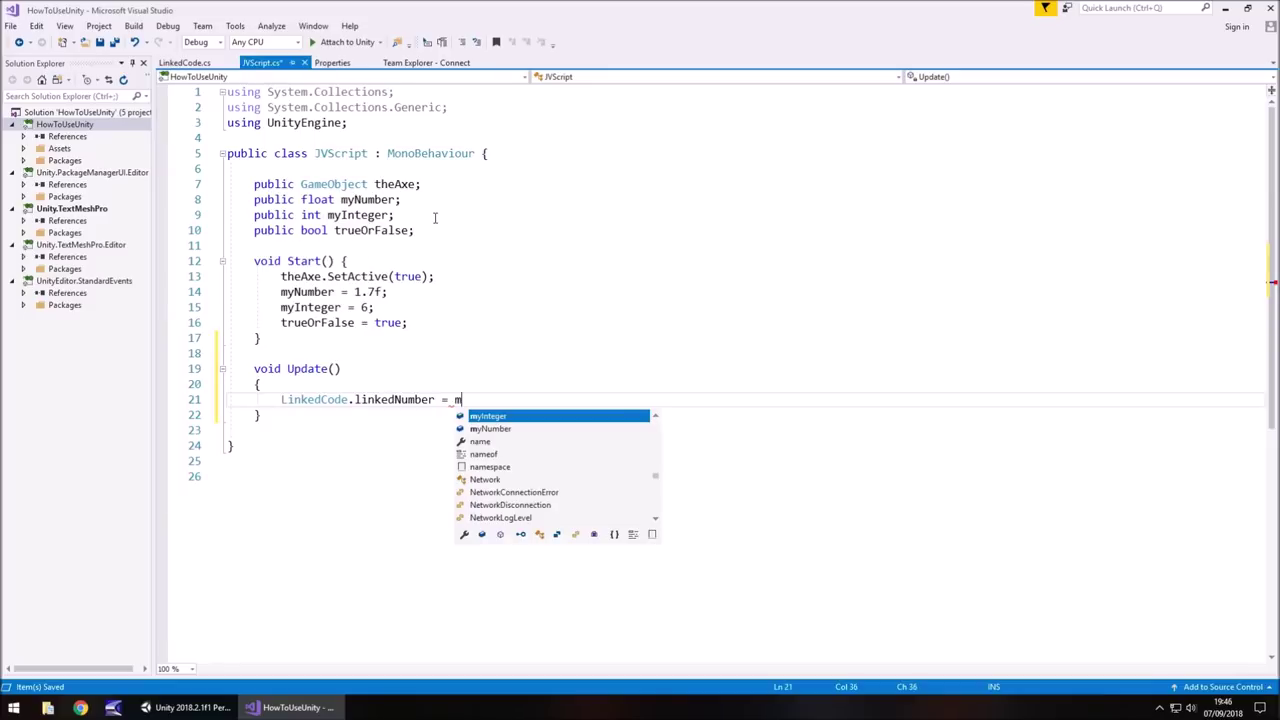
{"action": "type", "text": "yInteger"}
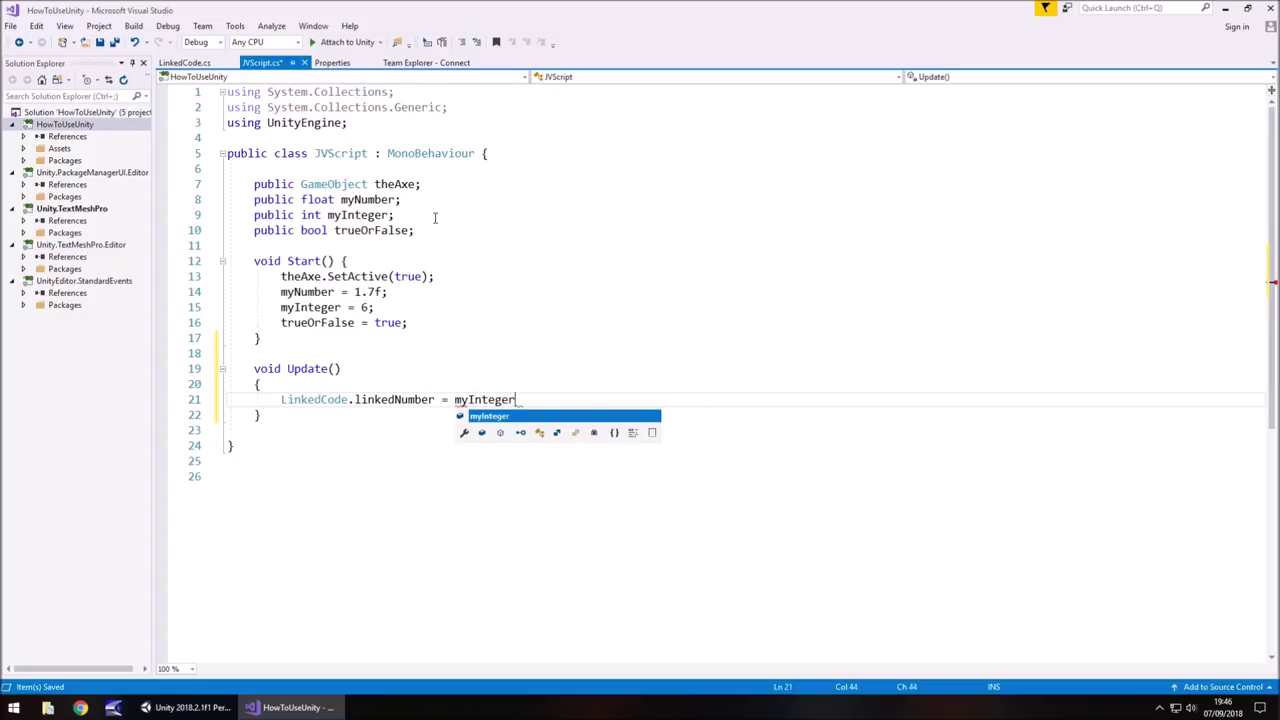
{"action": "type", "text": ";"}
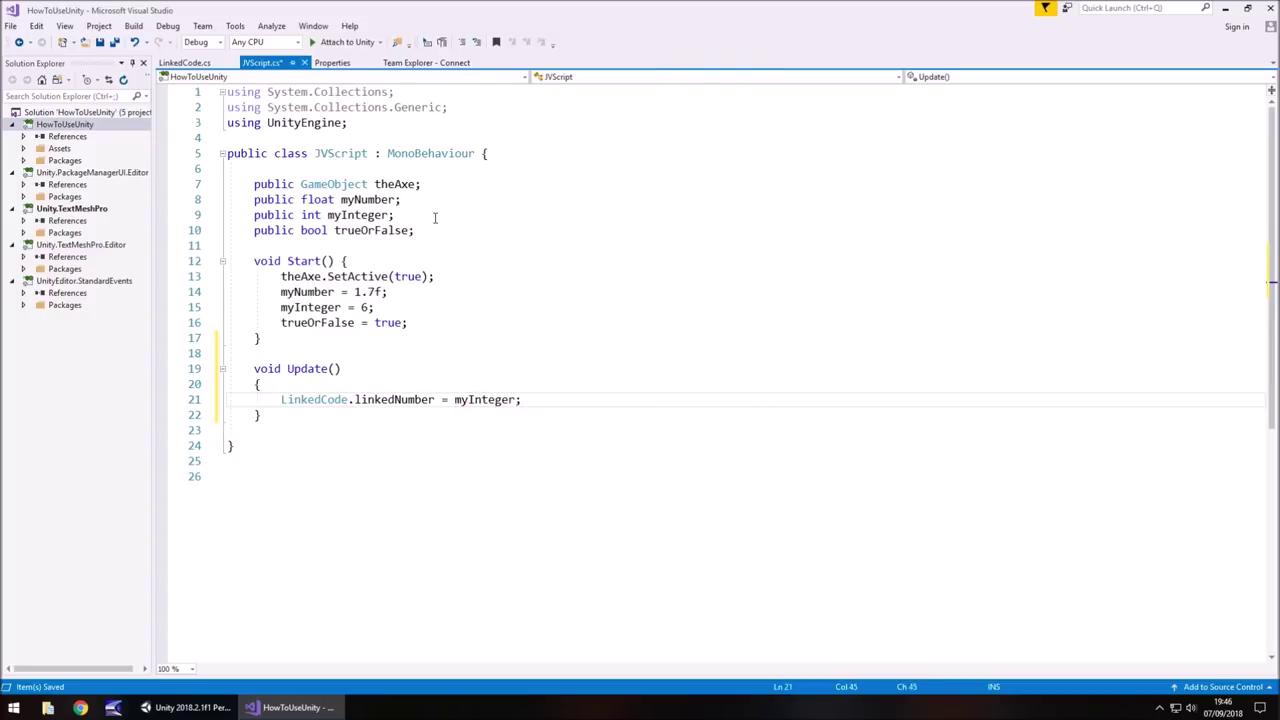
{"action": "key", "text": "ctrl+s"}
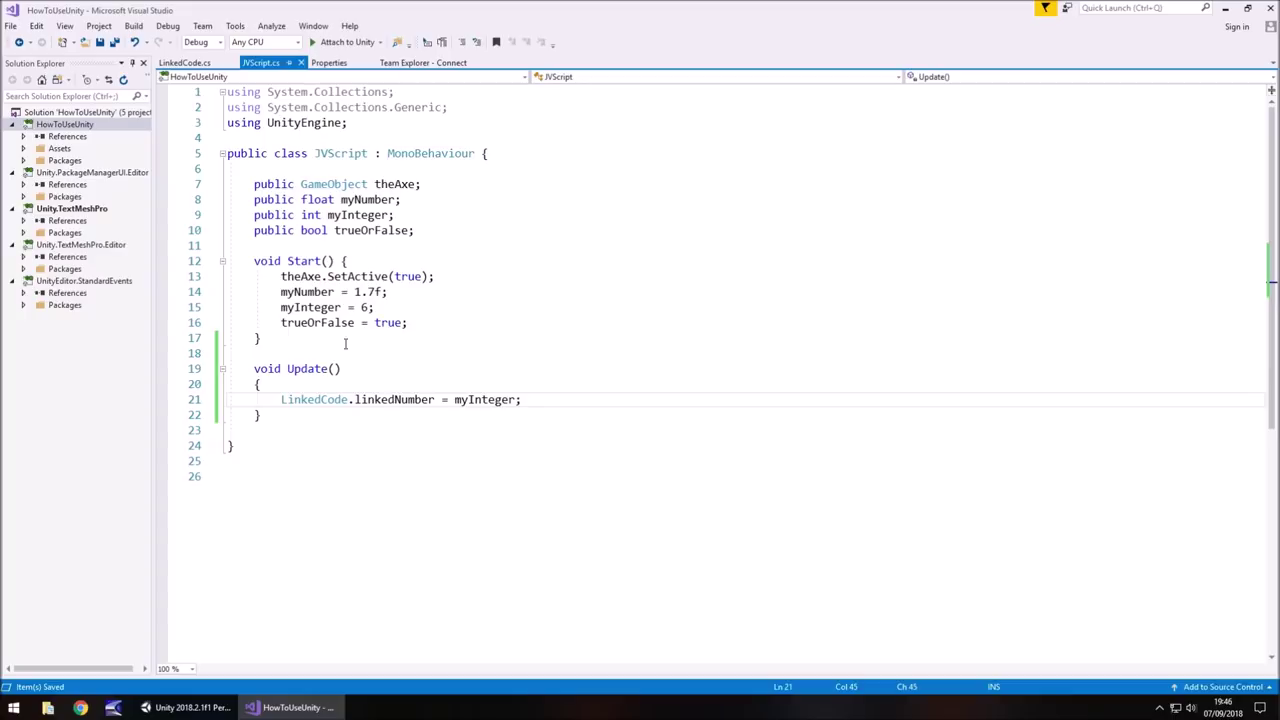
Step: Switch to Unity, play the scene, set GameObject's My Integer to 74, and check Internal Number on the Linked object
{"action": "left_click", "coordinate": [185, 707]}
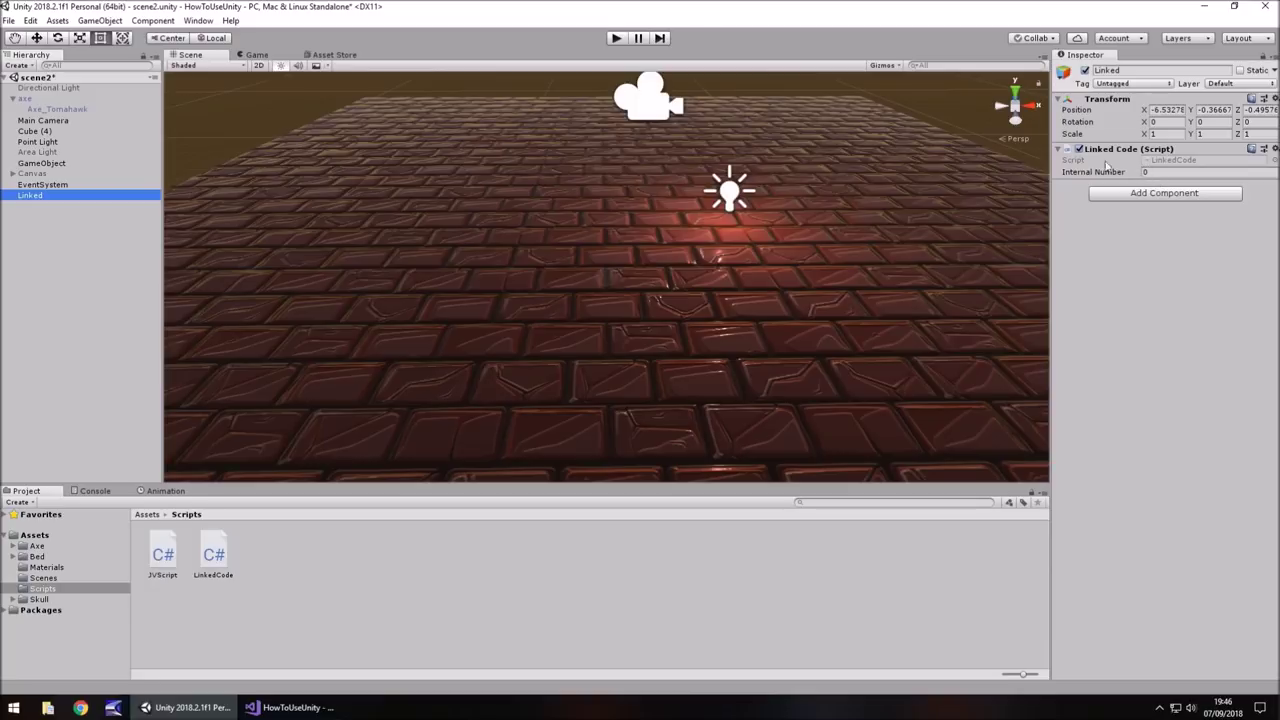
{"action": "left_click", "coordinate": [617, 38]}
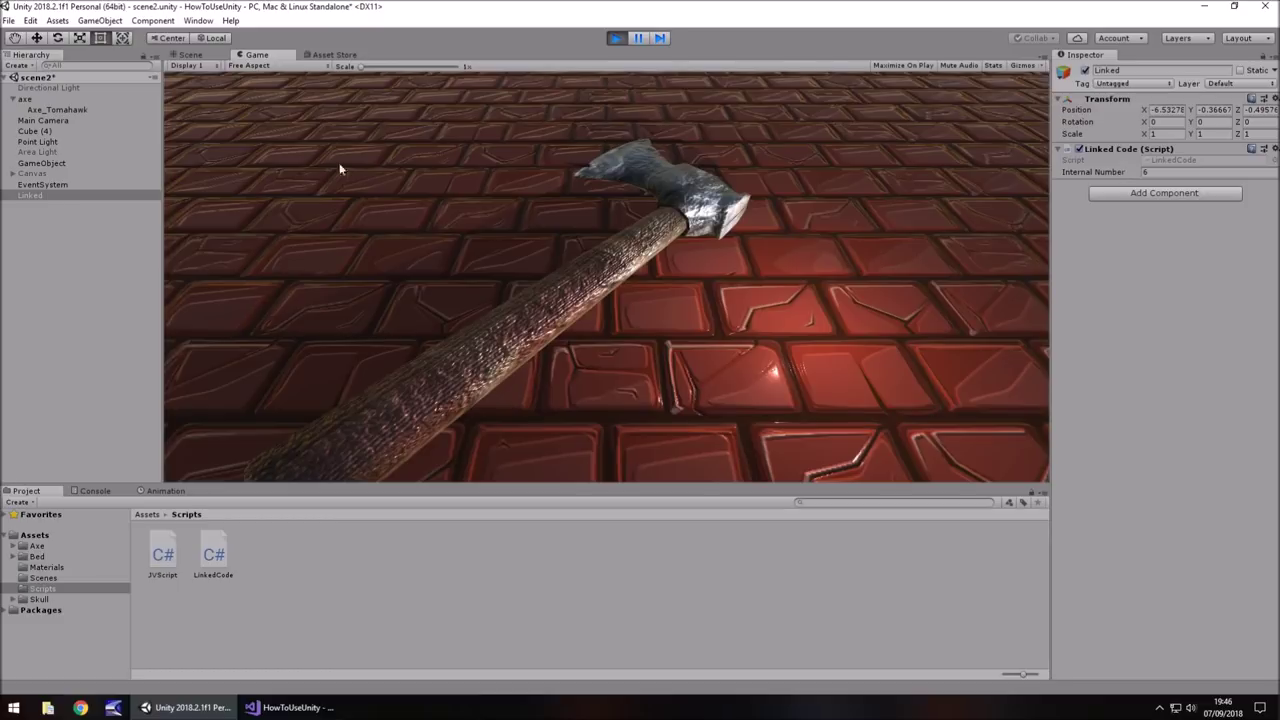
{"action": "left_click", "coordinate": [40, 164]}
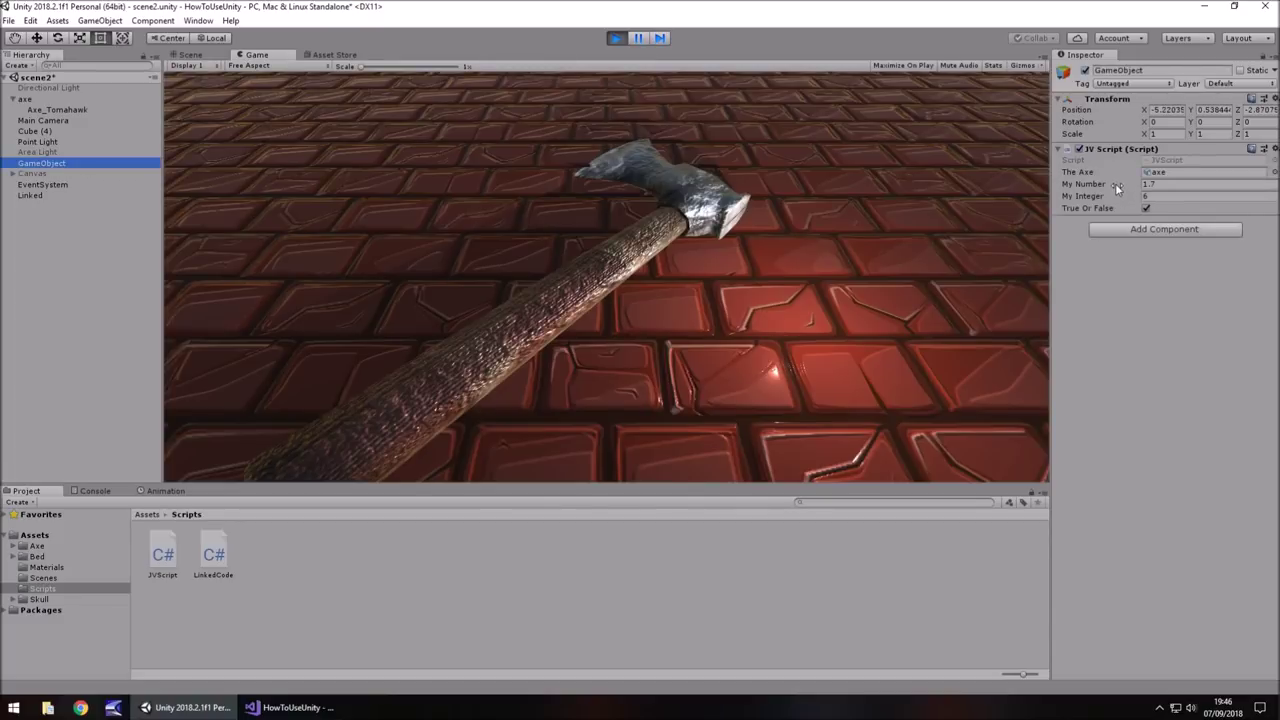
{"action": "left_click", "coordinate": [1185, 197]}
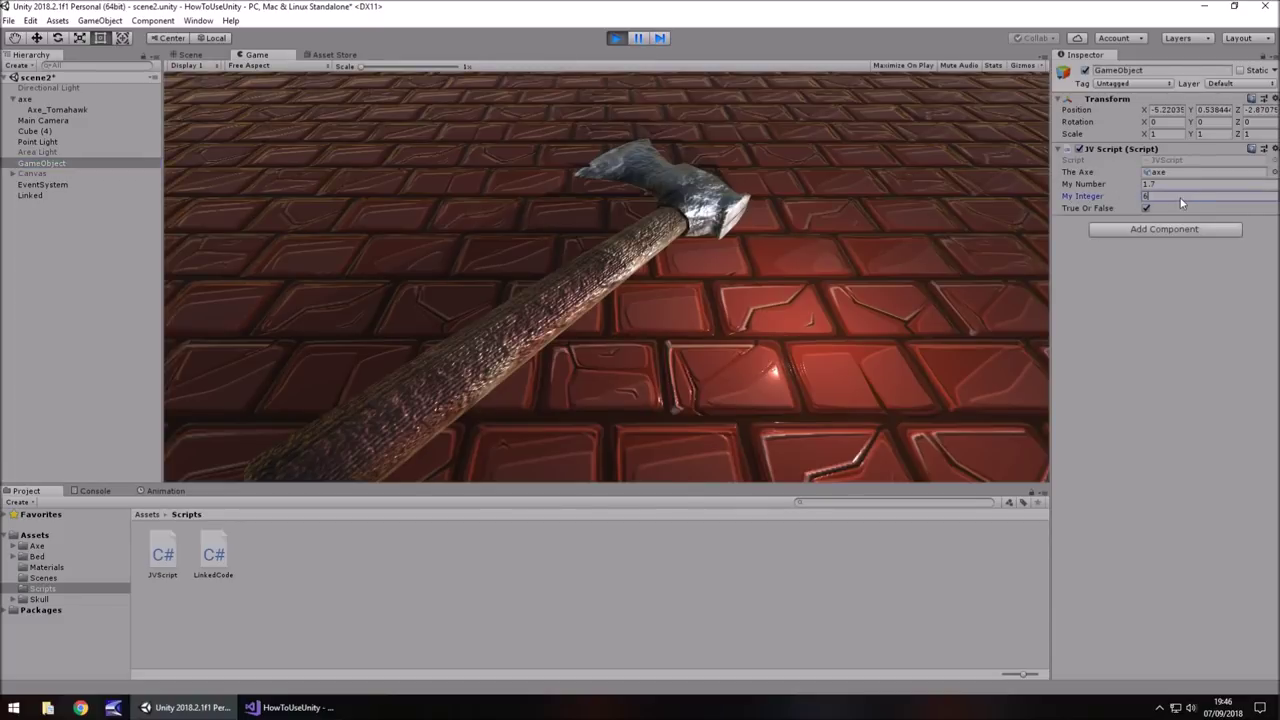
{"action": "type", "text": "74"}
{"action": "left_click", "coordinate": [30, 195]}
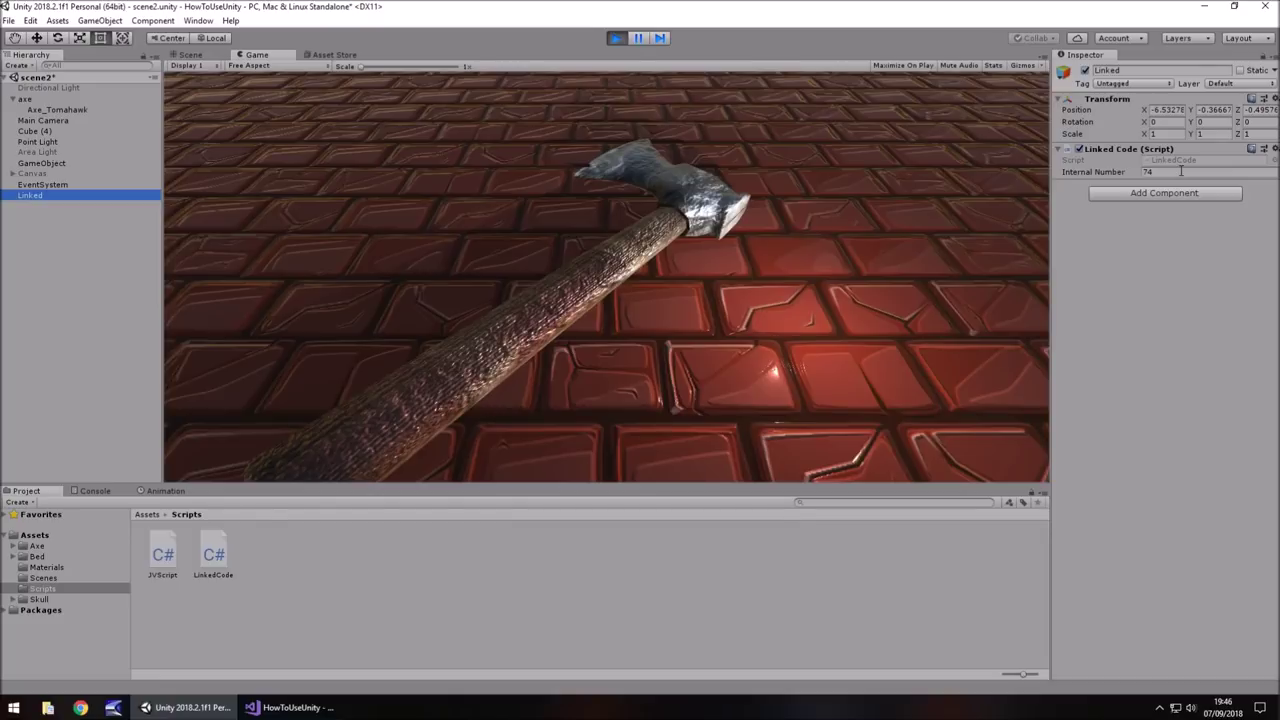
Step: Set My Integer on GameObject to 0 while the scene plays and check Linked's Internal Number again
{"action": "left_click", "coordinate": [44, 130]}
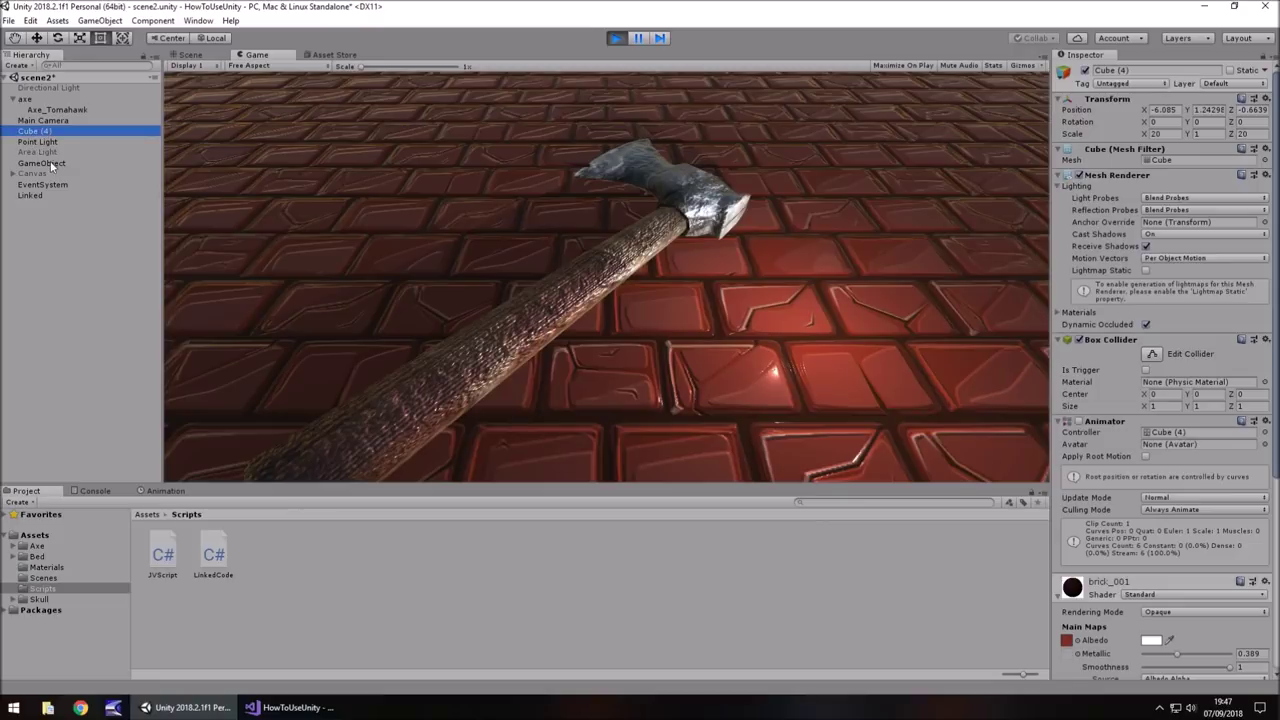
{"action": "left_click", "coordinate": [42, 163]}
{"action": "left_click", "coordinate": [1163, 195]}
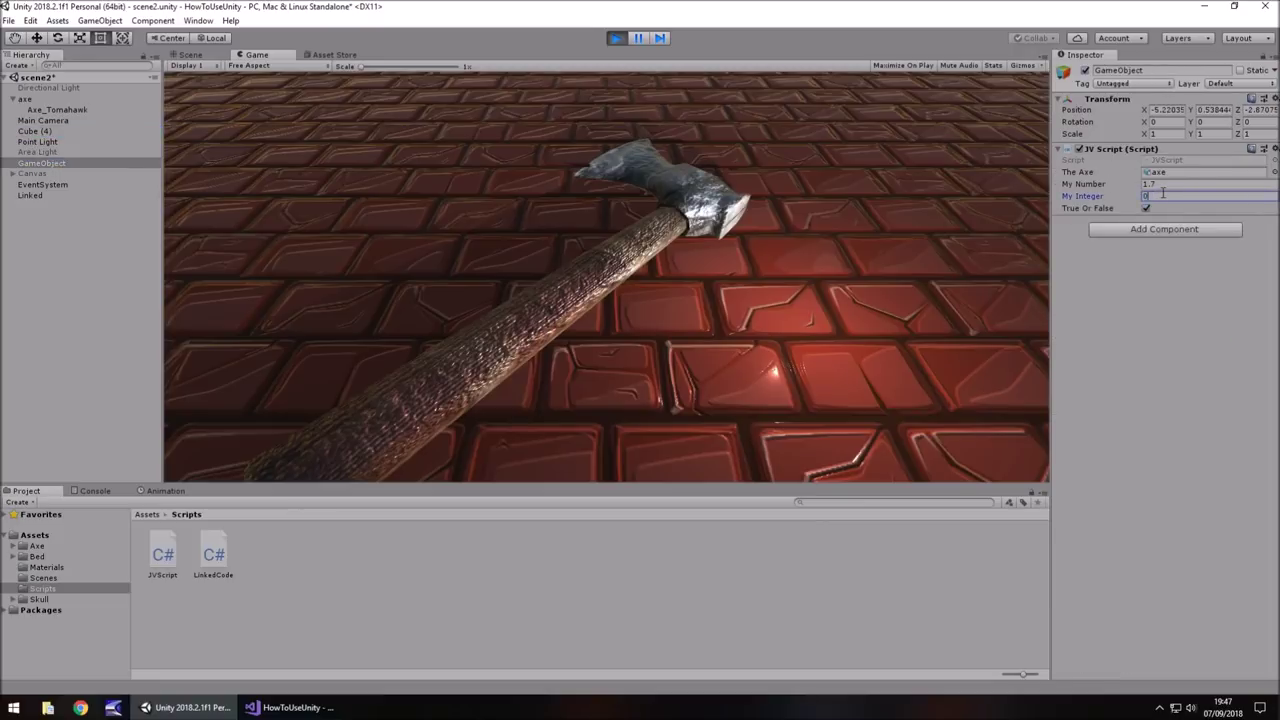
{"action": "left_click", "coordinate": [29, 195]}
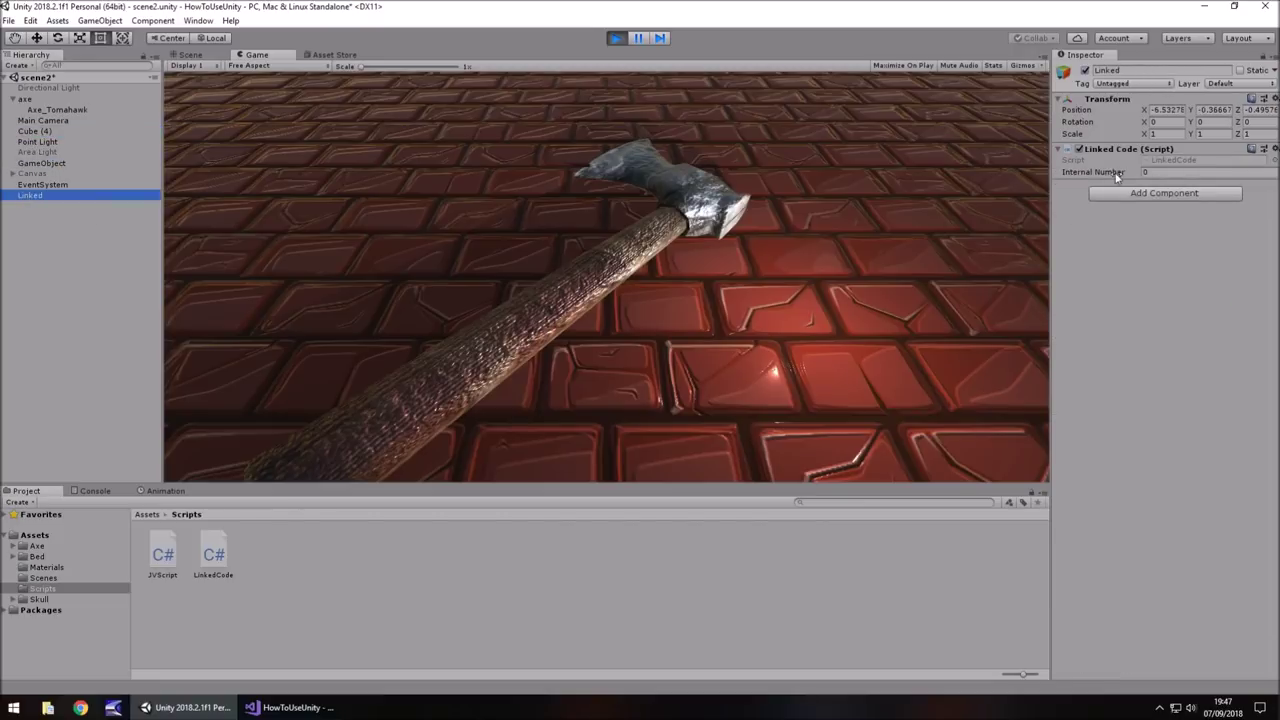
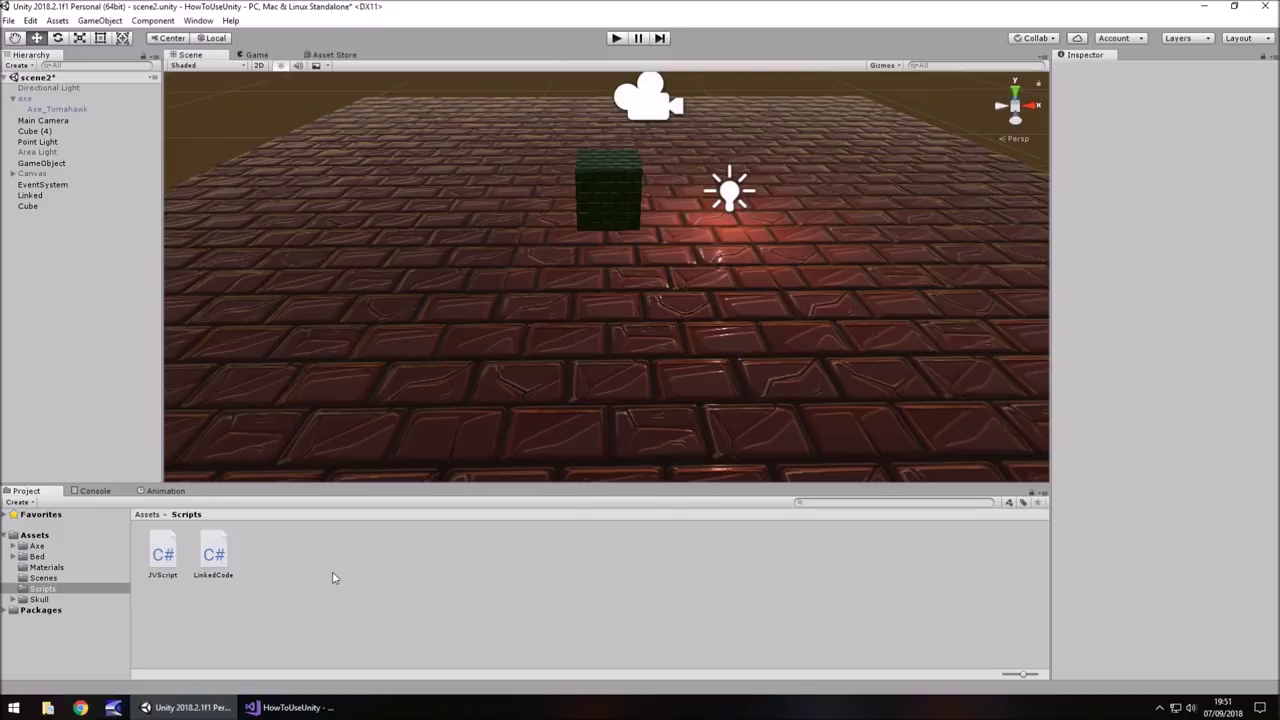
Step: Create a C# script named Rotate in the Scripts folder and open it in Visual Studio
{"action": "right_click", "coordinate": [293, 556]}
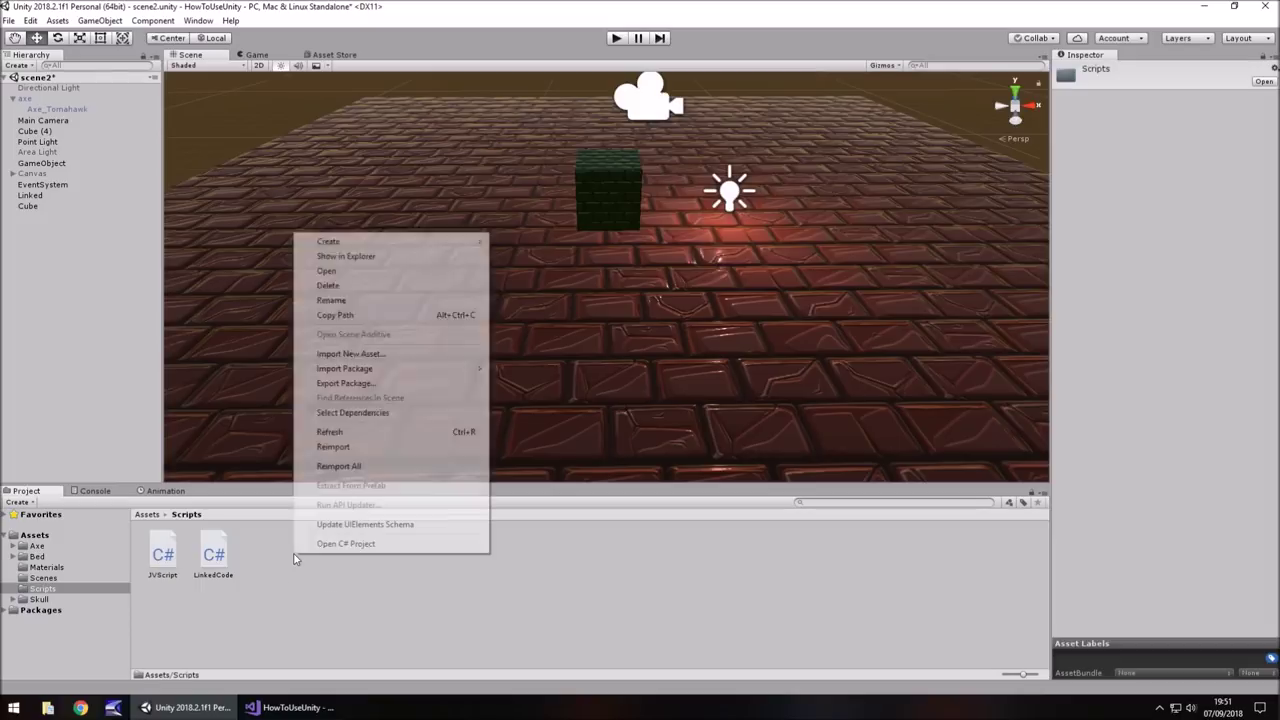
{"action": "mouse_move", "coordinate": [362, 242]}
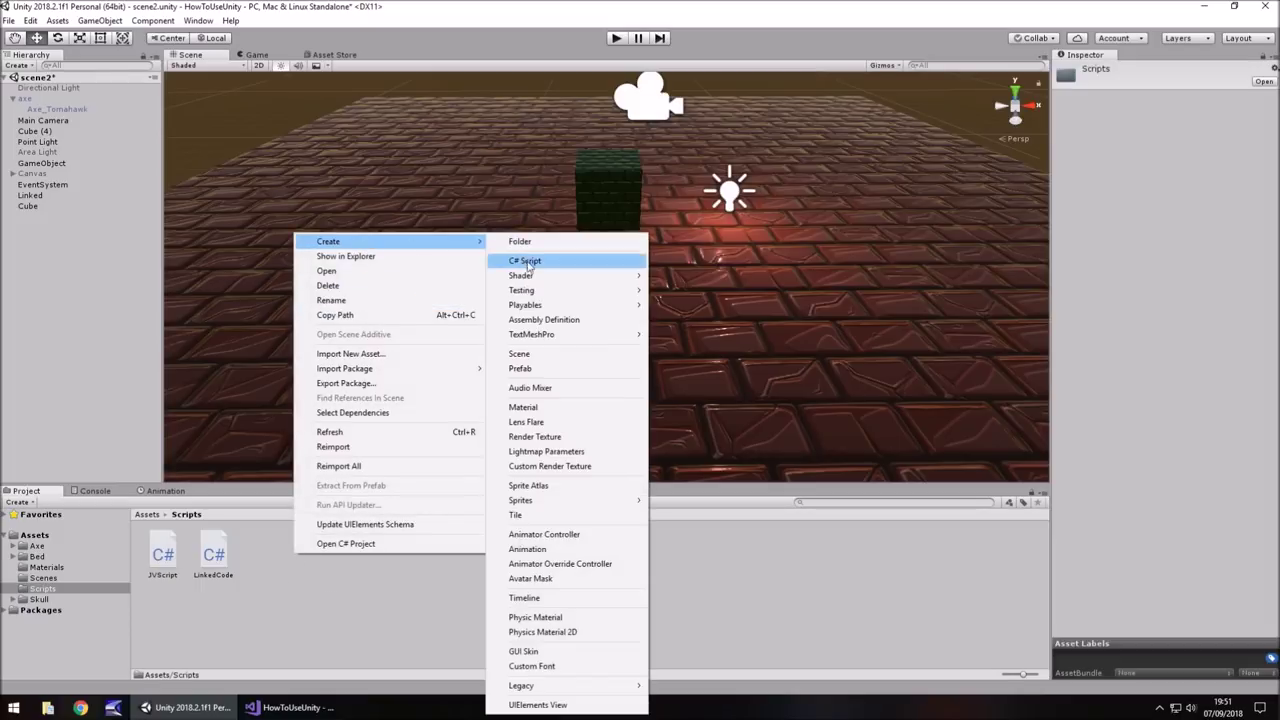
{"action": "left_click", "coordinate": [526, 257]}
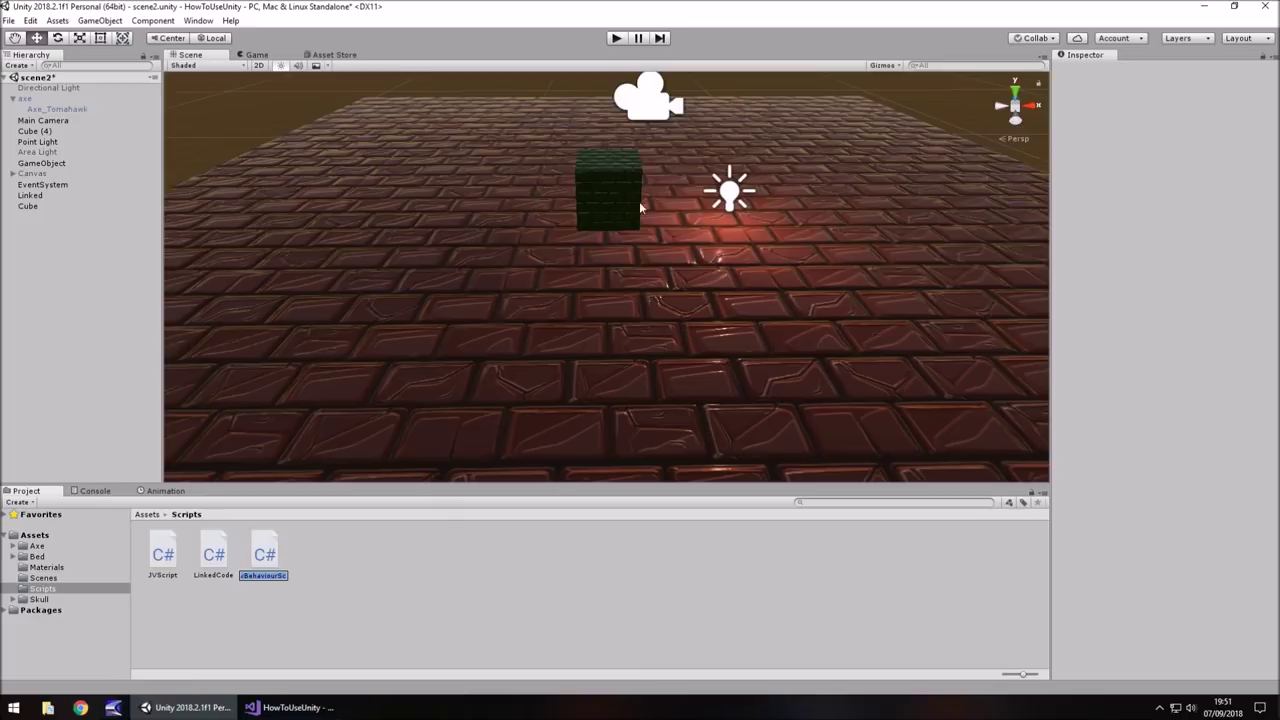
{"action": "type", "text": "Rotate"}
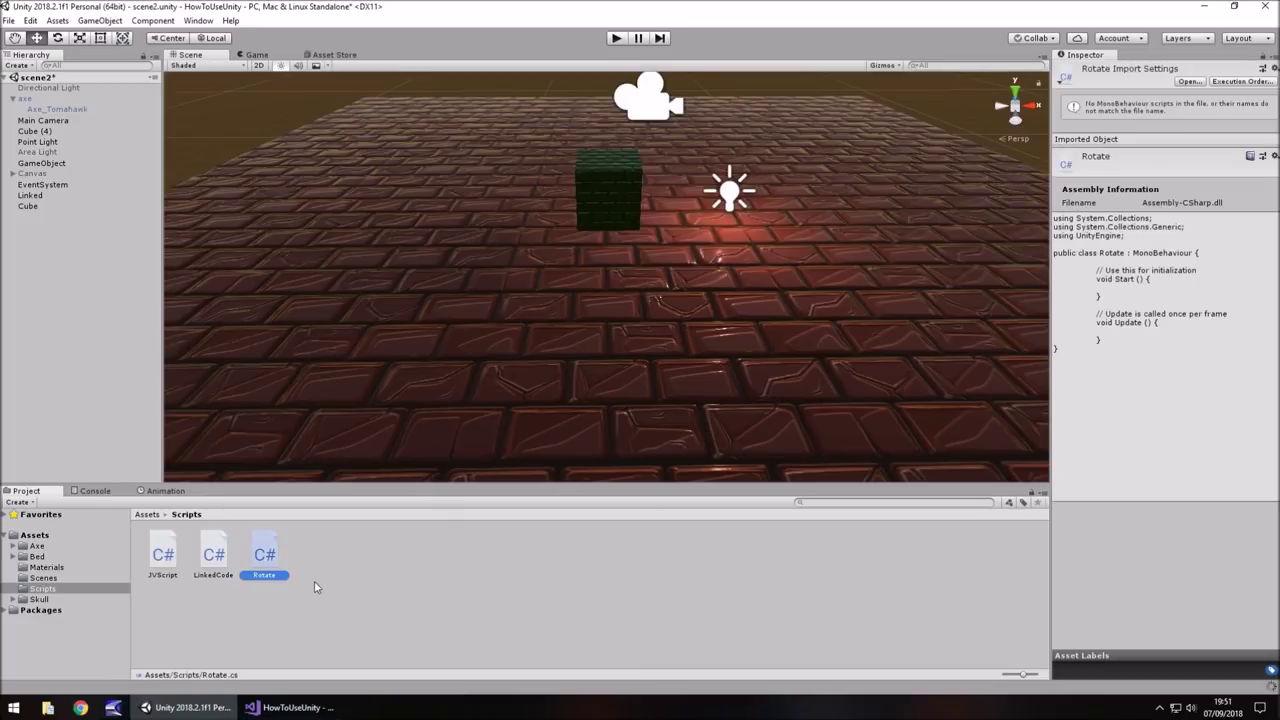
{"action": "key", "text": "Return"}
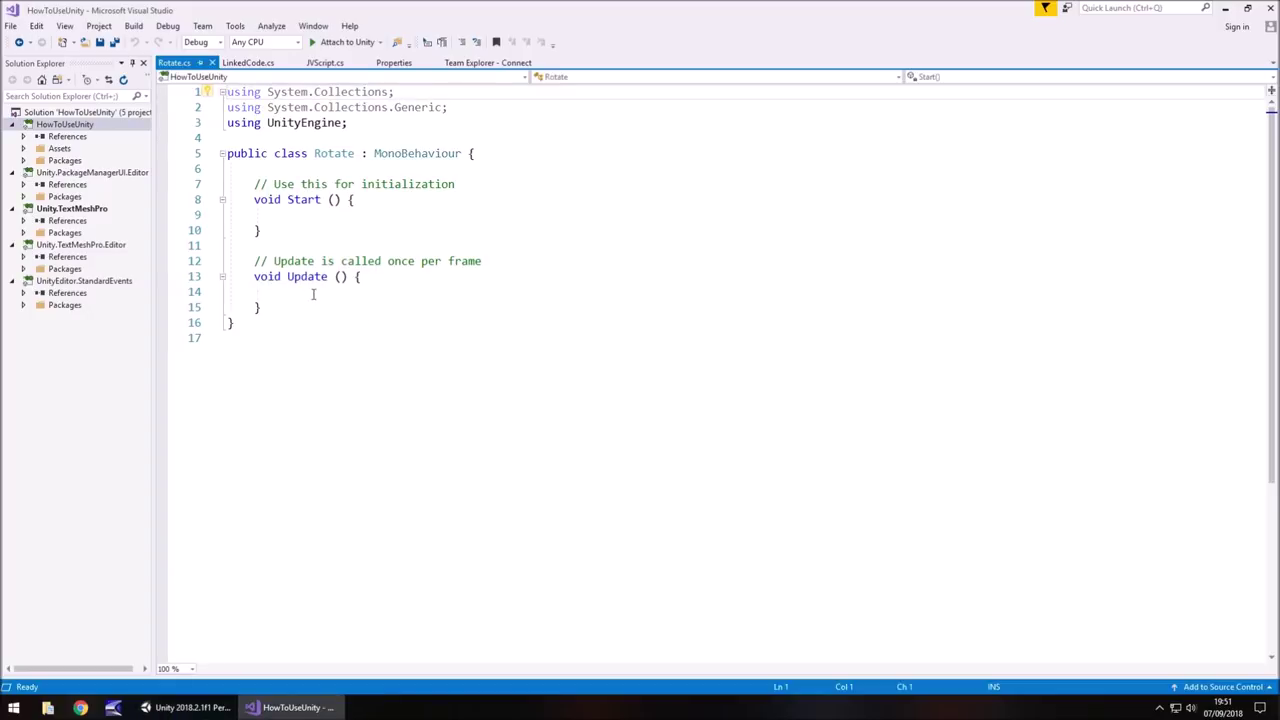
Step: Write "transform.Rotate(0, 1, 0, Space.World);" inside the Update method of the Rotate script
{"action": "left_click", "coordinate": [354, 292]}
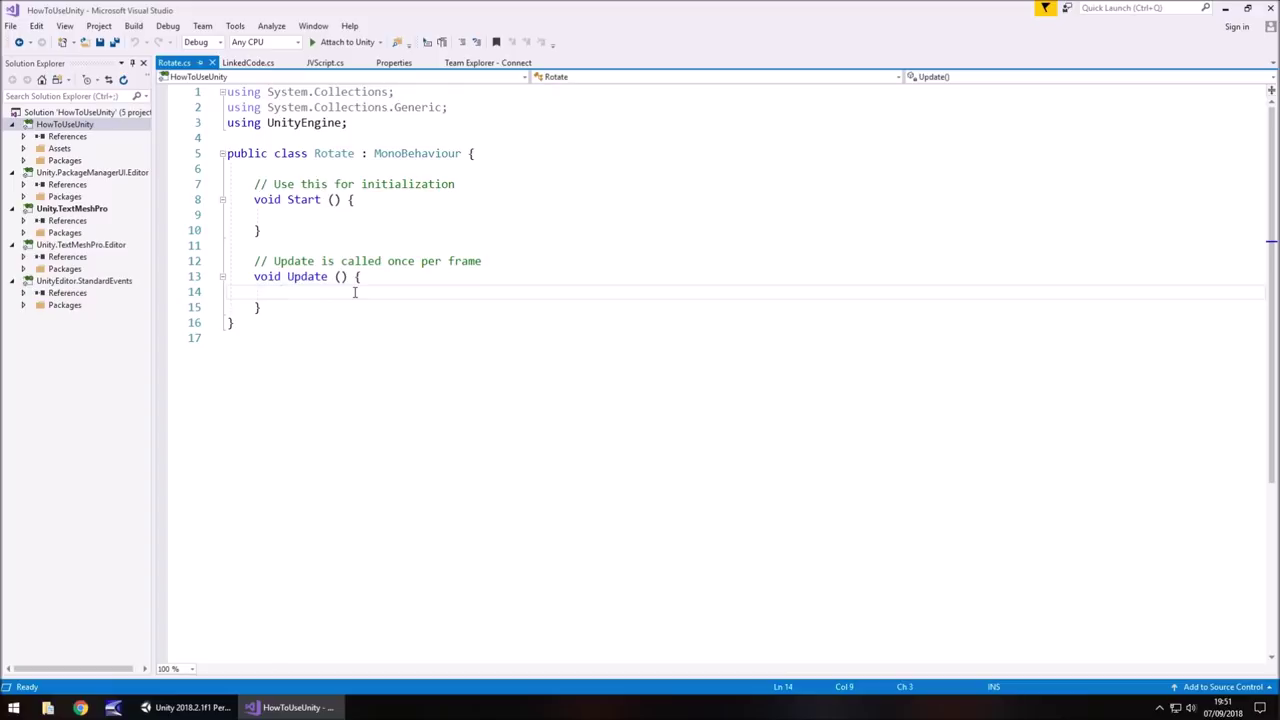
{"action": "type", "text": "transform"}
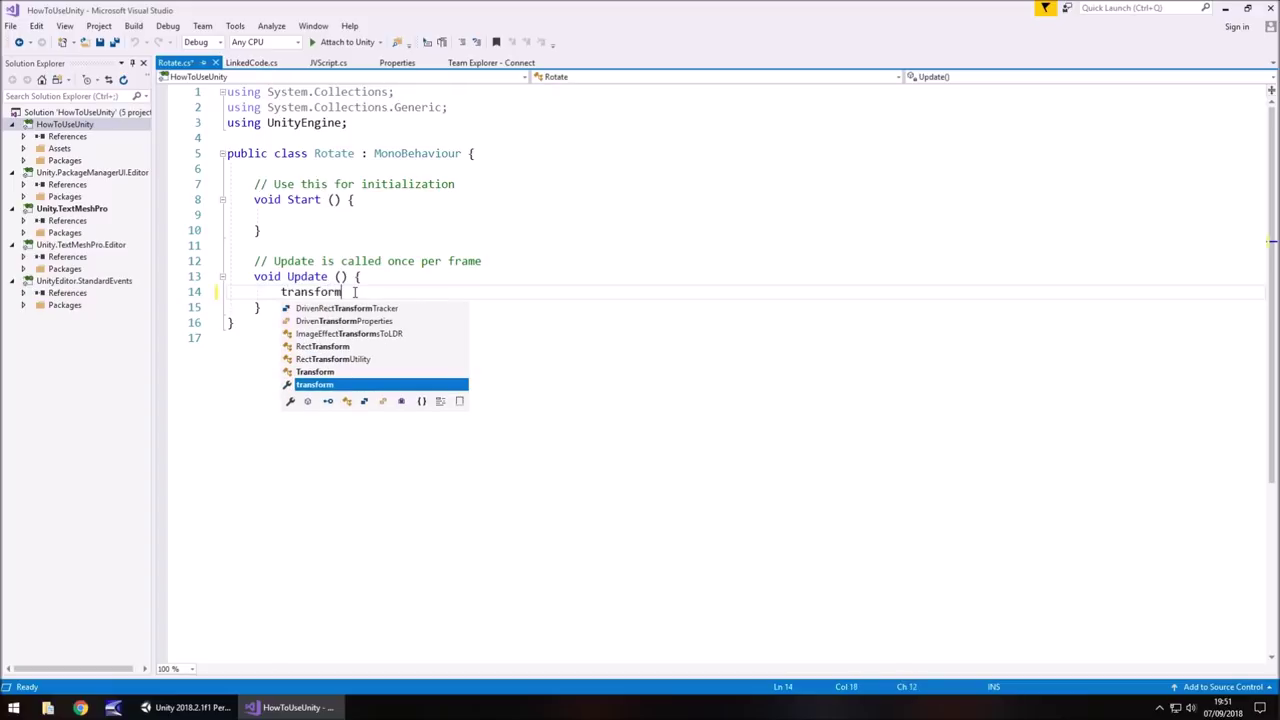
{"action": "type", "text": ".R"}
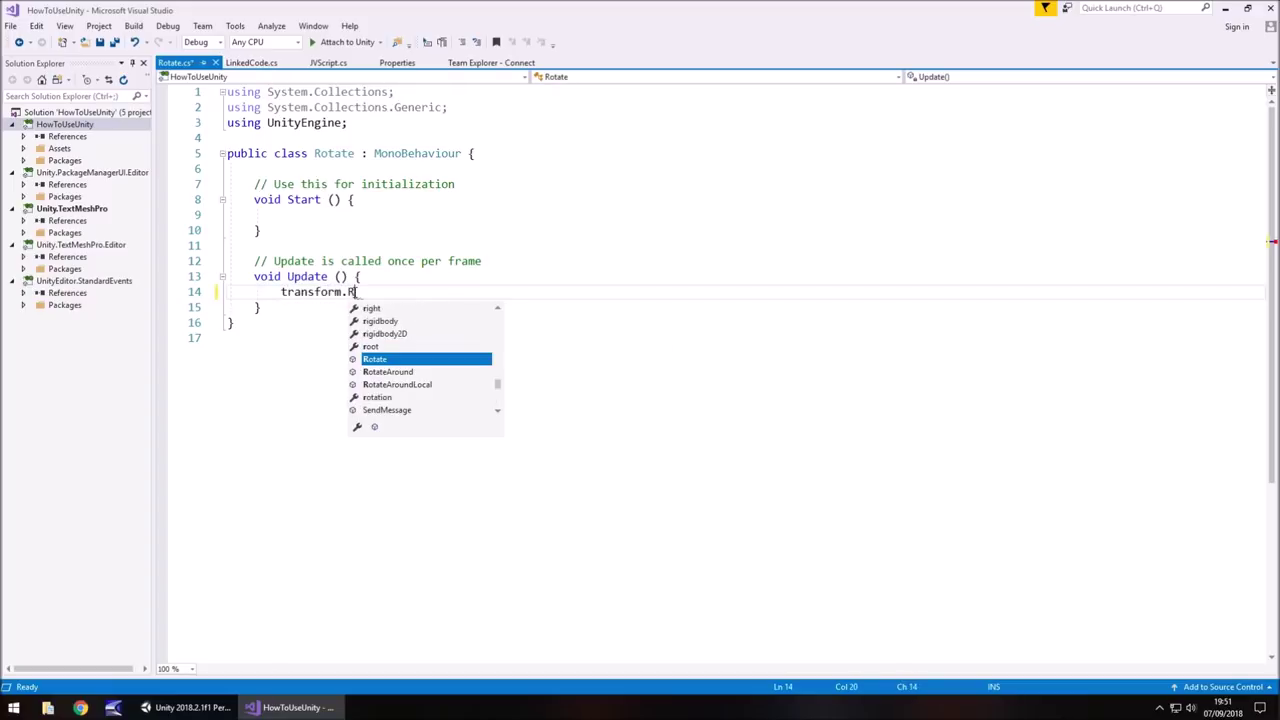
{"action": "type", "text": "otate"}
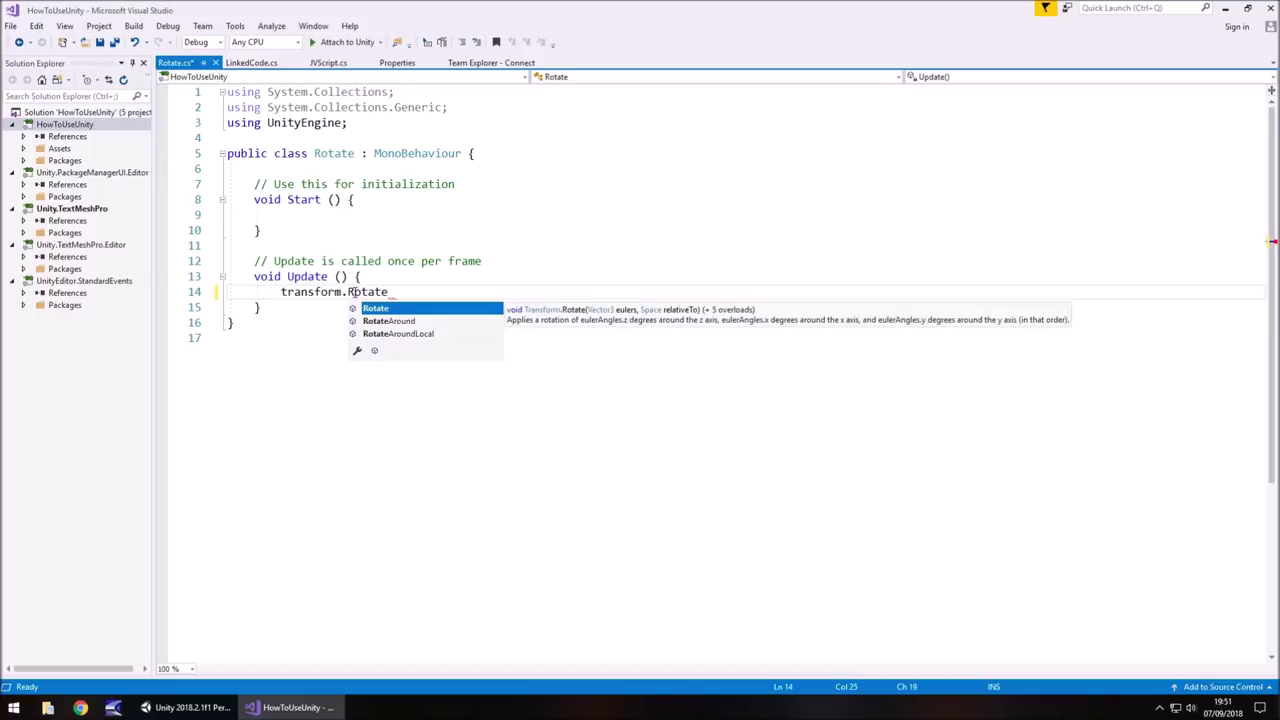
{"action": "type", "text": "("}
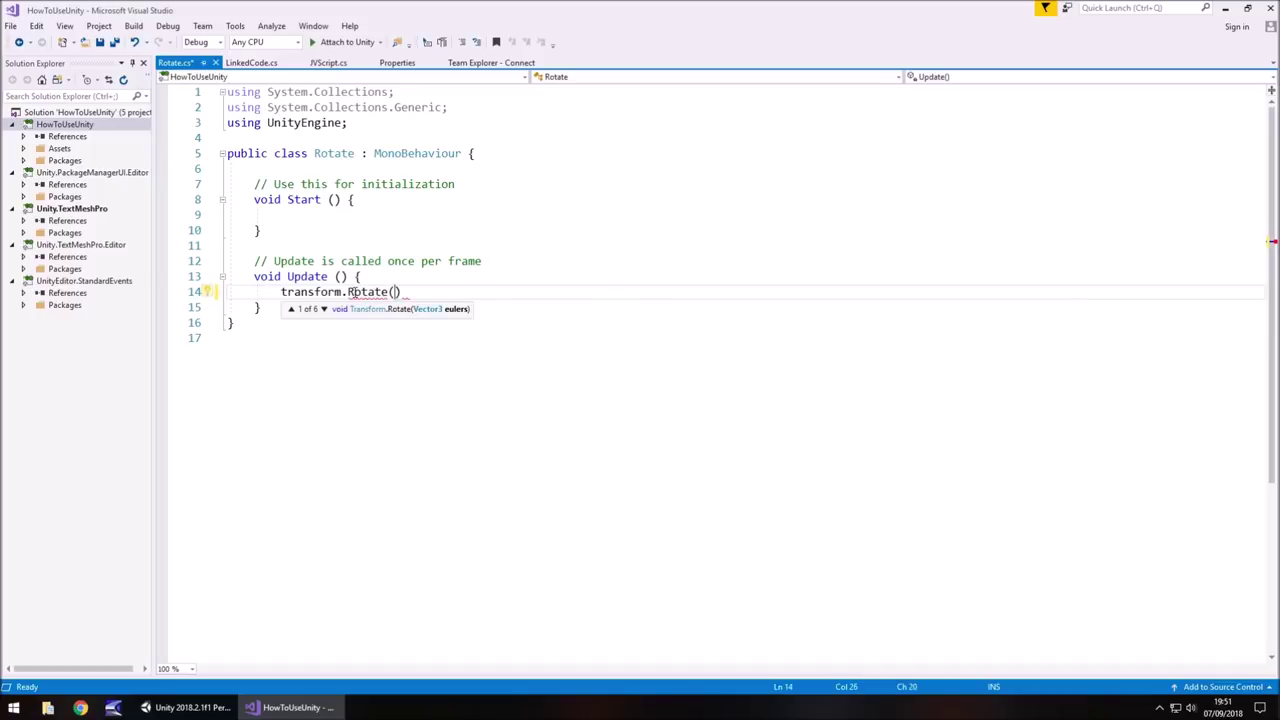
{"action": "type", "text": "0, 1"}
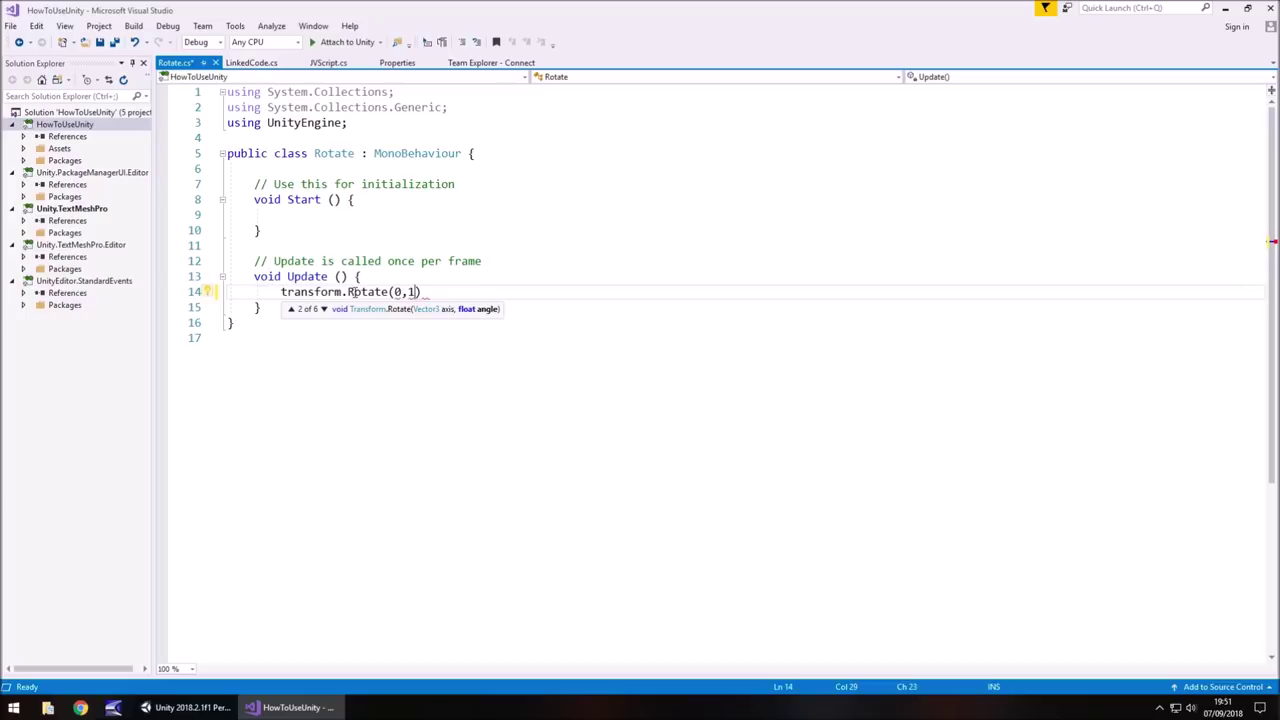
{"action": "type", "text": ", 0, S"}
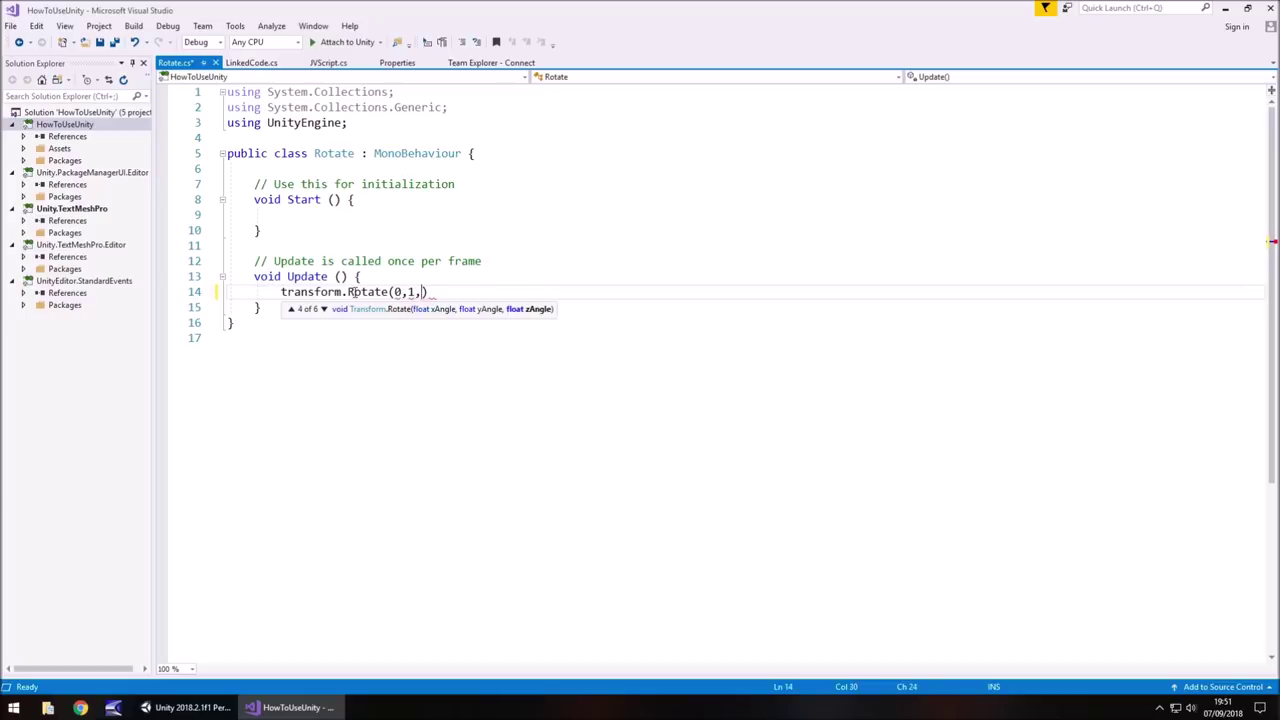
{"action": "type", "text": "pace.W"}
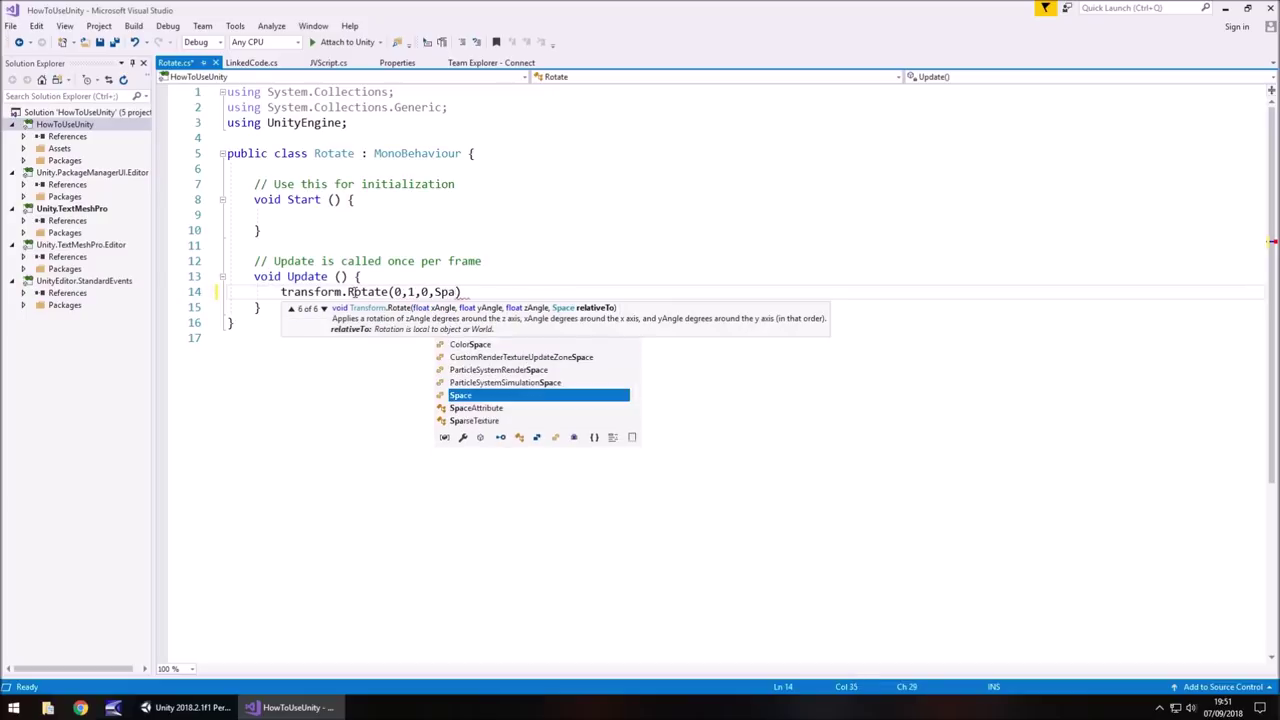
{"action": "type", "text": "orld);"}
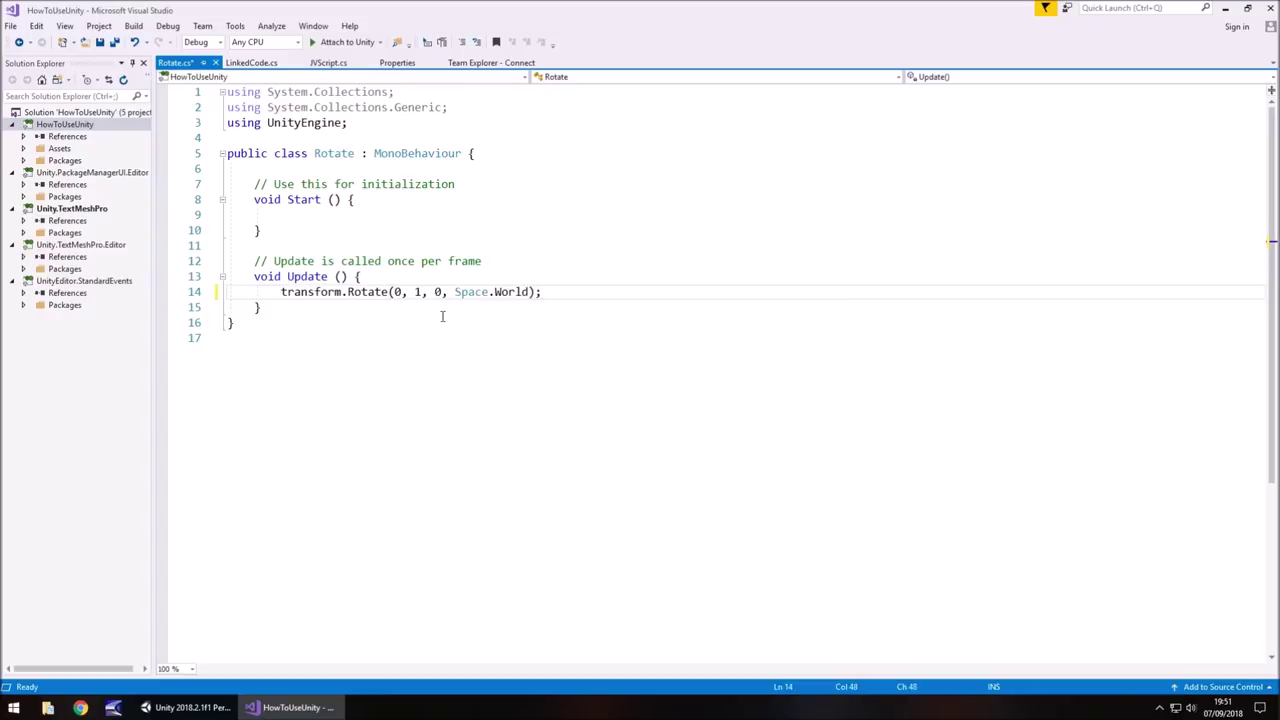
Step: Delete the Start method and the default comments above Update from the Rotate script, and save it
{"action": "left_click_drag", "start_coordinate": [484, 261], "coordinate": [222, 172]}
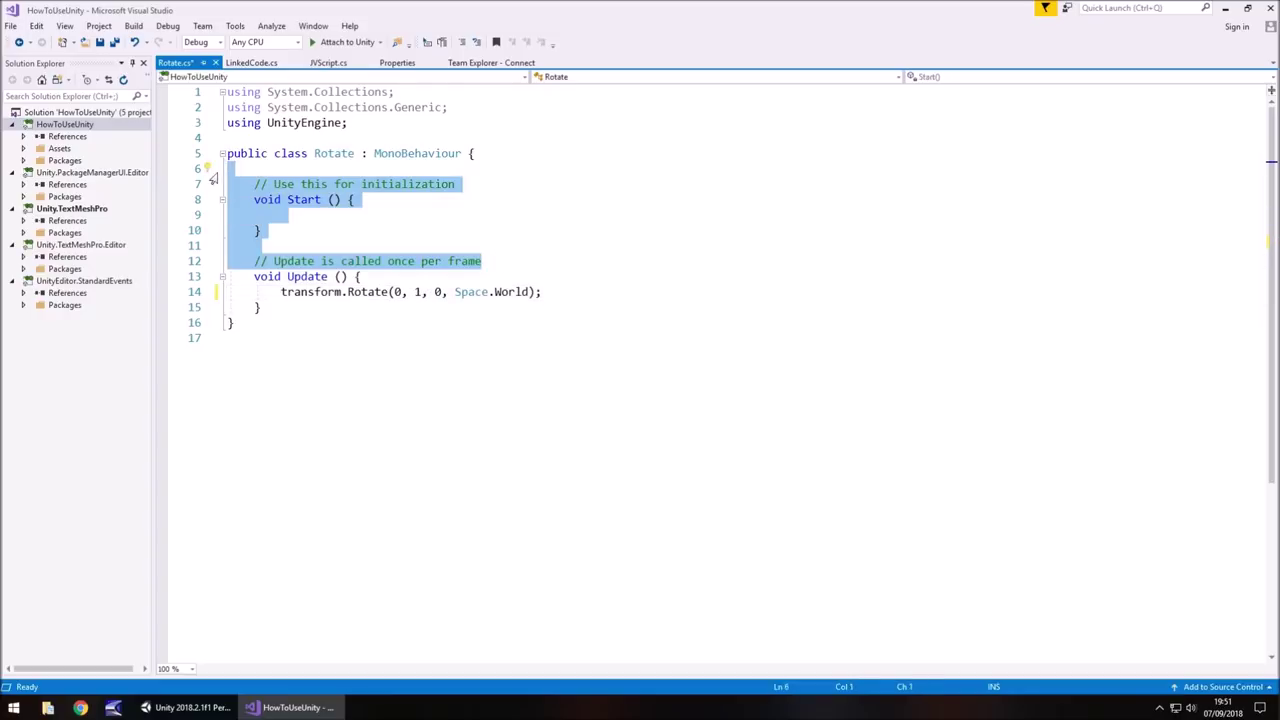
{"action": "key", "text": "Delete"}
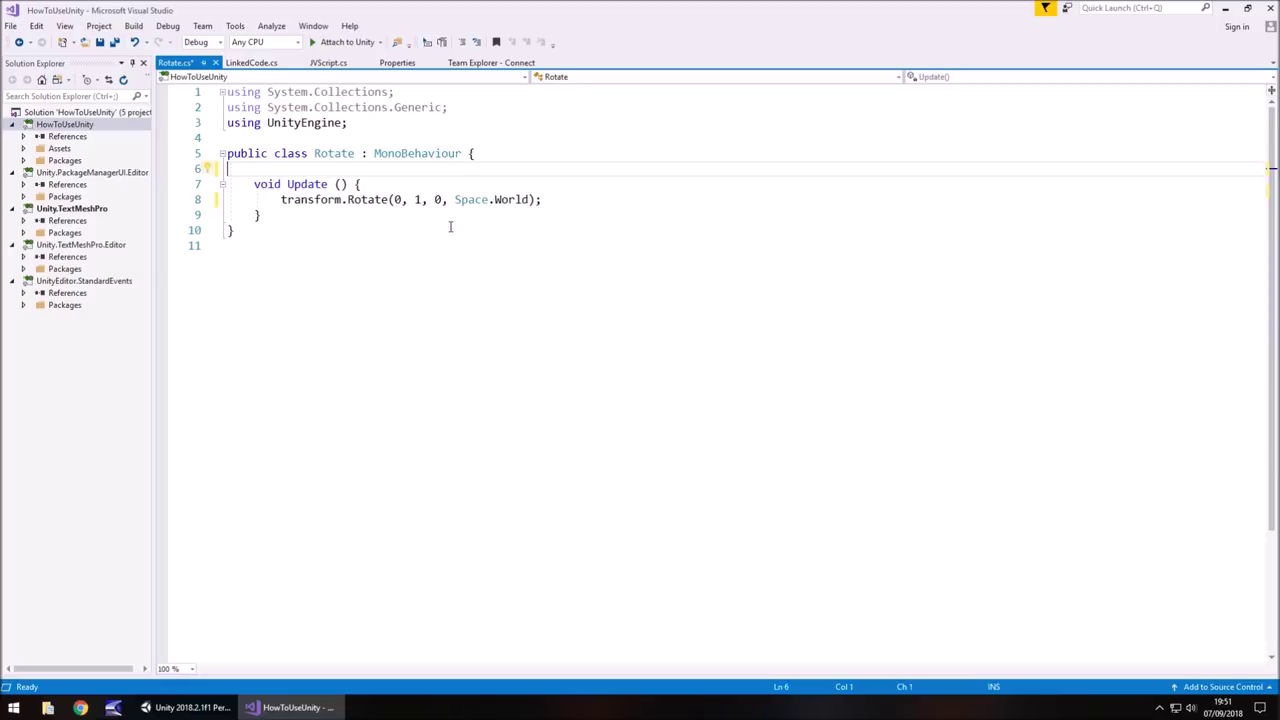
{"action": "key", "text": "ctrl+s"}
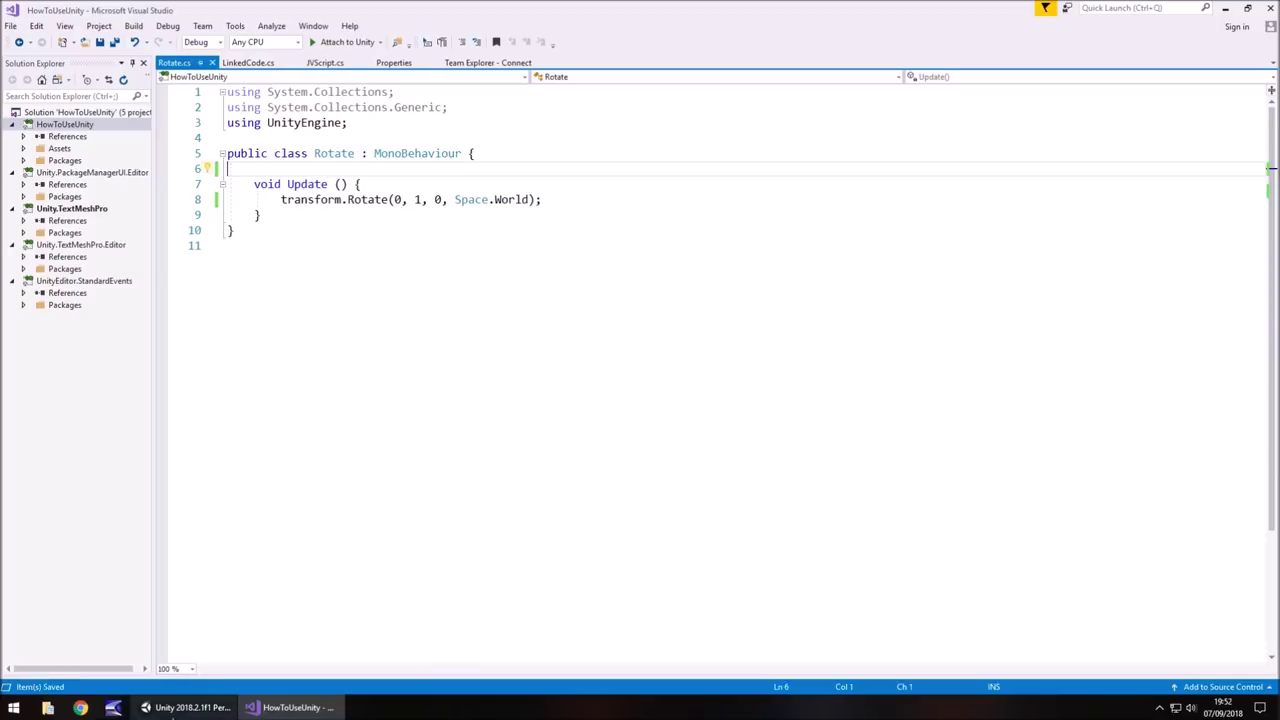
Step: Switch to Unity, attach the Rotate script to Cube, and test the rotation briefly in play mode
{"action": "left_click", "coordinate": [188, 707]}
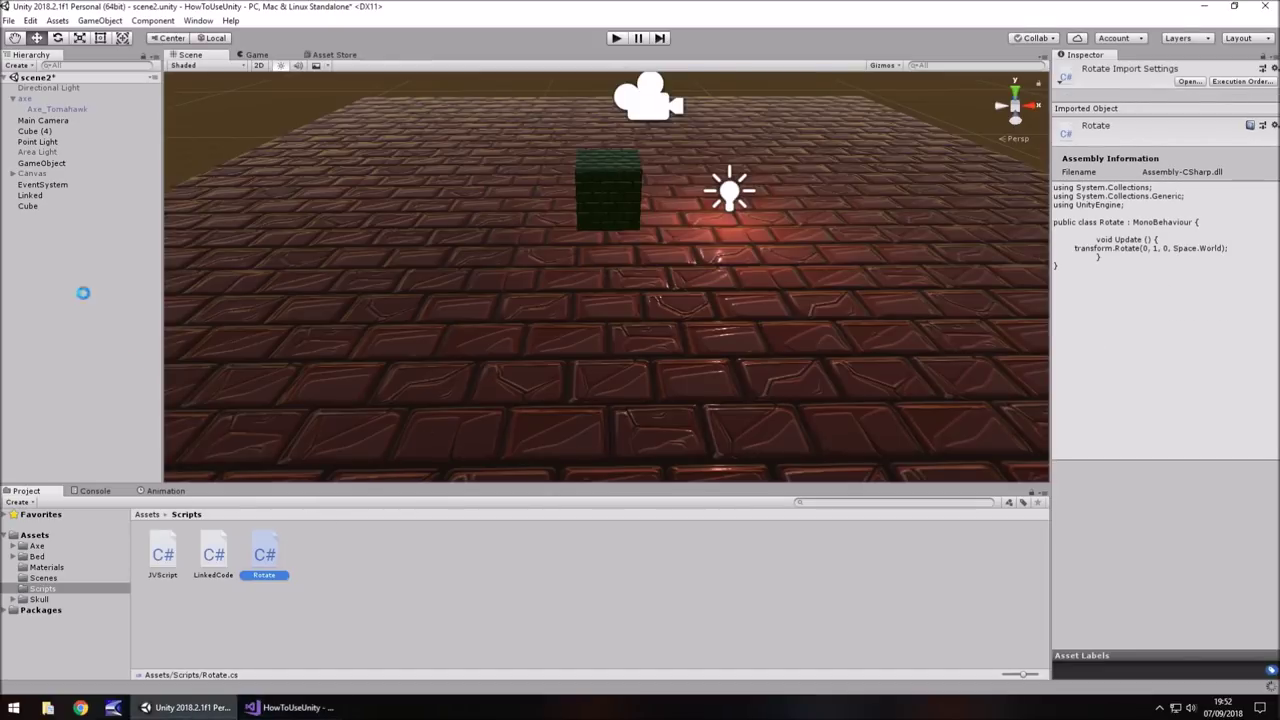
{"action": "left_click_drag", "start_coordinate": [264, 555], "coordinate": [30, 207]}
{"action": "left_click", "coordinate": [616, 38]}
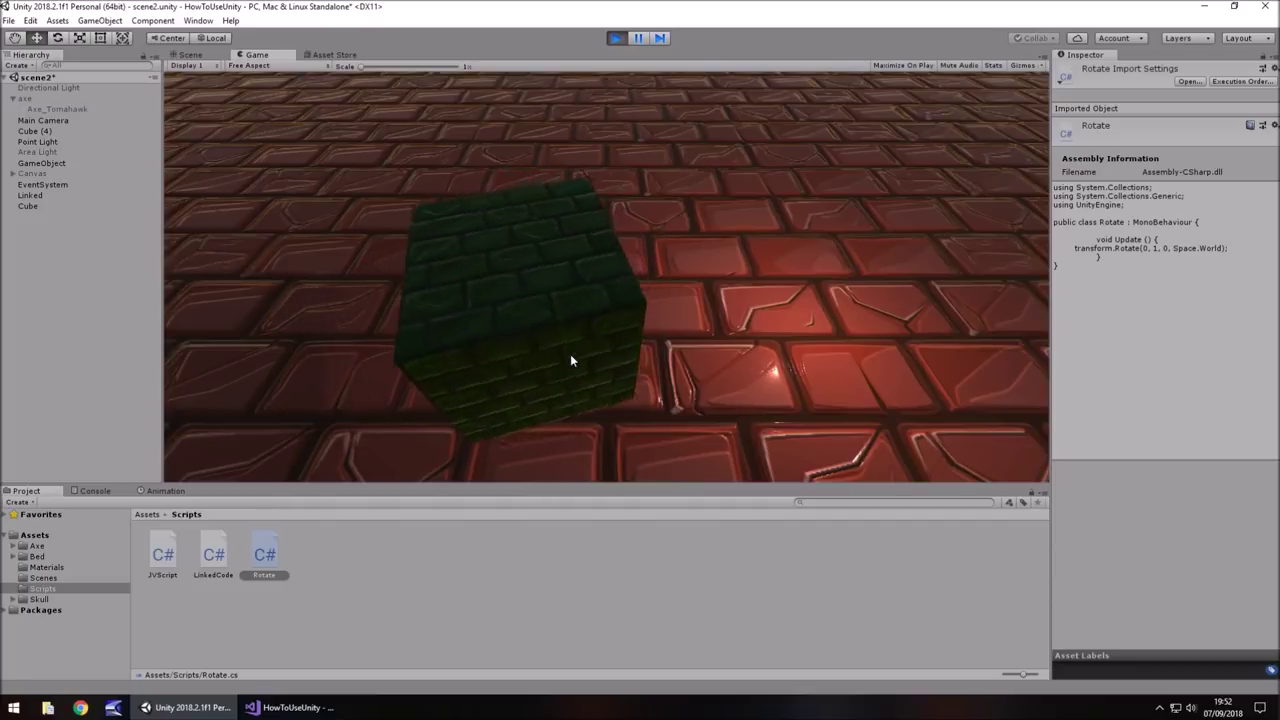
{"action": "left_click", "coordinate": [616, 38]}
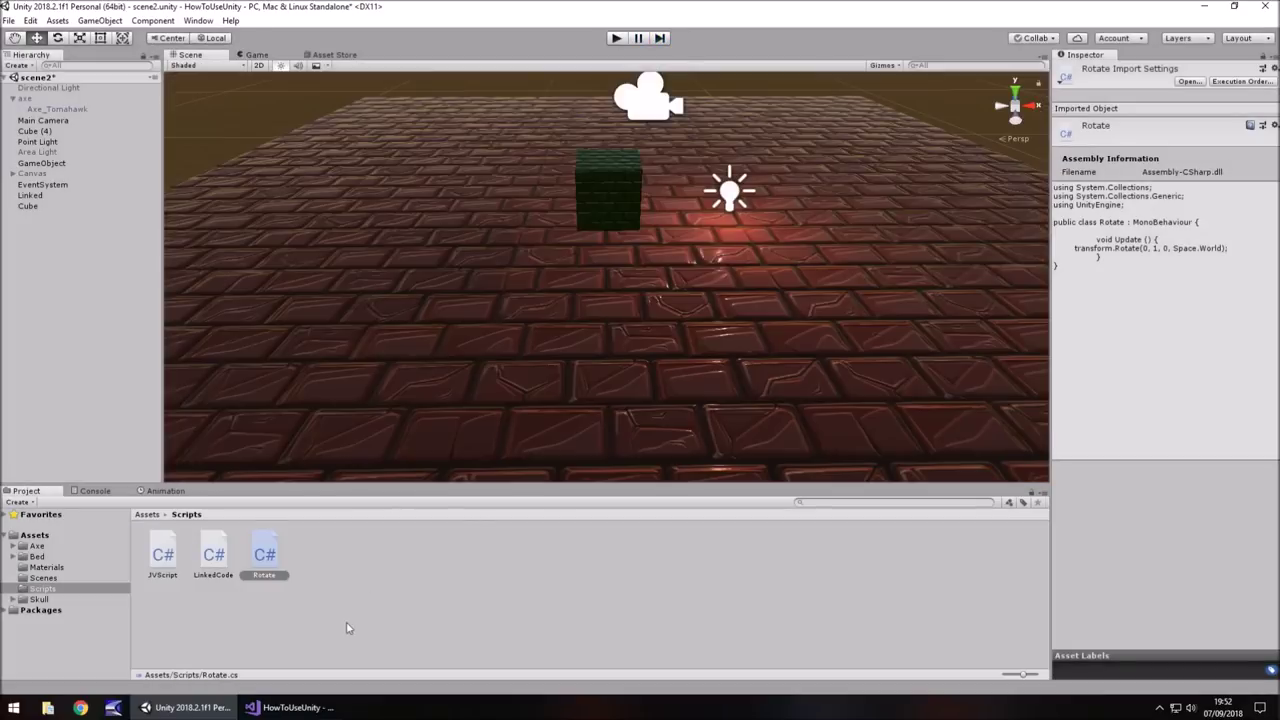
Step: Create a C# script named ChangeTime in the Scripts folder and open it in Visual Studio
{"action": "right_click", "coordinate": [328, 560]}
{"action": "mouse_move", "coordinate": [390, 247]}
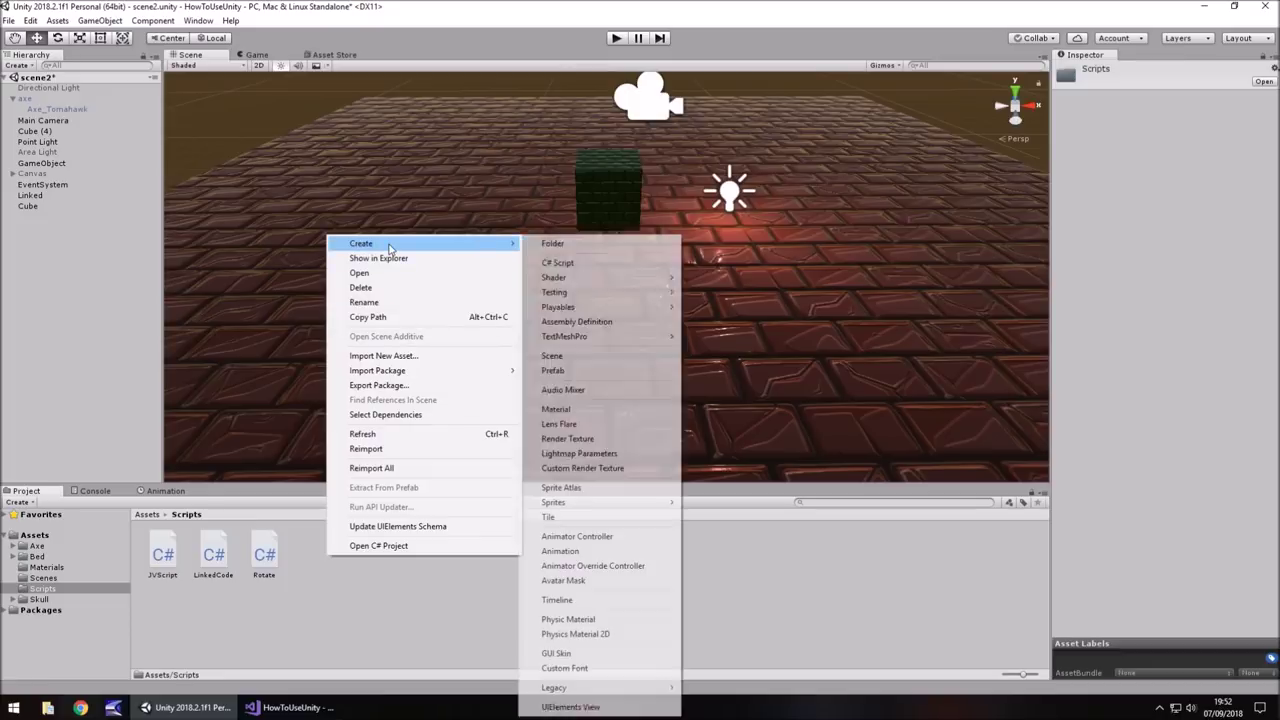
{"action": "left_click", "coordinate": [592, 262]}
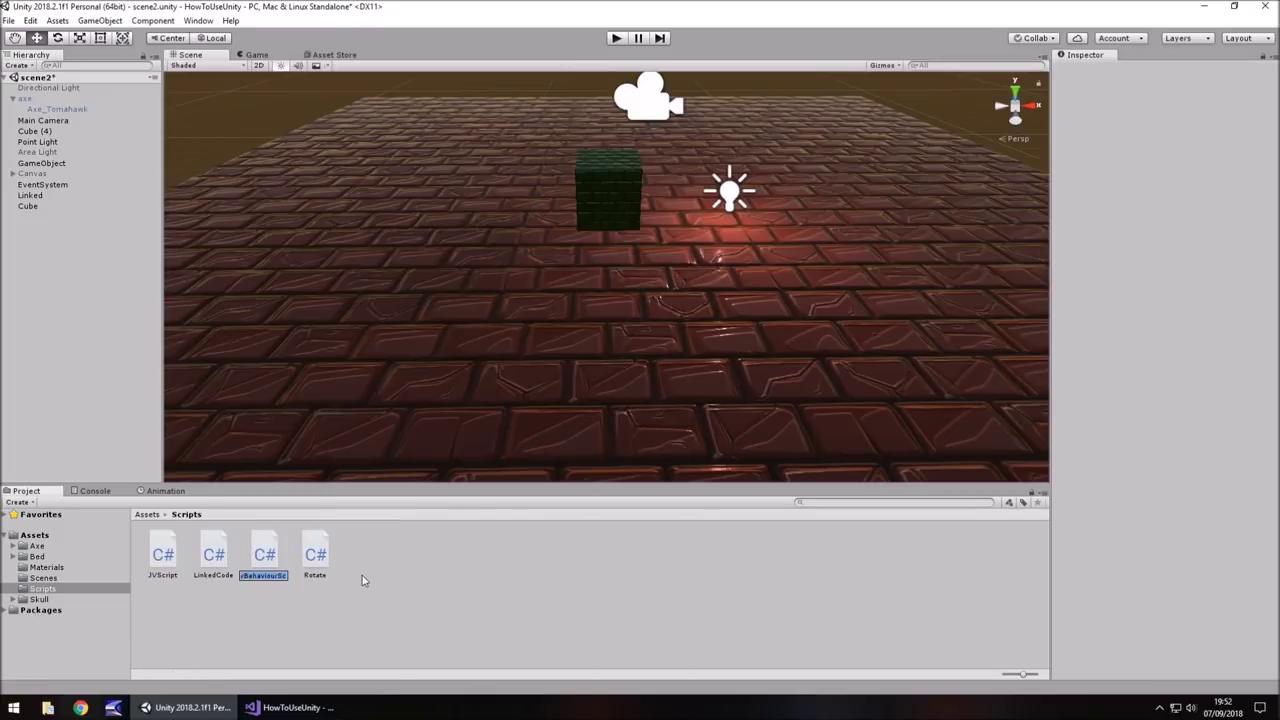
{"action": "type", "text": "ChangeTime"}
{"action": "key", "text": "Return"}
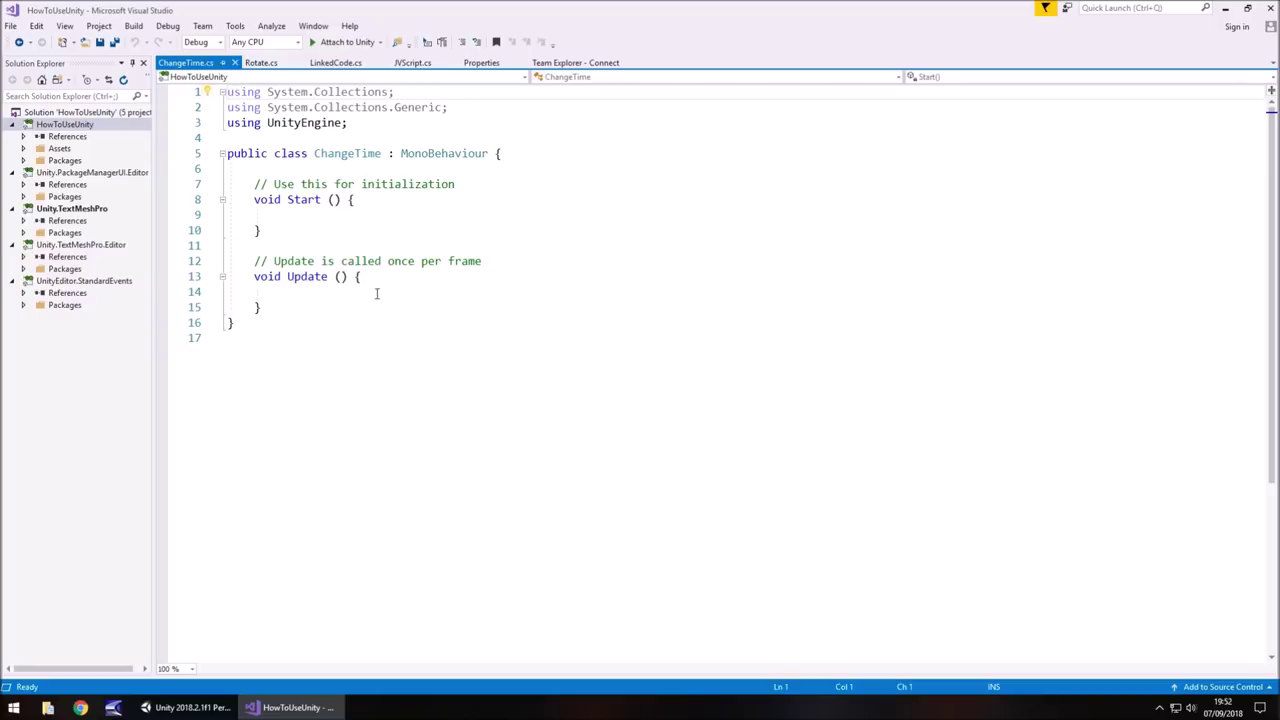
Step: Replace the Start method and default comments in ChangeTime with the declaration "public float unityTimeScale = 1;" above Update
{"action": "left_click_drag", "start_coordinate": [503, 261], "coordinate": [228, 183]}
{"action": "key", "text": "Delete"}
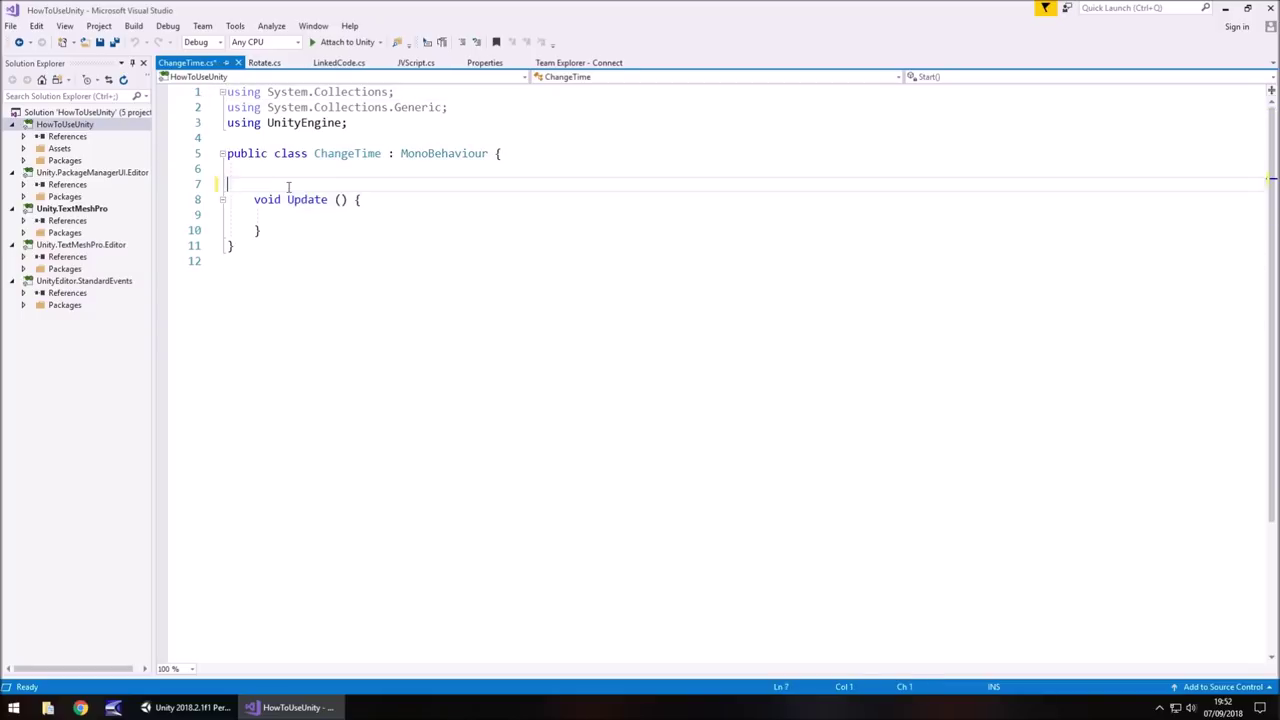
{"action": "key", "text": "Return"}
{"action": "key", "text": "Up"}
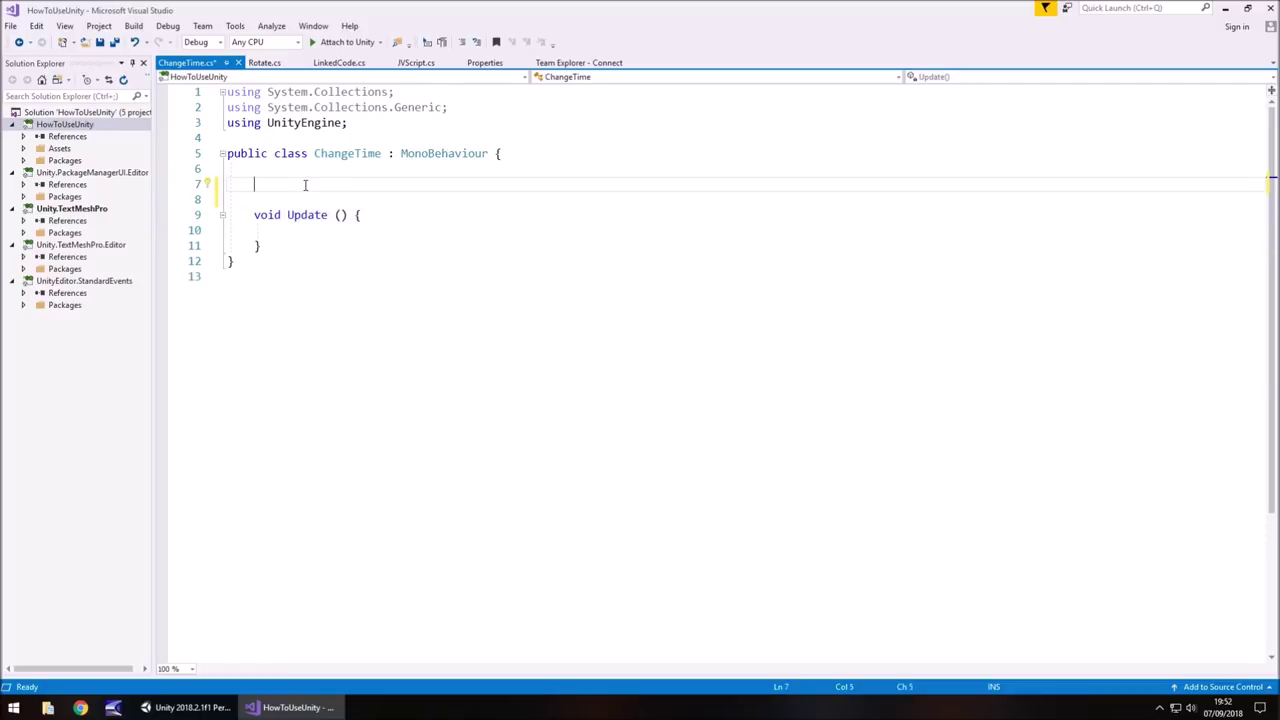
{"action": "type", "text": "public float "}
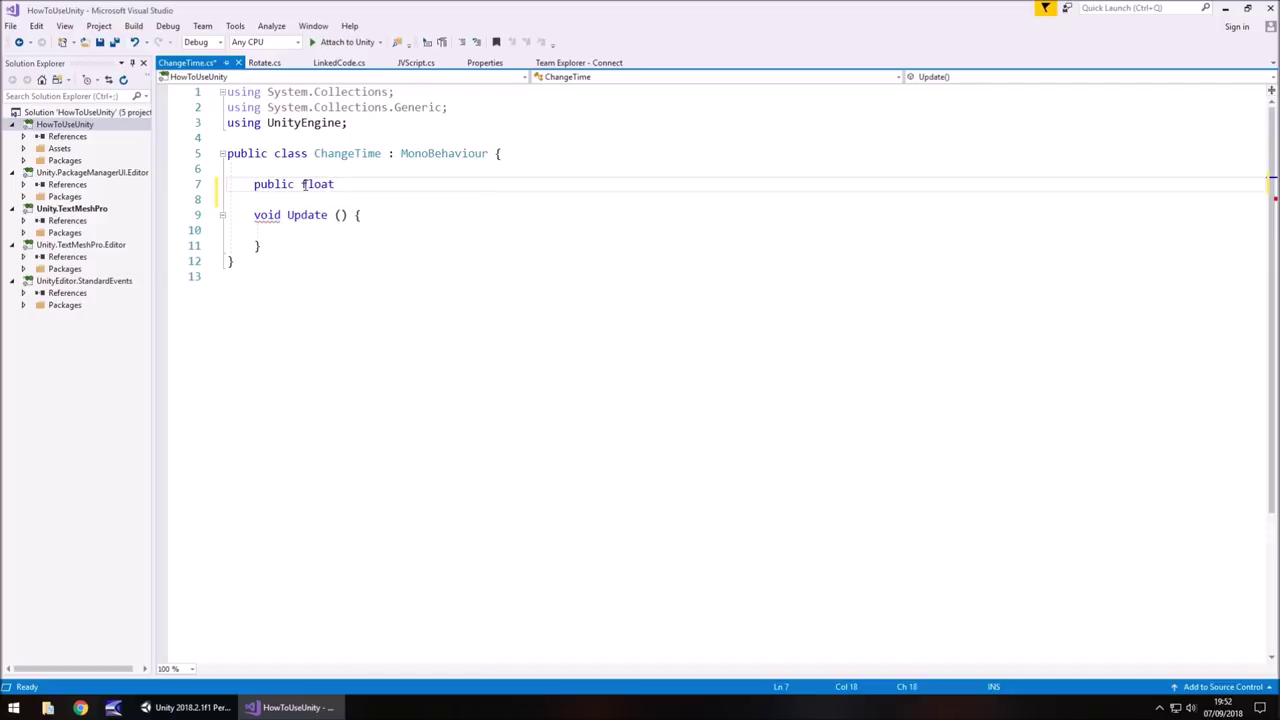
{"action": "type", "text": "unityTimeS"}
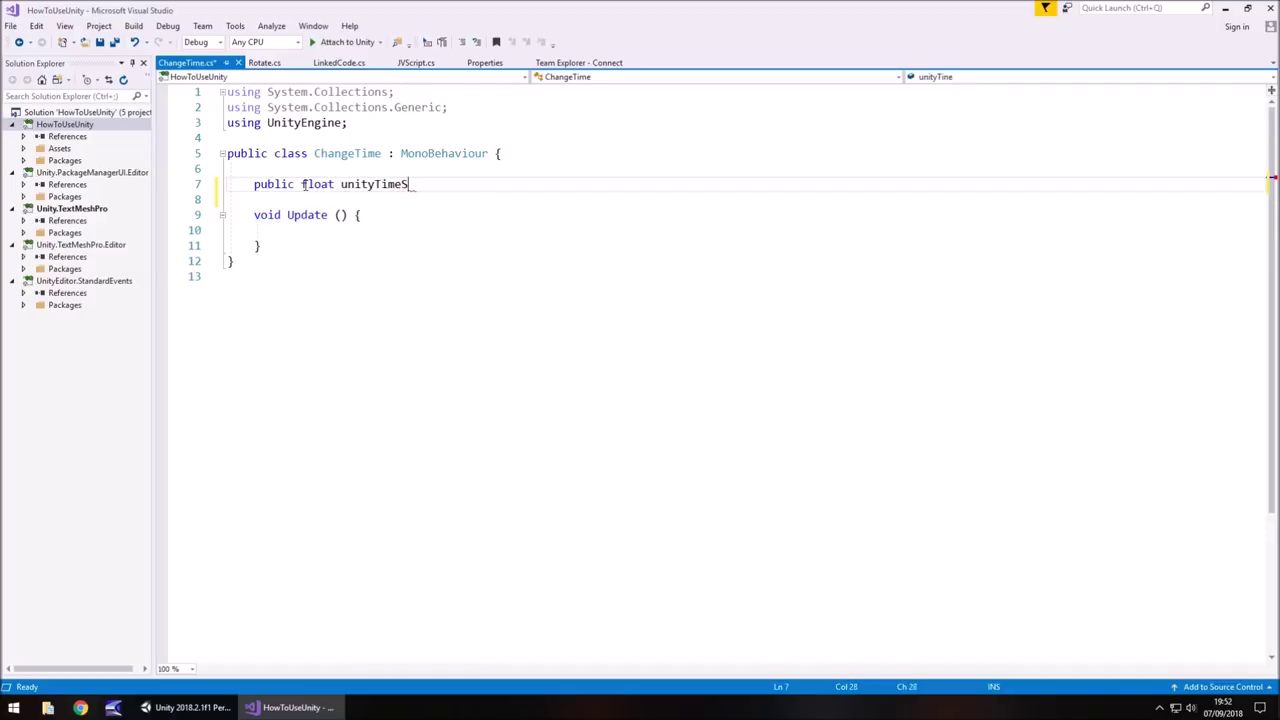
{"action": "type", "text": "cale = 1;"}
Step: Add "Time.timeScale = unityTimeScale;" inside ChangeTime's Update method and save the script
{"action": "left_click", "coordinate": [339, 228]}
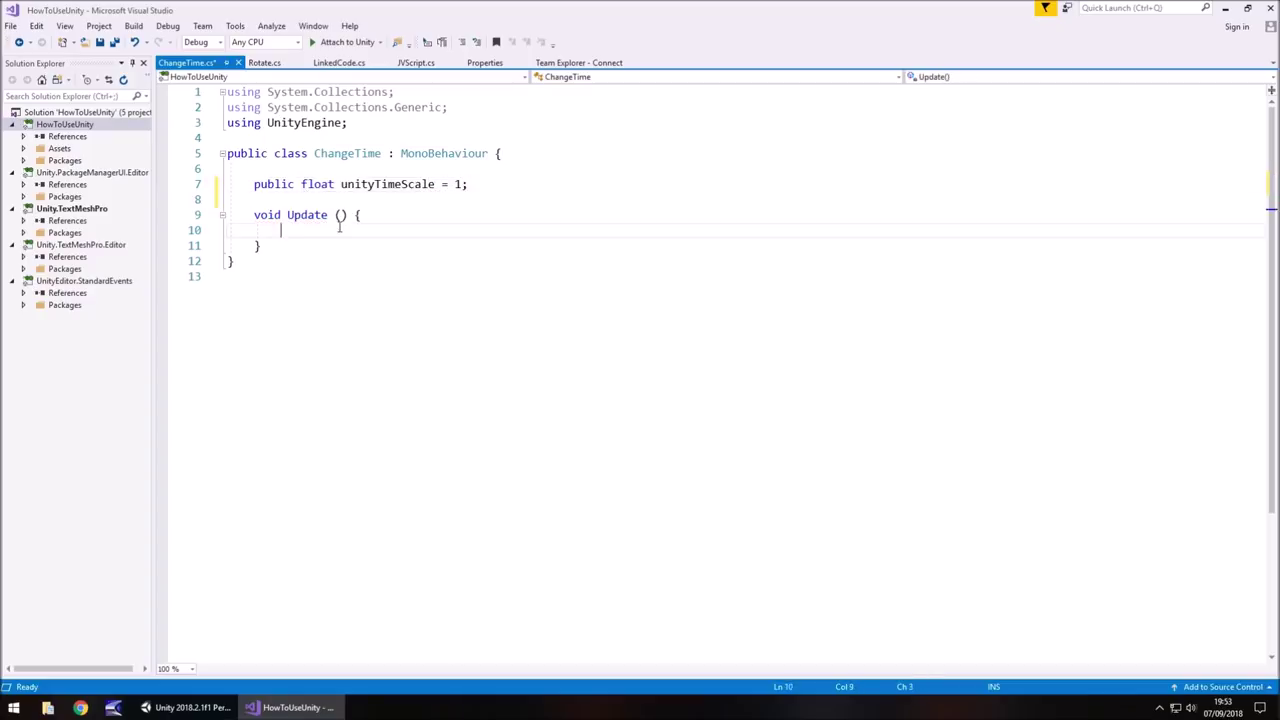
{"action": "type", "text": "Time"}
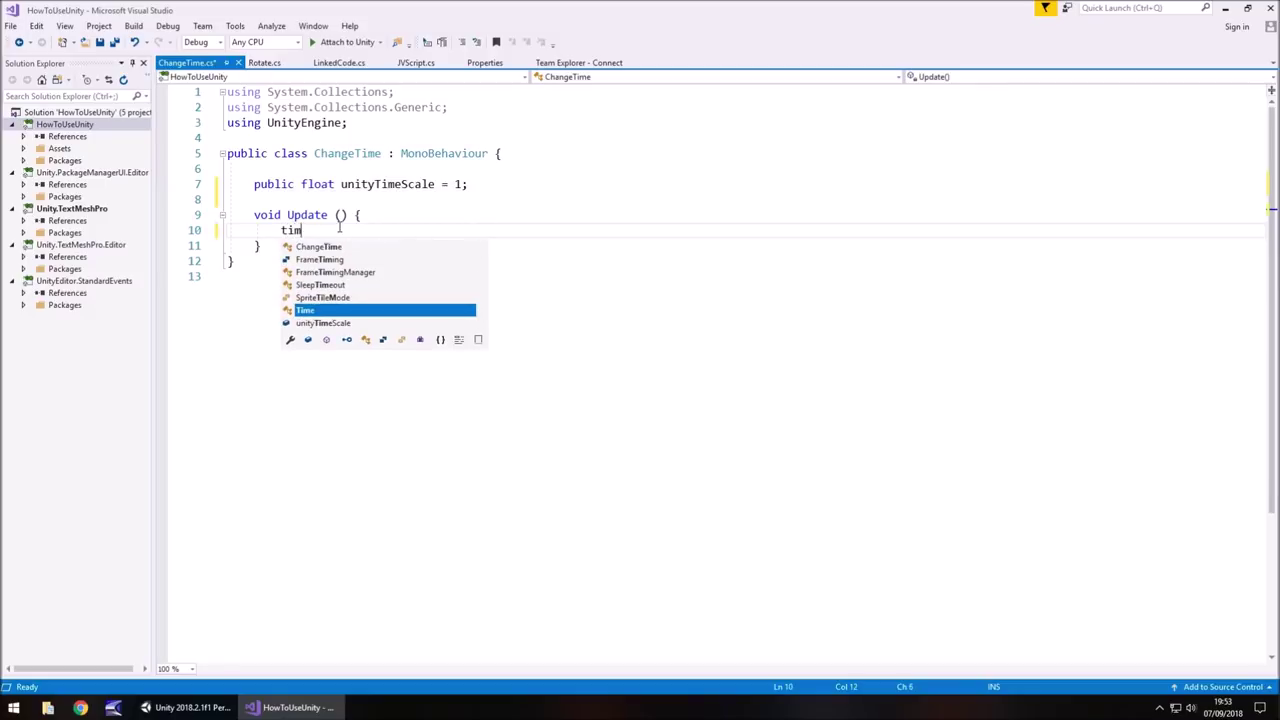
{"action": "key", "text": "Escape"}
{"action": "type", "text": ".tim"}
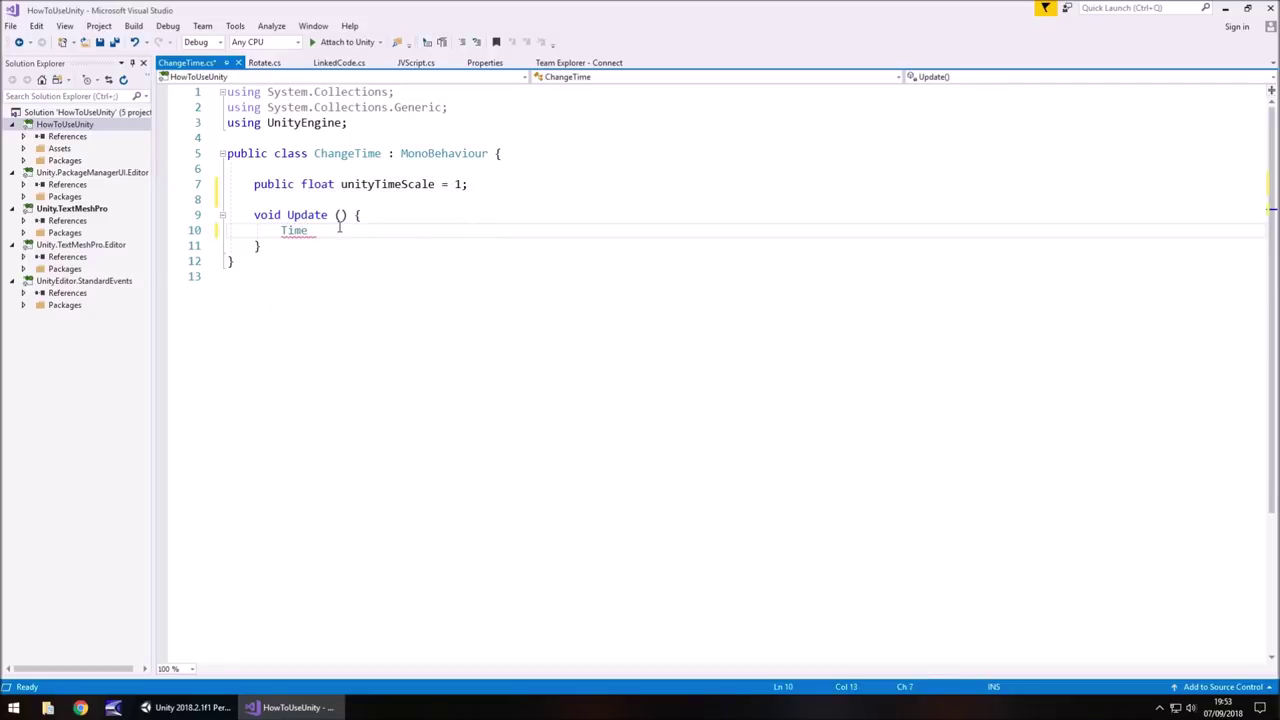
{"action": "type", "text": "eScale = unityTimeSc"}
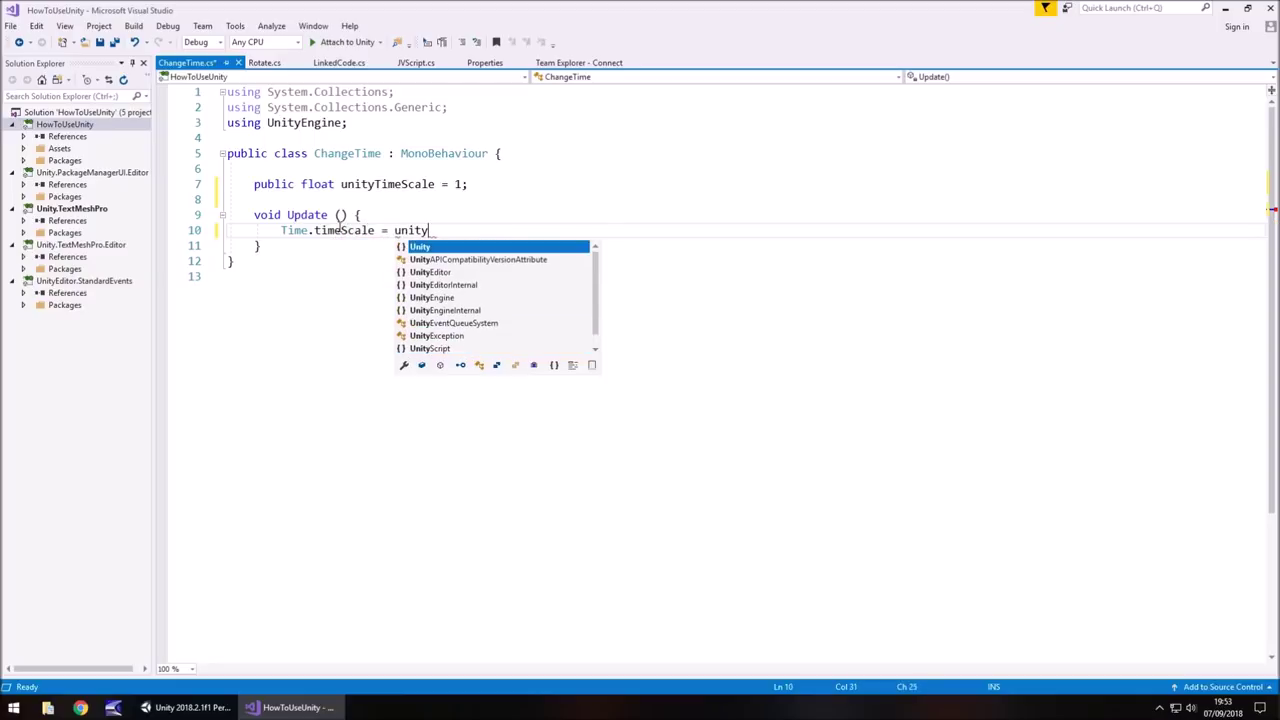
{"action": "type", "text": "ale"}
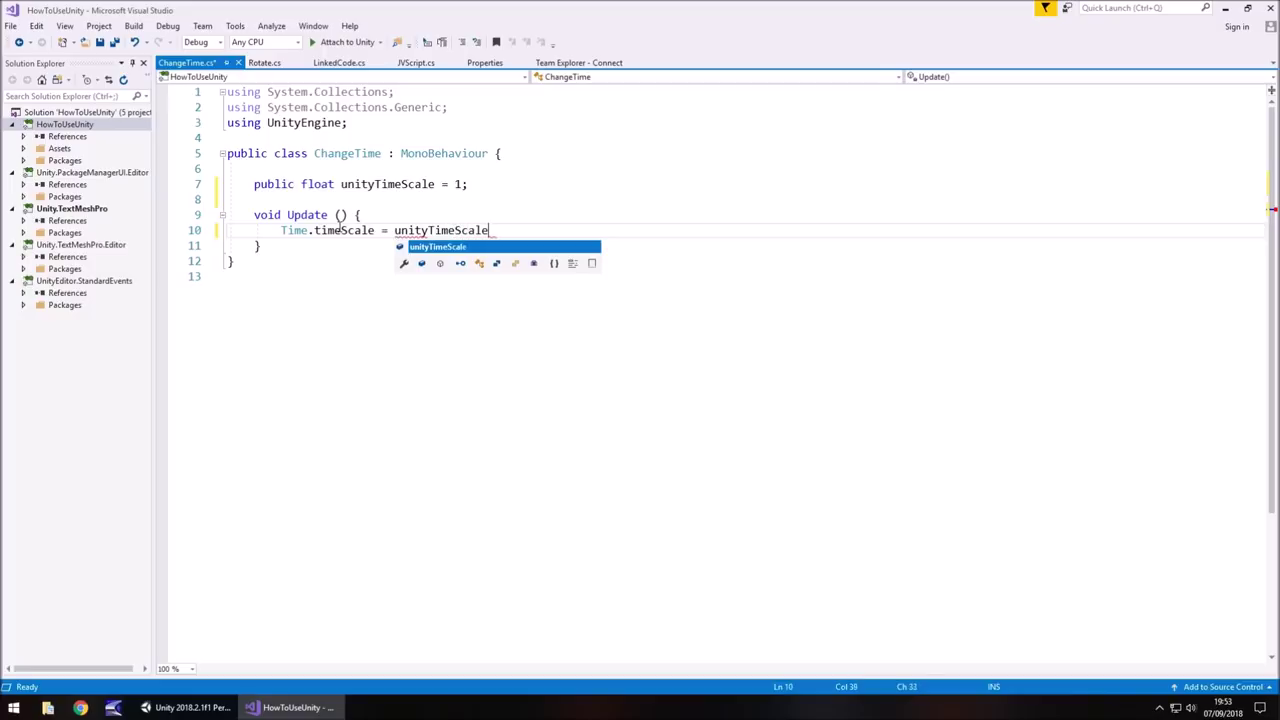
{"action": "type", "text": ";"}
{"action": "key", "text": "ctrl+s"}
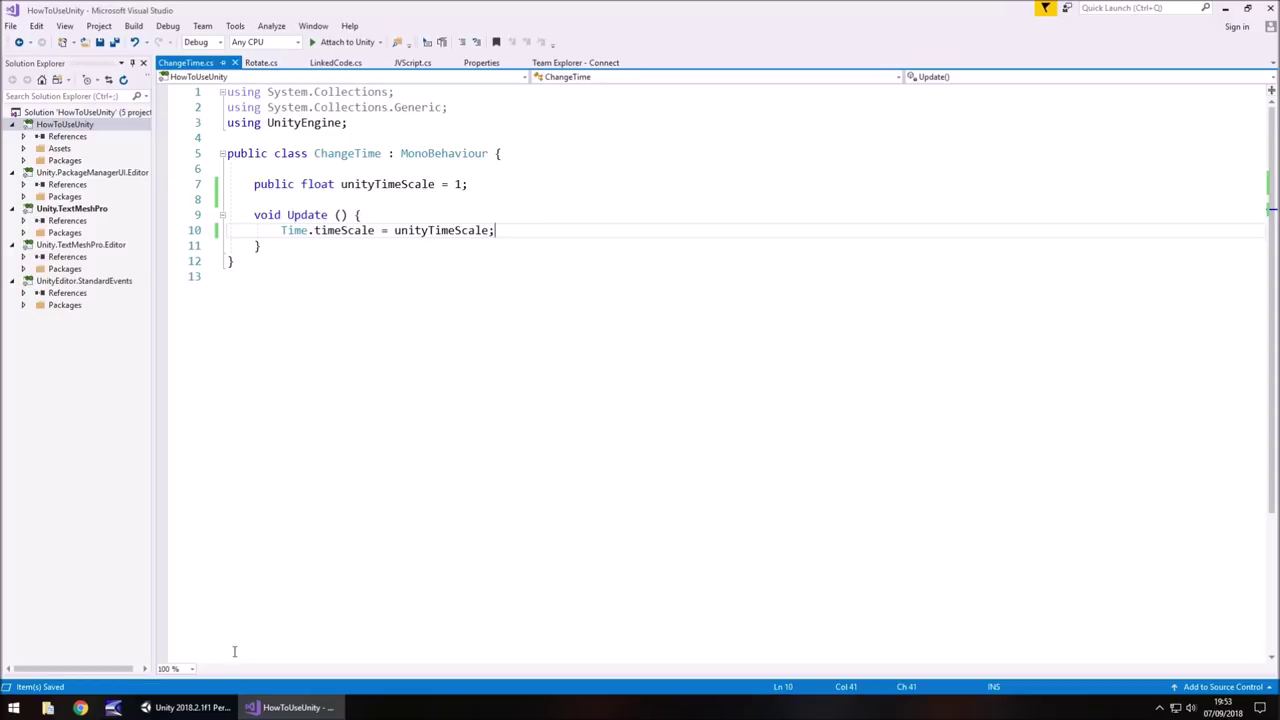
Step: Switch to Unity, create an empty game object, and attach the ChangeTime script to it
{"action": "left_click", "coordinate": [185, 708]}
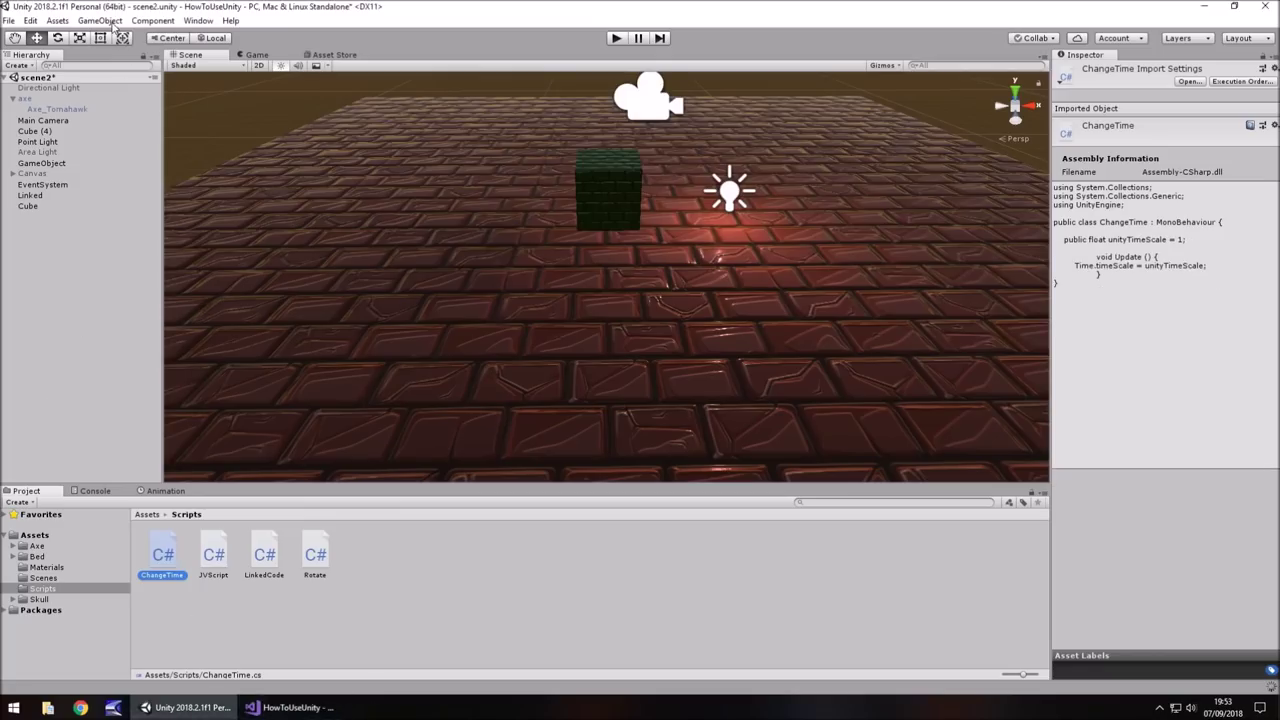
{"action": "left_click", "coordinate": [108, 21]}
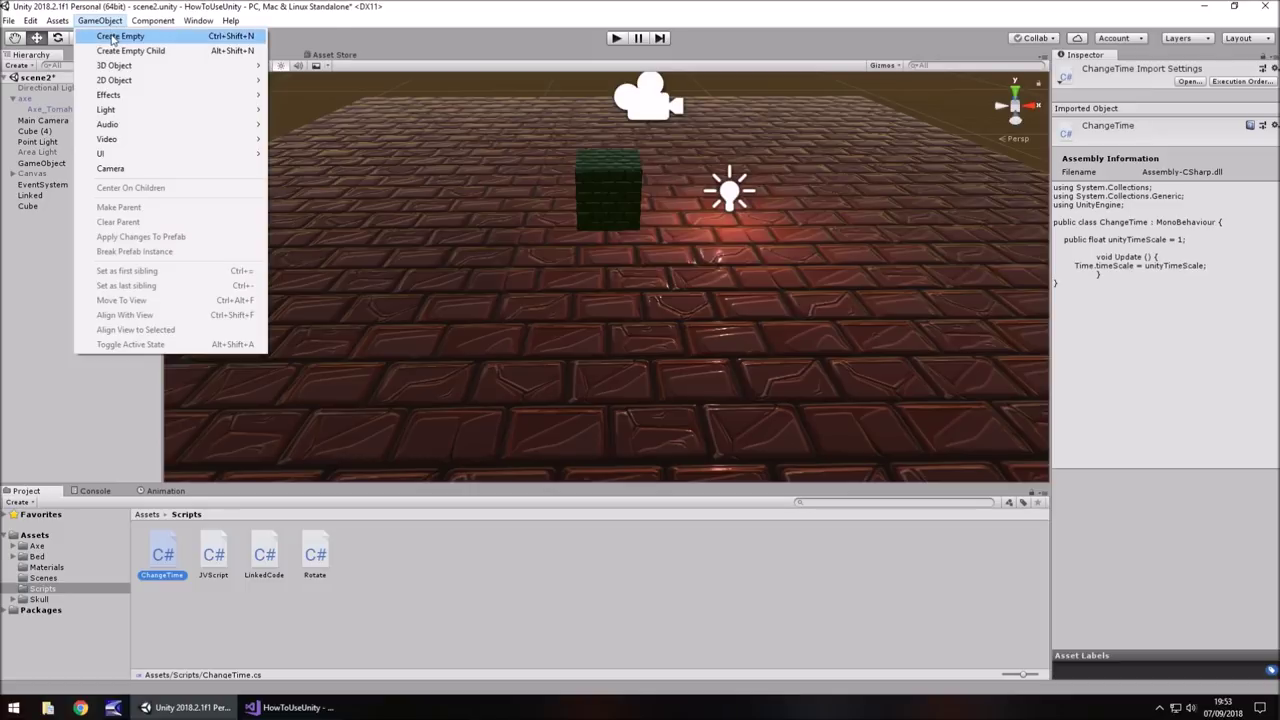
{"action": "left_click", "coordinate": [113, 37]}
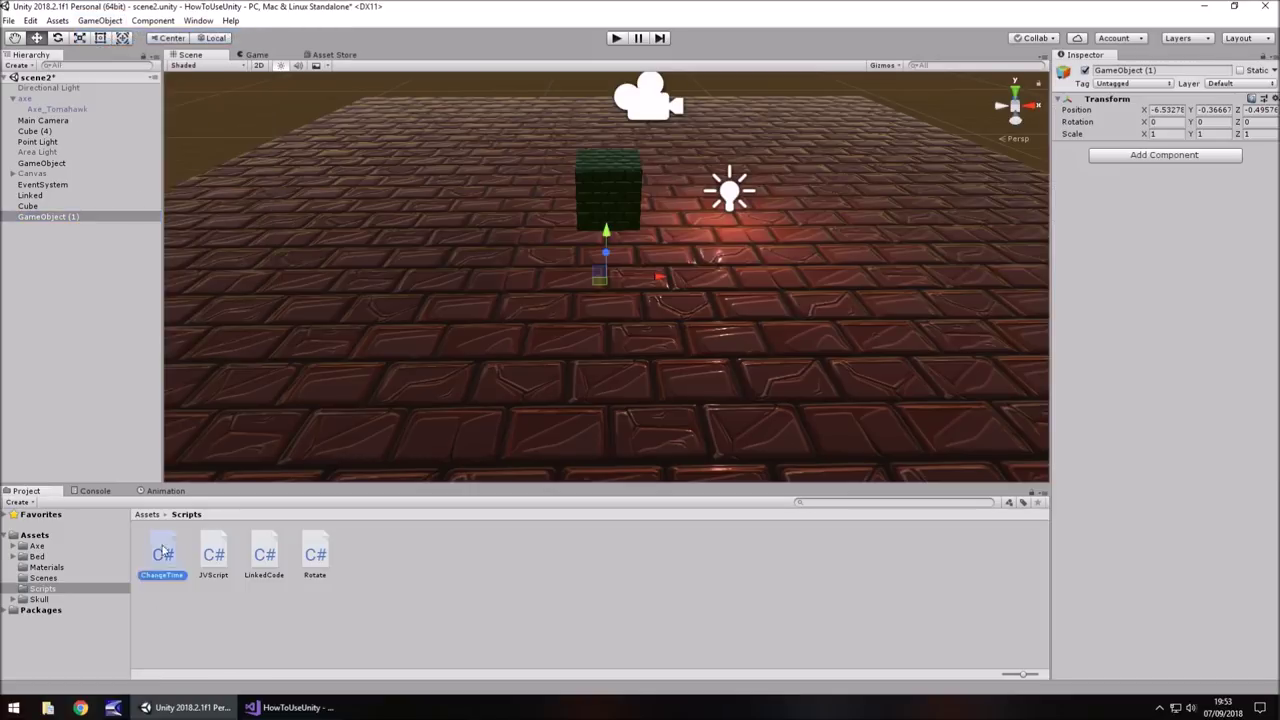
{"action": "left_click_drag", "start_coordinate": [163, 549], "coordinate": [38, 218]}
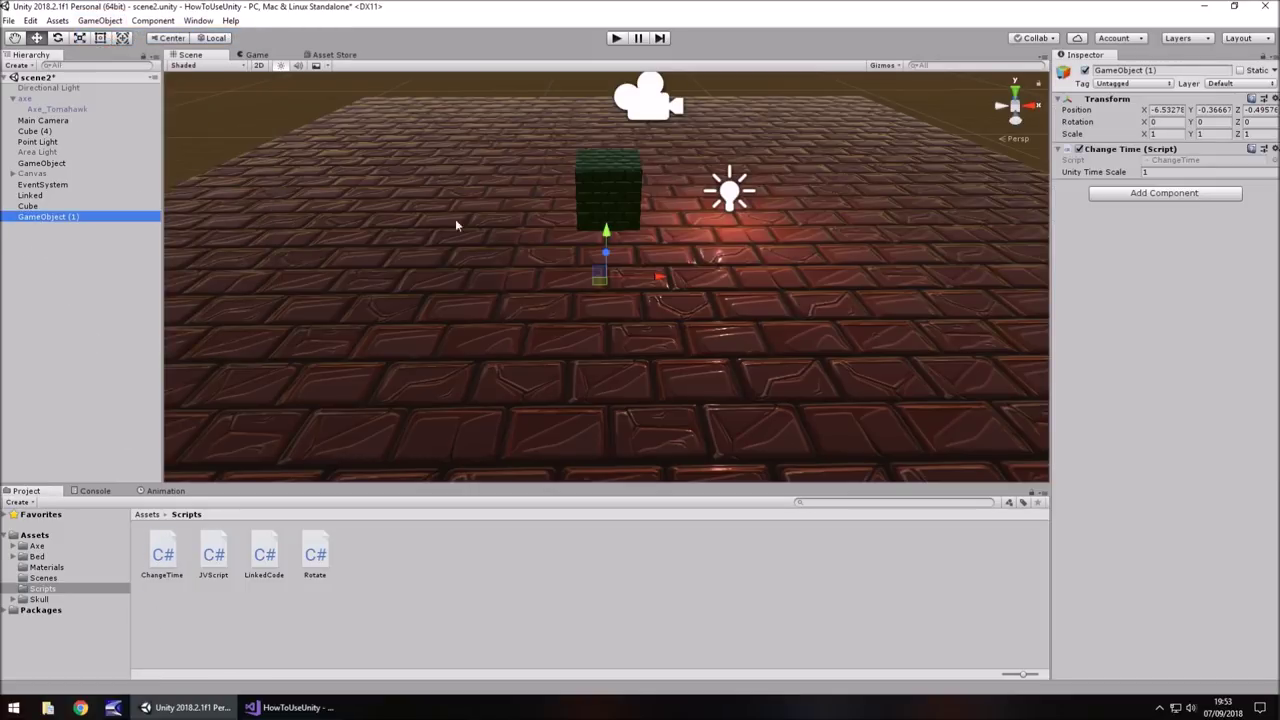
Step: Play the scene and test Unity Time Scale on GameObject (1), changing it to 0 and raising it to 2
{"action": "left_click", "coordinate": [616, 38]}
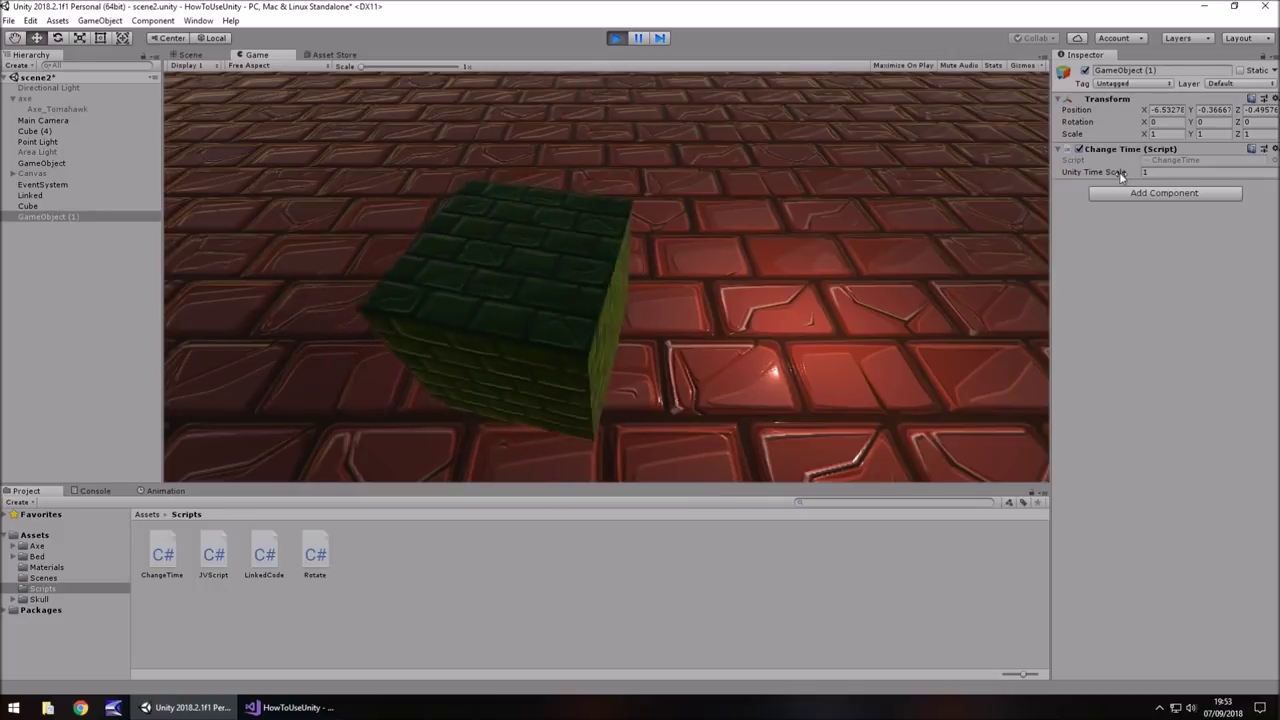
{"action": "left_click", "coordinate": [1153, 172]}
{"action": "type", "text": "0"}
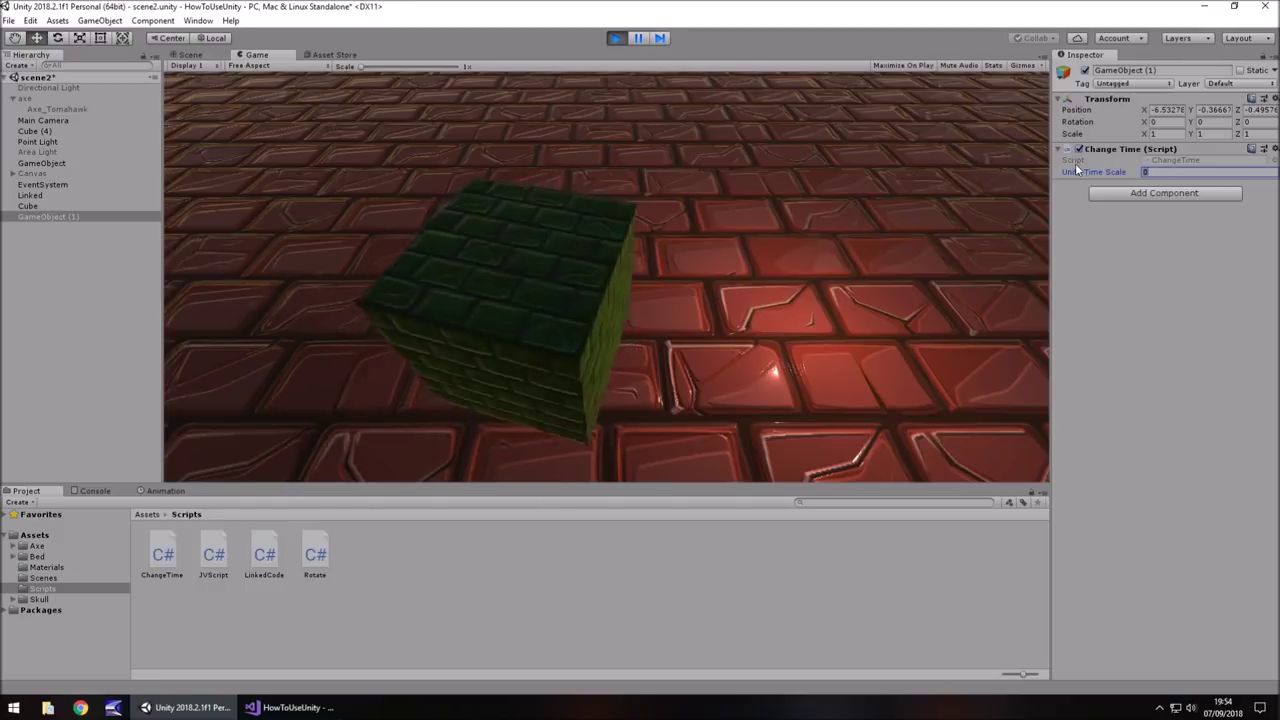
{"action": "type", "text": "3"}
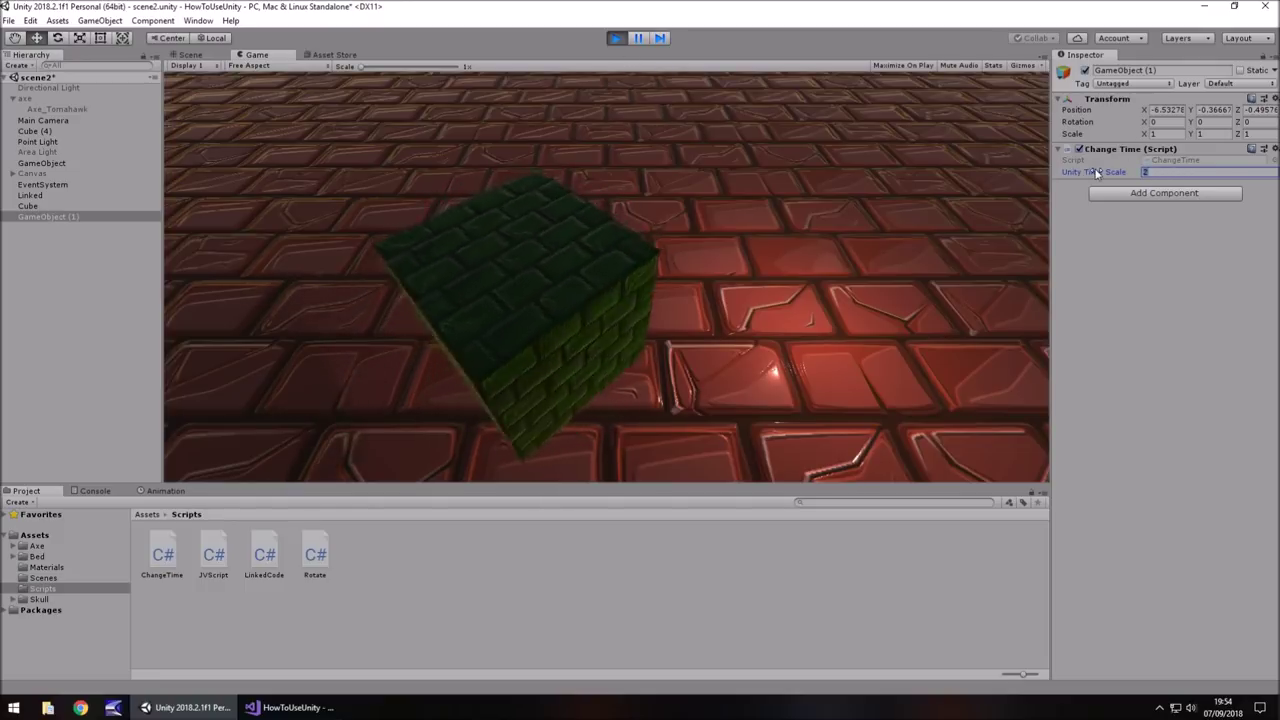
Step: Set Unity Time Scale to 1 during play and stop the scene
{"action": "key", "text": "BackSpace"}
{"action": "type", "text": "1"}
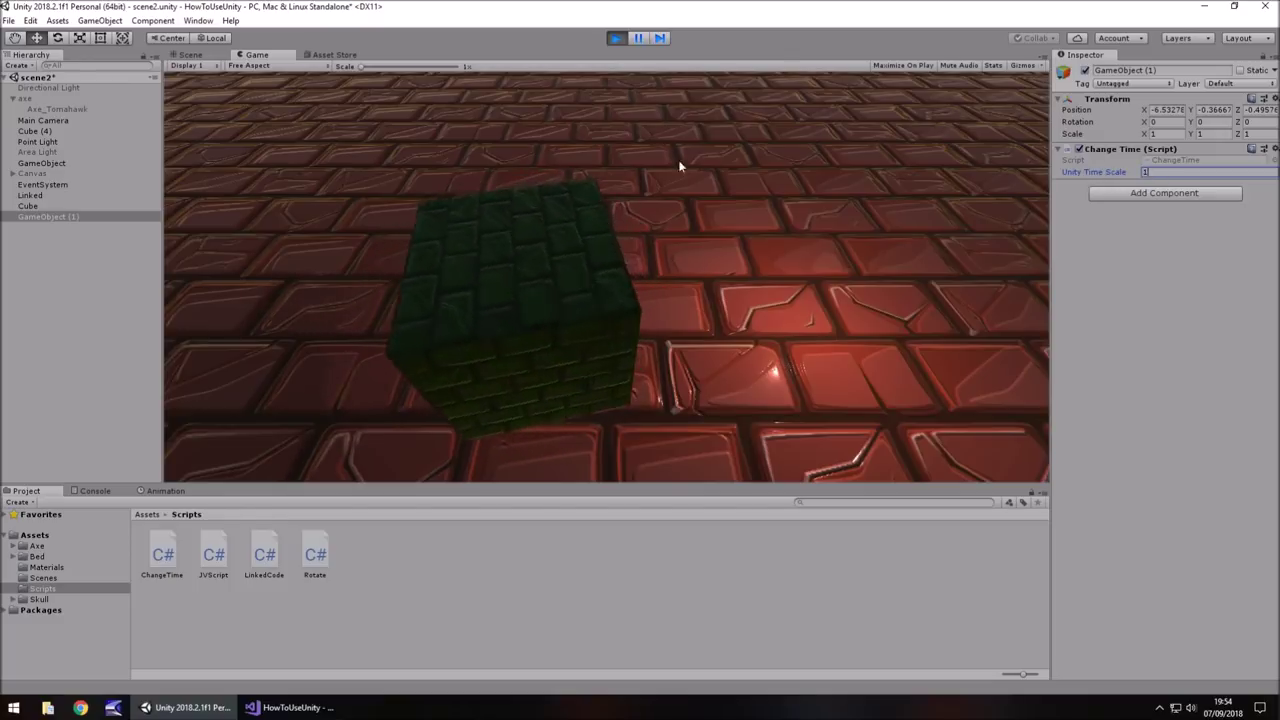
{"action": "left_click", "coordinate": [615, 40]}
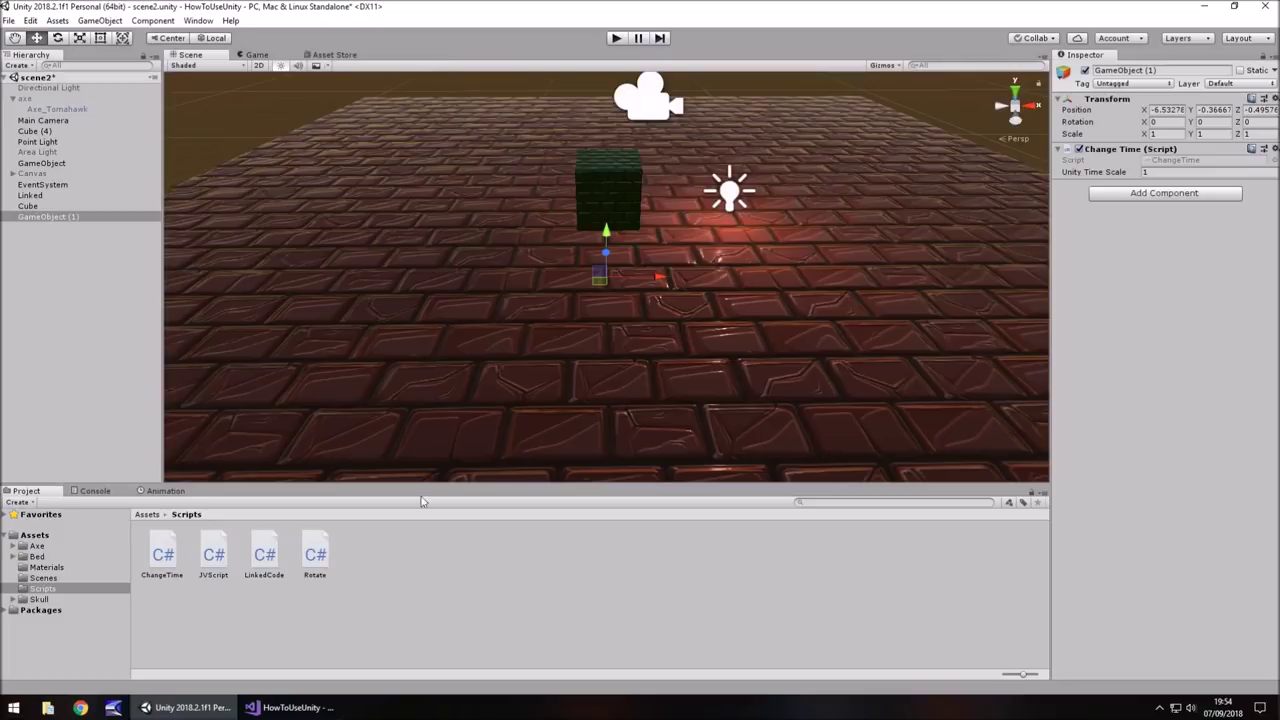
Step: Switch to Visual Studio, multiply the Y value in Rotate's transform.Rotate call by Time.timeScale, giving "1 * Time.timeScale", and save the script
{"action": "left_click", "coordinate": [292, 707]}
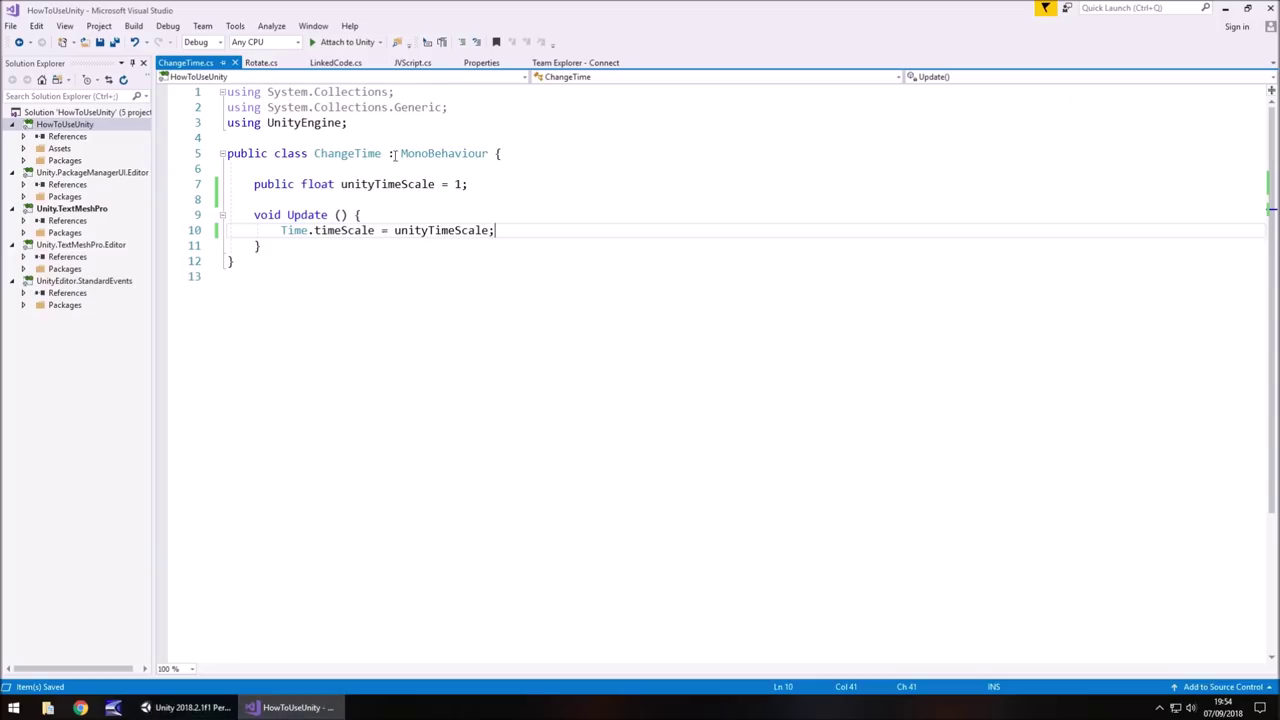
{"action": "left_click", "coordinate": [261, 62]}
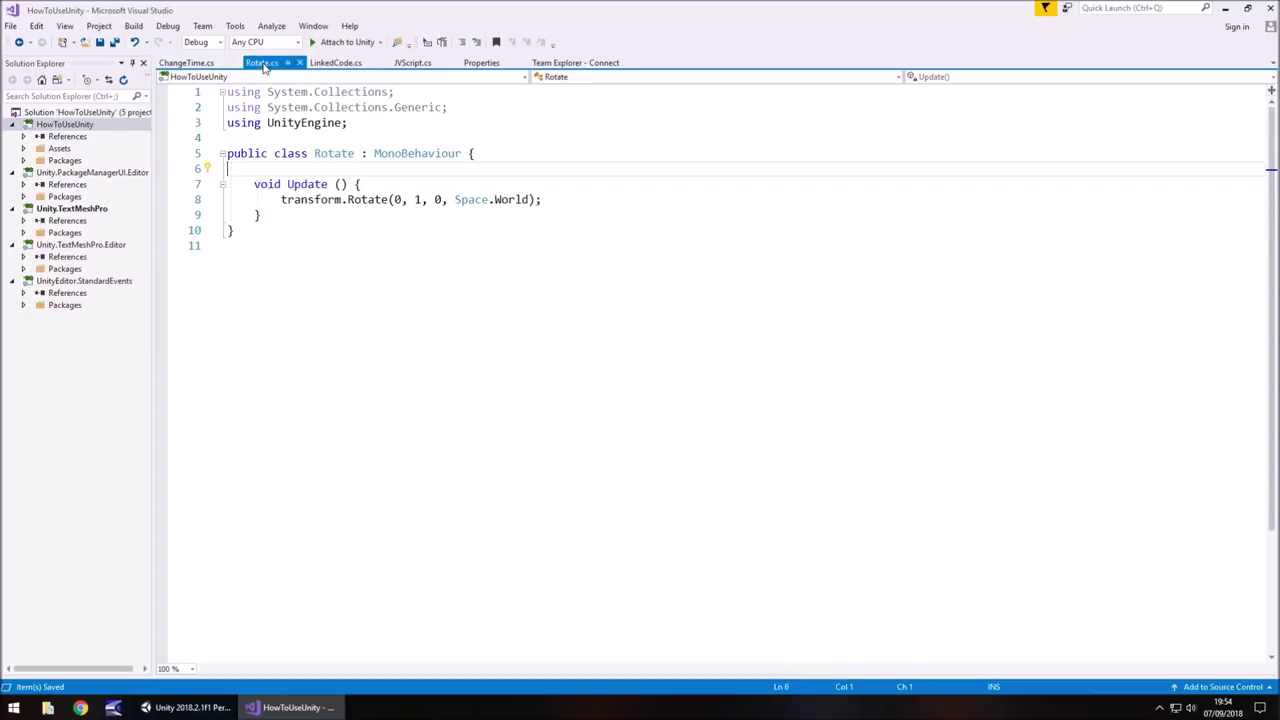
{"action": "left_click", "coordinate": [421, 199]}
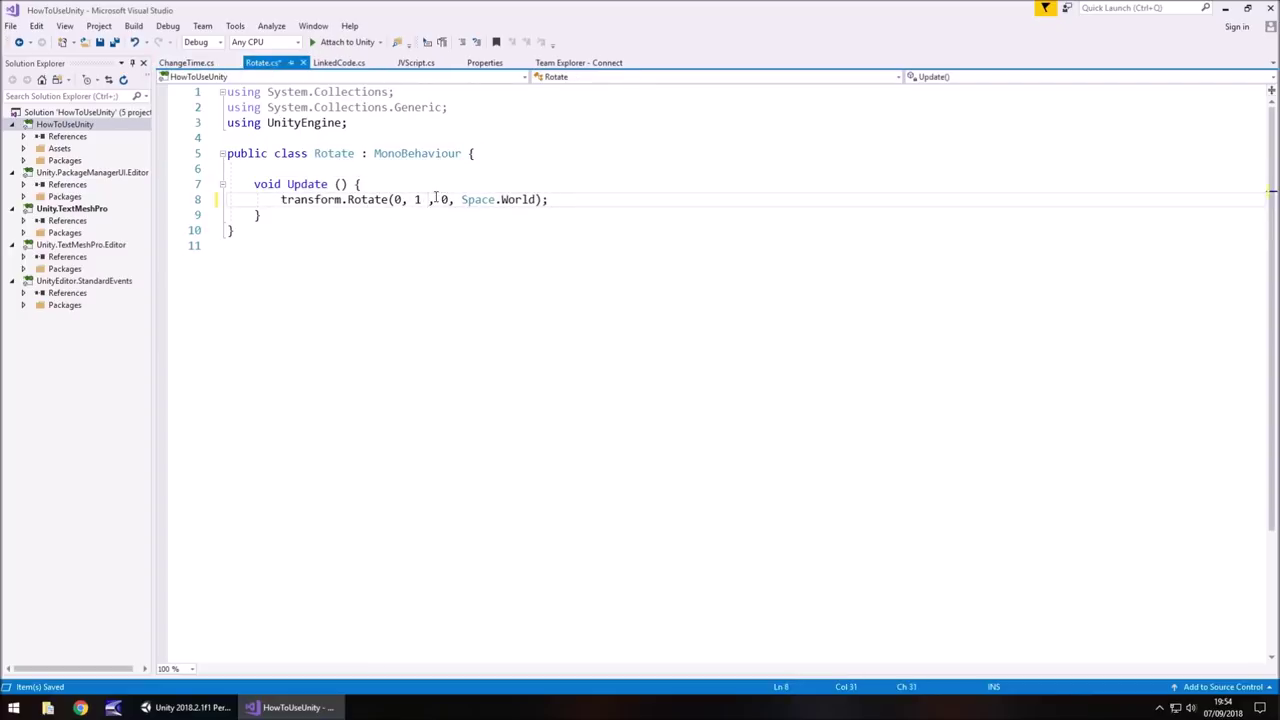
{"action": "type", "text": "* "}
{"action": "type", "text": "Time."}
{"action": "type", "text": "time"}
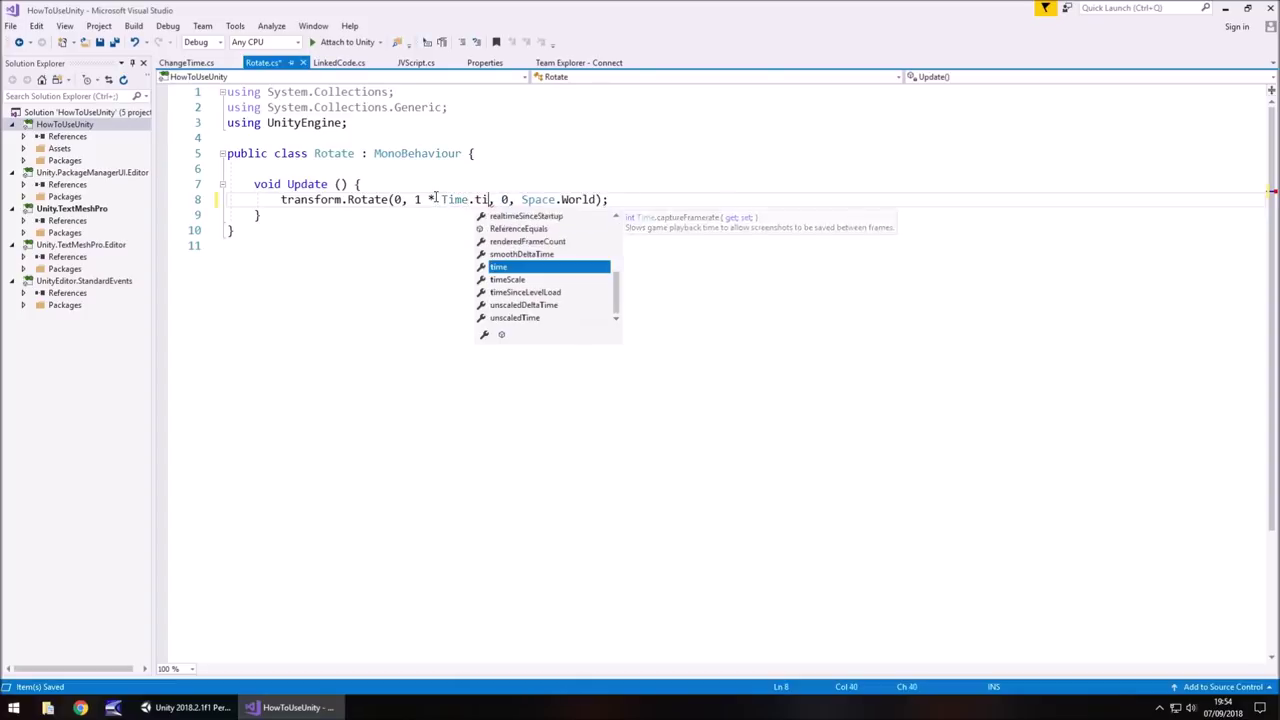
{"action": "key", "text": "Down"}
{"action": "key", "text": "Tab"}
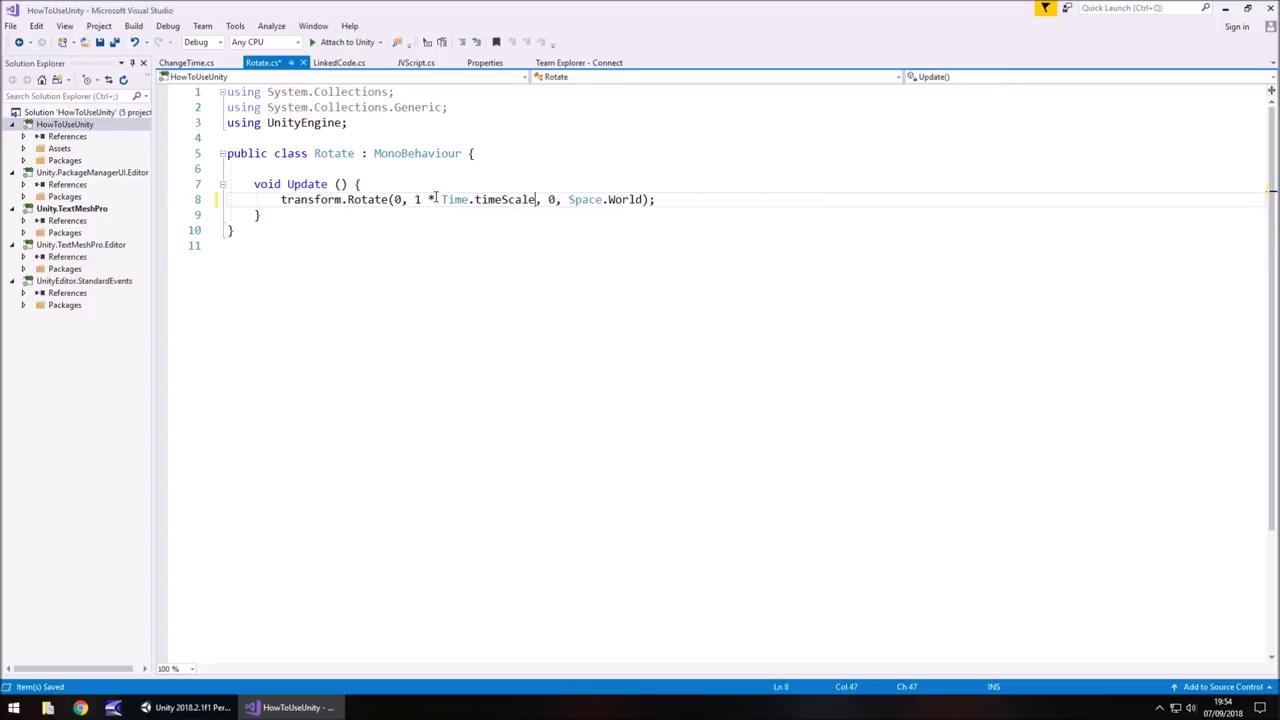
{"action": "key", "text": "ctrl+s"}
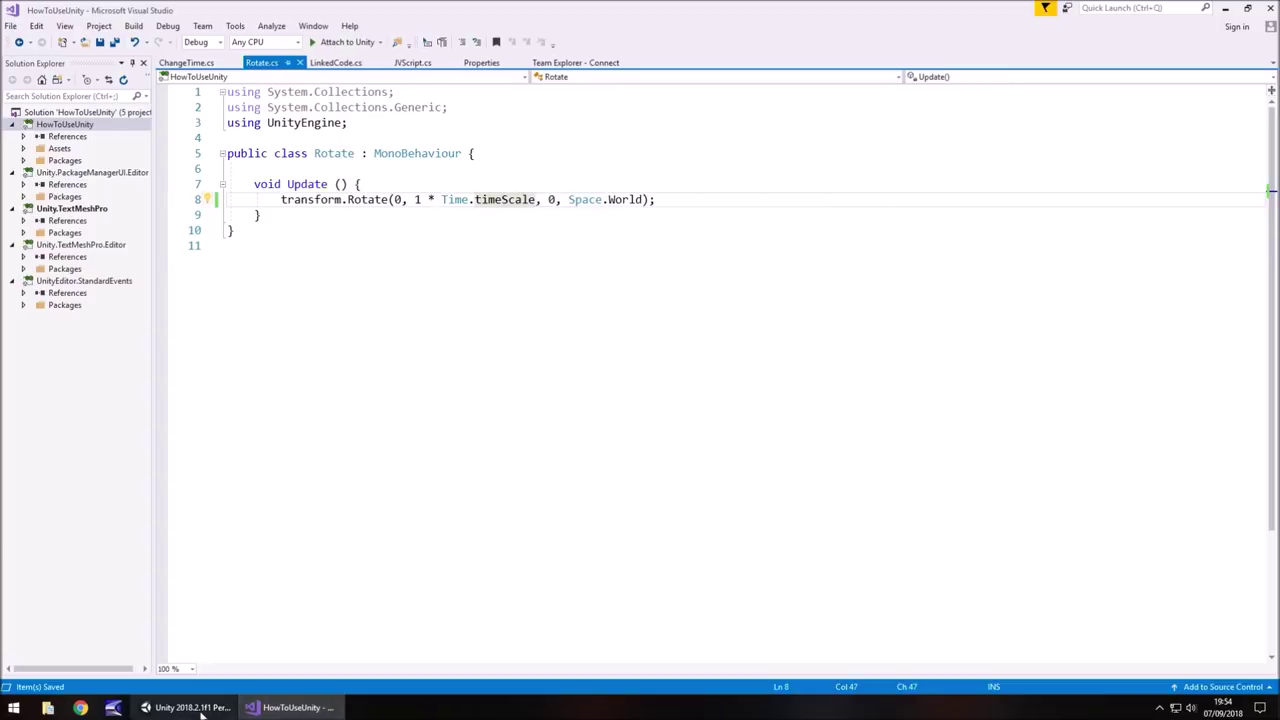
Step: Return to Unity, play the scene, and test slow Unity Time Scale values of 0, 0.1 and 0.05
{"action": "left_click", "coordinate": [190, 707]}
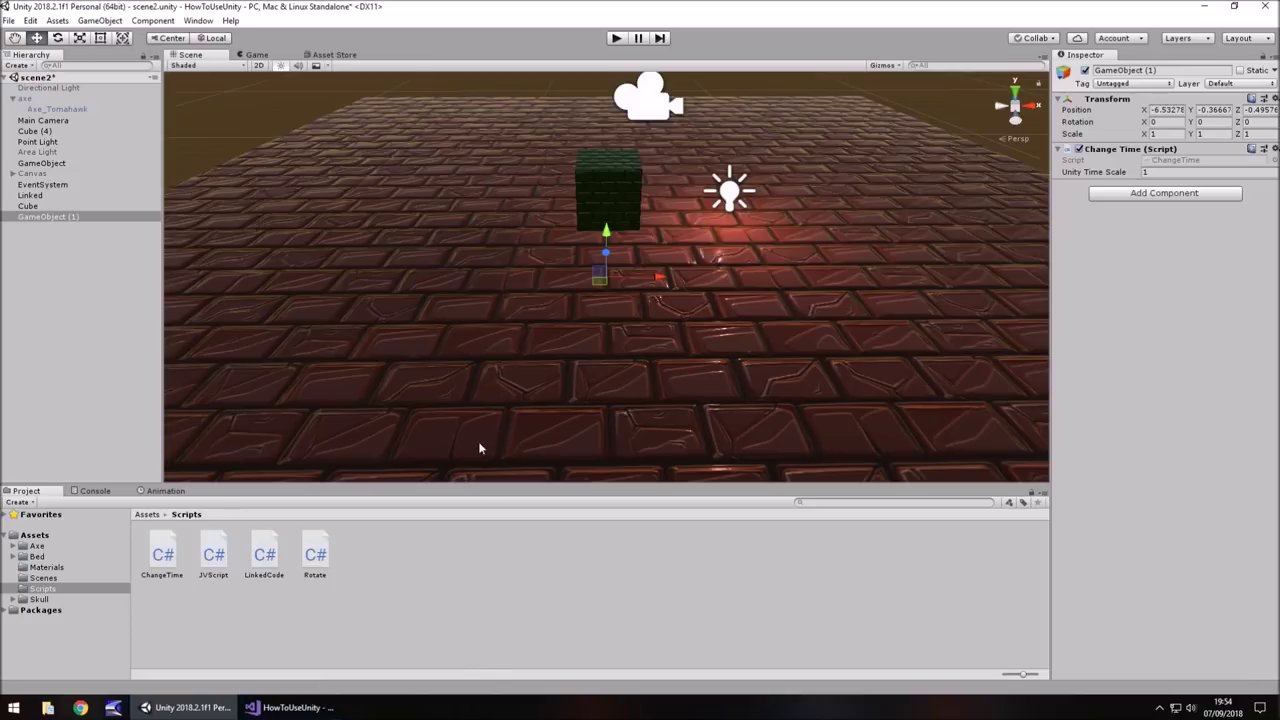
{"action": "left_click", "coordinate": [617, 38]}
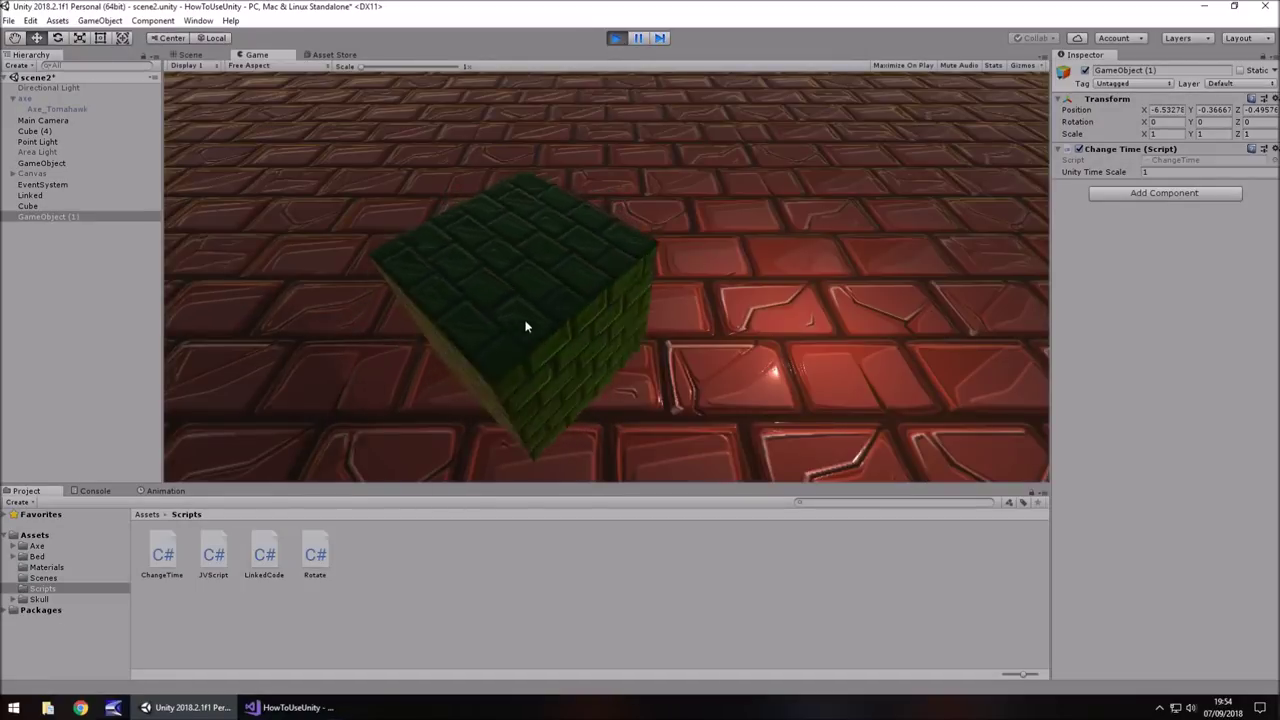
{"action": "left_click", "coordinate": [1116, 176]}
{"action": "type", "text": "0"}
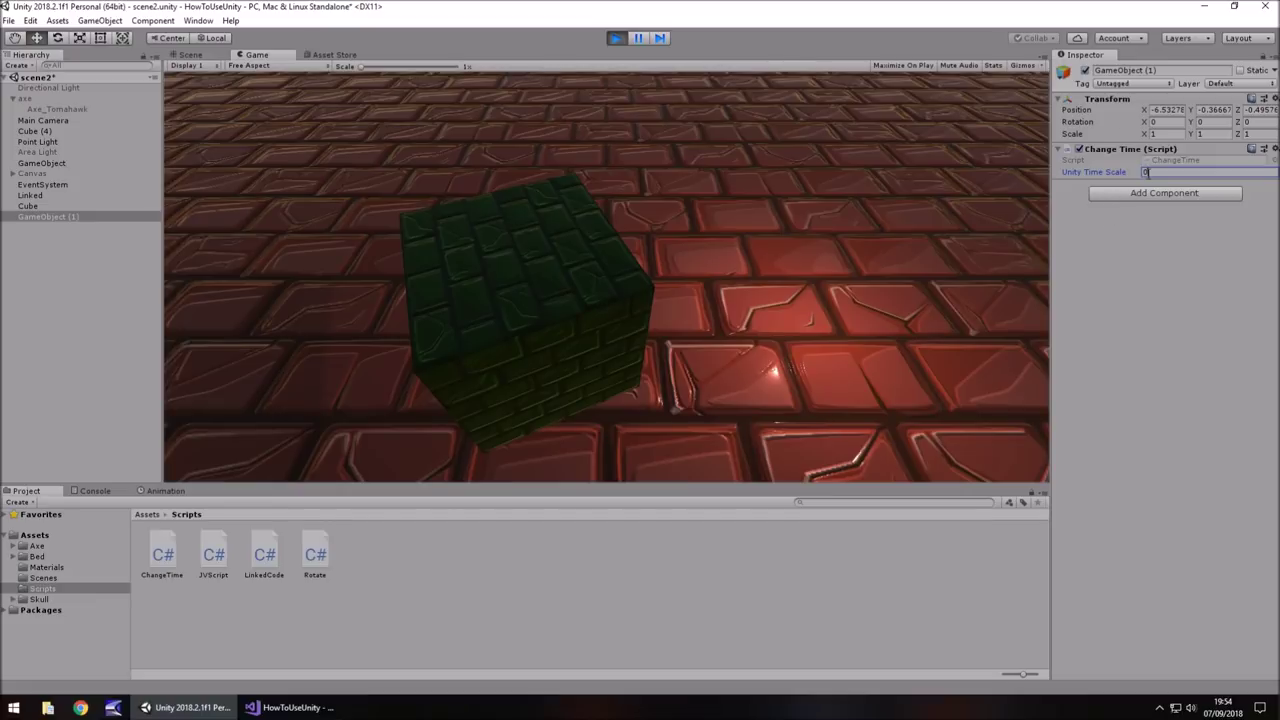
{"action": "type", "text": ".1"}
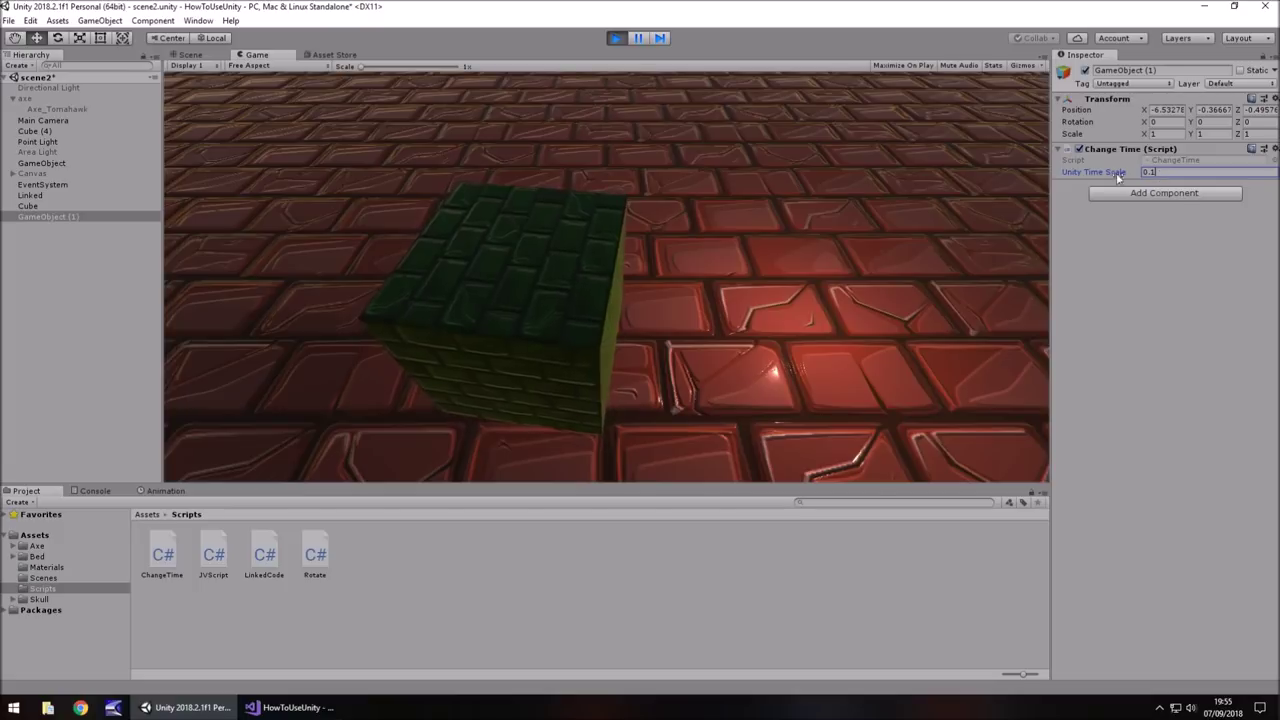
{"action": "mouse_move", "coordinate": [1098, 176]}
{"action": "left_mouse_down"}
{"action": "mouse_move", "coordinate": [1124, 176]}
{"action": "mouse_move", "coordinate": [1100, 175]}
{"action": "left_mouse_up"}
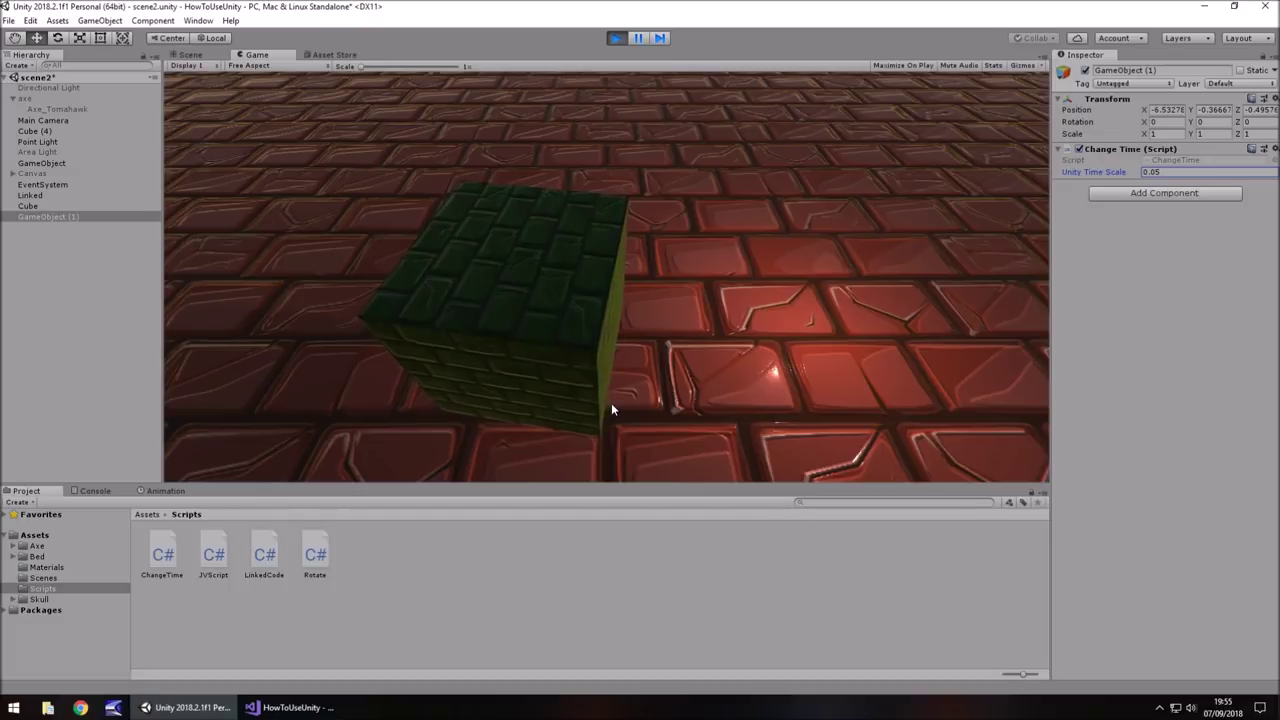
Step: Test Unity Time Scale at 1, 2 and 42.36 on the rotating cube, and stop the scene
{"action": "left_click", "coordinate": [1167, 172]}
{"action": "type", "text": "2"}
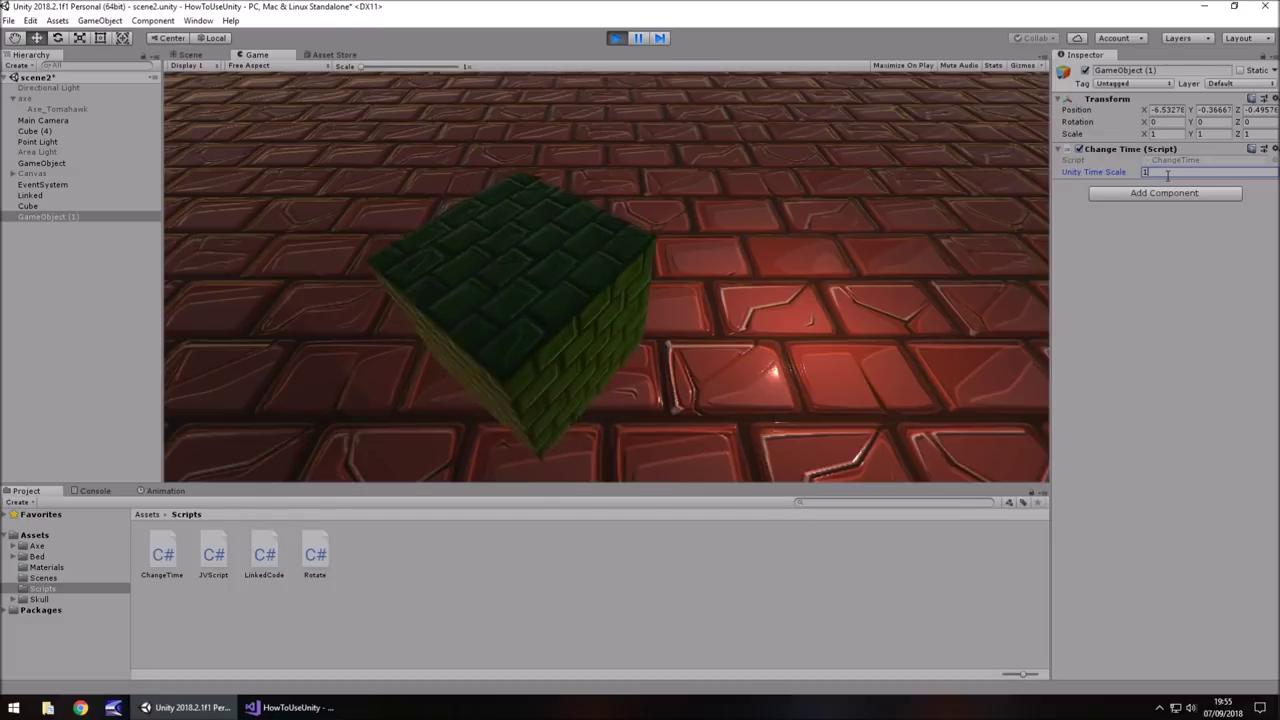
{"action": "type", "text": "42.3"}
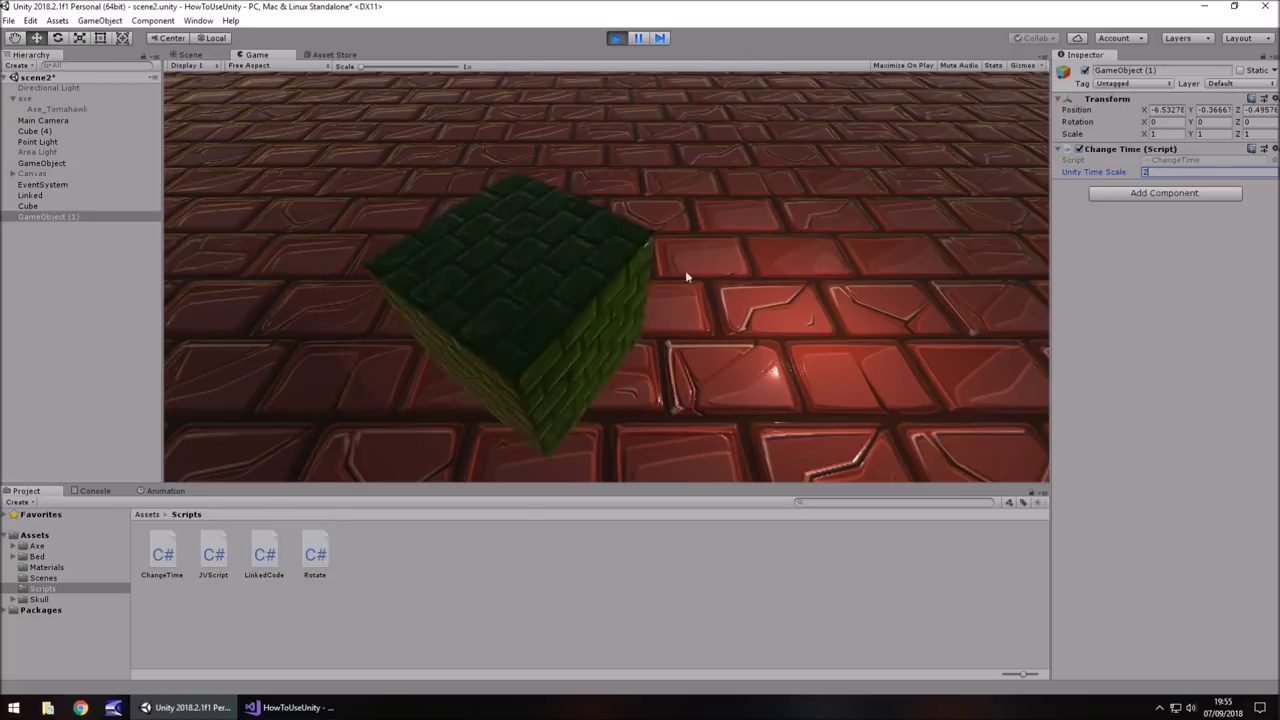
{"action": "type", "text": "6"}
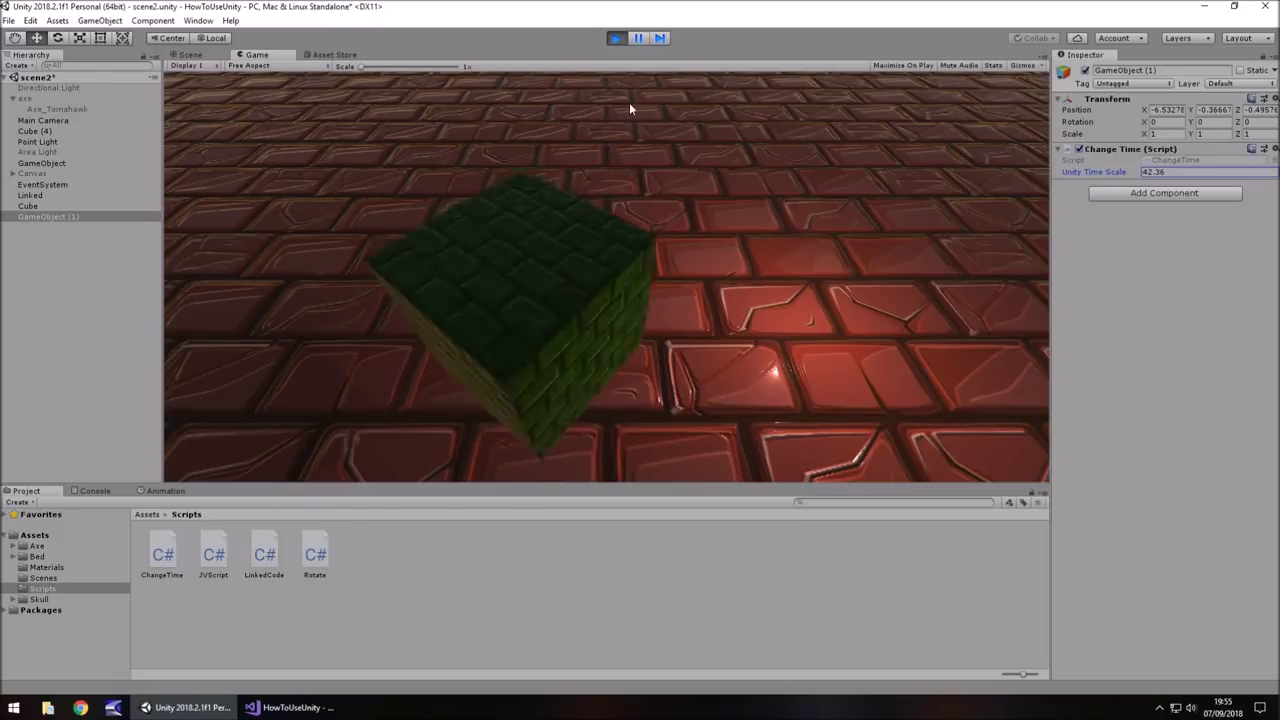
{"action": "left_click", "coordinate": [612, 38]}
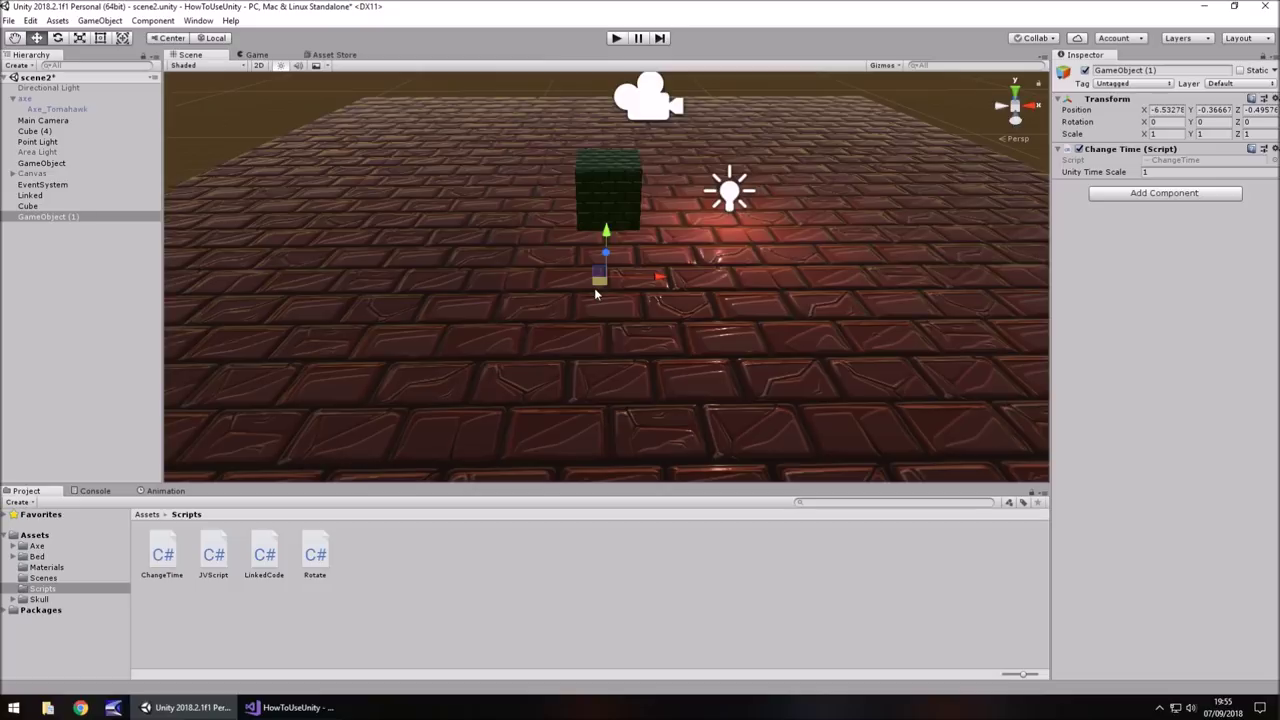
Step: Play the scene again, scrub Unity Time Scale down to about 0.18, and stop playback
{"action": "left_click", "coordinate": [615, 38]}
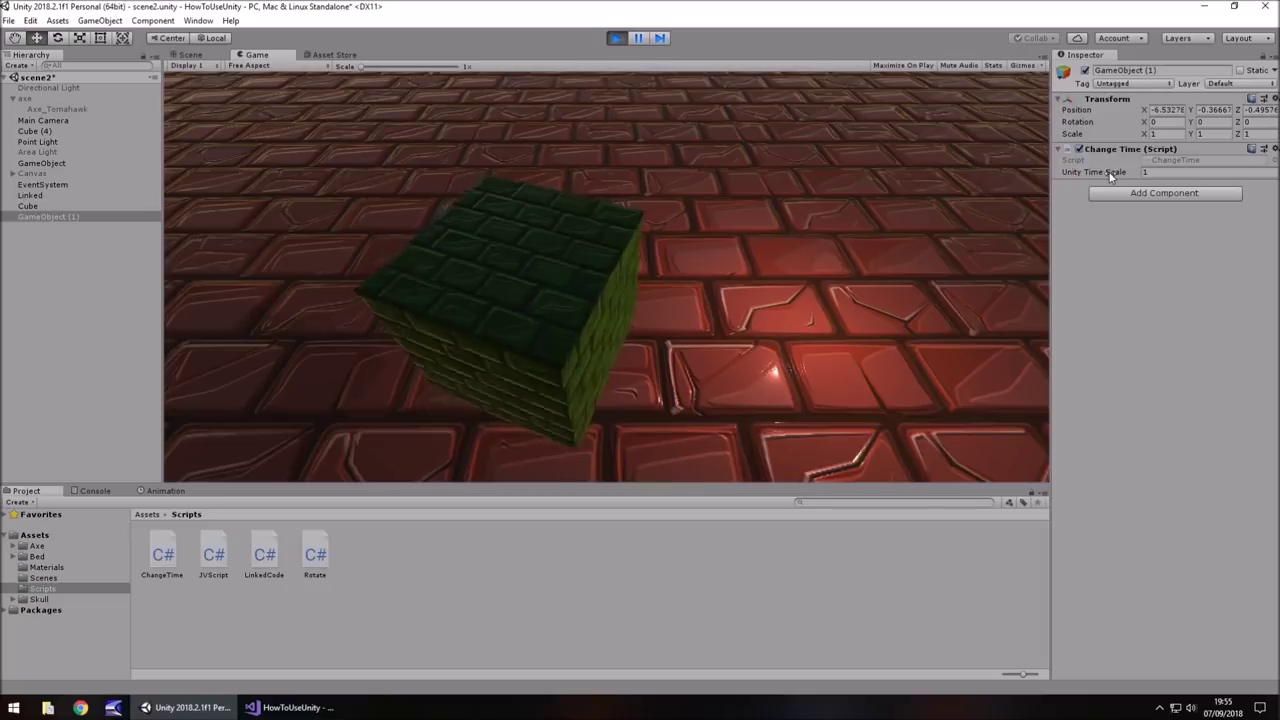
{"action": "left_click_drag", "start_coordinate": [1120, 176], "coordinate": [1096, 190]}
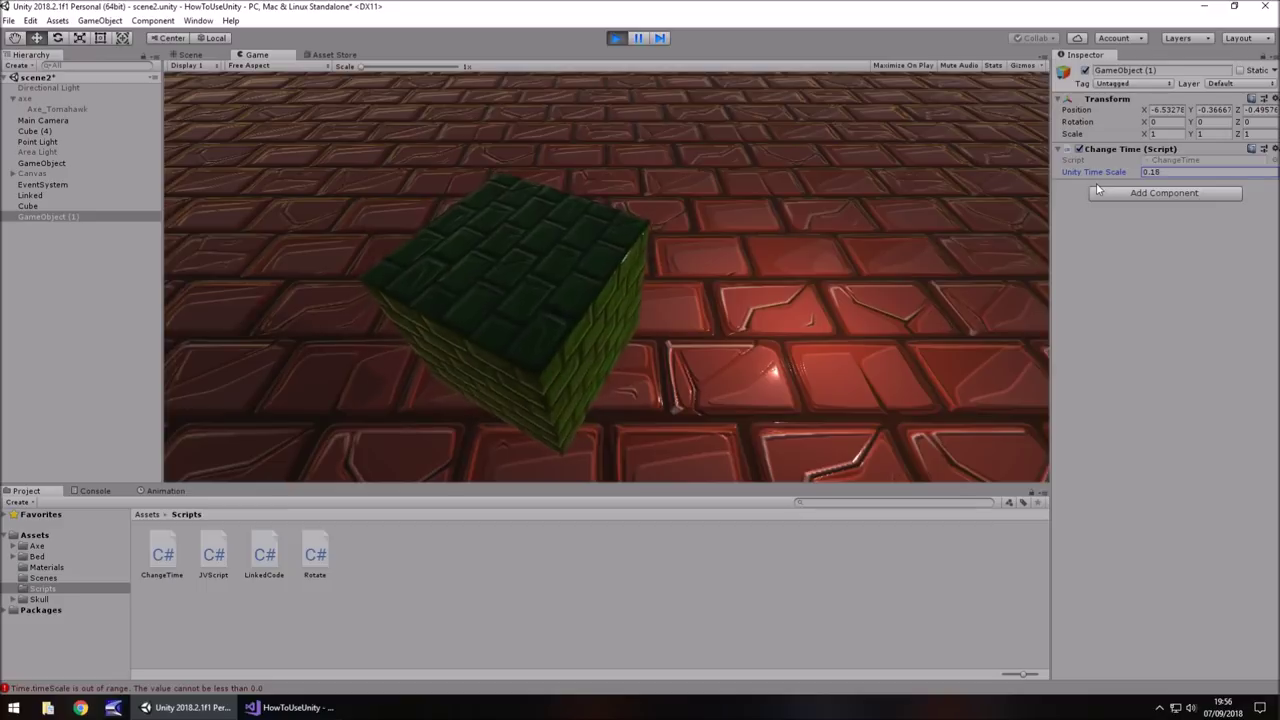
{"action": "left_click", "coordinate": [608, 38]}
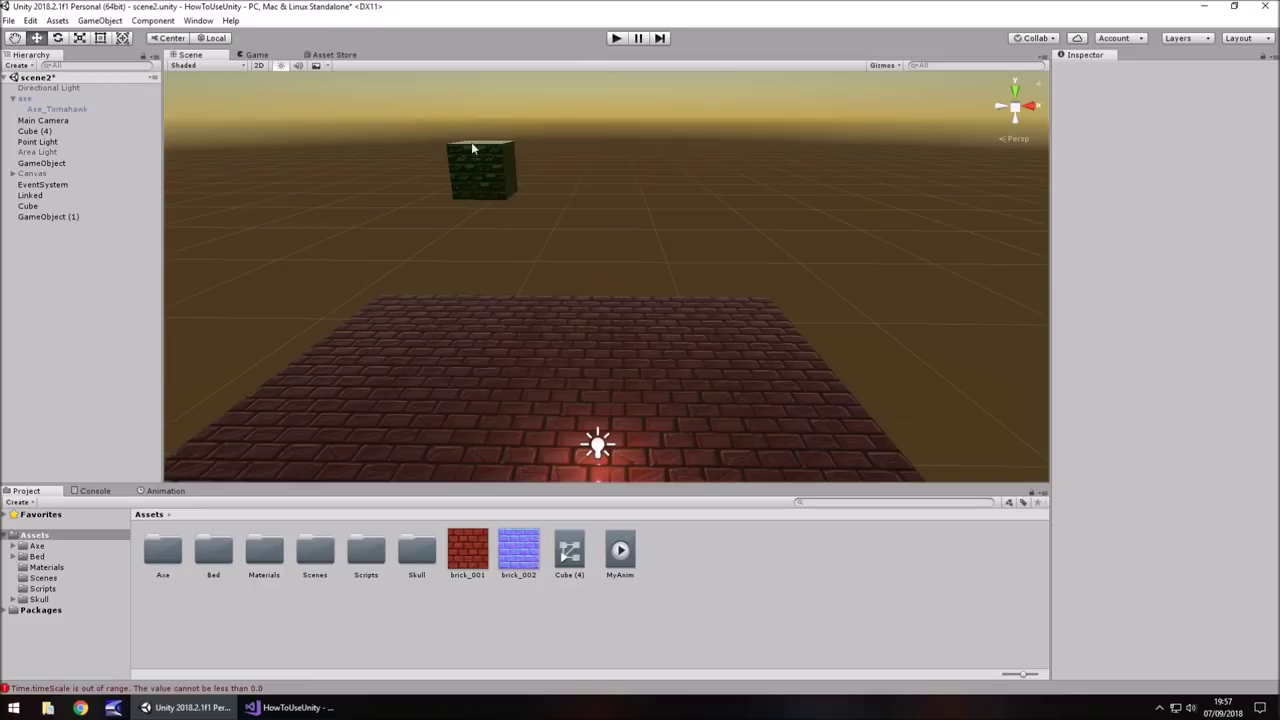
Step: Select the green brick Cube and examine its Box Collider, toggling the component and its Is Trigger option and restoring both
{"action": "left_click", "coordinate": [480, 178]}
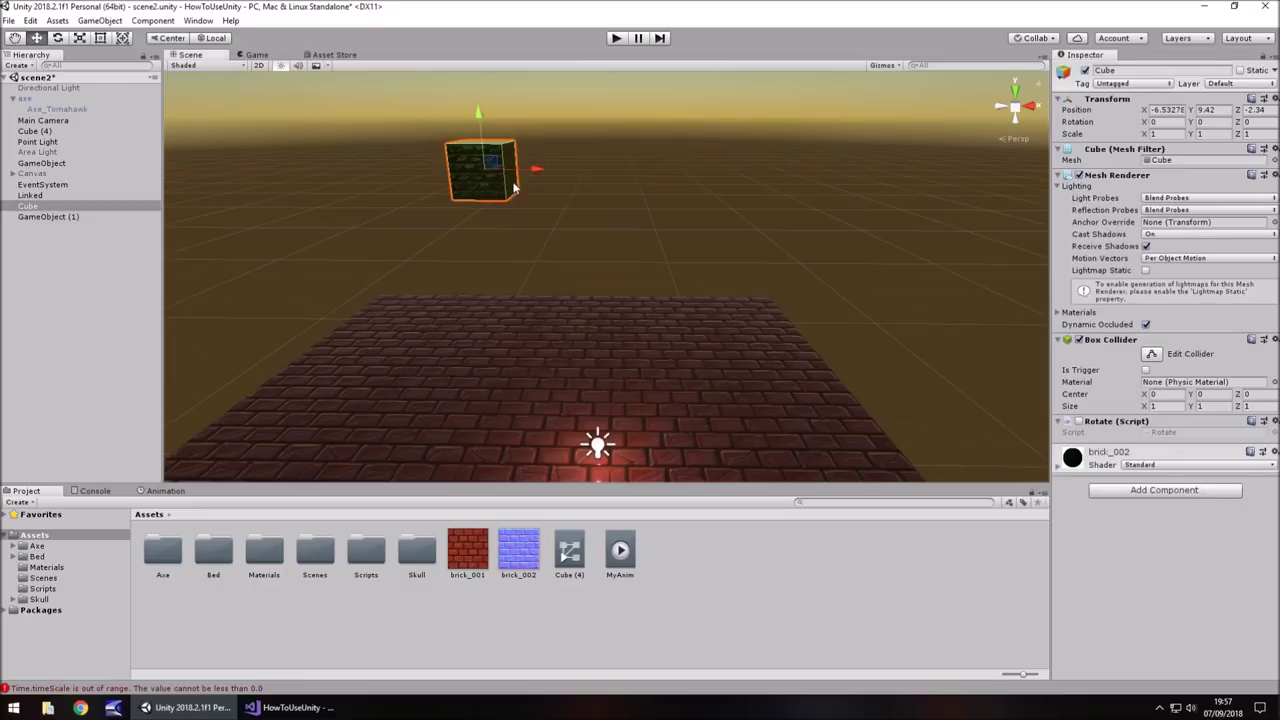
{"action": "scroll", "coordinate": [415, 178], "scroll_direction": "up", "scroll_amount": 3}
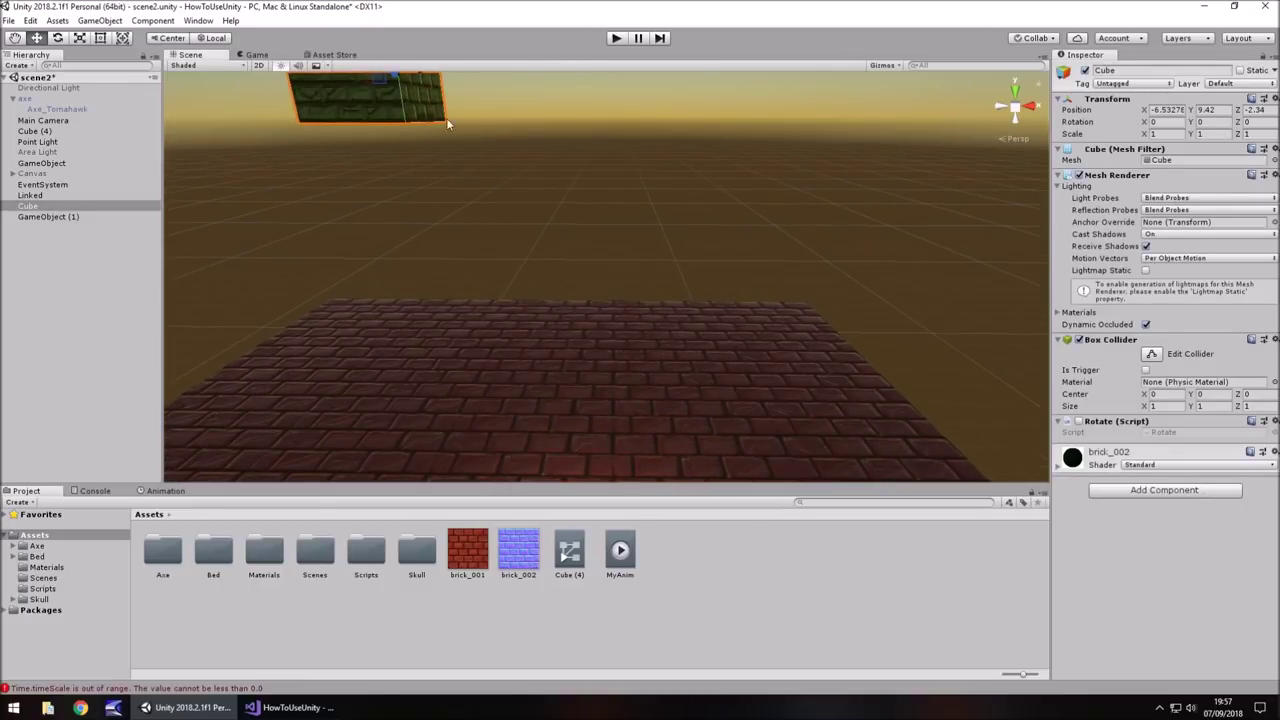
{"action": "scroll", "coordinate": [390, 150], "scroll_direction": "down", "scroll_amount": 3}
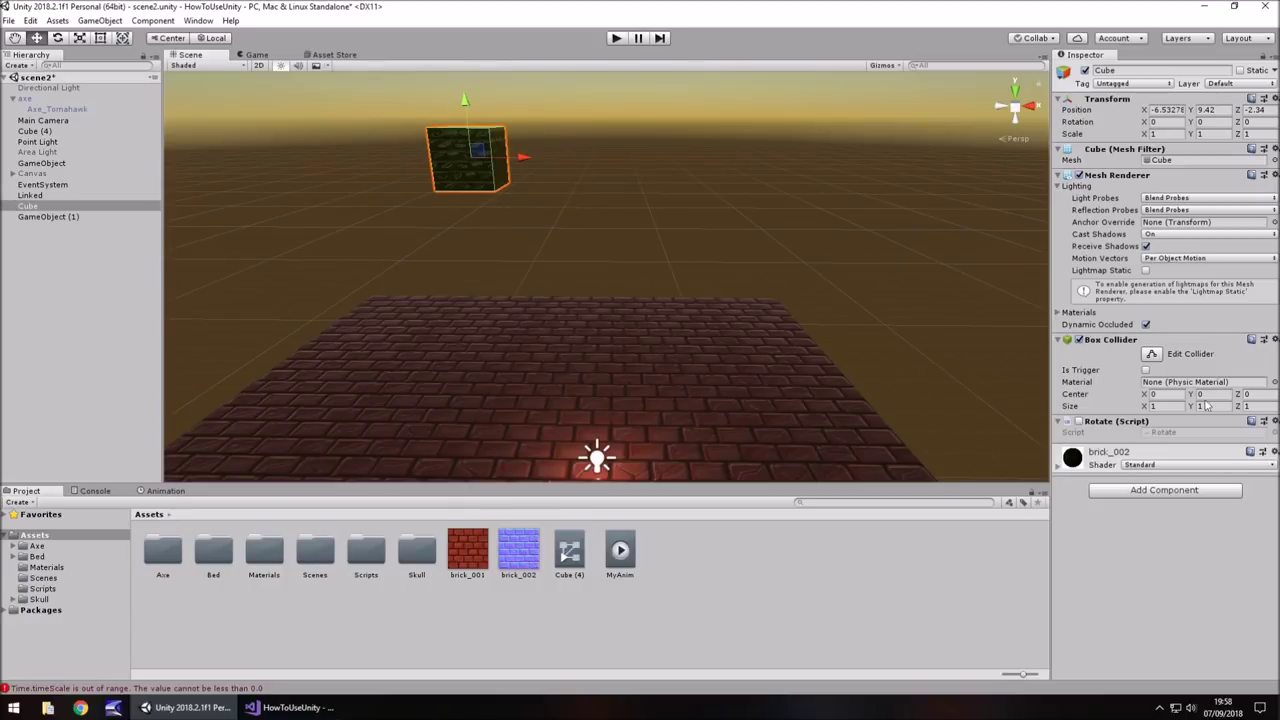
{"action": "left_click", "coordinate": [1078, 340]}
{"action": "left_click", "coordinate": [1079, 340]}
{"action": "left_click", "coordinate": [1146, 370]}
{"action": "left_click", "coordinate": [1146, 370]}
Step: Add a Mesh Collider from the Physics components to the Cube and enable its Convex option
{"action": "left_click", "coordinate": [1165, 496]}
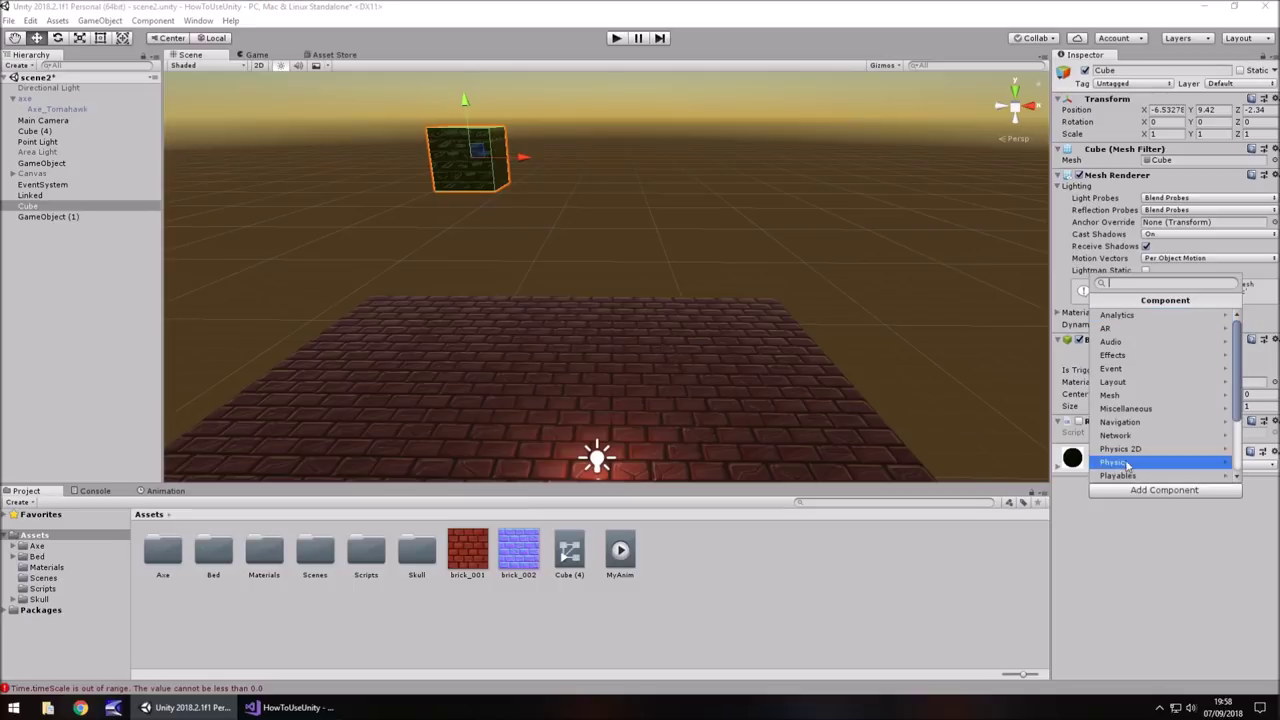
{"action": "left_click", "coordinate": [1126, 463]}
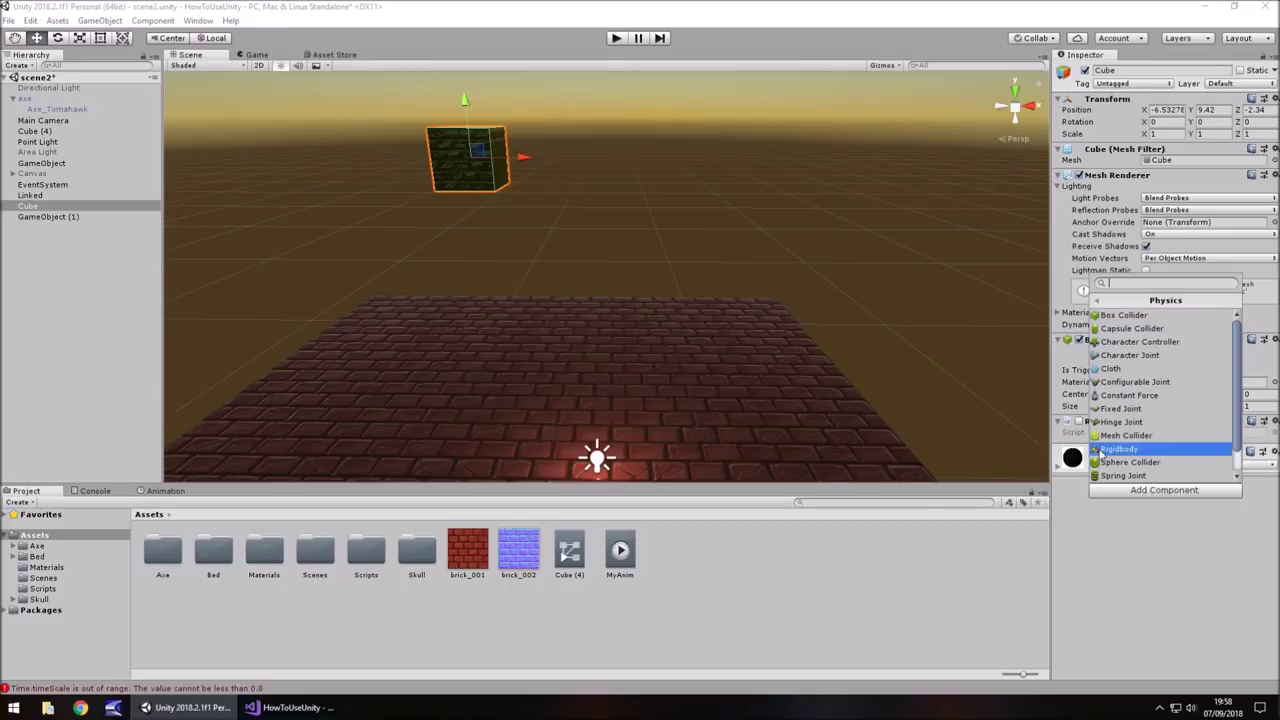
{"action": "left_click", "coordinate": [1126, 435]}
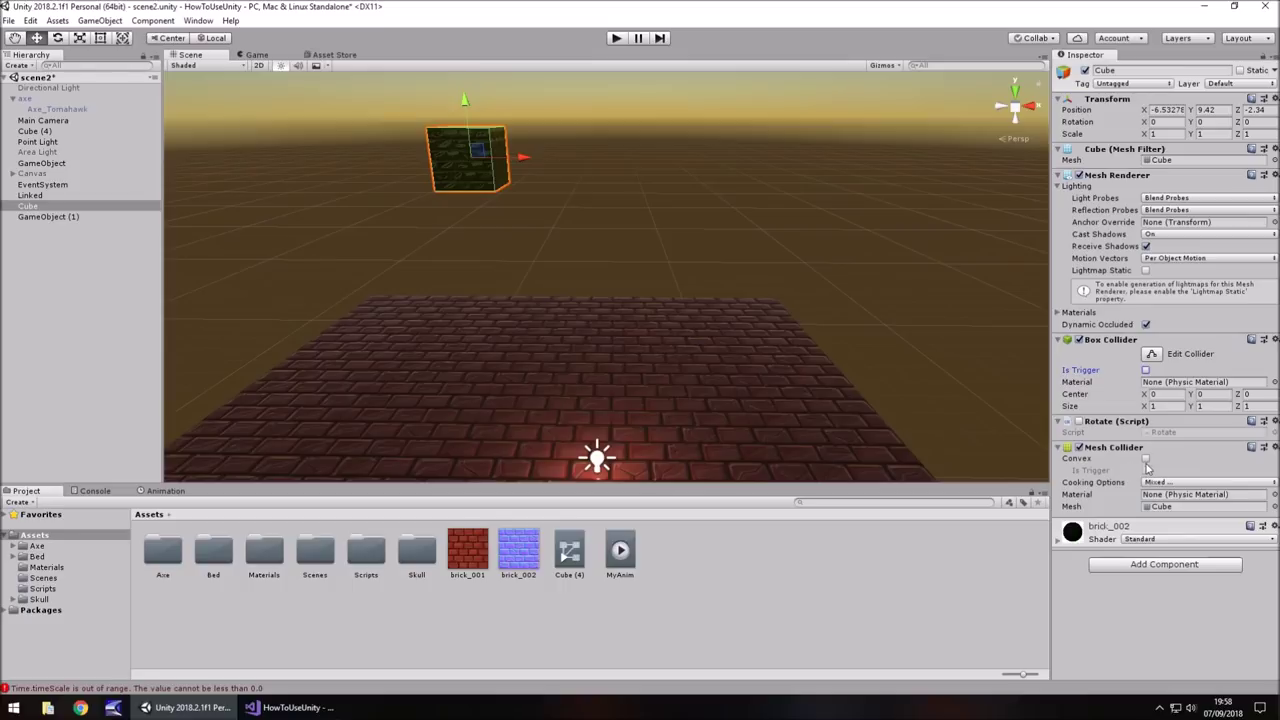
{"action": "left_click", "coordinate": [1145, 458]}
{"action": "middle_click_drag", "start_coordinate": [613, 191], "coordinate": [648, 254]}
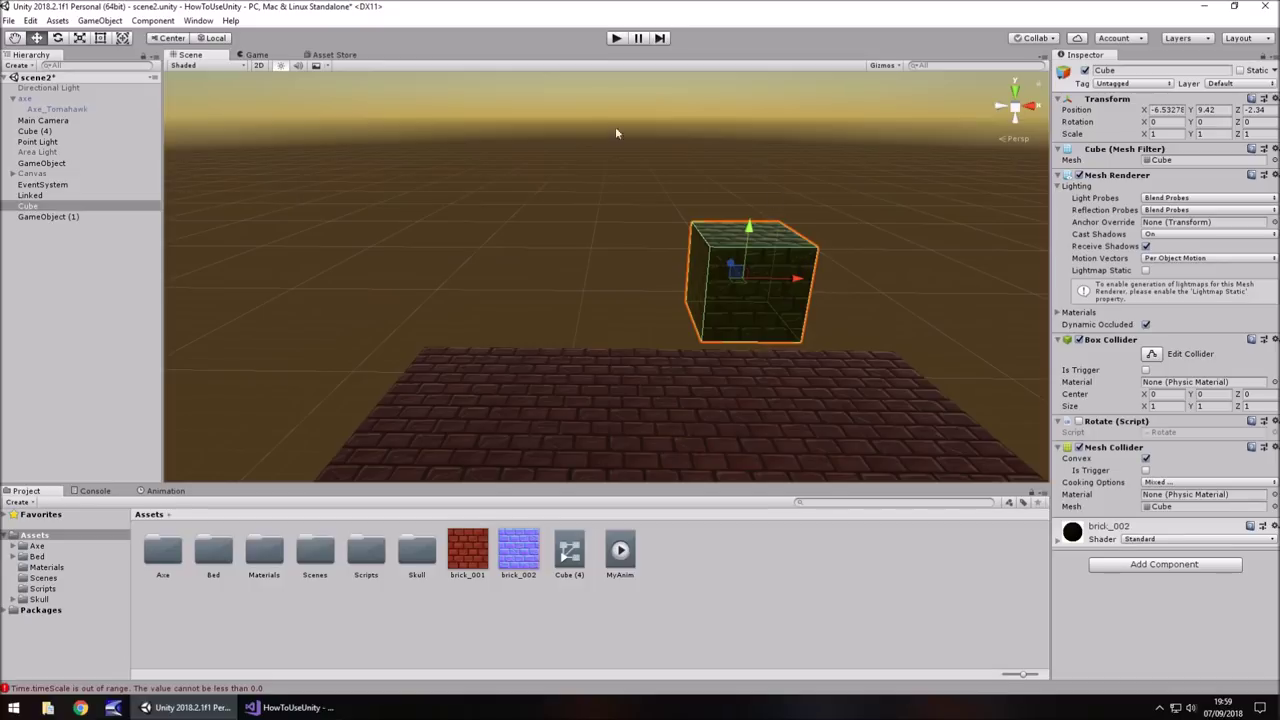
Step: Activate the axe object in the scene and frame it in a close-up view of its head
{"action": "left_click", "coordinate": [22, 99]}
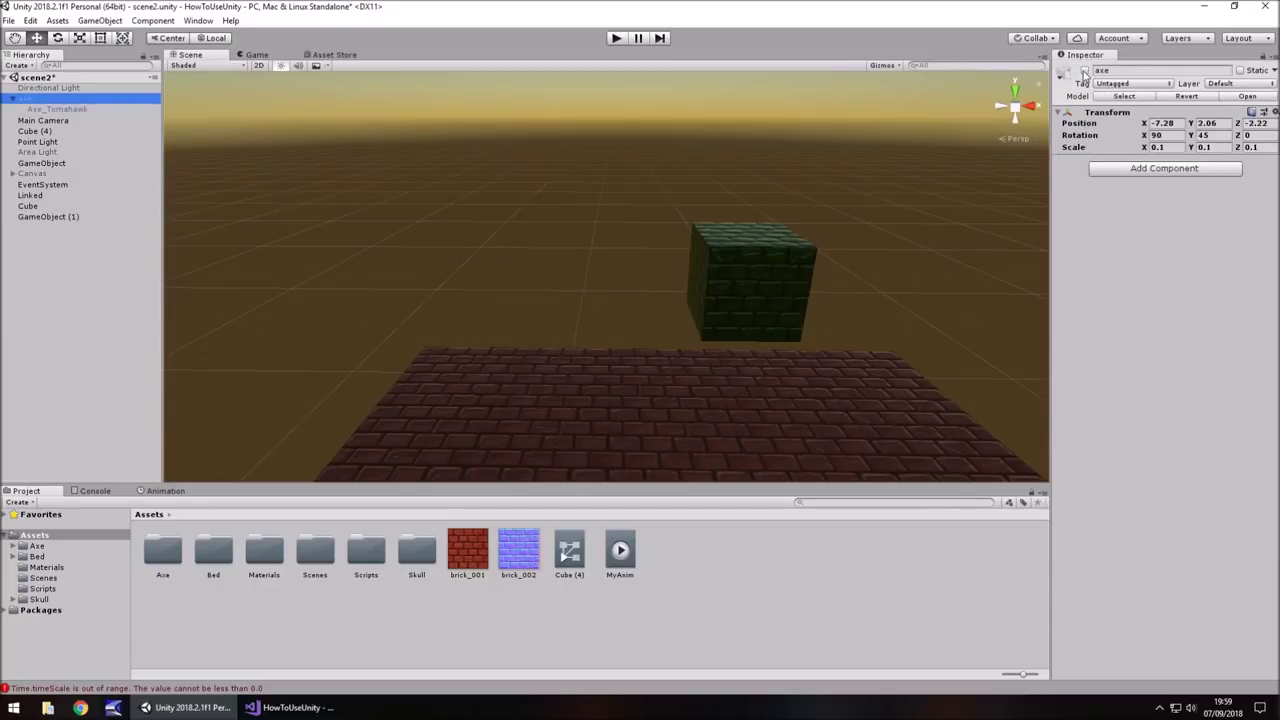
{"action": "key", "text": "f"}
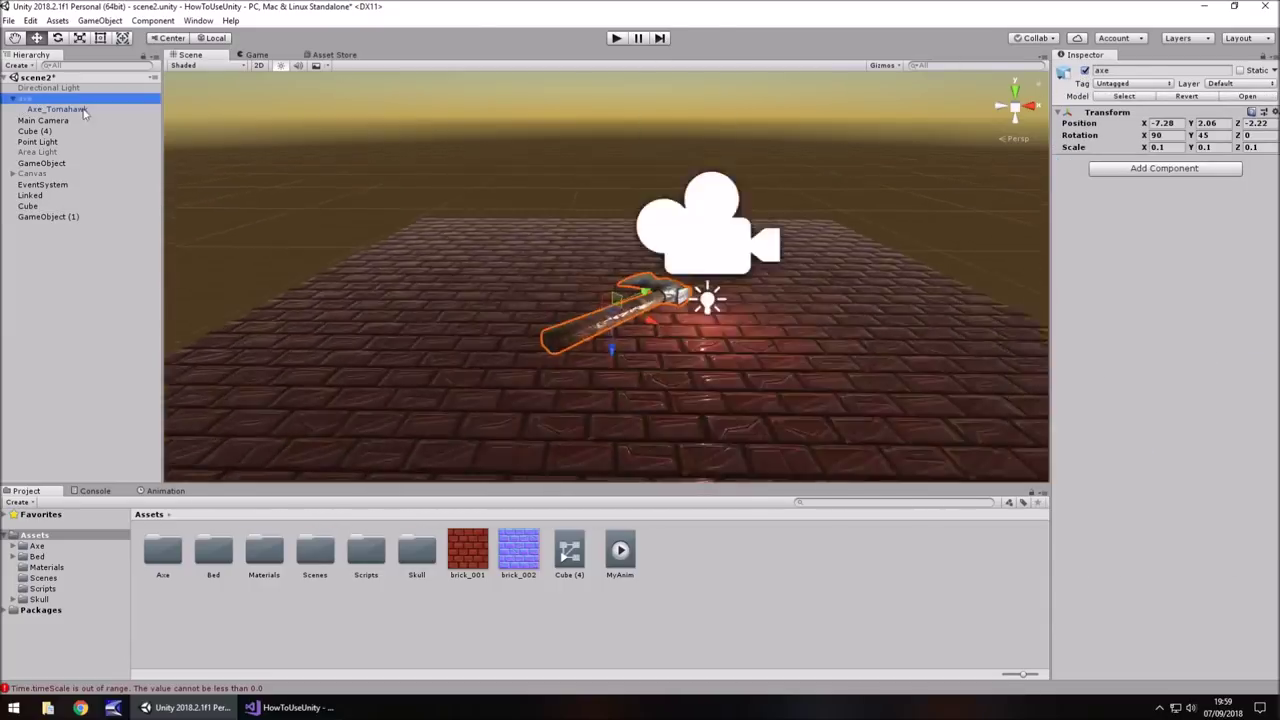
{"action": "scroll", "coordinate": [544, 343], "scroll_direction": "up", "scroll_amount": 6}
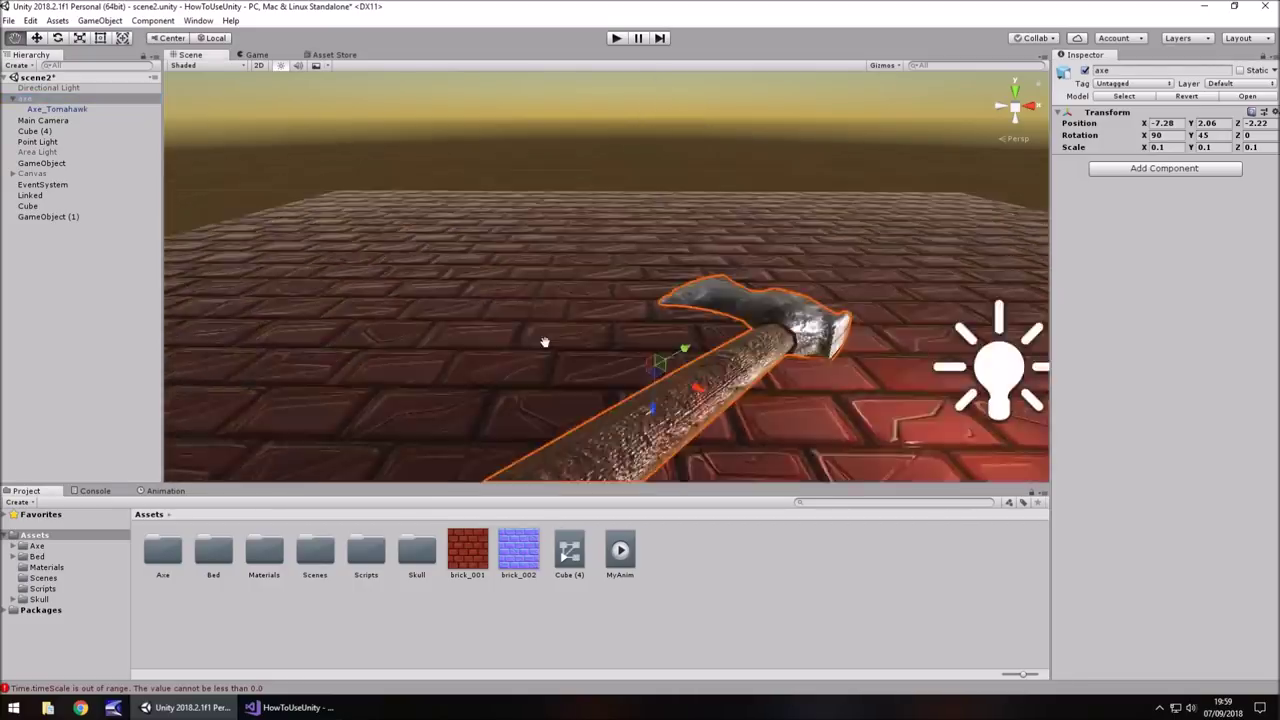
{"action": "left_click_drag", "start_coordinate": [544, 343], "coordinate": [750, 324], "text": "alt"}
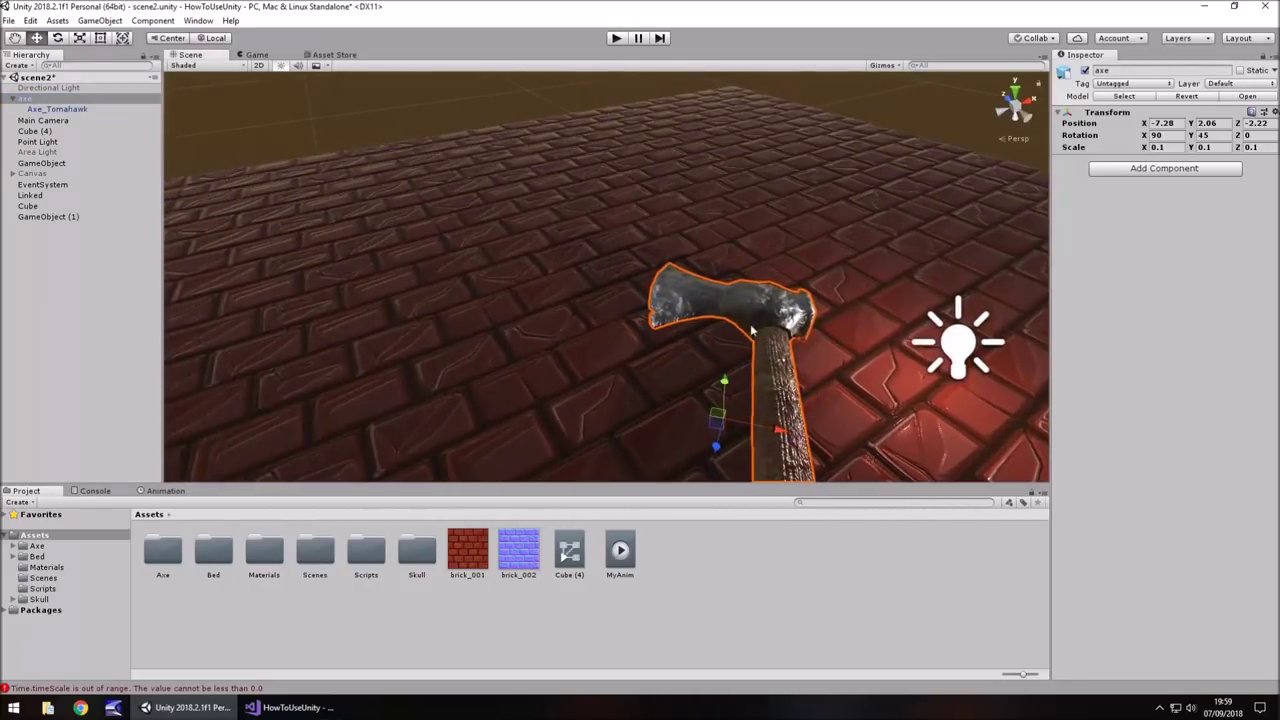
Step: Add a Mesh Collider to the Axe_Tomahawk mesh and enable its Convex option
{"action": "left_click", "coordinate": [662, 298]}
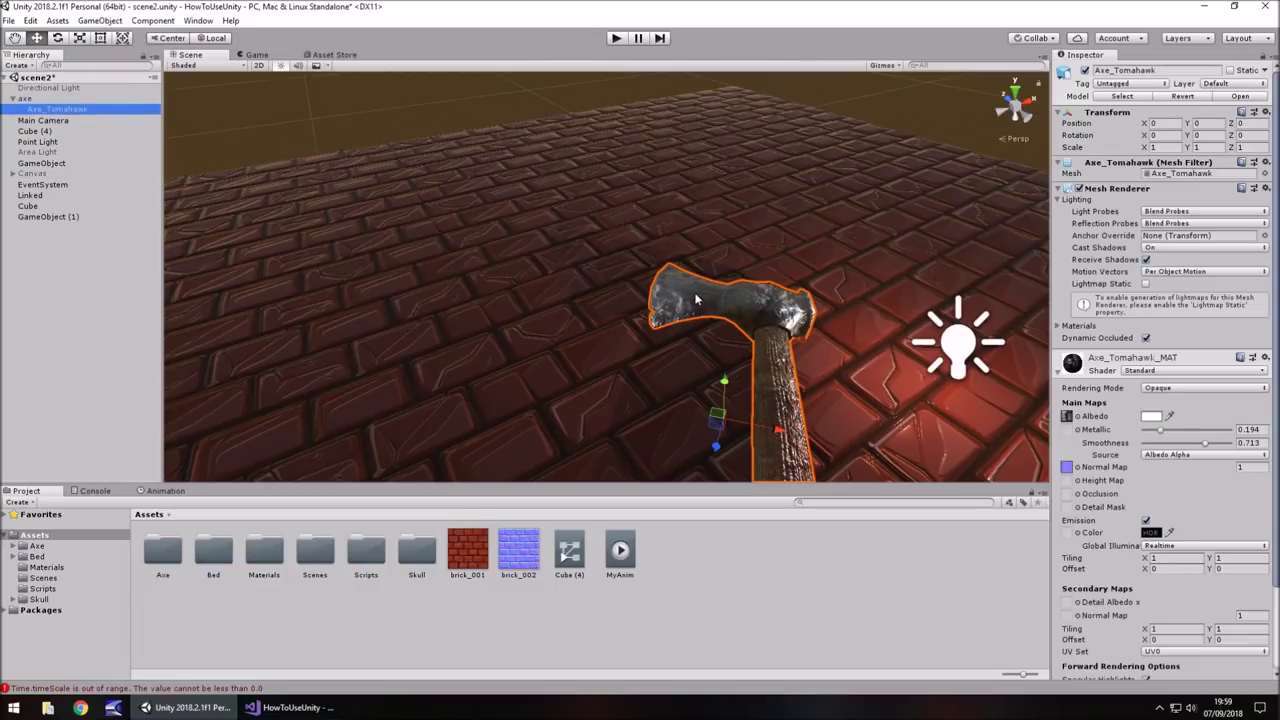
{"action": "left_click", "coordinate": [1059, 372]}
{"action": "left_click", "coordinate": [1158, 398]}
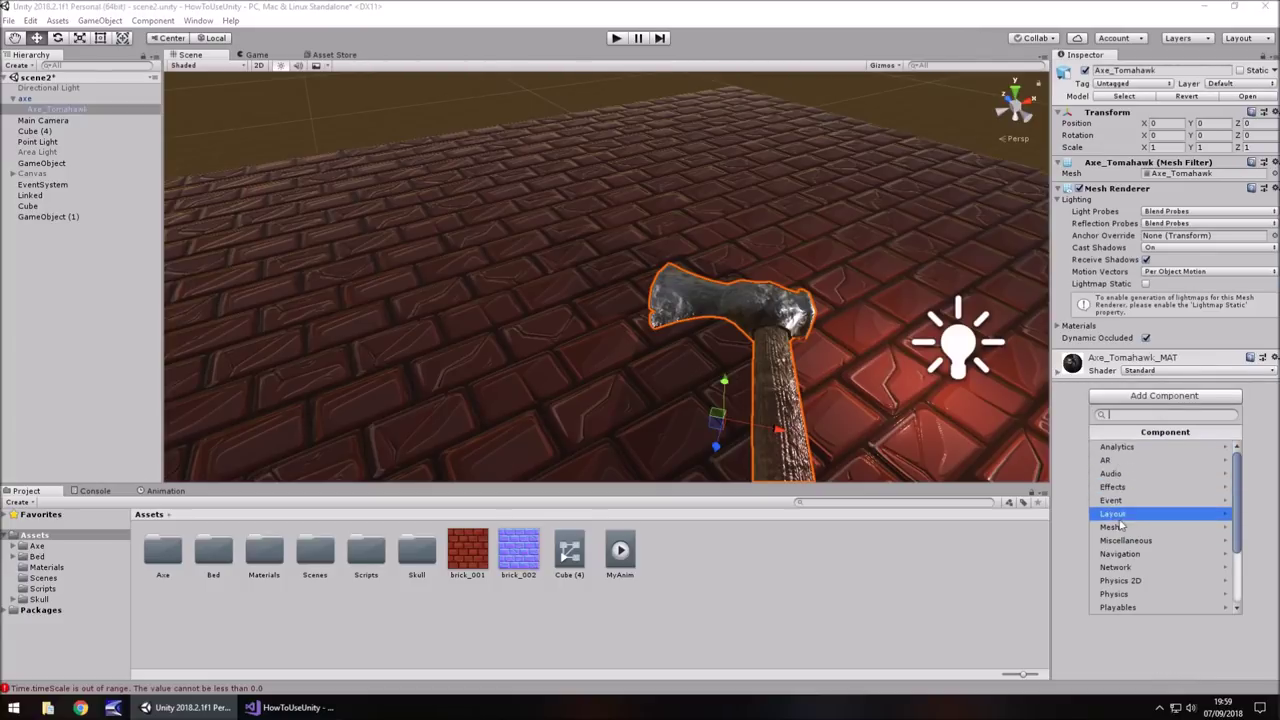
{"action": "left_click", "coordinate": [1128, 594]}
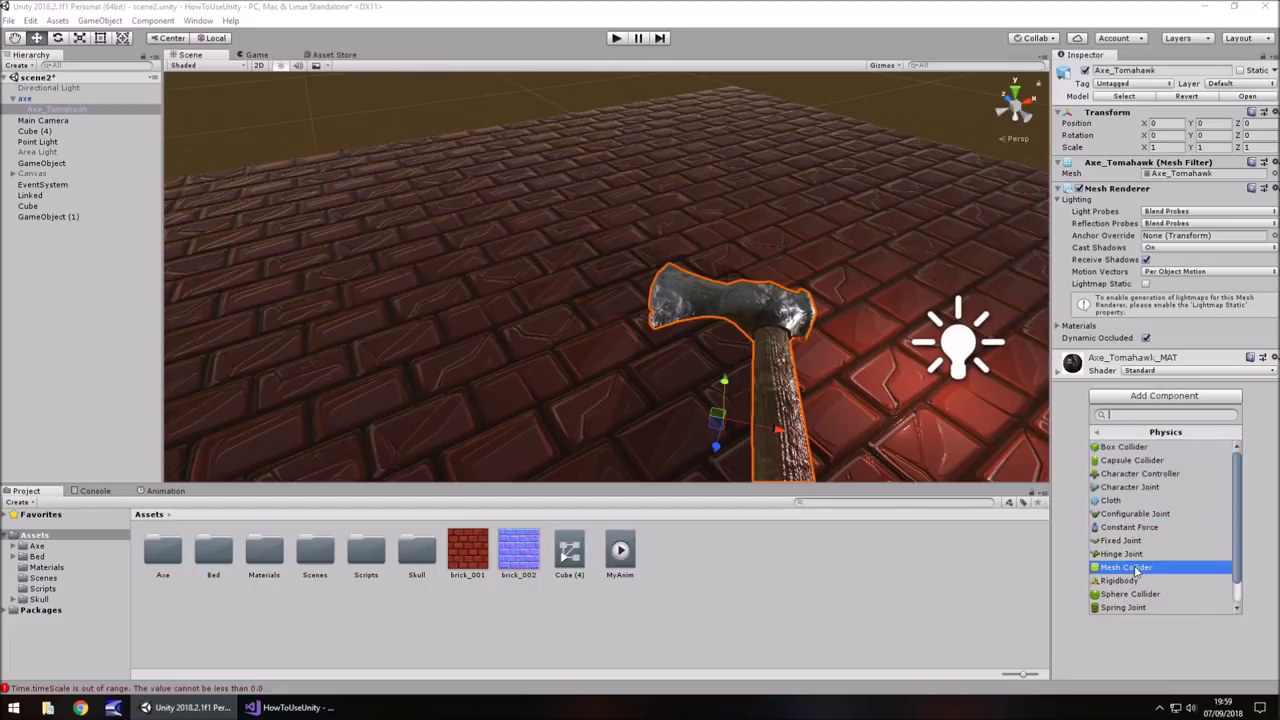
{"action": "left_click", "coordinate": [1136, 567]}
{"action": "left_click", "coordinate": [1146, 365]}
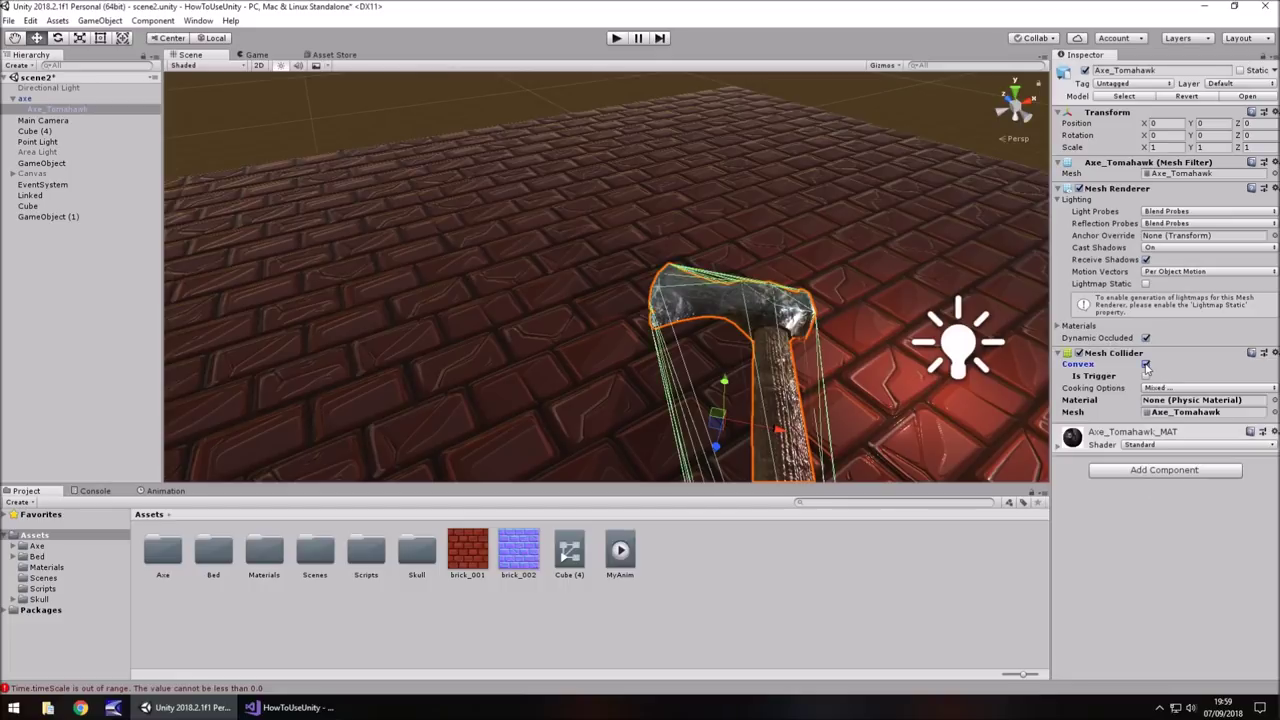
Step: Remove the Mesh Collider from the Axe_Tomahawk and add a Box Collider from the Physics components
{"action": "right_click_drag", "start_coordinate": [561, 390], "coordinate": [748, 348]}
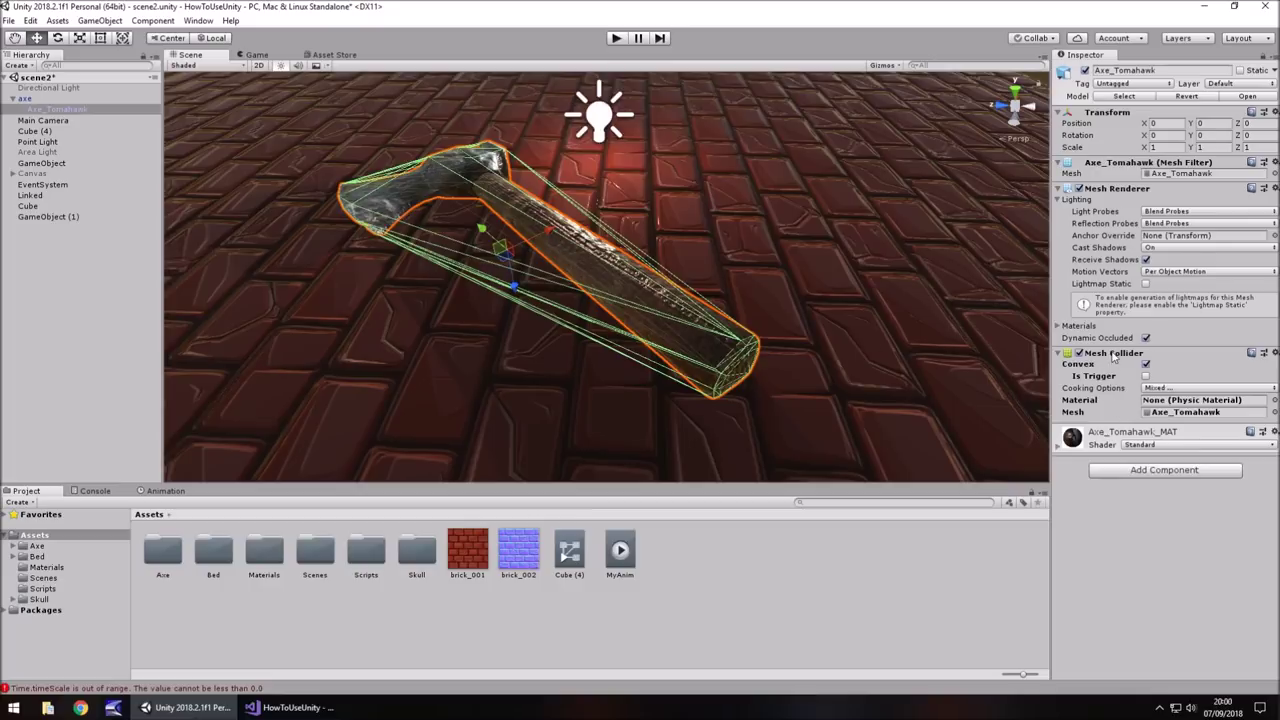
{"action": "right_click", "coordinate": [1114, 357]}
{"action": "left_click", "coordinate": [1160, 387]}
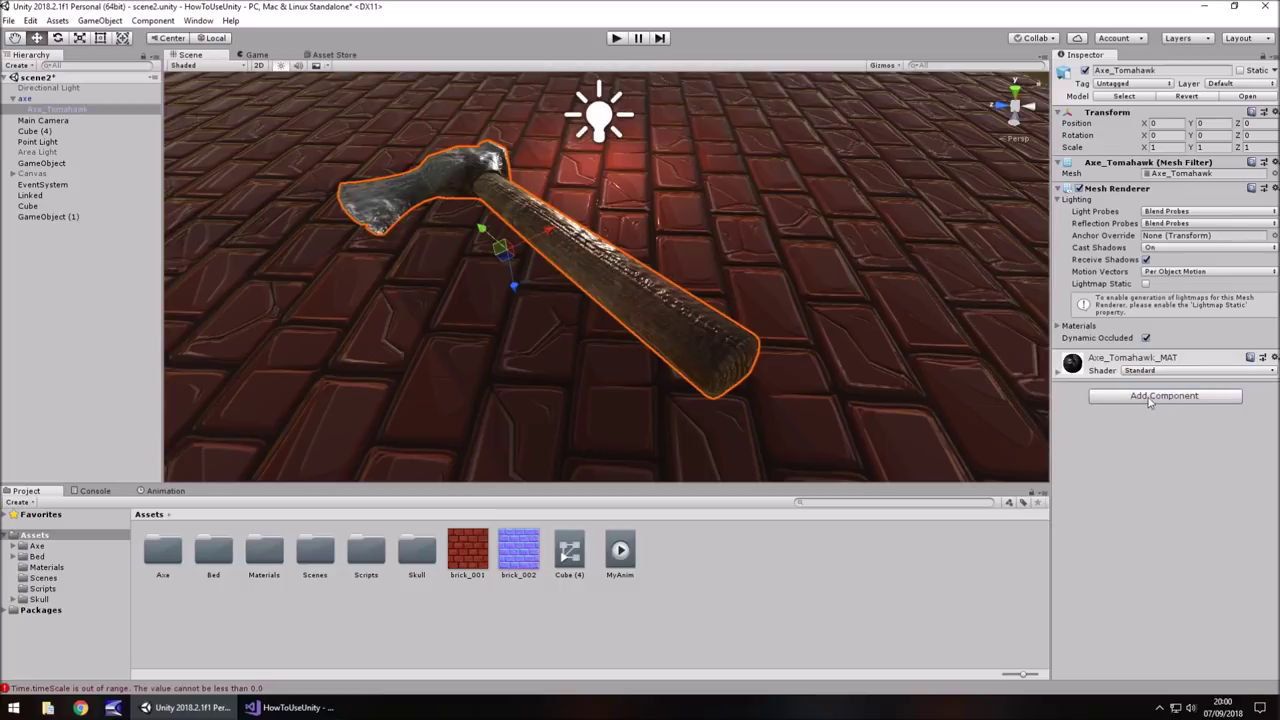
{"action": "left_click", "coordinate": [1150, 398]}
{"action": "left_click", "coordinate": [1133, 594]}
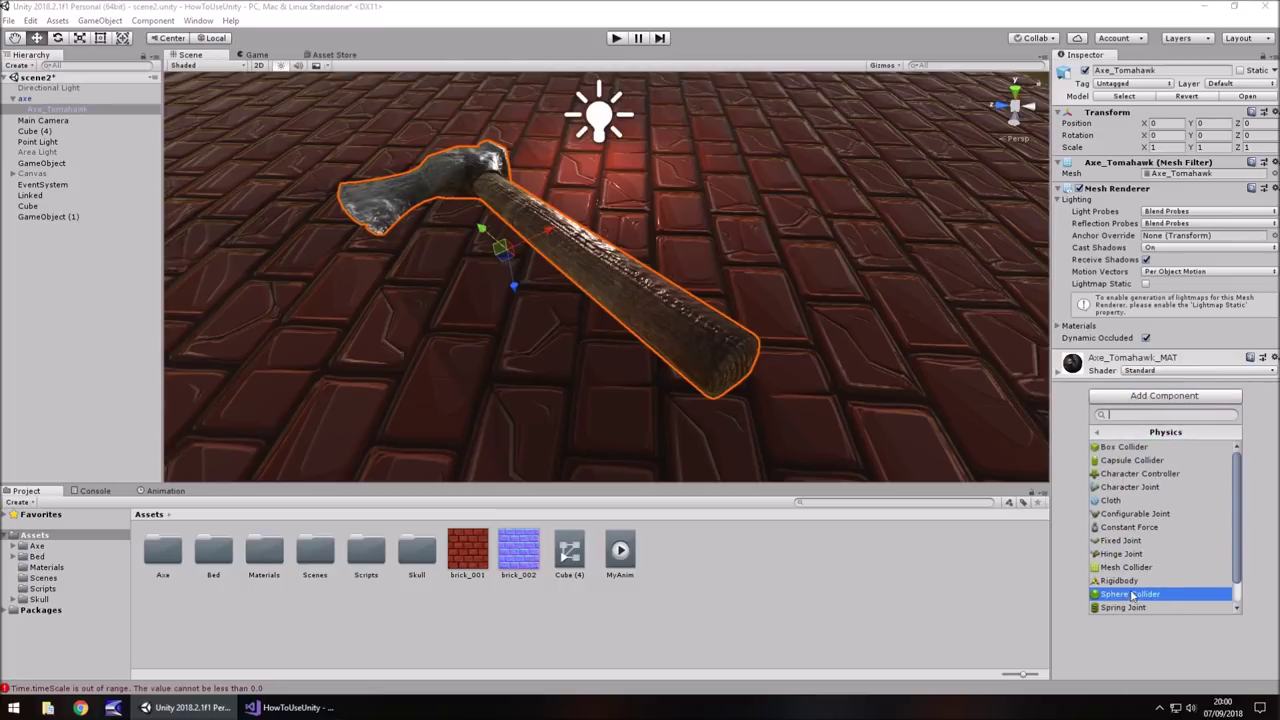
{"action": "left_click", "coordinate": [1140, 447]}
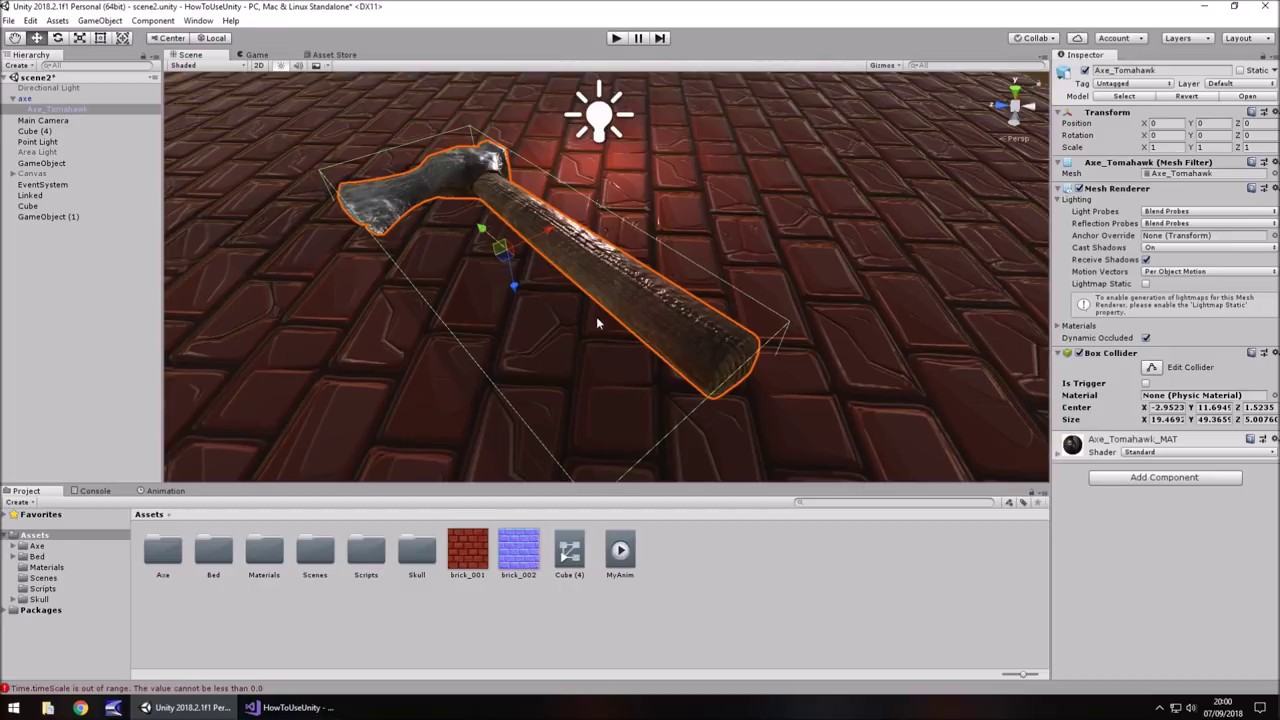
Step: Add a Sphere Collider to the Axe_Tomahawk and examine both collider outlines around the axe
{"action": "left_click", "coordinate": [1160, 478]}
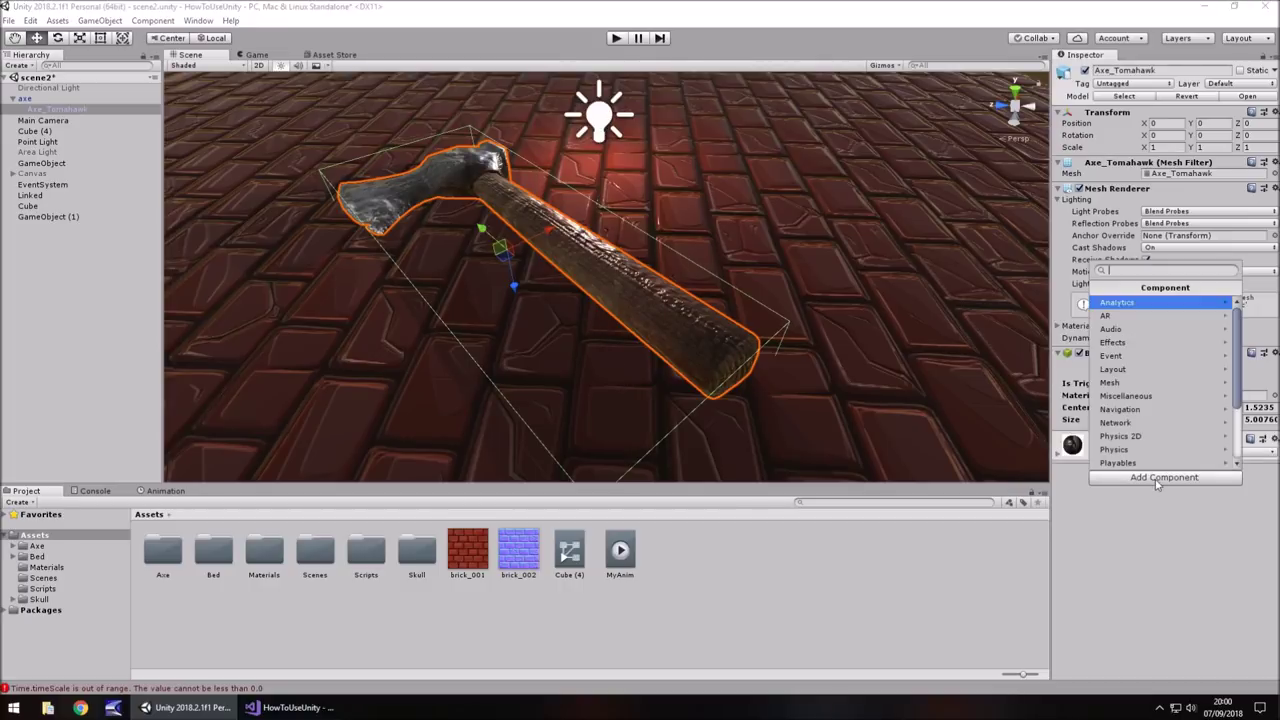
{"action": "left_click", "coordinate": [1147, 450]}
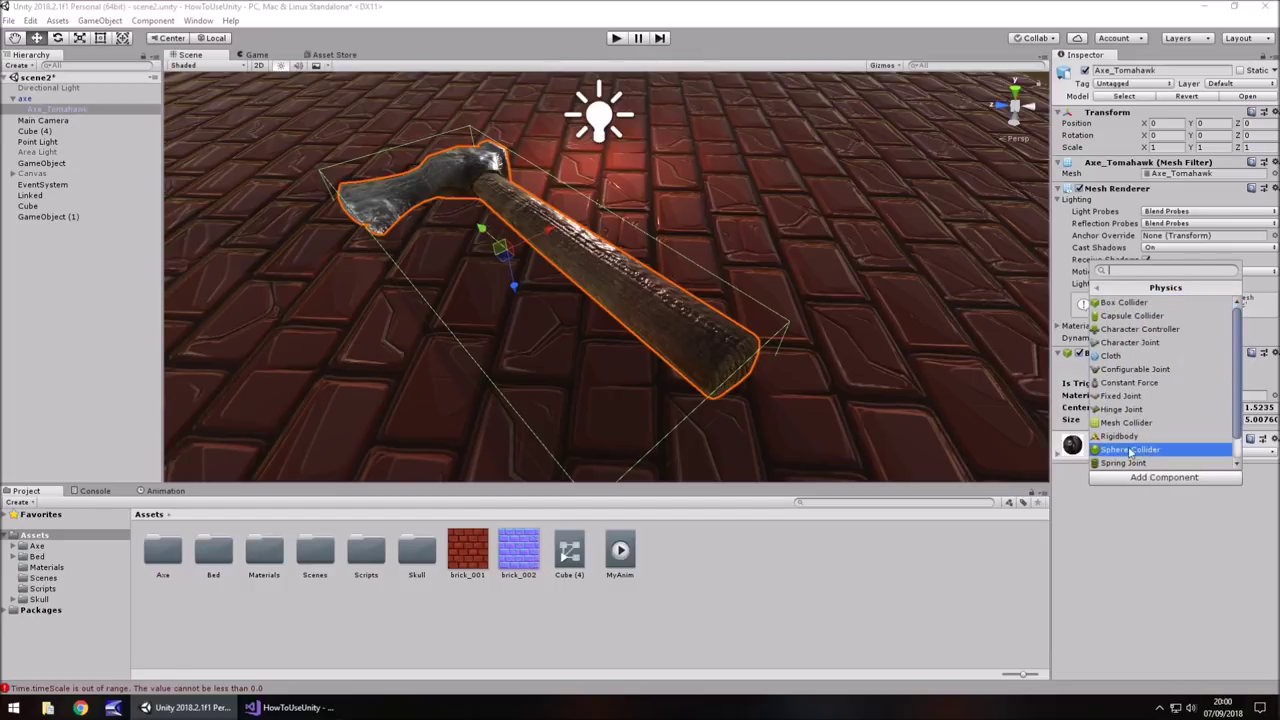
{"action": "left_click", "coordinate": [1130, 451]}
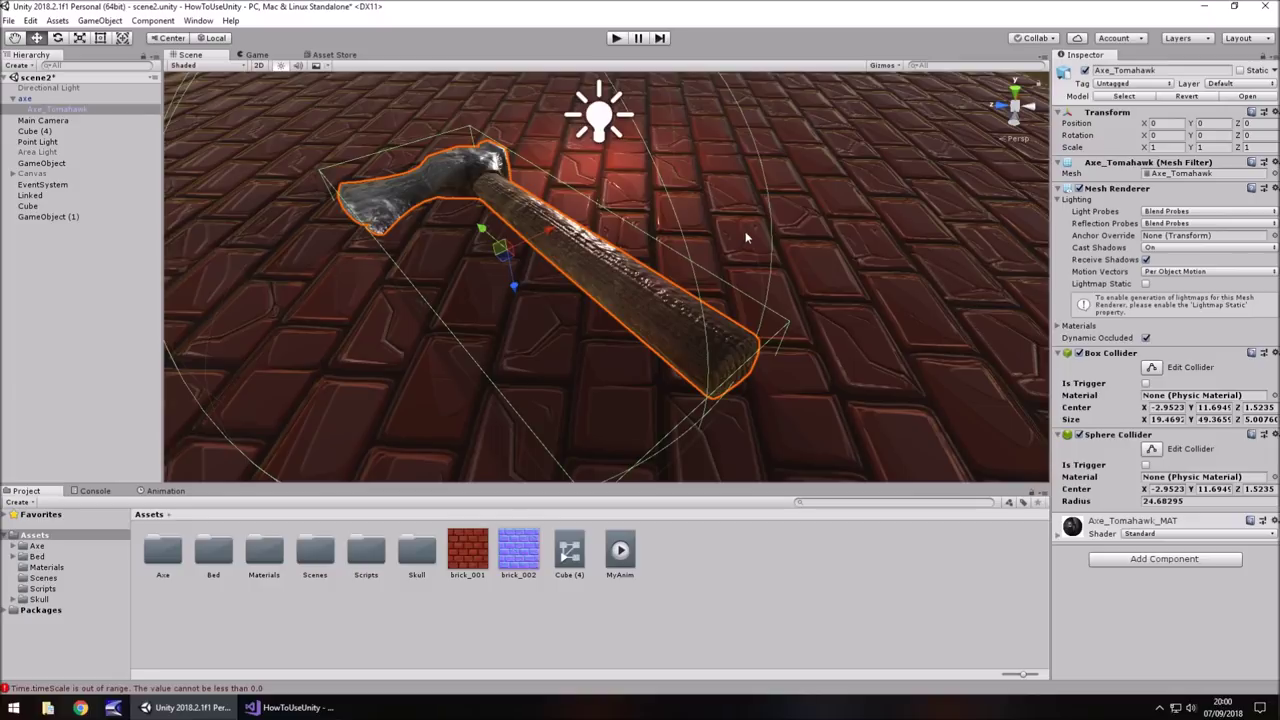
{"action": "left_click_drag", "start_coordinate": [745, 231], "coordinate": [613, 224], "text": "alt"}
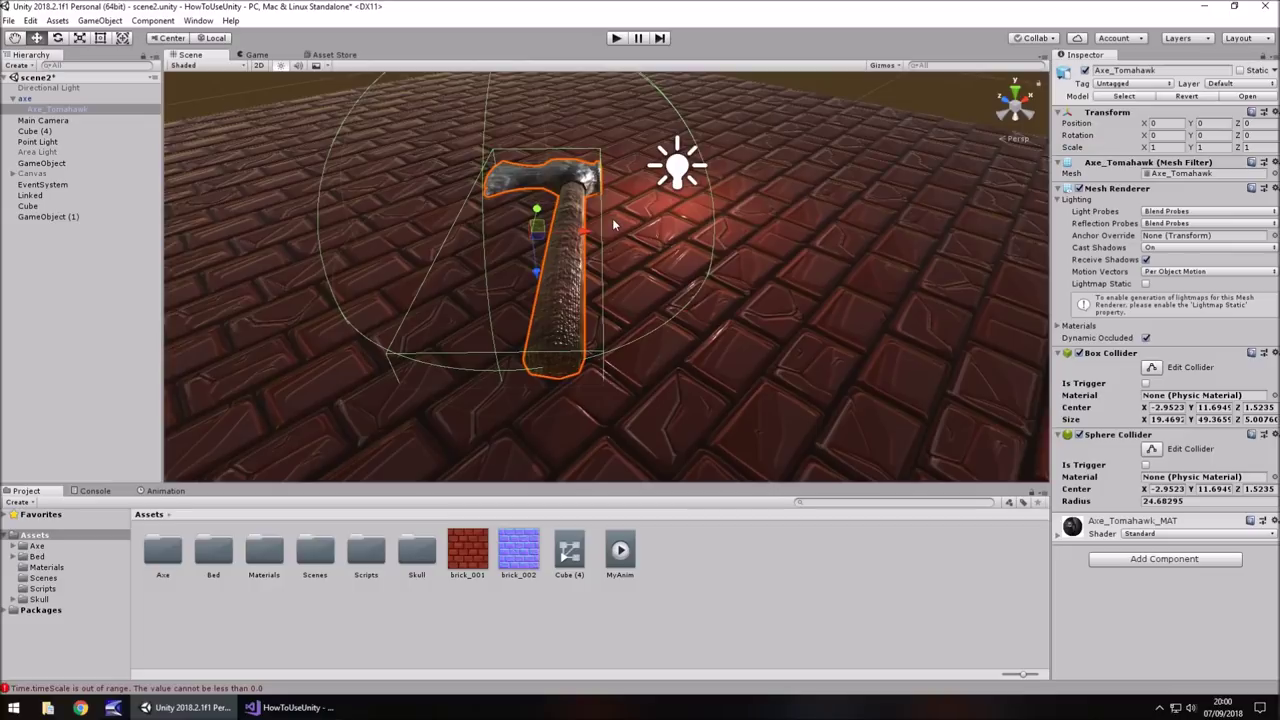
{"action": "left_click_drag", "start_coordinate": [829, 271], "coordinate": [600, 234], "text": "alt"}
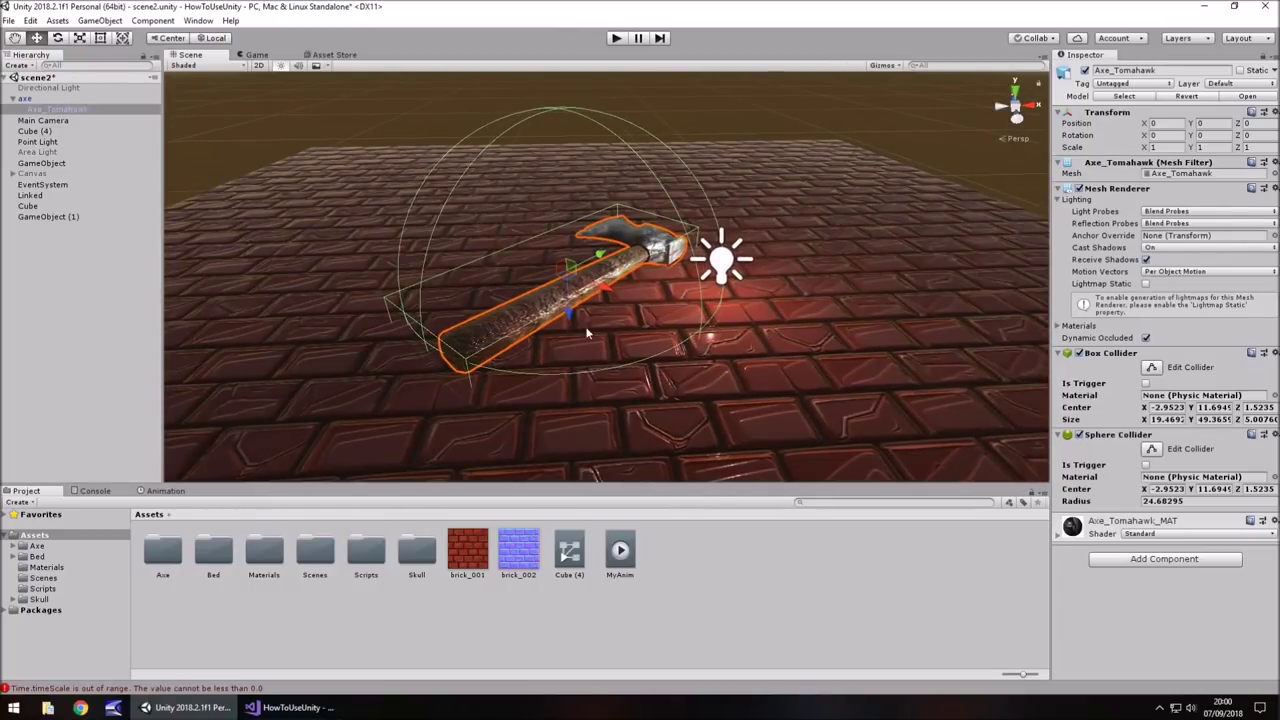
Step: Undo the collider changes on the Axe_Tomahawk back to before its Mesh Collider was added
{"action": "key", "text": "ctrl+z"}
{"action": "key", "text": "ctrl+z"}
{"action": "key", "text": "ctrl+z"}
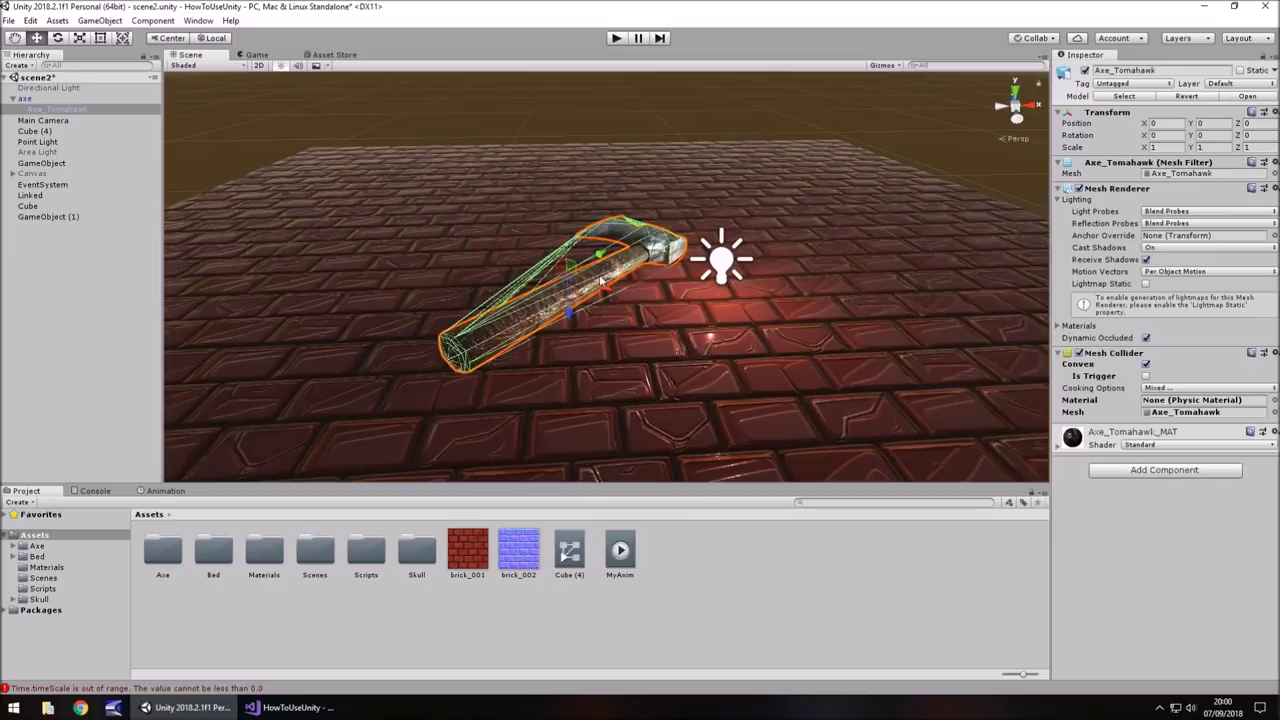
{"action": "key", "text": "ctrl+z"}
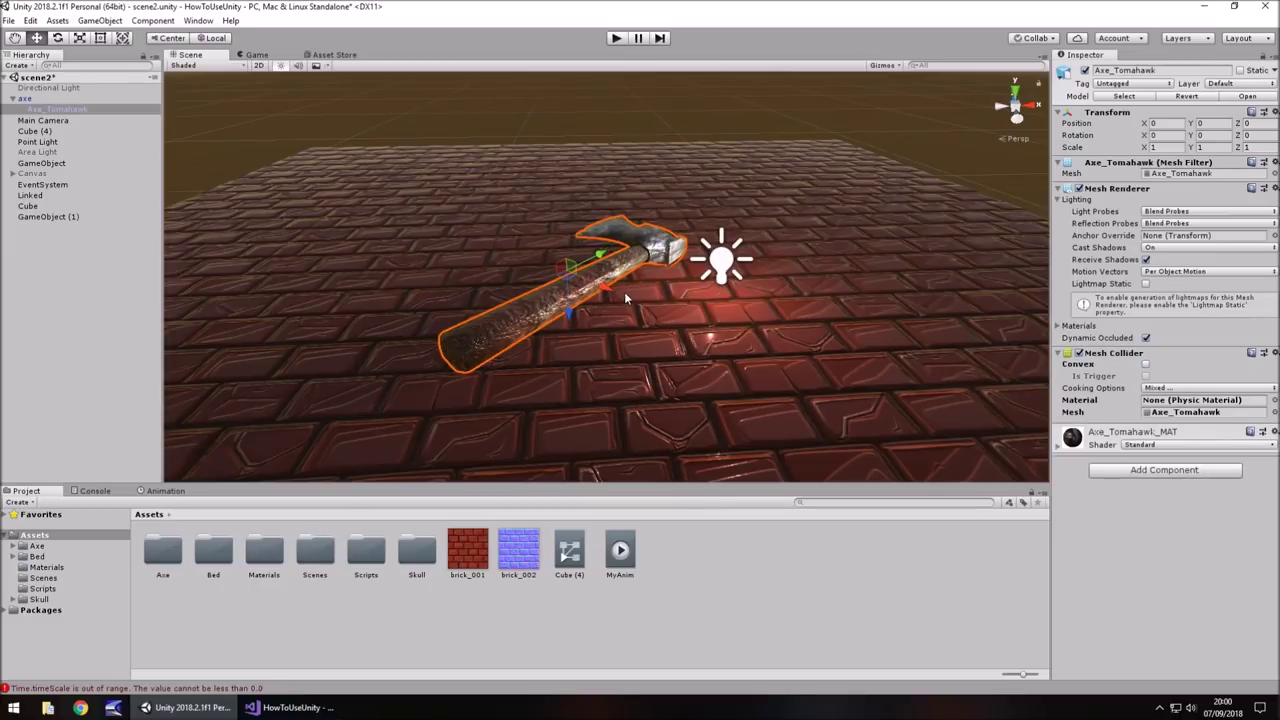
{"action": "key", "text": "ctrl+z"}
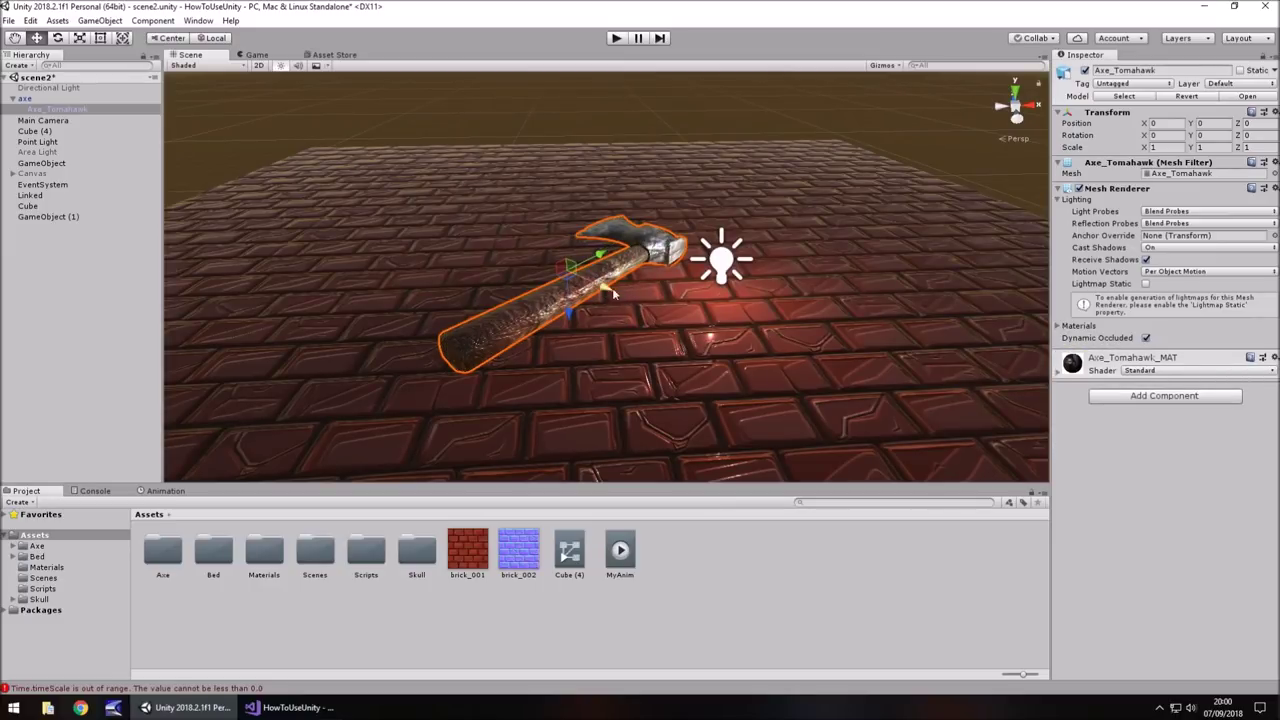
Step: Remove the Mesh Collider from the green brick Cube and frame the Cube above the brick floor
{"action": "left_click", "coordinate": [28, 206]}
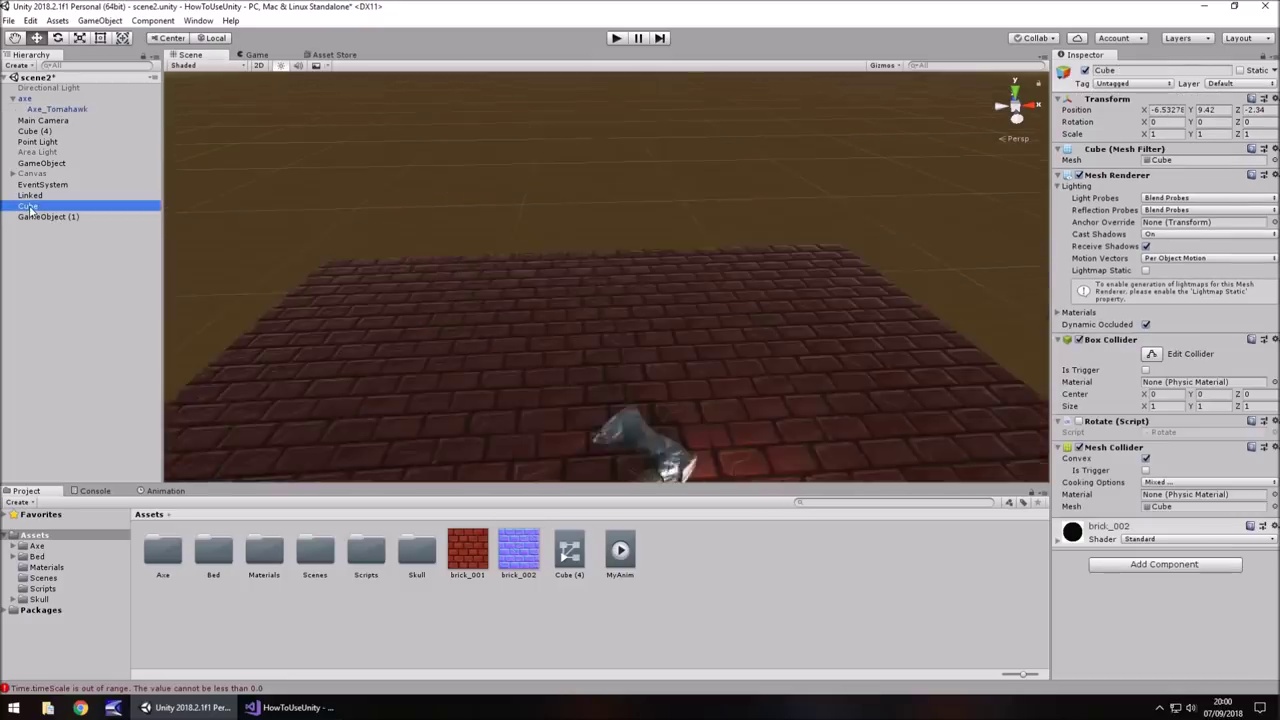
{"action": "double_click", "coordinate": [29, 207]}
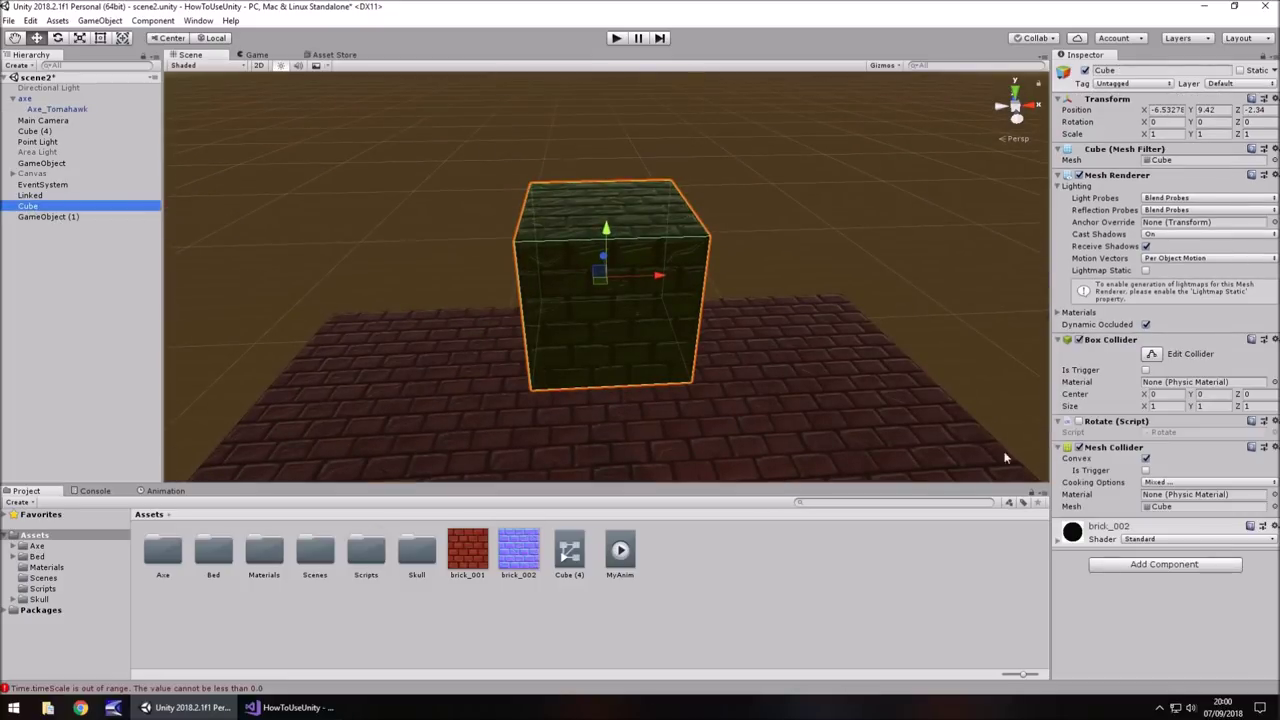
{"action": "right_click", "coordinate": [1113, 449]}
{"action": "left_click", "coordinate": [1155, 476]}
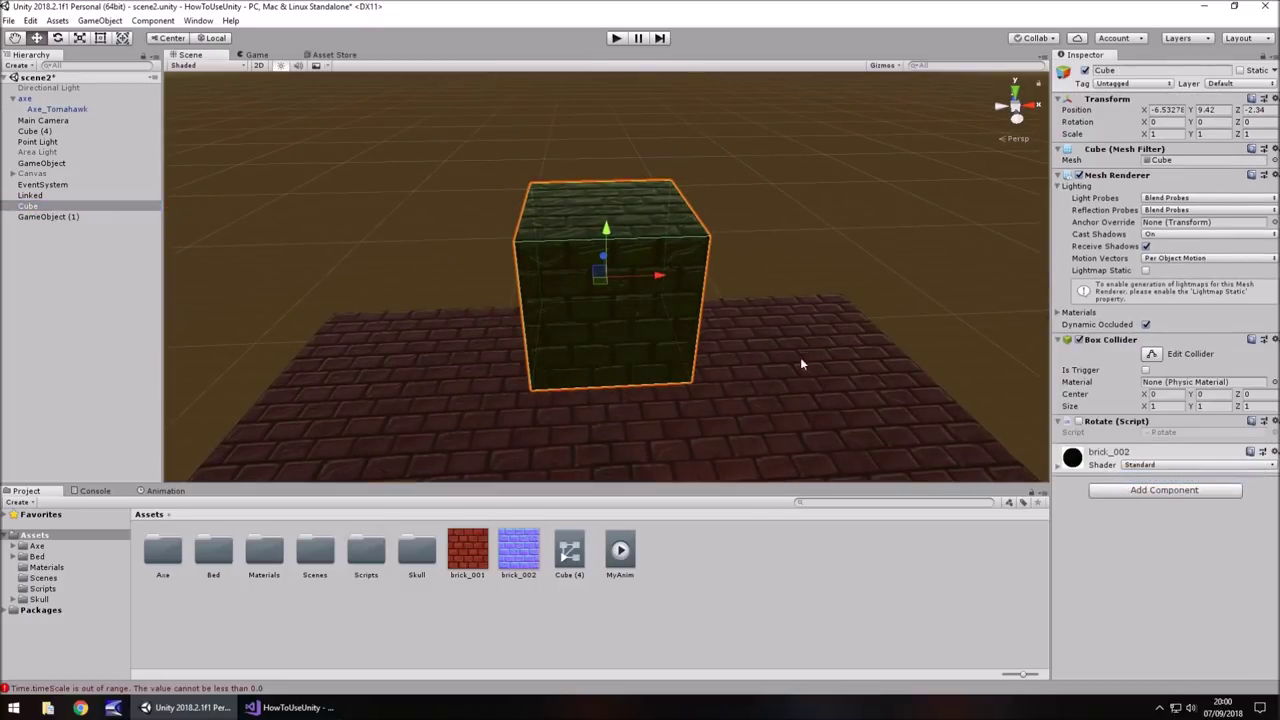
{"action": "right_click_drag", "start_coordinate": [770, 332], "coordinate": [669, 234]}
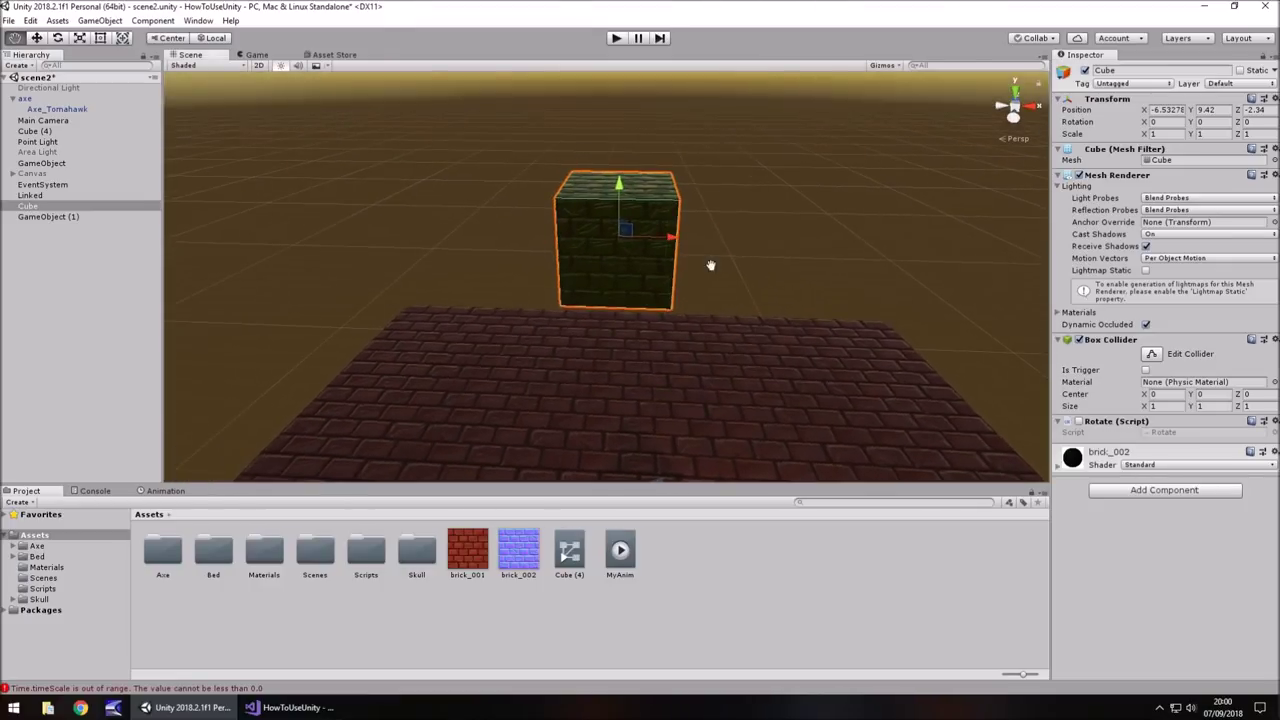
{"action": "middle_click_drag", "start_coordinate": [711, 266], "coordinate": [638, 270]}
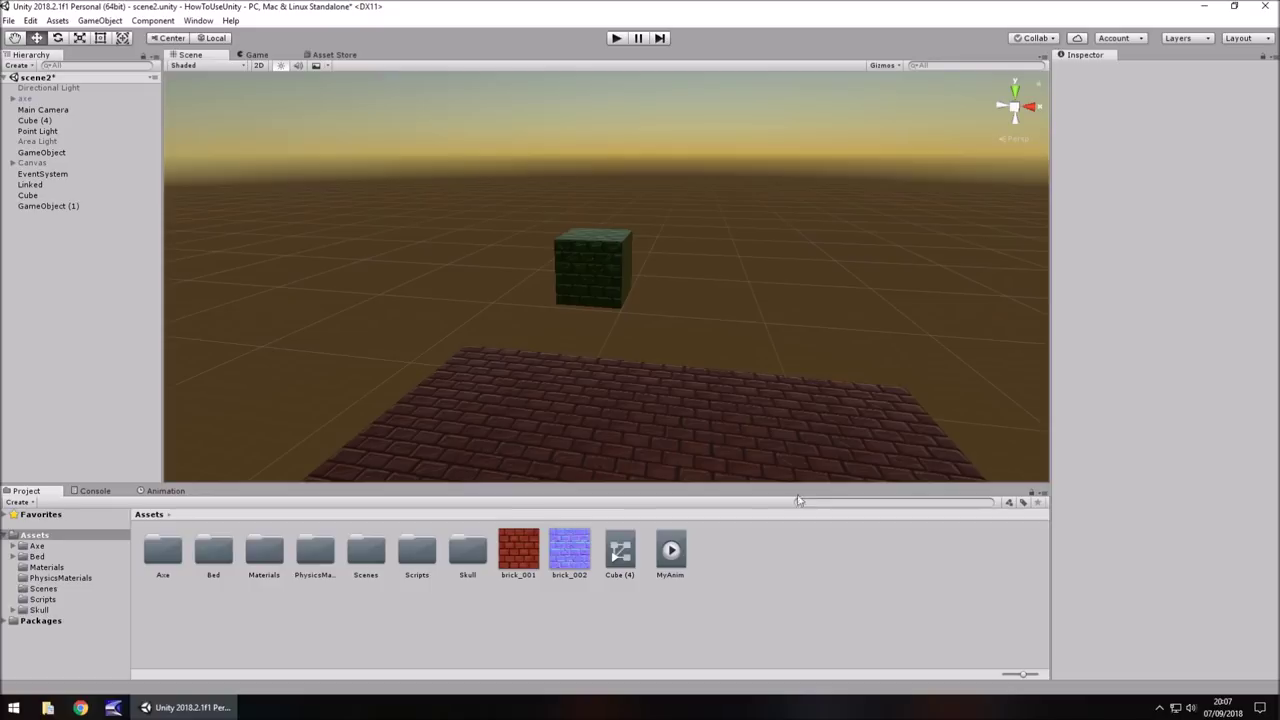
Step: Select the Main Camera and play-test the scene with the Cube lacking a Rigidbody, stopping play mode at the end
{"action": "left_click", "coordinate": [50, 109]}
{"action": "left_click", "coordinate": [616, 38]}
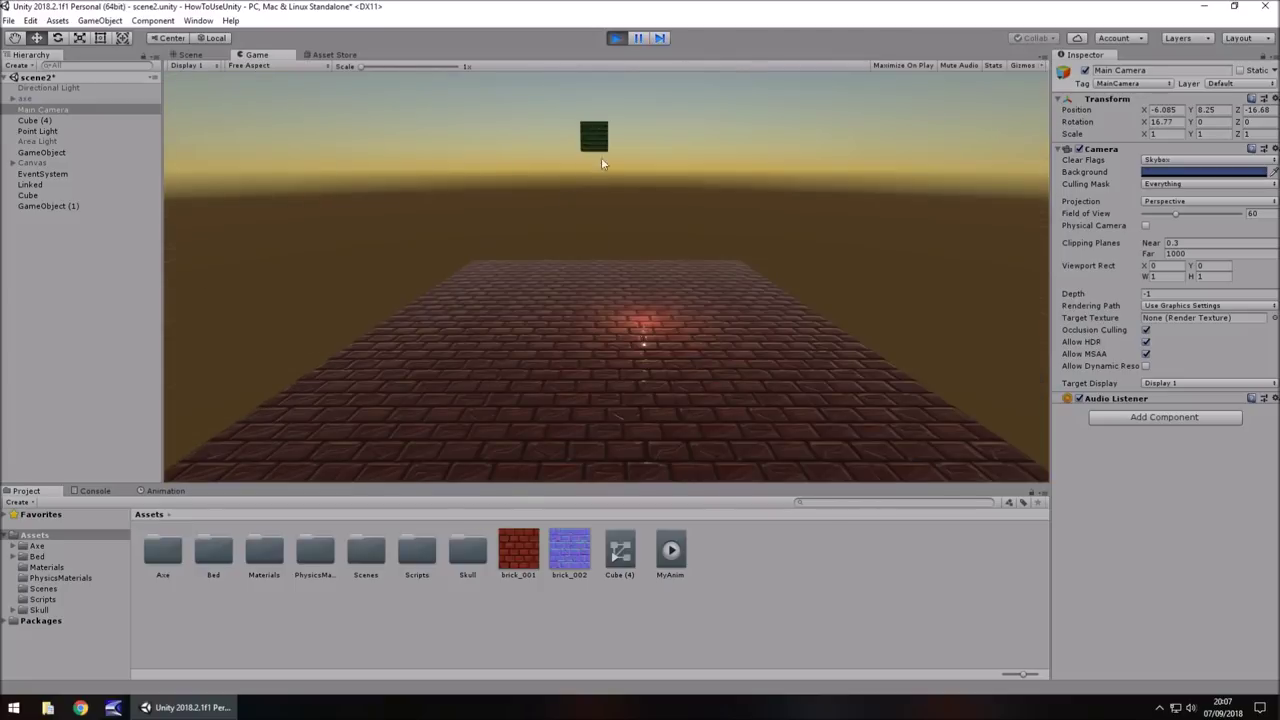
{"action": "left_click", "coordinate": [617, 38]}
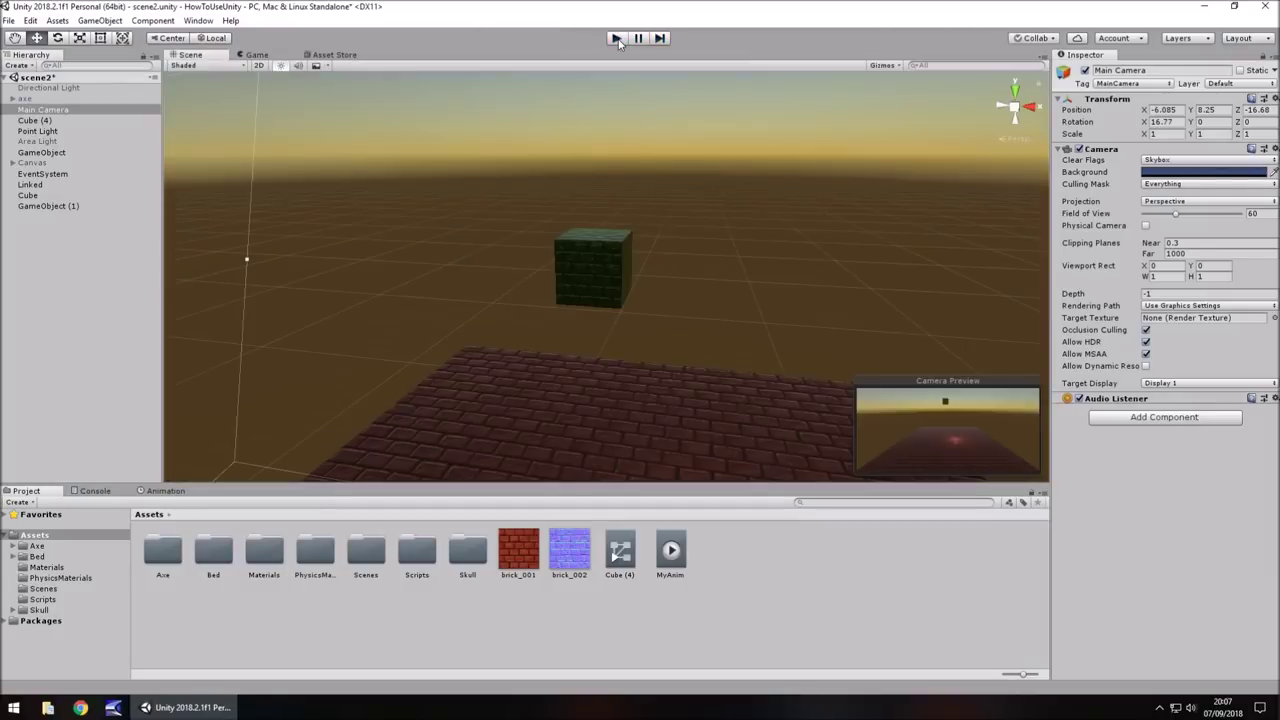
Step: Add a Rigidbody from the Physics components to the Cube and play-test its fall onto the brick floor
{"action": "left_click", "coordinate": [30, 195]}
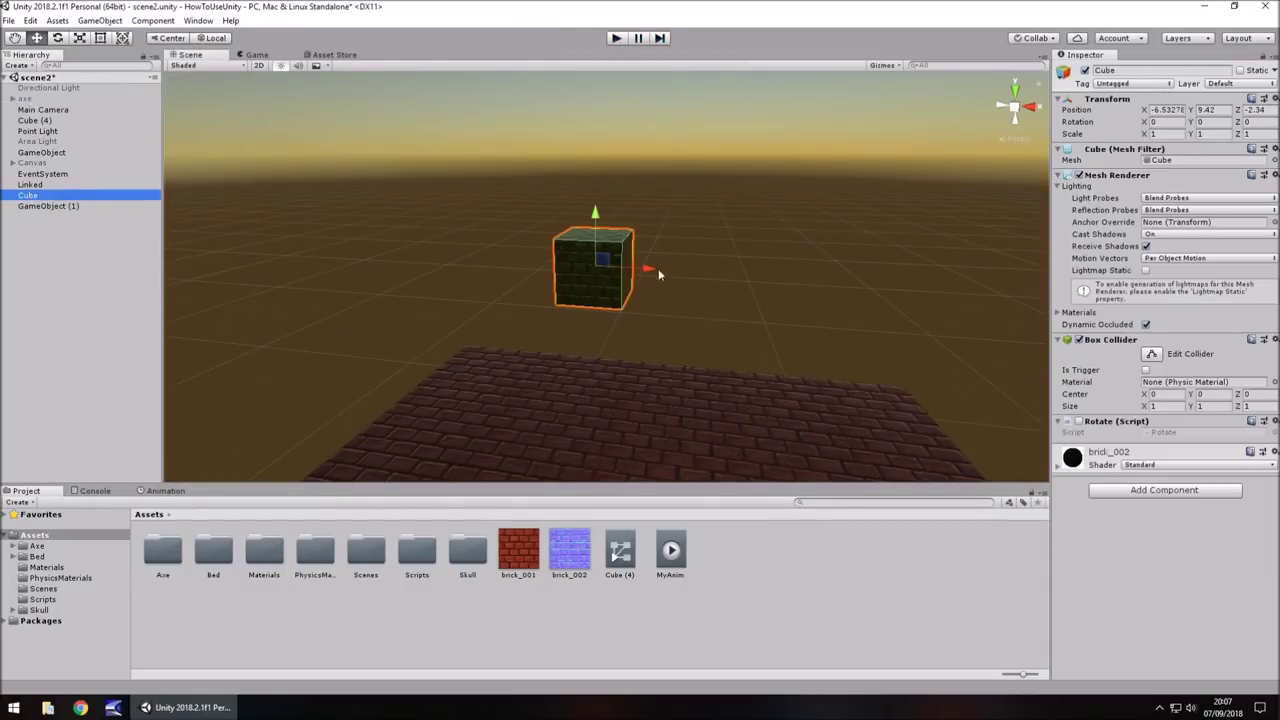
{"action": "left_click", "coordinate": [1157, 490]}
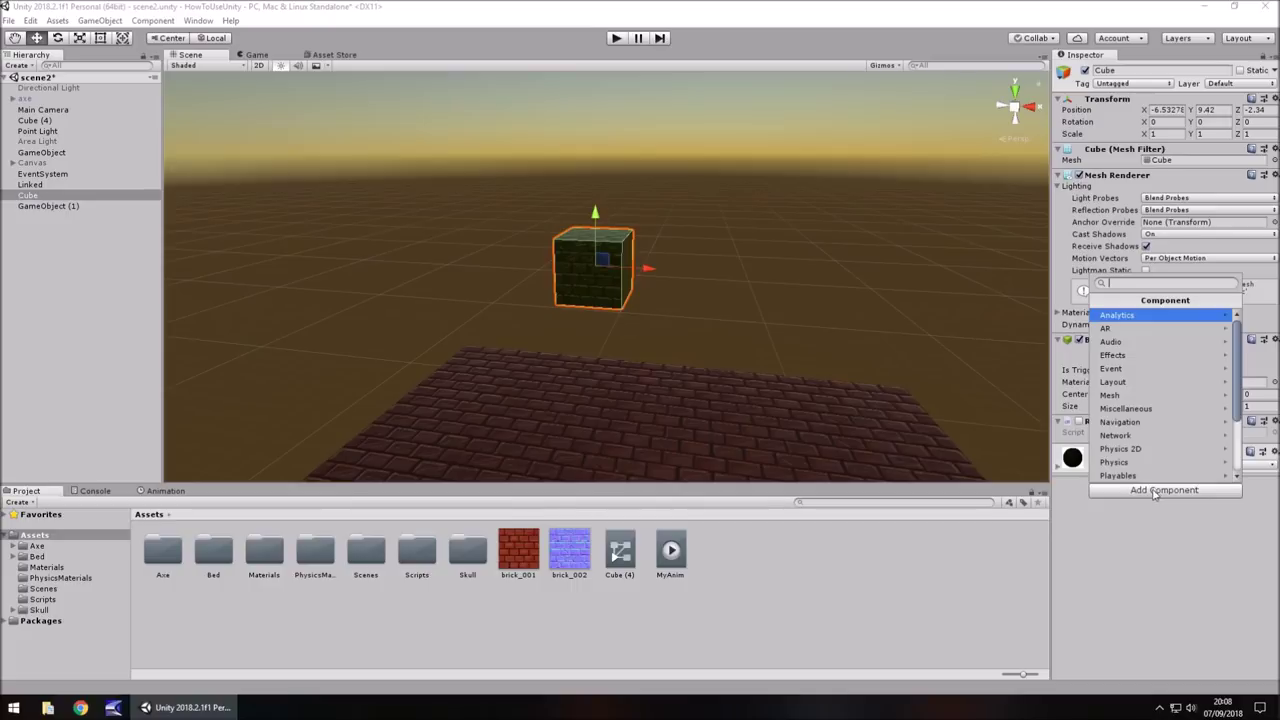
{"action": "left_click", "coordinate": [1114, 462]}
{"action": "left_click", "coordinate": [1124, 452]}
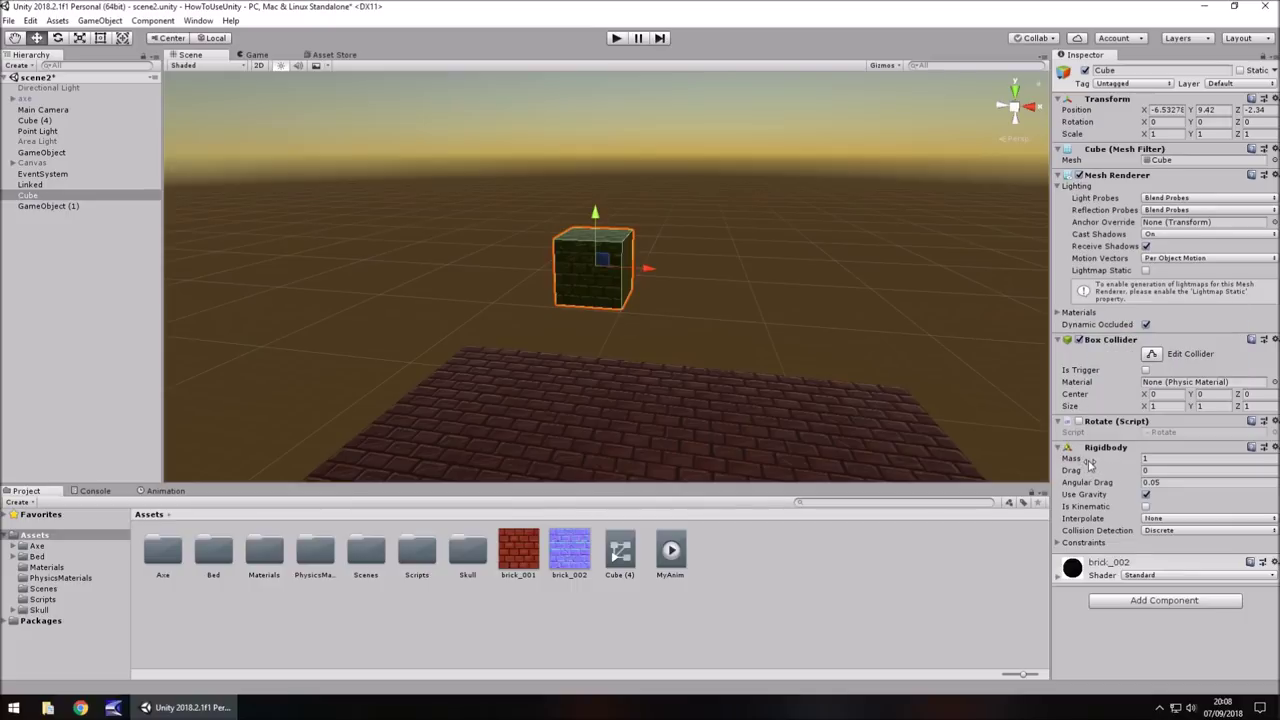
{"action": "mouse_move", "coordinate": [1090, 463]}
{"action": "mouse_move", "coordinate": [1135, 490]}
{"action": "left_click", "coordinate": [617, 38]}
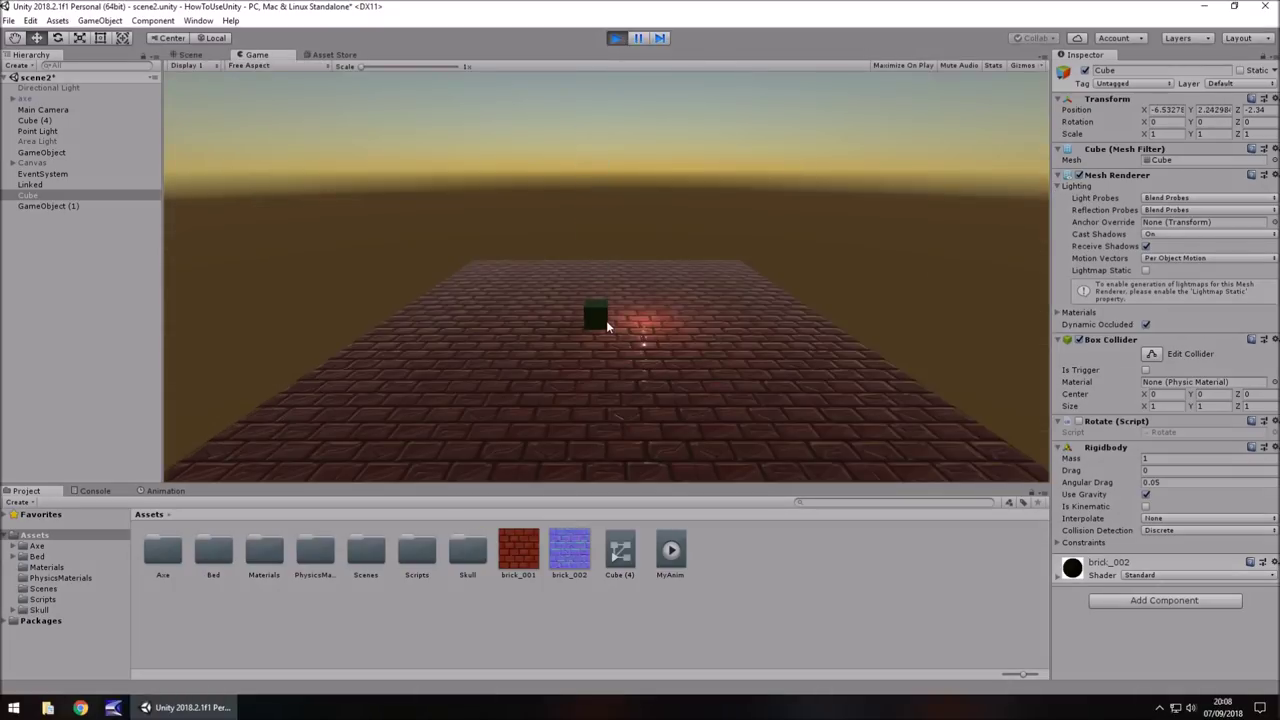
{"action": "left_click", "coordinate": [618, 38]}
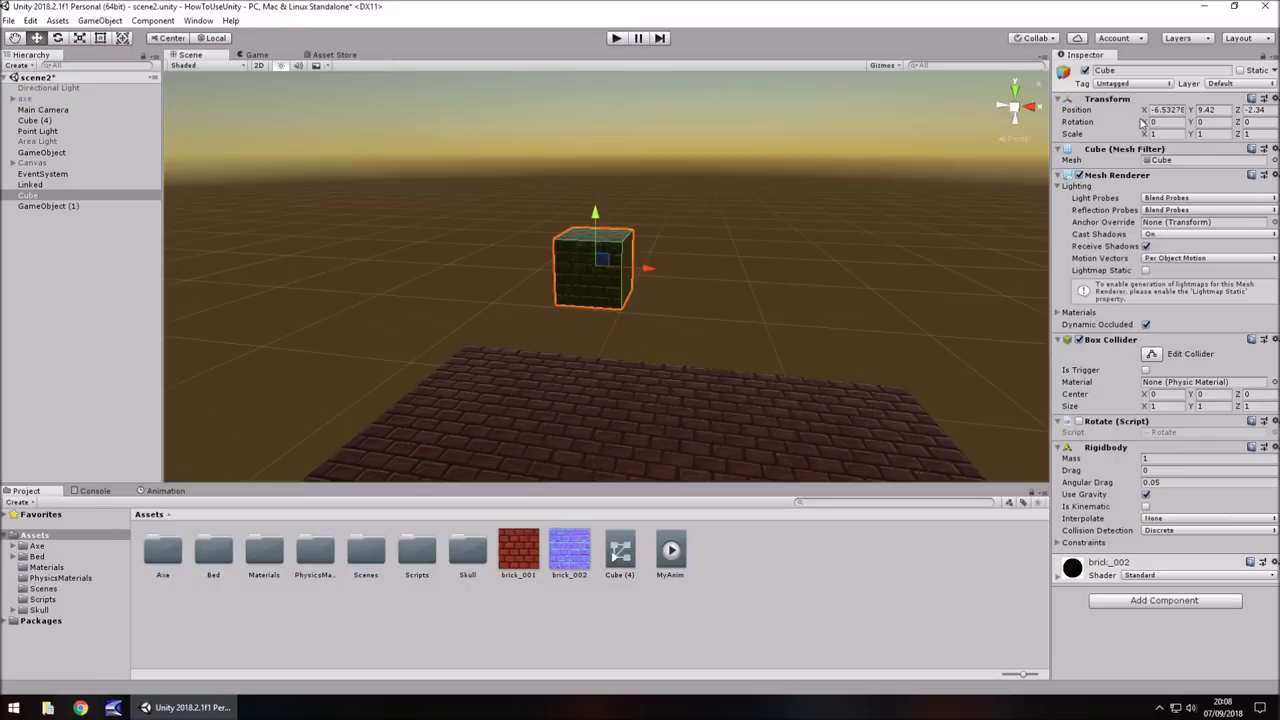
Step: Set the Cube's Z rotation to 42.65 and play-test its tilted fall onto the floor
{"action": "left_click_drag", "start_coordinate": [1237, 121], "coordinate": [867, 200]}
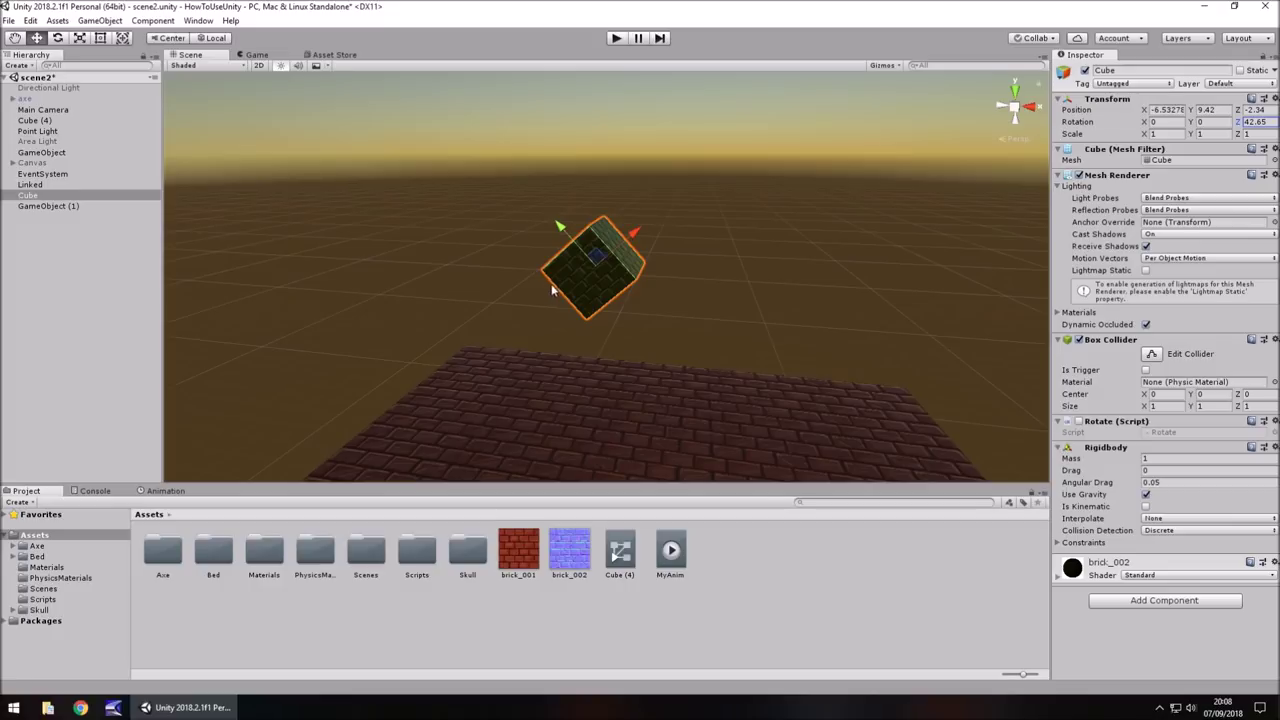
{"action": "left_click", "coordinate": [615, 37]}
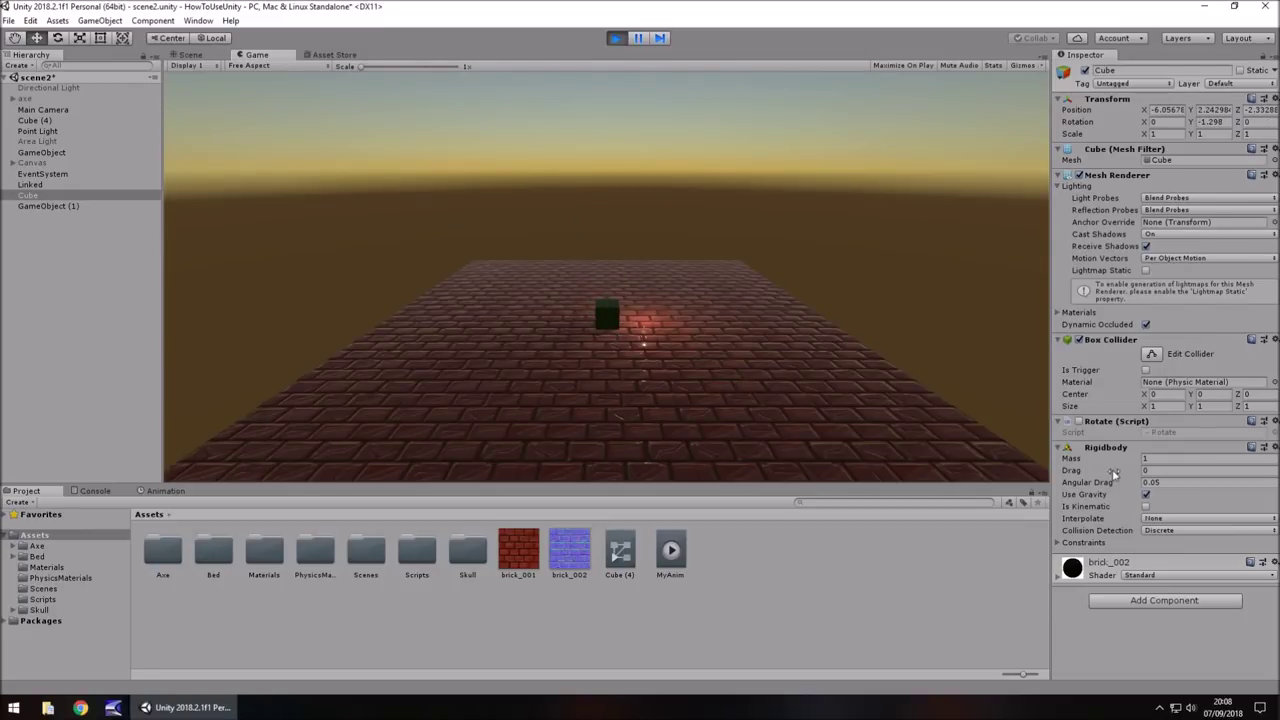
{"action": "left_click", "coordinate": [615, 38]}
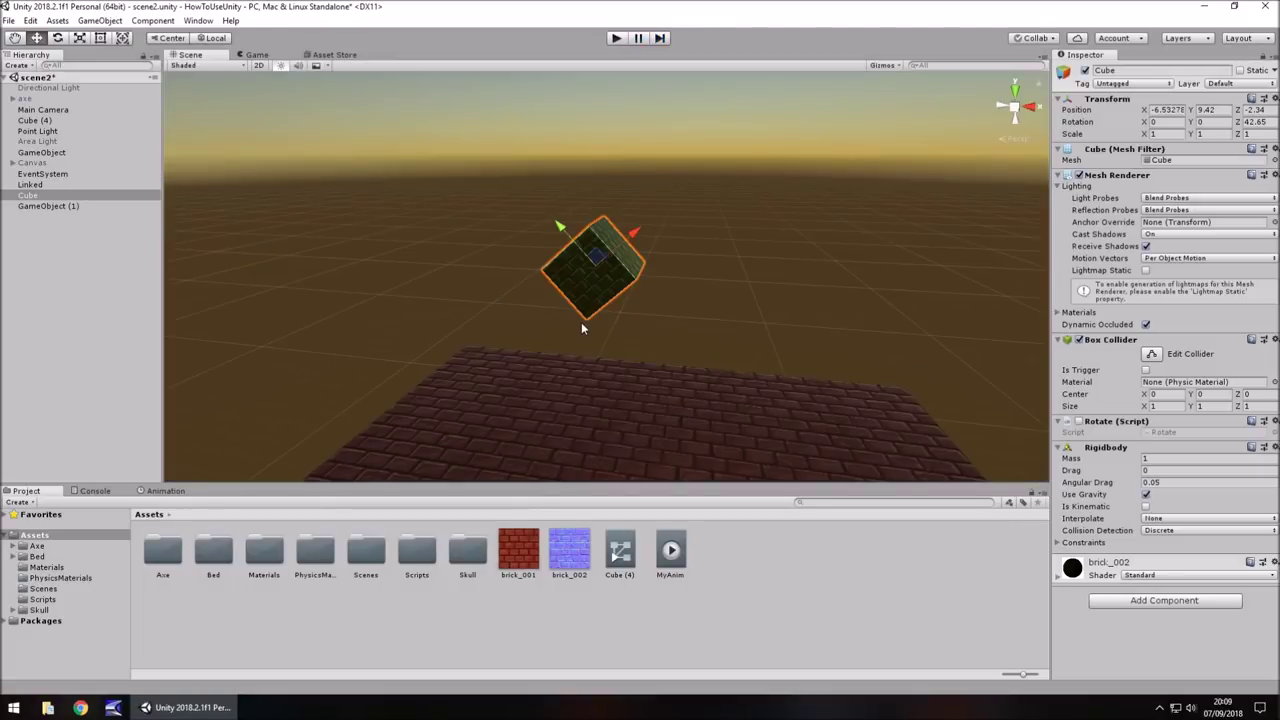
Step: Play-test the Cube's fall with its Box Collider temporarily disabled
{"action": "left_click", "coordinate": [1079, 340]}
{"action": "left_click", "coordinate": [615, 38]}
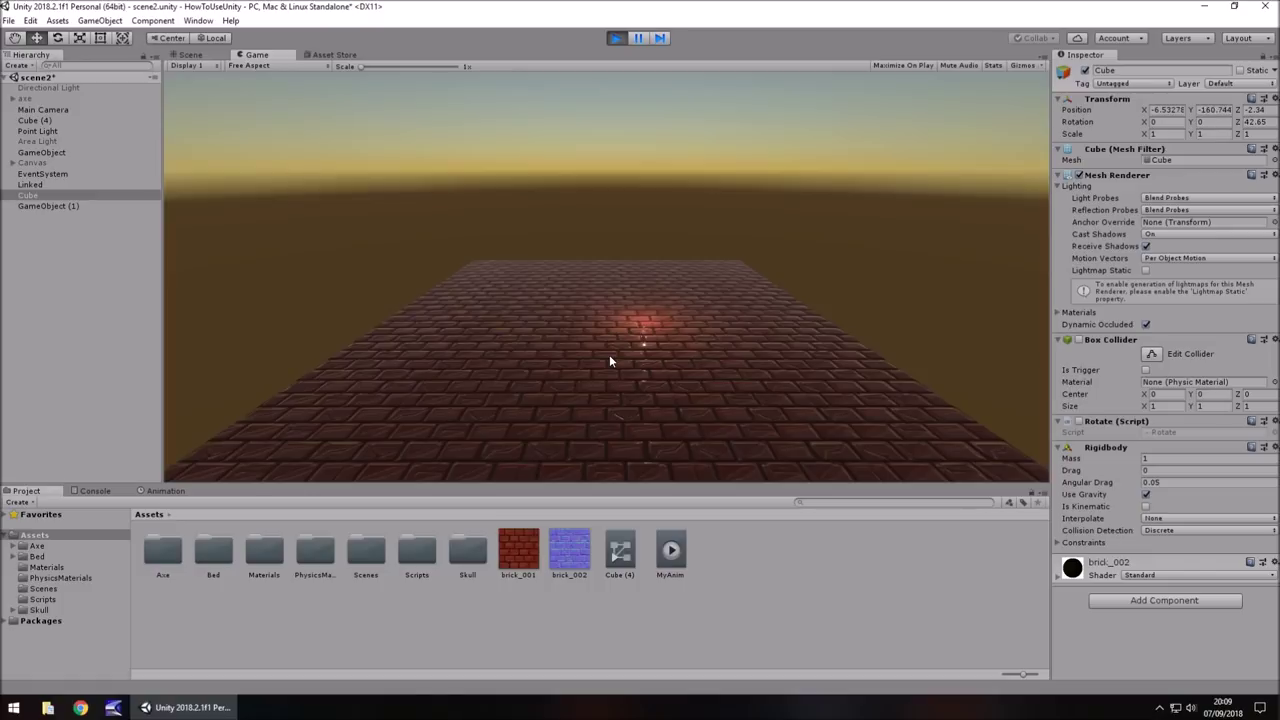
{"action": "left_click", "coordinate": [615, 38]}
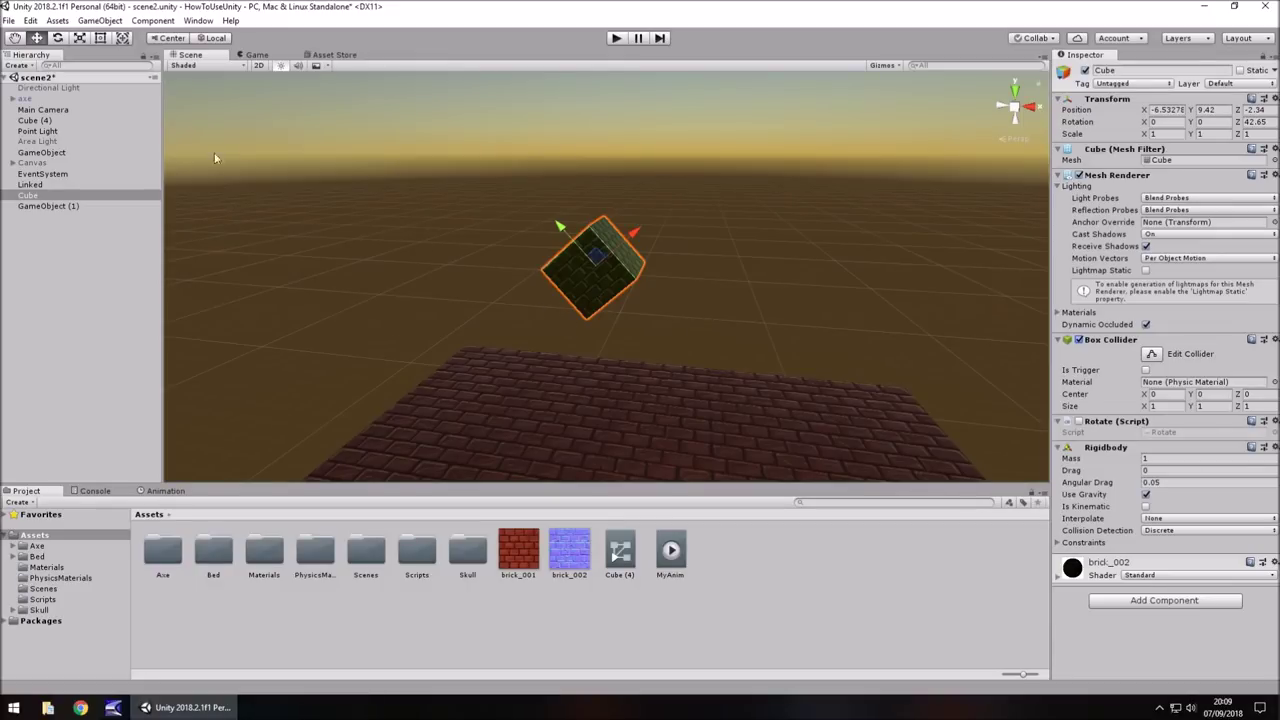
Step: Create a 3D Sphere in the scene and delete the tilted green brick Cube
{"action": "left_click", "coordinate": [102, 22]}
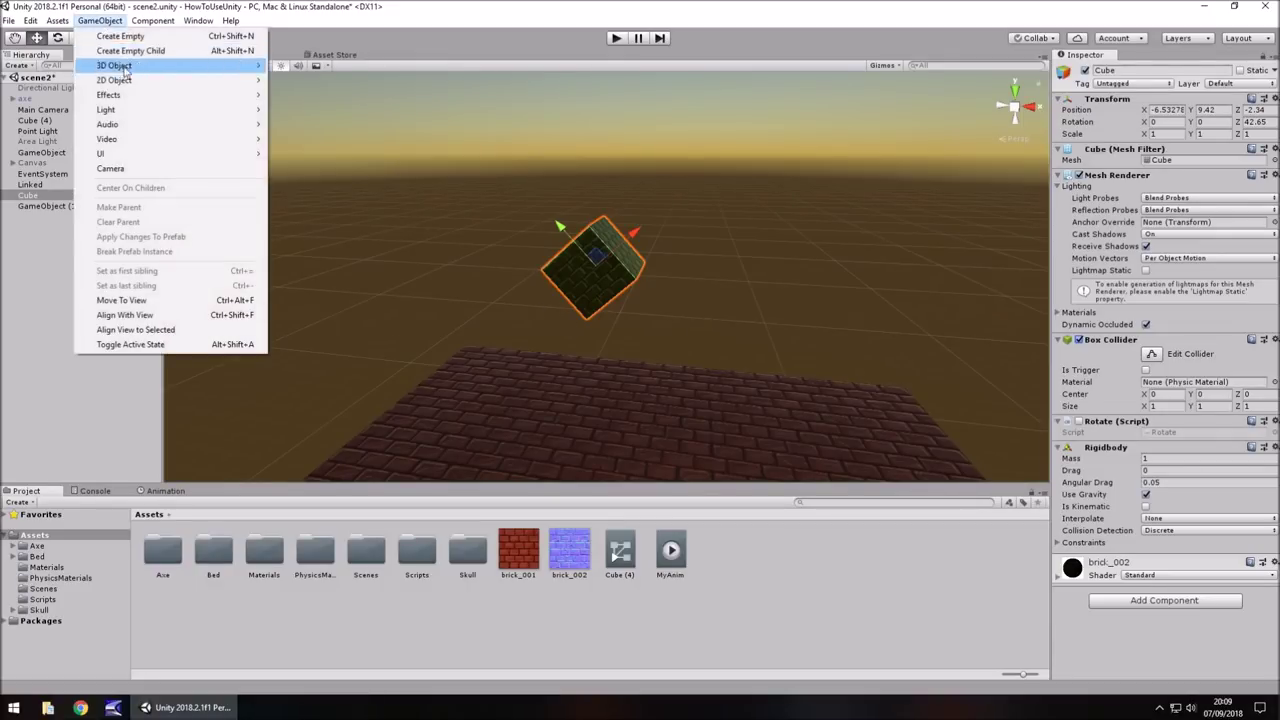
{"action": "mouse_move", "coordinate": [144, 68]}
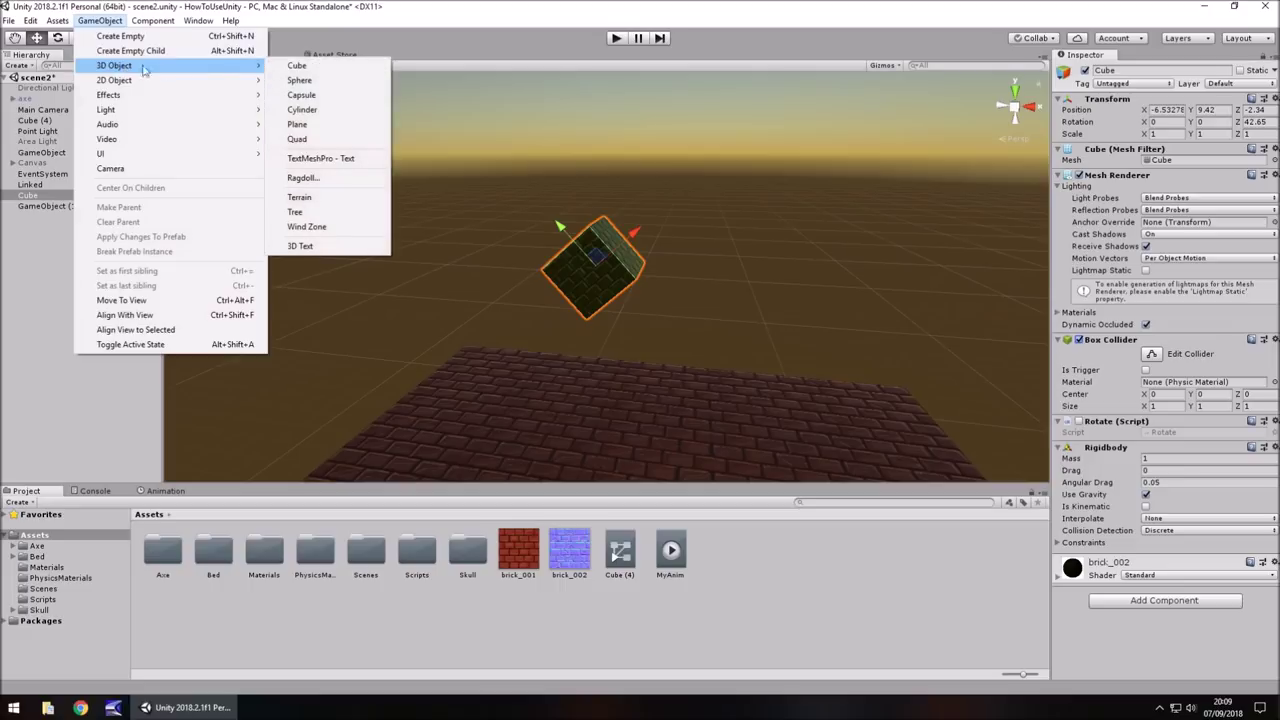
{"action": "left_click", "coordinate": [300, 81]}
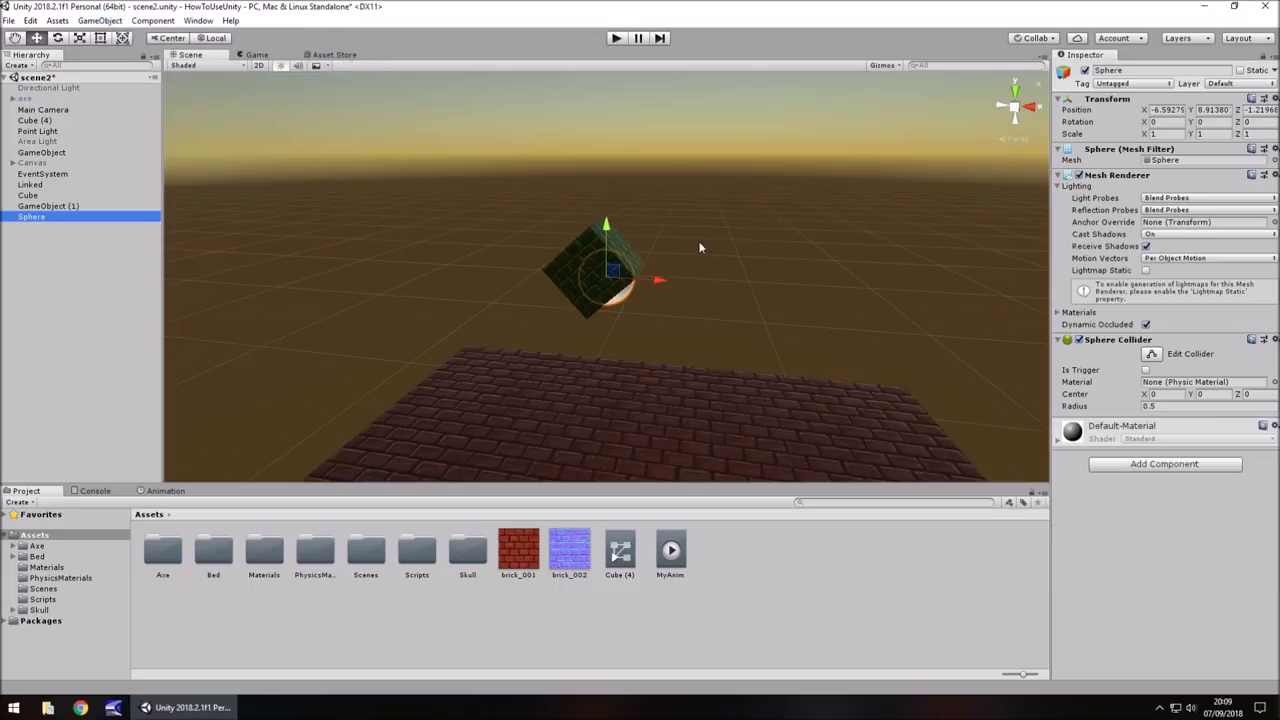
{"action": "left_click", "coordinate": [558, 281]}
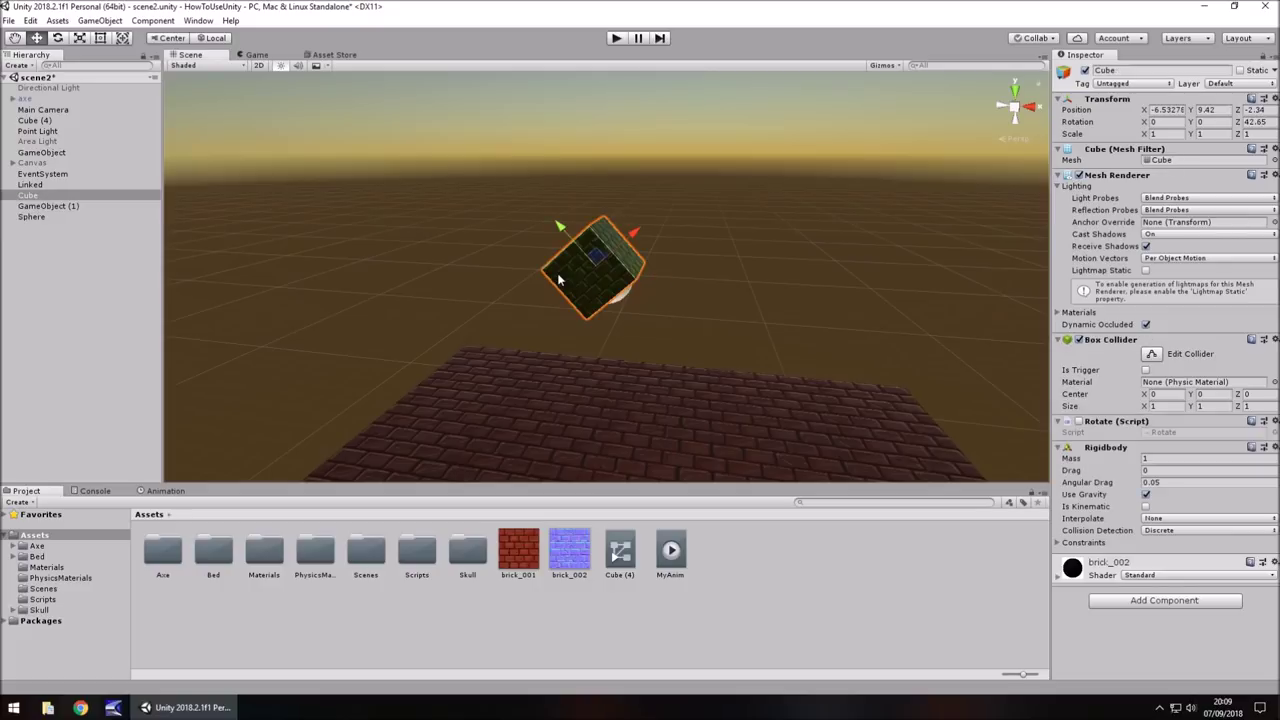
{"action": "key", "text": "Delete"}
Step: Apply the brick_002 material from the Materials folder to the Sphere
{"action": "double_click", "coordinate": [264, 552]}
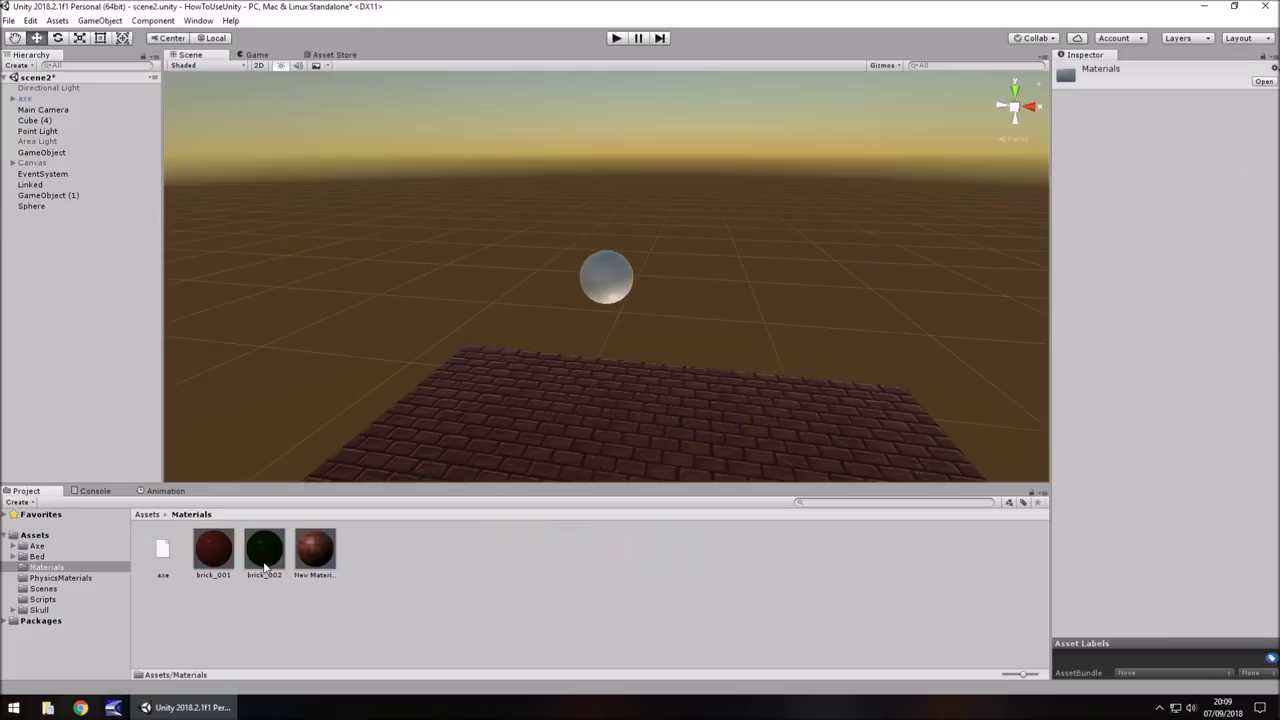
{"action": "left_click_drag", "start_coordinate": [265, 562], "coordinate": [613, 287]}
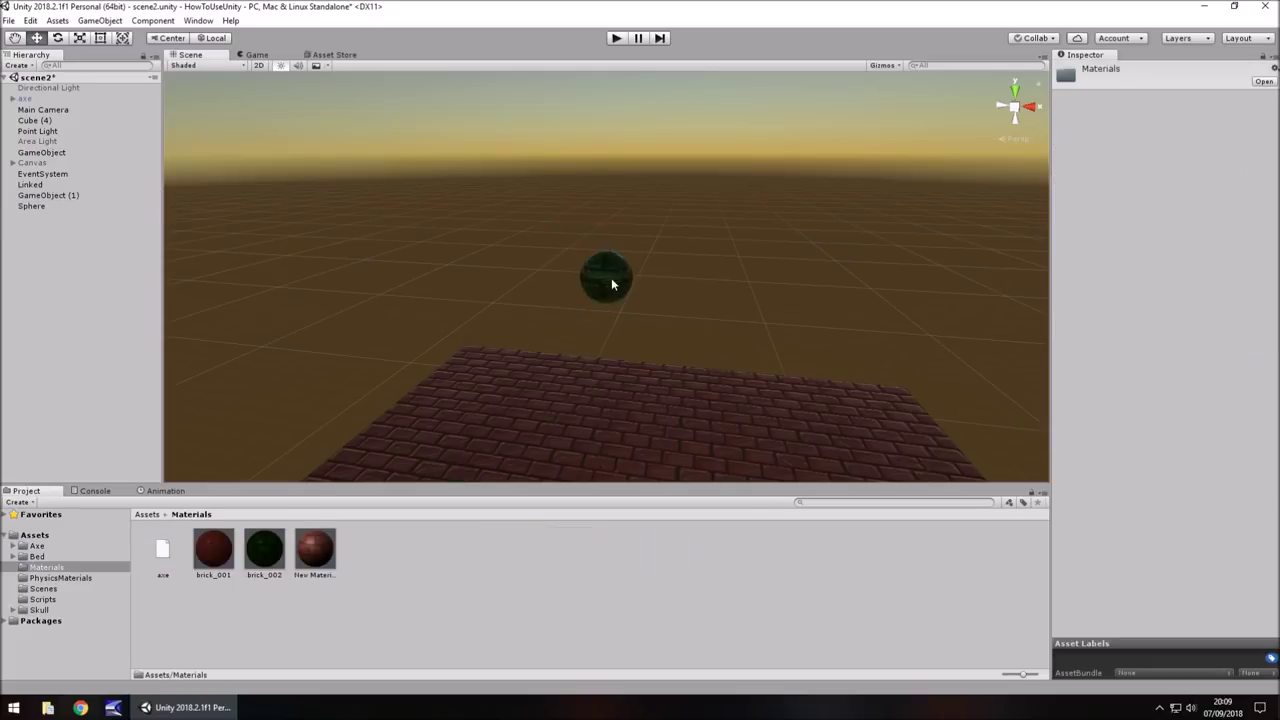
Step: Add a Rigidbody component to the Sphere and play-test its fall onto the brick floor
{"action": "left_click", "coordinate": [608, 272]}
{"action": "left_click", "coordinate": [1176, 465]}
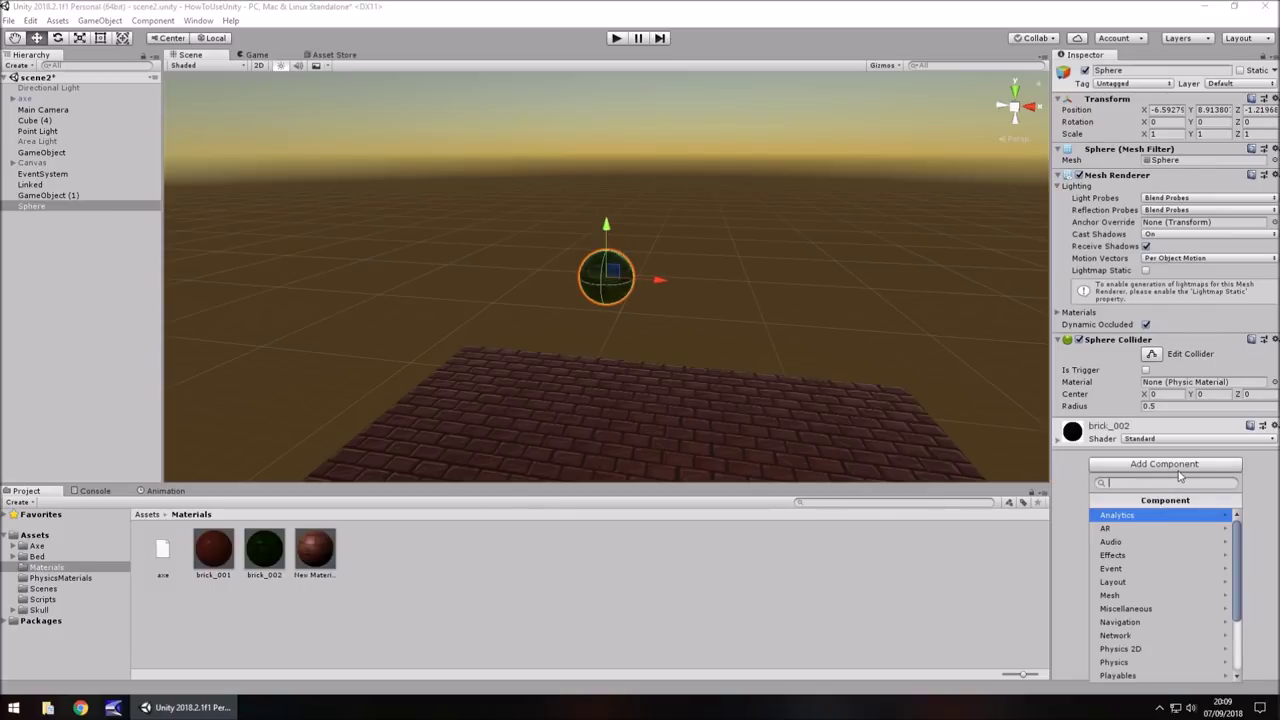
{"action": "left_click", "coordinate": [1118, 662]}
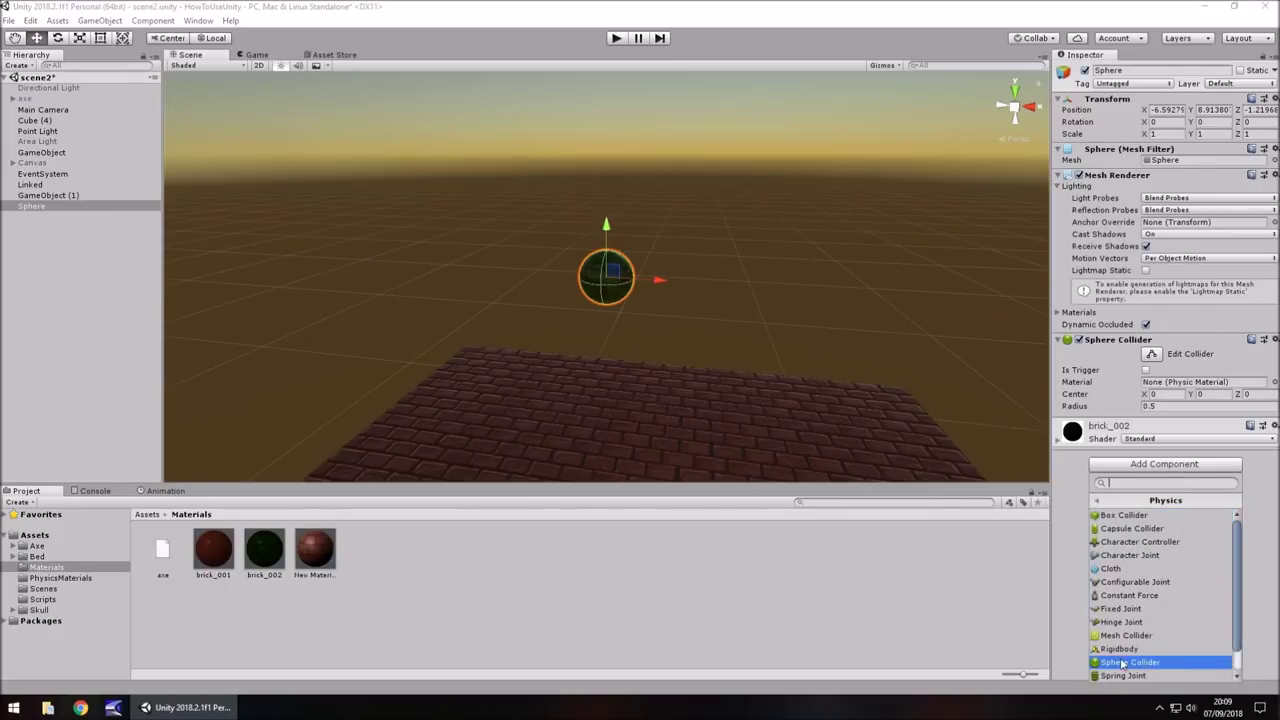
{"action": "left_click", "coordinate": [1119, 649]}
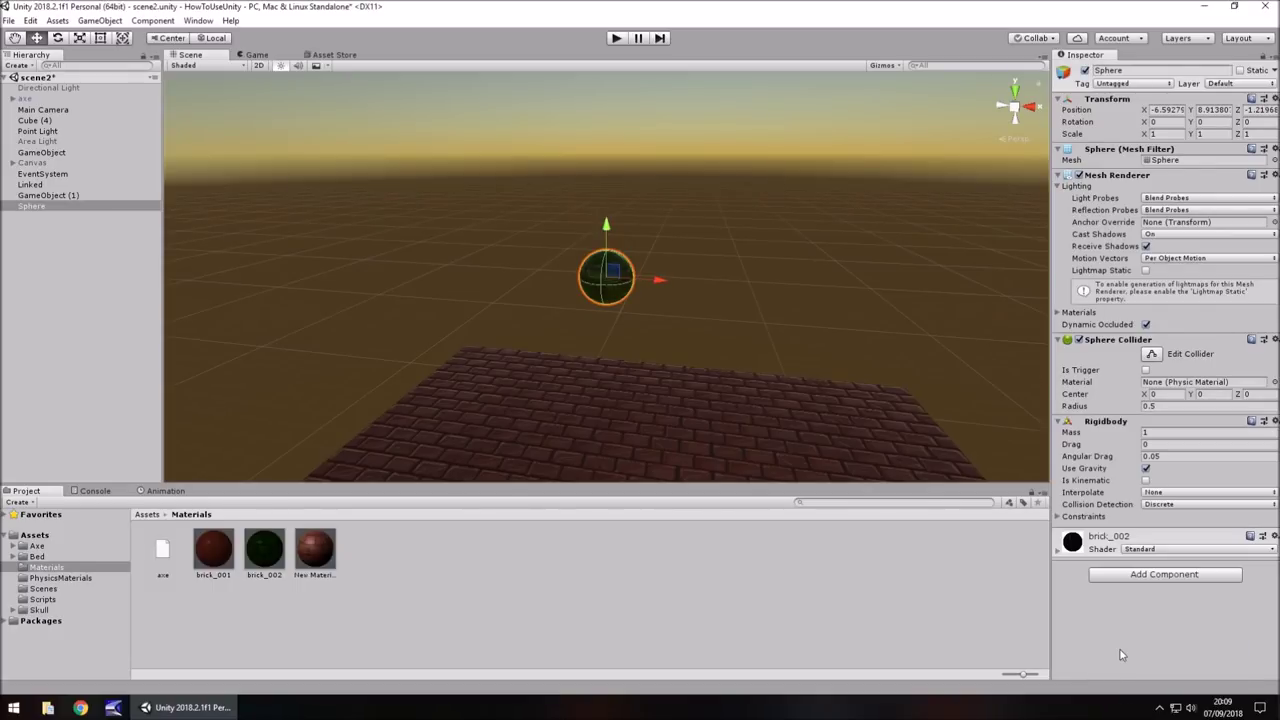
{"action": "left_click", "coordinate": [616, 42]}
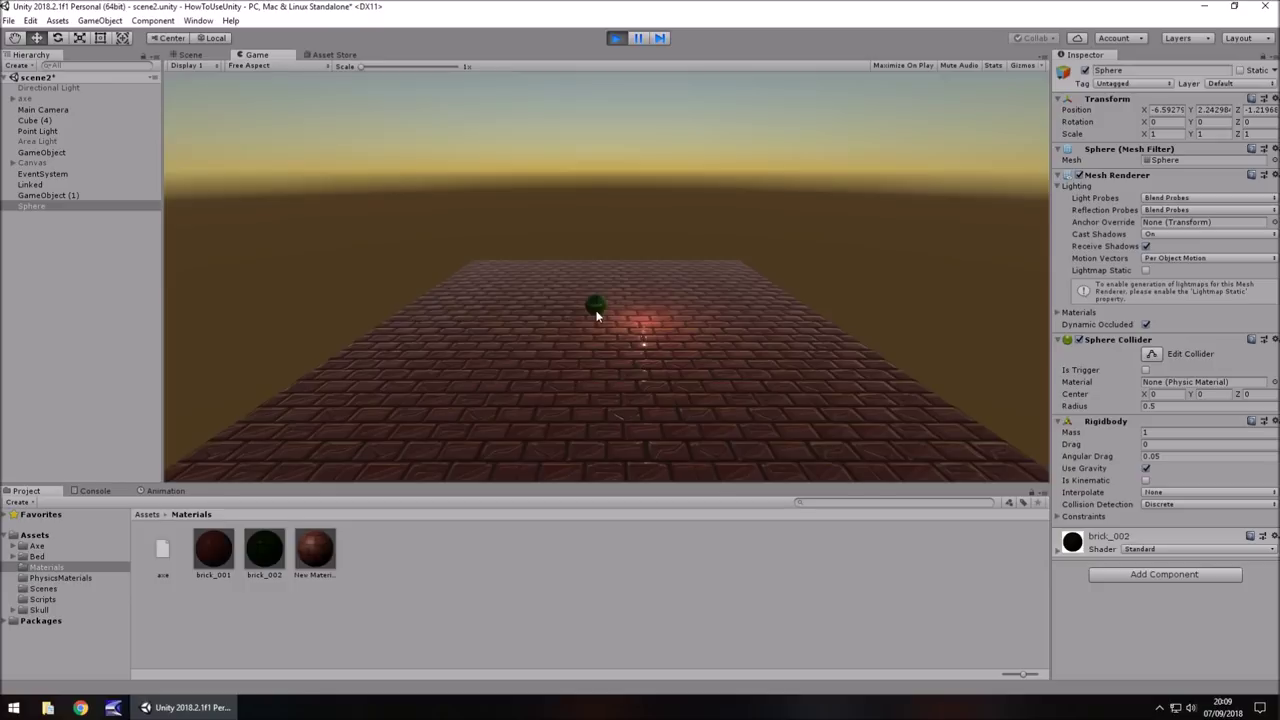
{"action": "left_click", "coordinate": [616, 38]}
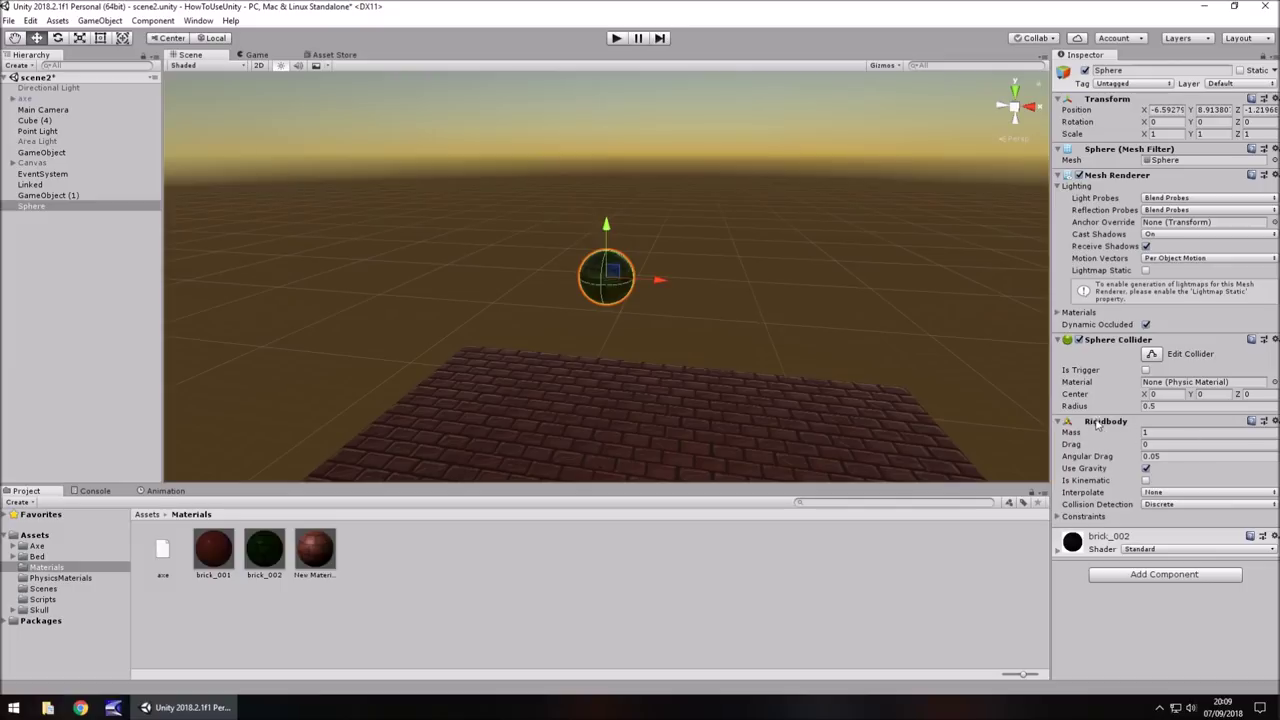
Step: Assign the Bouncy physic material to the Sphere's Sphere Collider
{"action": "left_click", "coordinate": [1274, 383]}
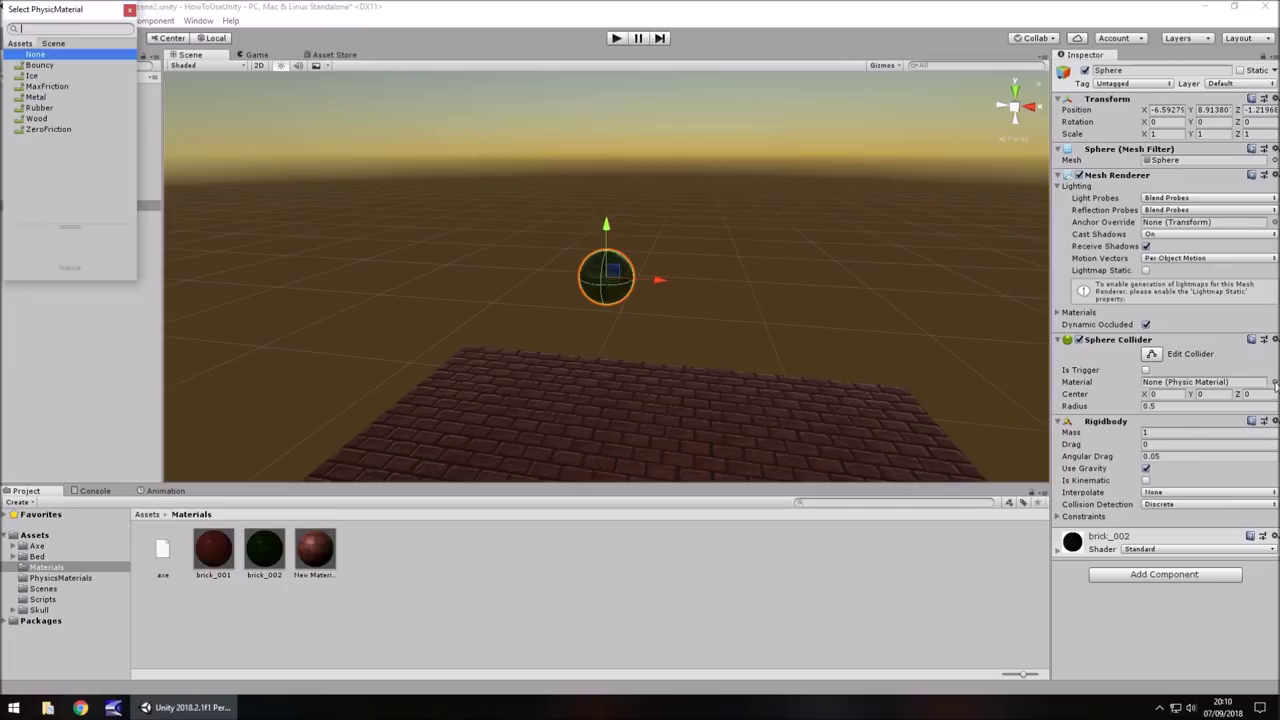
{"action": "left_click", "coordinate": [42, 66]}
{"action": "left_click", "coordinate": [130, 12]}
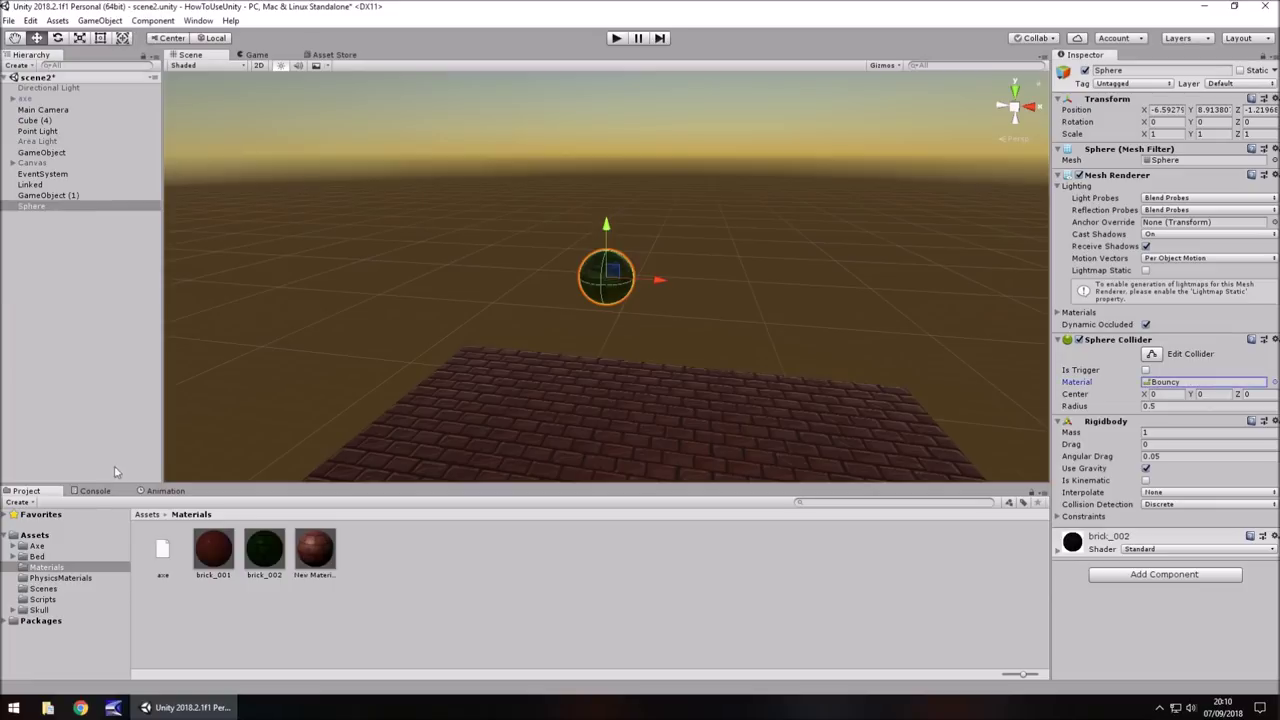
Step: Examine the Bouncy asset's properties in the PhysicsMaterials folder and play-test the Sphere's bounce
{"action": "left_click", "coordinate": [55, 578]}
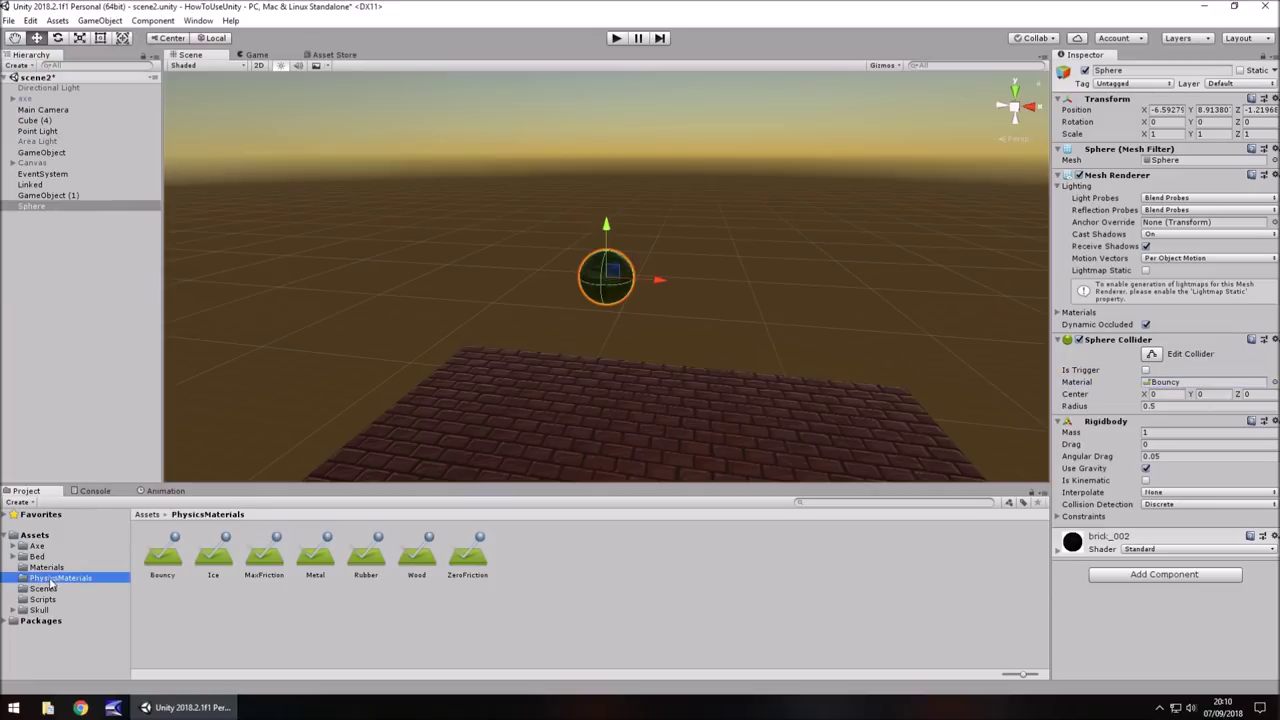
{"action": "left_click", "coordinate": [166, 553]}
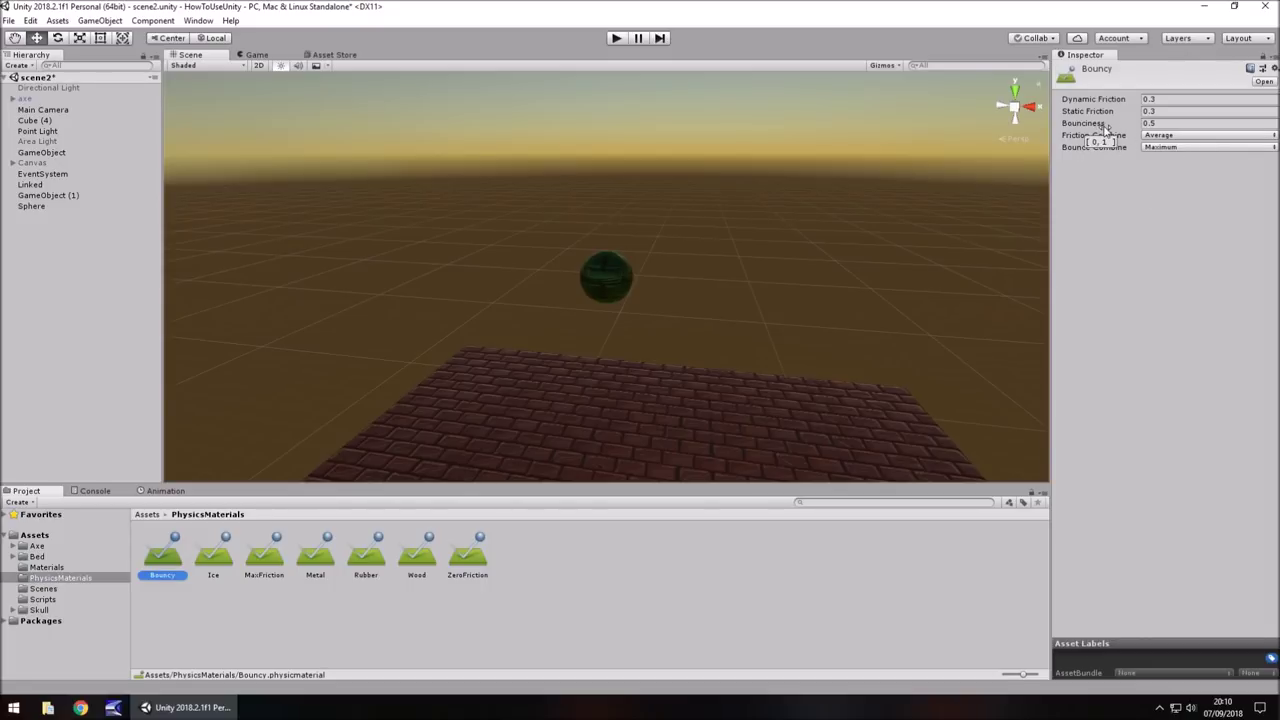
{"action": "left_click", "coordinate": [618, 280]}
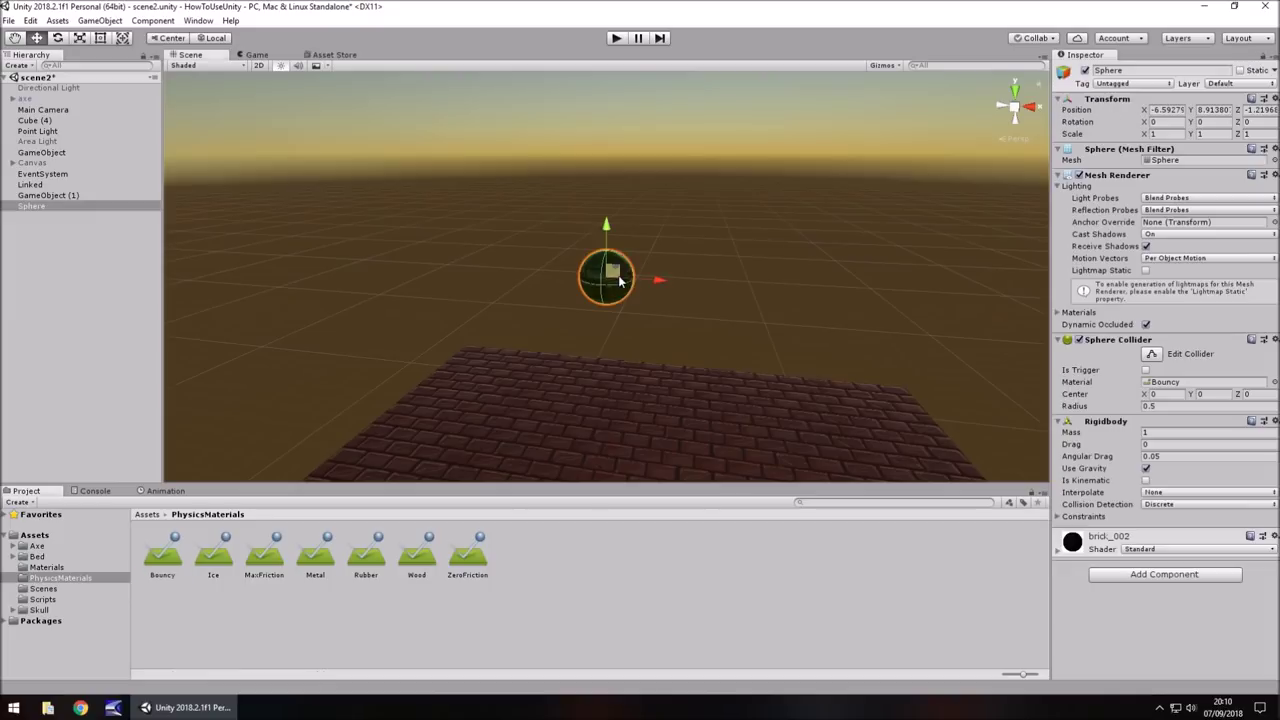
{"action": "left_click", "coordinate": [616, 38]}
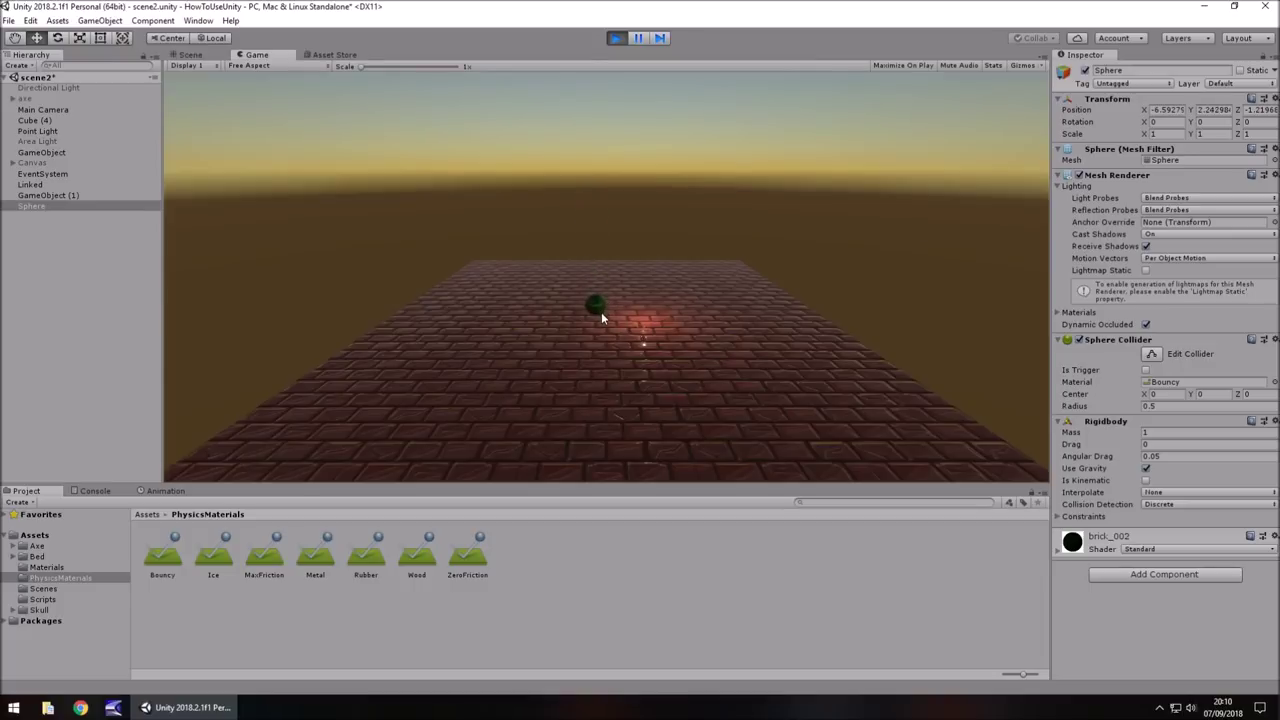
{"action": "left_click", "coordinate": [615, 38]}
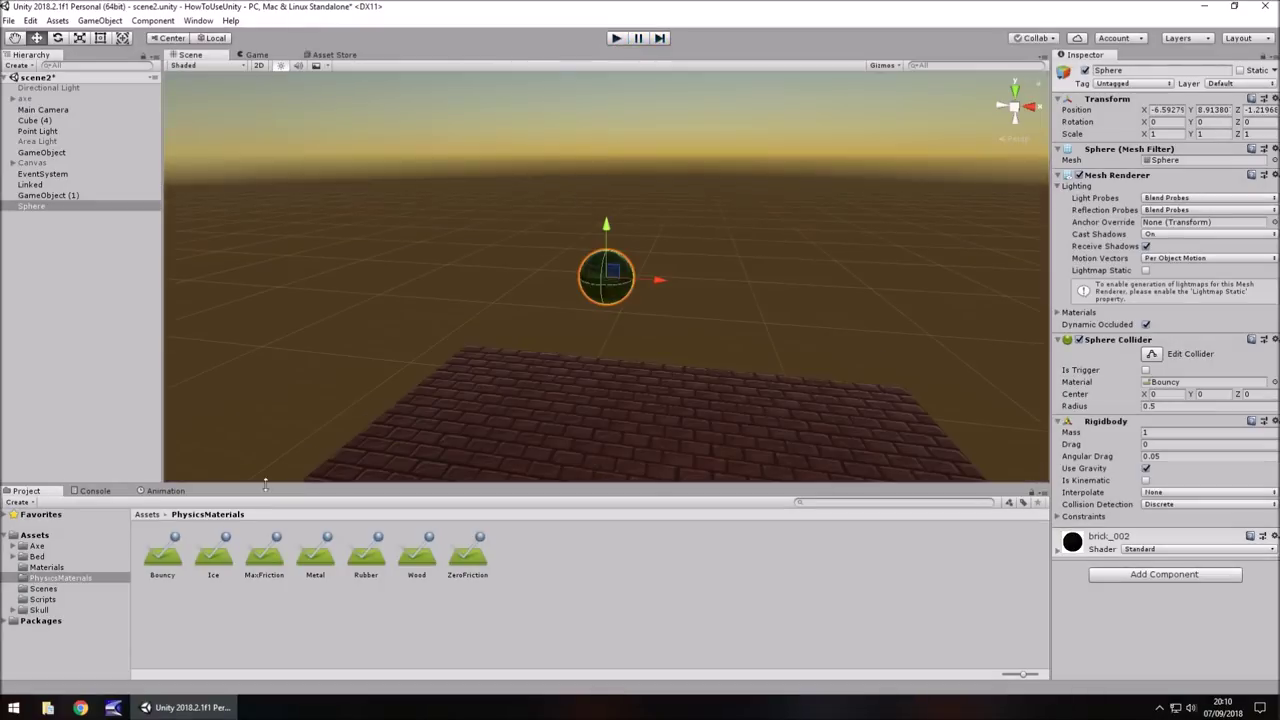
Step: Set the Bouncy physic material's Bounciness to 1 and play-test the Sphere's bounce
{"action": "left_click", "coordinate": [162, 556]}
{"action": "left_click", "coordinate": [1170, 121]}
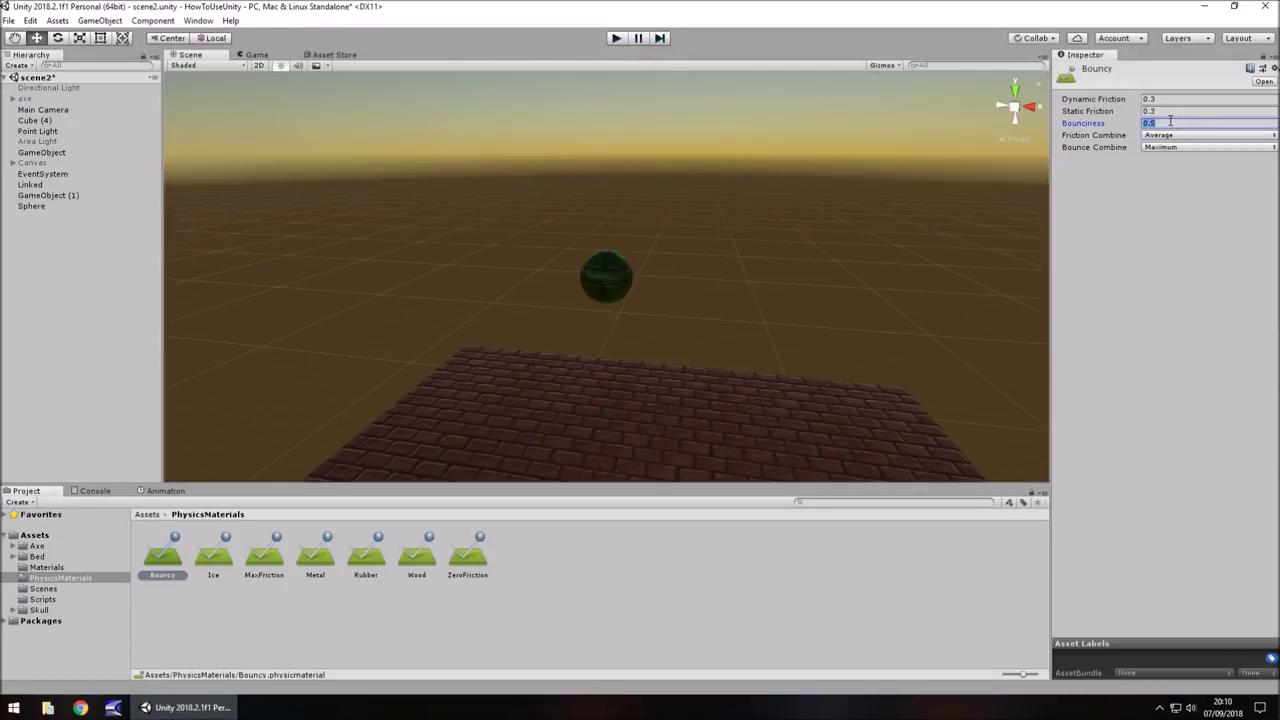
{"action": "type", "text": "1"}
{"action": "left_click", "coordinate": [616, 38]}
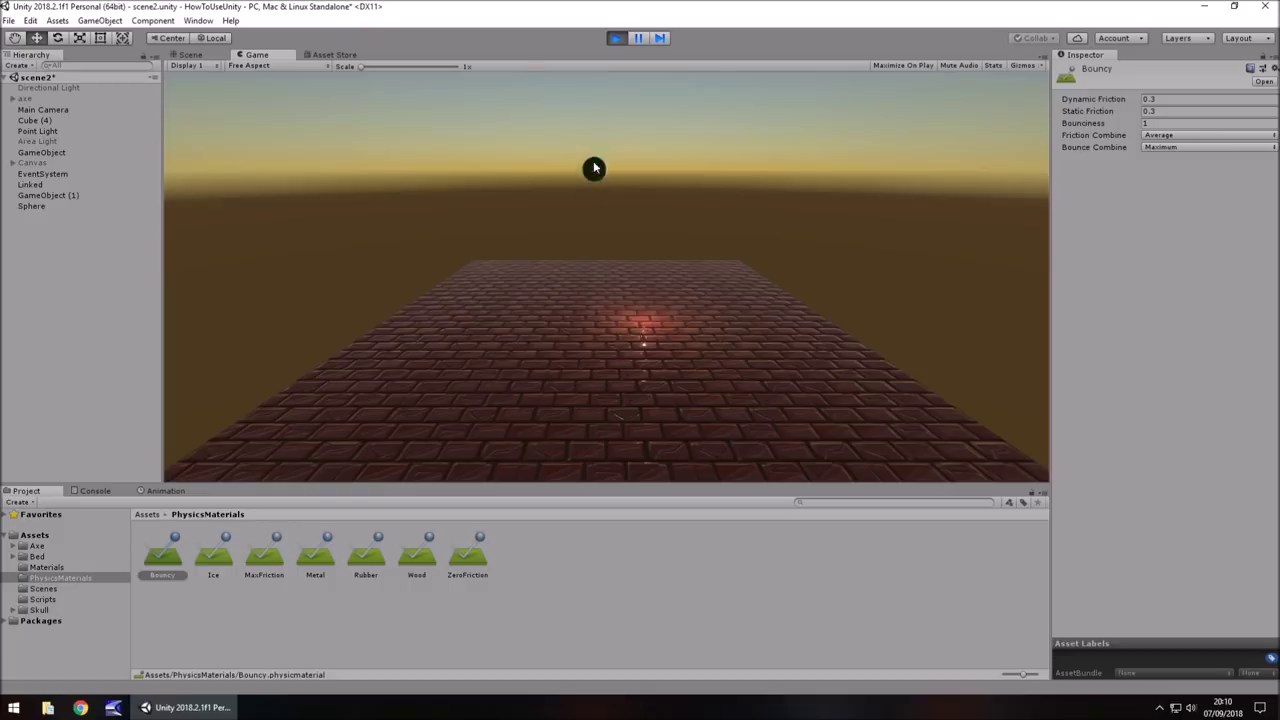
{"action": "left_click", "coordinate": [617, 38]}
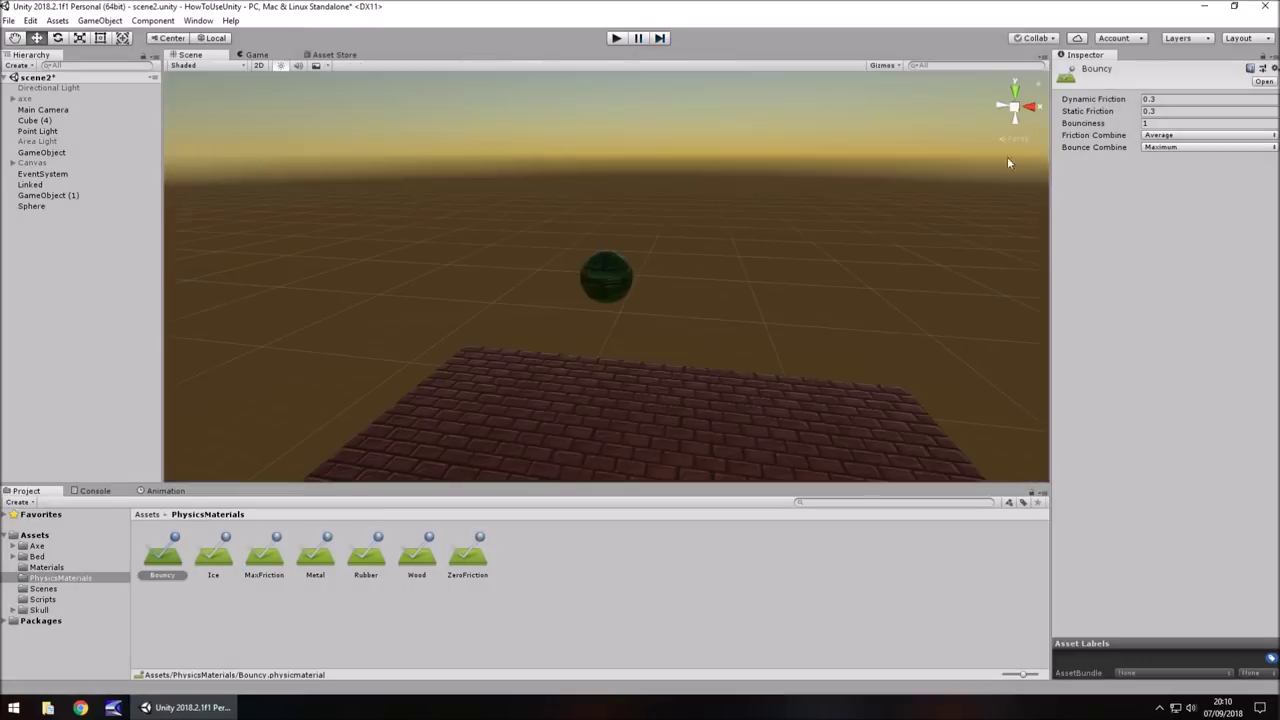
Step: Set the Bouncy physic material's Bounciness to 0.5 and play-test the Sphere's fall onto the floor again
{"action": "left_click", "coordinate": [1161, 122]}
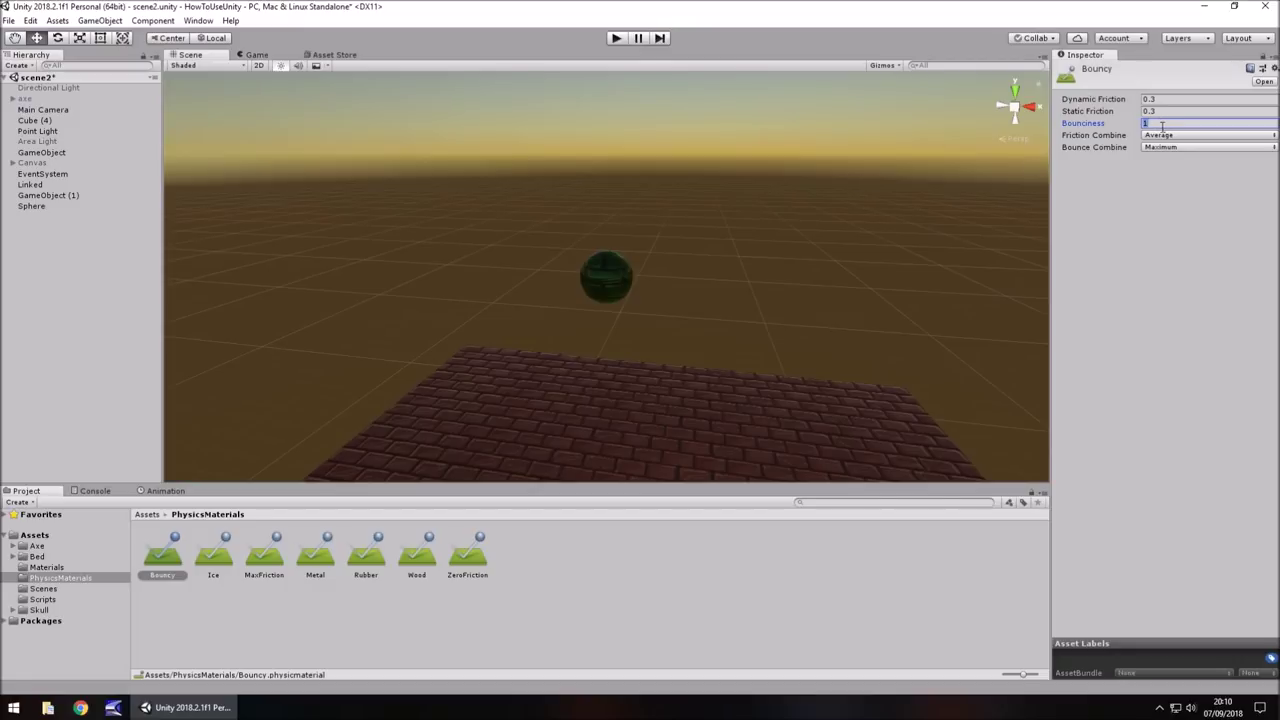
{"action": "type", "text": "0.5"}
{"action": "left_click", "coordinate": [594, 409]}
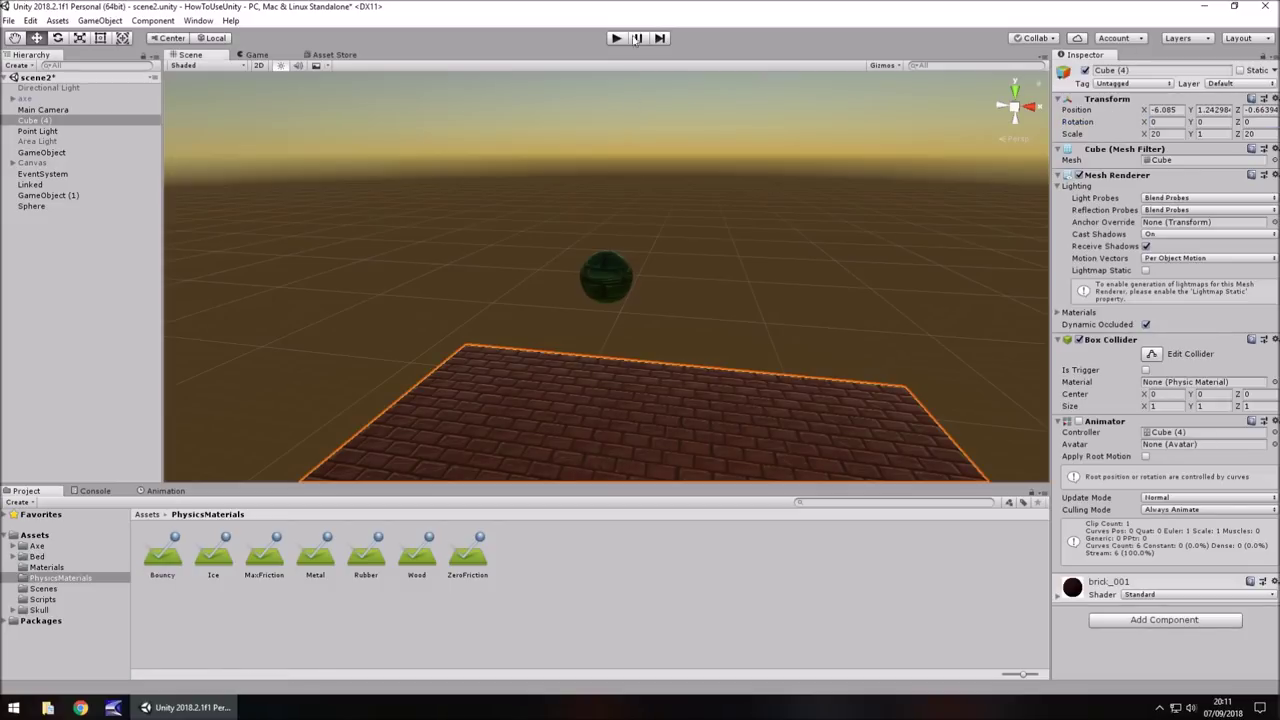
{"action": "left_click", "coordinate": [618, 38]}
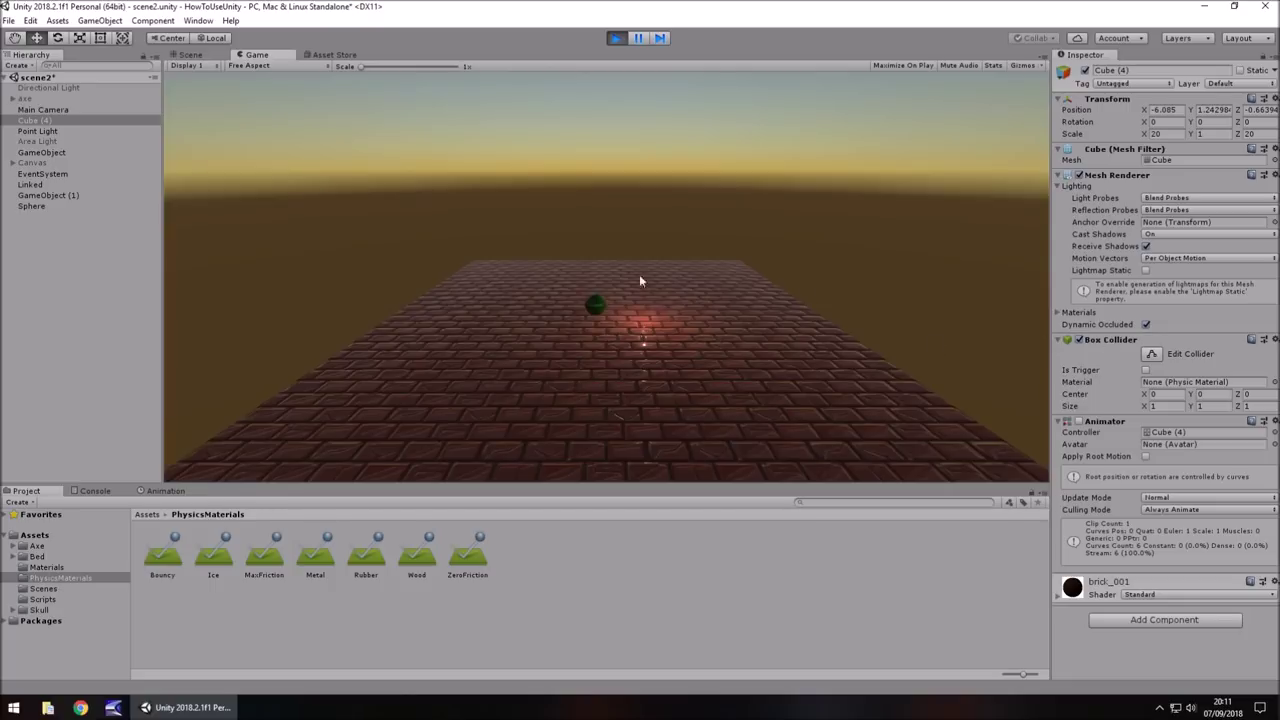
{"action": "left_click", "coordinate": [35, 206]}
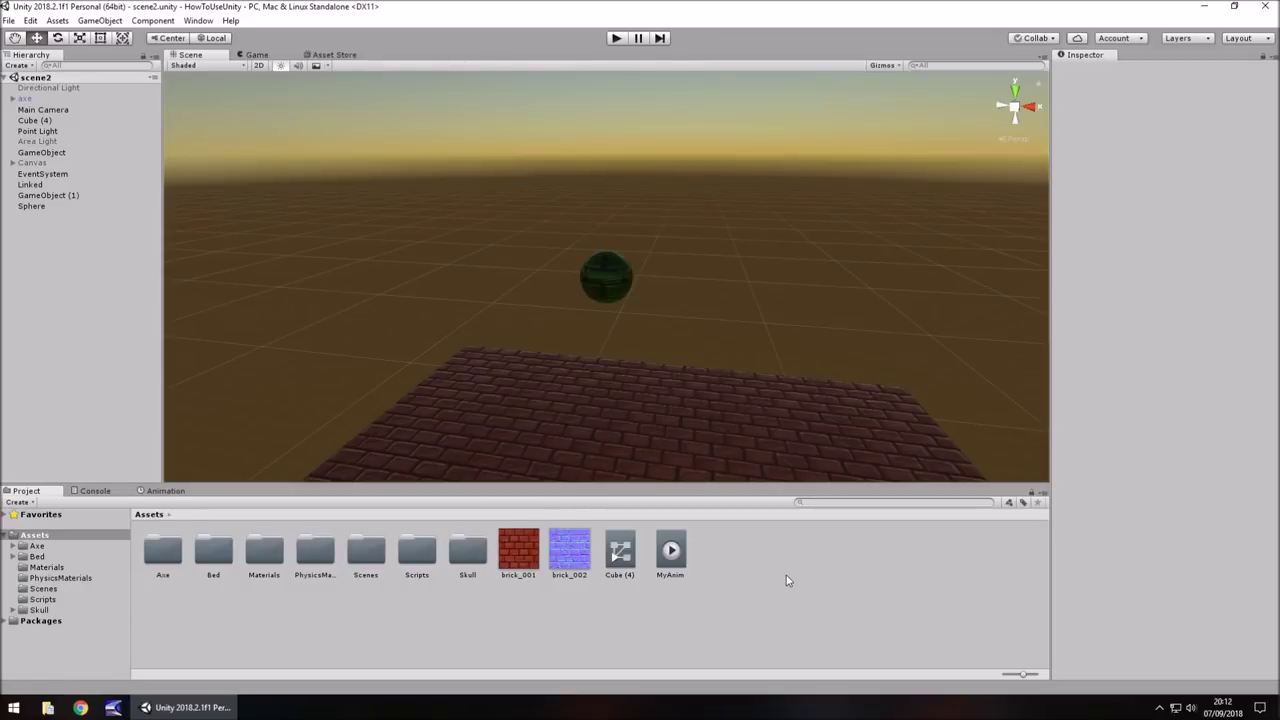
Step: Create a C# script named ScriptTwo in the Scripts folder and open it in Visual Studio
{"action": "left_click", "coordinate": [44, 599]}
{"action": "right_click", "coordinate": [382, 549]}
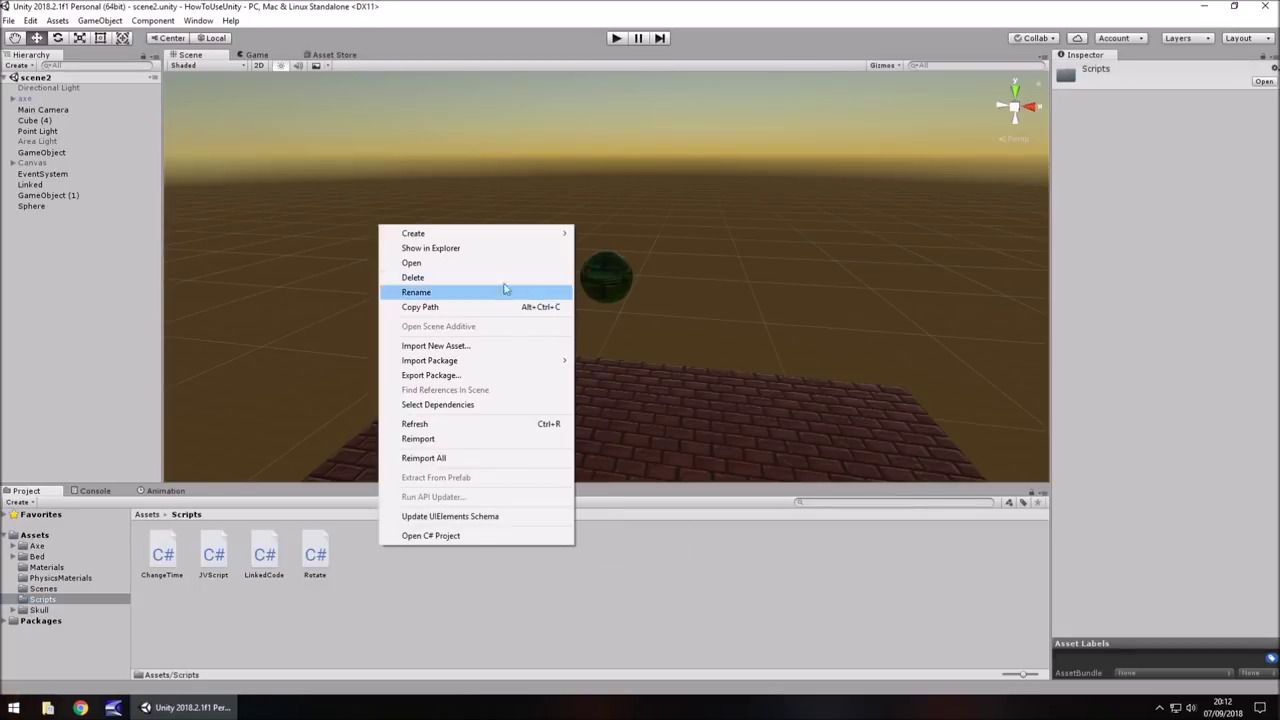
{"action": "mouse_move", "coordinate": [449, 238]}
{"action": "left_click", "coordinate": [643, 251]}
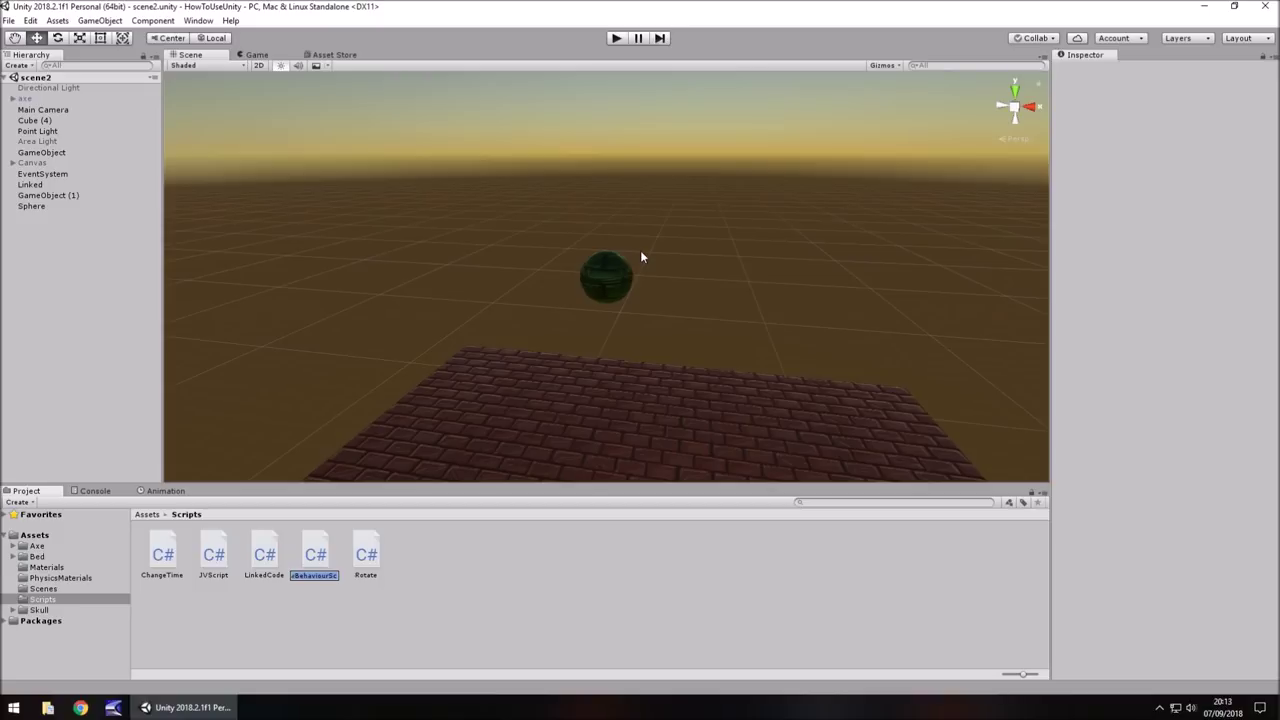
{"action": "type", "text": "ScriptTwo"}
{"action": "key", "text": "Return"}
{"action": "key", "text": "Return"}
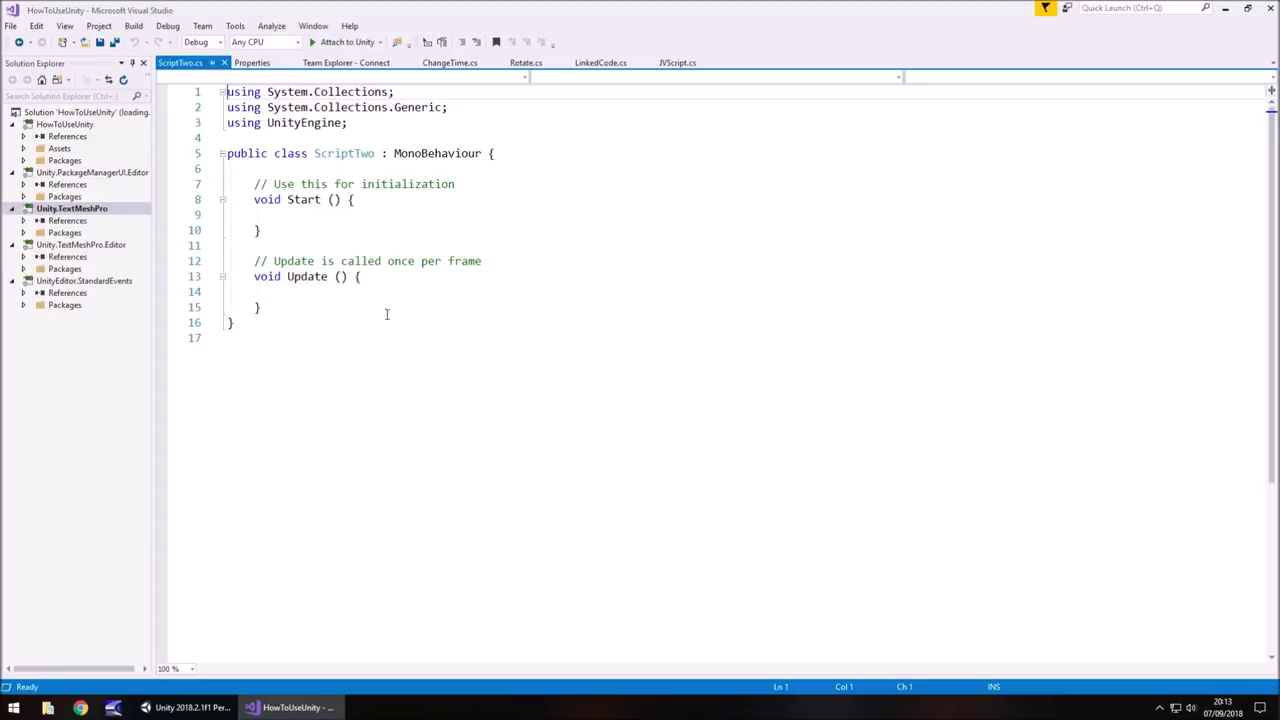
Step: Declare an empty IEnumerator method named BallCode() below Update in the ScriptTwo class
{"action": "left_click", "coordinate": [726, 270]}
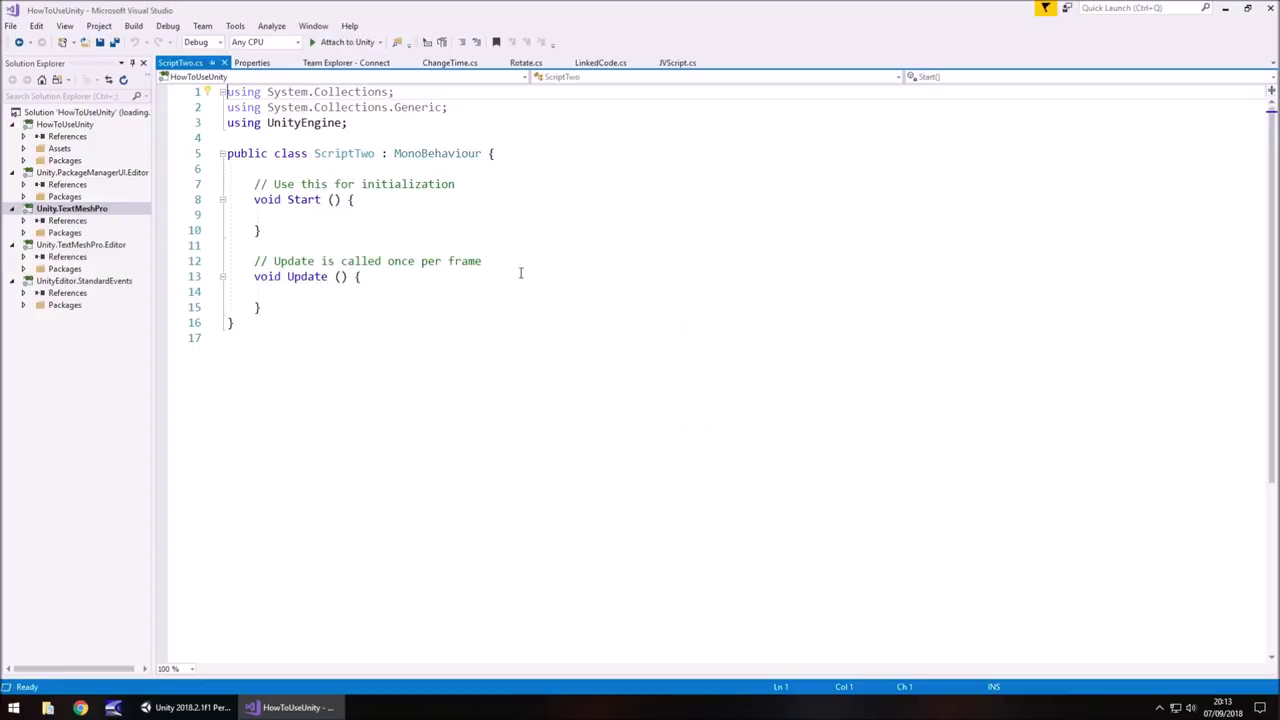
{"action": "left_click", "coordinate": [310, 305]}
{"action": "key", "text": "Return"}
{"action": "key", "text": "Return"}
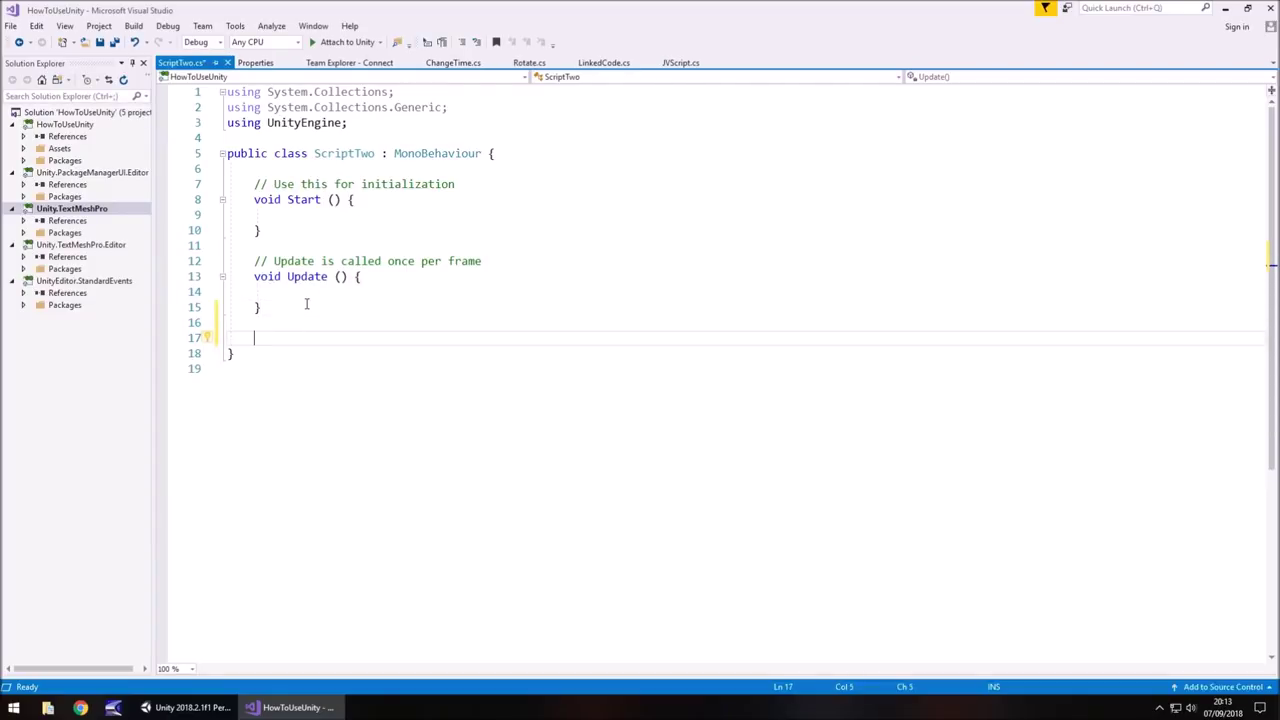
{"action": "left_click", "coordinate": [337, 291]}
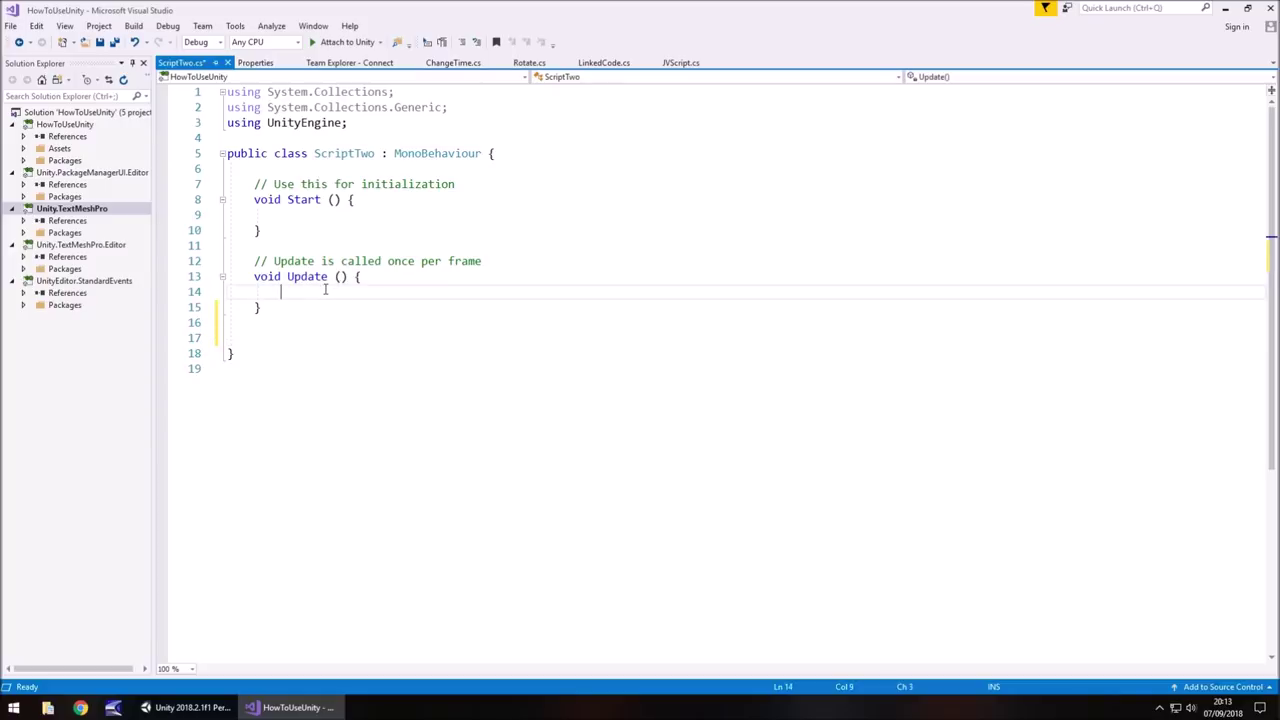
{"action": "left_click", "coordinate": [350, 336]}
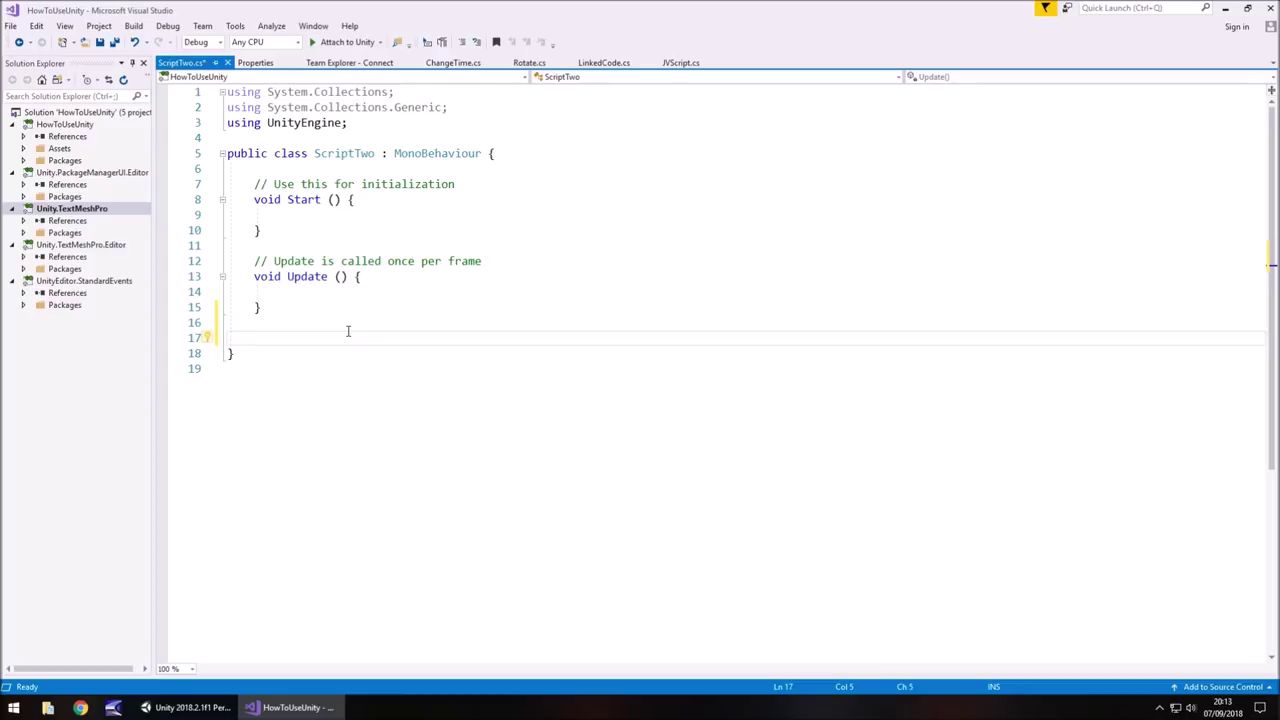
{"action": "type", "text": "IEnu"}
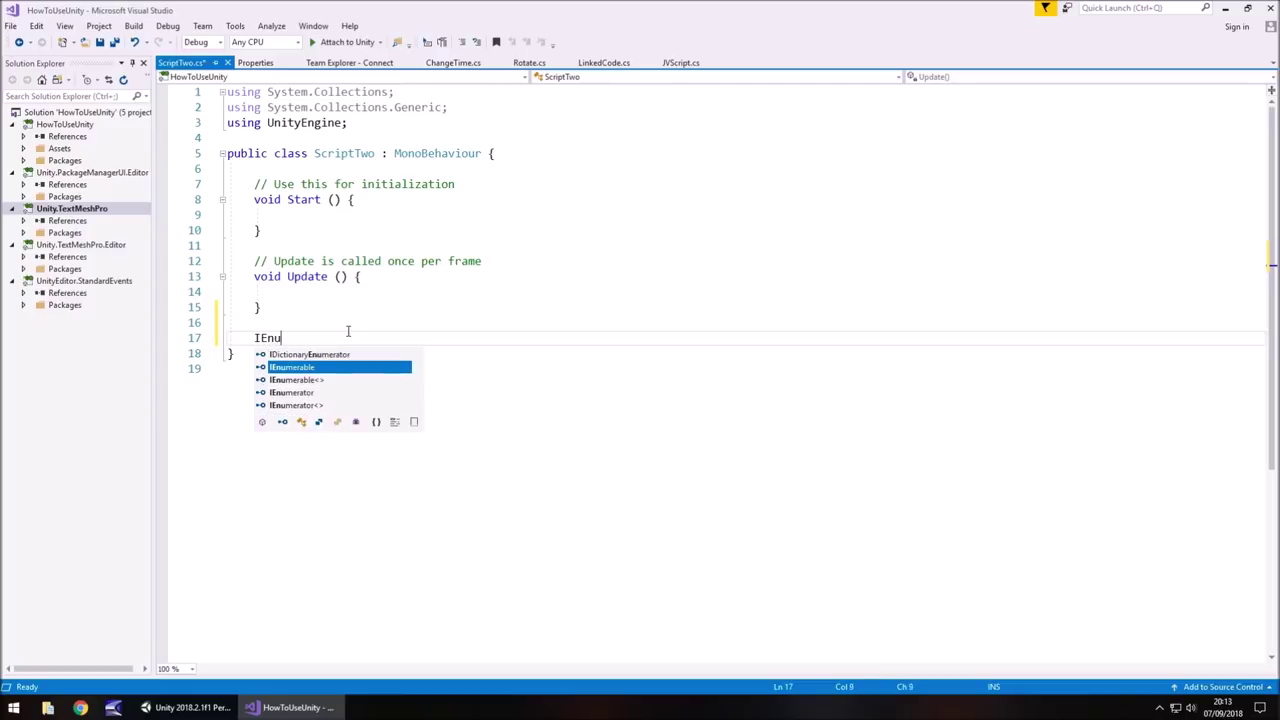
{"action": "type", "text": "merator"}
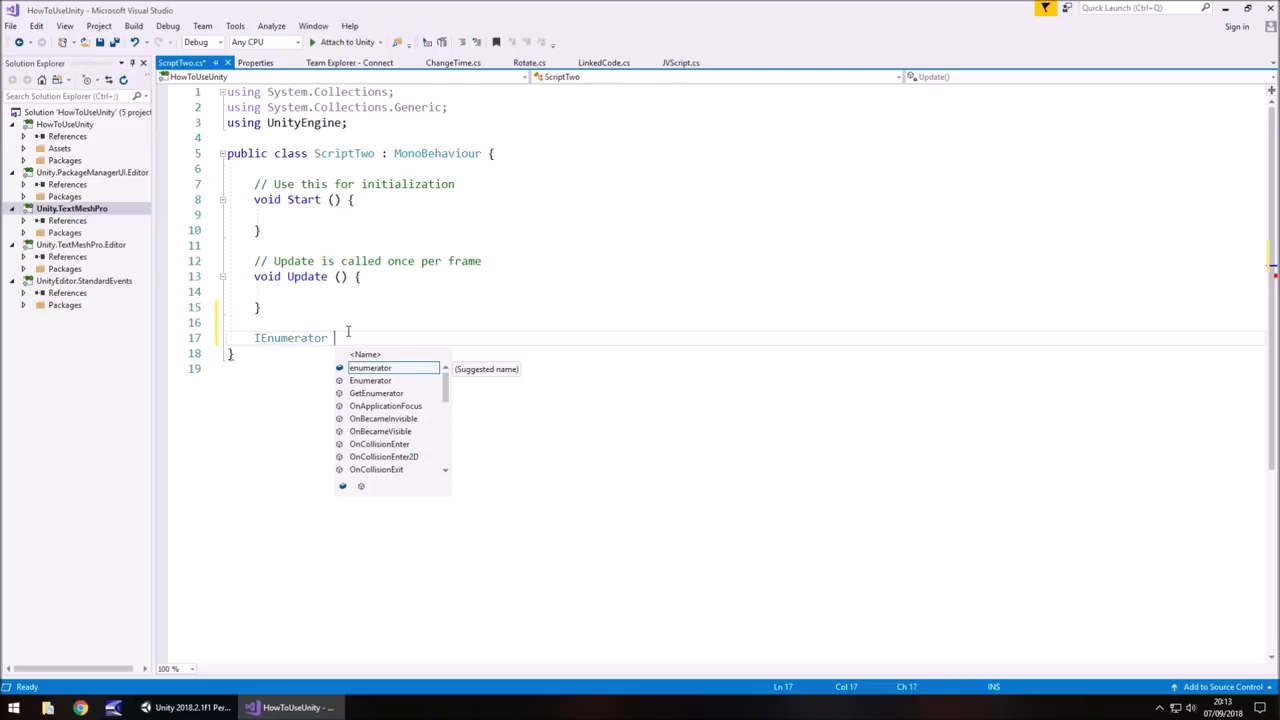
{"action": "type", "text": "Ba"}
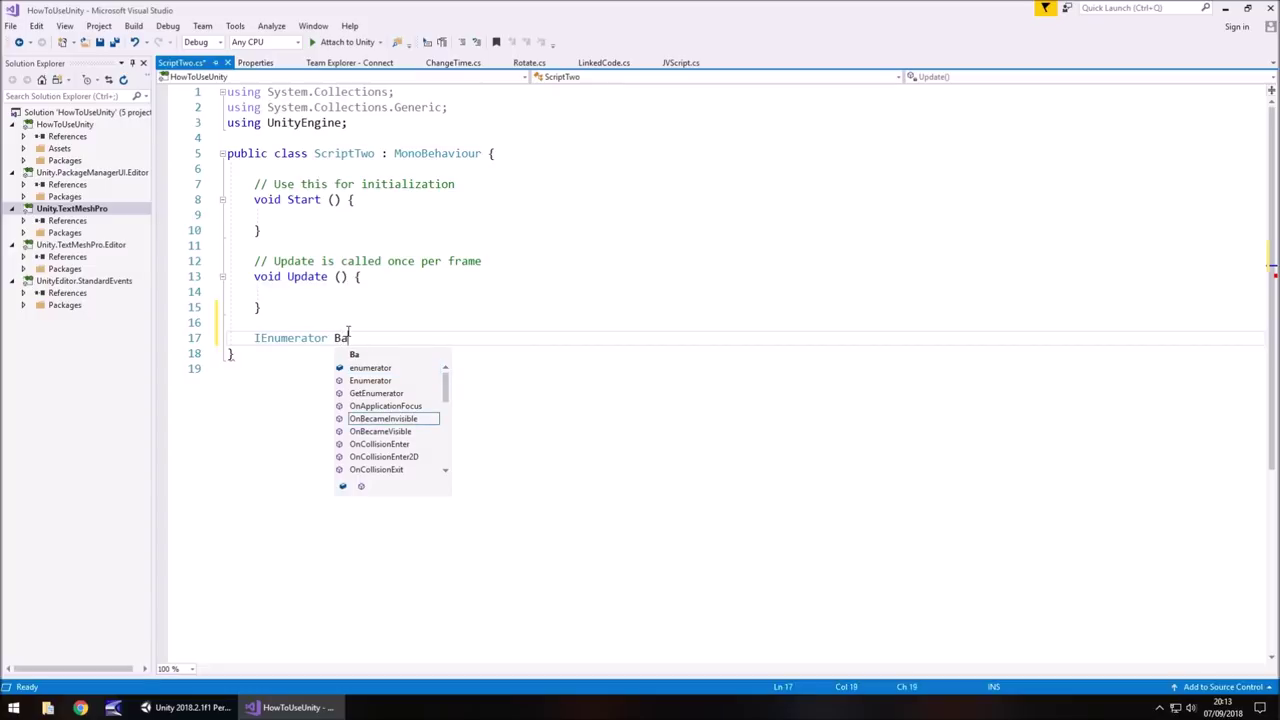
{"action": "type", "text": "llCode"}
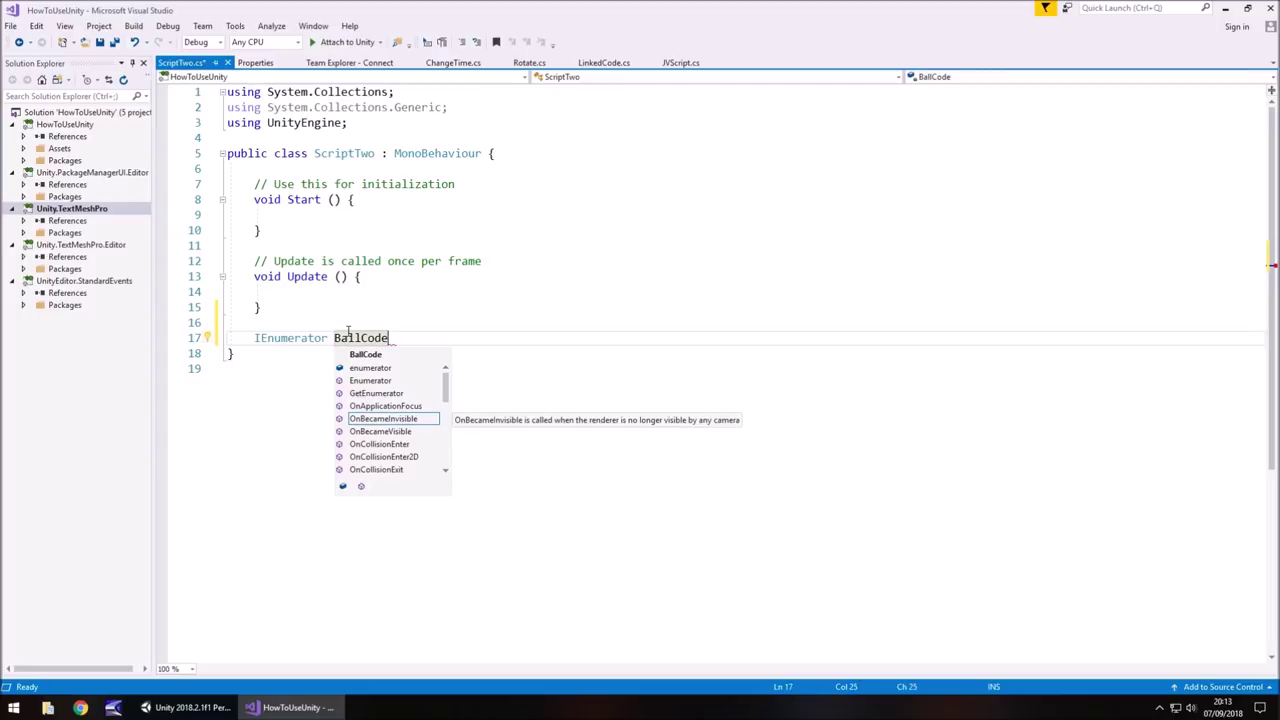
{"action": "type", "text": " ()"}
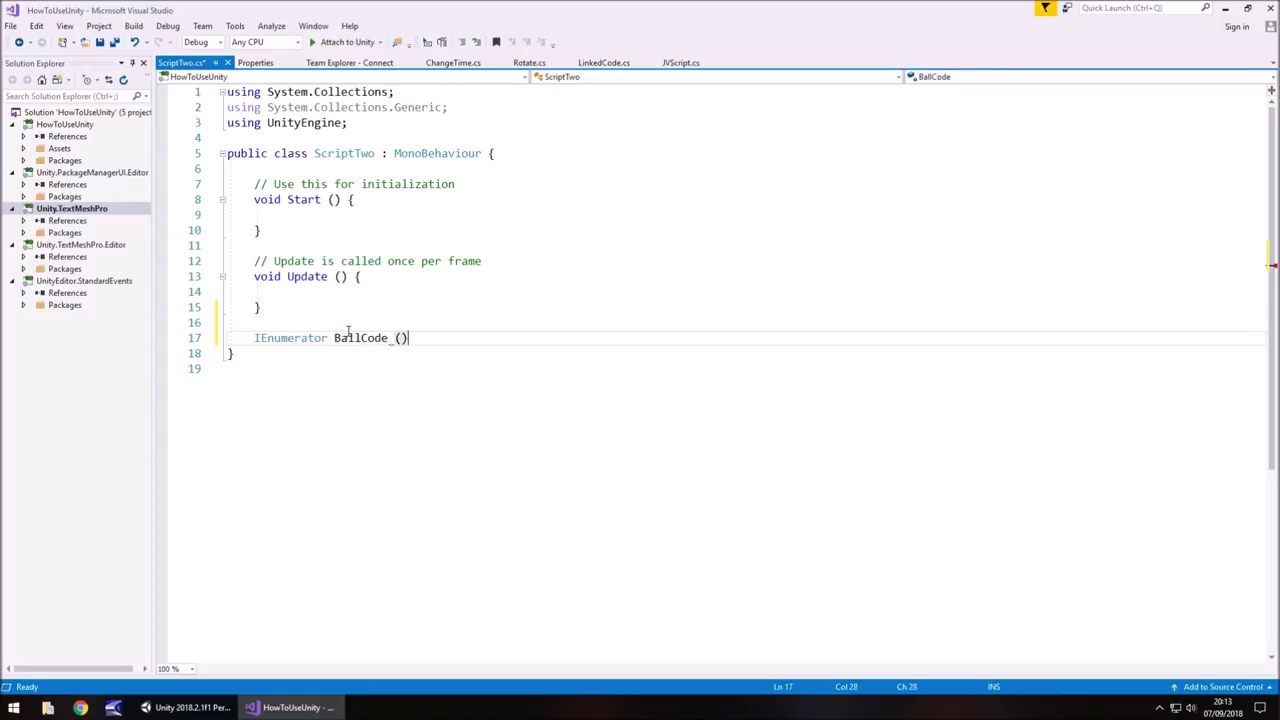
{"action": "type", "text": " {"}
{"action": "key", "text": "Return"}
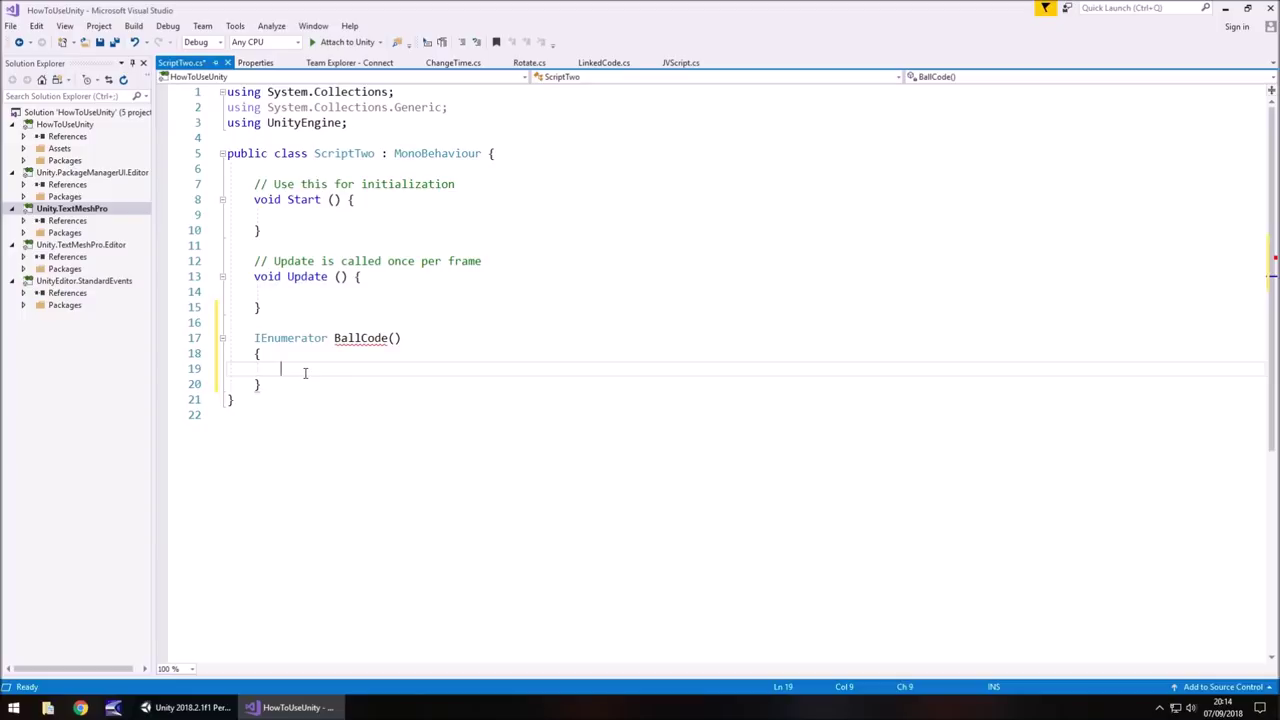
Step: Add the statement yield return new WaitForSeconds(10); to the body of the BallCode coroutine
{"action": "type", "text": "yiel"}
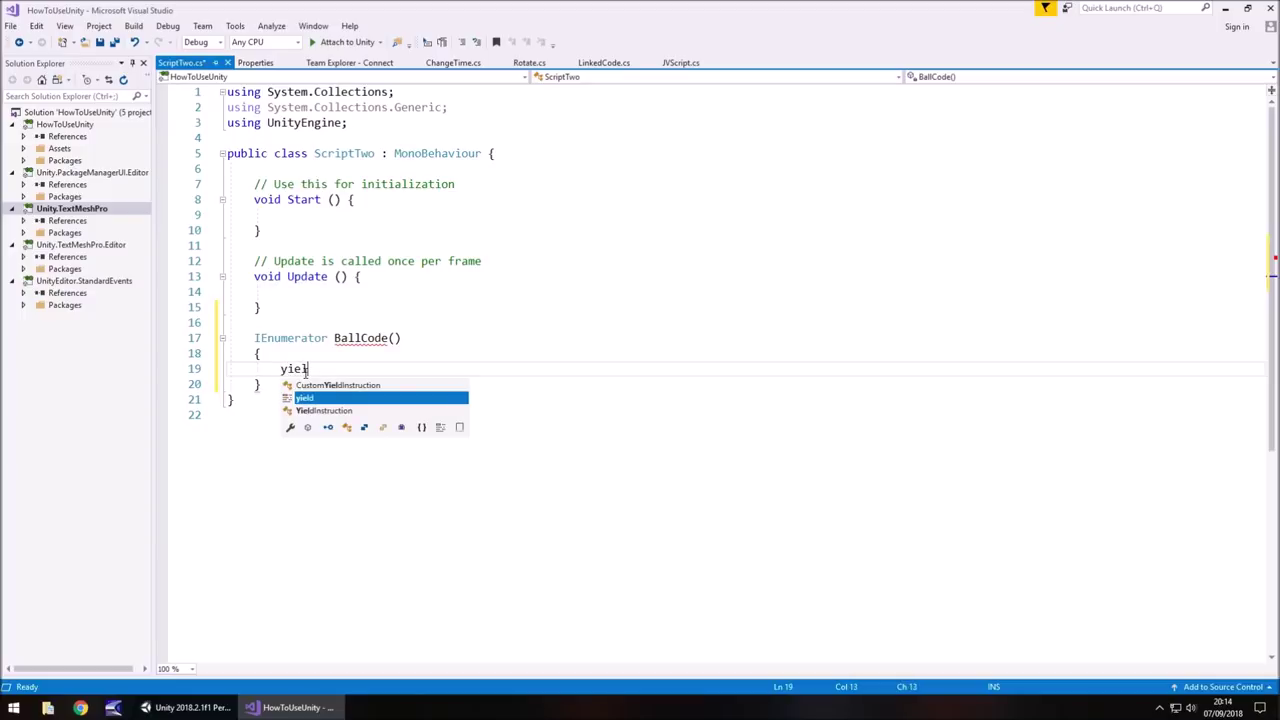
{"action": "type", "text": "d re"}
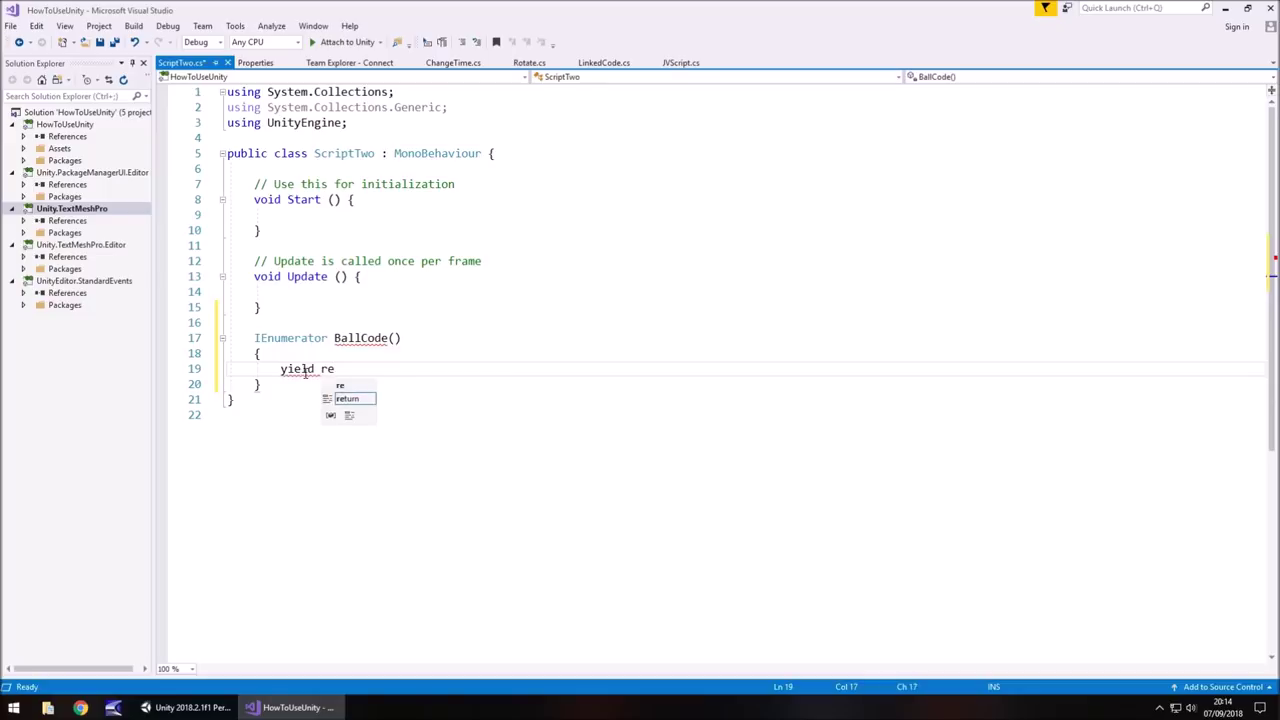
{"action": "type", "text": "turn "}
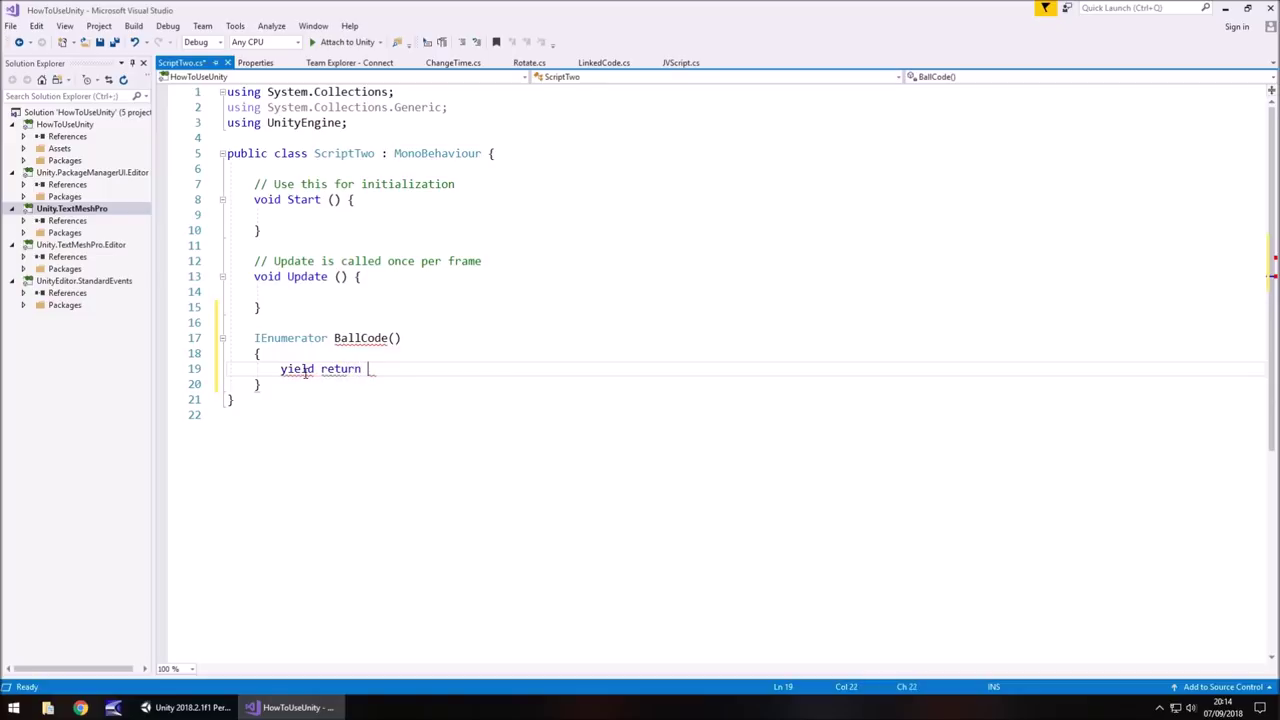
{"action": "type", "text": "new Wait"}
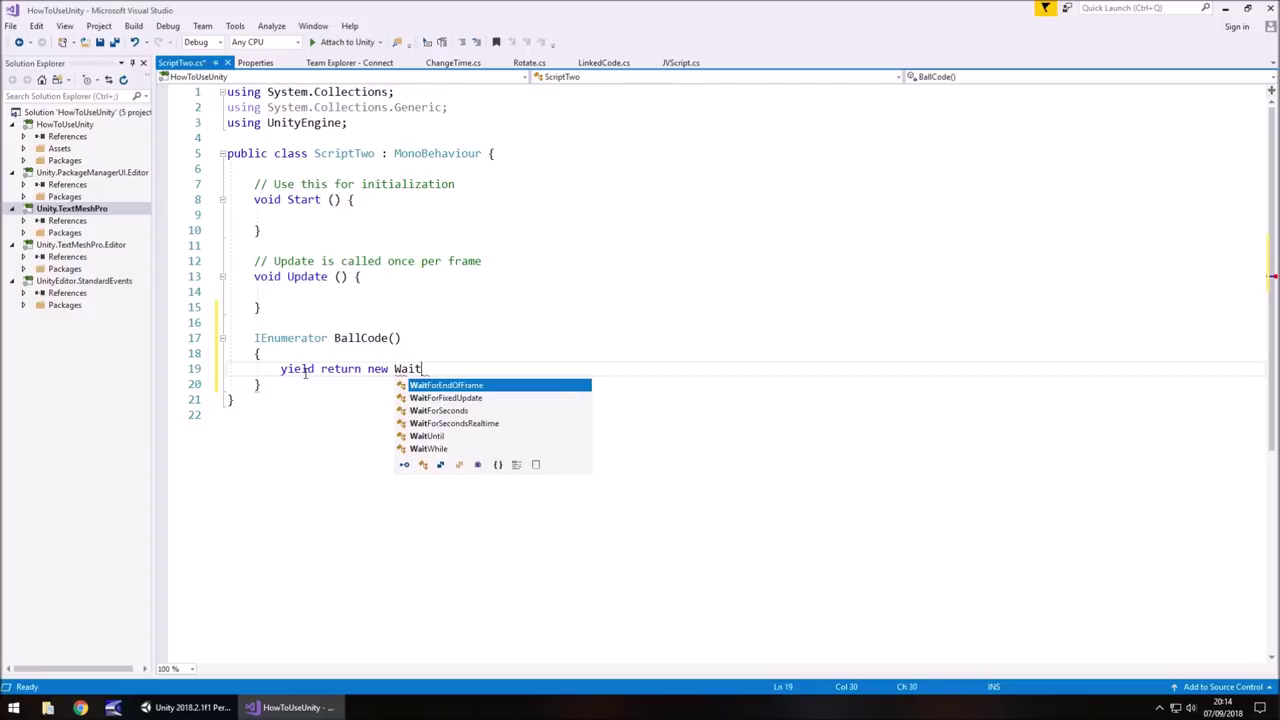
{"action": "type", "text": "ForSecon"}
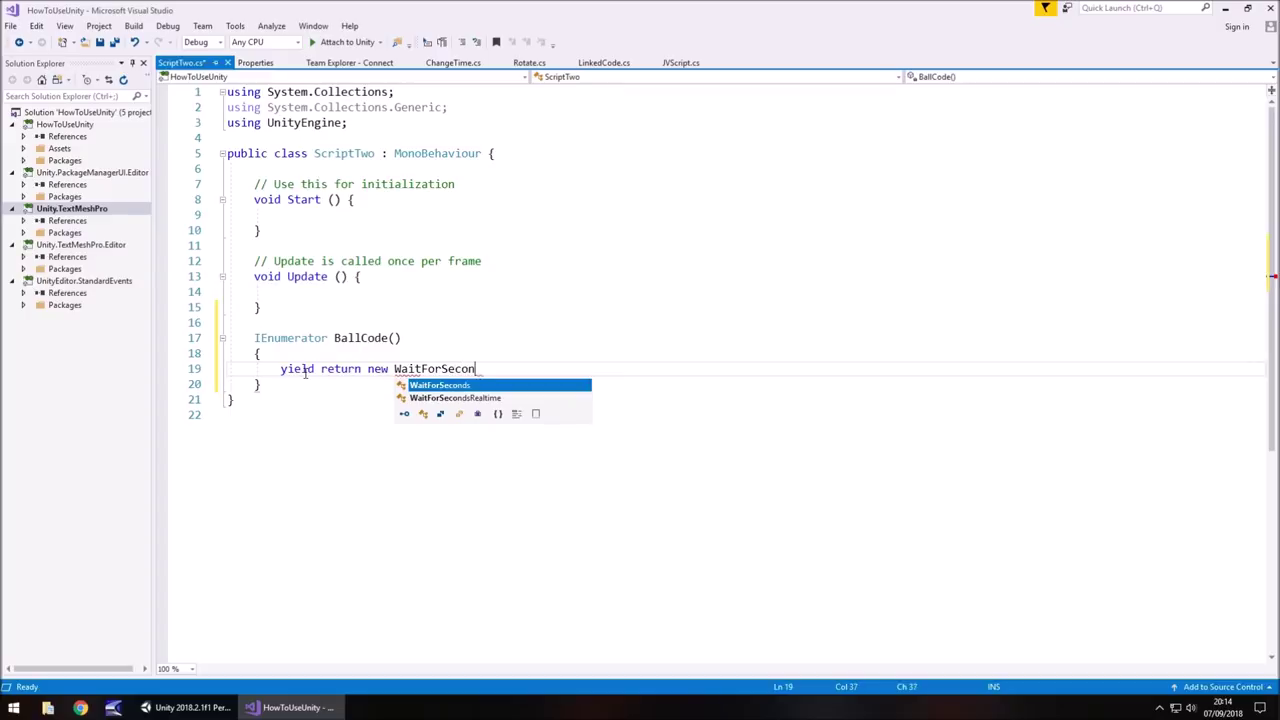
{"action": "type", "text": "ds("}
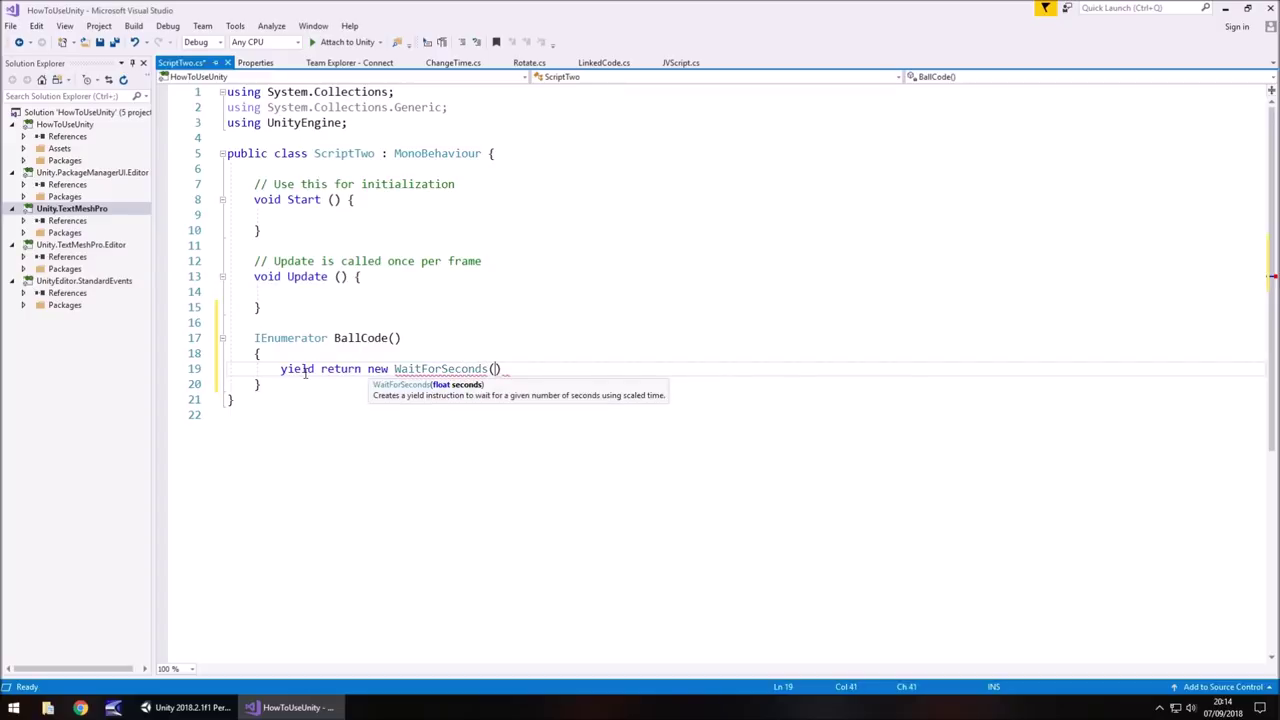
{"action": "type", "text": "10);"}
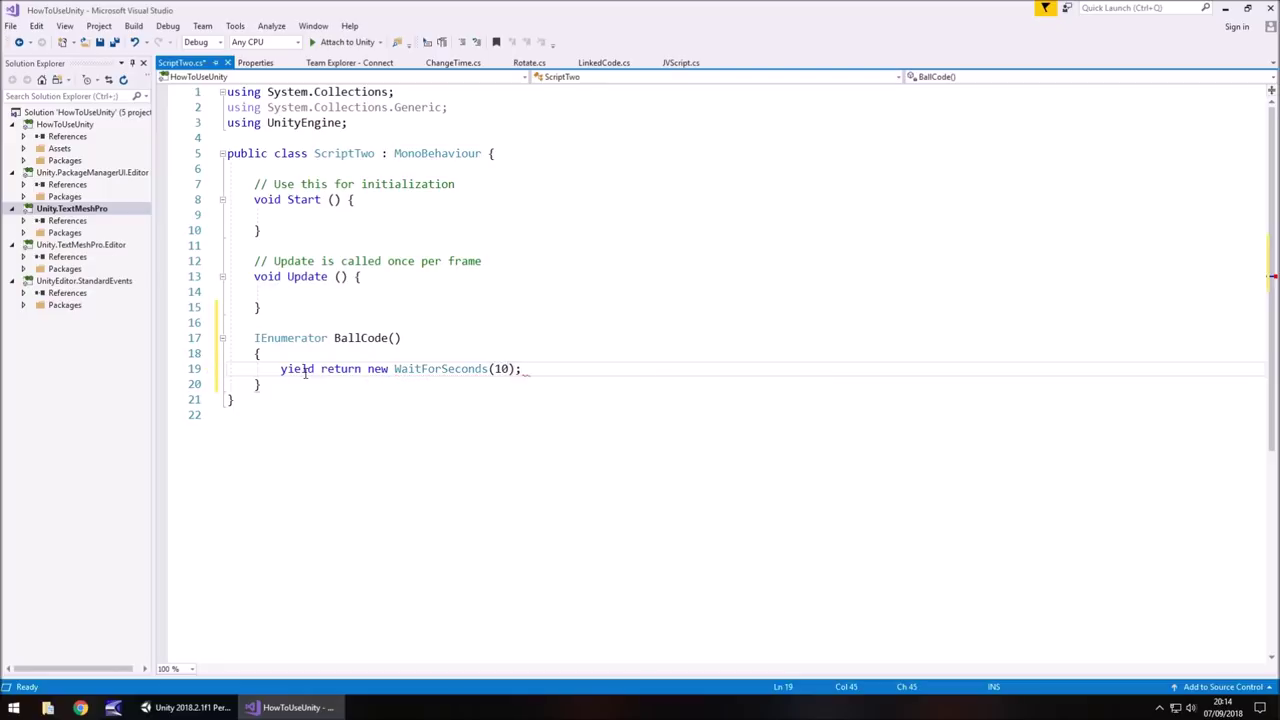
{"action": "key", "text": "Return"}
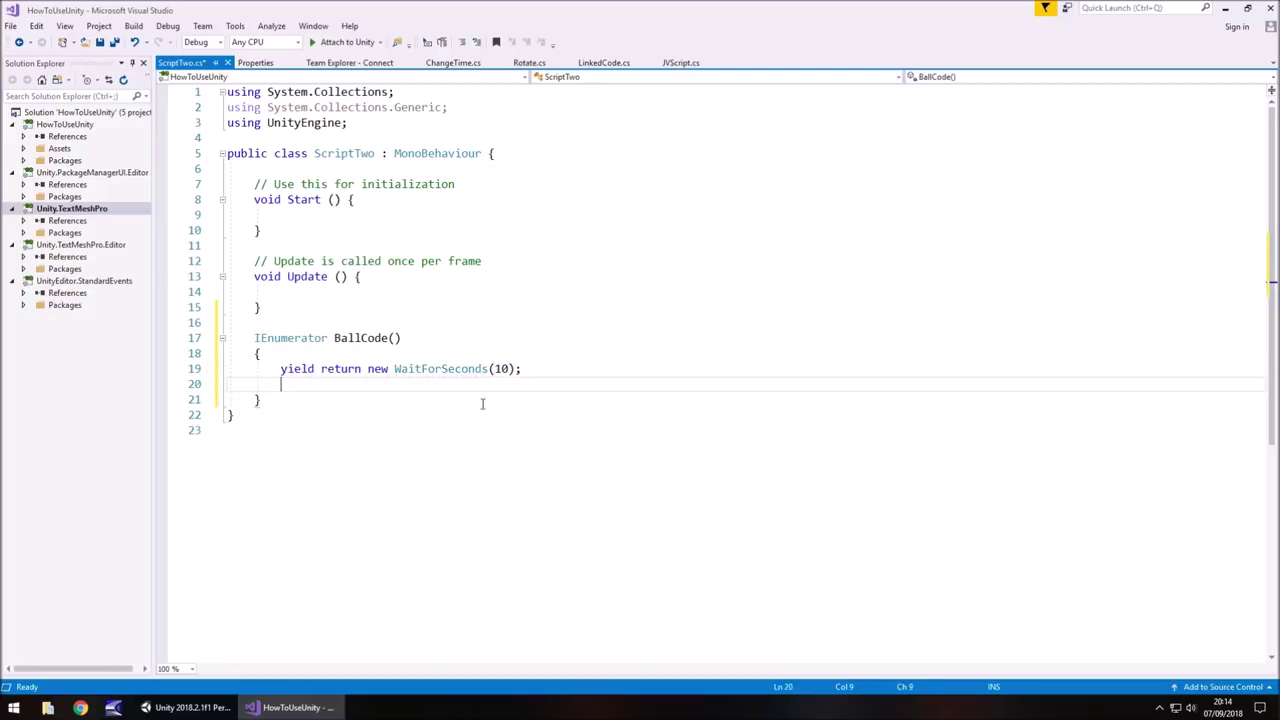
Step: Try a copy of the WaitForSeconds(10) yield line inside Start(), inspect the error, and remove the copy
{"action": "mouse_move", "coordinate": [396, 373]}
{"action": "left_click_drag", "start_coordinate": [549, 371], "coordinate": [281, 369]}
{"action": "key", "text": "ctrl+c"}
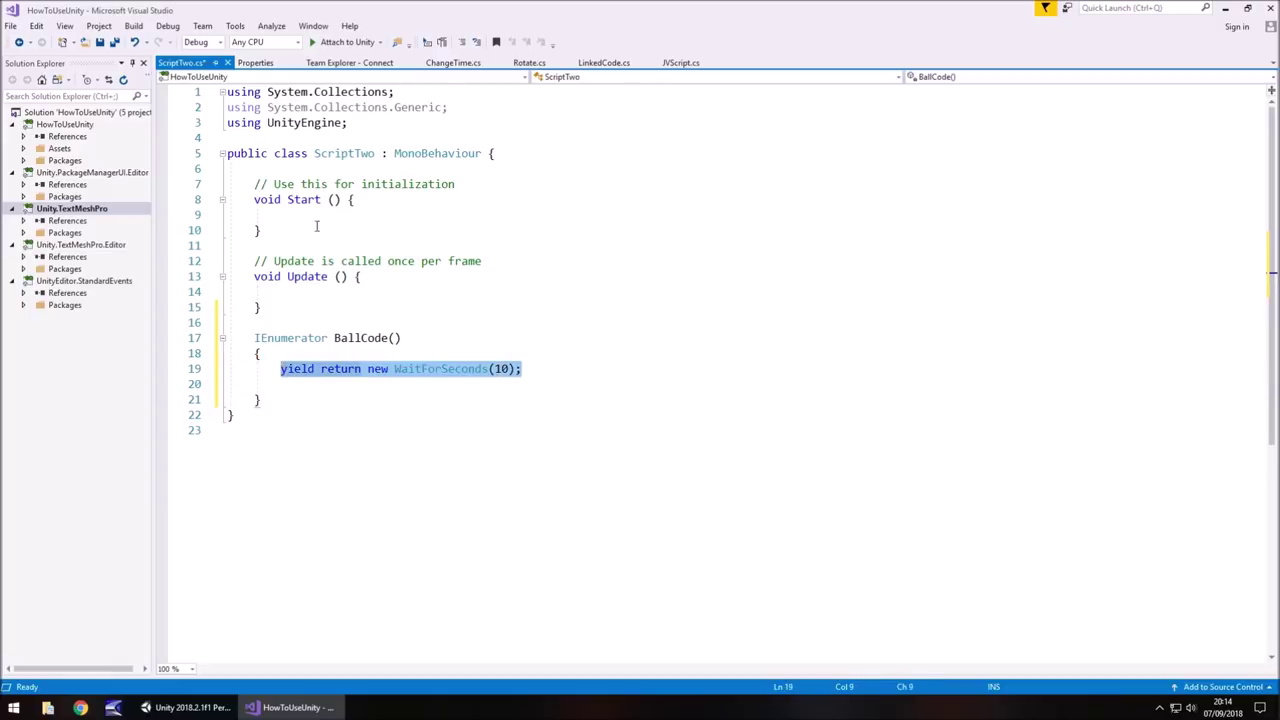
{"action": "left_click", "coordinate": [320, 214]}
{"action": "key", "text": "ctrl+v"}
{"action": "left_click", "coordinate": [366, 277]}
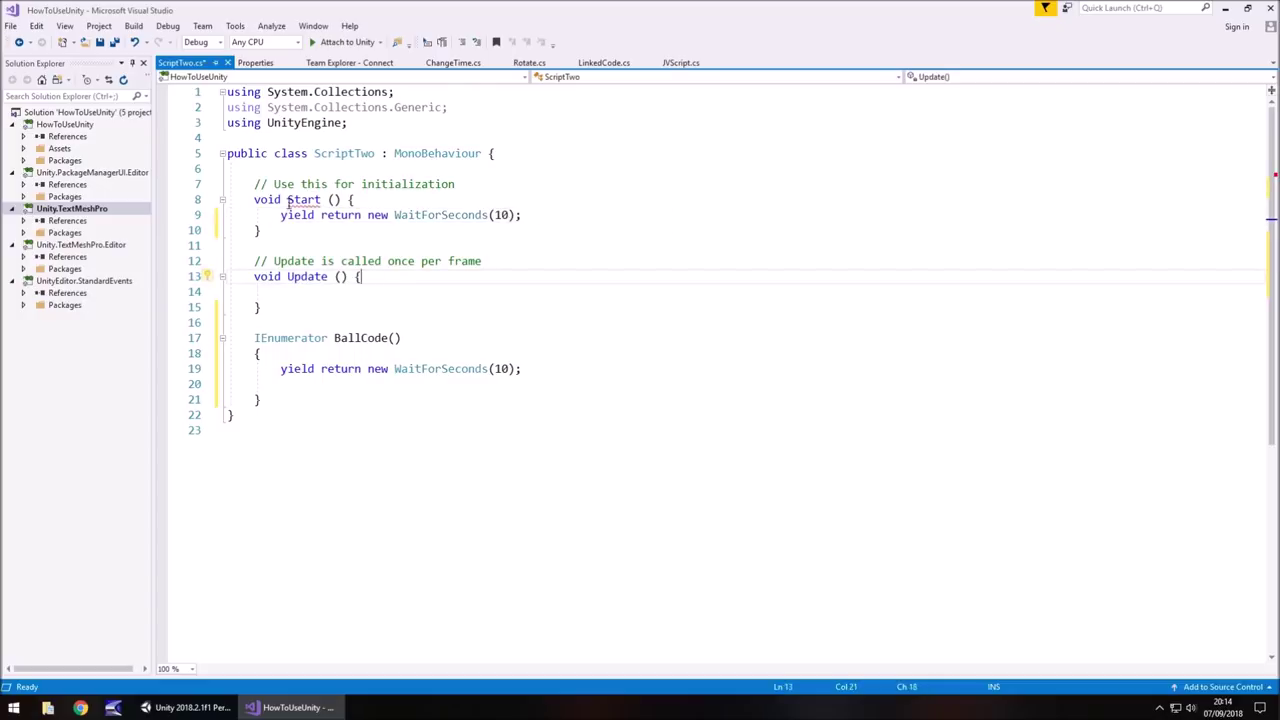
{"action": "mouse_move", "coordinate": [290, 201]}
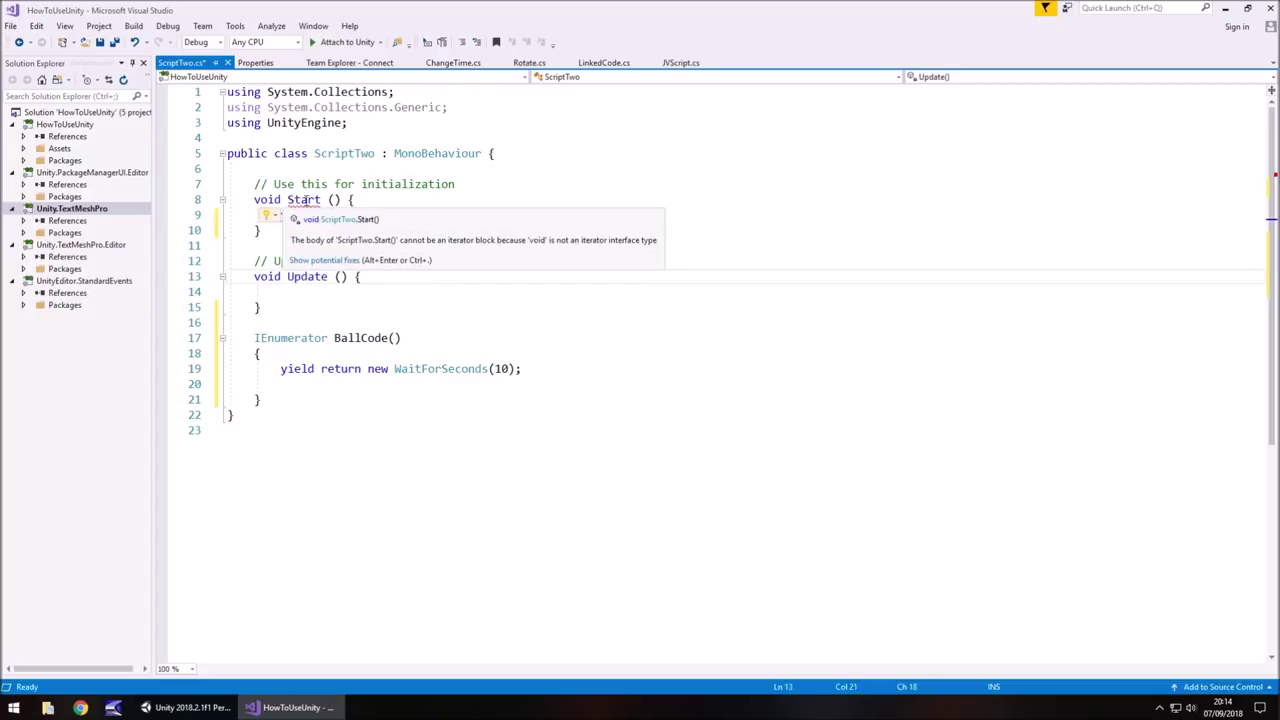
{"action": "left_click_drag", "start_coordinate": [522, 215], "coordinate": [212, 214]}
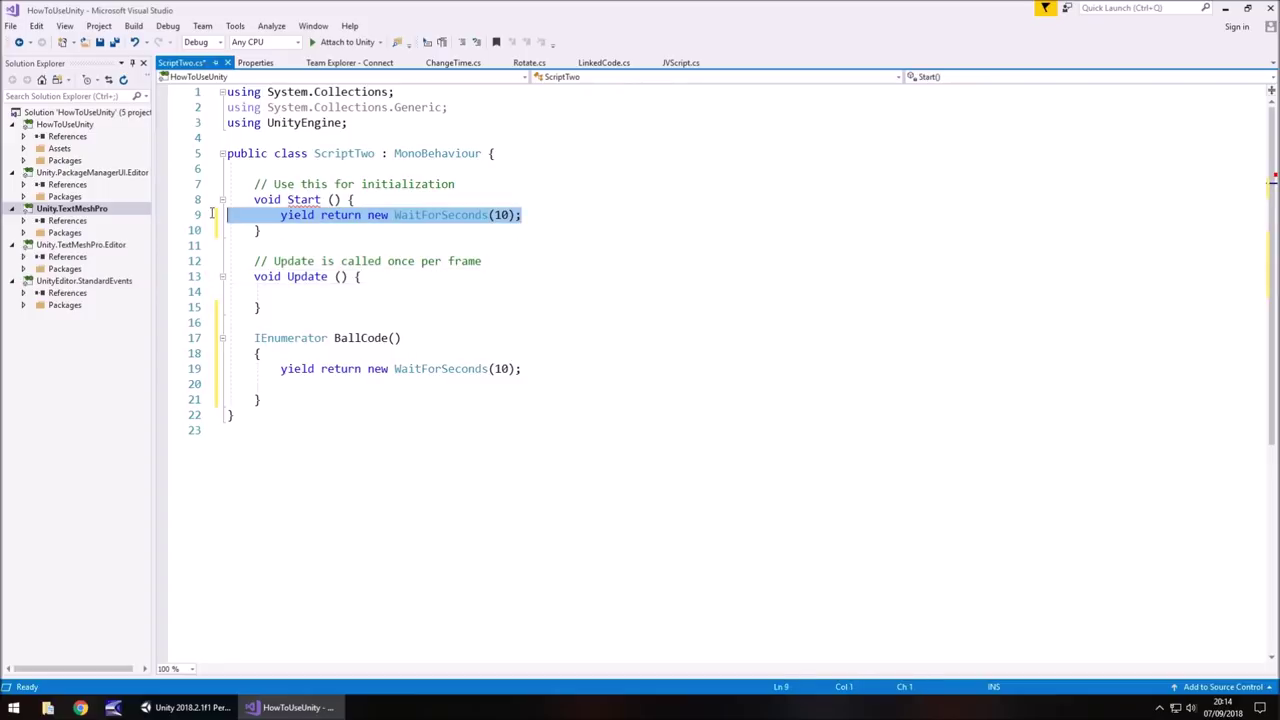
{"action": "key", "text": "BackSpace"}
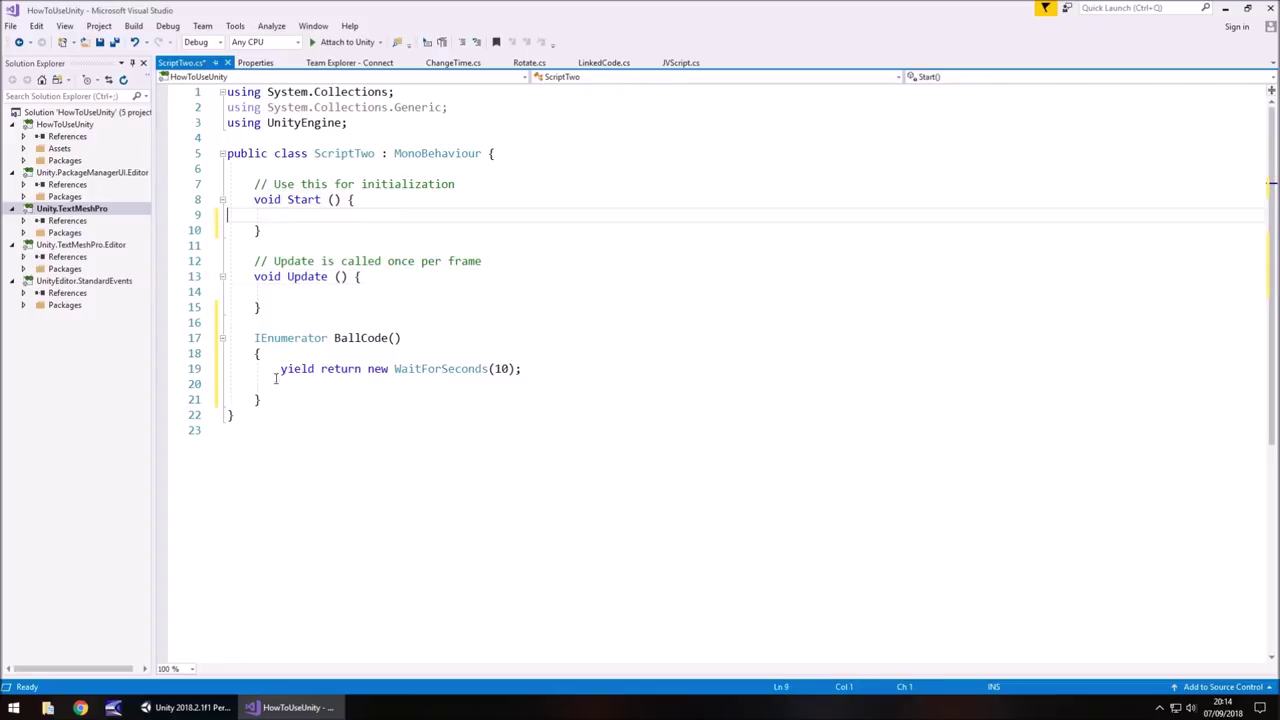
{"action": "left_click", "coordinate": [317, 383]}
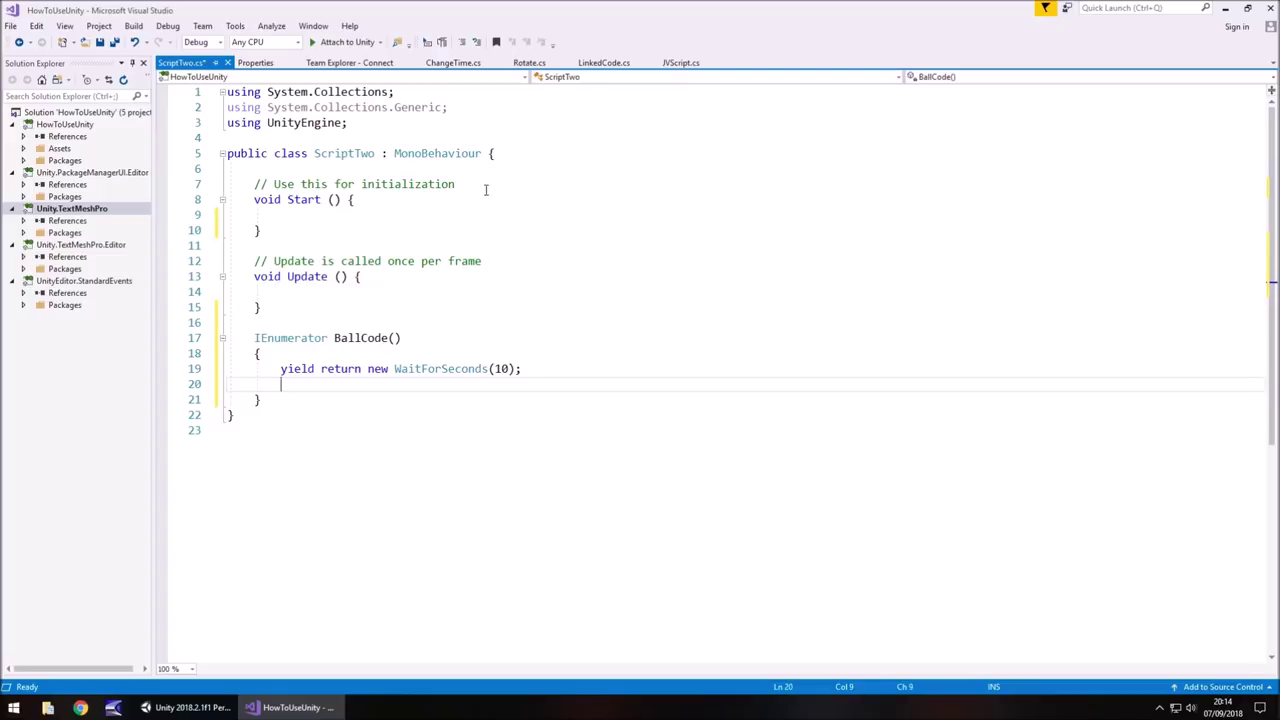
Step: Replace the initialization comment above Start() with the variable declaration public GameObject theBall; followed by a blank line
{"action": "left_click_drag", "start_coordinate": [486, 189], "coordinate": [303, 185]}
{"action": "key", "text": "shift+Home"}
{"action": "key", "text": "Return"}
{"action": "key", "text": "Up"}
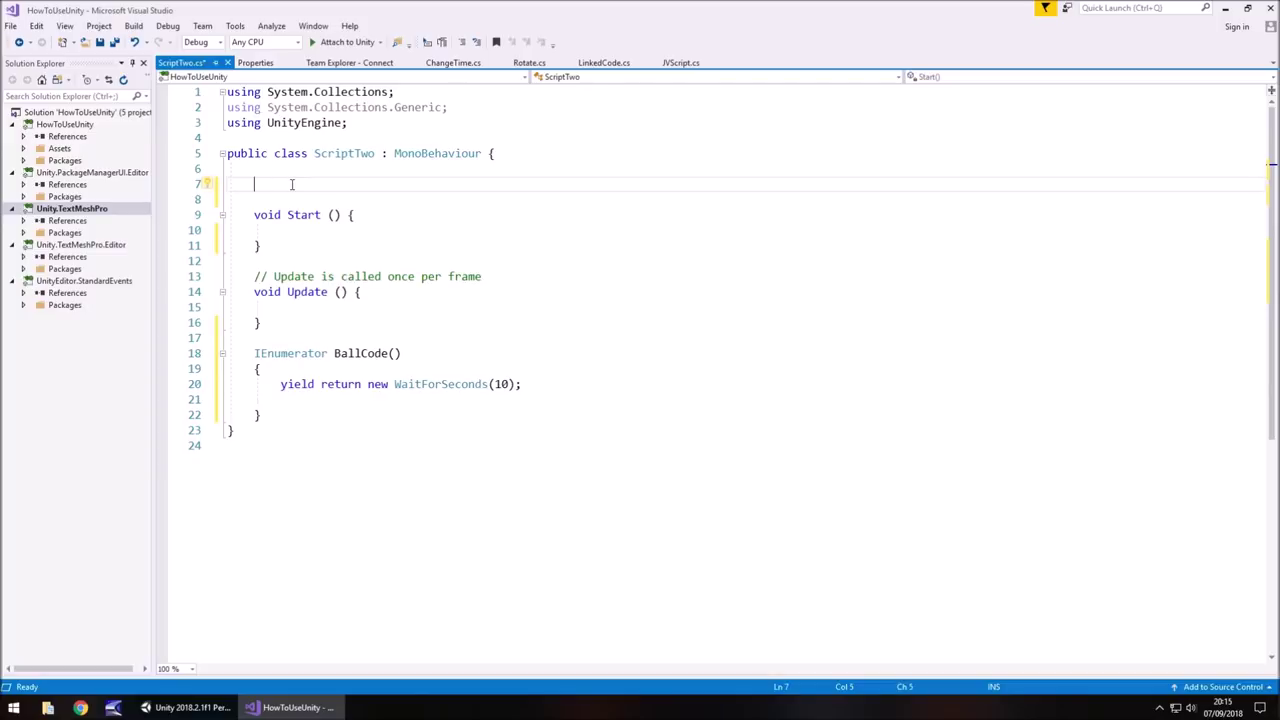
{"action": "type", "text": "public GameO"}
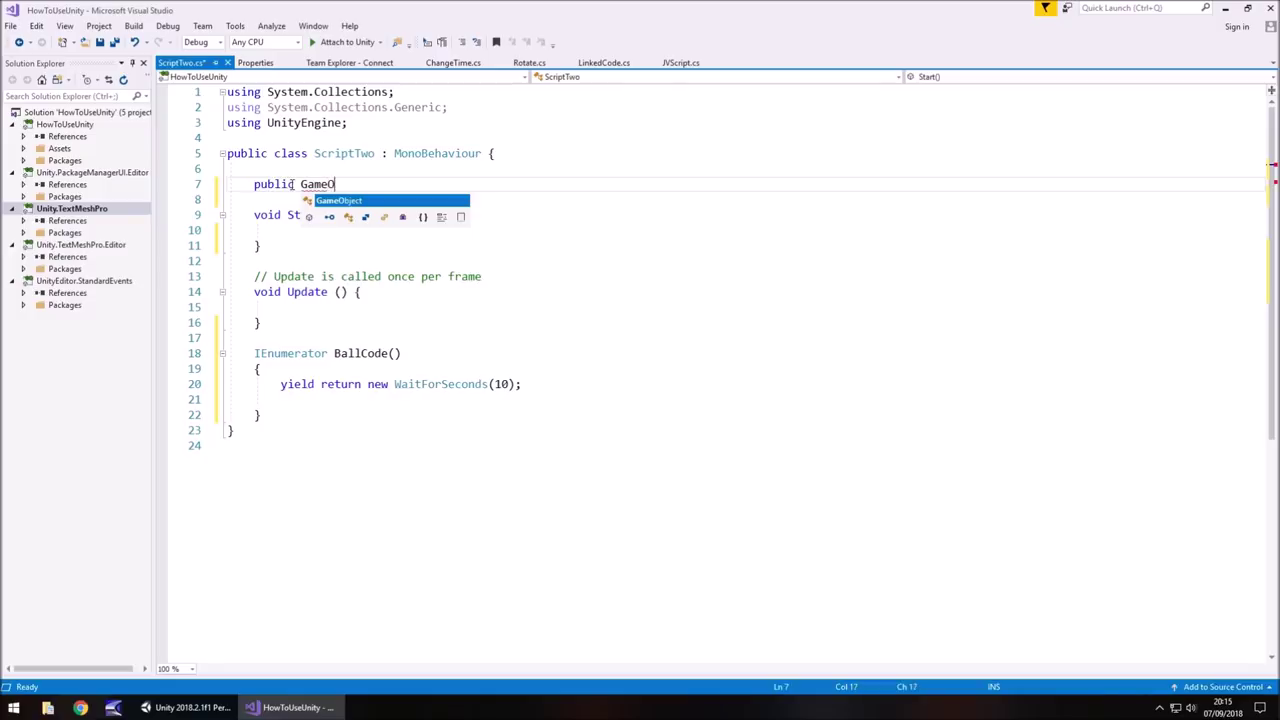
{"action": "type", "text": "bject "}
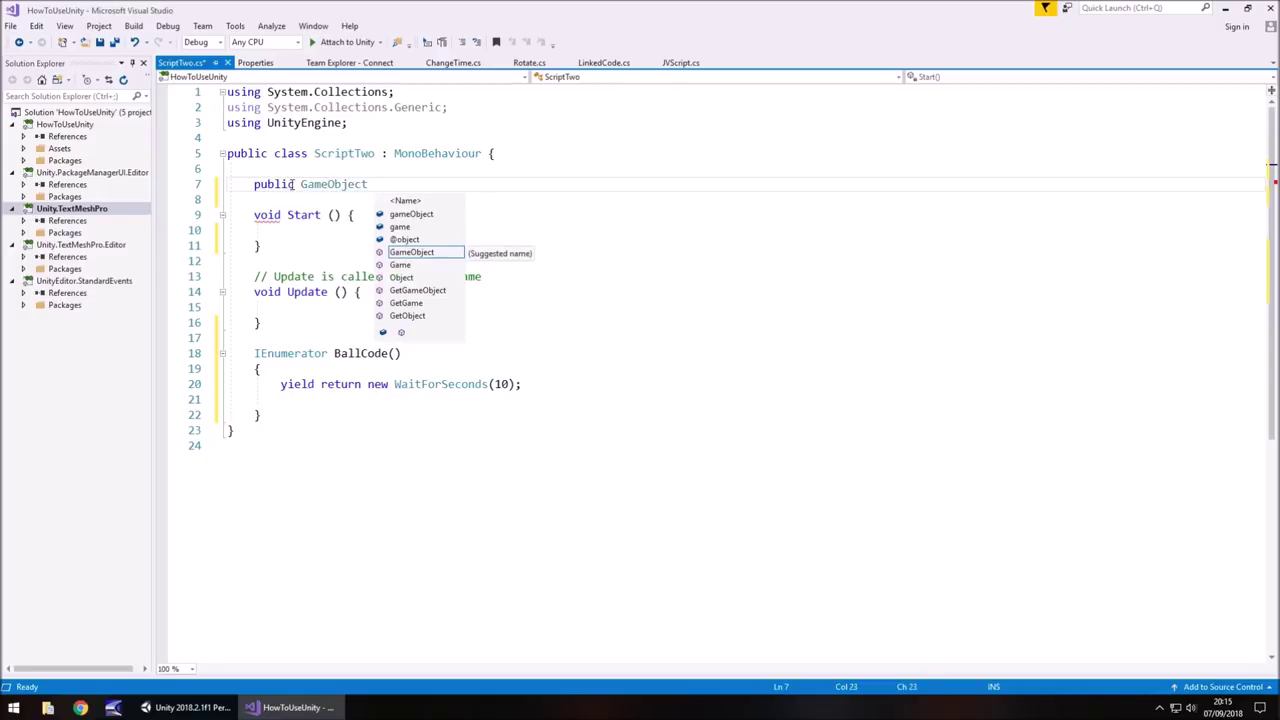
{"action": "type", "text": "theBall"}
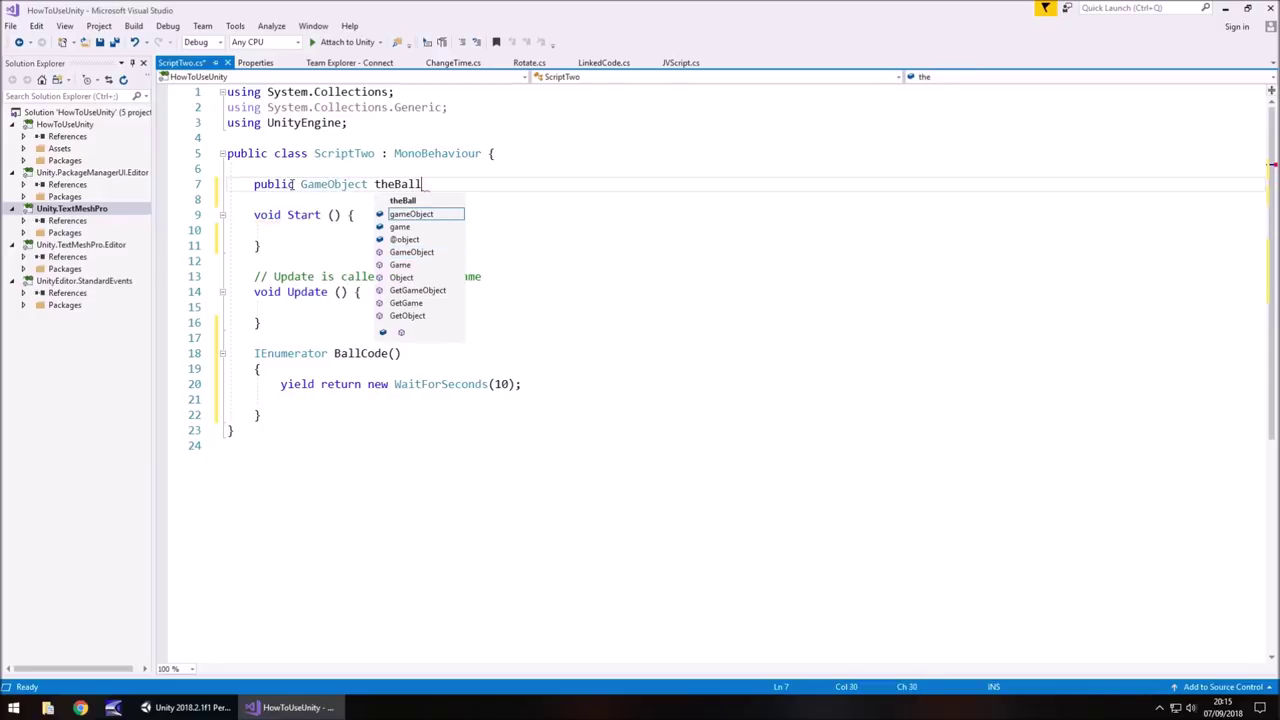
{"action": "type", "text": ";"}
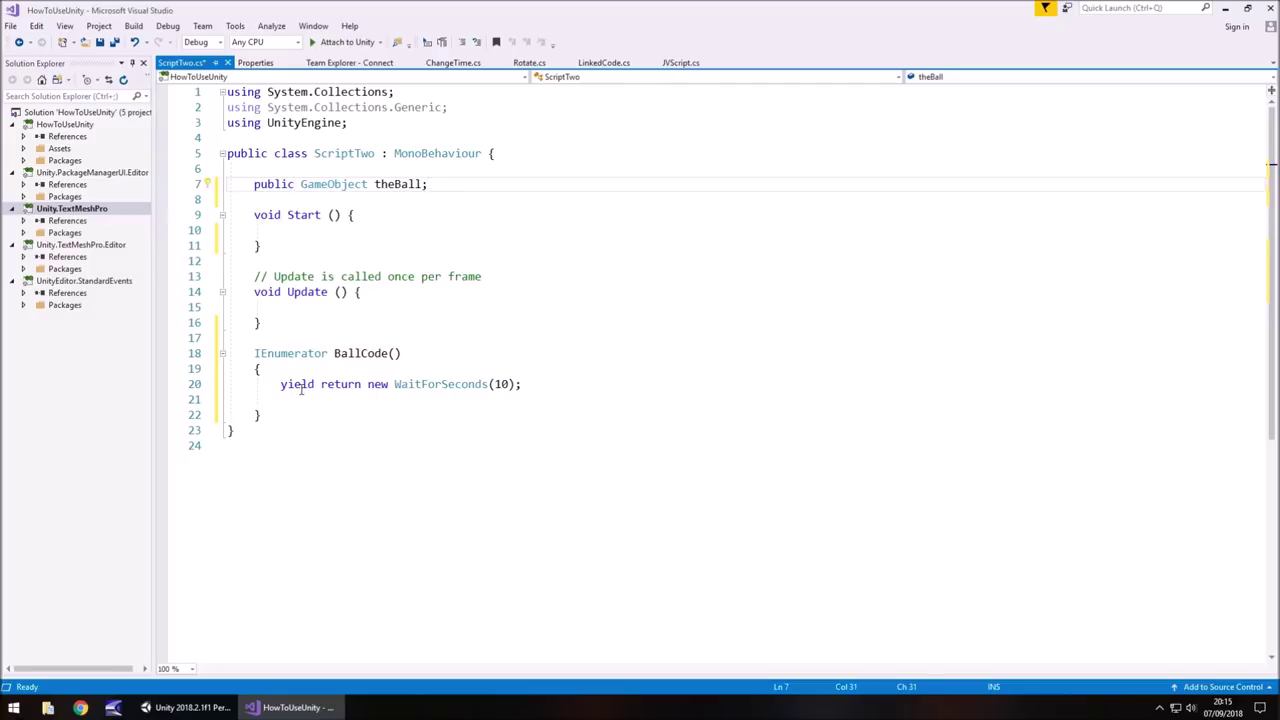
Step: Add theBall.SetActive(false); below the WaitForSeconds(10) line in BallCode
{"action": "left_click", "coordinate": [308, 401]}
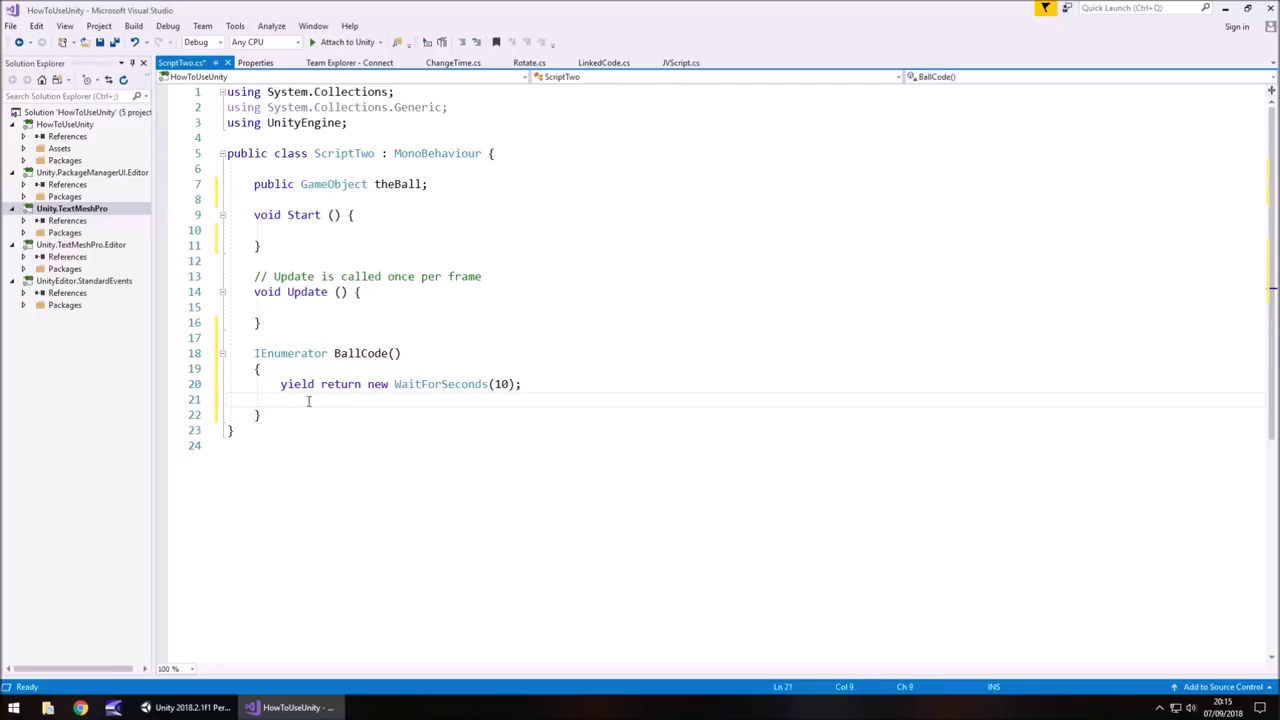
{"action": "type", "text": "theBa"}
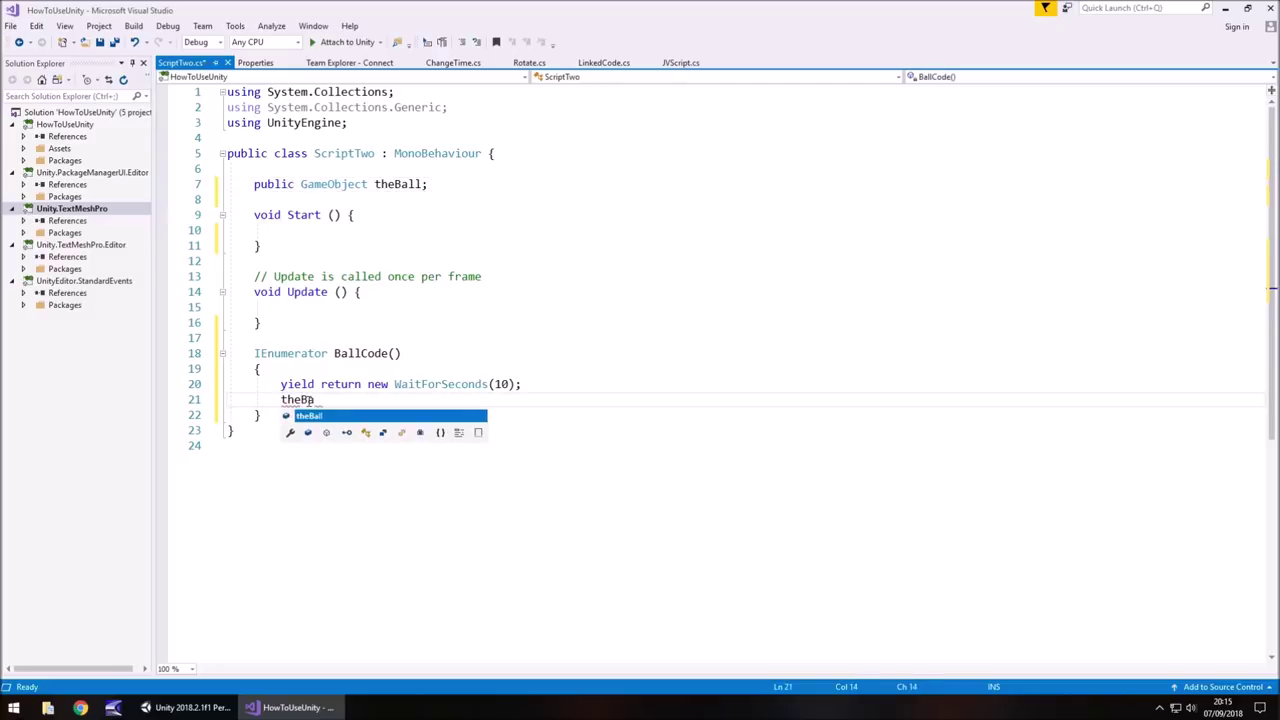
{"action": "type", "text": "ll.SetAc"}
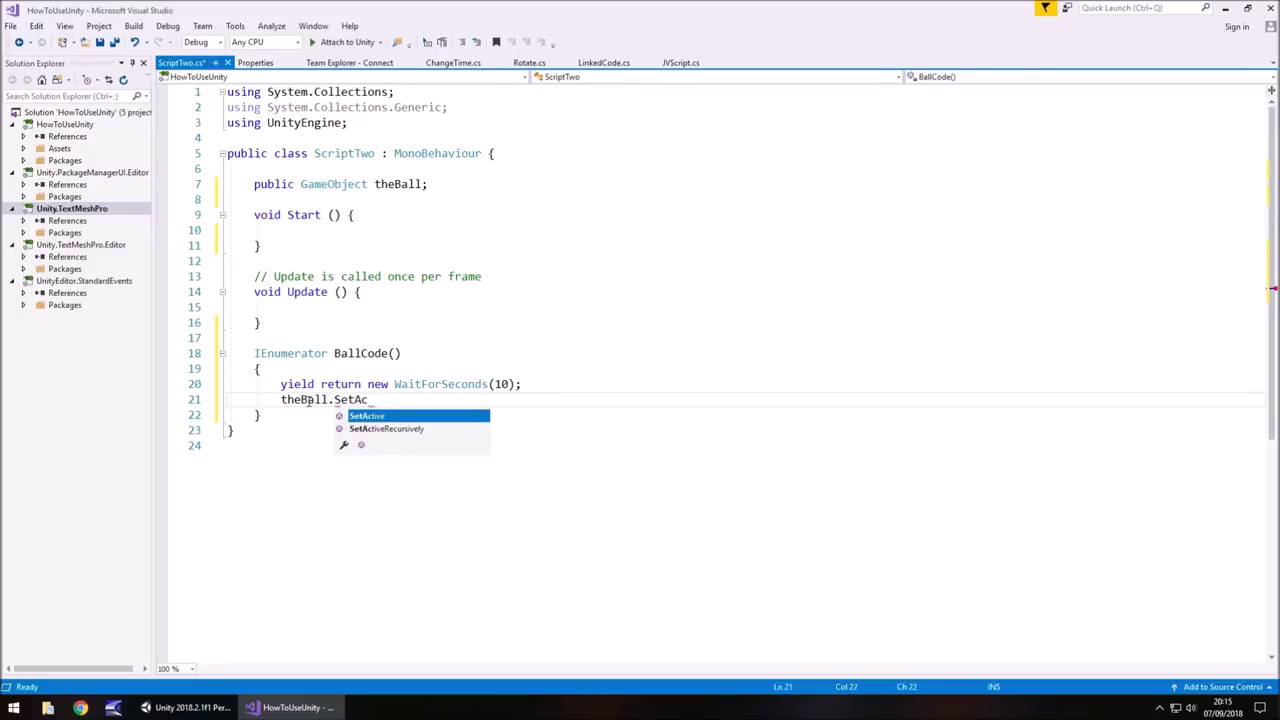
{"action": "type", "text": "tive(false"}
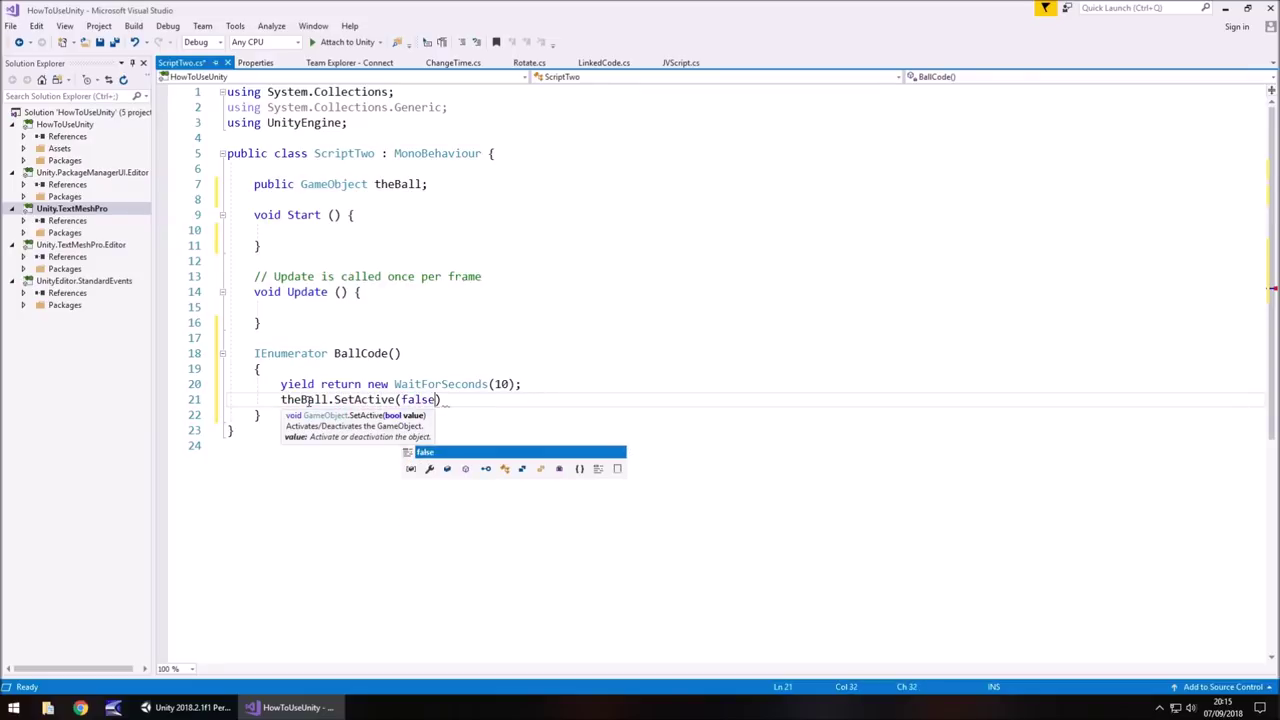
{"action": "type", "text": ");"}
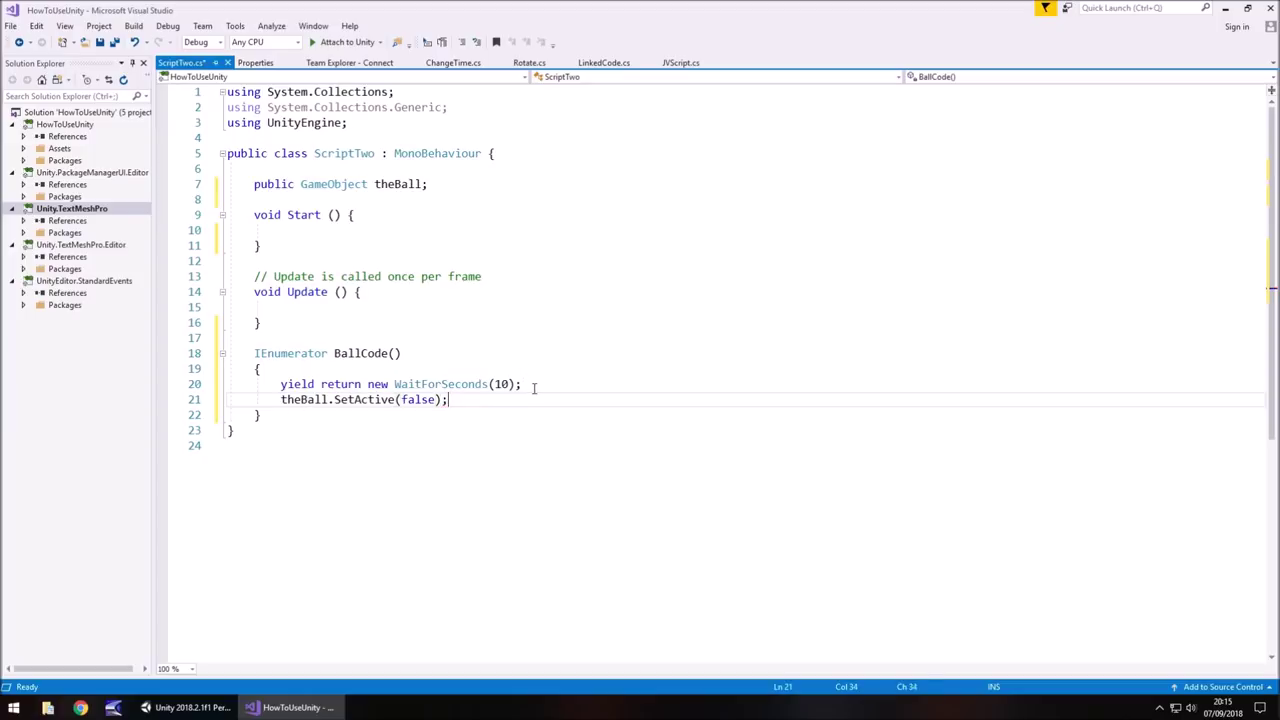
Step: Copy the yield line below theBall.SetActive(false); in BallCode and set the copy's wait to 3 seconds
{"action": "key", "text": "Return"}
{"action": "left_click_drag", "start_coordinate": [537, 386], "coordinate": [281, 386]}
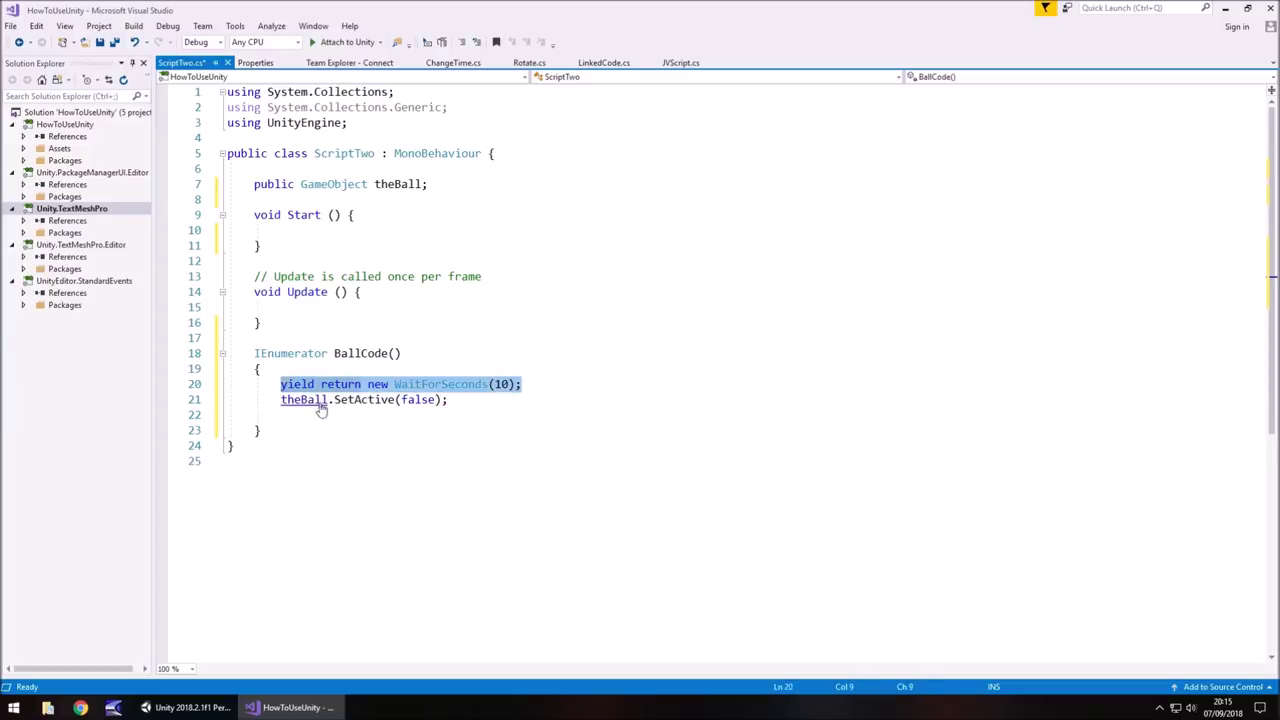
{"action": "key", "text": "ctrl+c"}
{"action": "left_click", "coordinate": [321, 418]}
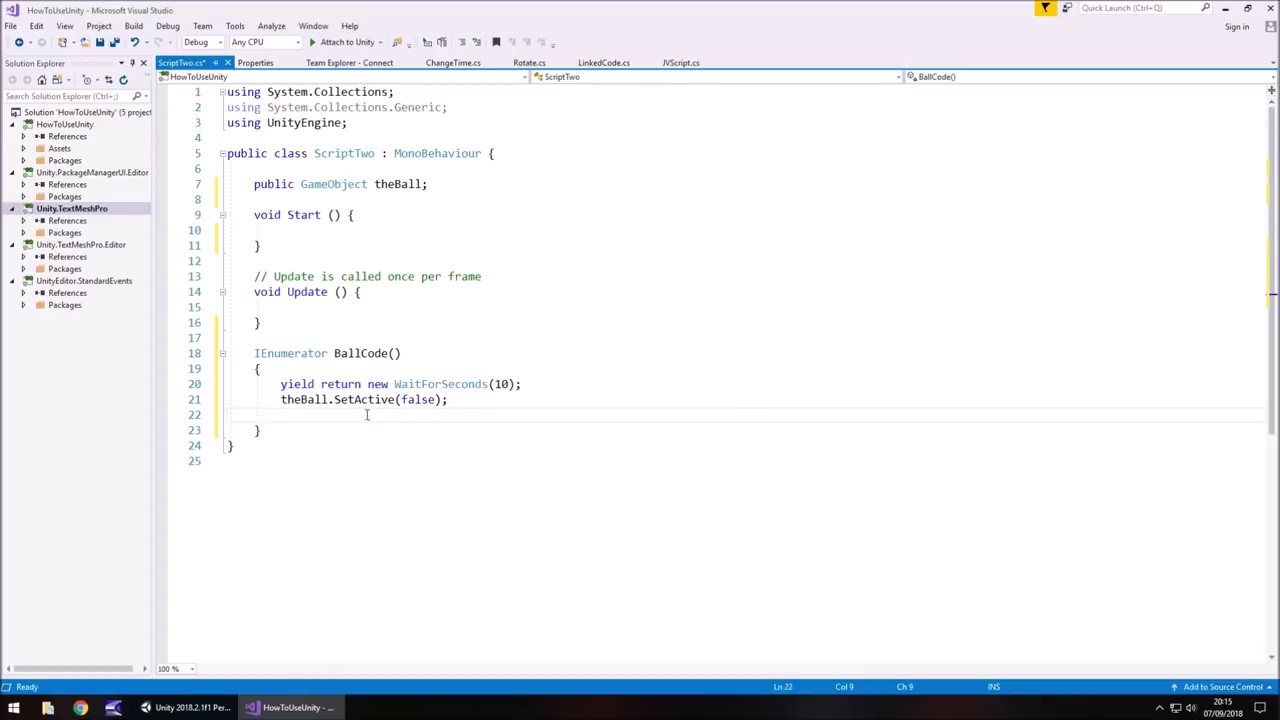
{"action": "key", "text": "ctrl+v"}
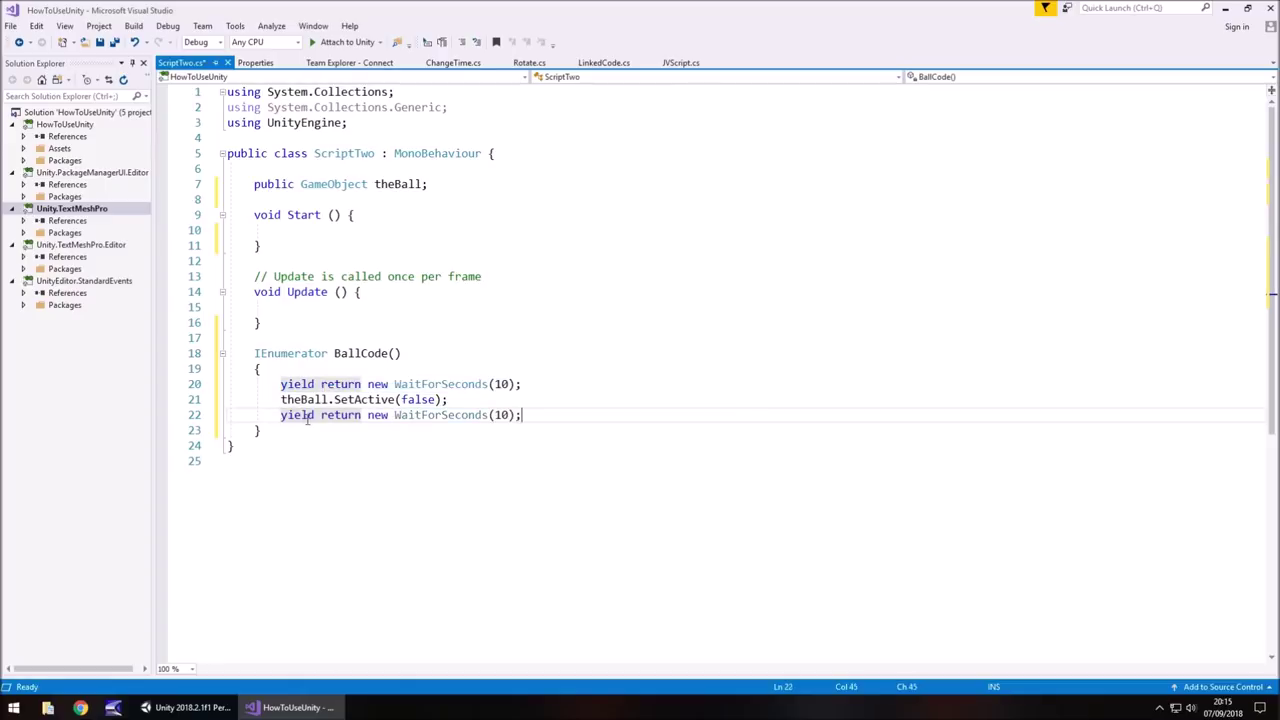
{"action": "double_click", "coordinate": [501, 414]}
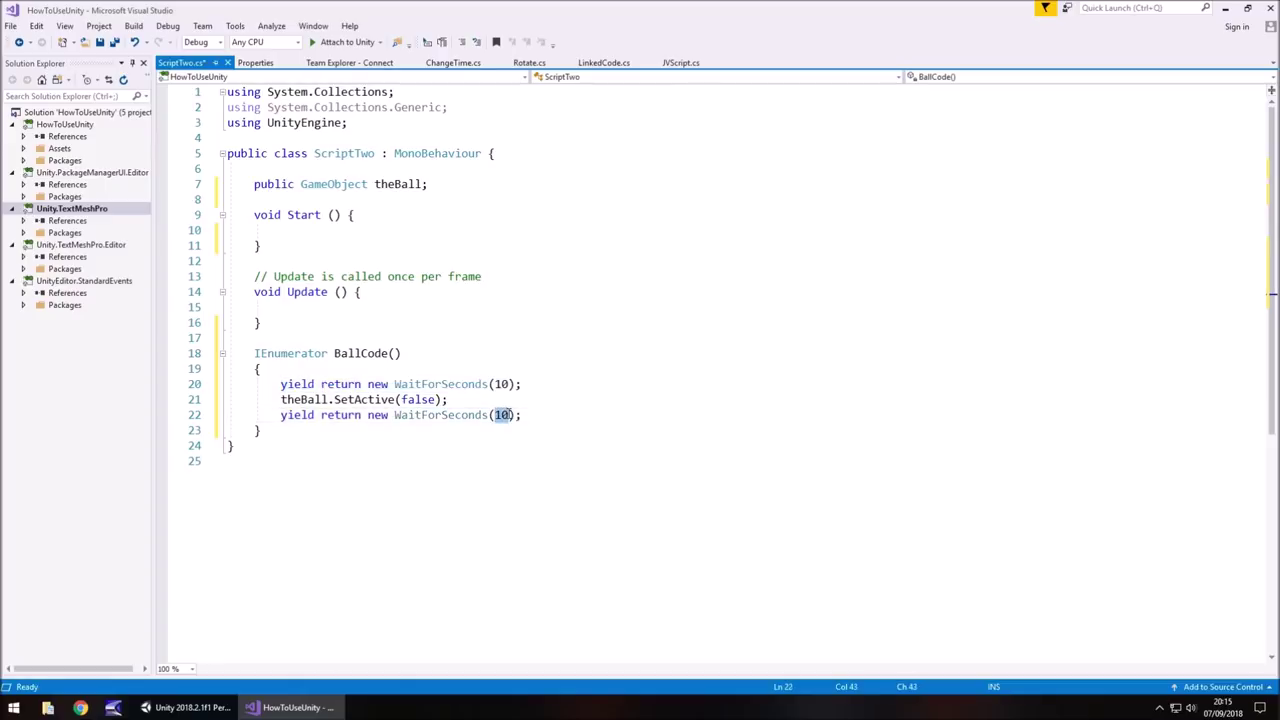
{"action": "type", "text": "3"}
Step: Add theBall.SetActive(true); below the WaitForSeconds(3) line in BallCode
{"action": "left_click", "coordinate": [522, 415]}
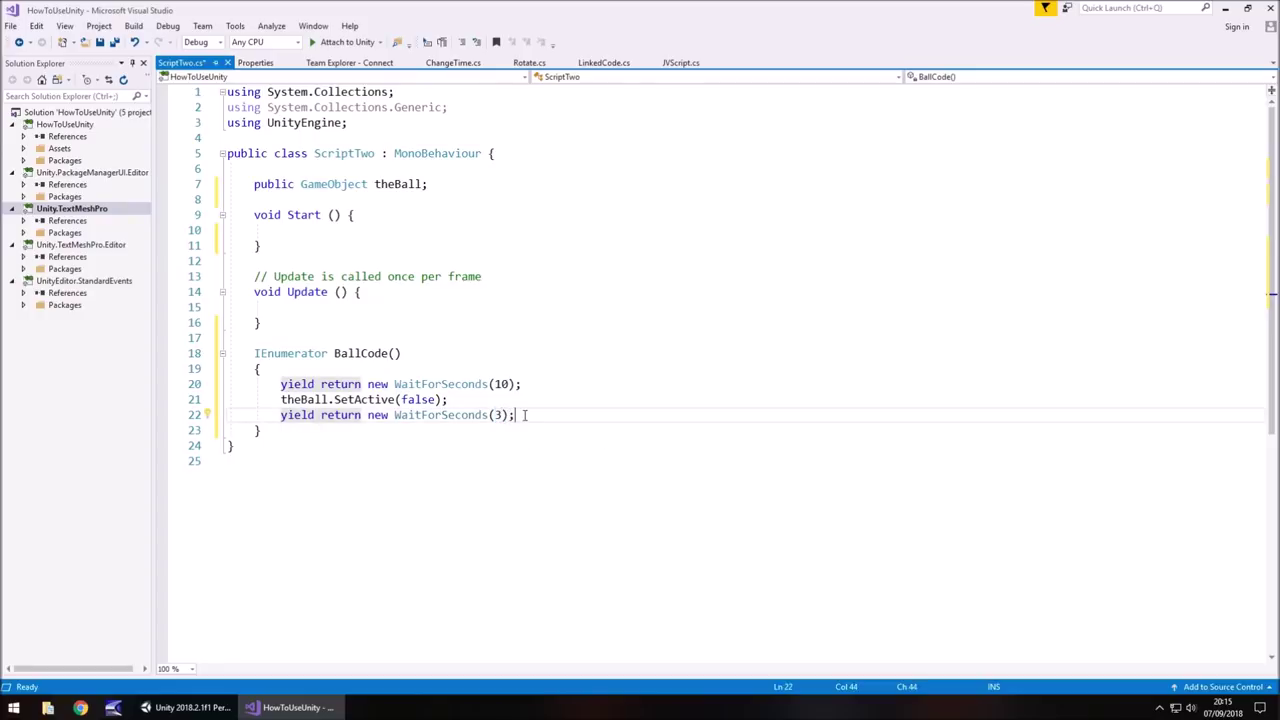
{"action": "key", "text": "Return"}
{"action": "type", "text": "theBa"}
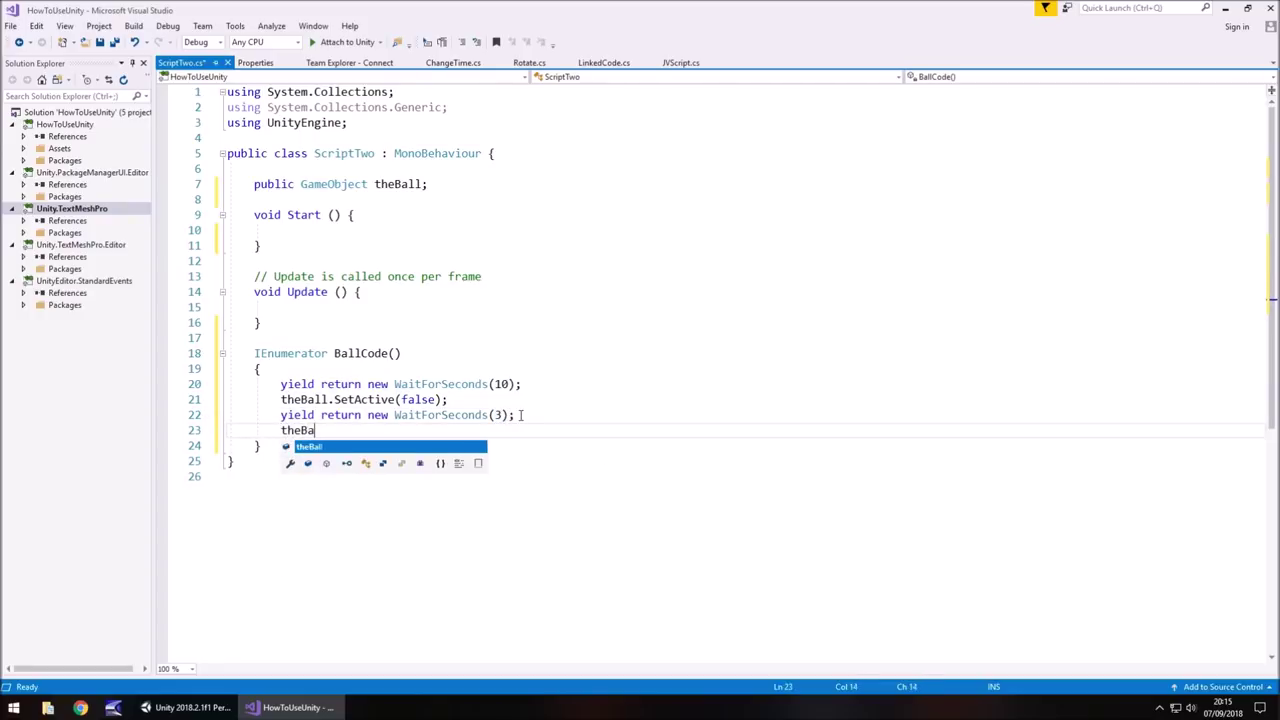
{"action": "type", "text": "ll.SetActive("}
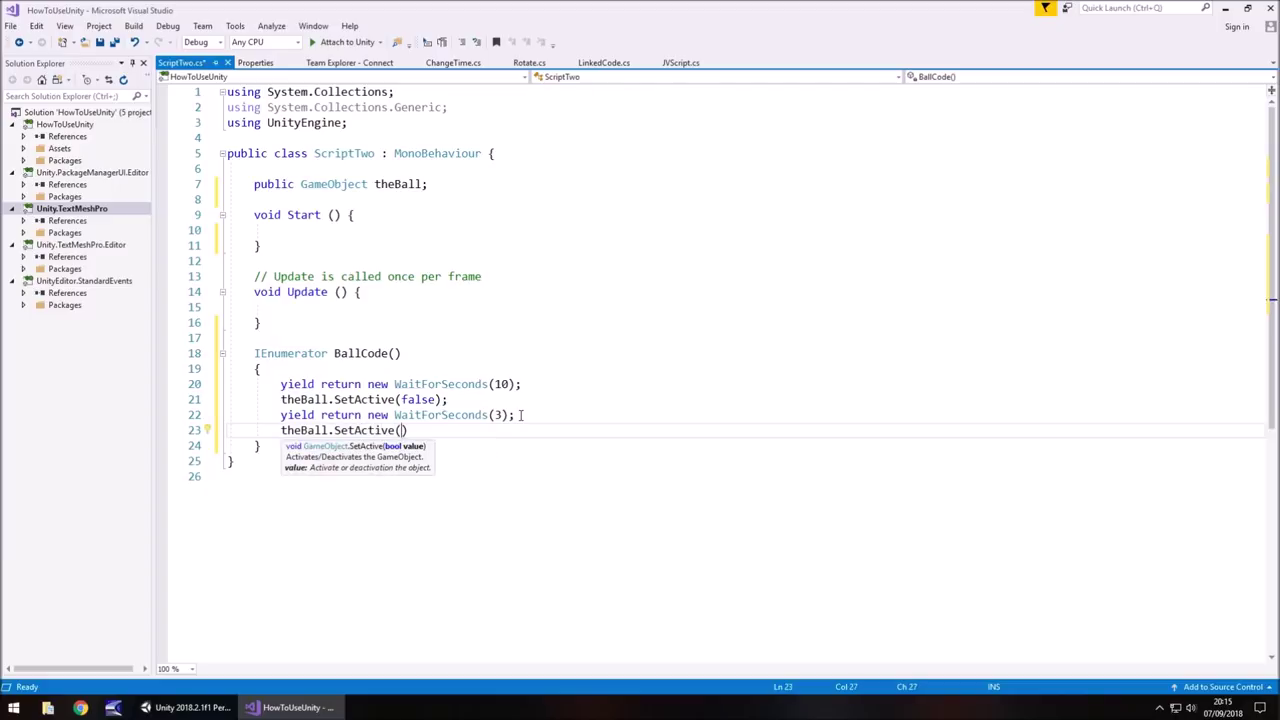
{"action": "type", "text": "true"}
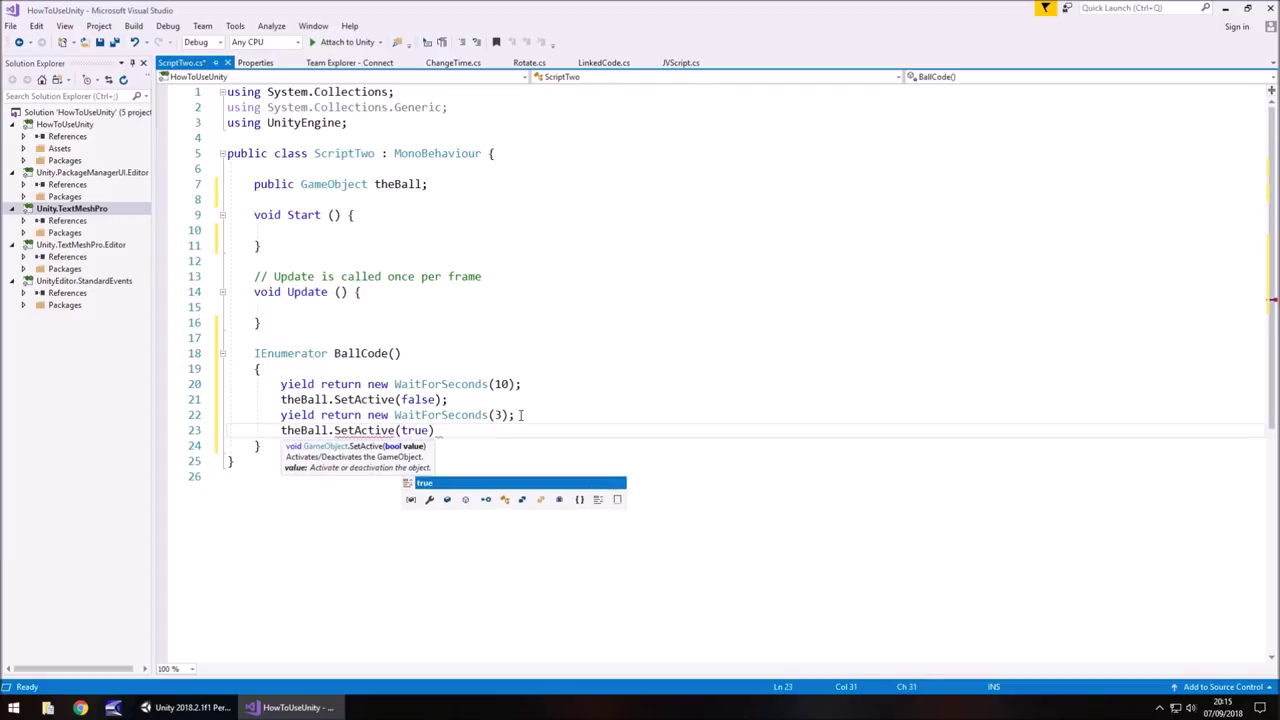
{"action": "type", "text": ");"}
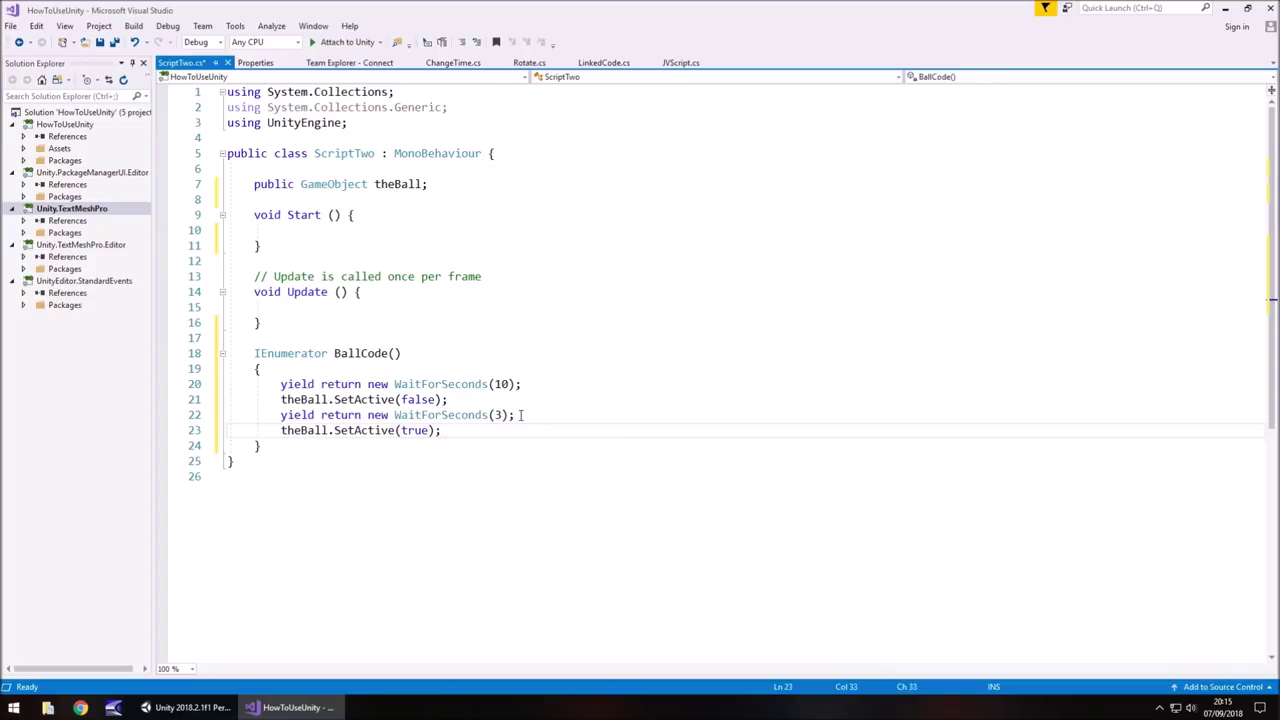
Step: Delete the Update method and its comment from ScriptTwo, and place the cursor on the empty line inside Start()
{"action": "mouse_move", "coordinate": [396, 400]}
{"action": "mouse_move", "coordinate": [349, 401]}
{"action": "left_click_drag", "start_coordinate": [262, 322], "coordinate": [196, 277]}
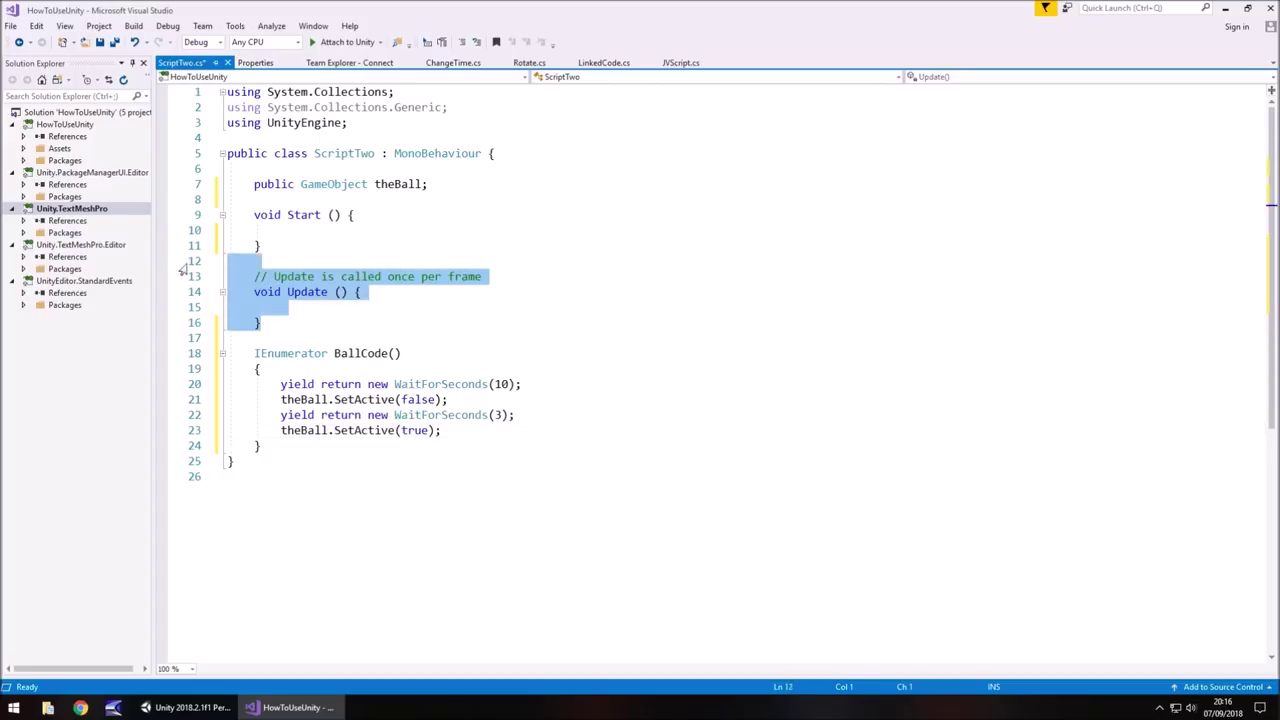
{"action": "key", "text": "Delete"}
{"action": "left_click", "coordinate": [355, 228]}
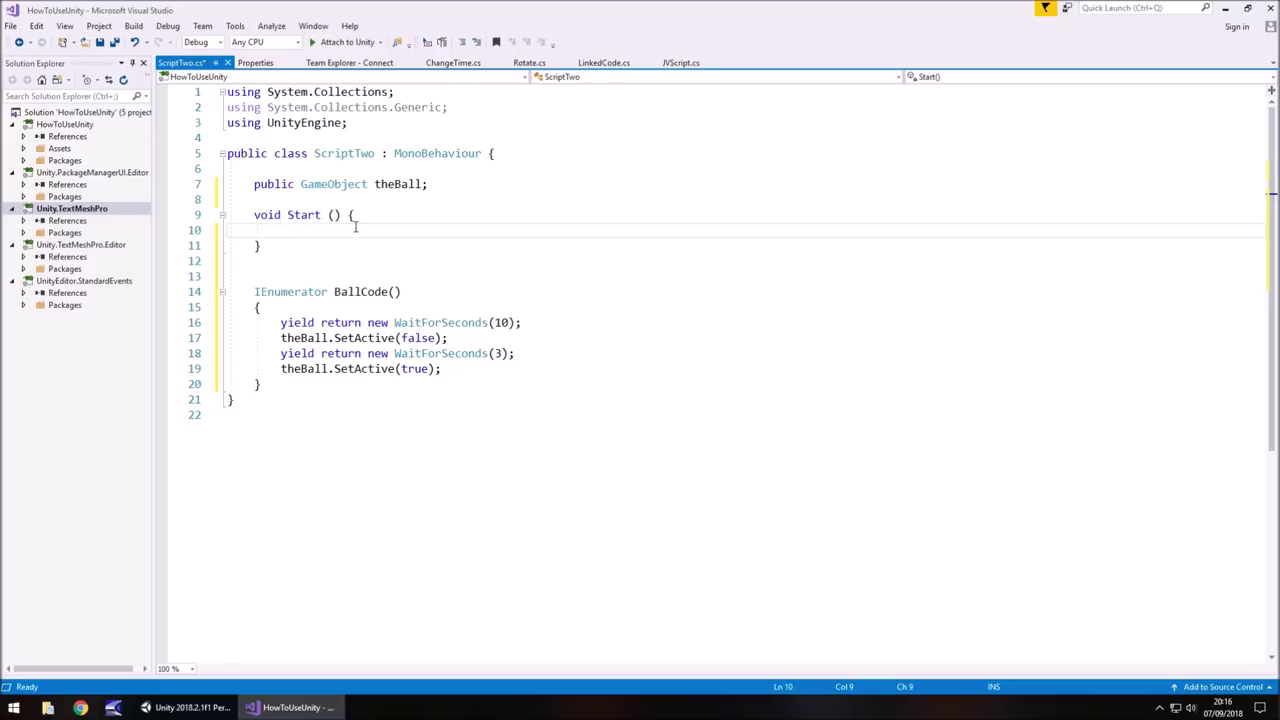
Step: Call StartCoroutine(BallCode()); inside Start() and save the ScriptTwo script
{"action": "type", "text": "St"}
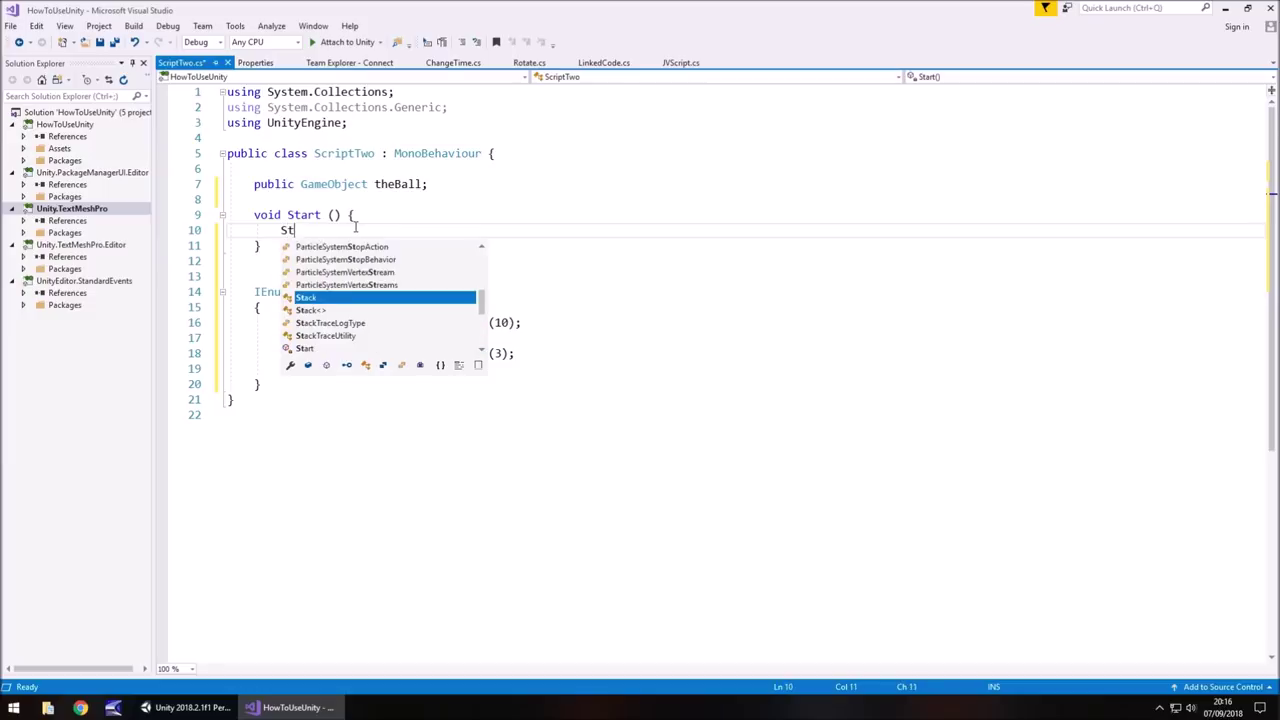
{"action": "type", "text": "artCo"}
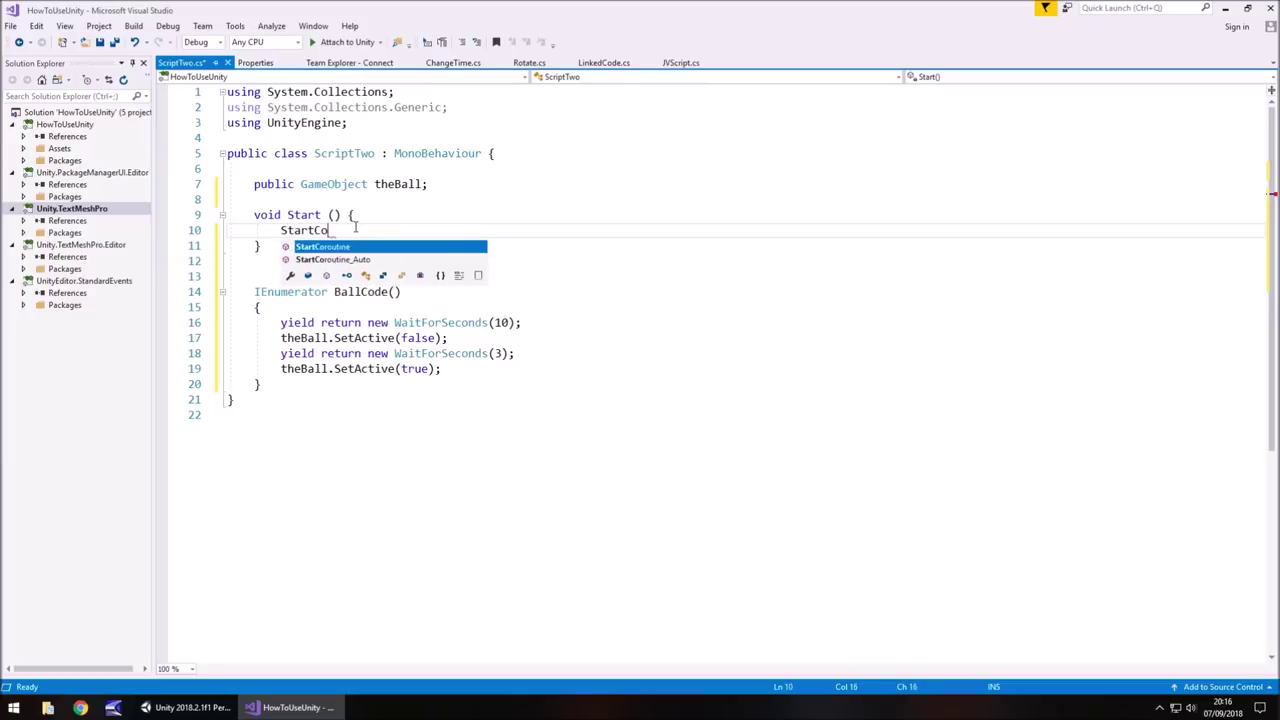
{"action": "type", "text": "routine("}
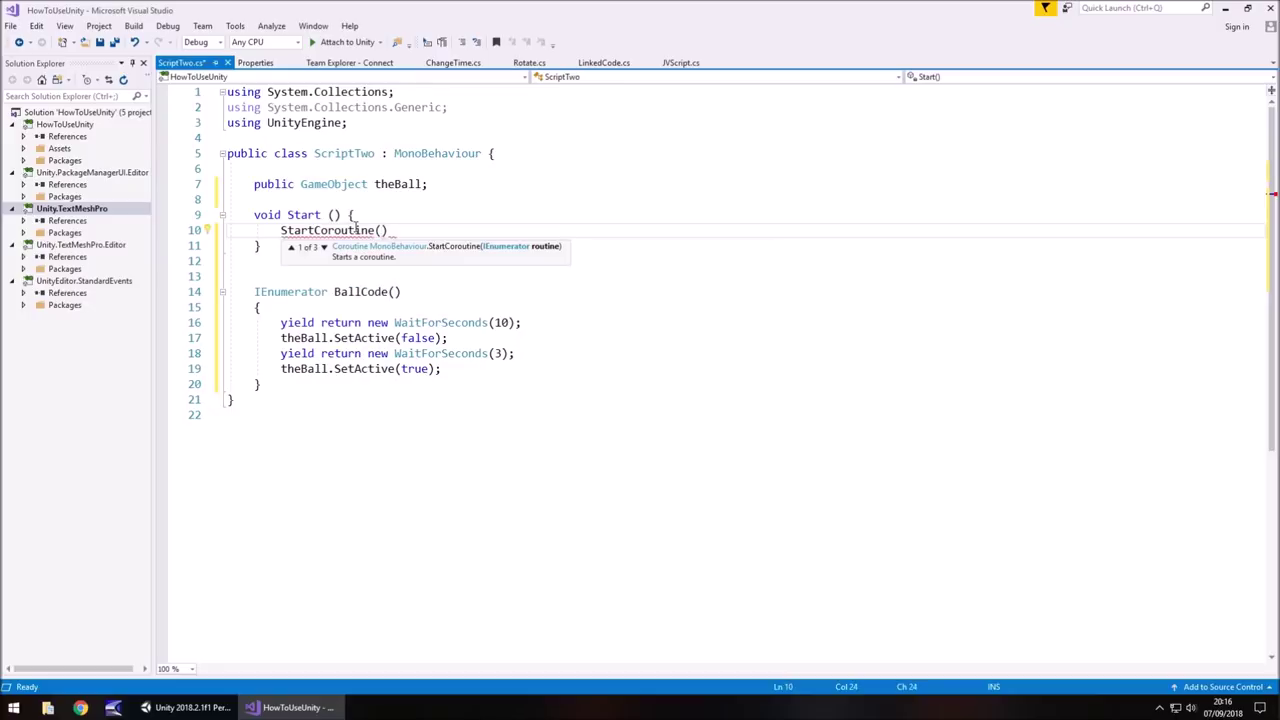
{"action": "type", "text": "BallCode"}
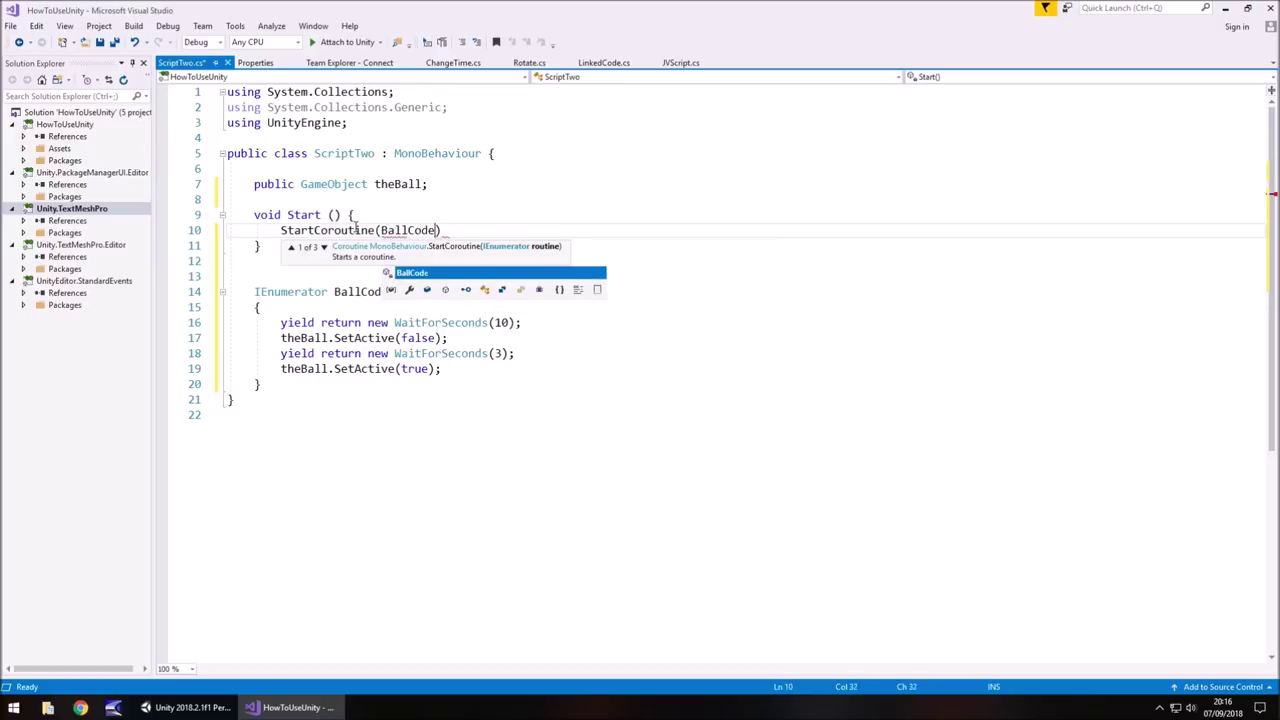
{"action": "type", "text": "()"}
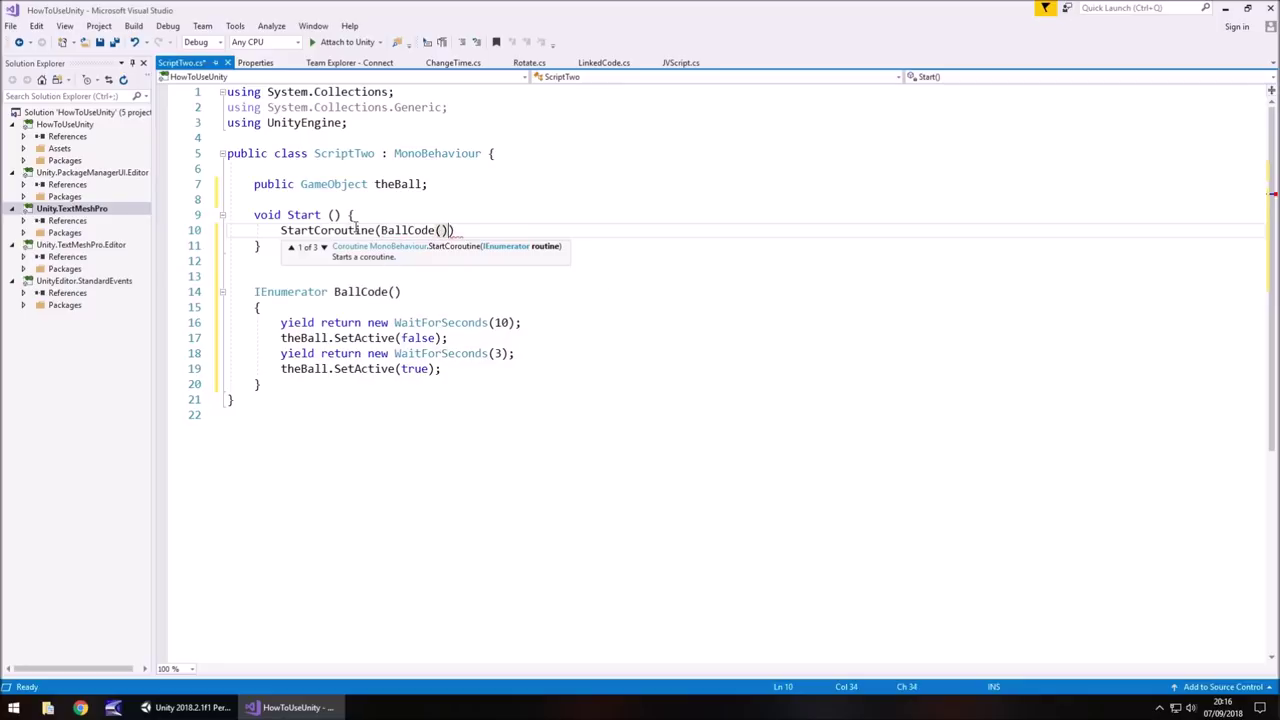
{"action": "type", "text": ")"}
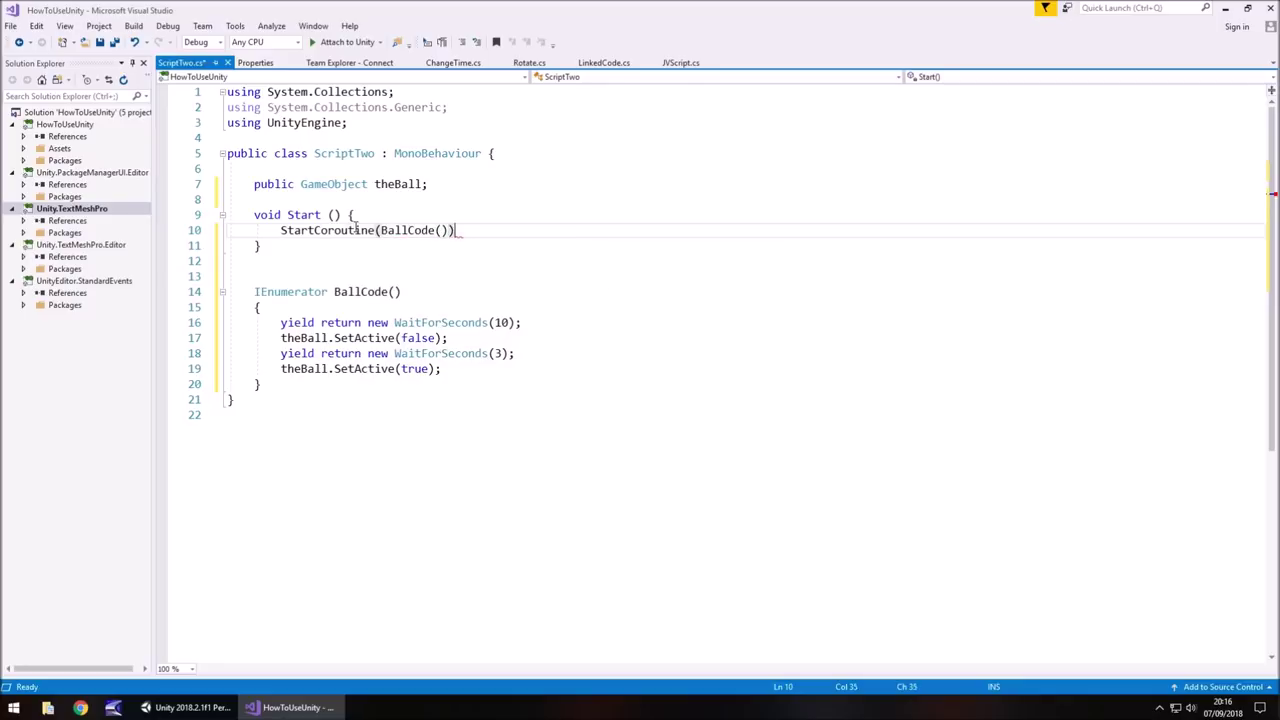
{"action": "type", "text": ";"}
{"action": "key", "text": "ctrl+s"}
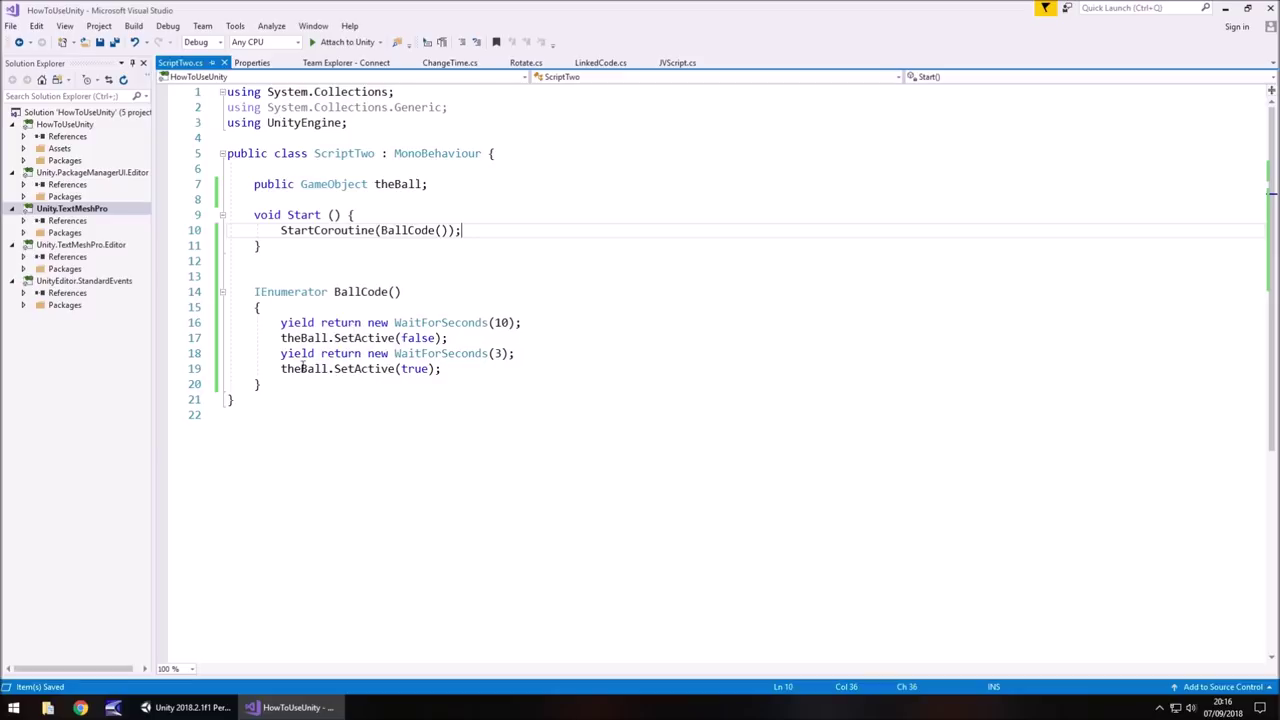
Step: Switch to Unity, attach ScriptTwo to GameObject (1), and assign the Sphere to its The Ball field
{"action": "left_click", "coordinate": [185, 707]}
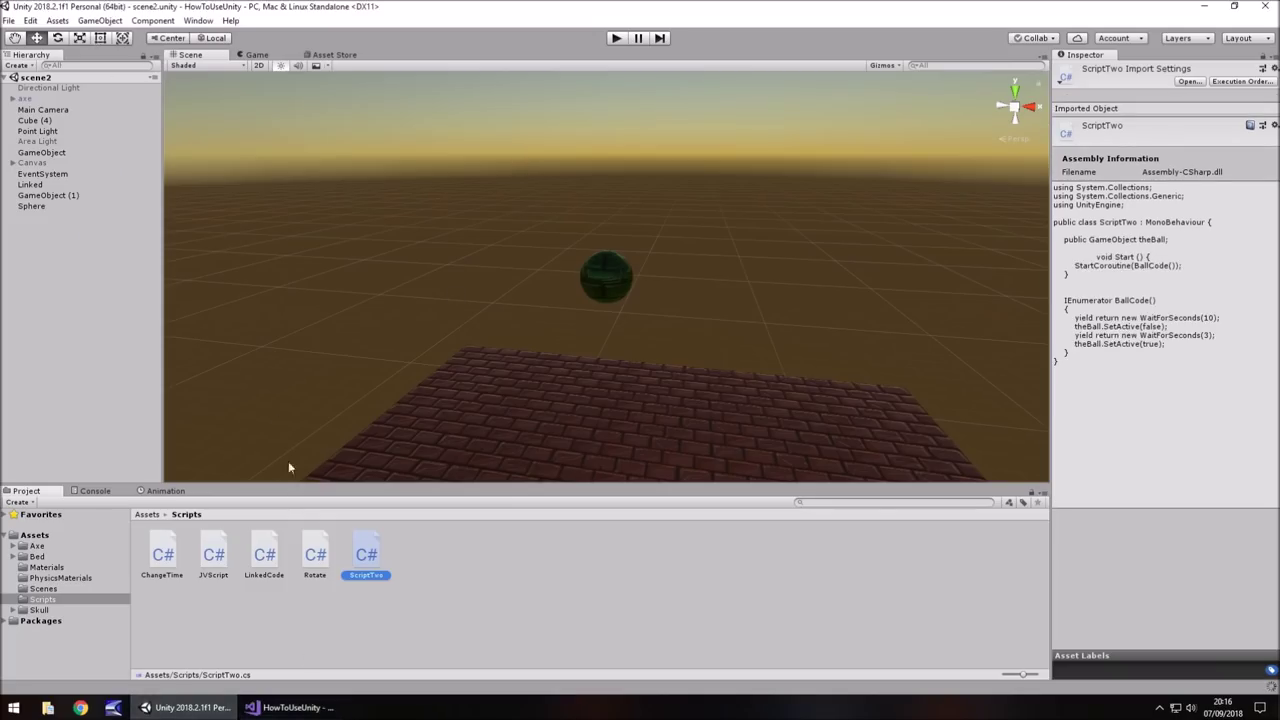
{"action": "left_click_drag", "start_coordinate": [370, 558], "coordinate": [37, 196]}
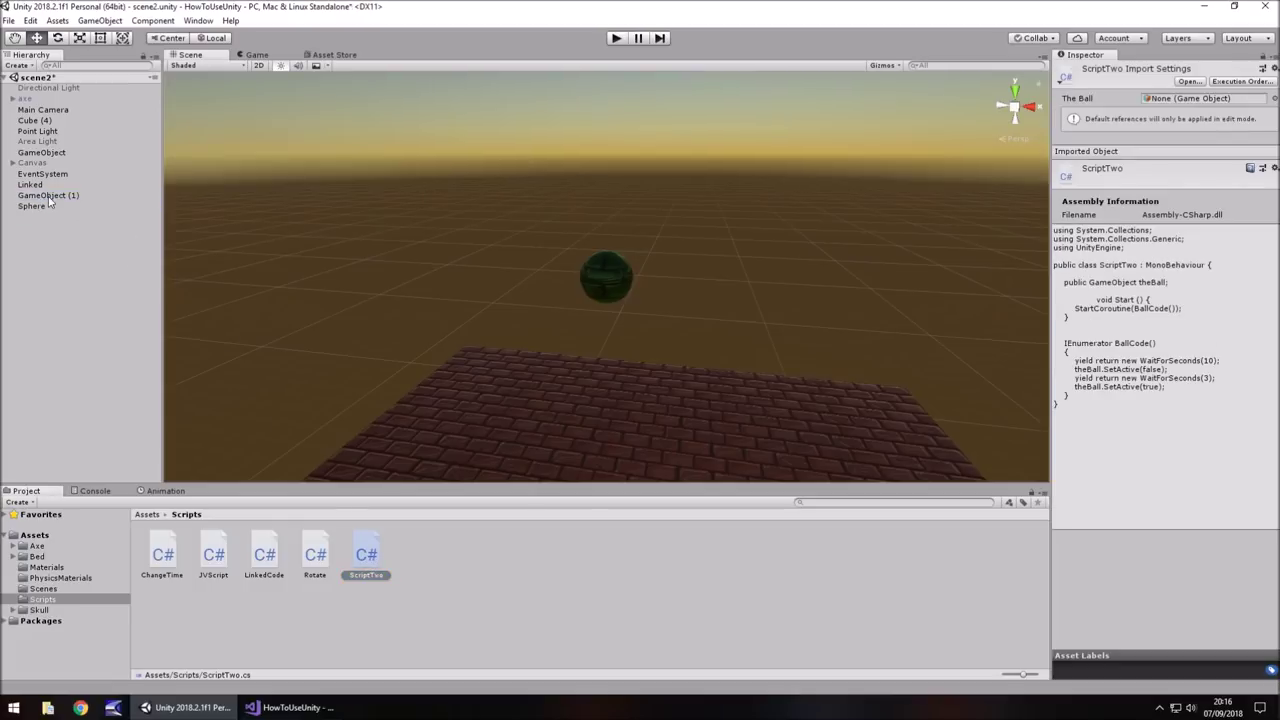
{"action": "left_click", "coordinate": [48, 197]}
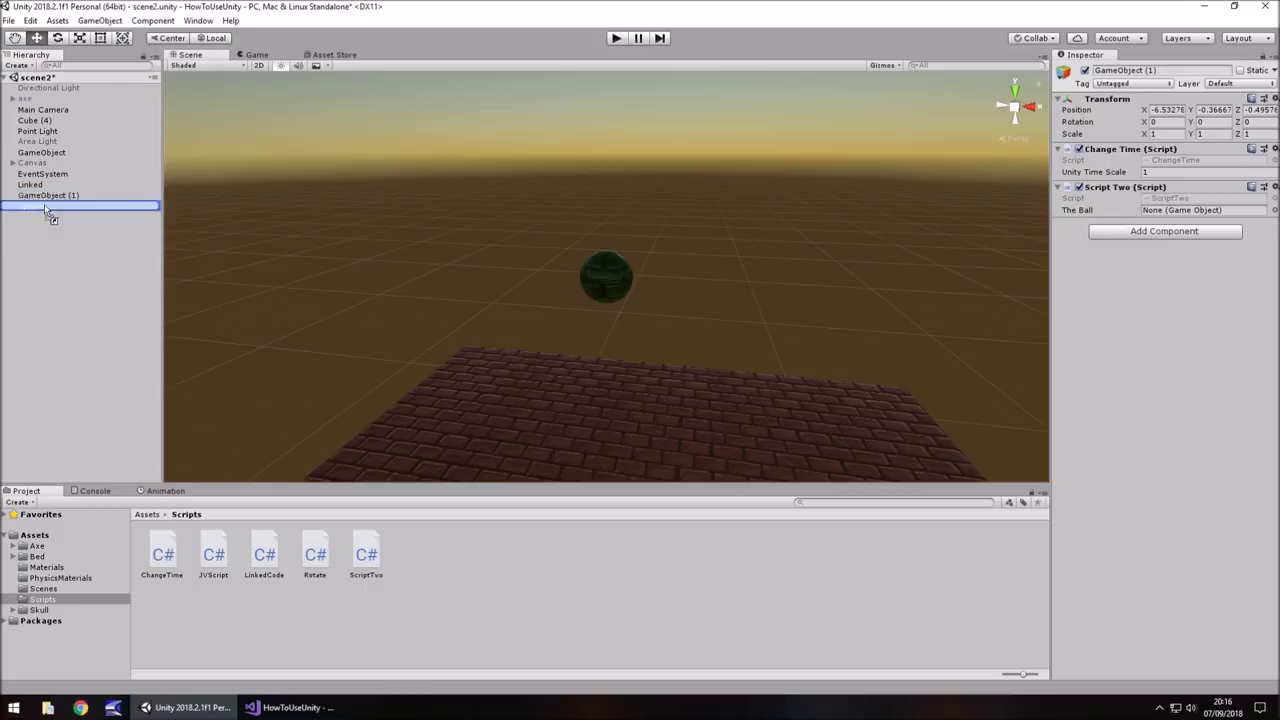
{"action": "left_click_drag", "start_coordinate": [40, 206], "coordinate": [1156, 216]}
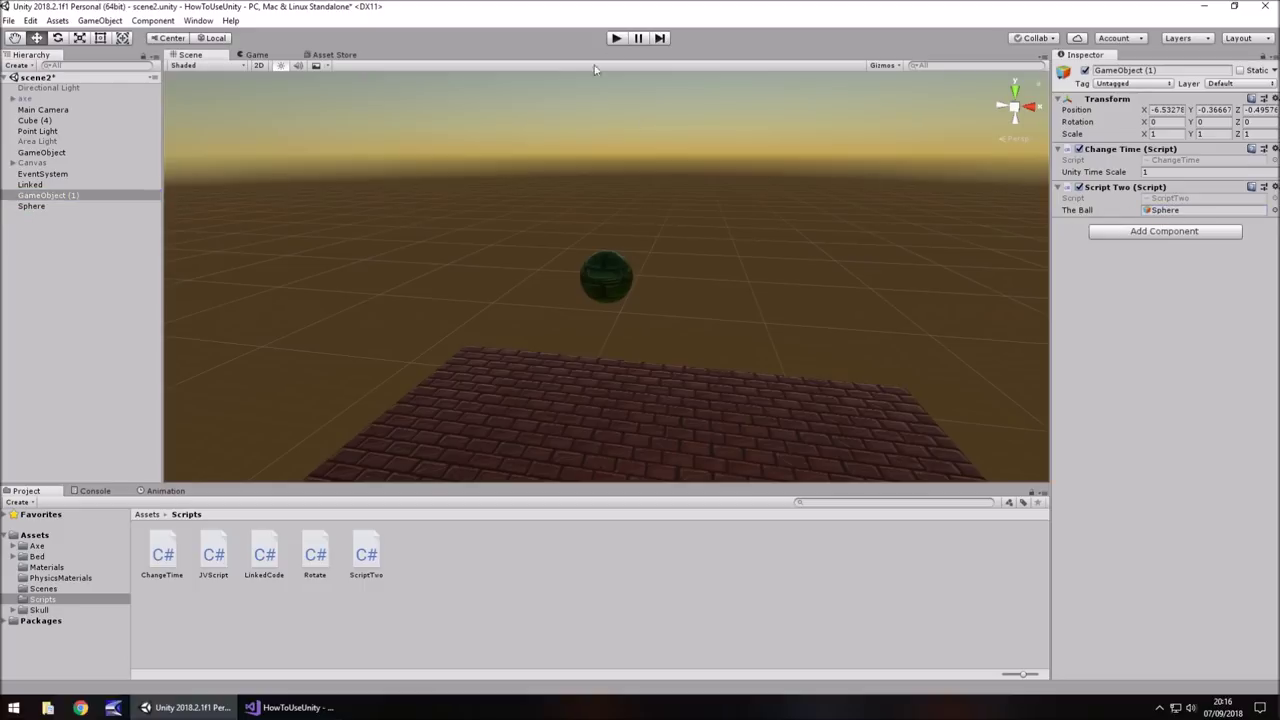
Step: Play the scene to check the ball's timed deactivation and reactivation, and stop play mode
{"action": "left_click", "coordinate": [617, 38]}
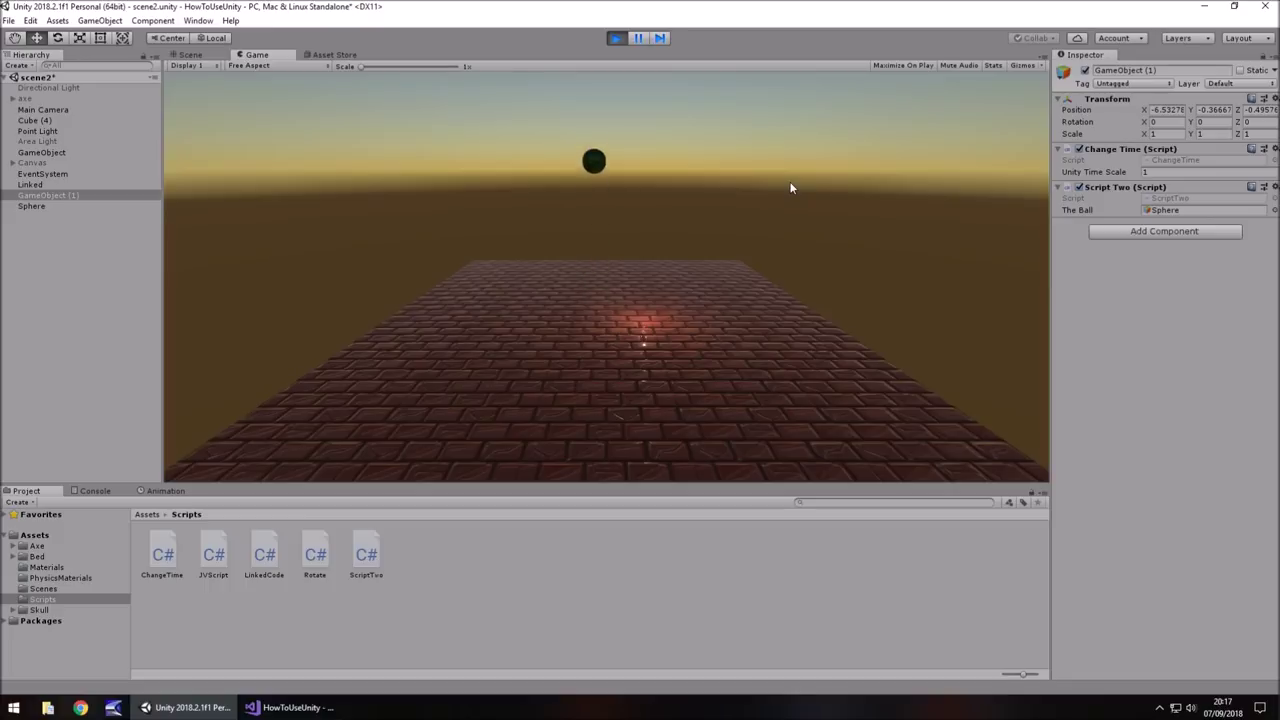
{"action": "key", "text": "space"}
{"action": "key", "text": "space"}
{"action": "left_click", "coordinate": [615, 38]}
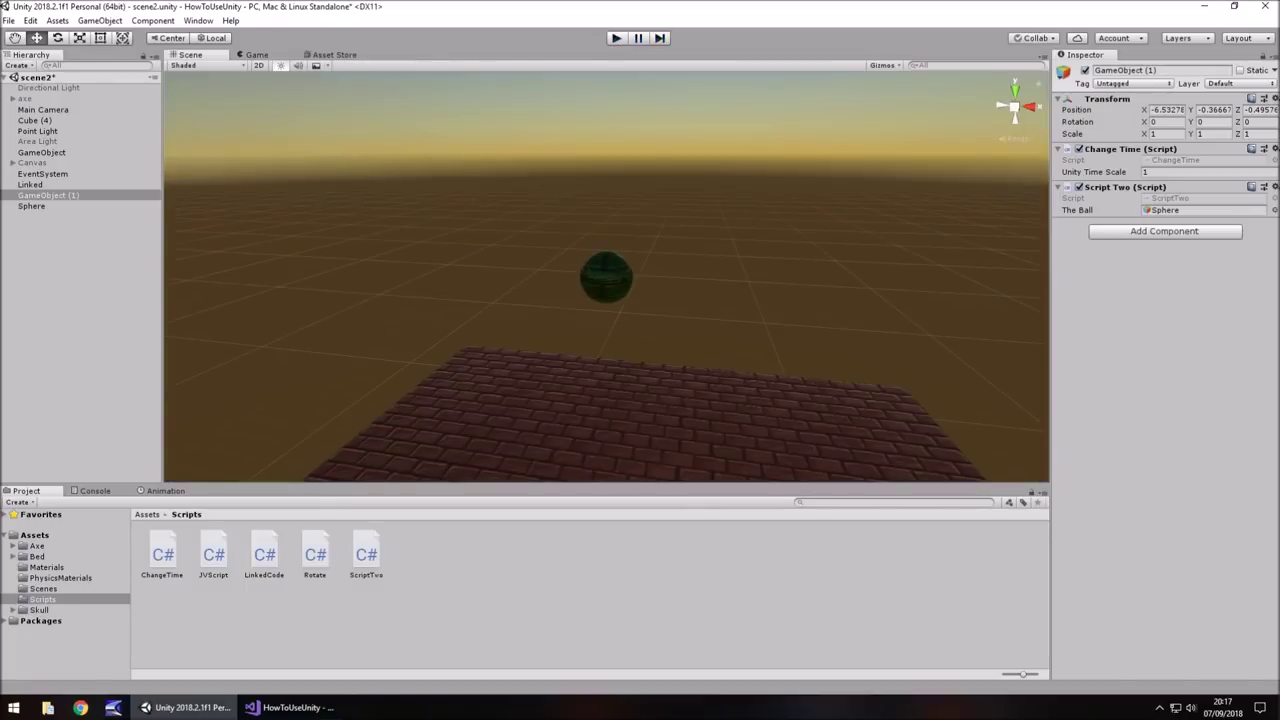
Step: Switch to Visual Studio and add an empty while (bouncesBall < 10) loop below theBall.SetActive(true); in BallCode
{"action": "left_click", "coordinate": [292, 707]}
{"action": "left_click", "coordinate": [481, 369]}
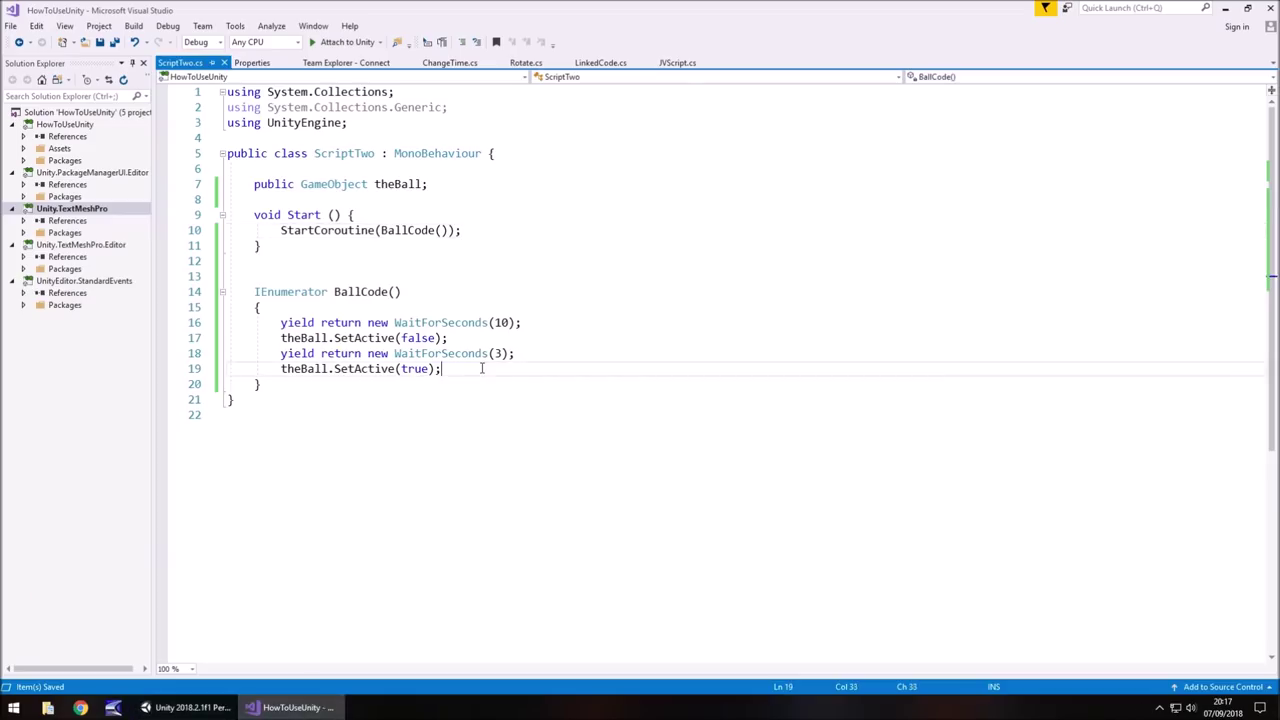
{"action": "key", "text": "Return"}
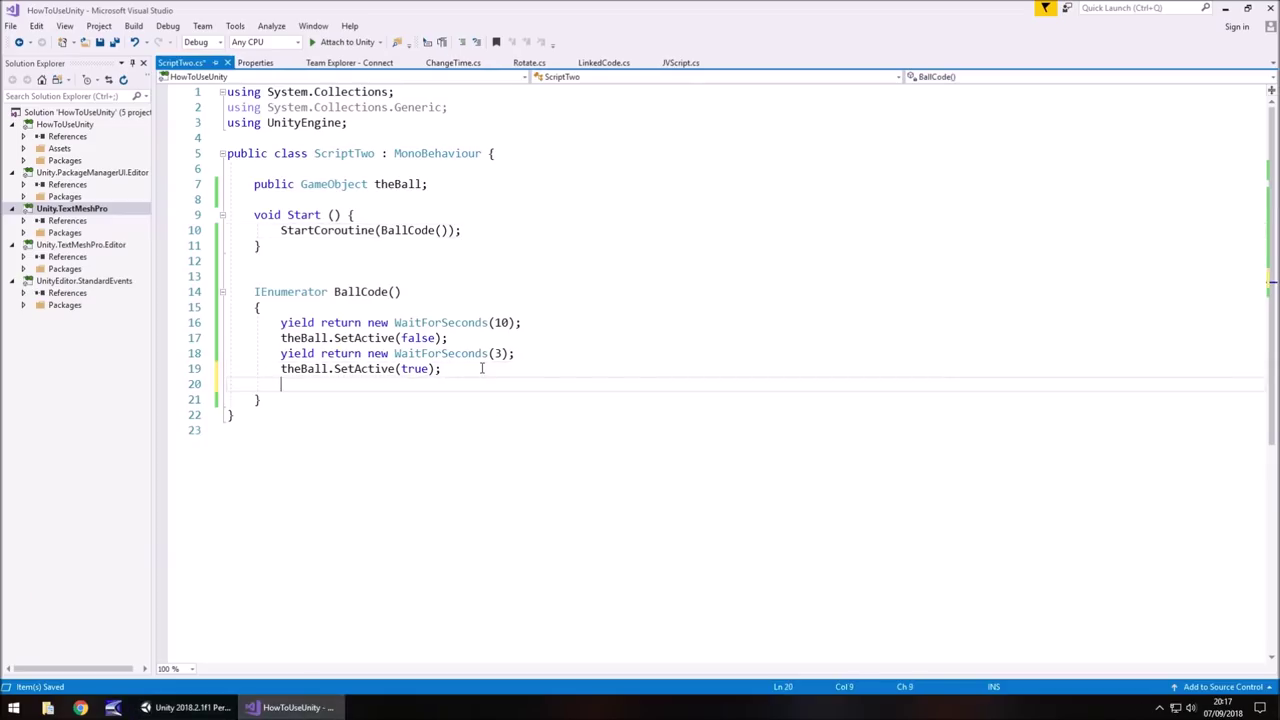
{"action": "type", "text": "wh"}
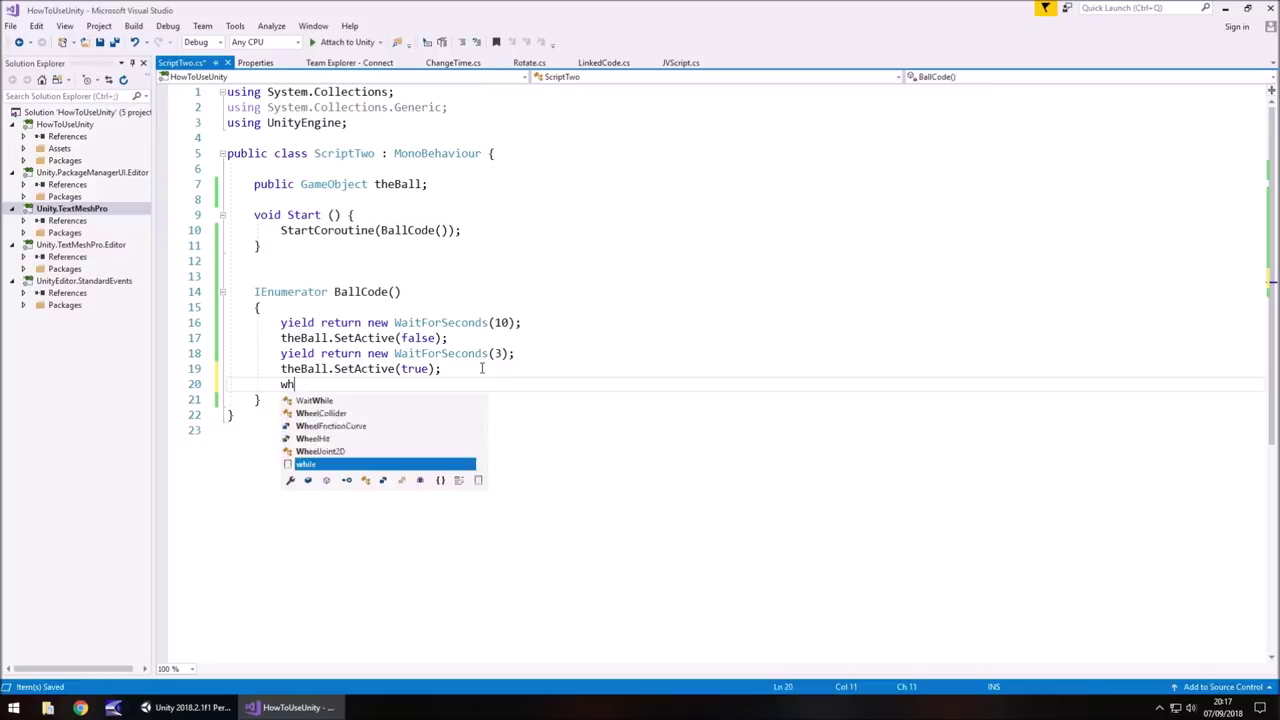
{"action": "type", "text": "ile"}
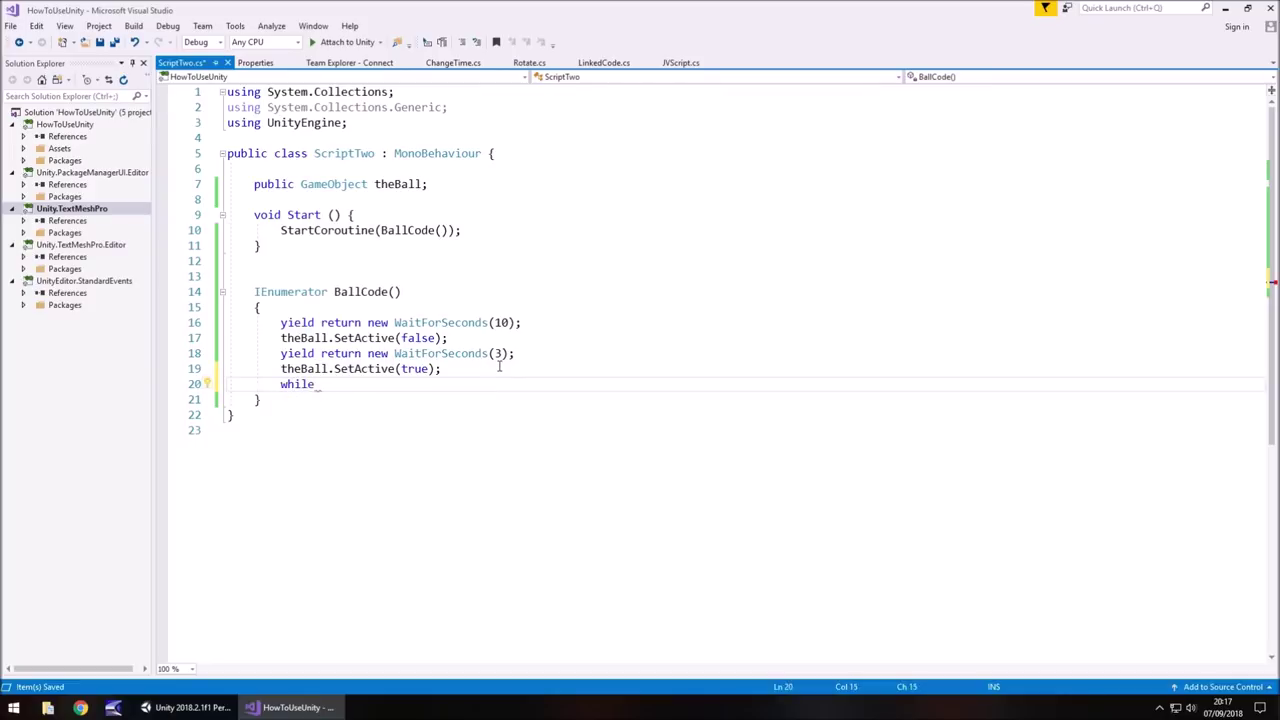
{"action": "type", "text": " (bounces"}
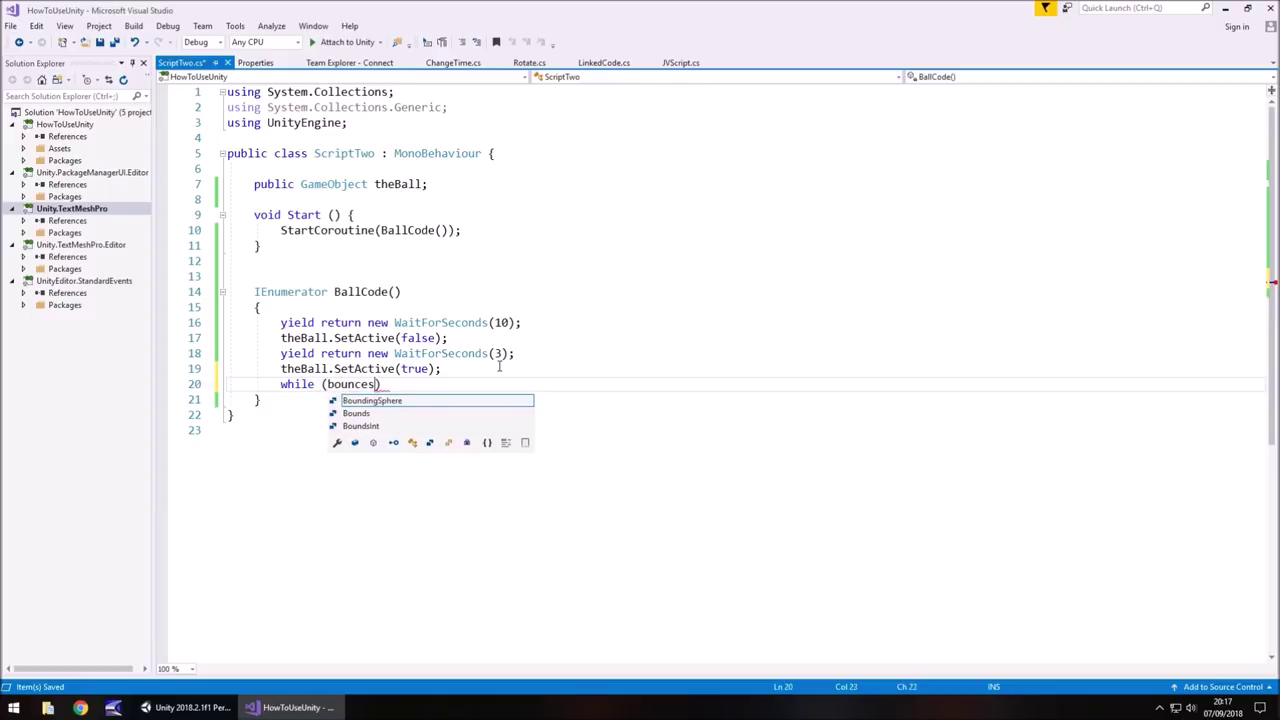
{"action": "type", "text": "Ball "}
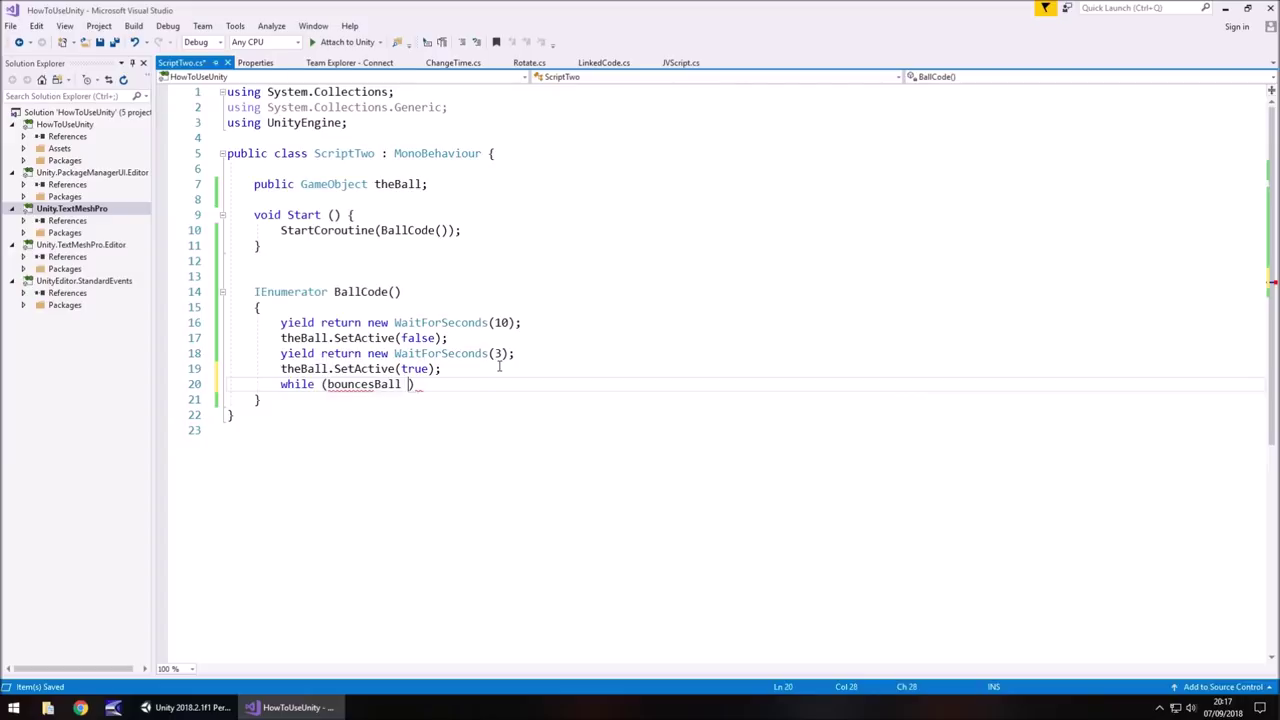
{"action": "type", "text": "< 10"}
{"action": "type", "text": " {"}
{"action": "key", "text": "Return"}
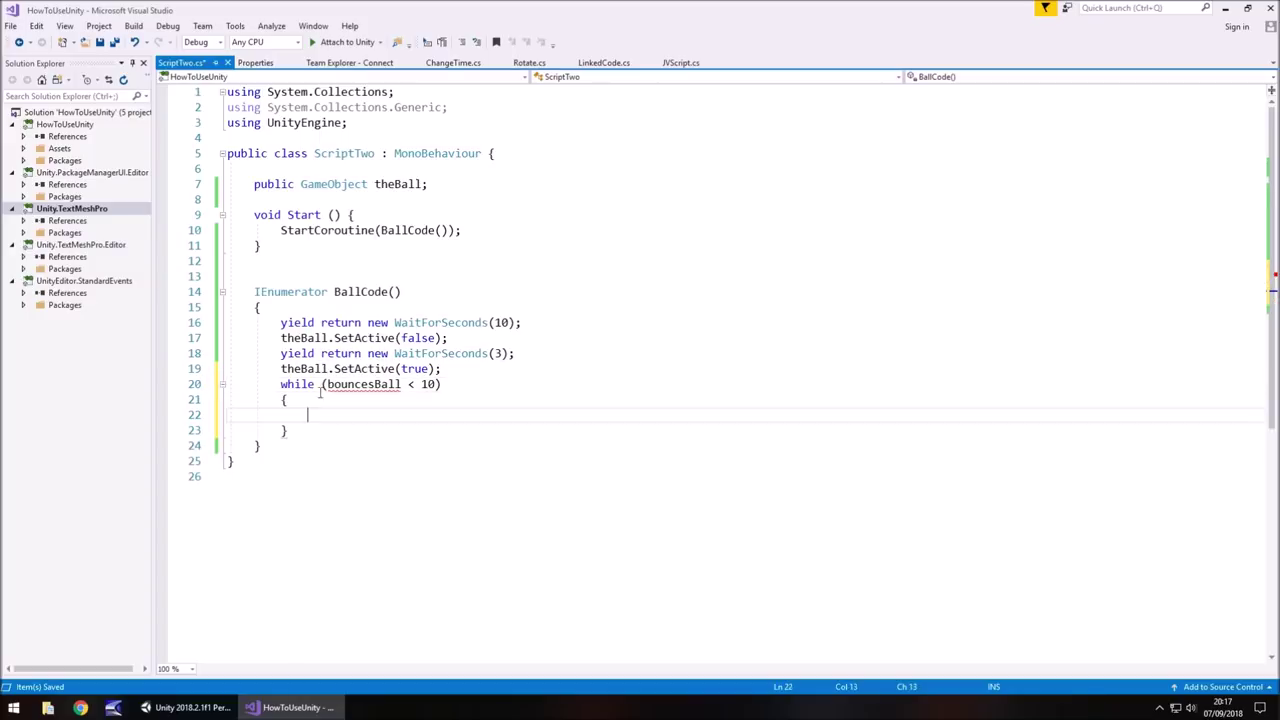
Step: Declare public int bouncesBall; below the theBall variable in ScriptTwo
{"action": "left_click", "coordinate": [441, 184]}
{"action": "key", "text": "Return"}
{"action": "type", "text": "publ"}
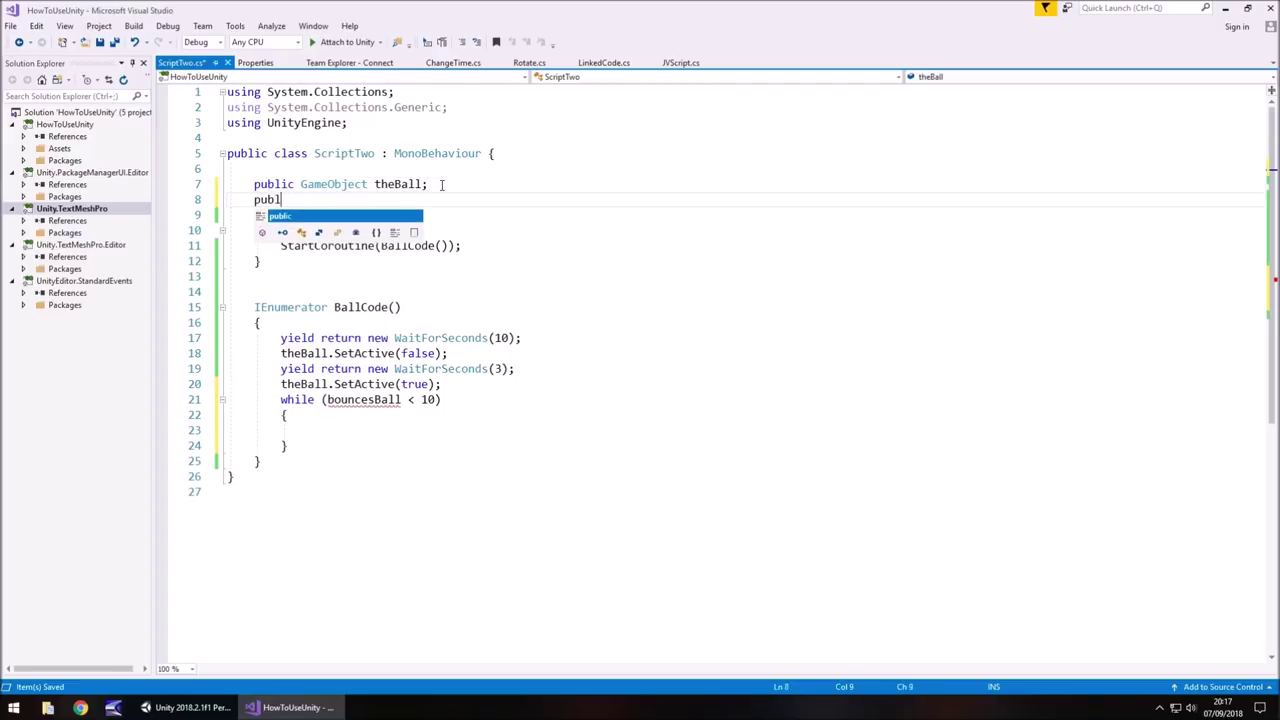
{"action": "type", "text": "ic in"}
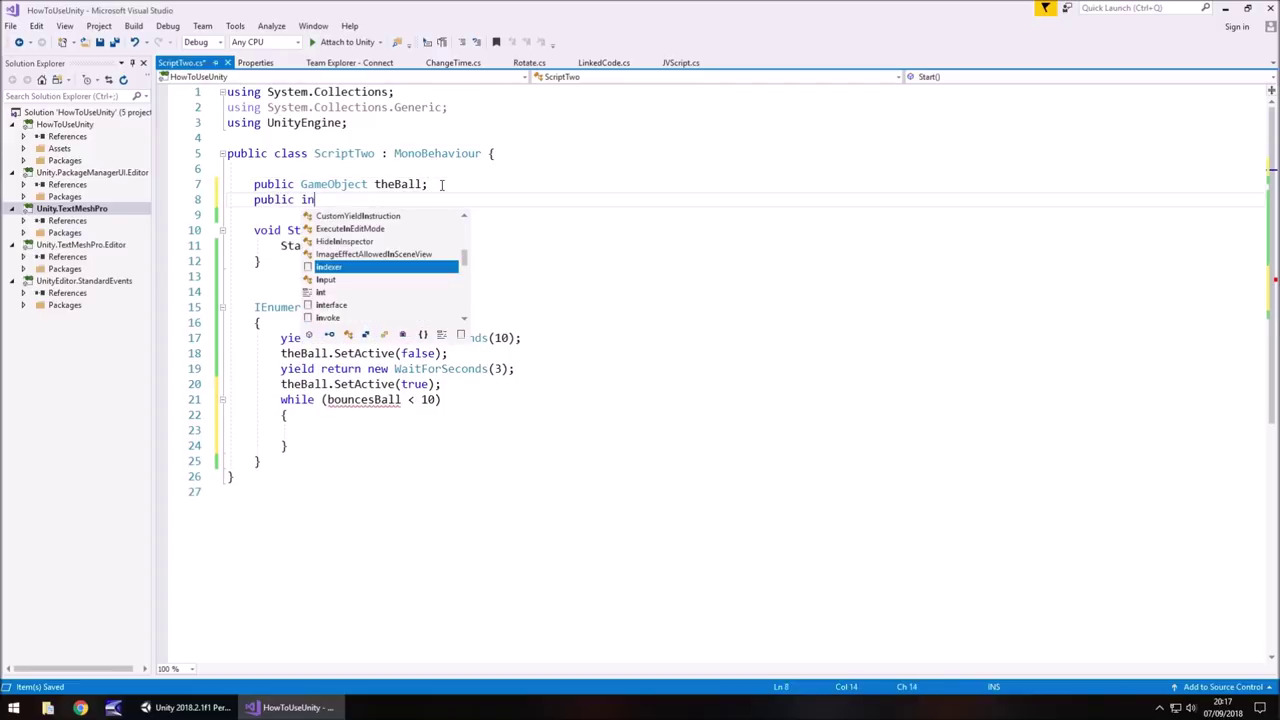
{"action": "type", "text": "t bounc"}
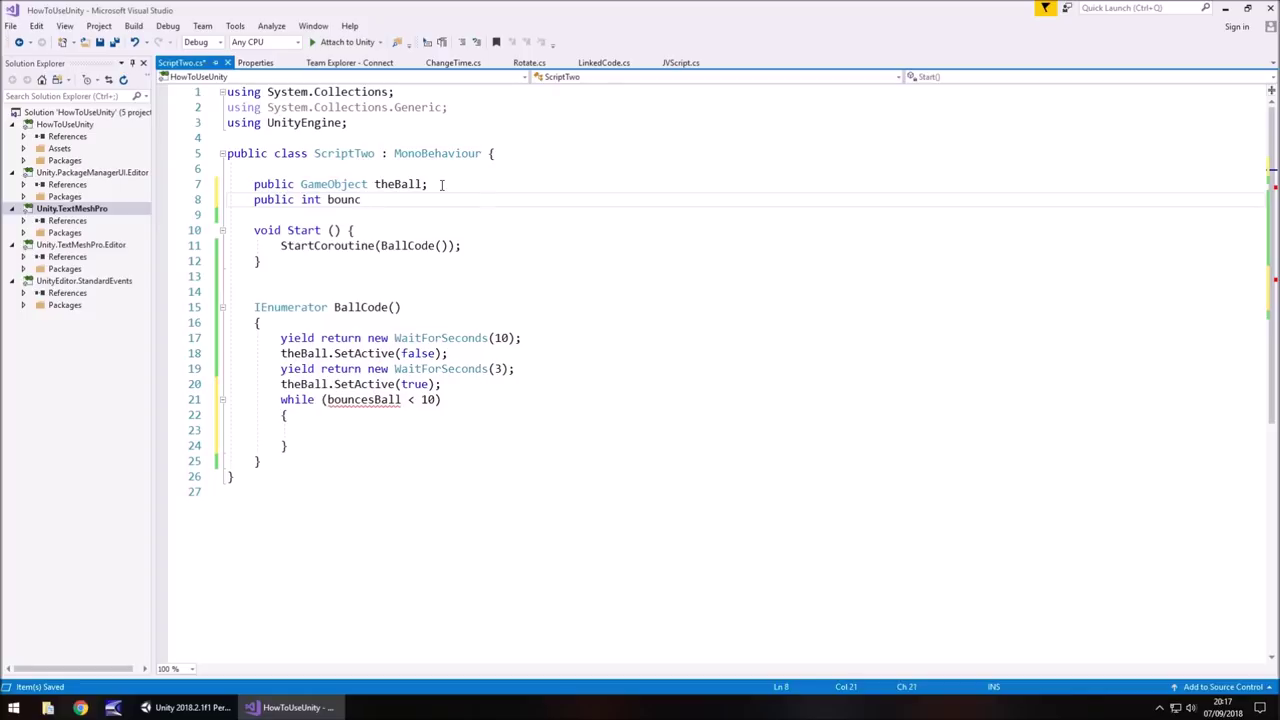
{"action": "type", "text": "esBalll;"}
Step: Add yield return new WaitForSeconds(0.5f); inside the while loop, followed by a new line
{"action": "left_click", "coordinate": [398, 430]}
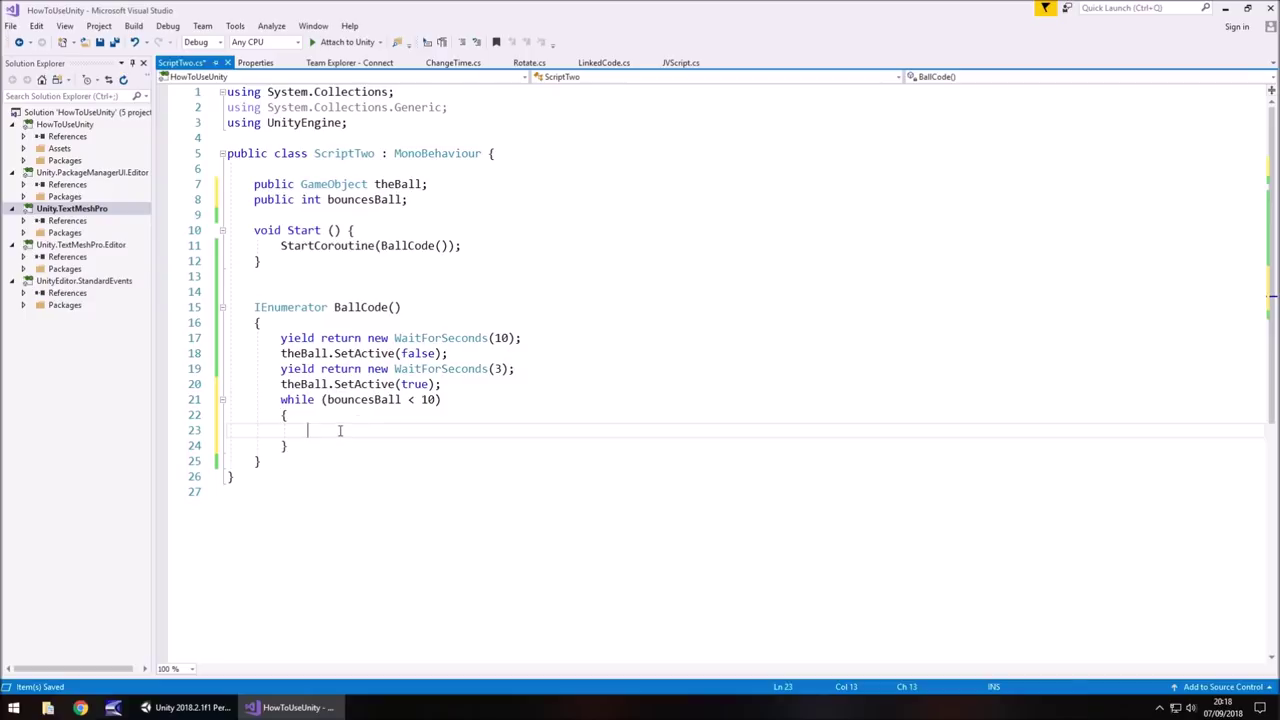
{"action": "type", "text": "yield "}
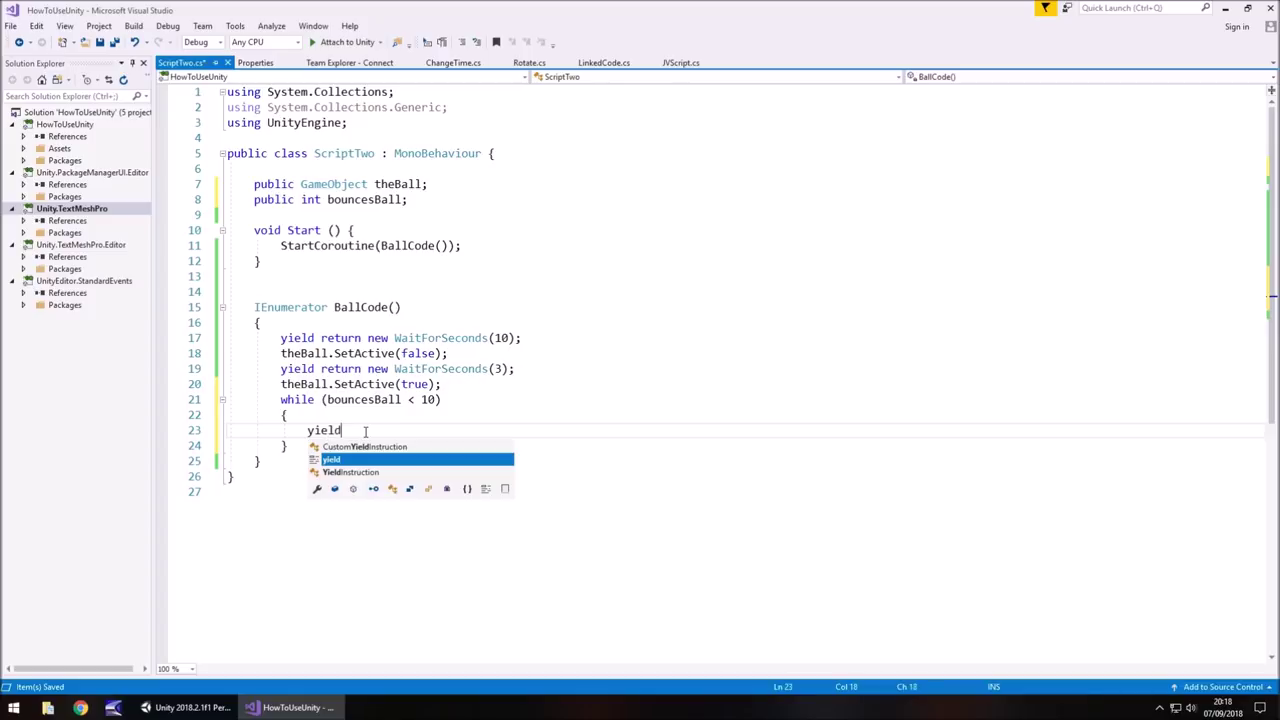
{"action": "type", "text": "return new"}
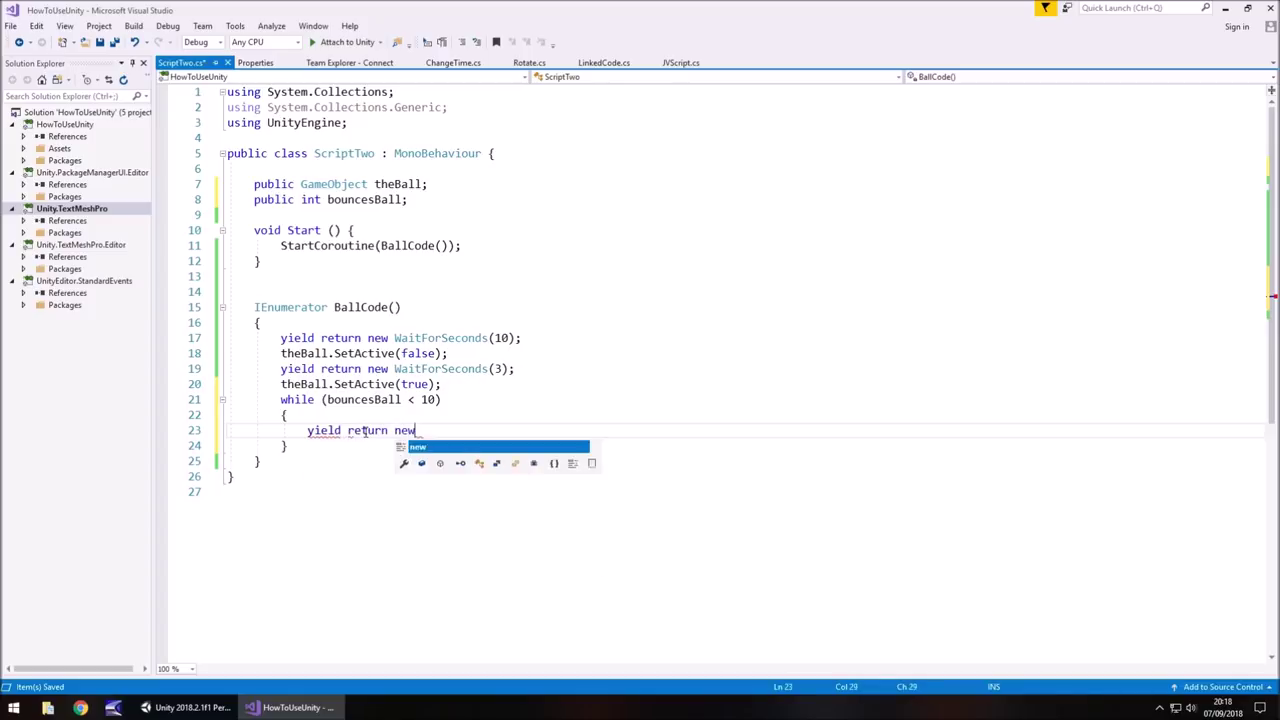
{"action": "type", "text": " WaitFor"}
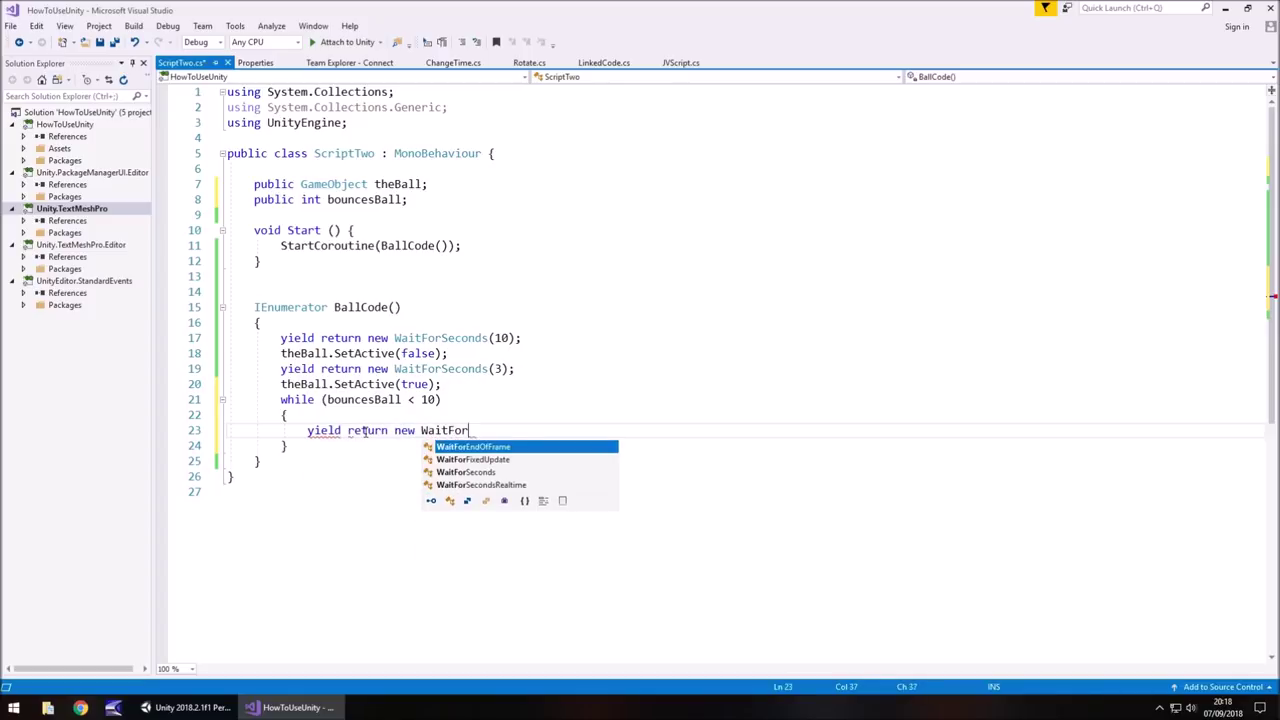
{"action": "type", "text": "Seconds("}
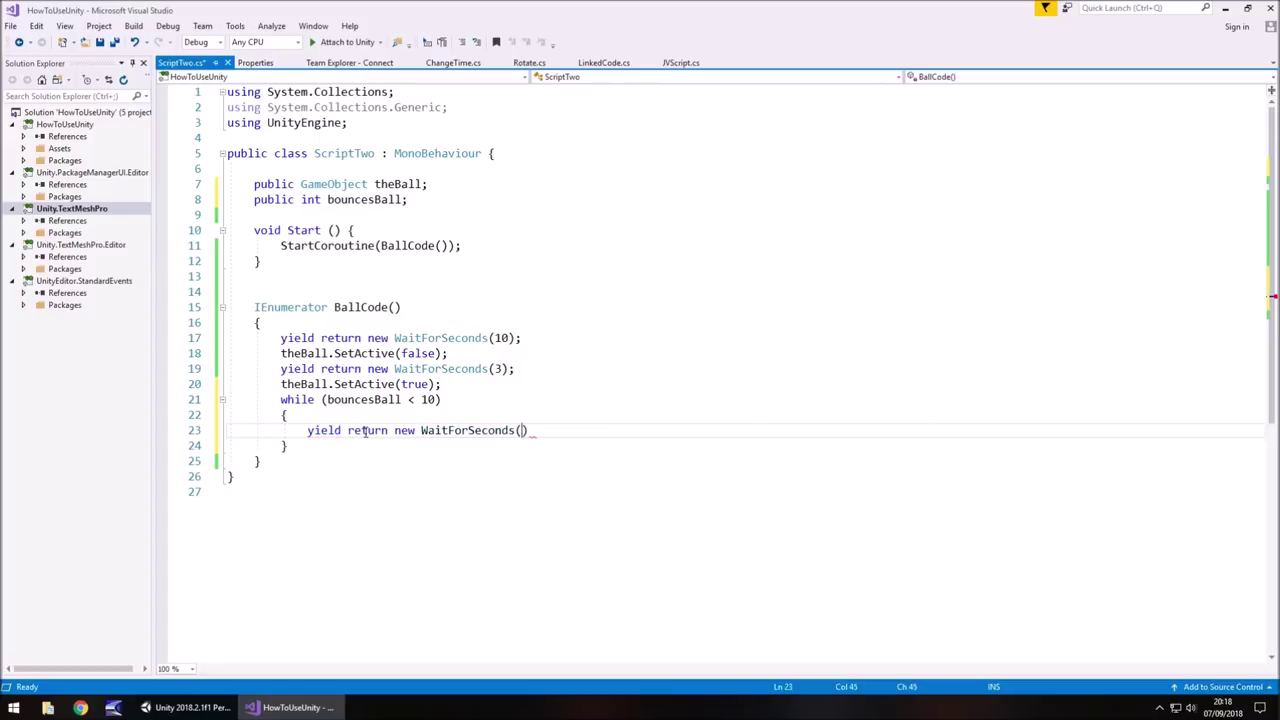
{"action": "type", "text": "0."}
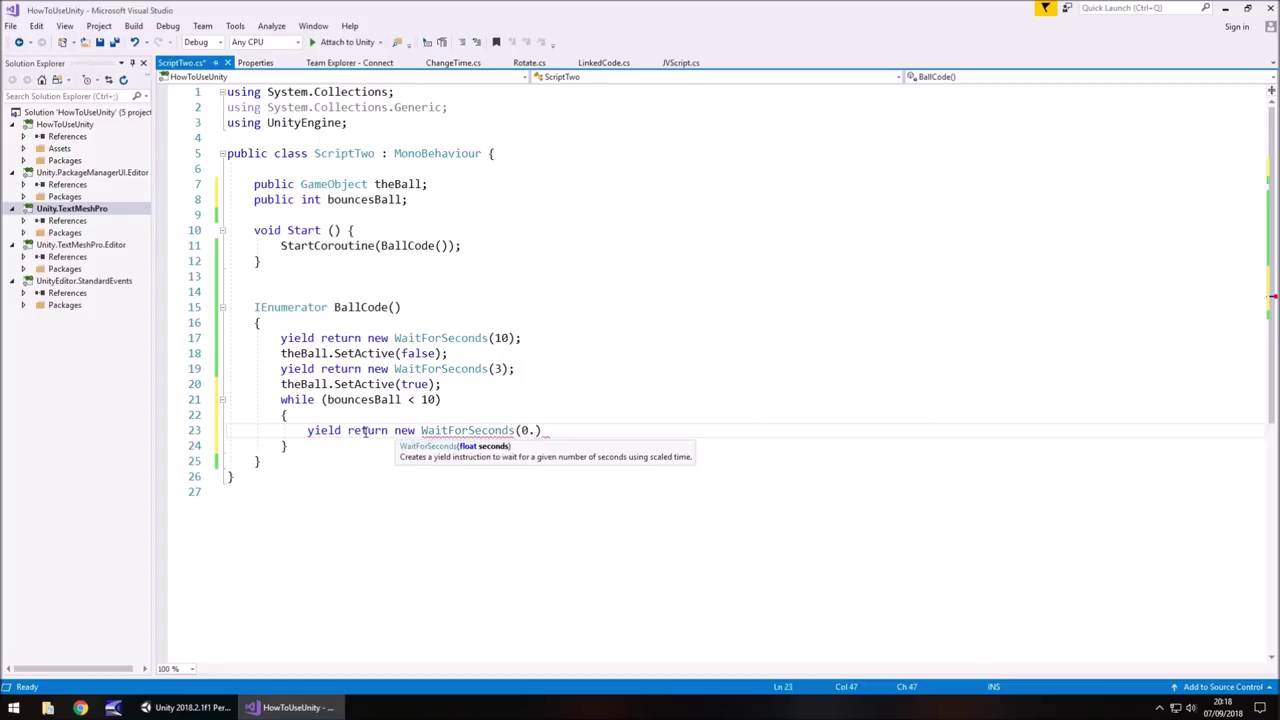
{"action": "type", "text": "5f"}
{"action": "key", "text": "Right"}
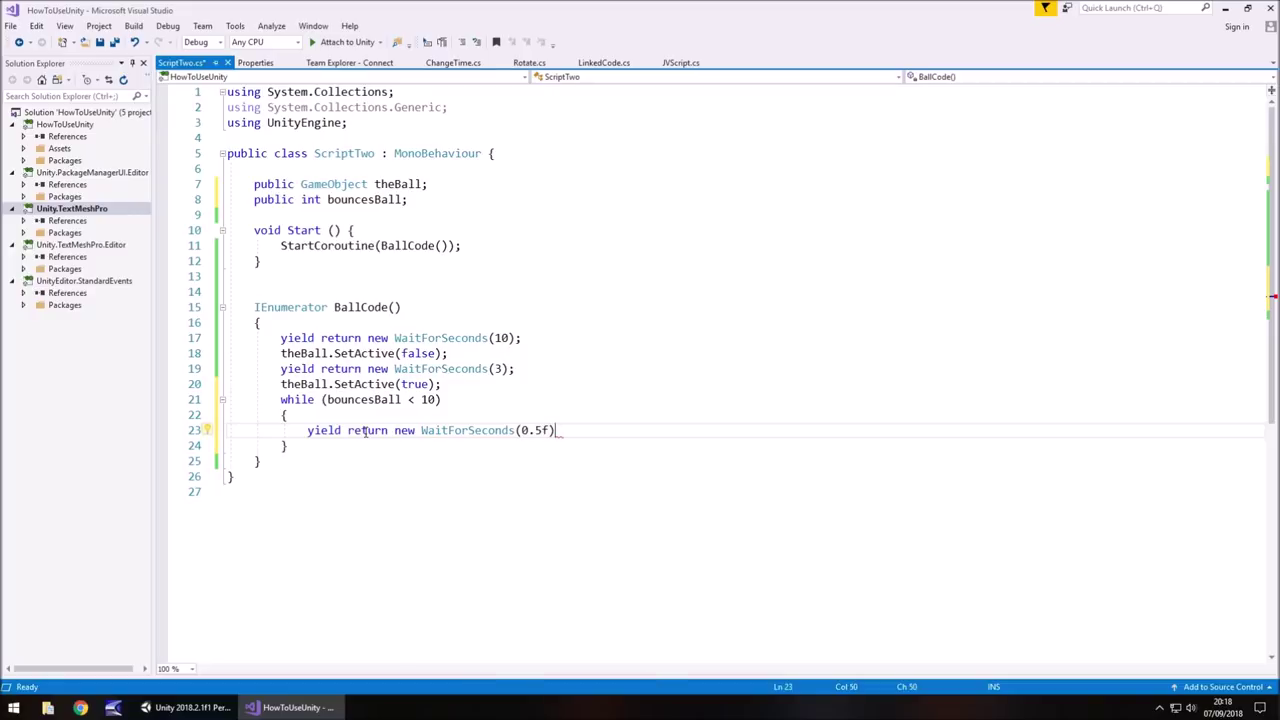
{"action": "type", "text": ";"}
{"action": "key", "text": "Return"}
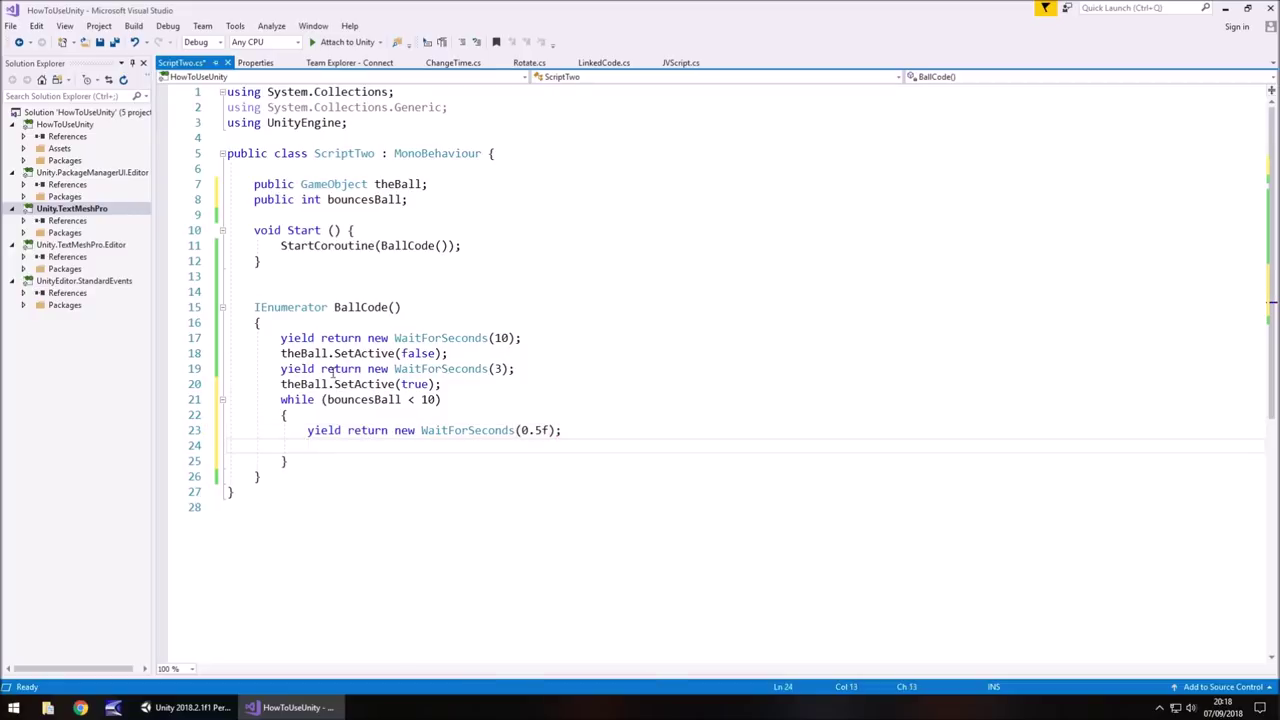
Step: Copy theBall.SetActive(false); from BallCode onto the empty line inside the while loop
{"action": "left_click_drag", "start_coordinate": [283, 353], "coordinate": [448, 354]}
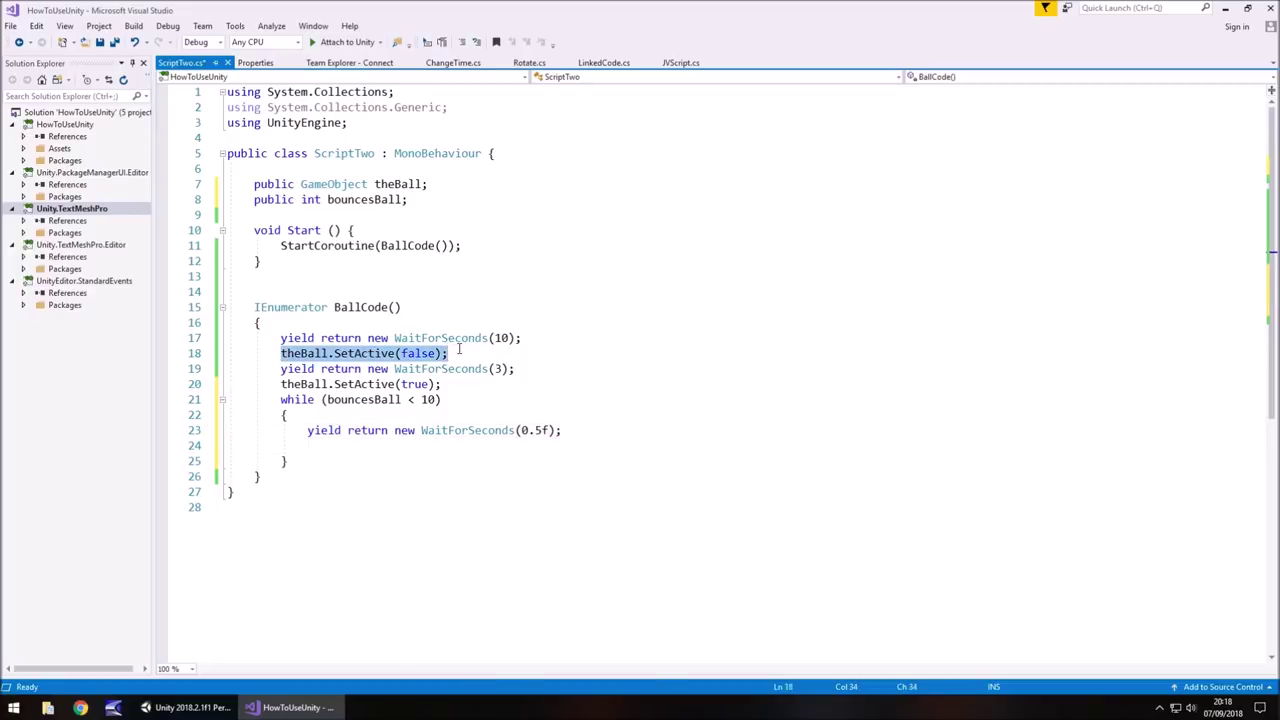
{"action": "key", "text": "ctrl+c"}
{"action": "left_click", "coordinate": [347, 444]}
{"action": "key", "text": "ctrl+v"}
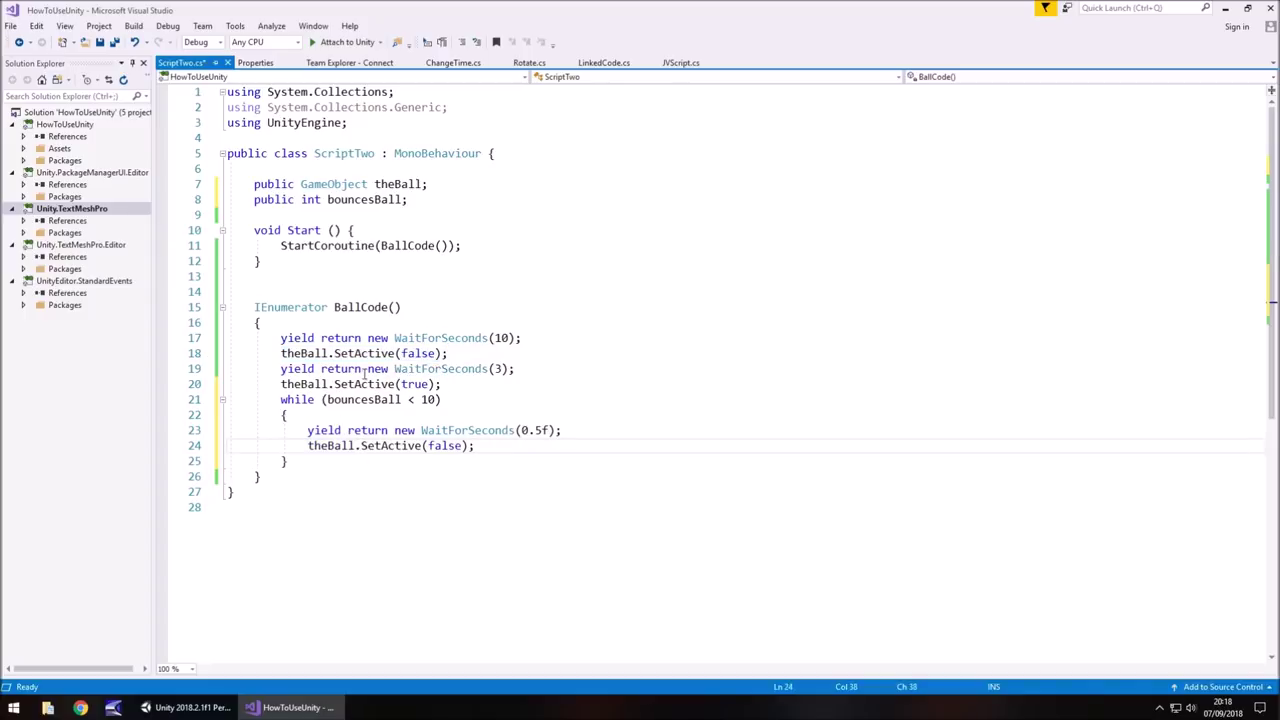
Step: Copy the WaitForSeconds(0.5f) yield line to a new line below theBall.SetActive(false); in the while loop
{"action": "left_click_drag", "start_coordinate": [561, 430], "coordinate": [307, 430]}
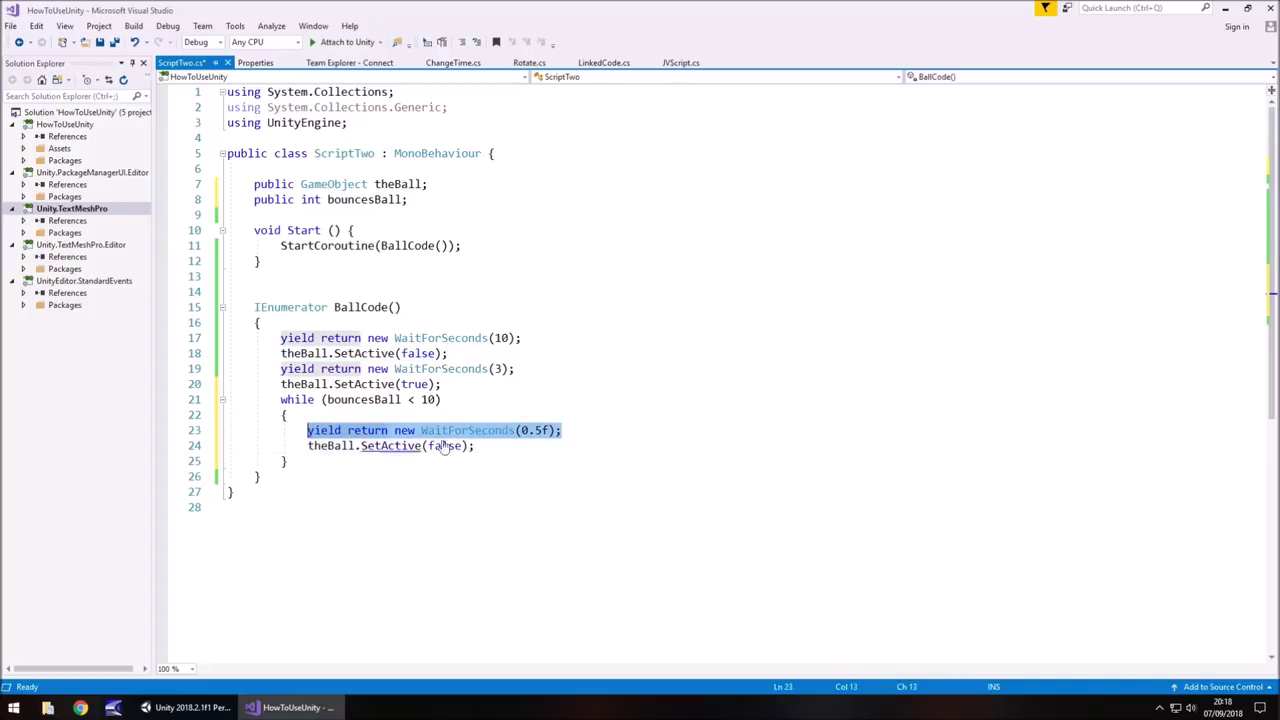
{"action": "left_click", "coordinate": [505, 445]}
{"action": "key", "text": "Return"}
{"action": "key", "text": "ctrl+v"}
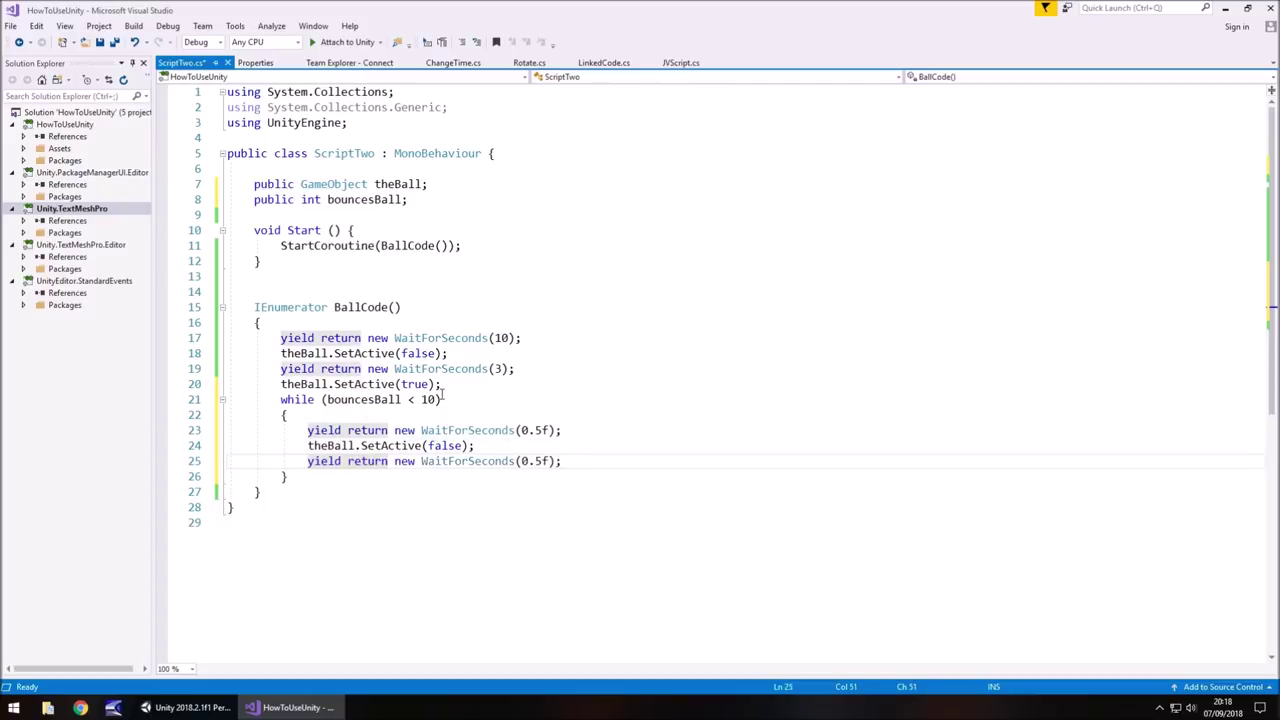
Step: Copy theBall.SetActive(true); from BallCode to a new line below the second WaitForSeconds(0.5f) yield in the while loop
{"action": "left_click_drag", "start_coordinate": [442, 385], "coordinate": [287, 385]}
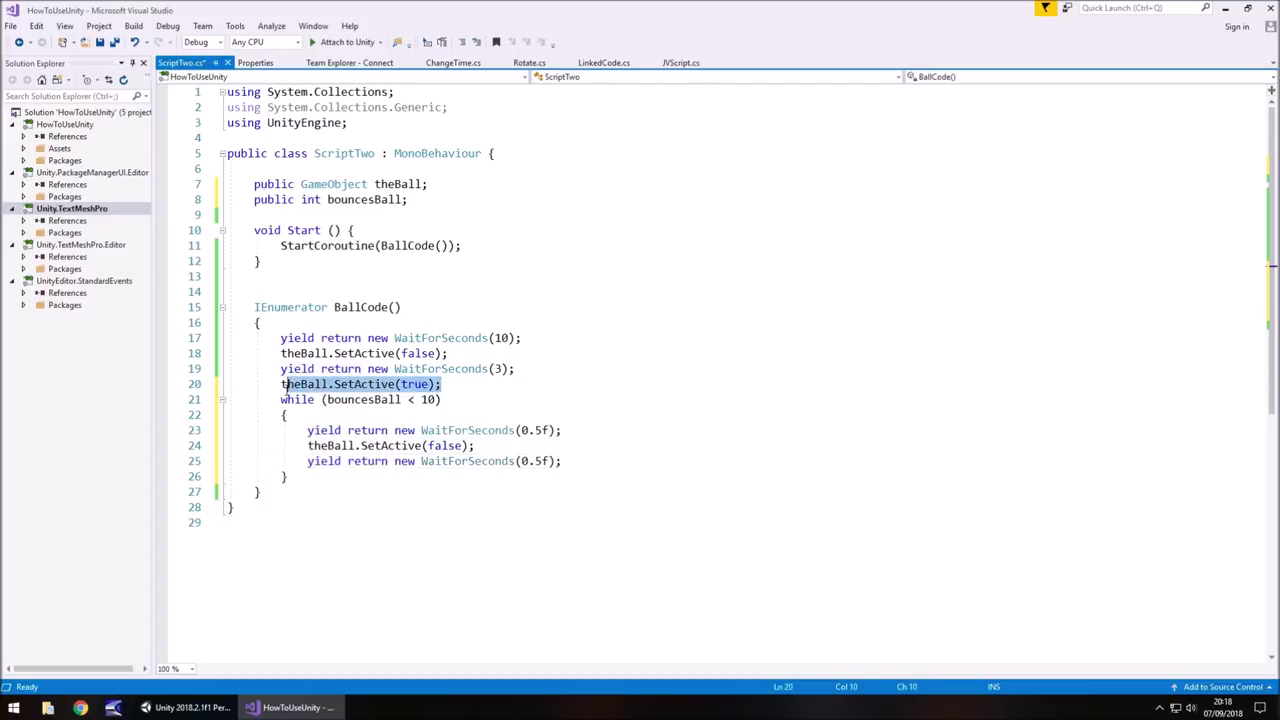
{"action": "left_click", "coordinate": [580, 461]}
{"action": "key", "text": "Return"}
{"action": "key", "text": "ctrl+v"}
{"action": "key", "text": "Return"}
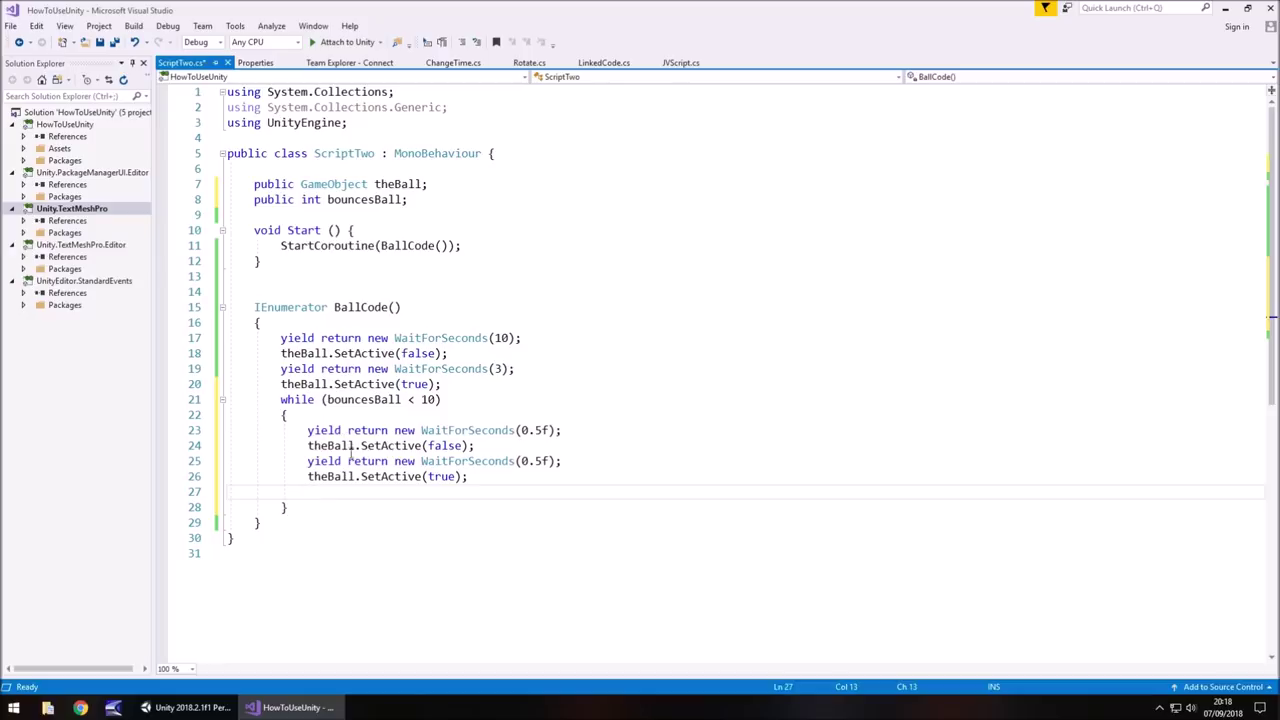
Step: Add bouncesBall += 1; as the last statement of the while loop and save ScriptTwo
{"action": "type", "text": "boun"}
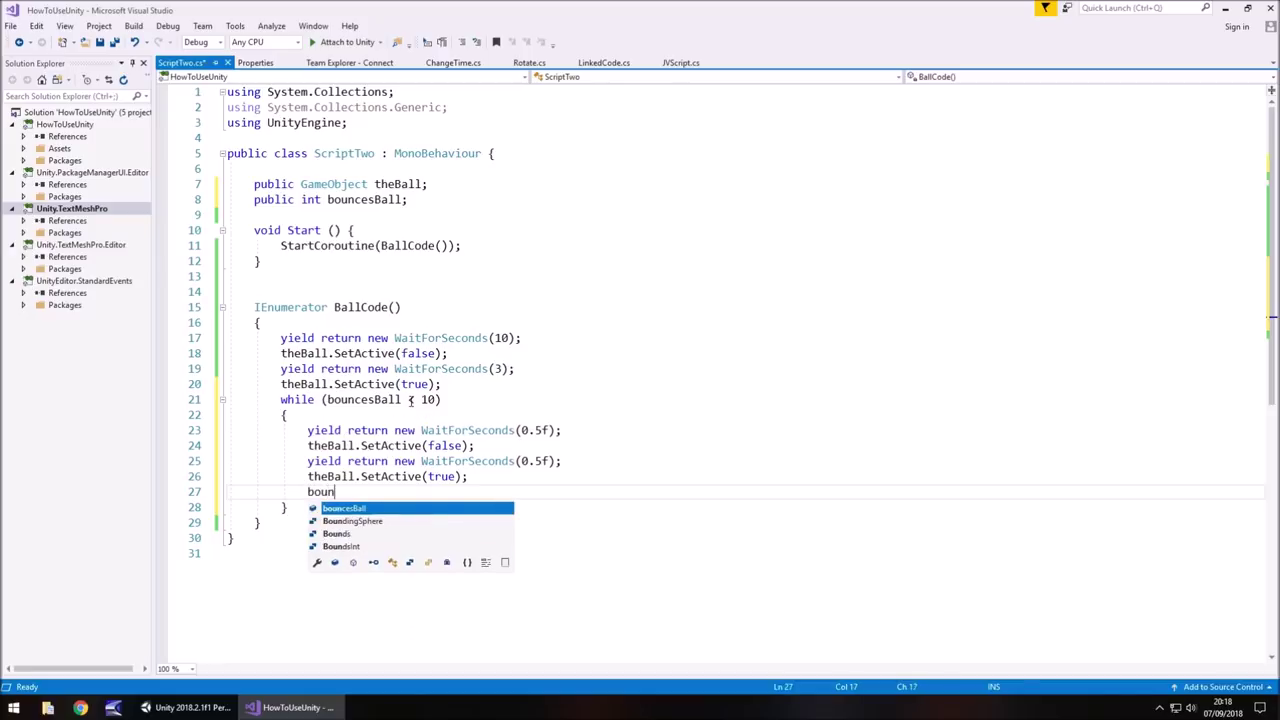
{"action": "type", "text": "cesBall +="}
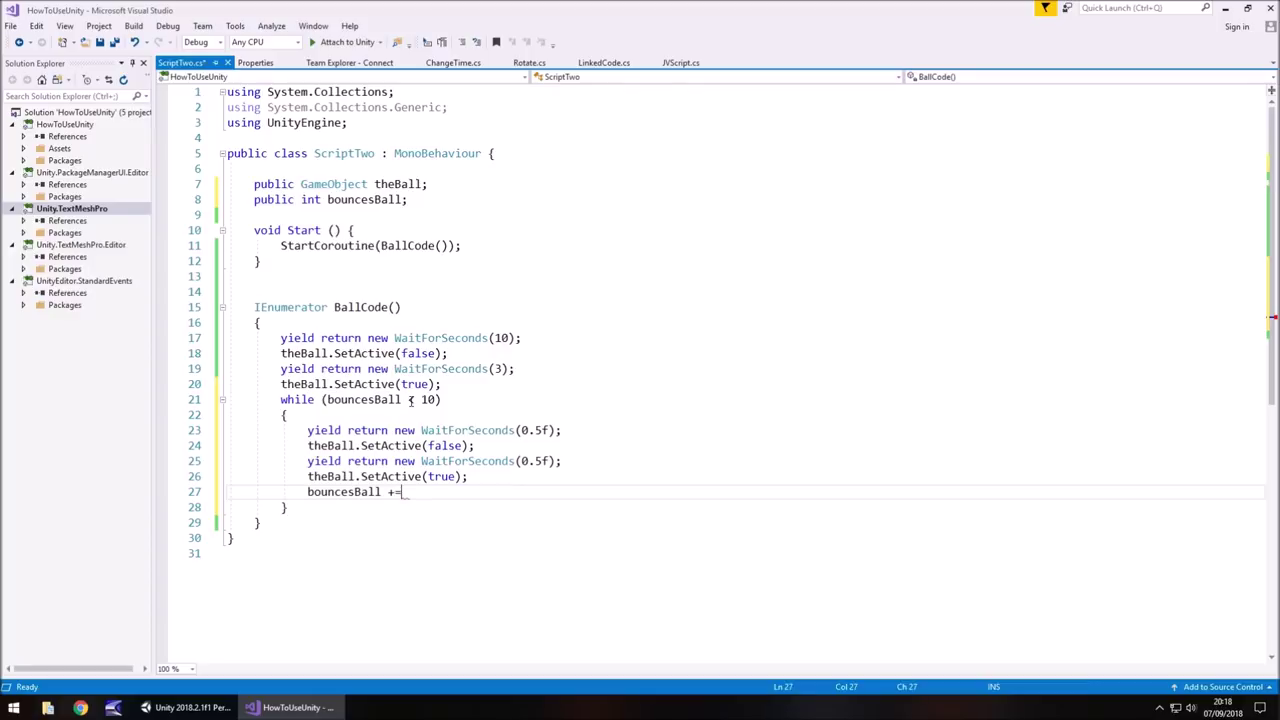
{"action": "type", "text": " 1;"}
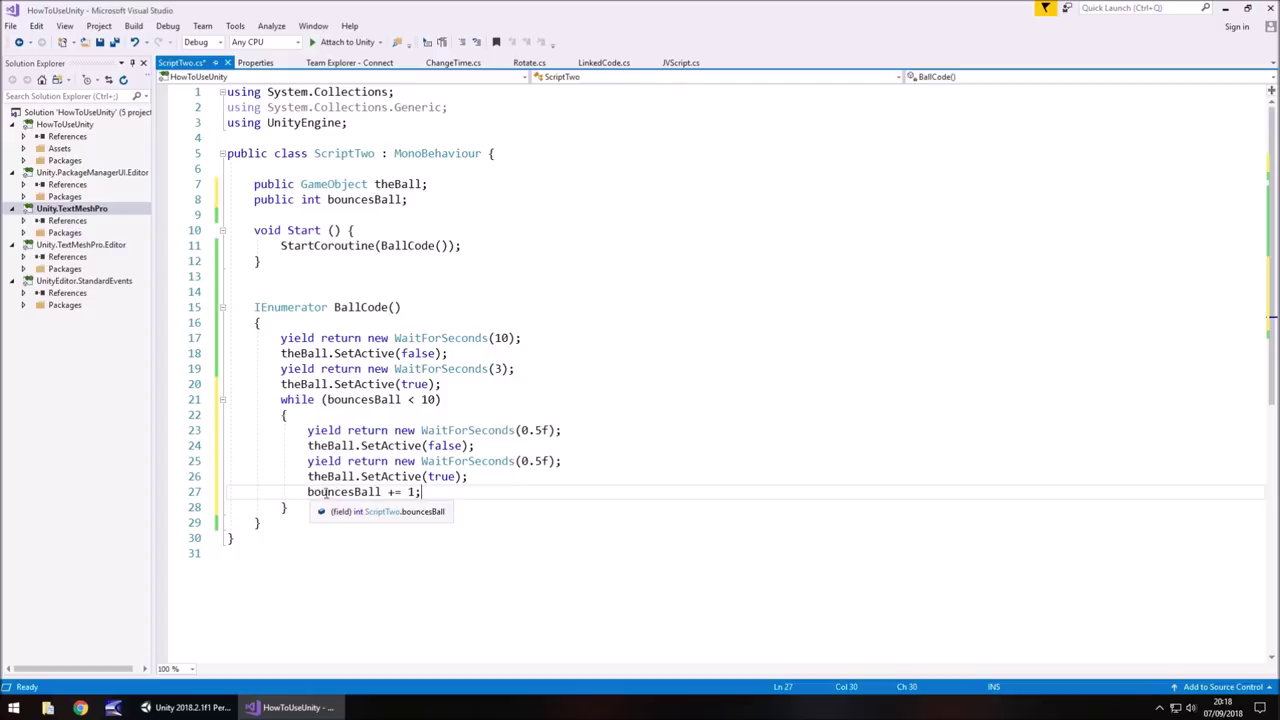
{"action": "key", "text": "ctrl+s"}
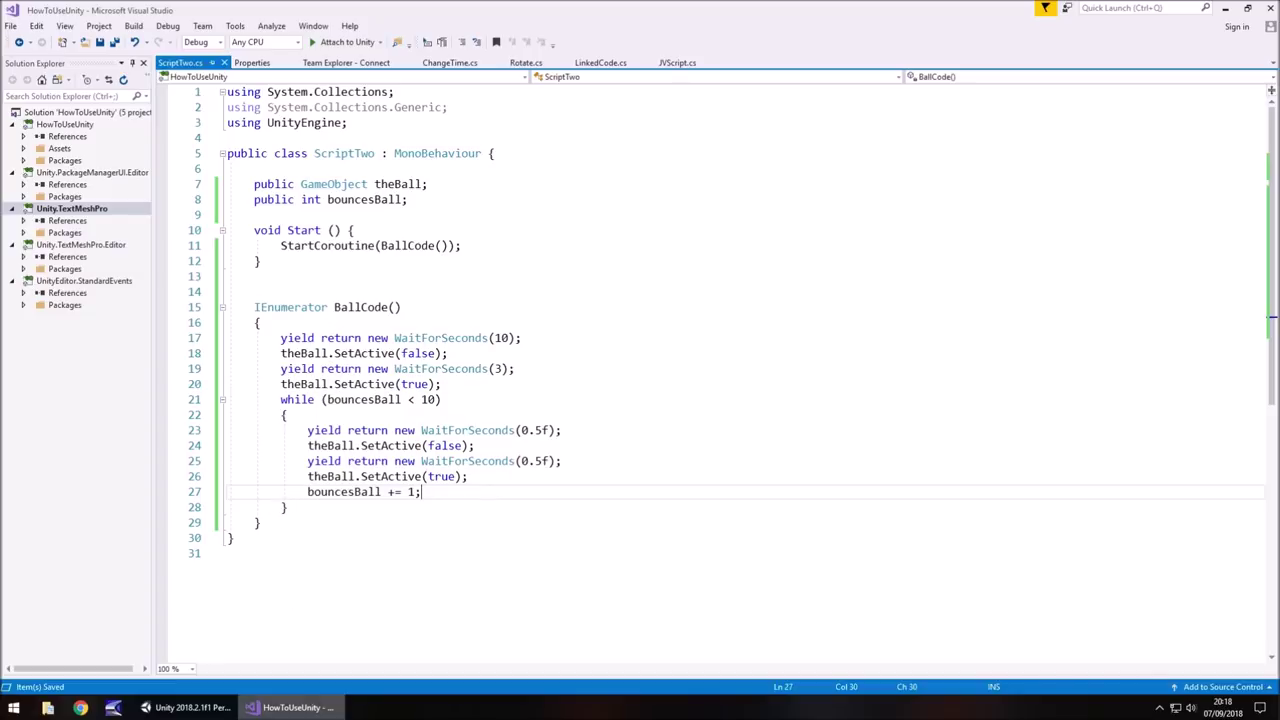
Step: Switch to Unity, run the scene to watch the ball toggle through the while loop, and stop playback
{"action": "left_click", "coordinate": [178, 707]}
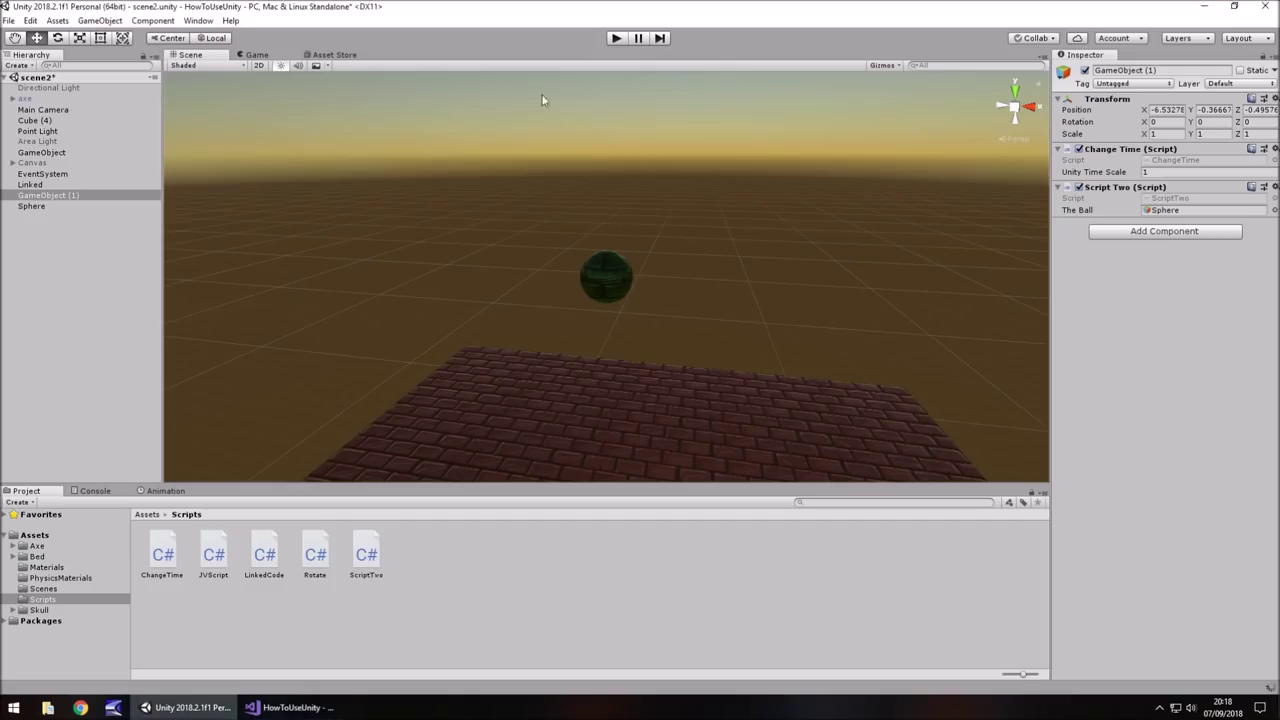
{"action": "left_click", "coordinate": [616, 39]}
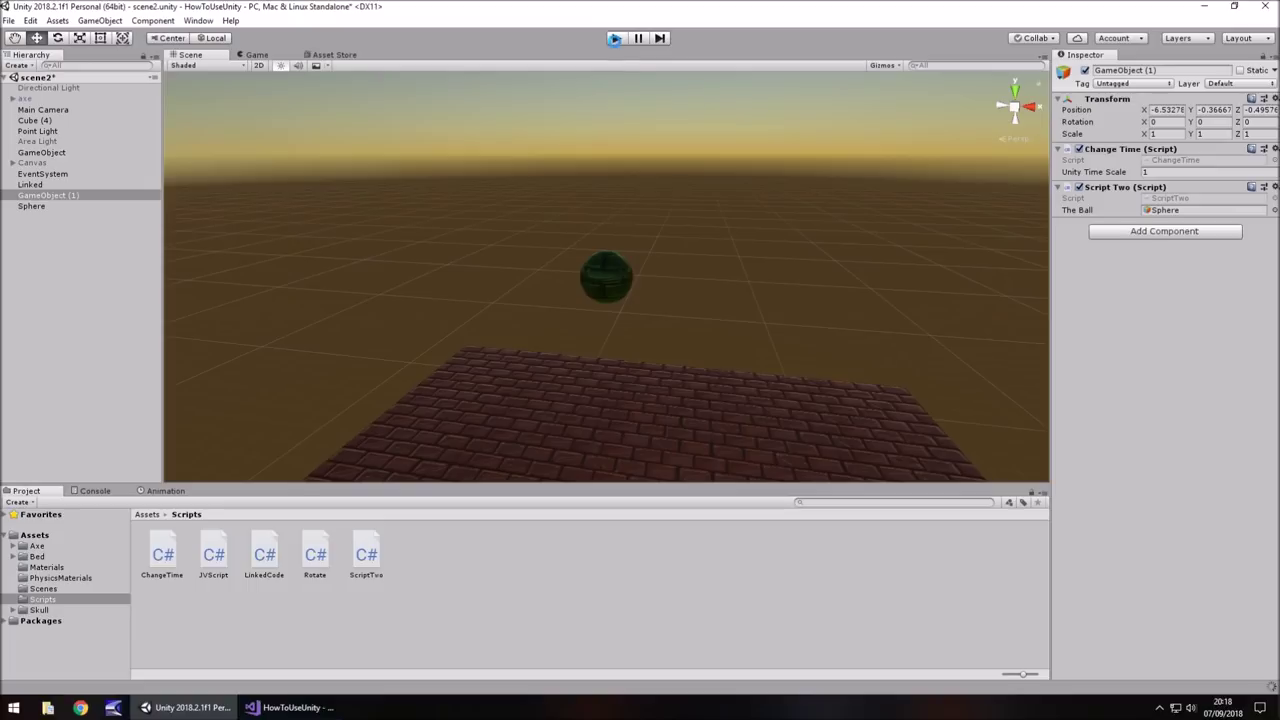
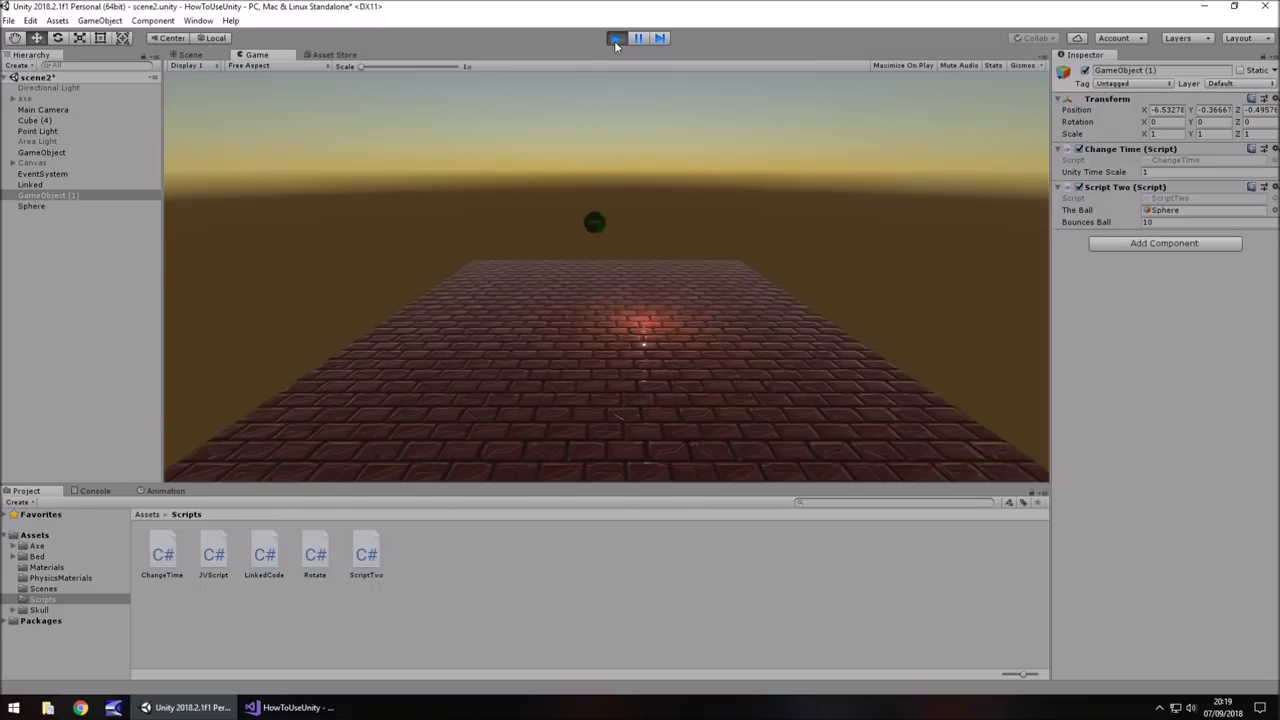
{"action": "left_click", "coordinate": [617, 40]}
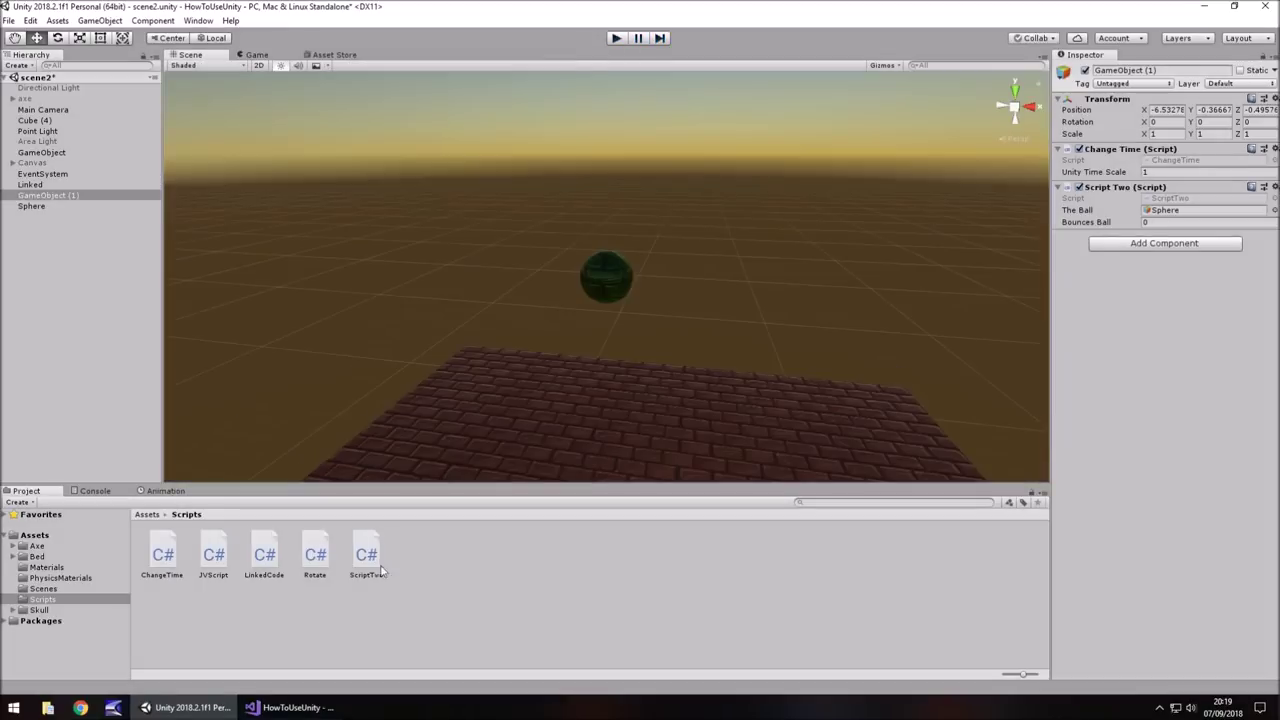
{"action": "key", "text": "alt+Tab"}
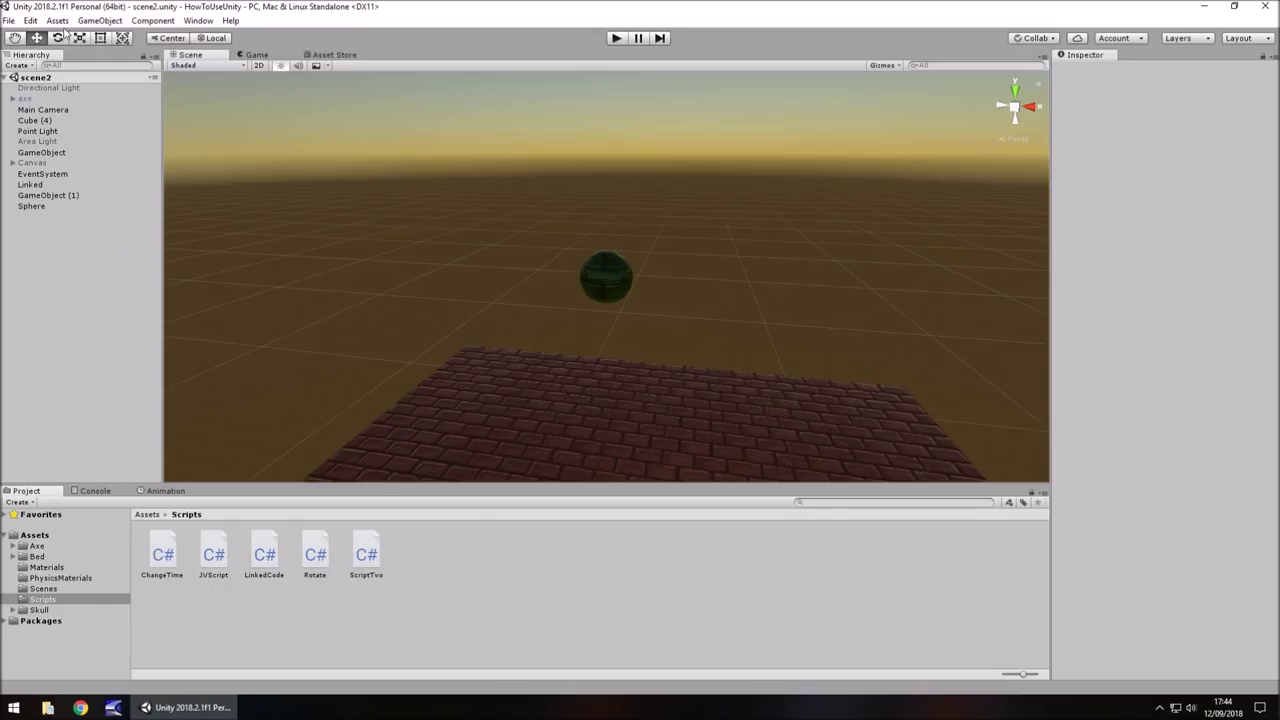
Step: Open the project's Player settings and set the Company Name to JV Unity
{"action": "left_click", "coordinate": [30, 21]}
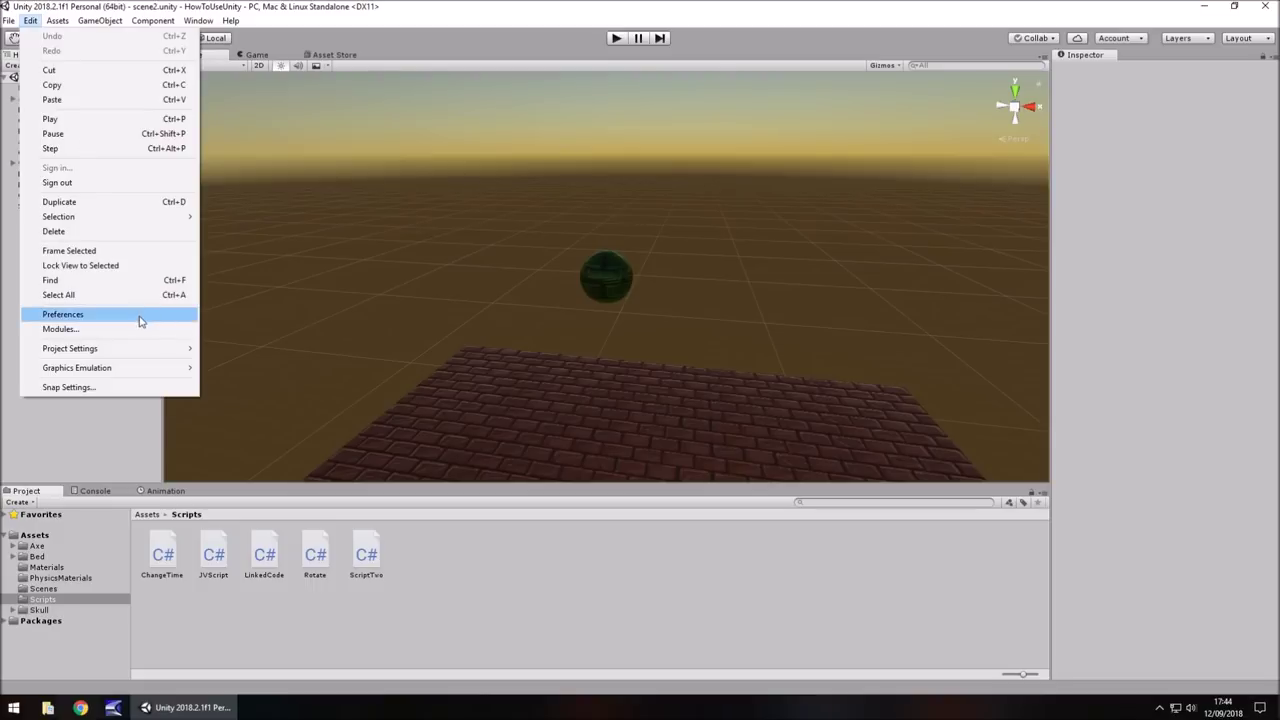
{"action": "mouse_move", "coordinate": [136, 354]}
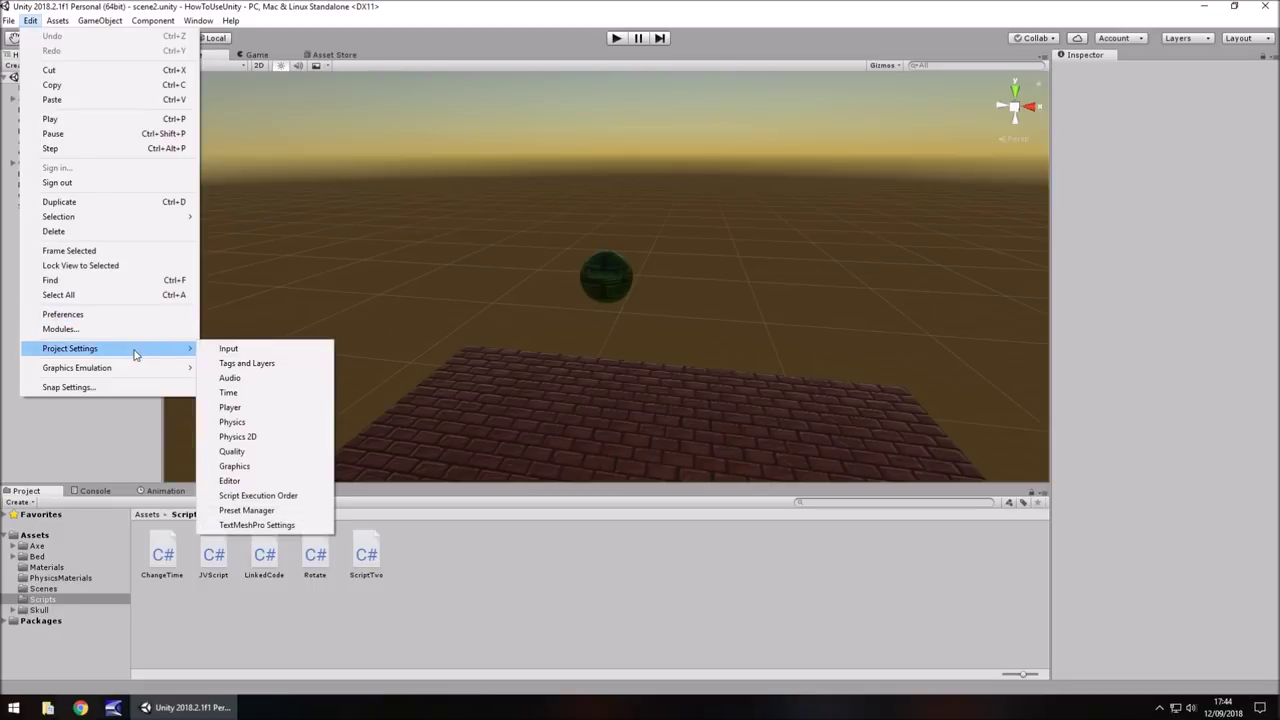
{"action": "left_click", "coordinate": [250, 407]}
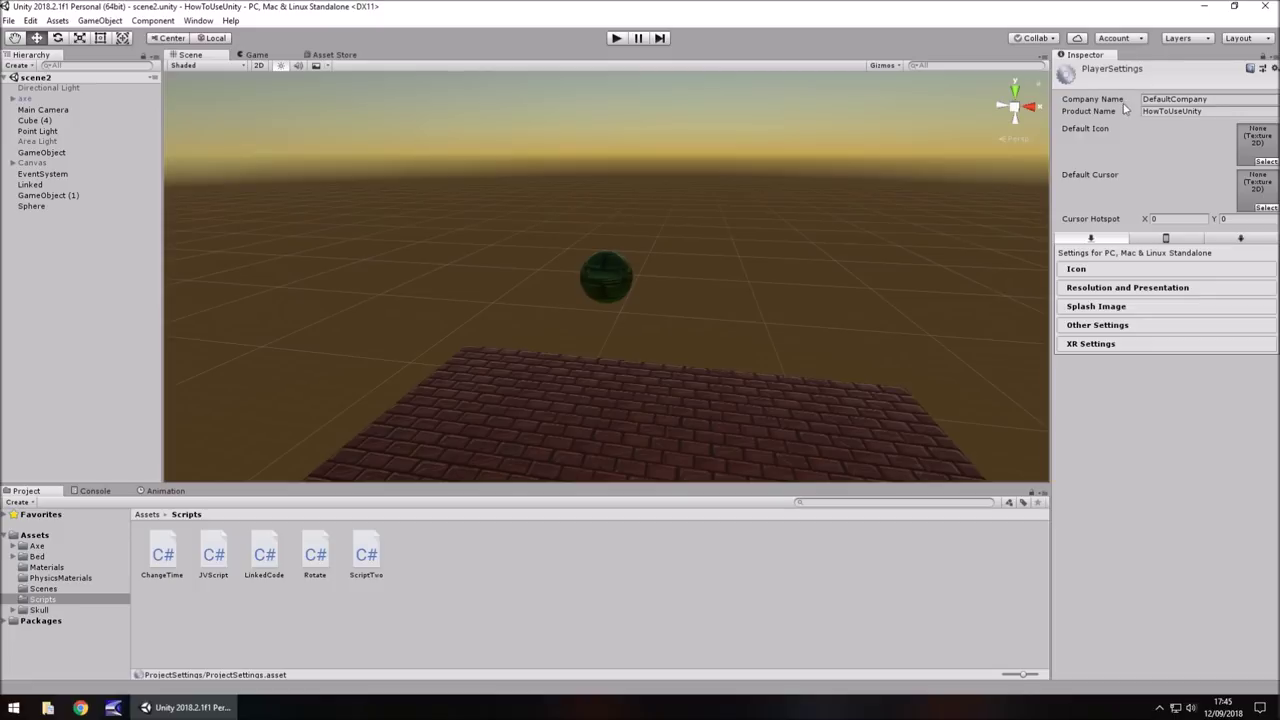
{"action": "left_click", "coordinate": [1197, 100]}
{"action": "left_click", "coordinate": [1155, 112]}
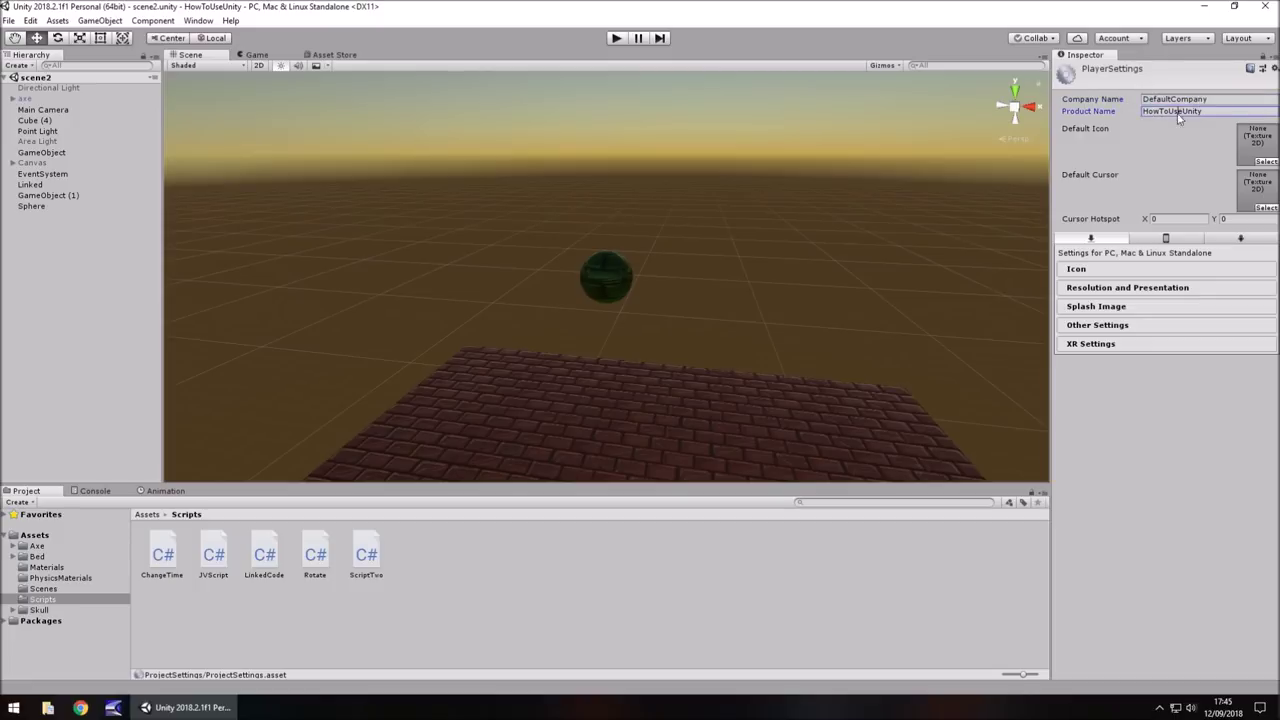
{"action": "left_click", "coordinate": [1186, 100]}
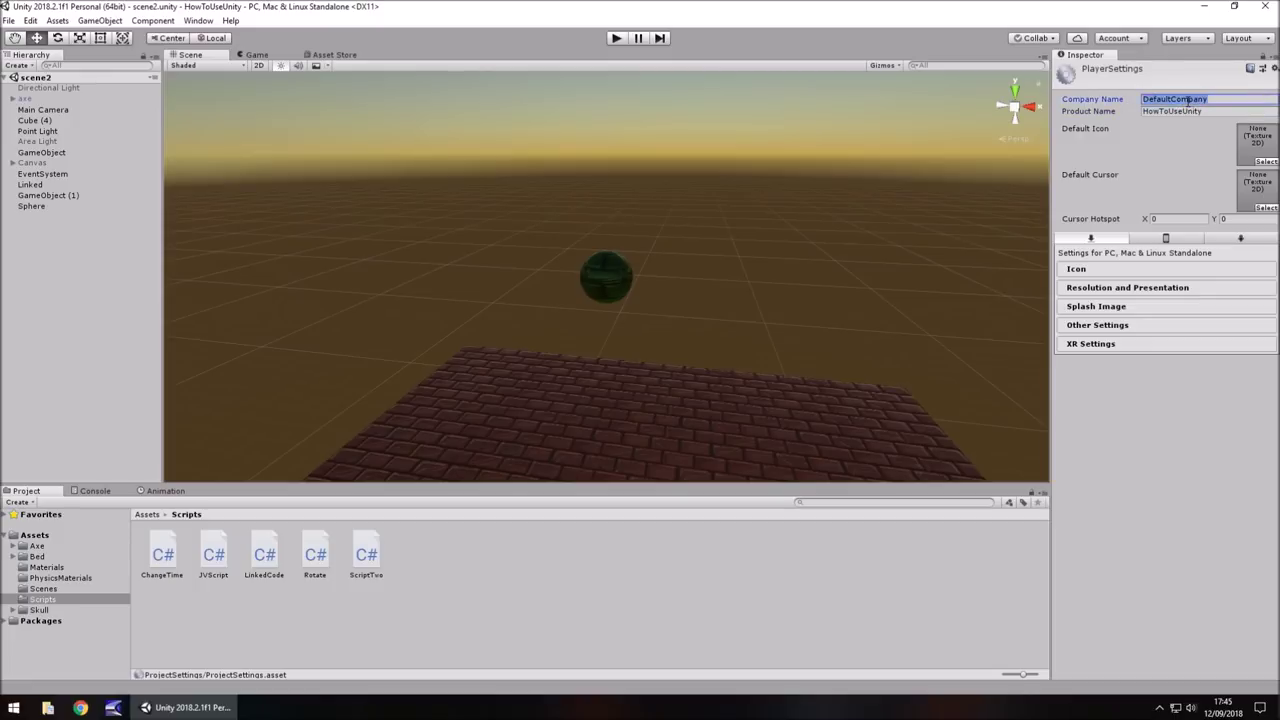
{"action": "type", "text": "JV Unity"}
{"action": "left_click", "coordinate": [1188, 112]}
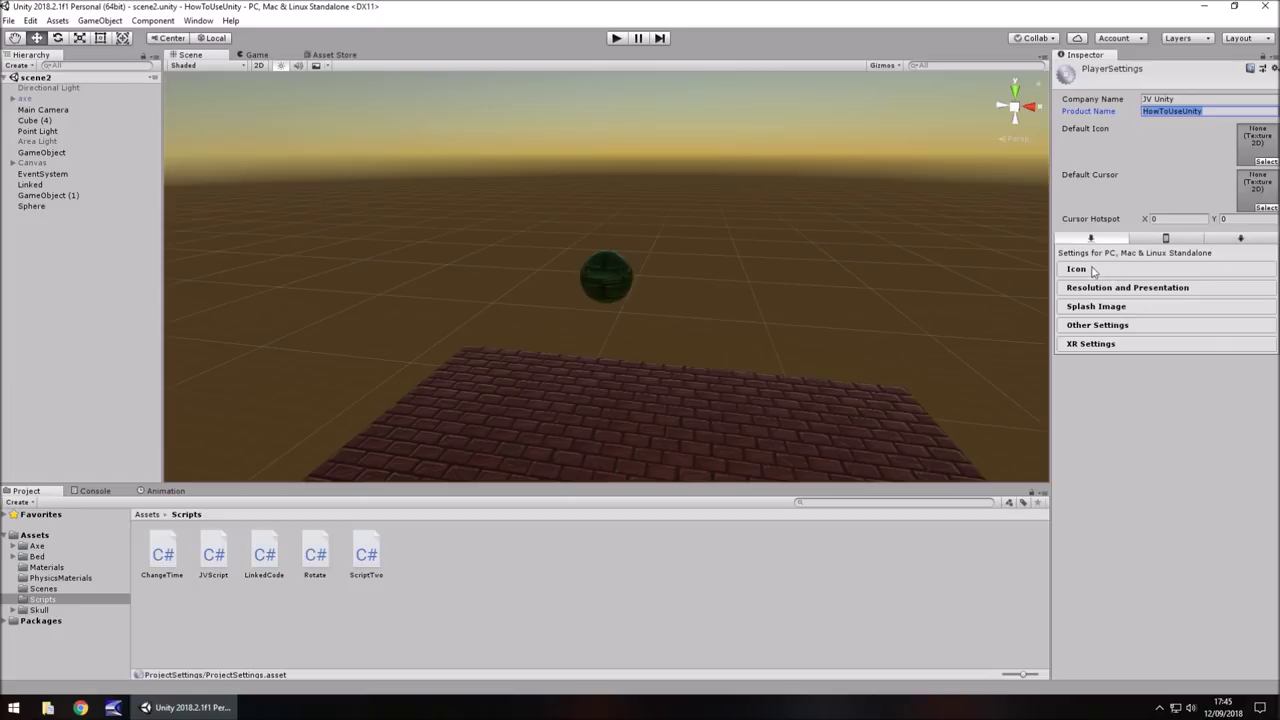
Step: Compare the icon settings across the target platforms, trying the icon override for PC, Mac & Linux Standalone
{"action": "left_click", "coordinate": [1165, 240]}
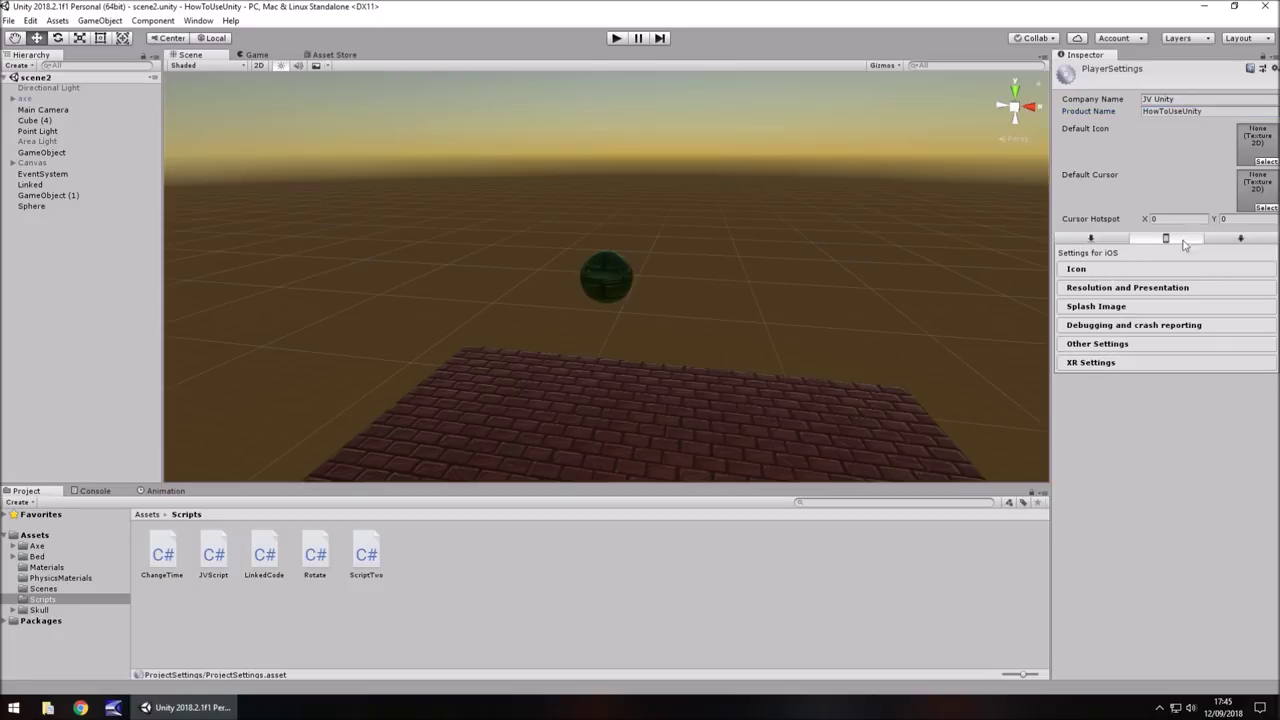
{"action": "left_click", "coordinate": [1238, 240]}
{"action": "left_click", "coordinate": [1080, 241]}
{"action": "left_click", "coordinate": [1080, 269]}
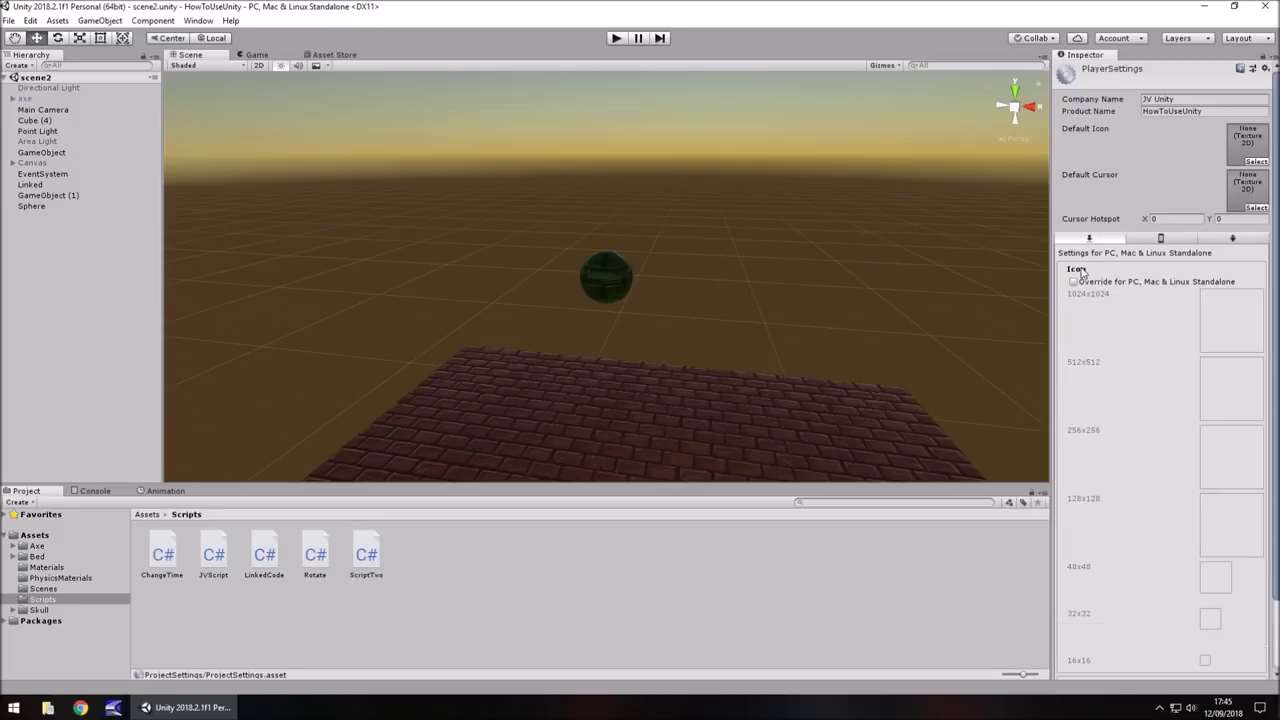
{"action": "left_click", "coordinate": [1110, 285]}
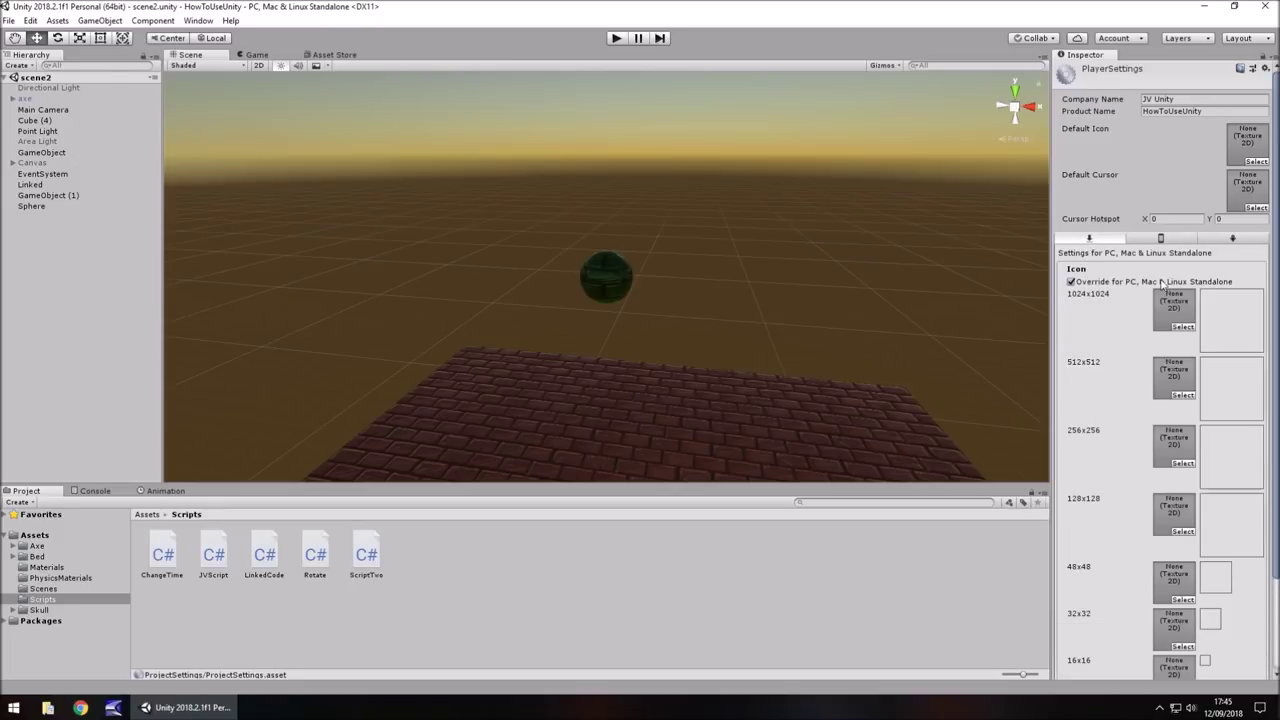
{"action": "left_click", "coordinate": [1161, 238]}
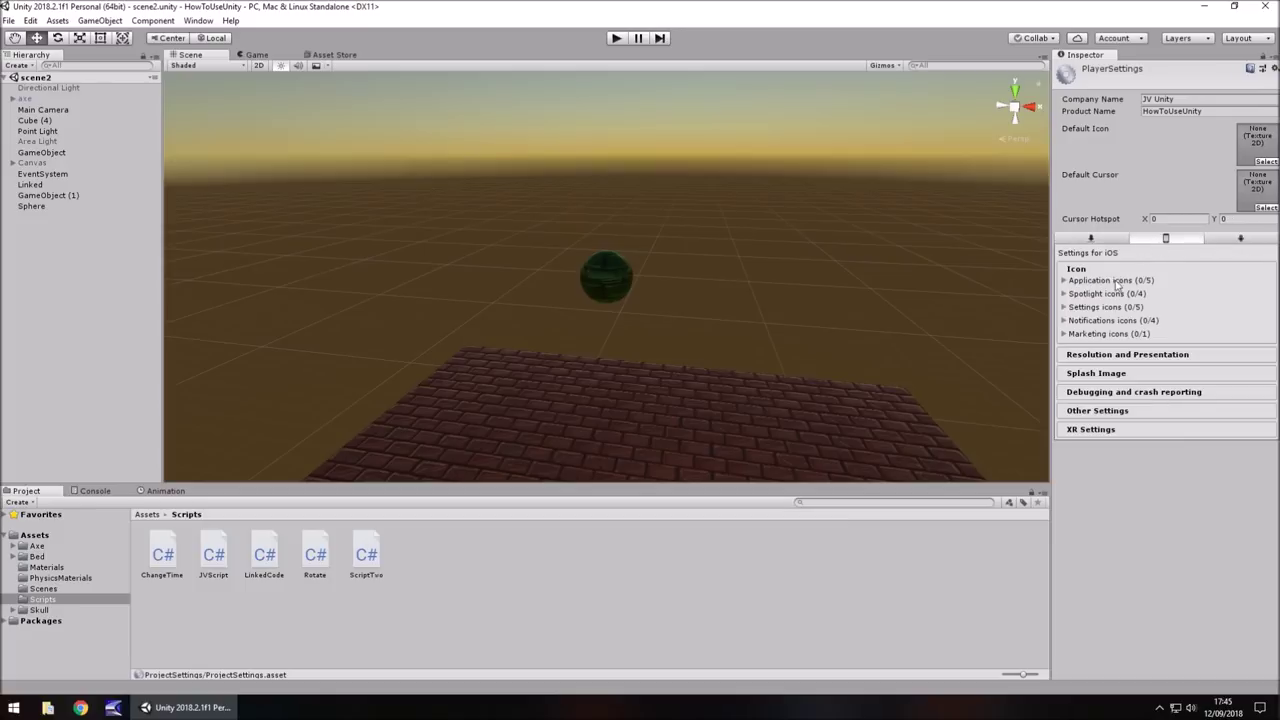
{"action": "left_click", "coordinate": [1112, 241]}
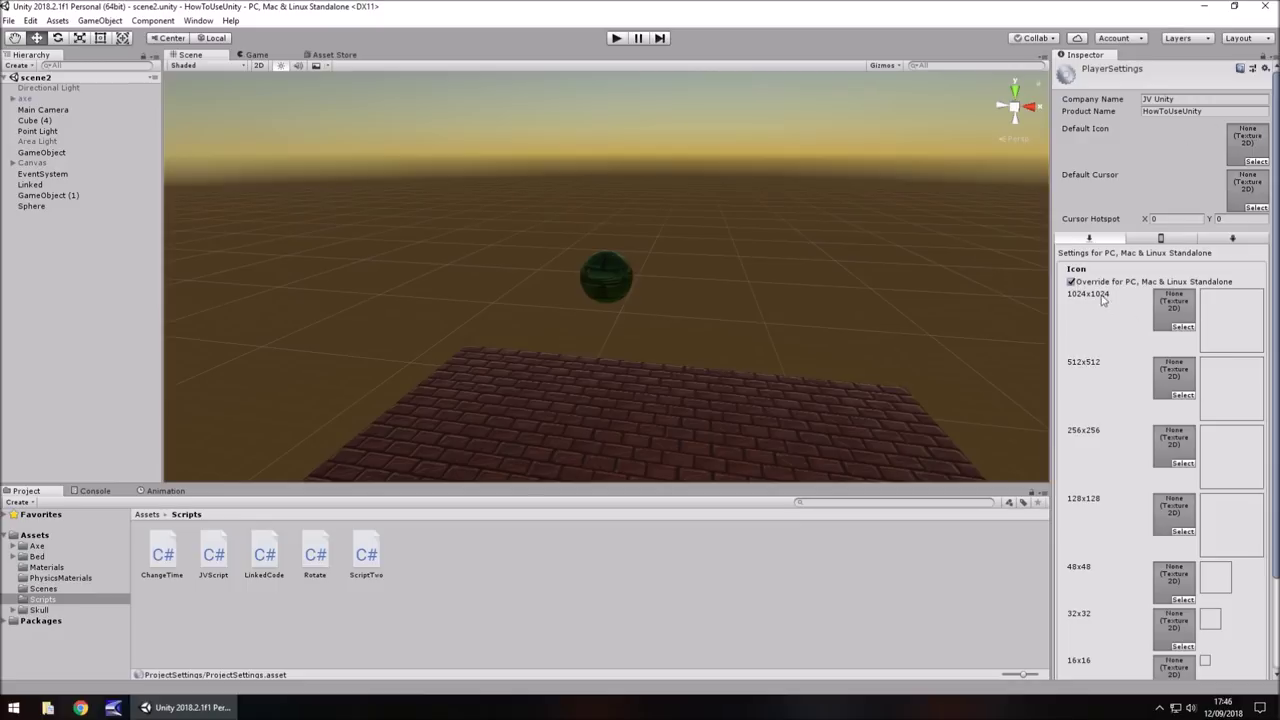
{"action": "left_click", "coordinate": [1073, 281]}
{"action": "left_click", "coordinate": [1085, 271]}
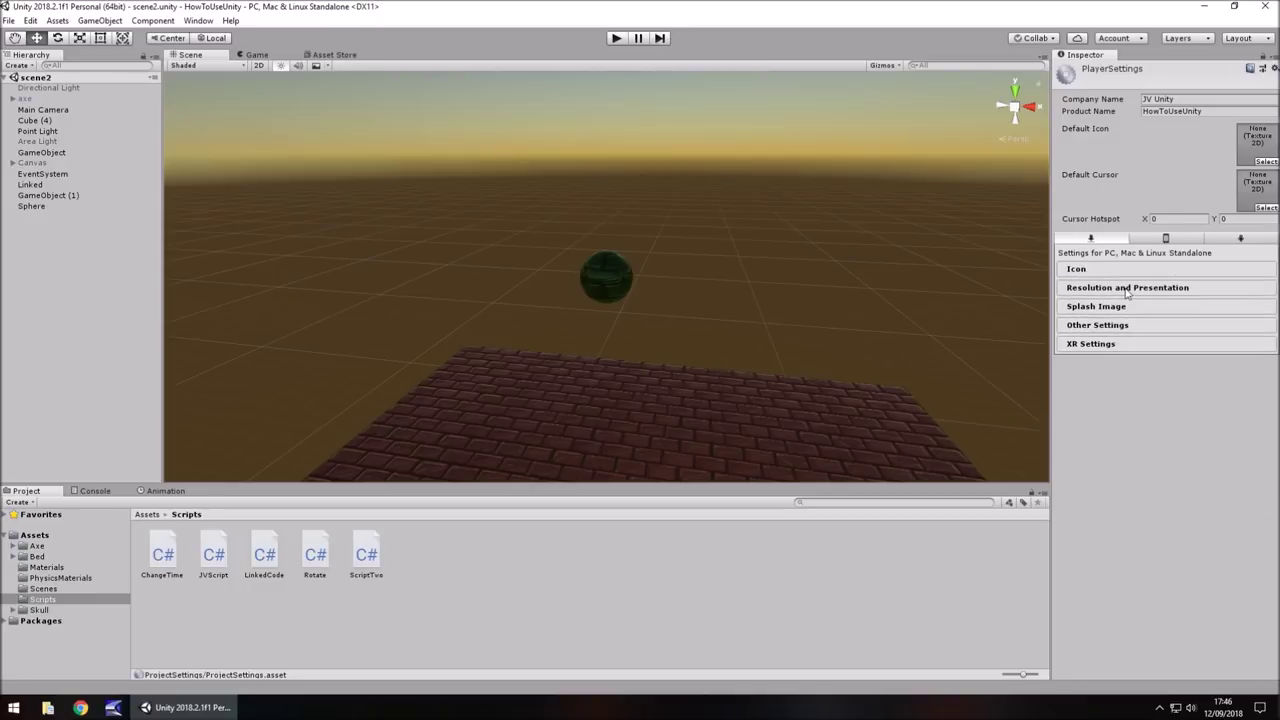
Step: Examine the standalone Resolution and Presentation settings and the Splash Image settings
{"action": "left_click", "coordinate": [1127, 290]}
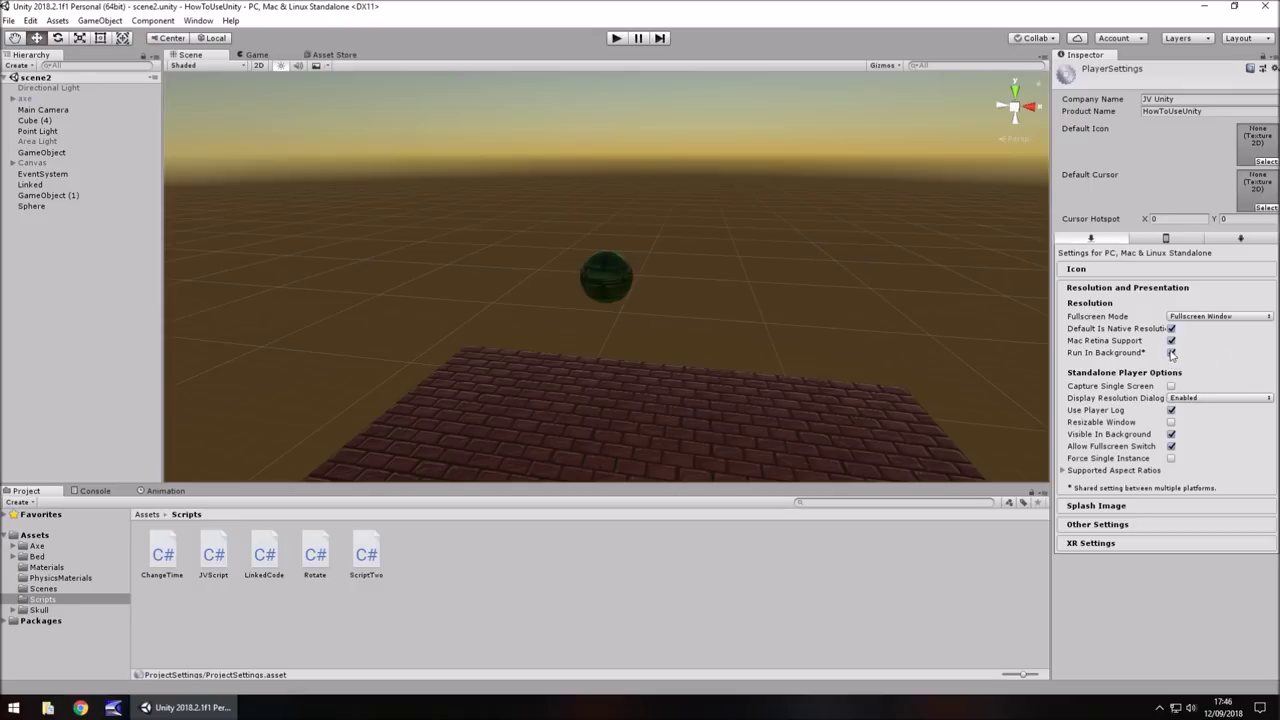
{"action": "left_click", "coordinate": [1102, 288]}
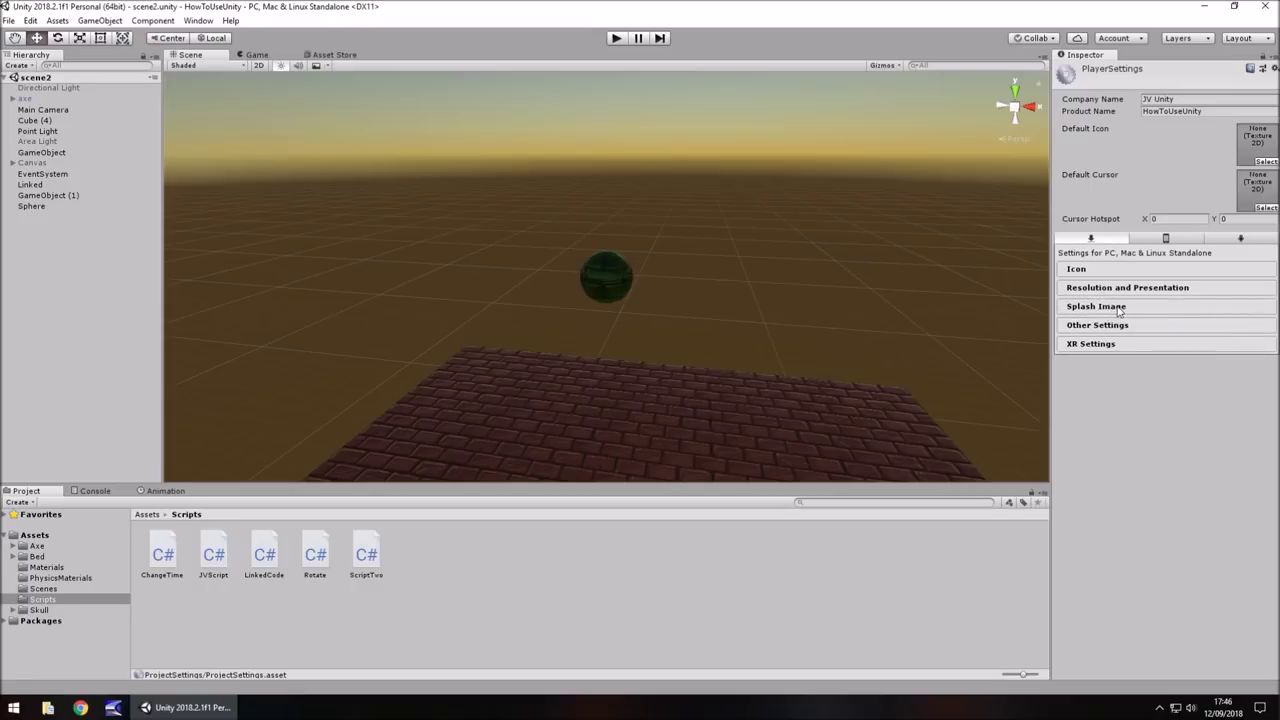
{"action": "left_click", "coordinate": [1118, 308]}
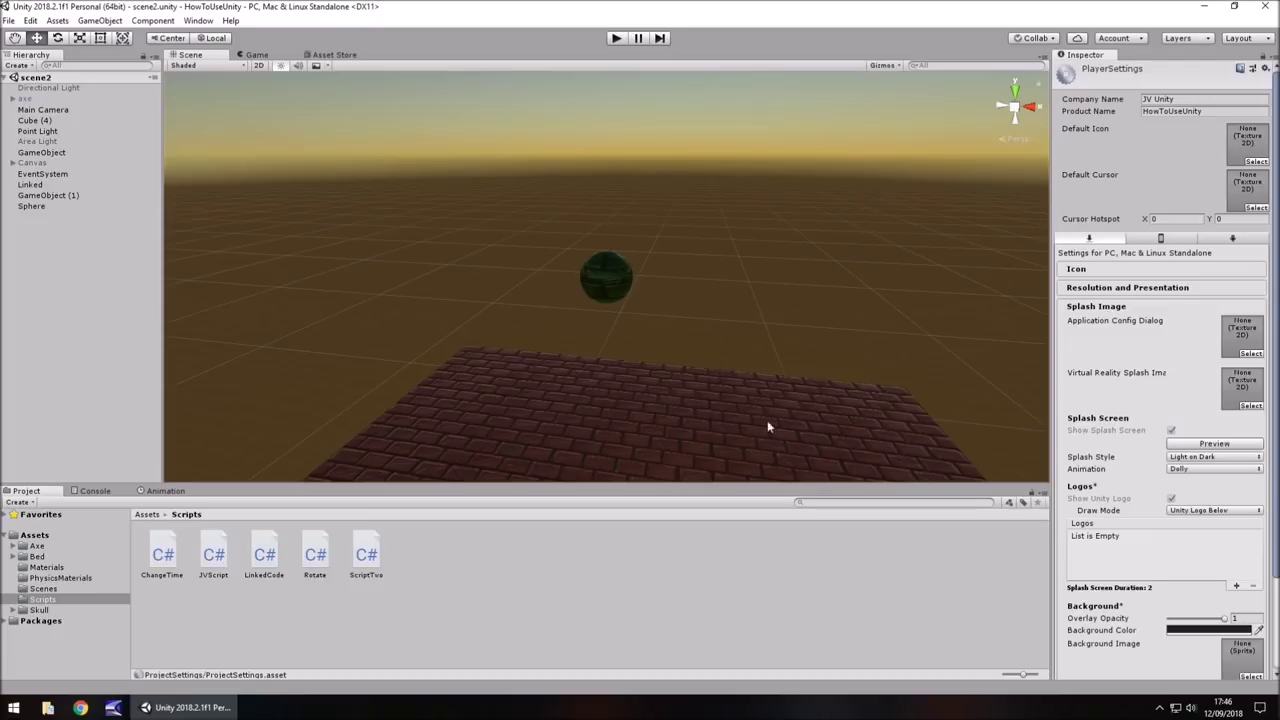
{"action": "left_click", "coordinate": [1091, 308]}
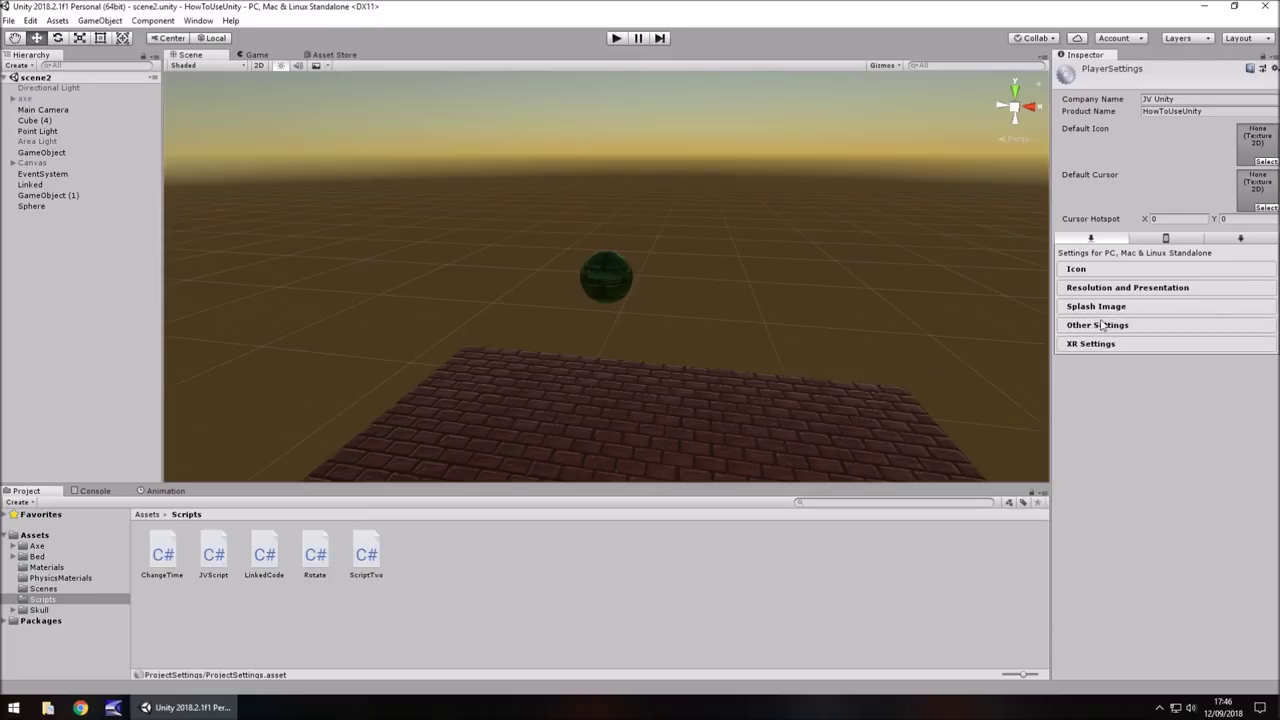
Step: Examine the standalone Other Settings, from rendering through logging, and the XR Settings for standalone and iOS
{"action": "left_click", "coordinate": [1104, 325]}
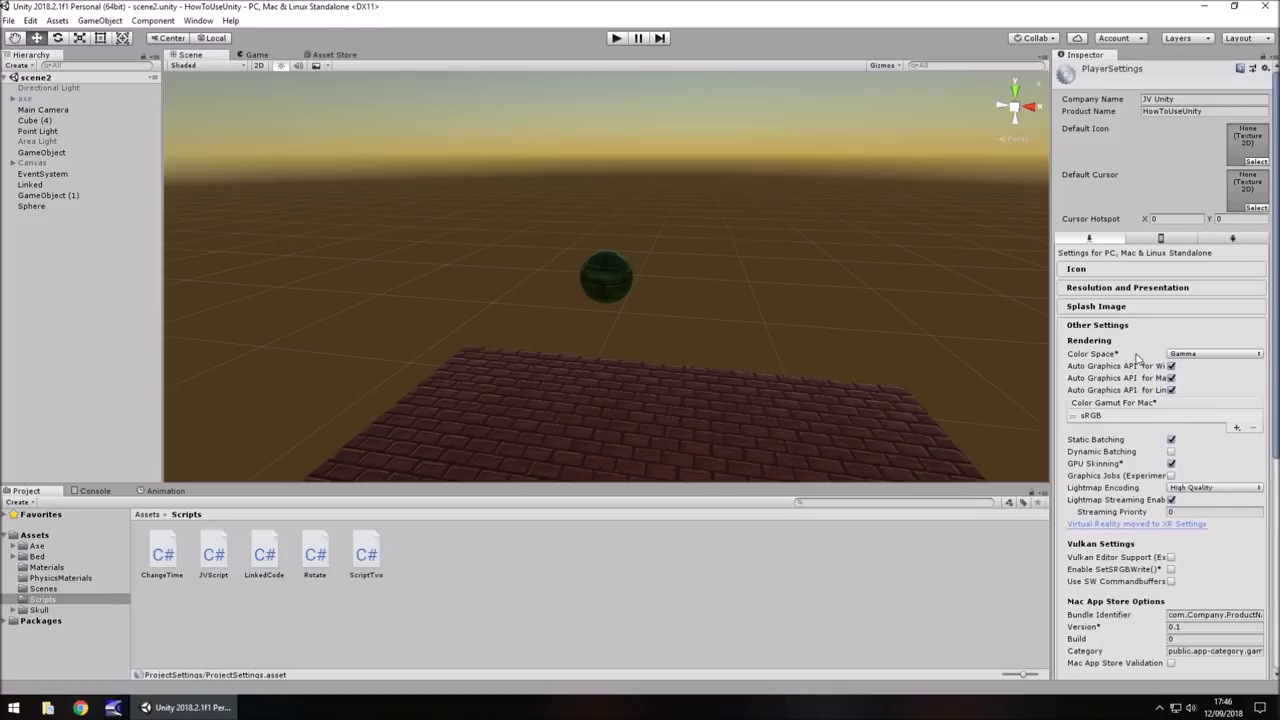
{"action": "scroll", "coordinate": [1127, 478], "scroll_direction": "down", "scroll_amount": 5}
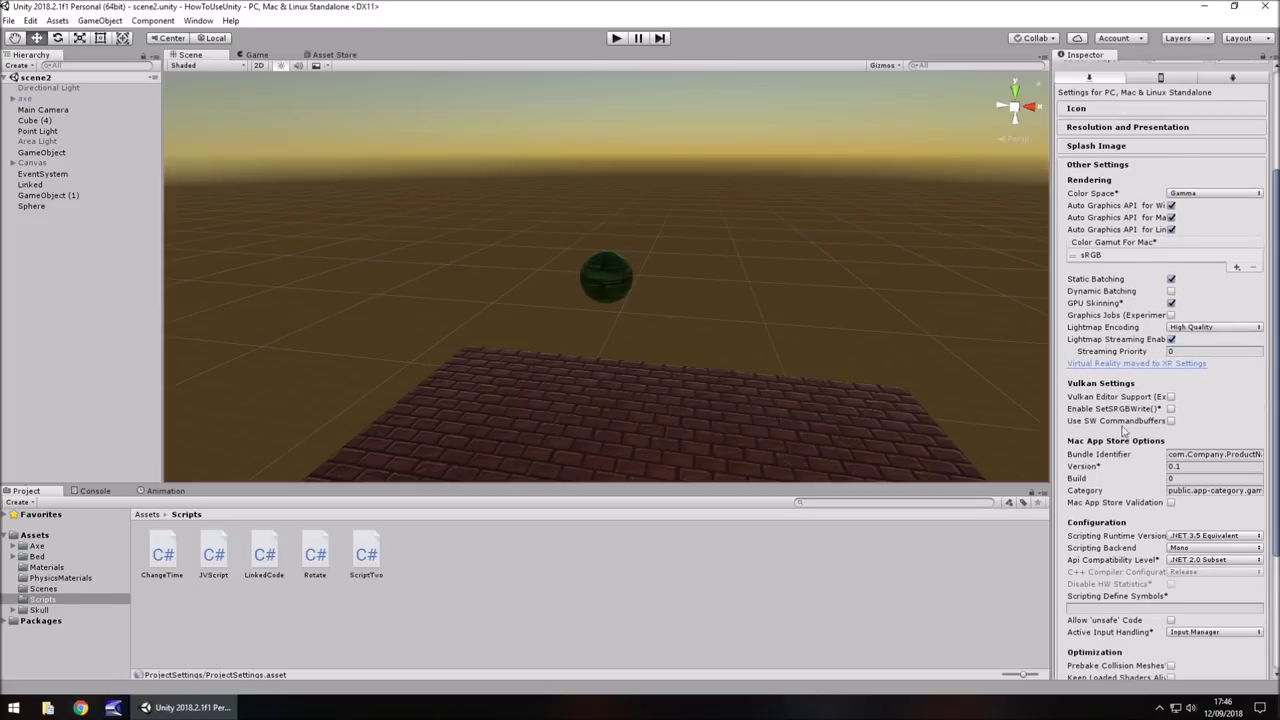
{"action": "scroll", "coordinate": [1148, 452], "scroll_direction": "down", "scroll_amount": 2}
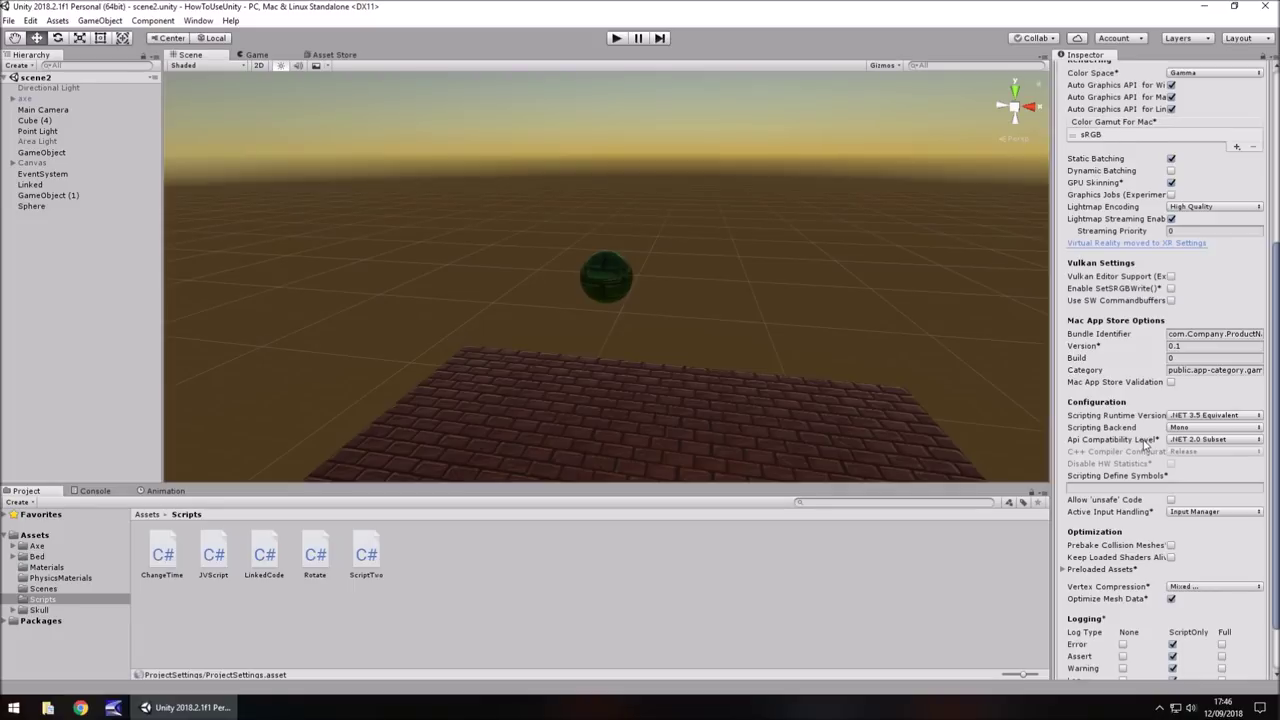
{"action": "scroll", "coordinate": [1146, 460], "scroll_direction": "up", "scroll_amount": 6}
{"action": "scroll", "coordinate": [1143, 468], "scroll_direction": "up", "scroll_amount": 1}
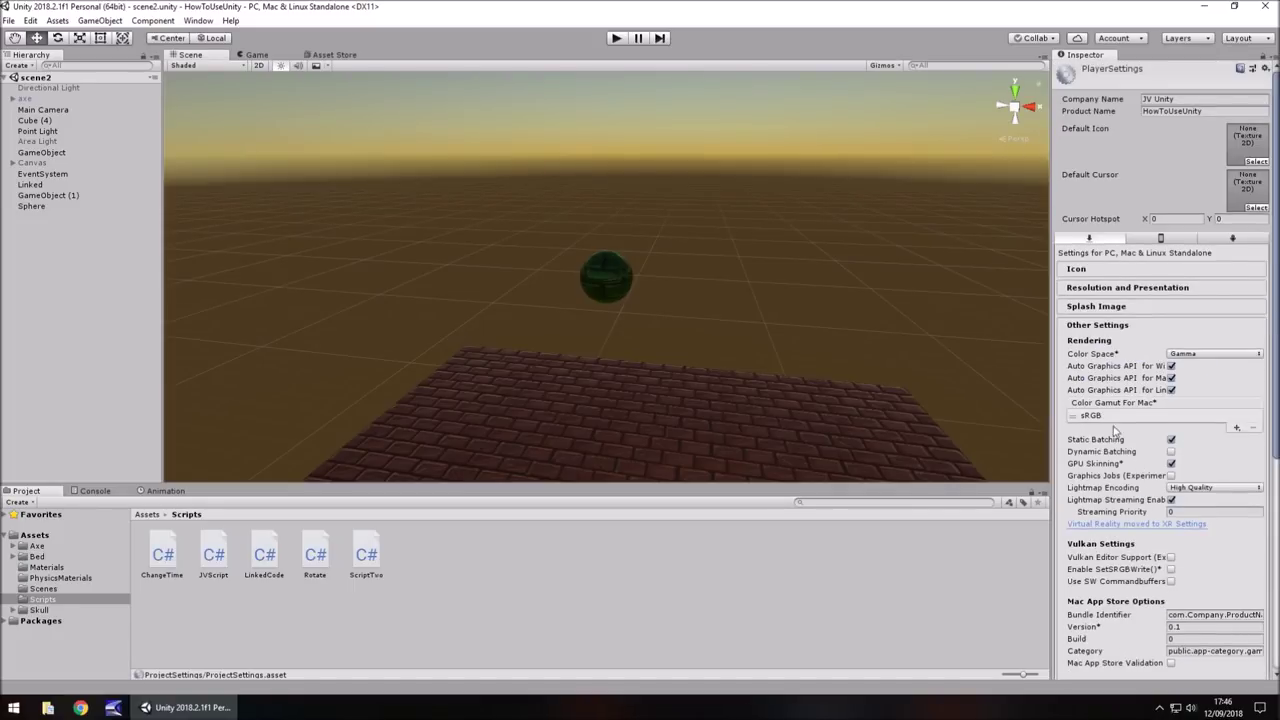
{"action": "scroll", "coordinate": [1117, 432], "scroll_direction": "down", "scroll_amount": 4}
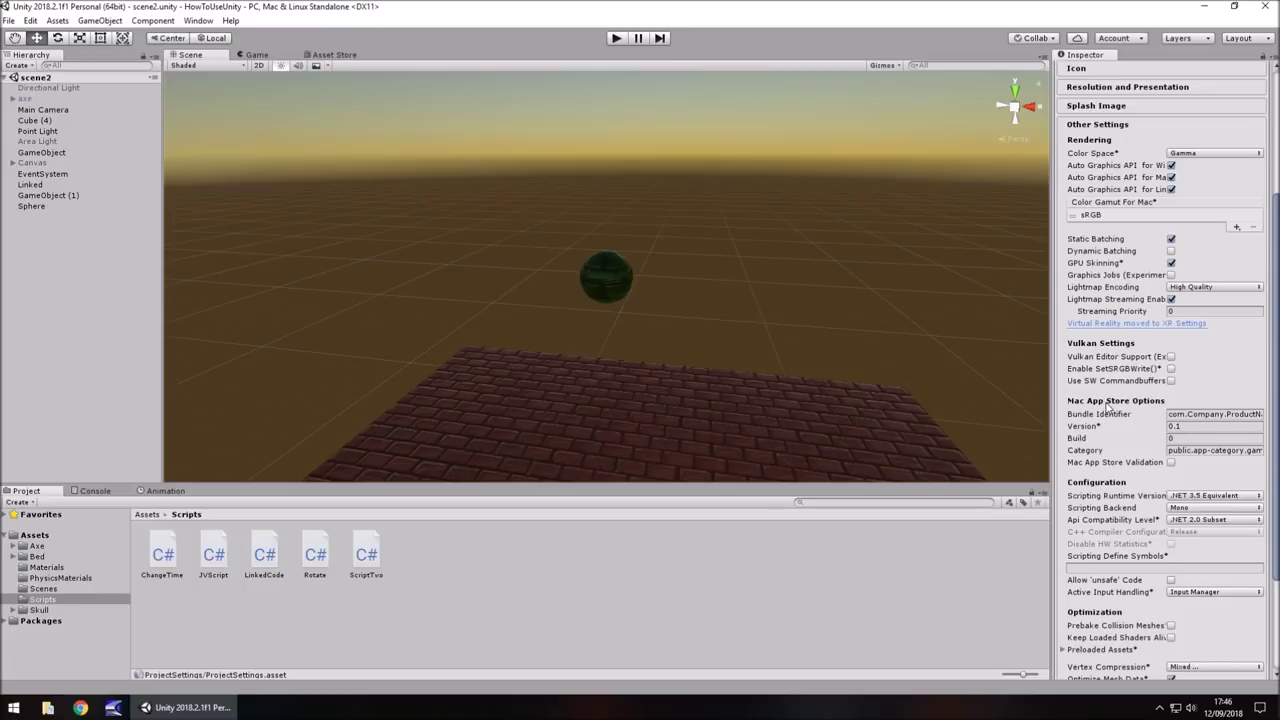
{"action": "scroll", "coordinate": [1110, 410], "scroll_direction": "down", "scroll_amount": 3}
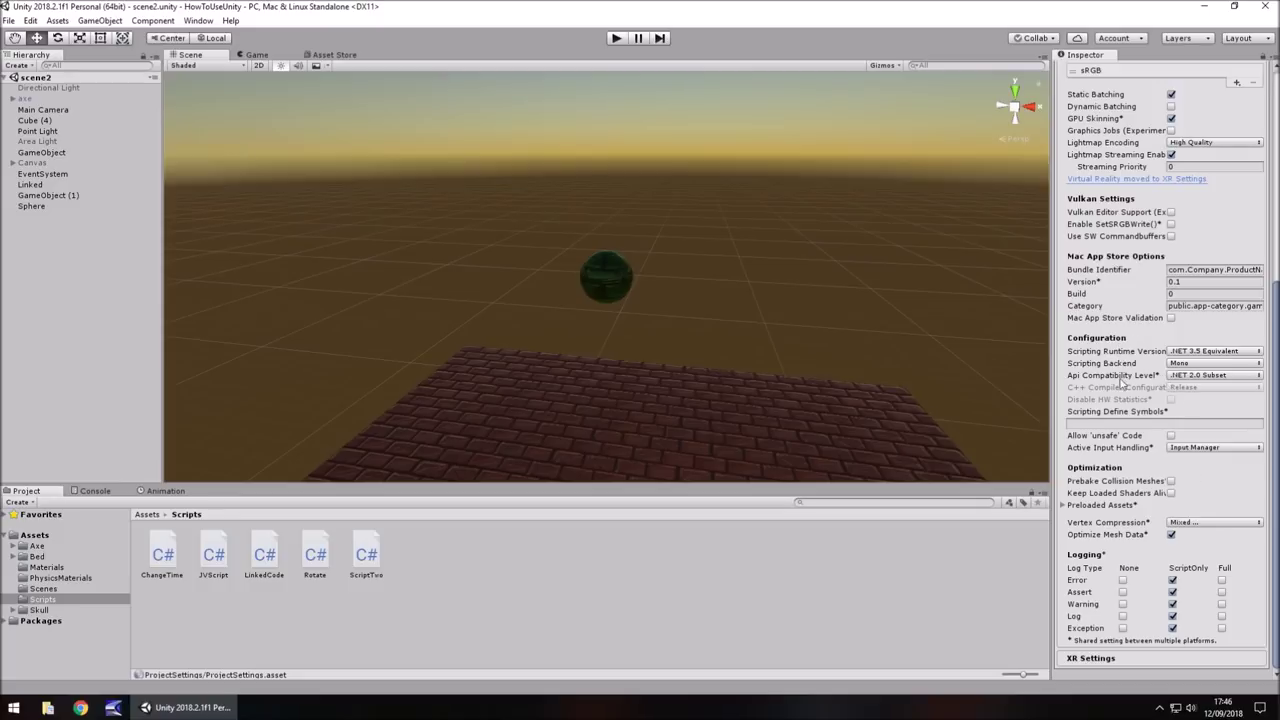
{"action": "left_click", "coordinate": [1092, 659]}
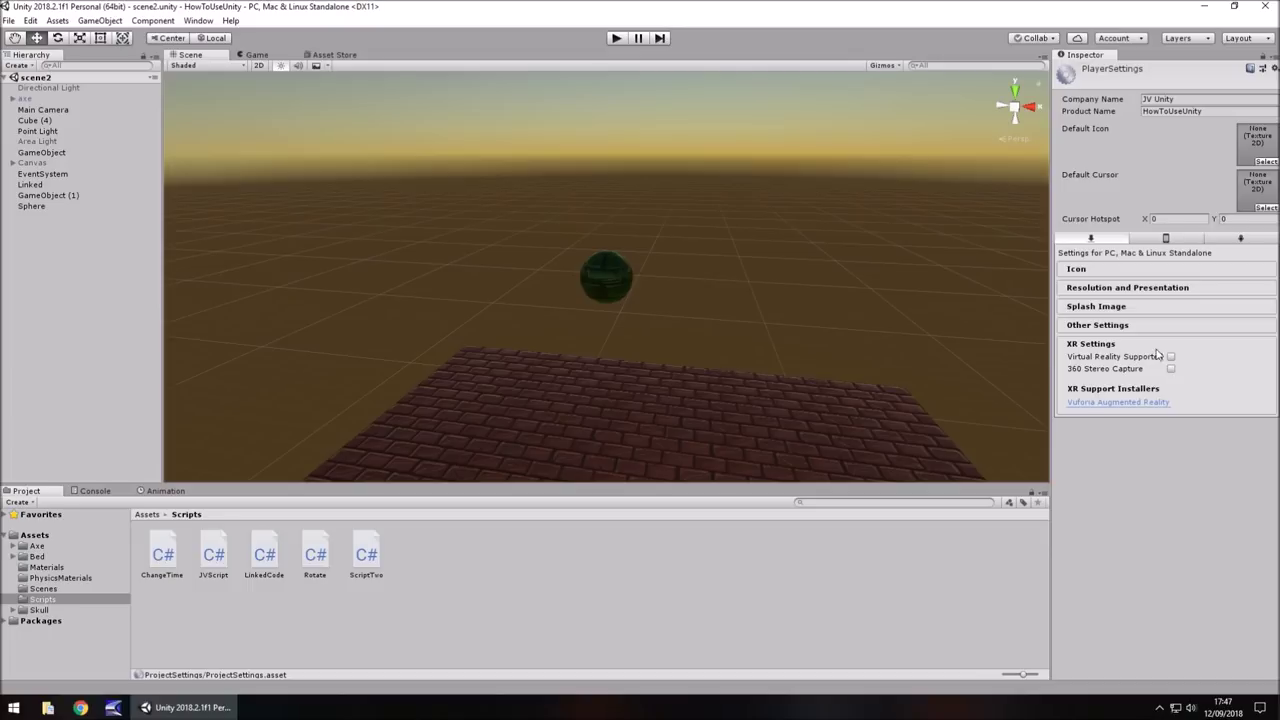
{"action": "left_click", "coordinate": [1153, 240]}
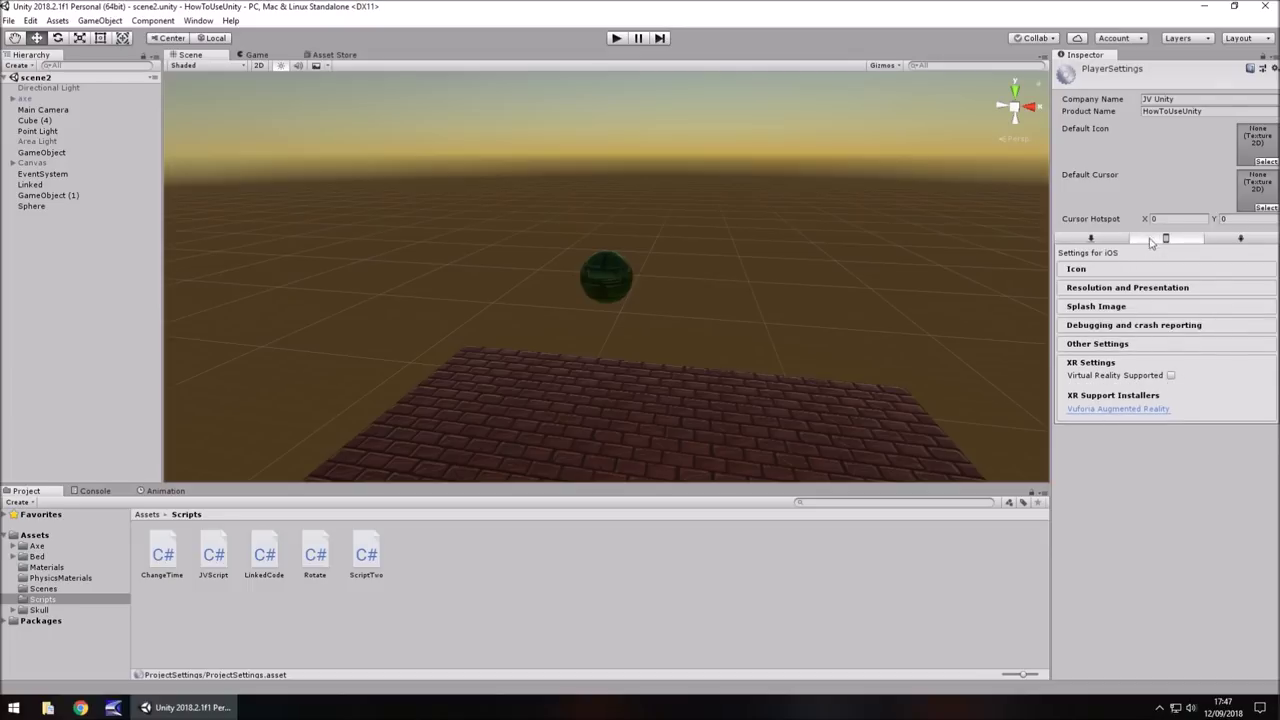
Step: Examine the iOS player settings for Icon, Resolution and Presentation, Splash Image and Other Settings
{"action": "left_click", "coordinate": [1110, 272]}
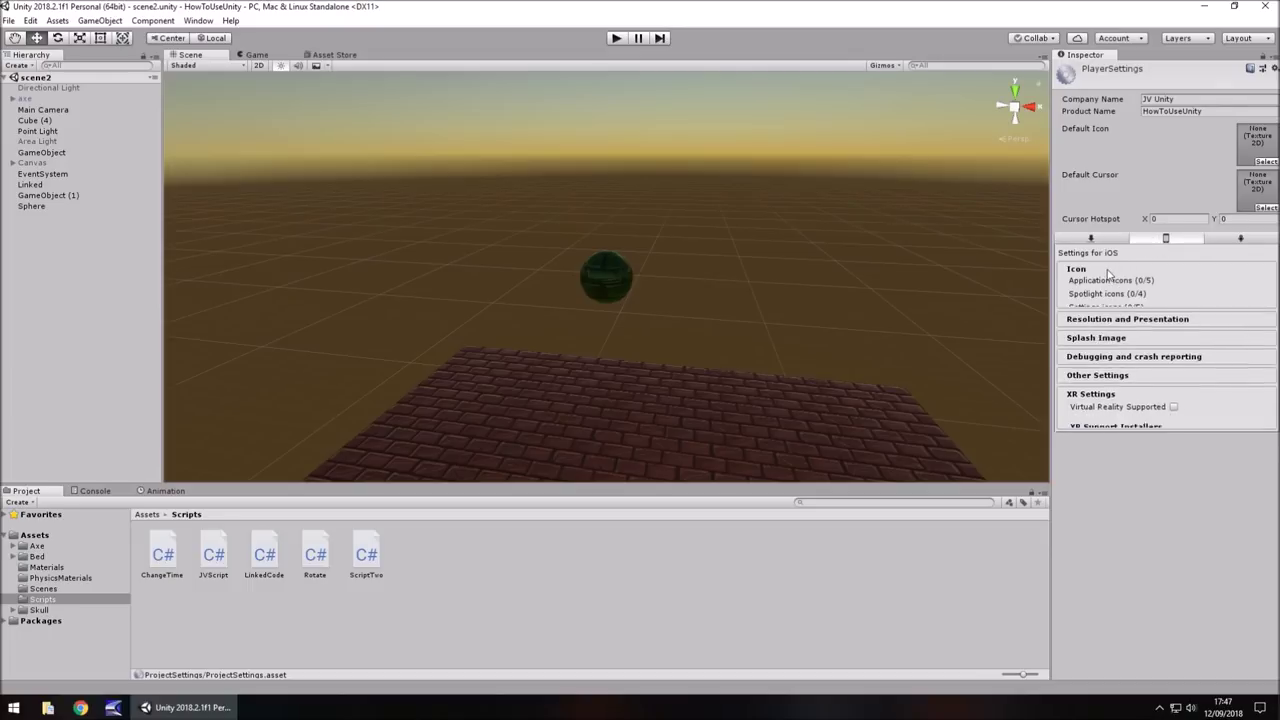
{"action": "left_click", "coordinate": [1114, 357]}
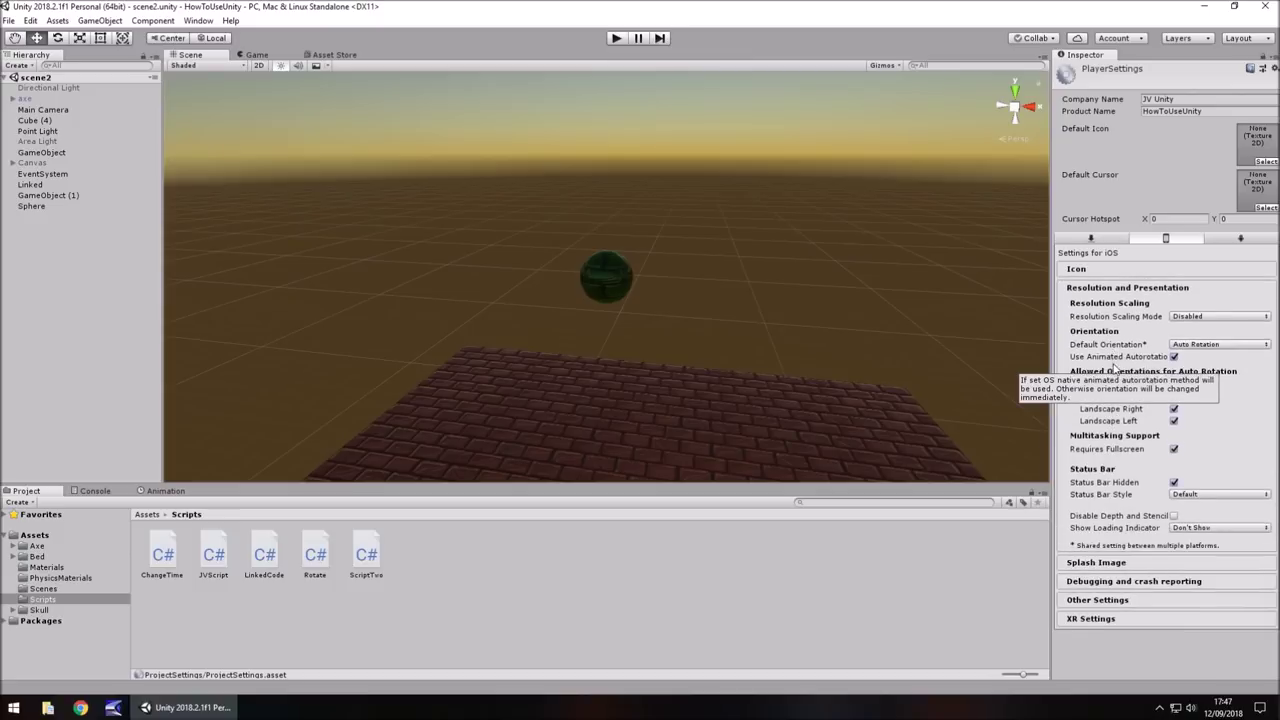
{"action": "left_click", "coordinate": [1124, 564]}
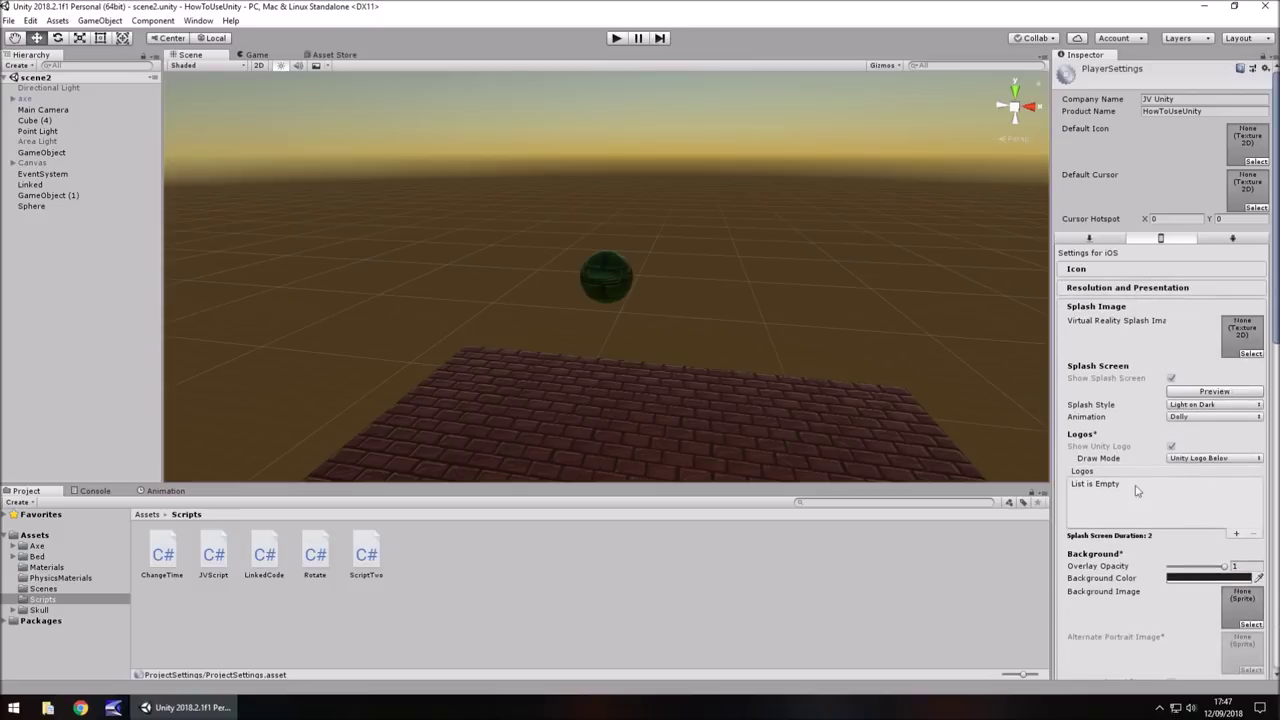
{"action": "left_click", "coordinate": [1108, 306]}
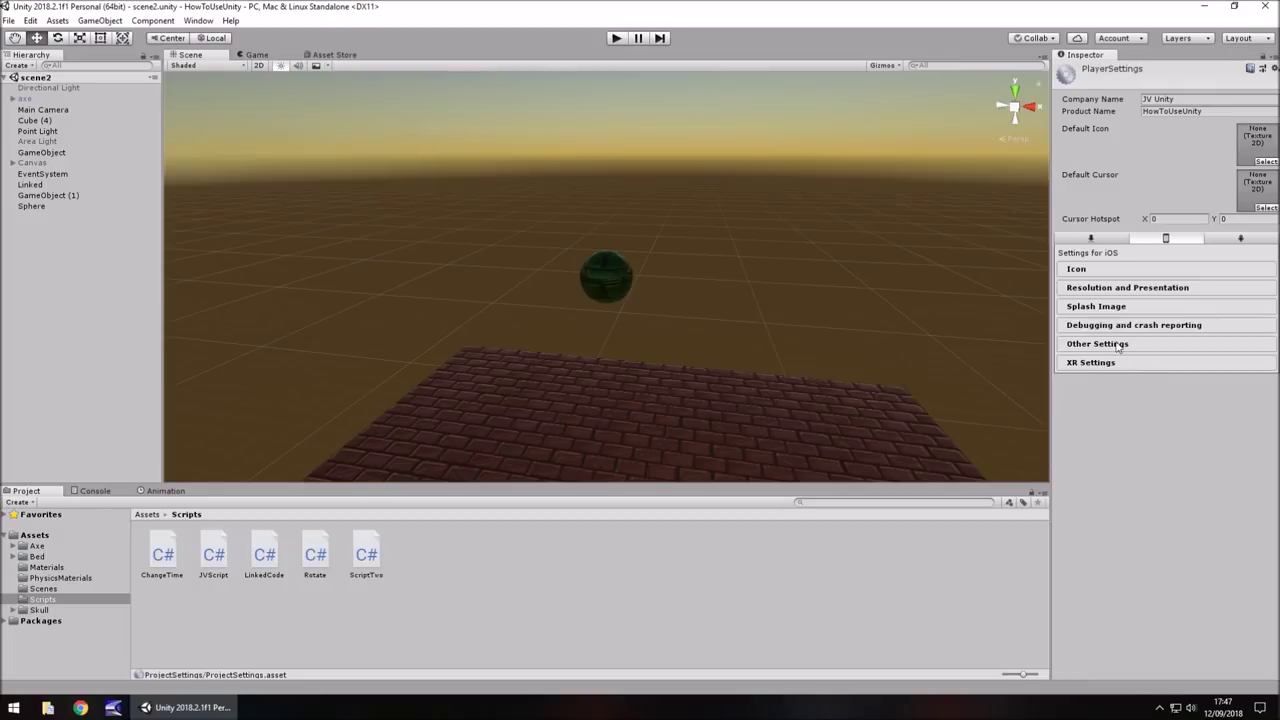
{"action": "left_click", "coordinate": [1096, 346]}
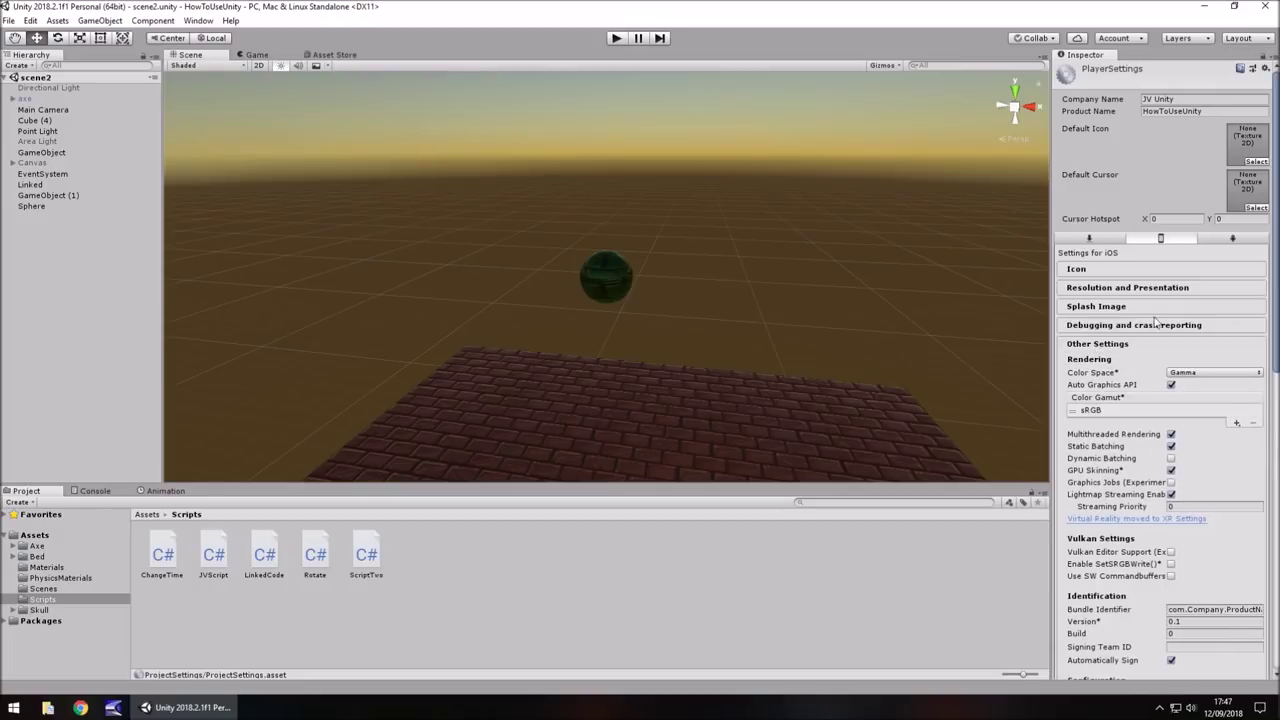
Step: Examine the Android Other Settings, from rendering and identification through configuration, optimization and logging, and collapse the section
{"action": "left_click", "coordinate": [1243, 239]}
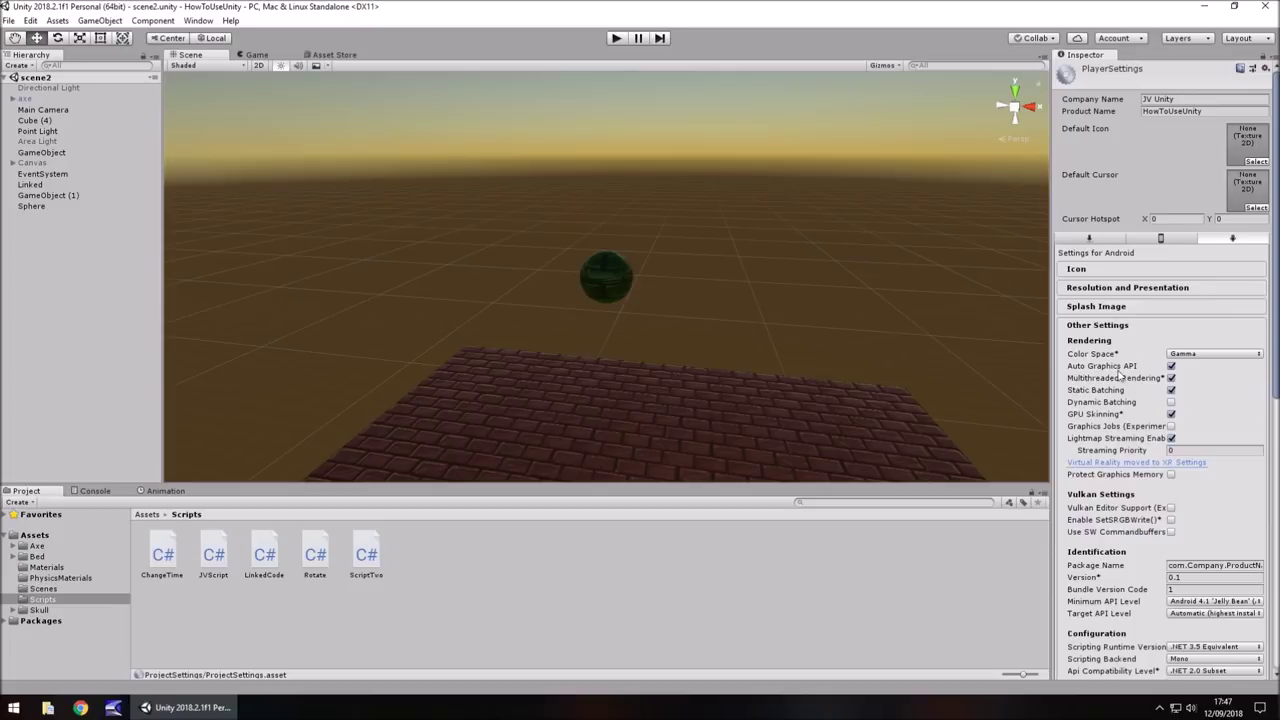
{"action": "scroll", "coordinate": [1120, 385], "scroll_direction": "down", "scroll_amount": 3}
{"action": "scroll", "coordinate": [1124, 399], "scroll_direction": "down", "scroll_amount": 10}
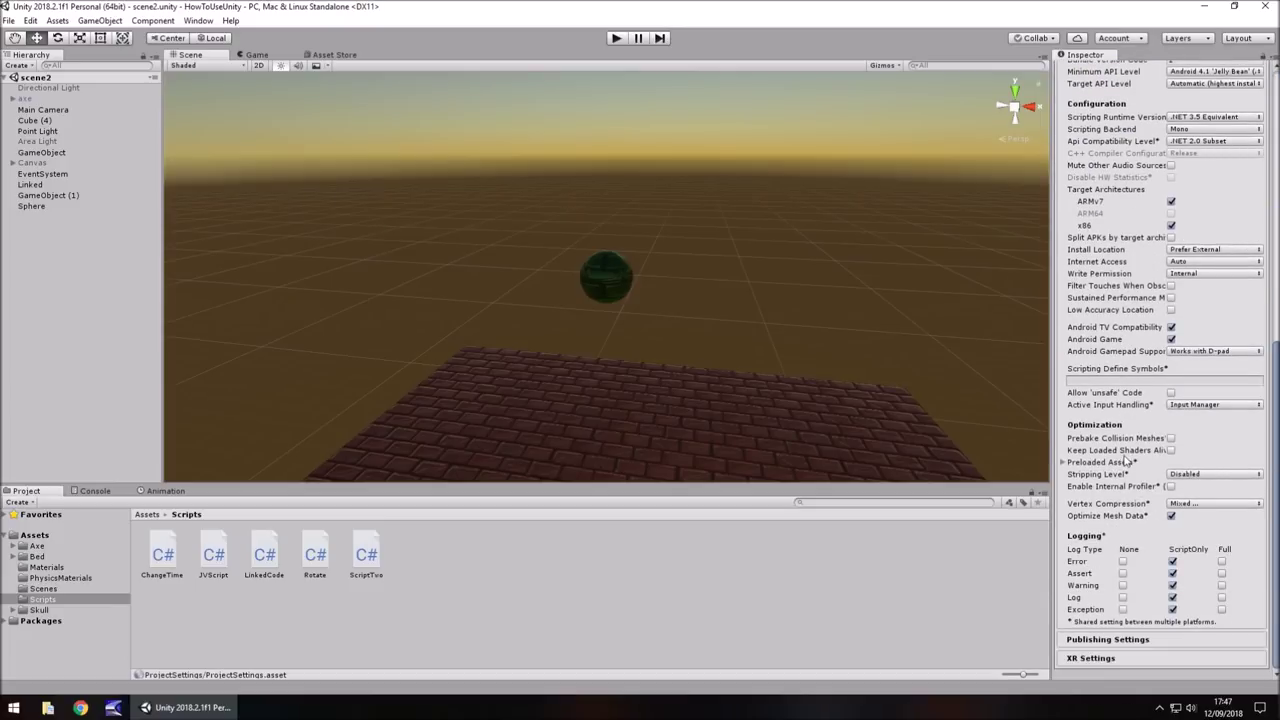
{"action": "scroll", "coordinate": [1124, 442], "scroll_direction": "up", "scroll_amount": 6}
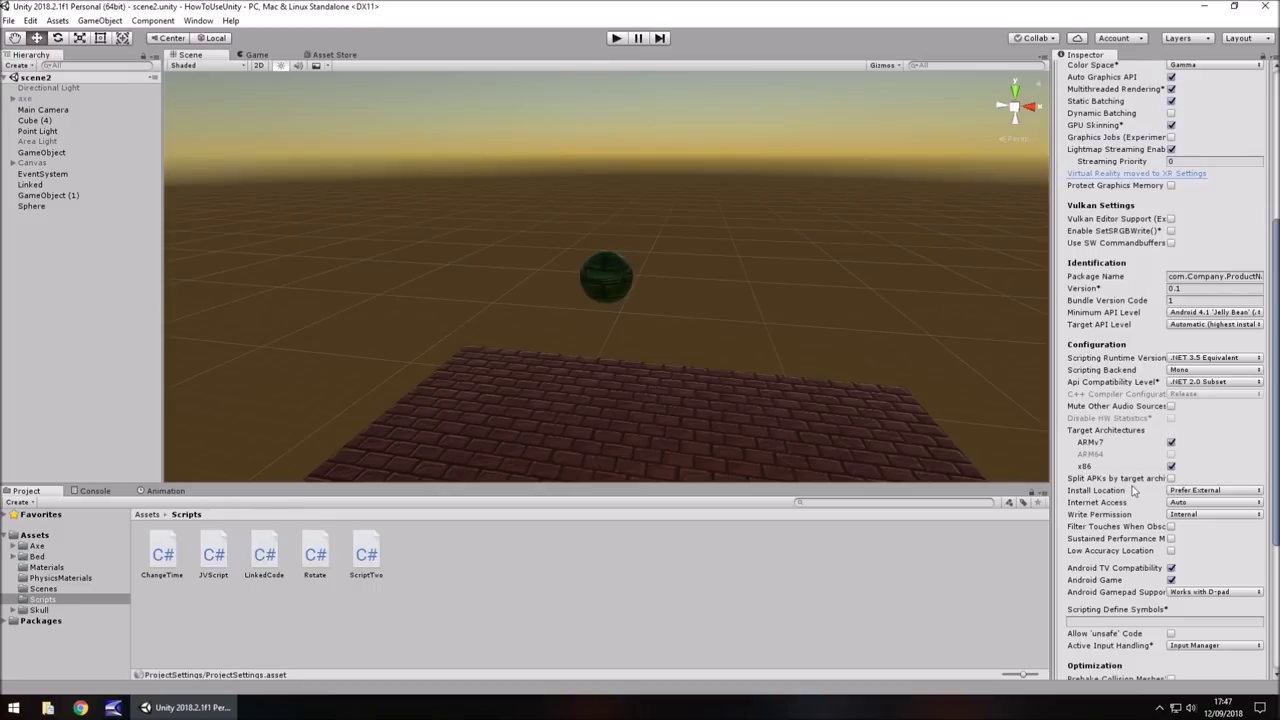
{"action": "scroll", "coordinate": [1138, 480], "scroll_direction": "down", "scroll_amount": 4}
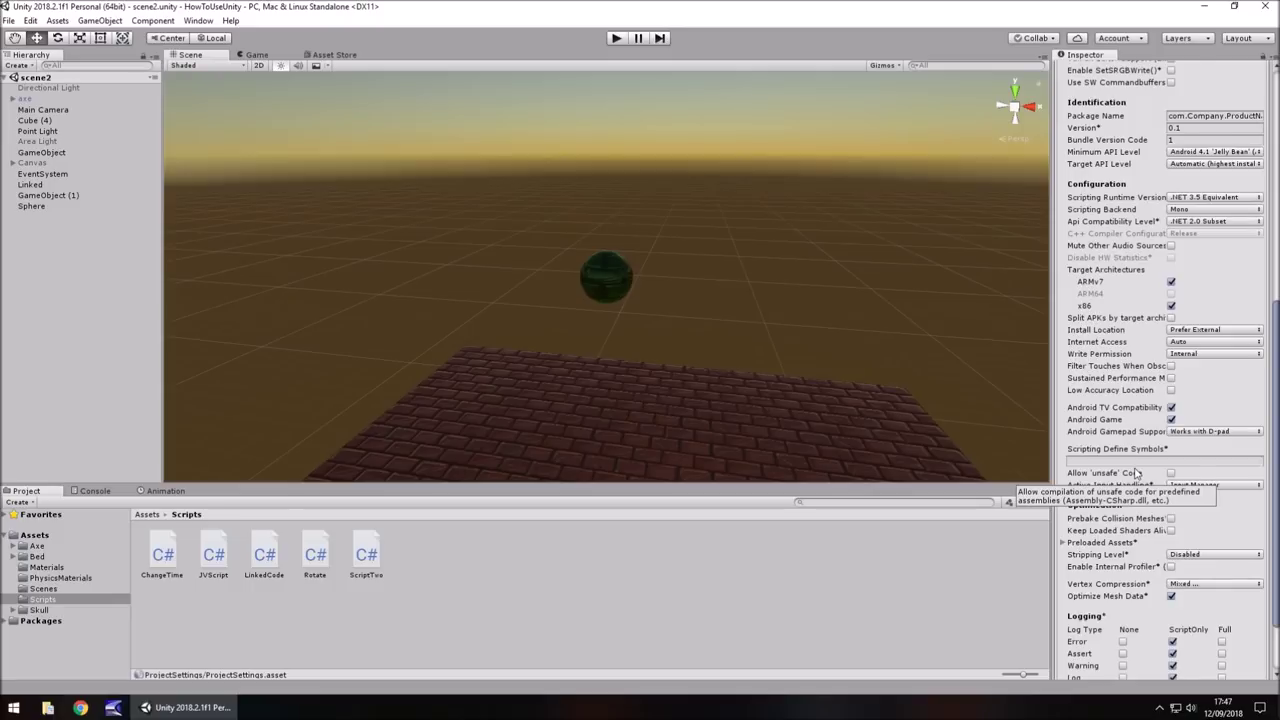
{"action": "scroll", "coordinate": [1136, 474], "scroll_direction": "up", "scroll_amount": 8}
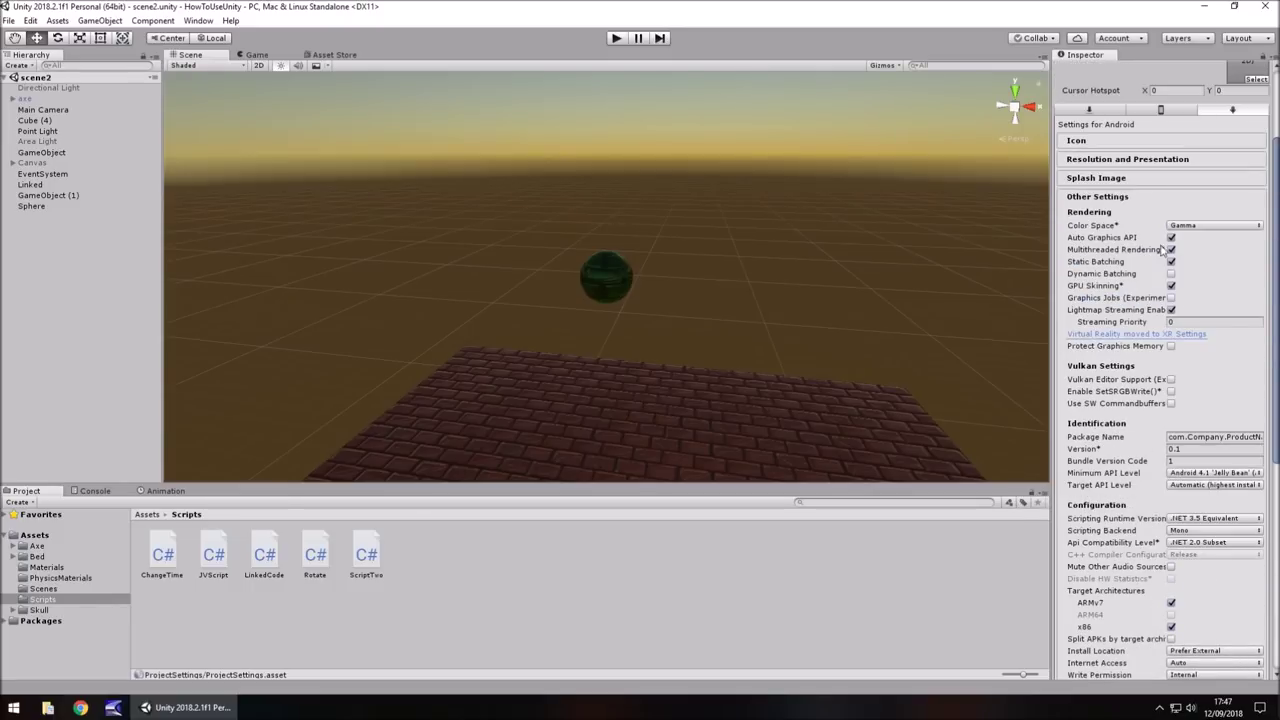
{"action": "left_click", "coordinate": [1135, 200]}
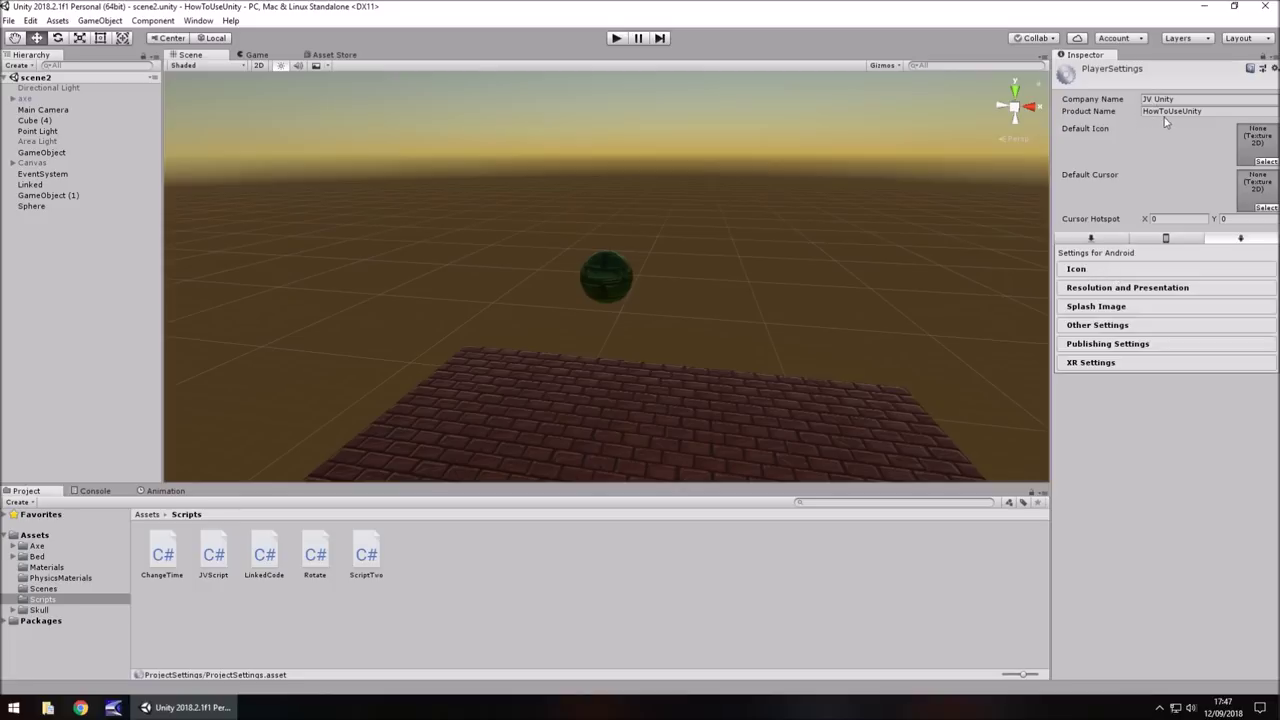
Step: Examine the Android Resolution and Presentation settings and the Publishing Settings with their keystore and build options
{"action": "left_click", "coordinate": [1088, 287]}
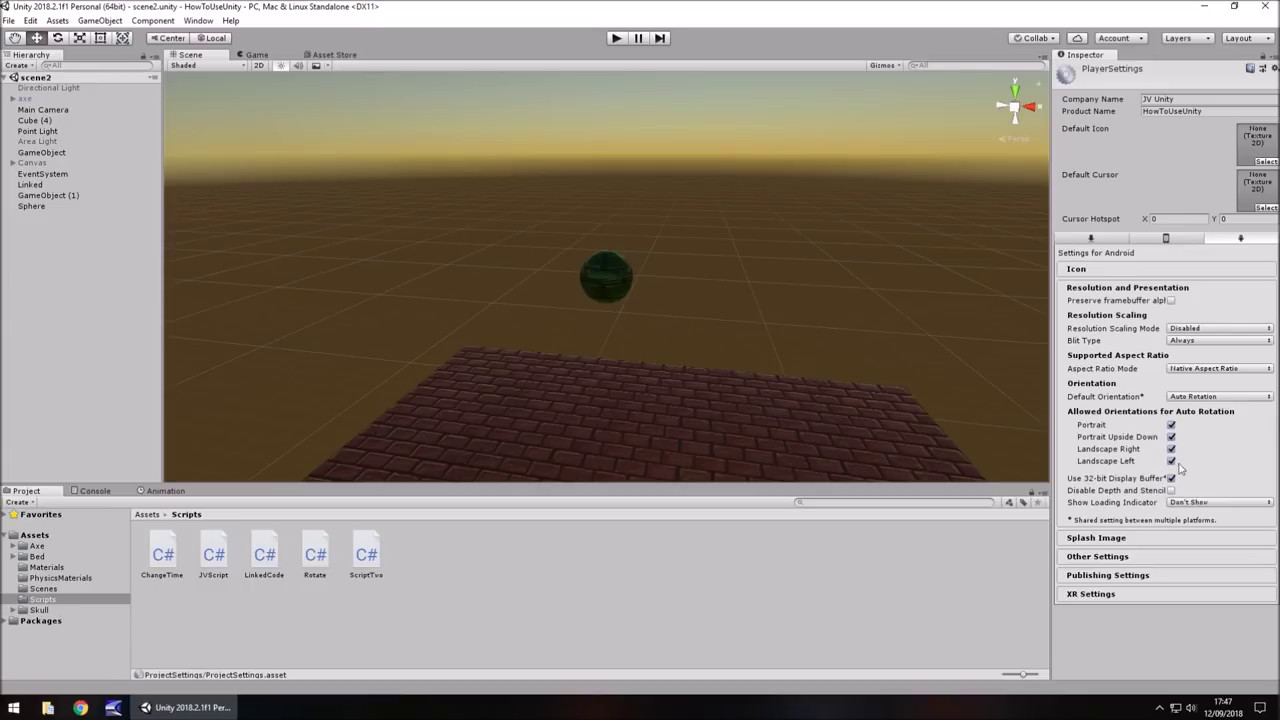
{"action": "left_click", "coordinate": [1093, 578]}
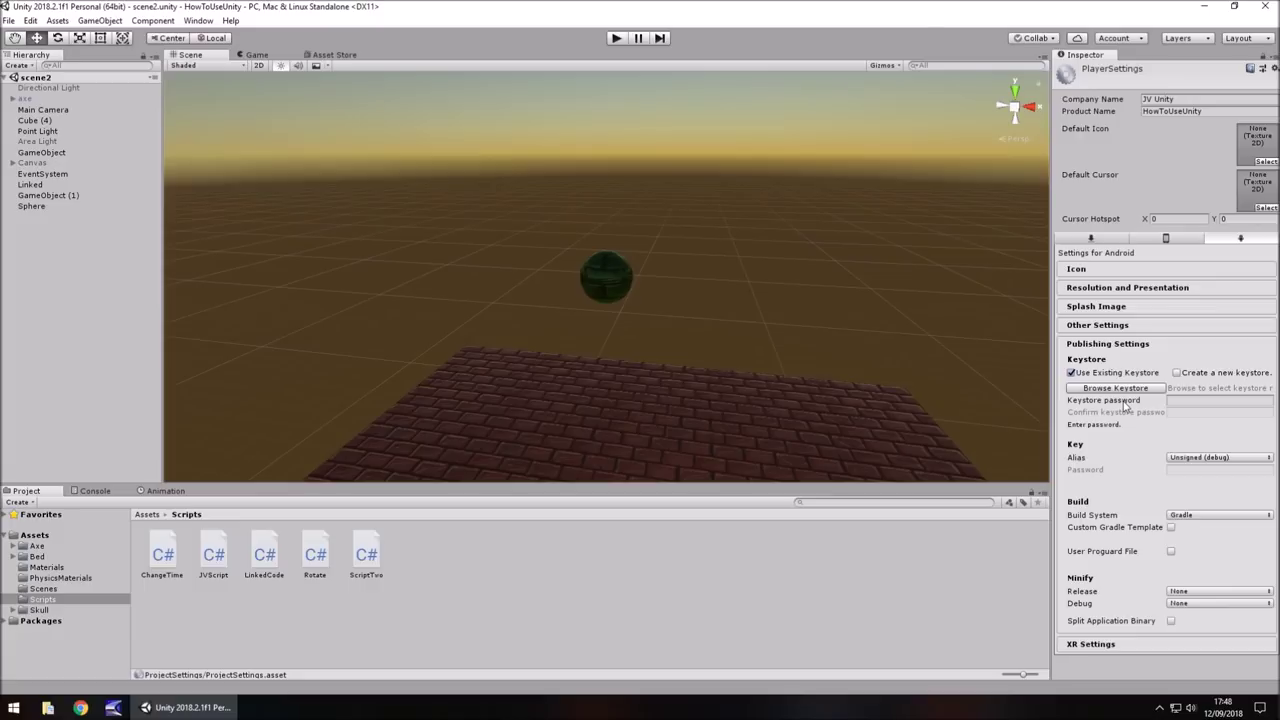
Step: Open the project's Quality settings and compare the Low, Medium, High and Ultra levels, leaving Ultra selected
{"action": "left_click", "coordinate": [30, 20]}
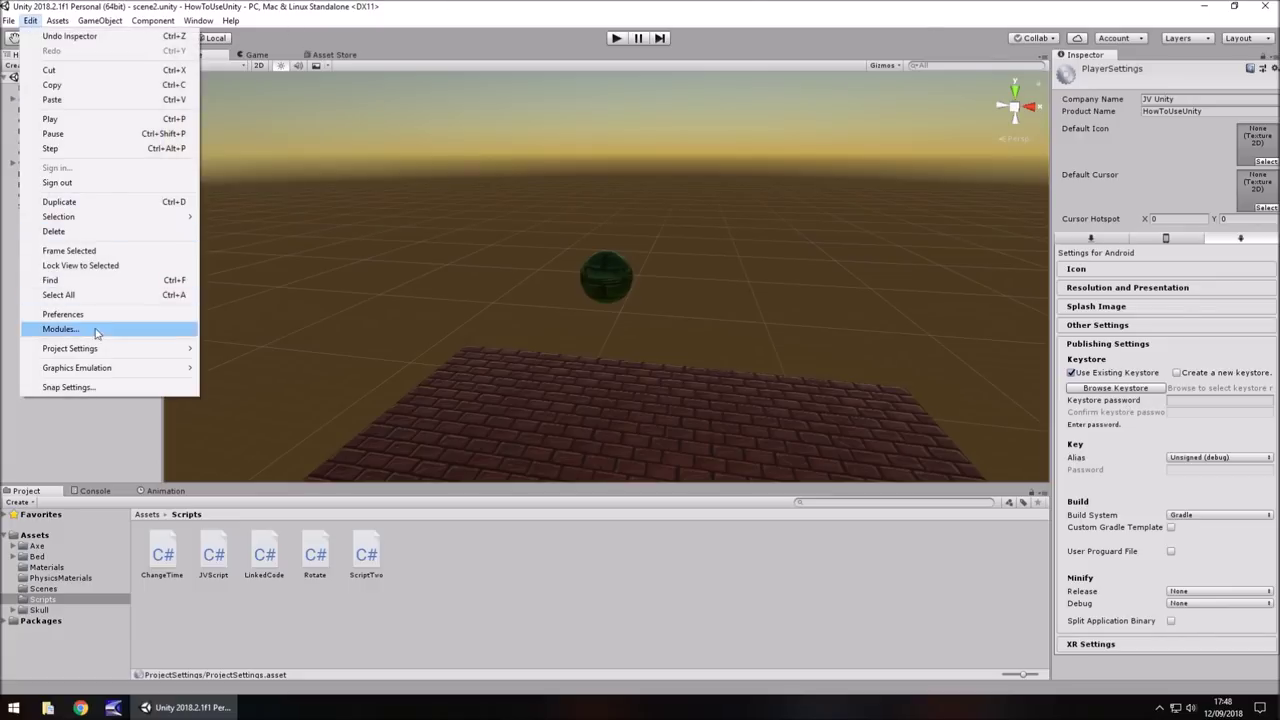
{"action": "mouse_move", "coordinate": [99, 354]}
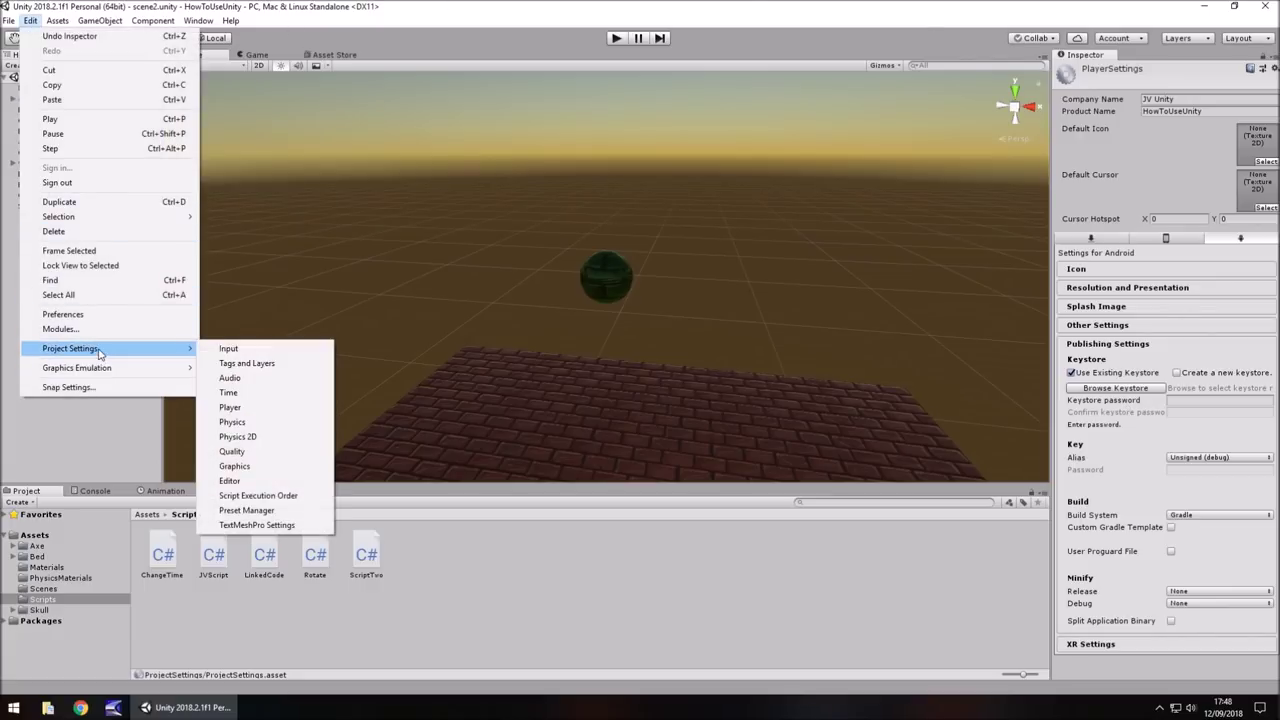
{"action": "left_click", "coordinate": [249, 454]}
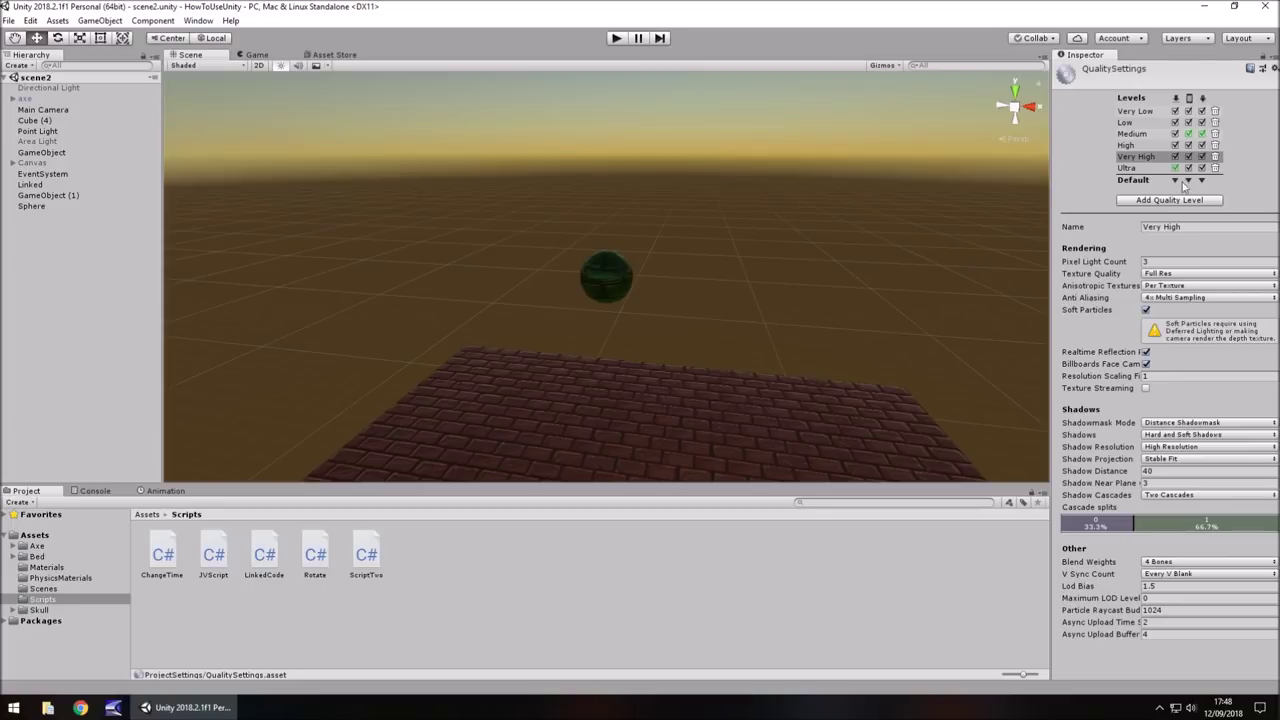
{"action": "left_click", "coordinate": [1142, 122]}
{"action": "left_click", "coordinate": [1140, 133]}
{"action": "left_click", "coordinate": [1137, 146]}
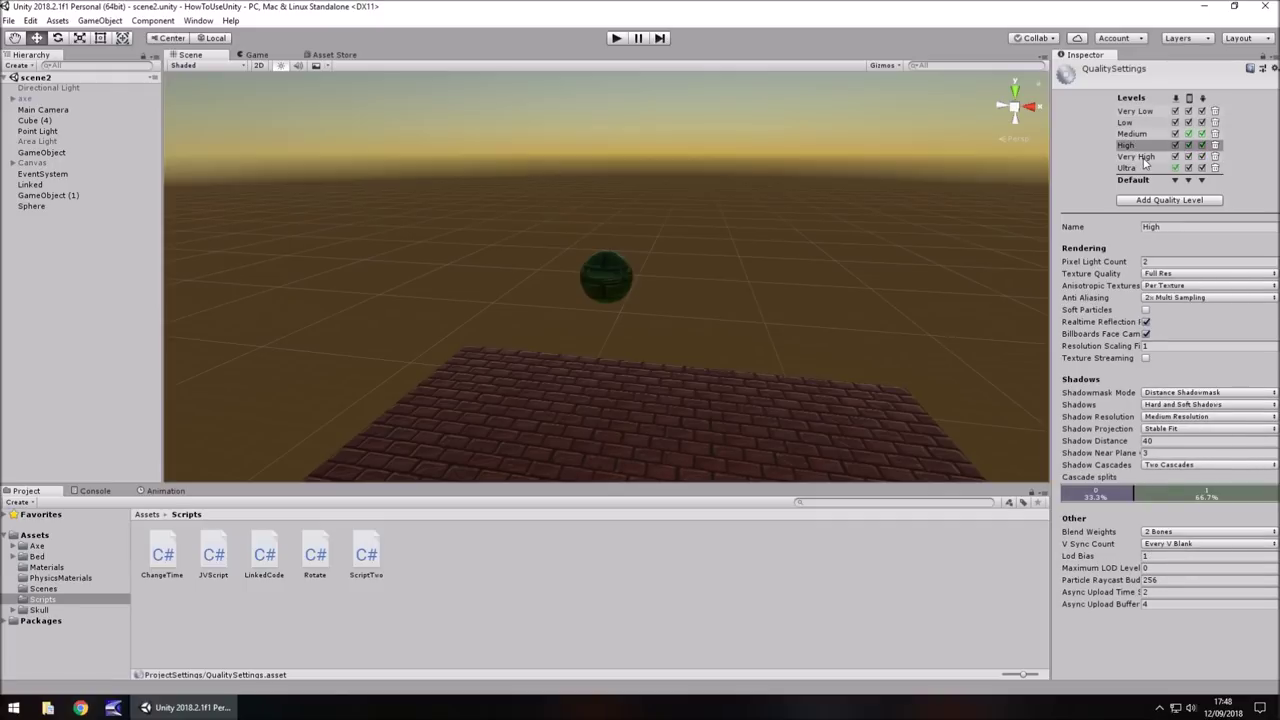
{"action": "left_click", "coordinate": [1138, 169]}
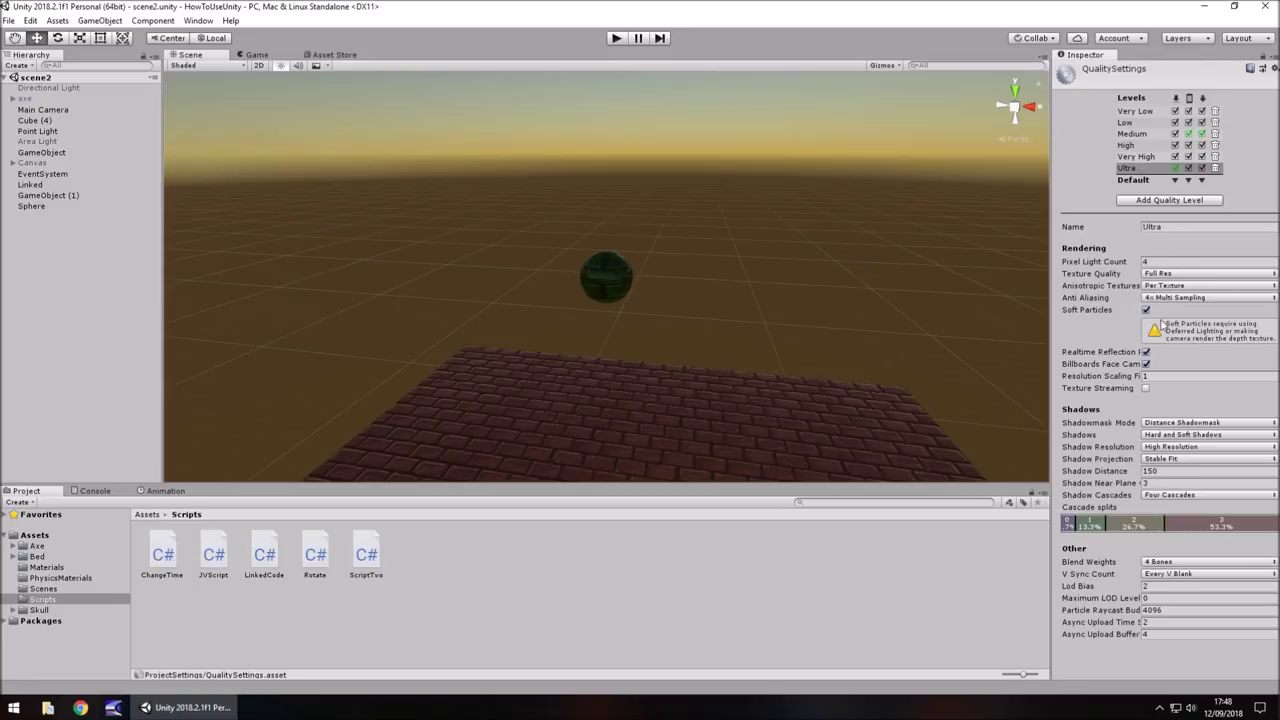
{"action": "left_click", "coordinate": [1180, 229]}
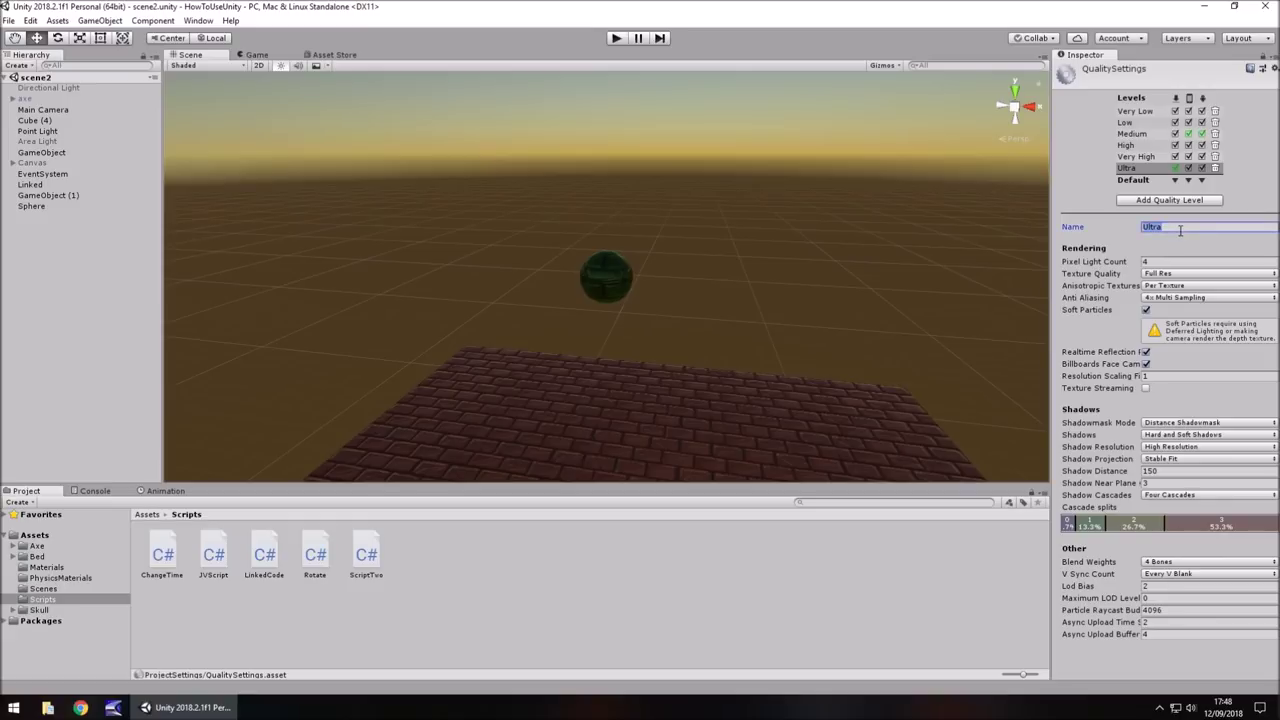
Step: Return to the Player settings, review the icon sizes for PC, Mac & Linux Standalone, and clear the selection
{"action": "left_click", "coordinate": [31, 20]}
{"action": "mouse_move", "coordinate": [106, 354]}
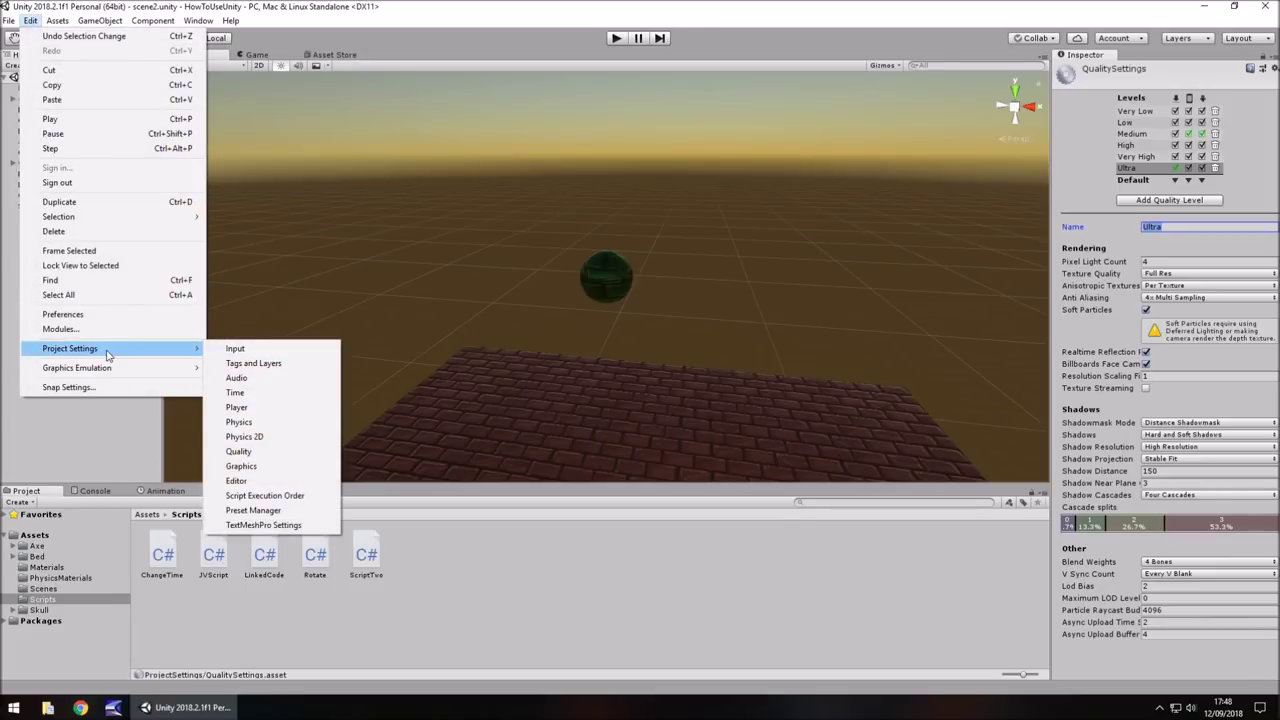
{"action": "left_click", "coordinate": [265, 409]}
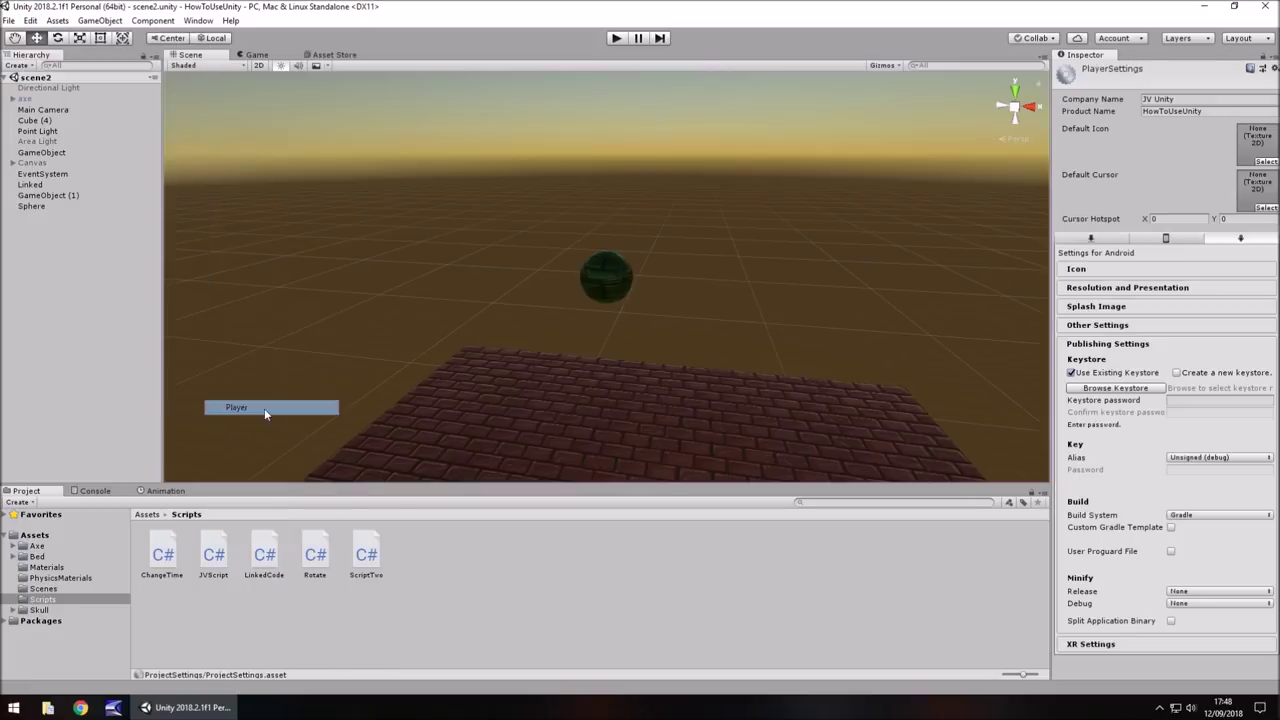
{"action": "left_click", "coordinate": [1092, 239]}
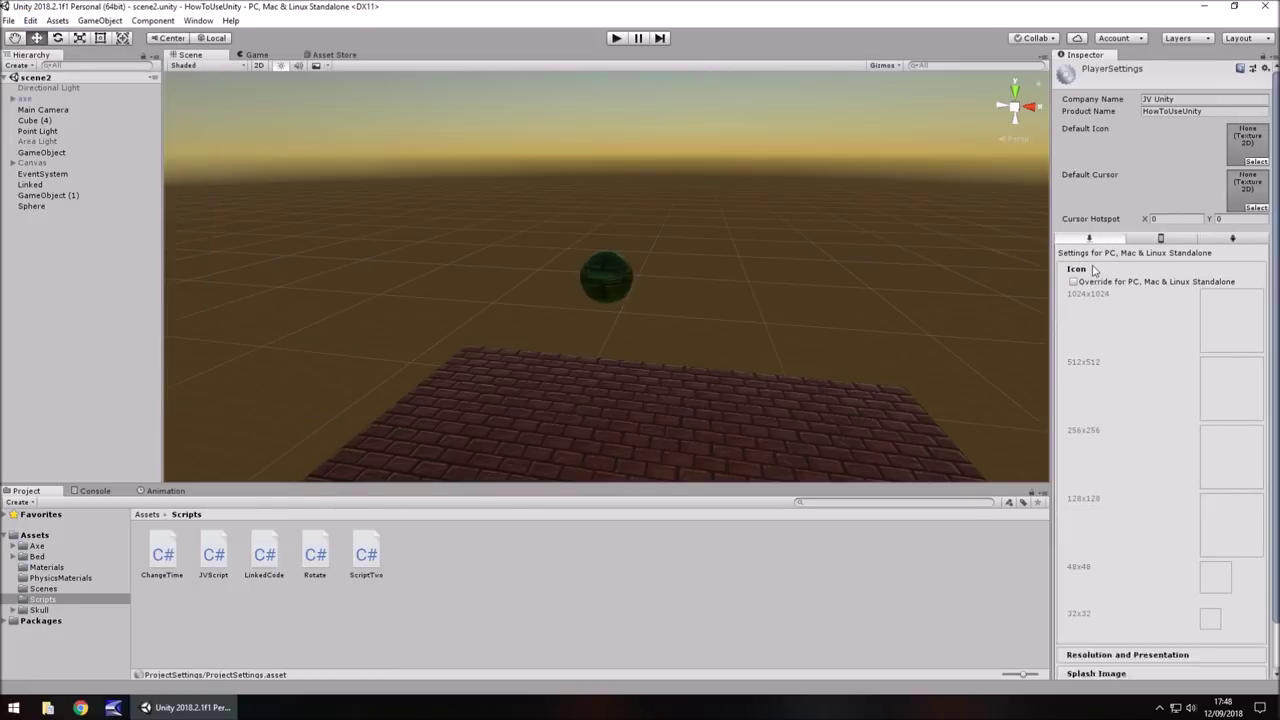
{"action": "left_click", "coordinate": [1097, 270]}
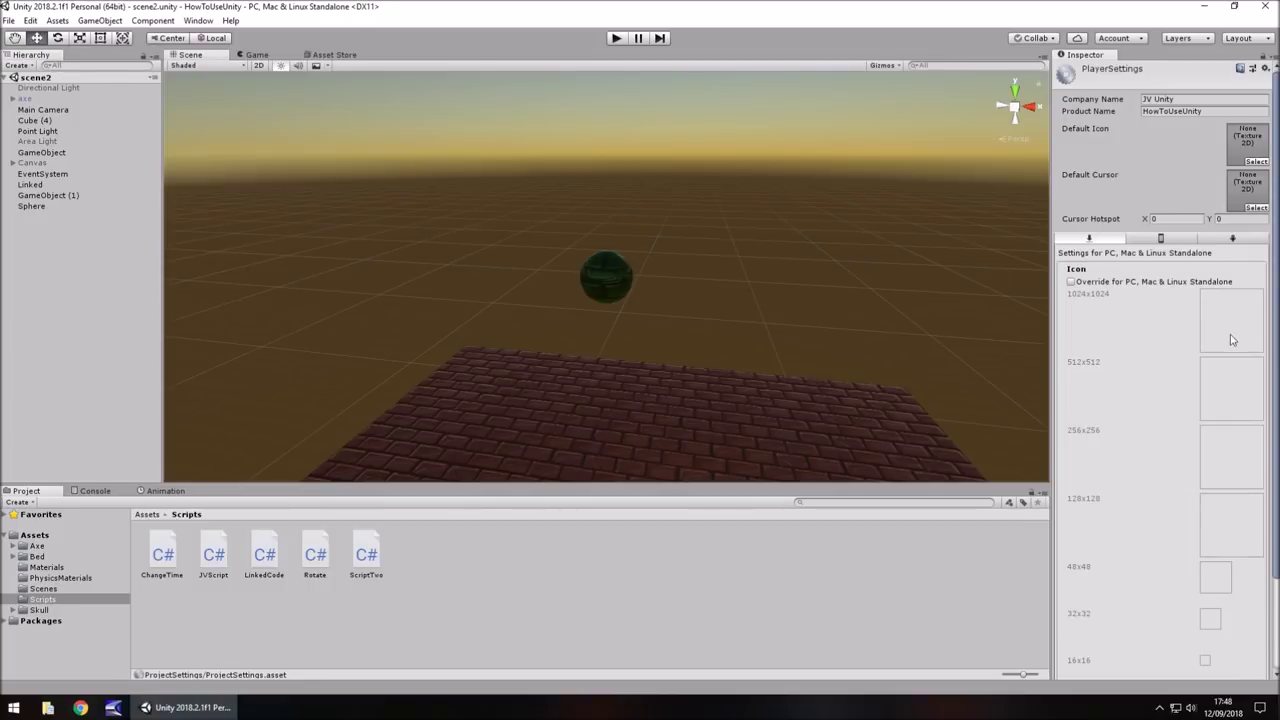
{"action": "scroll", "coordinate": [1155, 321], "scroll_direction": "down", "scroll_amount": 2}
{"action": "scroll", "coordinate": [1155, 321], "scroll_direction": "down", "scroll_amount": 2}
{"action": "scroll", "coordinate": [1174, 323], "scroll_direction": "up", "scroll_amount": 4}
{"action": "left_click", "coordinate": [530, 623]}
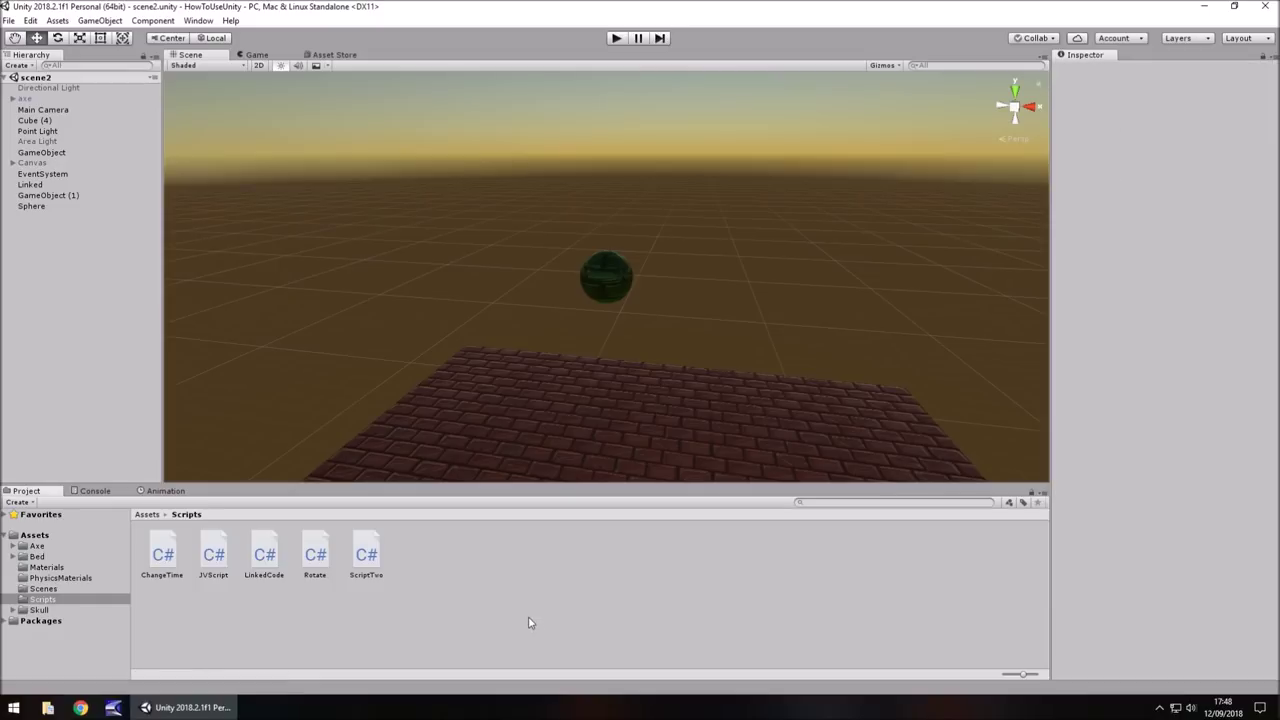